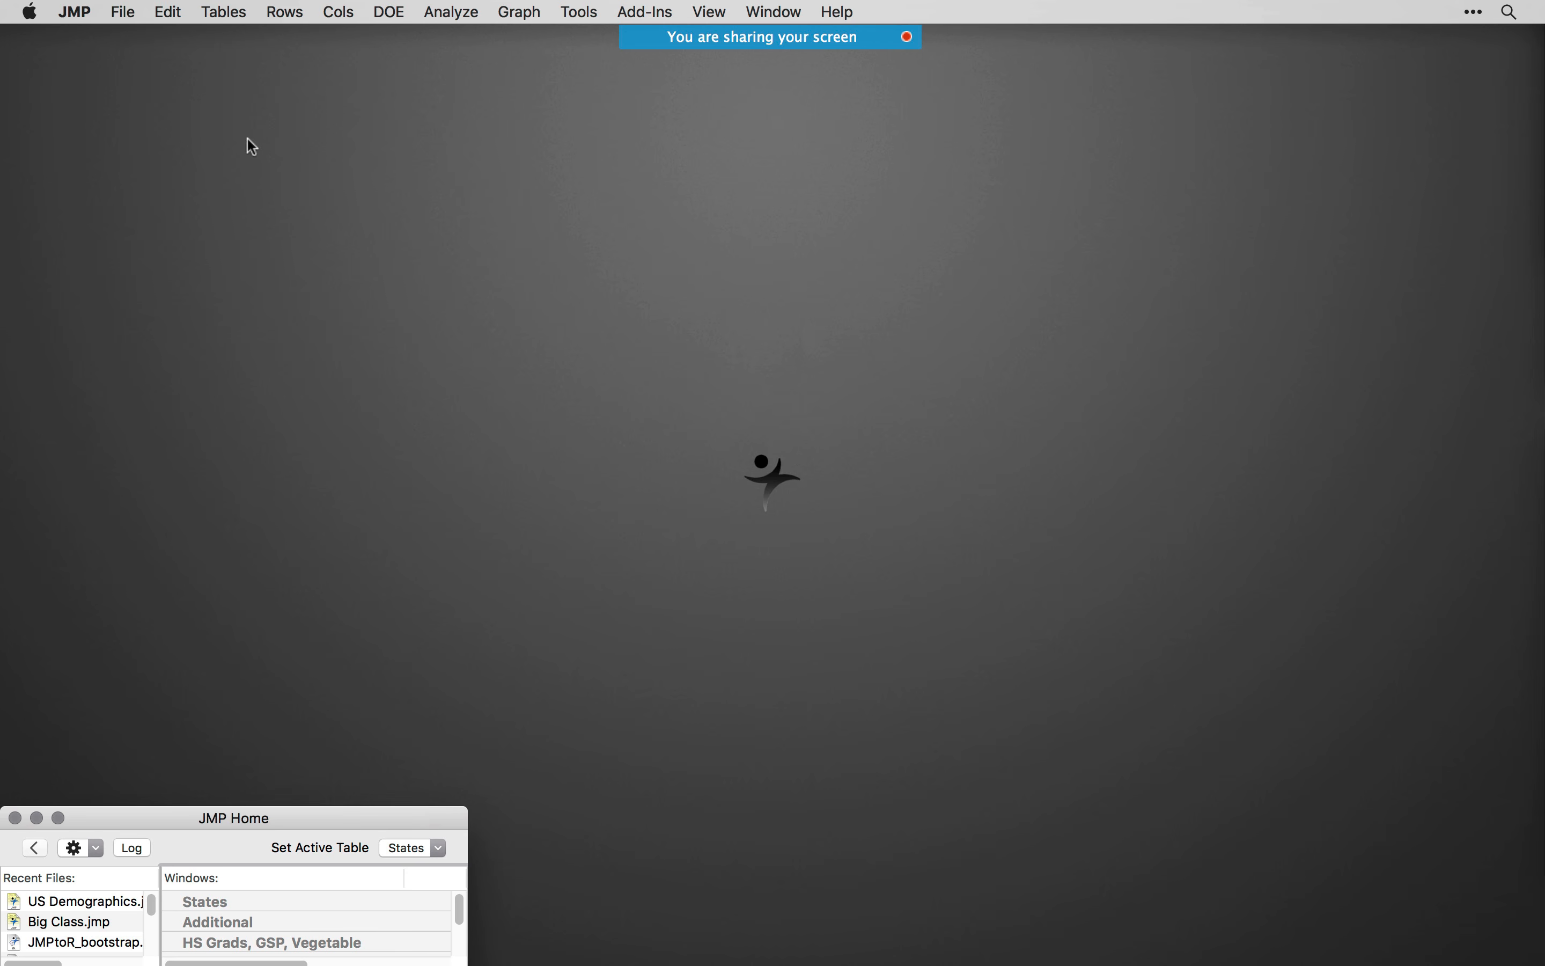
- Open the SAS Server Connections window
{"action": "left_click", "coordinate": [124, 13]}
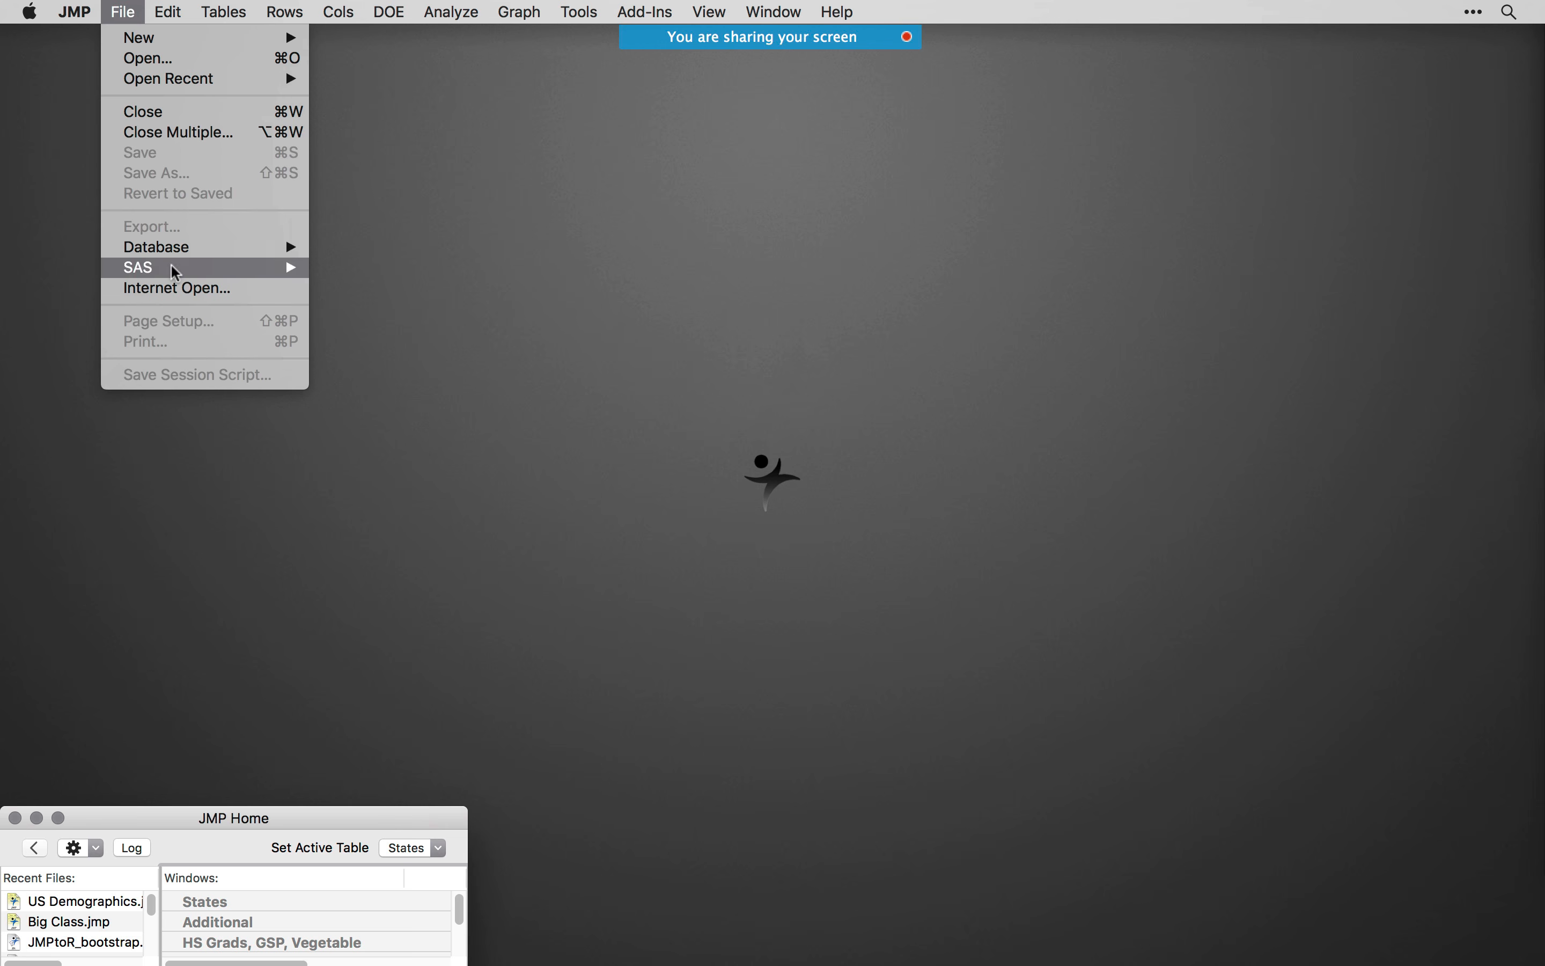
{"action": "mouse_move", "coordinate": [169, 274]}
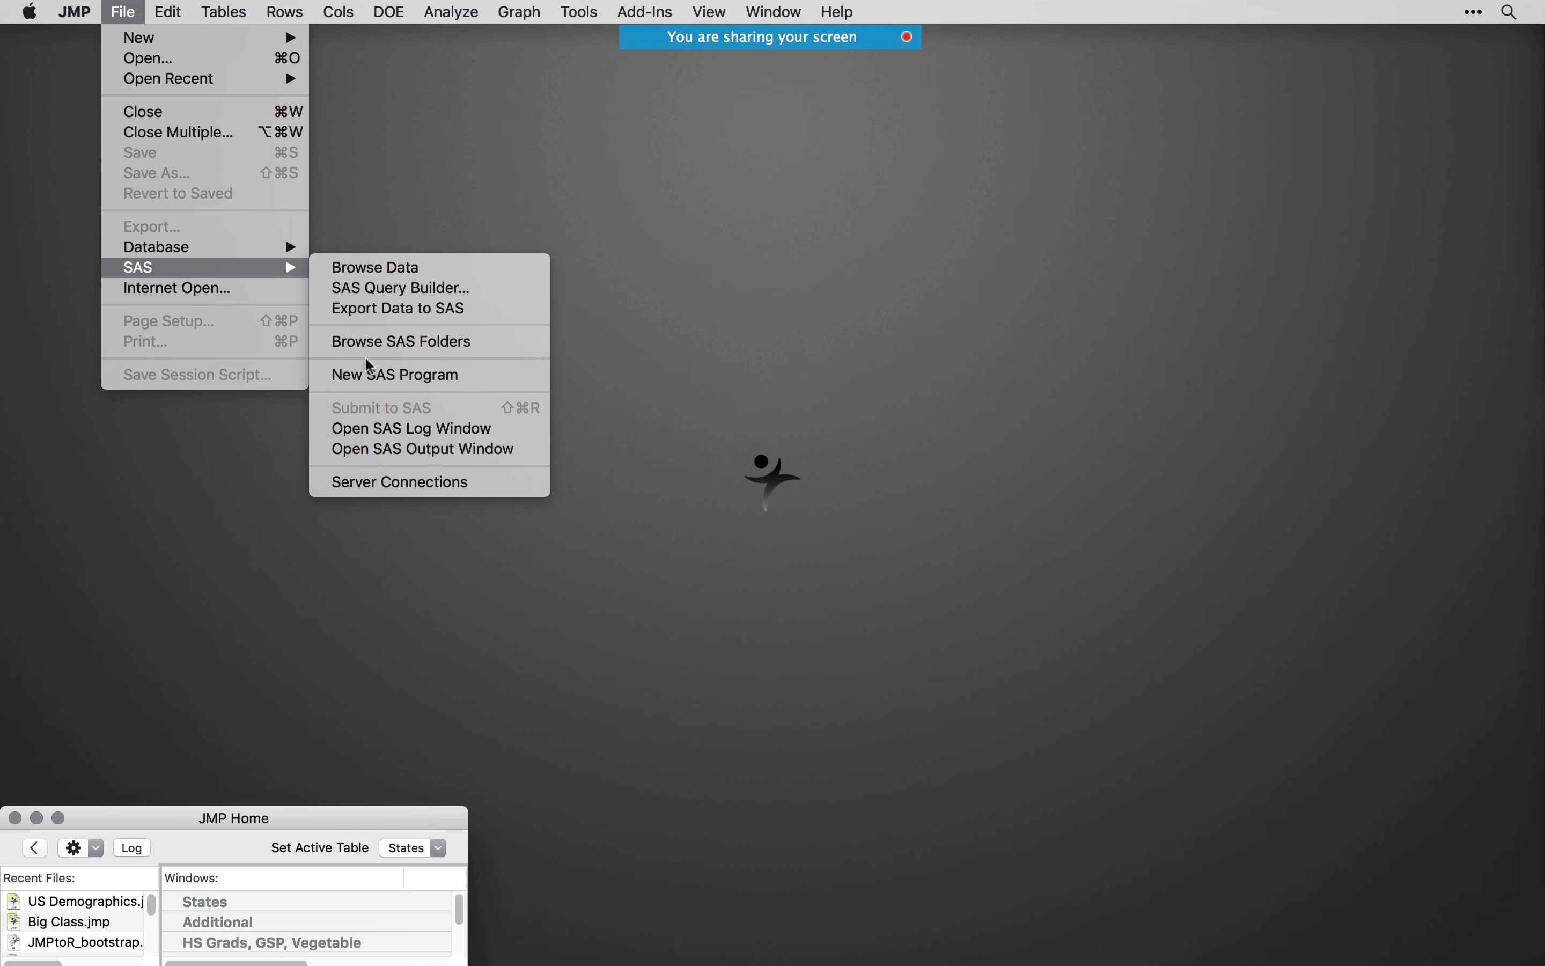
{"action": "left_click", "coordinate": [431, 487]}
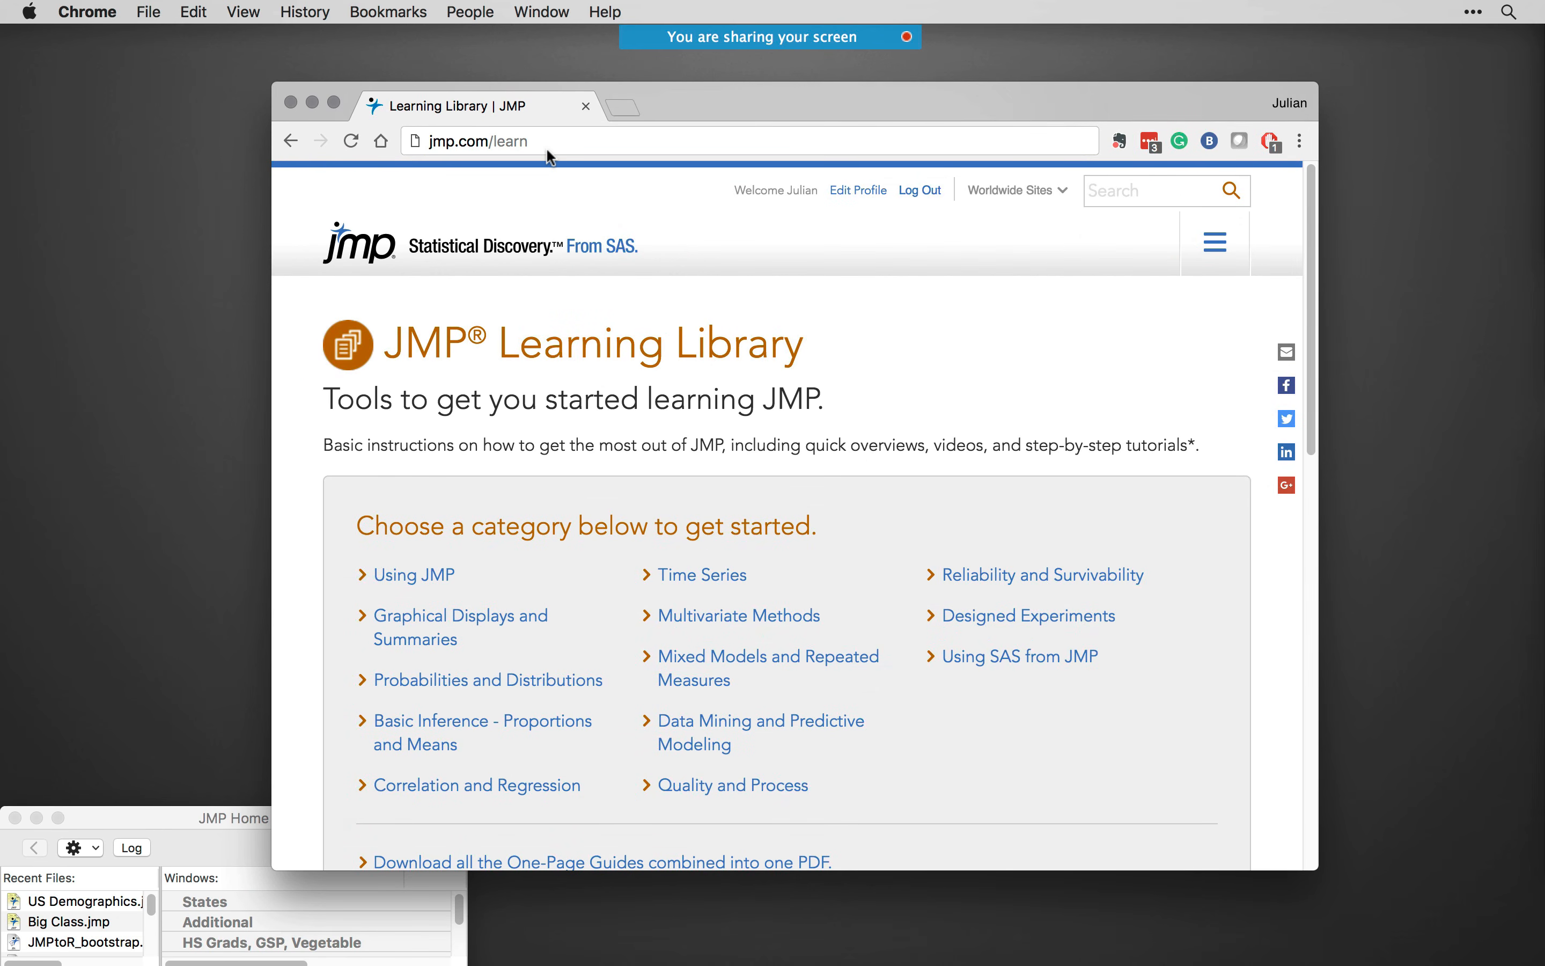
- In Chrome, open the Learning Library's Using SAS from JMP category and read the one-page guide on connecting to SAS OnDemand for Academics
{"action": "scroll", "coordinate": [1031, 687], "scroll_direction": "down", "scroll_amount": 1}
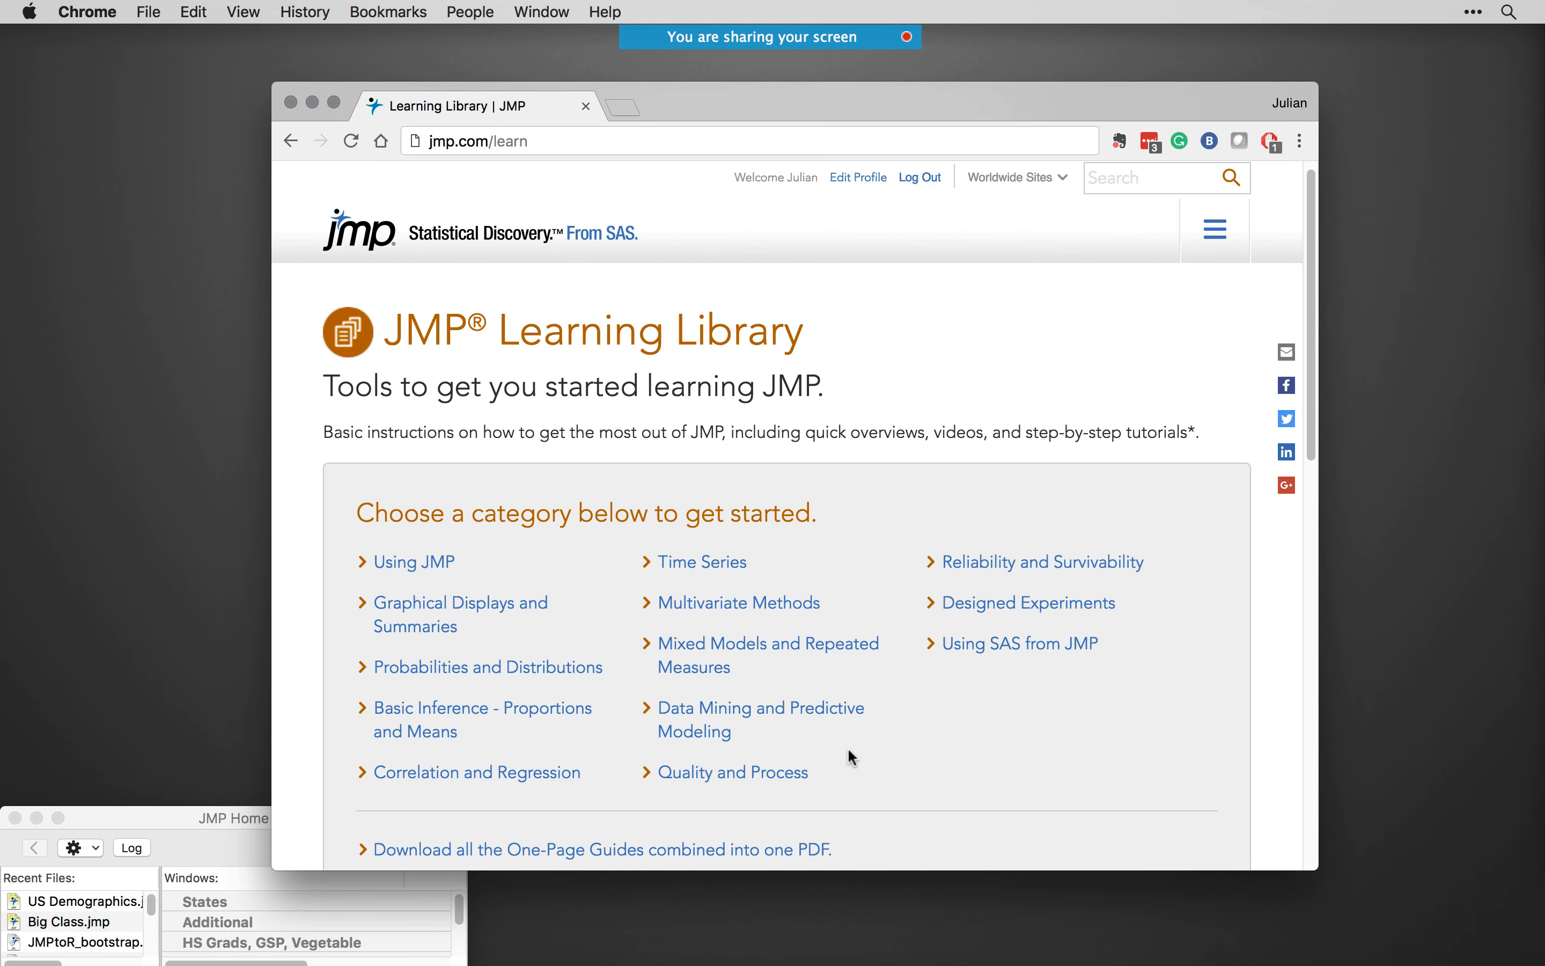
{"action": "left_click", "coordinate": [990, 657]}
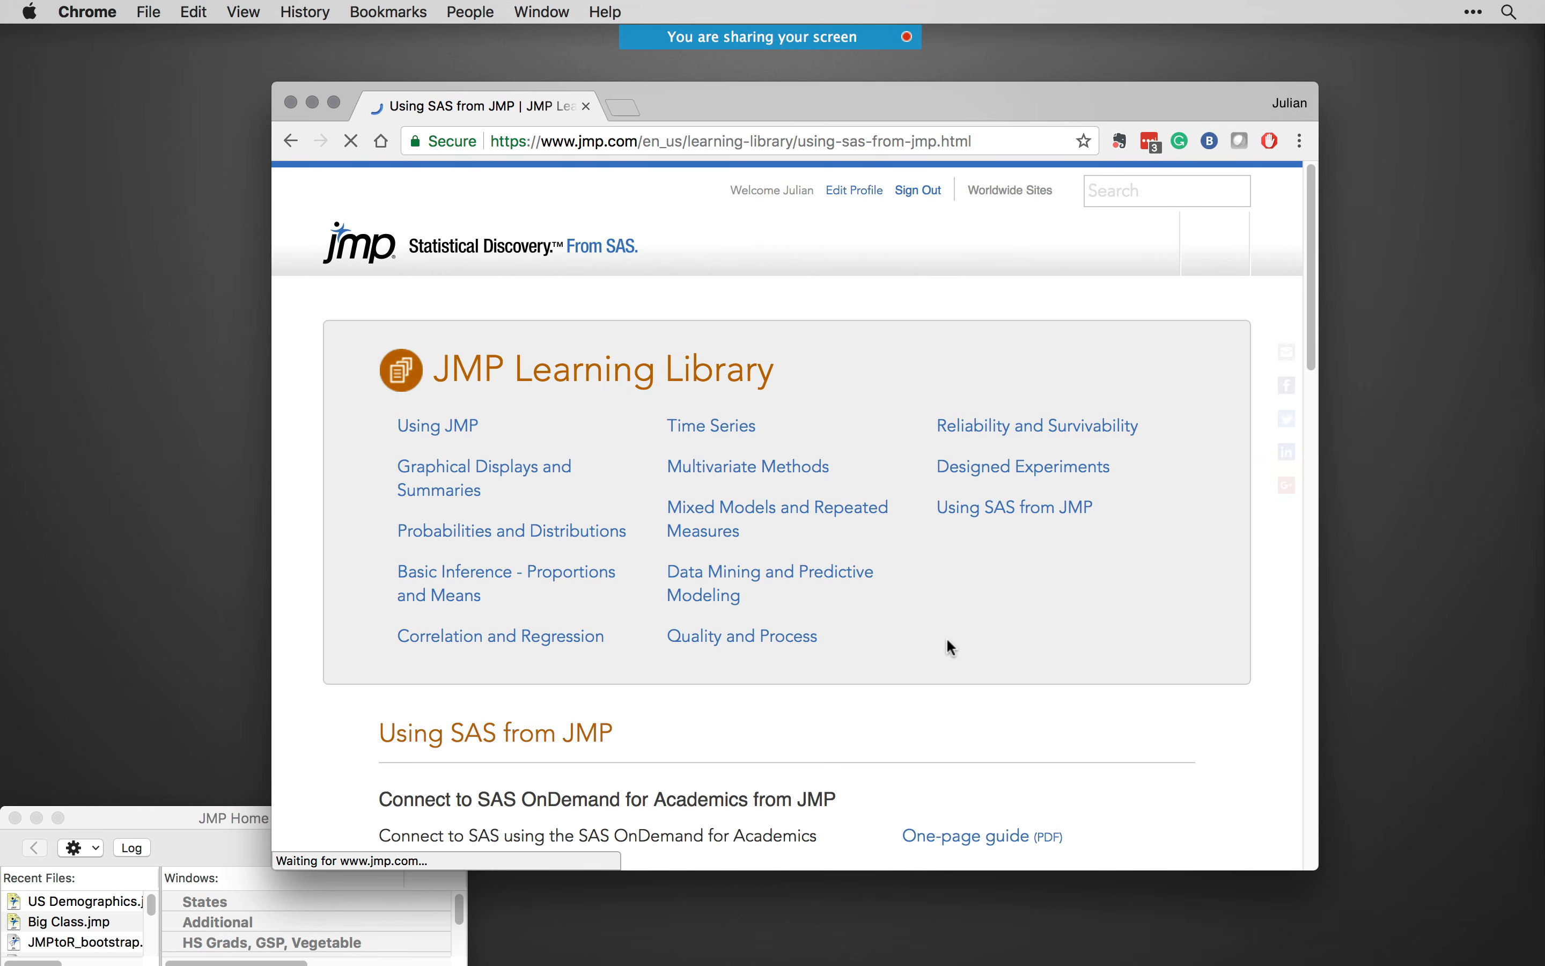
{"action": "scroll", "coordinate": [948, 645], "scroll_direction": "down", "scroll_amount": 4}
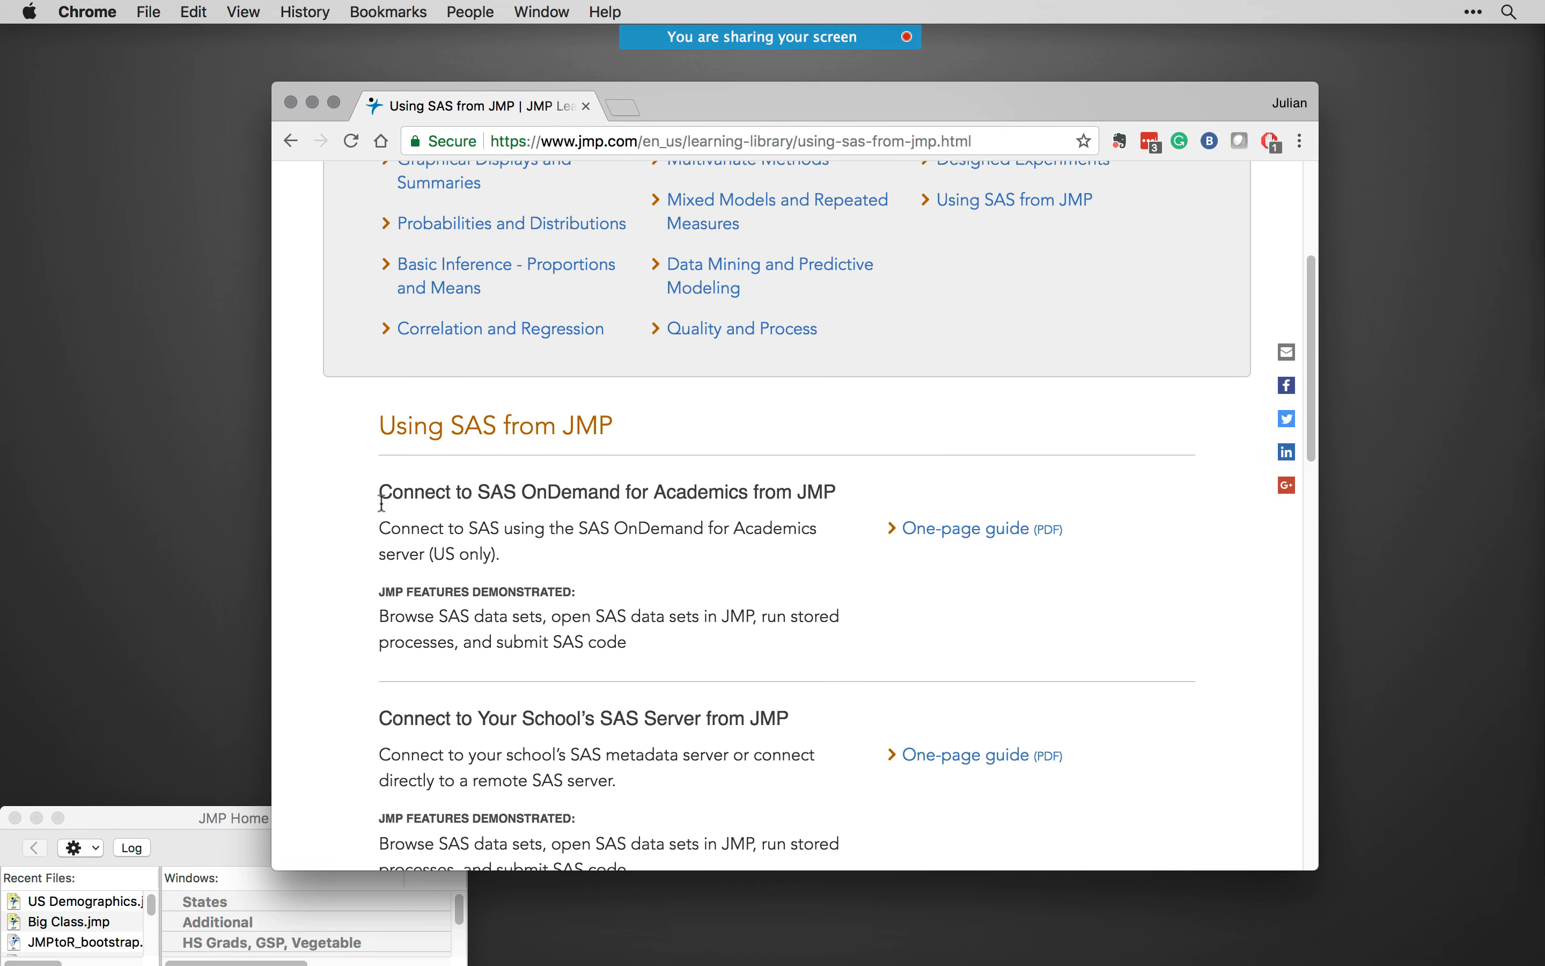
{"action": "left_click", "coordinate": [937, 528]}
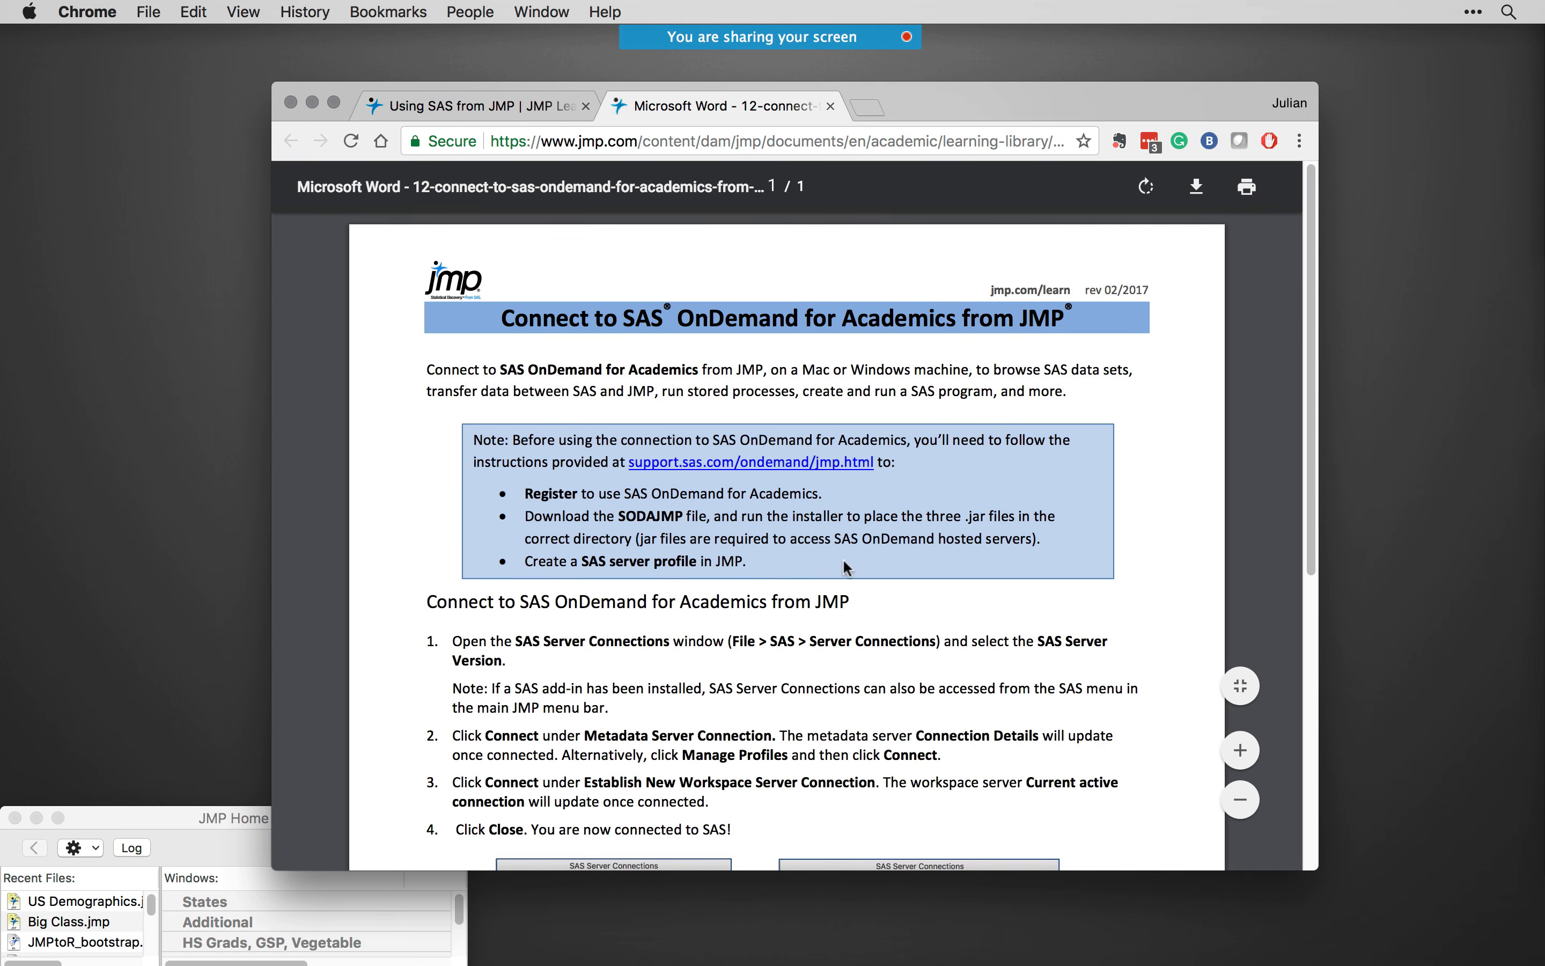
{"action": "scroll", "coordinate": [876, 547], "scroll_direction": "down", "scroll_amount": 1}
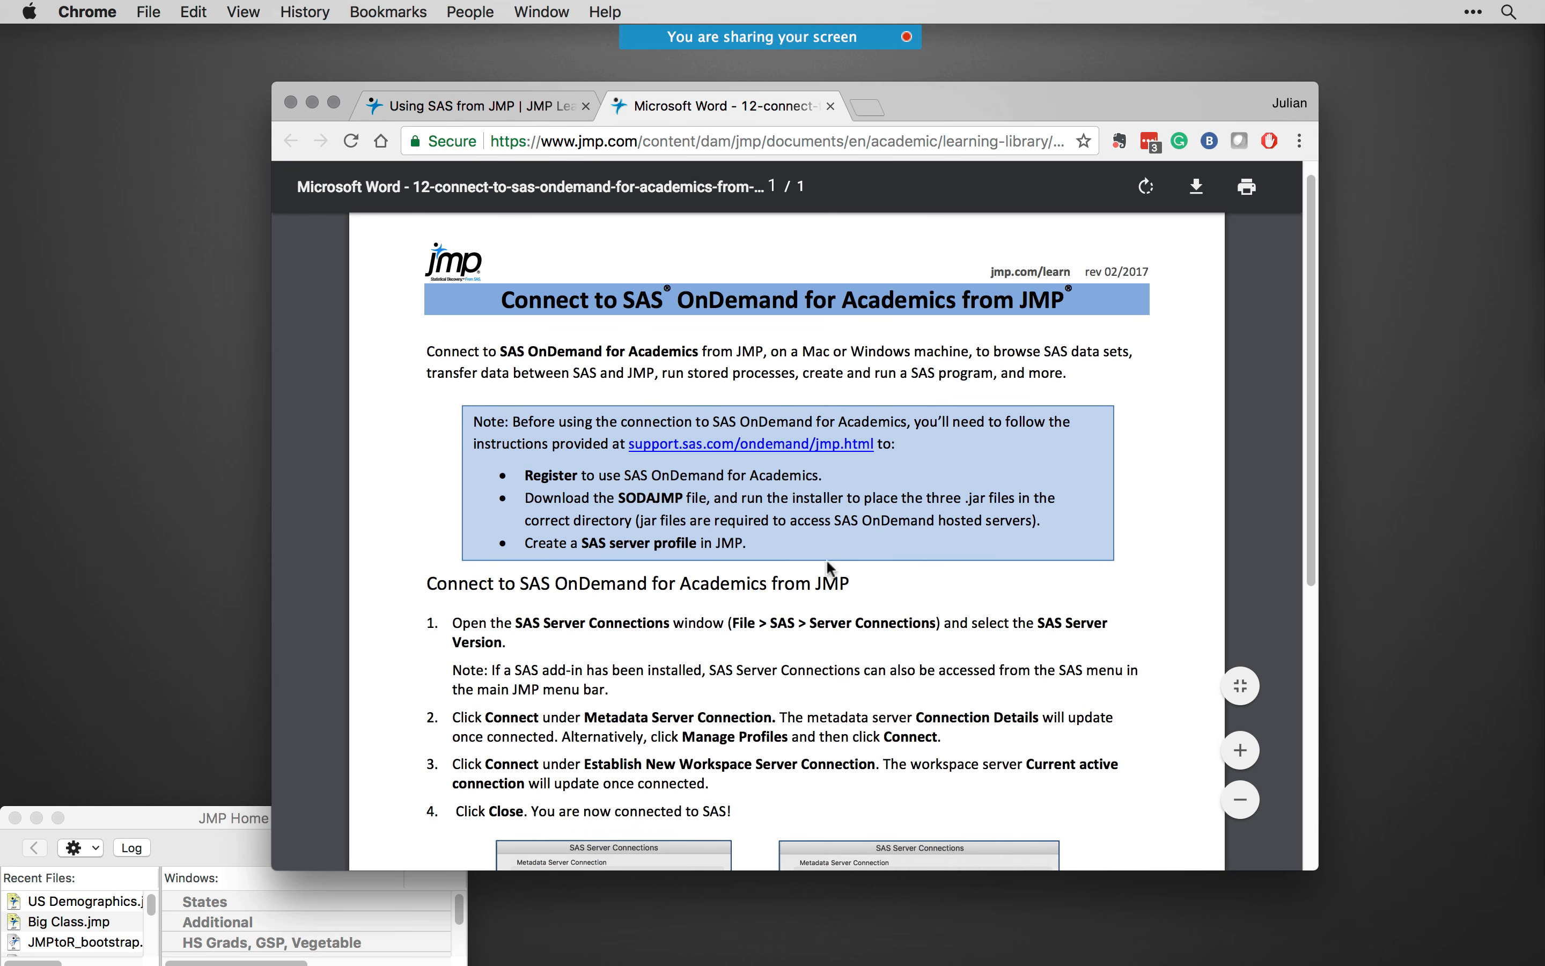
{"action": "scroll", "coordinate": [905, 650], "scroll_direction": "down", "scroll_amount": 5}
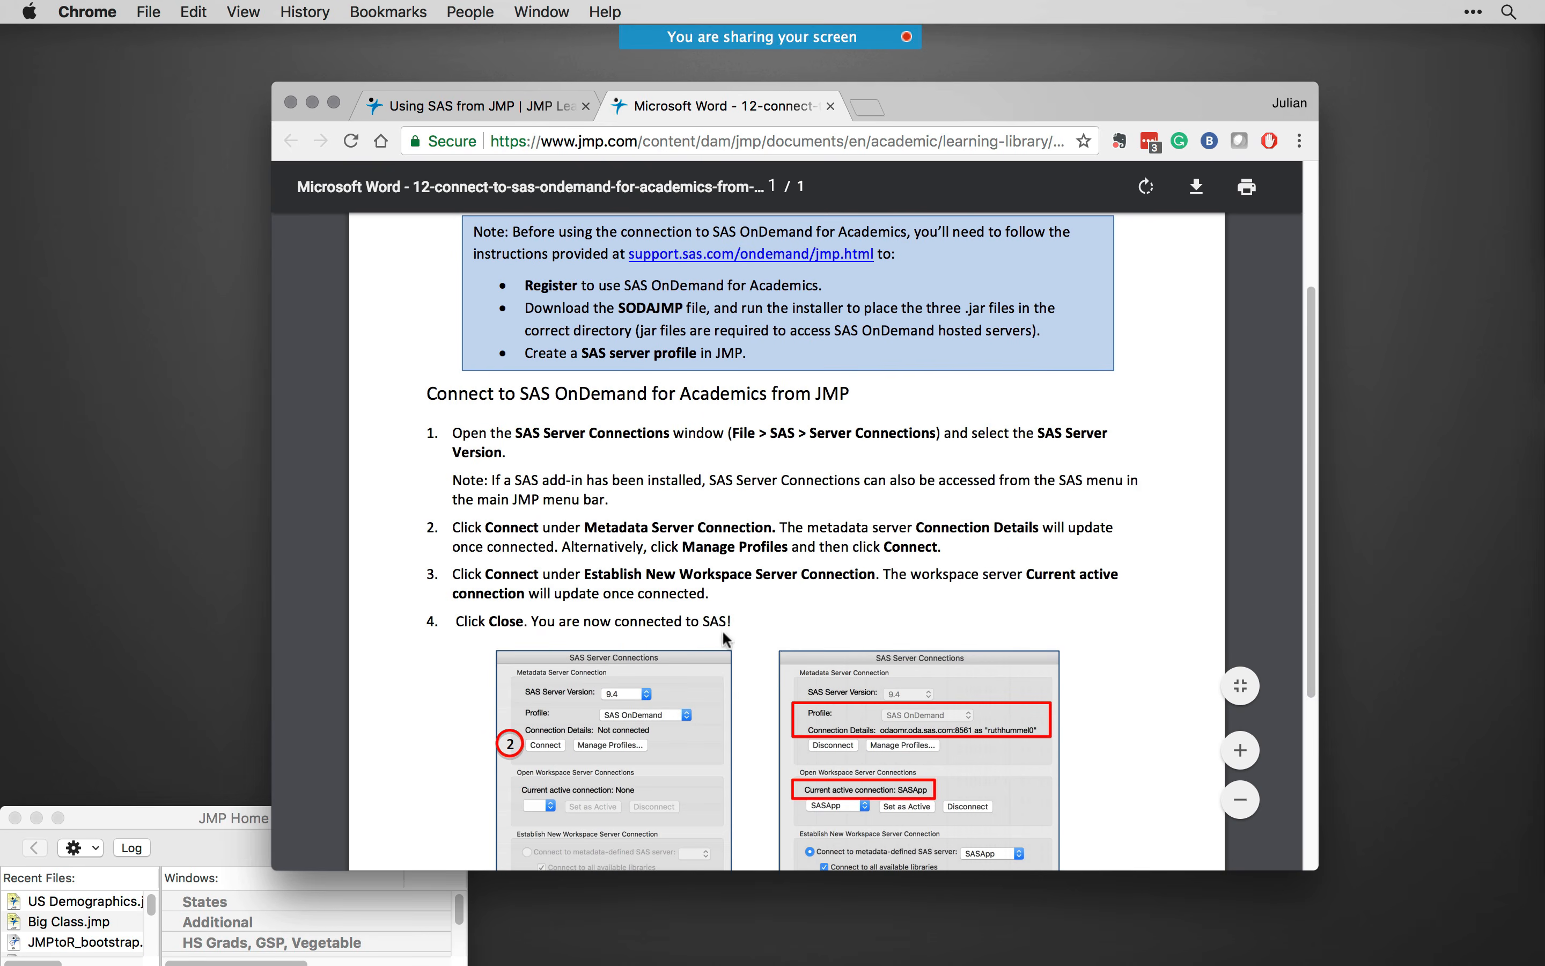
{"action": "scroll", "coordinate": [726, 641], "scroll_direction": "down", "scroll_amount": 3}
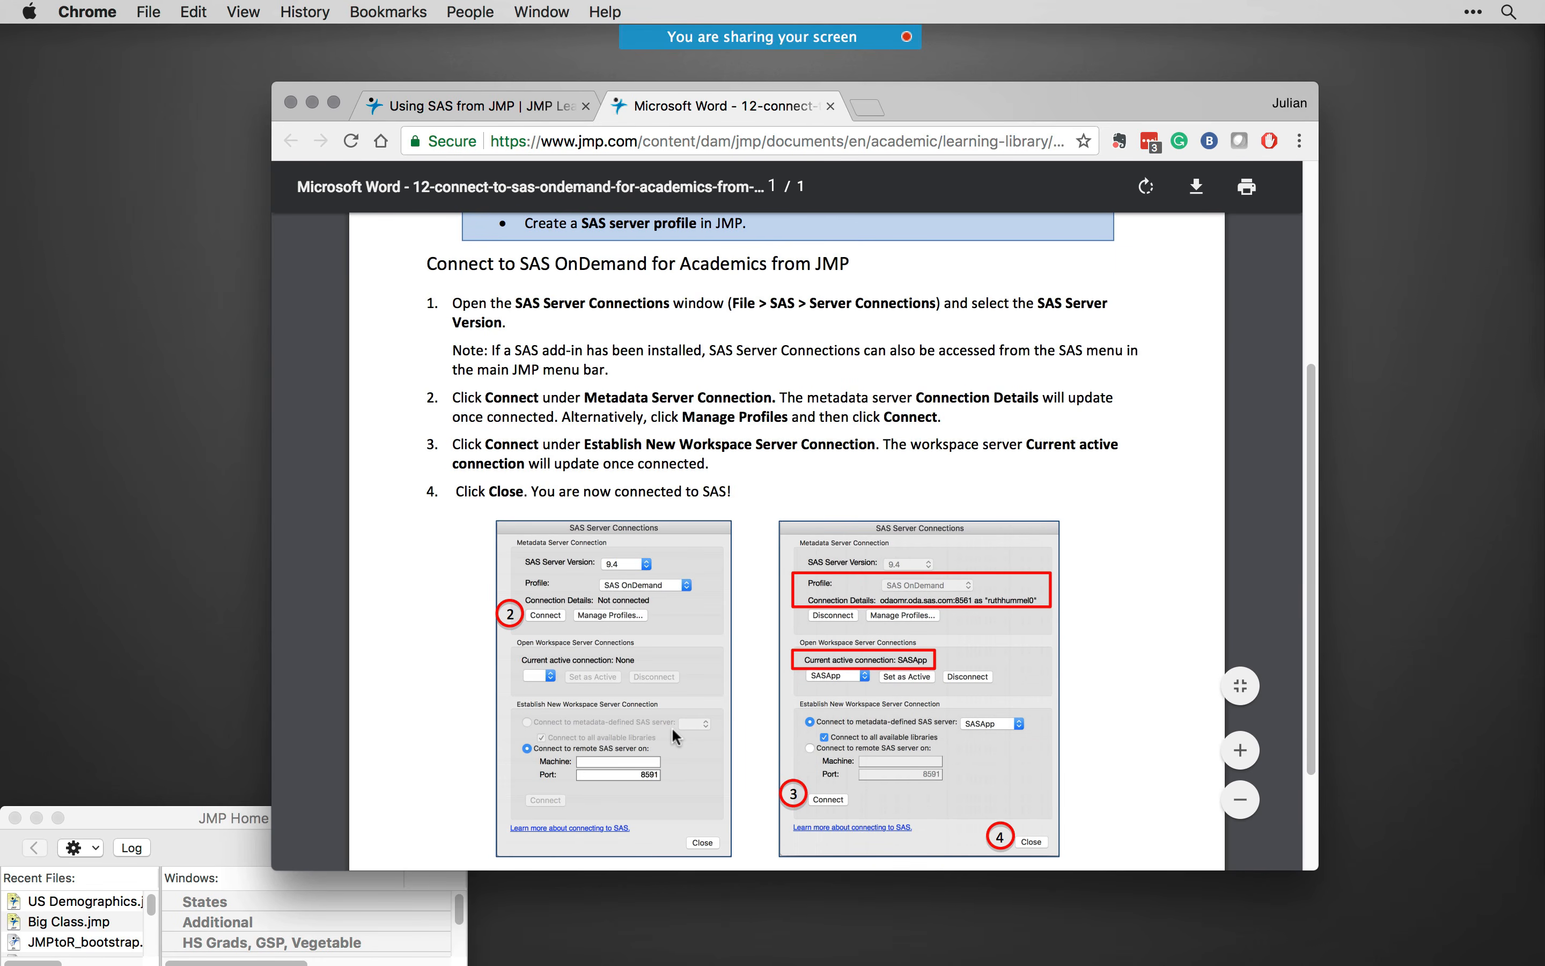
{"action": "scroll", "coordinate": [671, 727], "scroll_direction": "down", "scroll_amount": 3}
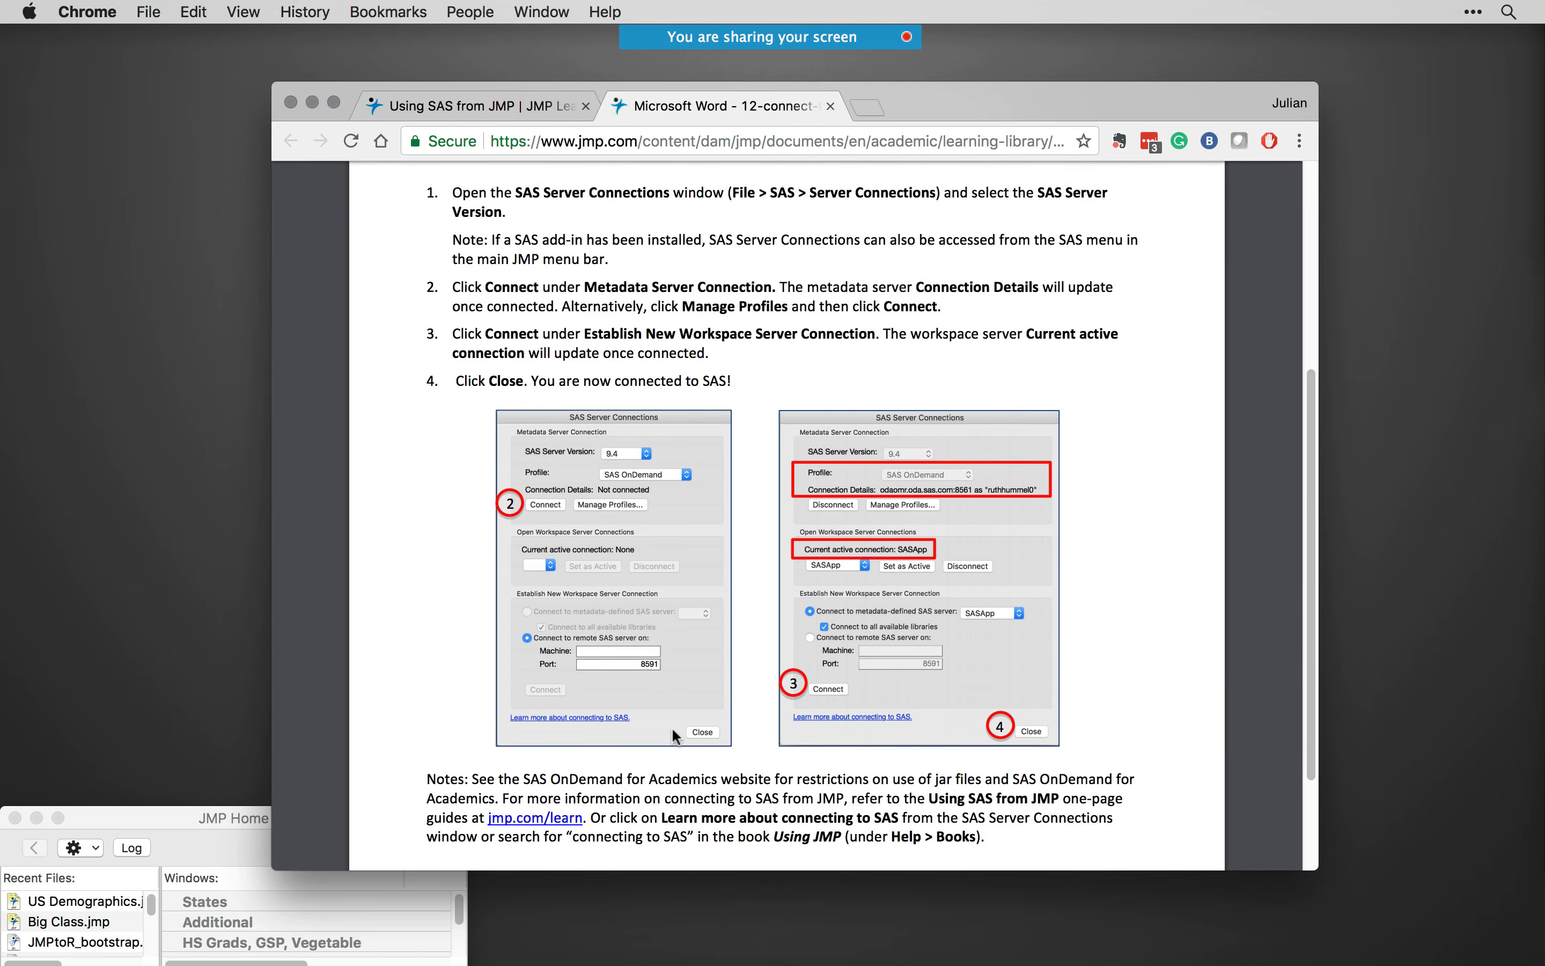
{"action": "scroll", "coordinate": [671, 727], "scroll_direction": "up", "scroll_amount": 3}
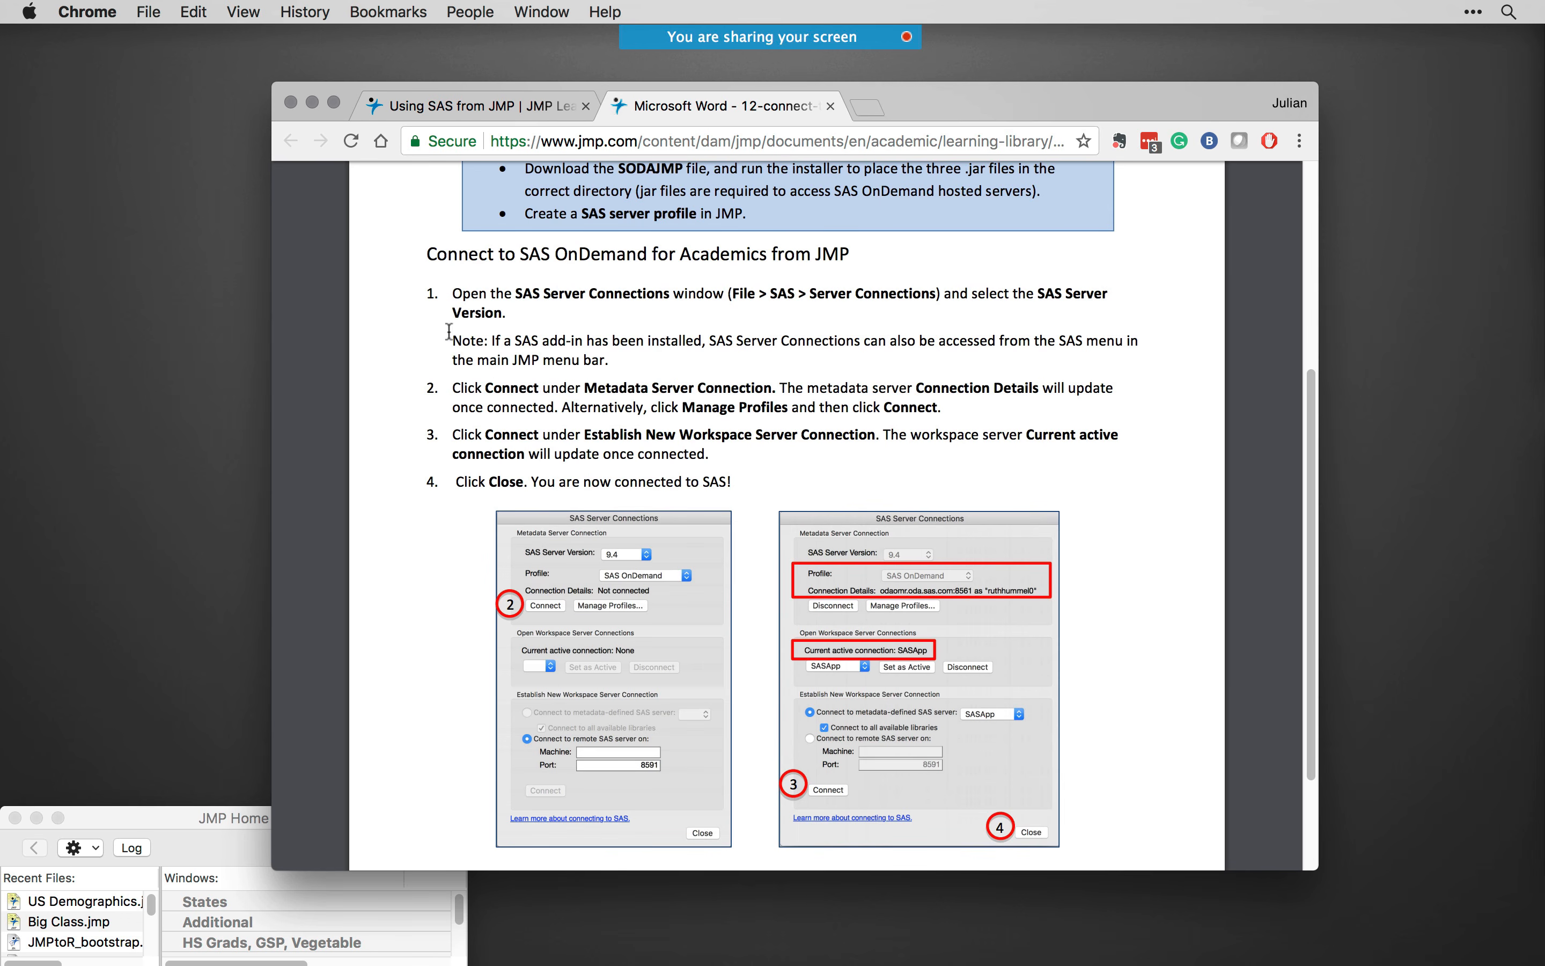
- Return to the Using SAS from JMP page and load jmp.com/learn in its place
{"action": "left_click", "coordinate": [452, 111]}
{"action": "left_click", "coordinate": [577, 139]}
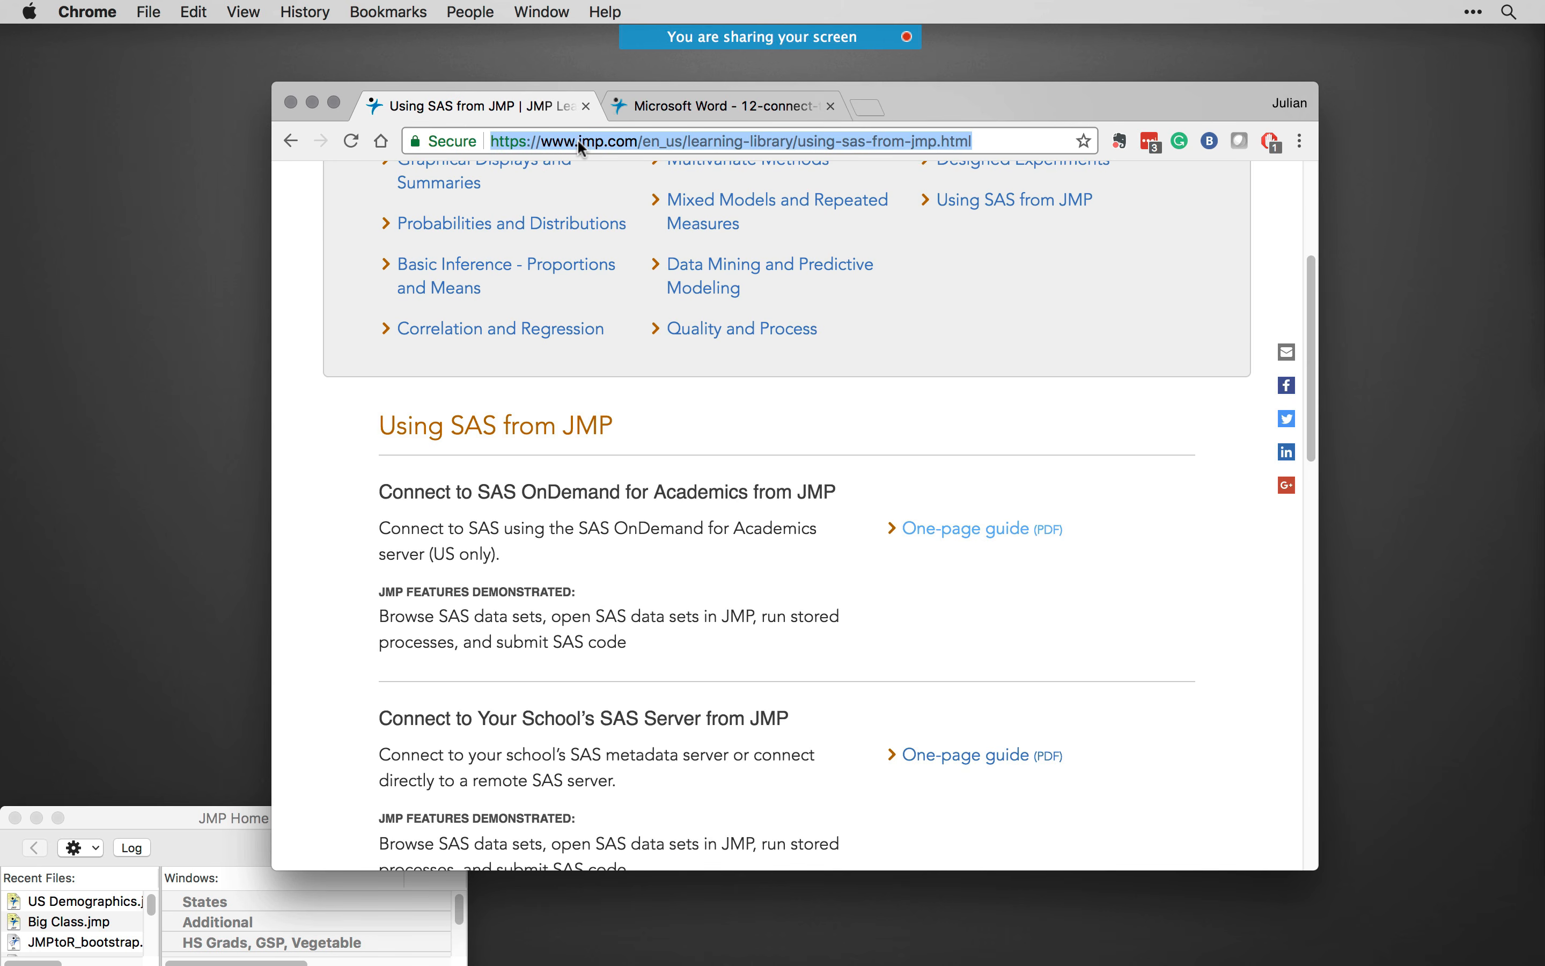
{"action": "type", "text": "jmp.com/learn"}
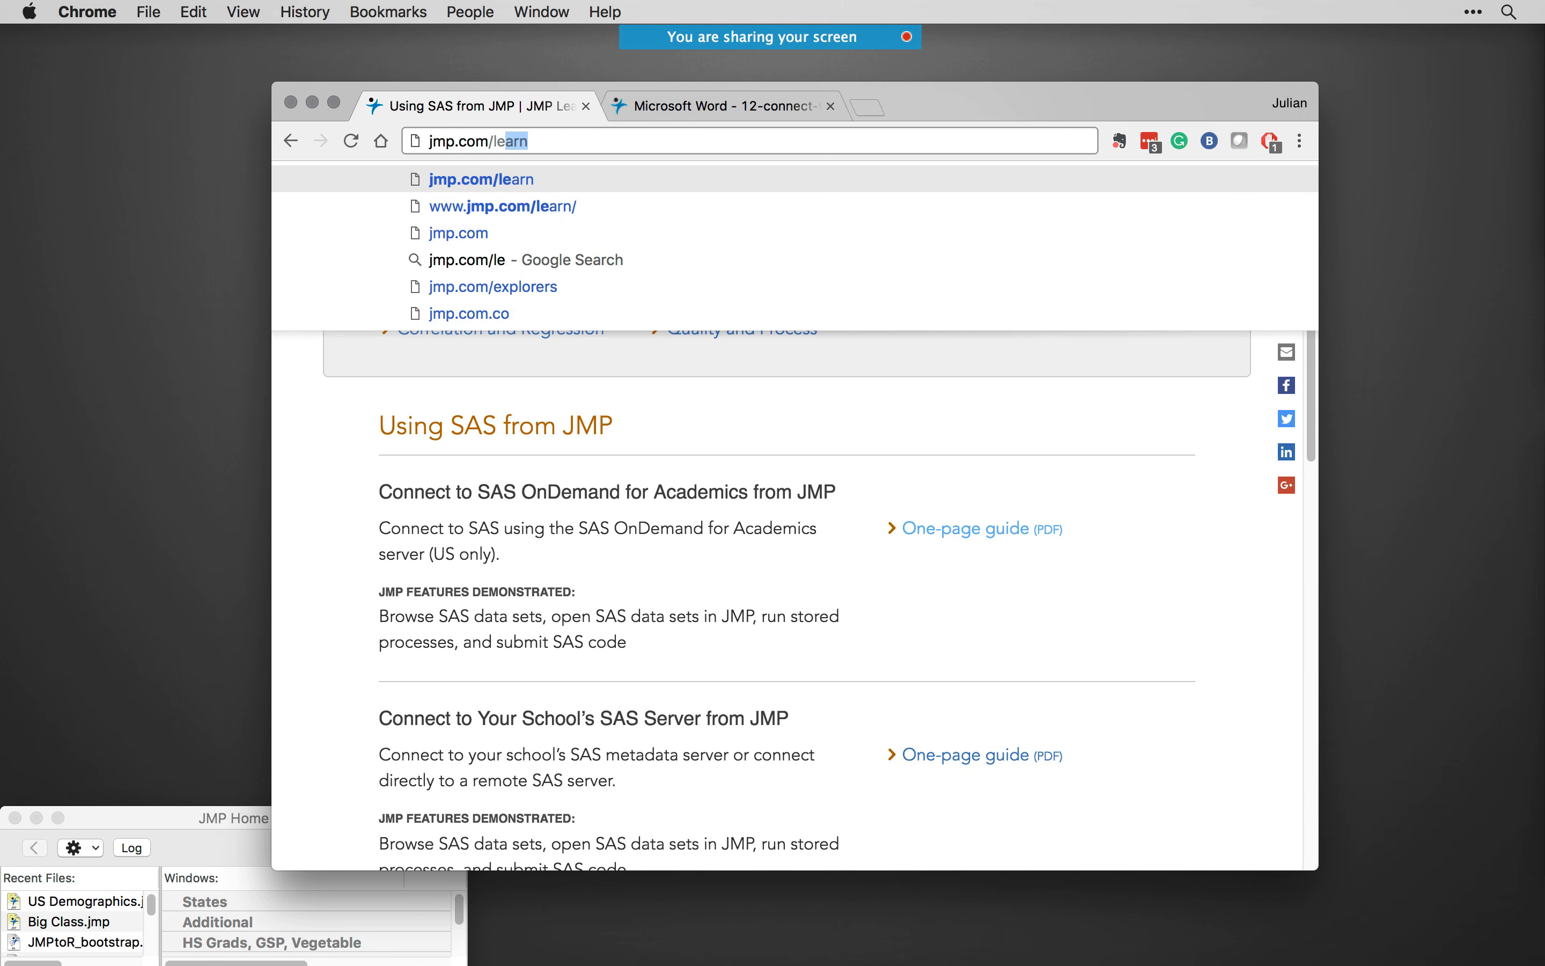
{"action": "key", "text": "Return"}
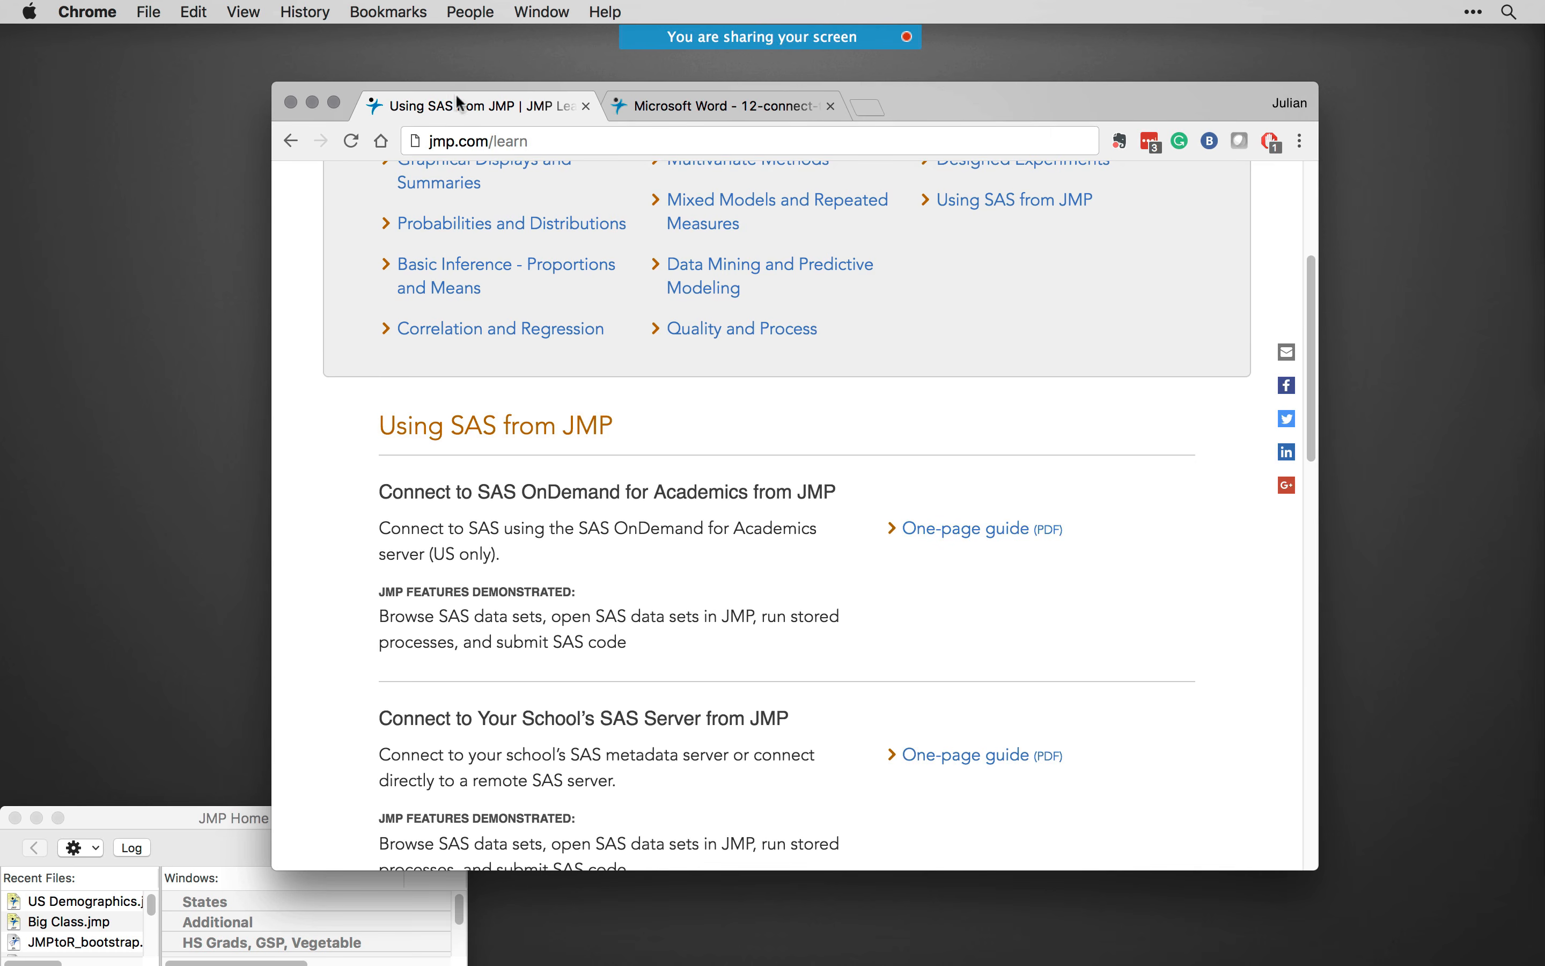
- Put the browser window away, switch back to JMP and close the SAS Server Connections window
{"action": "left_click", "coordinate": [310, 102]}
{"action": "left_click", "coordinate": [751, 122]}
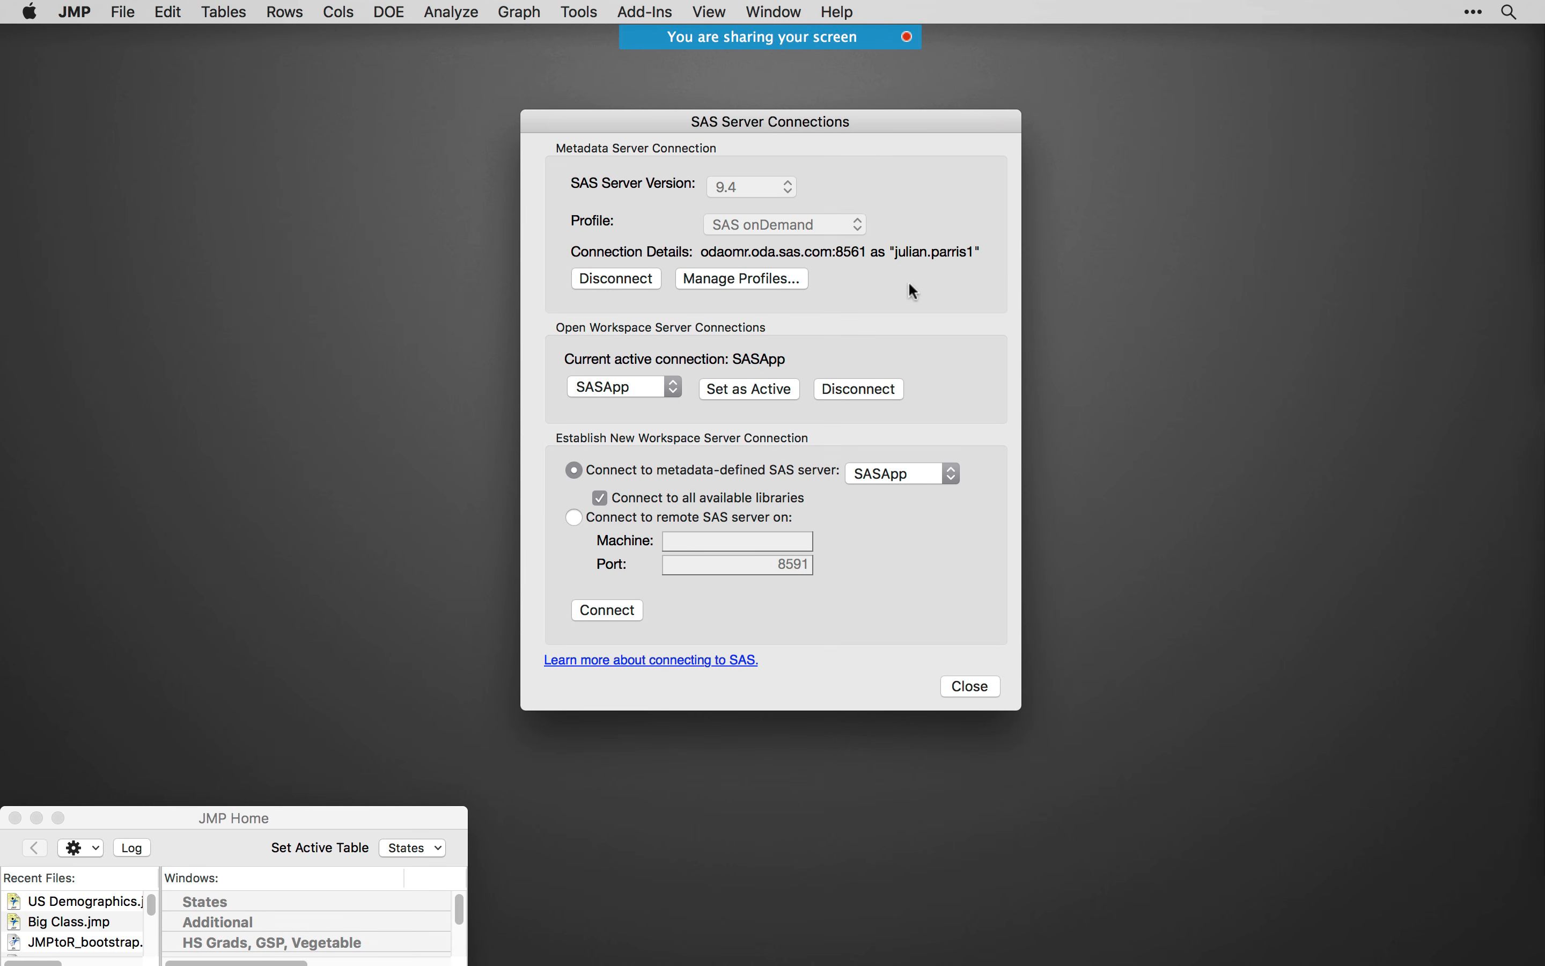
{"action": "left_click", "coordinate": [970, 686]}
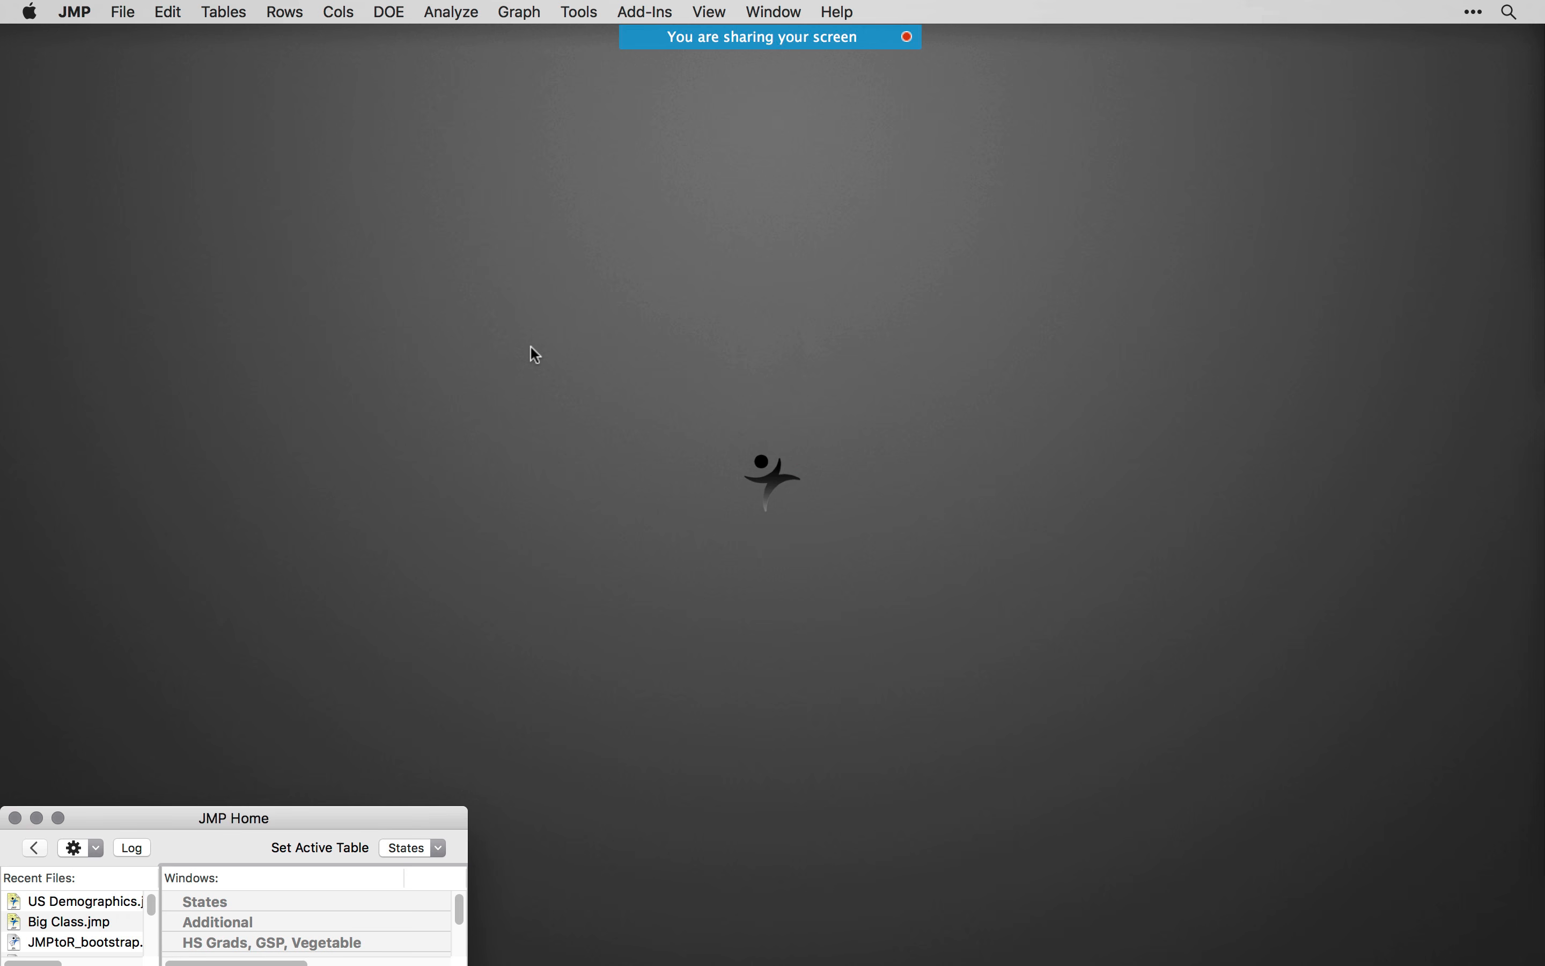
- Start the SAS Query Builder and connect to the metadata-defined SAS server SASApp
{"action": "left_click", "coordinate": [125, 13]}
{"action": "mouse_move", "coordinate": [180, 275]}
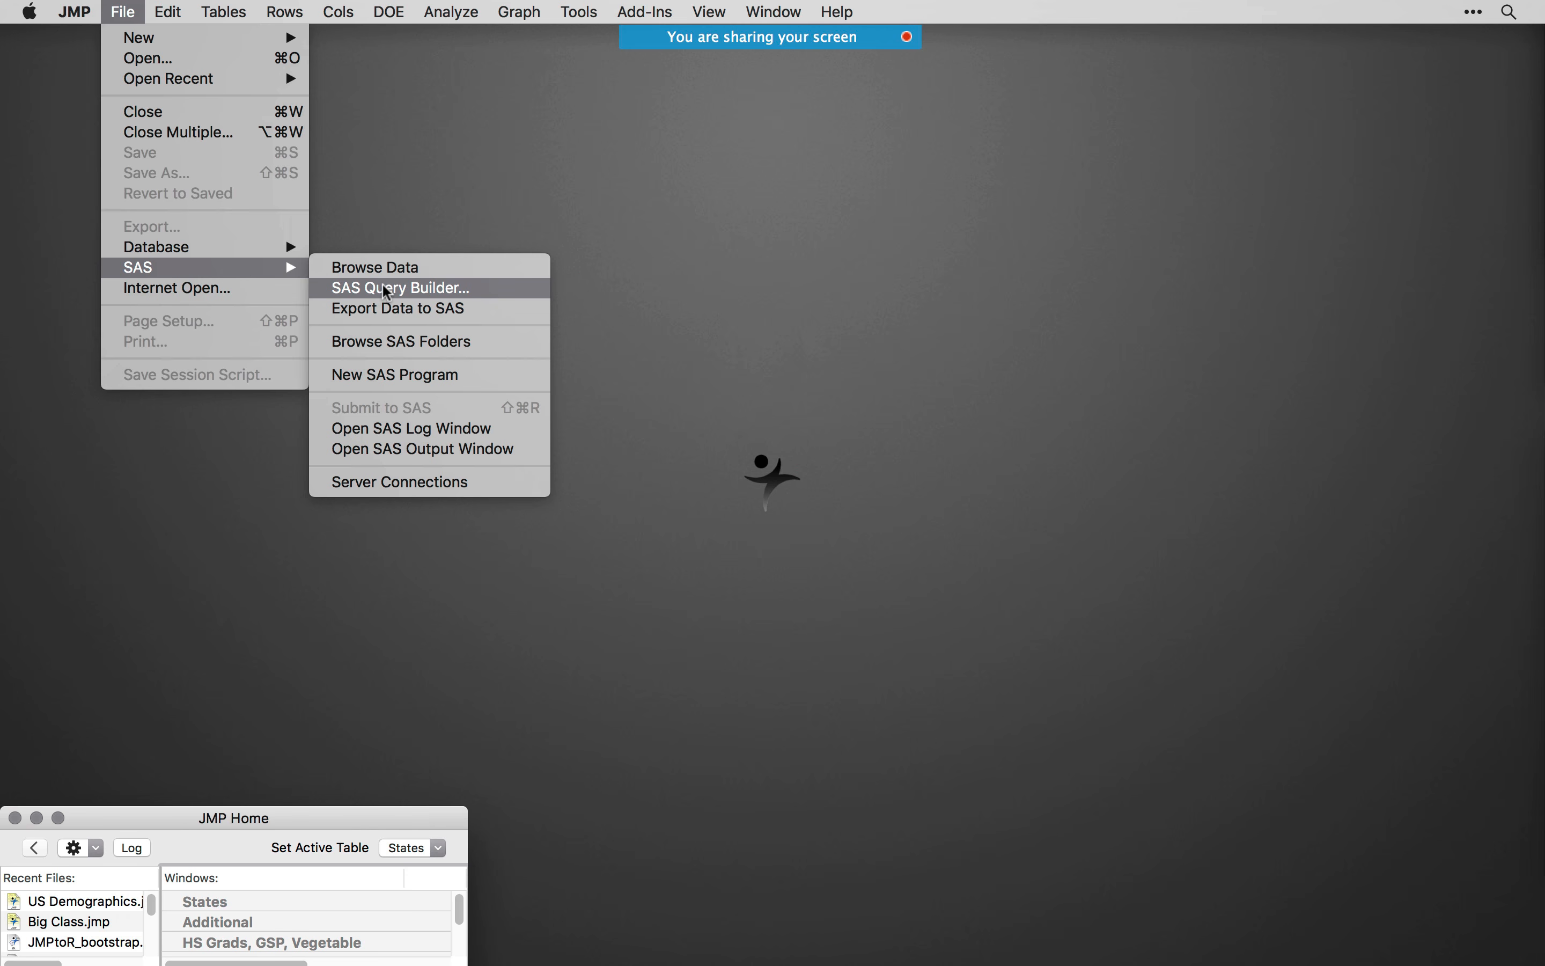
{"action": "left_click", "coordinate": [387, 288]}
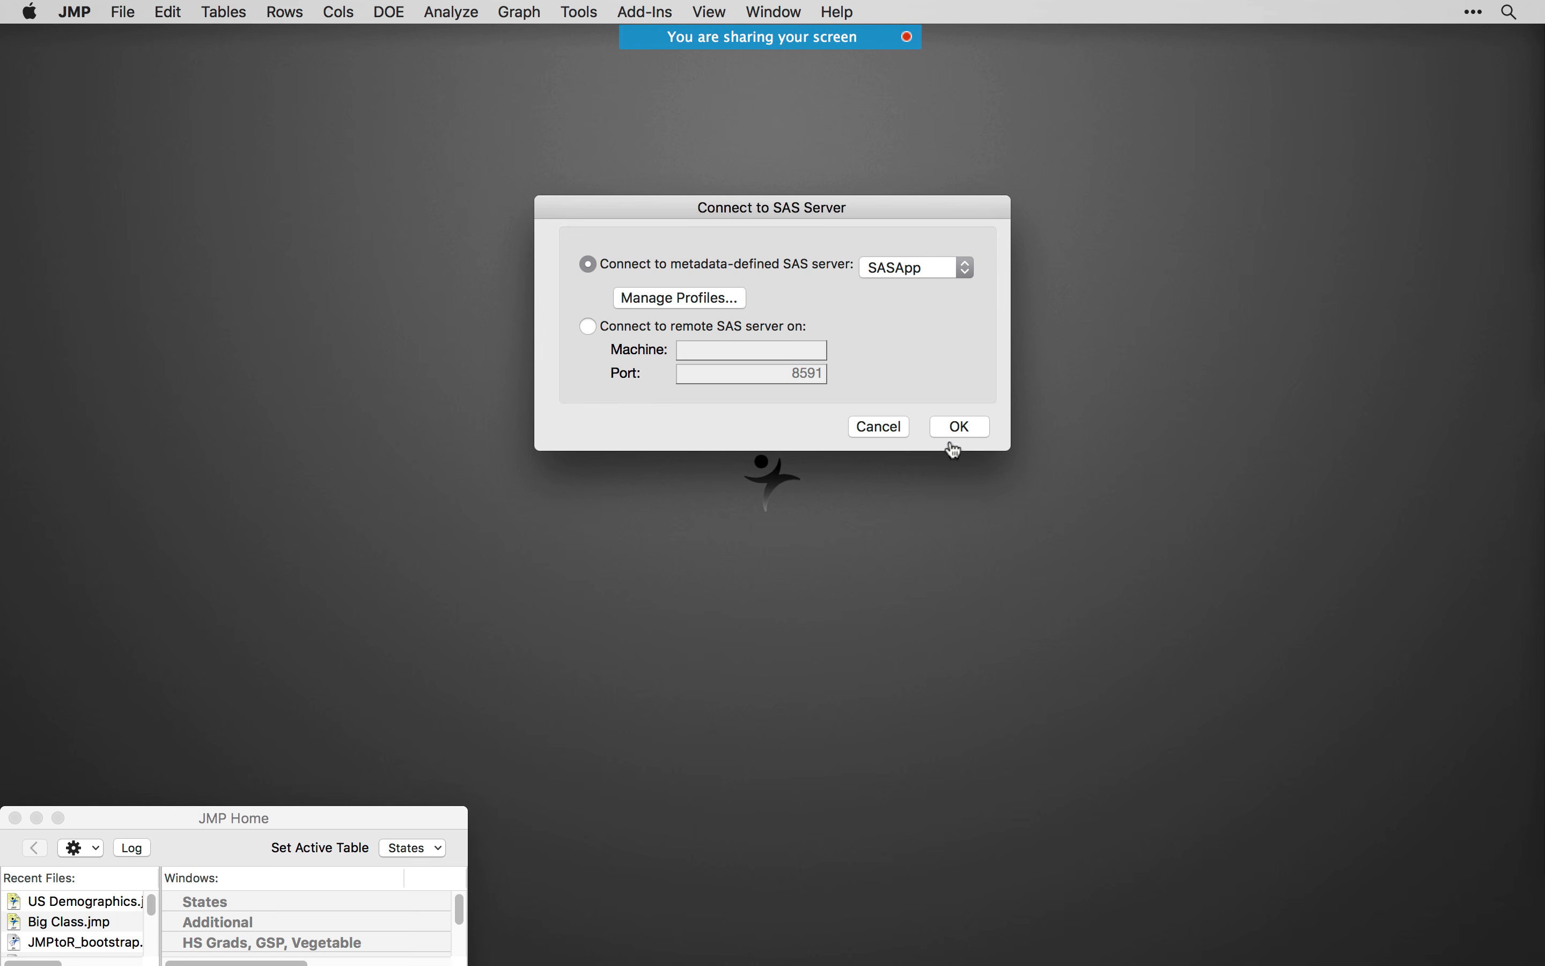
{"action": "left_click", "coordinate": [961, 426]}
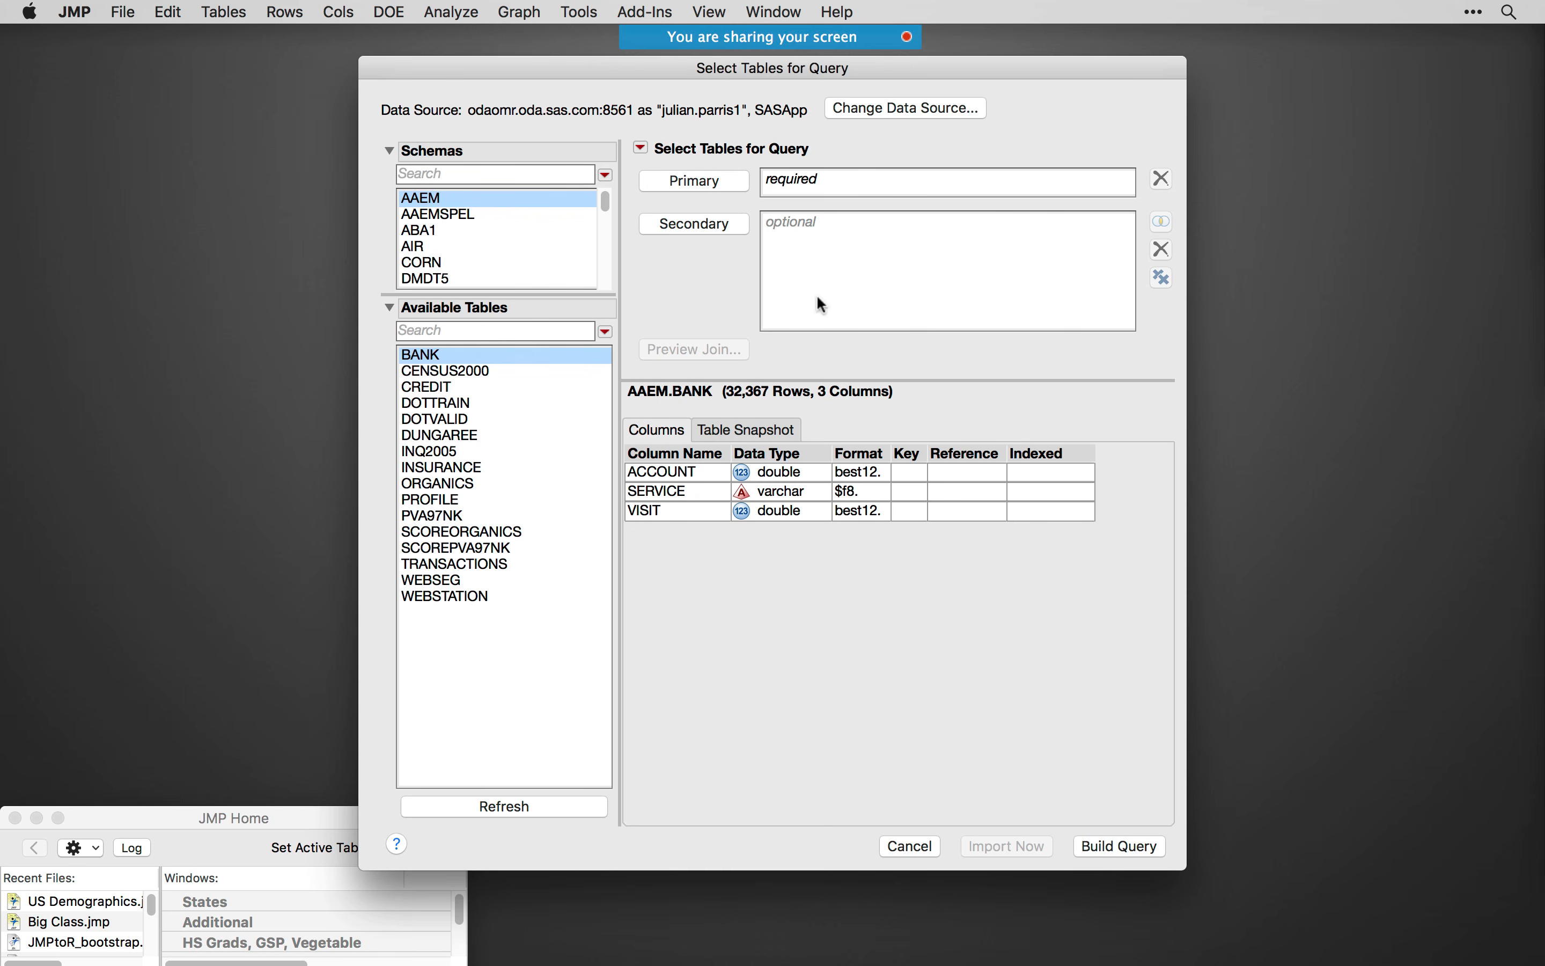
- Select the SHOES table in the Sashelp schema and show its table snapshot
{"action": "left_click_drag", "start_coordinate": [624, 80], "coordinate": [547, 75]}
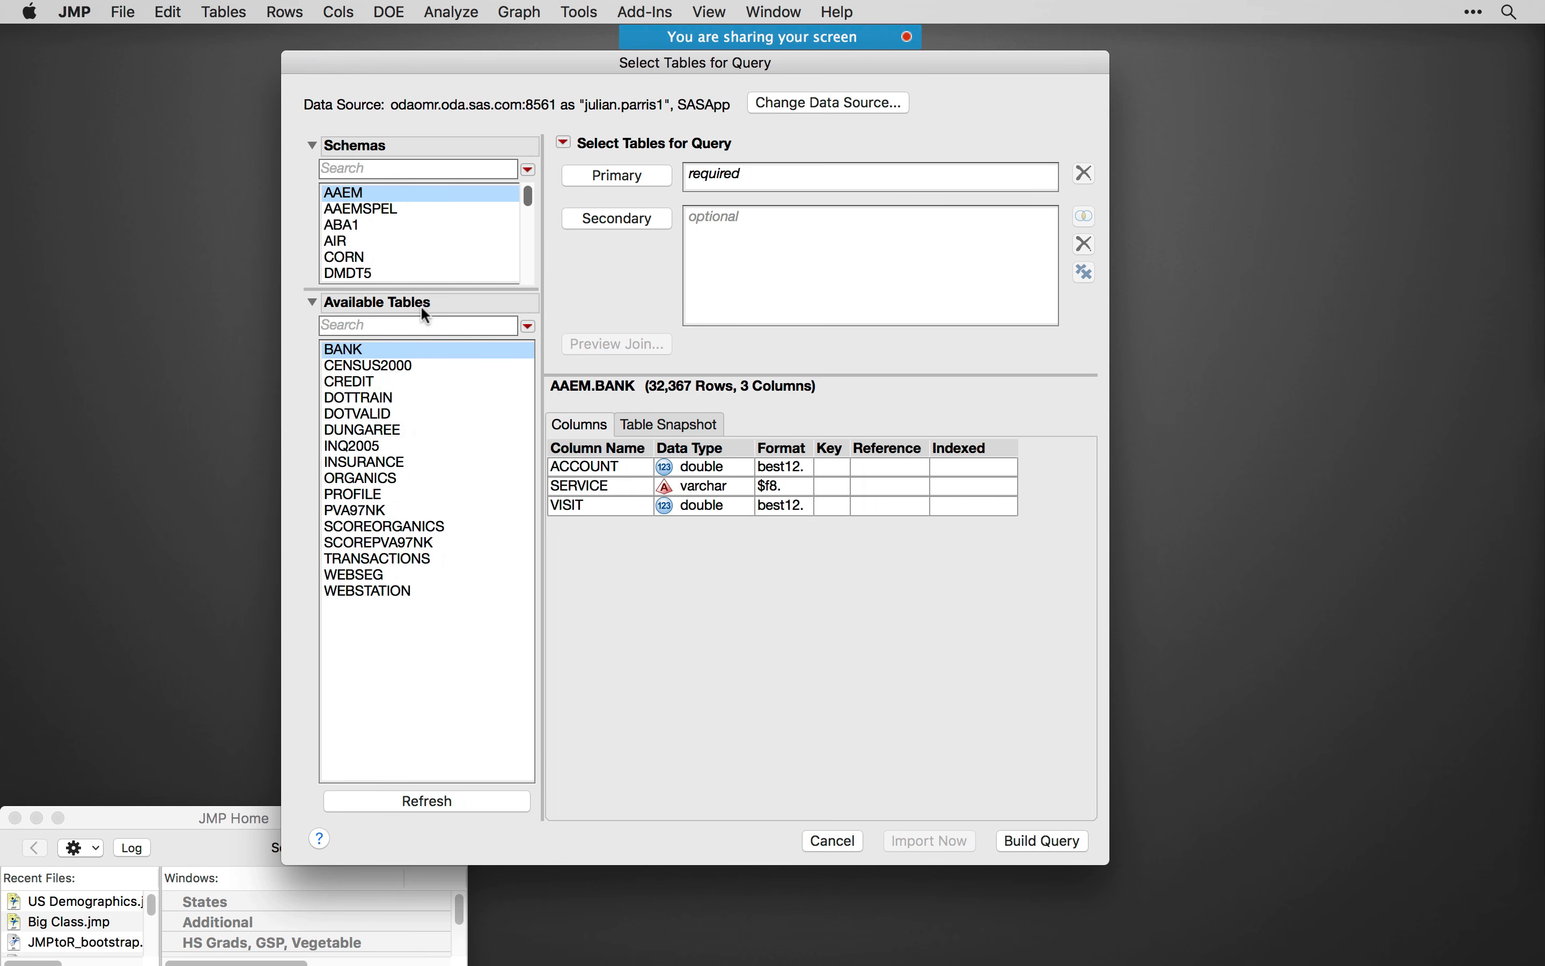
{"action": "left_click_drag", "start_coordinate": [529, 197], "coordinate": [541, 265]}
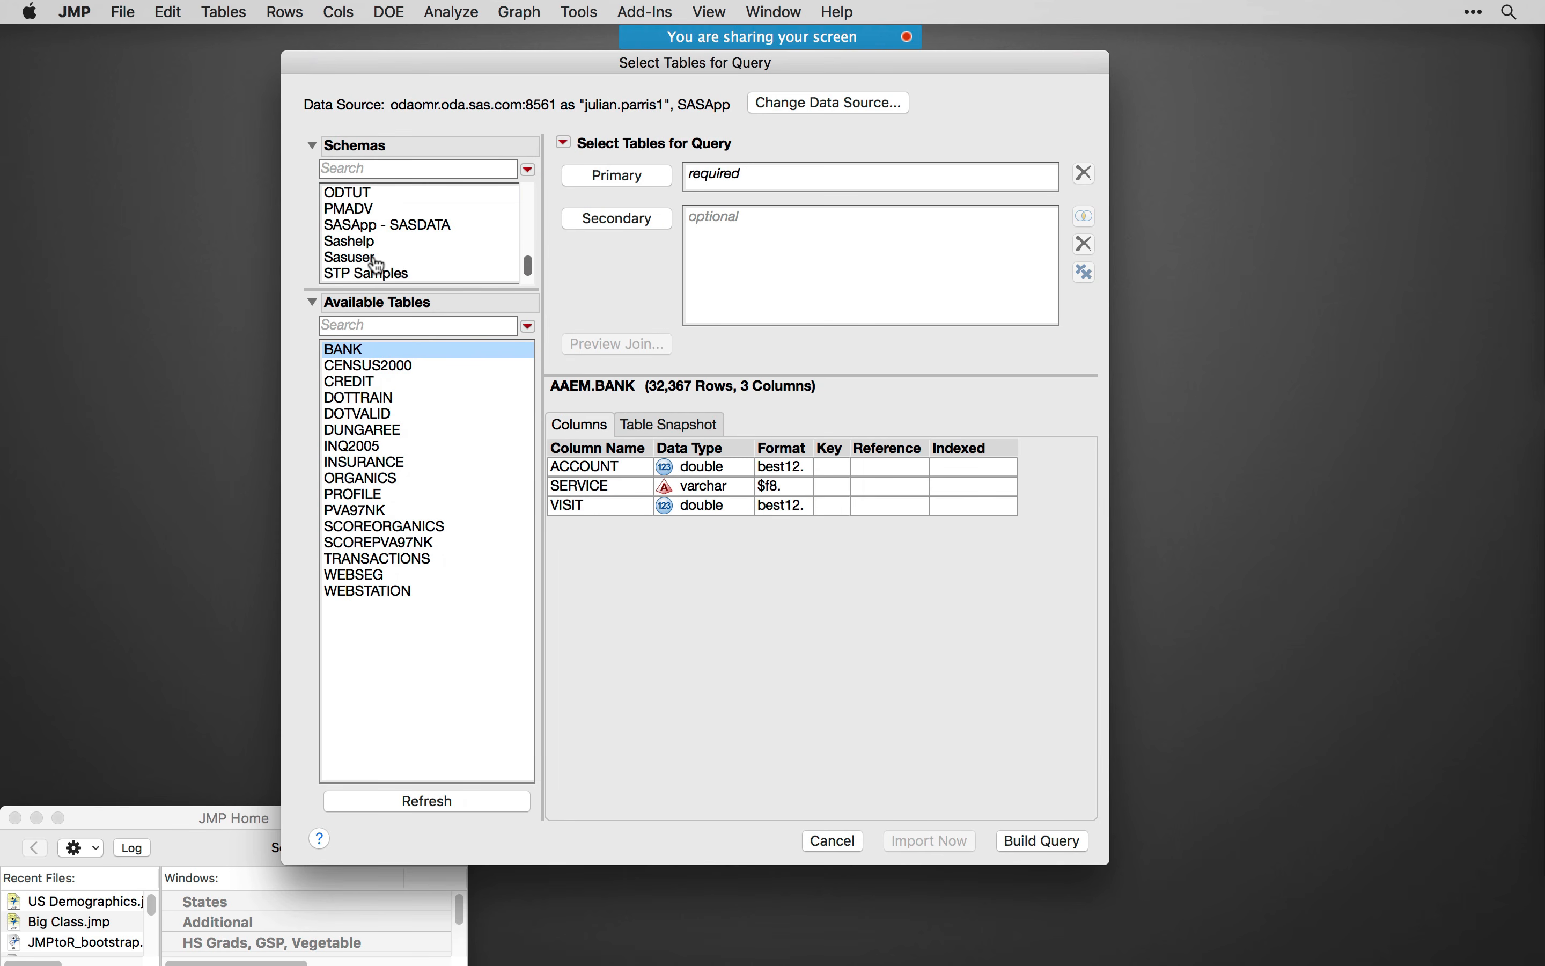
{"action": "left_click", "coordinate": [377, 244]}
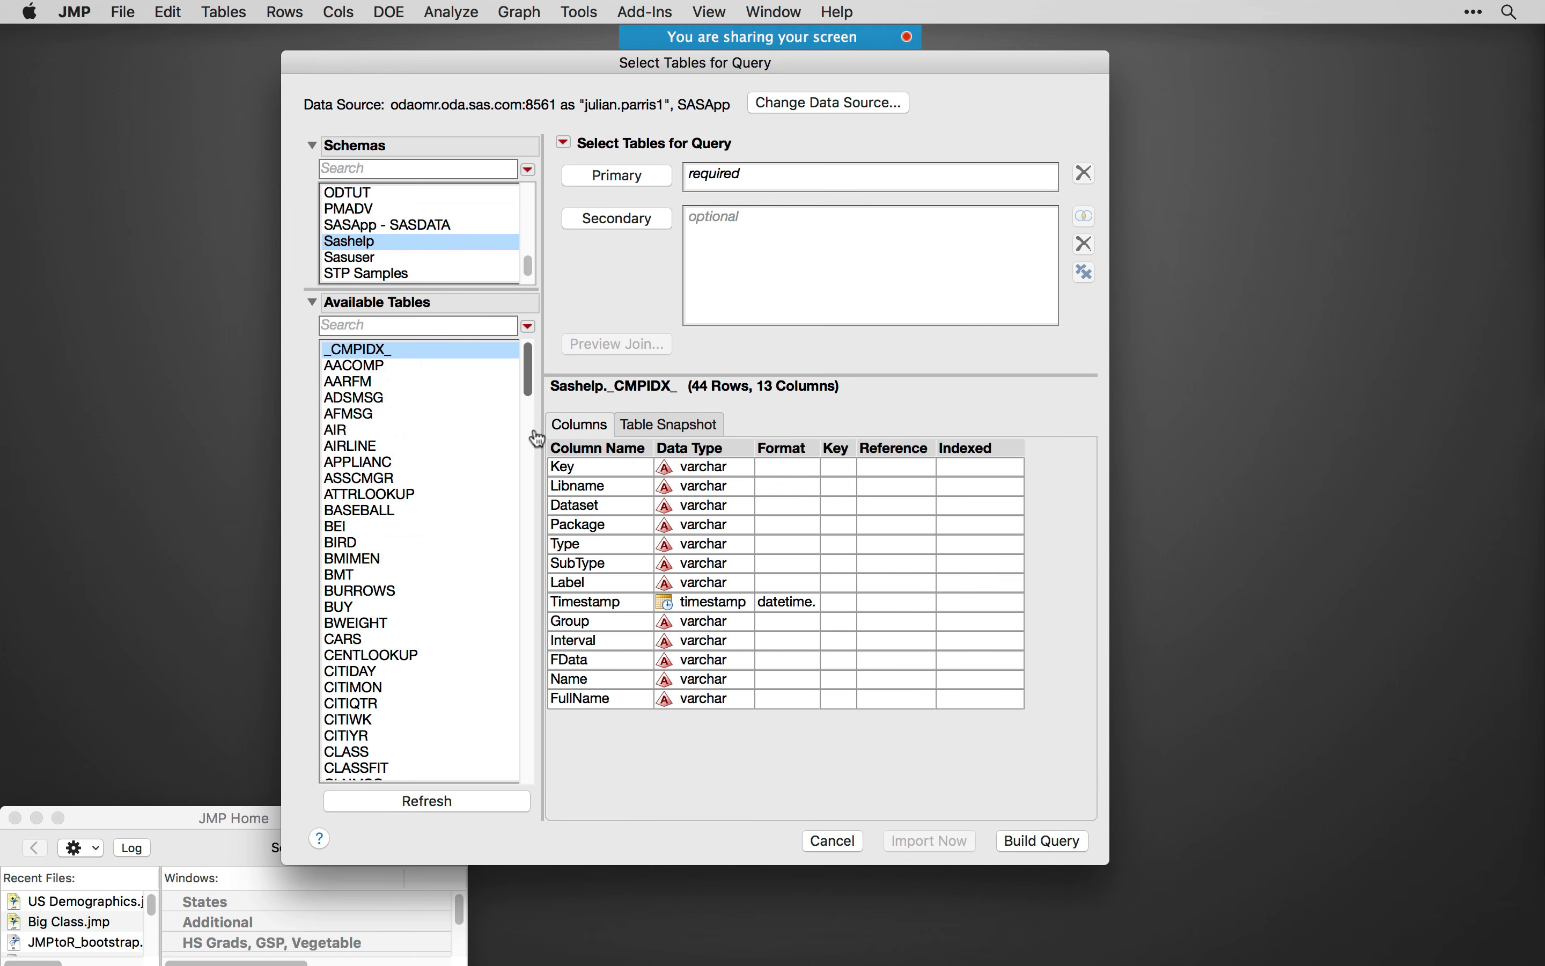
{"action": "left_click_drag", "start_coordinate": [527, 376], "coordinate": [535, 654]}
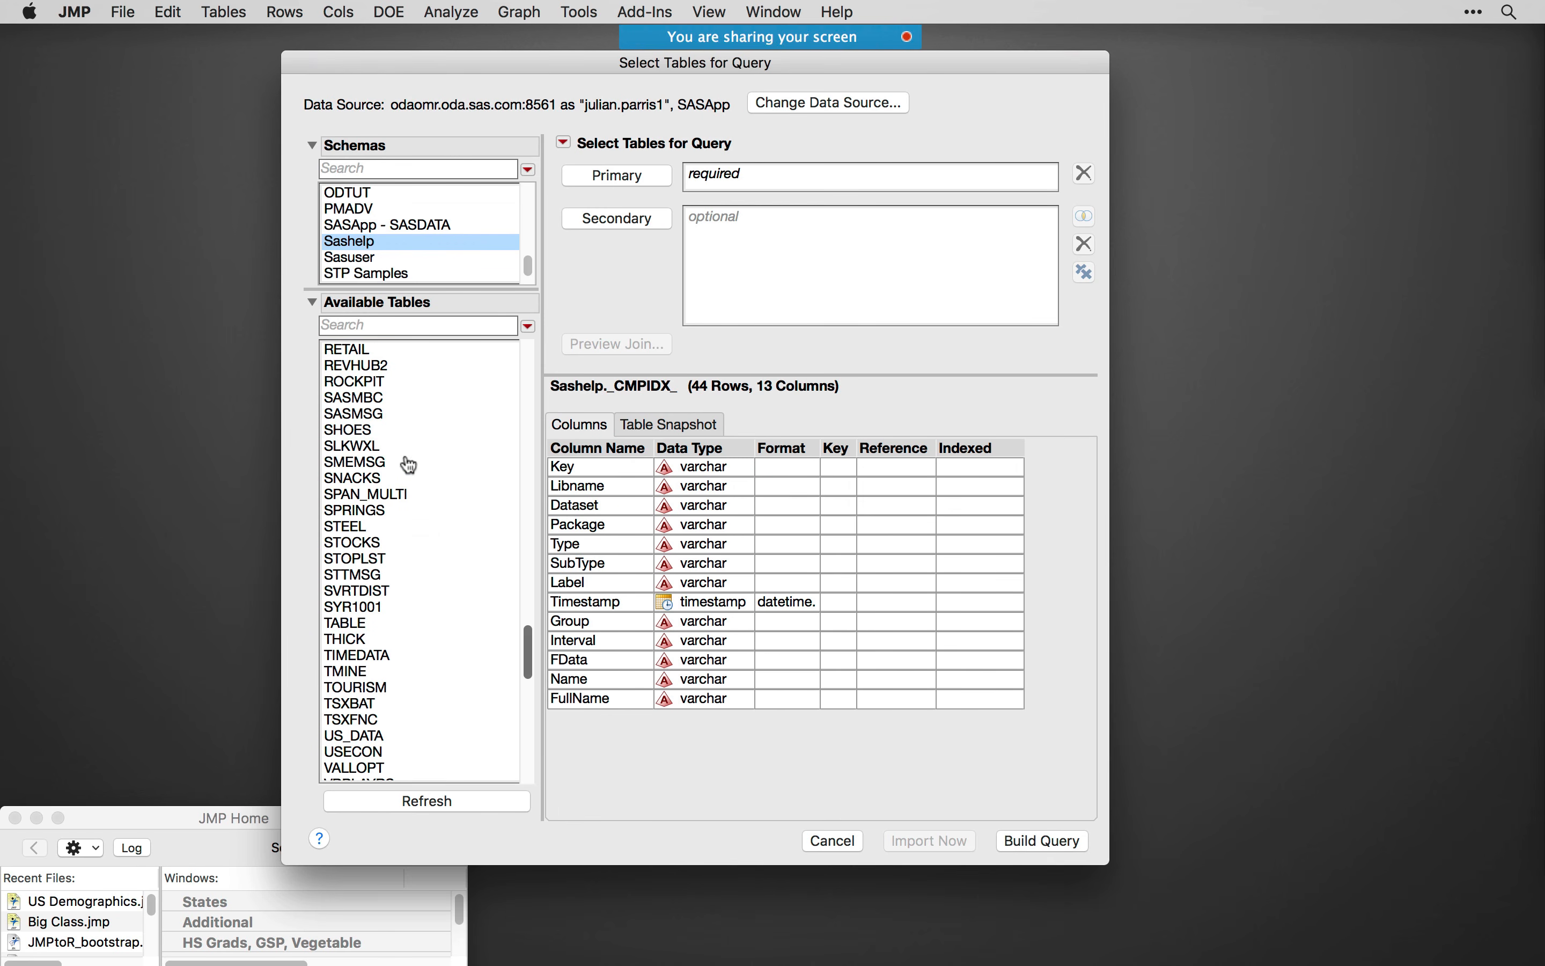
{"action": "left_click", "coordinate": [366, 433]}
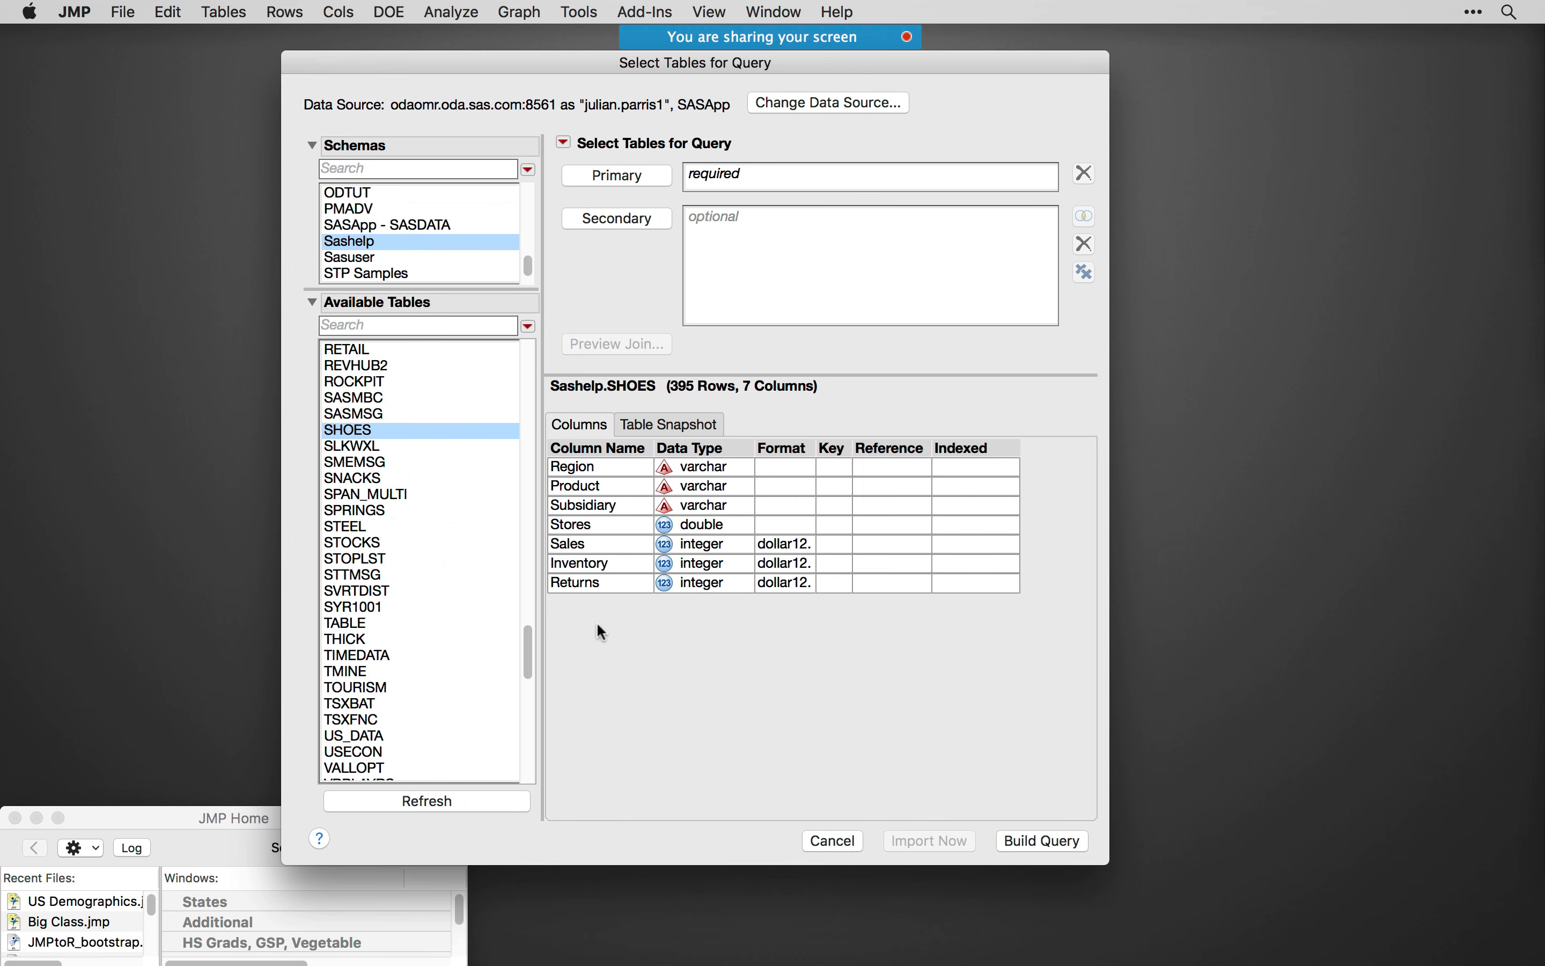
{"action": "left_click", "coordinate": [691, 426]}
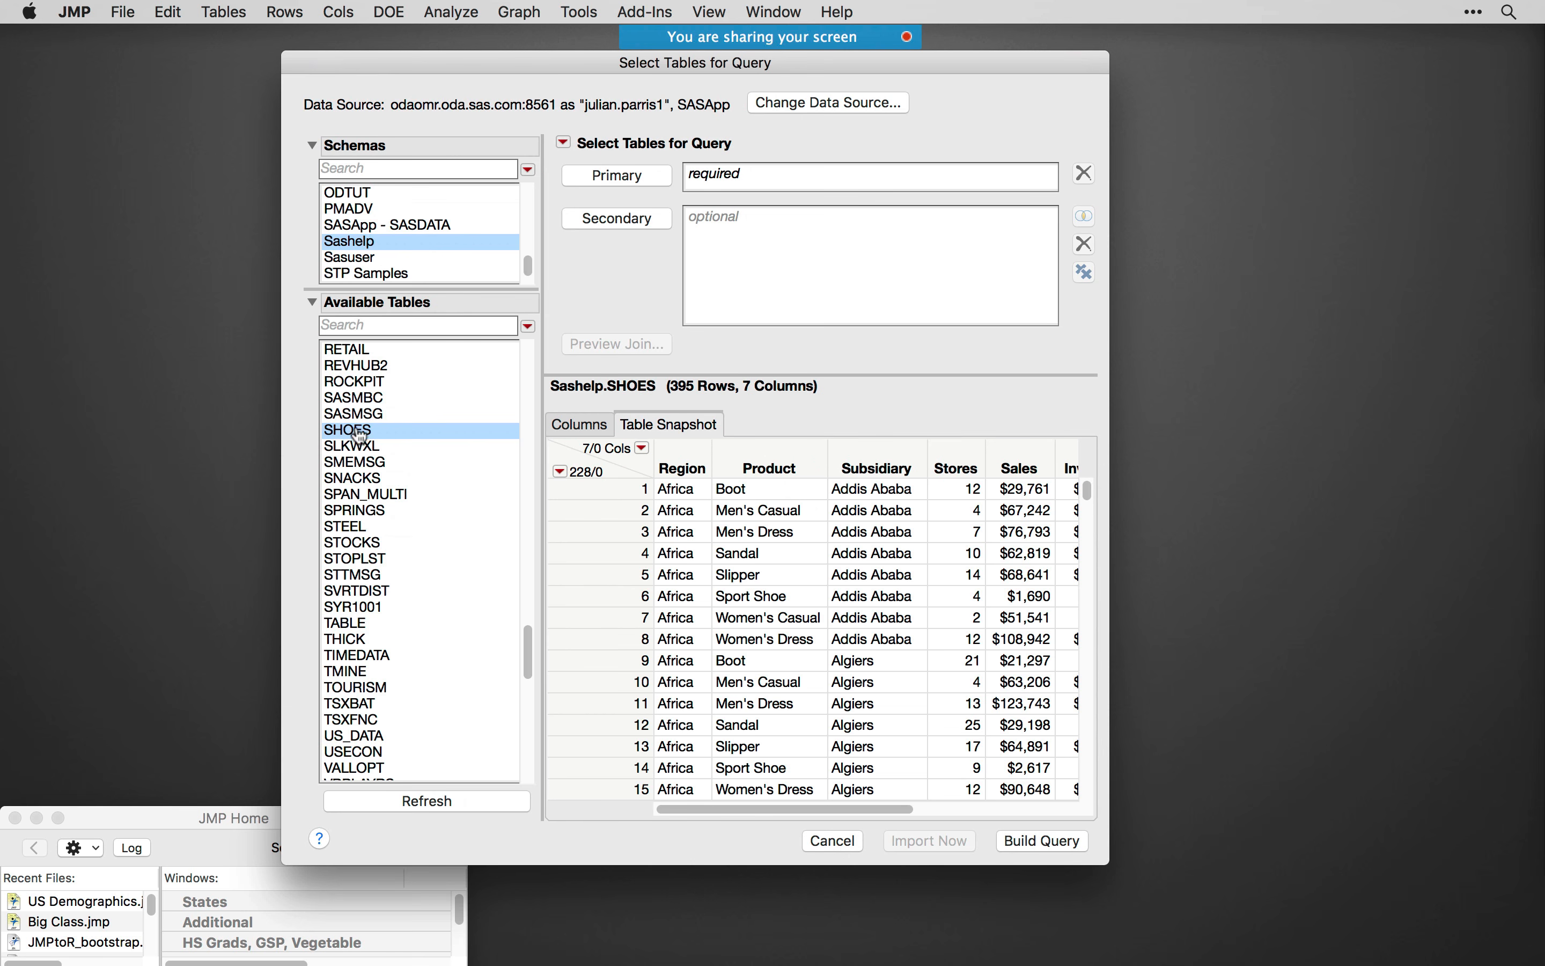
- Build a query with SHOES as the primary table and include the Region, Product, Subsidiary and Stores columns
{"action": "left_click", "coordinate": [623, 182]}
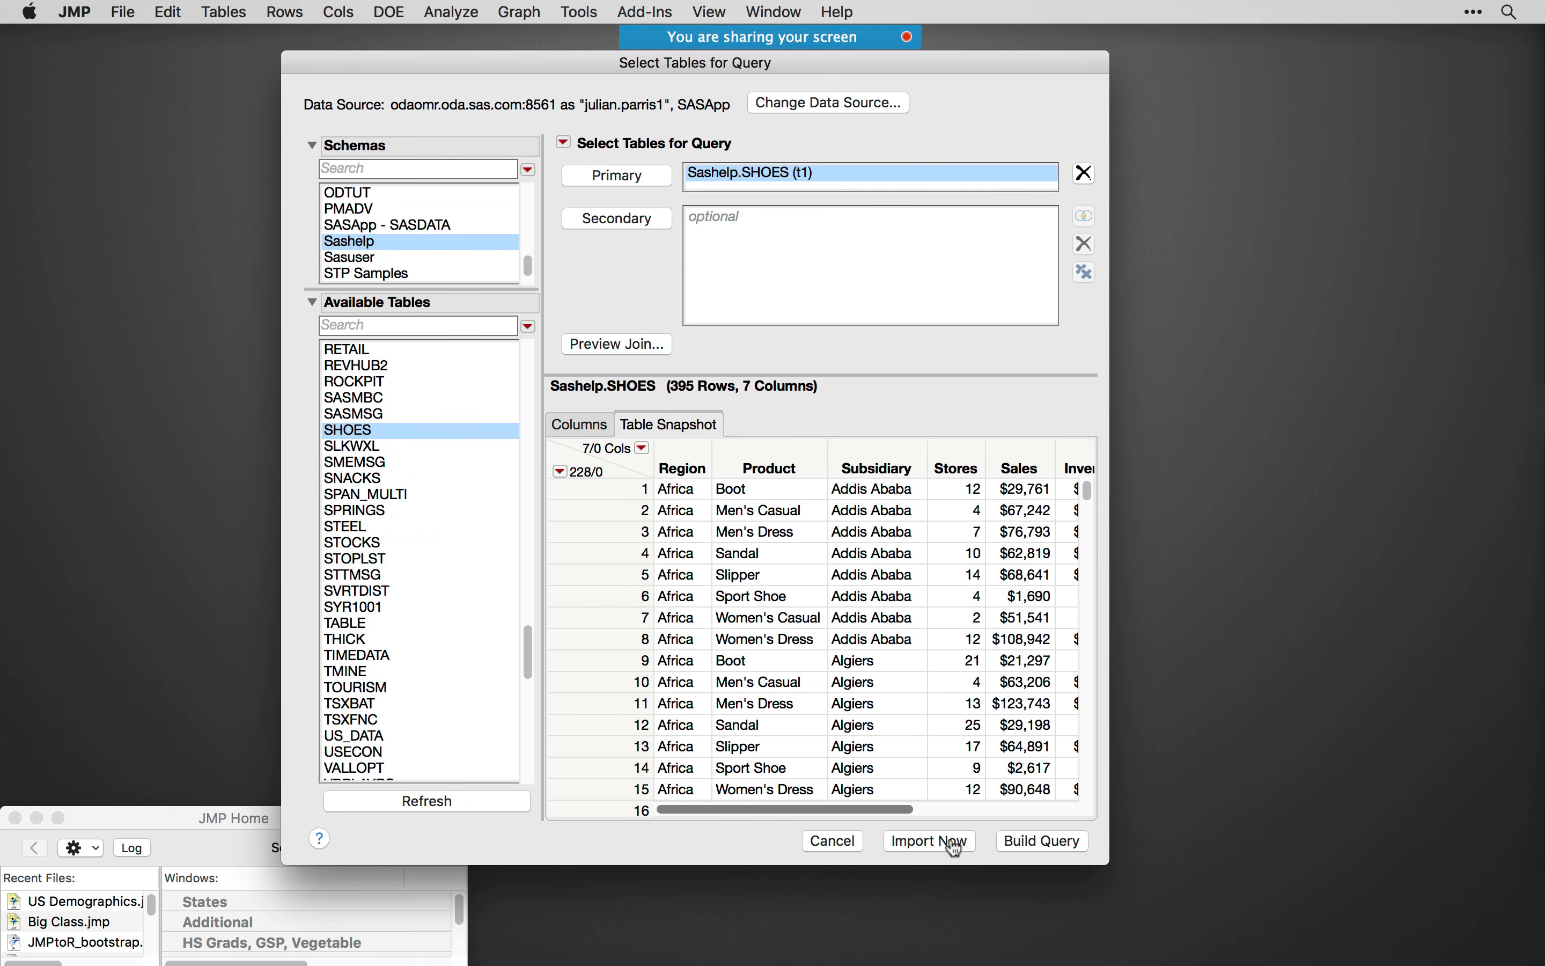
{"action": "left_click", "coordinate": [1043, 845]}
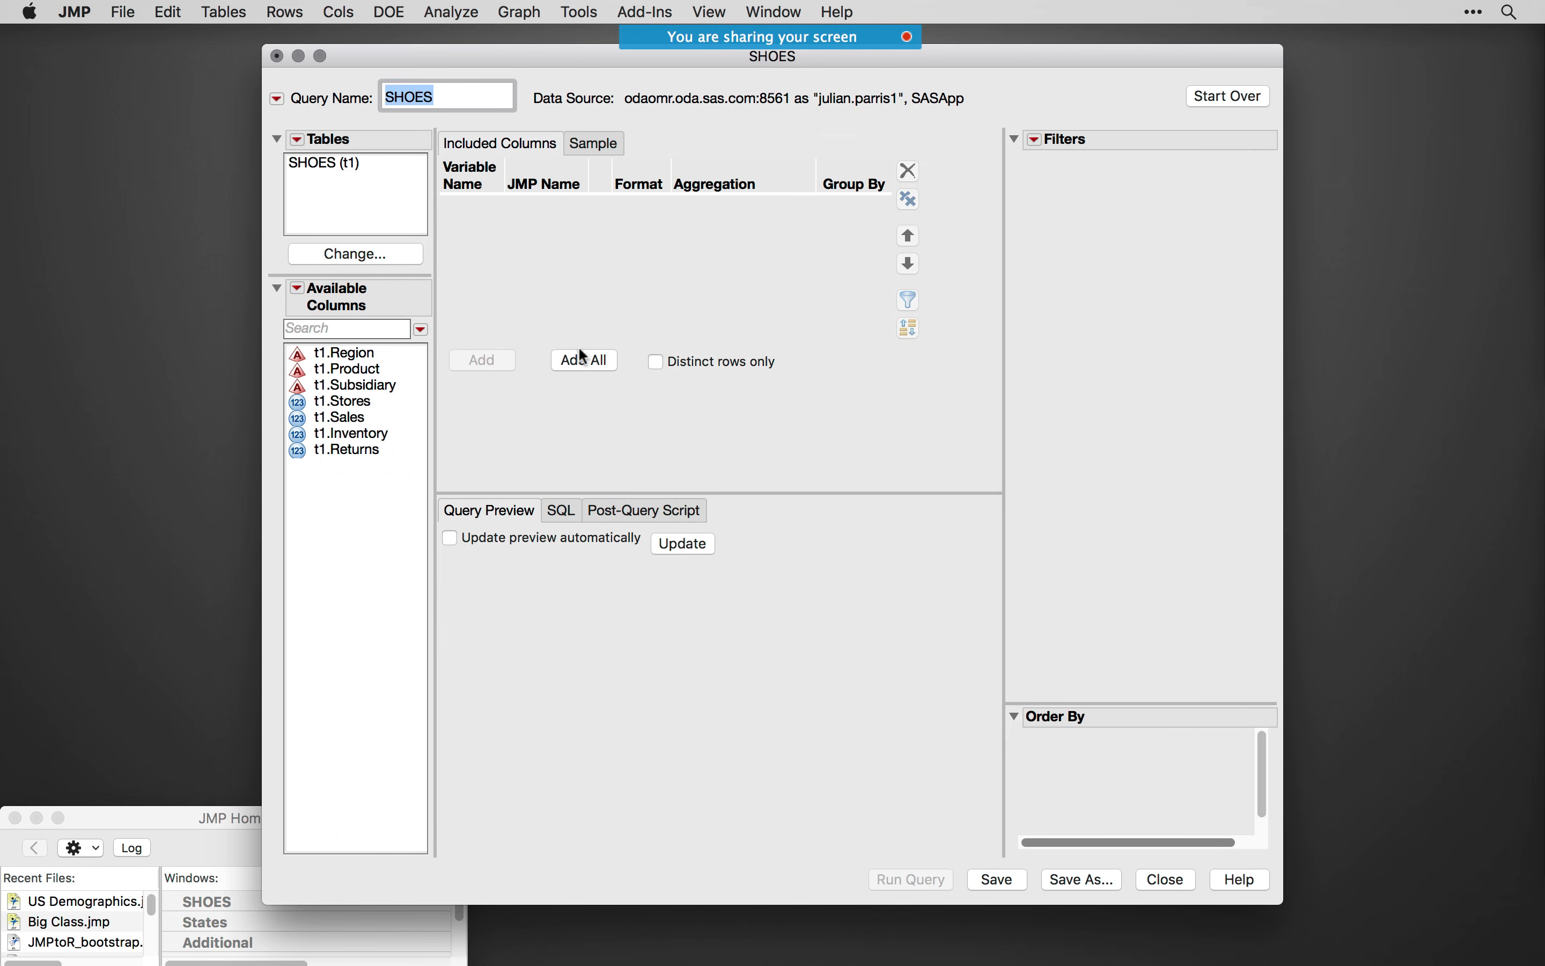
{"action": "left_click", "coordinate": [380, 355]}
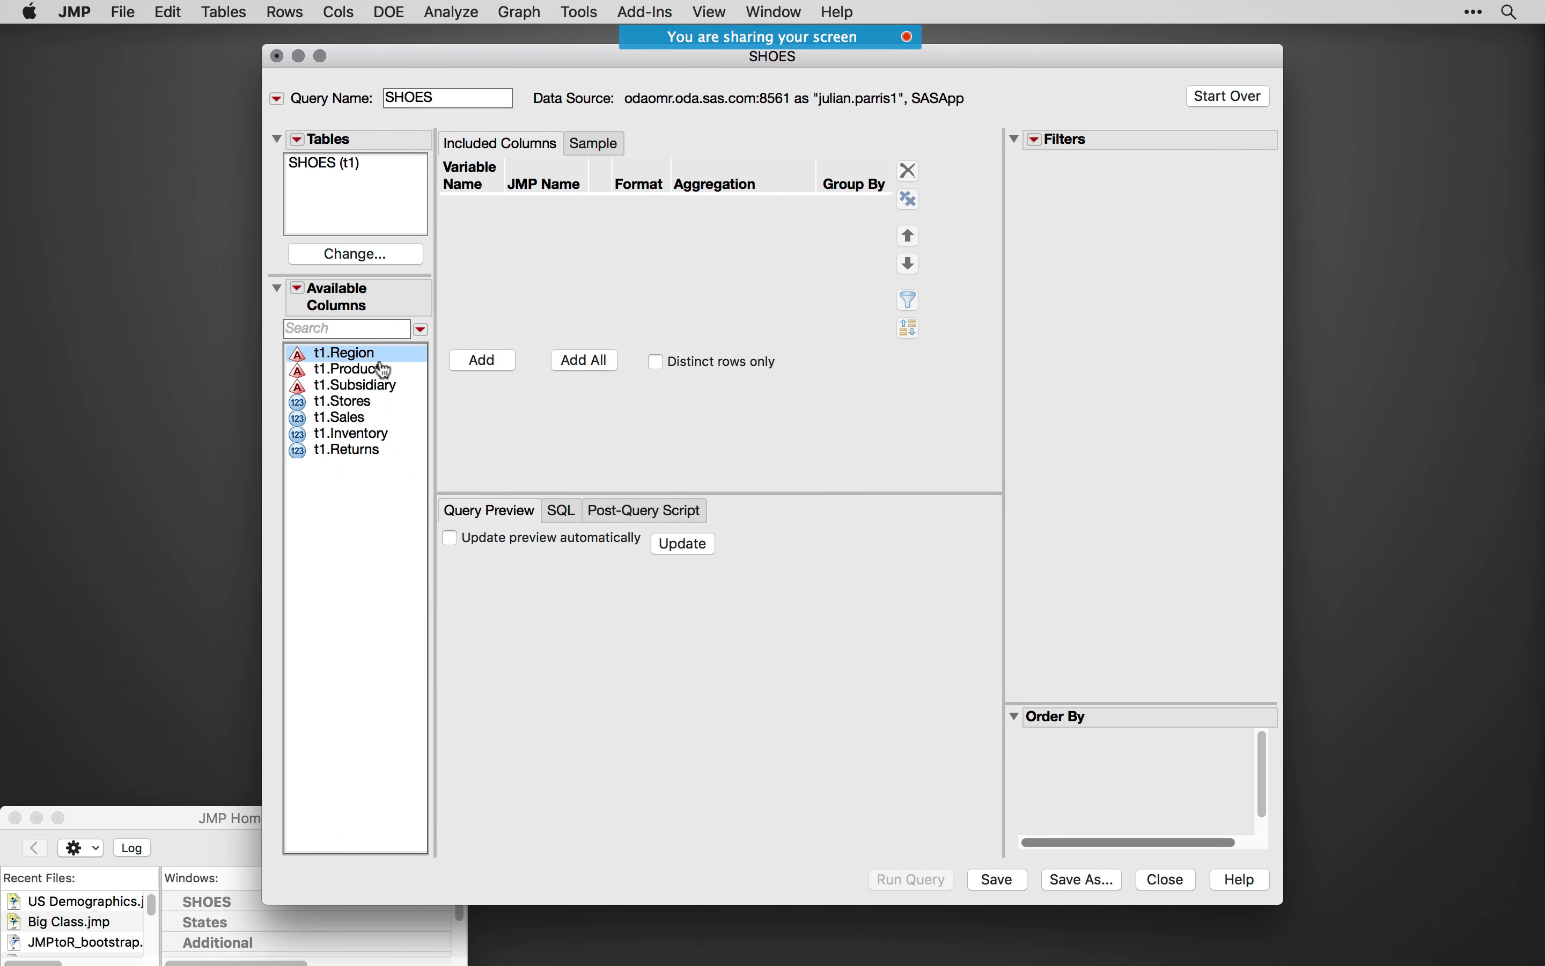
{"action": "left_click", "coordinate": [374, 404], "text": "shift"}
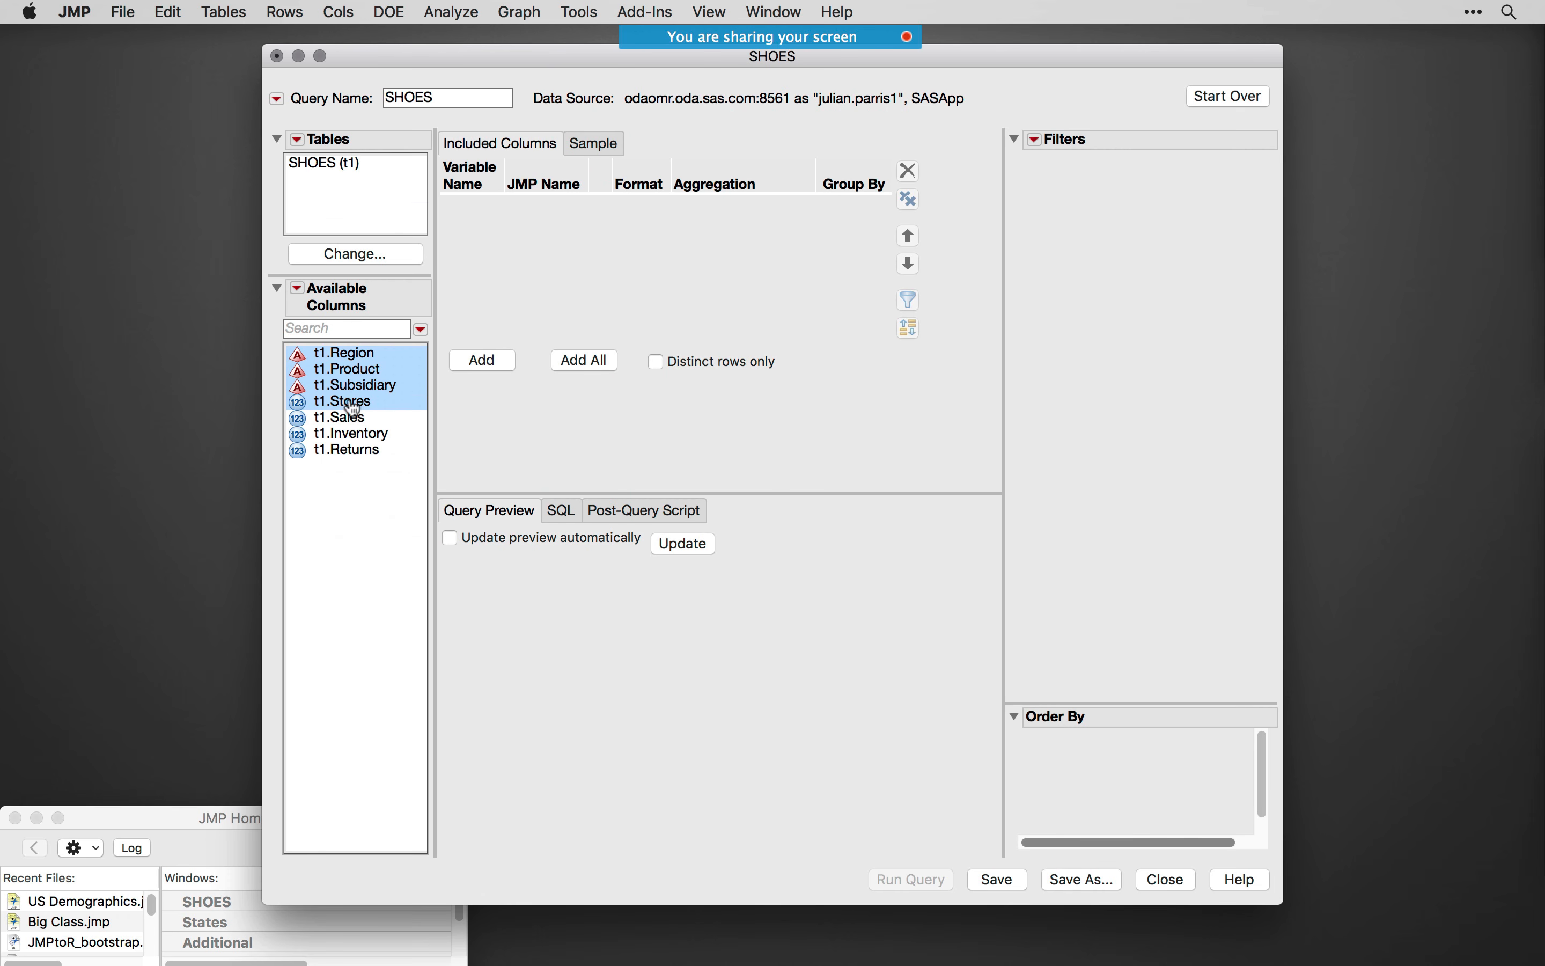
{"action": "left_click", "coordinate": [487, 371]}
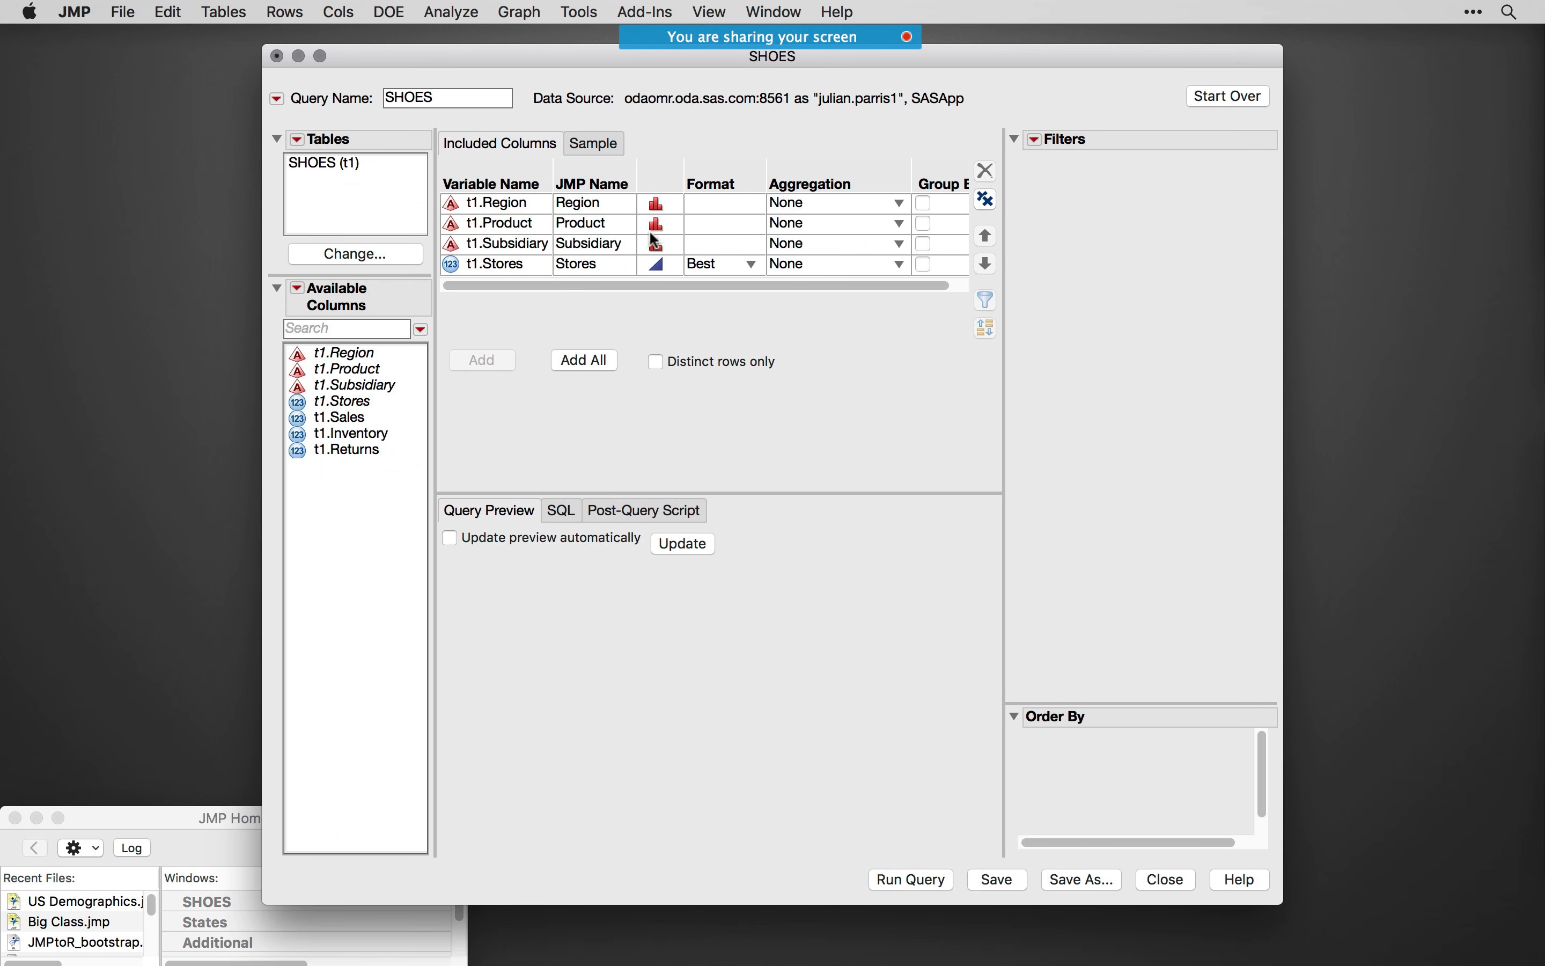
- View the query's SQL code, then run the query and select the Update From Database script in the resulting table
{"action": "left_click", "coordinate": [560, 507]}
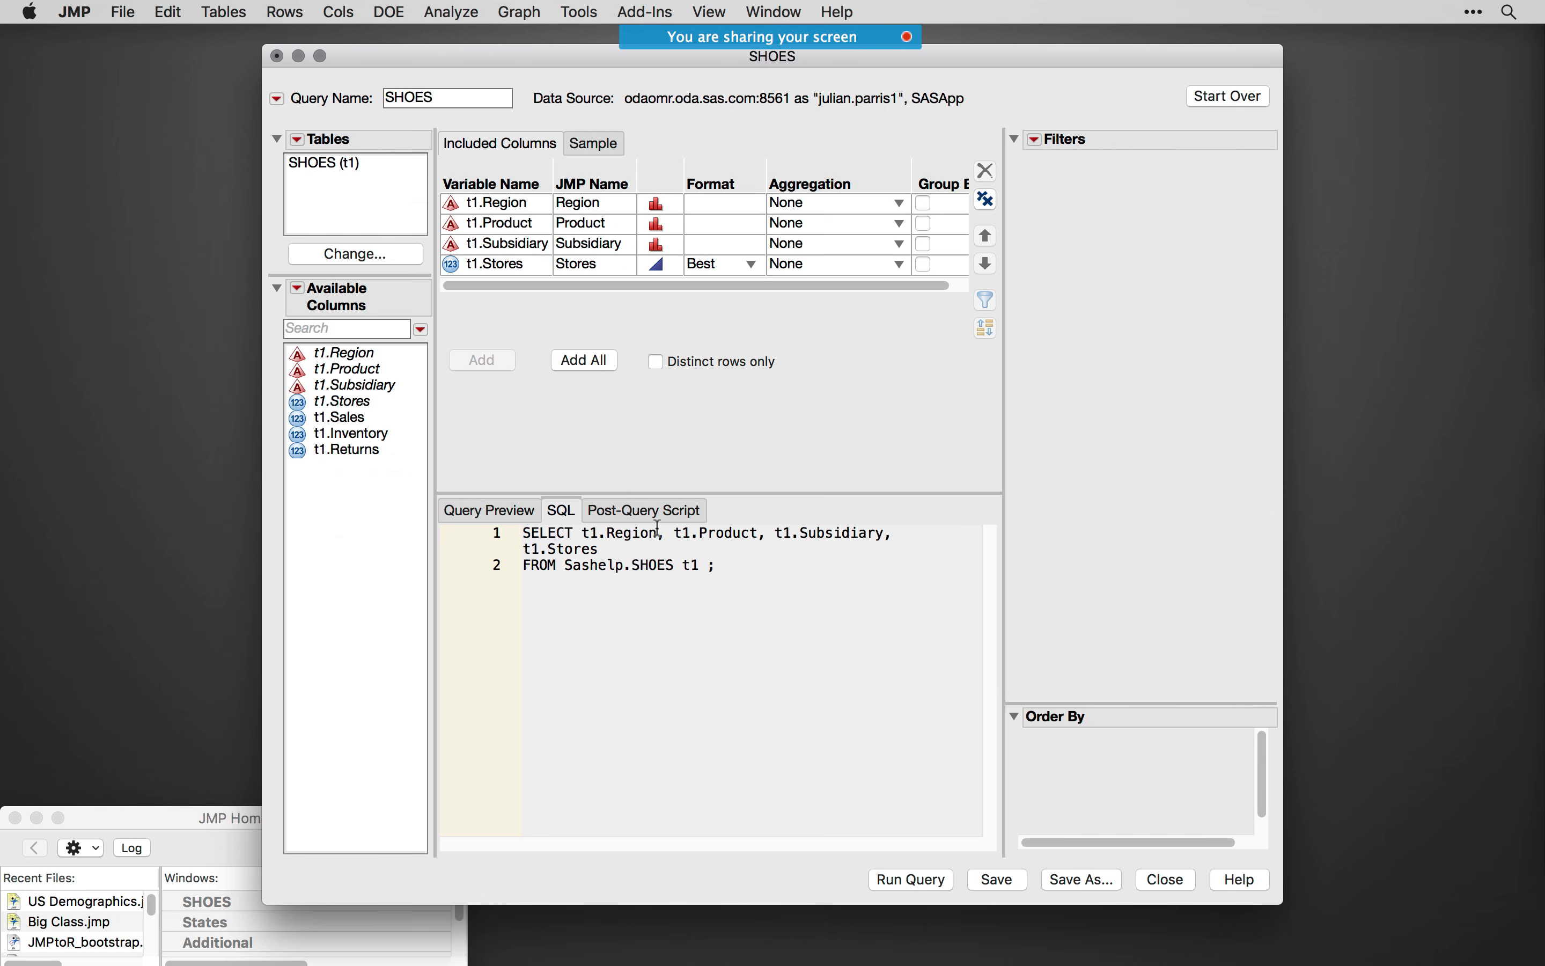
{"action": "left_click", "coordinate": [920, 879]}
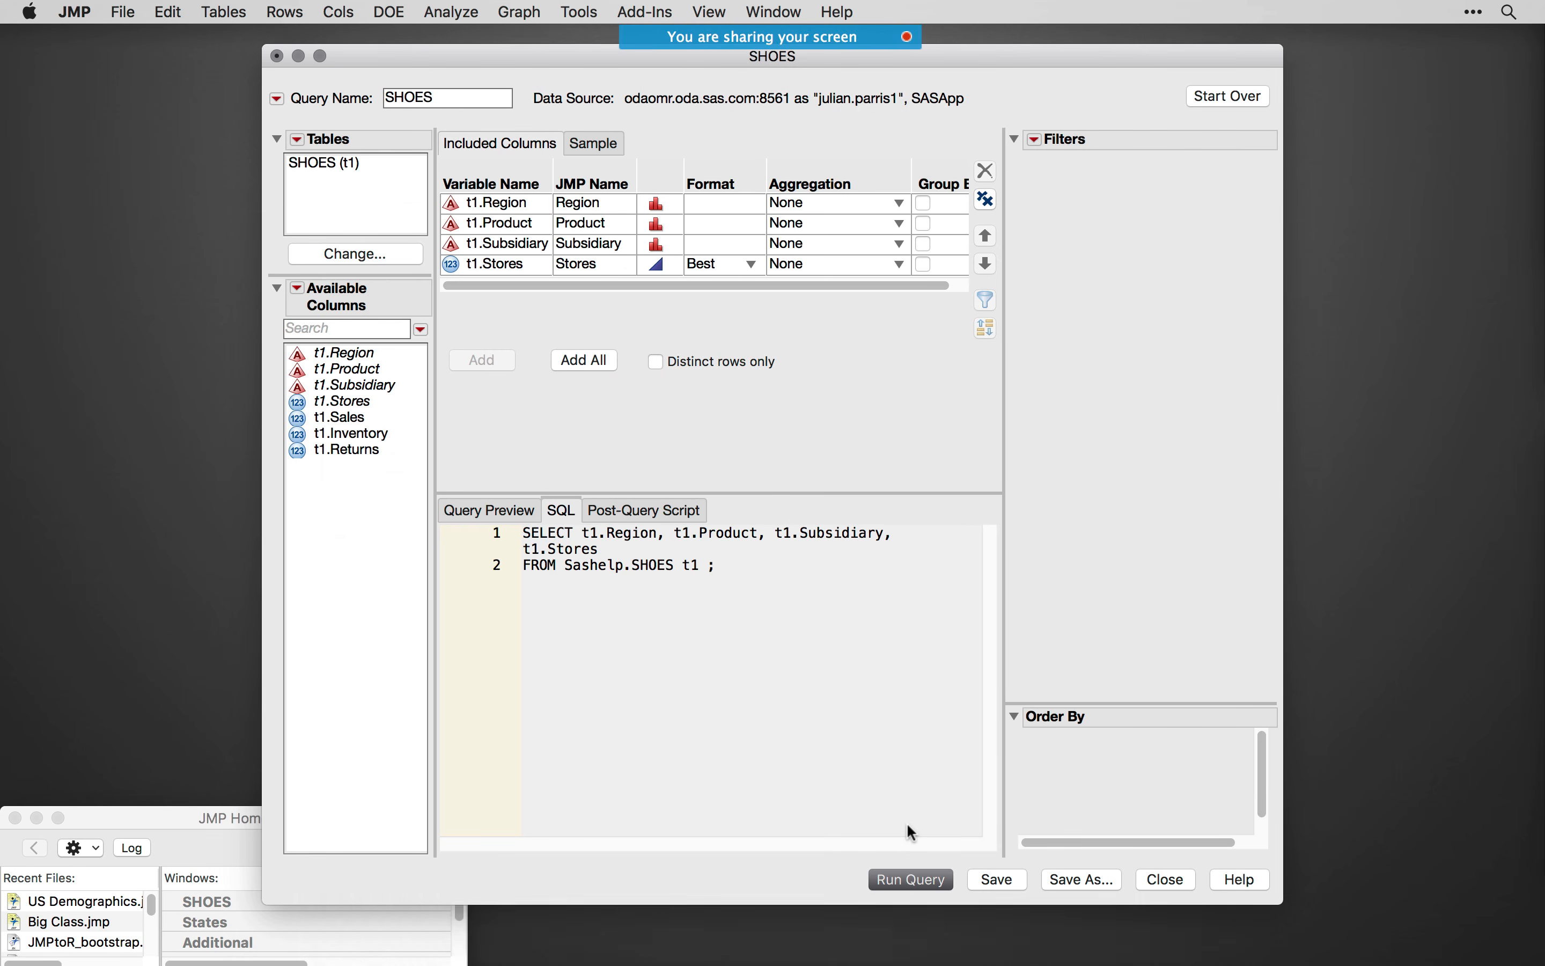
{"action": "left_click_drag", "start_coordinate": [870, 454], "coordinate": [921, 477]}
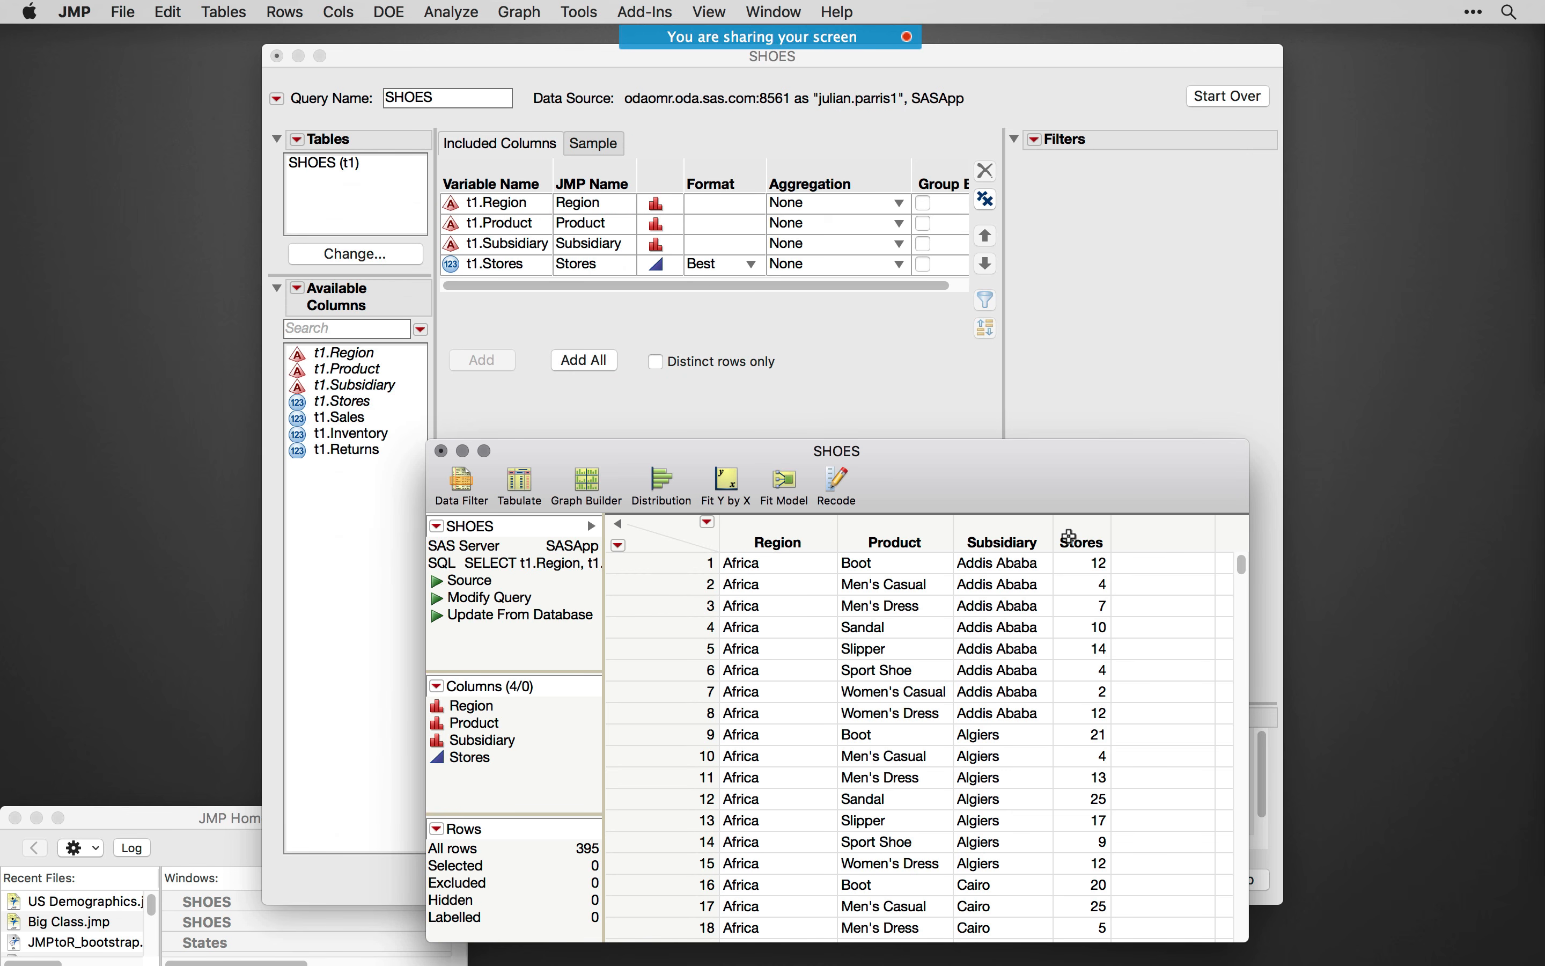
{"action": "left_click", "coordinate": [548, 621]}
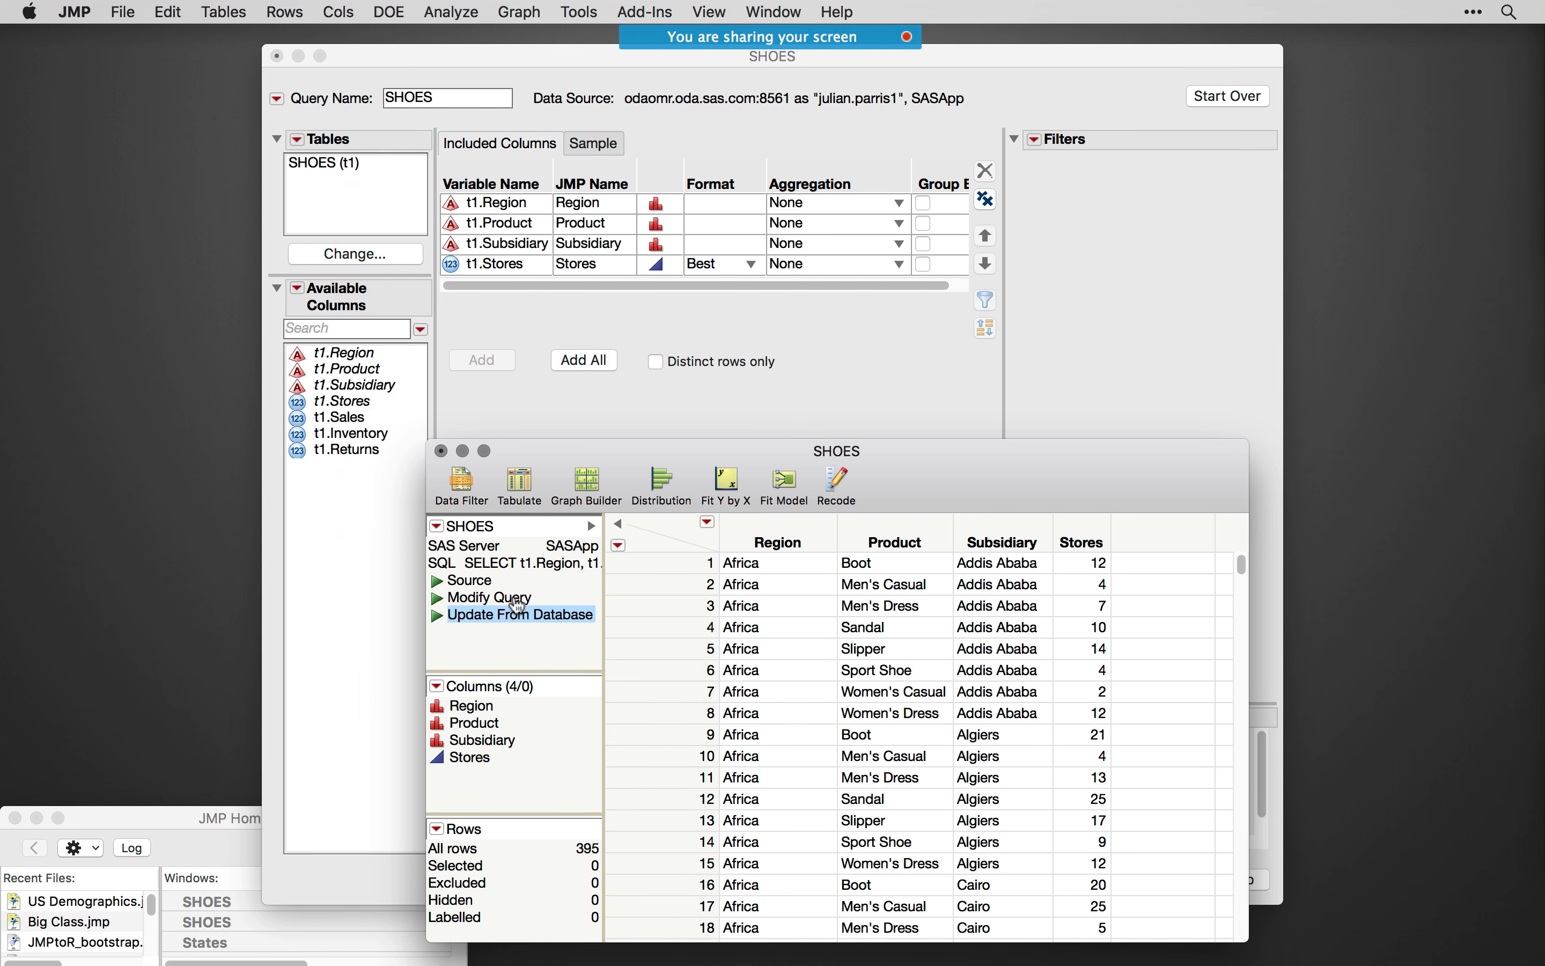
- Open the Update From Database script of the SHOES table to view its code, then close it without changes
{"action": "right_click", "coordinate": [509, 619]}
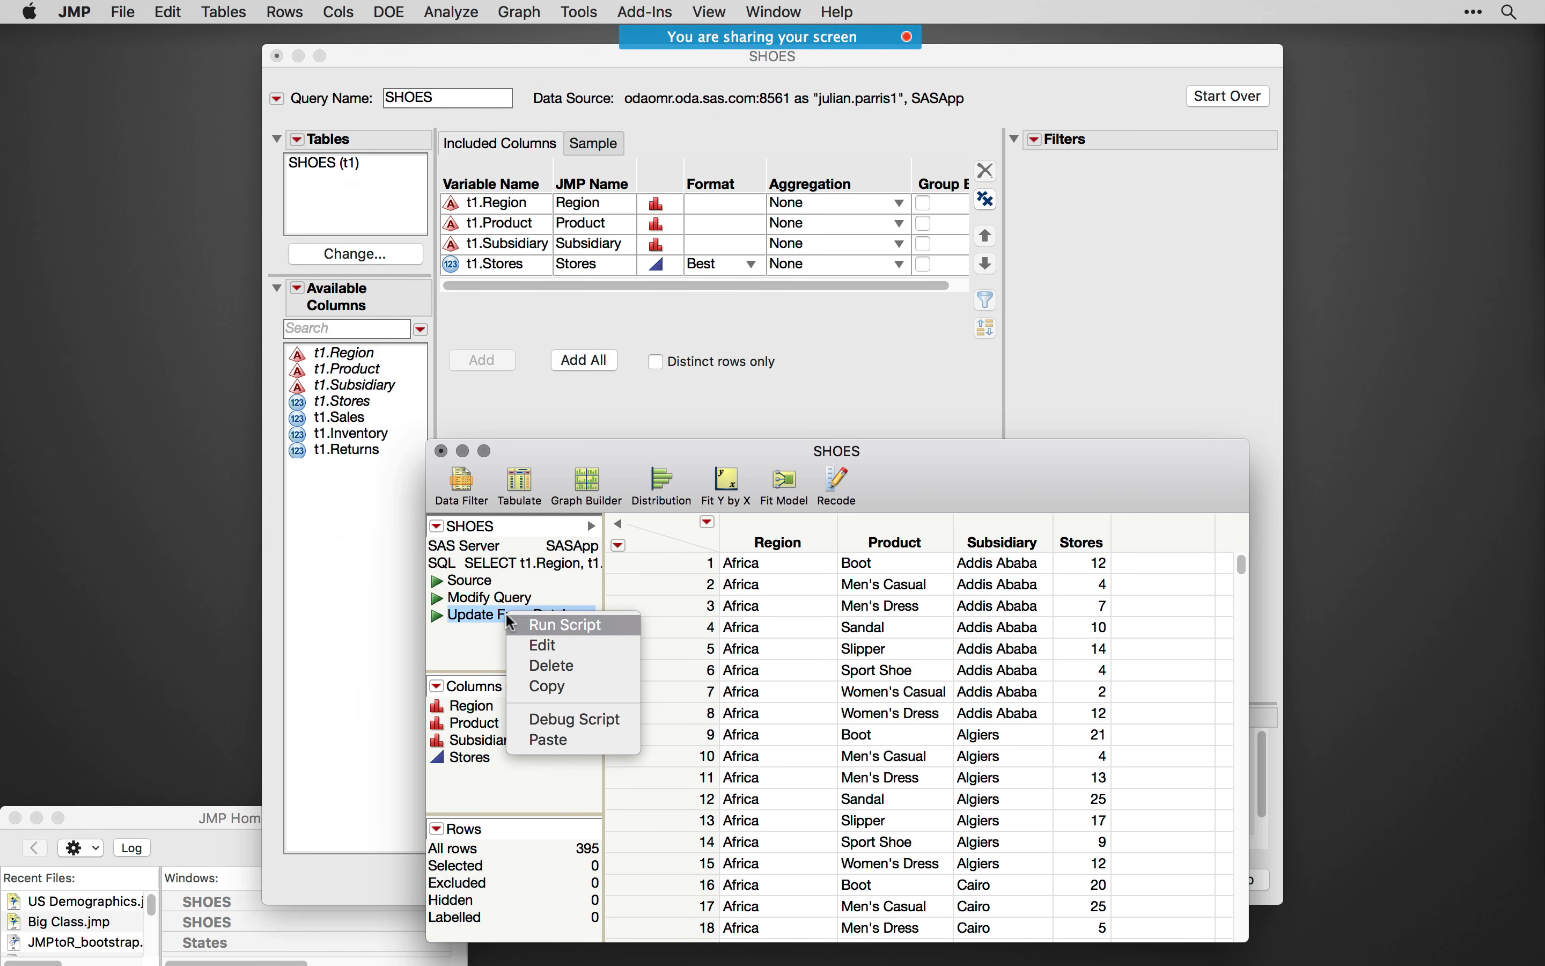
{"action": "left_click", "coordinate": [547, 647]}
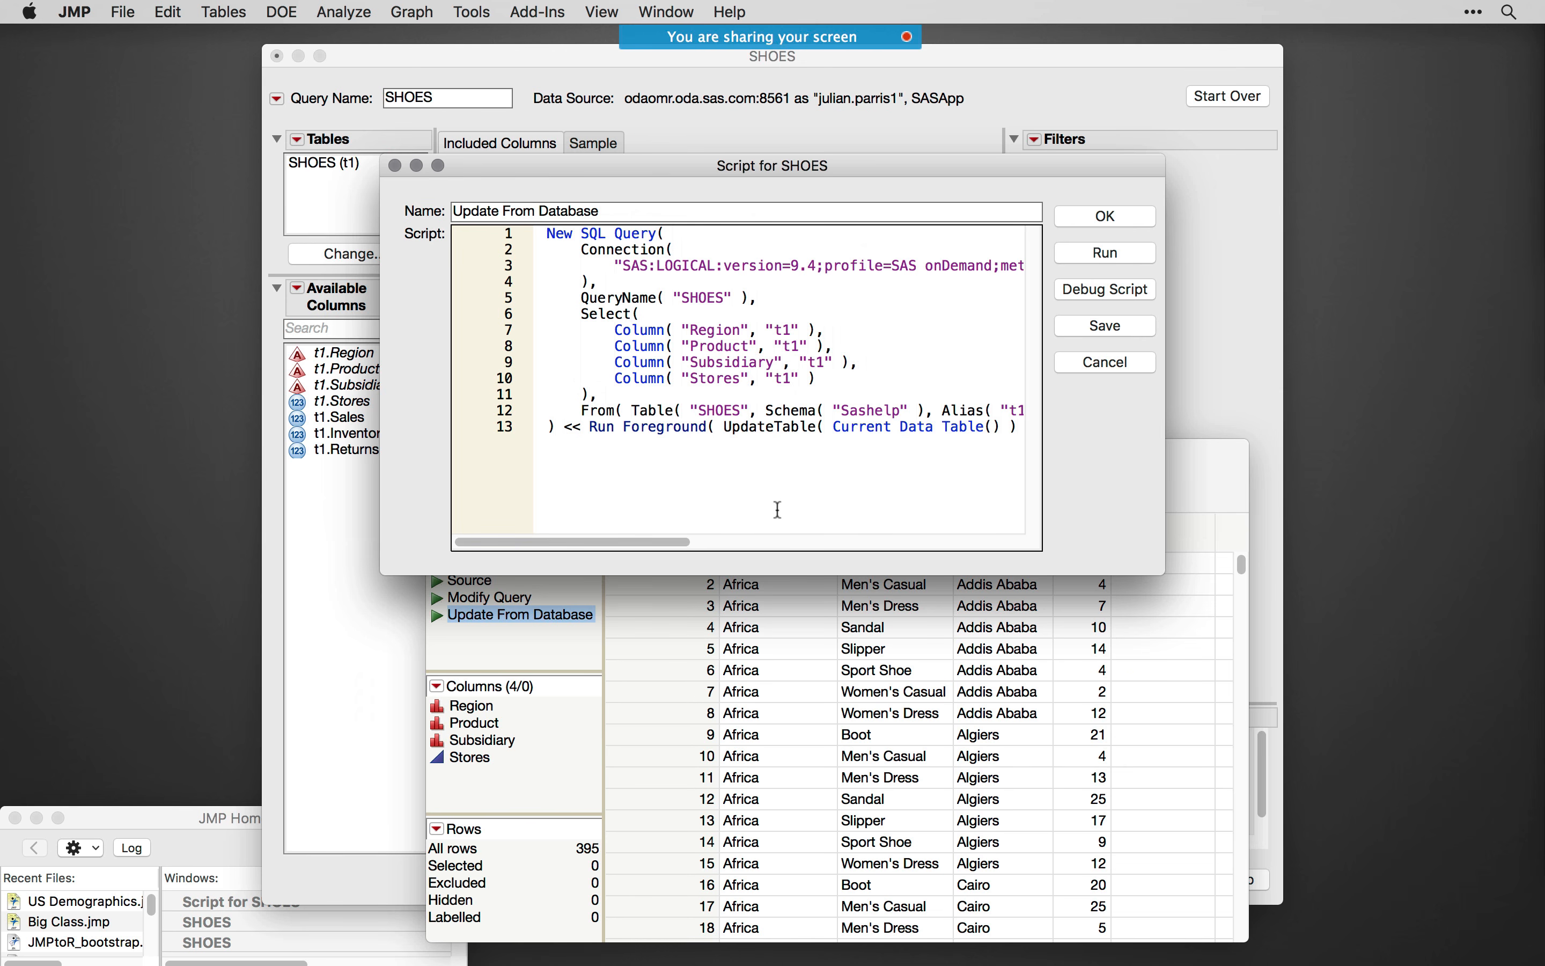
{"action": "left_click", "coordinate": [1105, 363]}
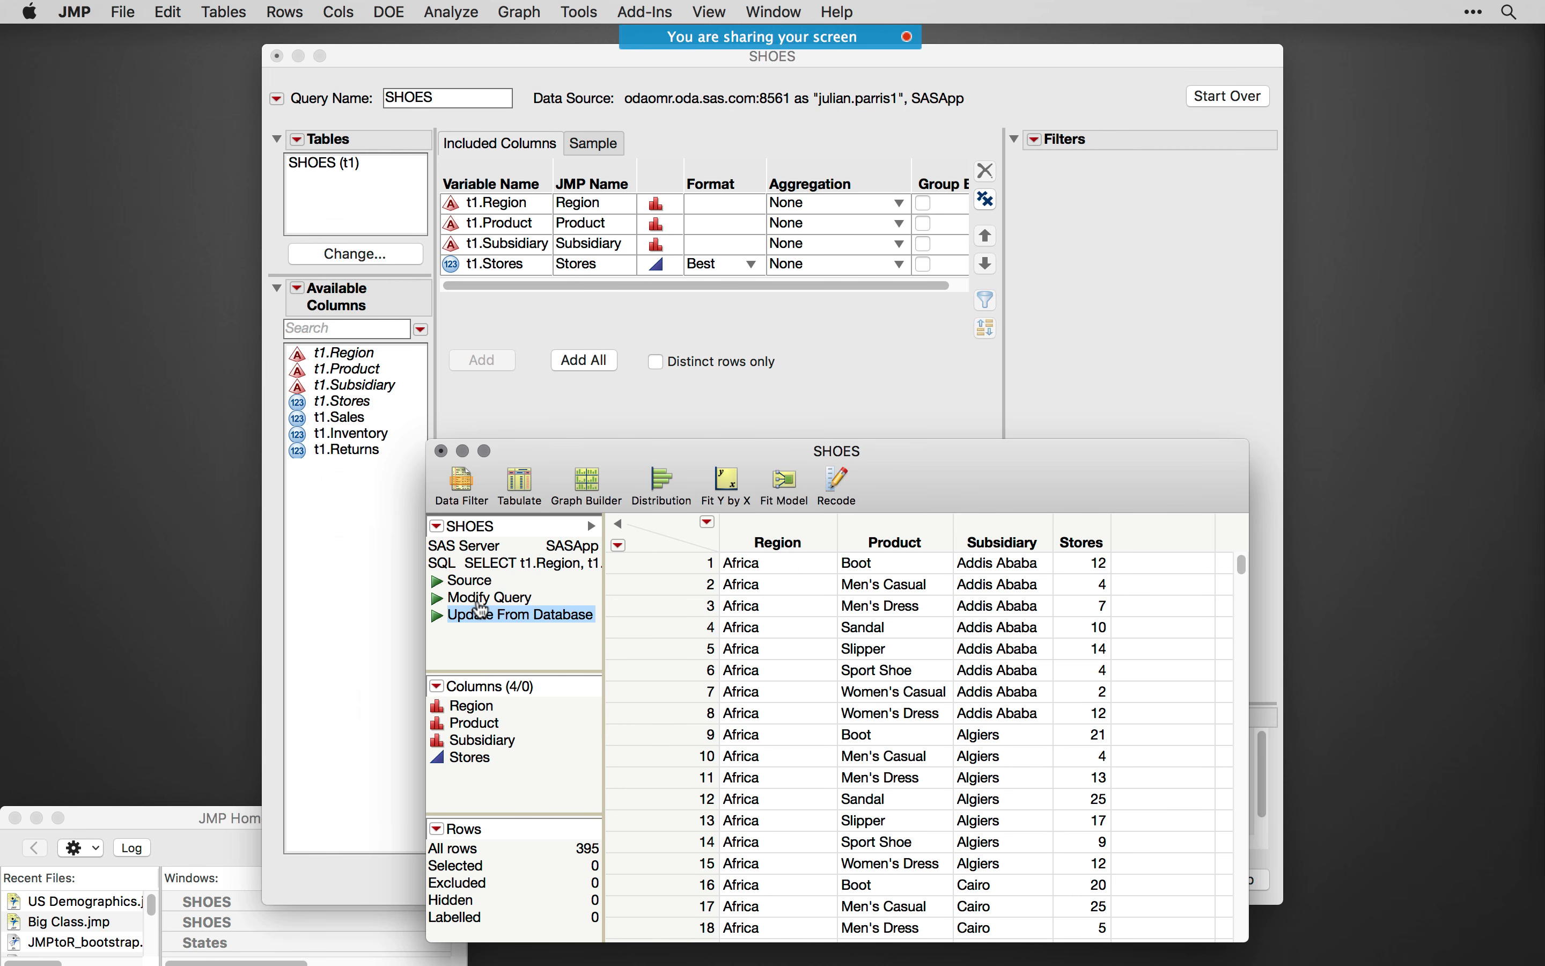
- Close the SHOES data table and its query window without saving either one
{"action": "left_click", "coordinate": [440, 450]}
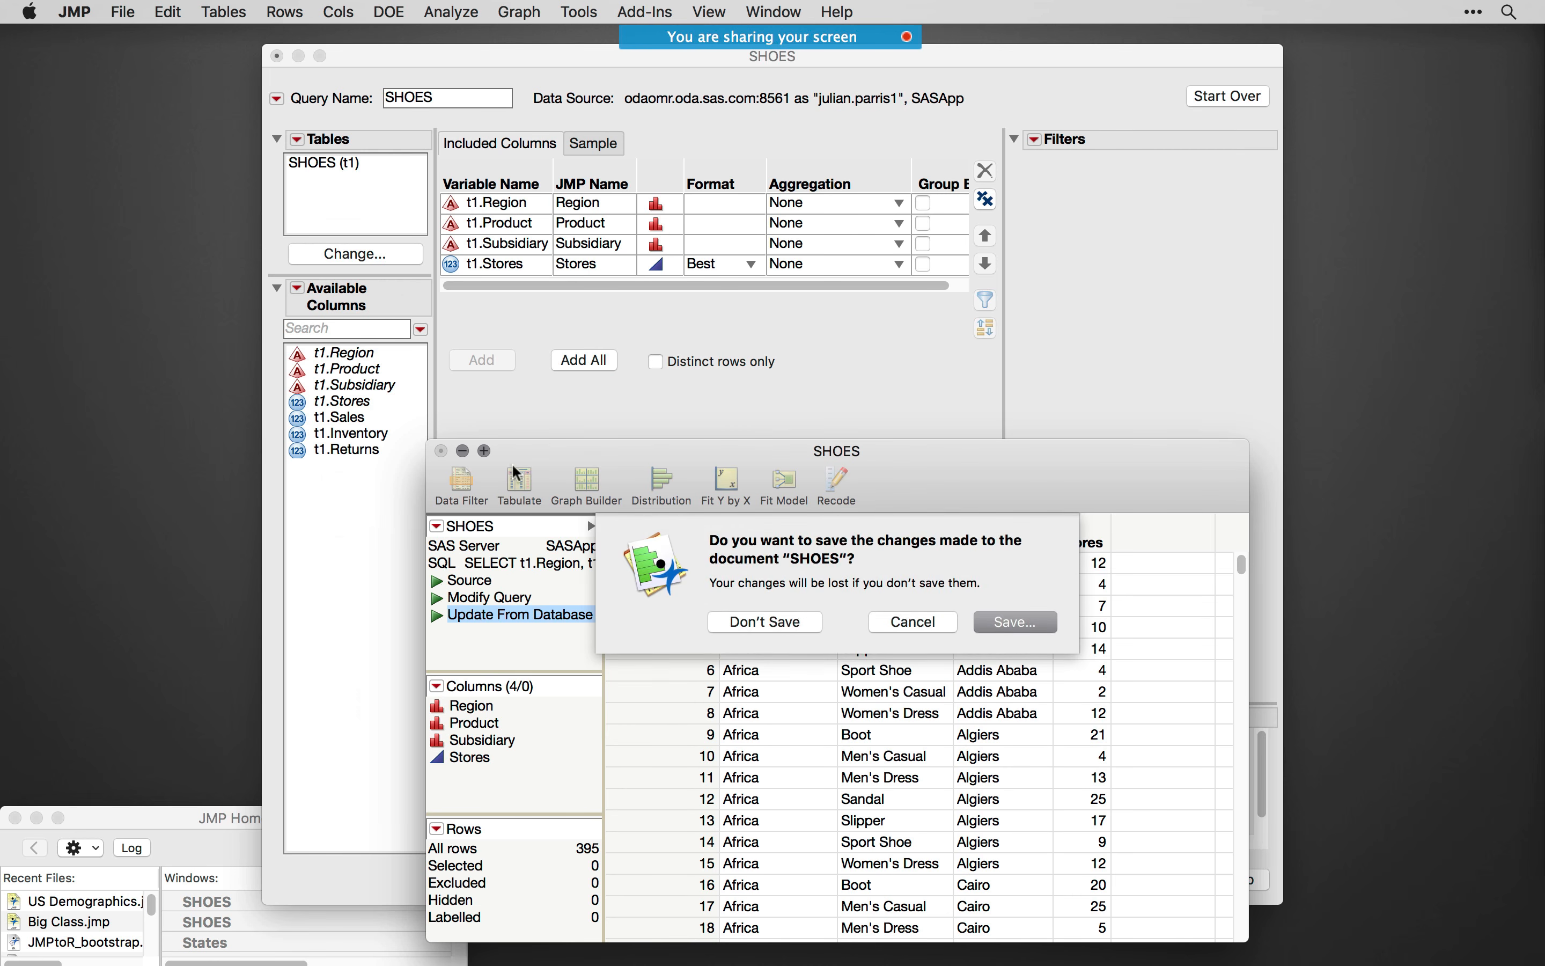
{"action": "left_click", "coordinate": [800, 617]}
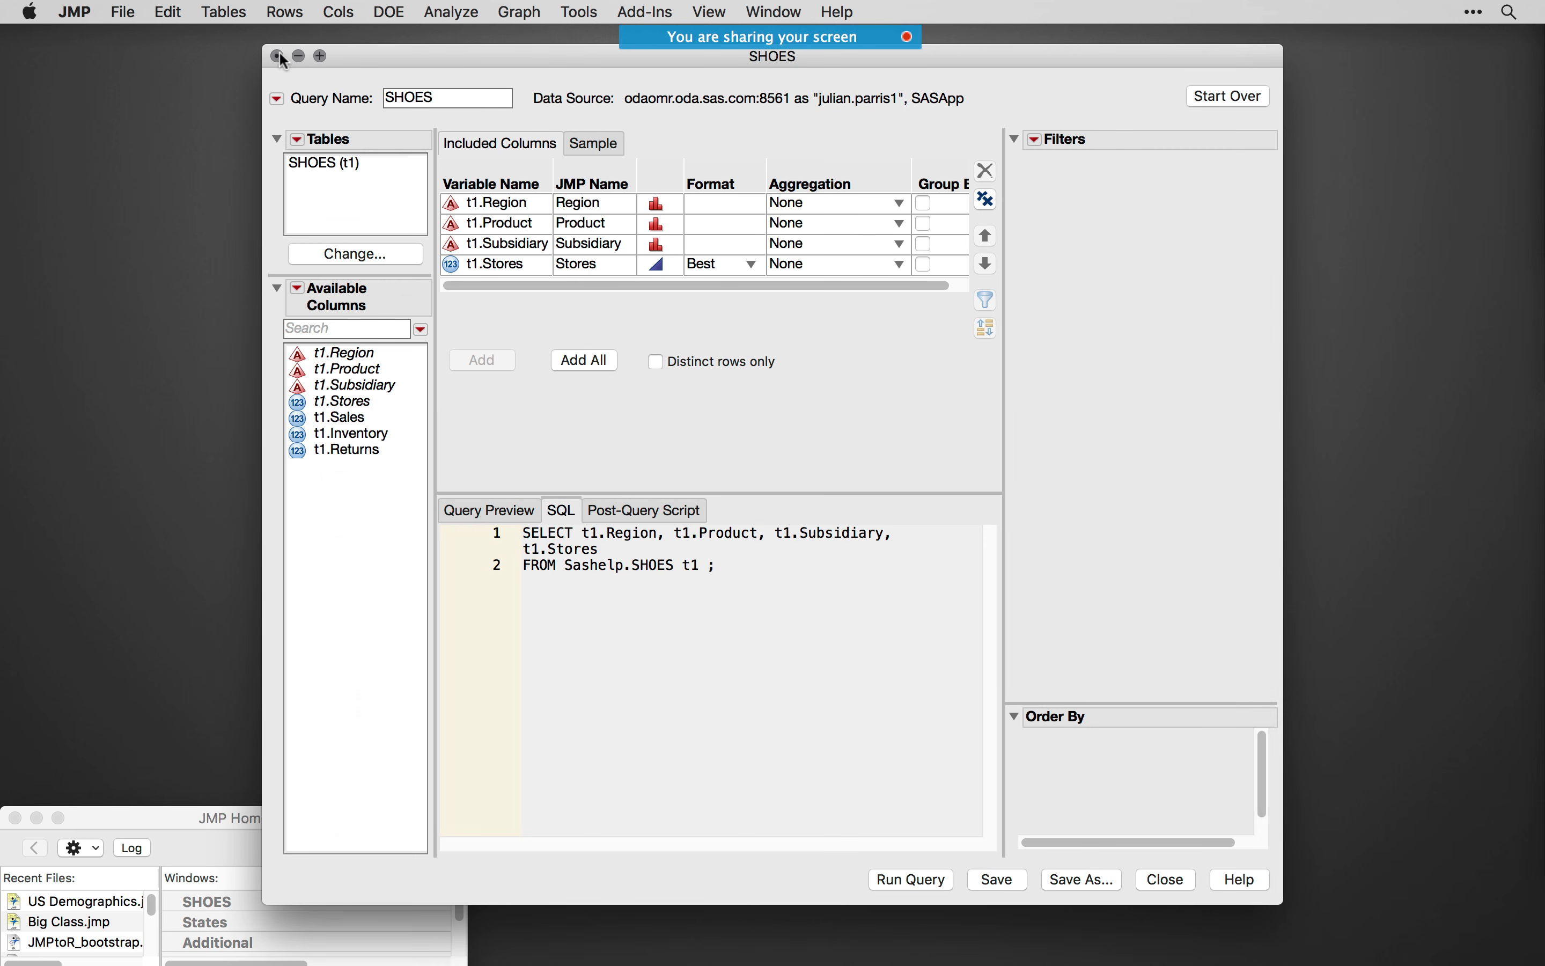
{"action": "left_click", "coordinate": [276, 56]}
{"action": "left_click", "coordinate": [688, 178]}
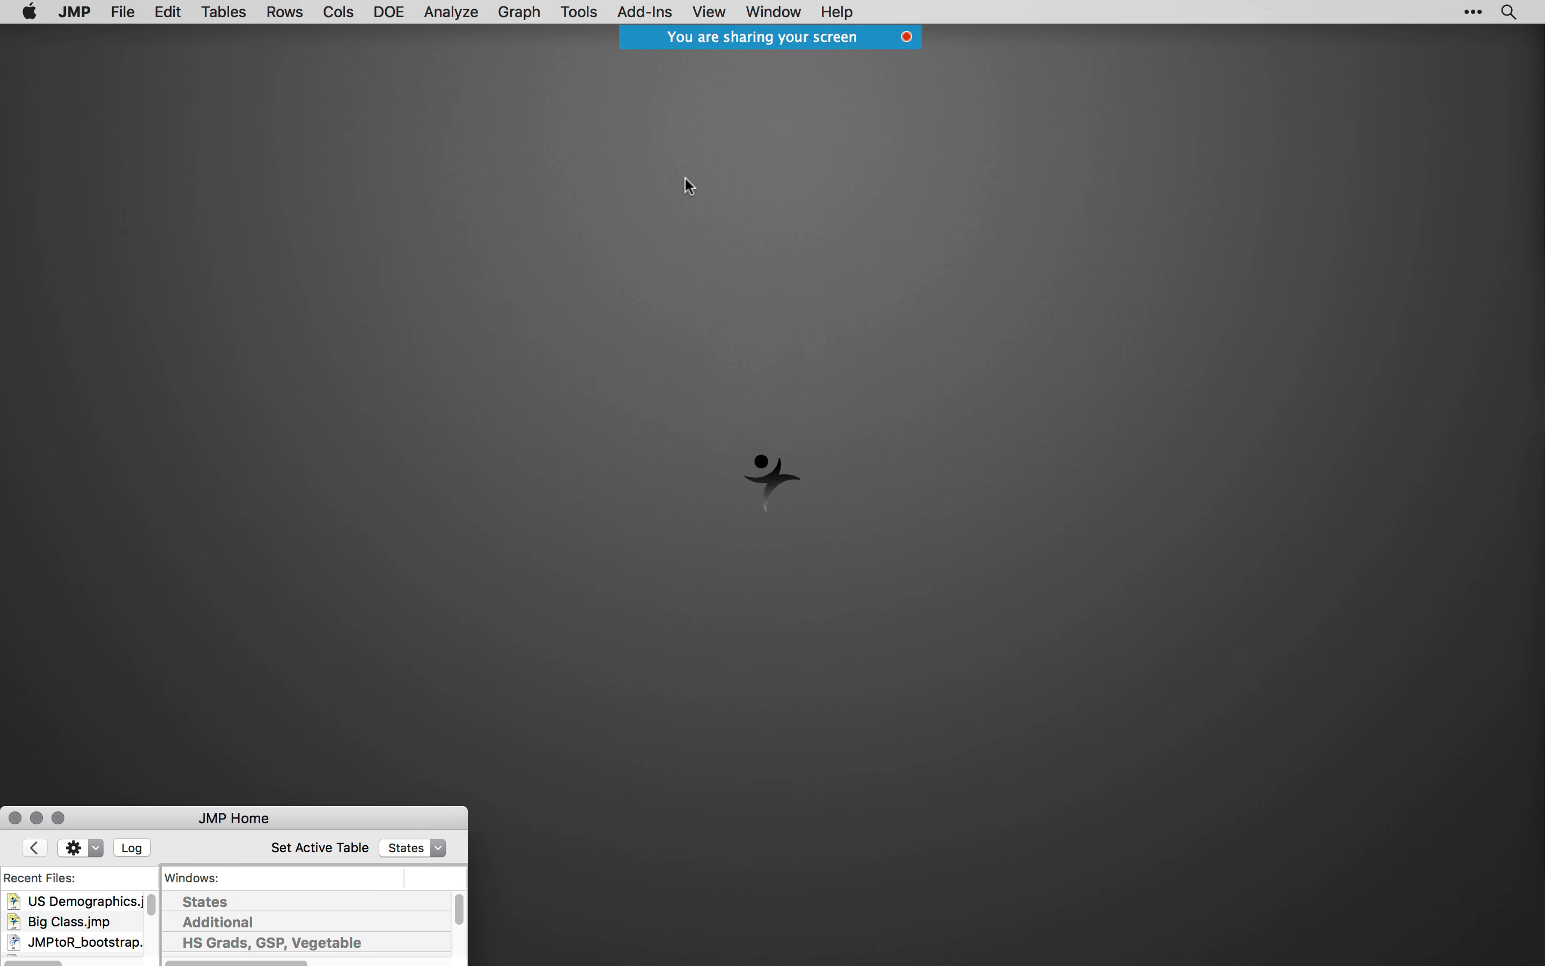
- View the database Query Builder's connection dialog, then cancel it without connecting to a database
{"action": "left_click", "coordinate": [123, 12]}
{"action": "mouse_move", "coordinate": [157, 252]}
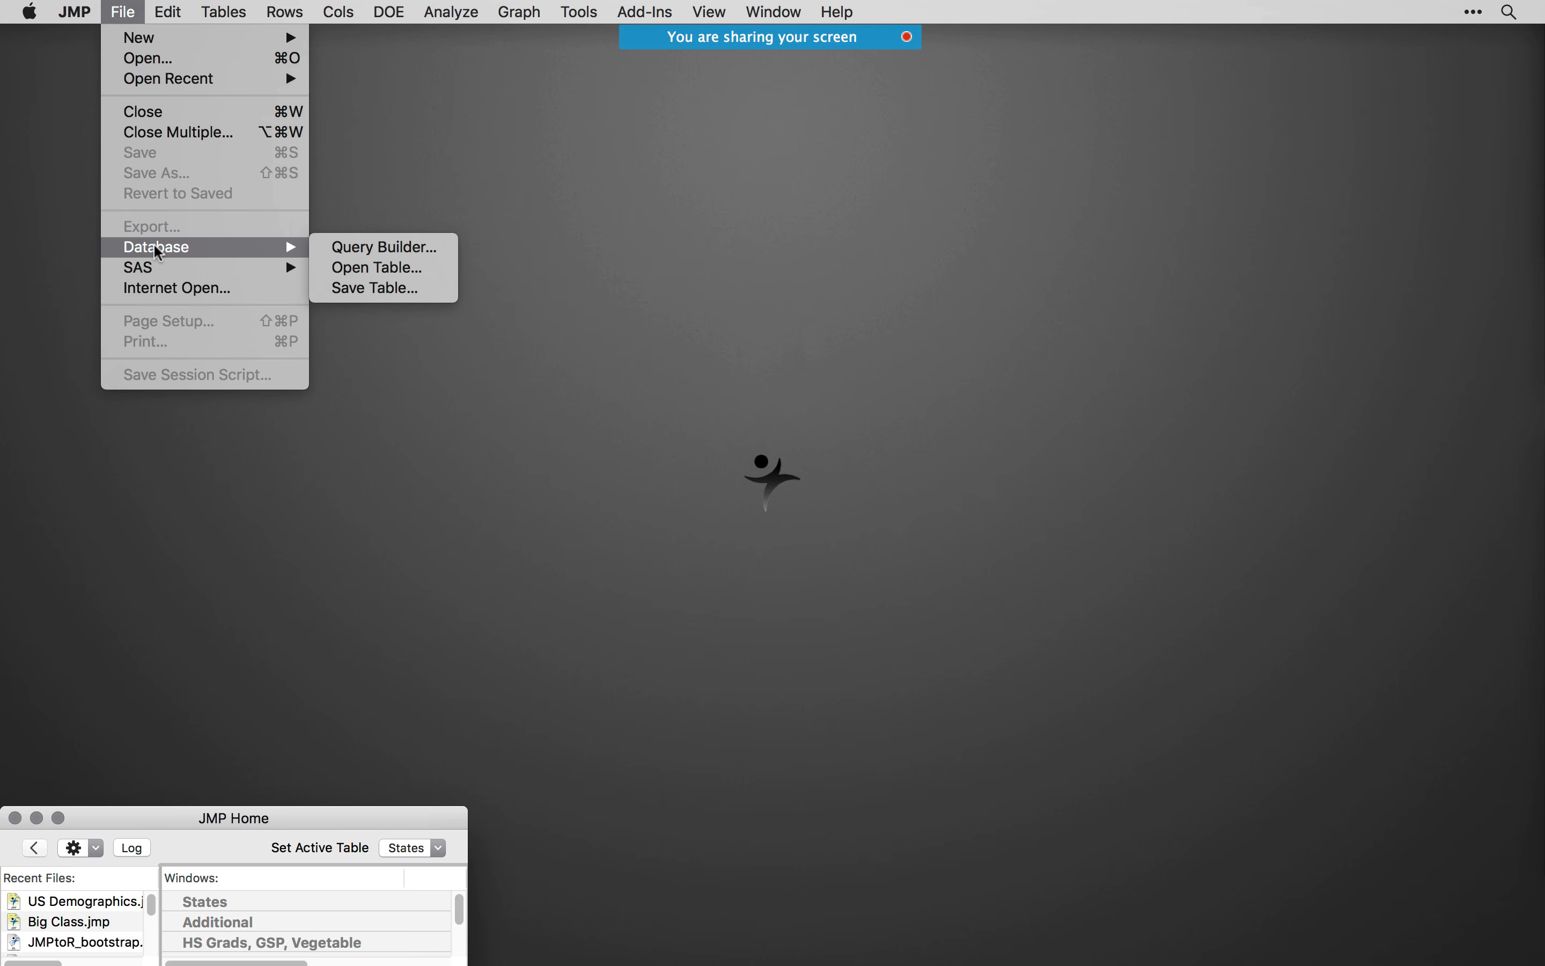
{"action": "left_click", "coordinate": [345, 252]}
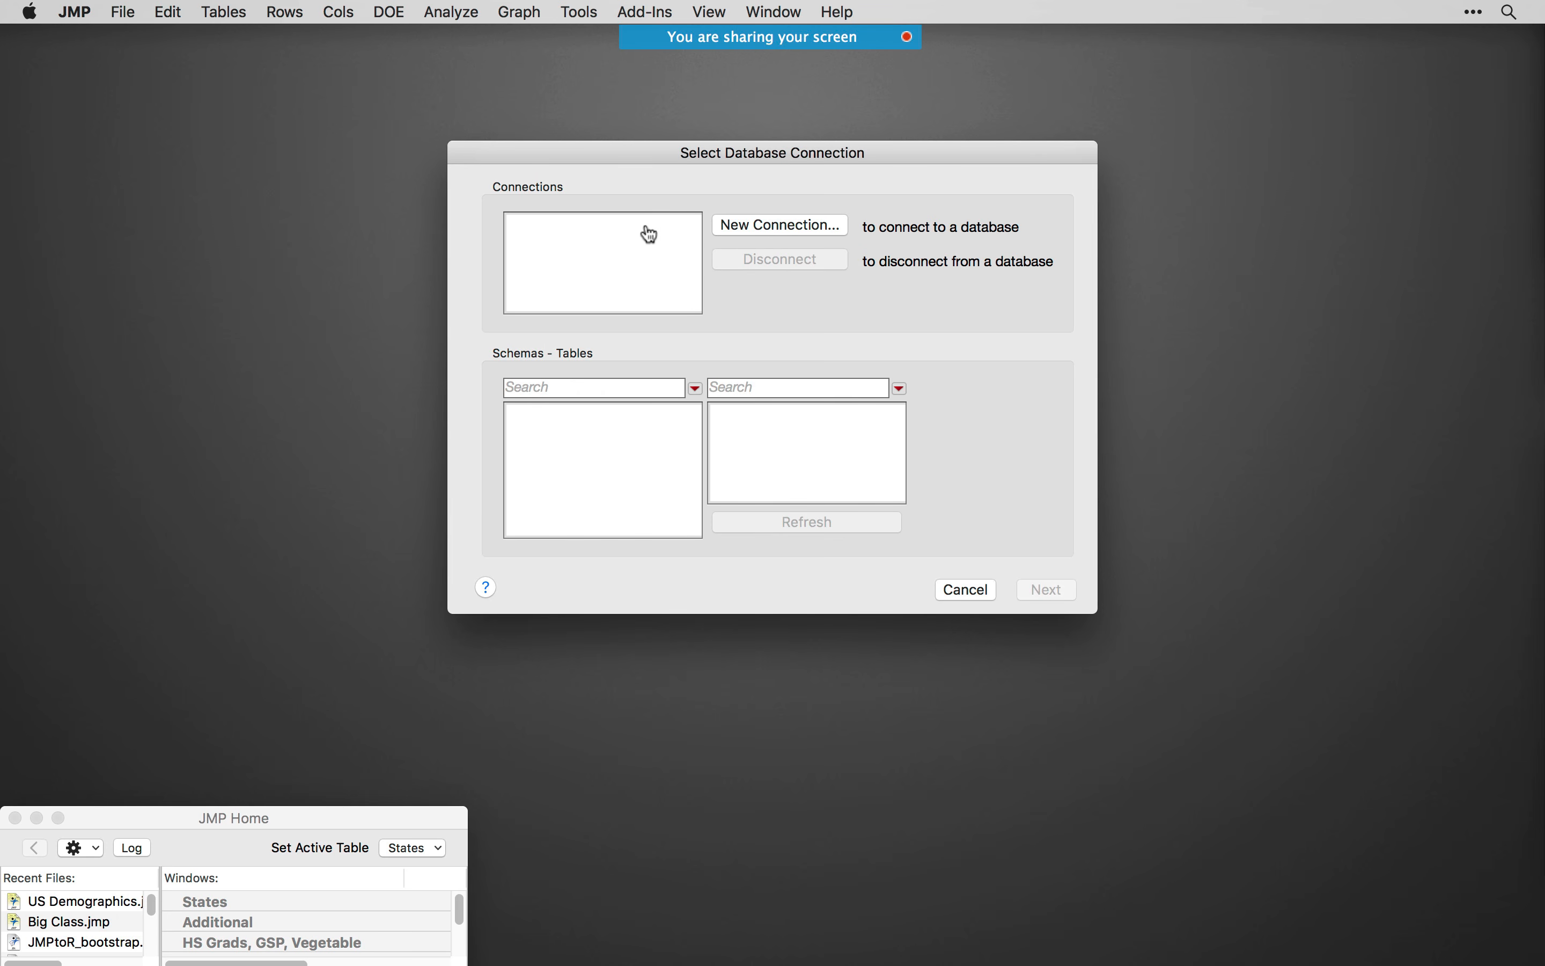
{"action": "left_click", "coordinate": [954, 597]}
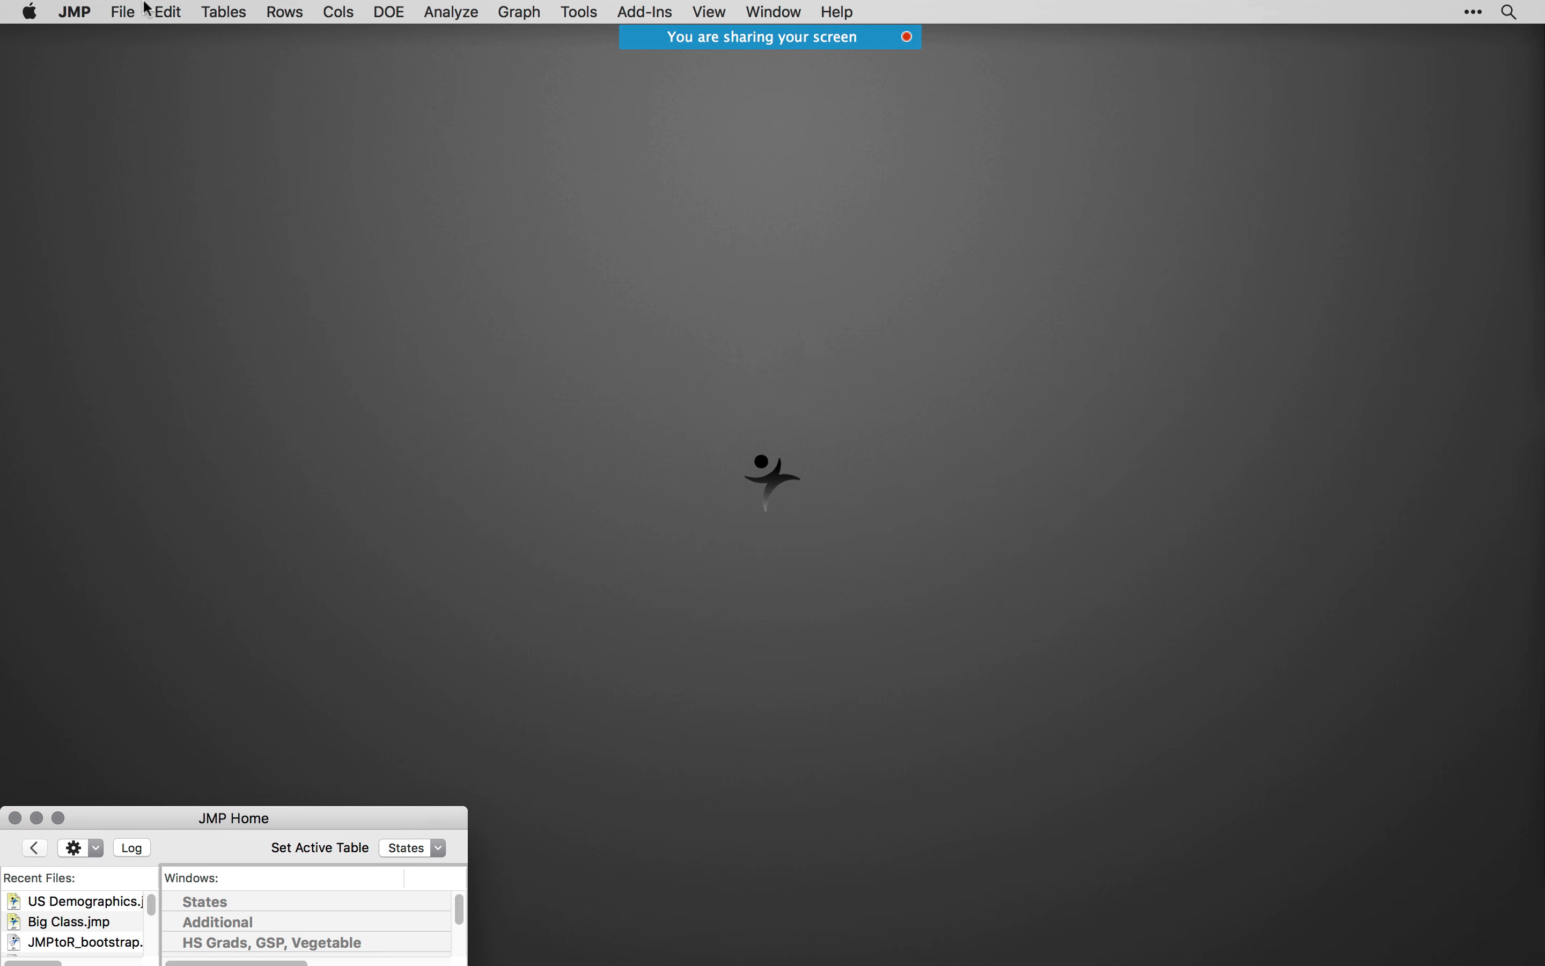
- Start the JMP Query Builder for the open data tables and move its table selection window to make room beside it
{"action": "left_click", "coordinate": [213, 13]}
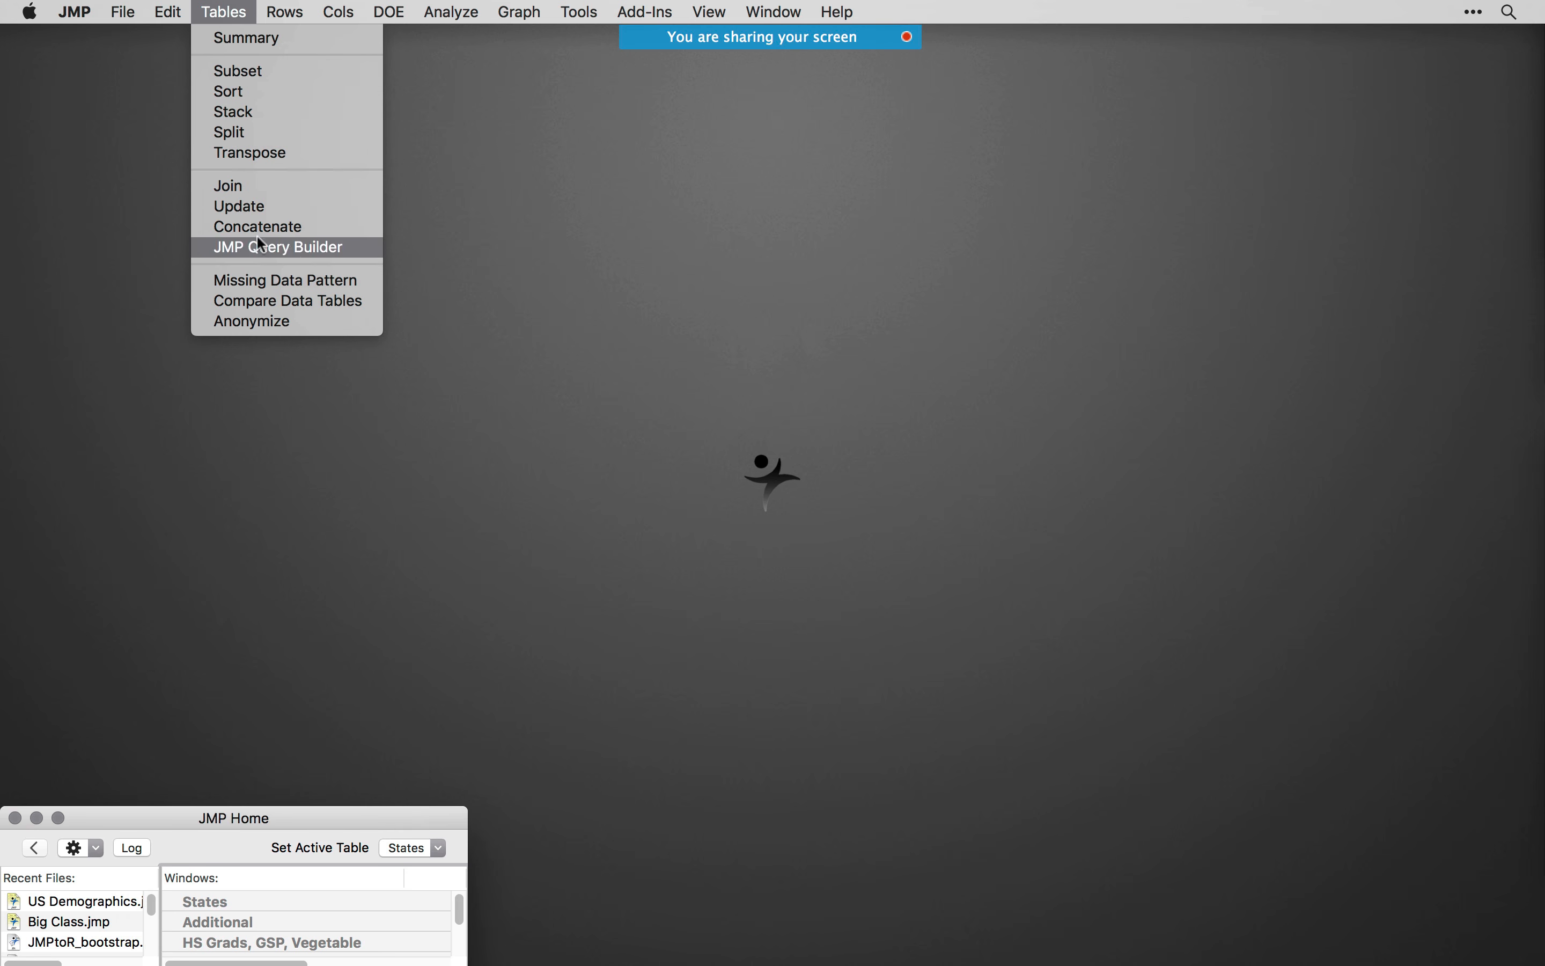
{"action": "left_click", "coordinate": [315, 254]}
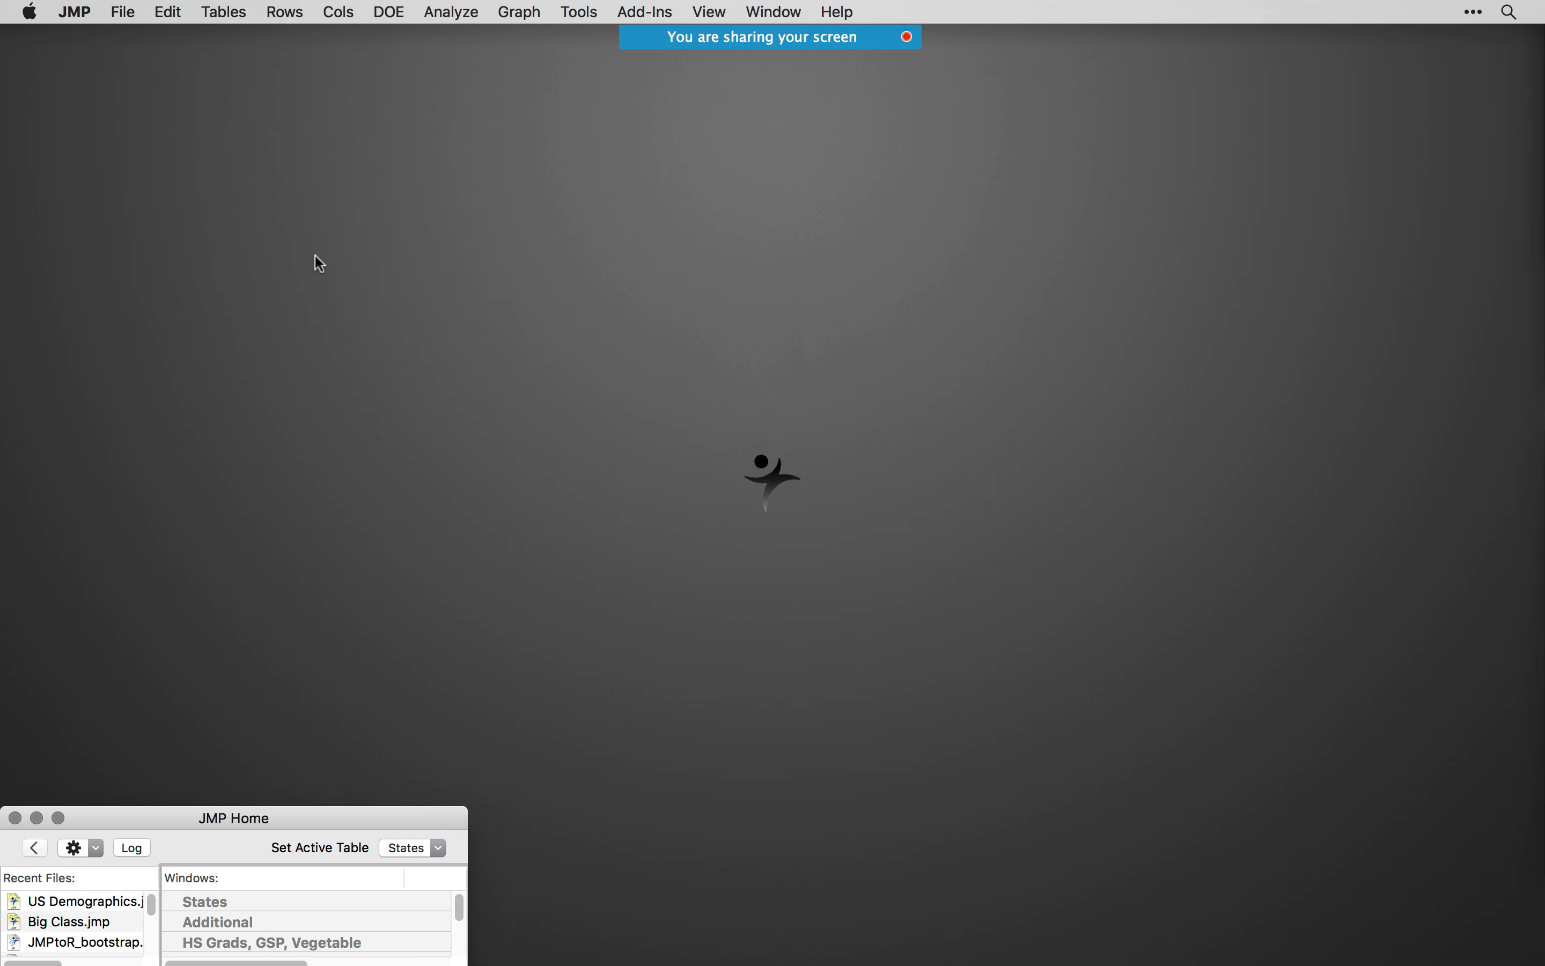
{"action": "left_click_drag", "start_coordinate": [590, 70], "coordinate": [548, 88]}
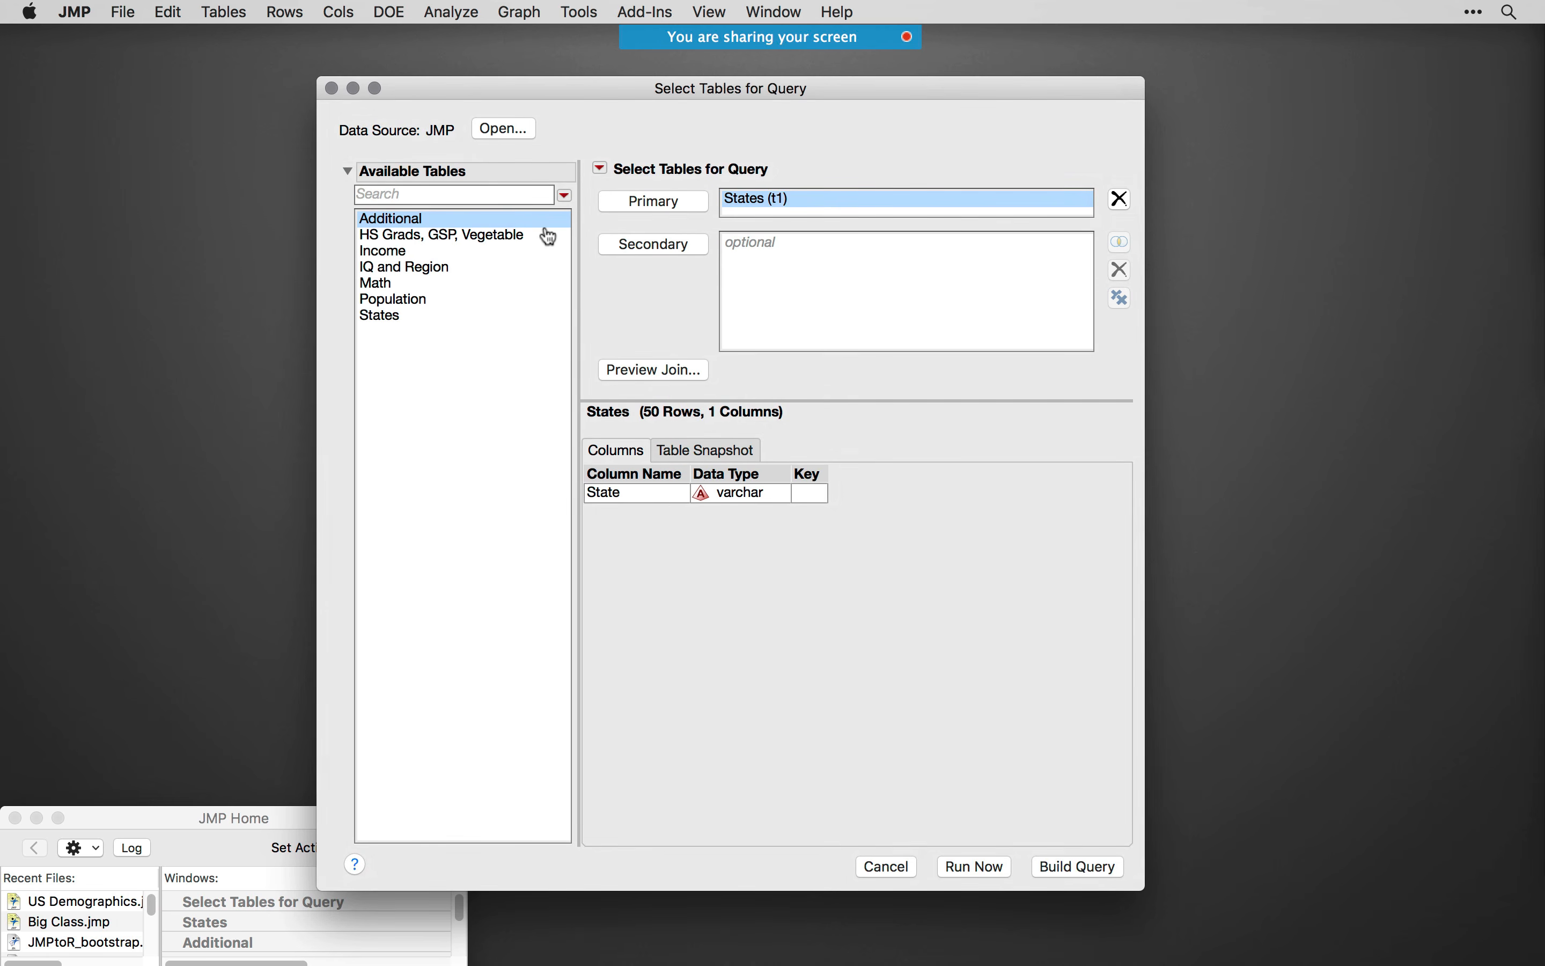
{"action": "left_click_drag", "start_coordinate": [700, 95], "coordinate": [434, 73]}
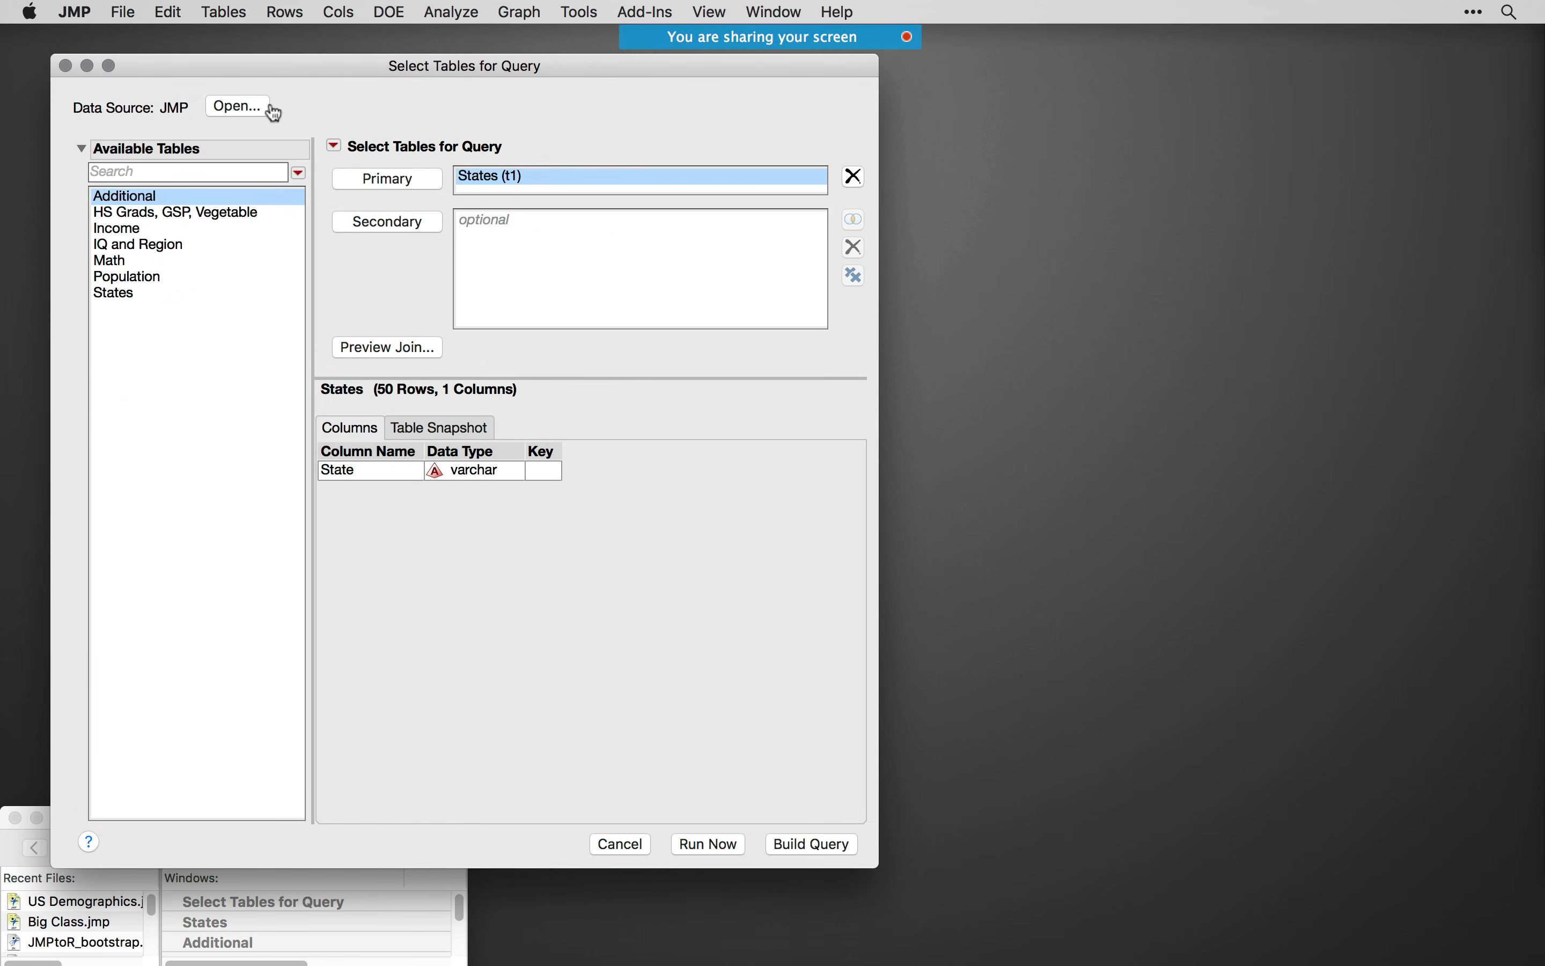
{"action": "left_click_drag", "start_coordinate": [342, 63], "coordinate": [310, 59]}
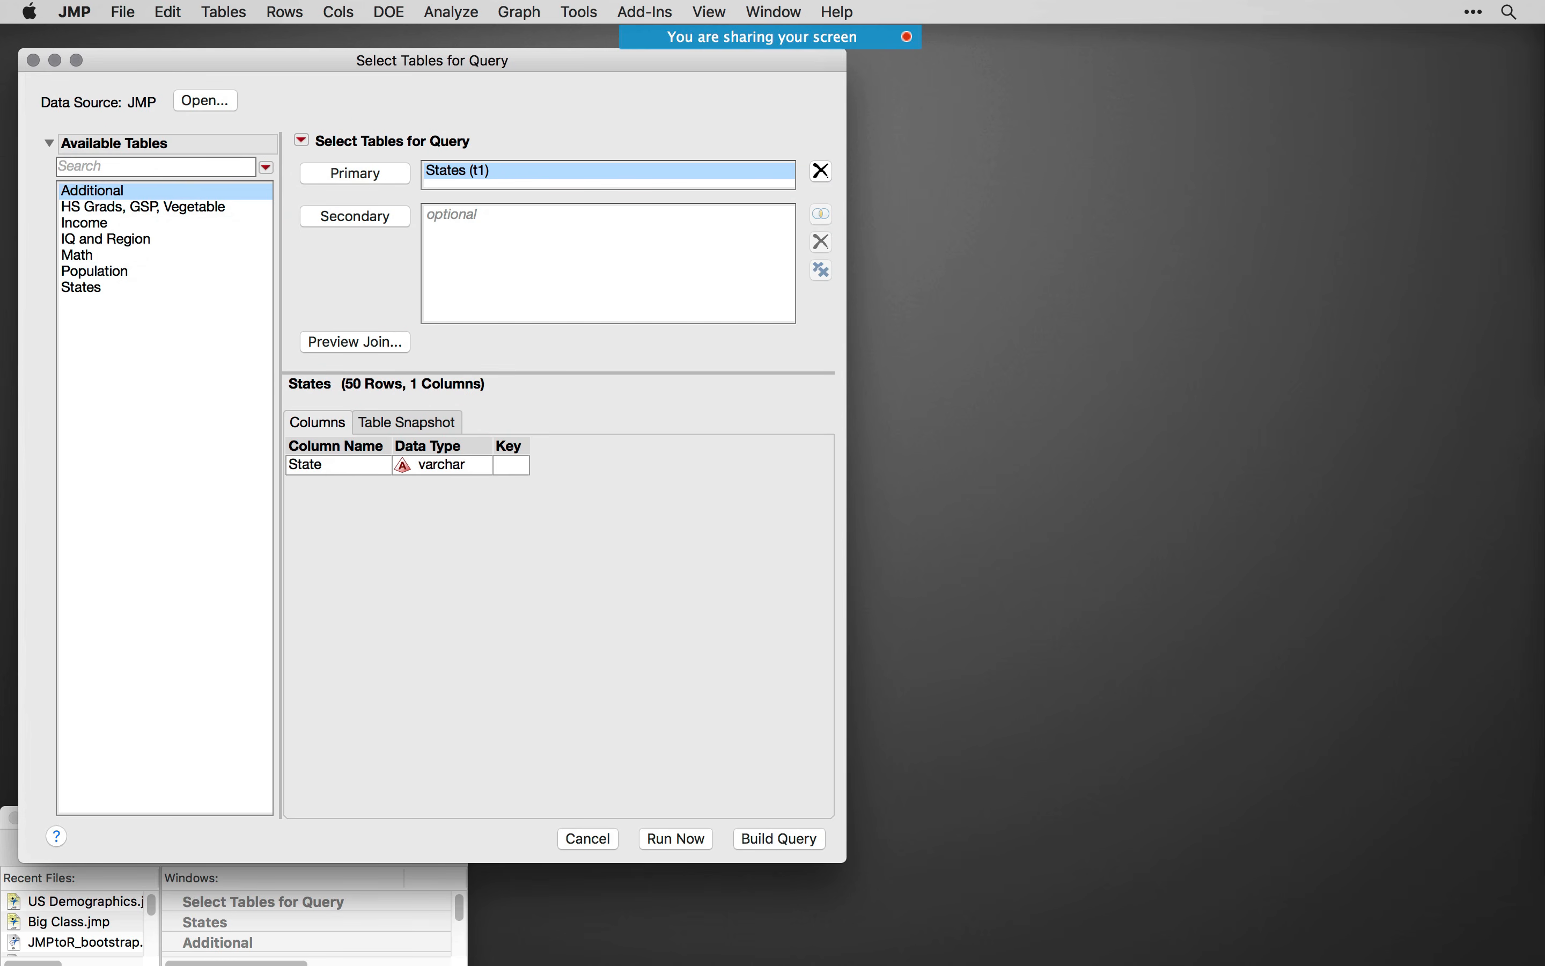
- Arrange the States, IQ and Region, Population, Income, and HS Grads, GSP, Vegetable data tables beside the query window
{"action": "left_click_drag", "start_coordinate": [1122, 77], "coordinate": [1052, 54]}
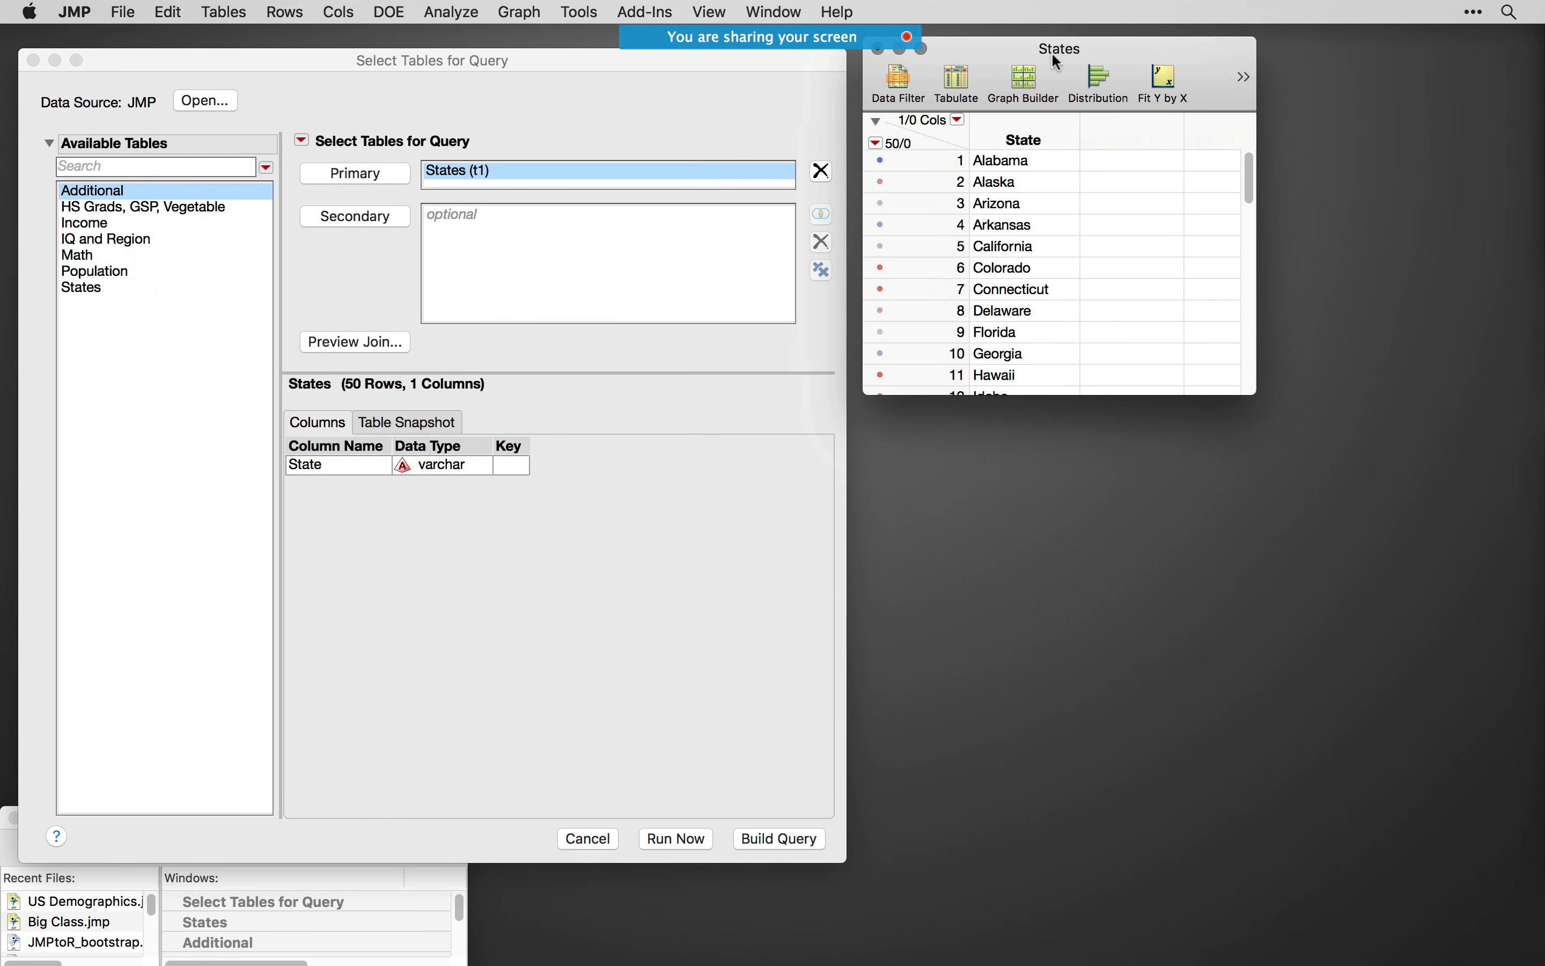
{"action": "left_click_drag", "start_coordinate": [1253, 395], "coordinate": [1142, 592]}
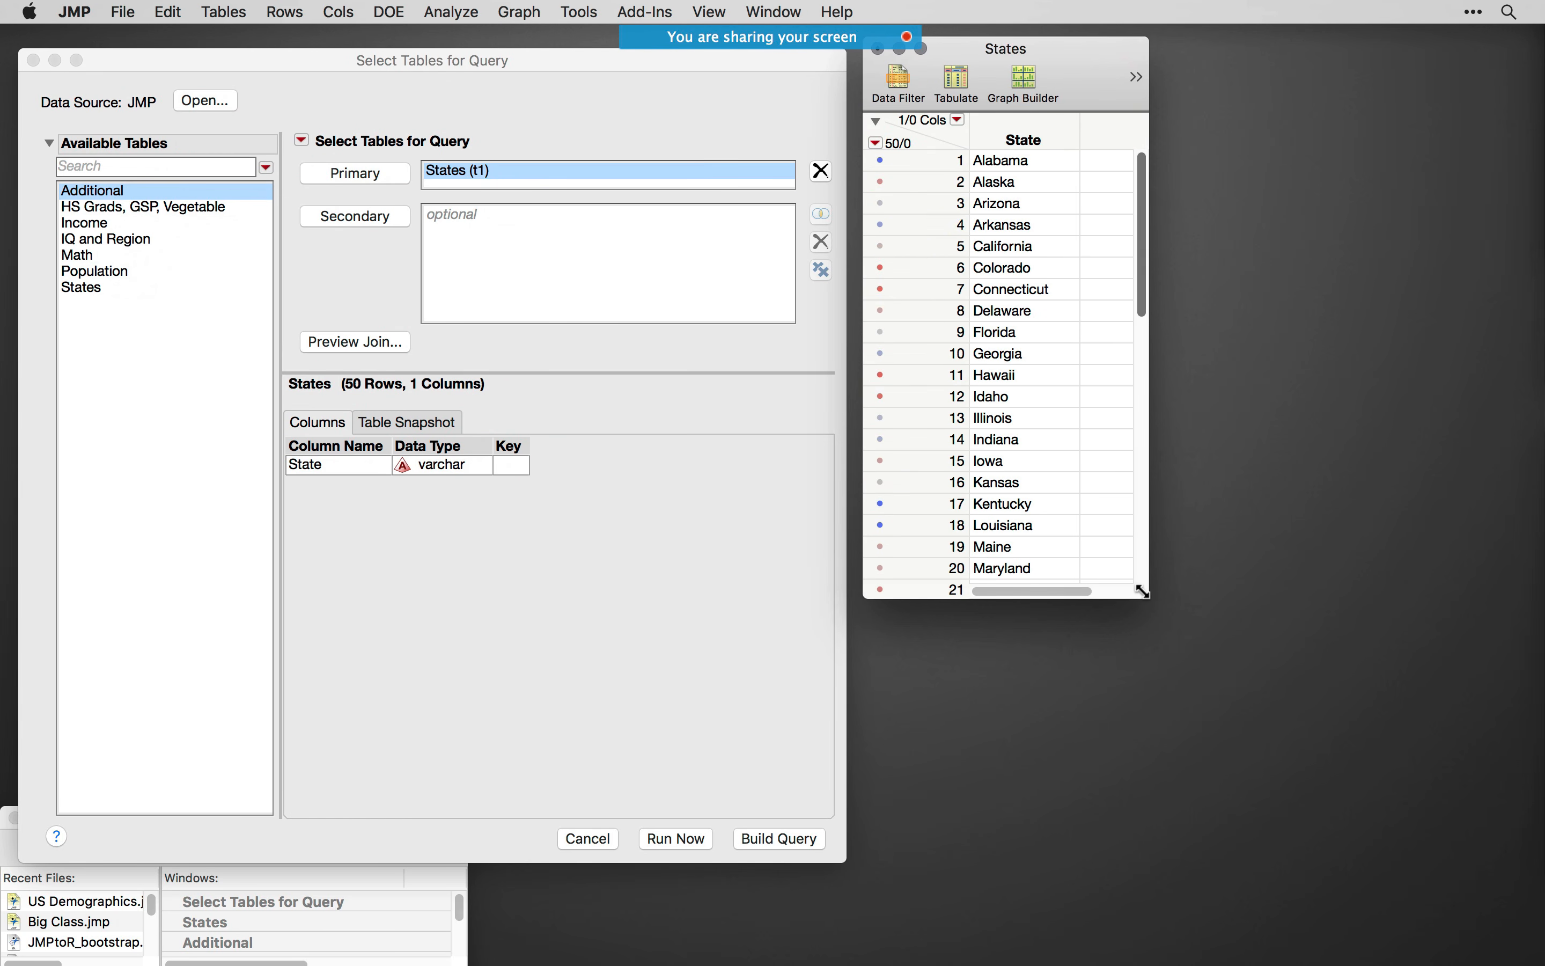
{"action": "left_click_drag", "start_coordinate": [1542, 334], "coordinate": [1080, 341]}
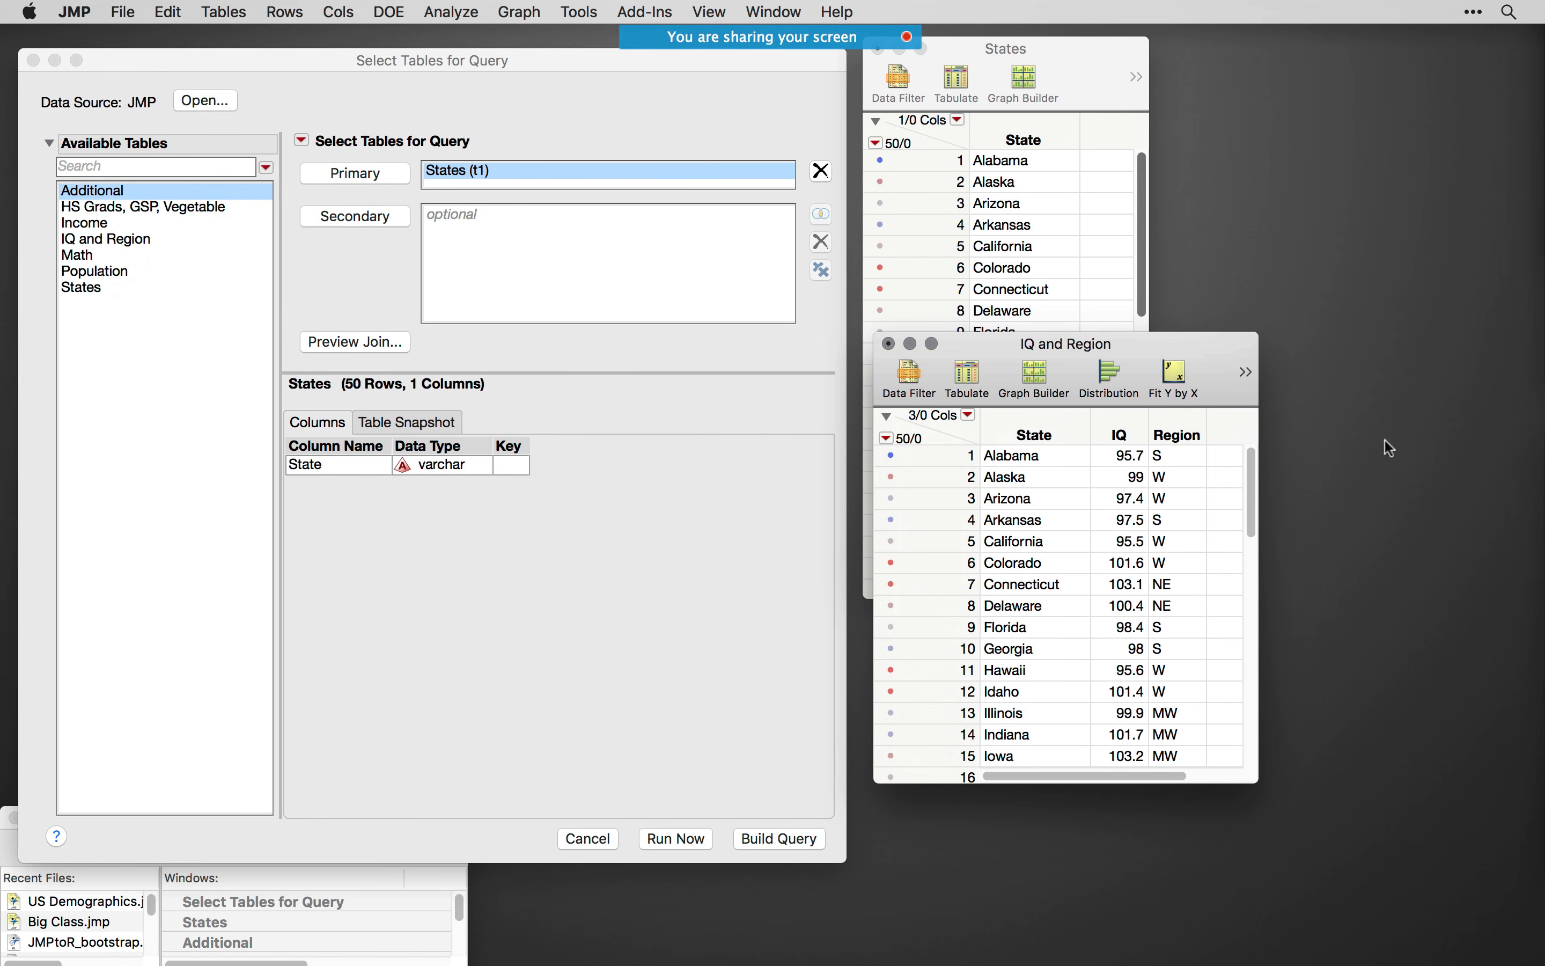
{"action": "left_click_drag", "start_coordinate": [1542, 447], "coordinate": [1083, 440]}
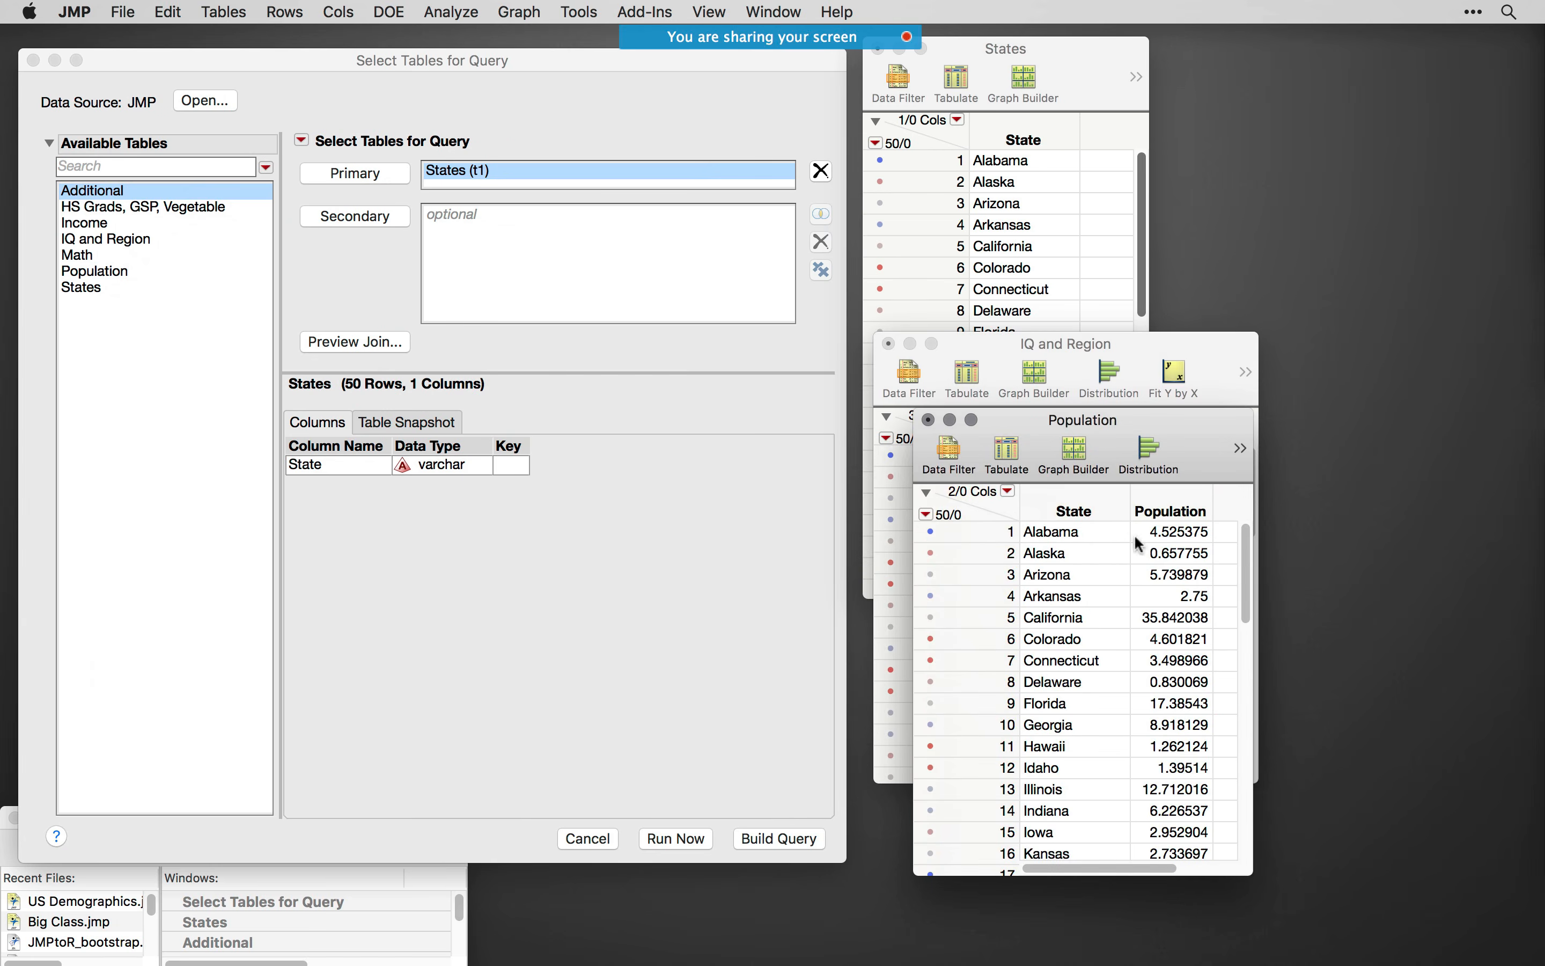
{"action": "left_click_drag", "start_coordinate": [1542, 483], "coordinate": [1206, 484]}
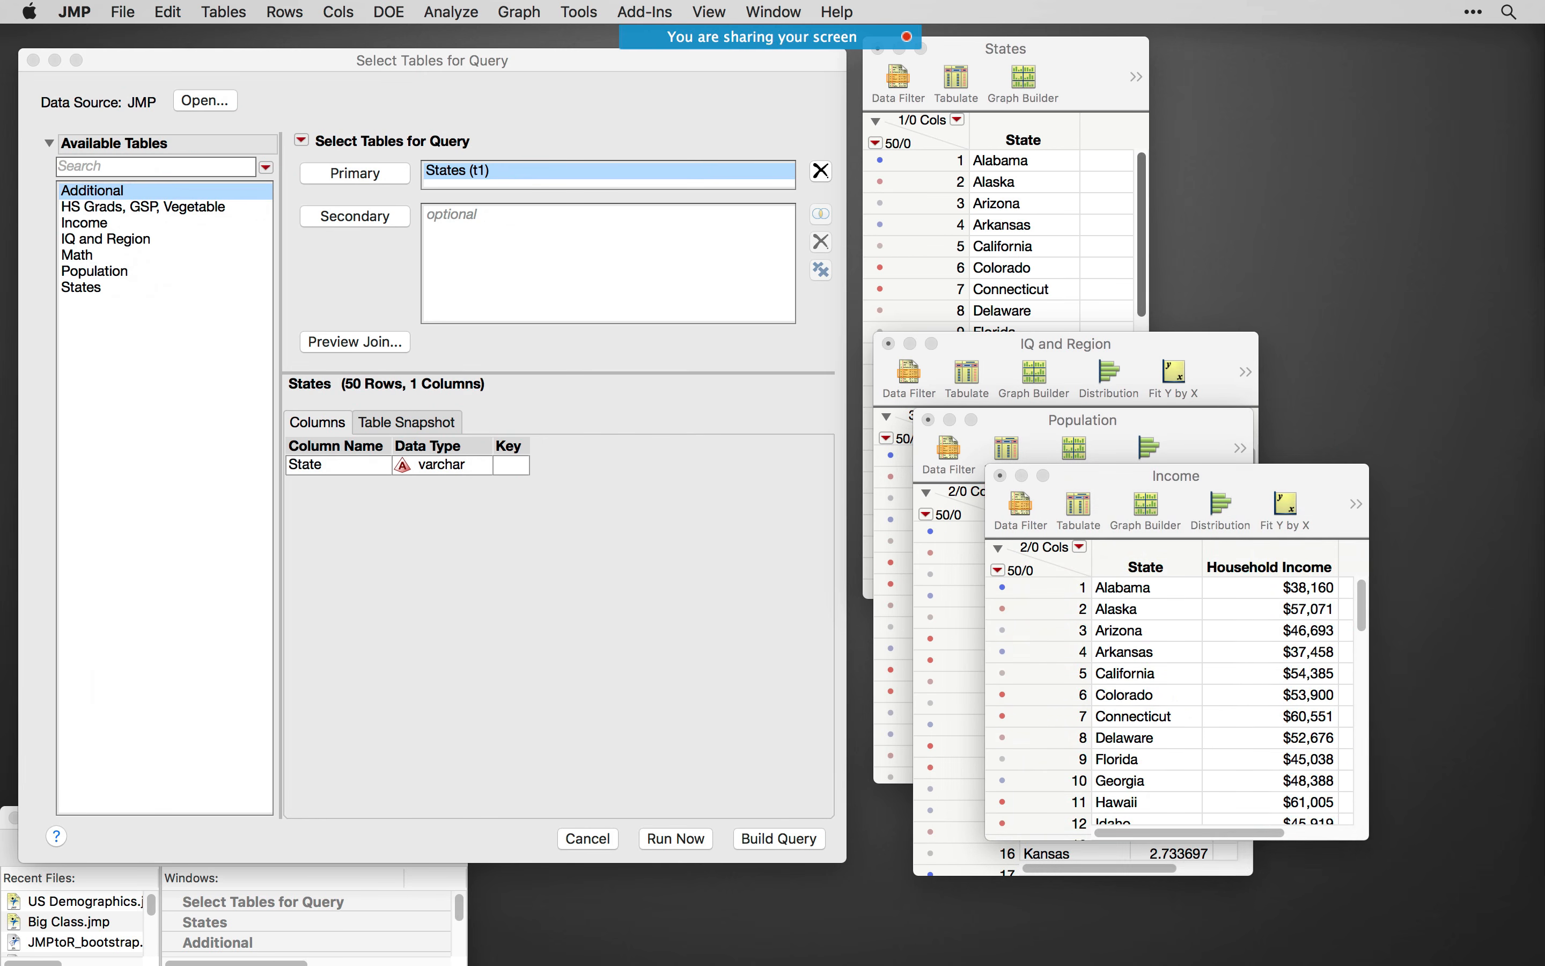
{"action": "left_click_drag", "start_coordinate": [1542, 676], "coordinate": [1391, 530]}
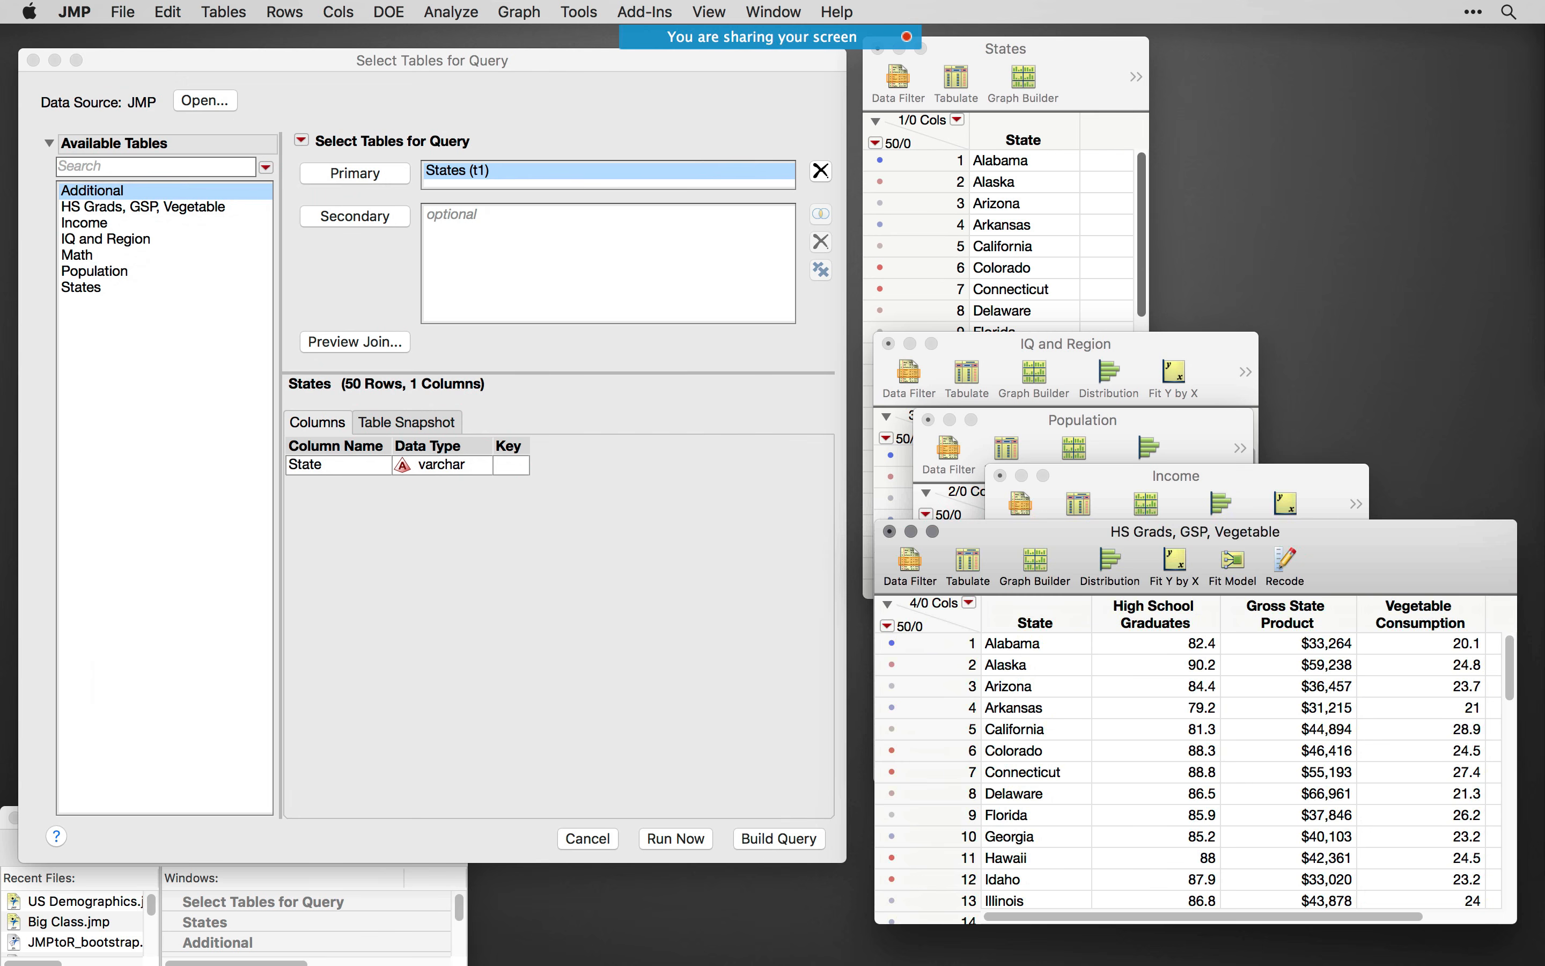
- Bring the Additional and Math data tables into view beside the query window, resizing Additional to fit
{"action": "left_click_drag", "start_coordinate": [1542, 625], "coordinate": [1234, 360]}
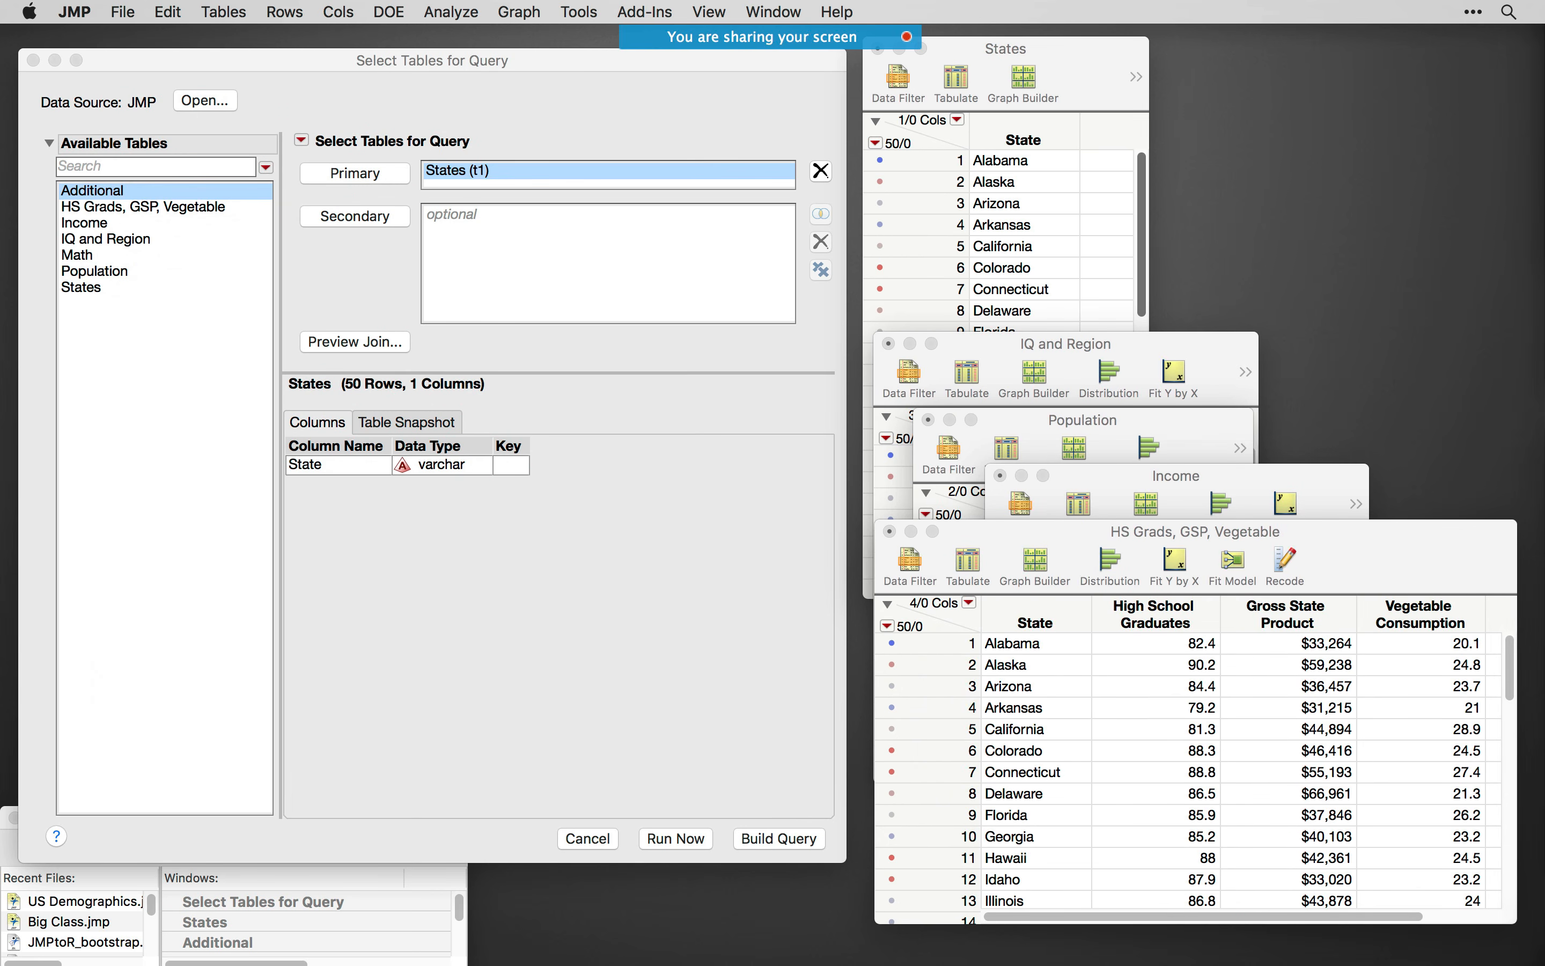
{"action": "left_click_drag", "start_coordinate": [1519, 933], "coordinate": [1336, 142]}
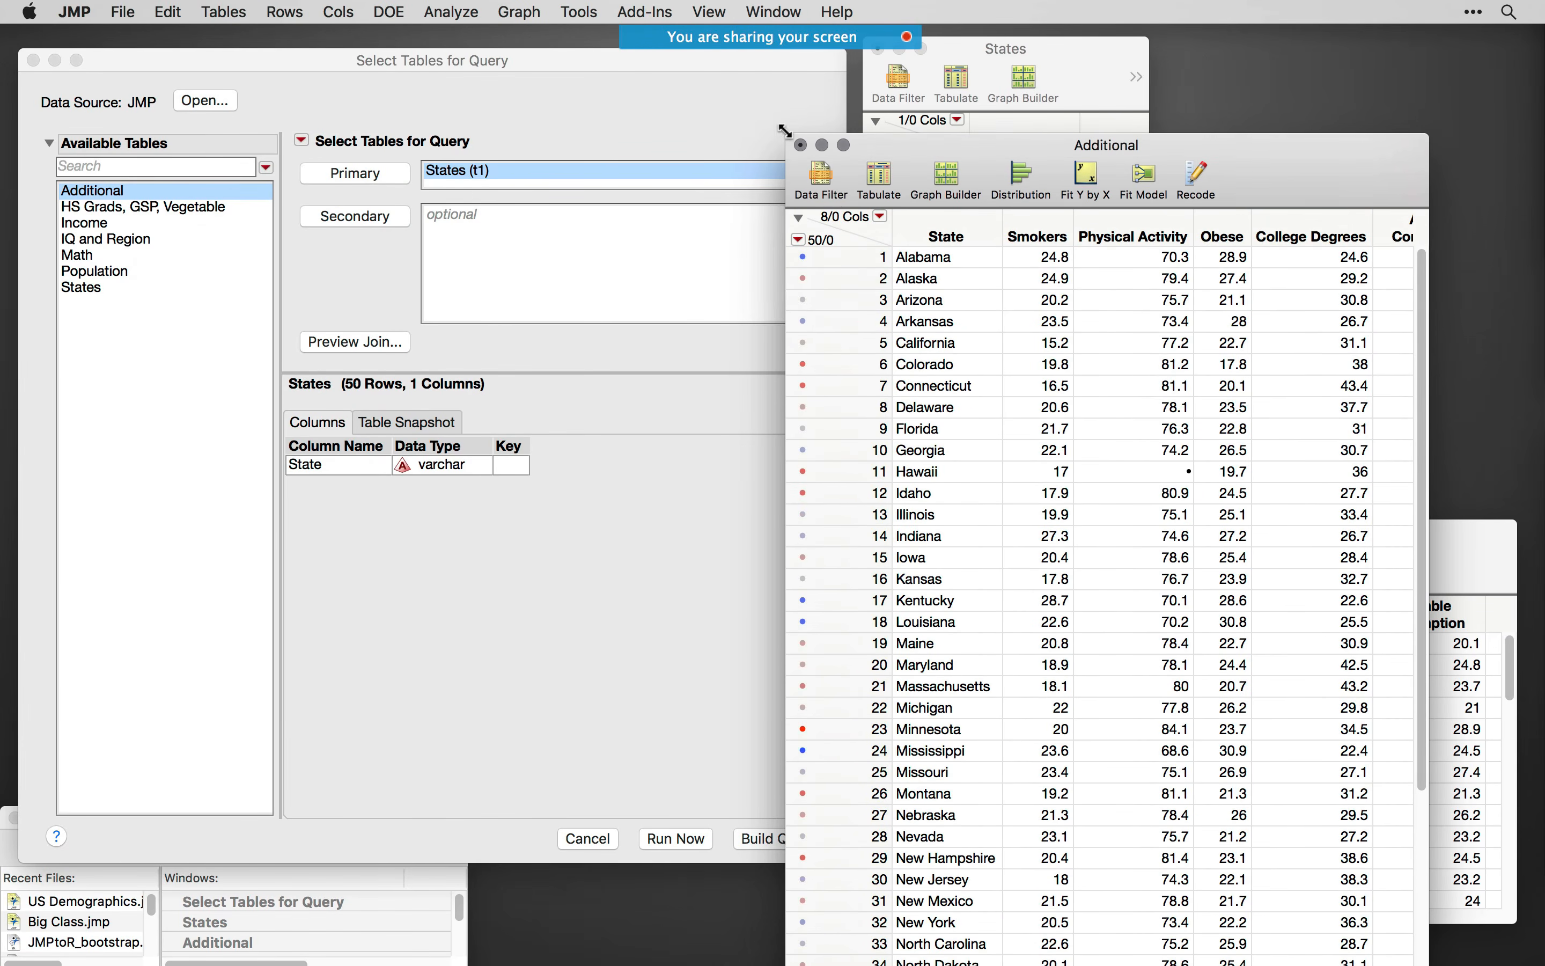
{"action": "left_click_drag", "start_coordinate": [1102, 163], "coordinate": [1173, 257]}
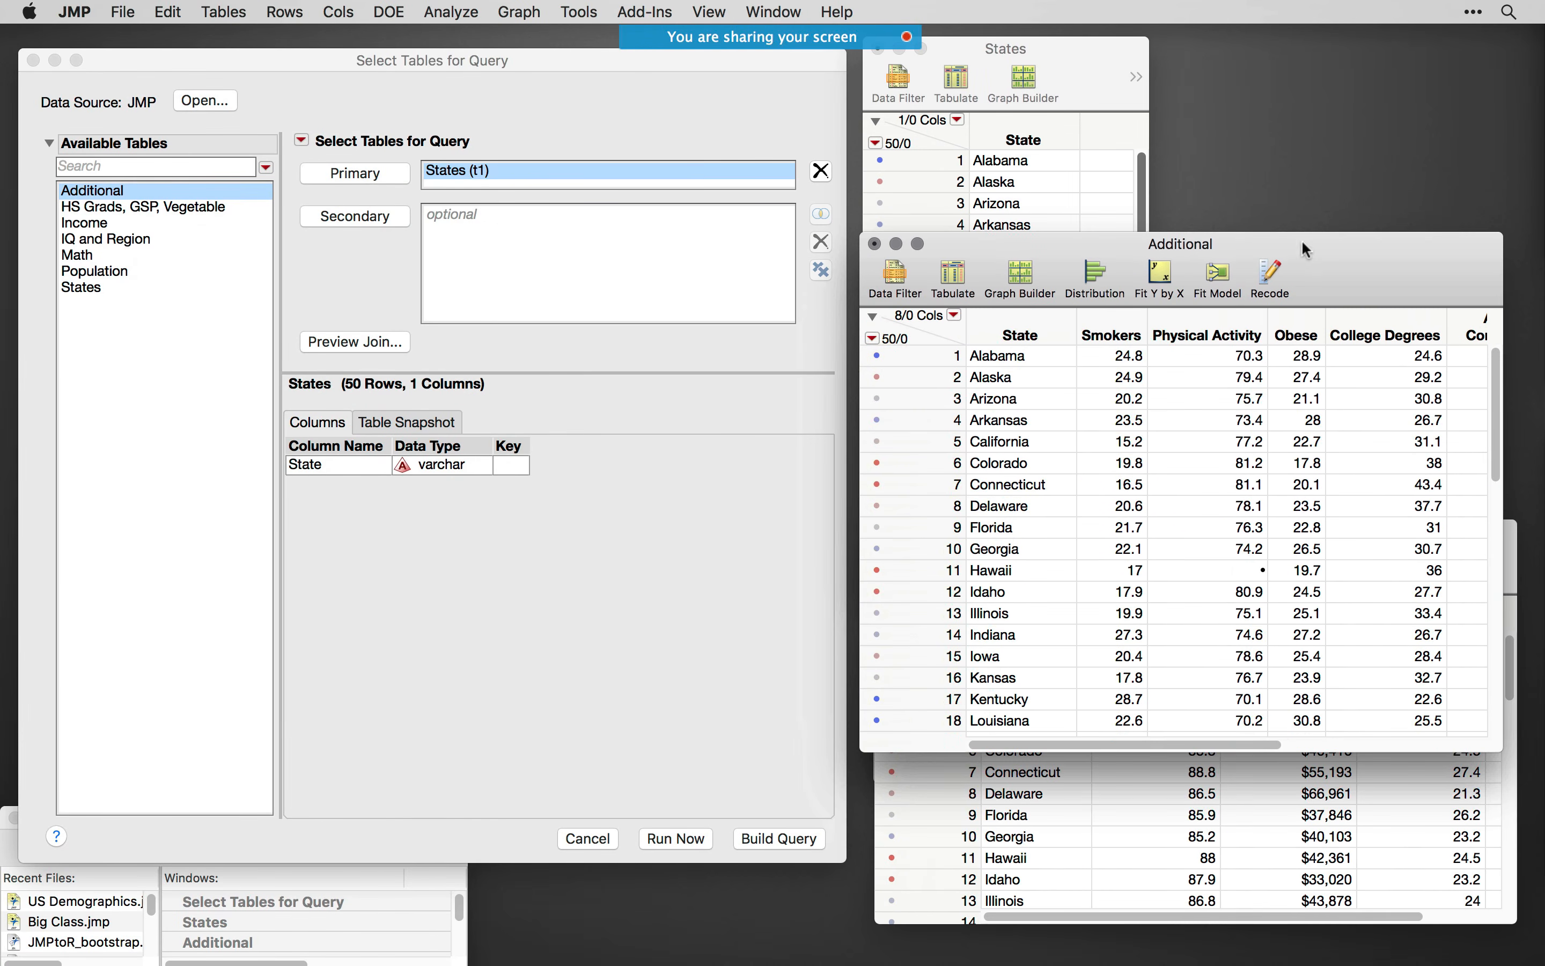
{"action": "left_click_drag", "start_coordinate": [1510, 527], "coordinate": [1459, 148]}
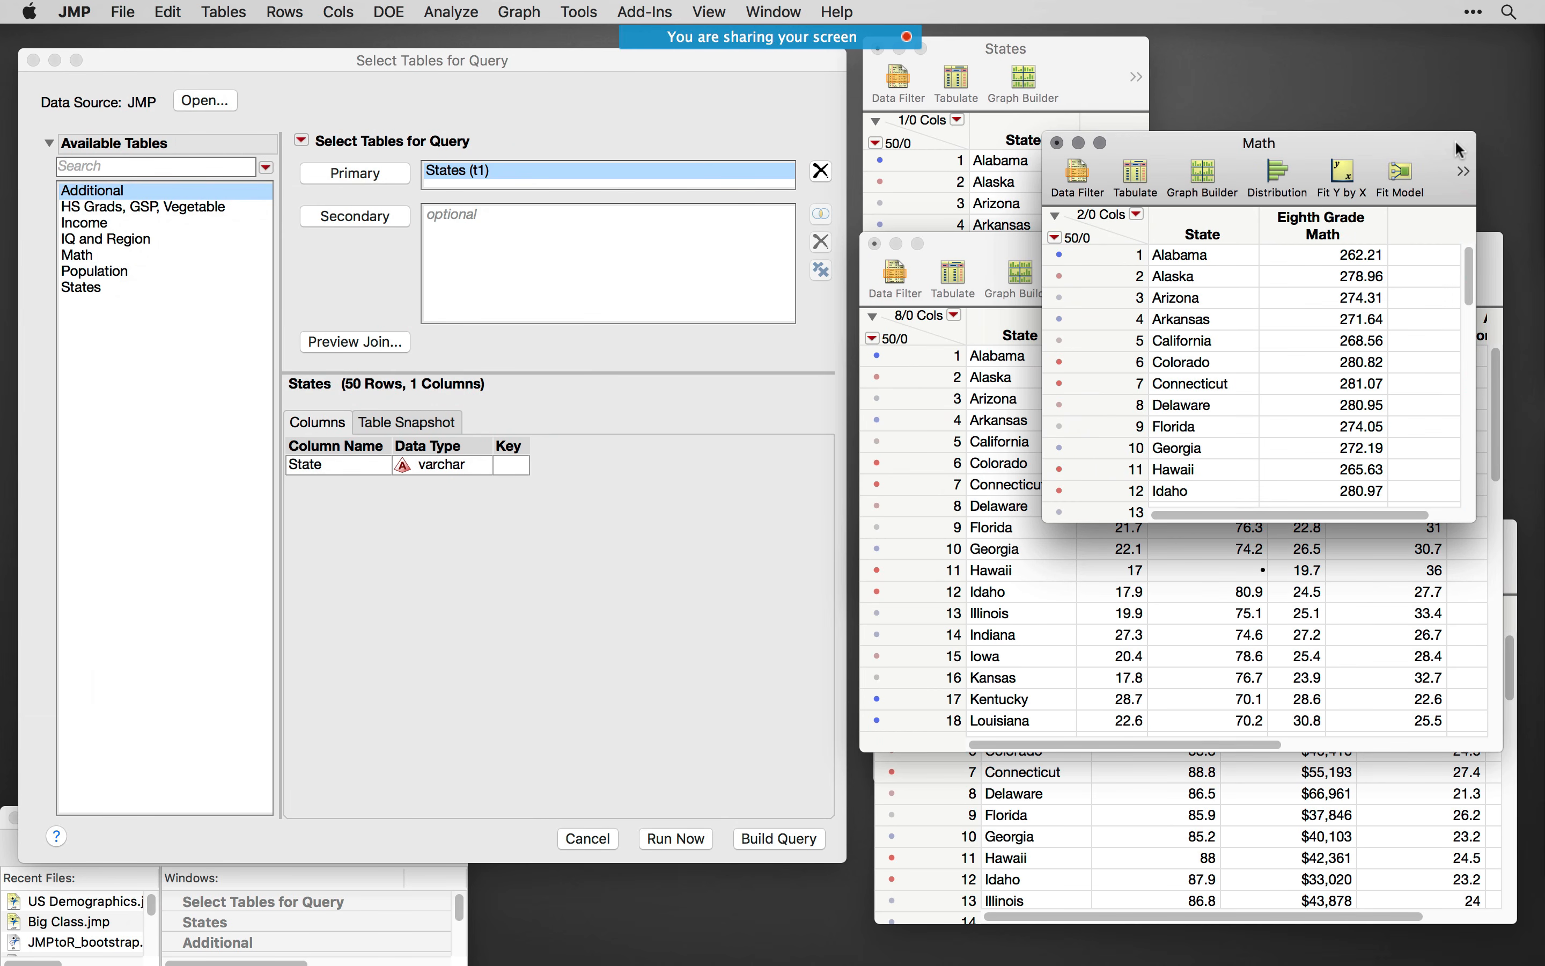
- Compare the State column in the Math, Additional and States tables, and move the States table clear of the others
{"action": "left_click", "coordinate": [1200, 235]}
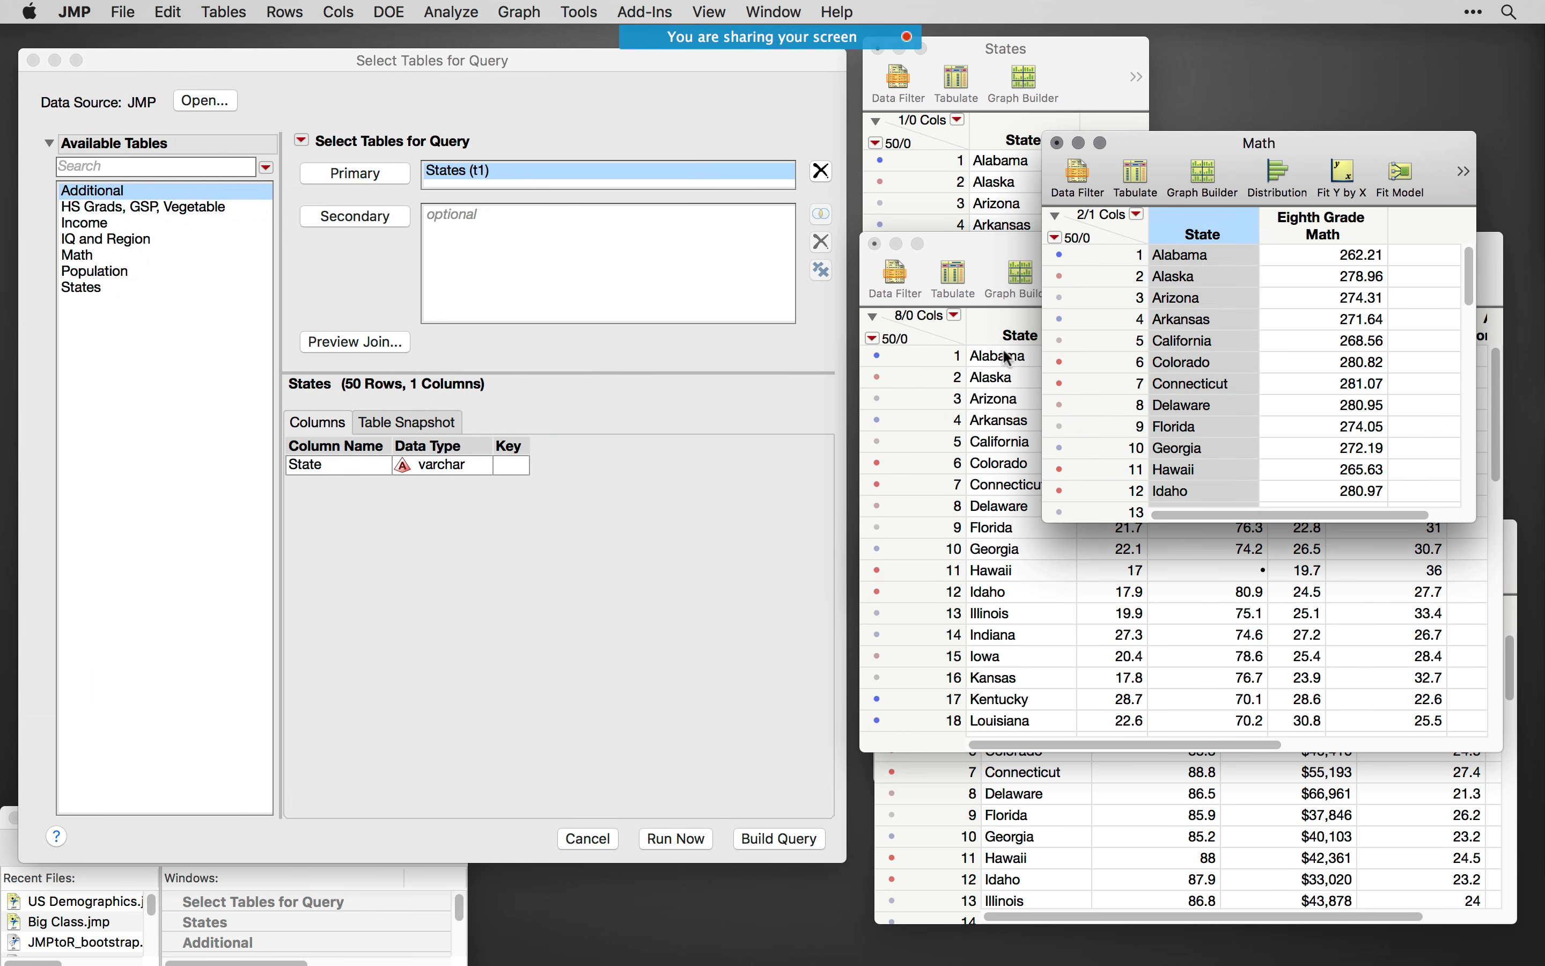
{"action": "left_click", "coordinate": [1010, 335]}
{"action": "left_click", "coordinate": [996, 131]}
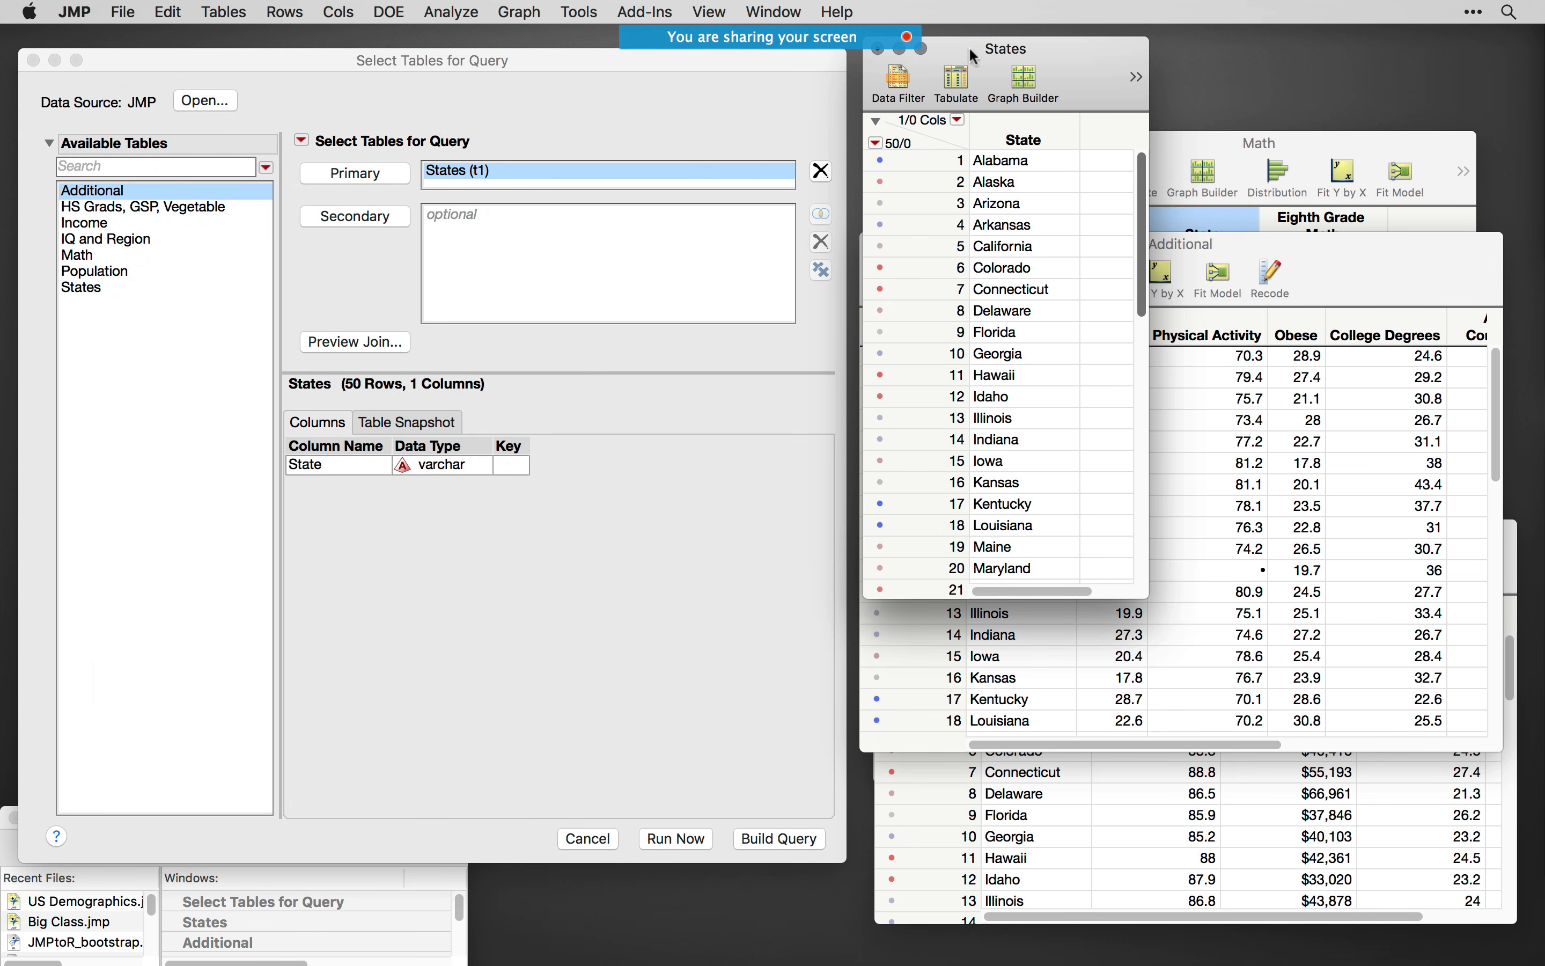
{"action": "left_click_drag", "start_coordinate": [971, 50], "coordinate": [1225, 87]}
- Add every available table except States to the query as secondary tables, keeping States as the primary table
{"action": "left_click_drag", "start_coordinate": [488, 60], "coordinate": [498, 58]}
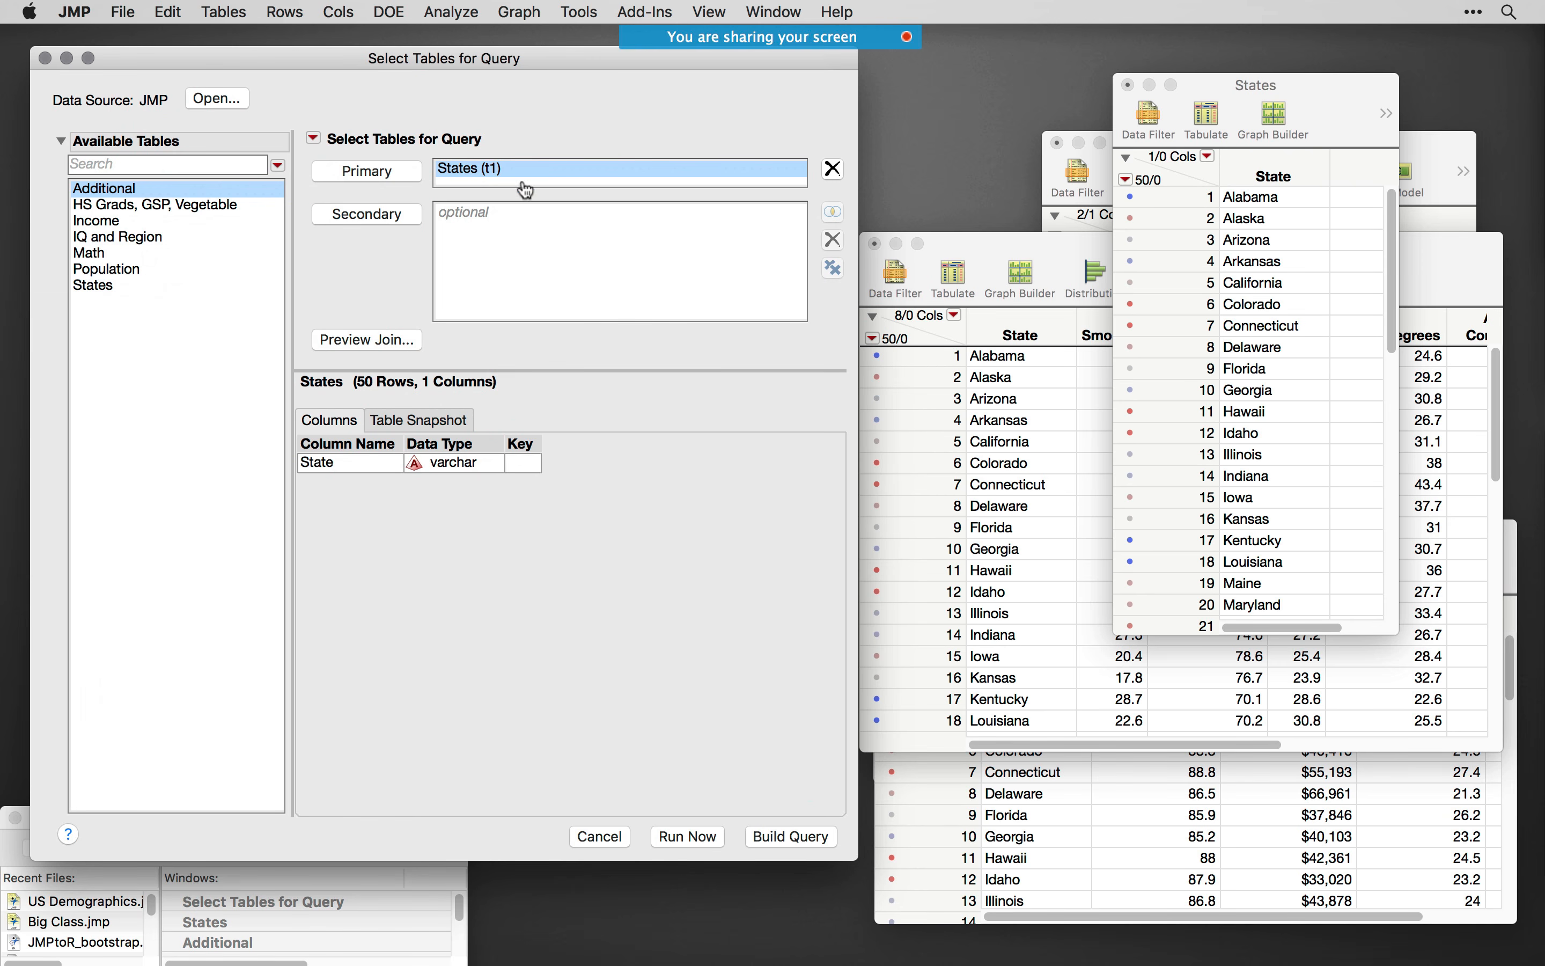
{"action": "left_click", "coordinate": [131, 291], "text": "shift"}
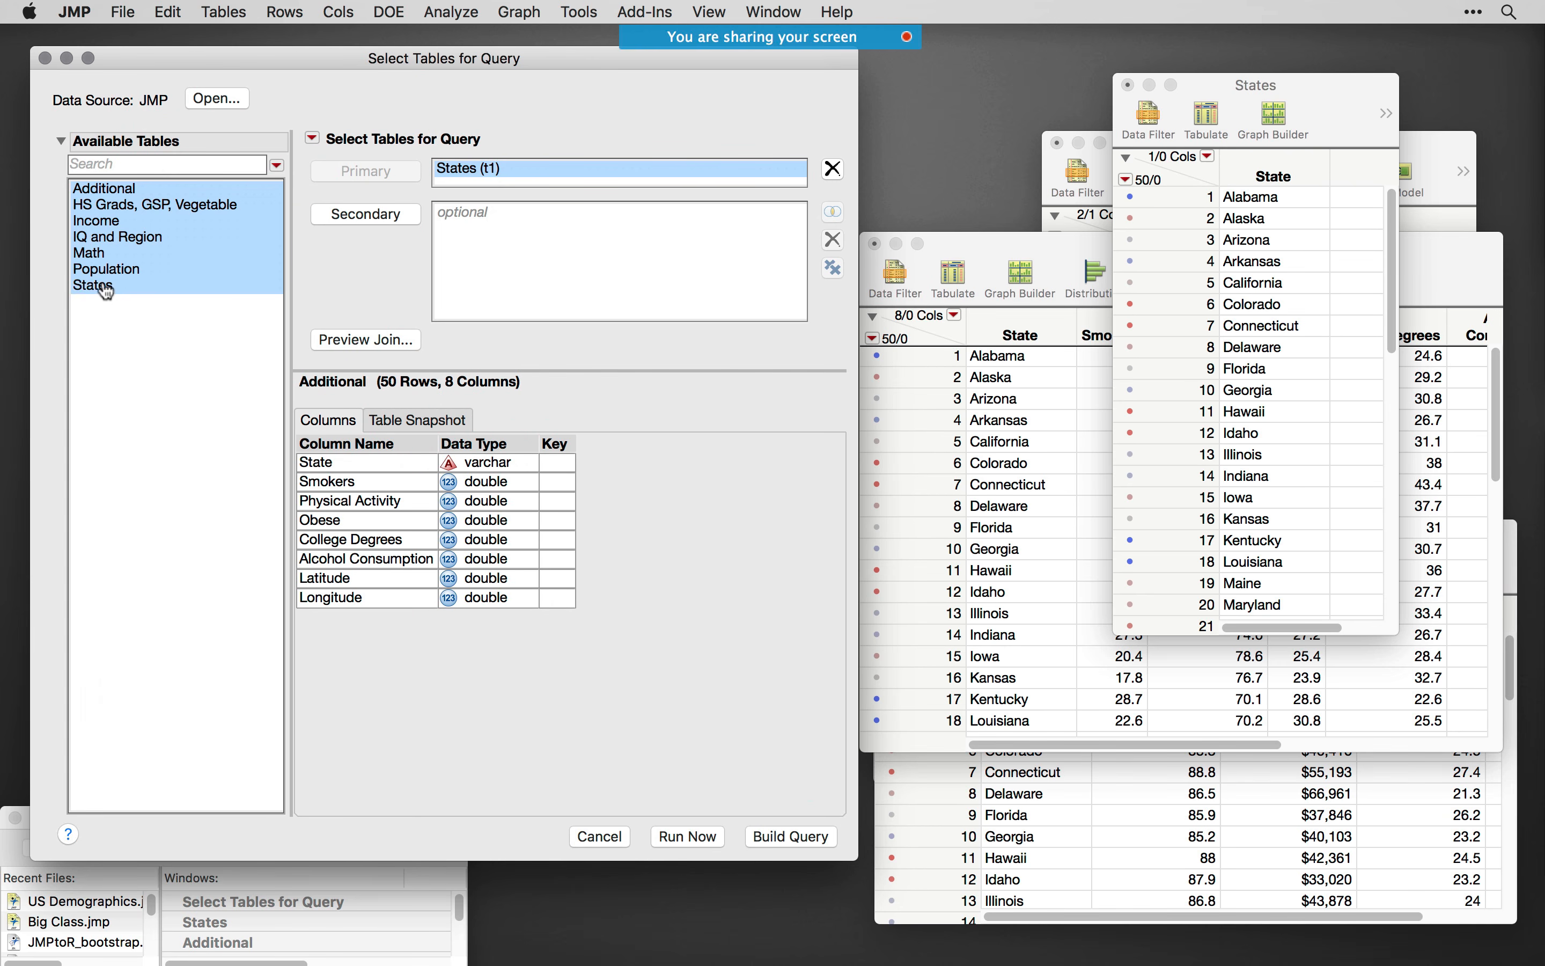
{"action": "left_click", "coordinate": [111, 291], "text": "super"}
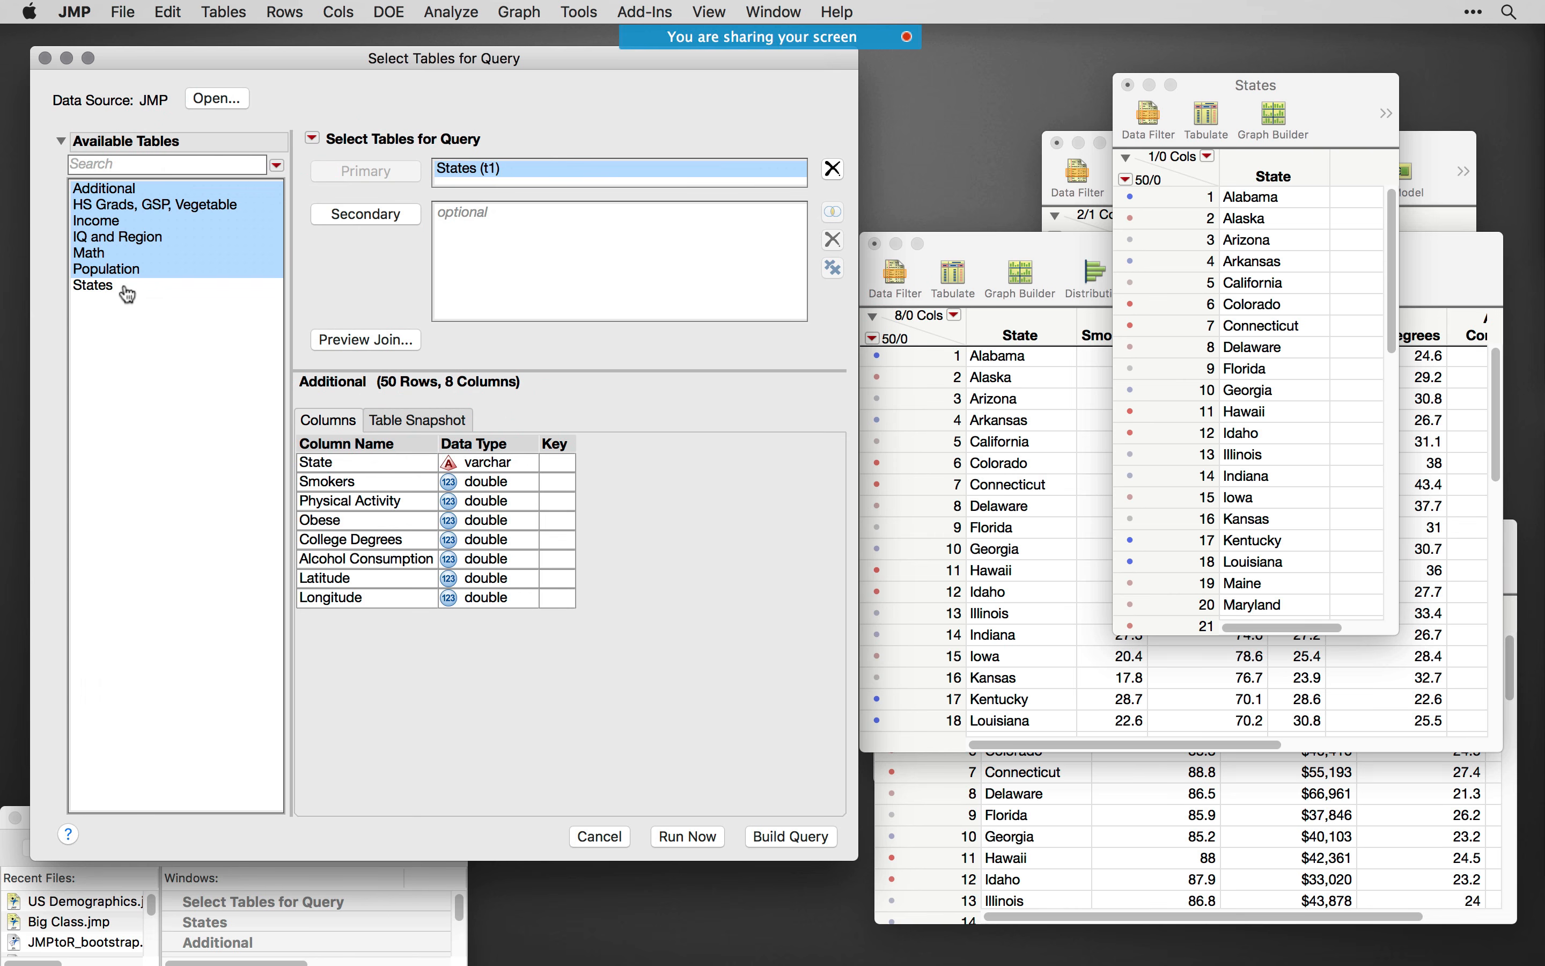
{"action": "left_click", "coordinate": [348, 217]}
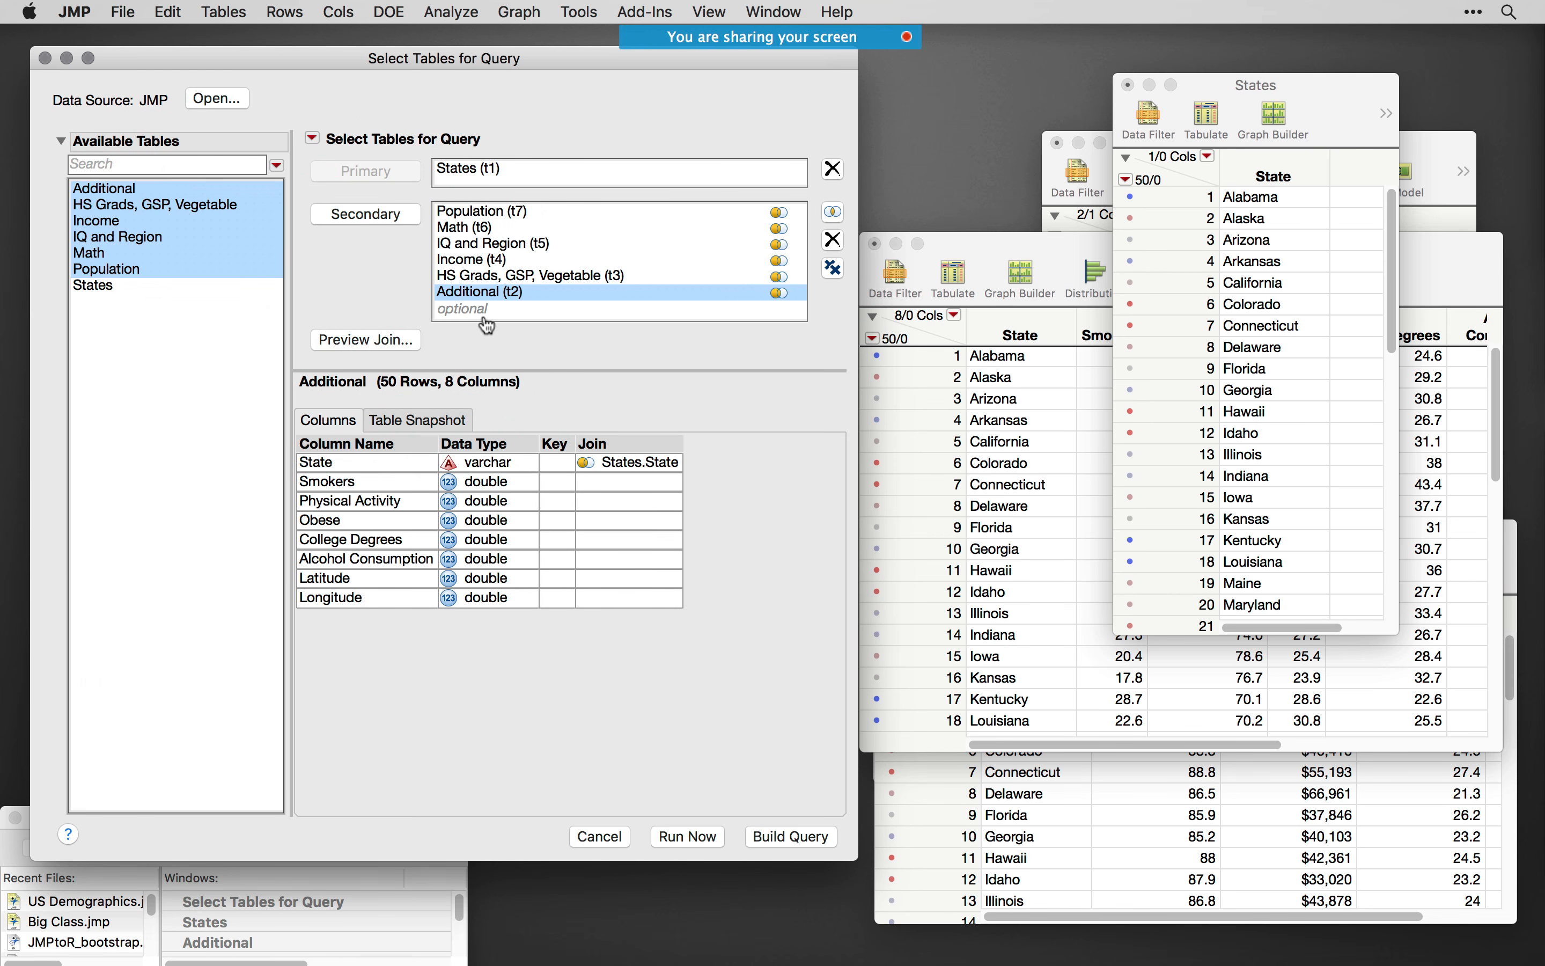
- Check how the Population, Math, and IQ and Region secondary tables are joined to the primary States table
{"action": "left_click", "coordinate": [513, 214]}
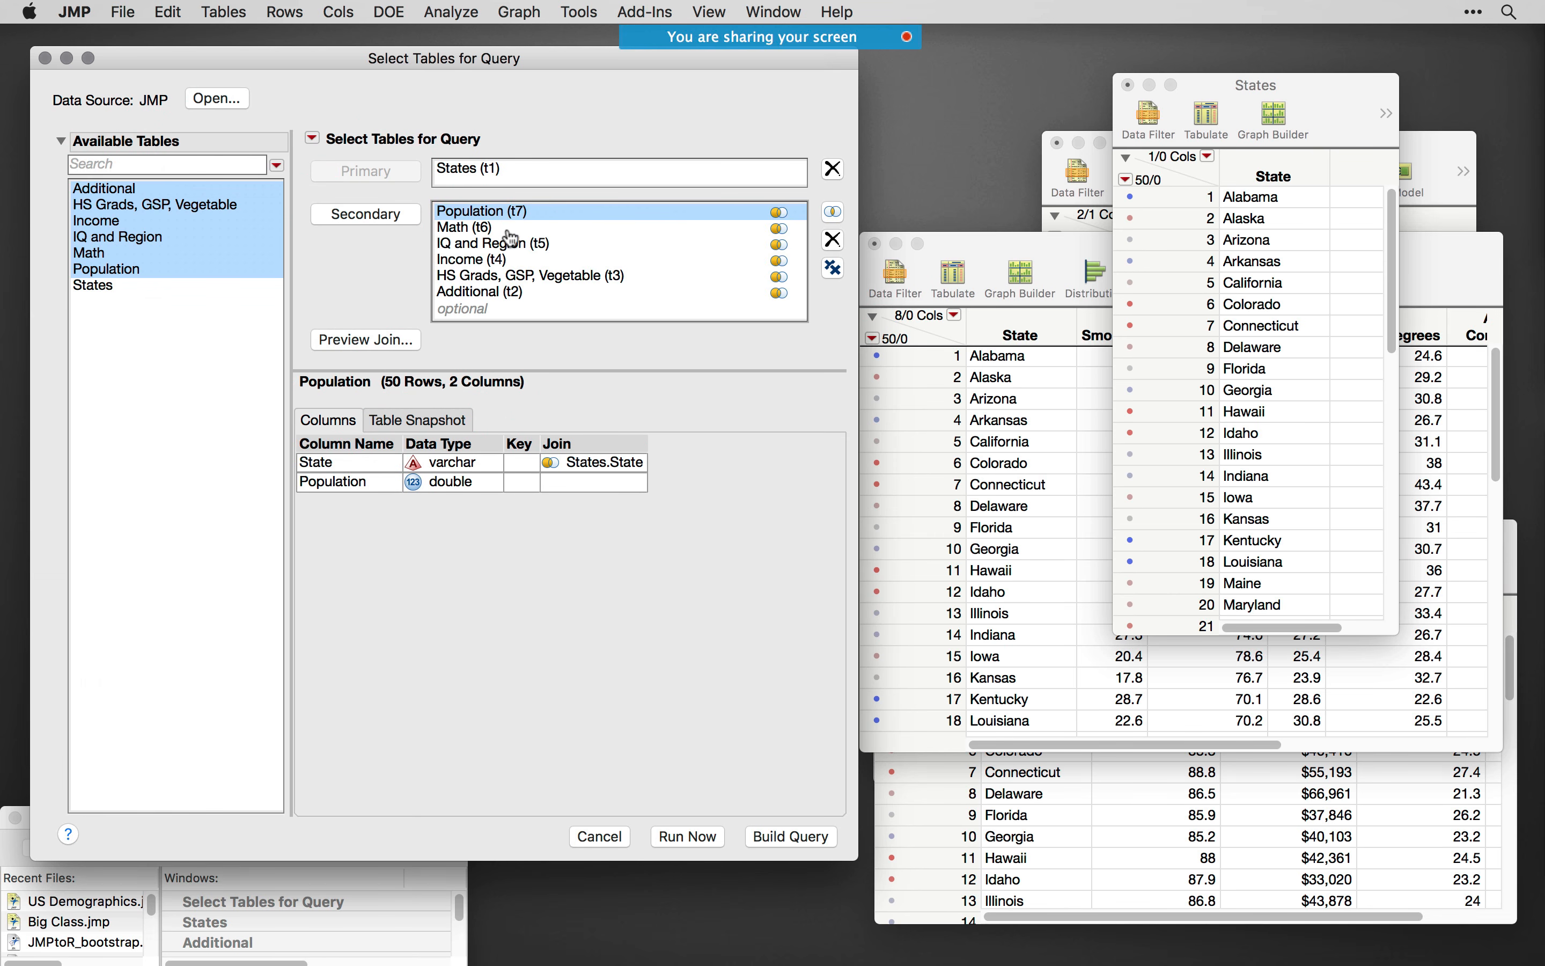
{"action": "left_click", "coordinate": [514, 229]}
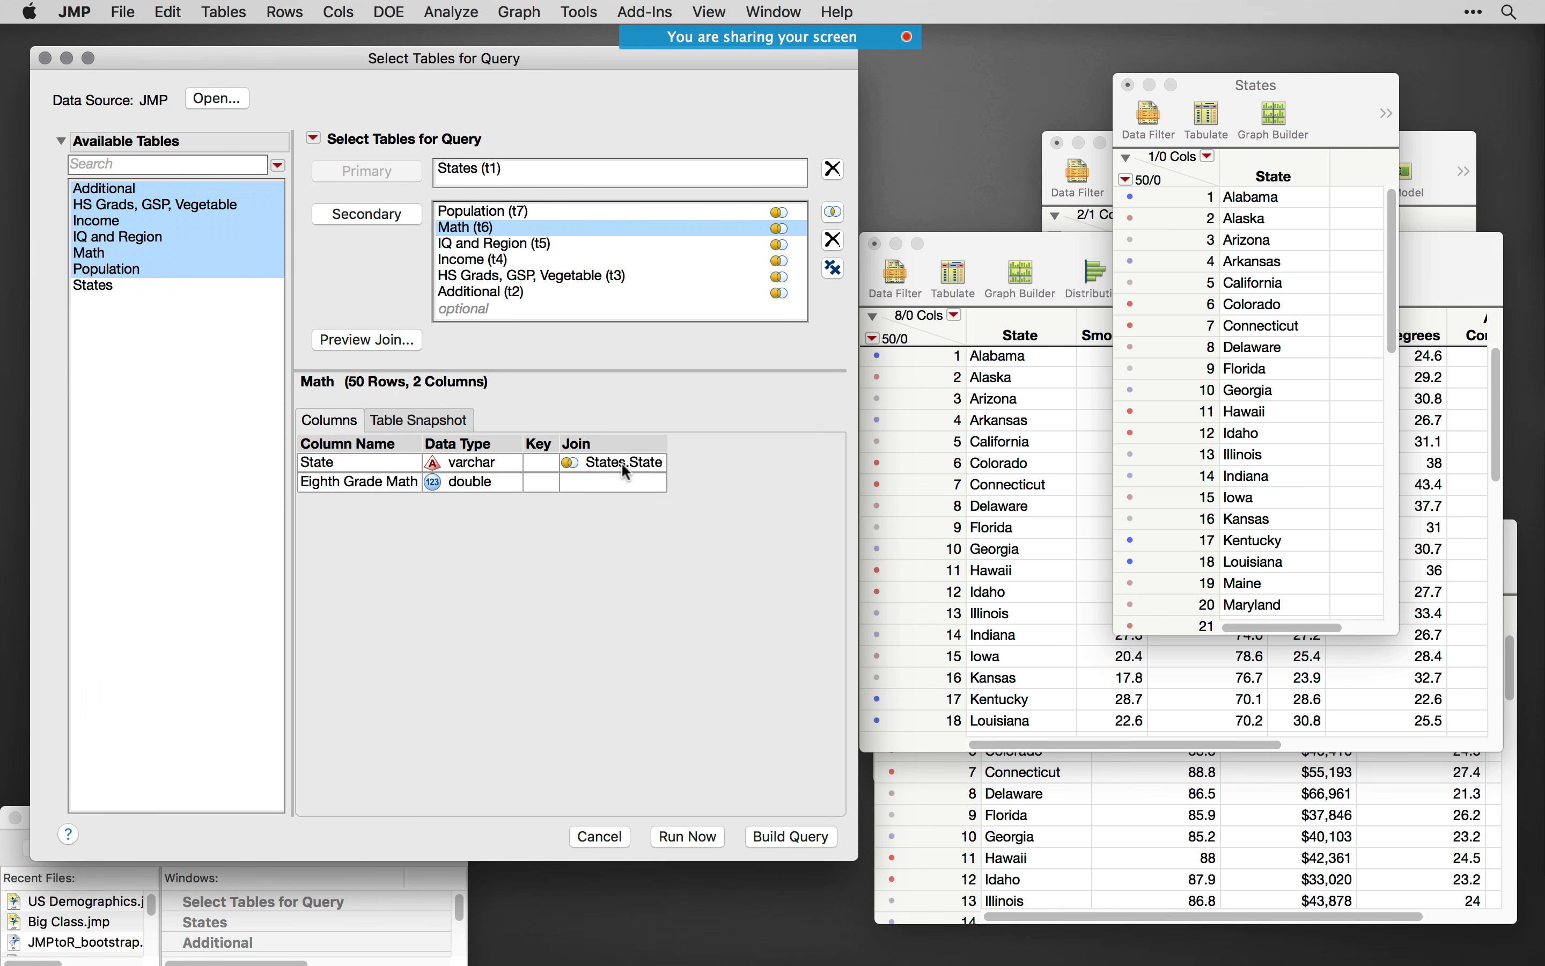
{"action": "left_click", "coordinate": [557, 246]}
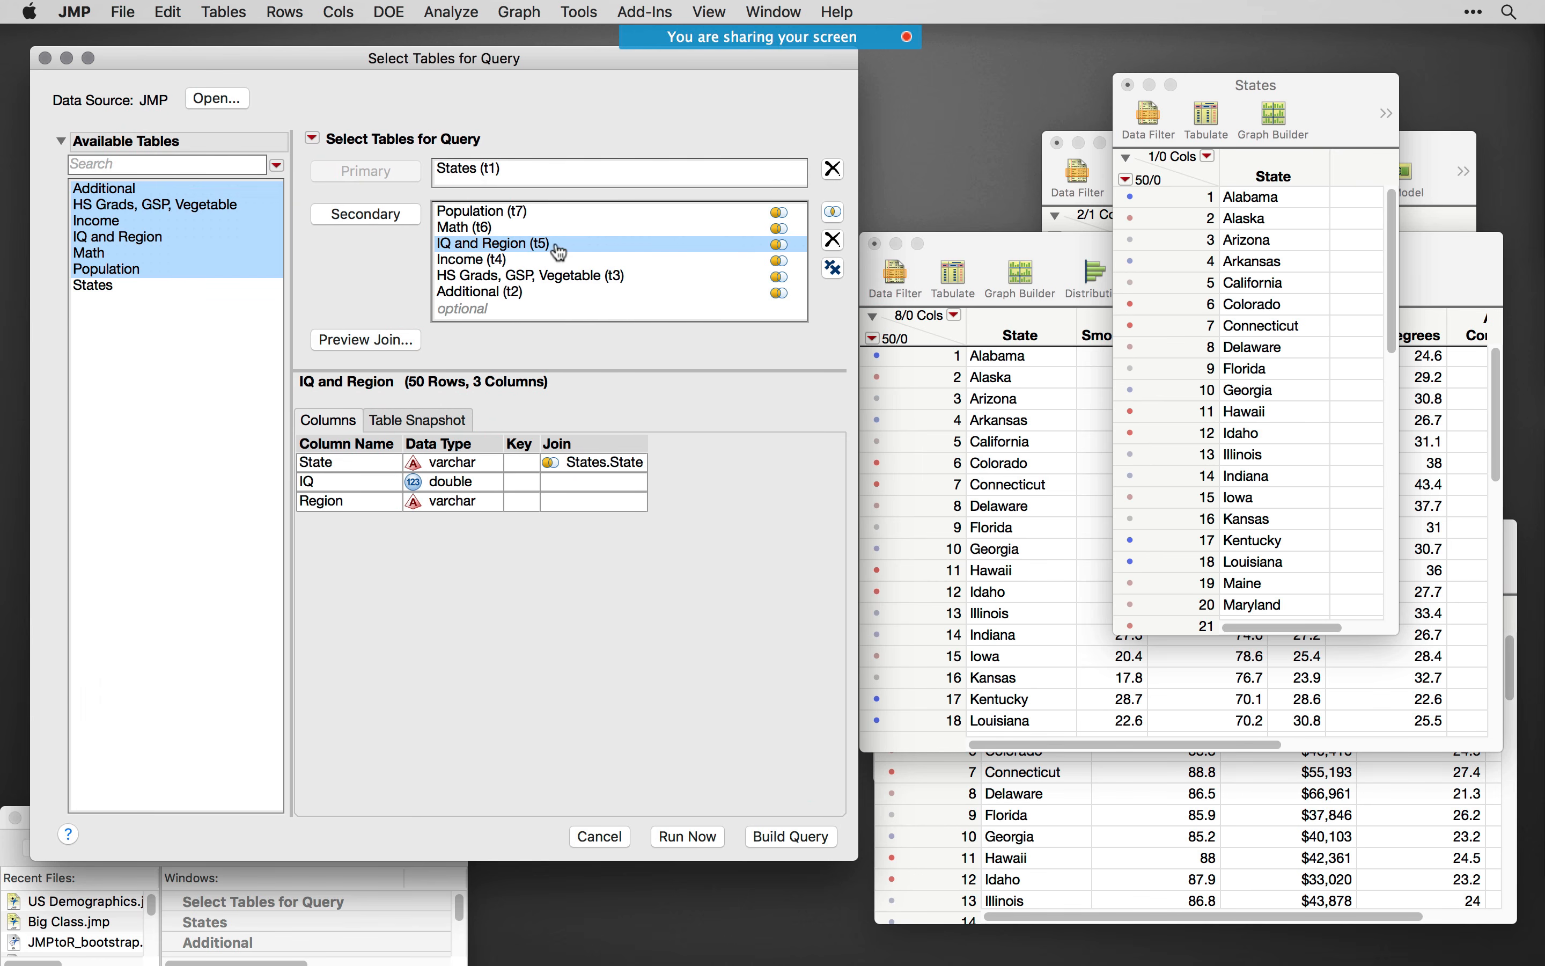
{"action": "left_click", "coordinate": [753, 216]}
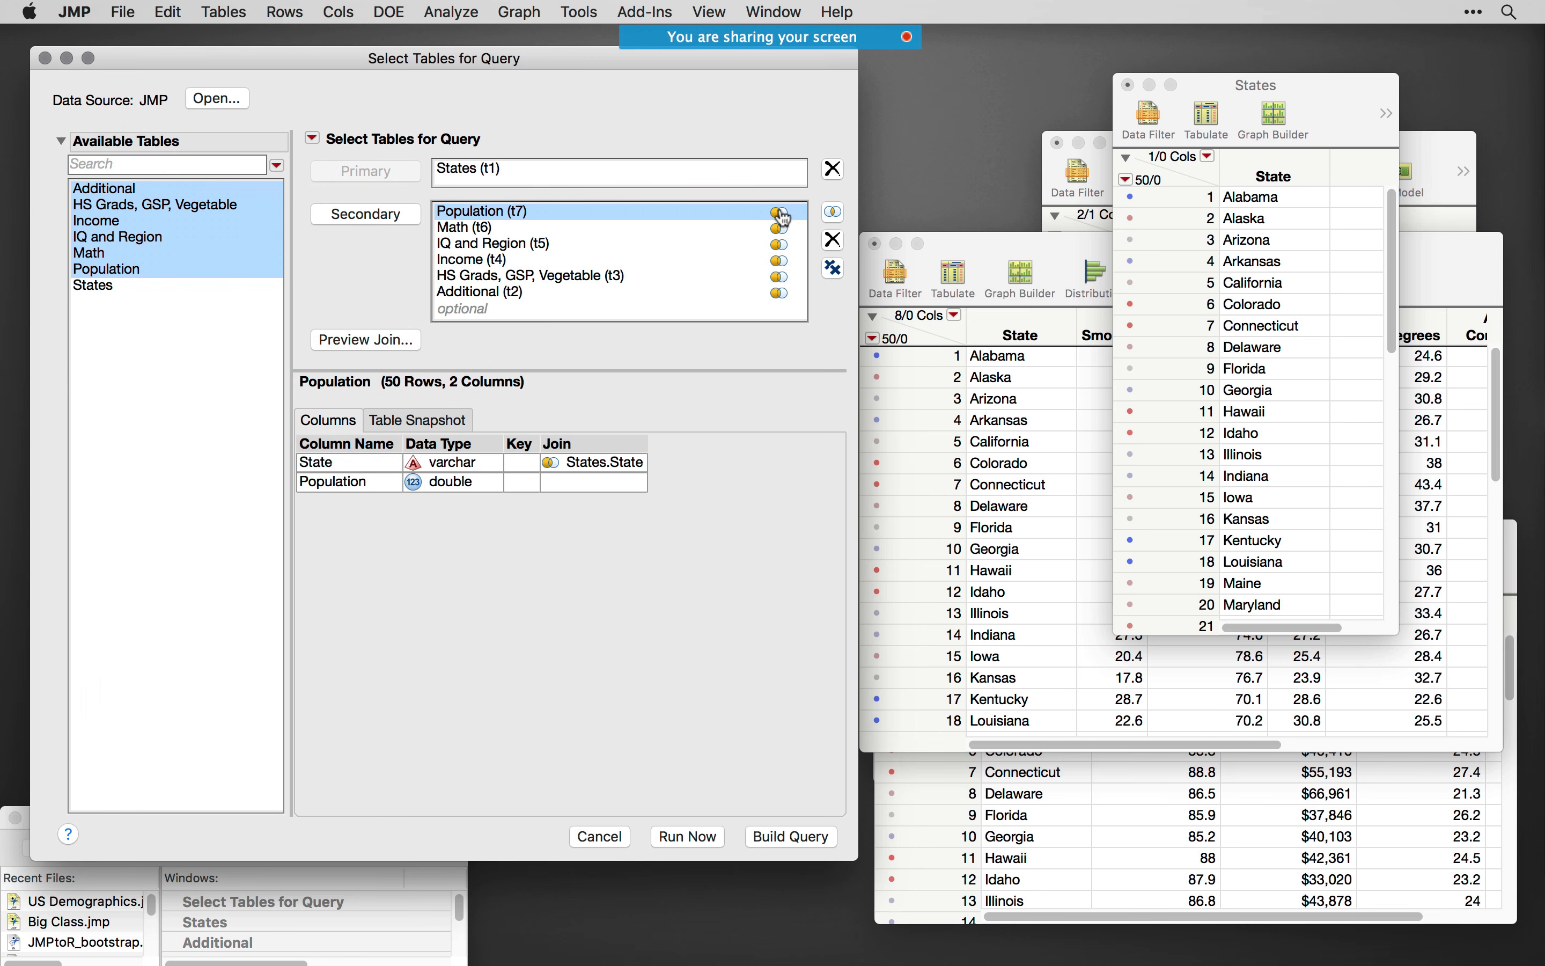
{"action": "left_click", "coordinate": [485, 171]}
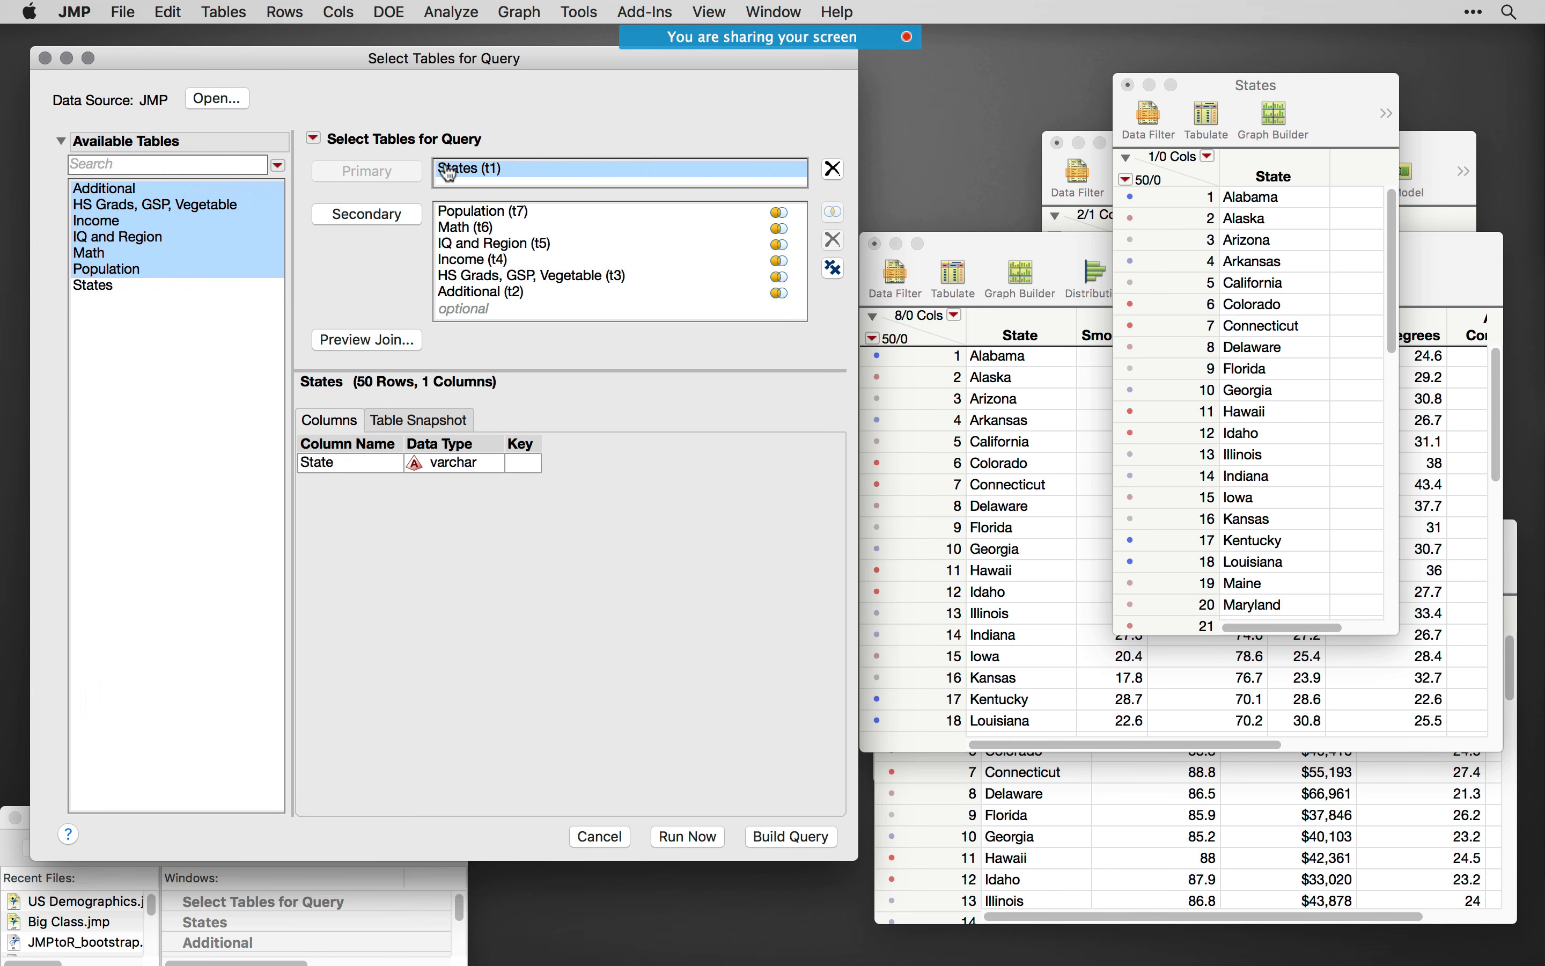
- Build the query from States and its six secondary tables, and include all available columns
{"action": "left_click", "coordinate": [488, 212]}
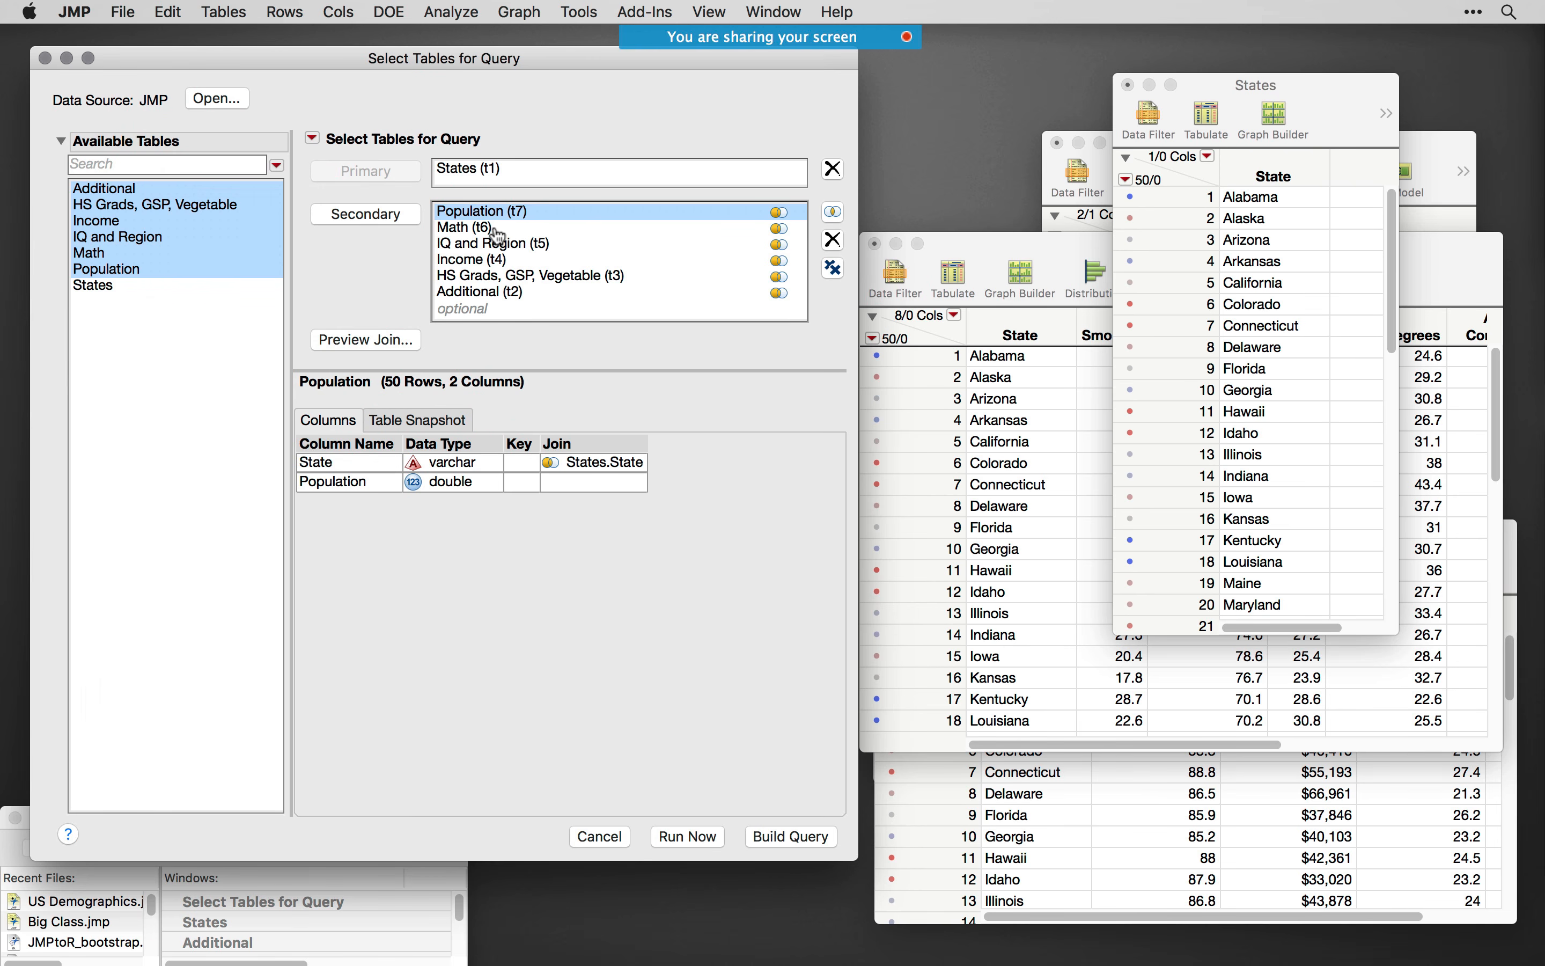
{"action": "left_click", "coordinate": [491, 175]}
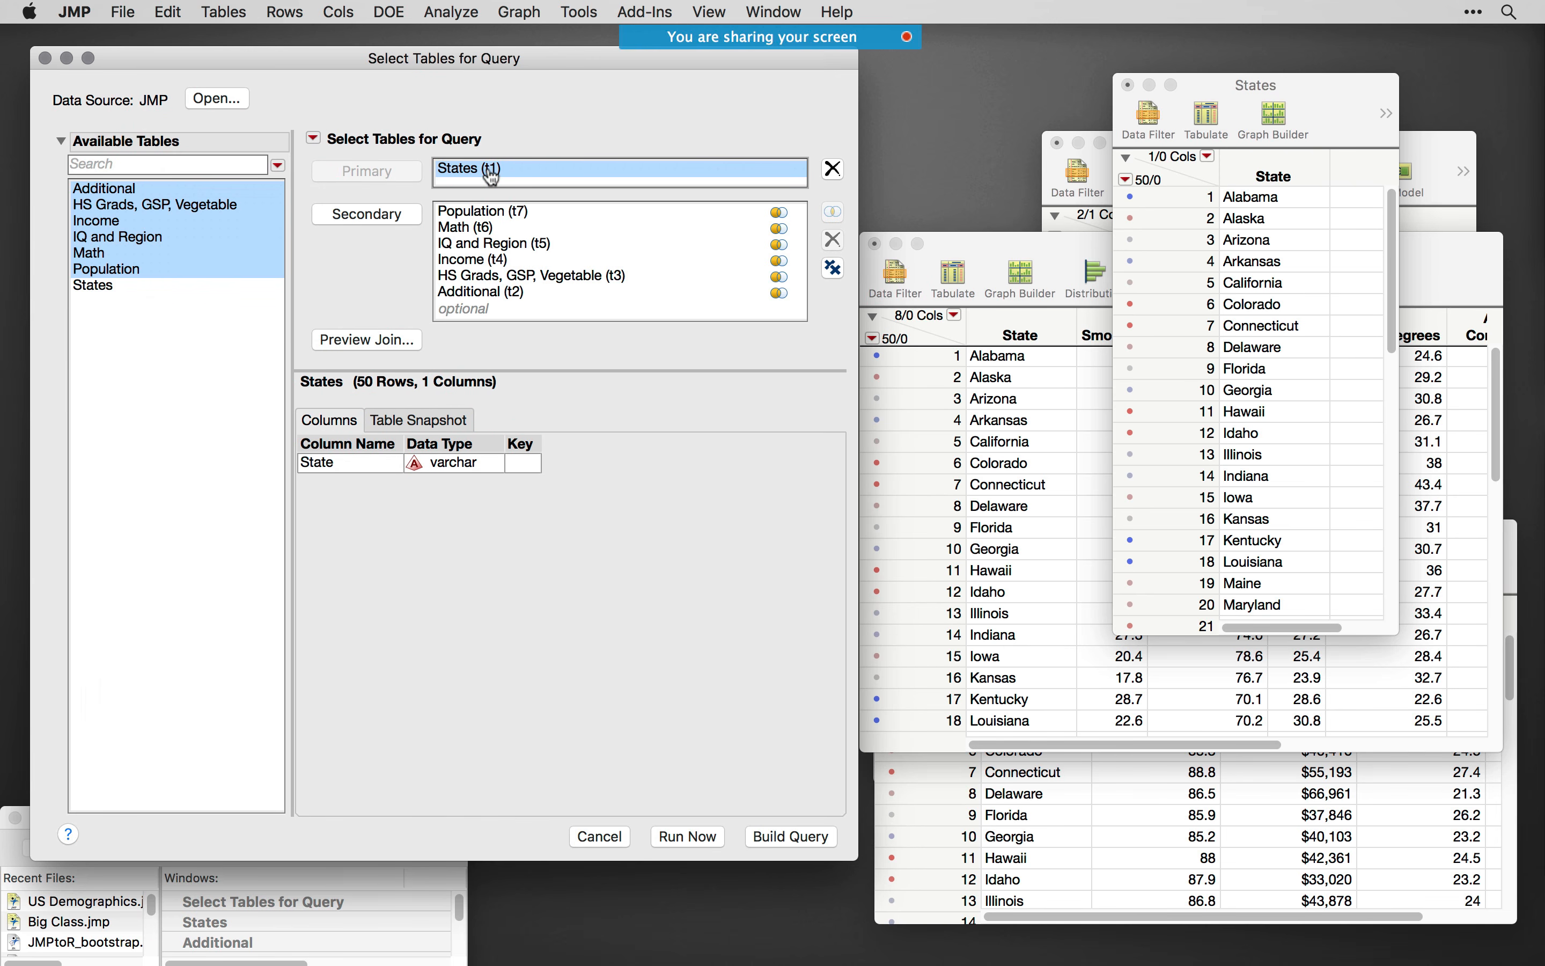
{"action": "left_click", "coordinate": [792, 839]}
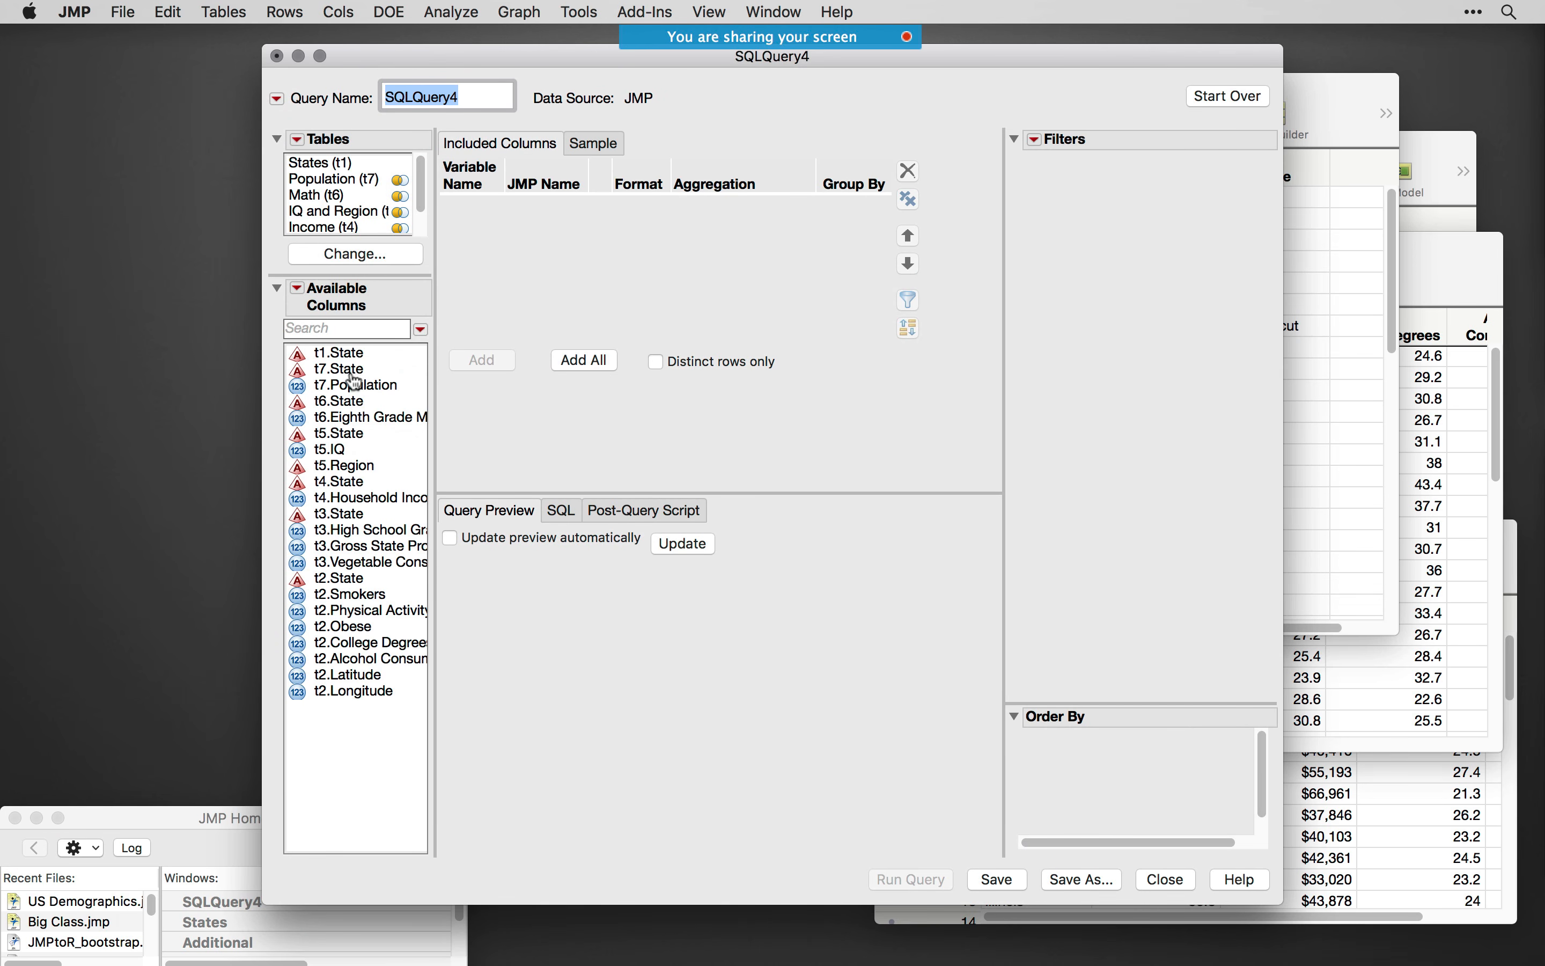
{"action": "left_click", "coordinate": [581, 362]}
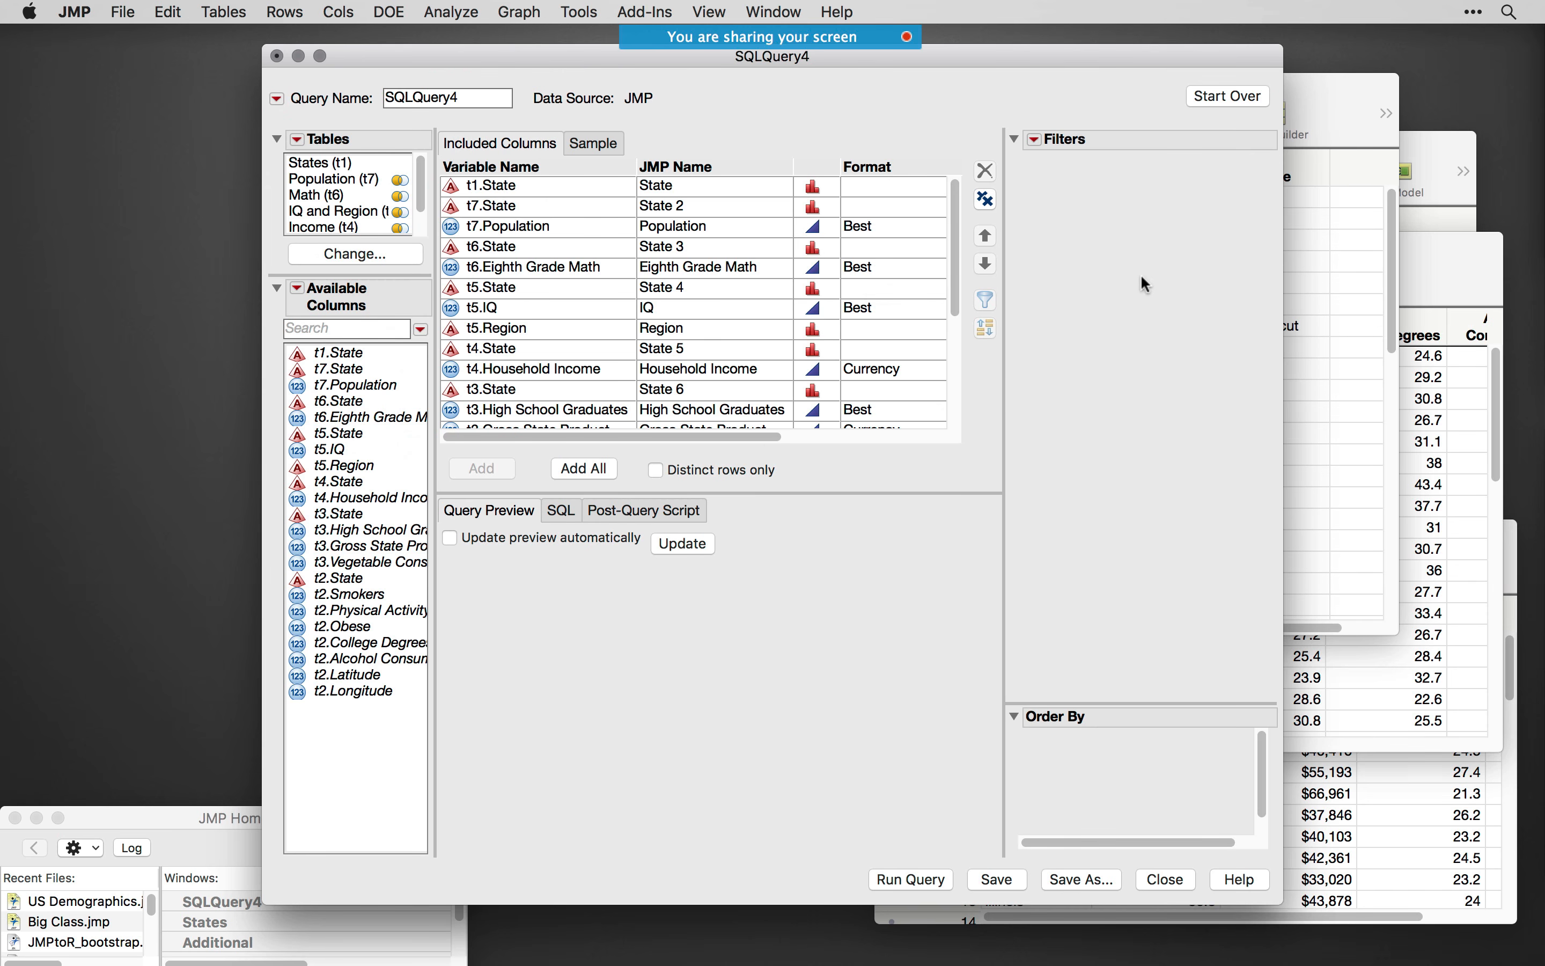
- Add a filter on t5.Region to the query and select the MW region
{"action": "left_click_drag", "start_coordinate": [345, 466], "coordinate": [1114, 388]}
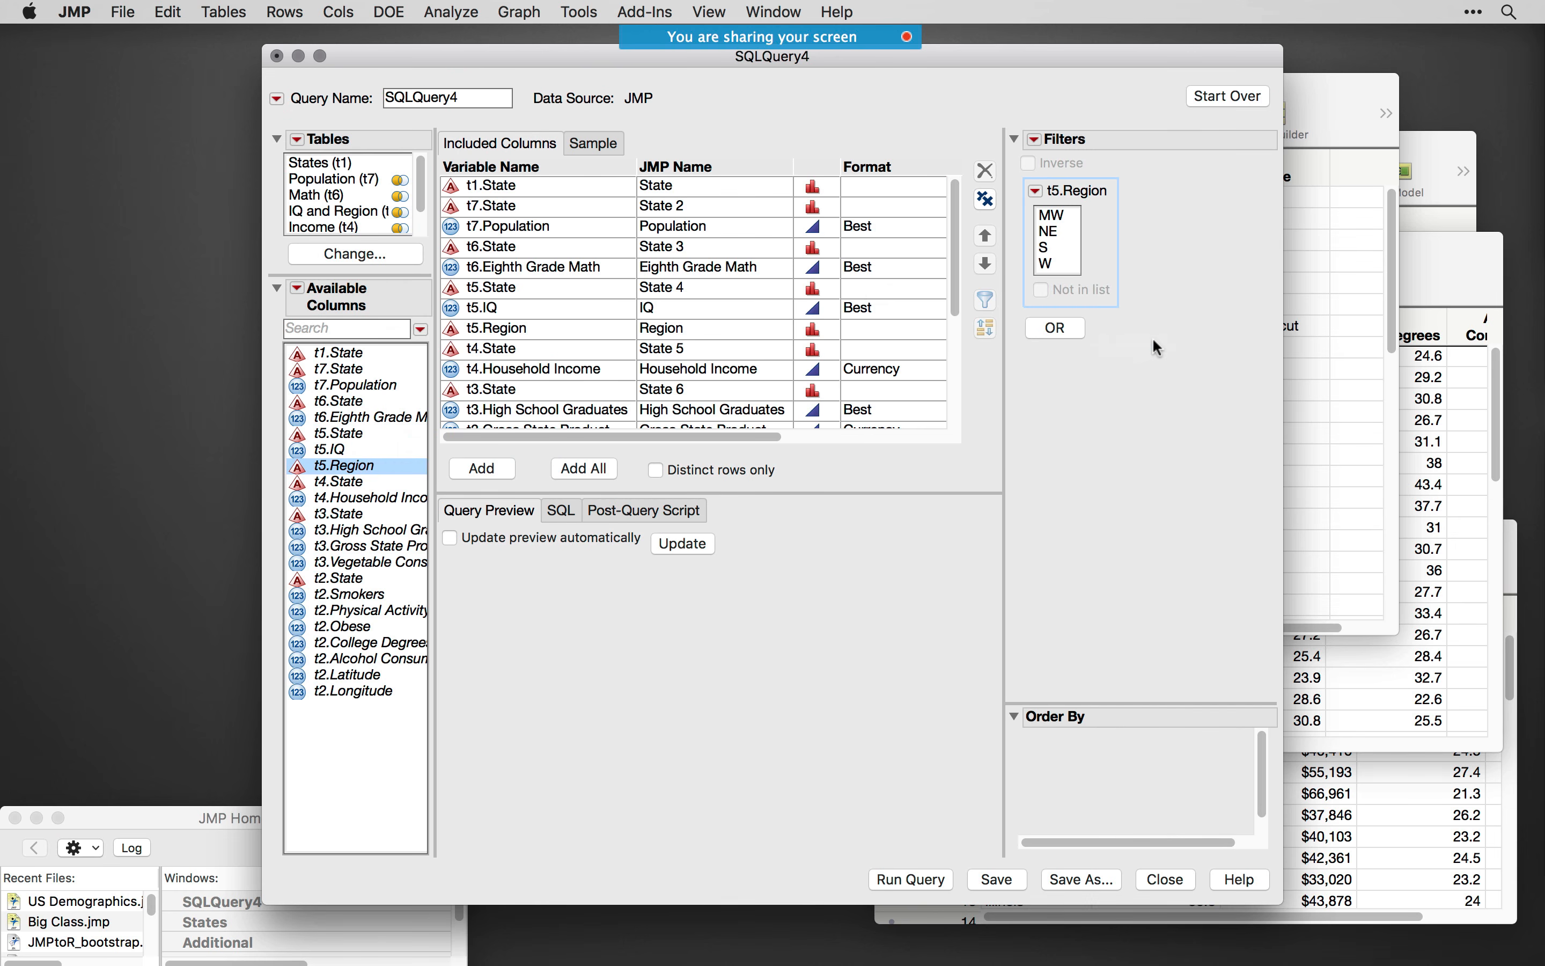
{"action": "left_click", "coordinate": [1060, 217]}
{"action": "left_click", "coordinate": [1055, 232]}
{"action": "left_click", "coordinate": [1055, 247]}
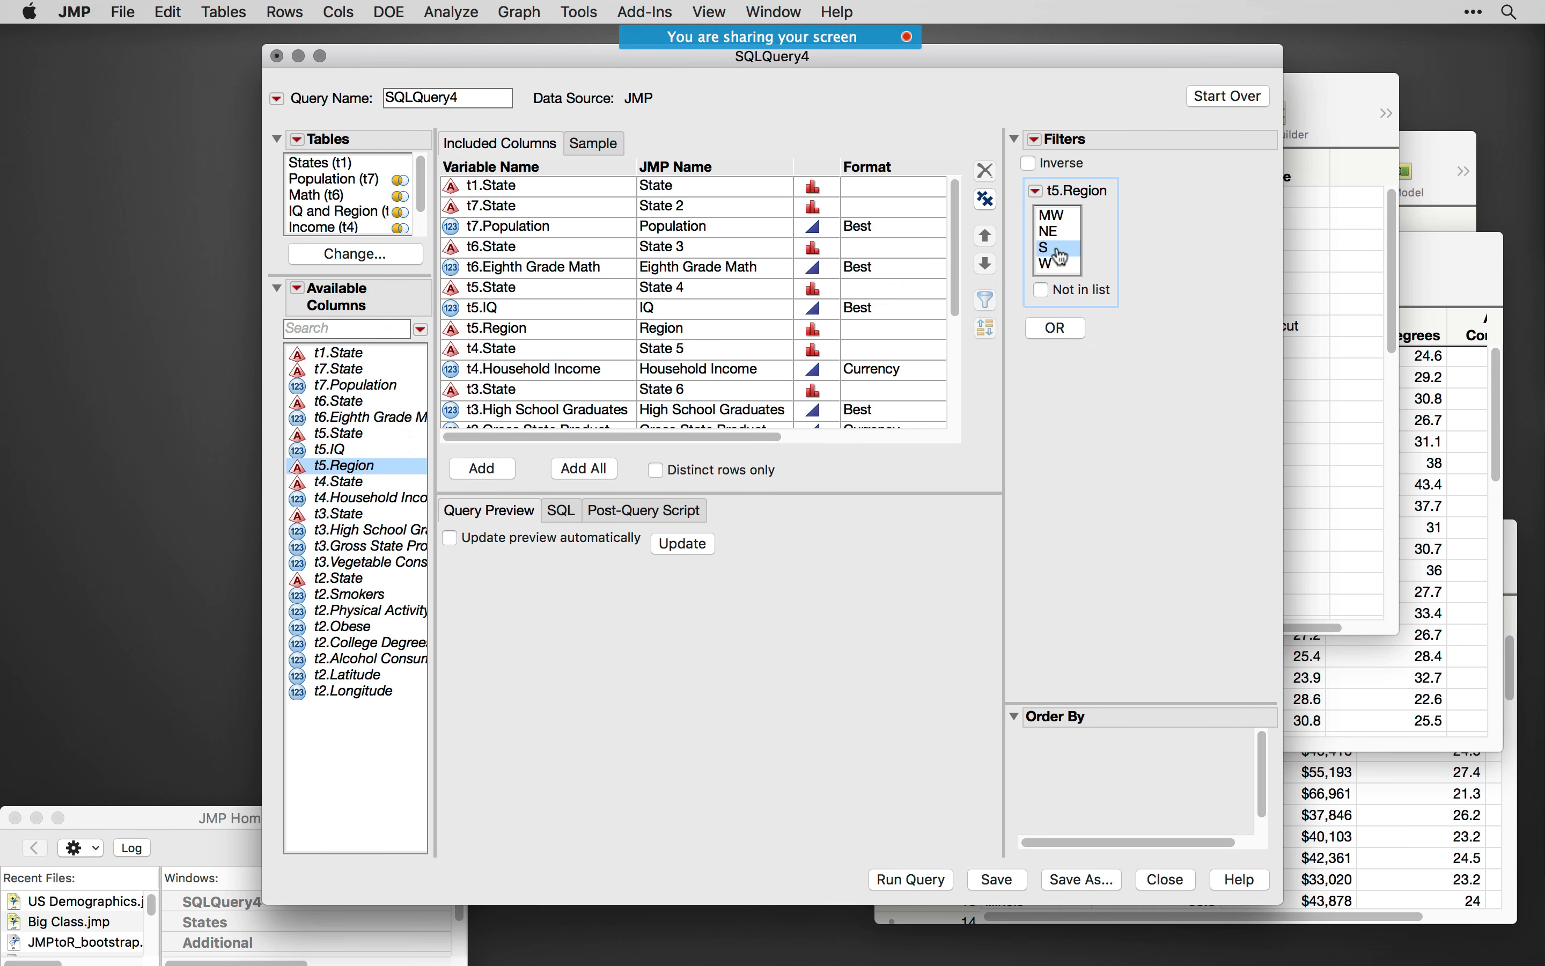
{"action": "left_click", "coordinate": [1055, 264]}
{"action": "left_click", "coordinate": [1053, 231]}
{"action": "left_click", "coordinate": [1051, 215]}
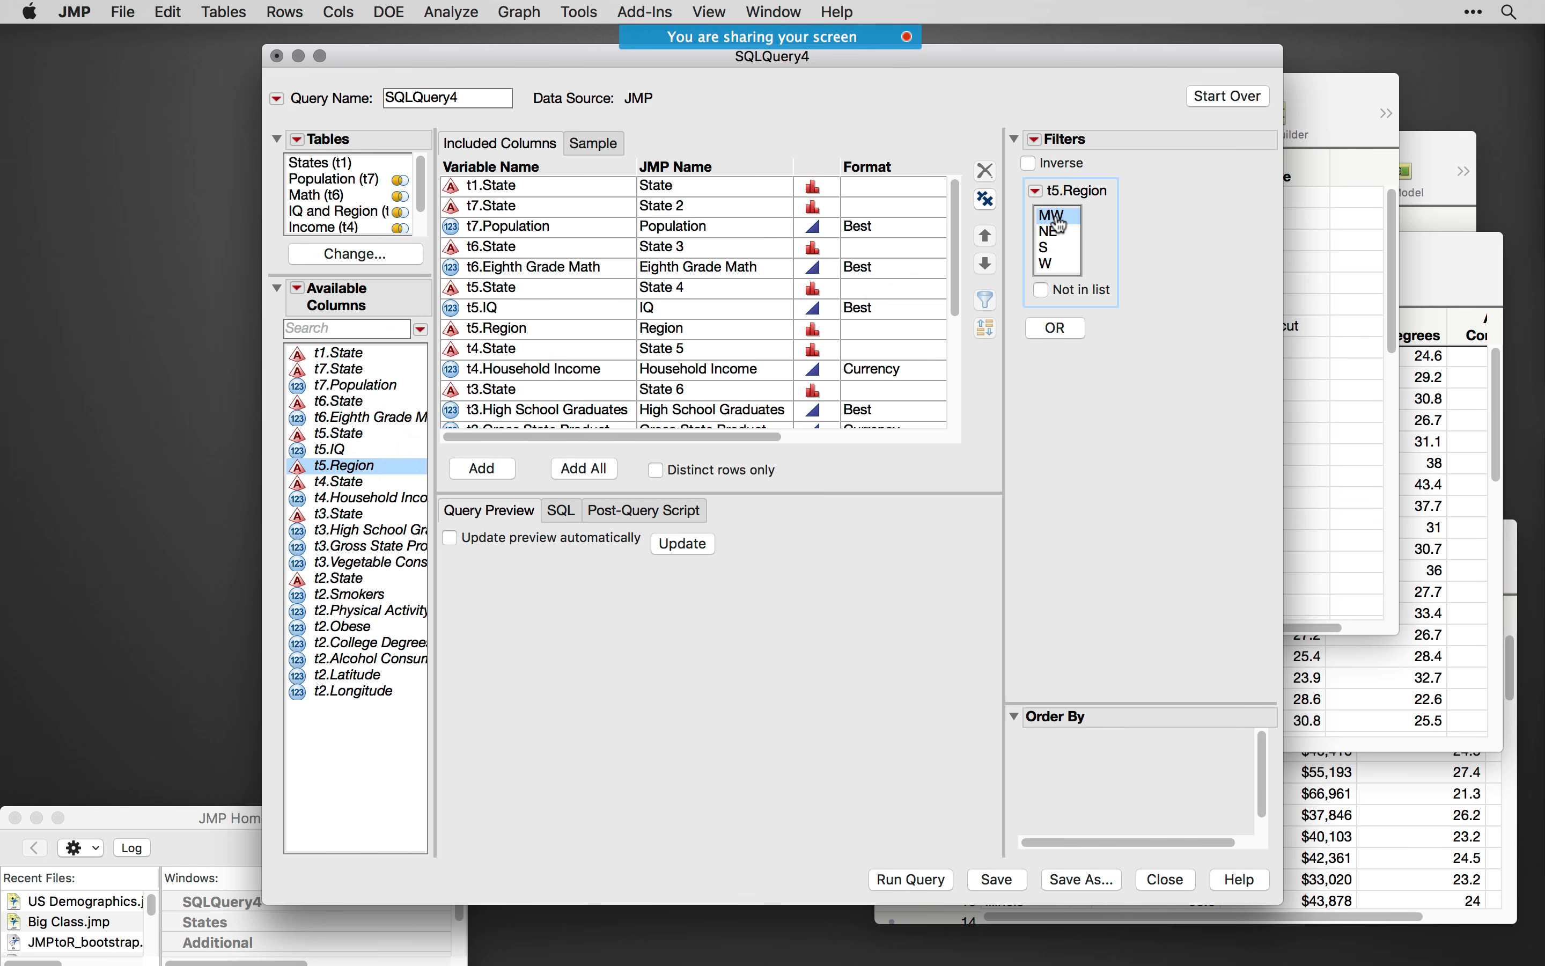
- Make the Region filter prompt on run, using the message "Region:"
{"action": "left_click", "coordinate": [1038, 192]}
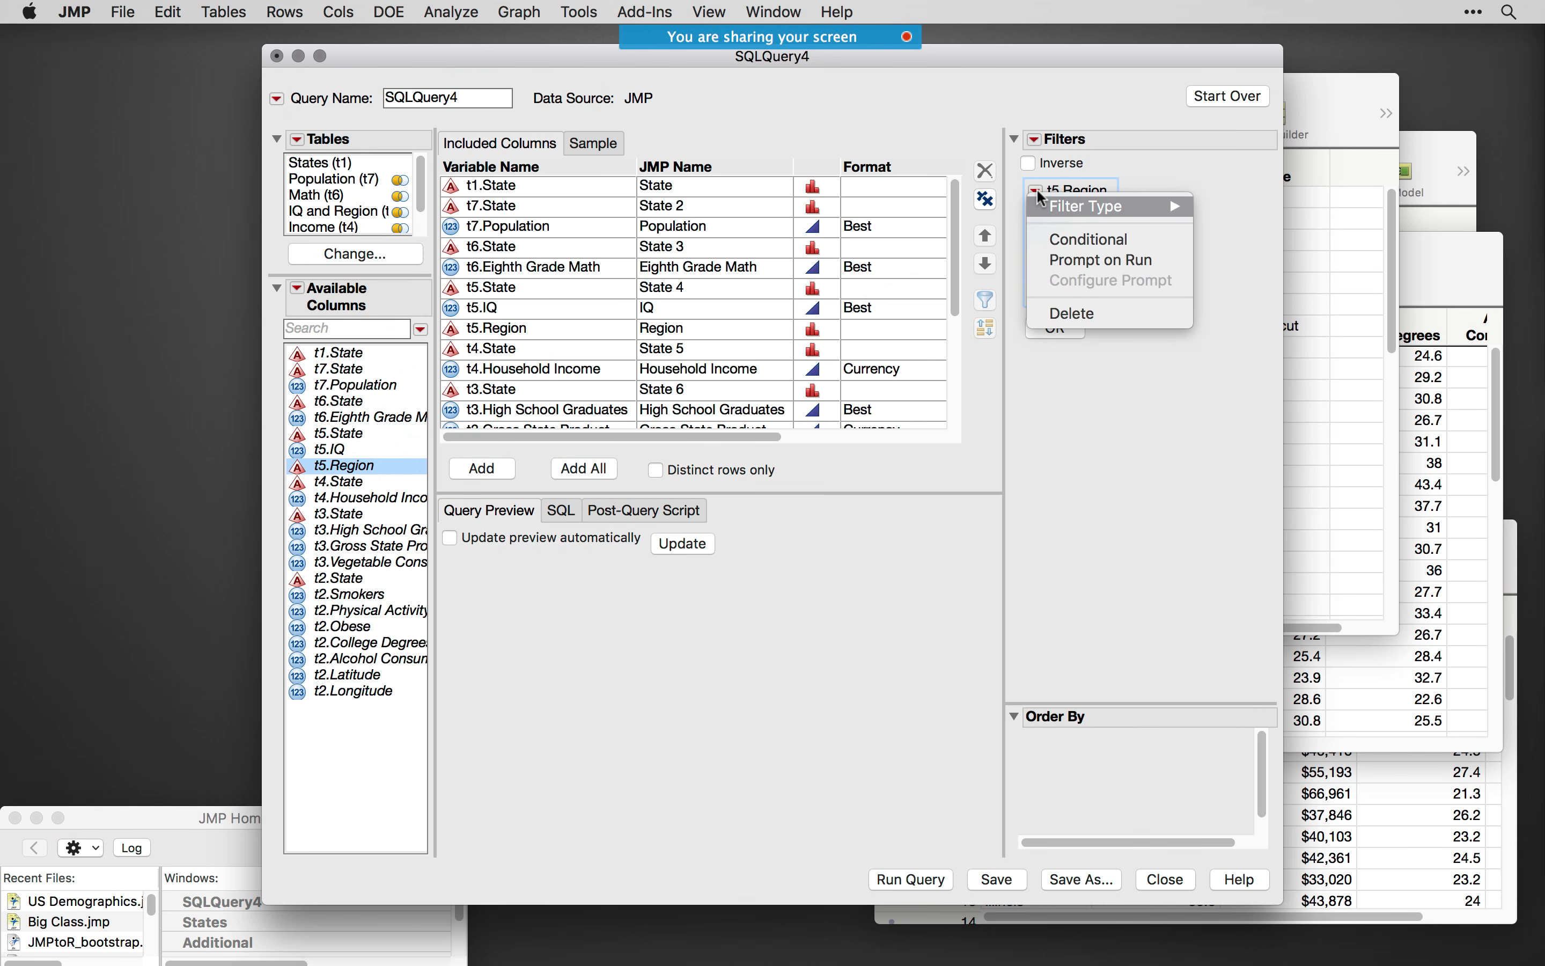
{"action": "left_click", "coordinate": [1087, 267]}
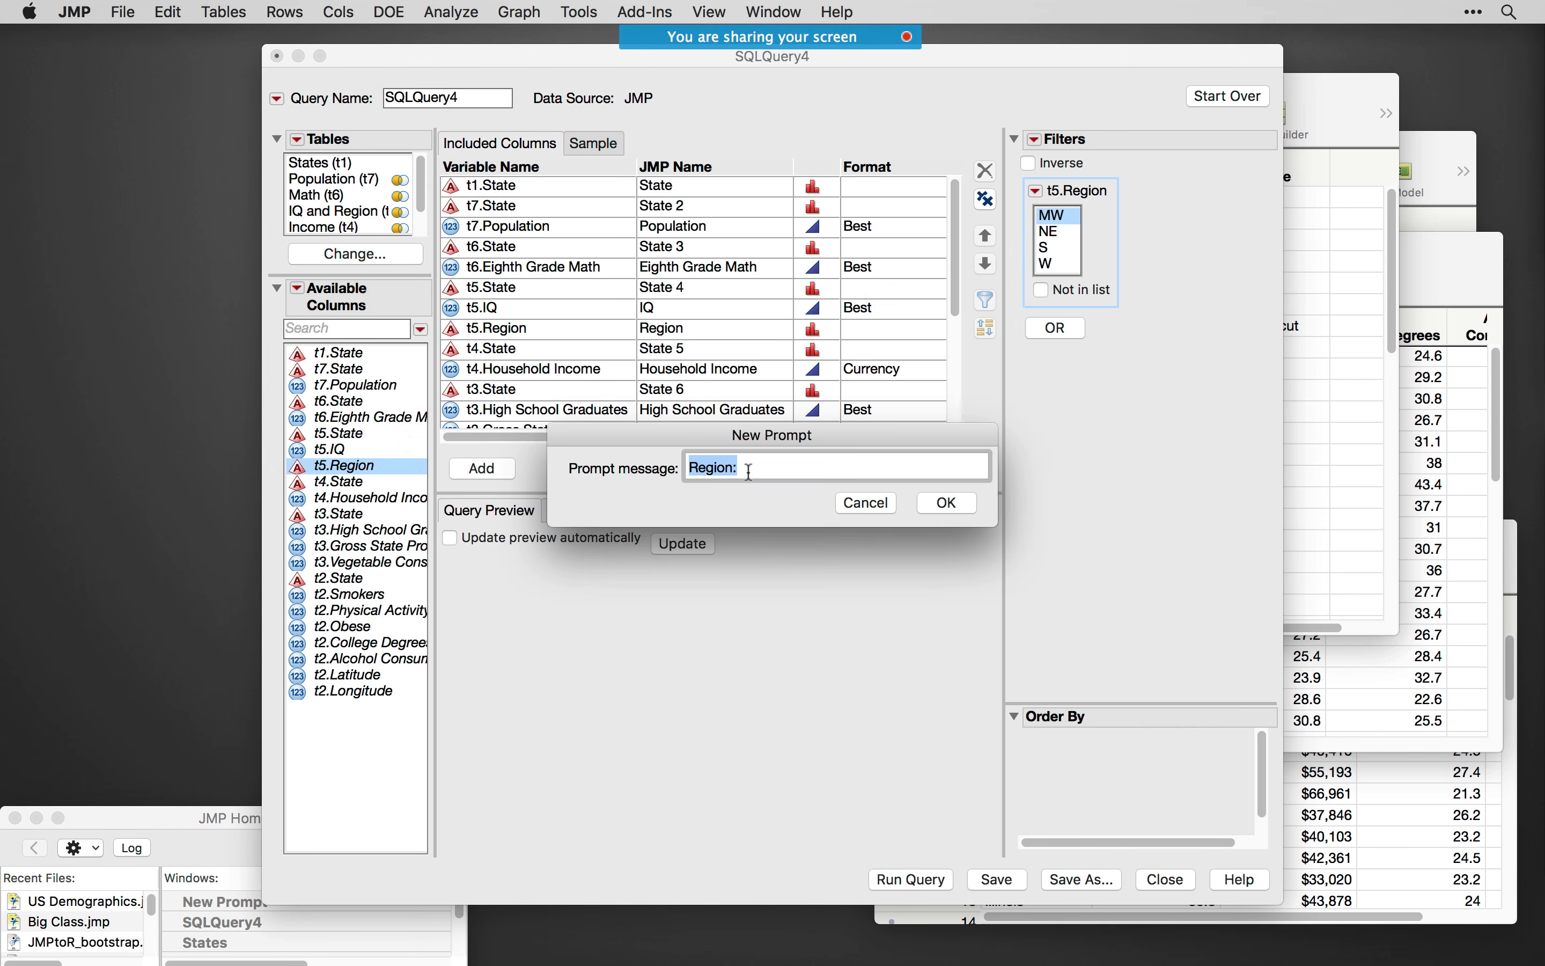
{"action": "left_click", "coordinate": [948, 504]}
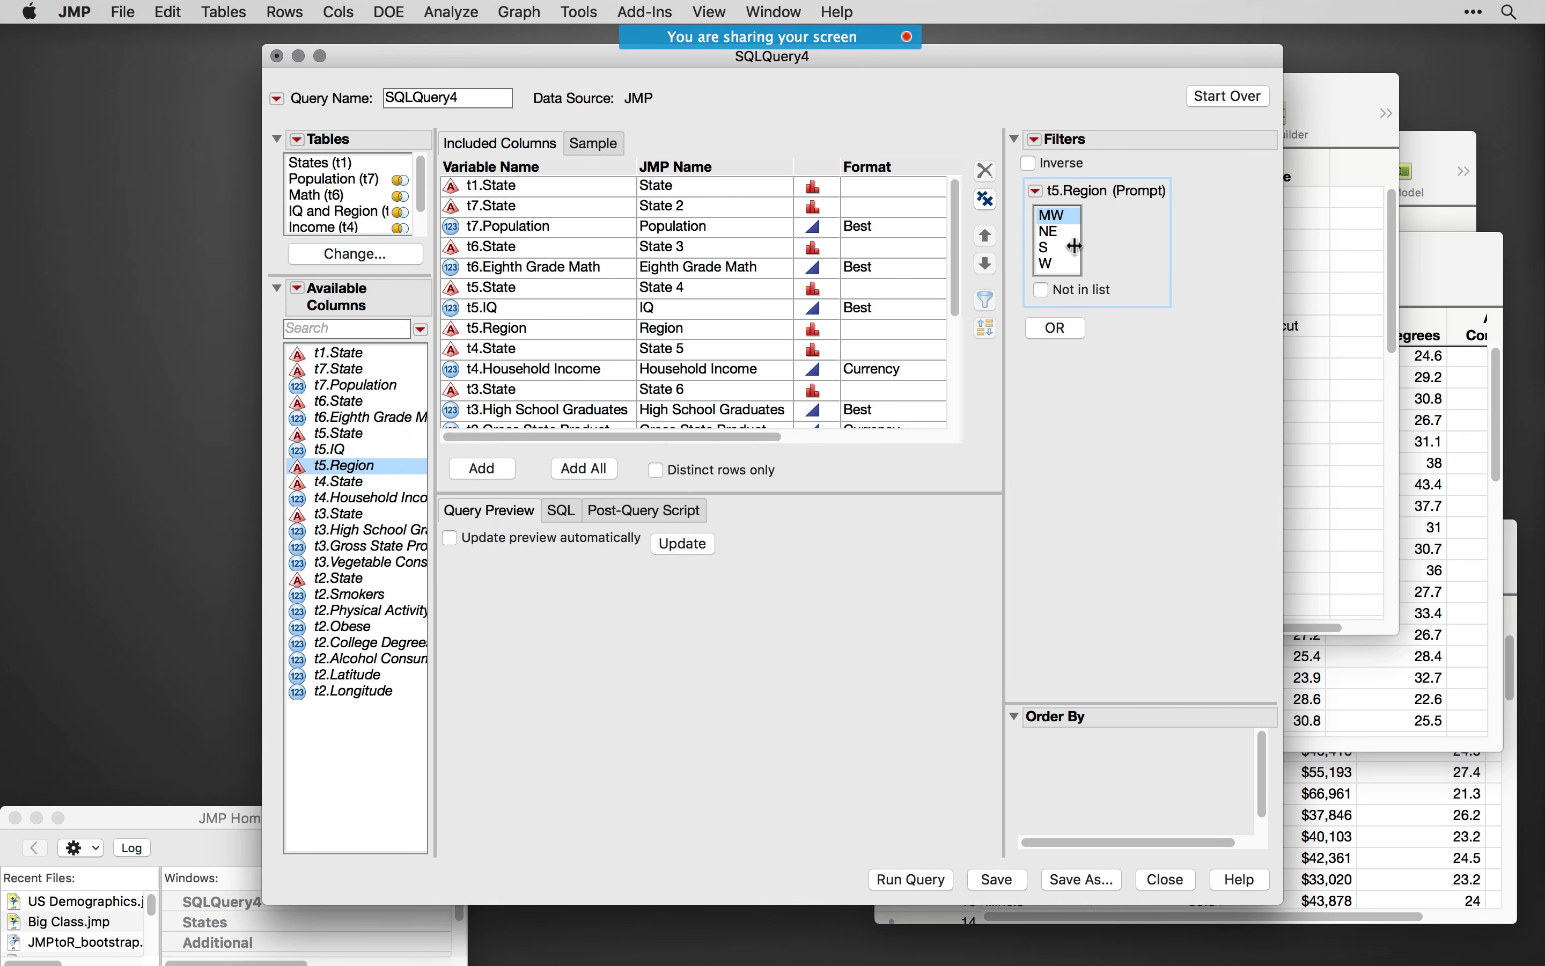
- Show the SQL code generated for the query and change the Region filter's selection to S
{"action": "left_click", "coordinate": [562, 512]}
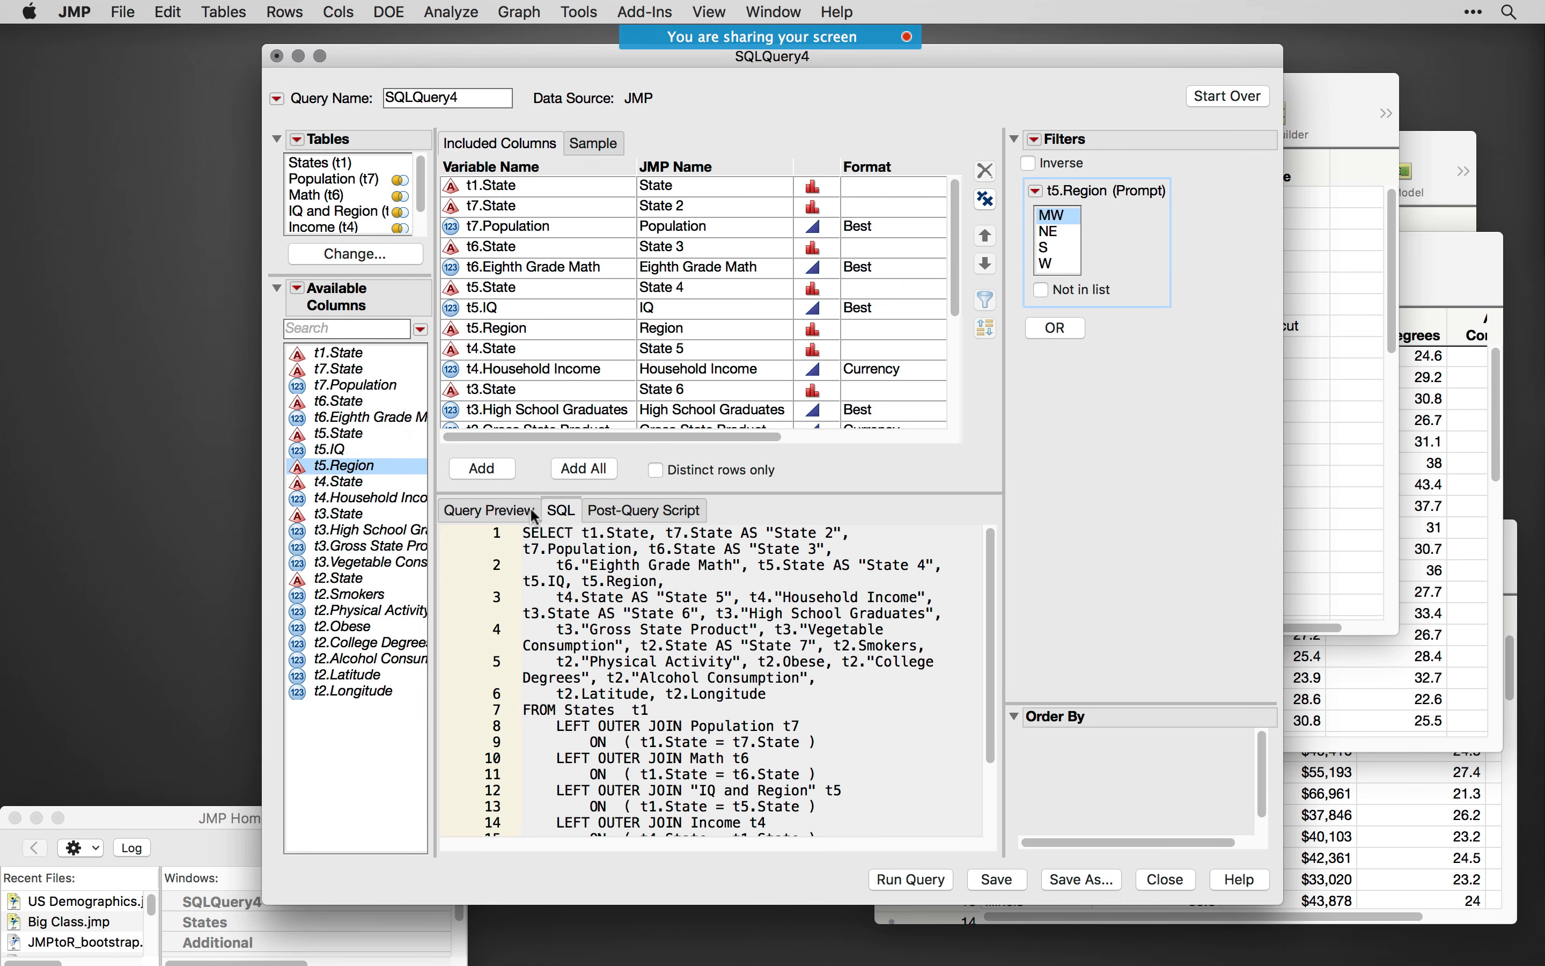
{"action": "scroll", "coordinate": [980, 601], "scroll_direction": "down", "scroll_amount": 5}
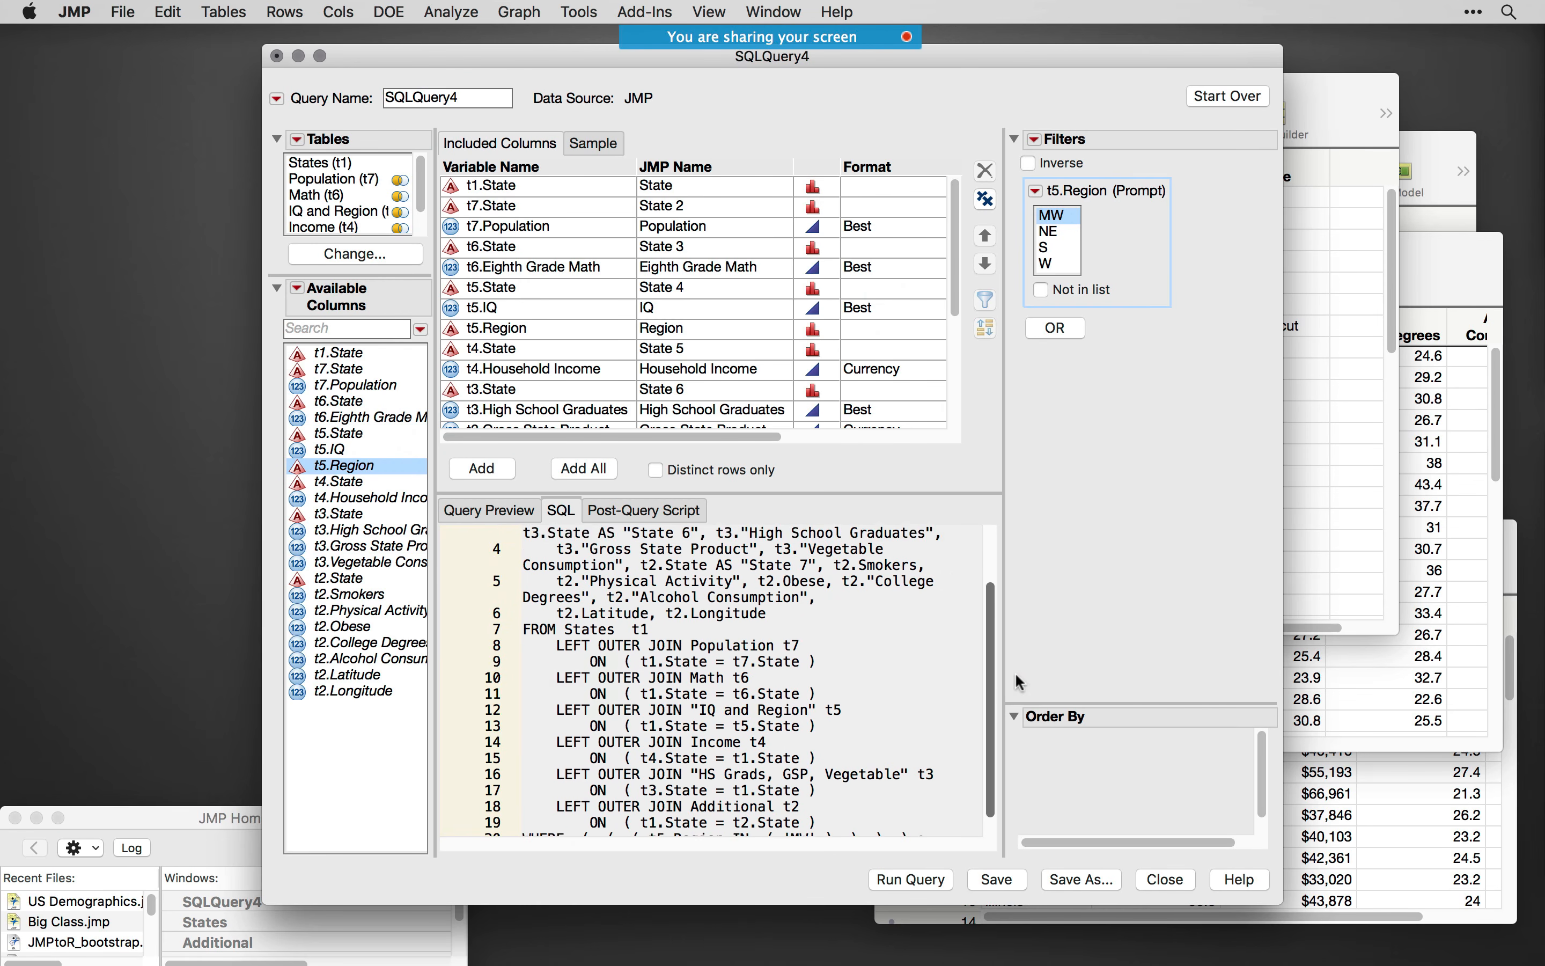
{"action": "left_click", "coordinate": [1047, 247]}
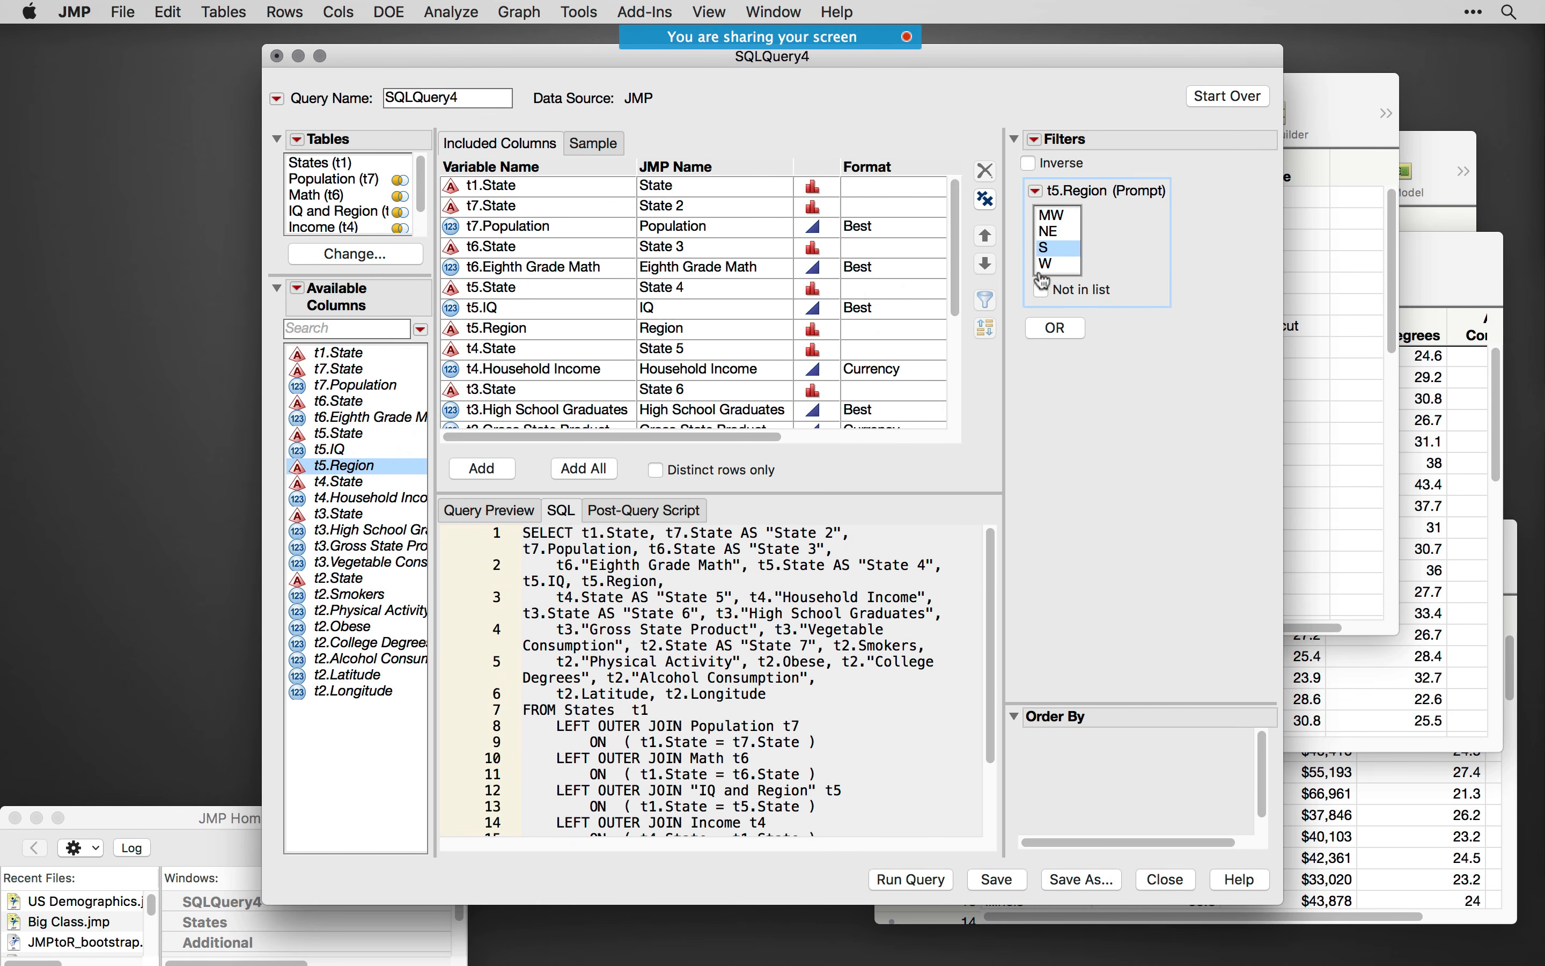
{"action": "left_click_drag", "start_coordinate": [995, 596], "coordinate": [1041, 447]}
- Run the query and choose all four regions, MW, NE, S and W, in the query prompt
{"action": "left_click", "coordinate": [914, 883]}
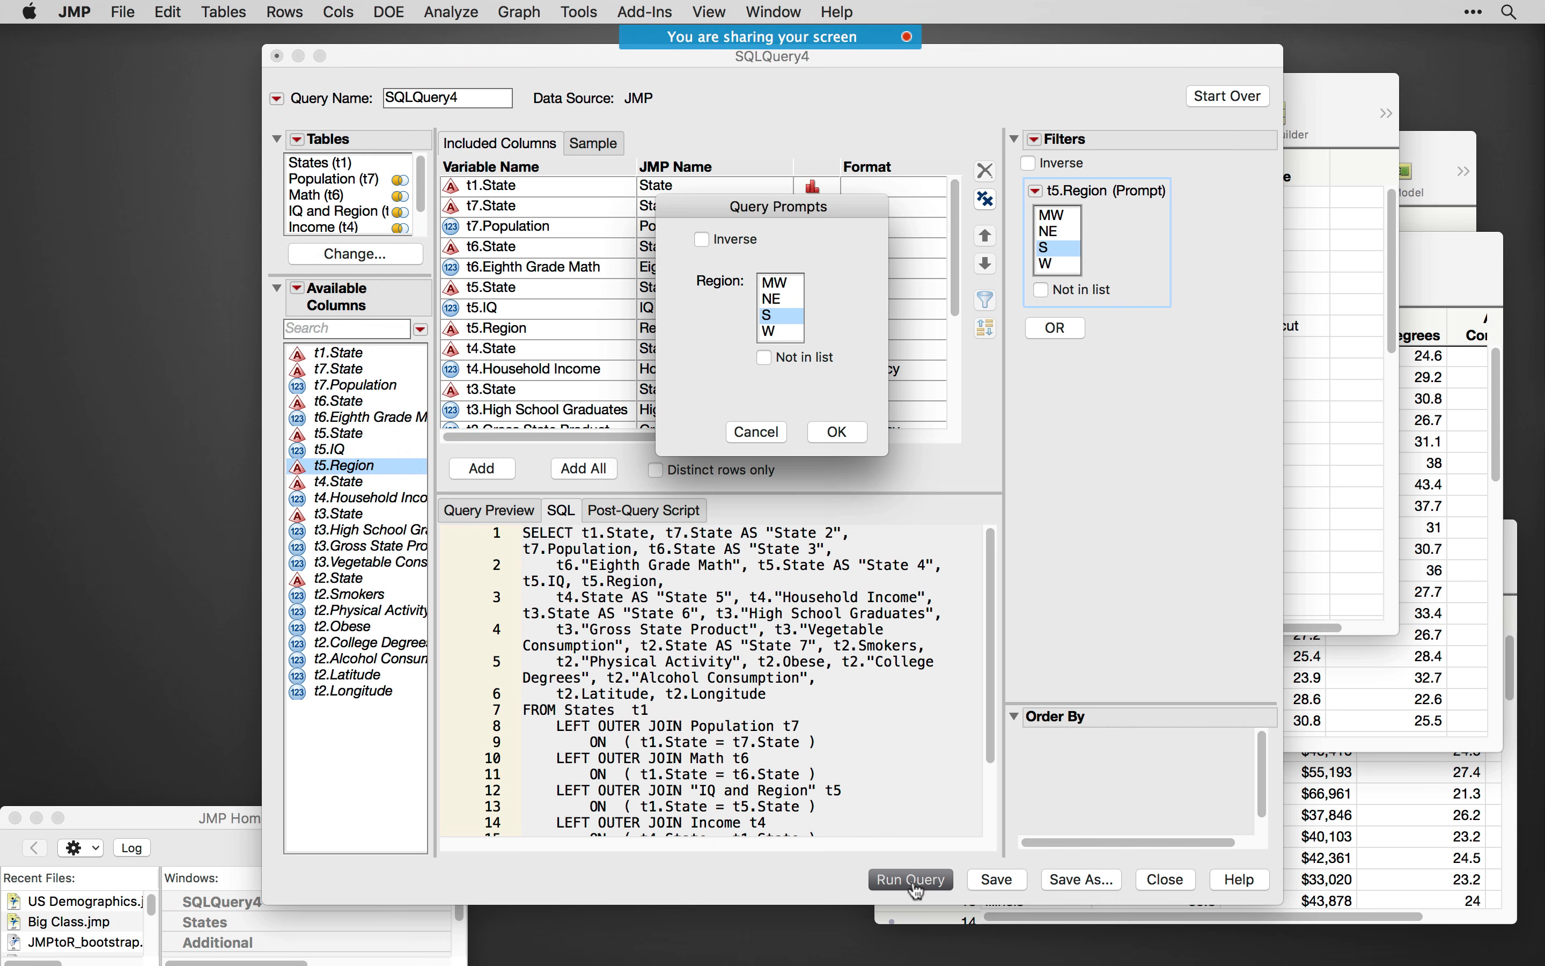
{"action": "left_click_drag", "start_coordinate": [771, 209], "coordinate": [771, 229]}
{"action": "left_click", "coordinate": [778, 302]}
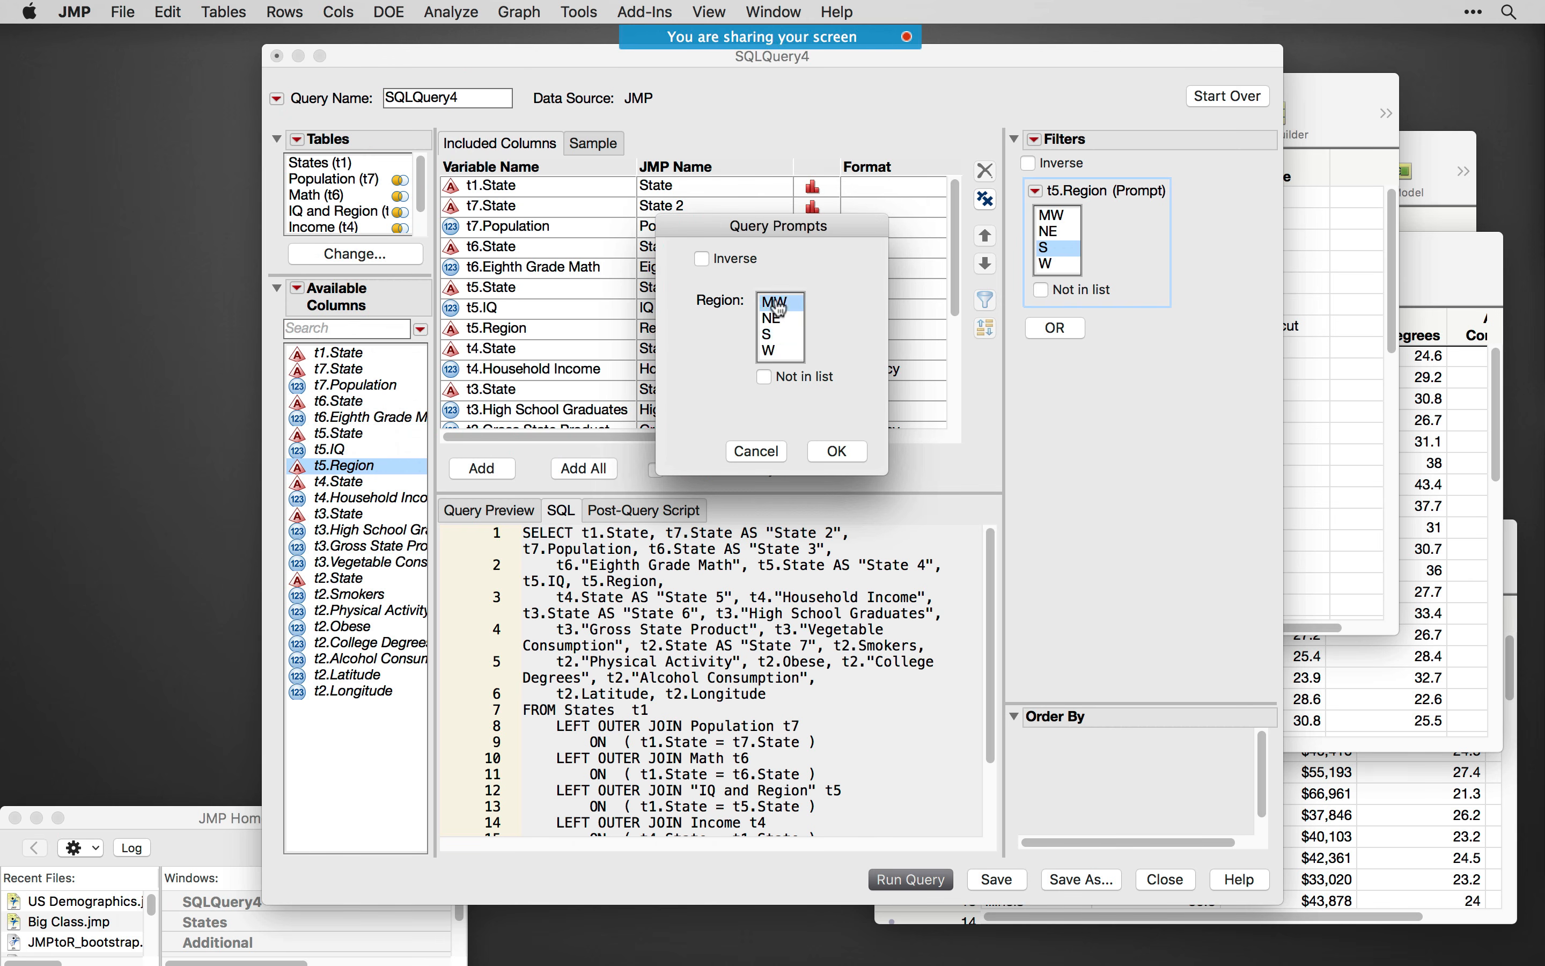
{"action": "left_click_drag", "start_coordinate": [779, 308], "coordinate": [775, 367]}
{"action": "left_click", "coordinate": [836, 451]}
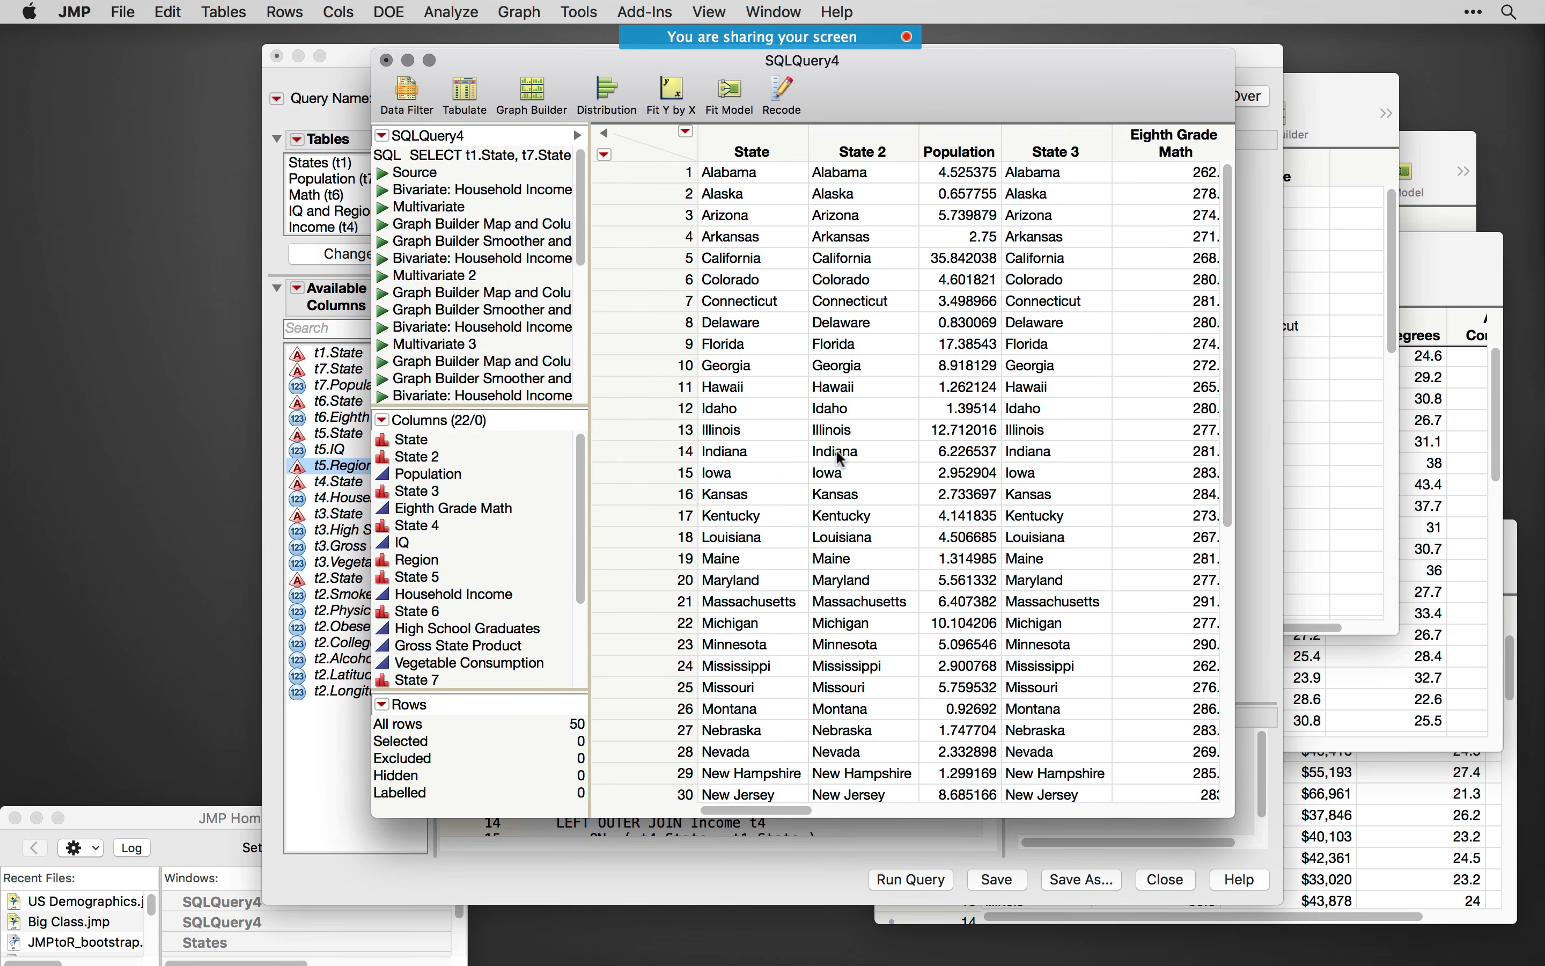
- Look through the joined table's columns, and close the table and its query without saving
{"action": "left_click_drag", "start_coordinate": [910, 96], "coordinate": [782, 114]}
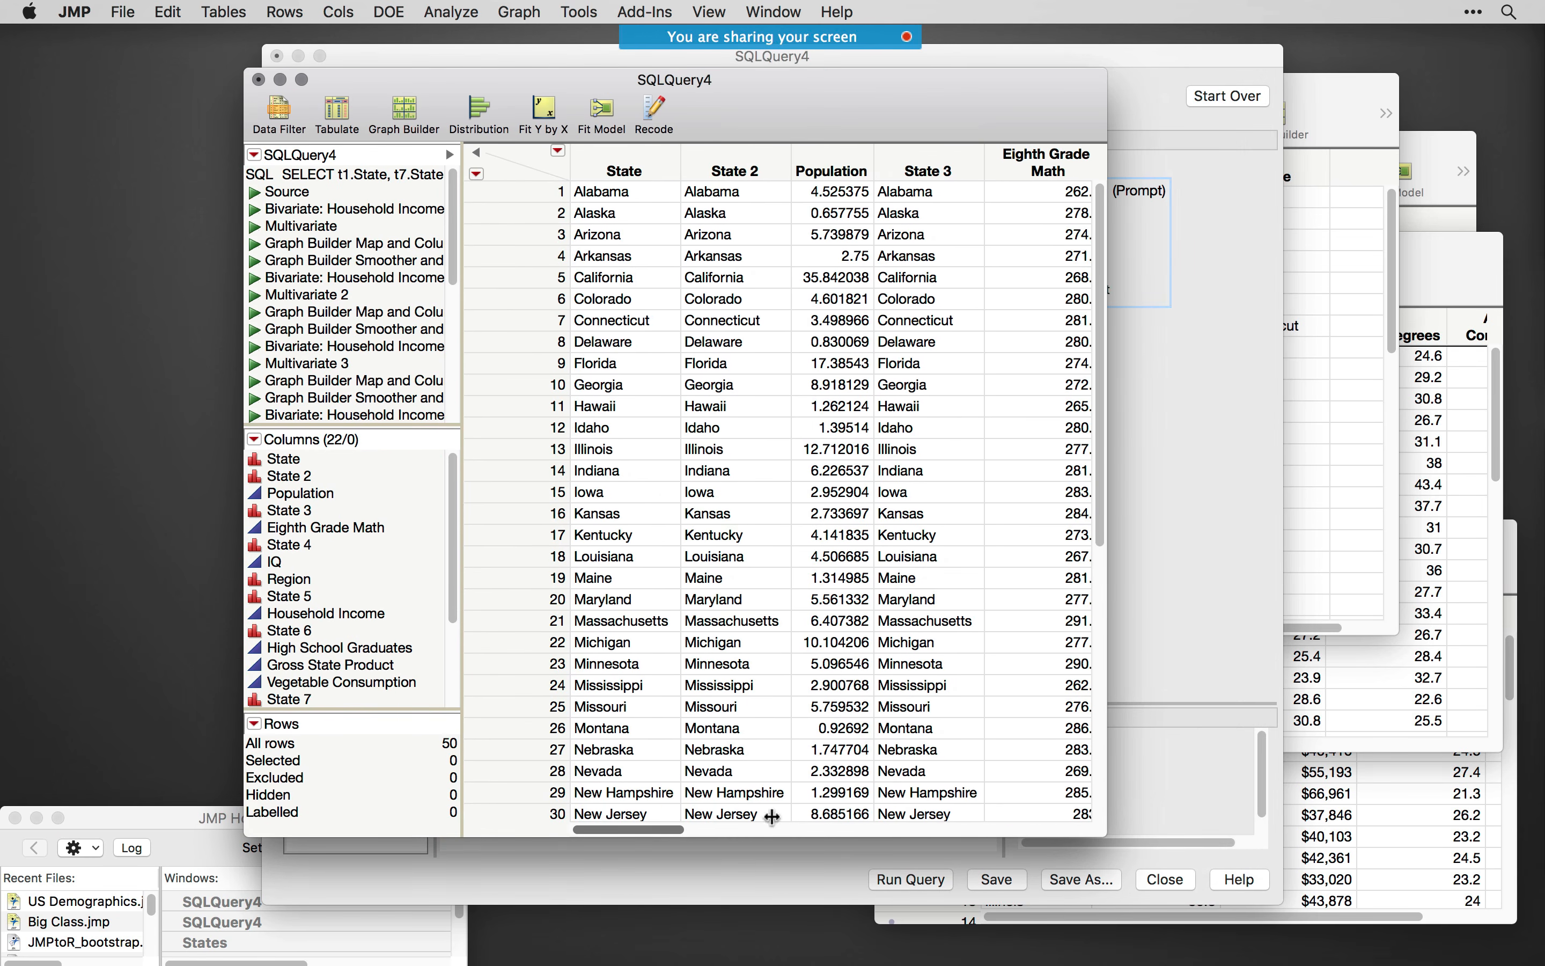
{"action": "left_click_drag", "start_coordinate": [637, 834], "coordinate": [1001, 918]}
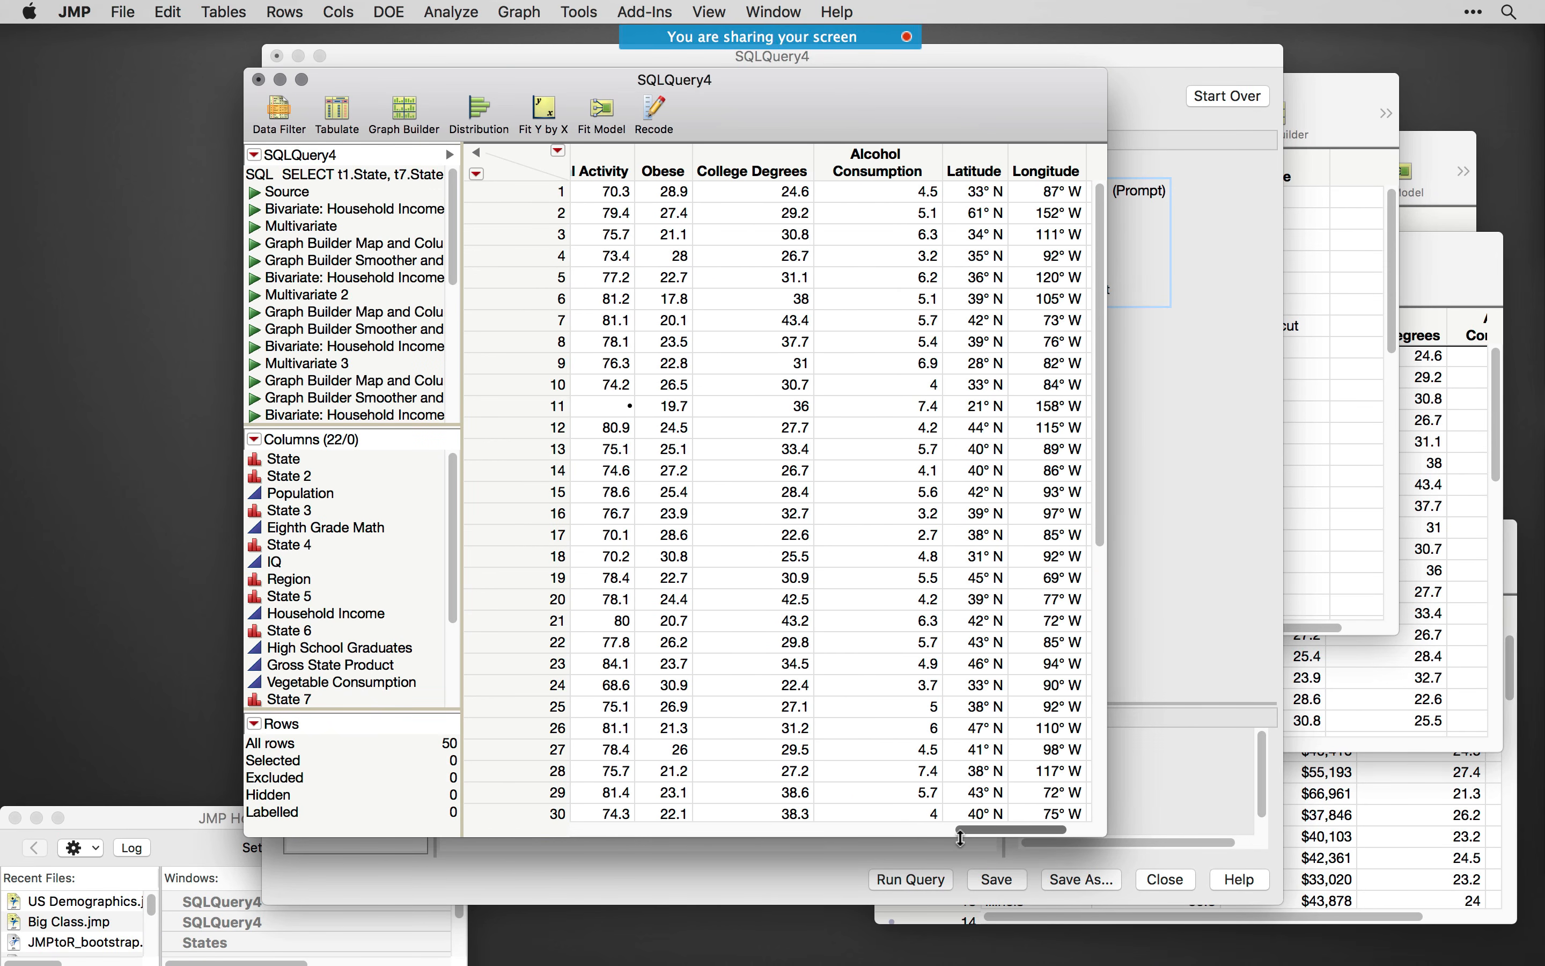
{"action": "left_click", "coordinate": [259, 79]}
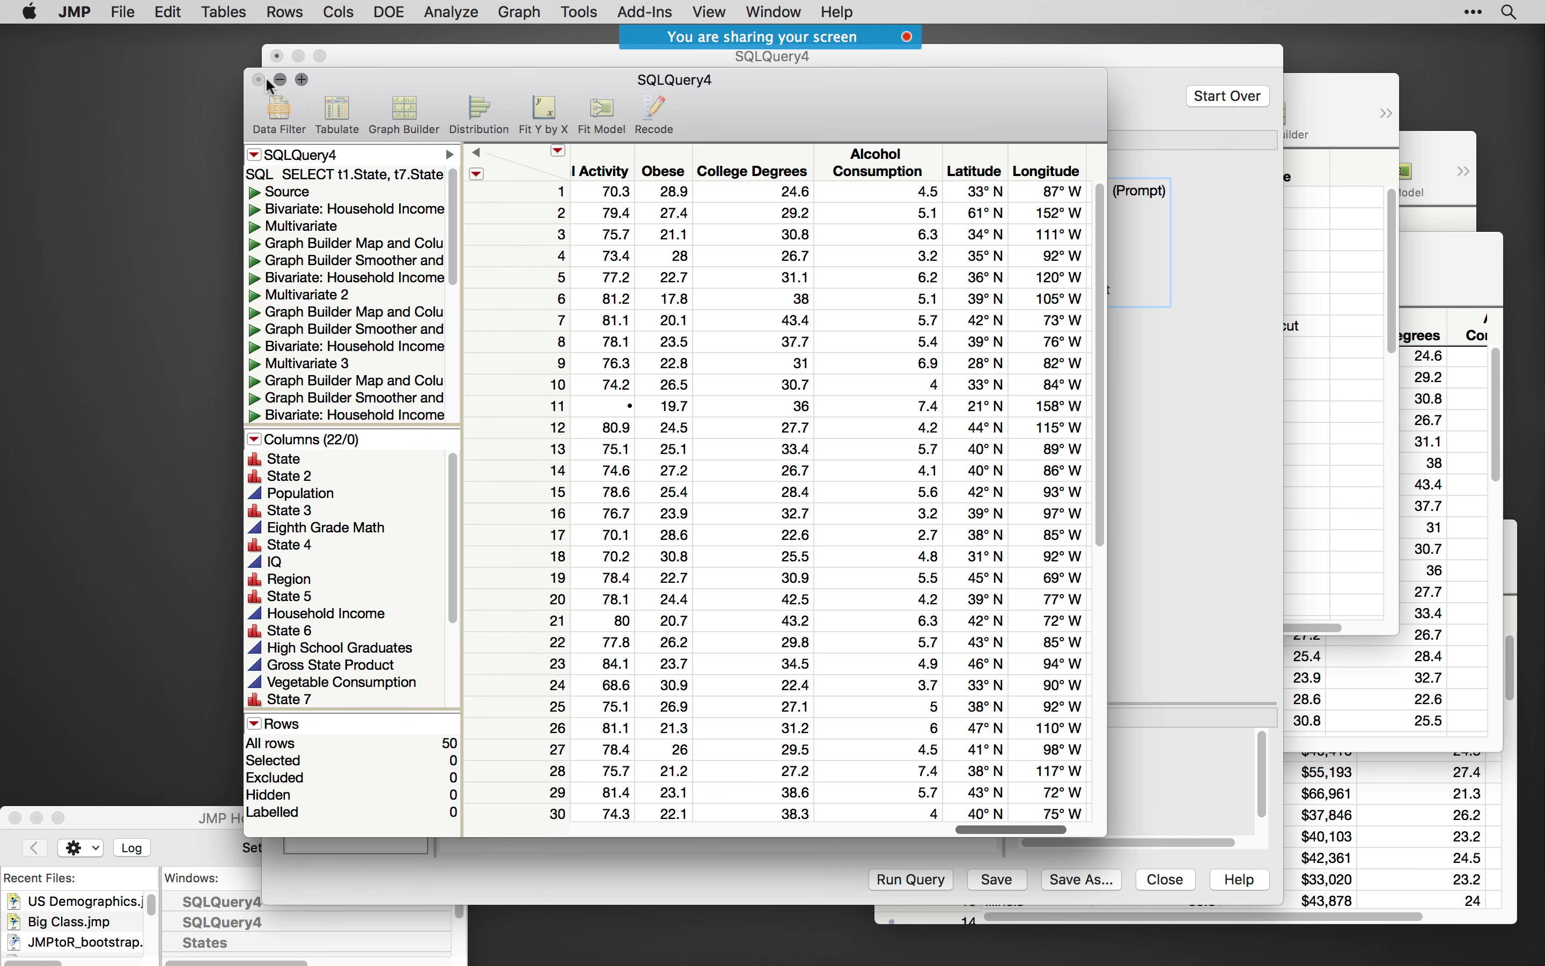
{"action": "left_click", "coordinate": [607, 249]}
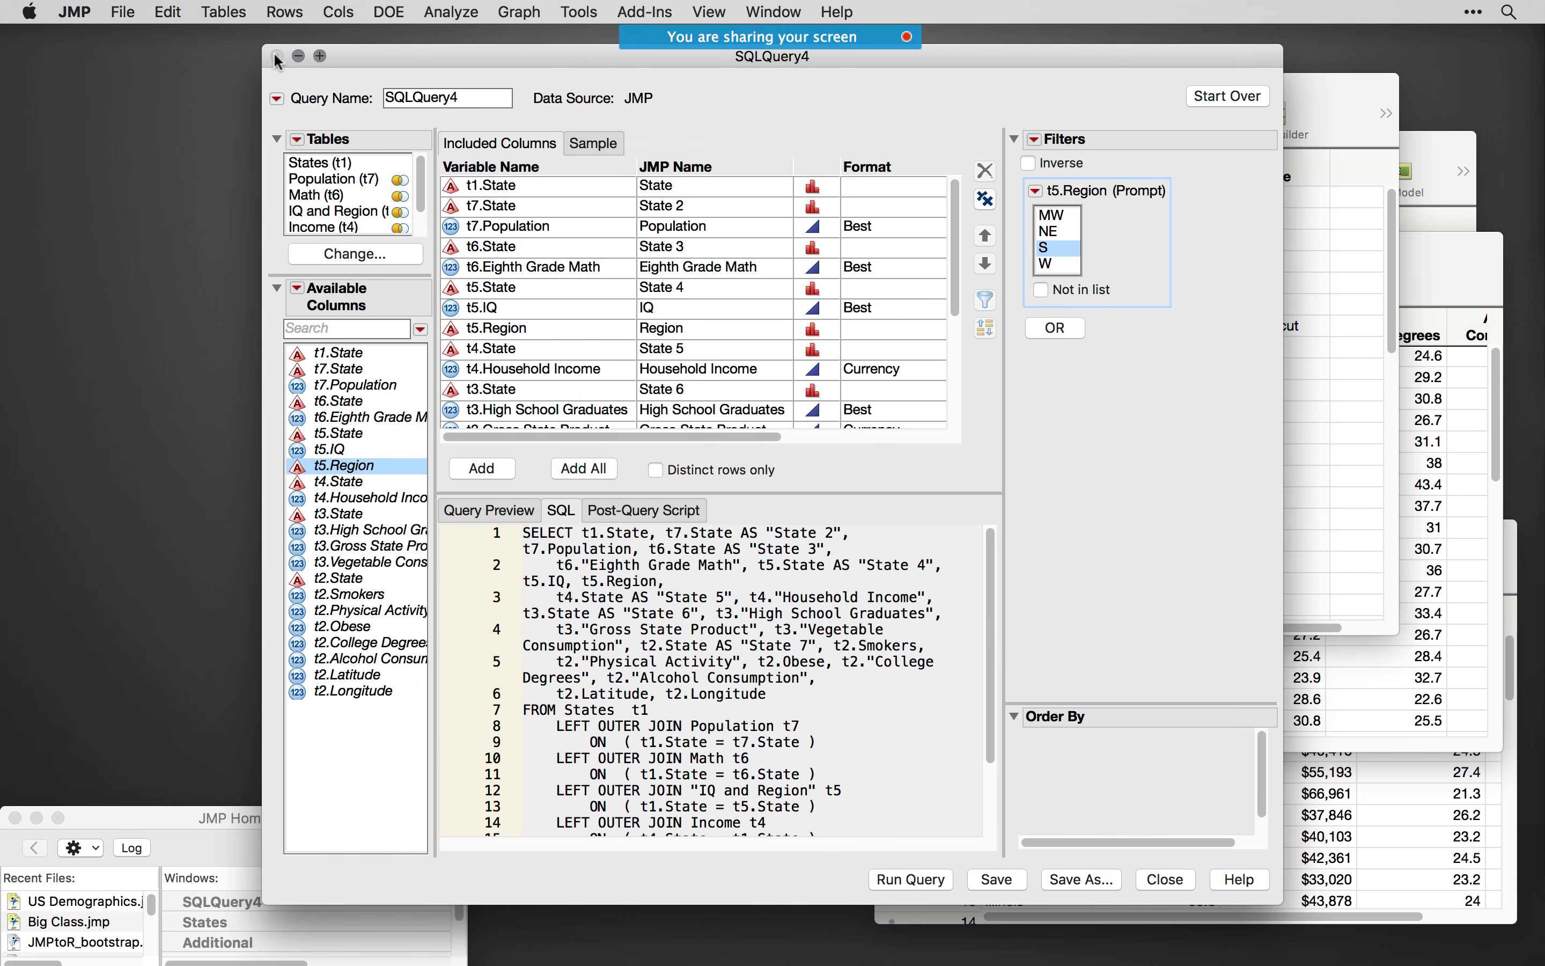
{"action": "left_click", "coordinate": [278, 57]}
{"action": "left_click", "coordinate": [714, 174]}
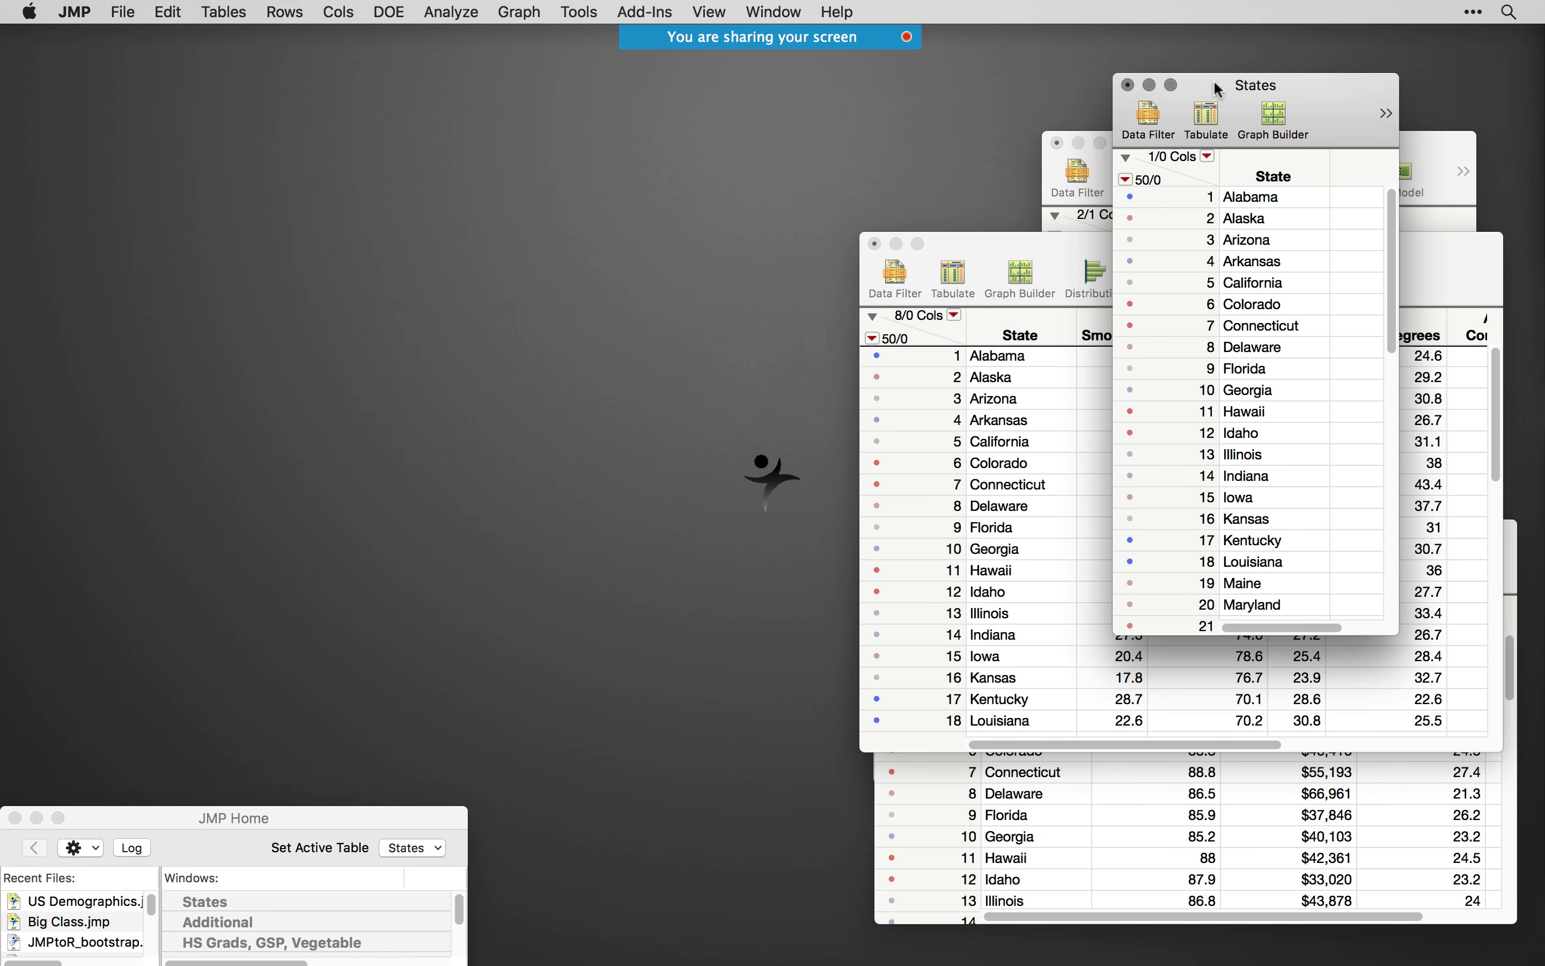
- Close all the open state data tables, from States through IQ and Region, without saving changes
{"action": "left_click_drag", "start_coordinate": [1220, 90], "coordinate": [1093, 145]}
{"action": "key", "text": "super+w"}
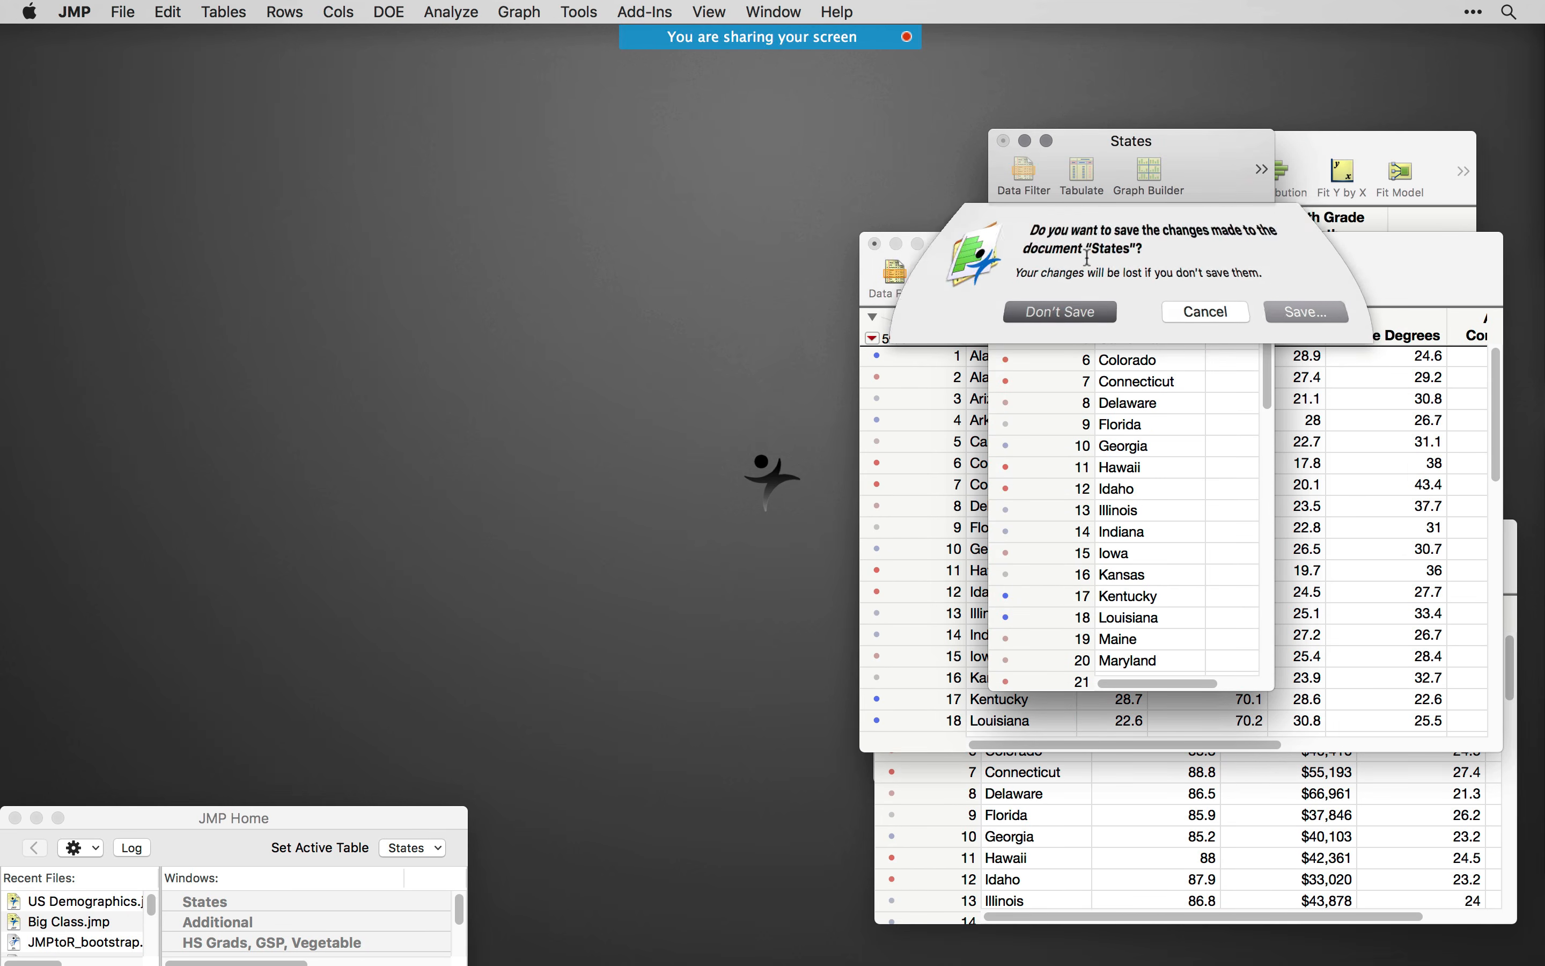
{"action": "key", "text": "super+w"}
{"action": "key", "text": "super+d"}
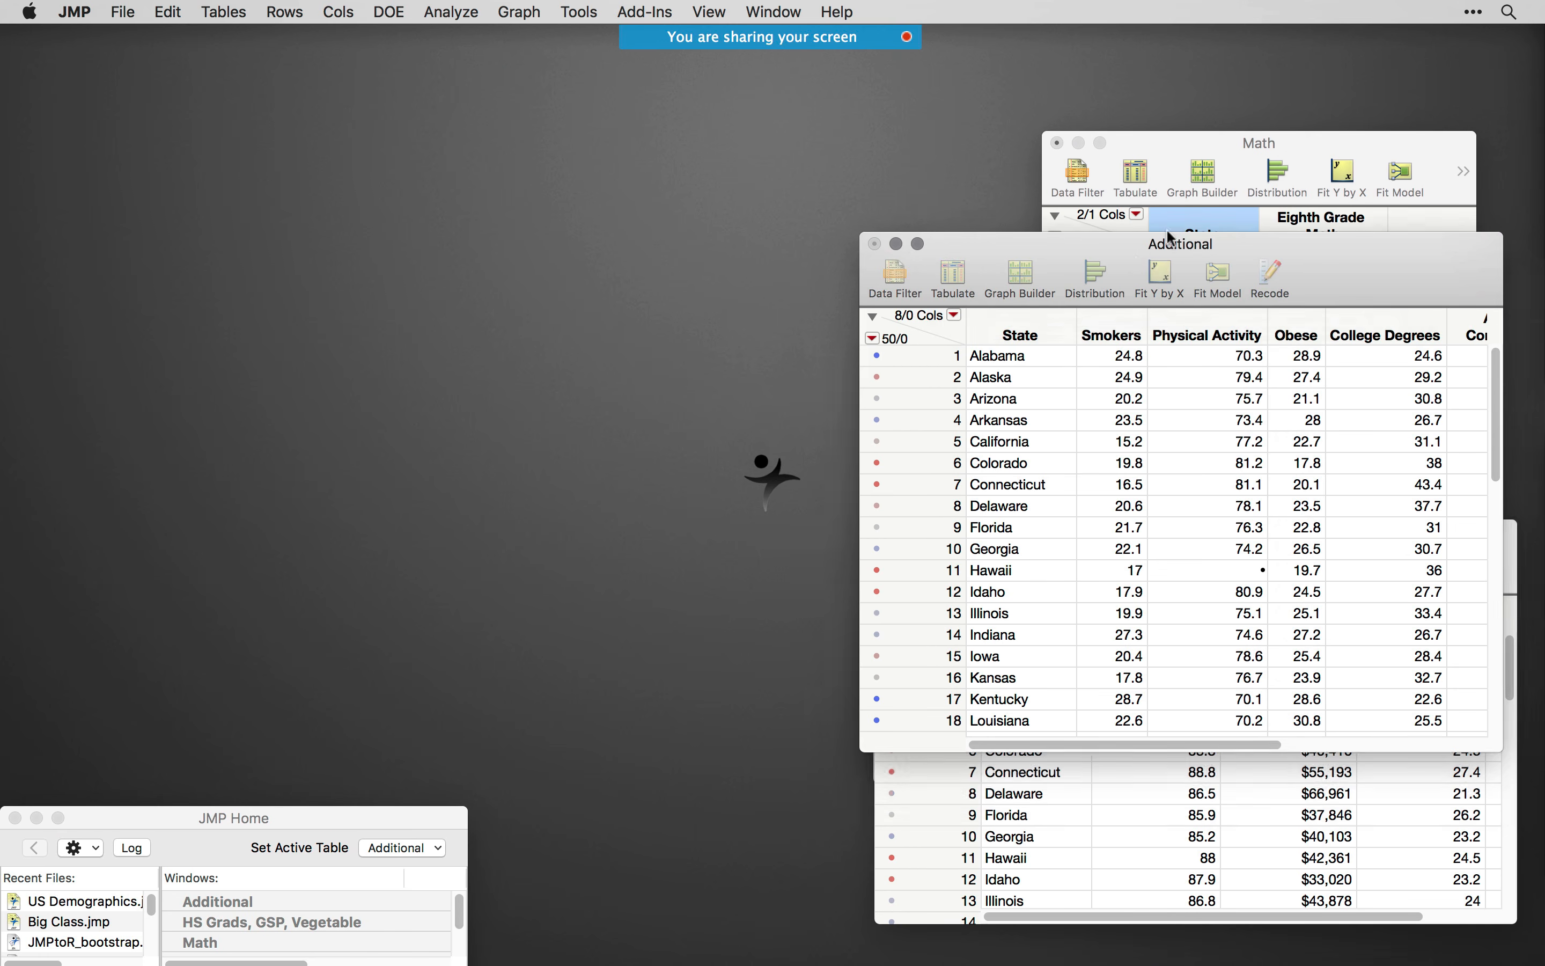
{"action": "key", "text": "super+w"}
{"action": "key", "text": "super+d"}
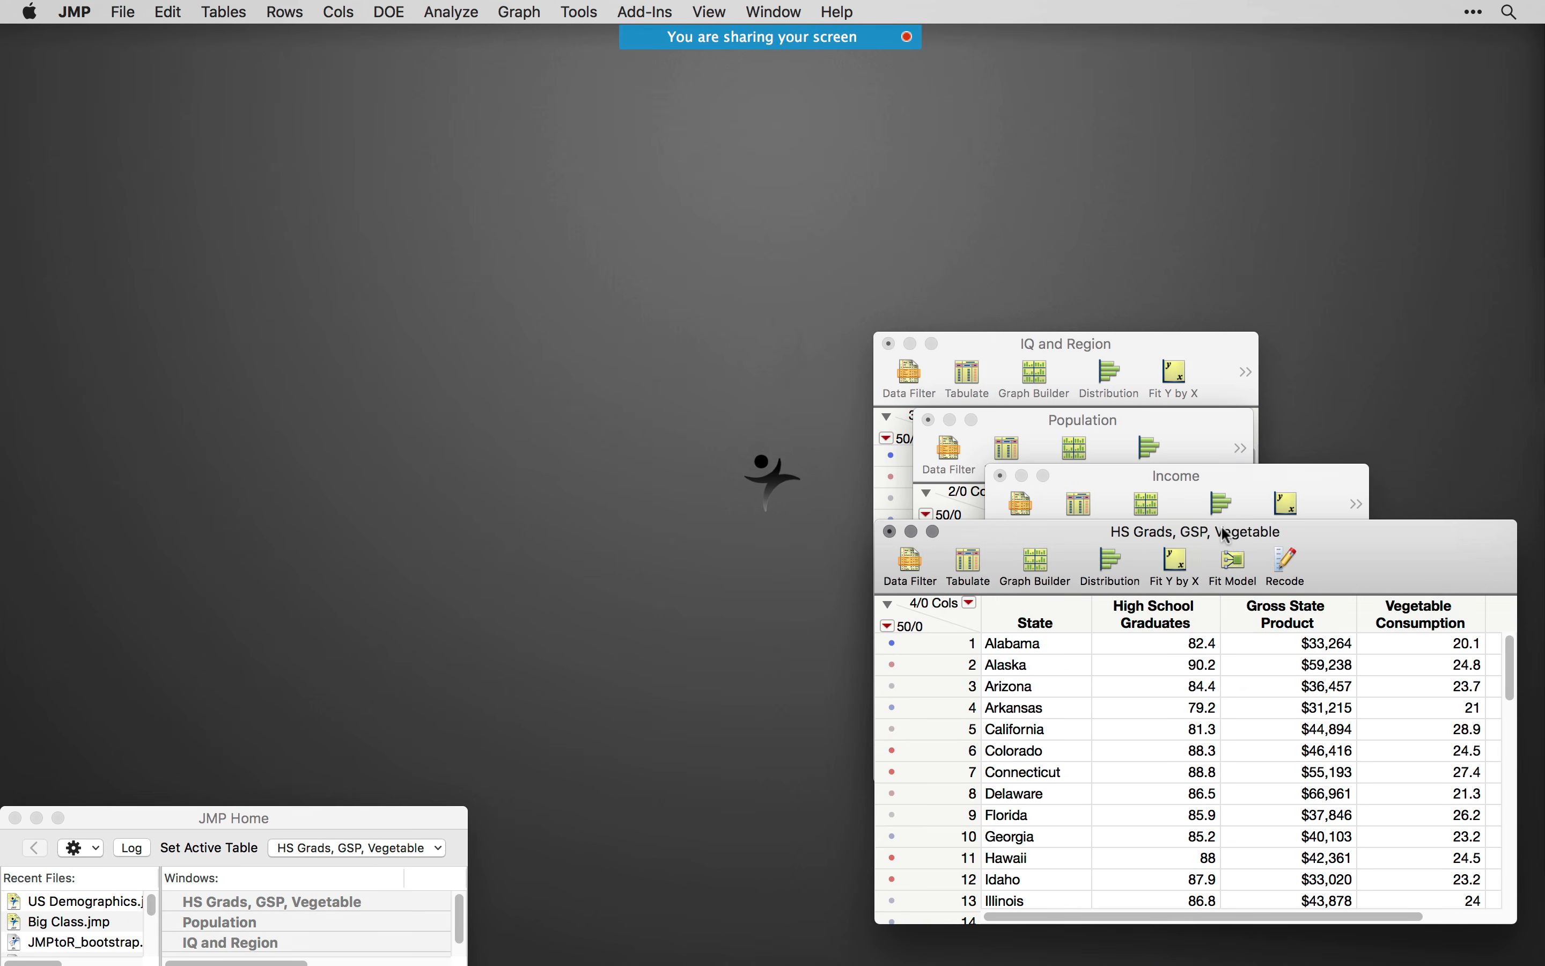
{"action": "key", "text": "super+w"}
{"action": "key", "text": "super+d"}
{"action": "key", "text": "super+w"}
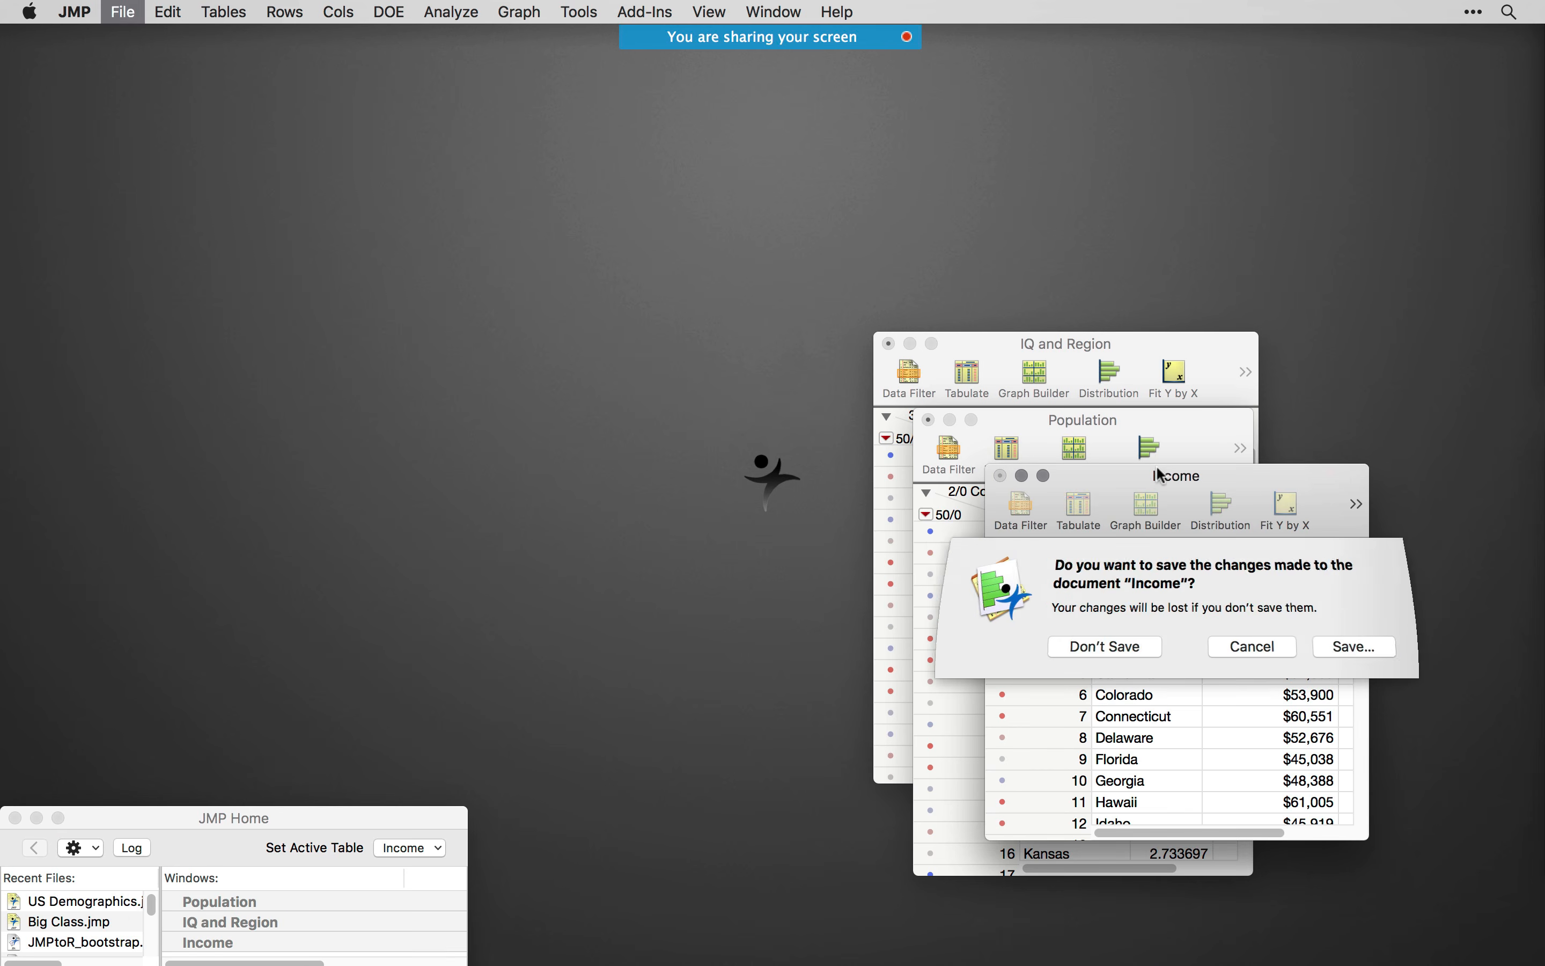
{"action": "key", "text": "super+d"}
{"action": "key", "text": "super+w"}
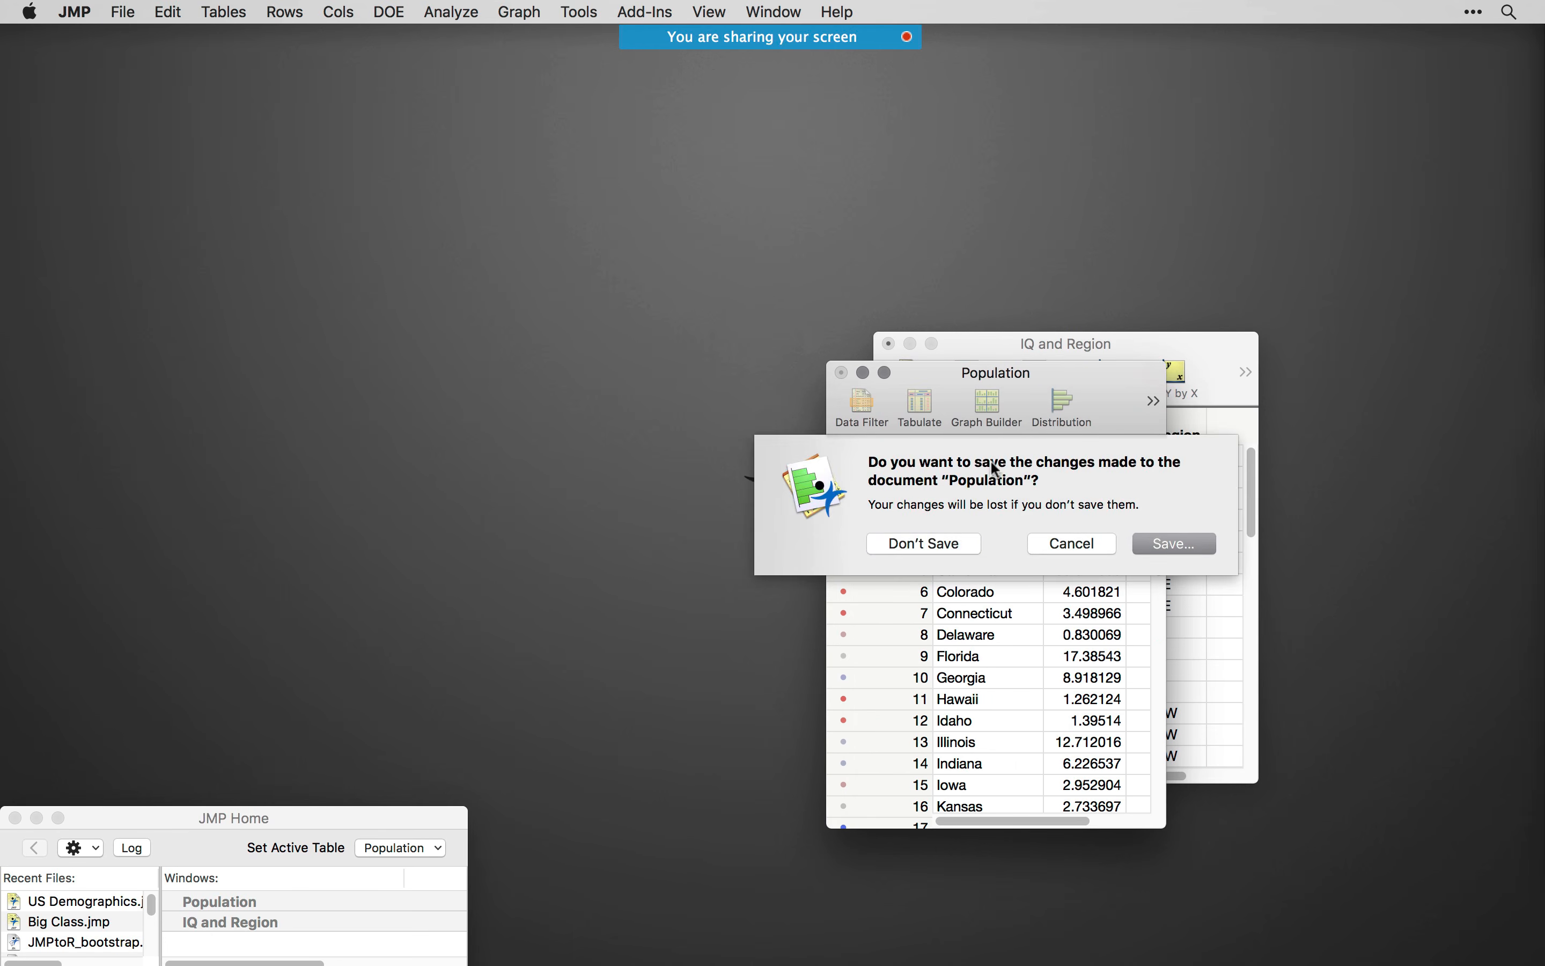
{"action": "key", "text": "super+d"}
{"action": "key", "text": "super+w"}
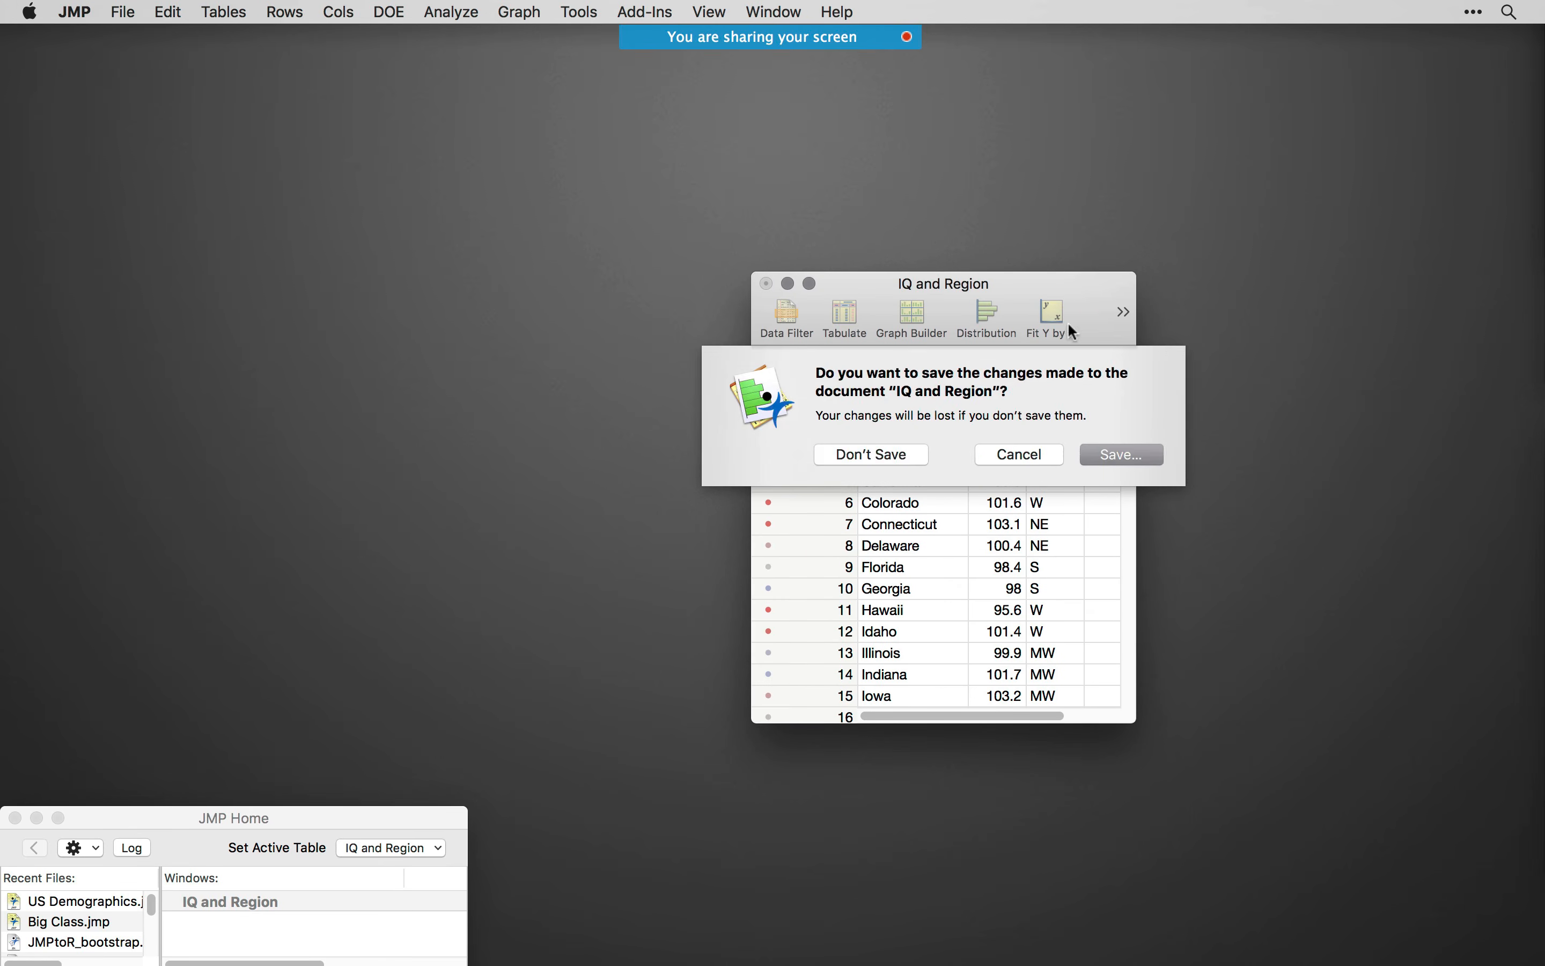
{"action": "key", "text": "super+d"}
- Switch to the PowerPoint slide show to review the integration methods overview, and move it off the screen
{"action": "key", "text": "super+Tab"}
{"action": "left_click_drag", "start_coordinate": [1518, 594], "coordinate": [961, 224]}
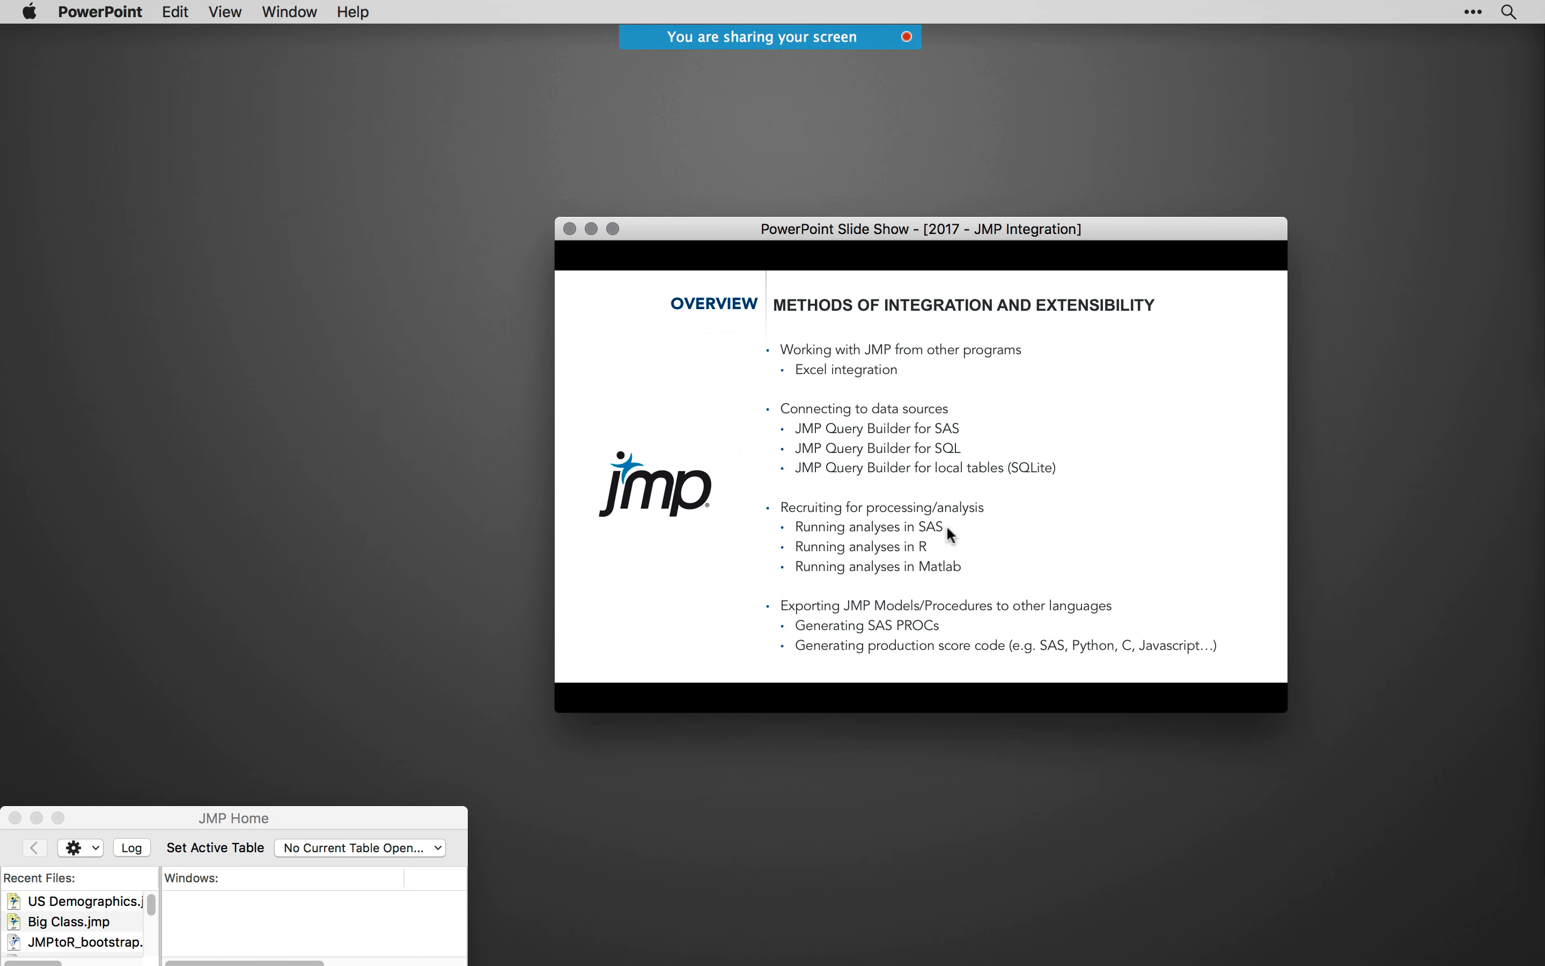
{"action": "left_click_drag", "start_coordinate": [860, 226], "coordinate": [1544, 291]}
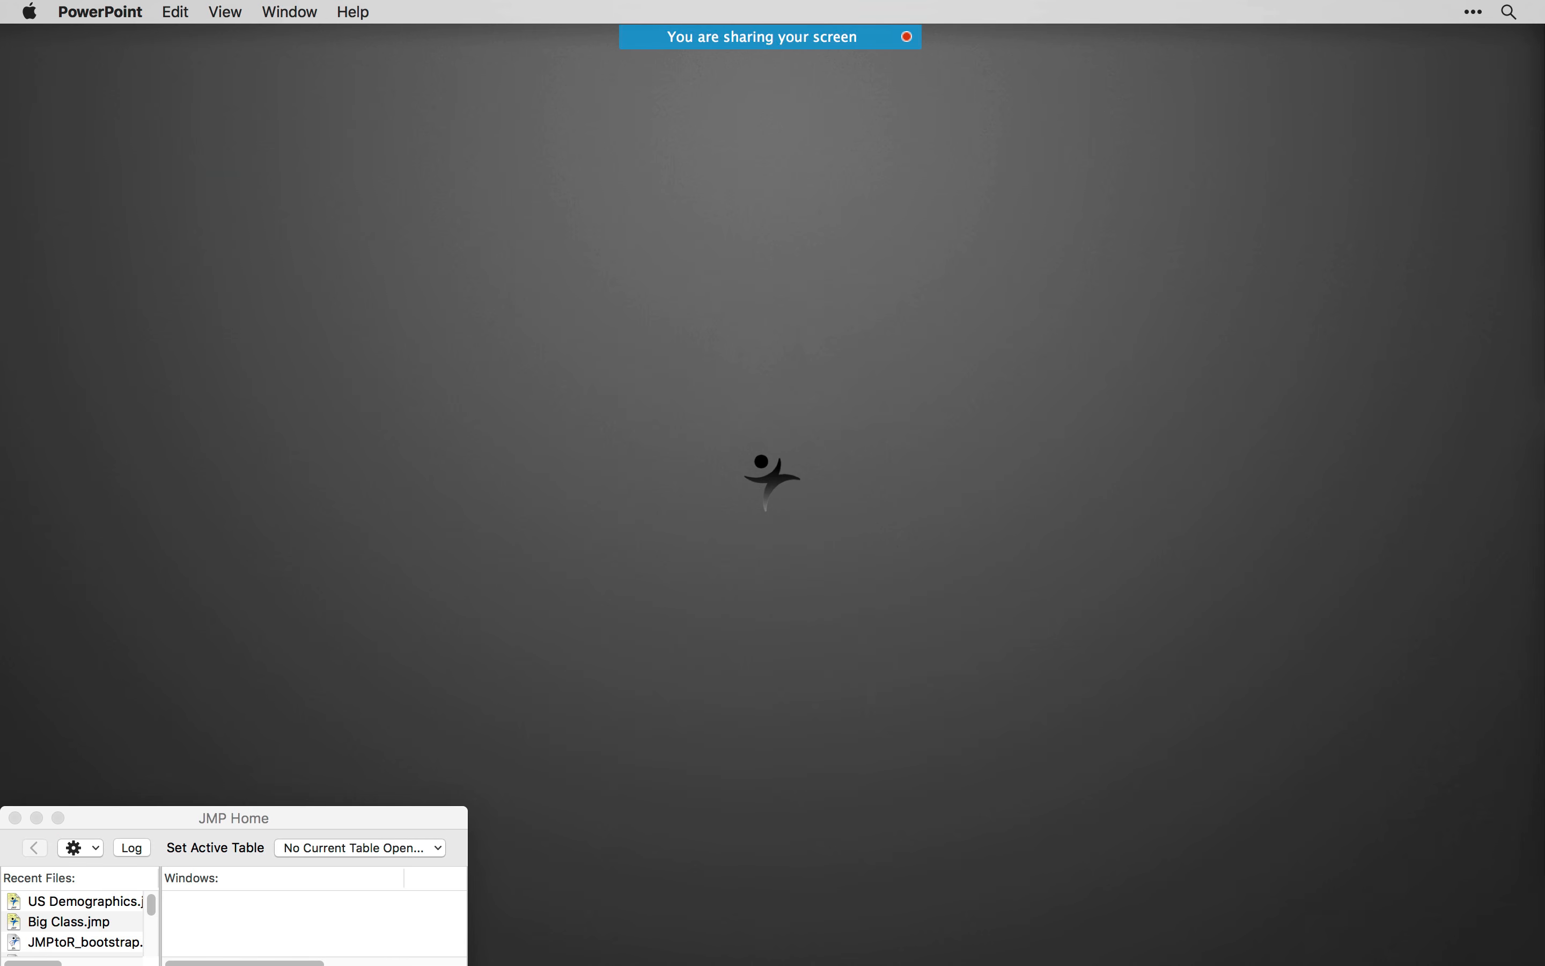
- Switch to JMP, open the recent file Big Class.jmp, and move its table to mid-screen with a narrower window
{"action": "left_click", "coordinate": [256, 818]}
{"action": "double_click", "coordinate": [83, 923]}
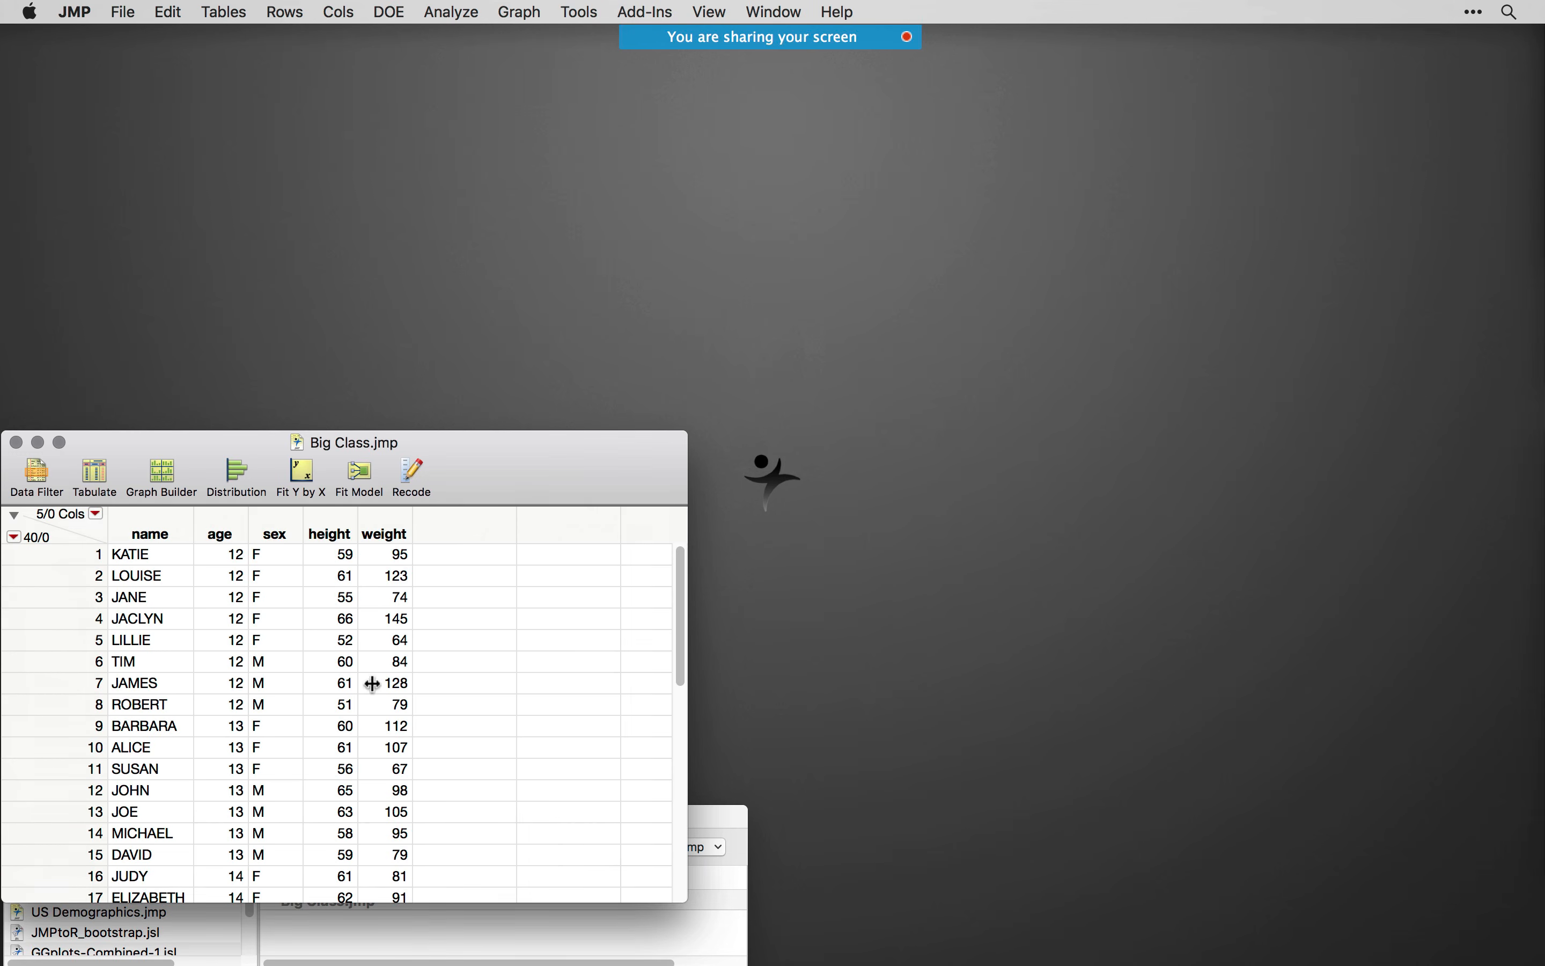
{"action": "left_click_drag", "start_coordinate": [471, 462], "coordinate": [897, 155]}
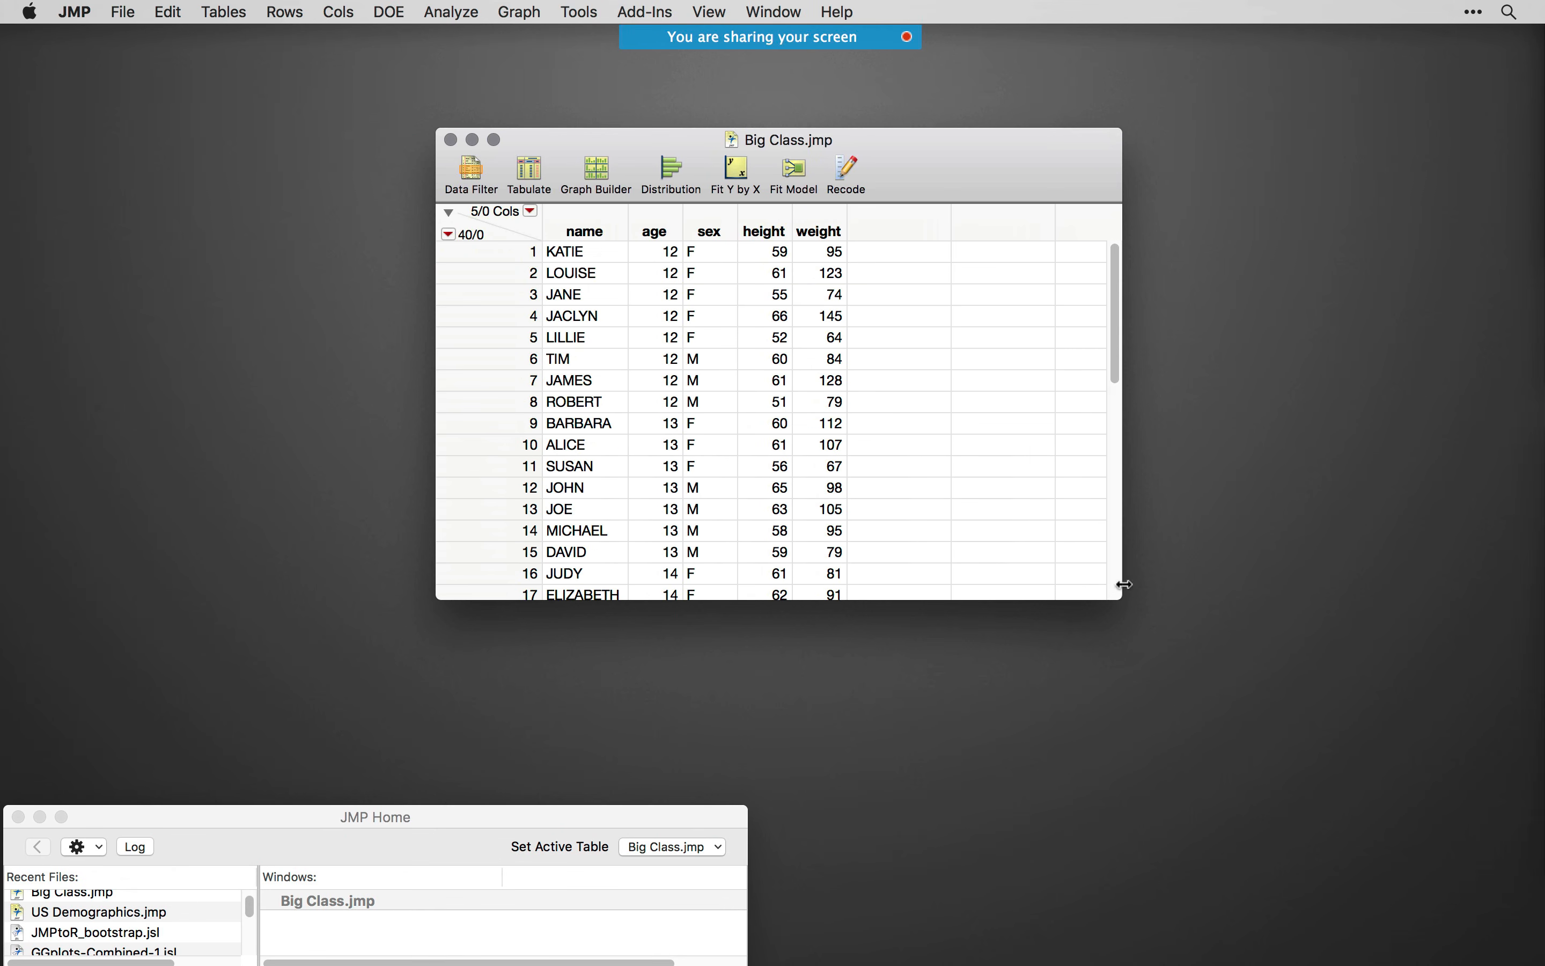
{"action": "left_click_drag", "start_coordinate": [1061, 599], "coordinate": [925, 599]}
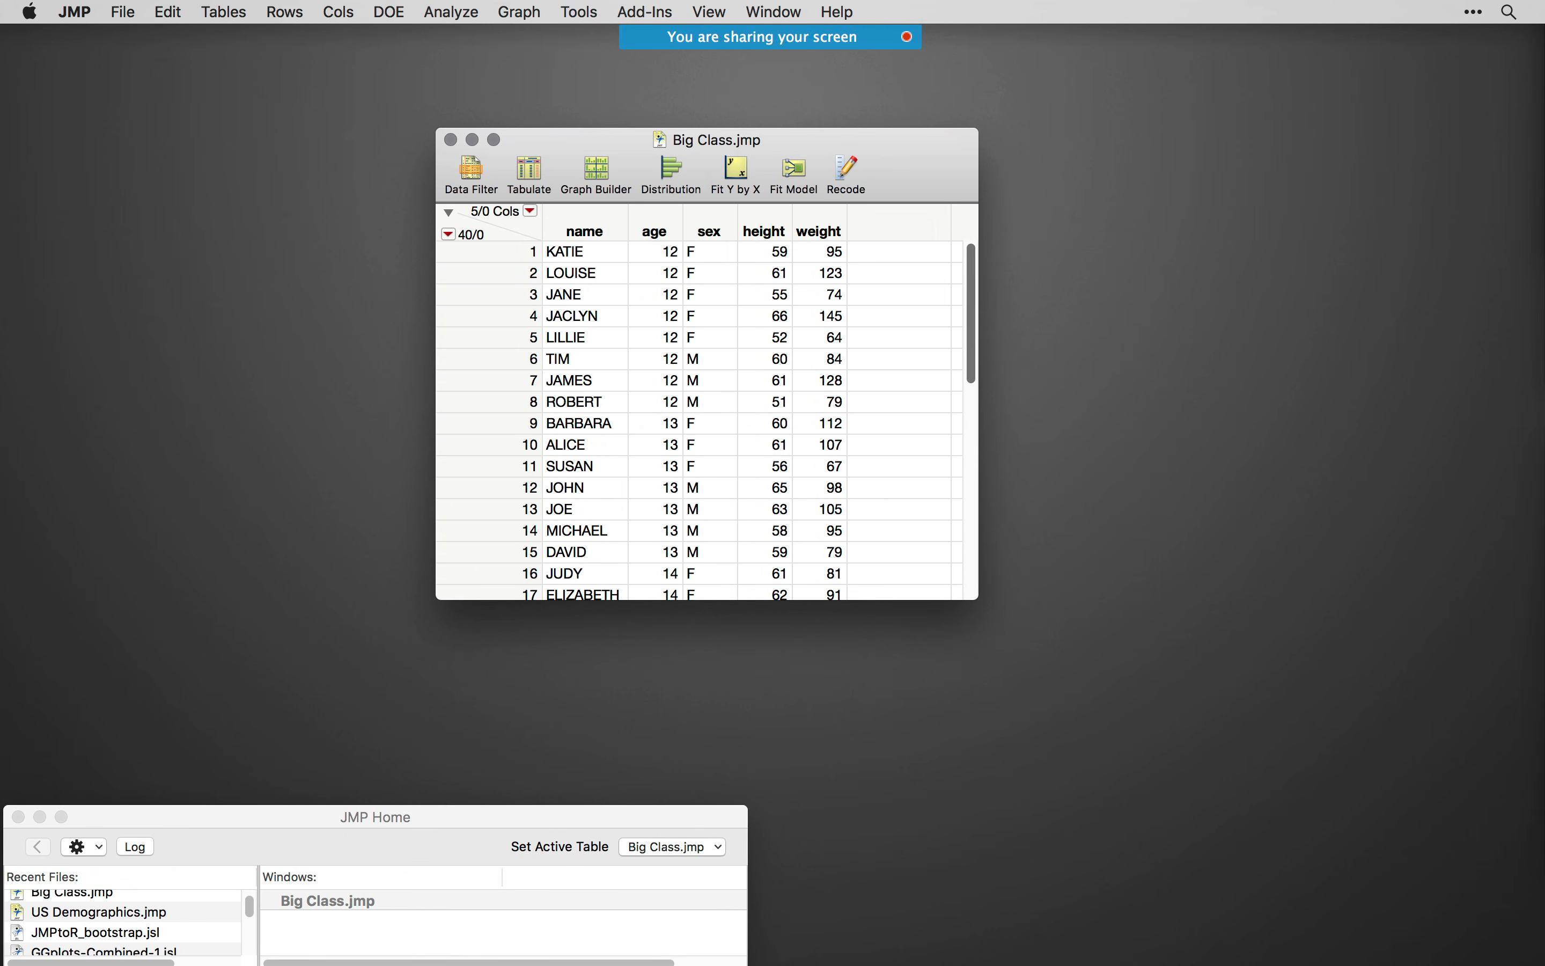
- Bring back the slide show to review the overview, move it off the screen, and return to the Big Class table
{"action": "left_click_drag", "start_coordinate": [981, 395], "coordinate": [916, 319]}
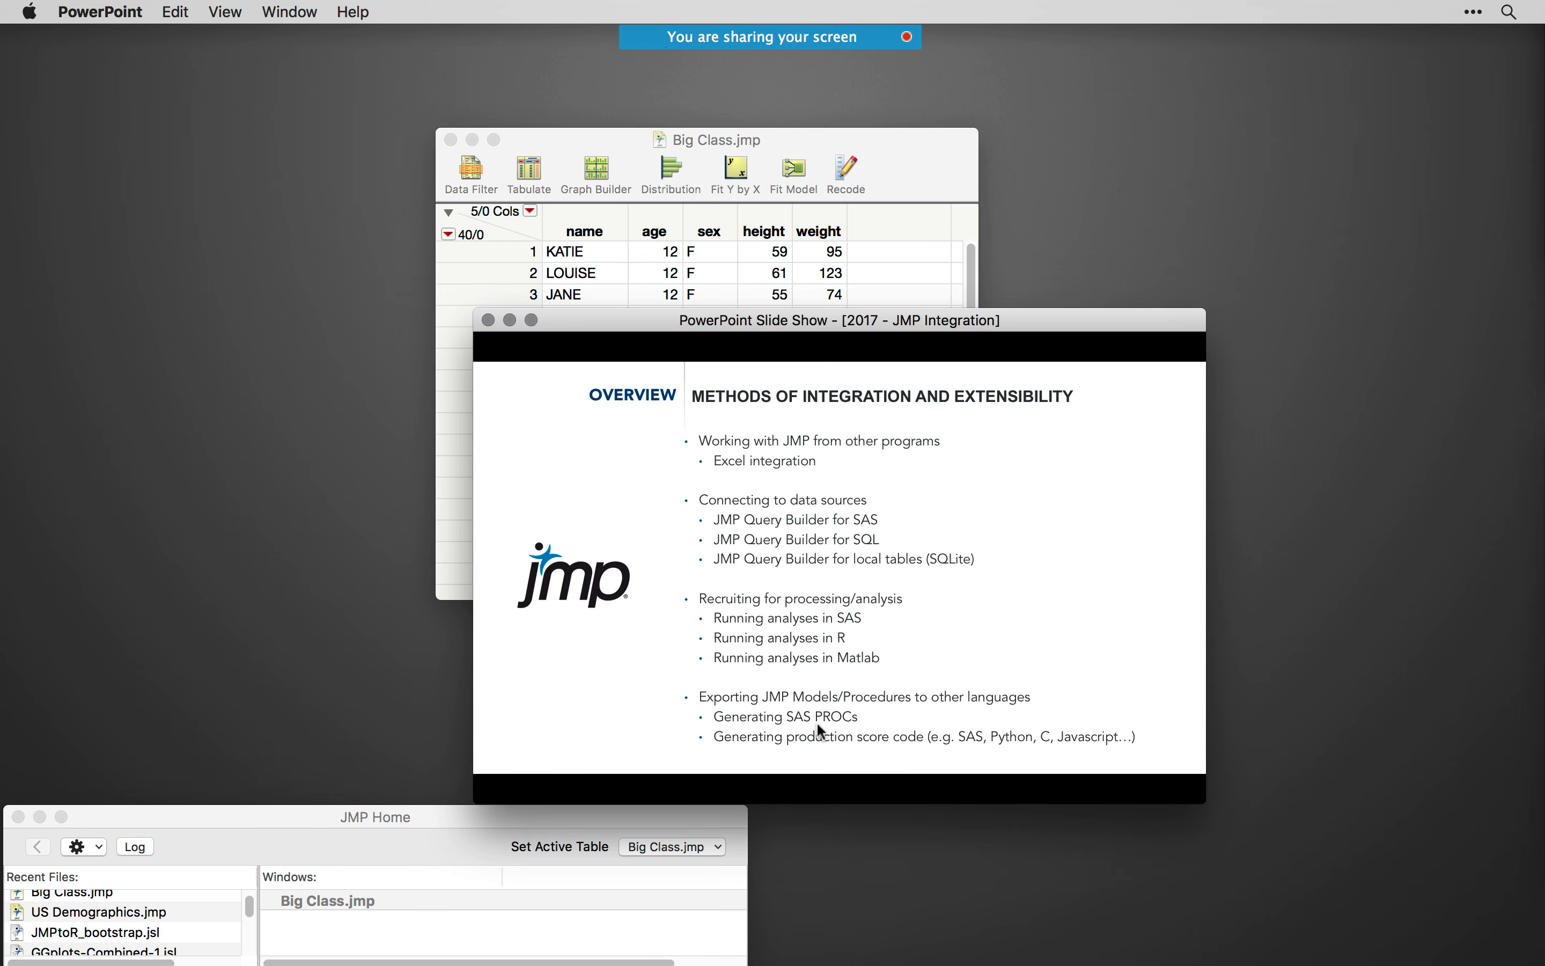
{"action": "left_click_drag", "start_coordinate": [642, 329], "coordinate": [1544, 328]}
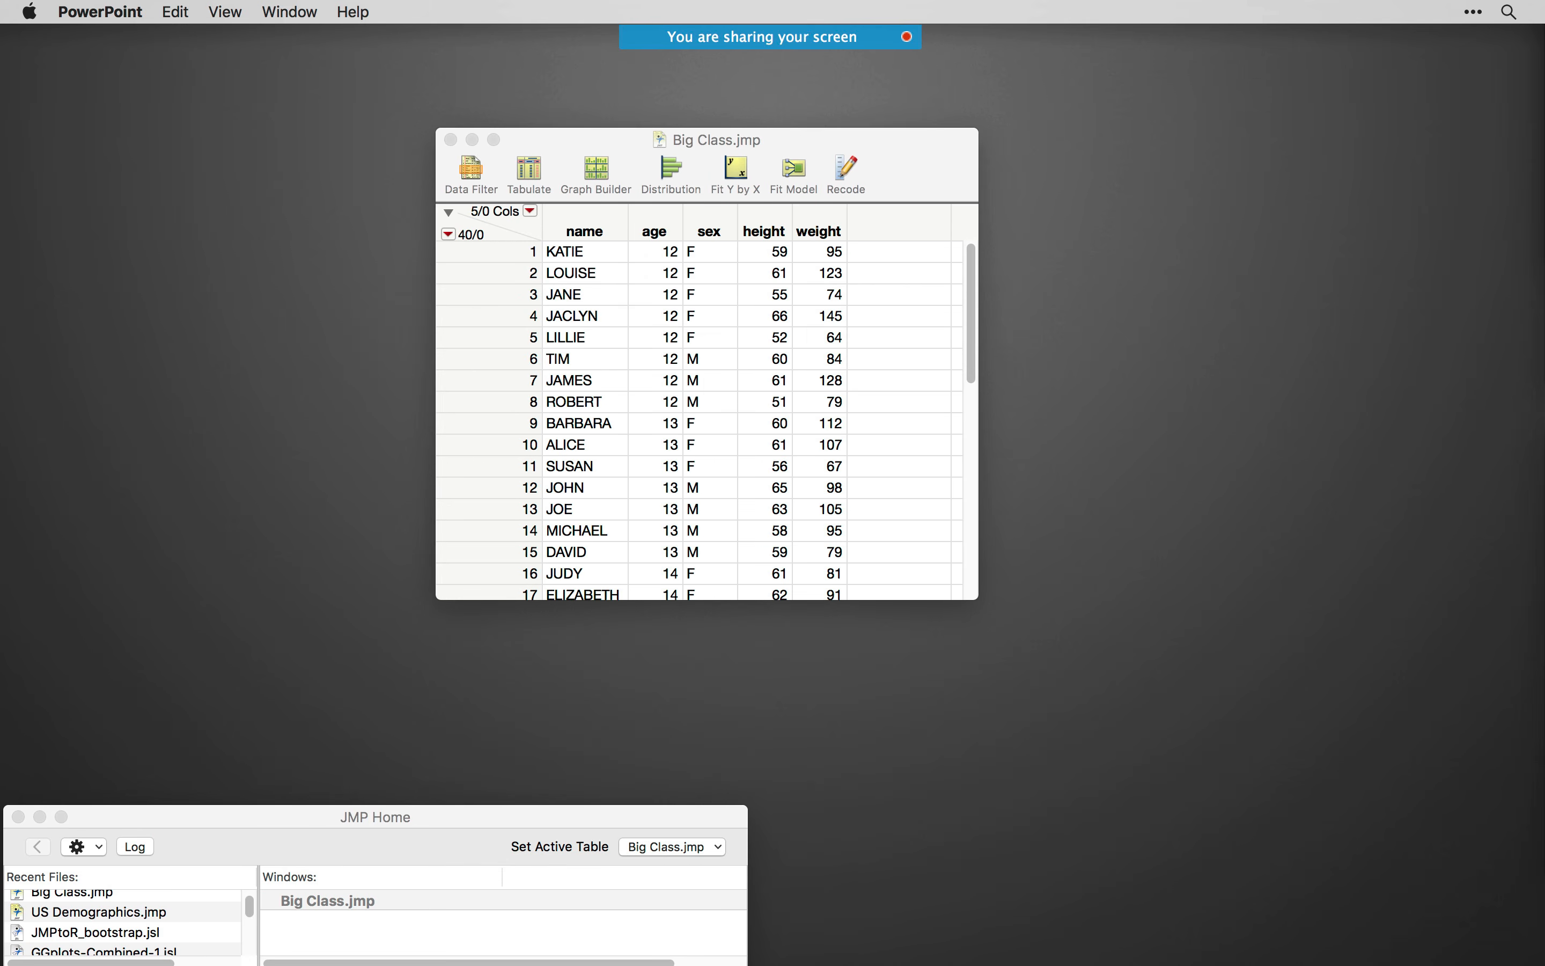
{"action": "mouse_move", "coordinate": [744, 146]}
{"action": "left_mouse_down"}
{"action": "mouse_move", "coordinate": [713, 153]}
{"action": "mouse_move", "coordinate": [750, 156]}
{"action": "left_mouse_up"}
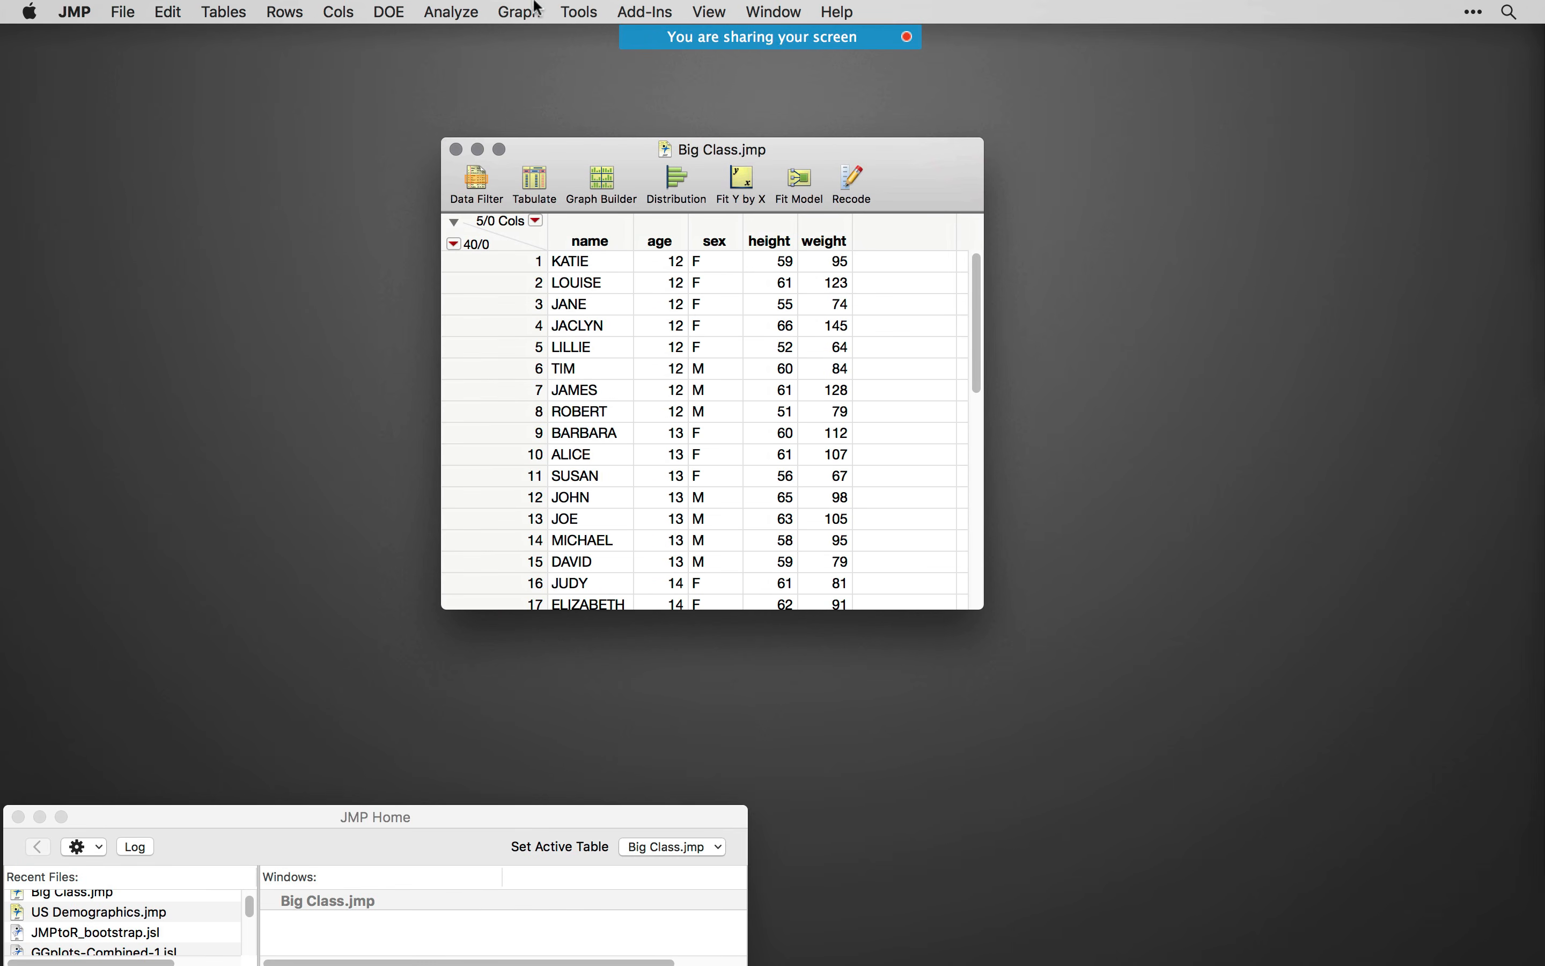
- Start a Fit Model analysis on the Big Class table and assign weight as the Y response
{"action": "left_click", "coordinate": [469, 12]}
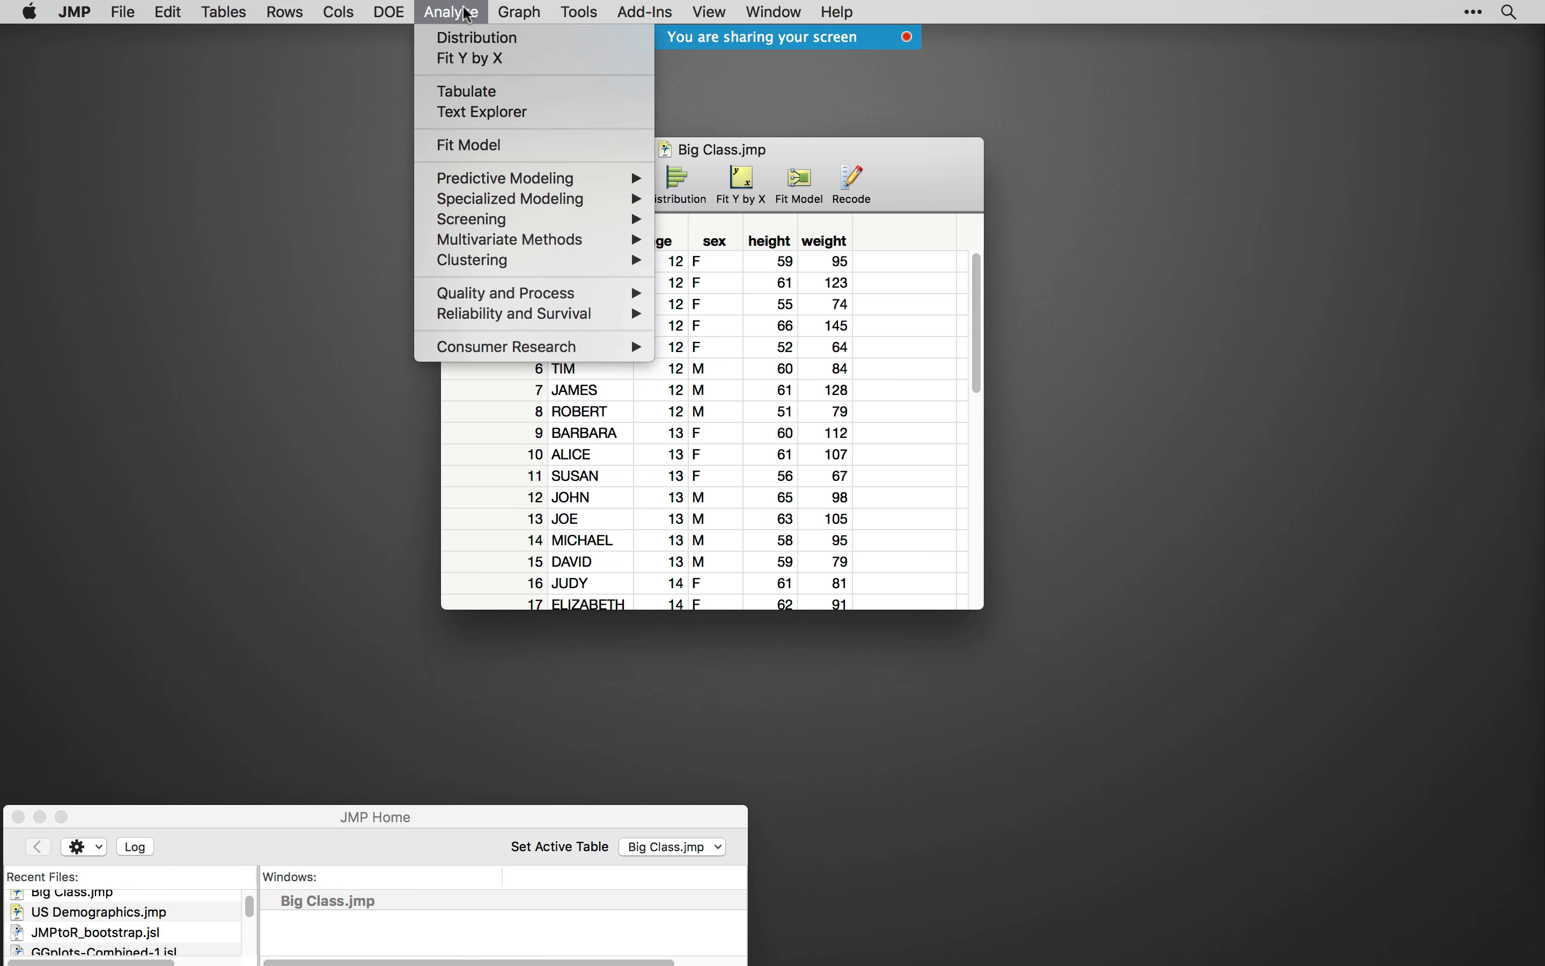
{"action": "left_click", "coordinate": [473, 140]}
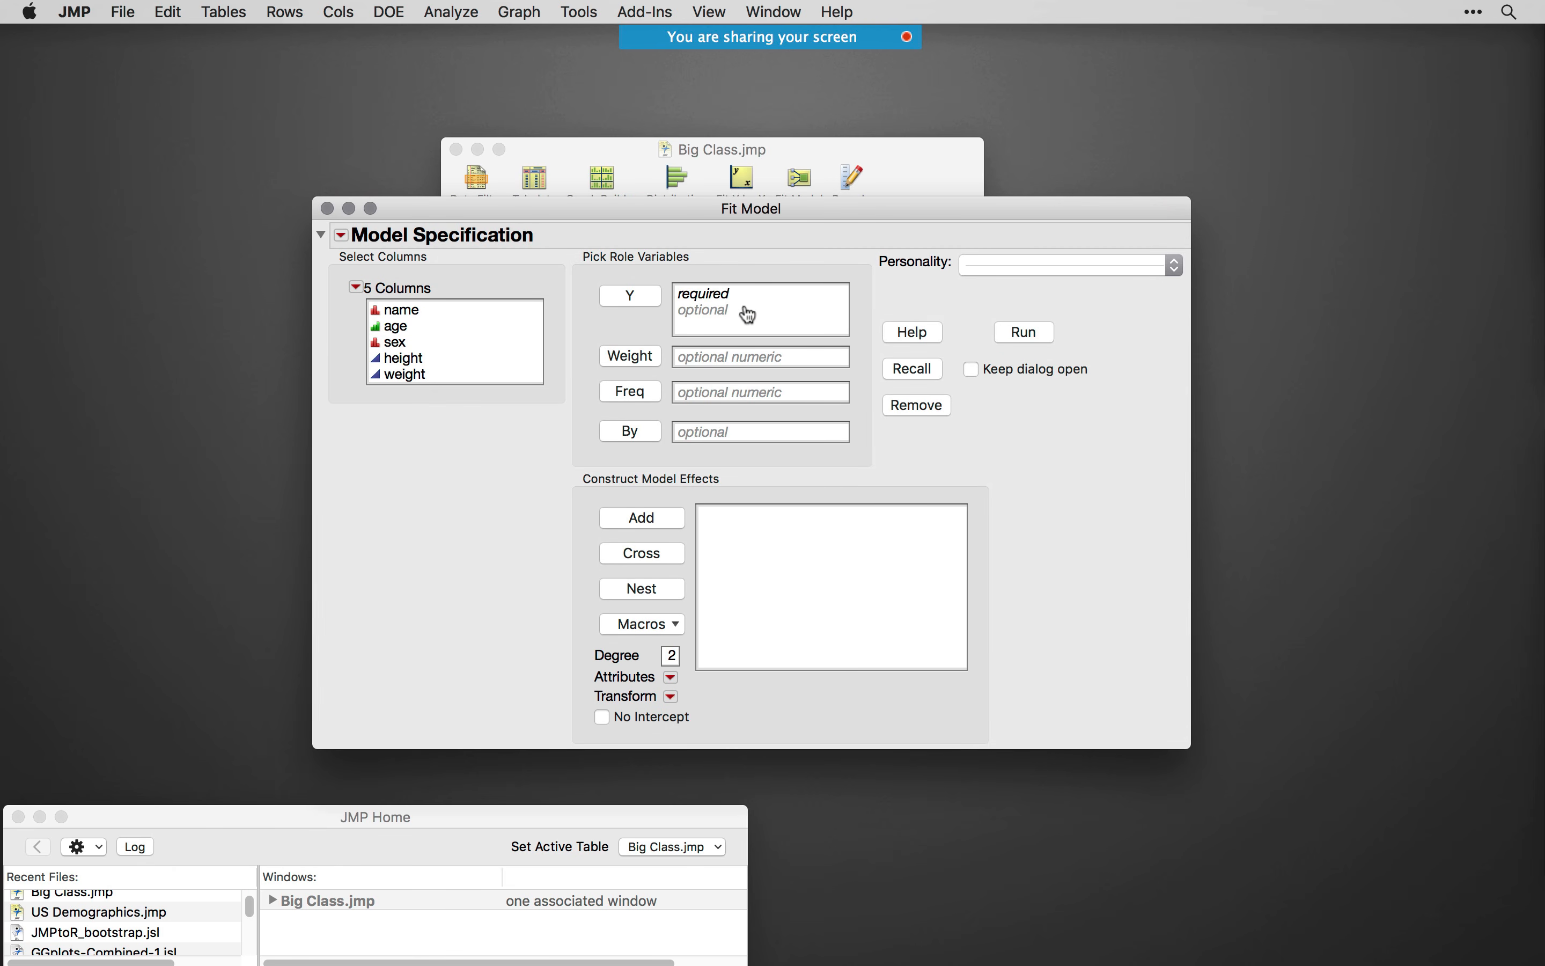
{"action": "left_click", "coordinate": [415, 375]}
{"action": "left_click", "coordinate": [640, 298]}
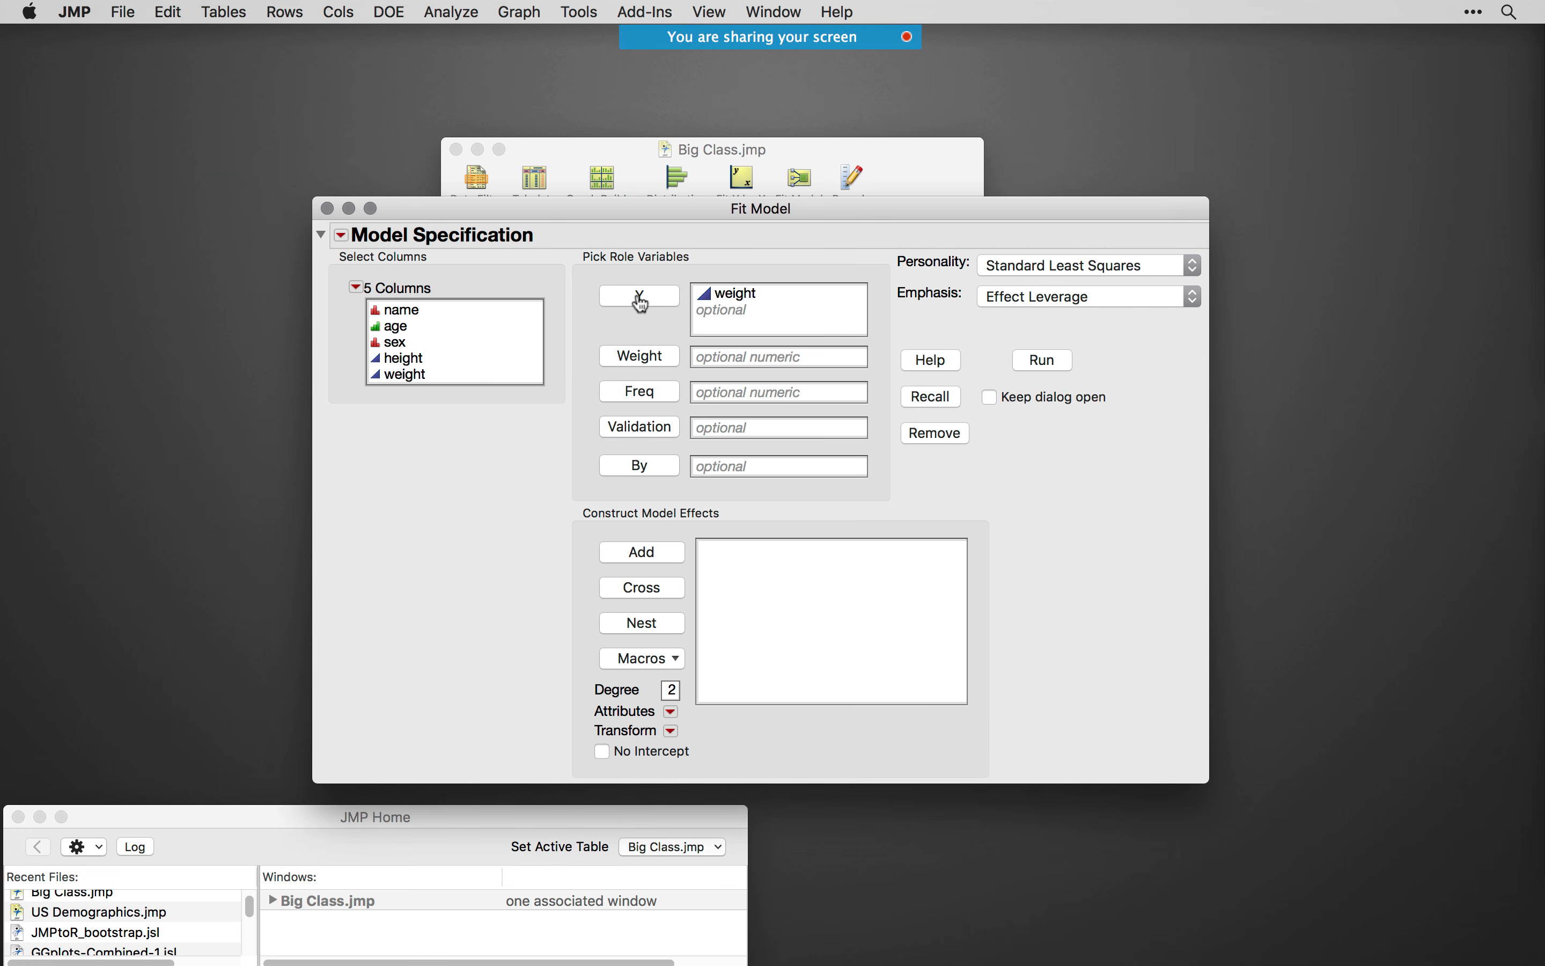
- Add height and sex as model effects, and cross them to include the height*sex interaction
{"action": "left_click", "coordinate": [423, 361]}
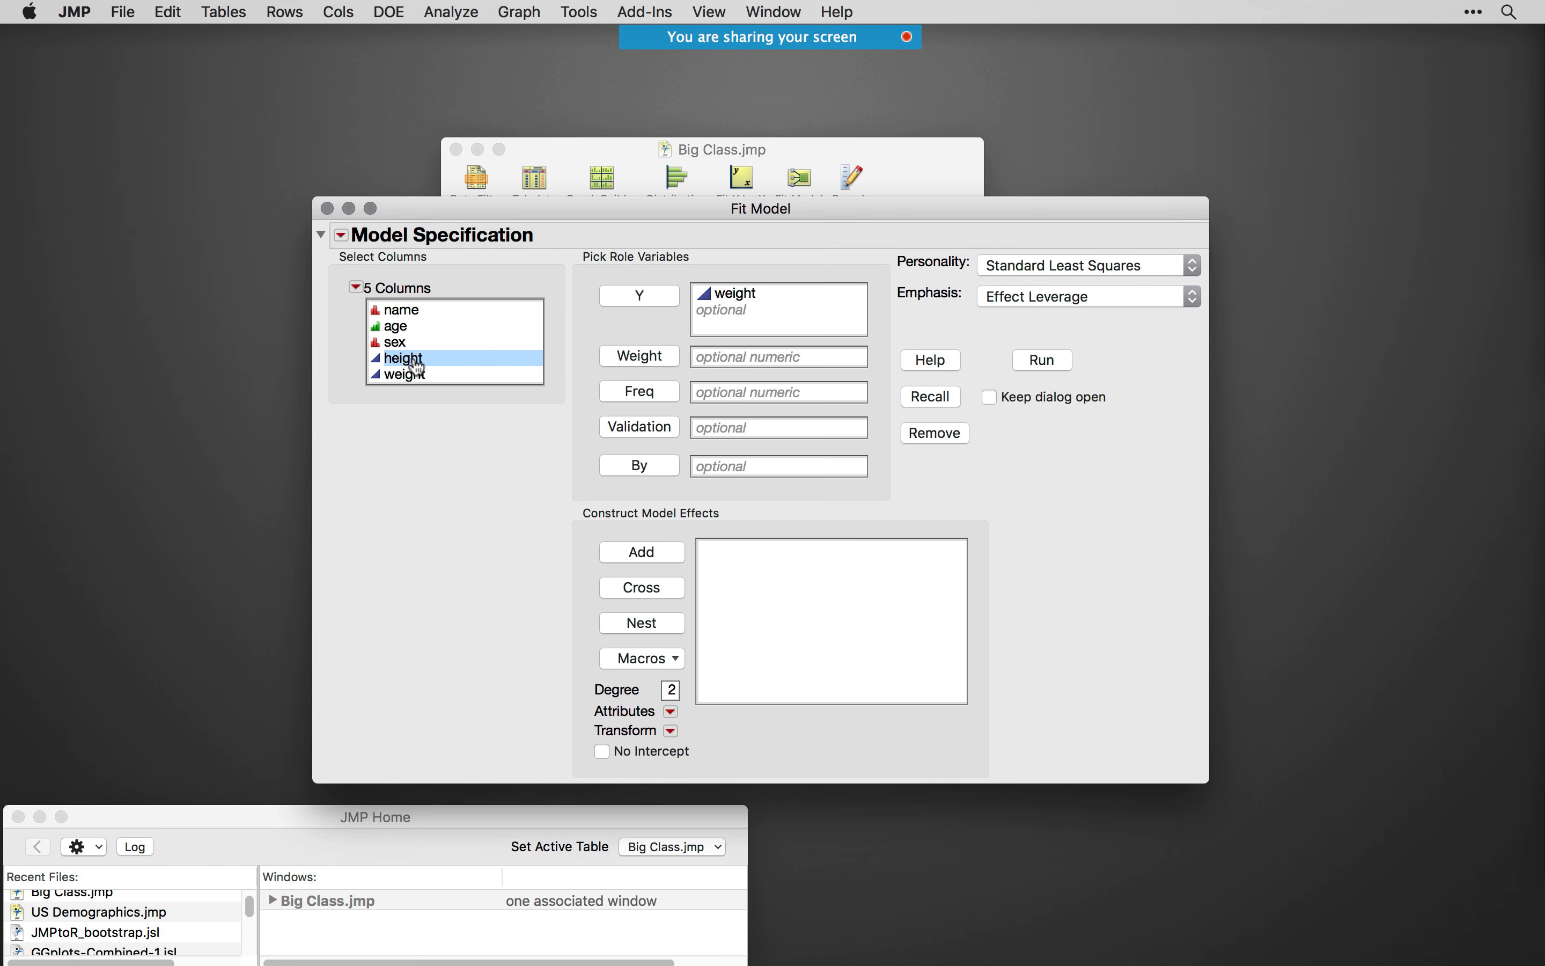
{"action": "left_click", "coordinate": [654, 553]}
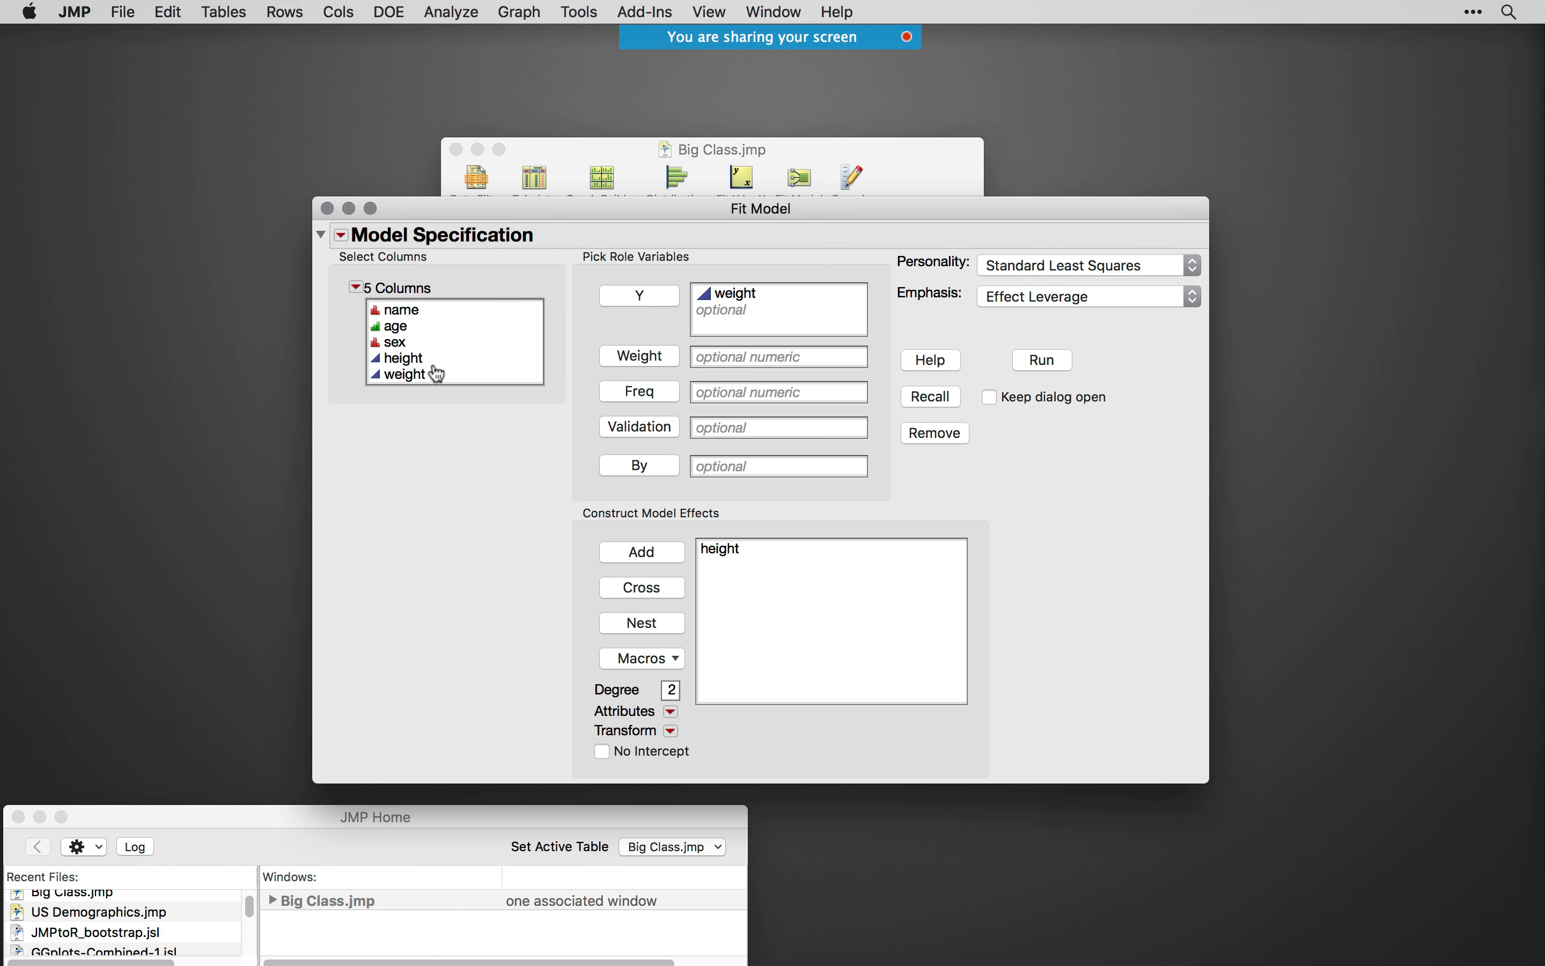
{"action": "left_click", "coordinate": [394, 342]}
{"action": "left_click", "coordinate": [645, 554]}
{"action": "left_click", "coordinate": [740, 554]}
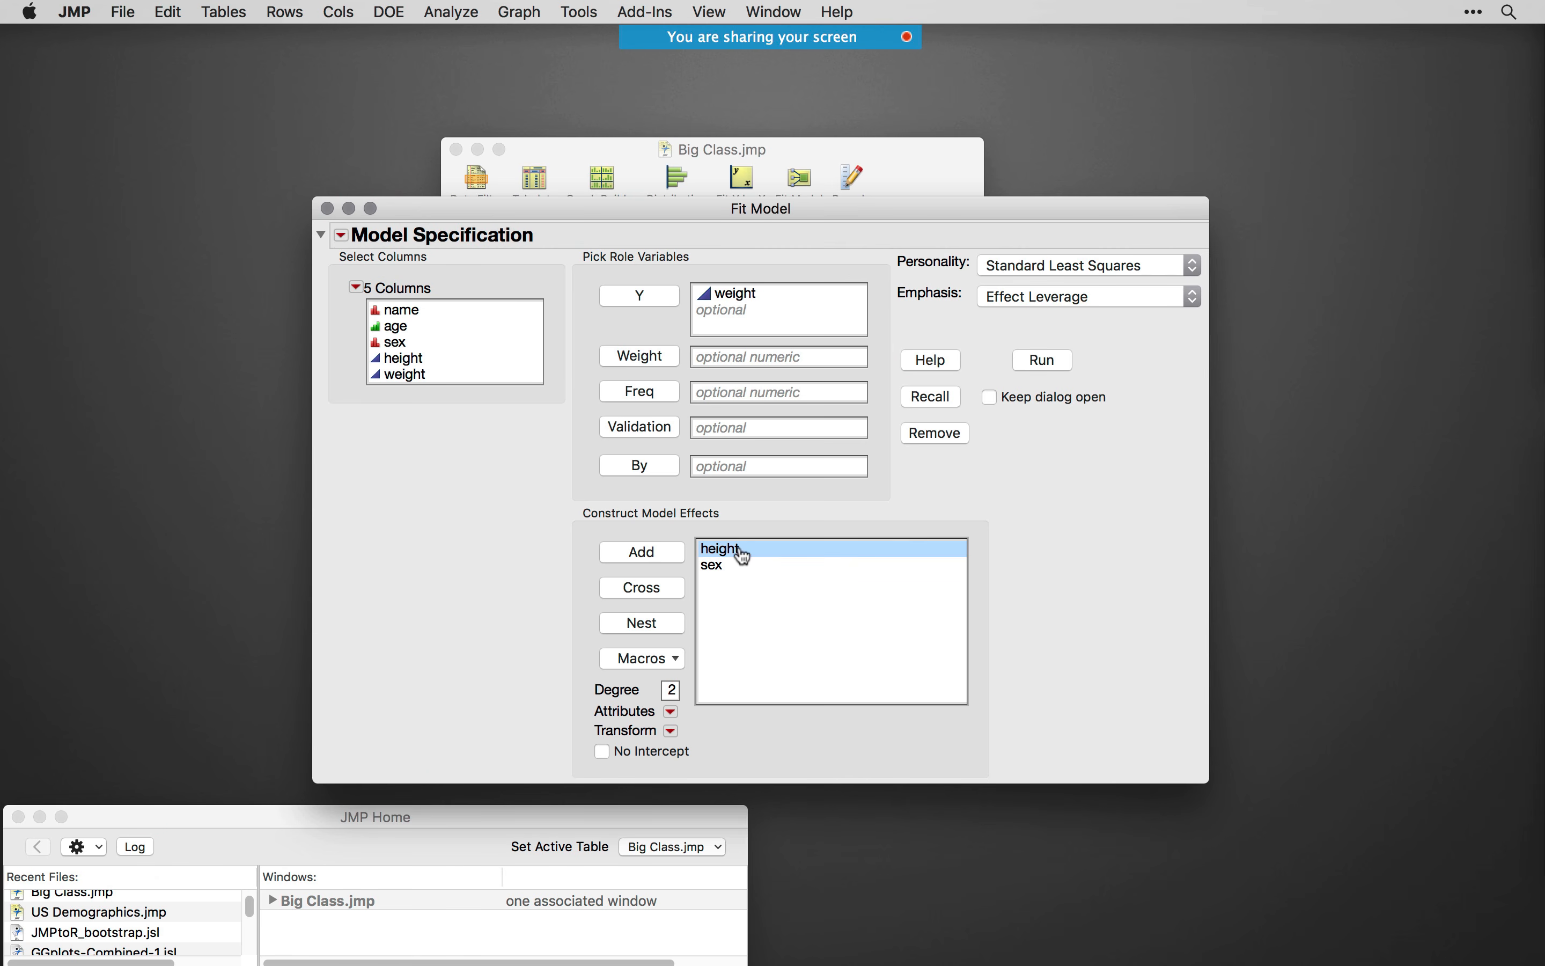
{"action": "left_click", "coordinate": [396, 343]}
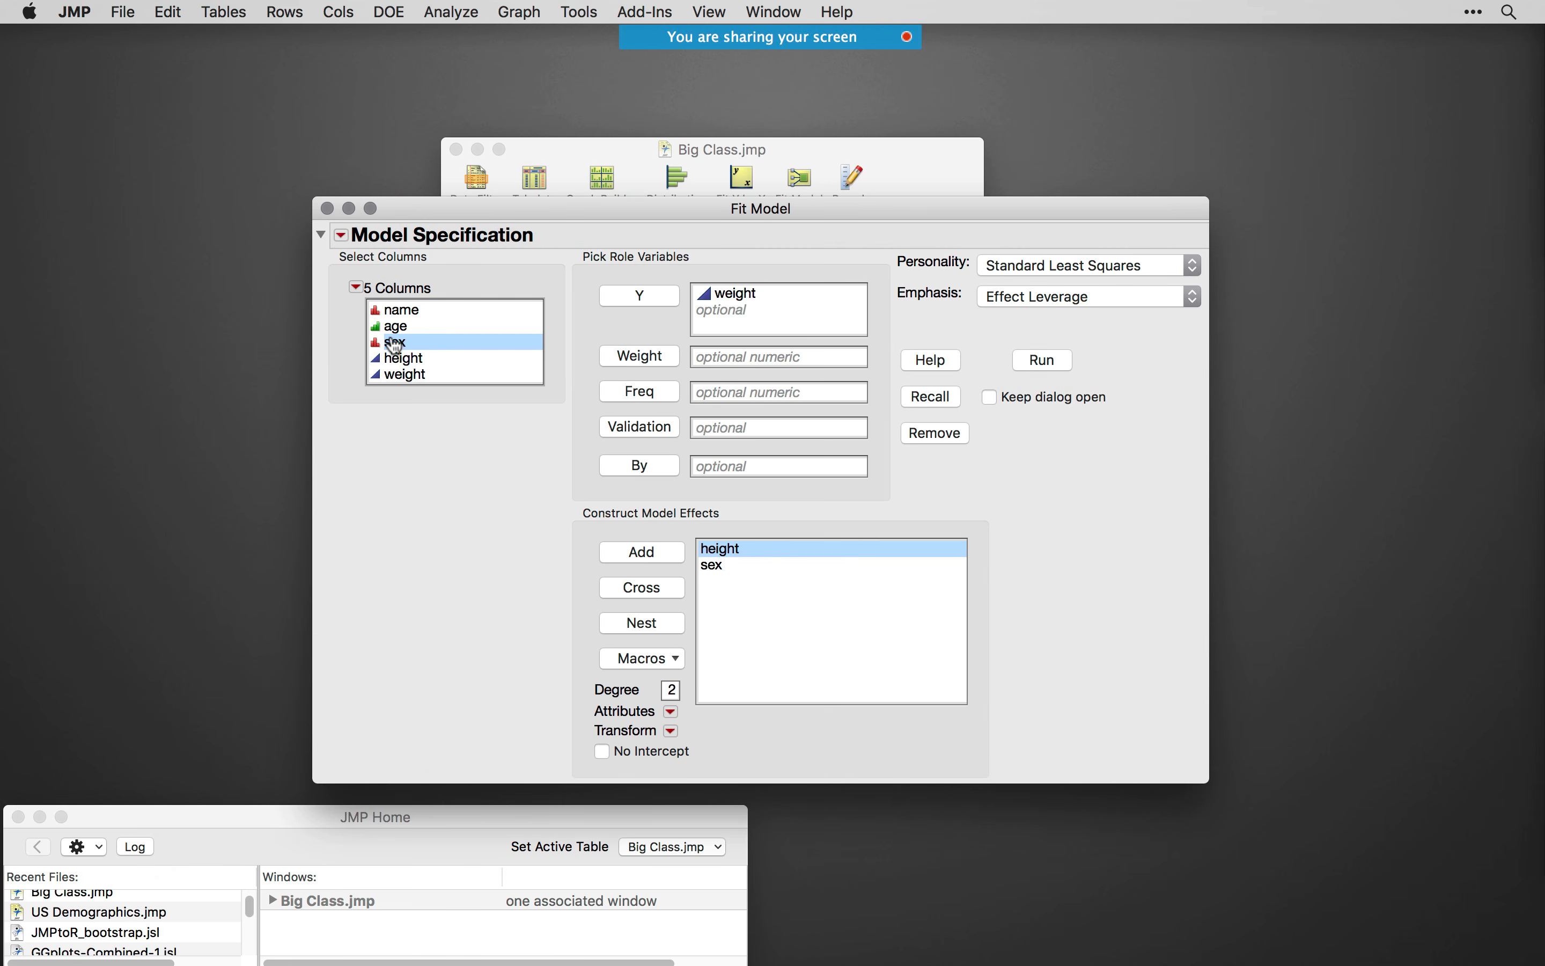
{"action": "mouse_move", "coordinate": [582, 567]}
{"action": "left_mouse_down"}
{"action": "mouse_move", "coordinate": [578, 601]}
{"action": "mouse_move", "coordinate": [674, 623]}
{"action": "left_mouse_up"}
{"action": "left_click", "coordinate": [645, 589]}
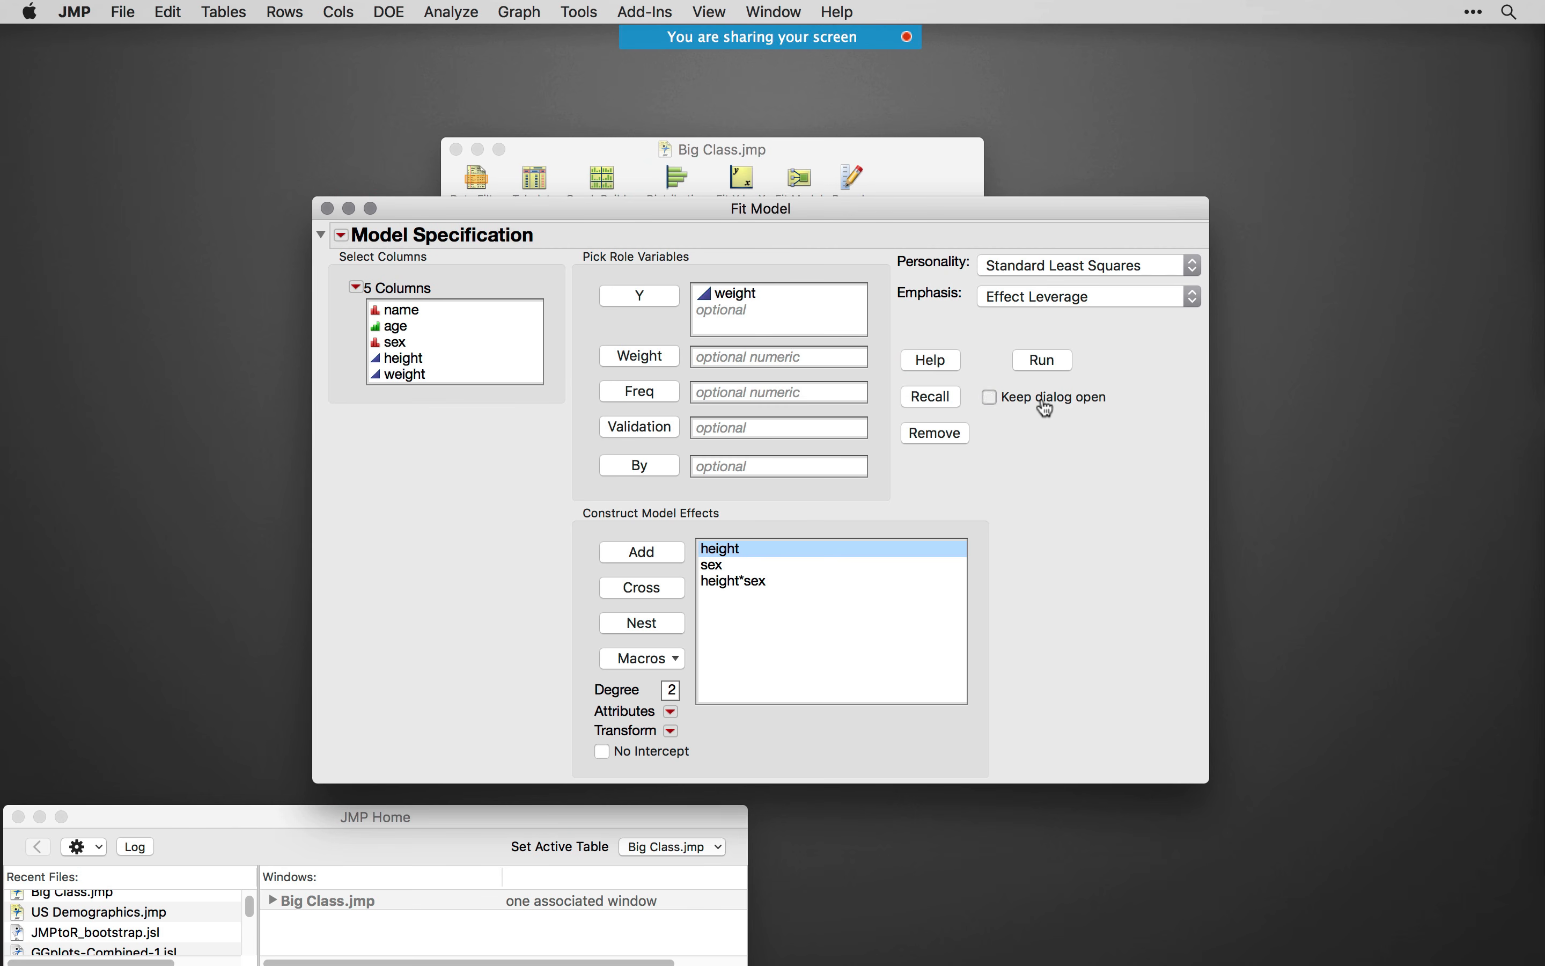
- Run the model with the dialog kept open, and review the least squares report through its parameter estimates
{"action": "left_click", "coordinate": [1044, 360]}
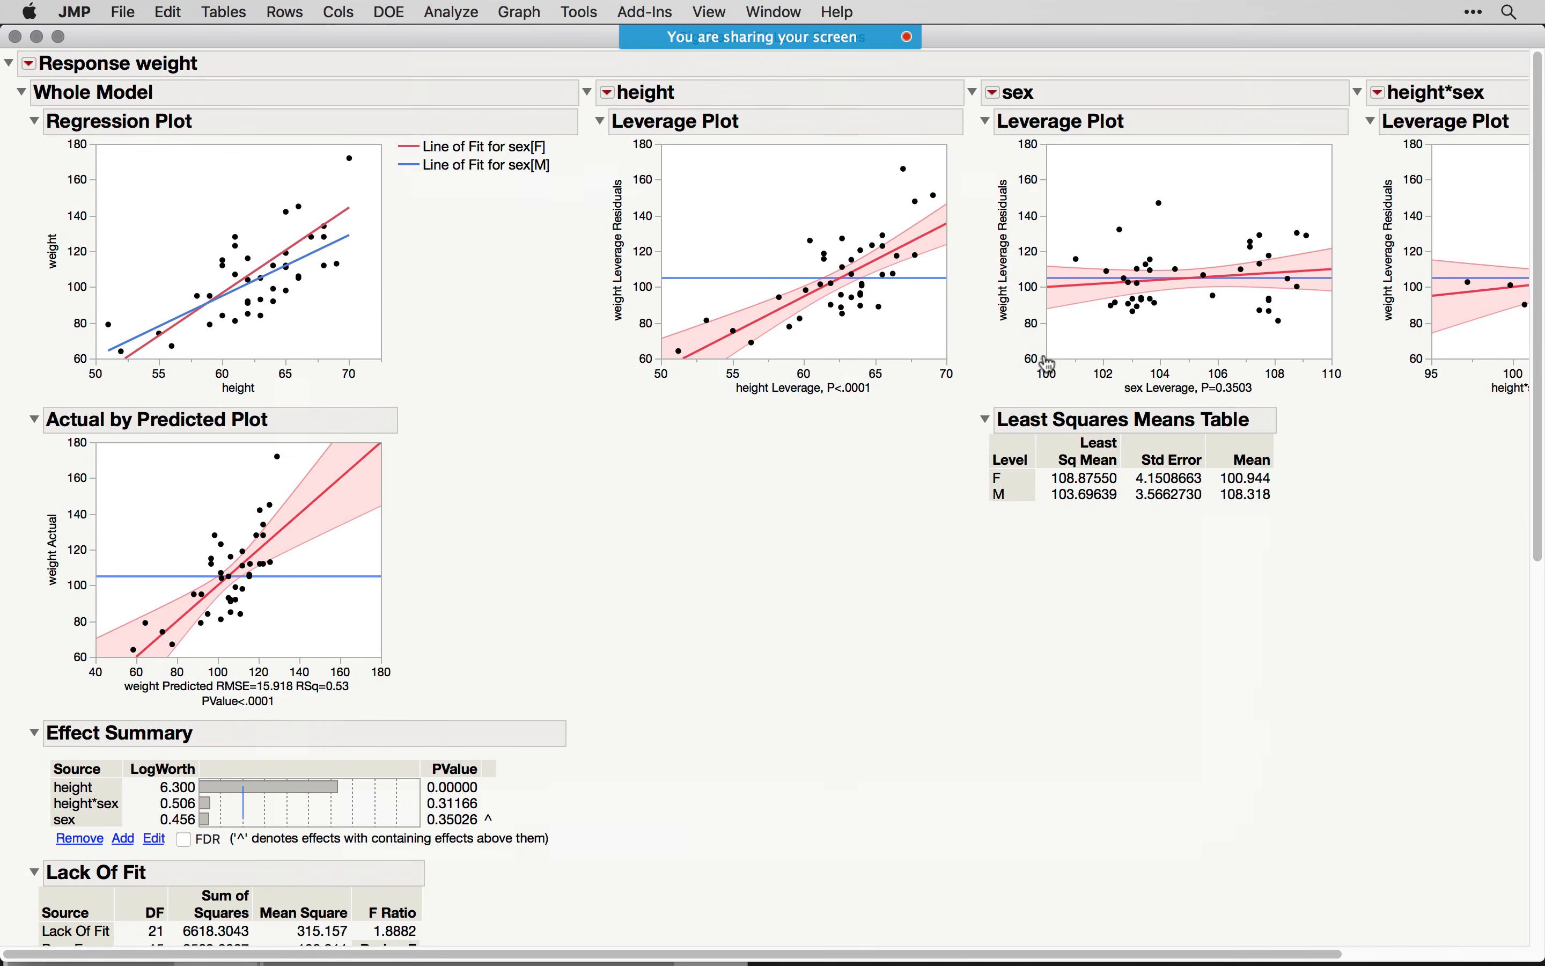
{"action": "scroll", "coordinate": [614, 531], "scroll_direction": "down", "scroll_amount": 5}
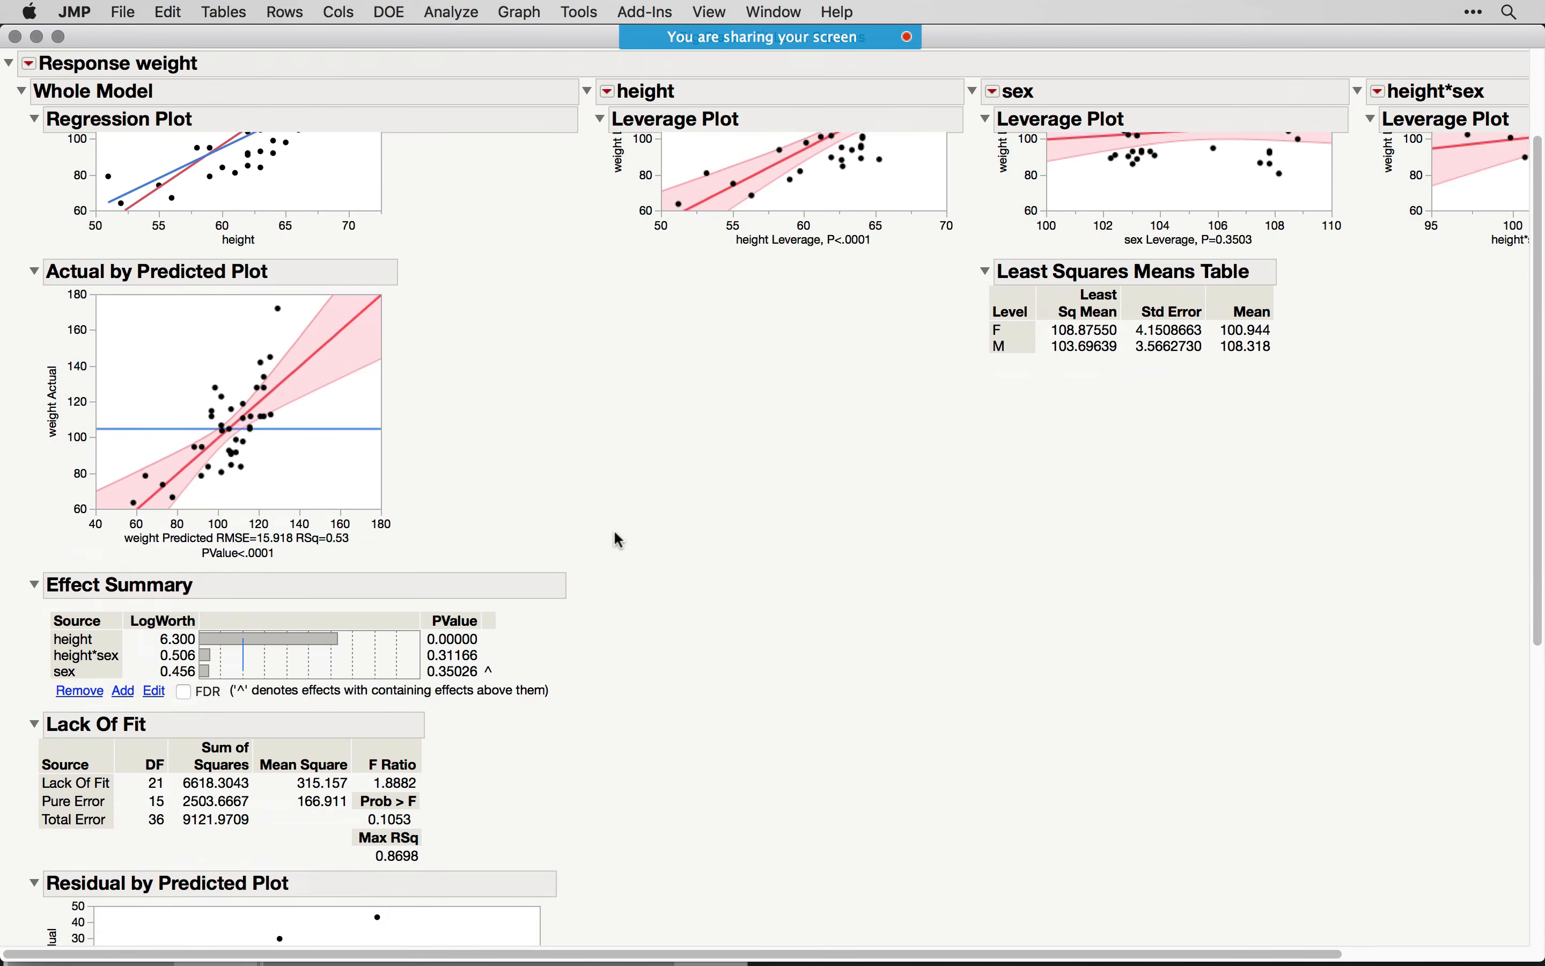
{"action": "scroll", "coordinate": [614, 532], "scroll_direction": "down", "scroll_amount": 15}
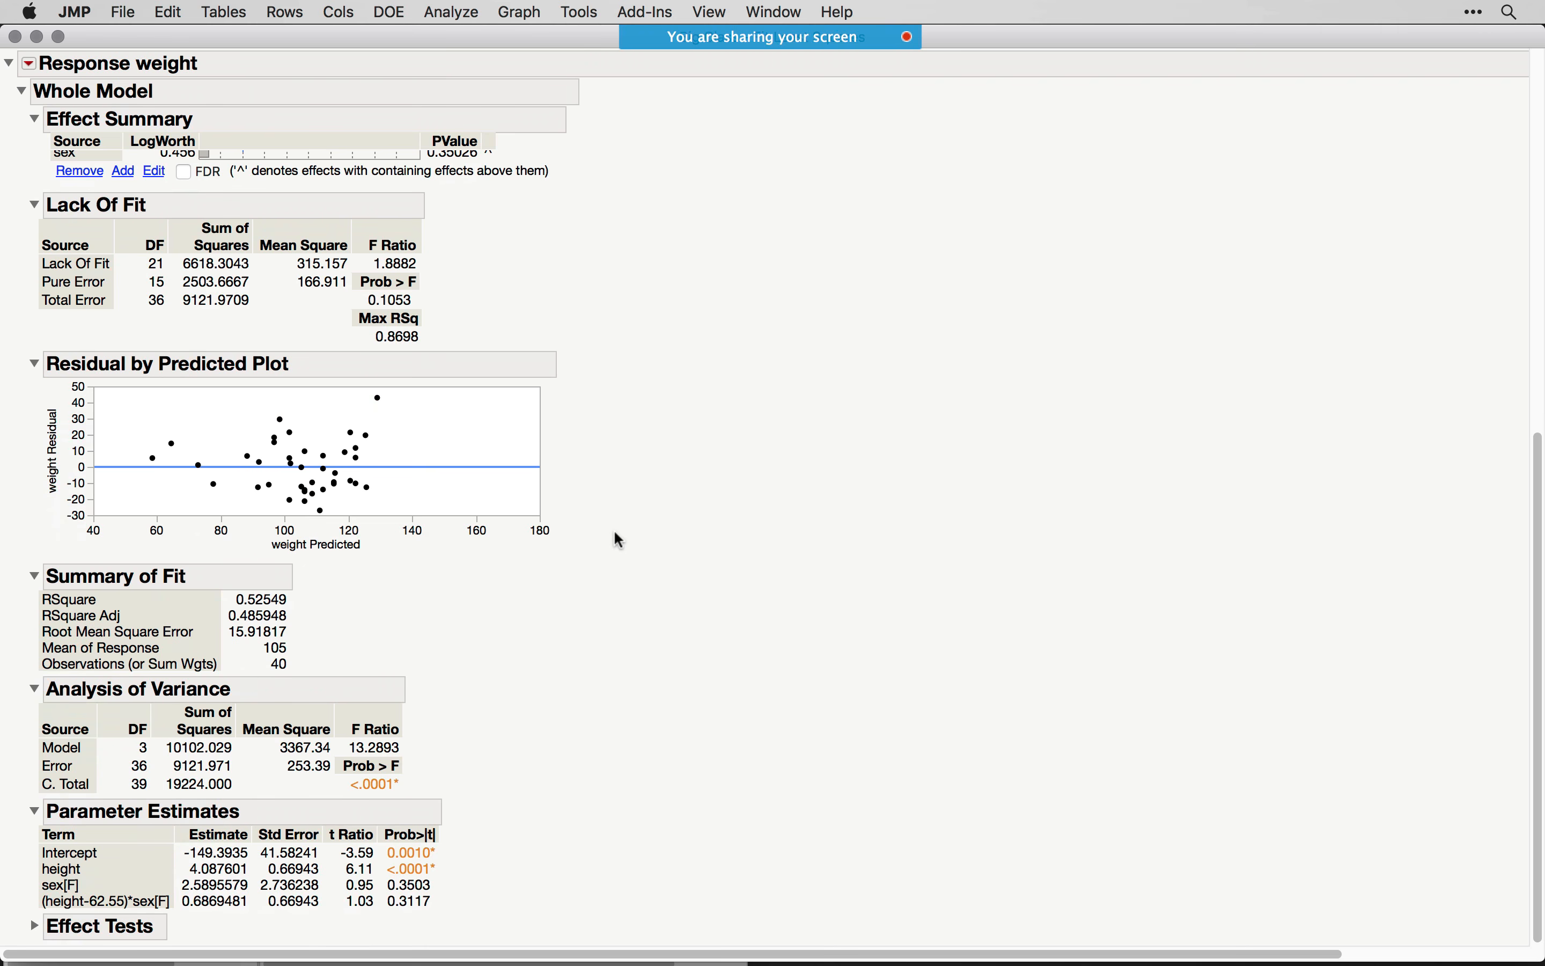
{"action": "scroll", "coordinate": [96, 159], "scroll_direction": "up", "scroll_amount": 20}
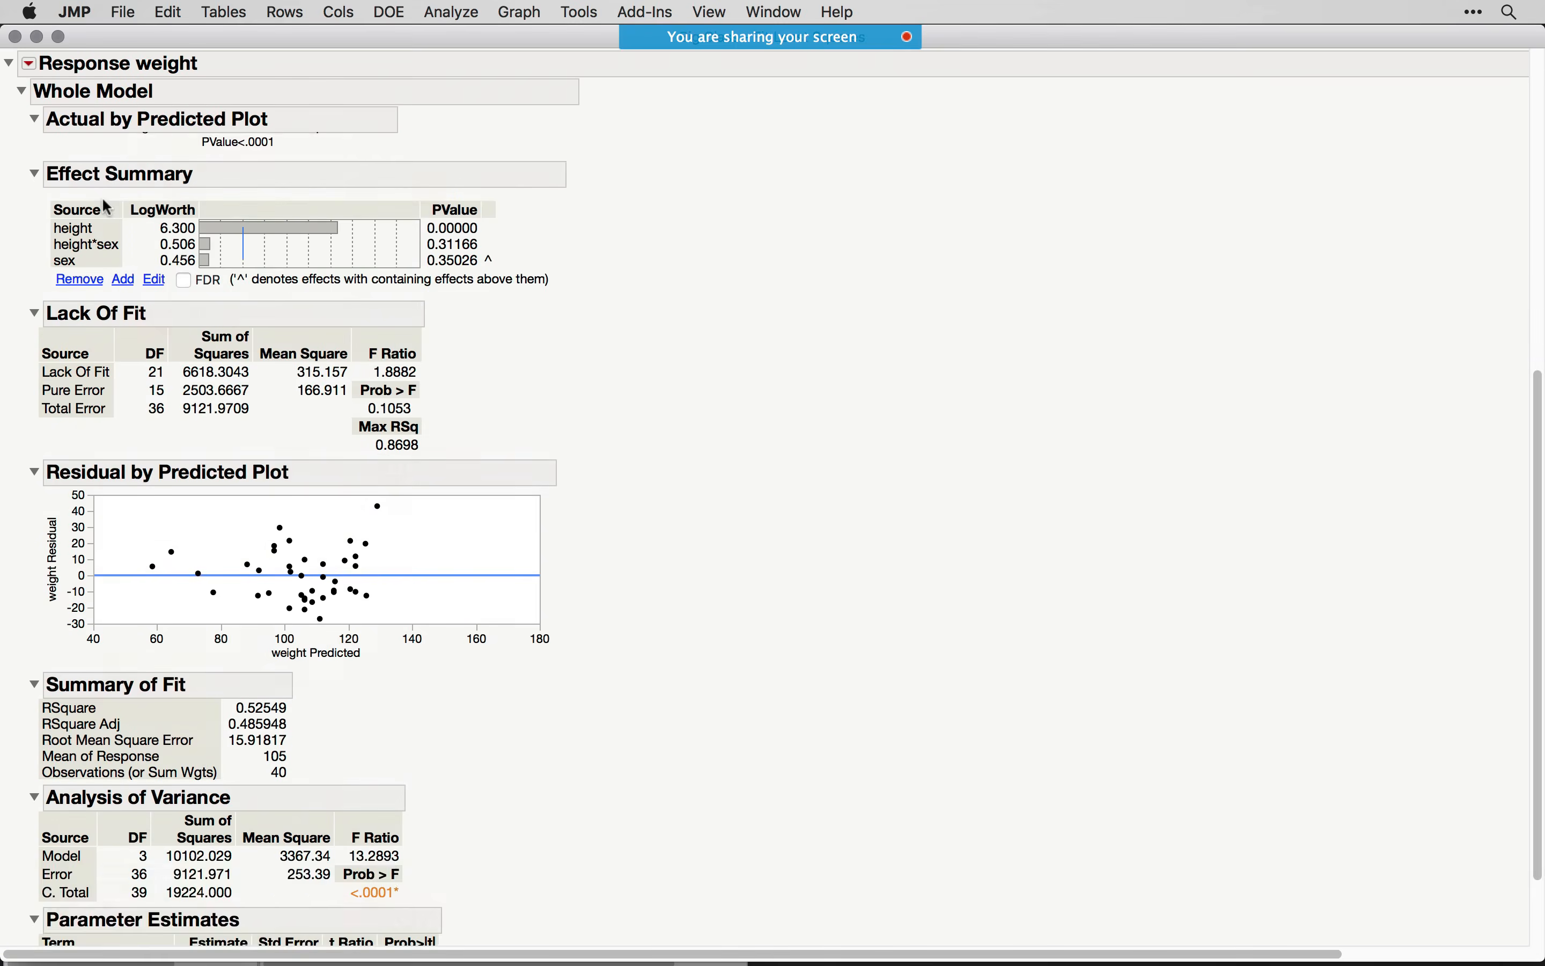
- Collapse the height, sex and height*sex sections of the report, leaving Whole Model expanded
{"action": "left_click", "coordinate": [21, 90]}
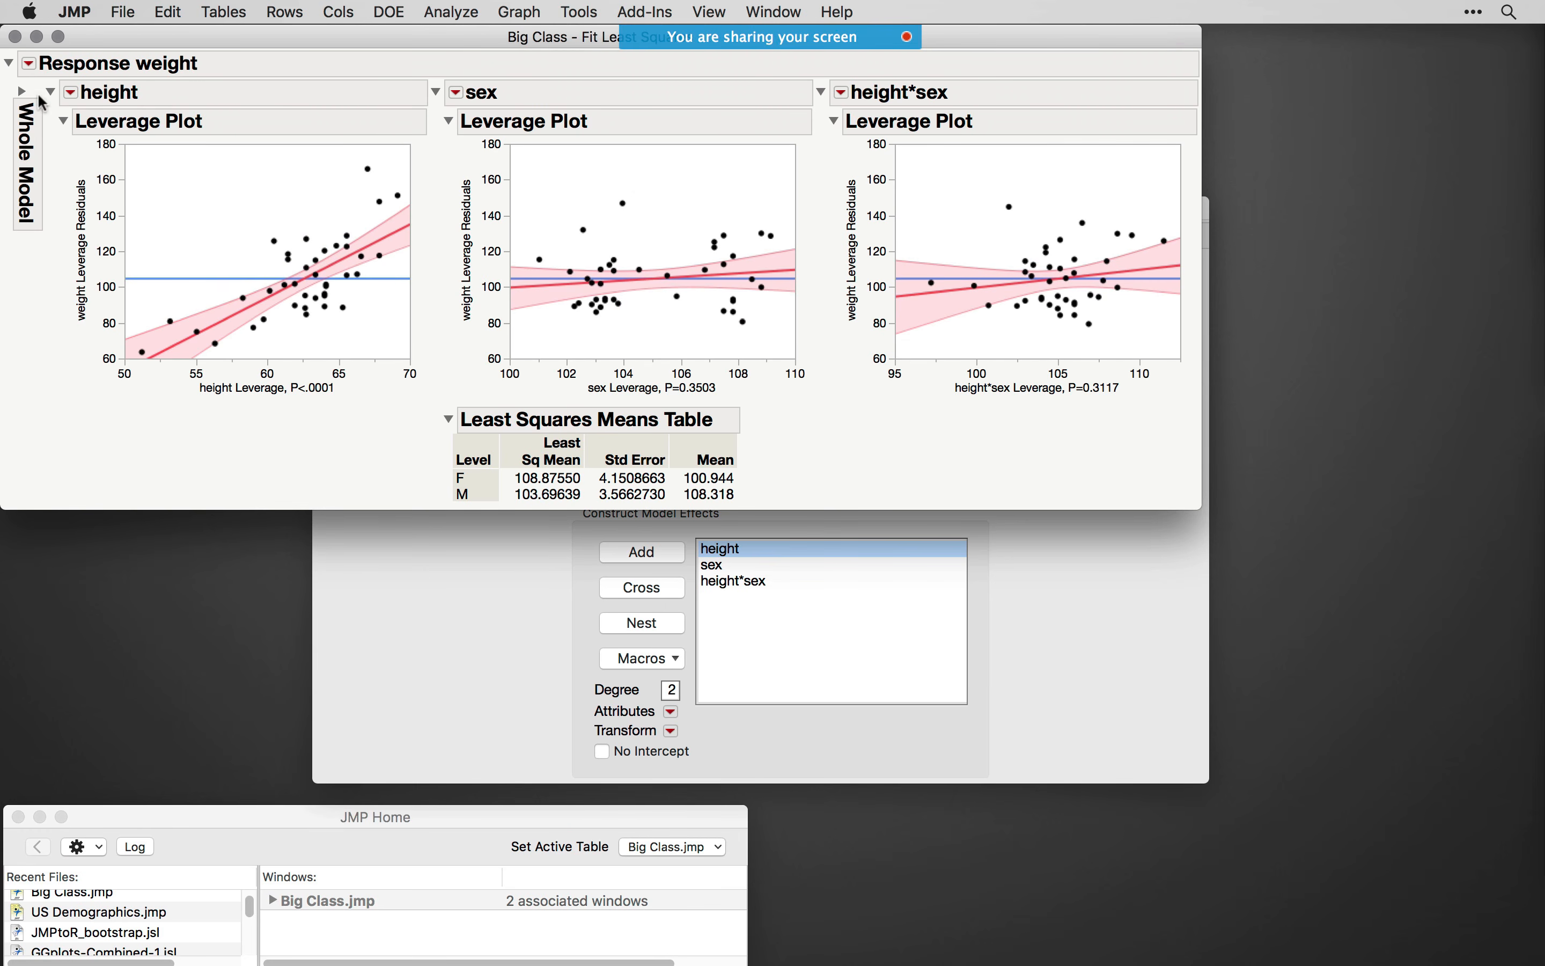
{"action": "left_click", "coordinate": [21, 91]}
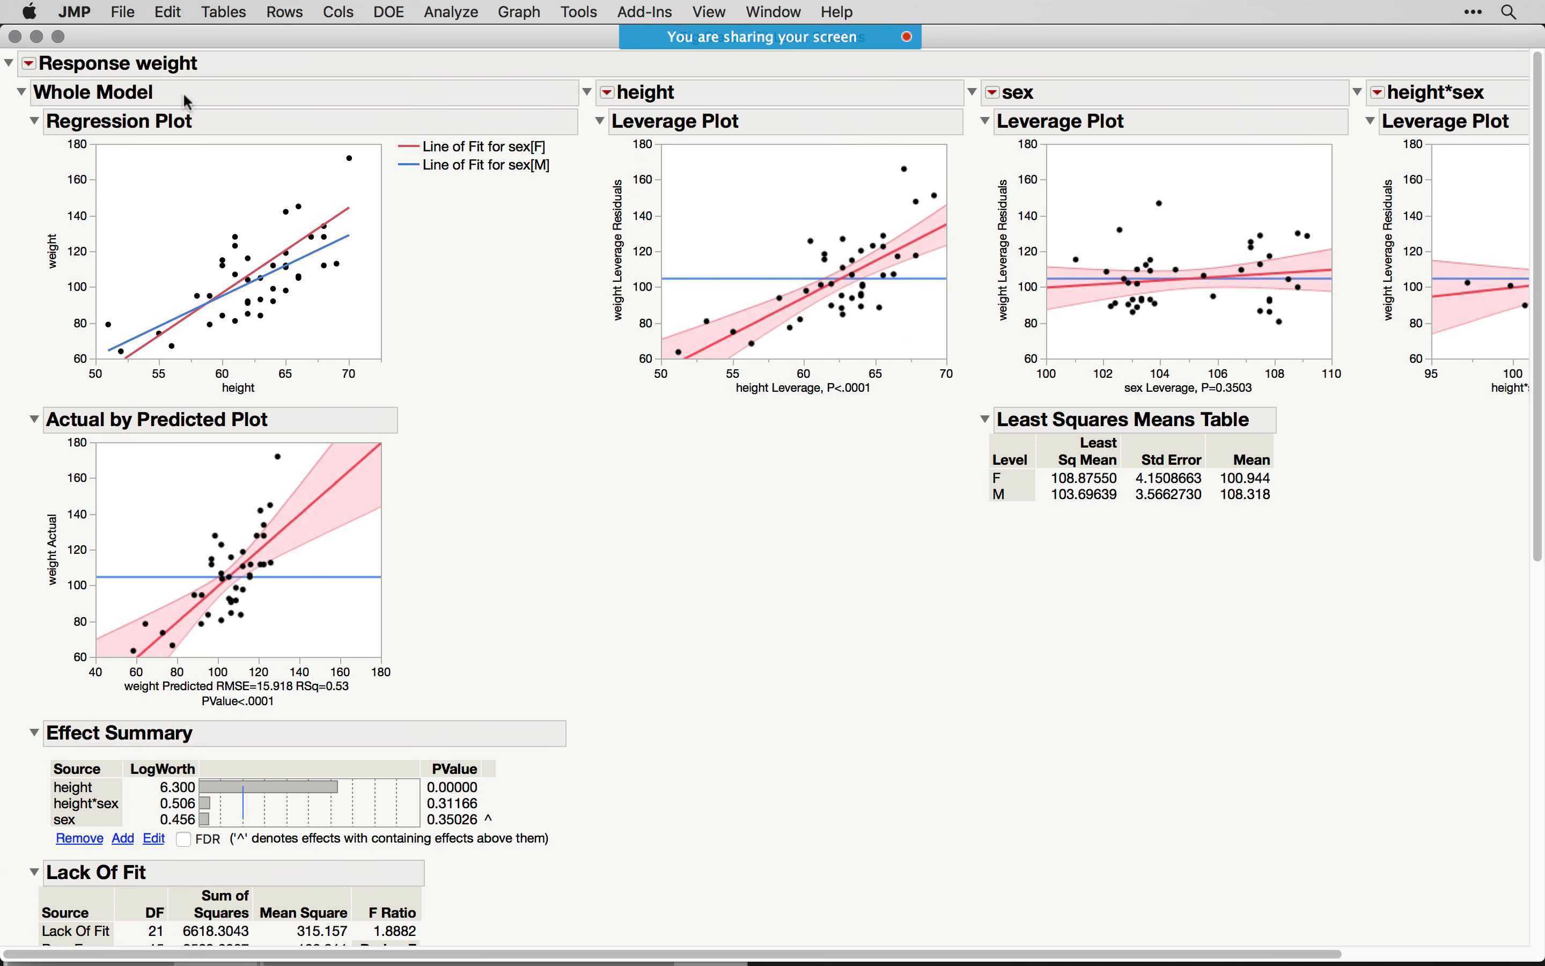
{"action": "left_click", "coordinate": [617, 92]}
{"action": "left_click", "coordinate": [617, 92]}
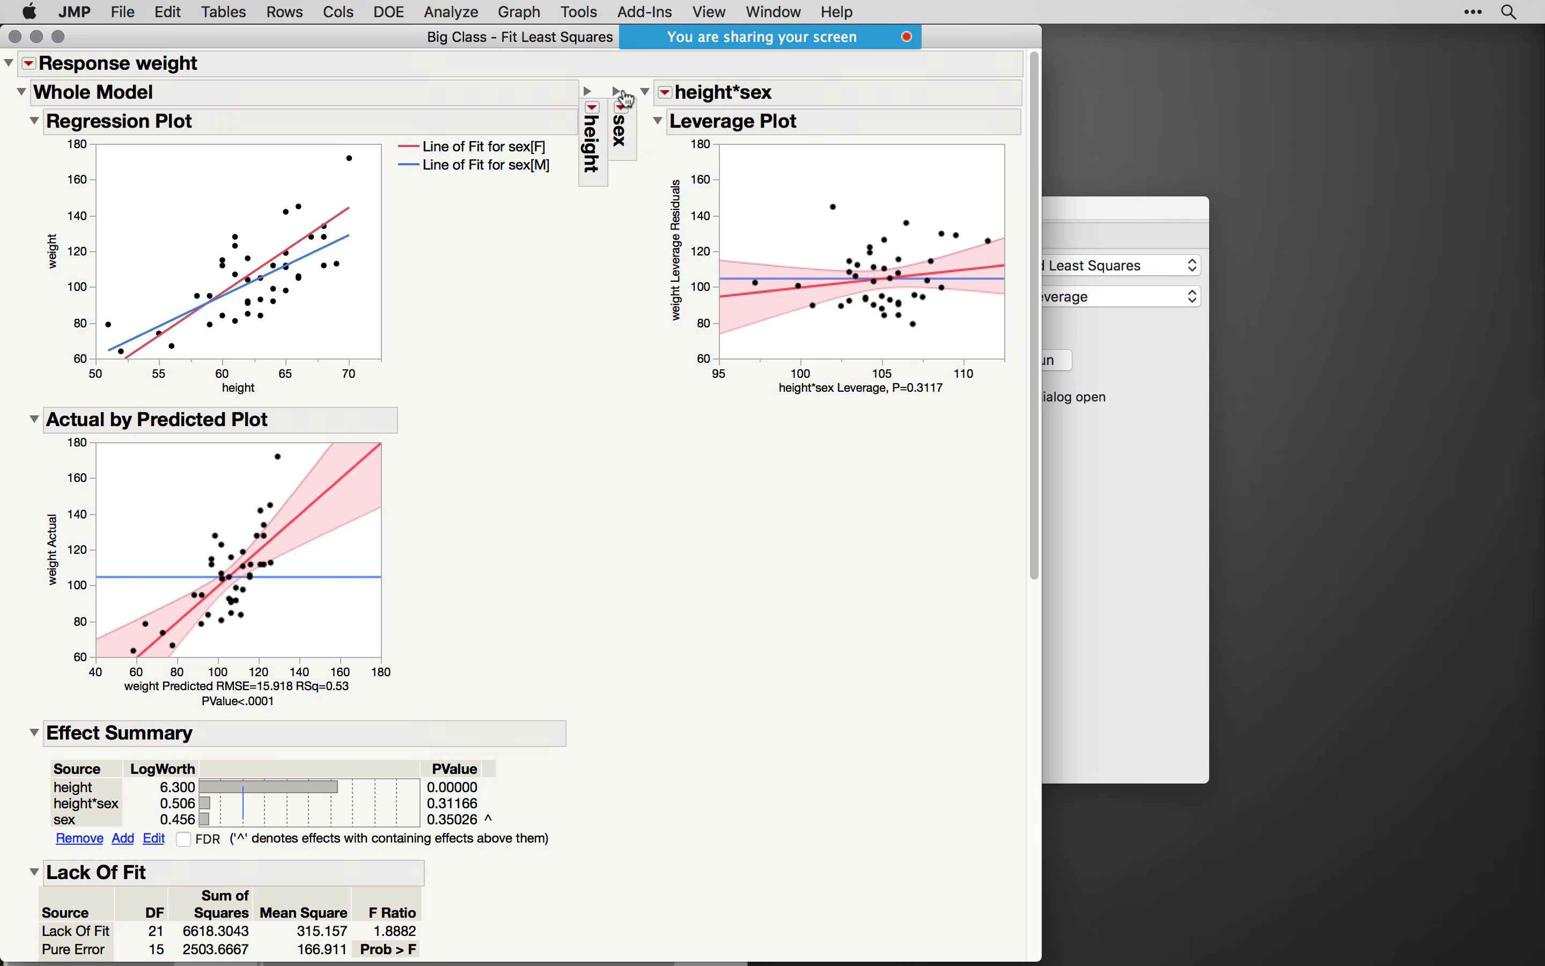
{"action": "left_click", "coordinate": [645, 91]}
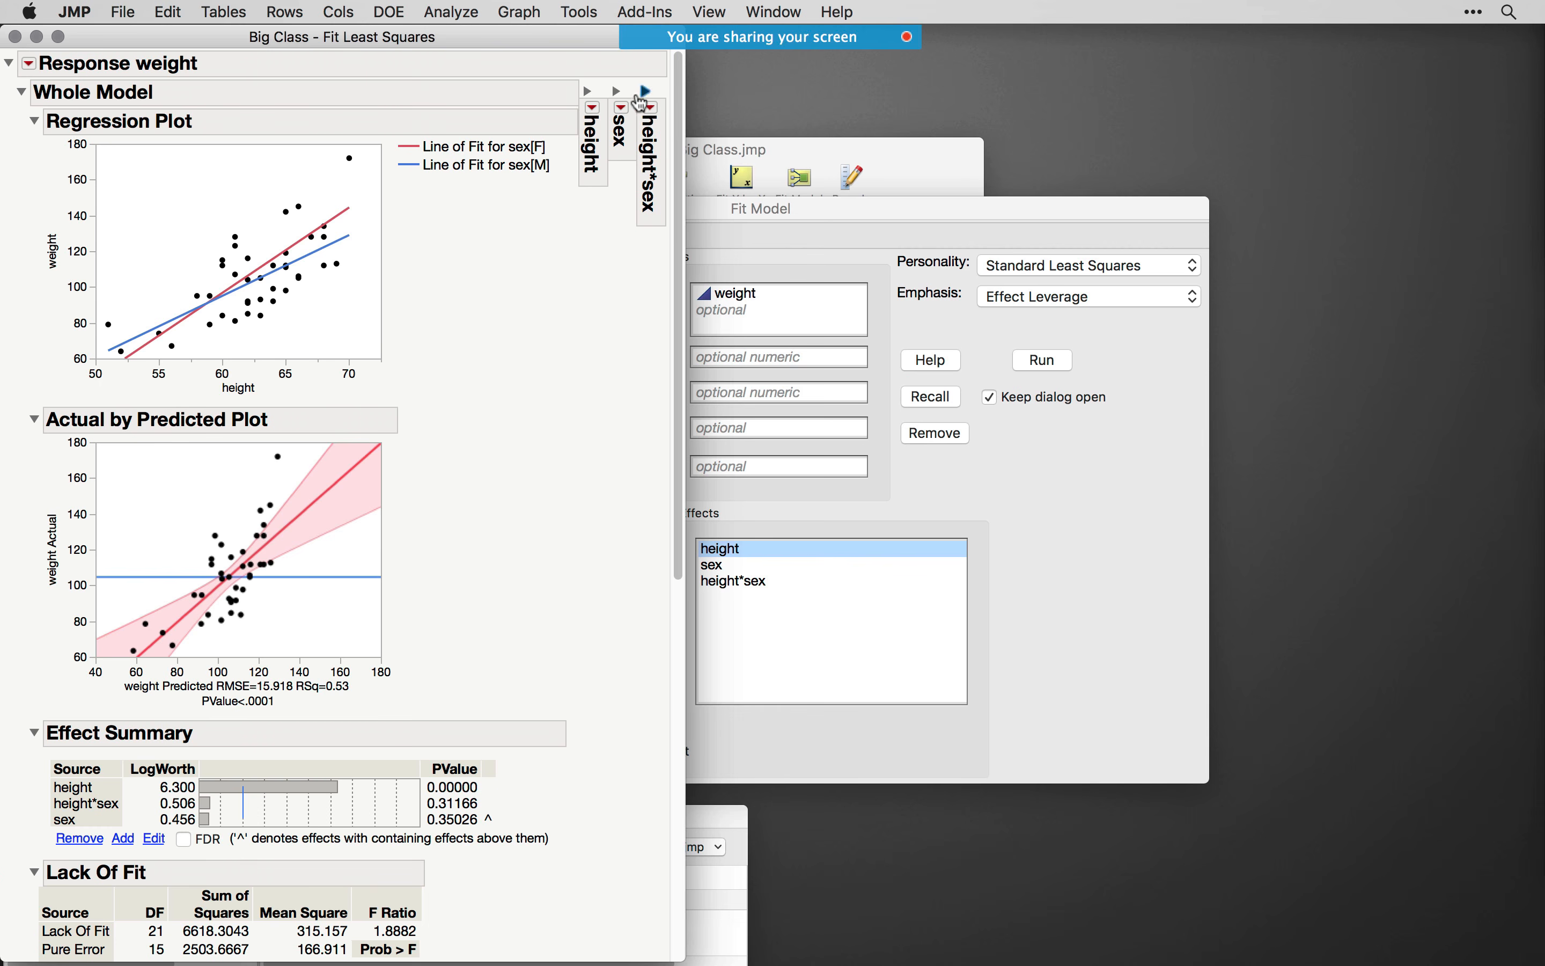
- Collapse the Actual by Predicted, Regression and Residual by Predicted plots, and arrange the report beside the Fit Model dialog
{"action": "left_click", "coordinate": [34, 419]}
{"action": "left_click", "coordinate": [35, 122]}
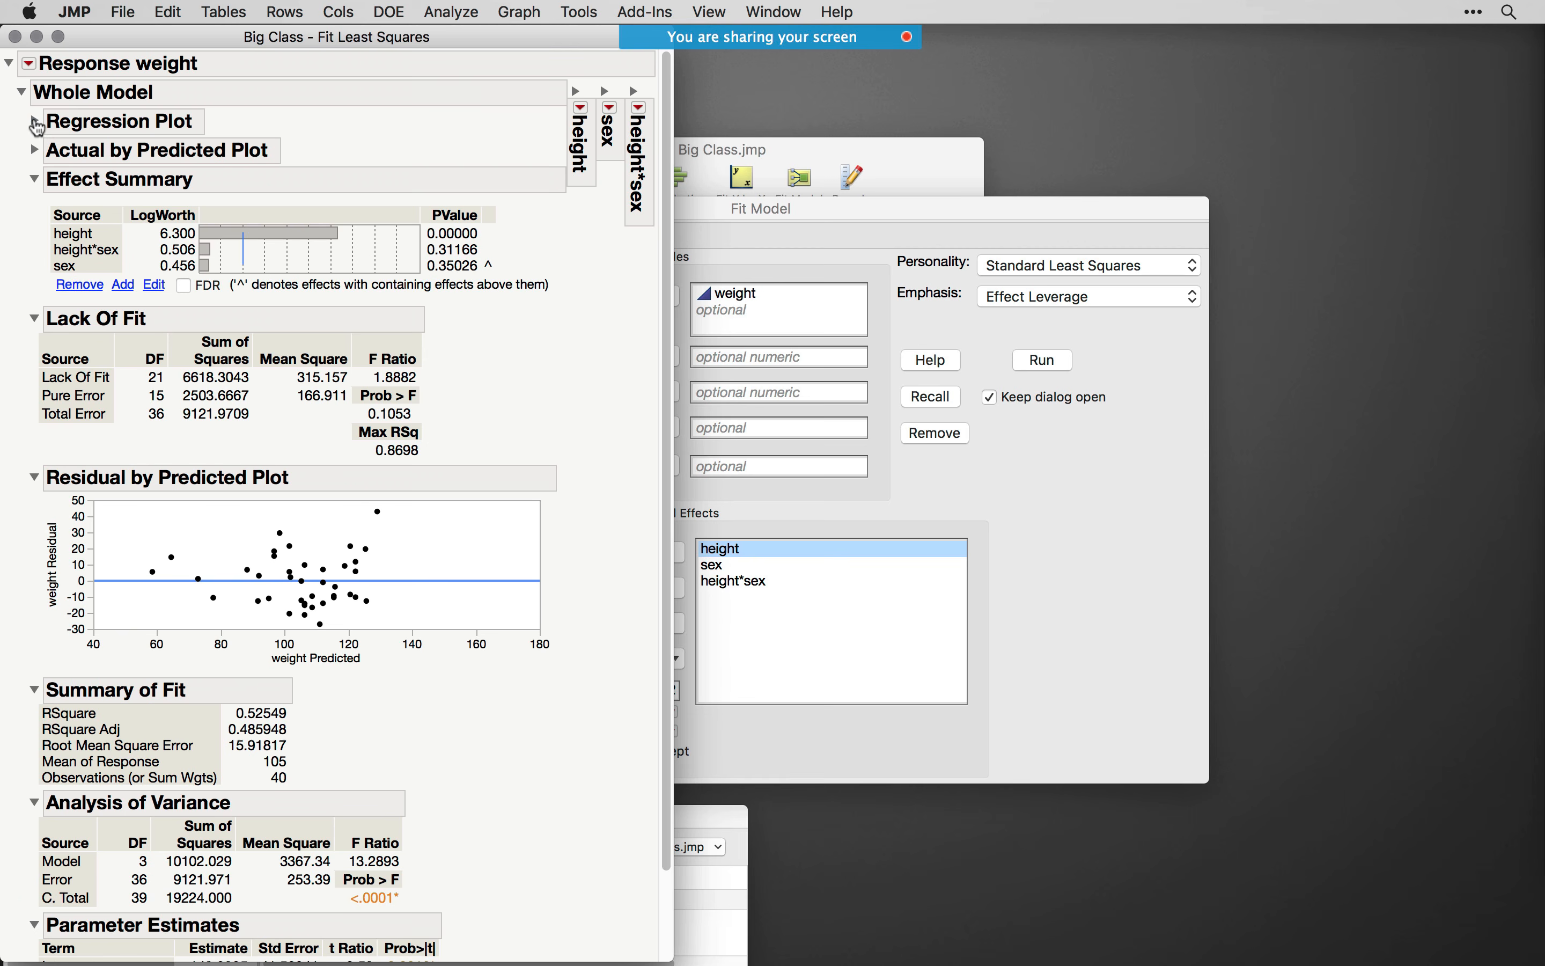
{"action": "left_click", "coordinate": [34, 477]}
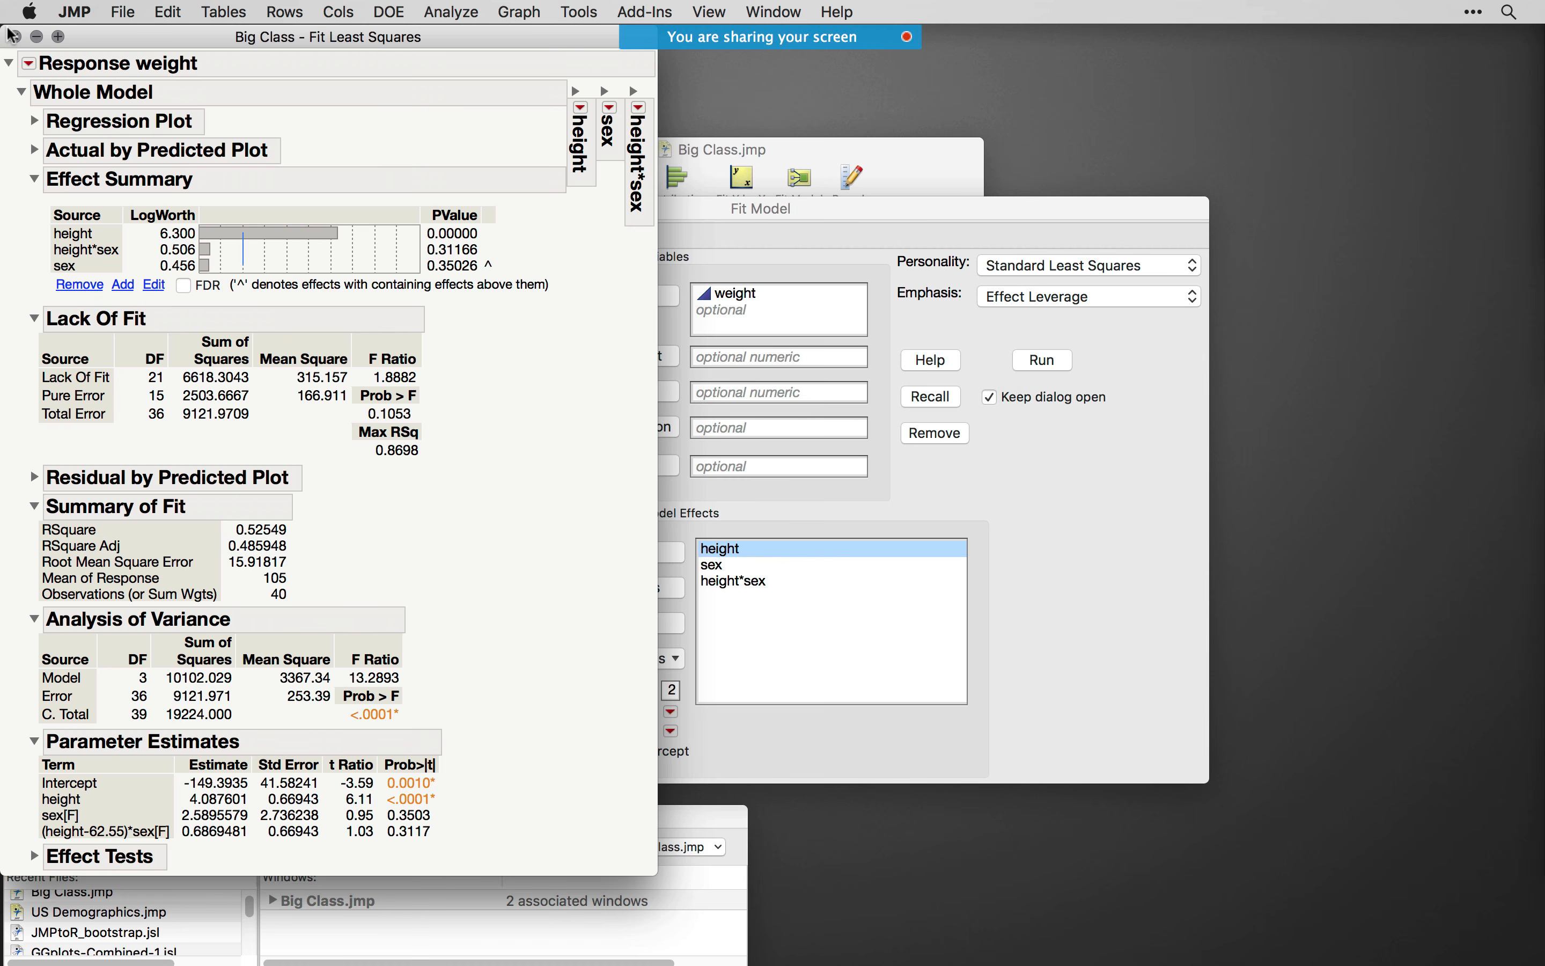
{"action": "left_click_drag", "start_coordinate": [249, 37], "coordinate": [1068, 77]}
{"action": "left_click_drag", "start_coordinate": [728, 209], "coordinate": [577, 184]}
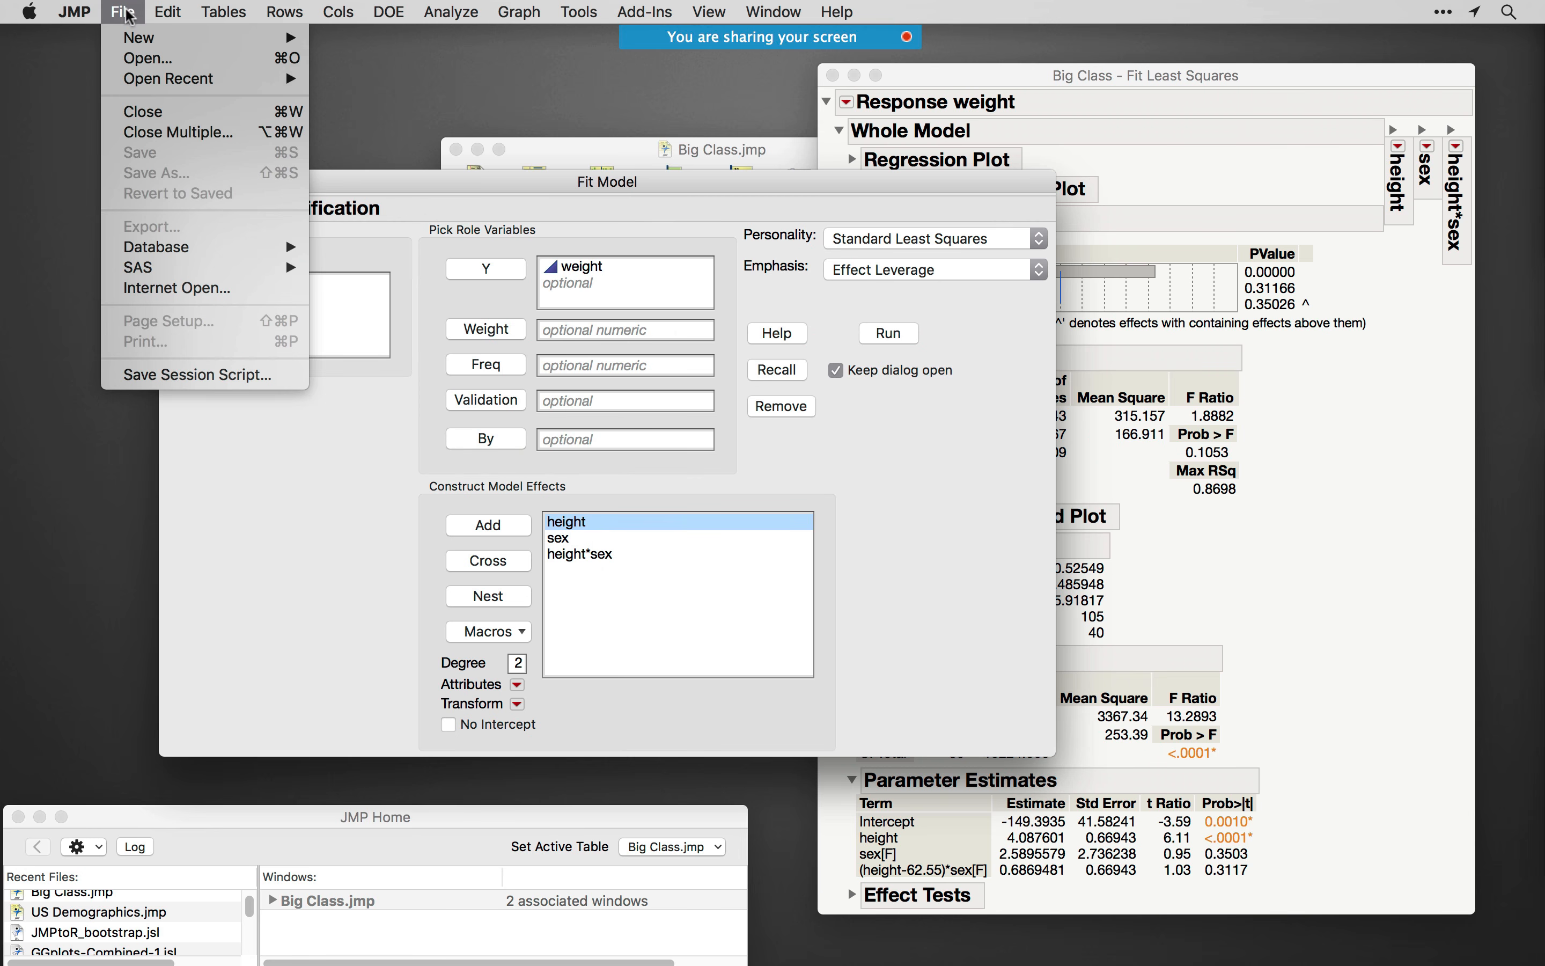
- Look over the available SAS commands without choosing one, and arrange the Big Class table behind the Fit Model dialog
{"action": "mouse_move", "coordinate": [172, 270]}
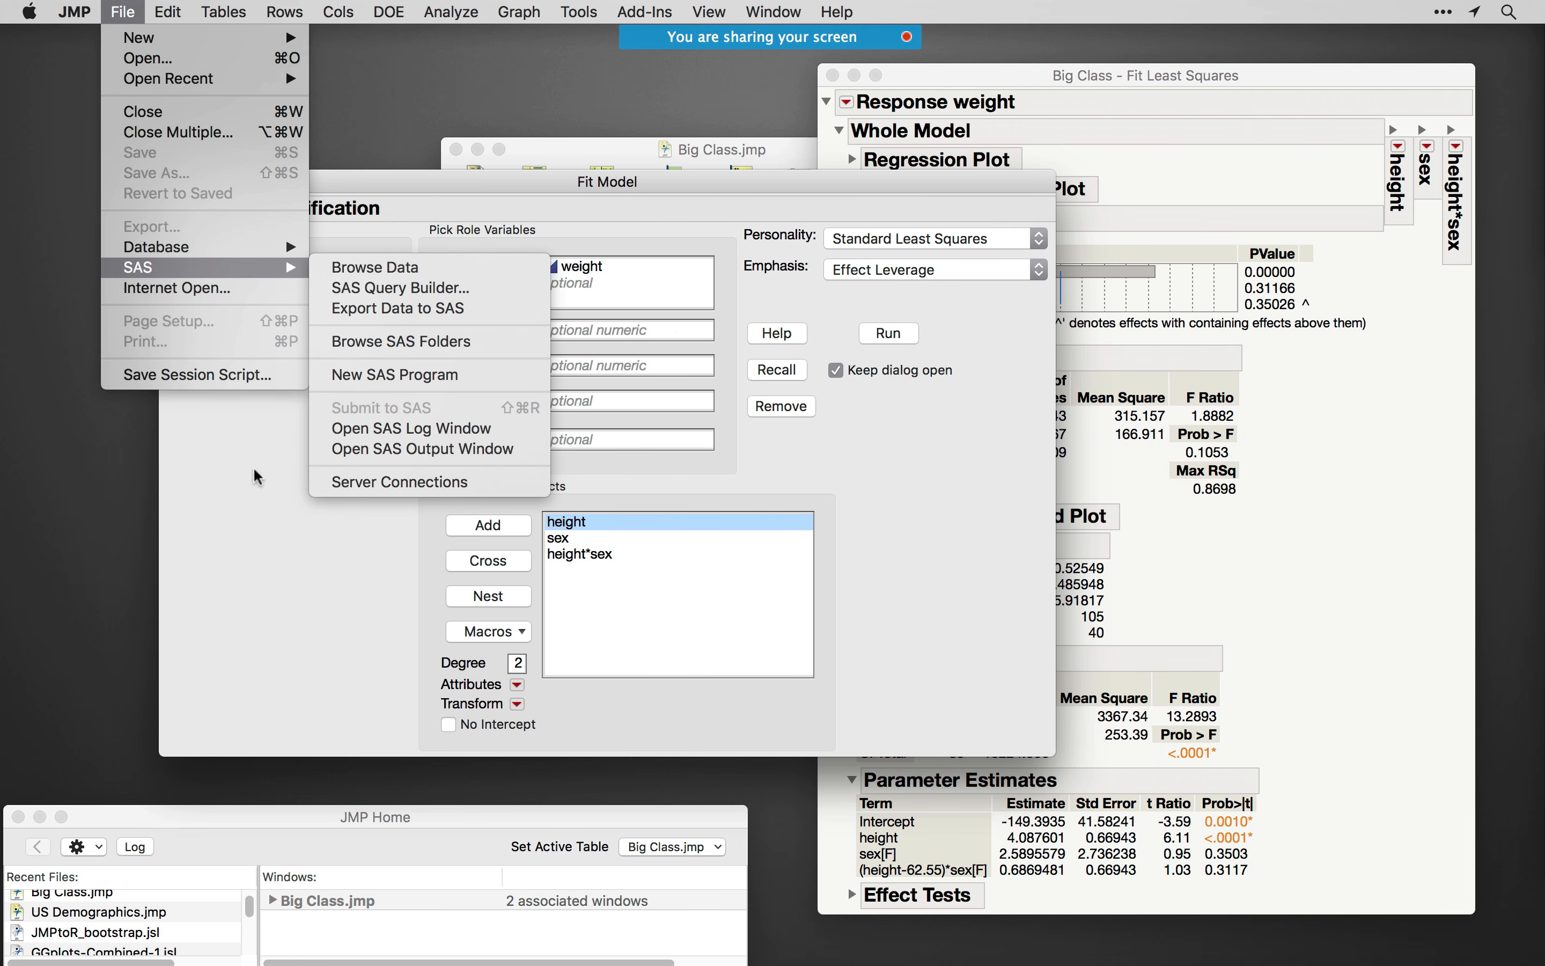
{"action": "left_click", "coordinate": [279, 529]}
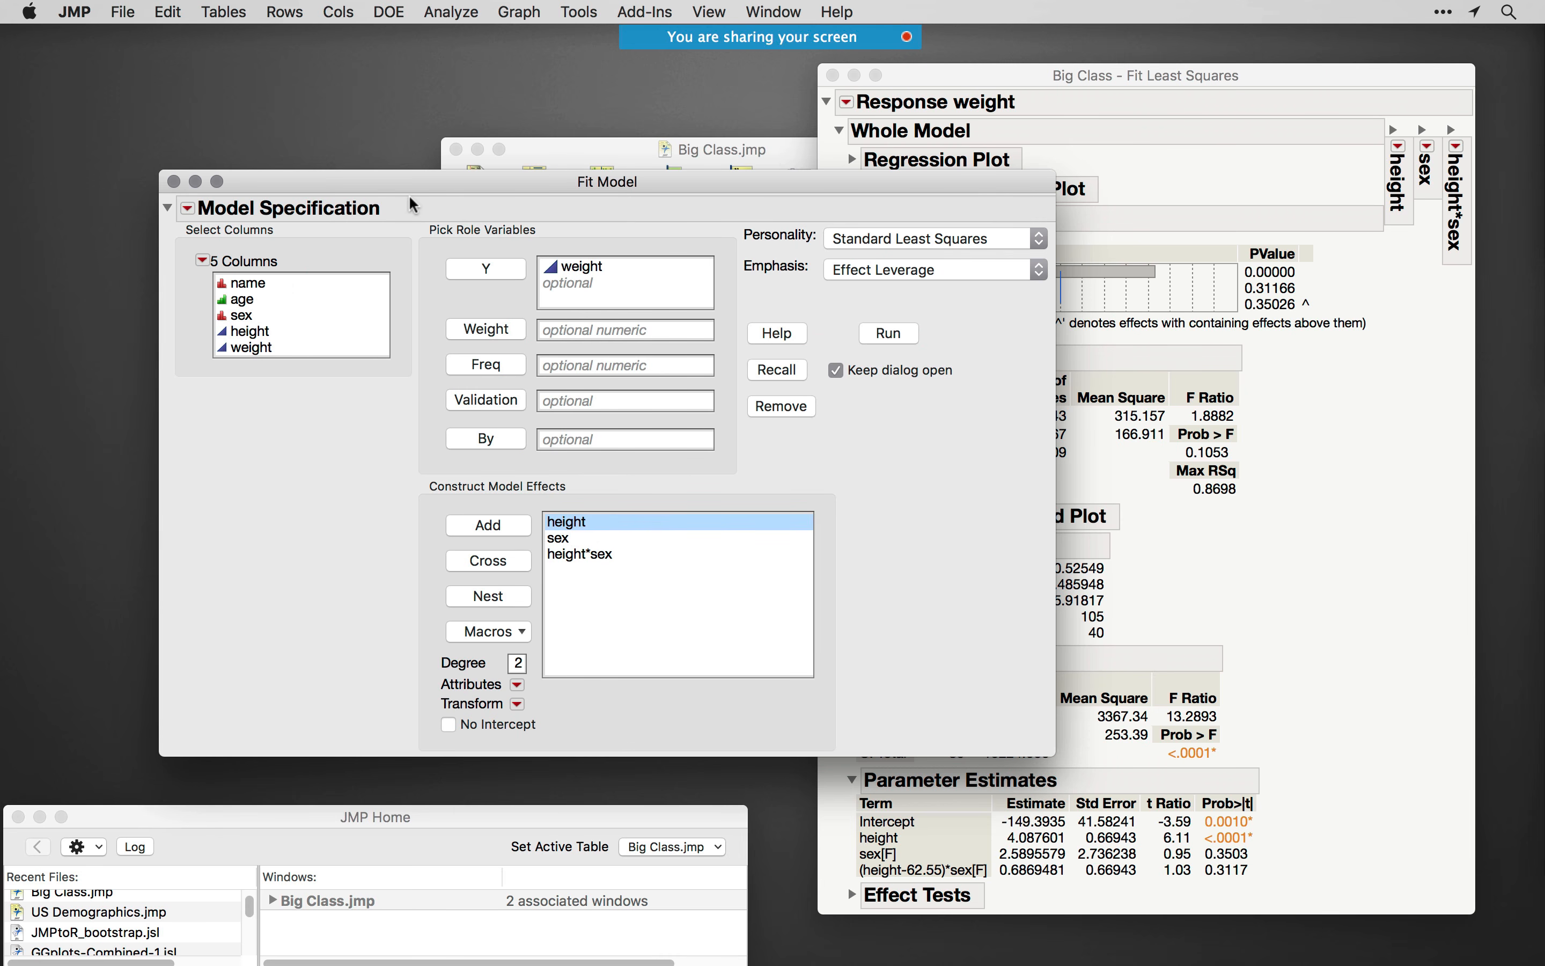
{"action": "left_click_drag", "start_coordinate": [586, 163], "coordinate": [538, 81]}
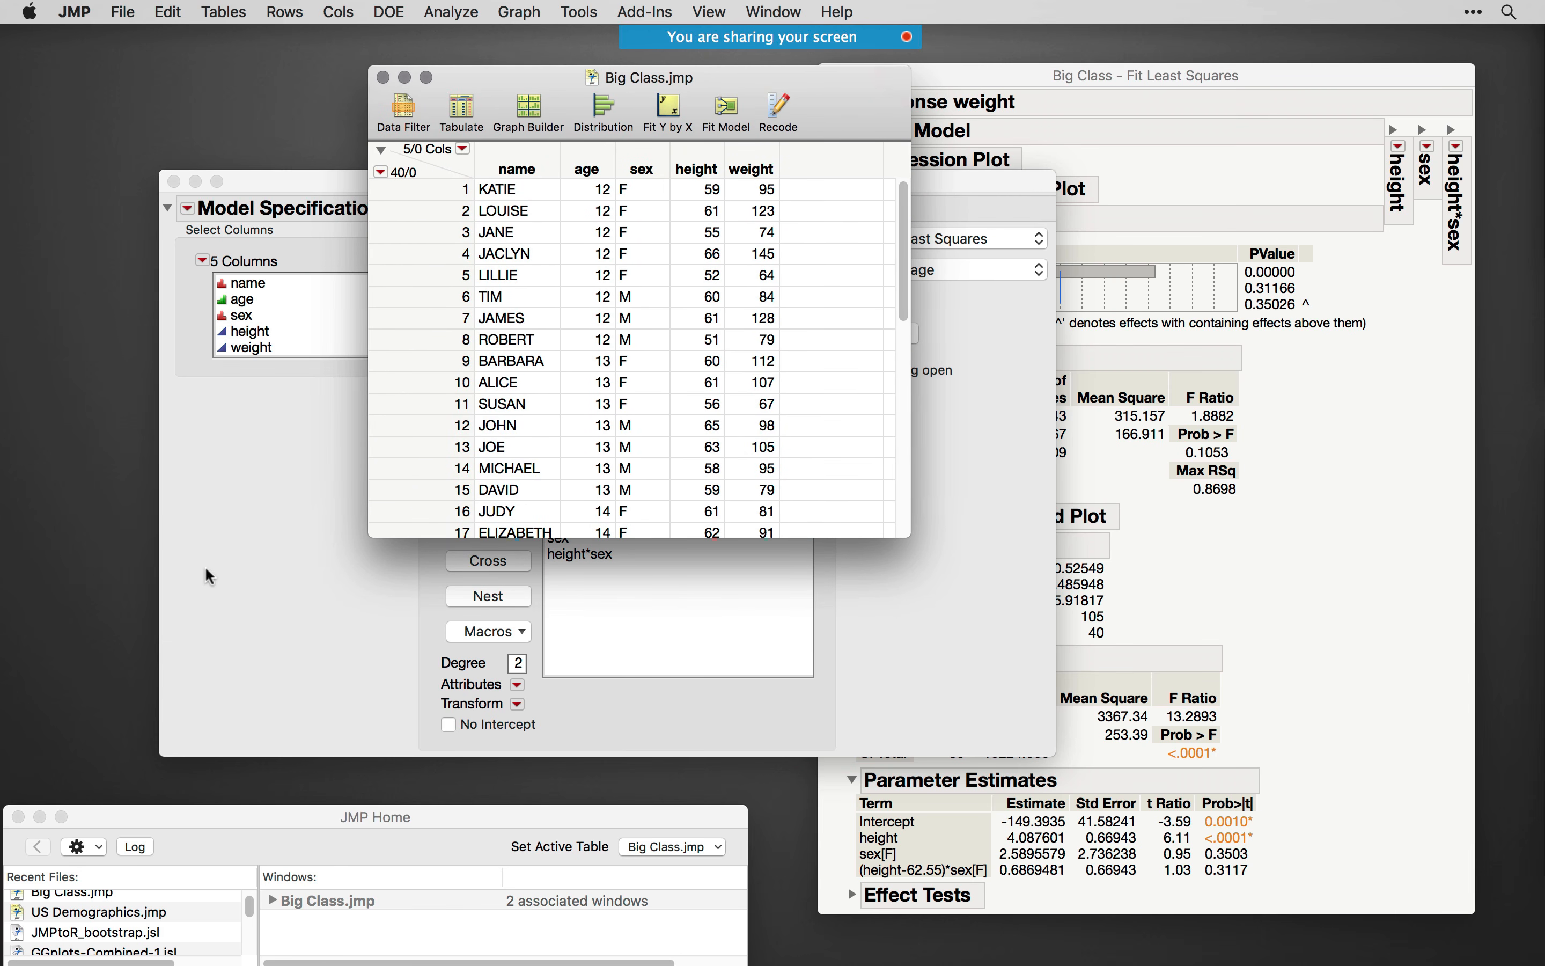
{"action": "left_click_drag", "start_coordinate": [555, 76], "coordinate": [562, 71]}
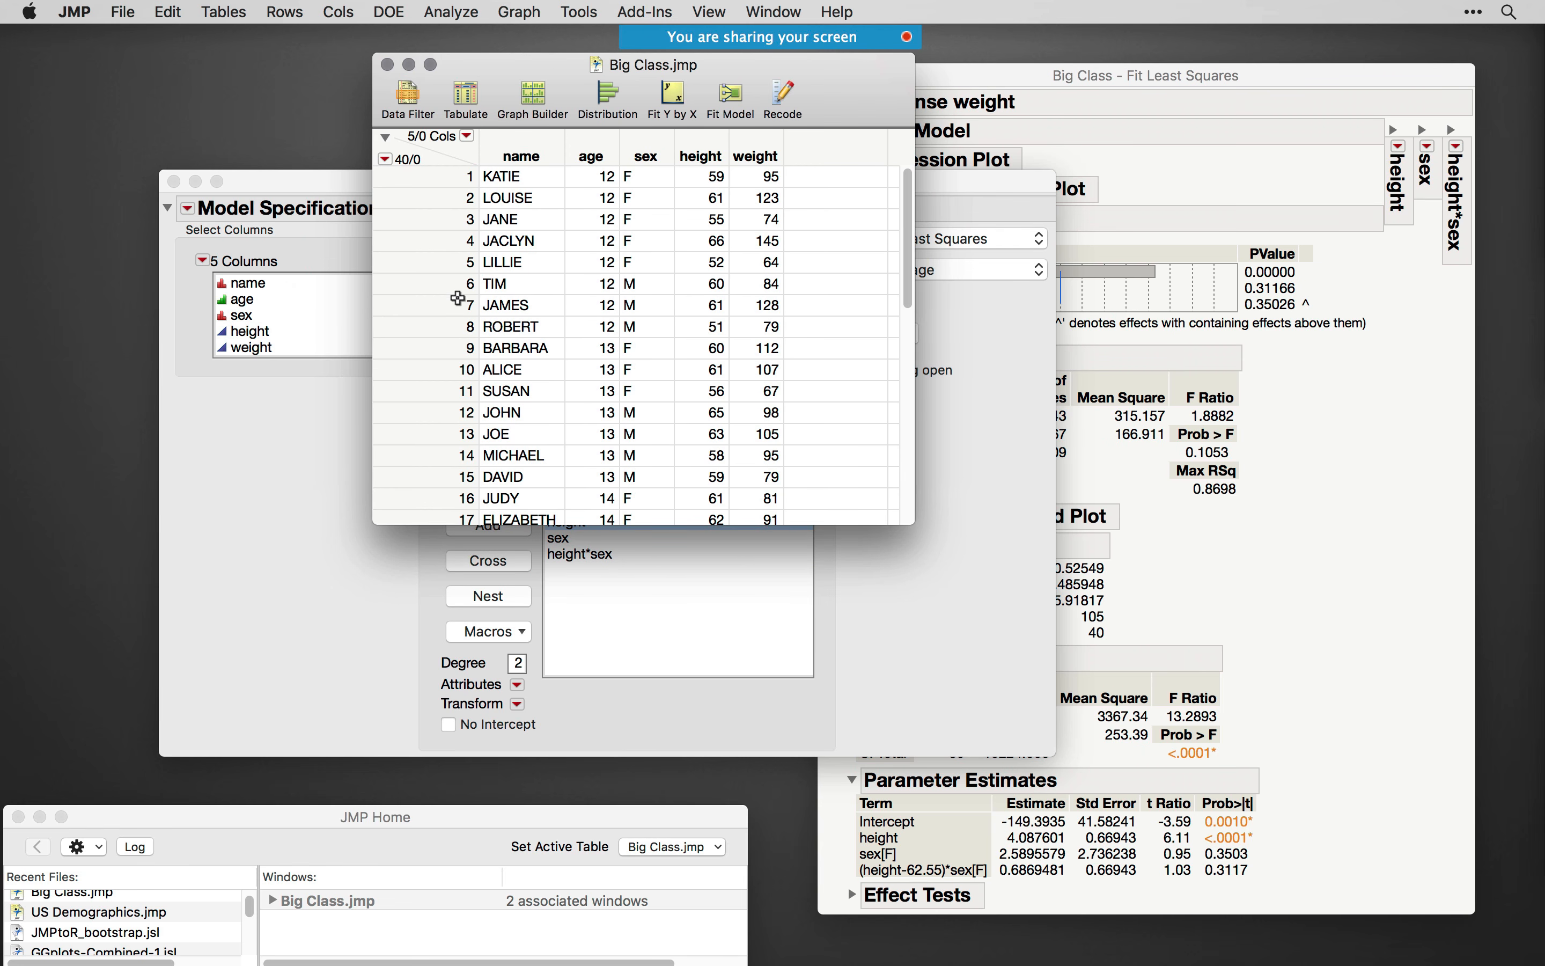
{"action": "left_click", "coordinate": [317, 524]}
{"action": "left_click_drag", "start_coordinate": [407, 187], "coordinate": [406, 194]}
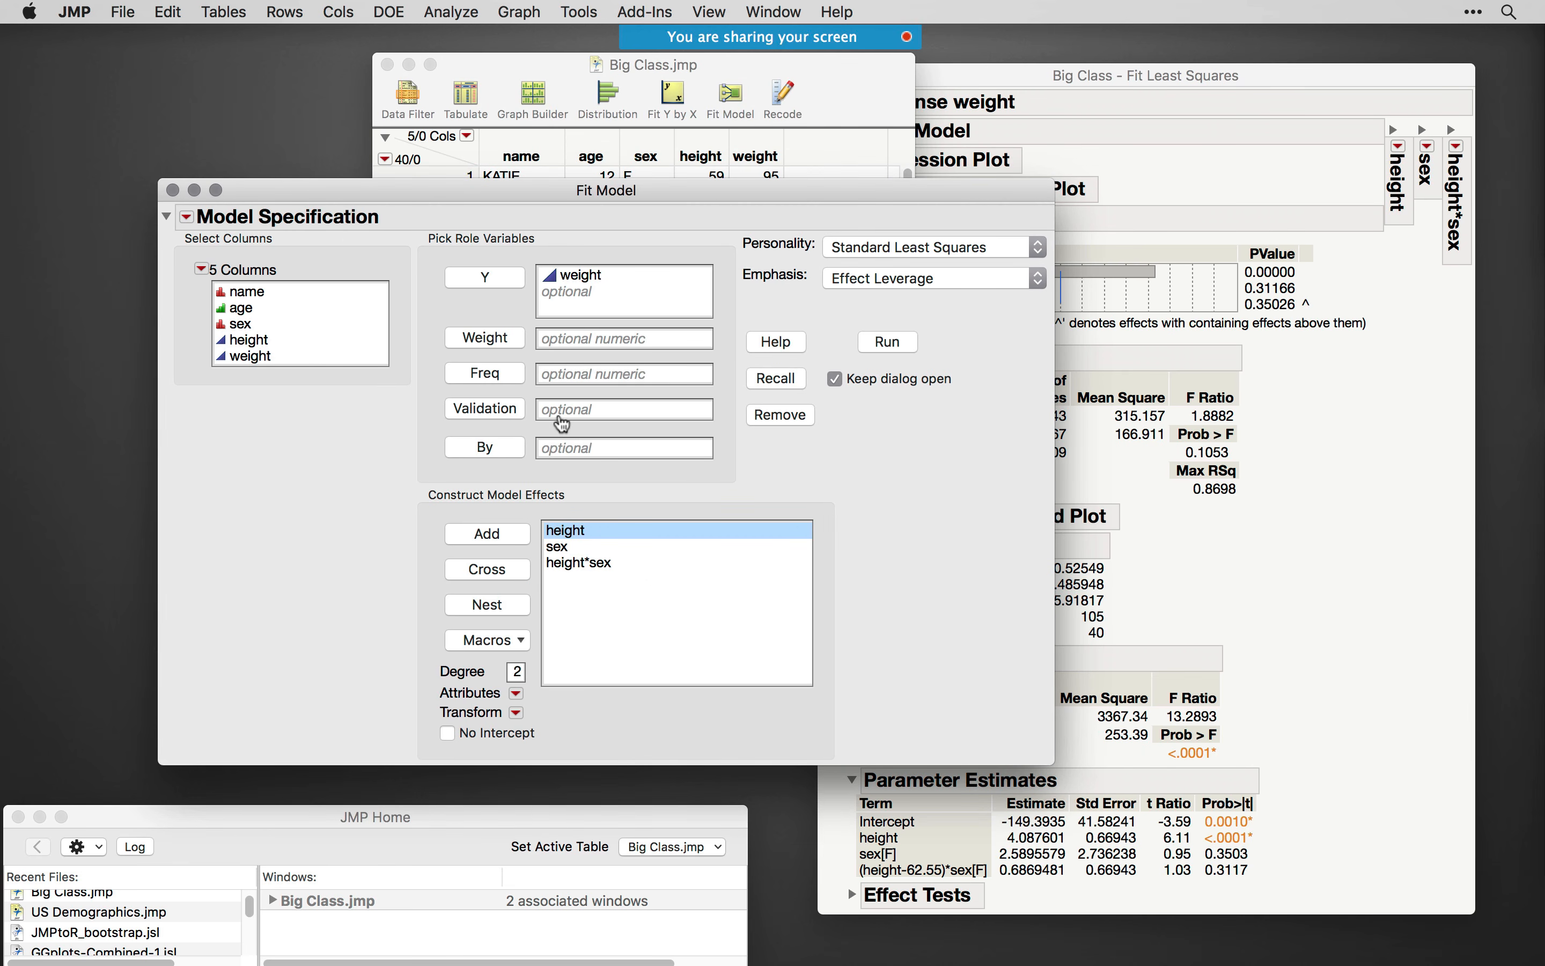
- Create a SAS job from the Fit Model specification
{"action": "mouse_move", "coordinate": [171, 235]}
{"action": "left_mouse_down"}
{"action": "mouse_move", "coordinate": [209, 232]}
{"action": "mouse_move", "coordinate": [203, 208]}
{"action": "mouse_move", "coordinate": [181, 205]}
{"action": "mouse_move", "coordinate": [168, 224]}
{"action": "mouse_move", "coordinate": [181, 234]}
{"action": "left_mouse_up"}
{"action": "mouse_move", "coordinate": [171, 276]}
{"action": "left_mouse_down"}
{"action": "mouse_move", "coordinate": [195, 310]}
{"action": "mouse_move", "coordinate": [227, 265]}
{"action": "mouse_move", "coordinate": [202, 256]}
{"action": "left_mouse_up"}
{"action": "left_click", "coordinate": [186, 218]}
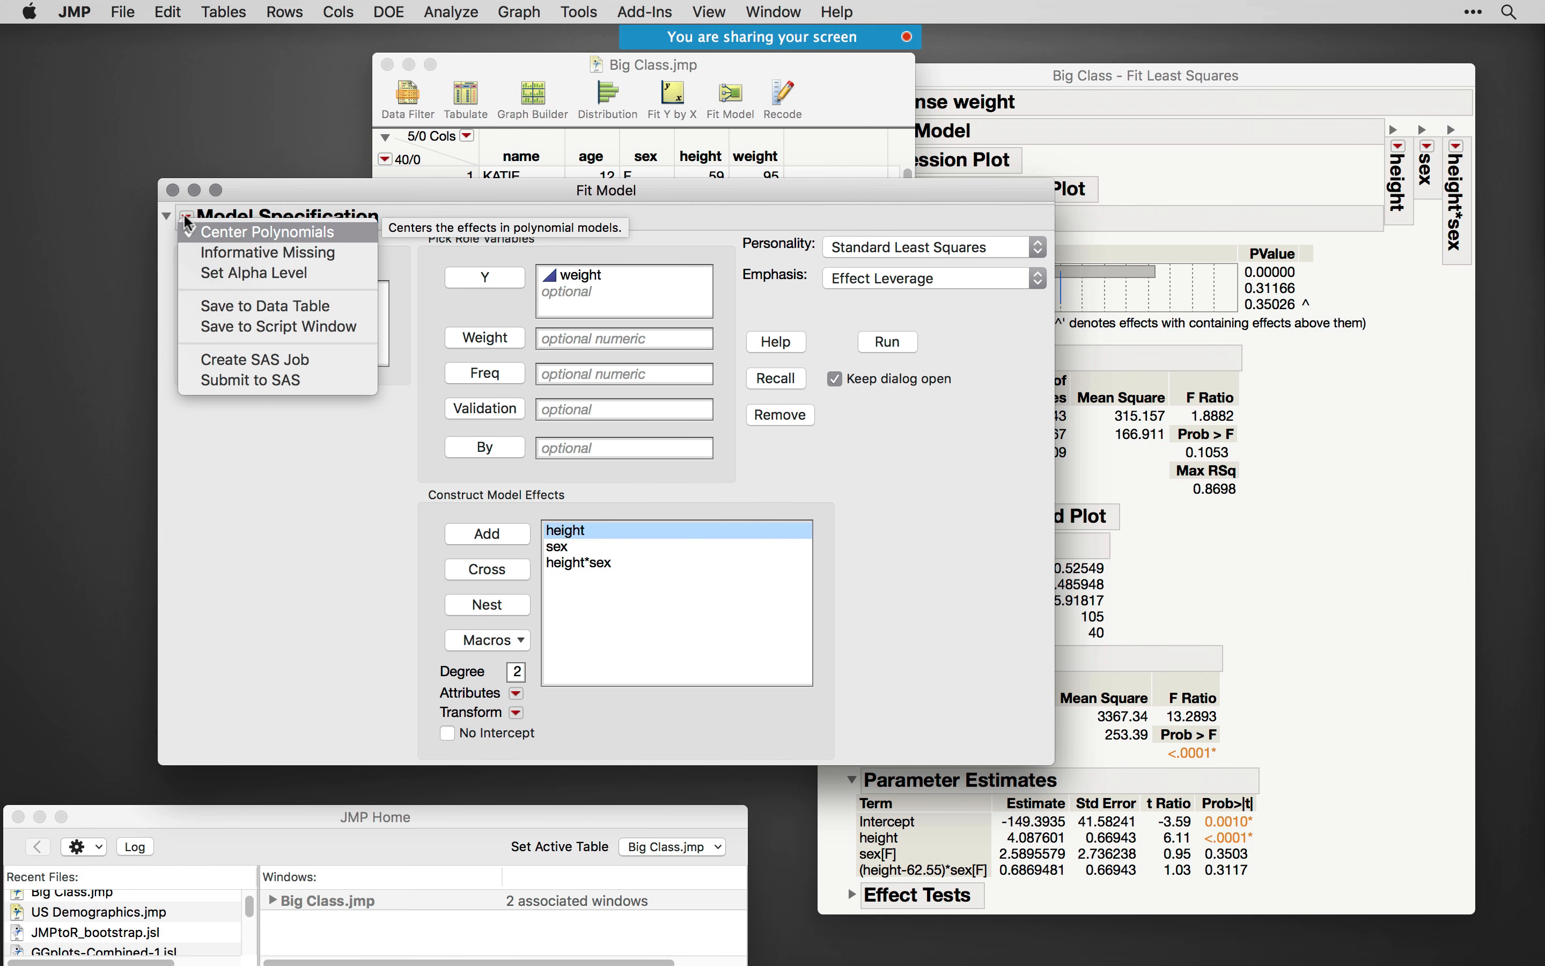
{"action": "left_click", "coordinate": [272, 365]}
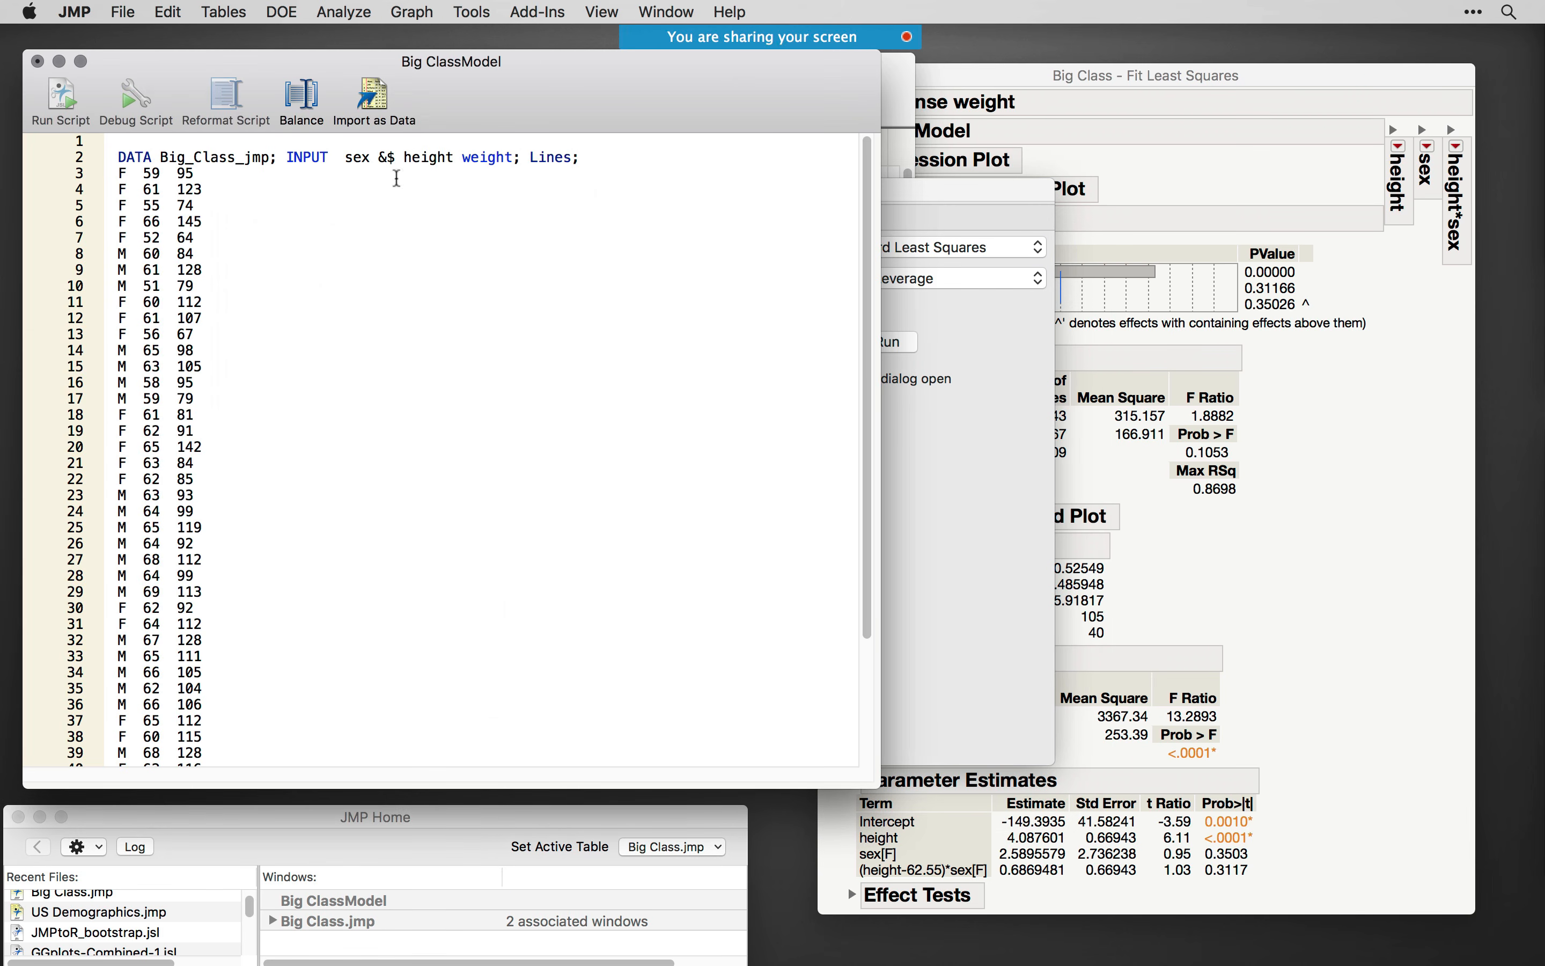
- Highlight the DATA and INPUT line in the generated SAS code, and move the script window clear of the Big Class table
{"action": "left_click_drag", "start_coordinate": [464, 90], "coordinate": [469, 78]}
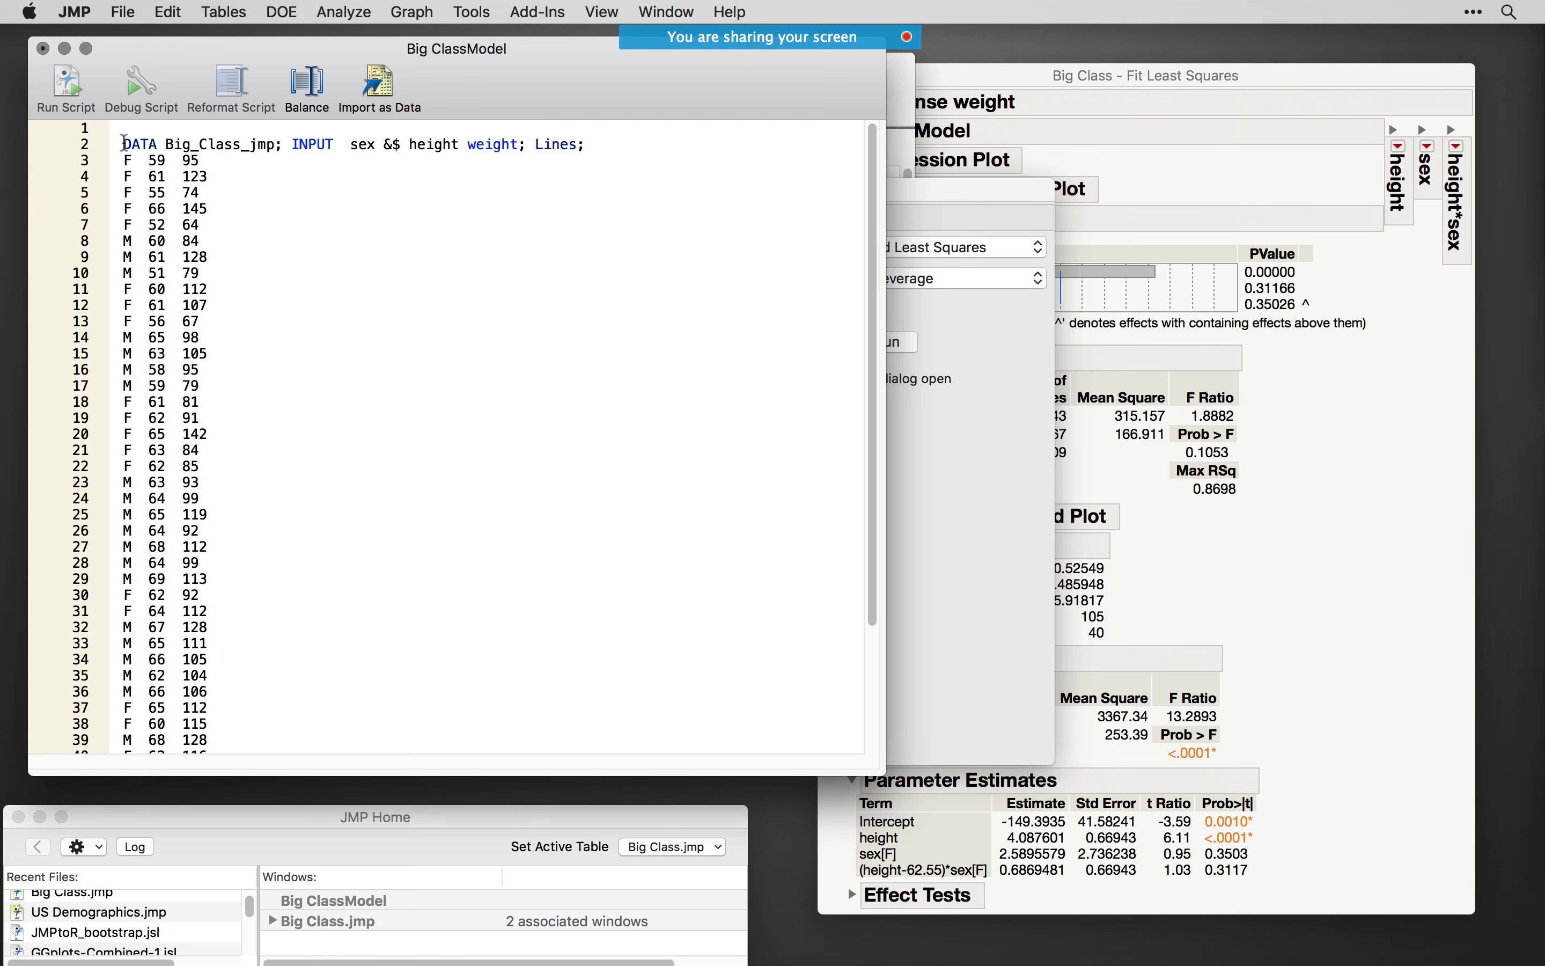
{"action": "left_click_drag", "start_coordinate": [124, 142], "coordinate": [598, 146]}
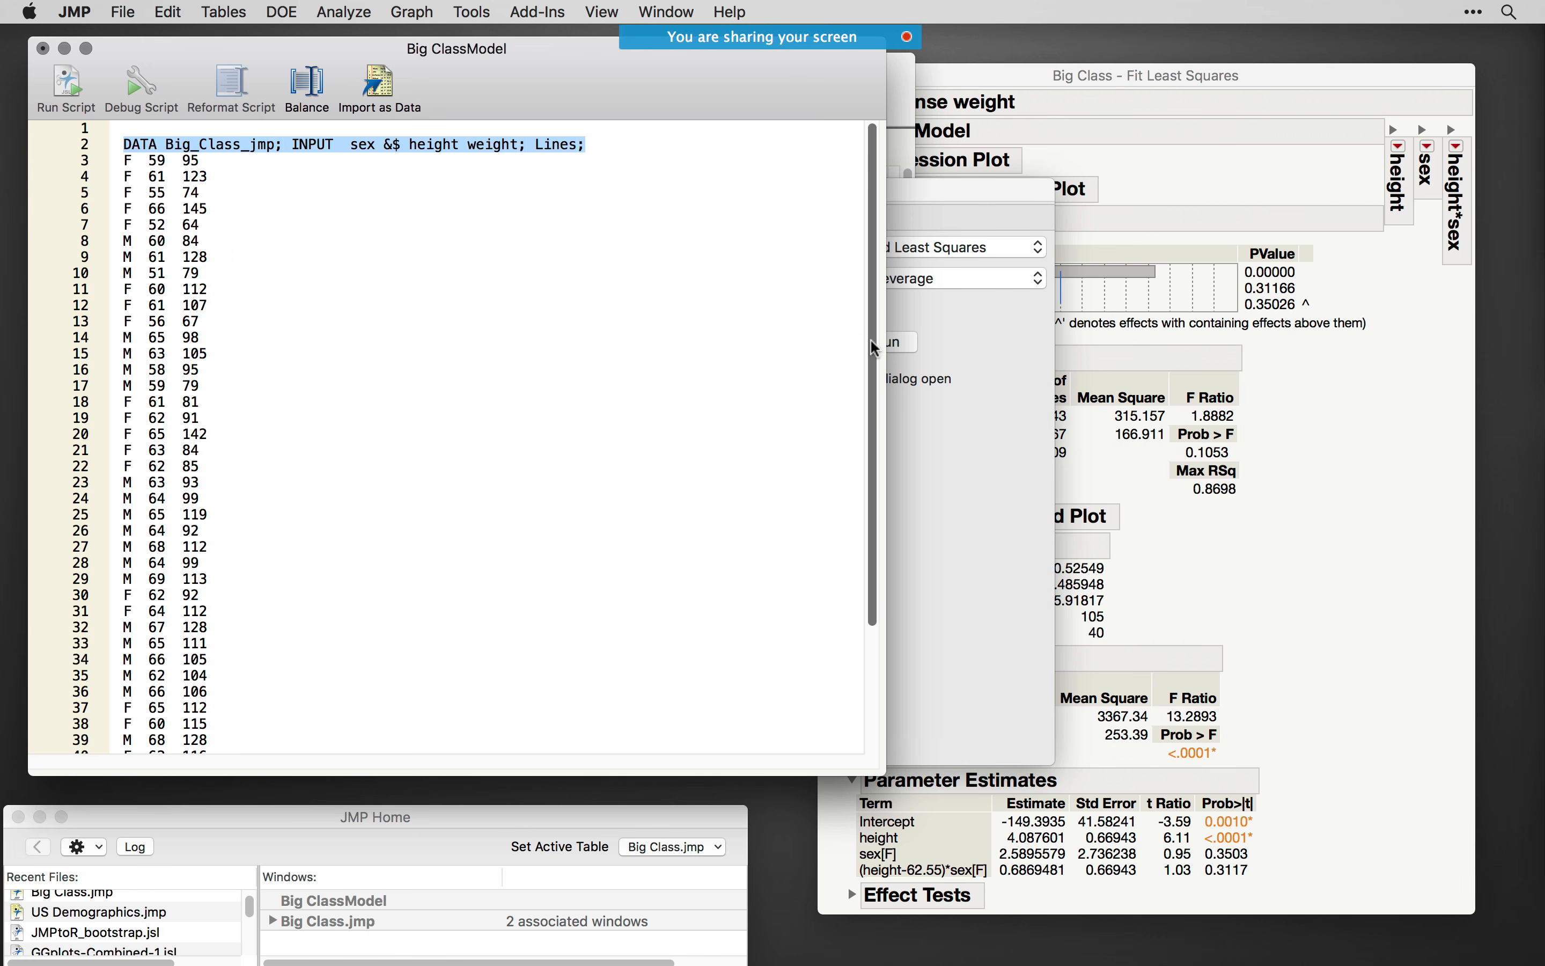
{"action": "left_click_drag", "start_coordinate": [443, 51], "coordinate": [445, 218]}
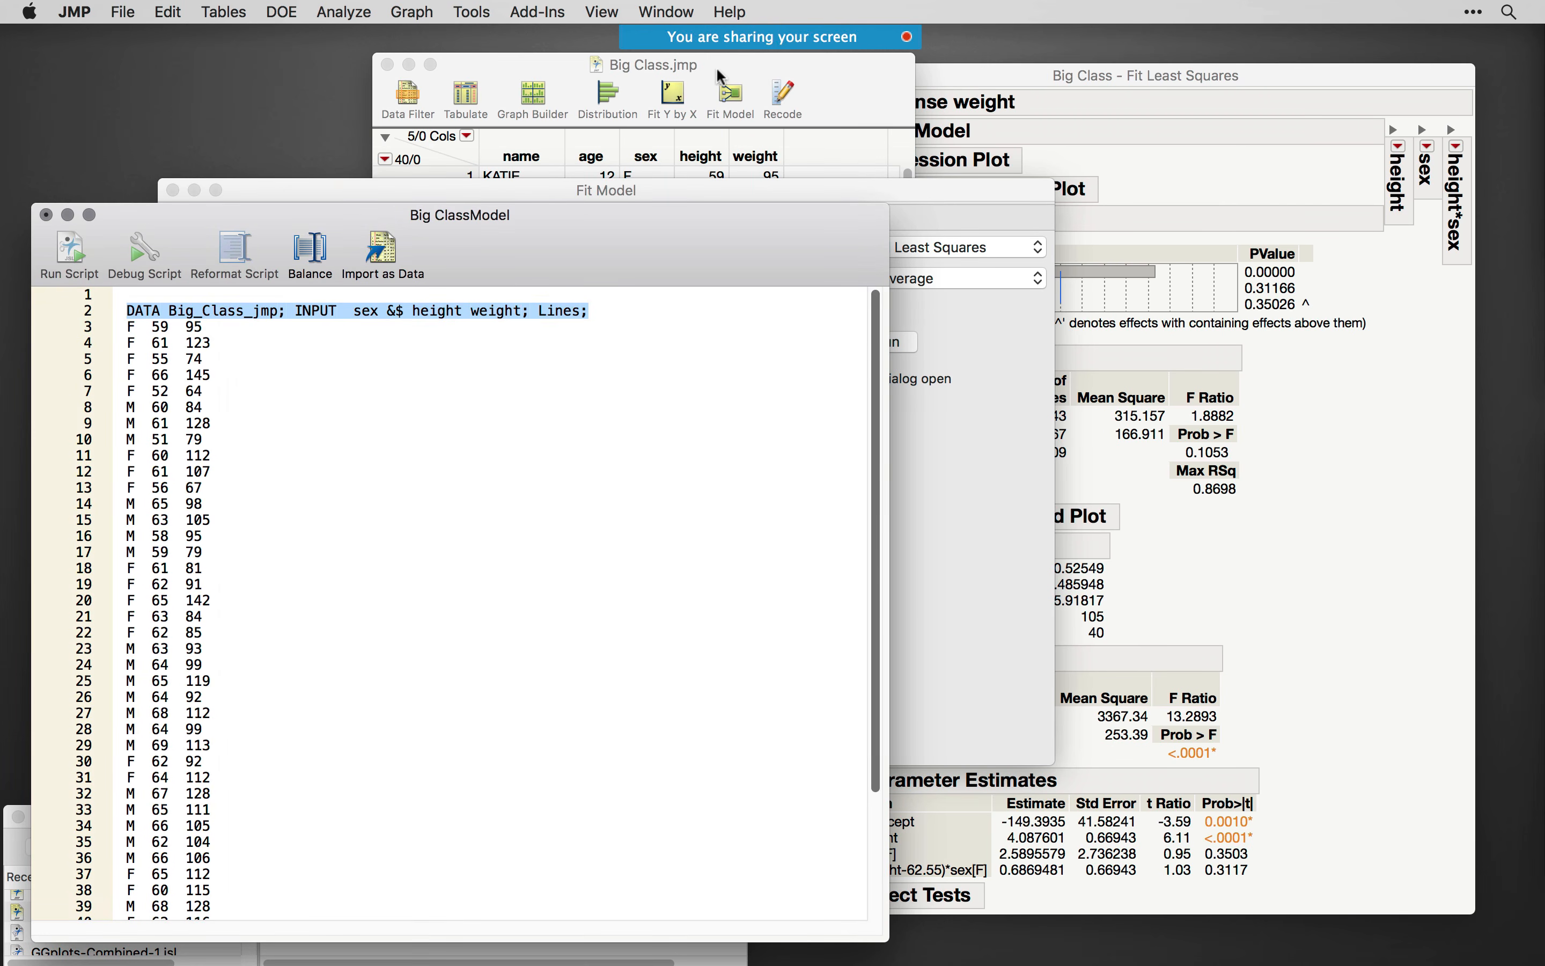
- Bring the Big Class table forward, select its name and age columns for comparison, and return to the SAS script
{"action": "left_click_drag", "start_coordinate": [656, 63], "coordinate": [820, 79]}
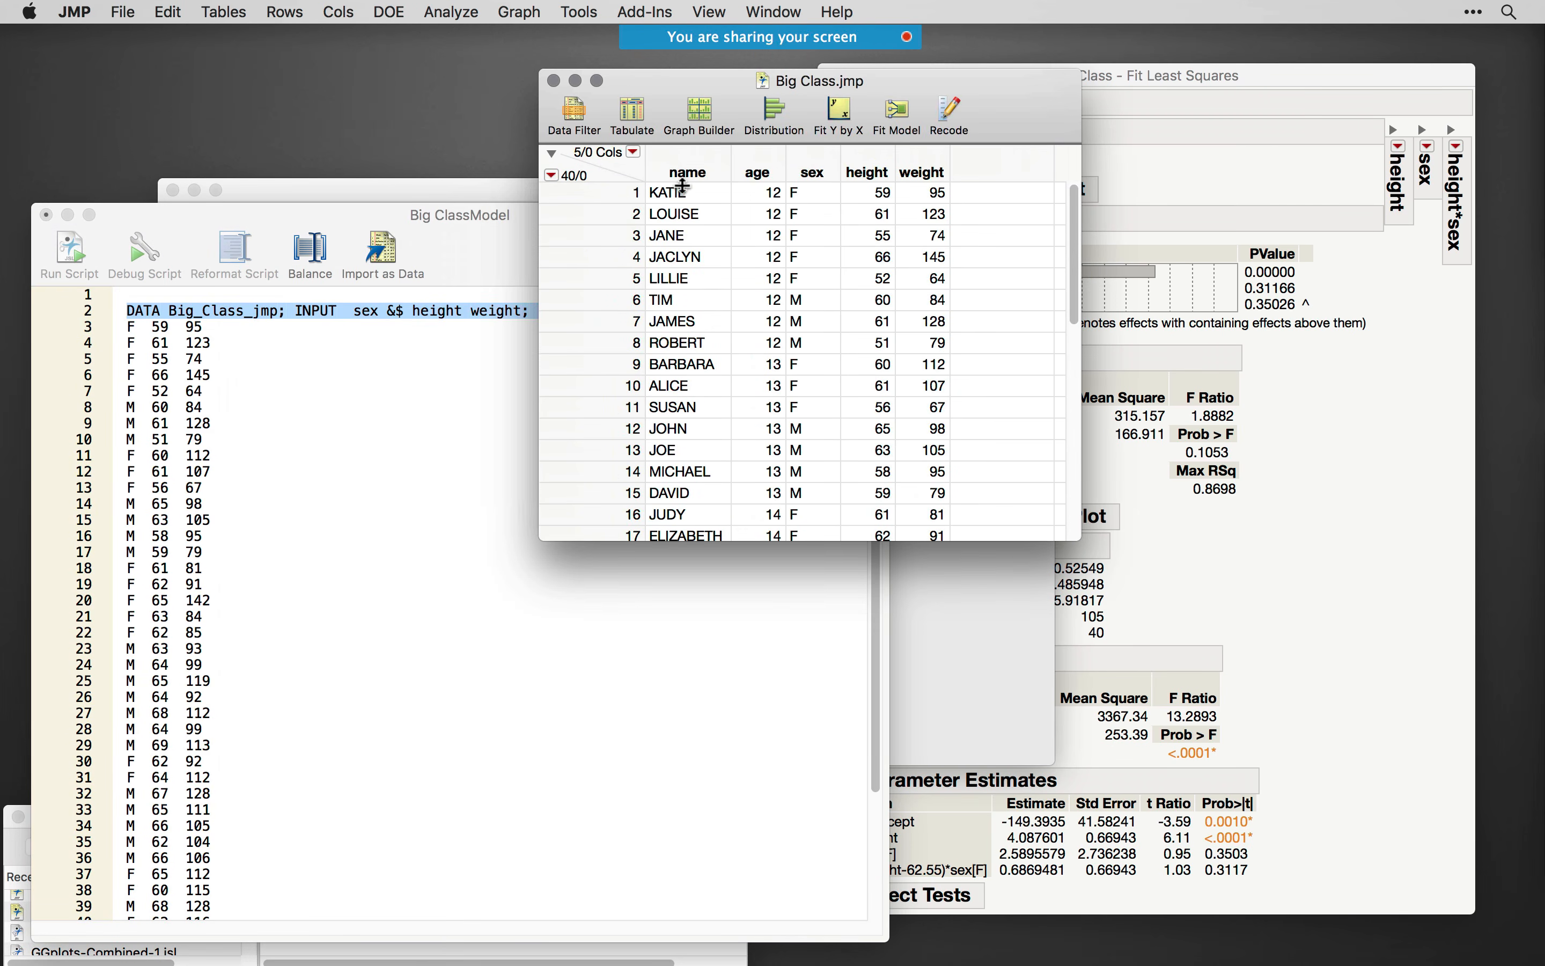
{"action": "left_click", "coordinate": [689, 162]}
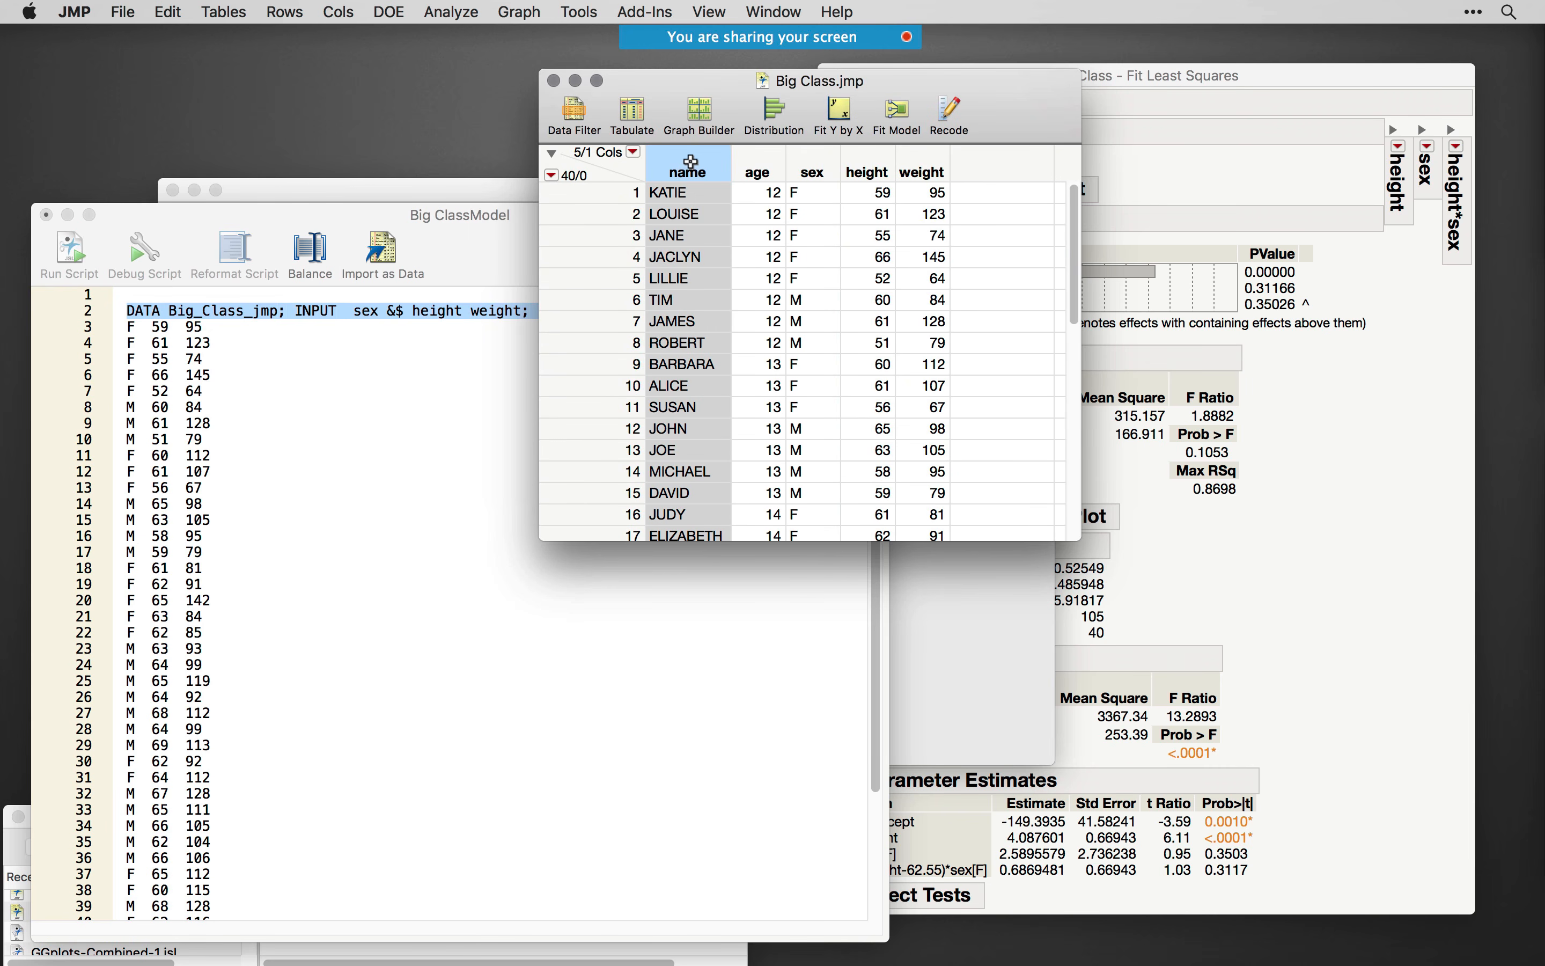
{"action": "left_click", "coordinate": [760, 164]}
{"action": "left_click_drag", "start_coordinate": [821, 82], "coordinate": [711, 54]}
{"action": "left_click_drag", "start_coordinate": [342, 216], "coordinate": [365, 109]}
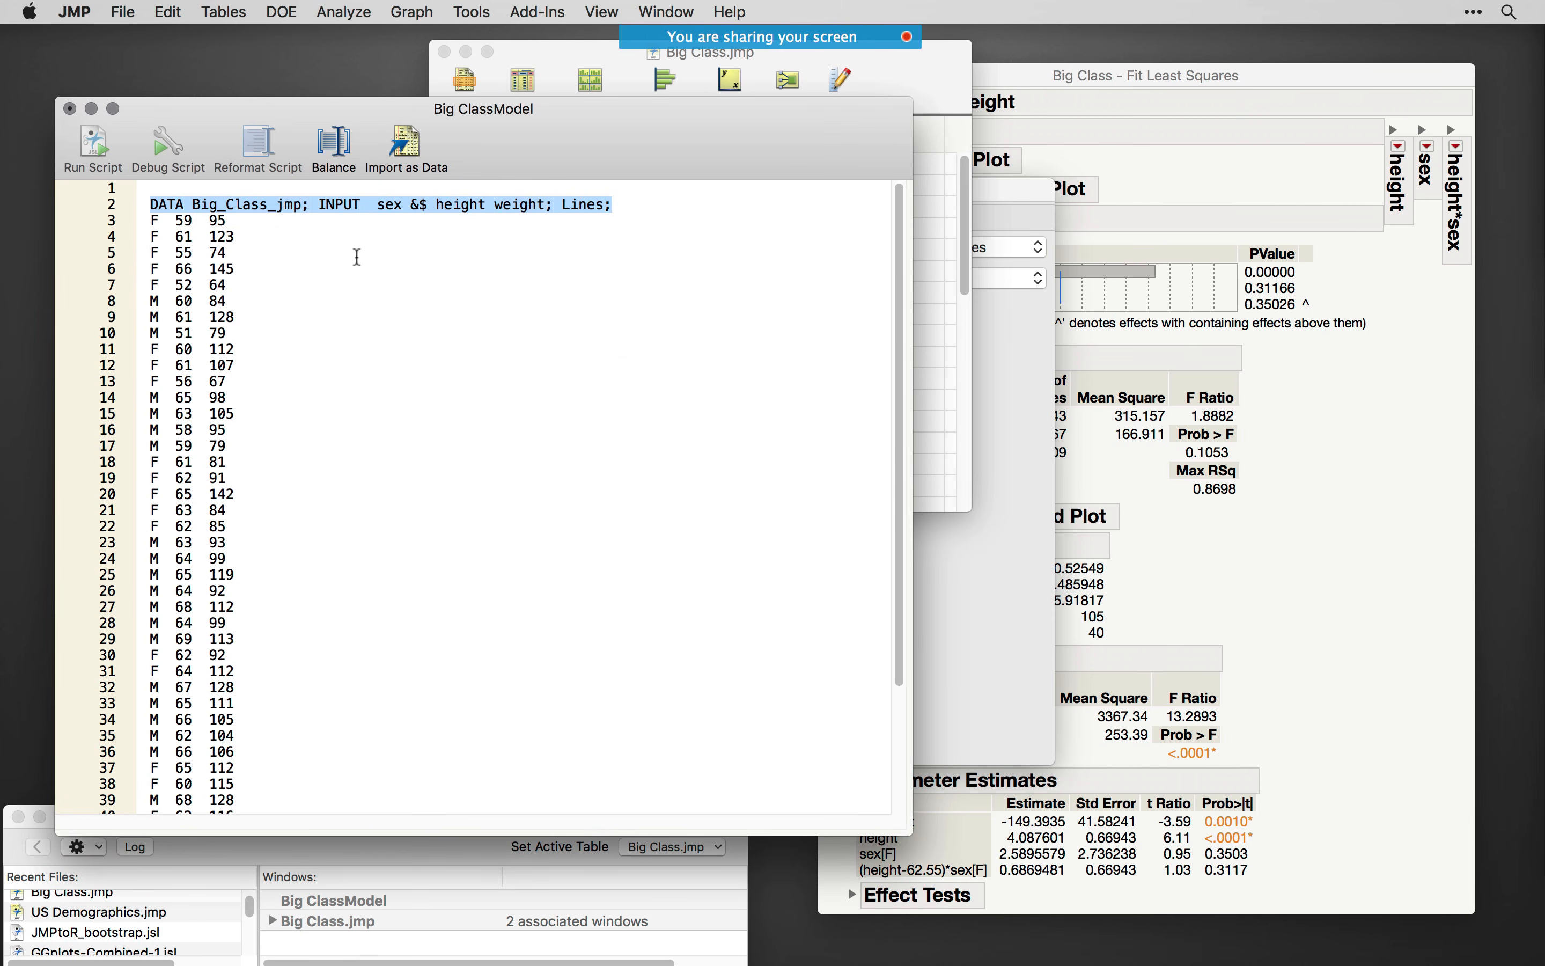
- Examine the PROC GLM code at the end of the script, highlighting its PROC line and the ALPHA=0.05 option
{"action": "scroll", "coordinate": [545, 490], "scroll_direction": "down", "scroll_amount": 5}
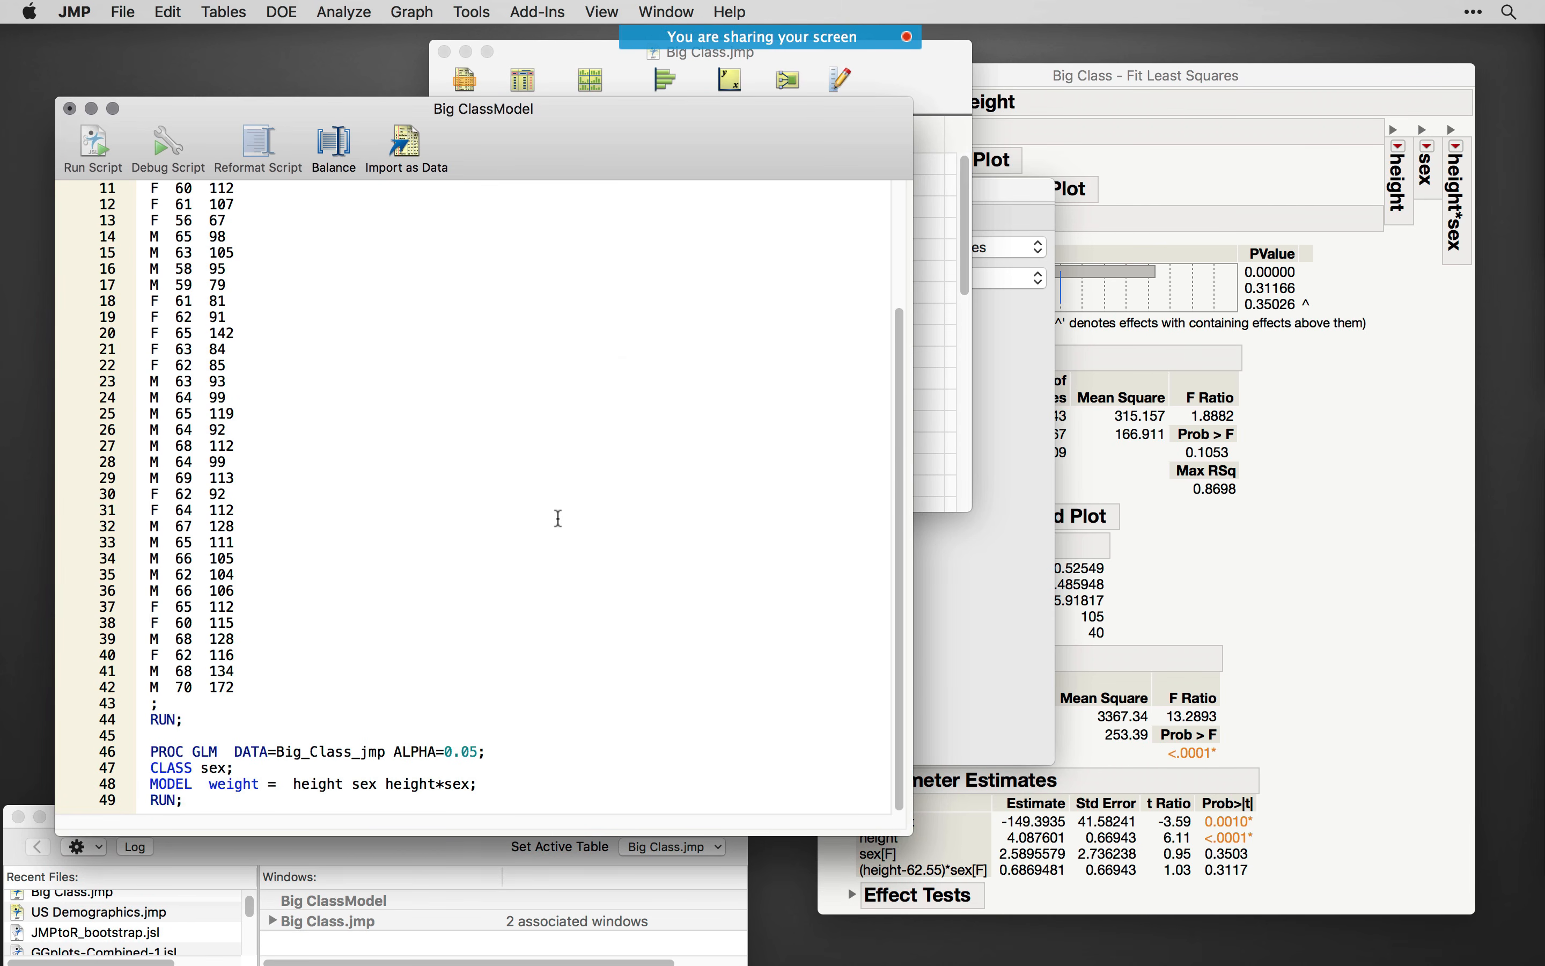
{"action": "triple_click", "coordinate": [148, 754]}
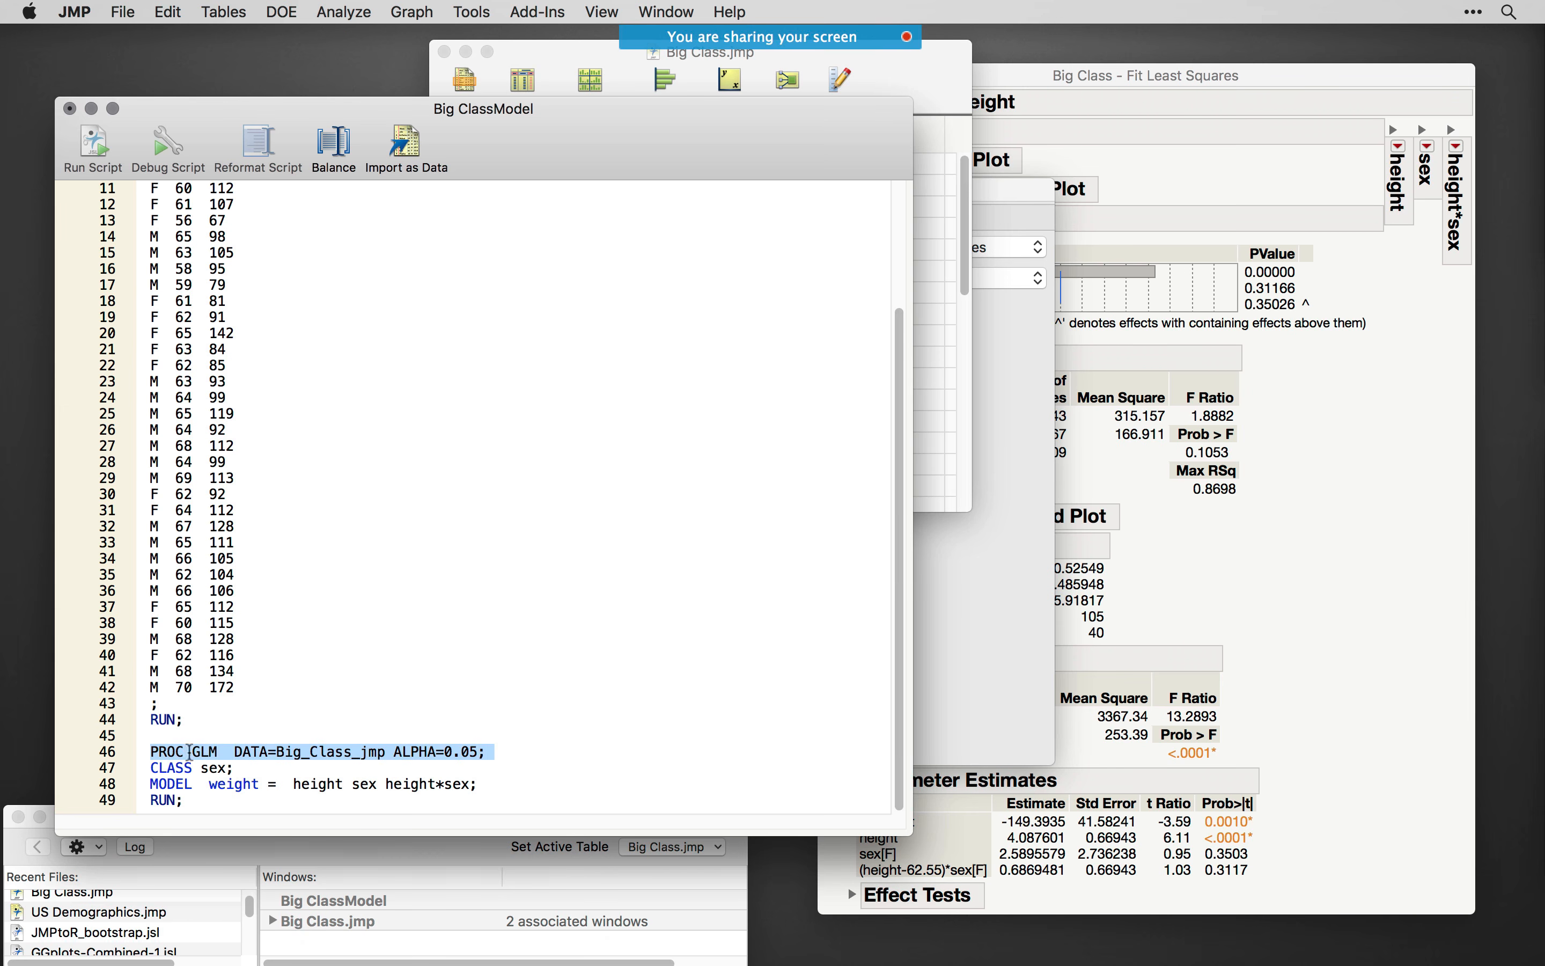
{"action": "left_click", "coordinate": [406, 708]}
{"action": "left_click_drag", "start_coordinate": [240, 754], "coordinate": [480, 754]}
{"action": "left_click", "coordinate": [440, 732]}
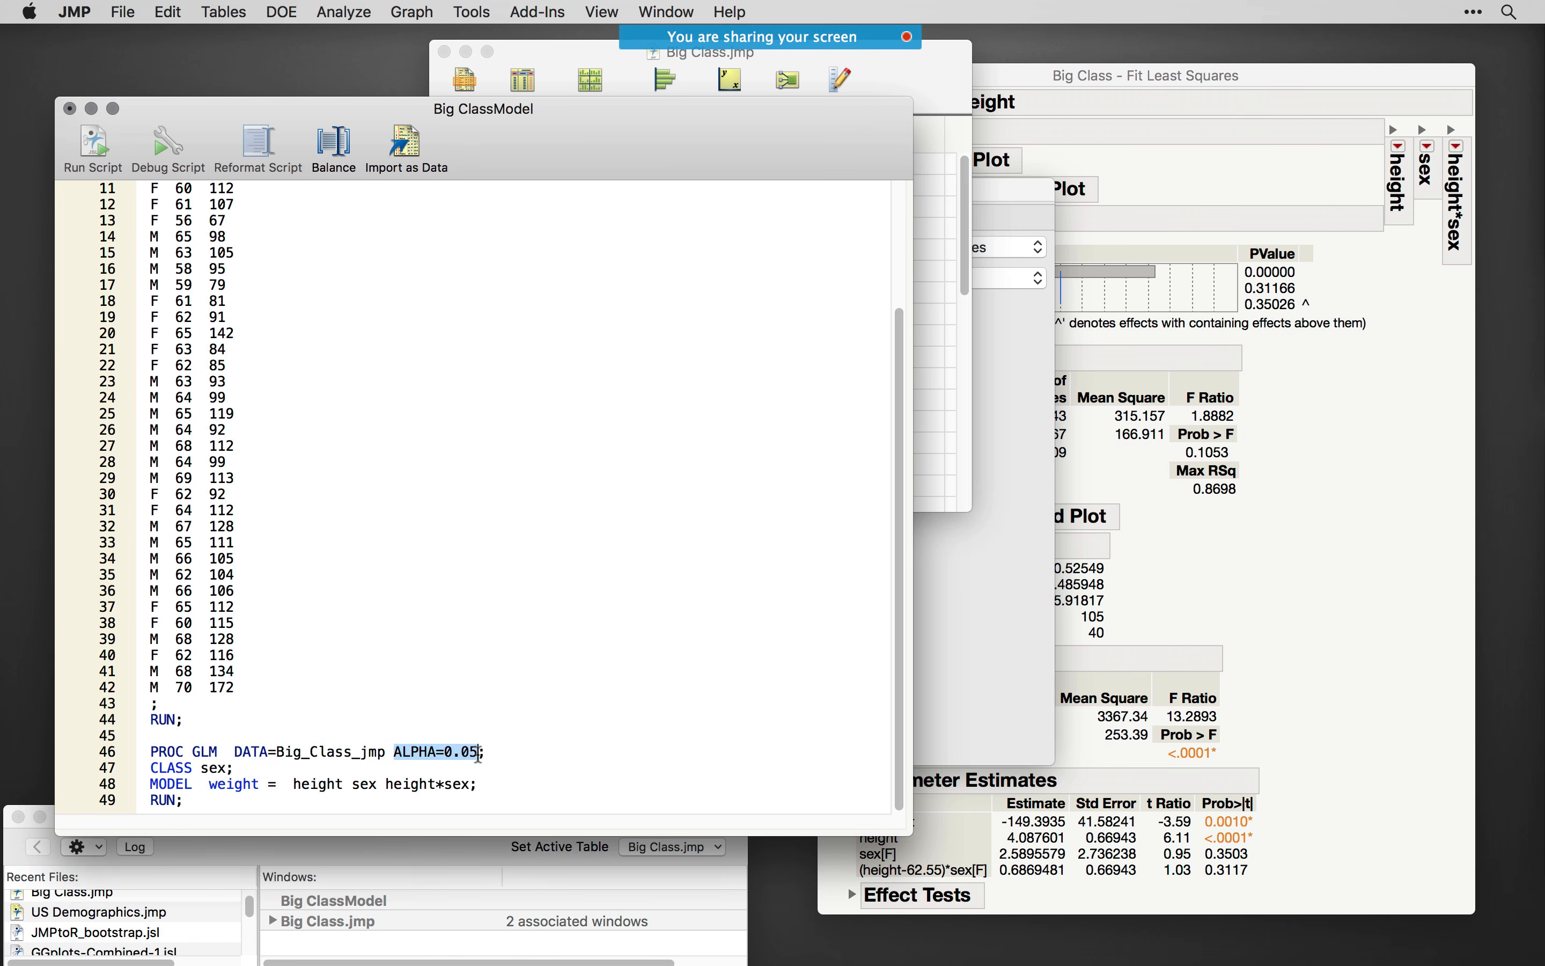
- Examine the rest of the PROC GLM code, highlighting the start of the MODEL statement and the CLASS sex line
{"action": "left_click", "coordinate": [517, 754]}
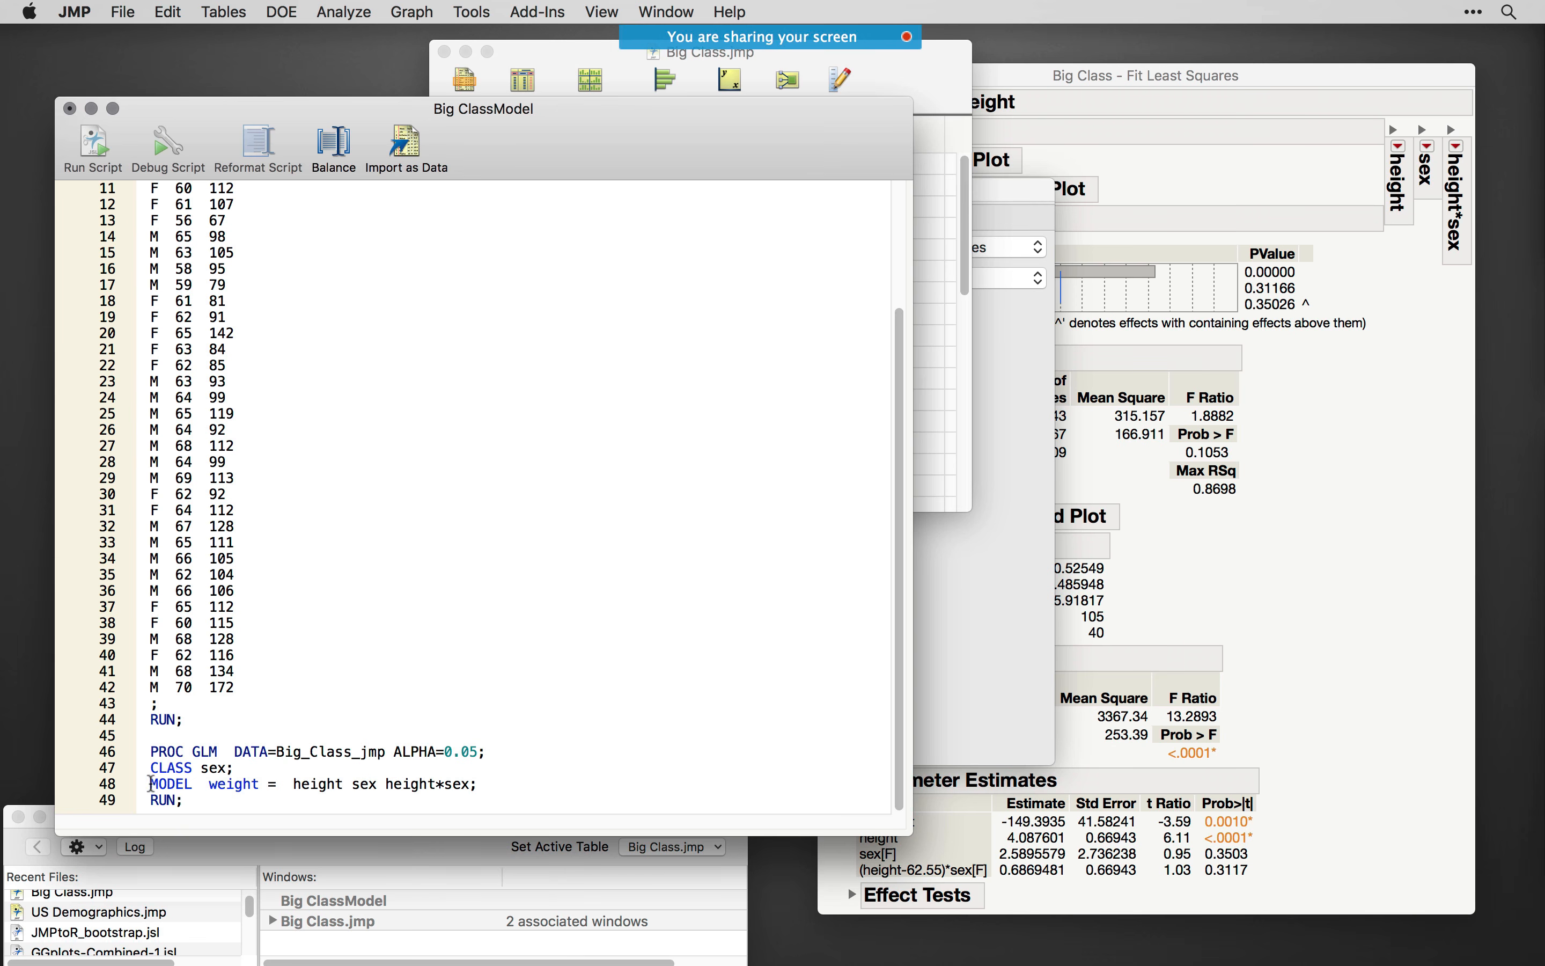
{"action": "left_click_drag", "start_coordinate": [151, 784], "coordinate": [278, 786]}
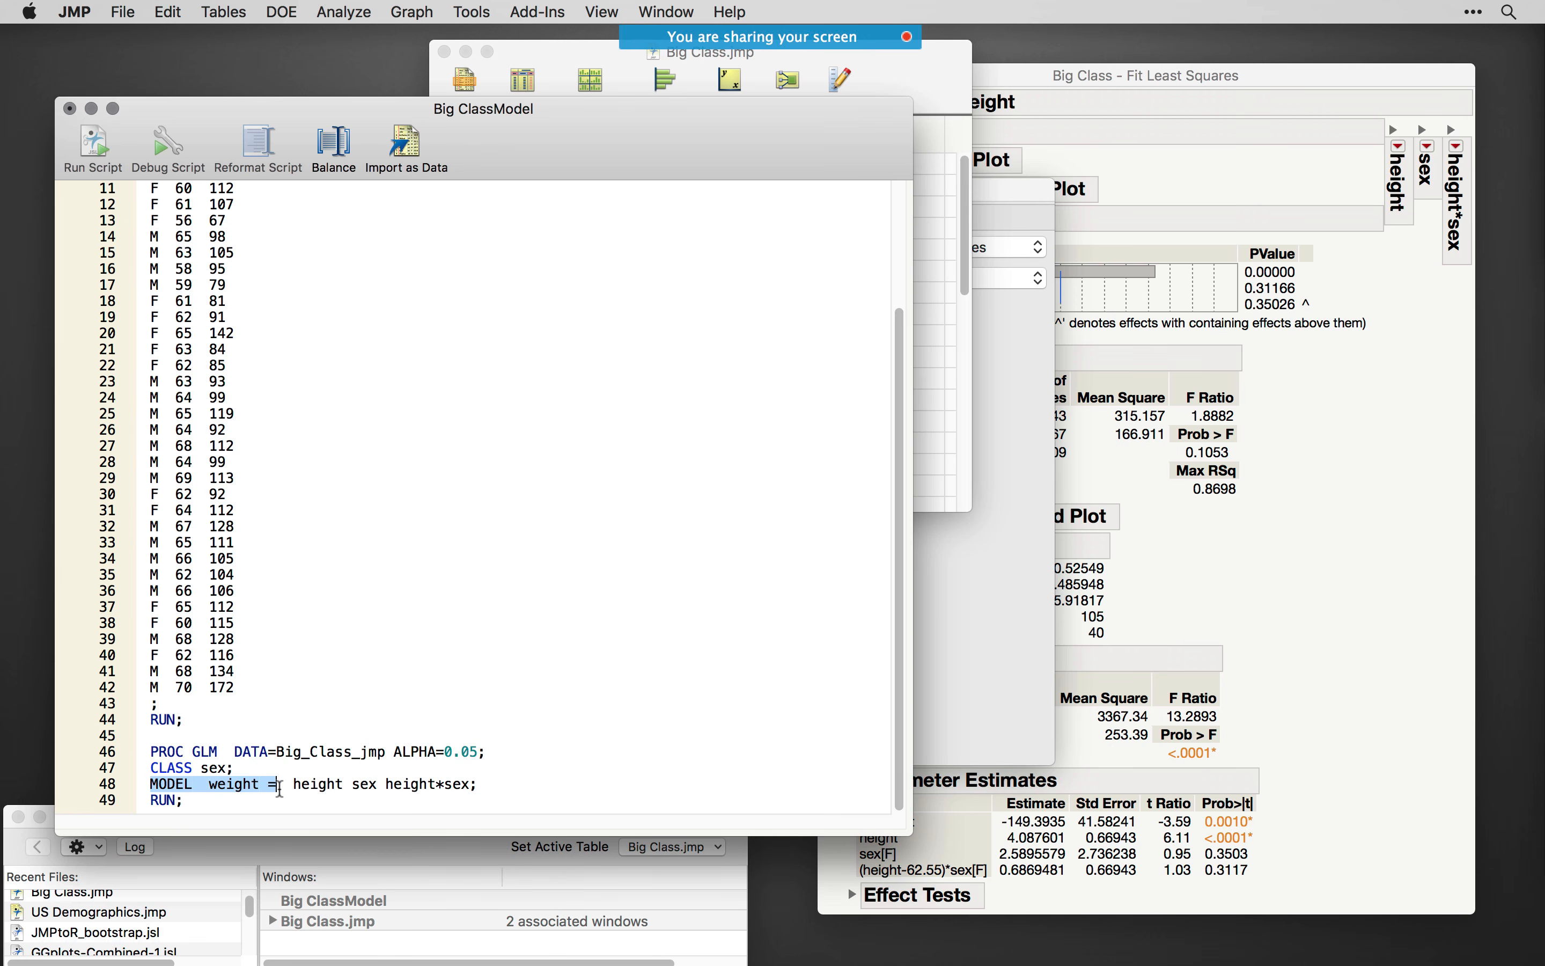
{"action": "left_click", "coordinate": [309, 791]}
{"action": "left_click", "coordinate": [400, 785]}
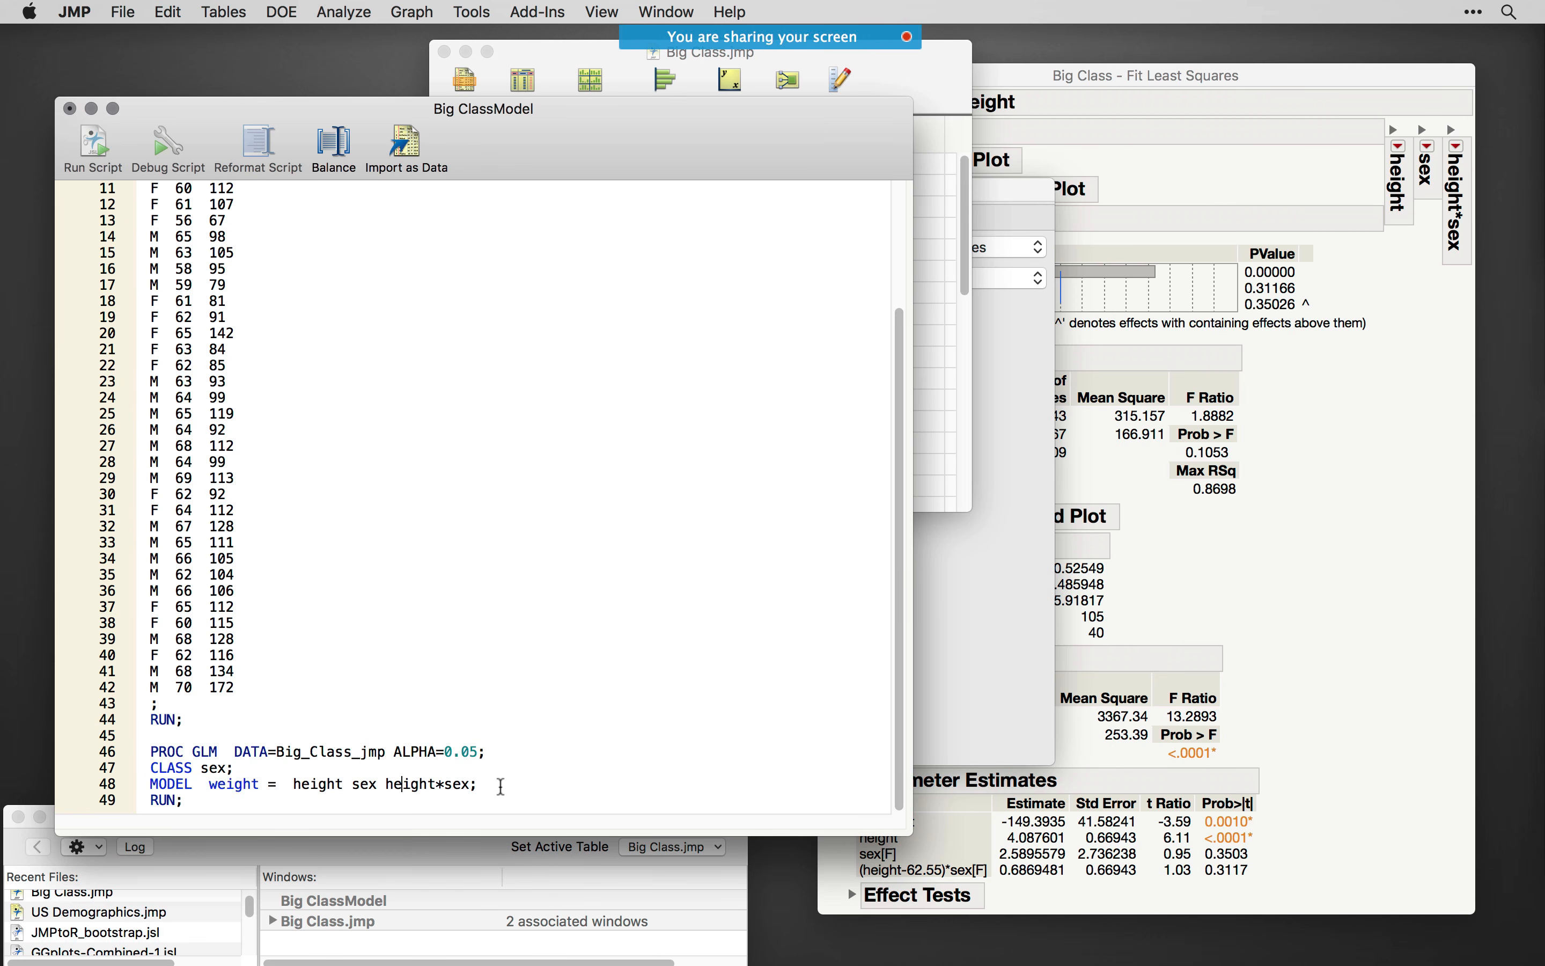
{"action": "left_click_drag", "start_coordinate": [236, 770], "coordinate": [130, 772]}
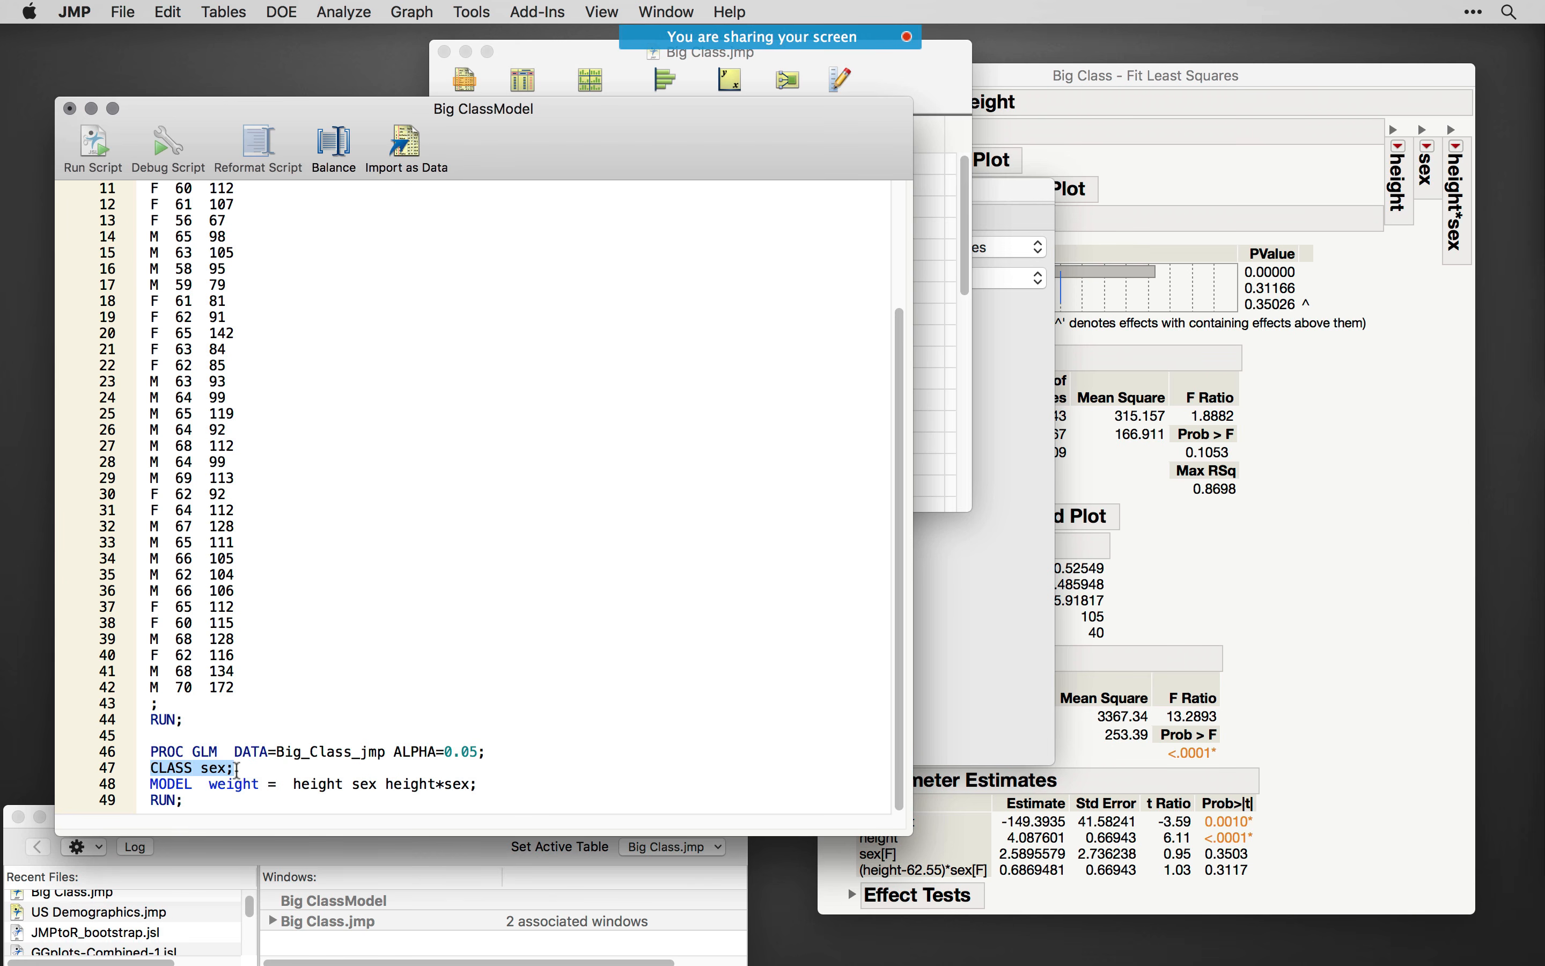
{"action": "left_click", "coordinate": [521, 773]}
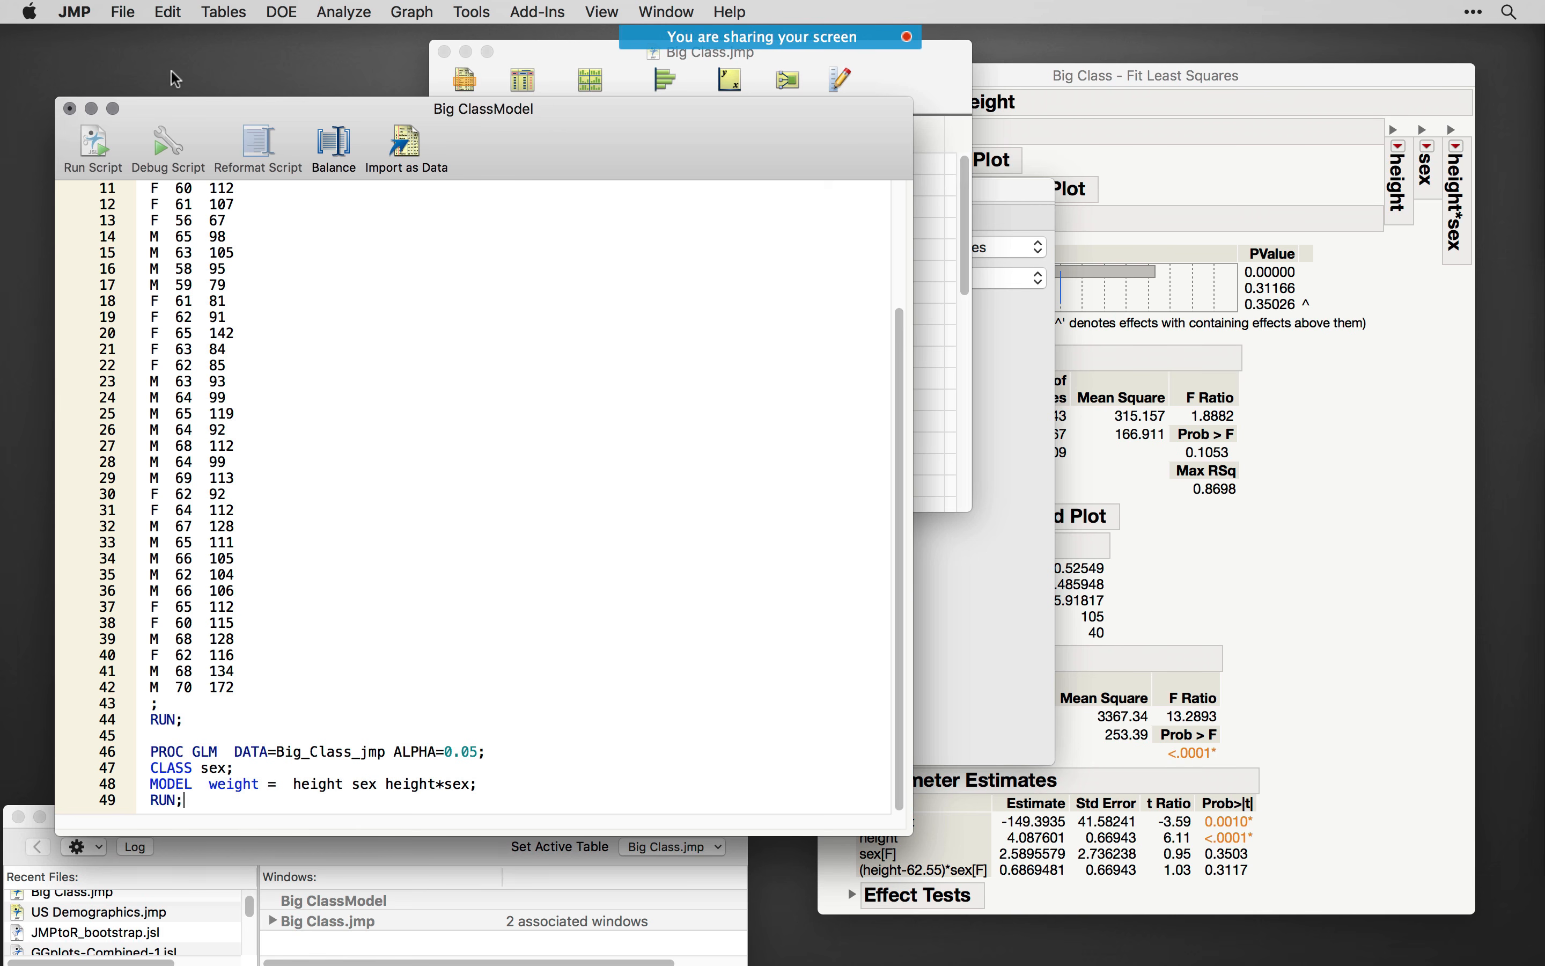
- Submit the Big ClassModel script to SAS and view the GLM Procedure output down to its end
{"action": "left_click", "coordinate": [124, 11]}
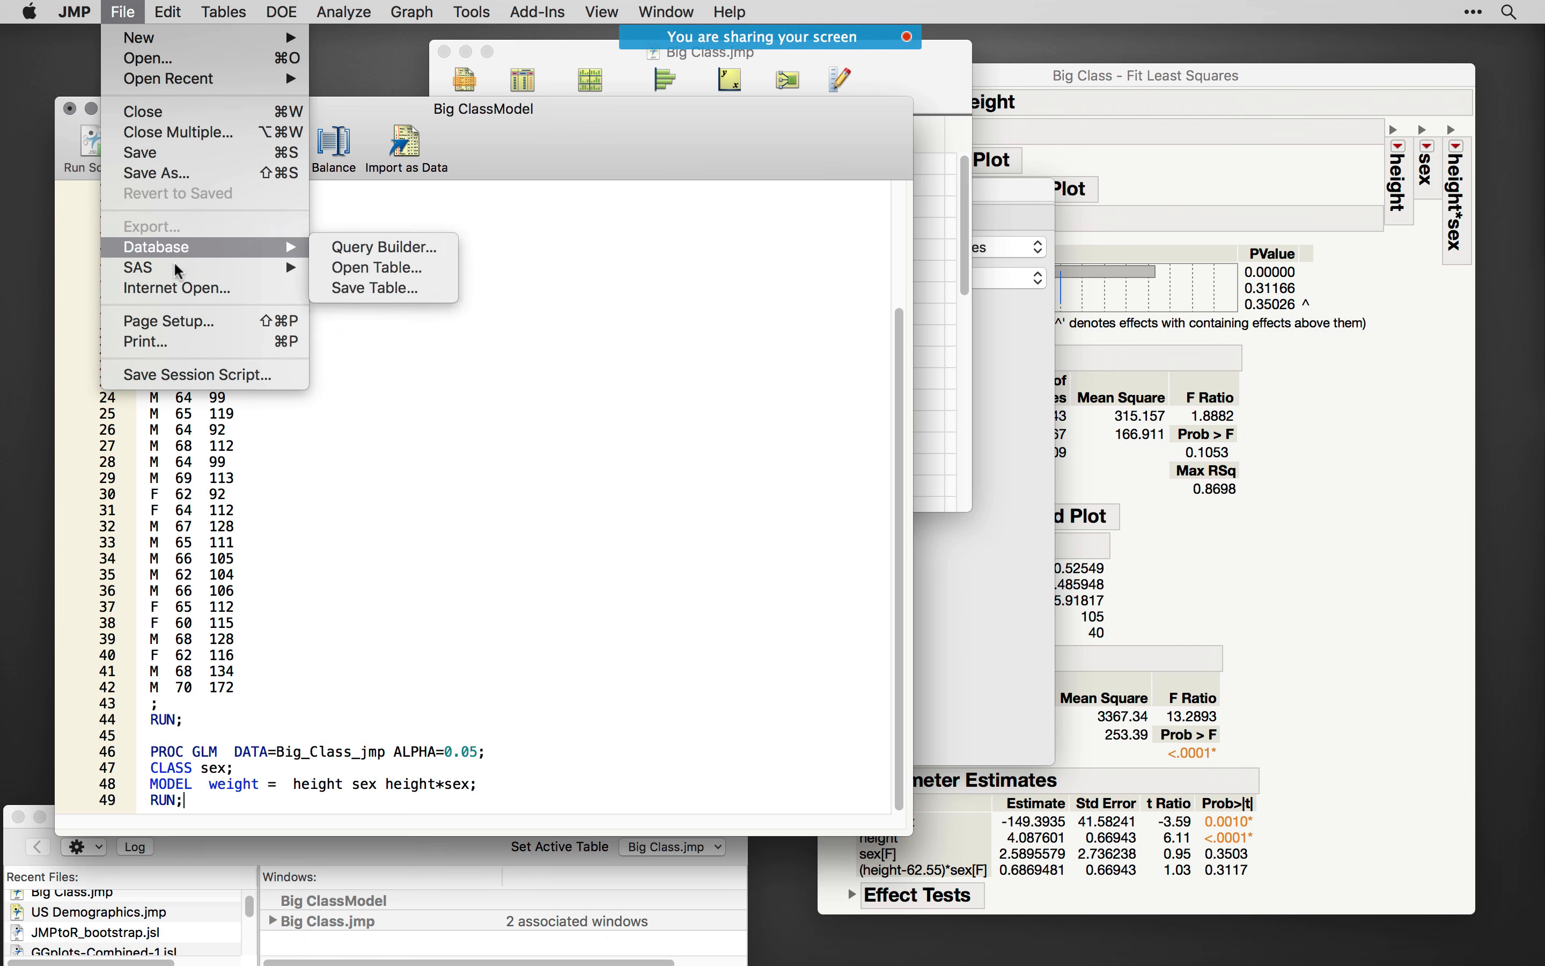
{"action": "mouse_move", "coordinate": [179, 271]}
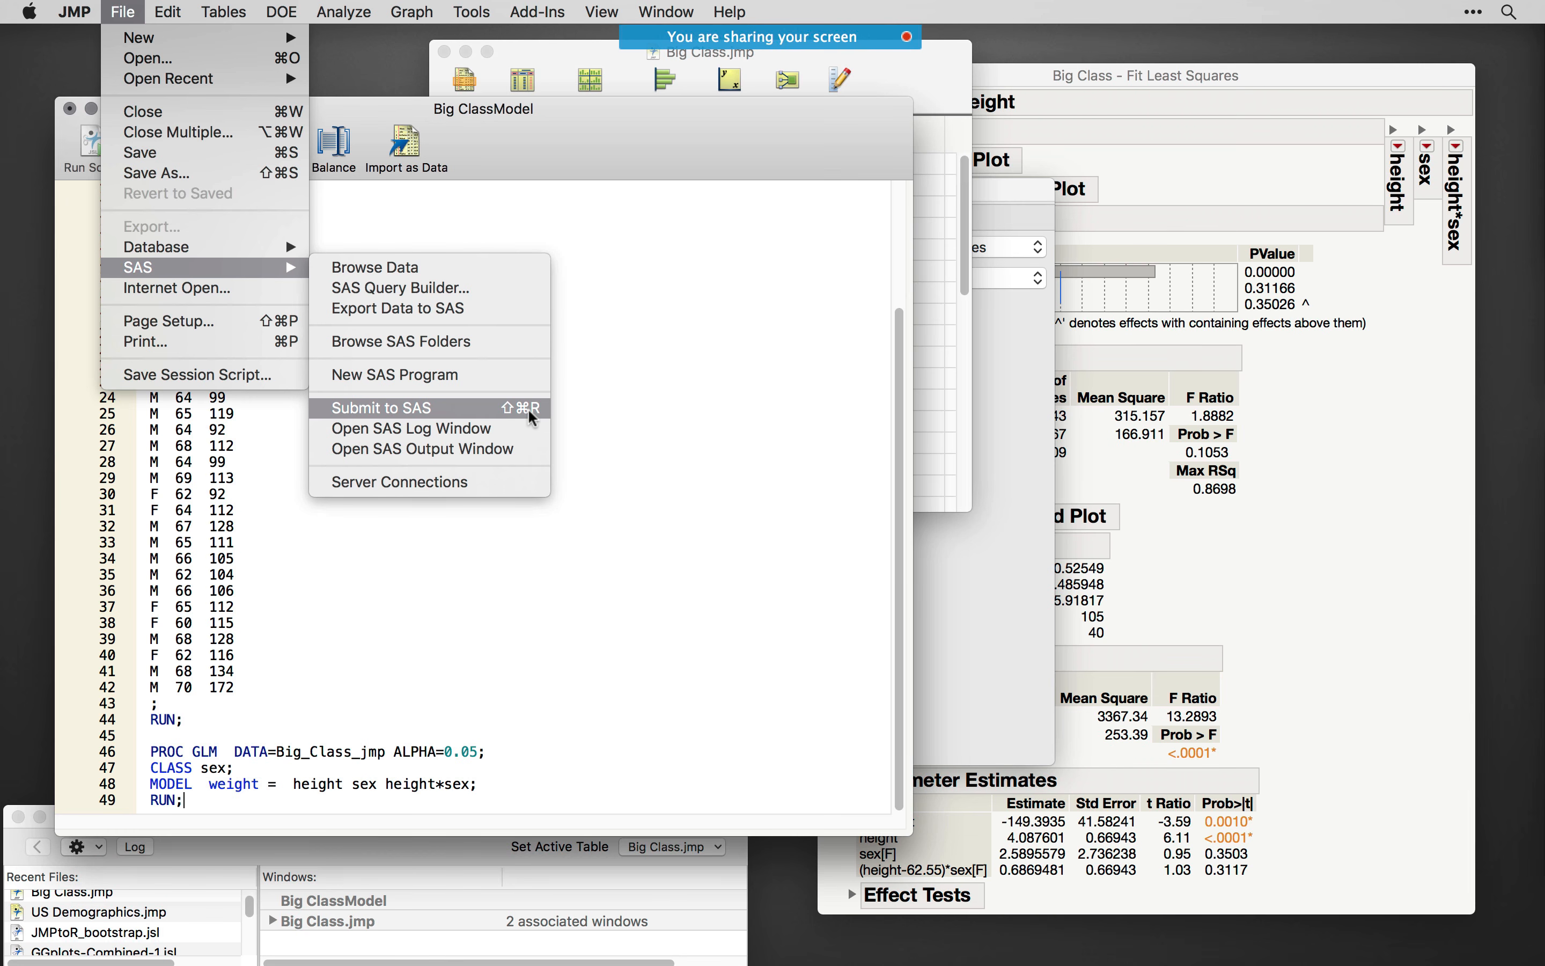
{"action": "left_click", "coordinate": [500, 416]}
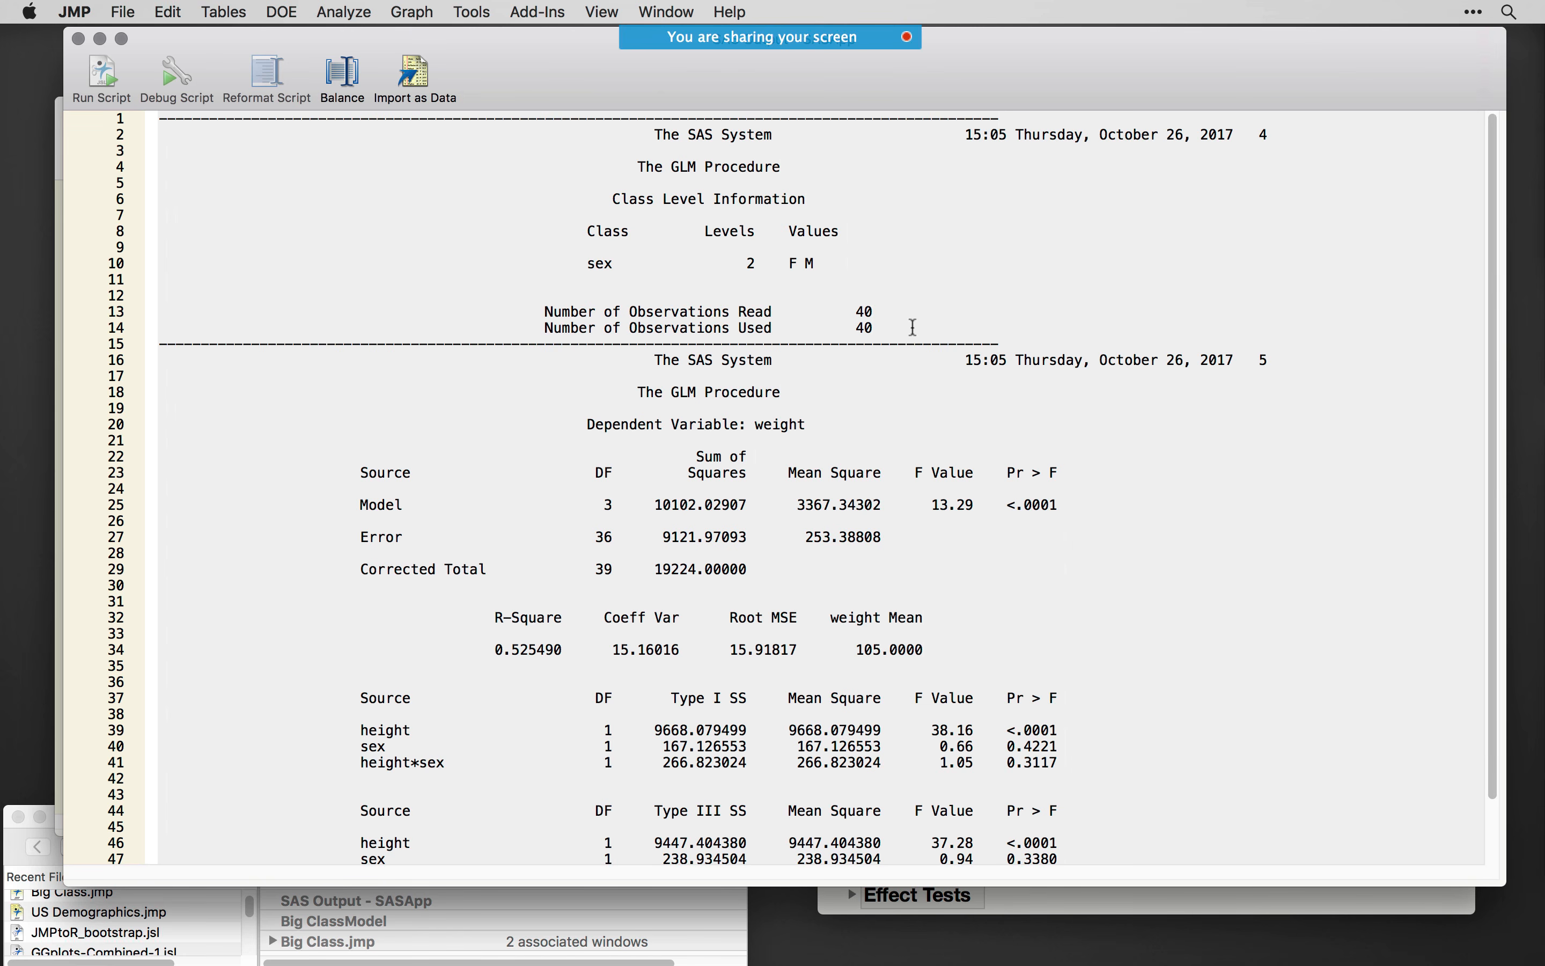
{"action": "scroll", "coordinate": [429, 523], "scroll_direction": "down", "scroll_amount": 2}
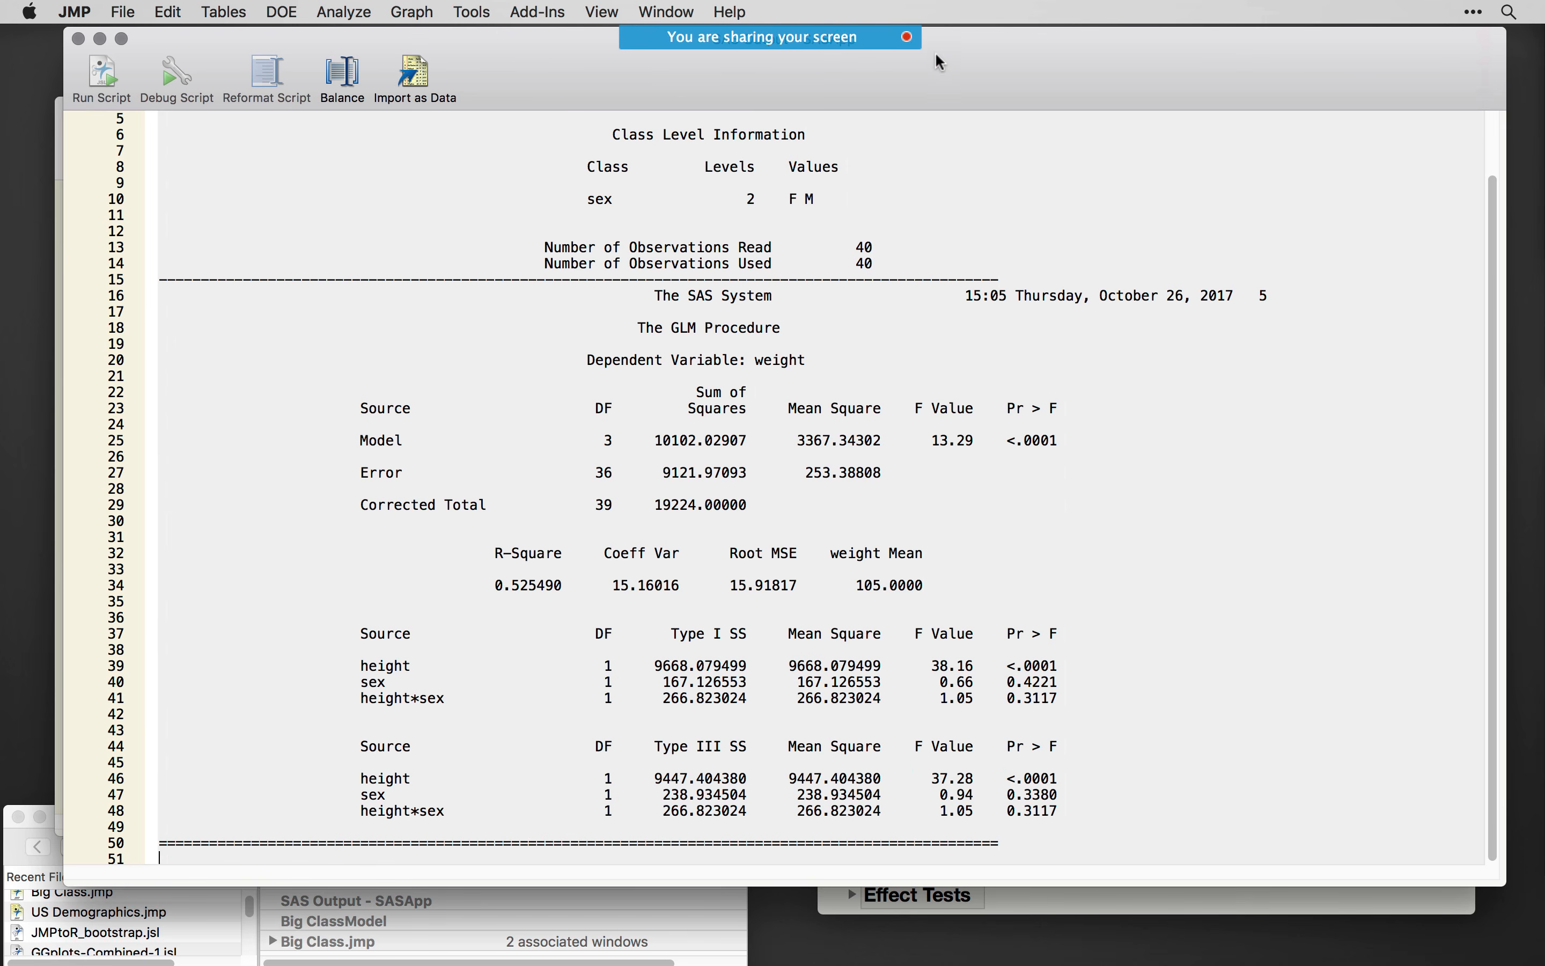
- Arrange the SAS Output window beside the Fit Least Squares report, narrowing it so both sets of results can be compared
{"action": "left_click_drag", "start_coordinate": [951, 74], "coordinate": [859, 67]}
{"action": "left_click", "coordinate": [1463, 79]}
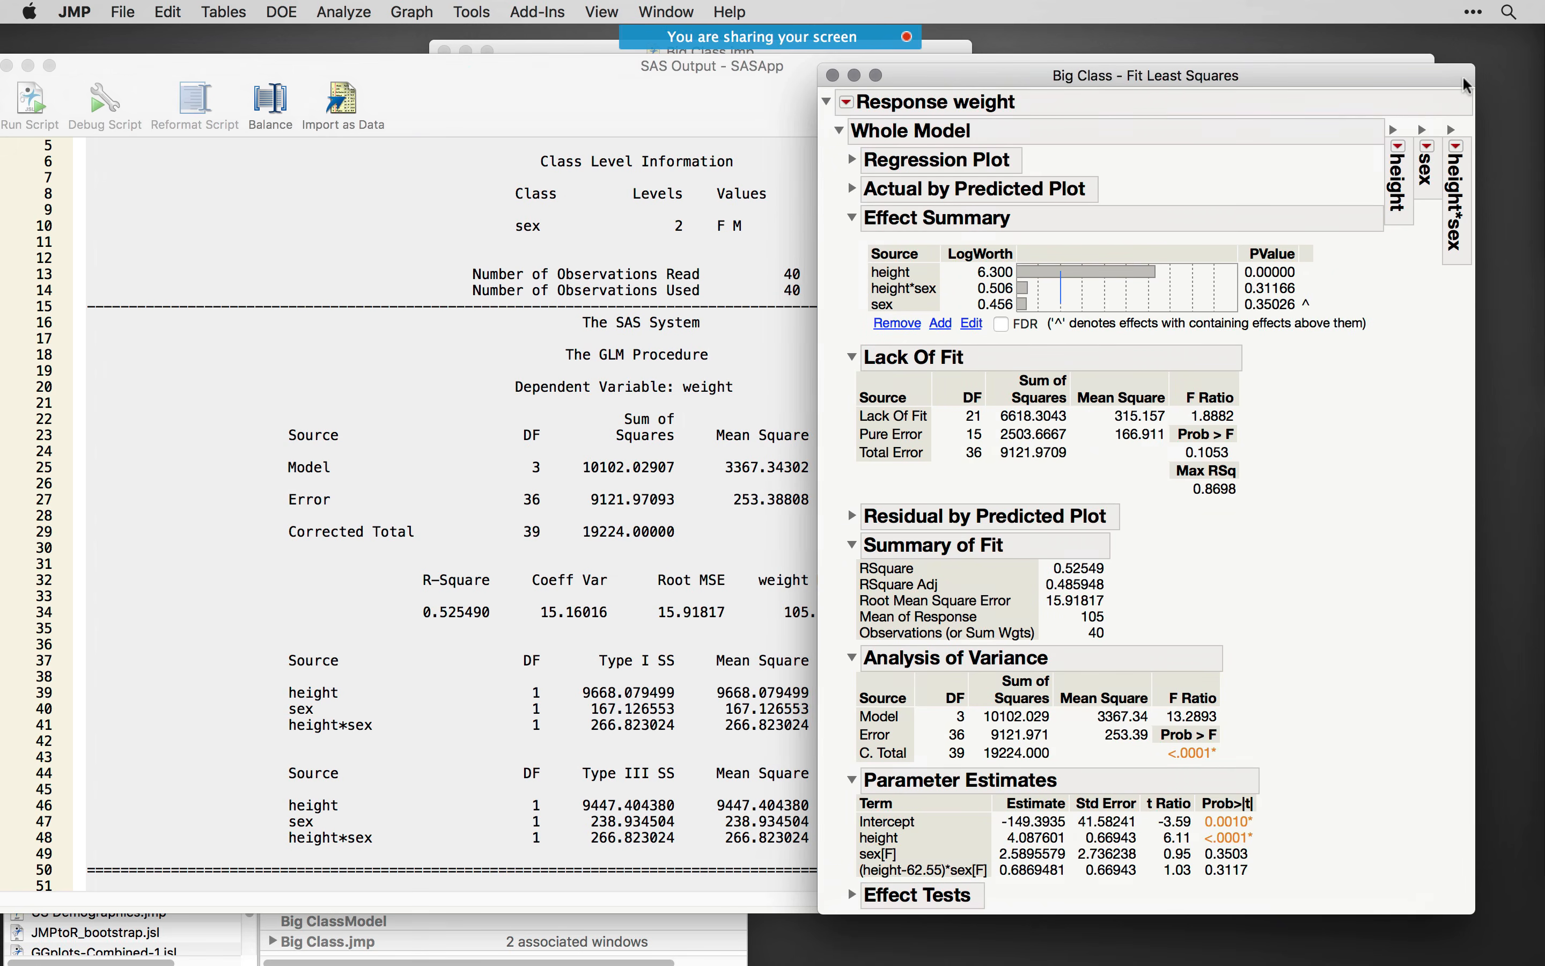
{"action": "left_click_drag", "start_coordinate": [1100, 69], "coordinate": [1161, 57]}
{"action": "left_click", "coordinate": [749, 430]}
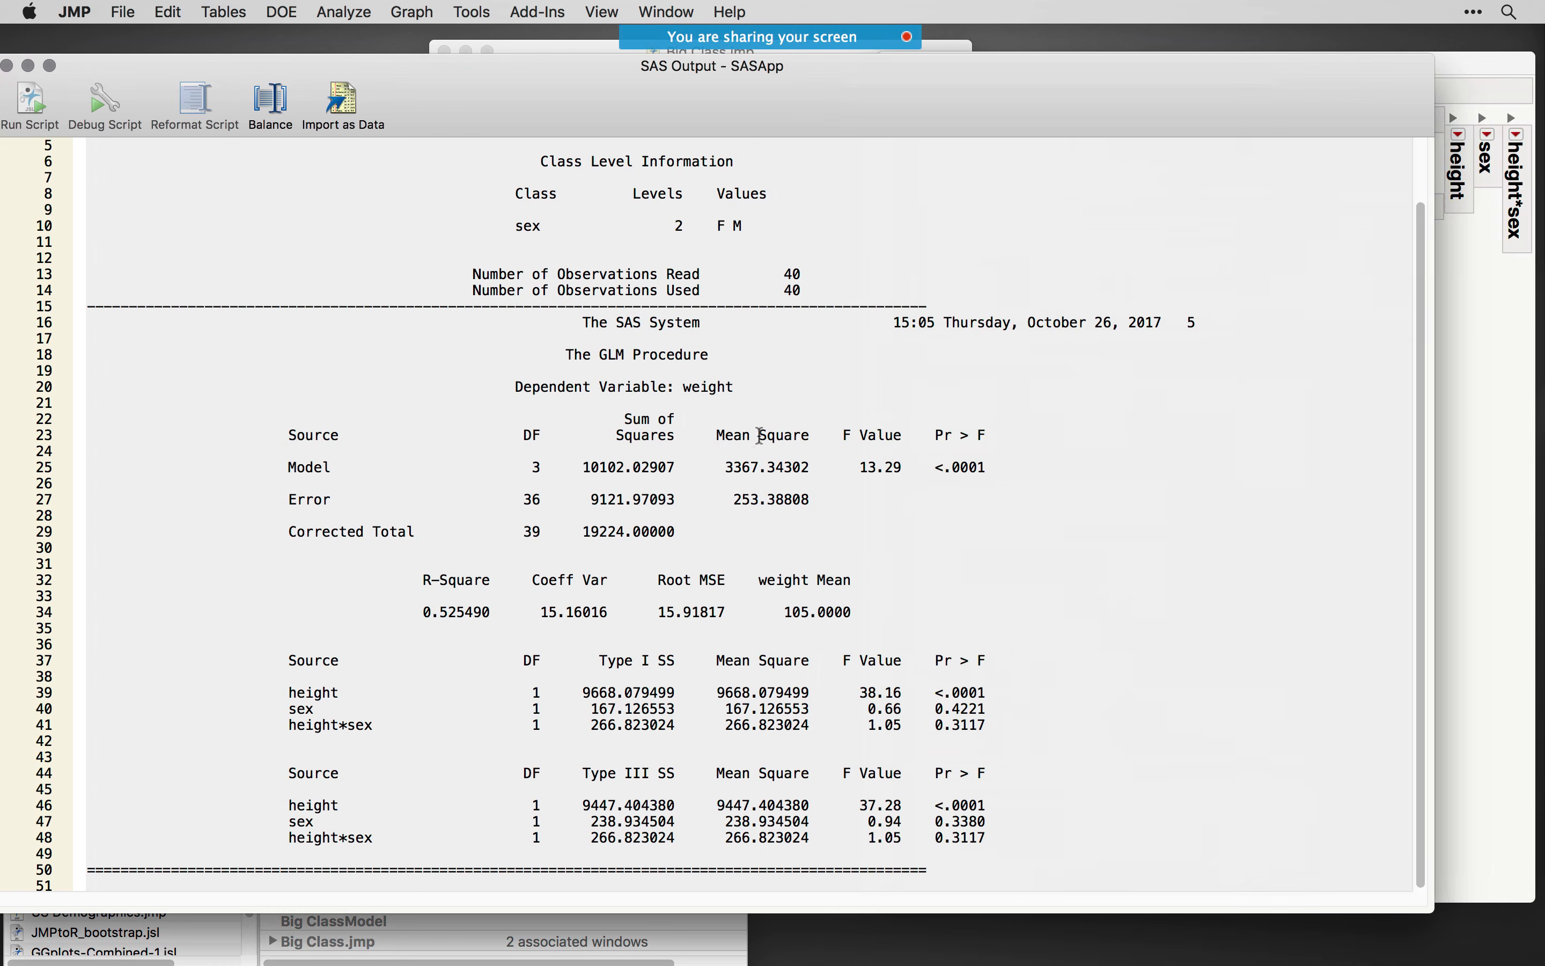
{"action": "left_click_drag", "start_coordinate": [1431, 908], "coordinate": [1021, 905]}
{"action": "scroll", "coordinate": [705, 746], "scroll_direction": "down", "scroll_amount": 1}
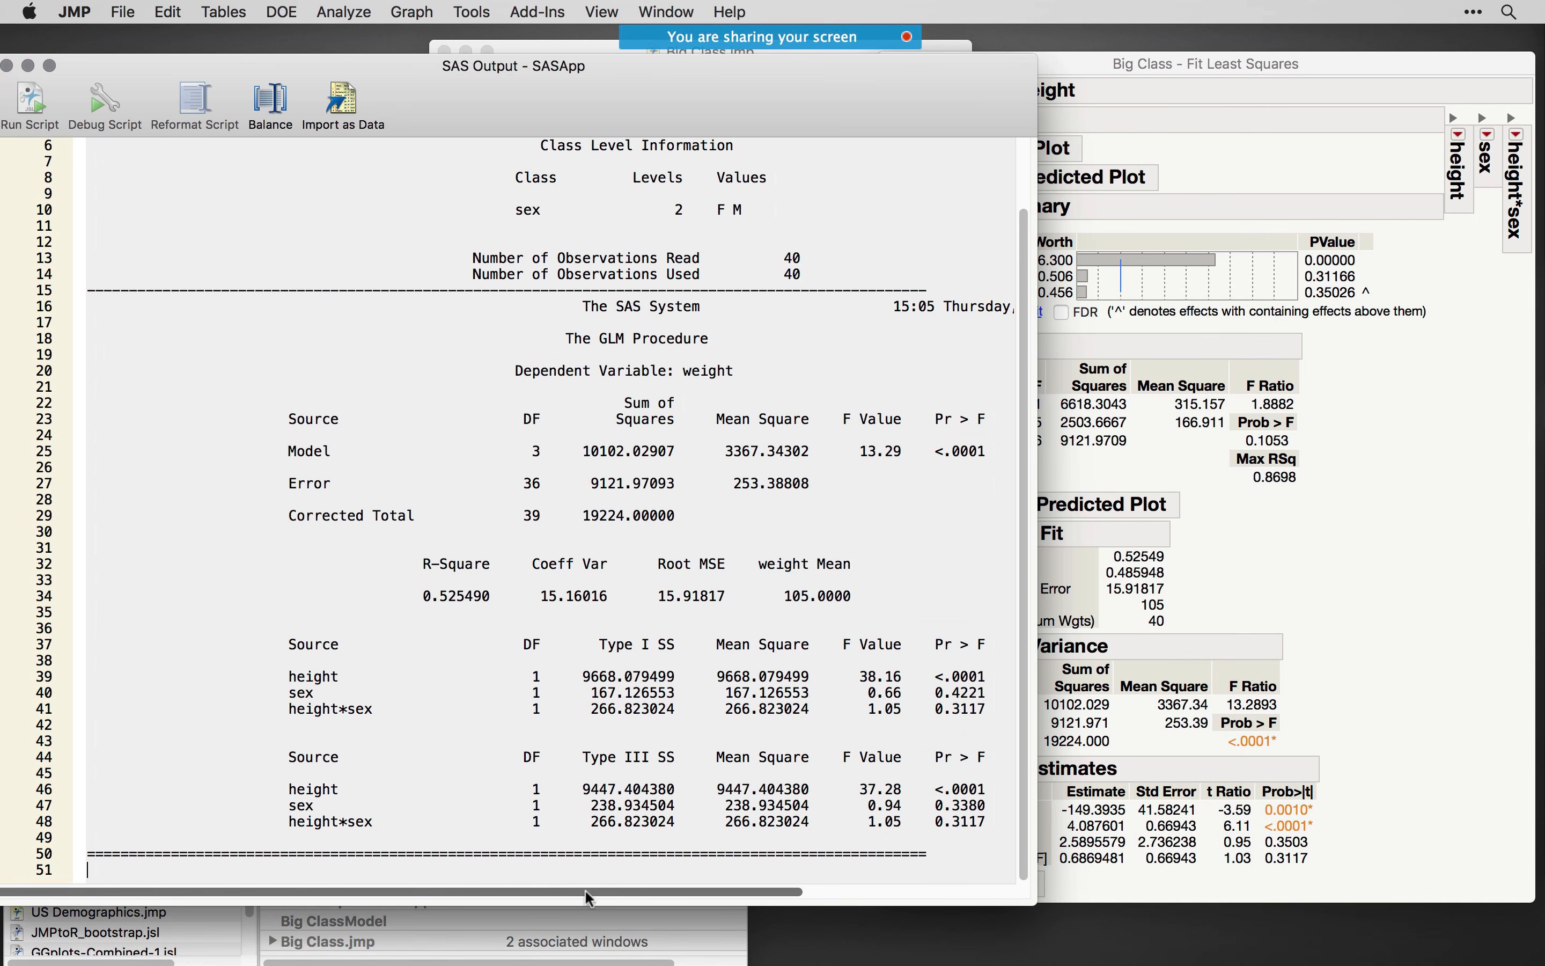
{"action": "left_click_drag", "start_coordinate": [590, 893], "coordinate": [711, 912]}
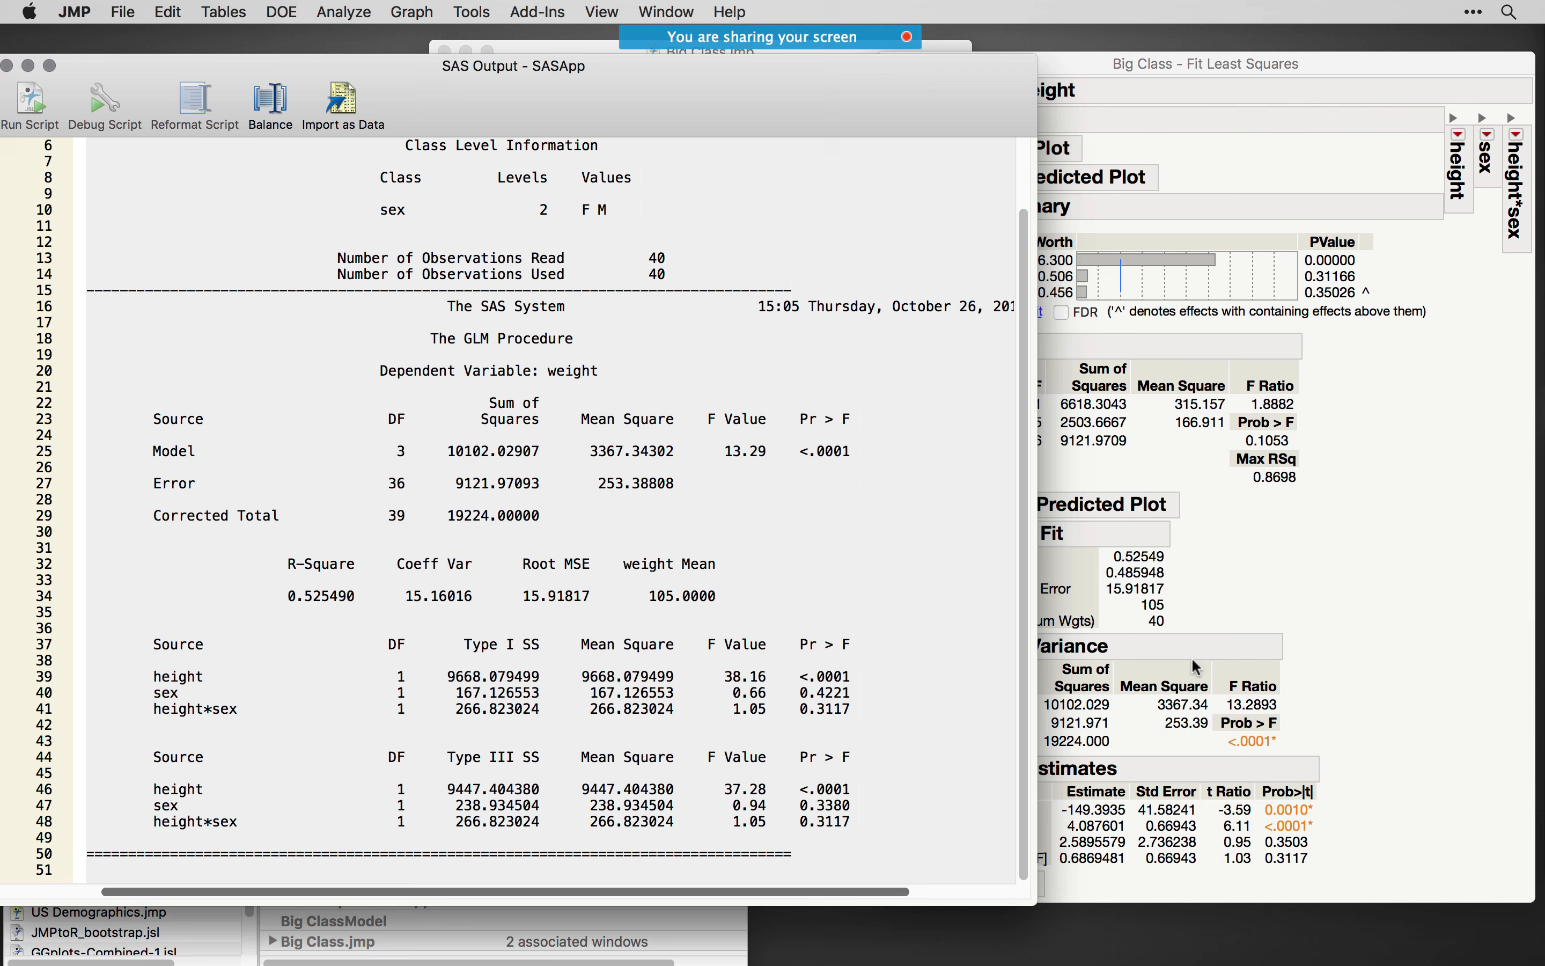
- In the Fit Least Squares report, collapse Parameter Estimates and Analysis of Variance, and expand Effect Tests
{"action": "left_click", "coordinate": [1351, 624]}
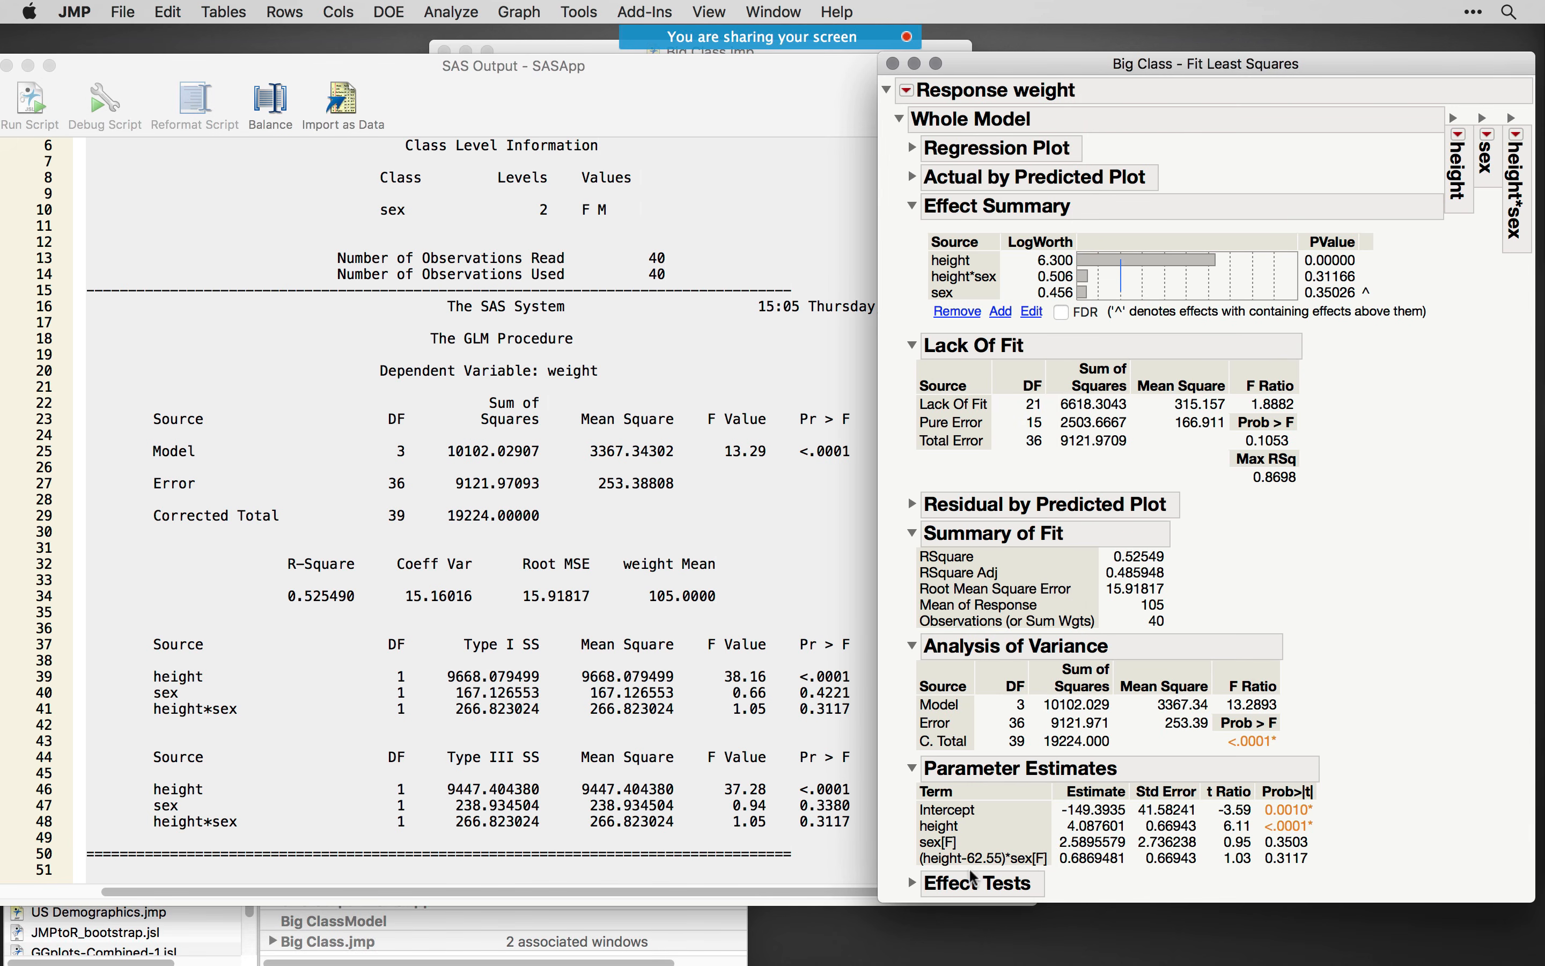
{"action": "left_click", "coordinate": [912, 768]}
{"action": "left_click", "coordinate": [912, 646]}
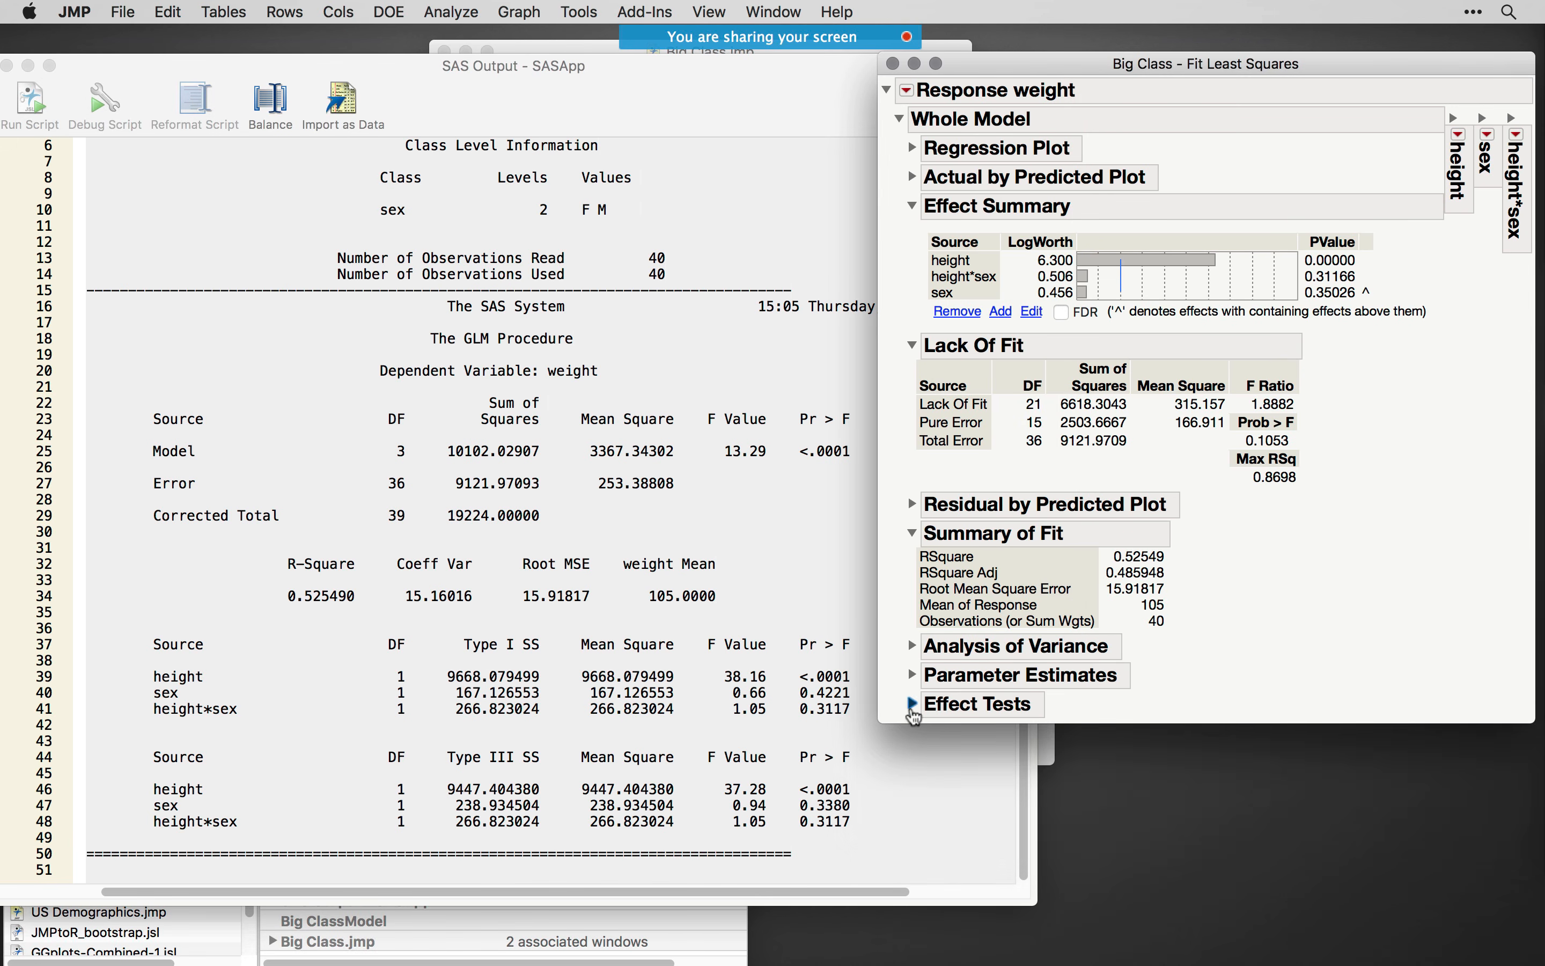
{"action": "left_click", "coordinate": [913, 704]}
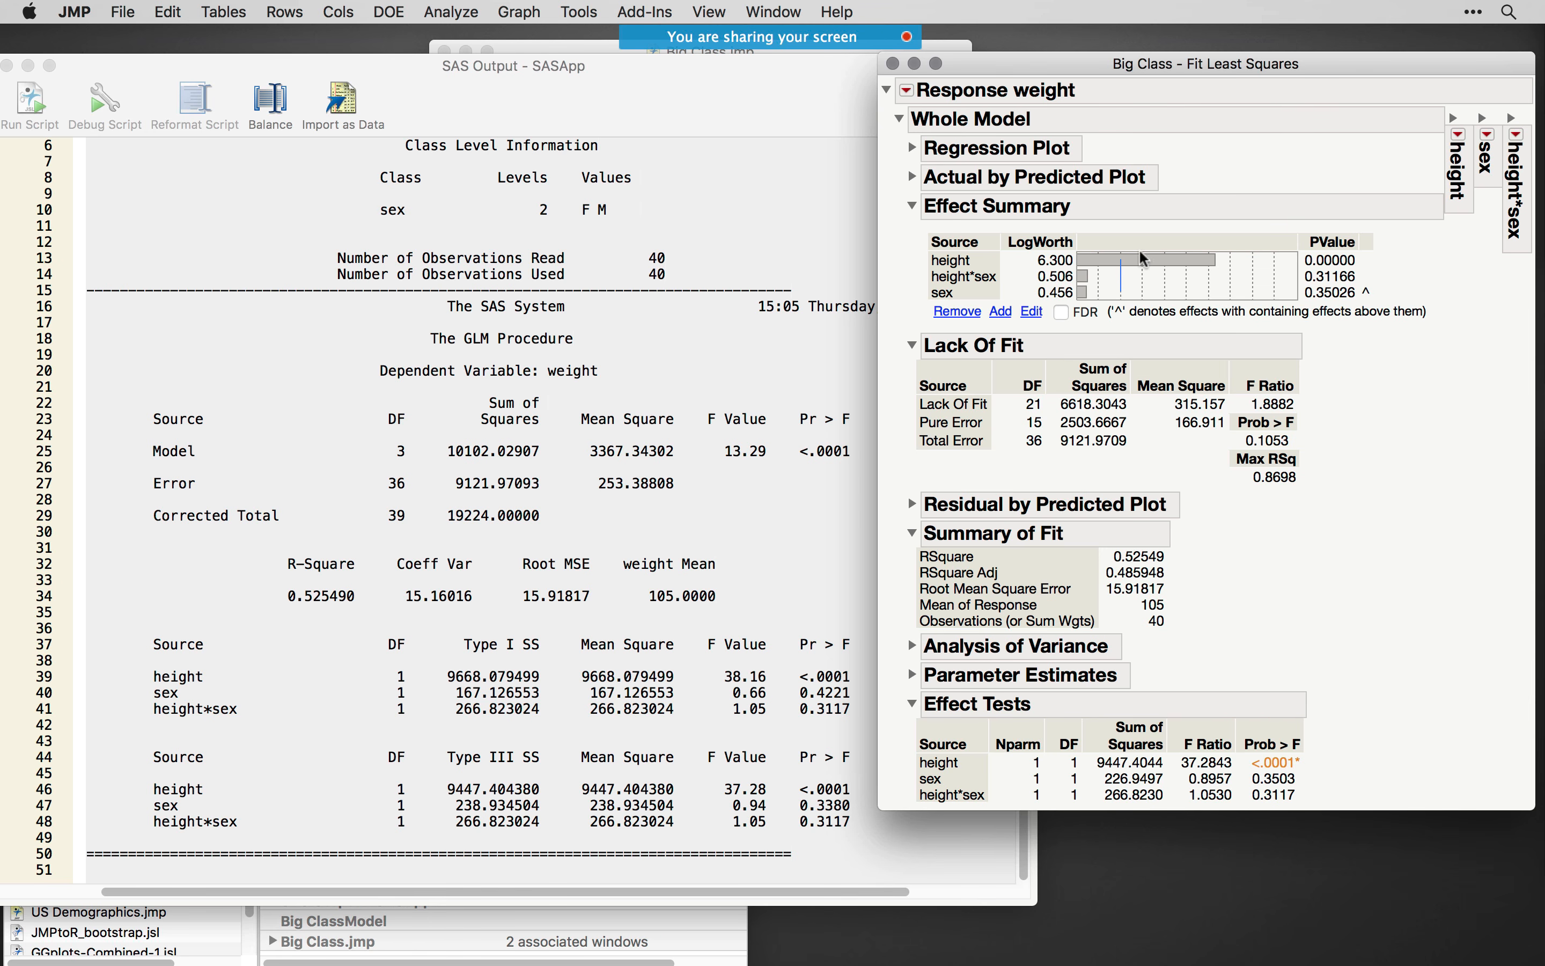
- Look over the Estimates options for Response weight, including Sequential Tests, and compare them with the sums of squares in the SAS output
{"action": "left_click", "coordinate": [907, 90]}
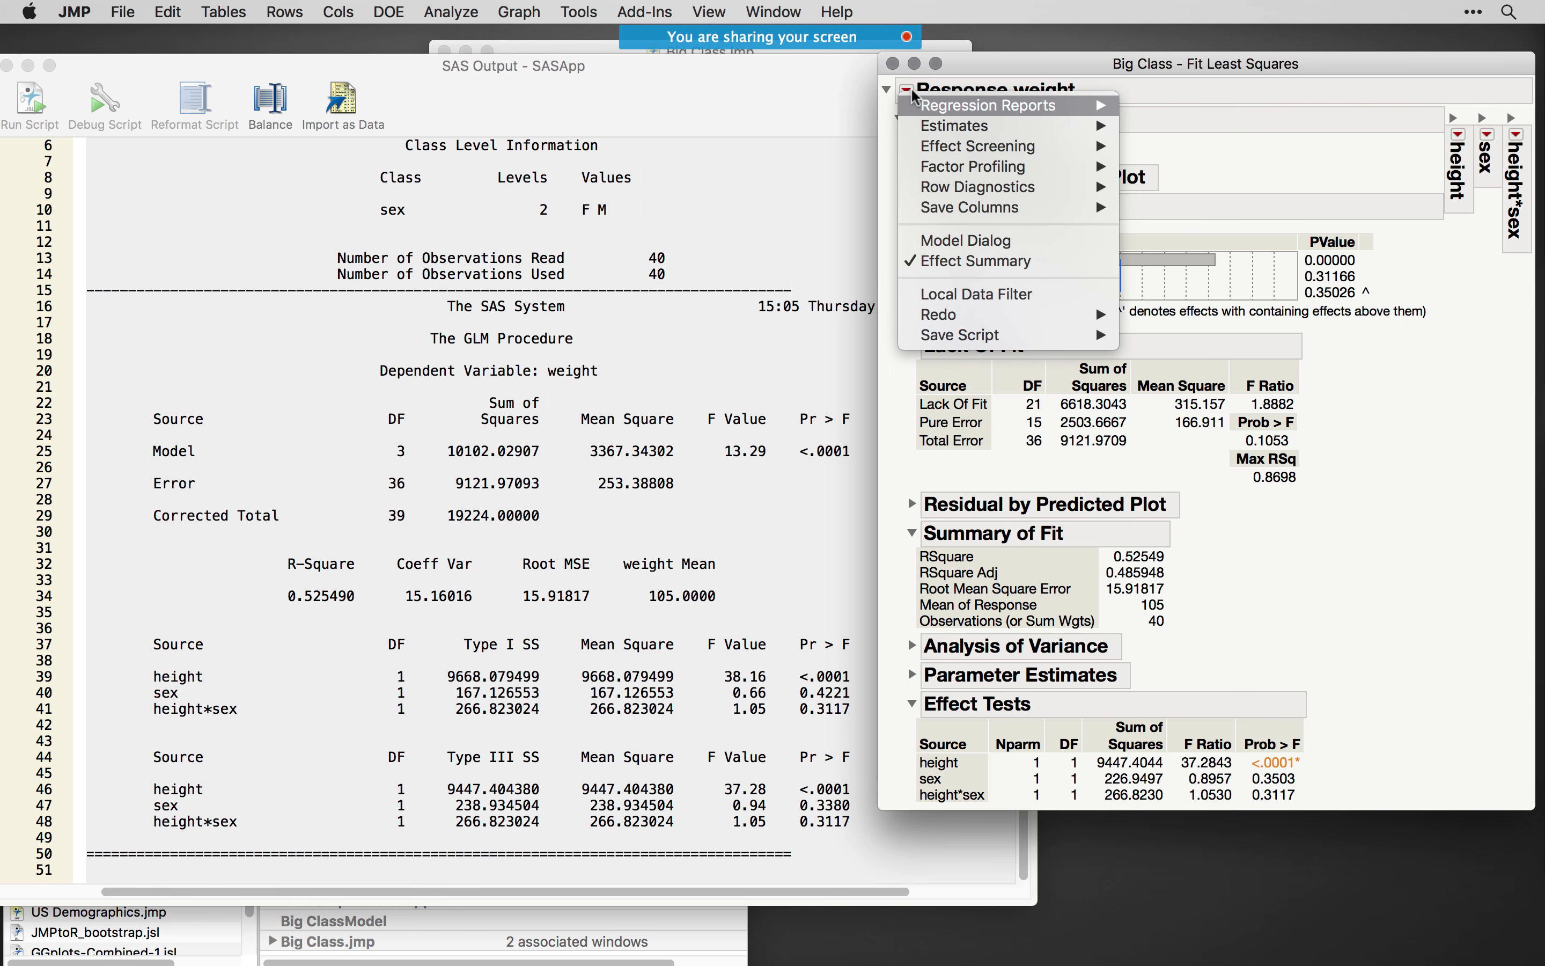
{"action": "mouse_move", "coordinate": [941, 126]}
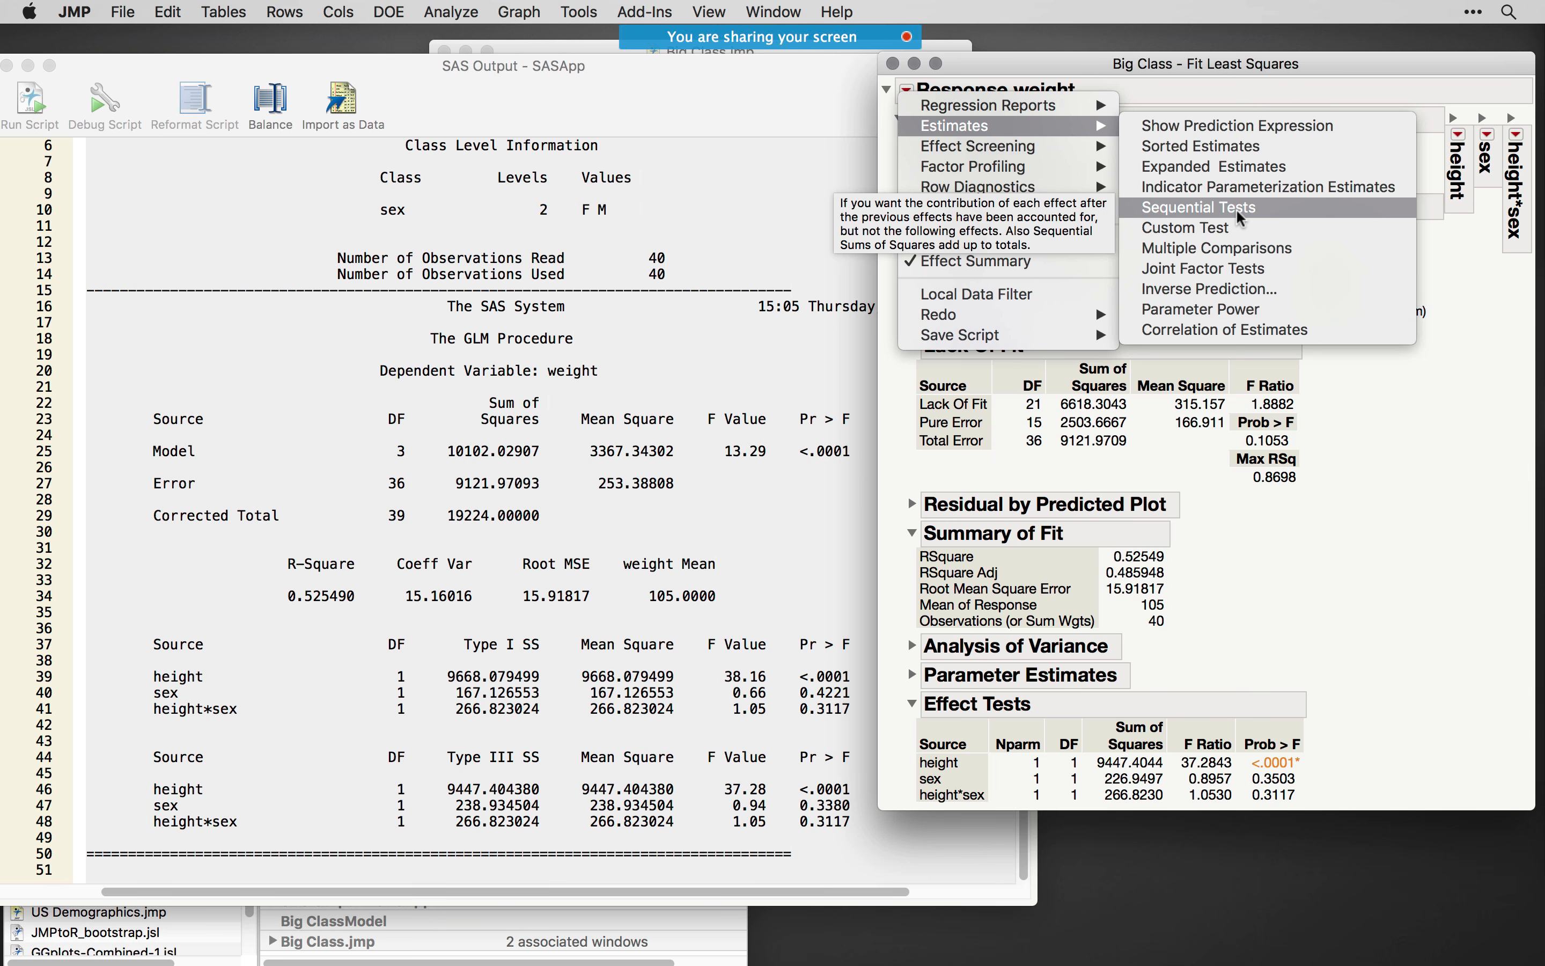
{"action": "left_click", "coordinate": [703, 324]}
{"action": "left_click", "coordinate": [749, 457]}
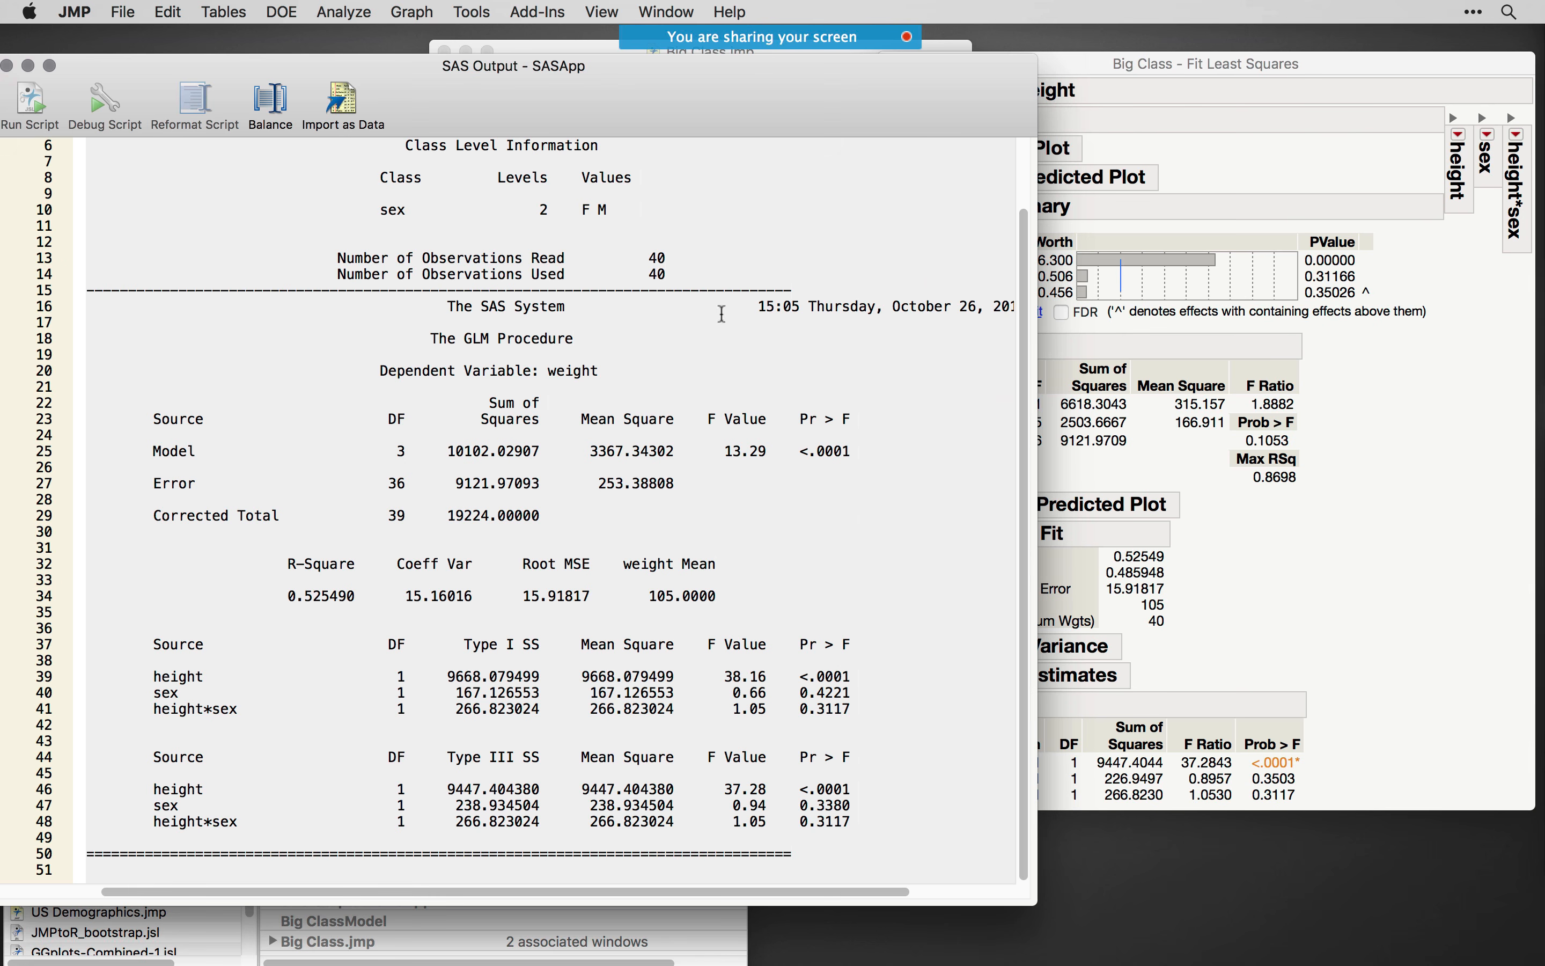
{"action": "left_click_drag", "start_coordinate": [630, 116], "coordinate": [638, 115]}
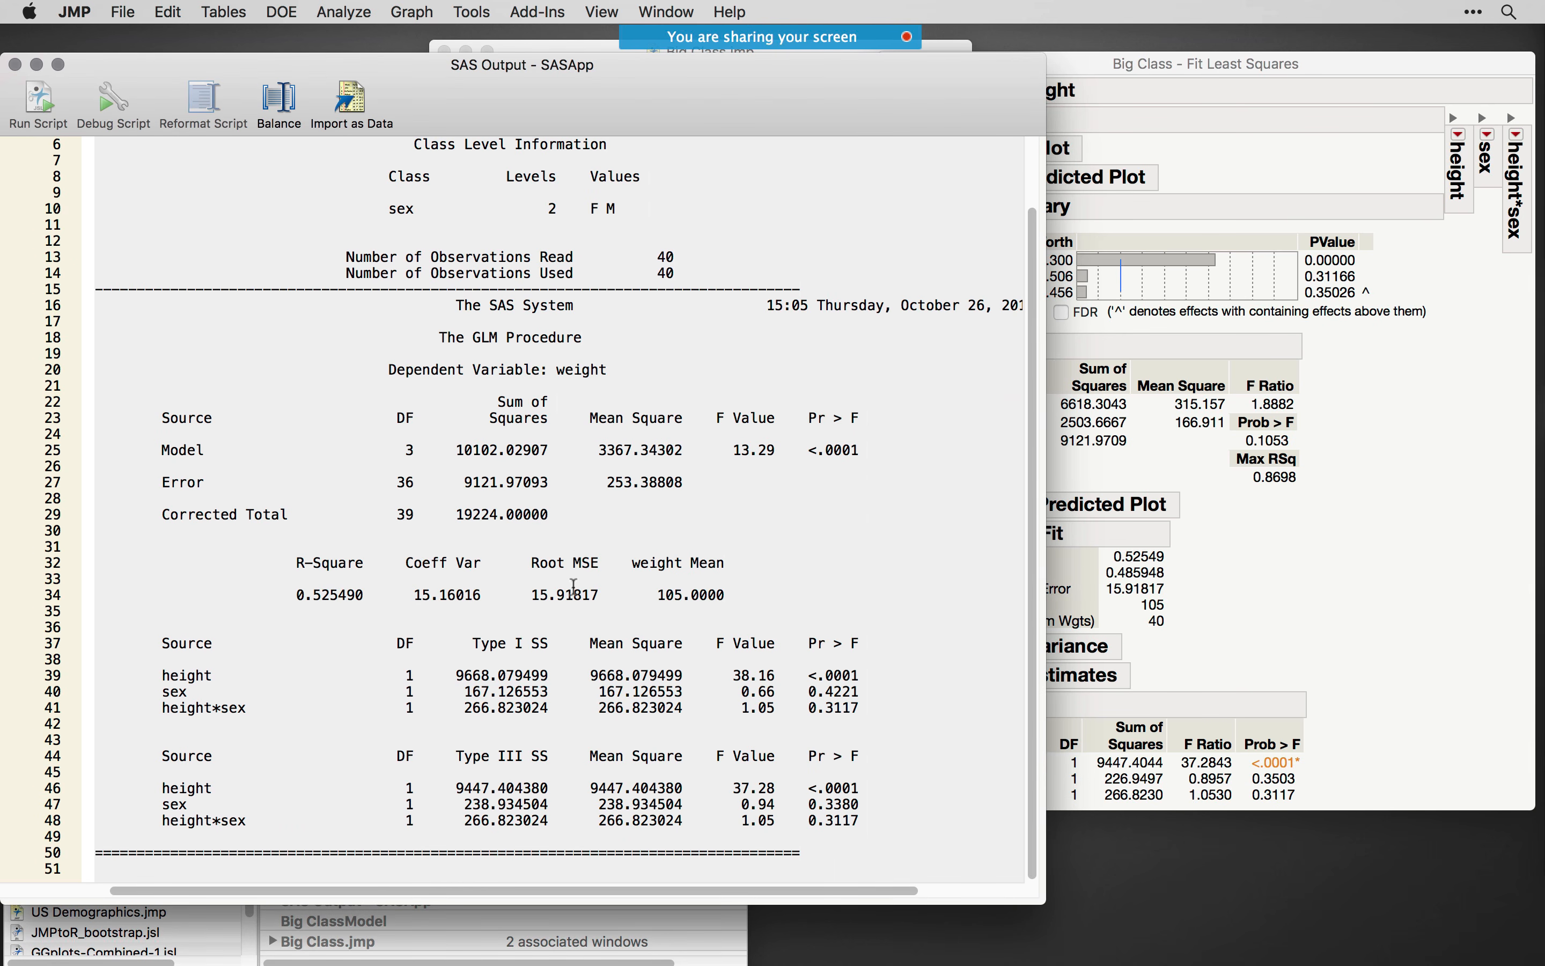
{"action": "left_click", "coordinate": [1261, 543]}
{"action": "left_click", "coordinate": [906, 90]}
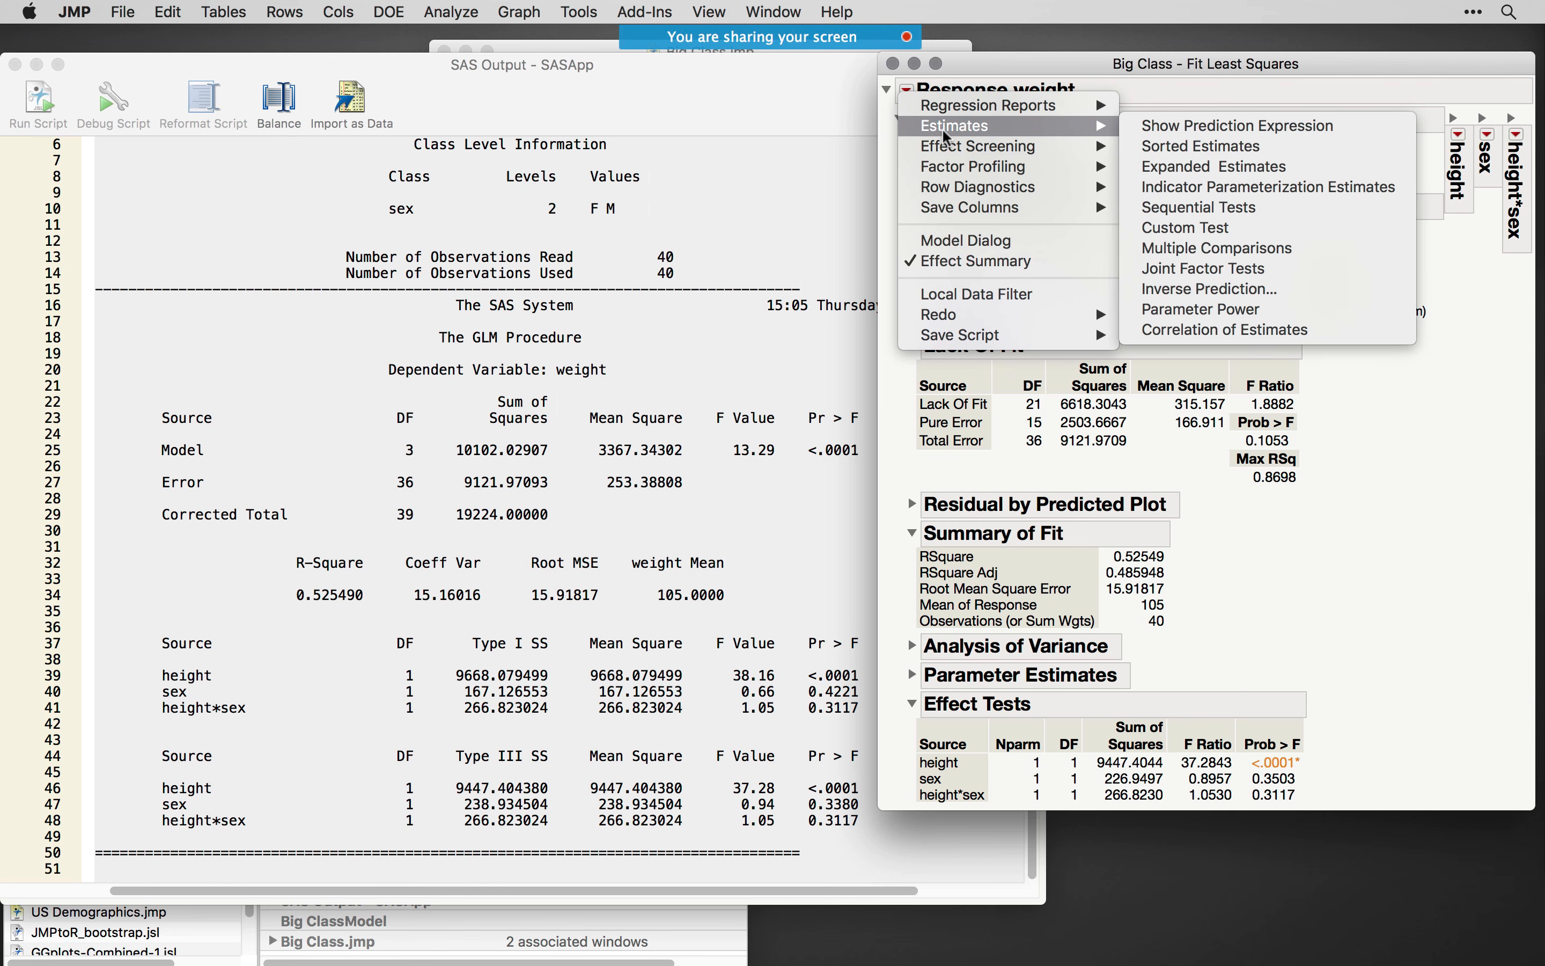
- Close the SAS output, the Fit Least Squares report and the Big ClassModel script without saving changes
{"action": "left_click", "coordinate": [471, 69]}
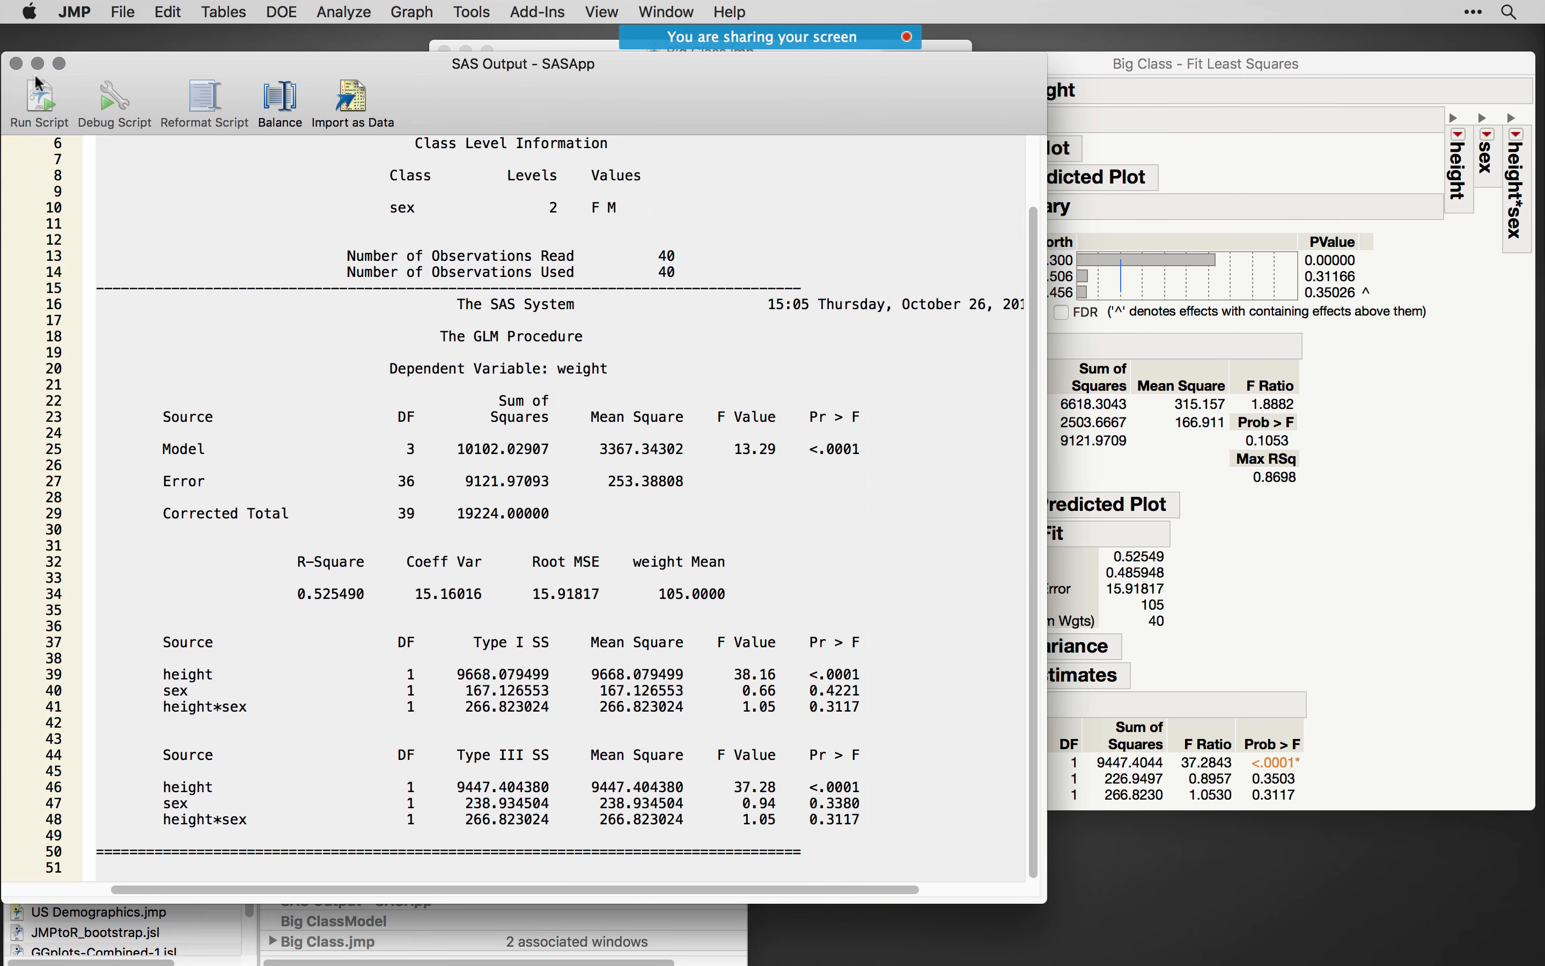
{"action": "left_click", "coordinate": [14, 64]}
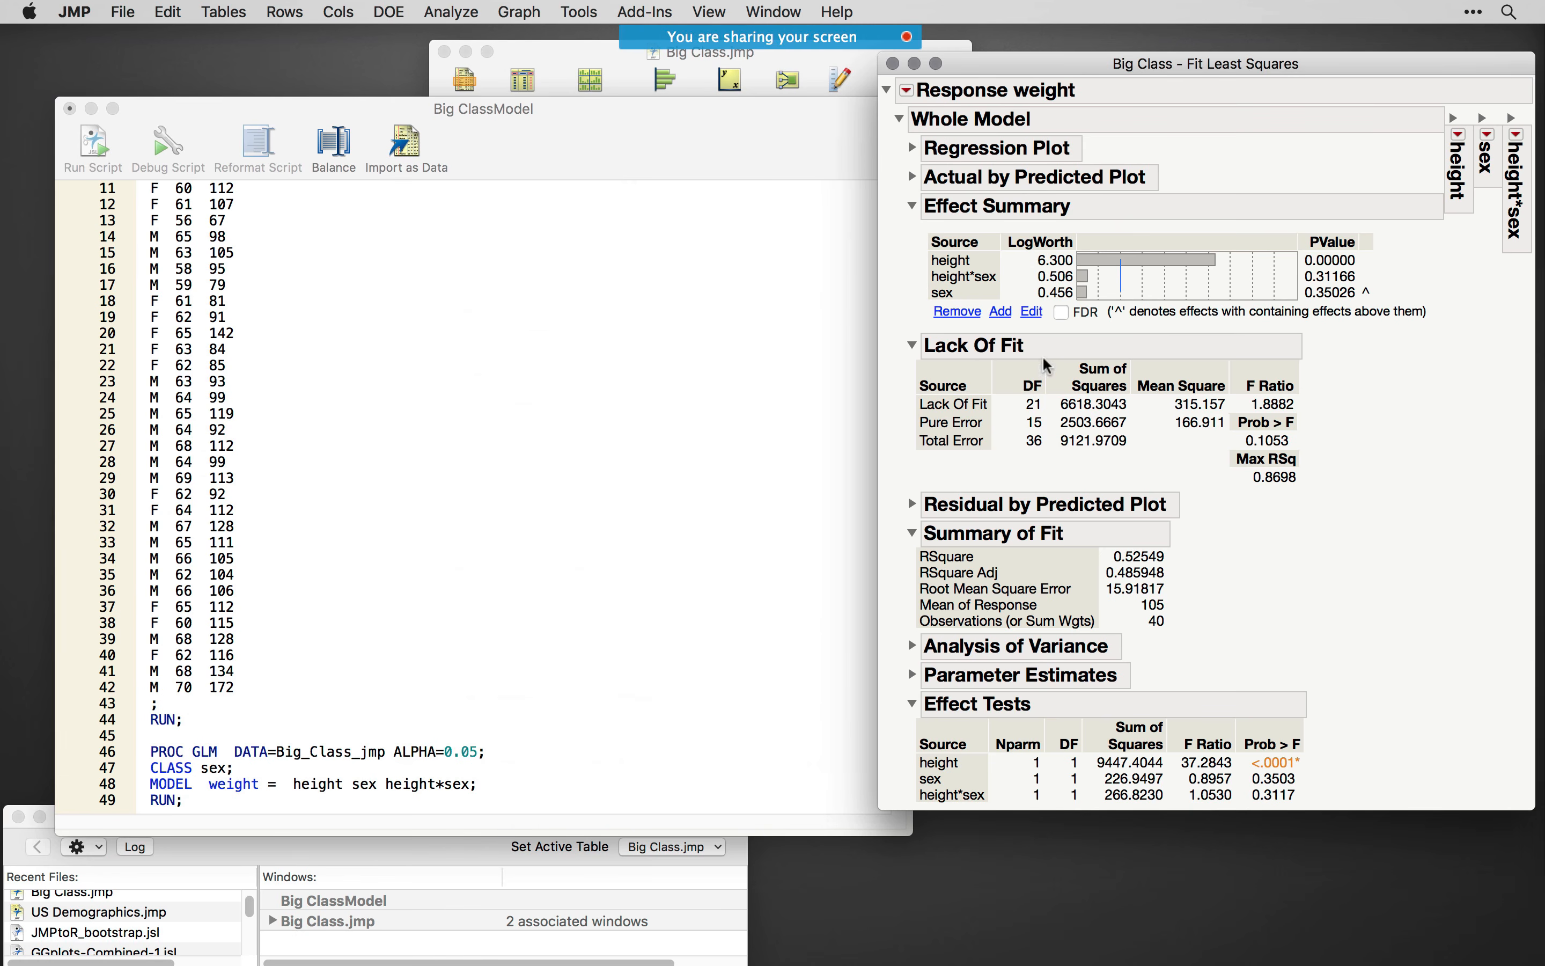
{"action": "left_click", "coordinate": [893, 63]}
{"action": "left_click_drag", "start_coordinate": [739, 135], "coordinate": [1023, 262]}
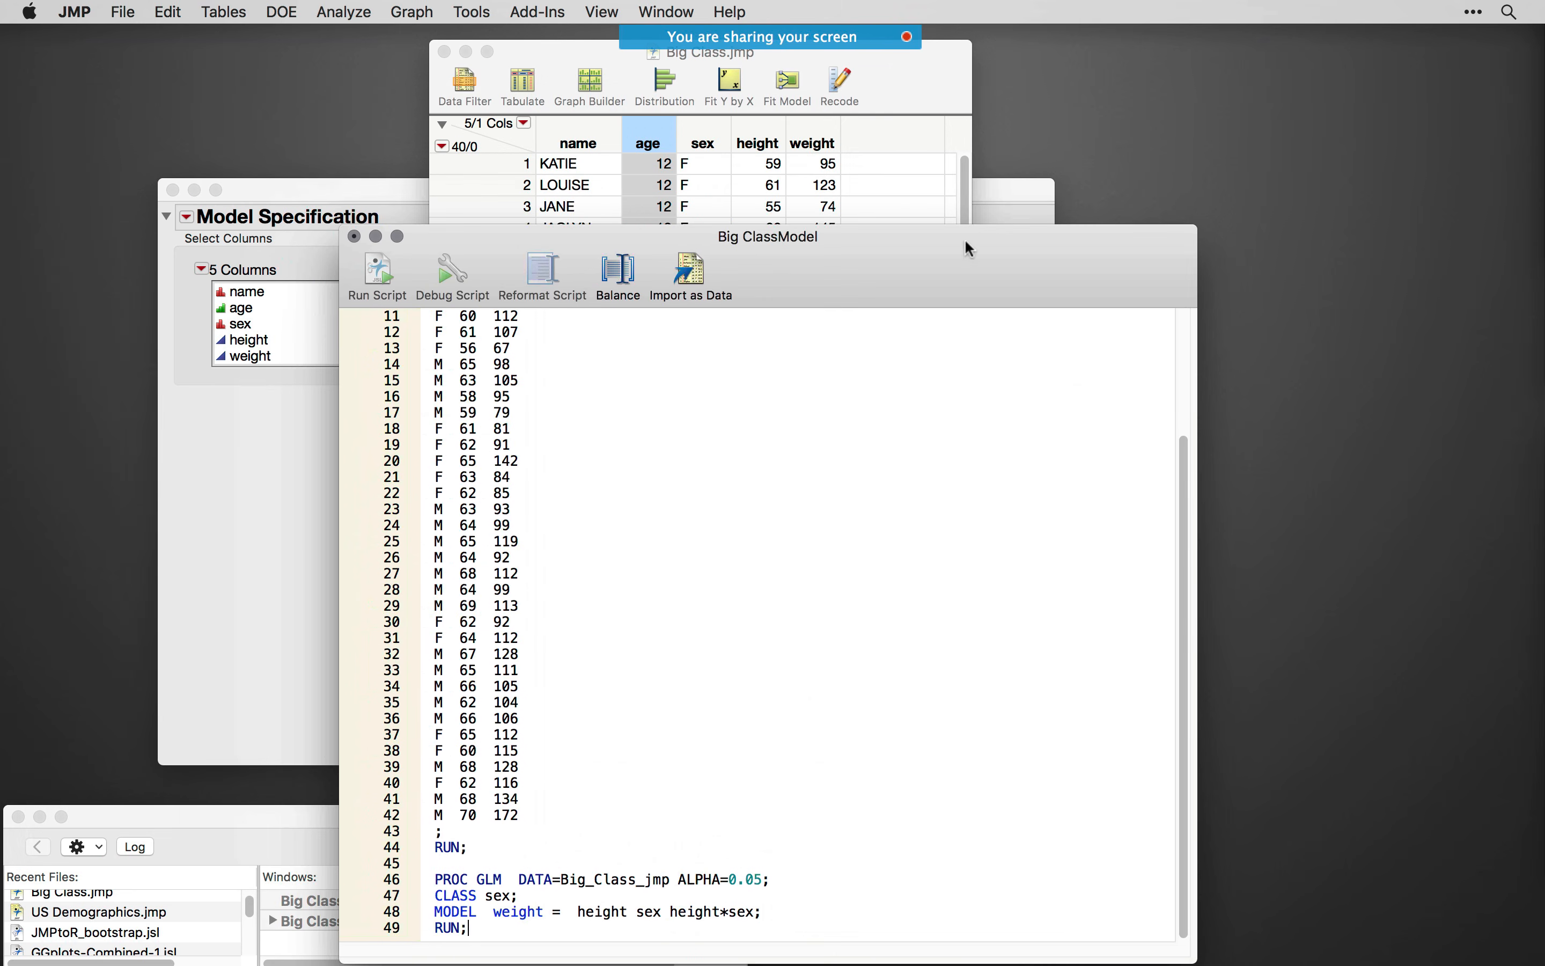
{"action": "left_click", "coordinate": [353, 237]}
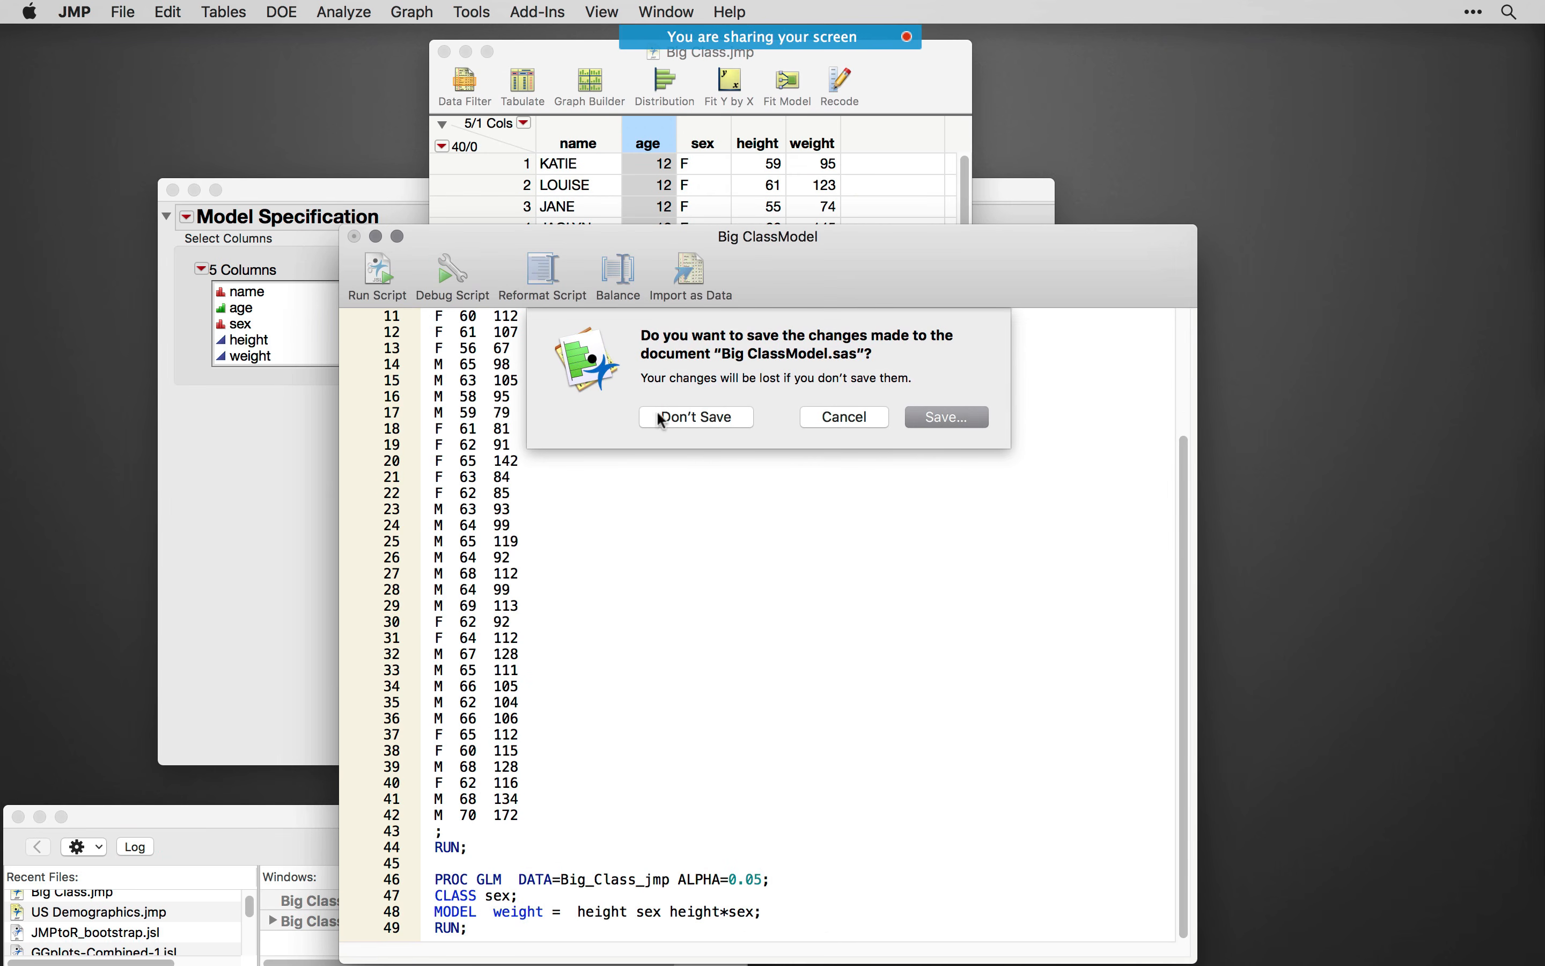
{"action": "left_click", "coordinate": [675, 416]}
- Restore the Fit Model window and look over the Model Specification options, including Create SAS Job and Submit to SAS
{"action": "double_click", "coordinate": [362, 190]}
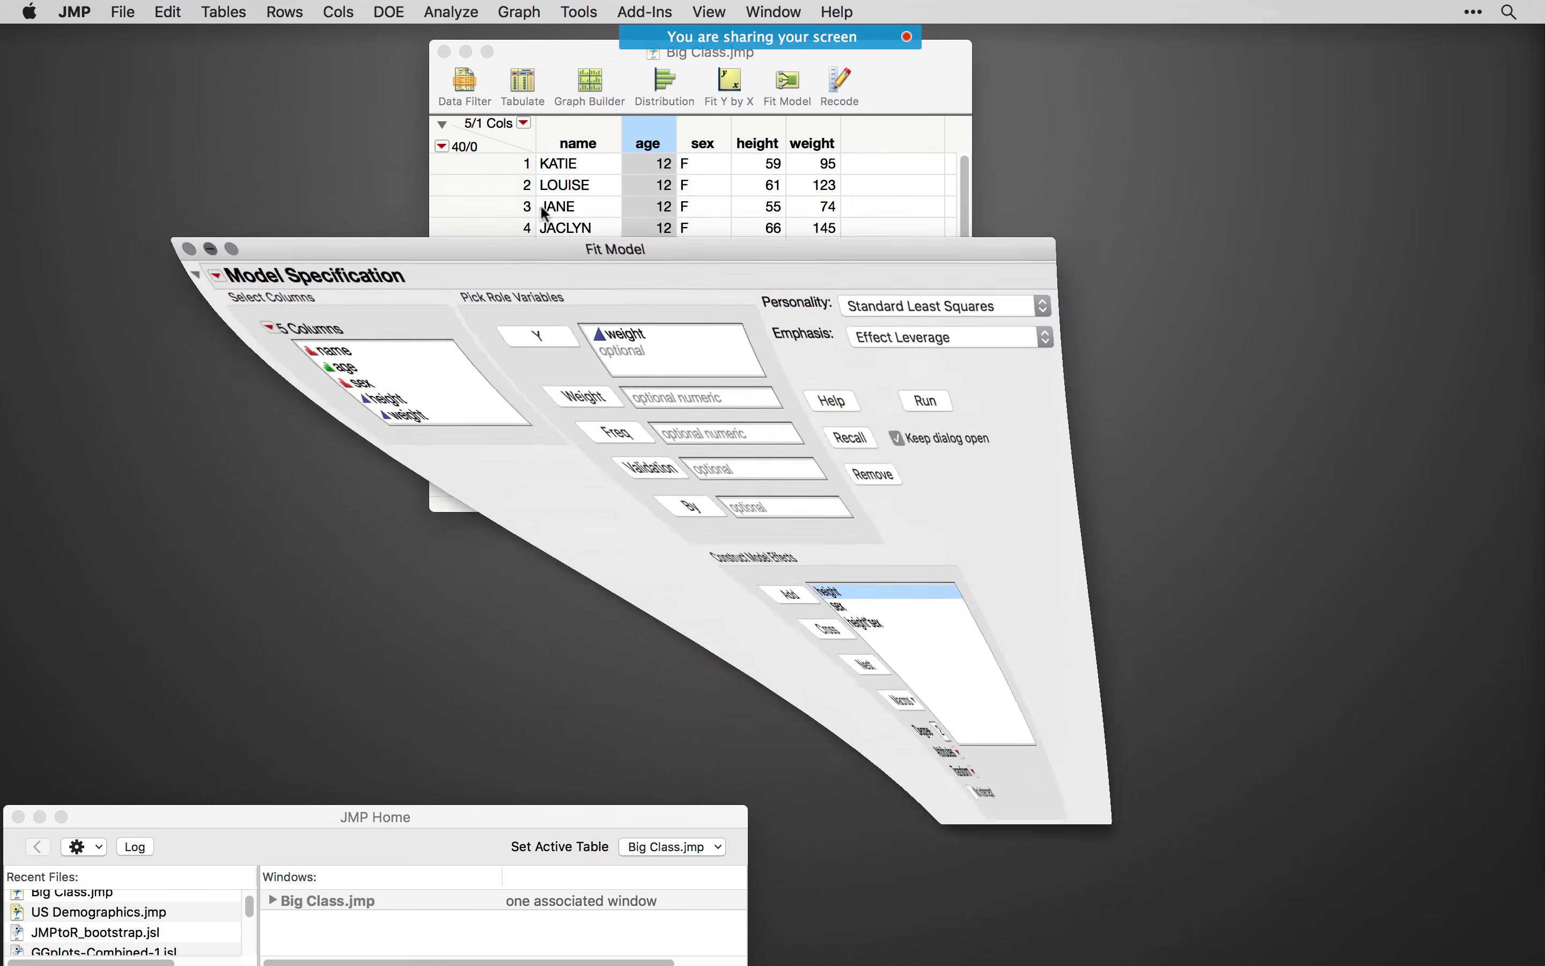
{"action": "left_click", "coordinate": [1115, 958]}
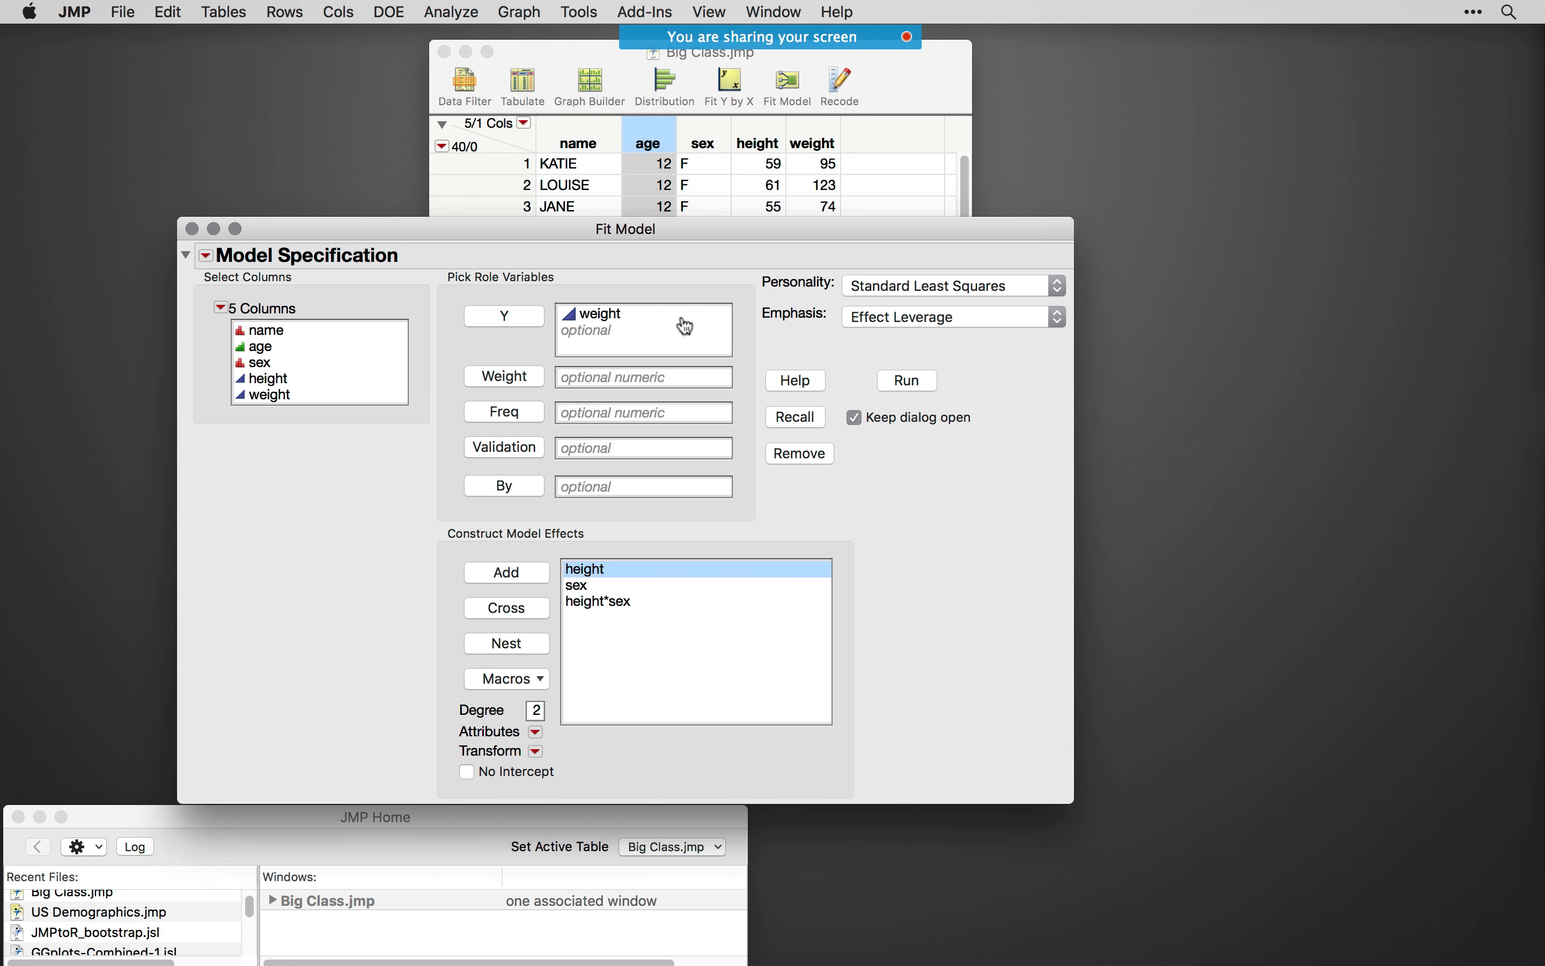
{"action": "left_click_drag", "start_coordinate": [677, 235], "coordinate": [659, 235]}
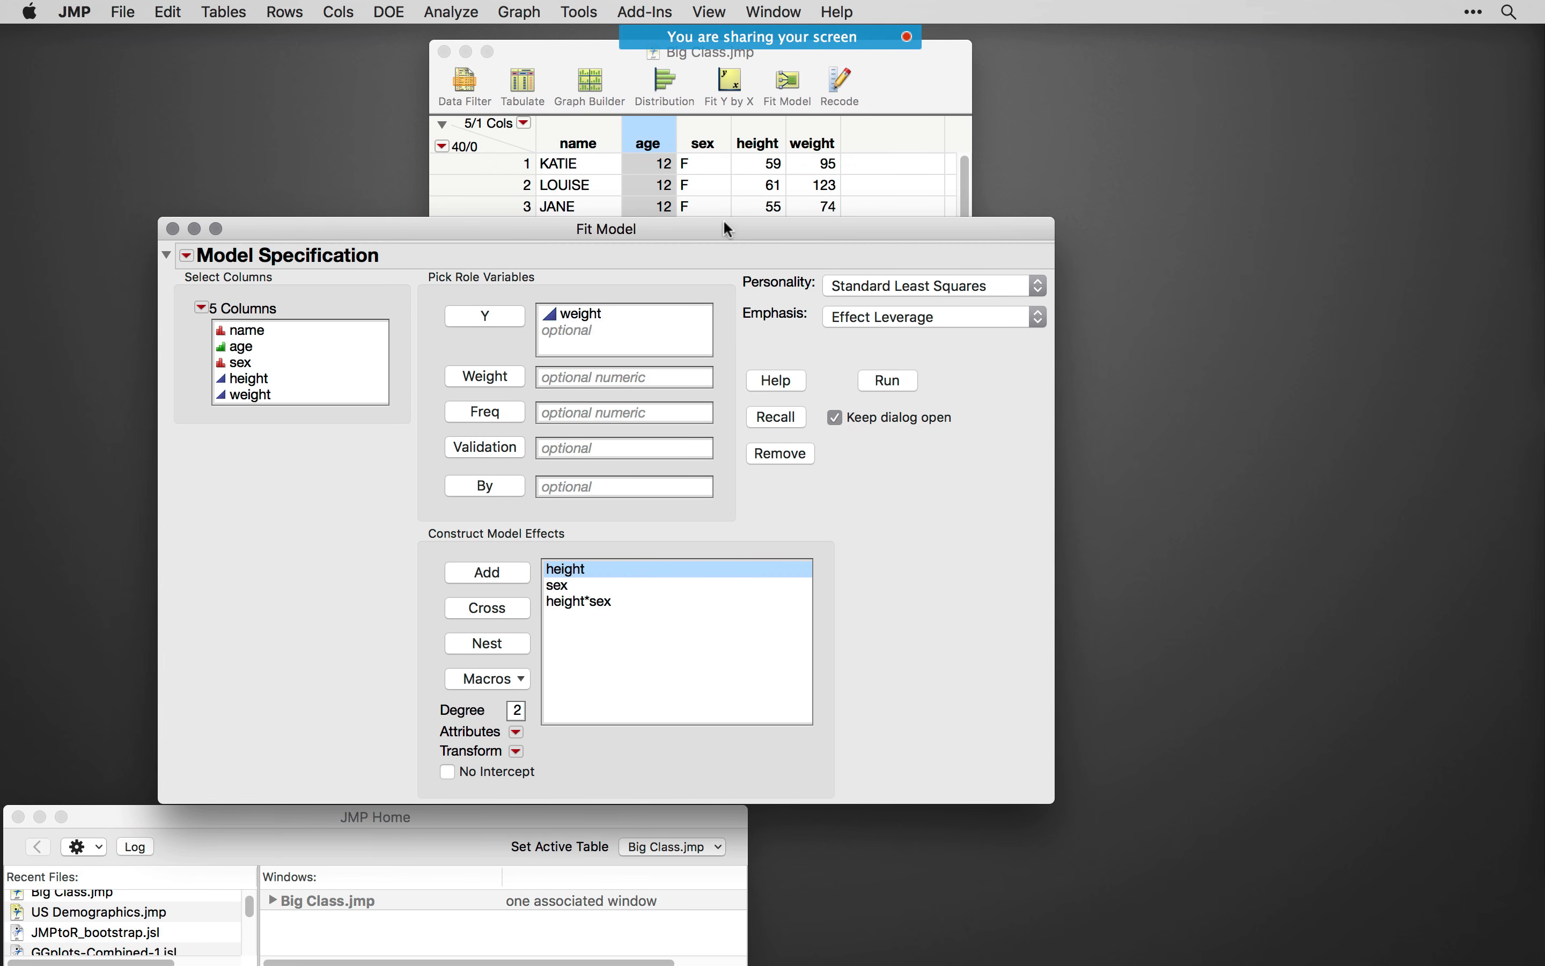
{"action": "left_click_drag", "start_coordinate": [725, 224], "coordinate": [740, 197]}
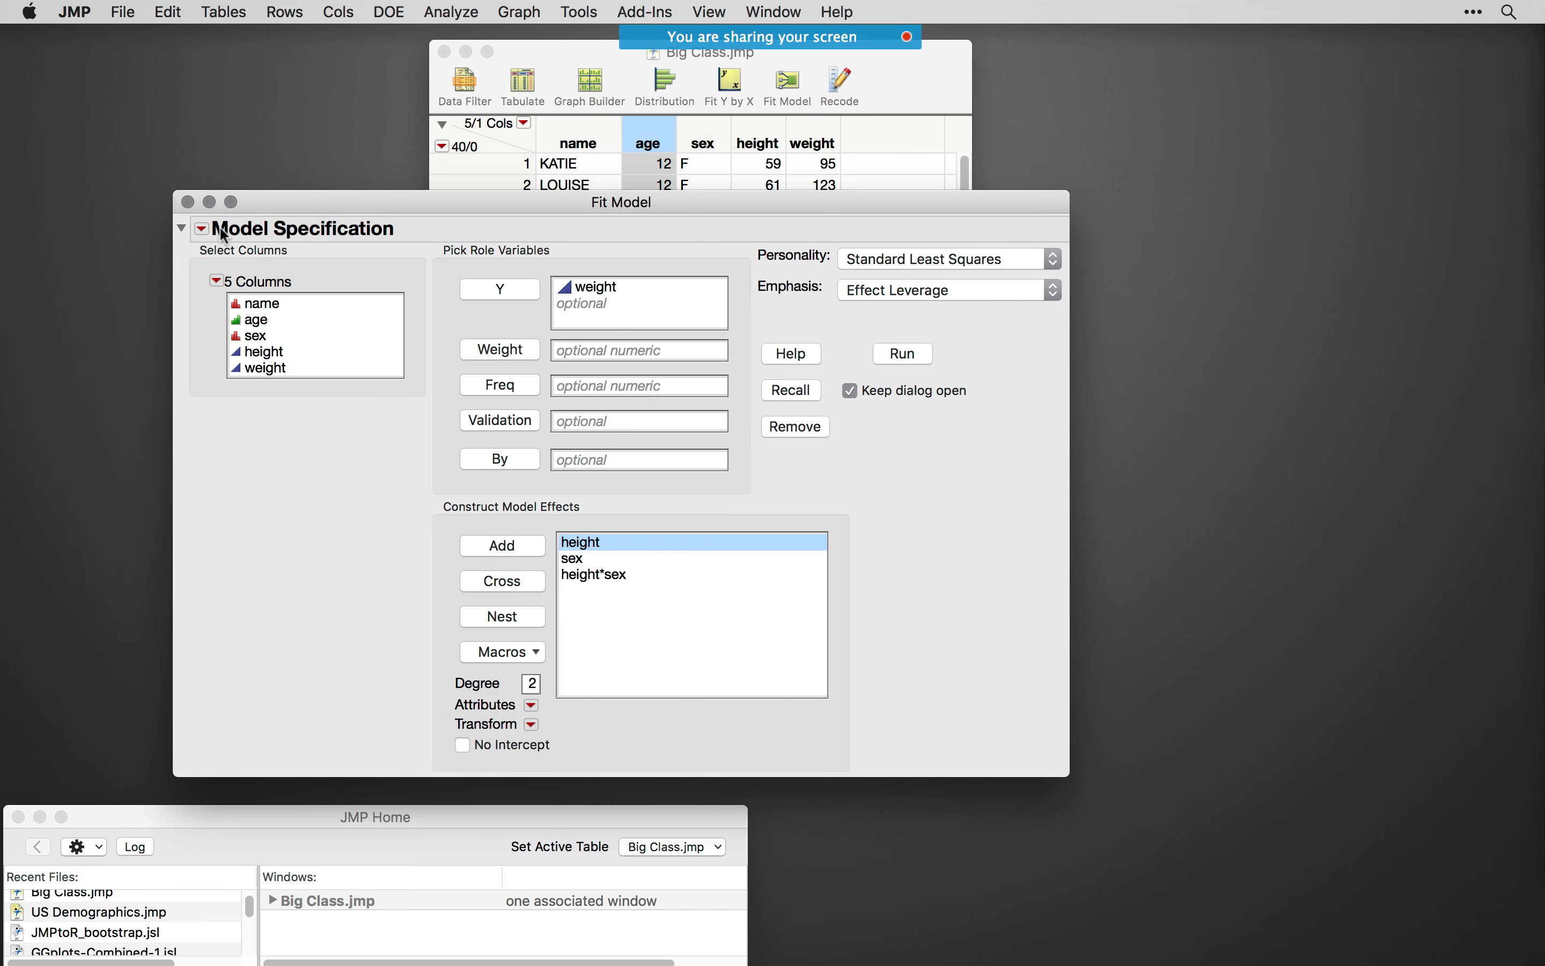
{"action": "left_click", "coordinate": [202, 229]}
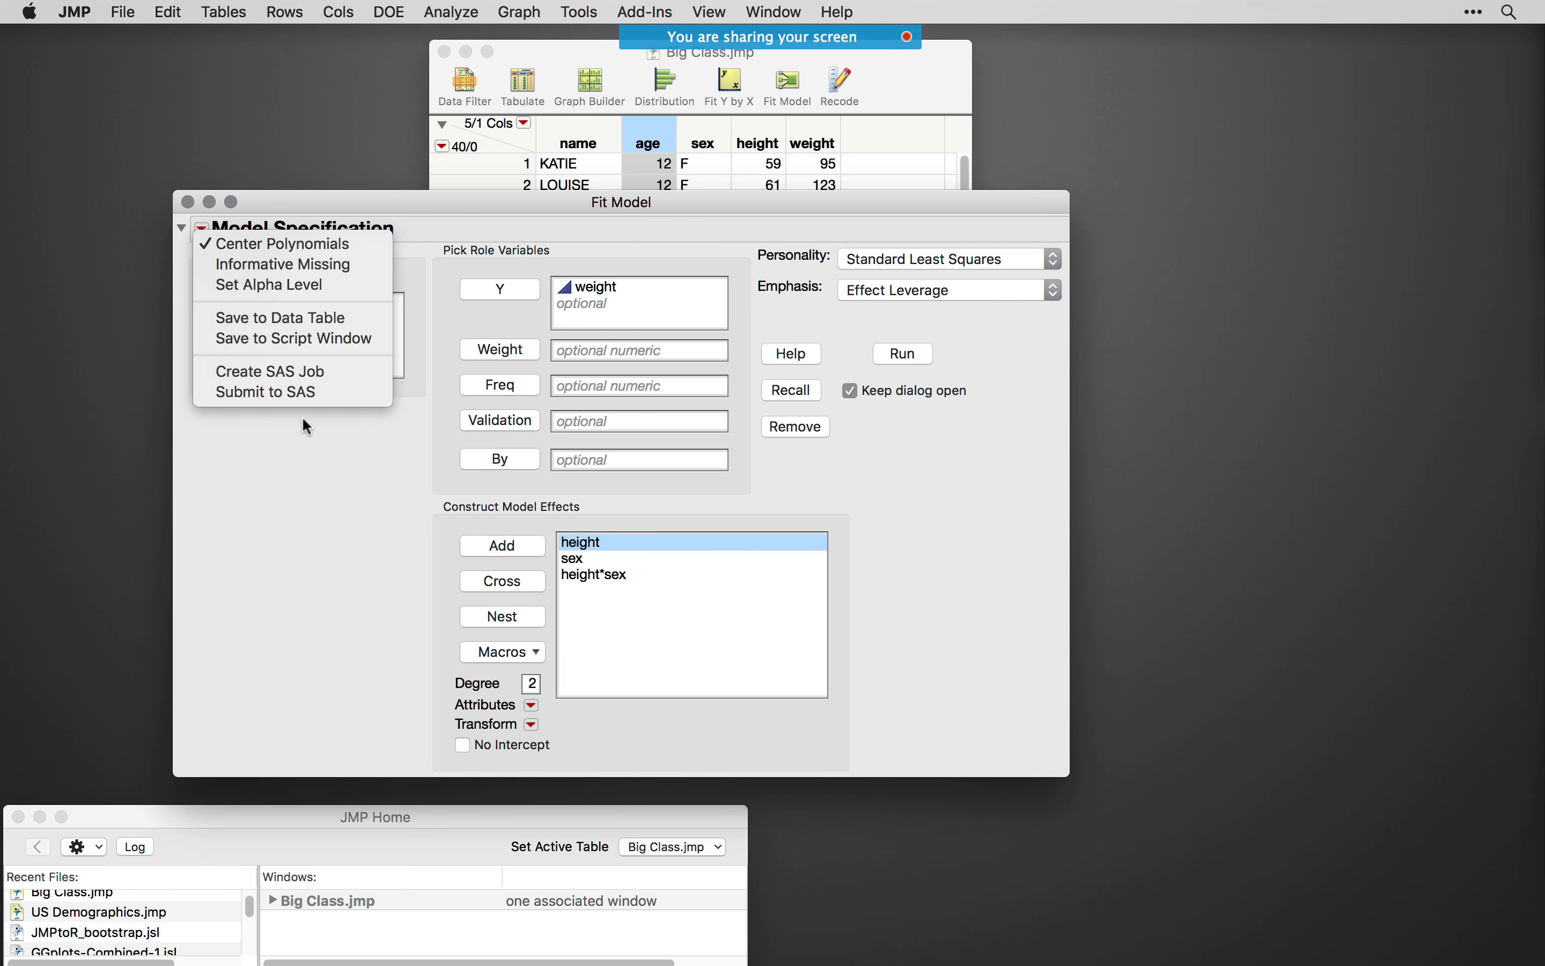
{"action": "left_click", "coordinate": [333, 496]}
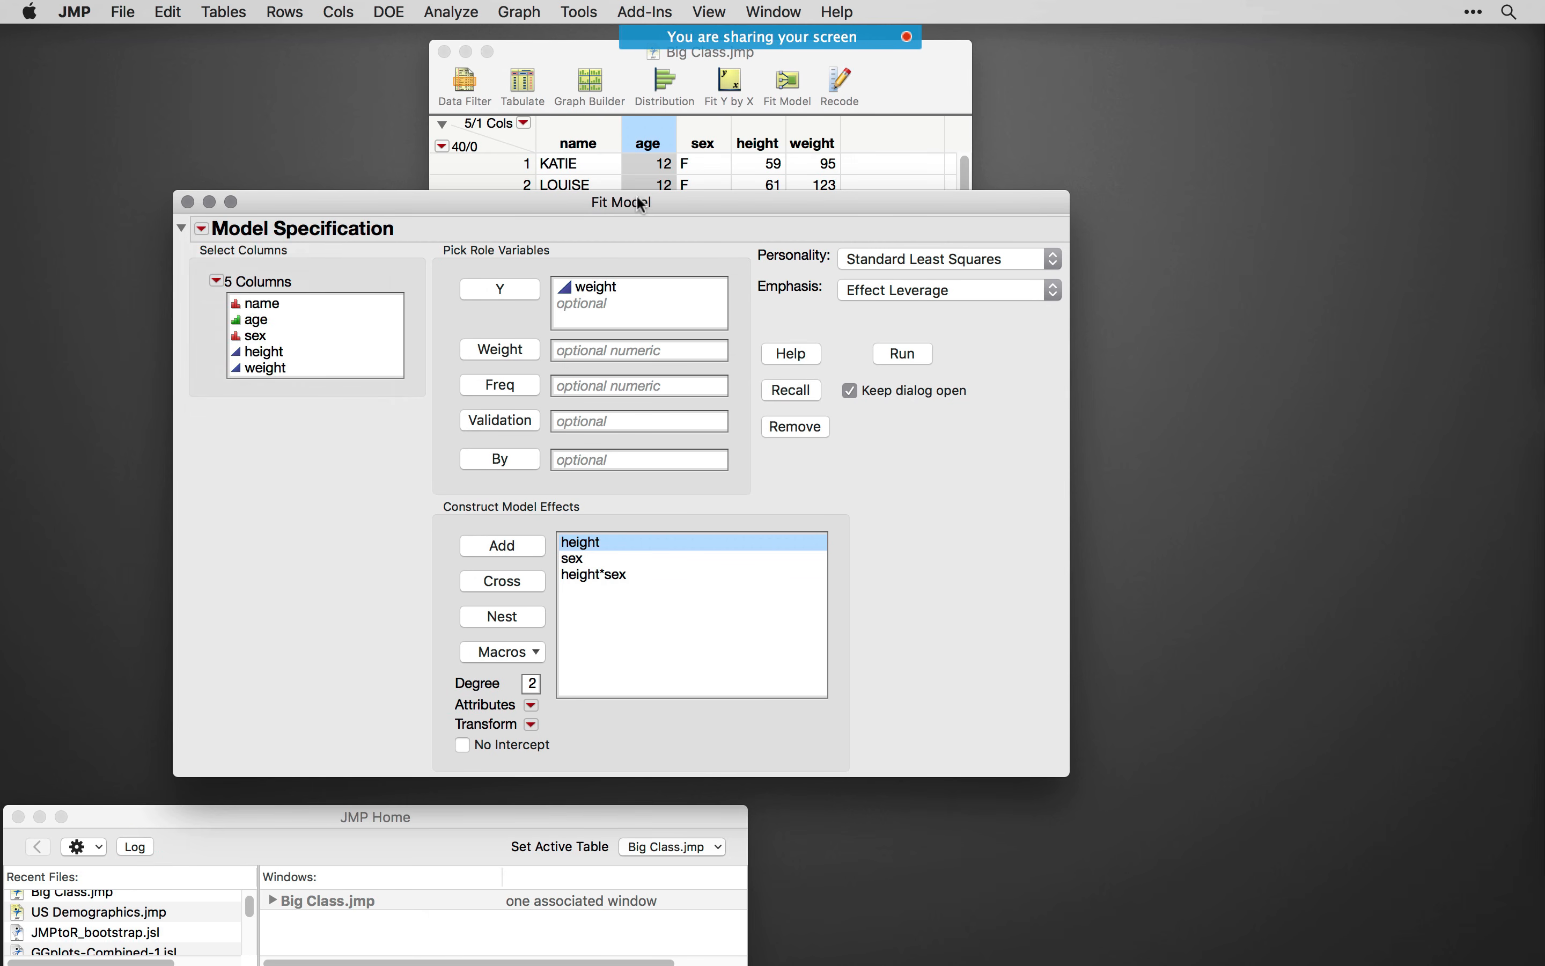
- Reposition the Fit Model window and review the available Personality choices without changing the selection
{"action": "left_click_drag", "start_coordinate": [638, 205], "coordinate": [497, 221]}
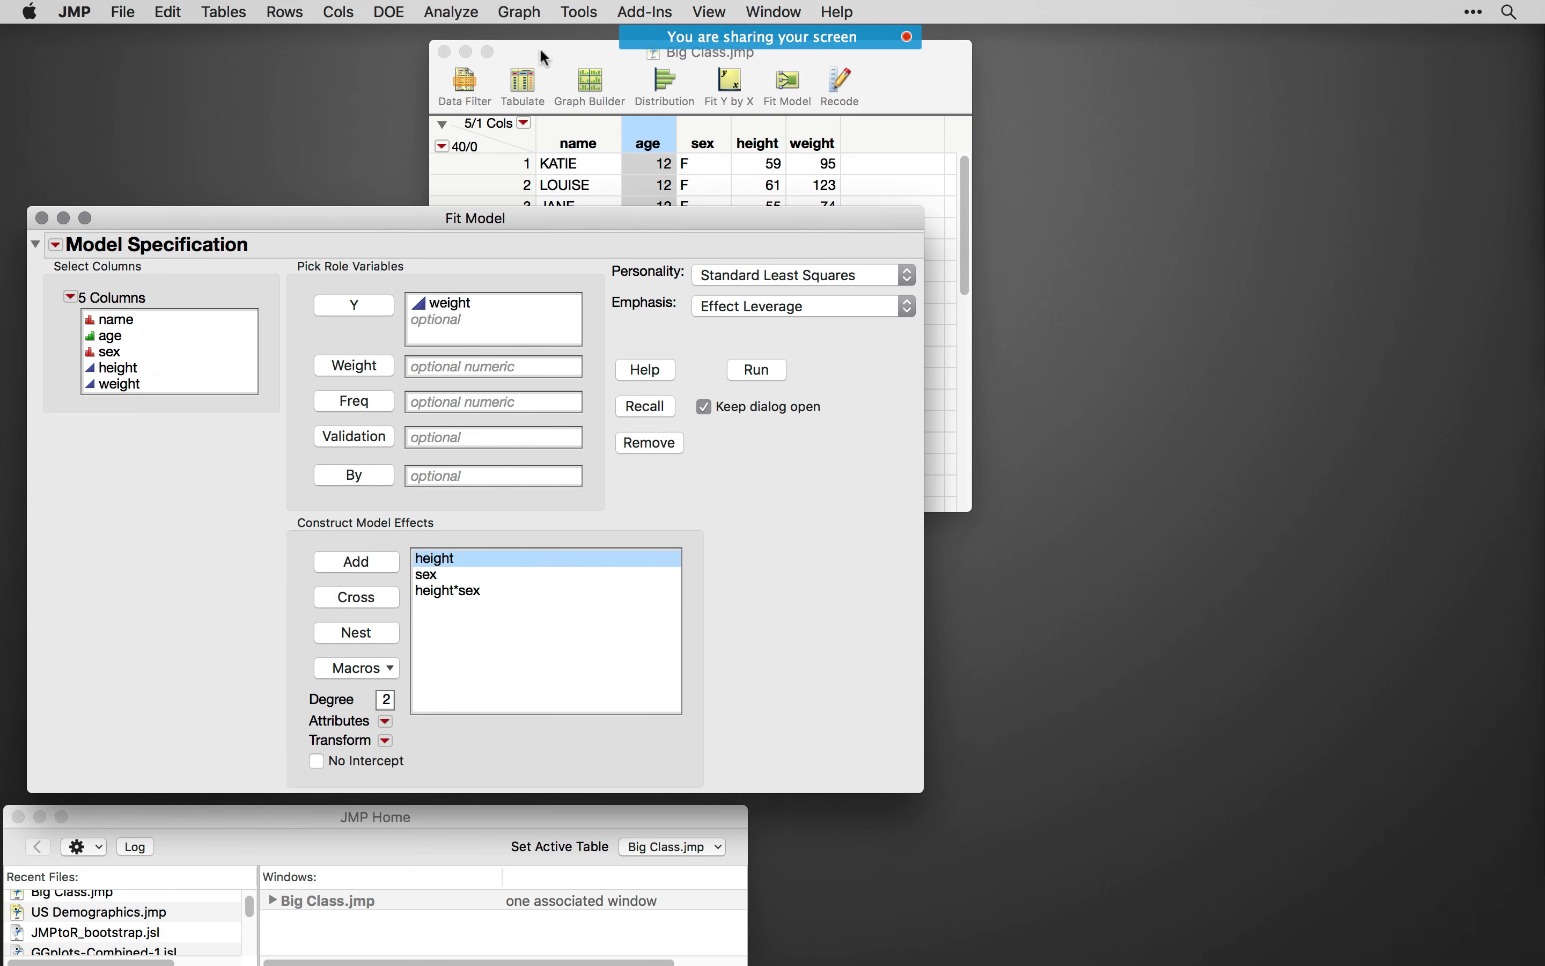
{"action": "left_click_drag", "start_coordinate": [459, 221], "coordinate": [491, 208]}
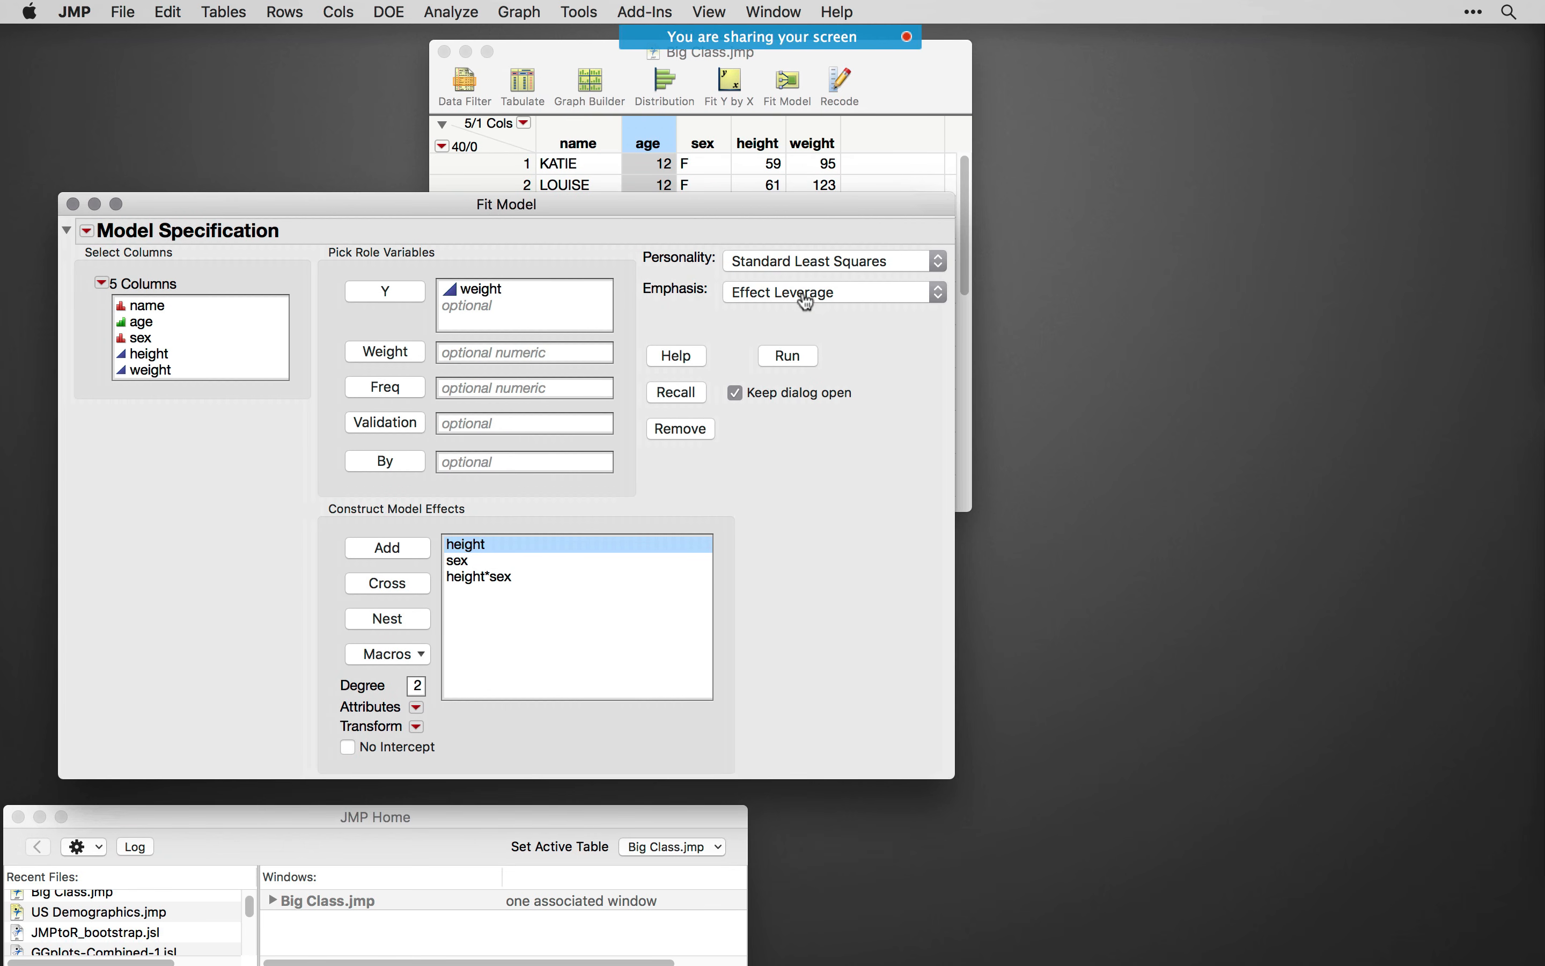
{"action": "left_click", "coordinate": [809, 267]}
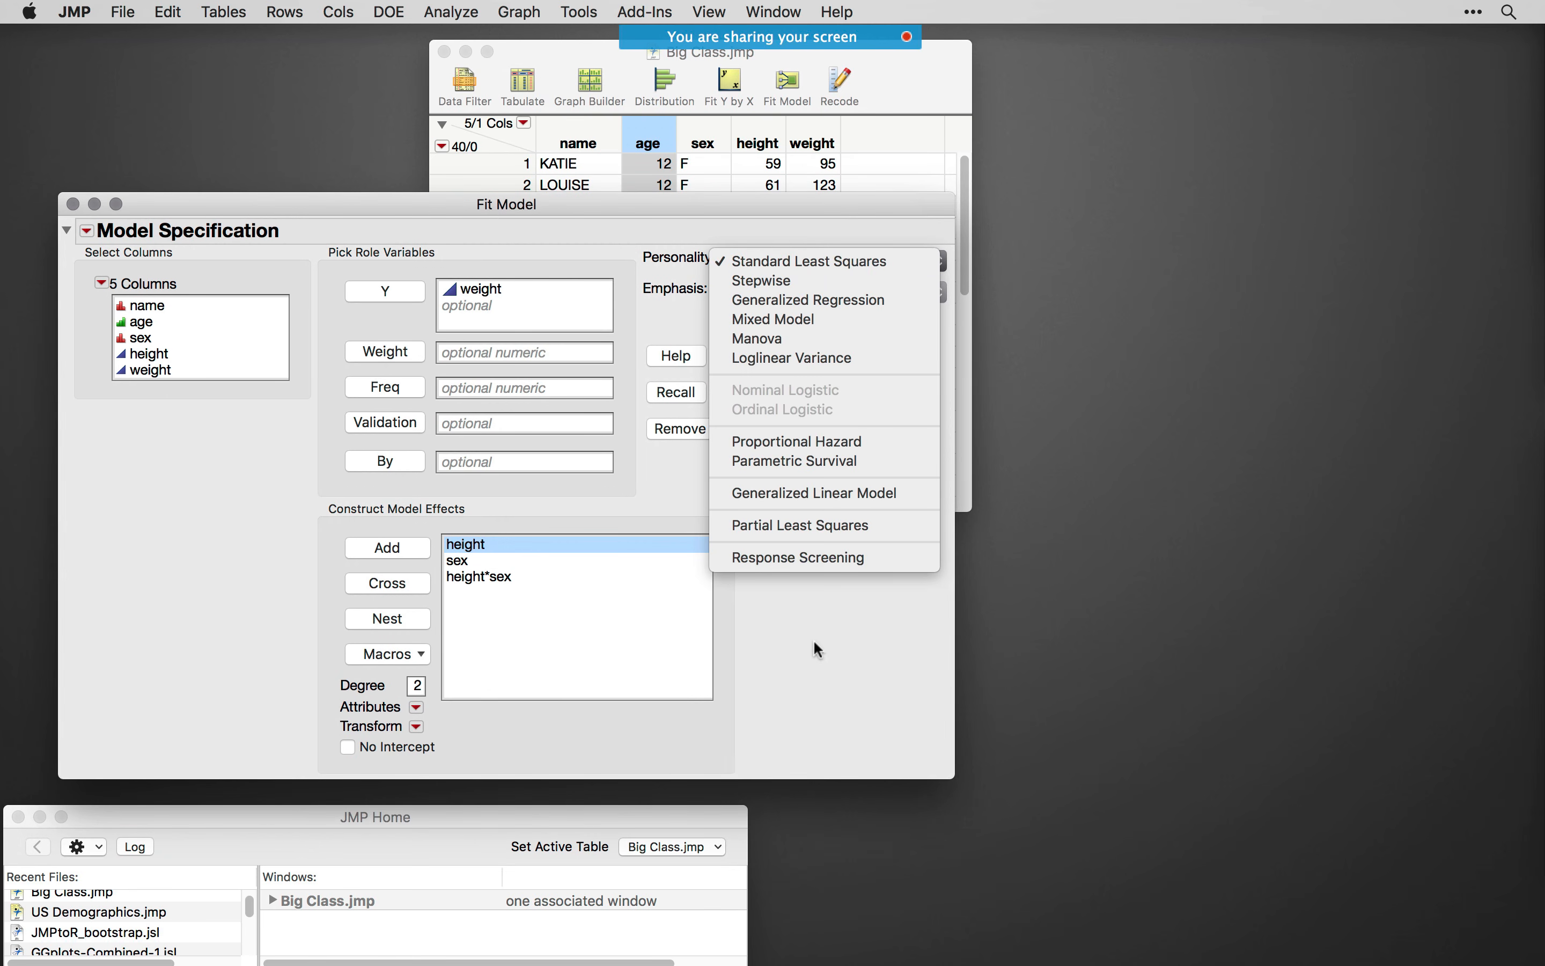
{"action": "left_click", "coordinate": [819, 681]}
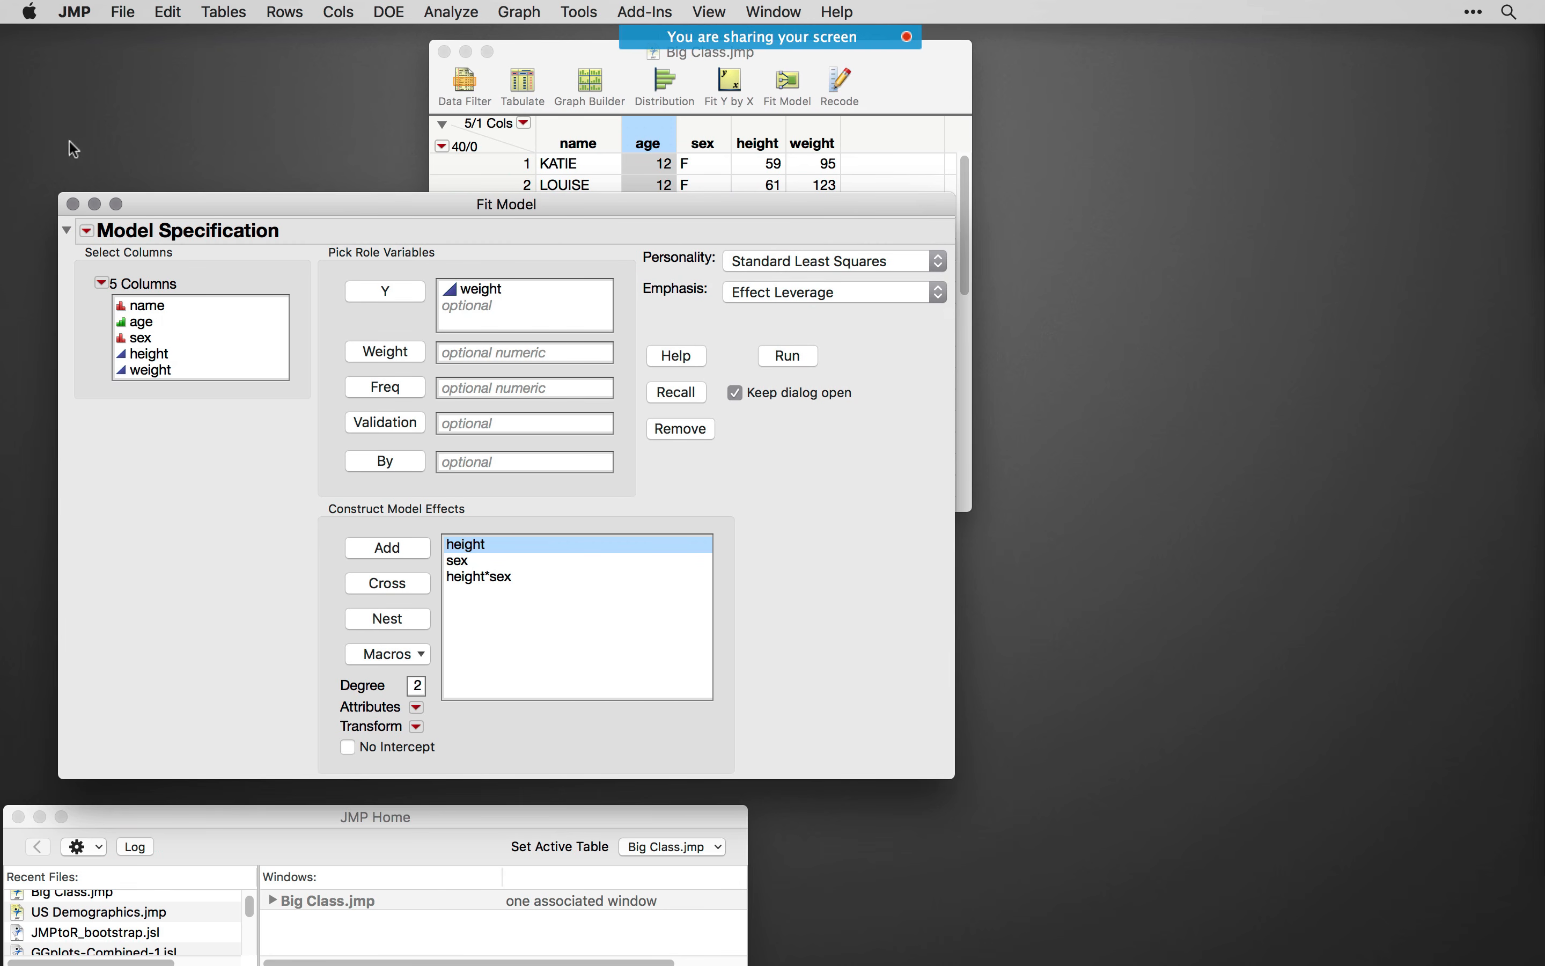
- Close the Fit Model window, move the Big Class table aside, and open the sample data directory from the Sample Data Index
{"action": "left_click", "coordinate": [73, 204]}
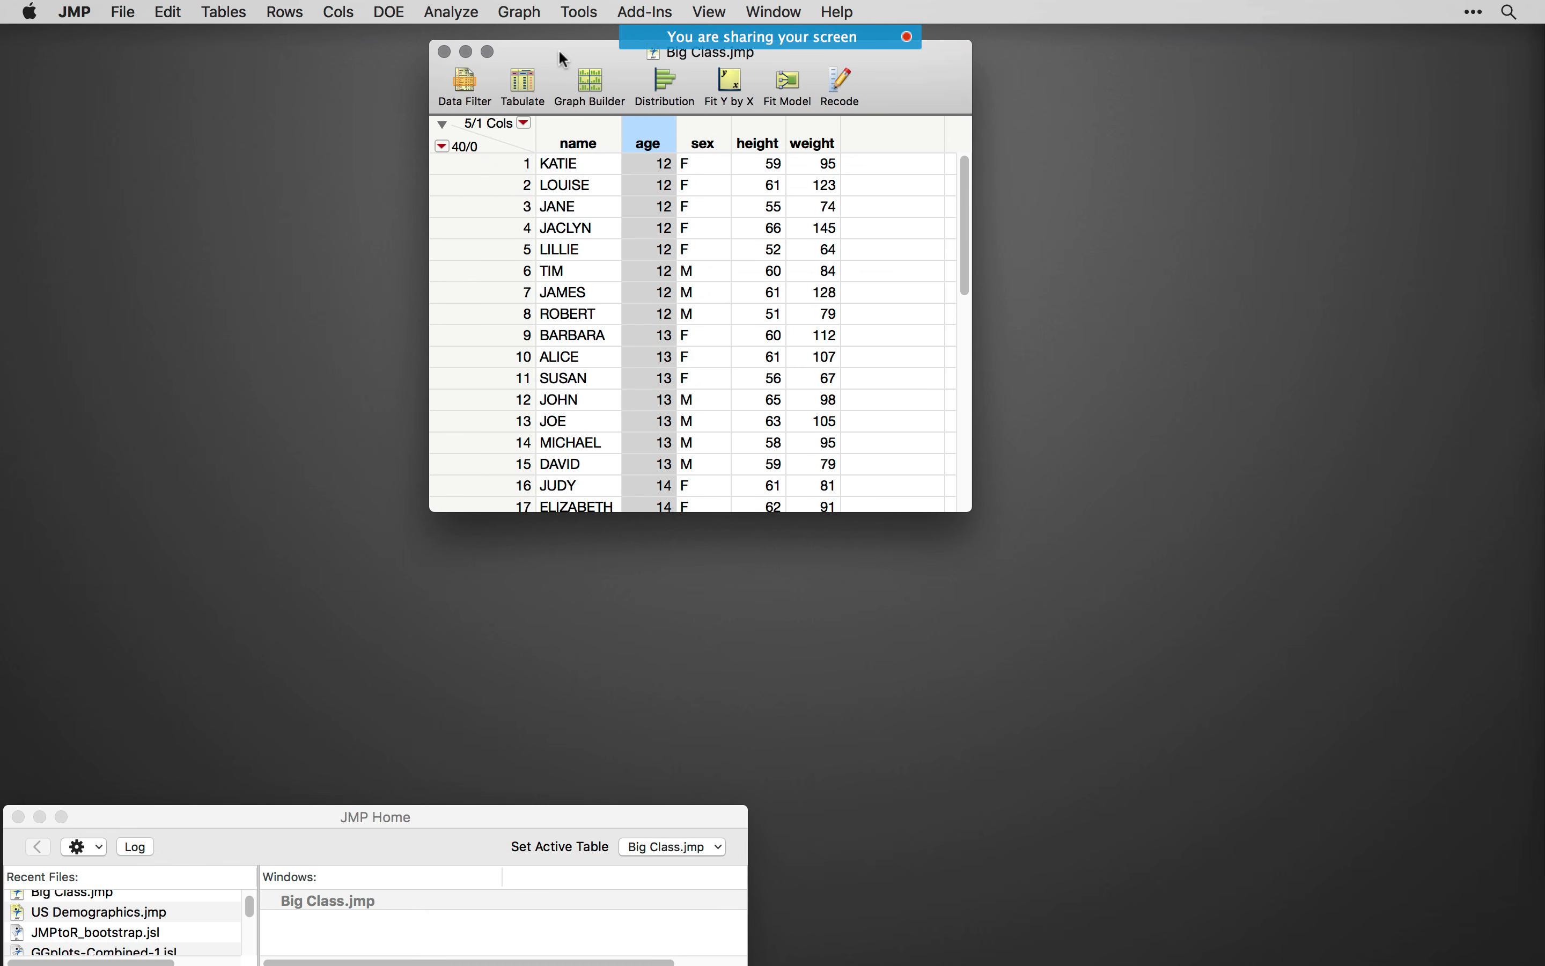
{"action": "left_click_drag", "start_coordinate": [558, 49], "coordinate": [225, 75]}
{"action": "left_click", "coordinate": [841, 10]}
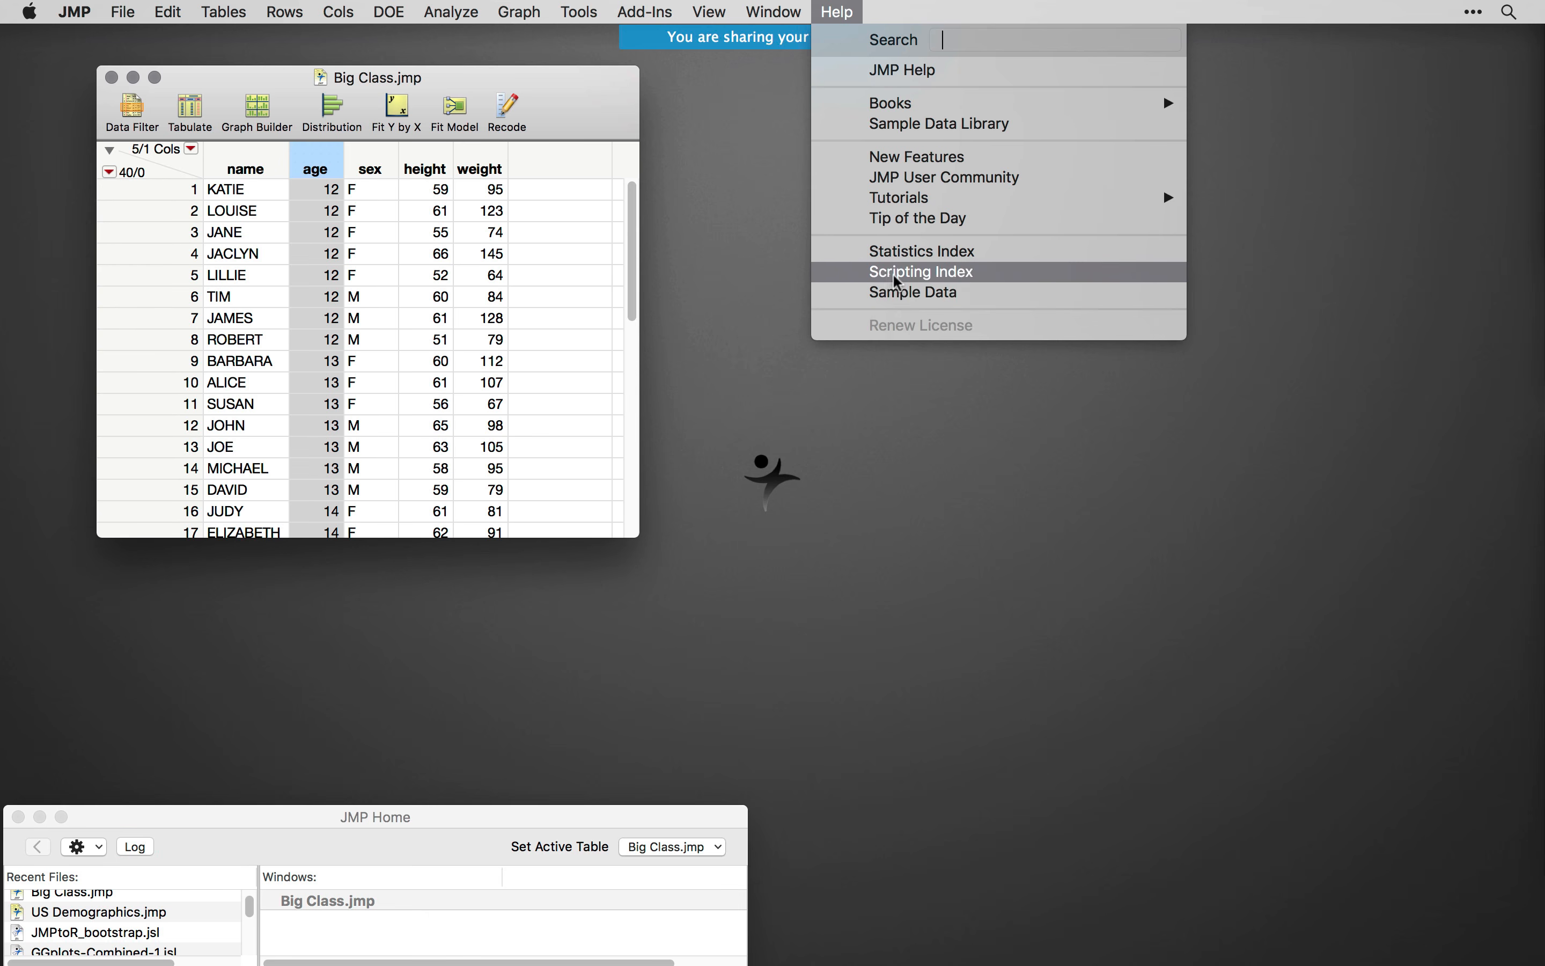
{"action": "left_click", "coordinate": [913, 296]}
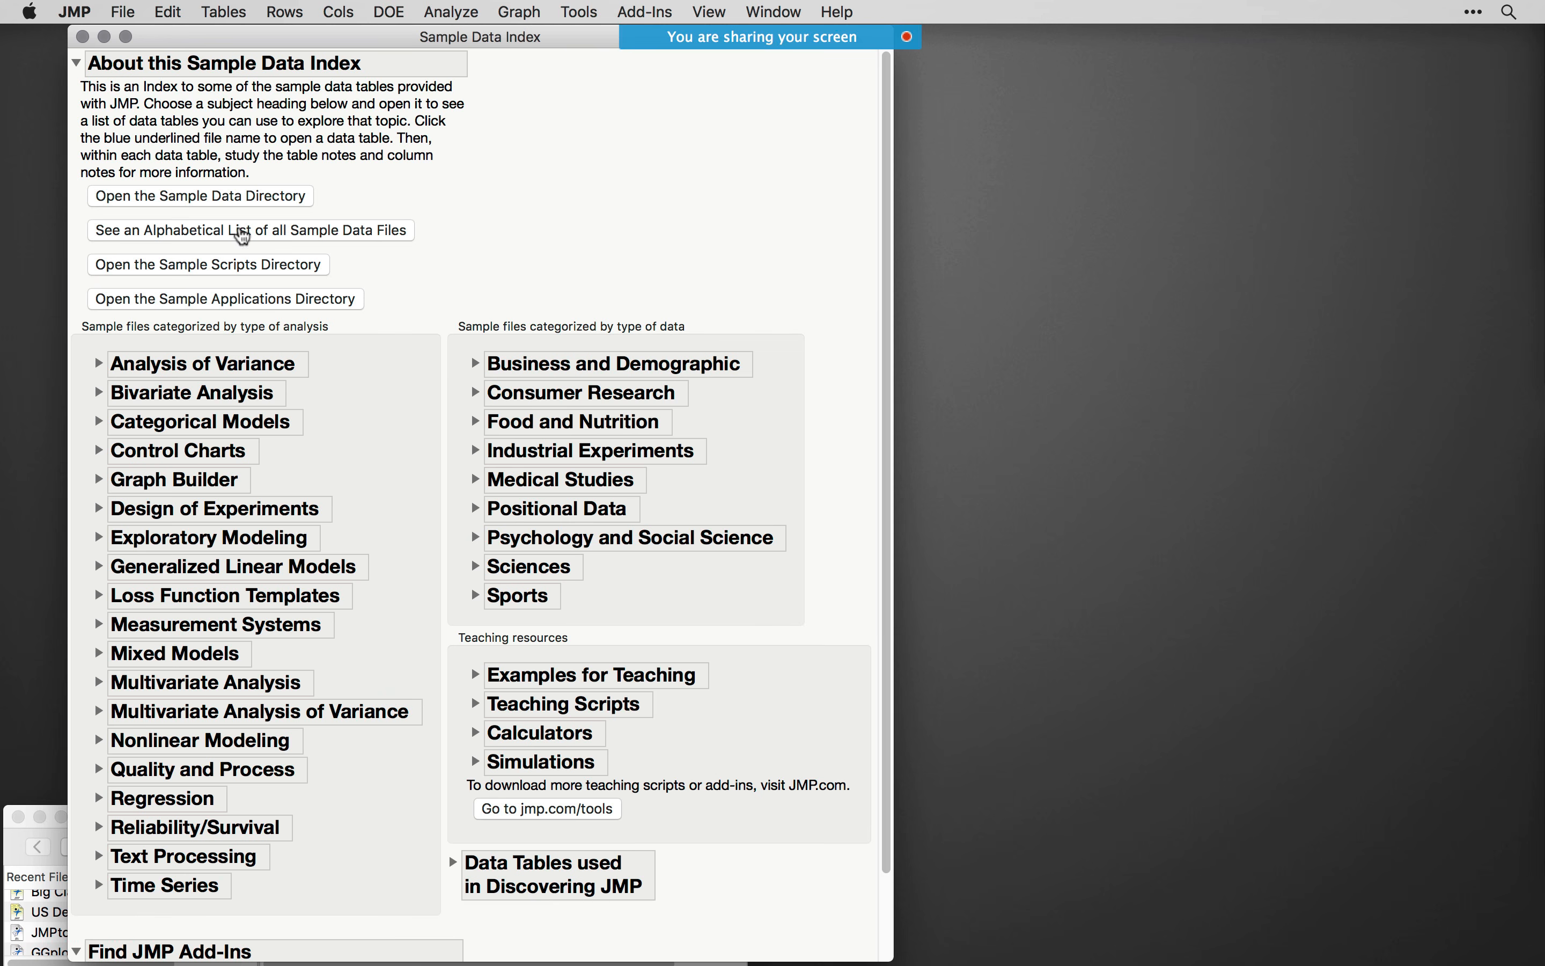
{"action": "left_click", "coordinate": [170, 198]}
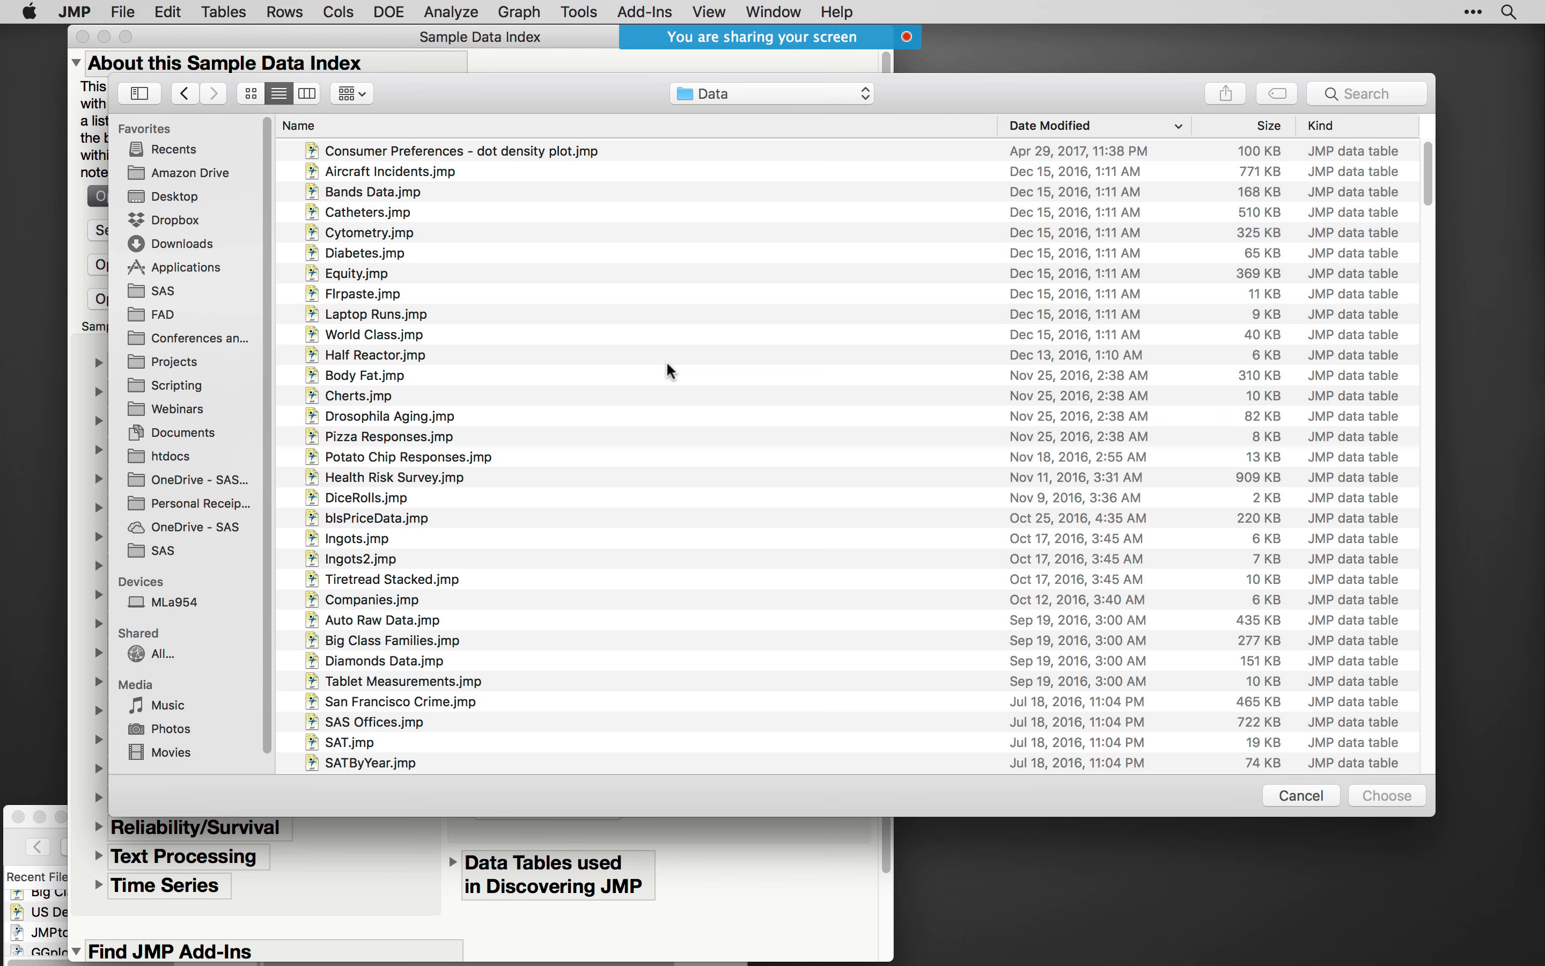
- Open Raleigh Temps.jmp from the Time Series folder of the sample data directory
{"action": "key", "text": "r"}
{"action": "scroll", "coordinate": [535, 517], "scroll_direction": "down", "scroll_amount": 5}
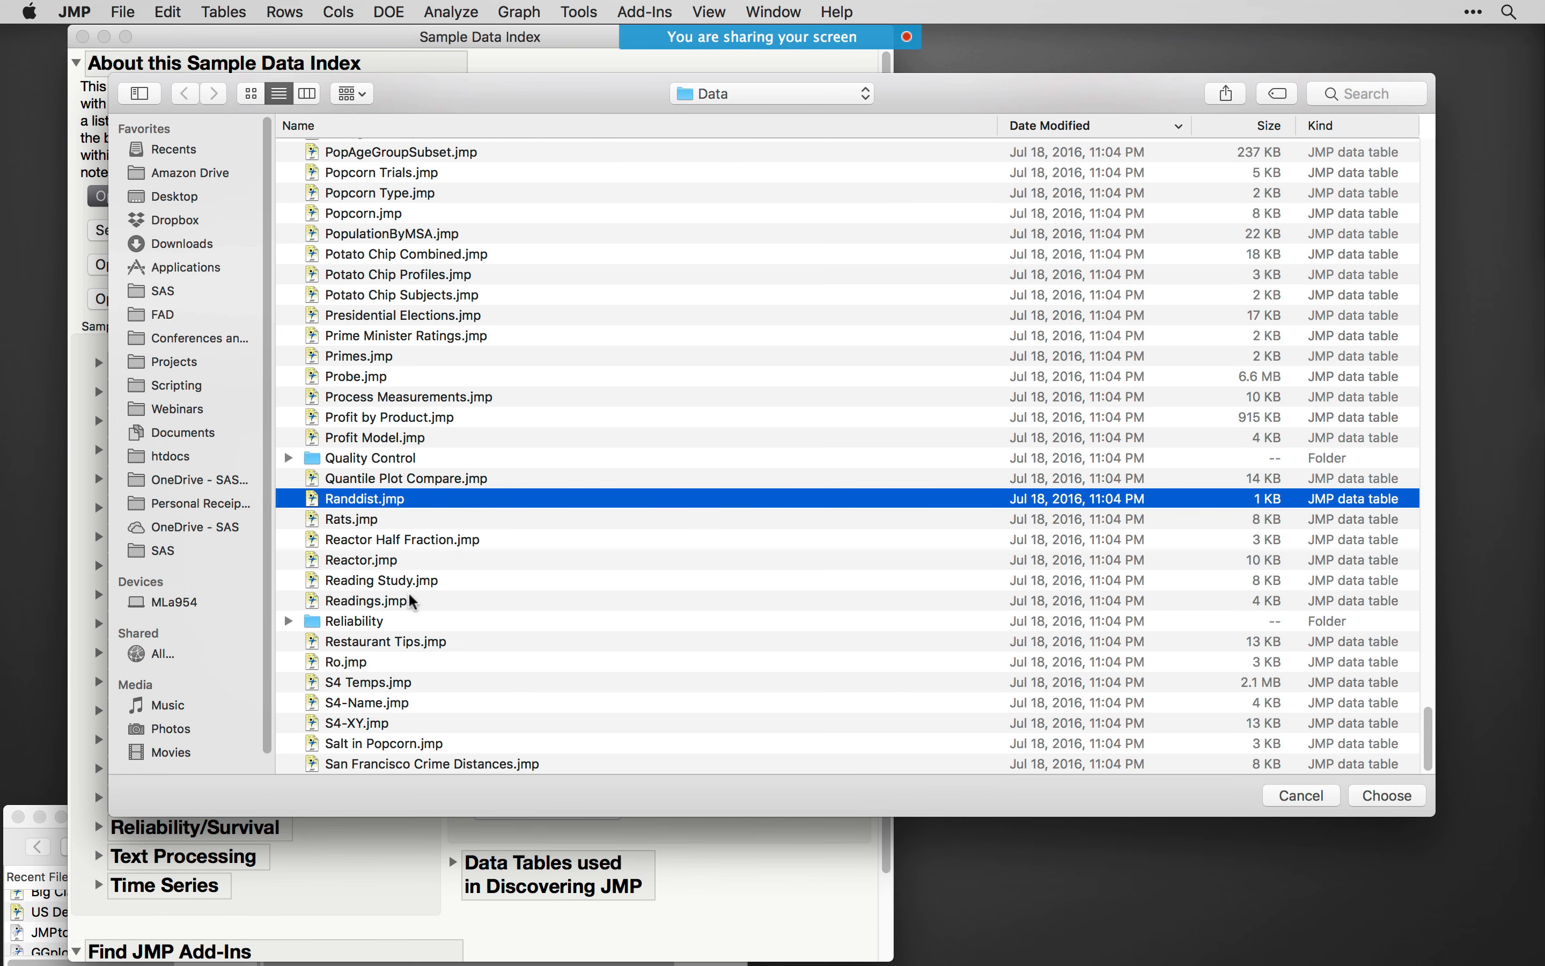
{"action": "scroll", "coordinate": [494, 607], "scroll_direction": "up", "scroll_amount": 1}
{"action": "scroll", "coordinate": [487, 574], "scroll_direction": "up", "scroll_amount": 20}
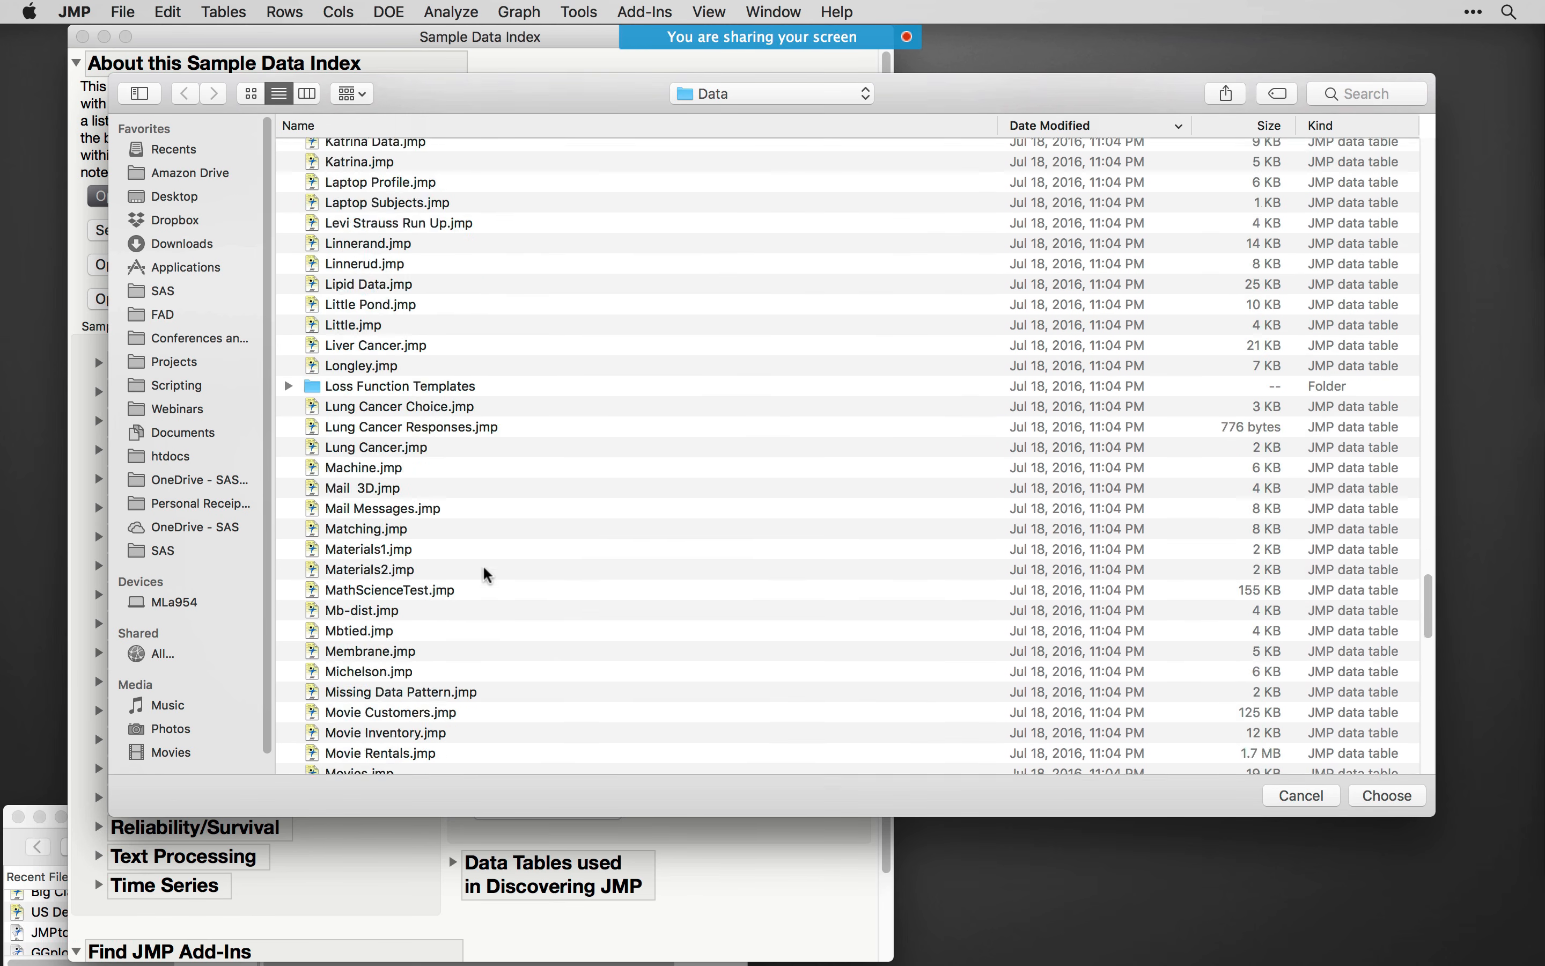
{"action": "type", "text": "ti"}
{"action": "scroll", "coordinate": [339, 695], "scroll_direction": "down", "scroll_amount": 6}
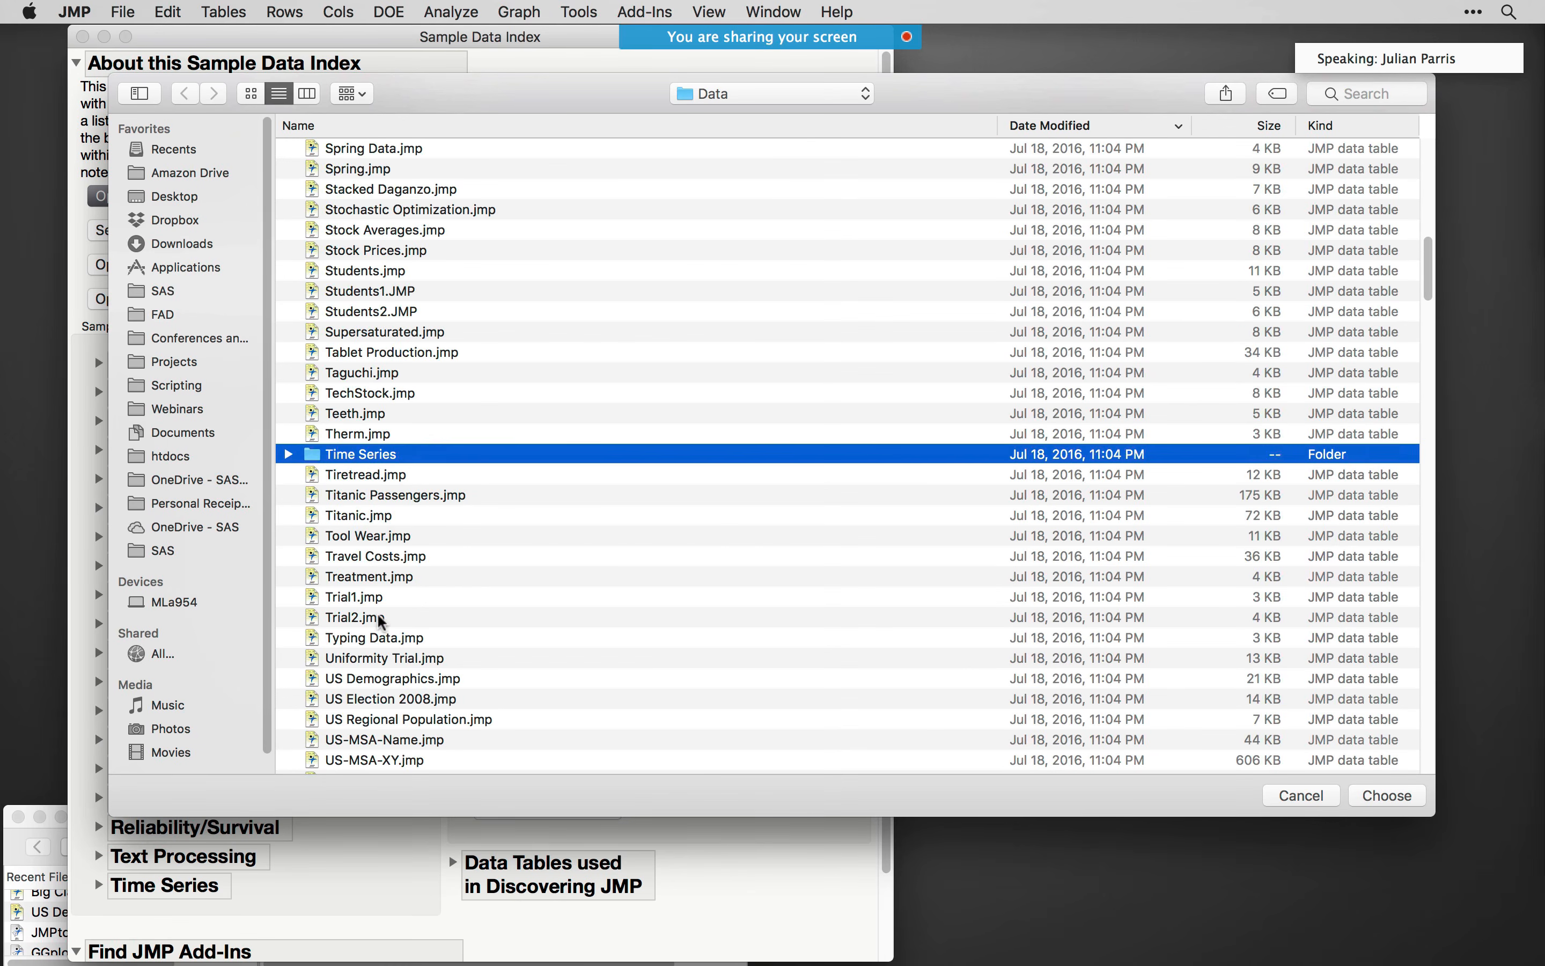
{"action": "double_click", "coordinate": [369, 451]}
{"action": "key", "text": "r"}
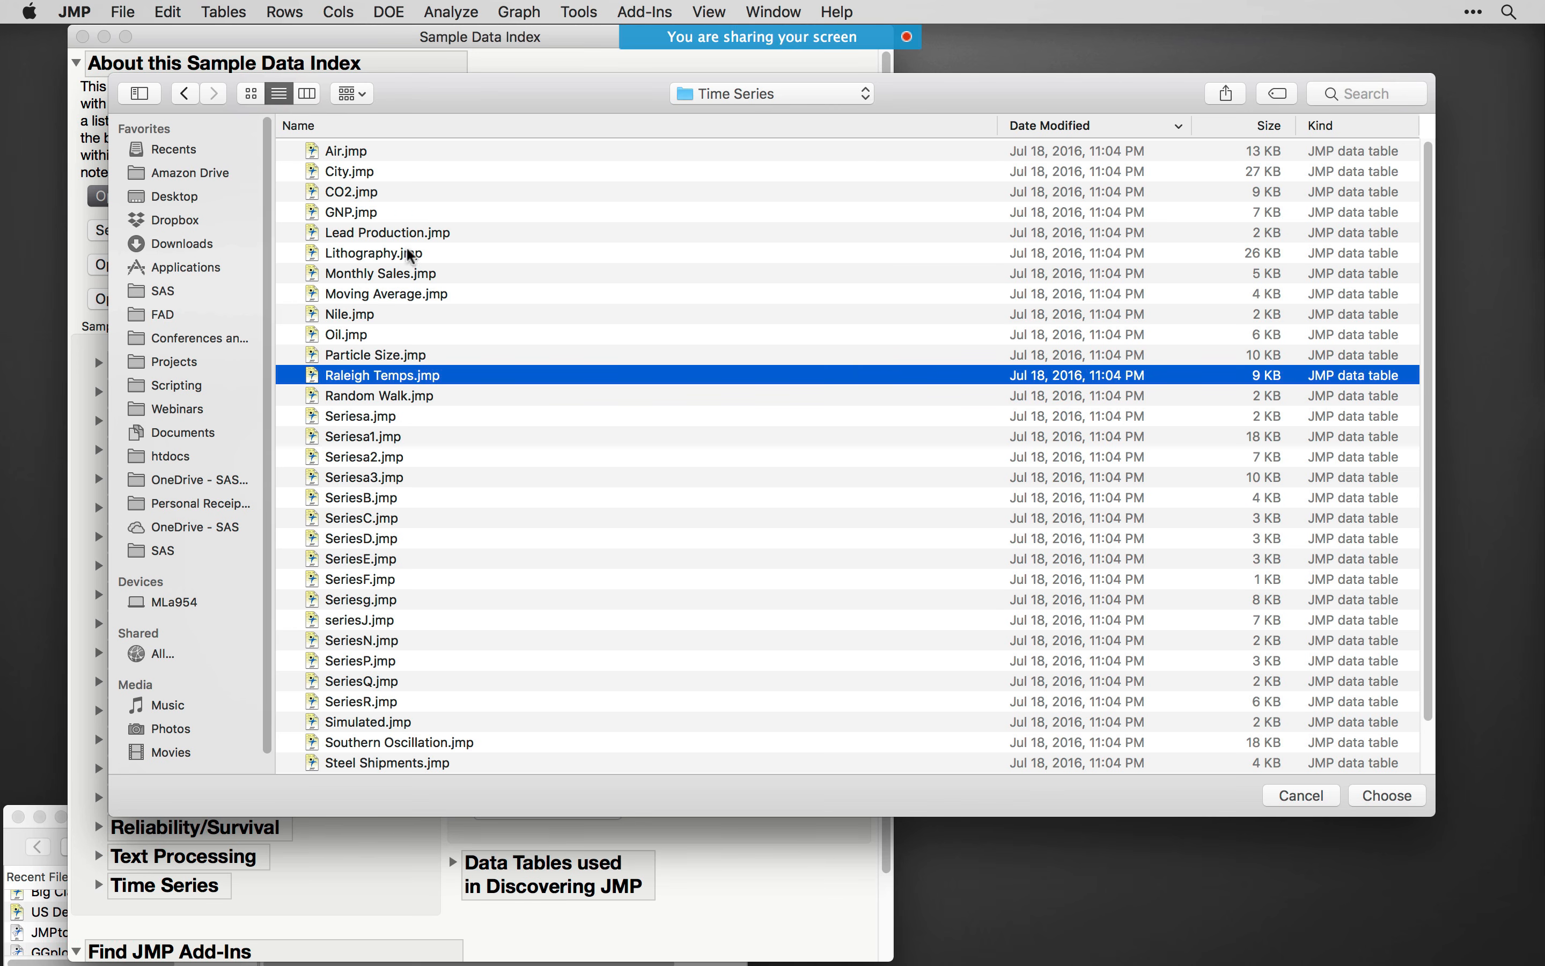
{"action": "double_click", "coordinate": [409, 381]}
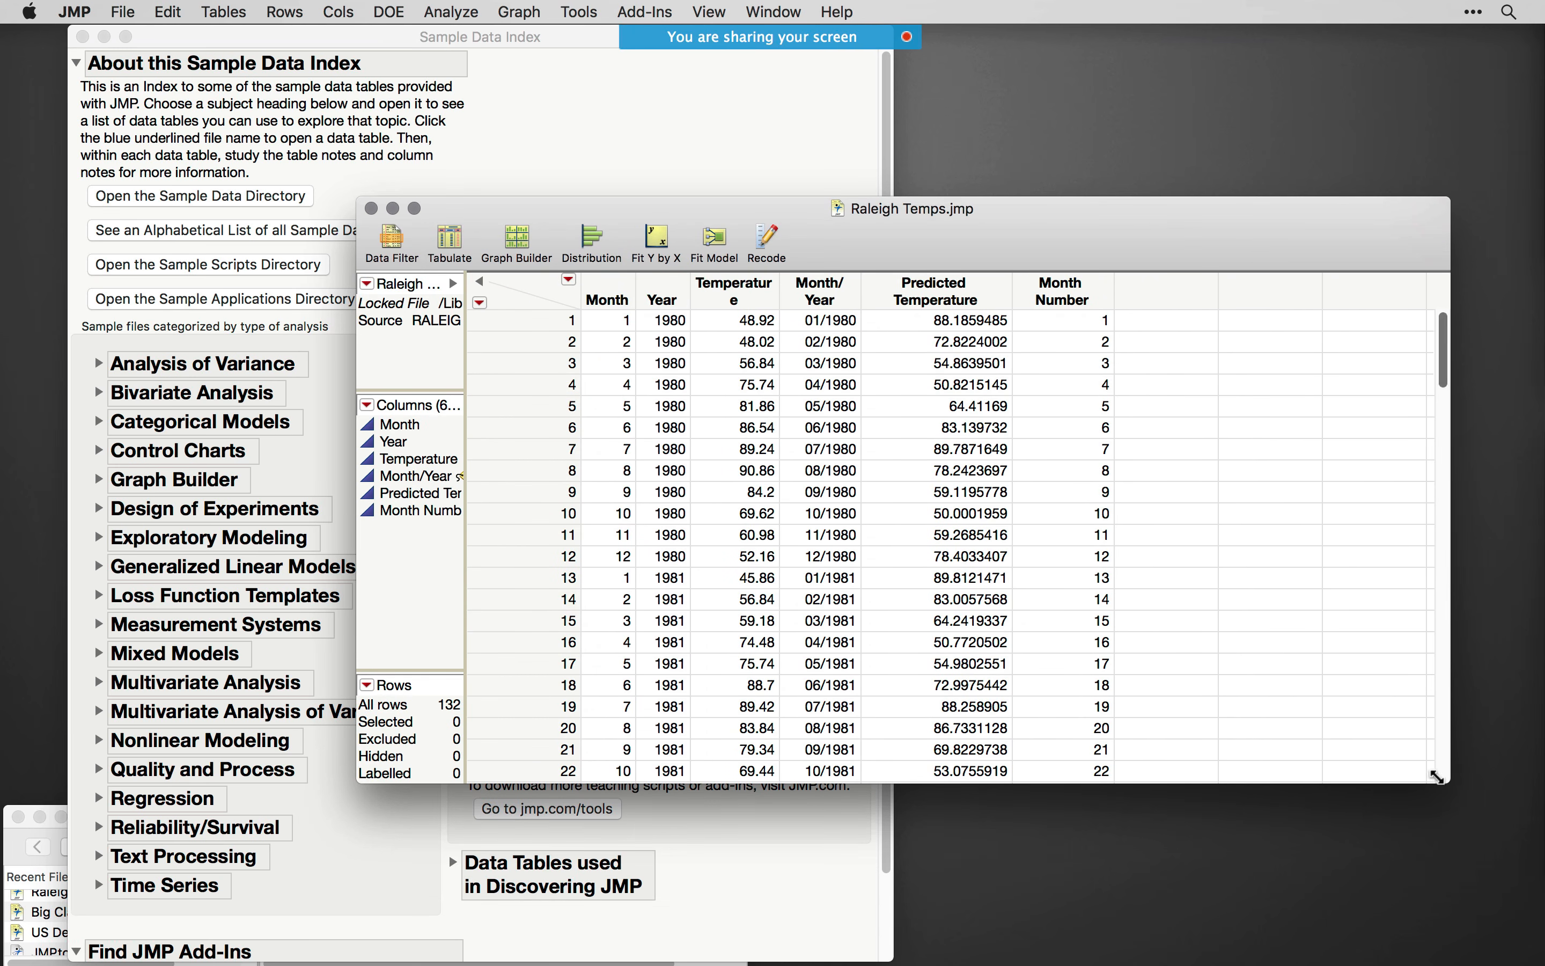
- Narrow and reposition the Raleigh Temps table window, and close the Sample Data Index
{"action": "left_click_drag", "start_coordinate": [1444, 779], "coordinate": [1190, 798]}
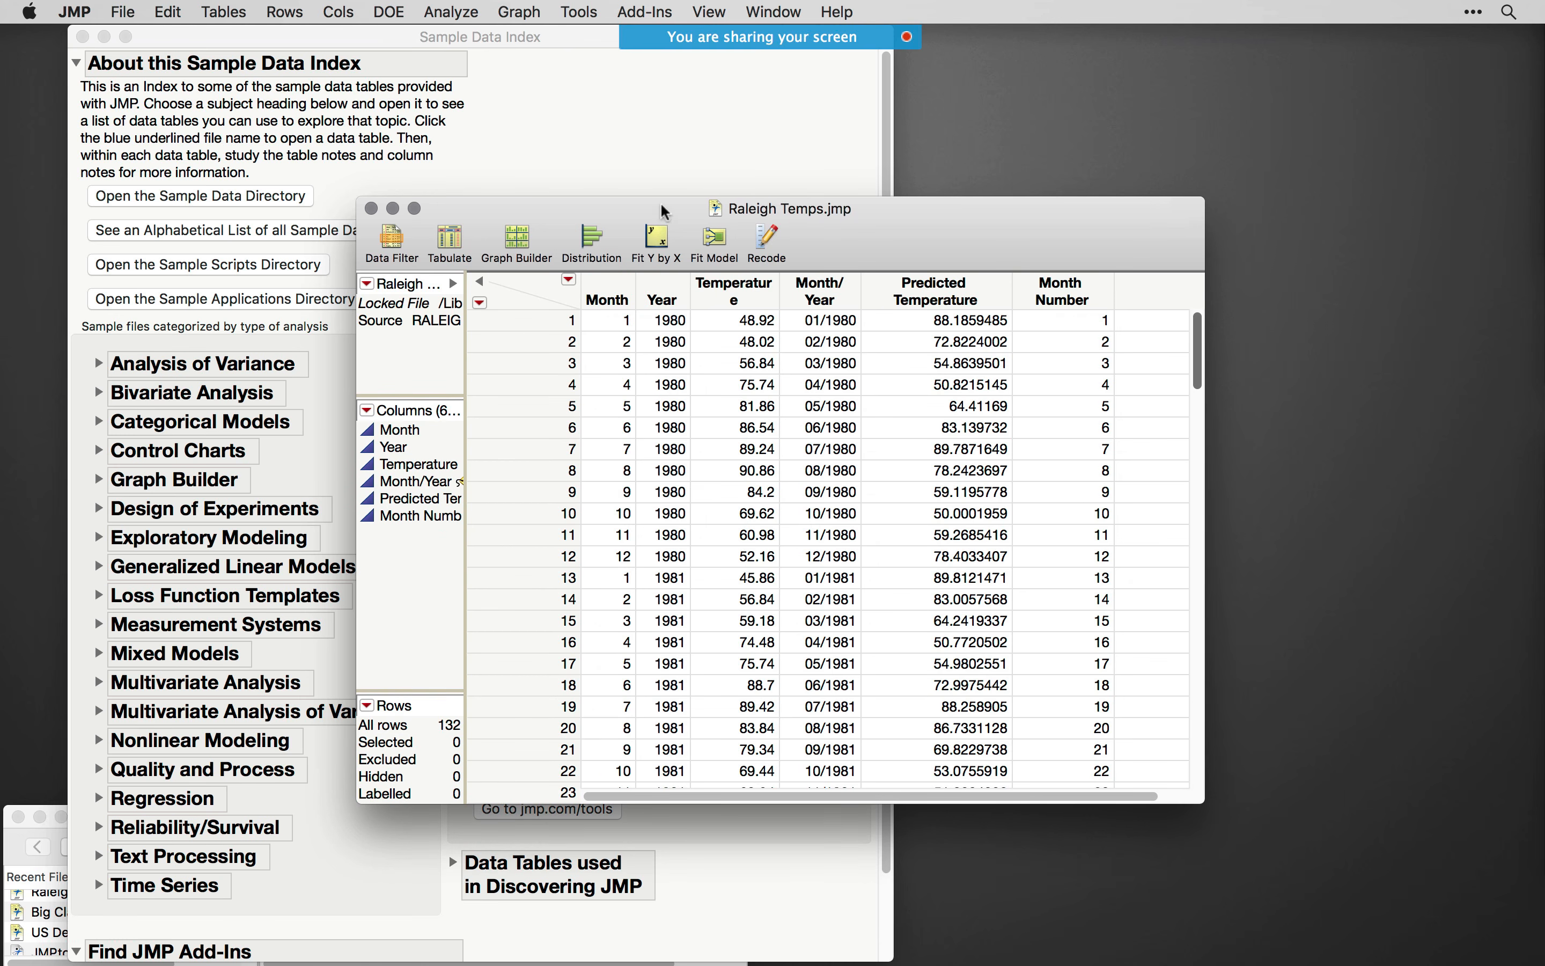
{"action": "left_click_drag", "start_coordinate": [661, 208], "coordinate": [778, 207]}
{"action": "left_click", "coordinate": [83, 37]}
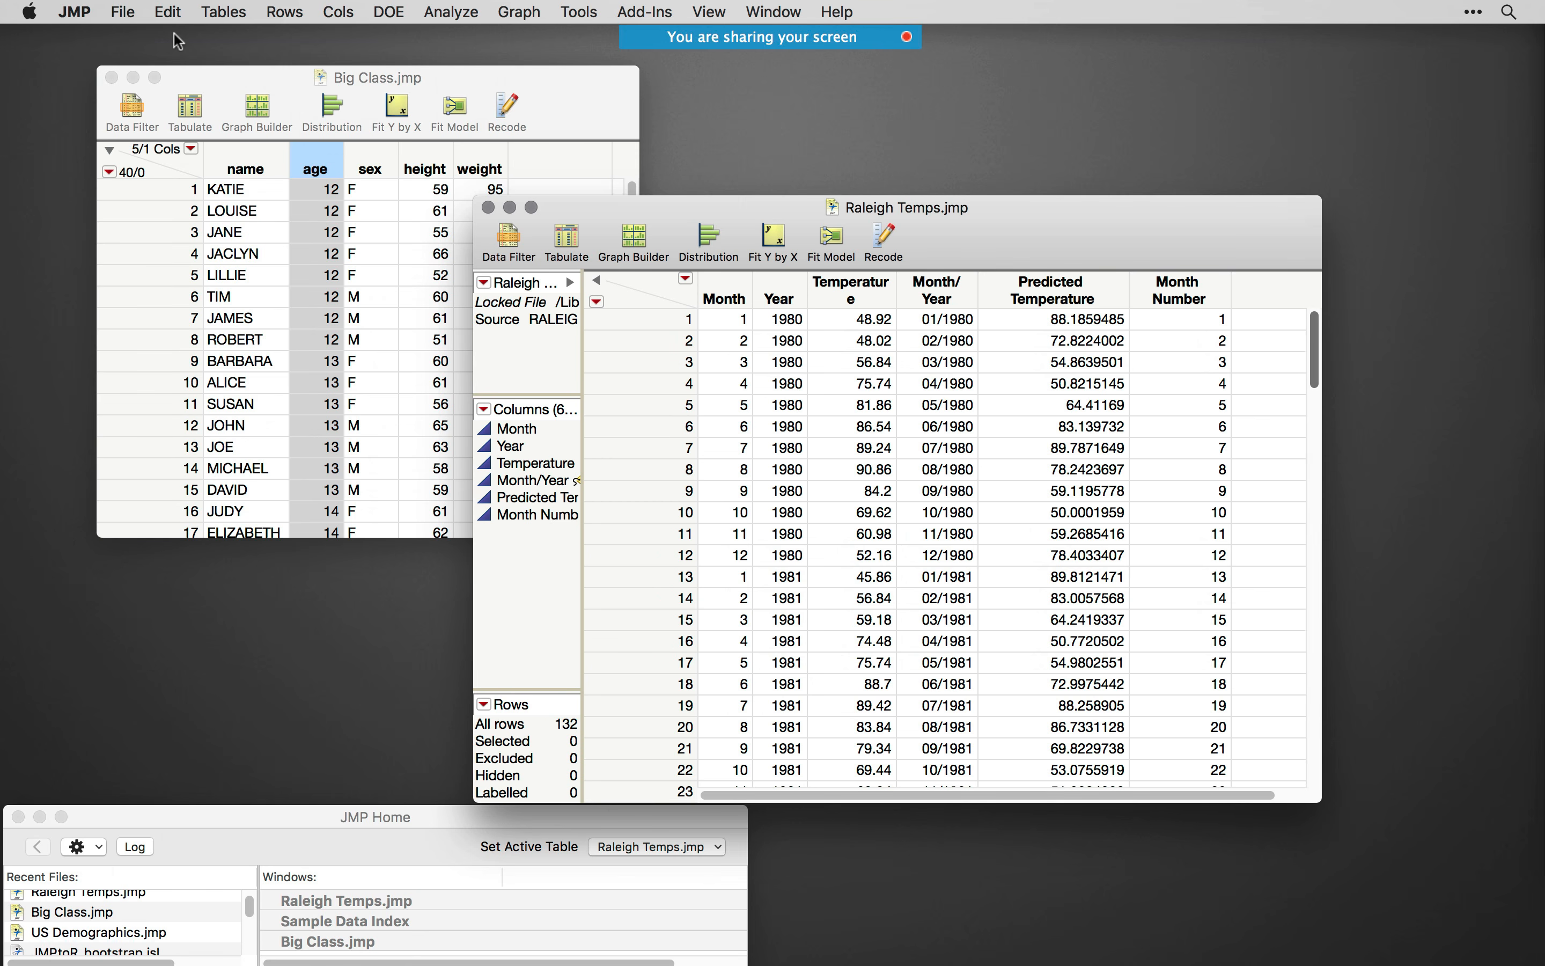
- Run a Time Series analysis on the Raleigh Temps table with Temperature as the Y, Time Series variable
{"action": "left_click", "coordinate": [460, 13]}
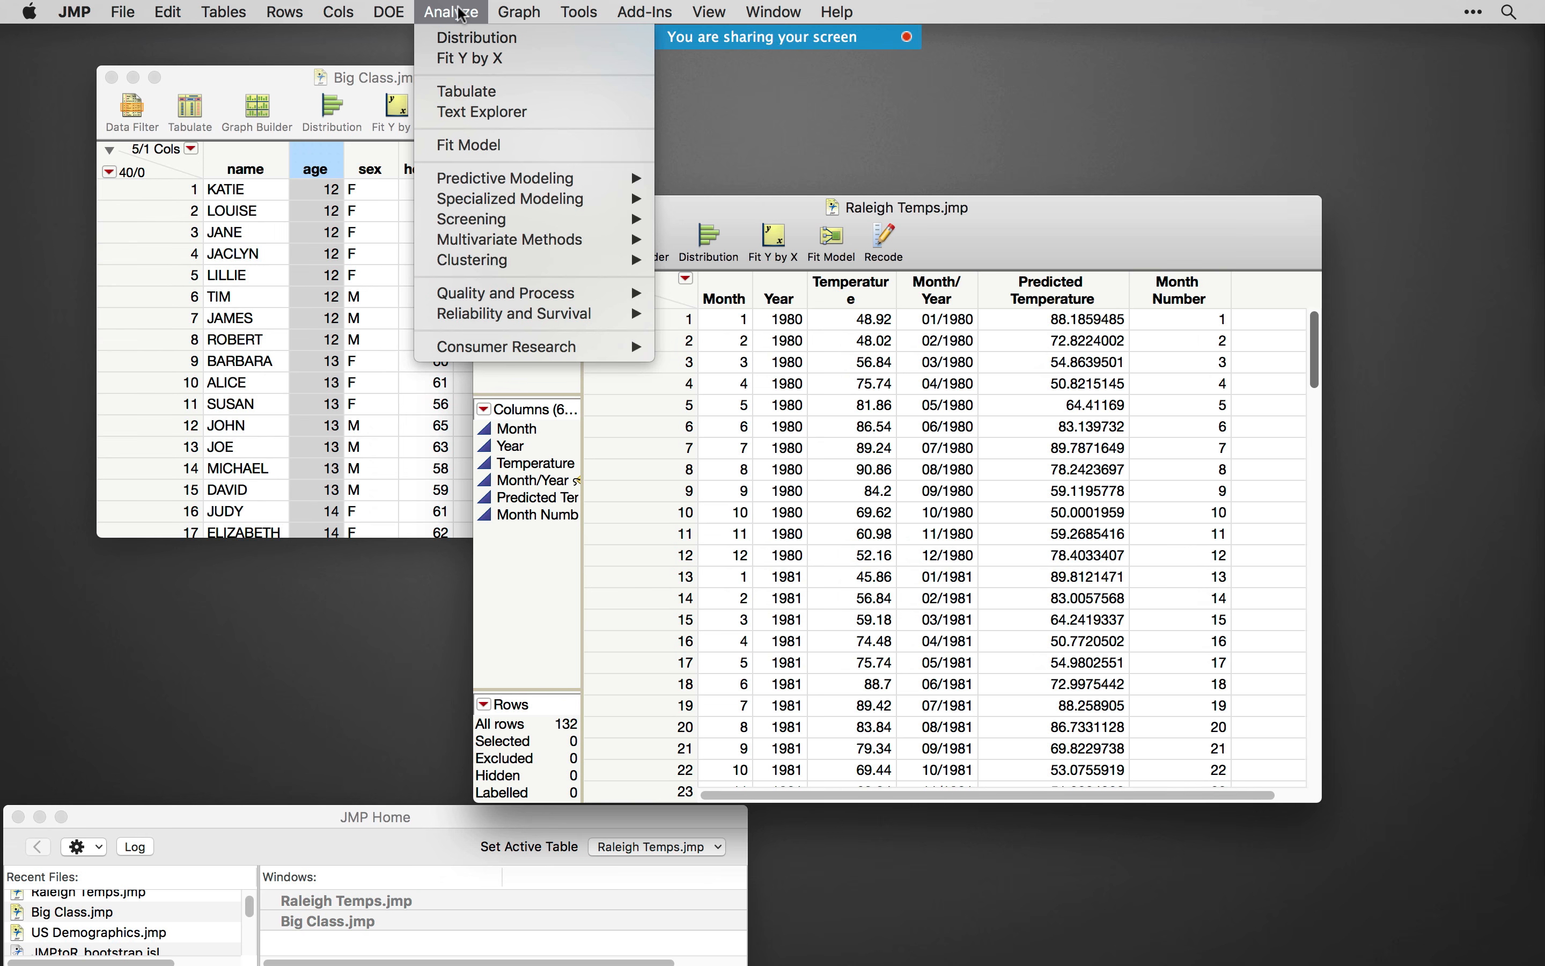
{"action": "mouse_move", "coordinate": [536, 199]}
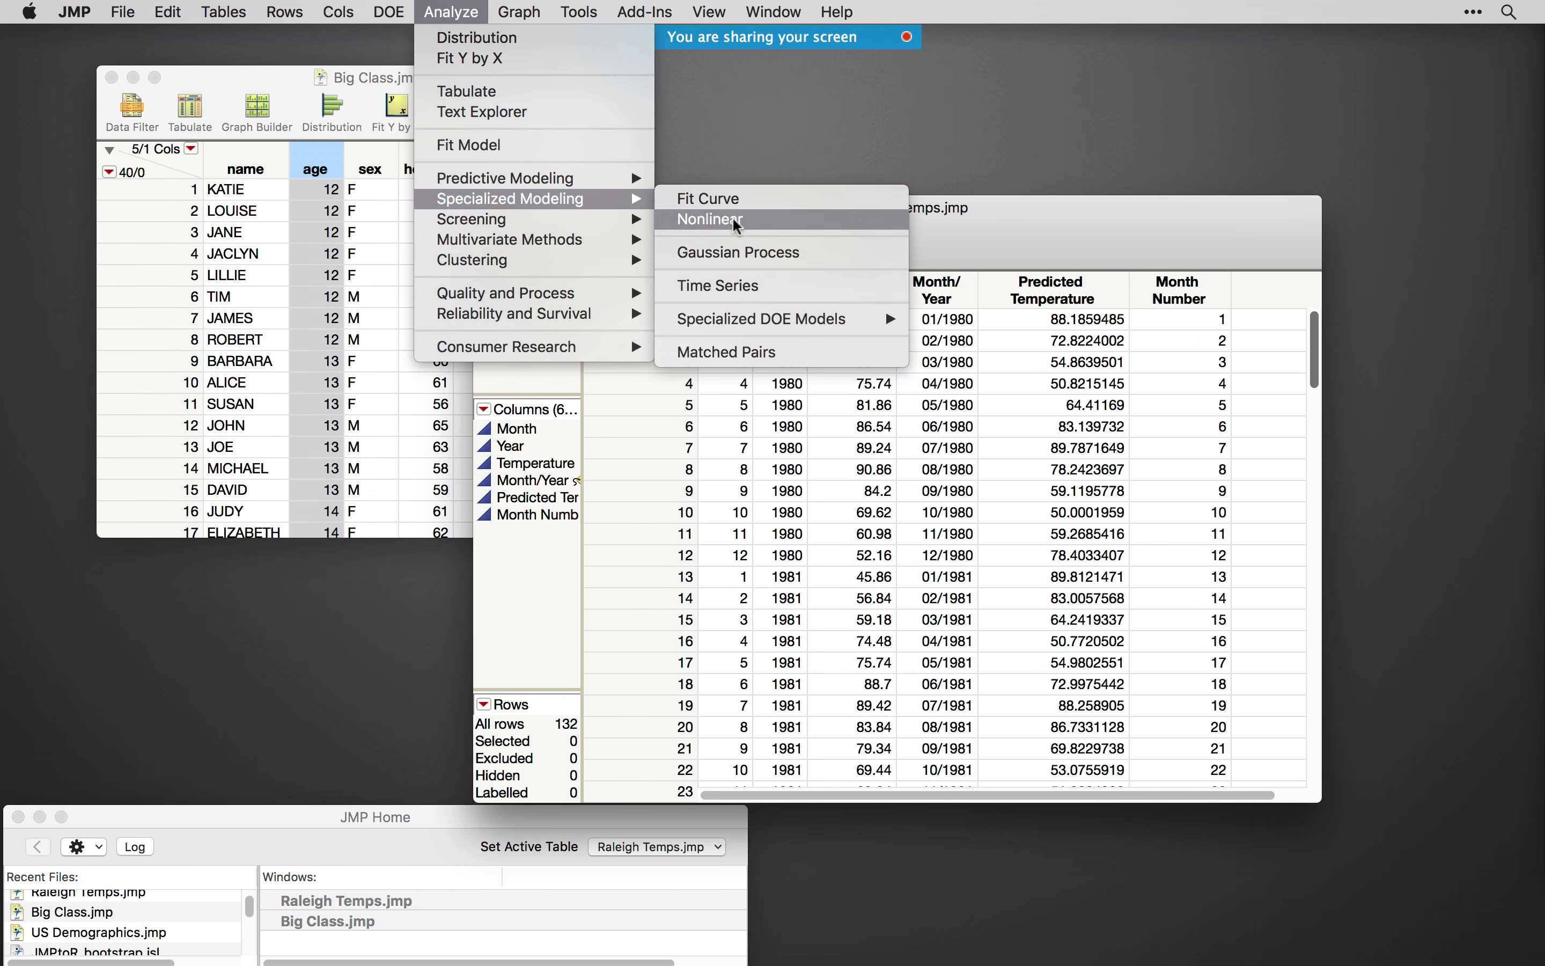
{"action": "left_click", "coordinate": [757, 292]}
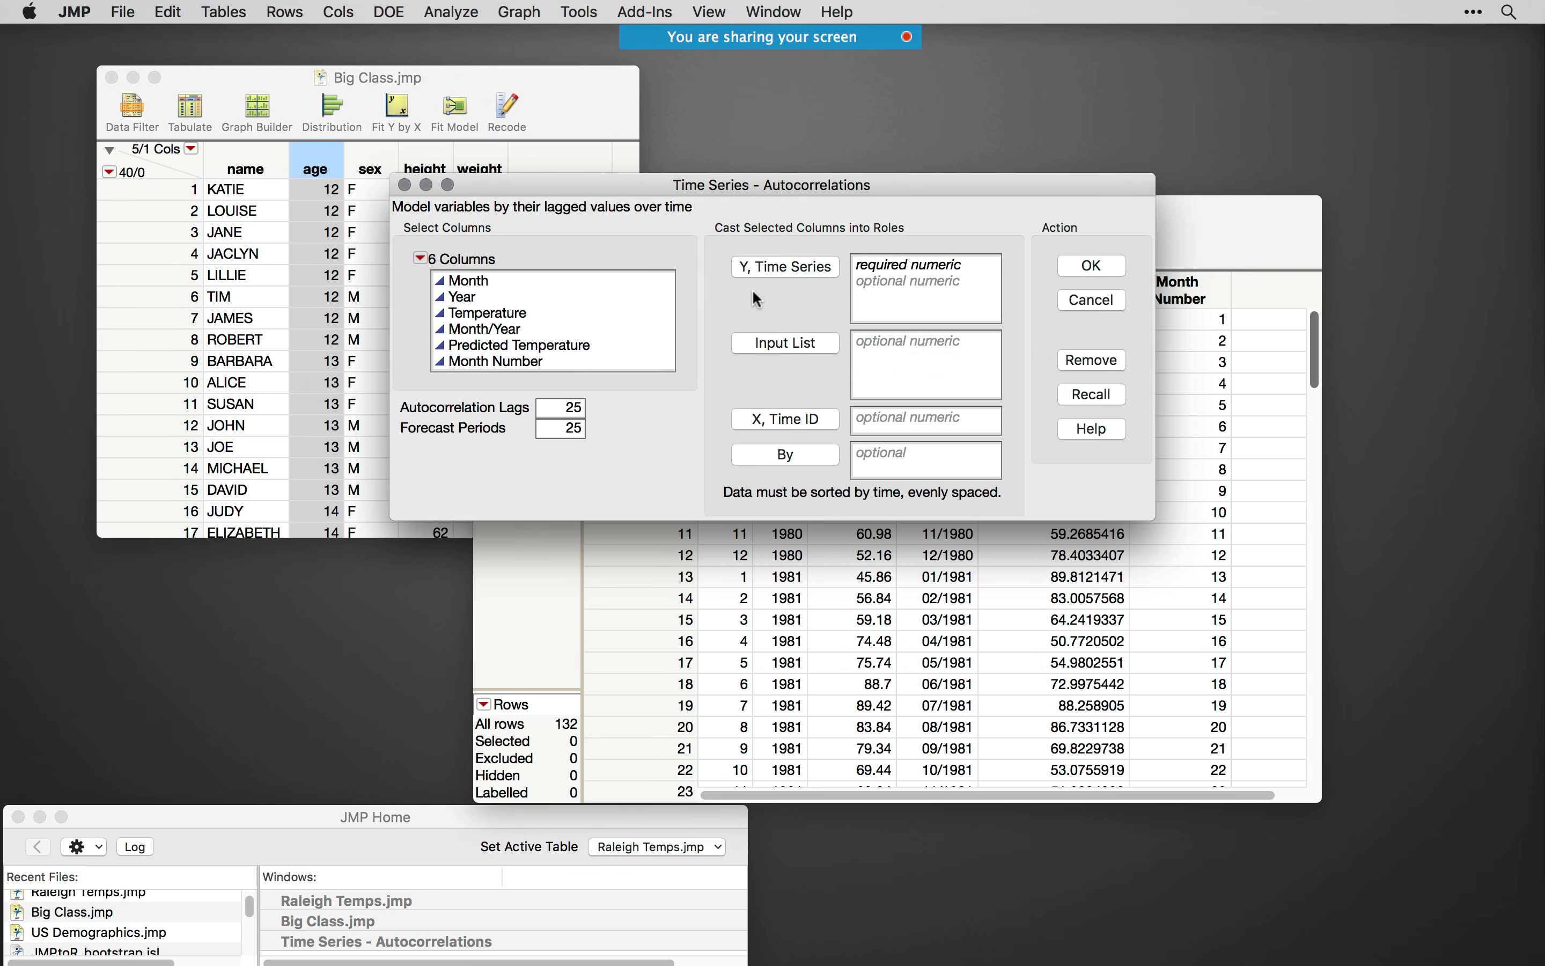
{"action": "left_click_drag", "start_coordinate": [772, 185], "coordinate": [689, 180]}
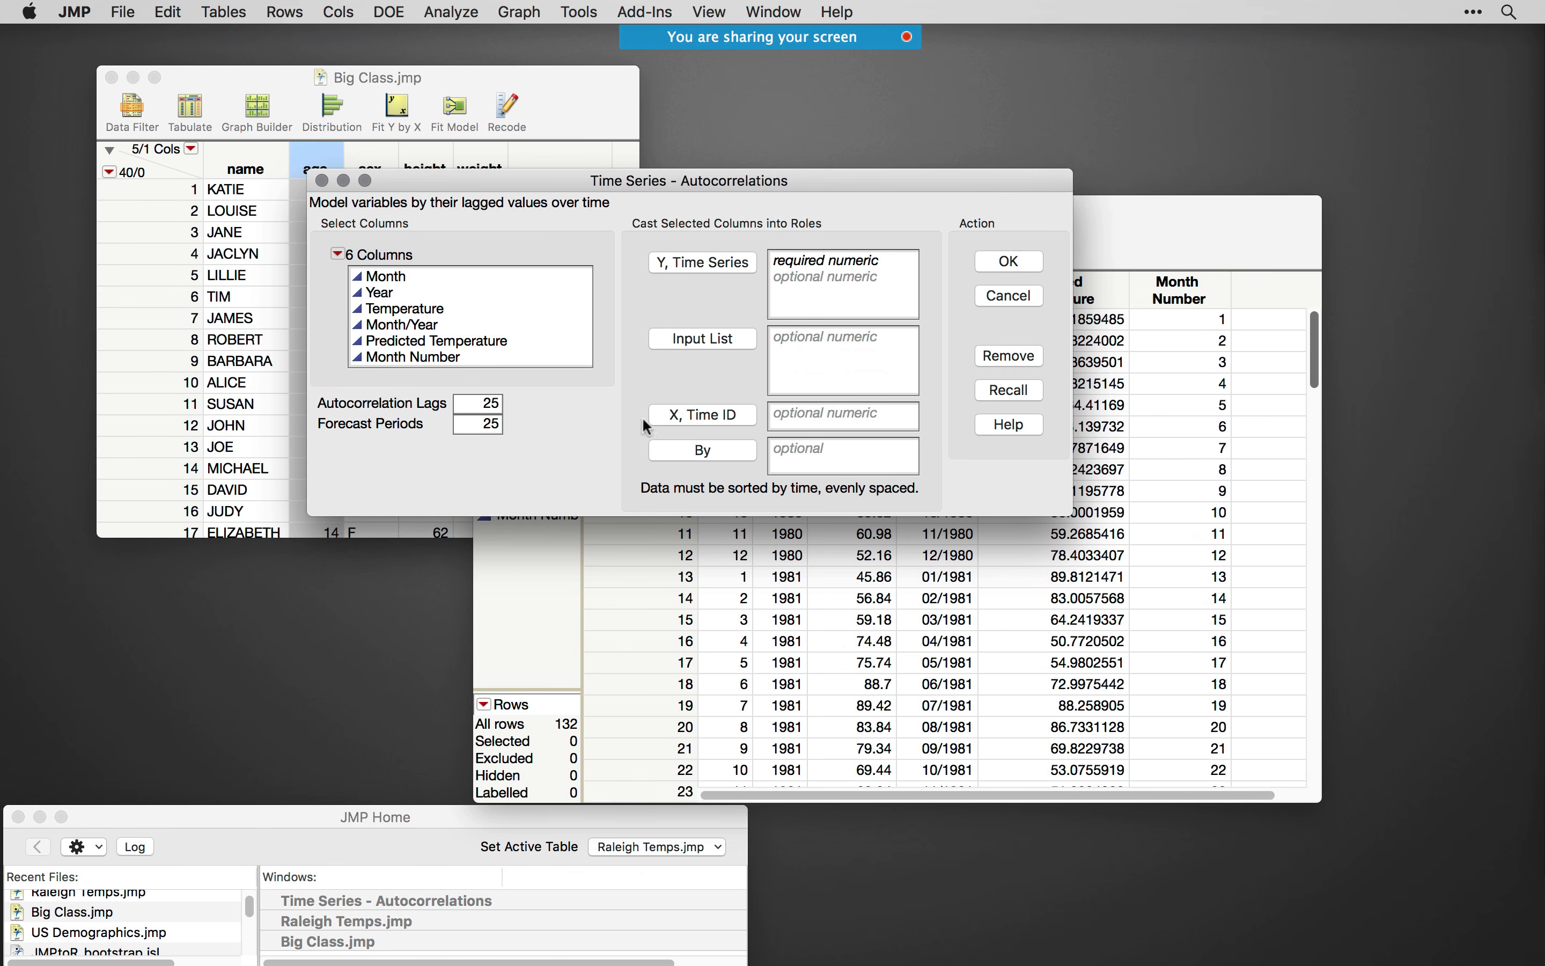
{"action": "left_click", "coordinate": [395, 314]}
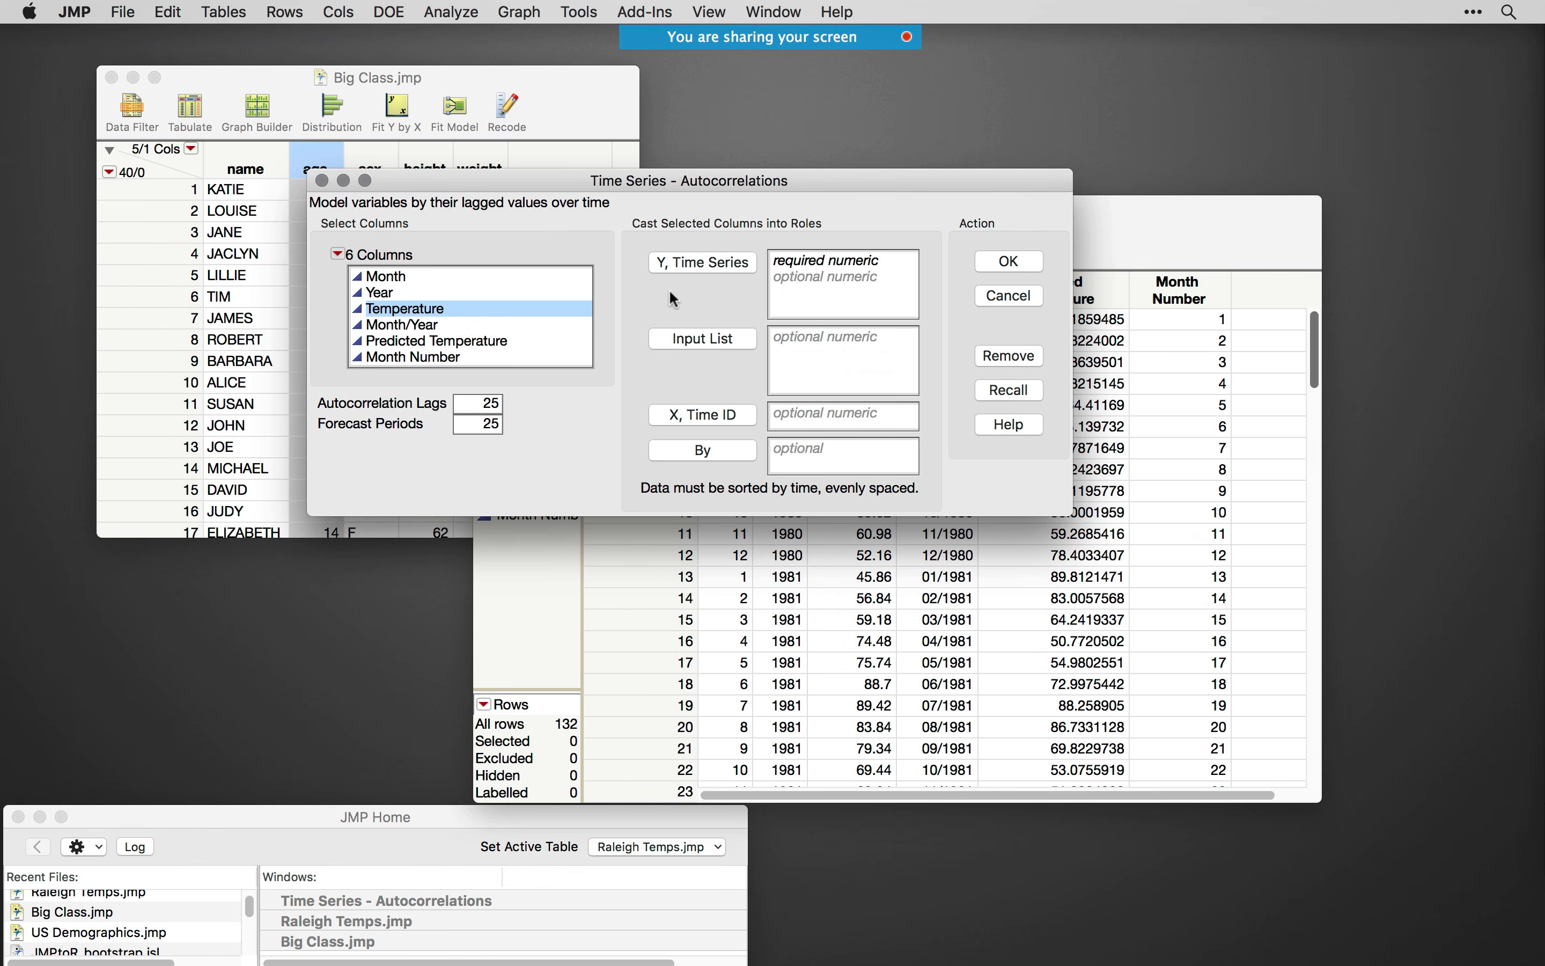
{"action": "left_click", "coordinate": [695, 267]}
{"action": "left_click", "coordinate": [1014, 263]}
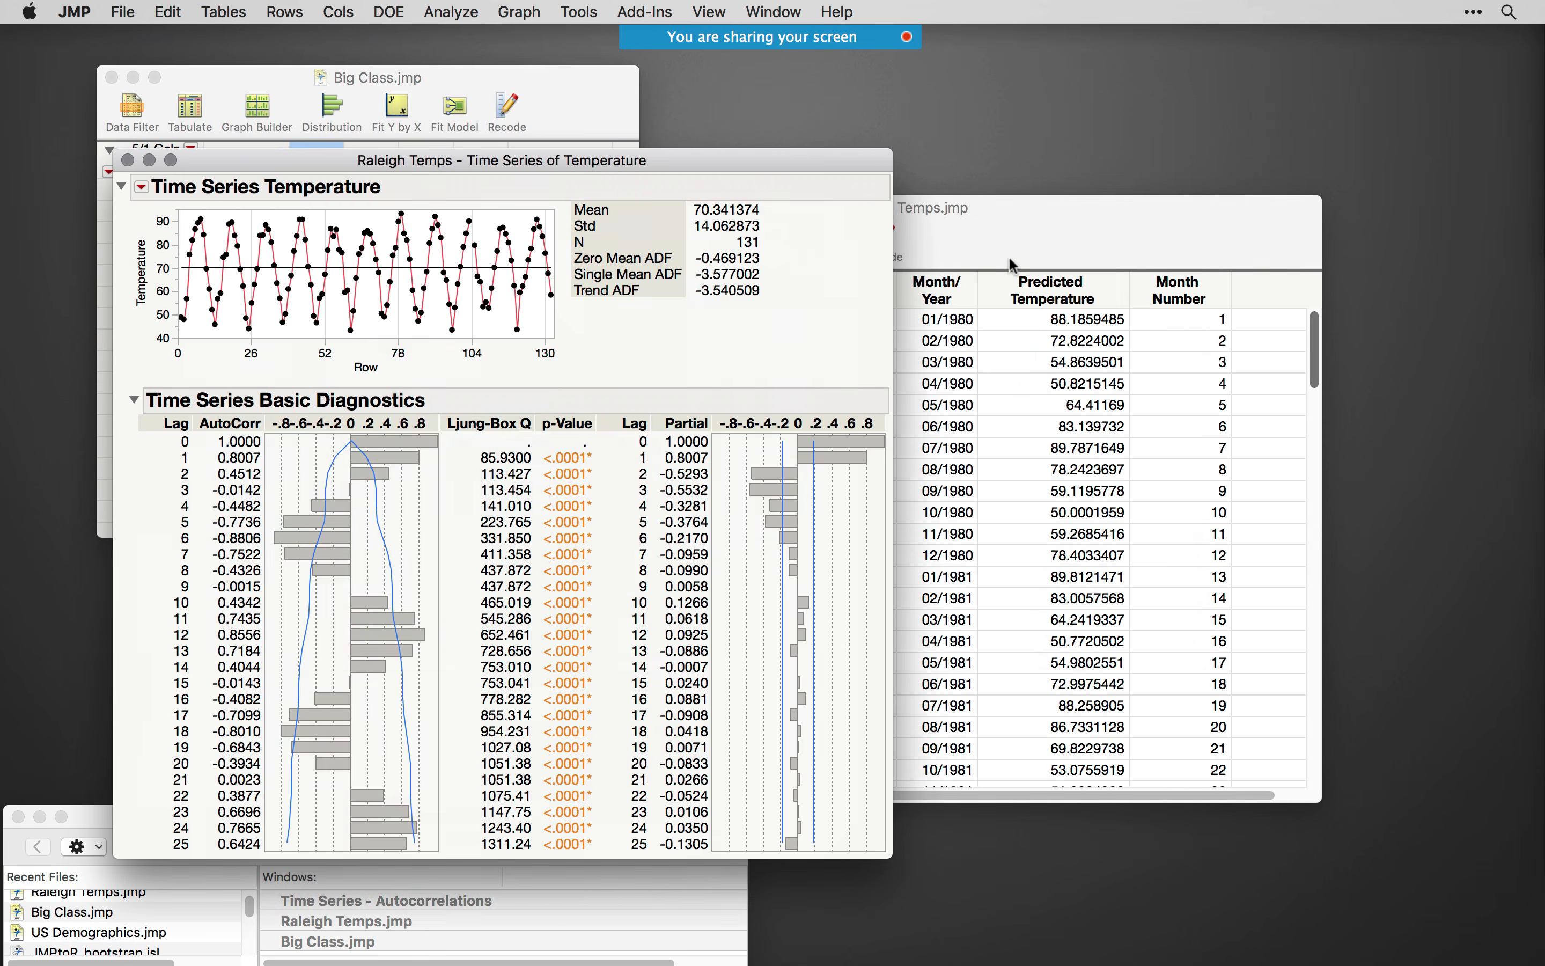
- Fit an ARIMA model to Temperature with autoregressive order 1, differencing order 1 and moving average order 1
{"action": "left_click_drag", "start_coordinate": [639, 164], "coordinate": [849, 110]}
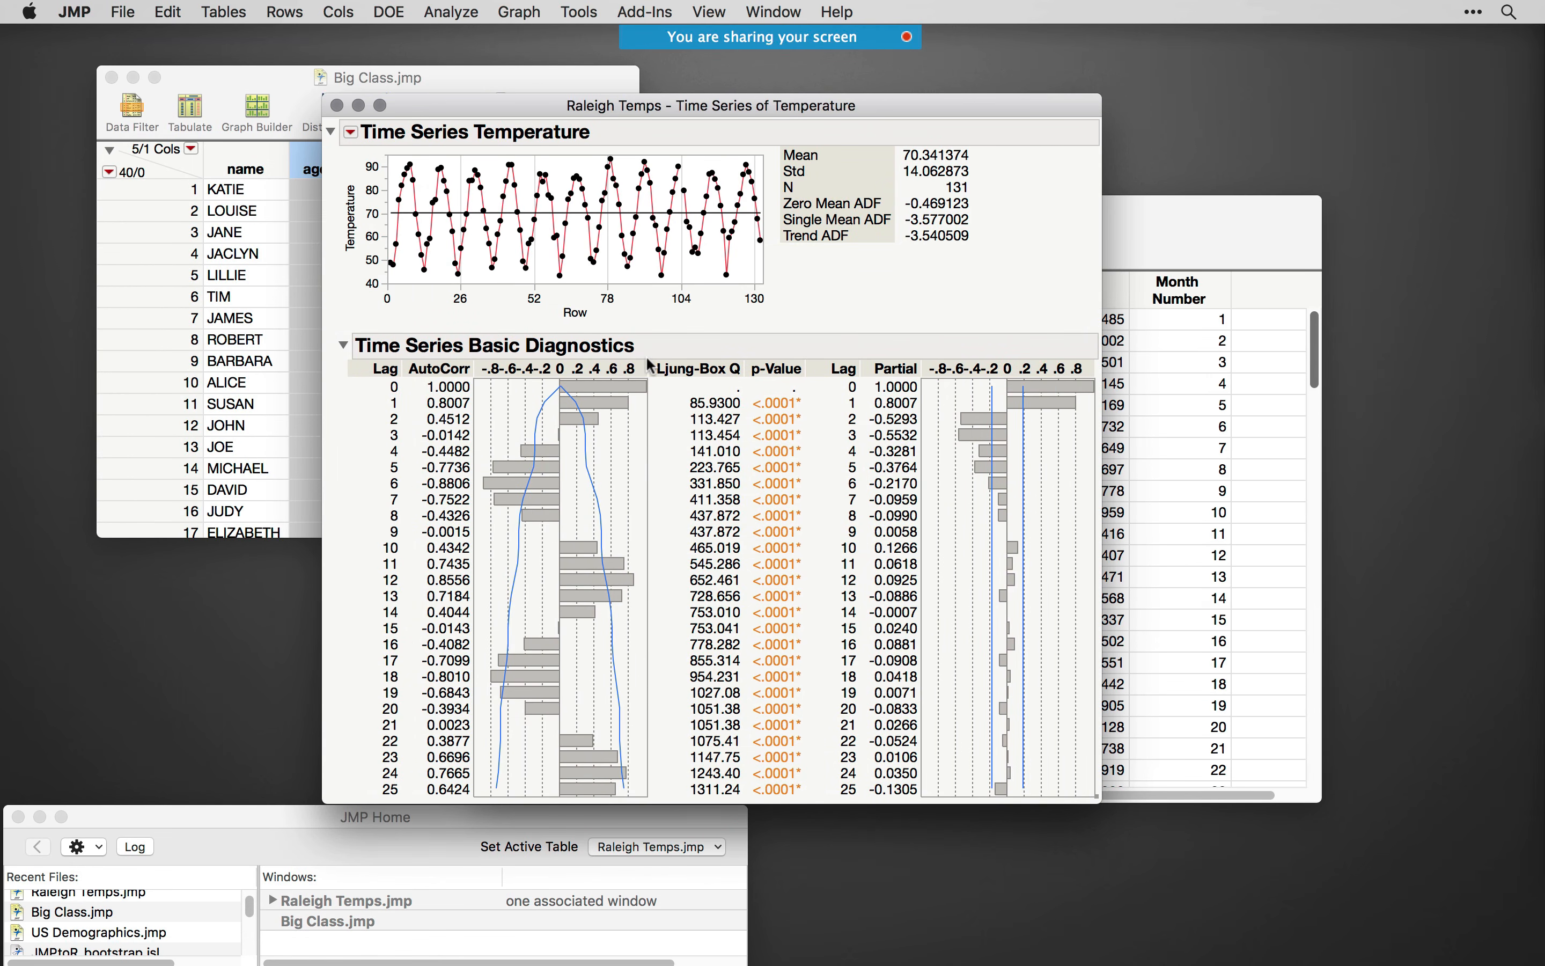
{"action": "left_click", "coordinate": [352, 134]}
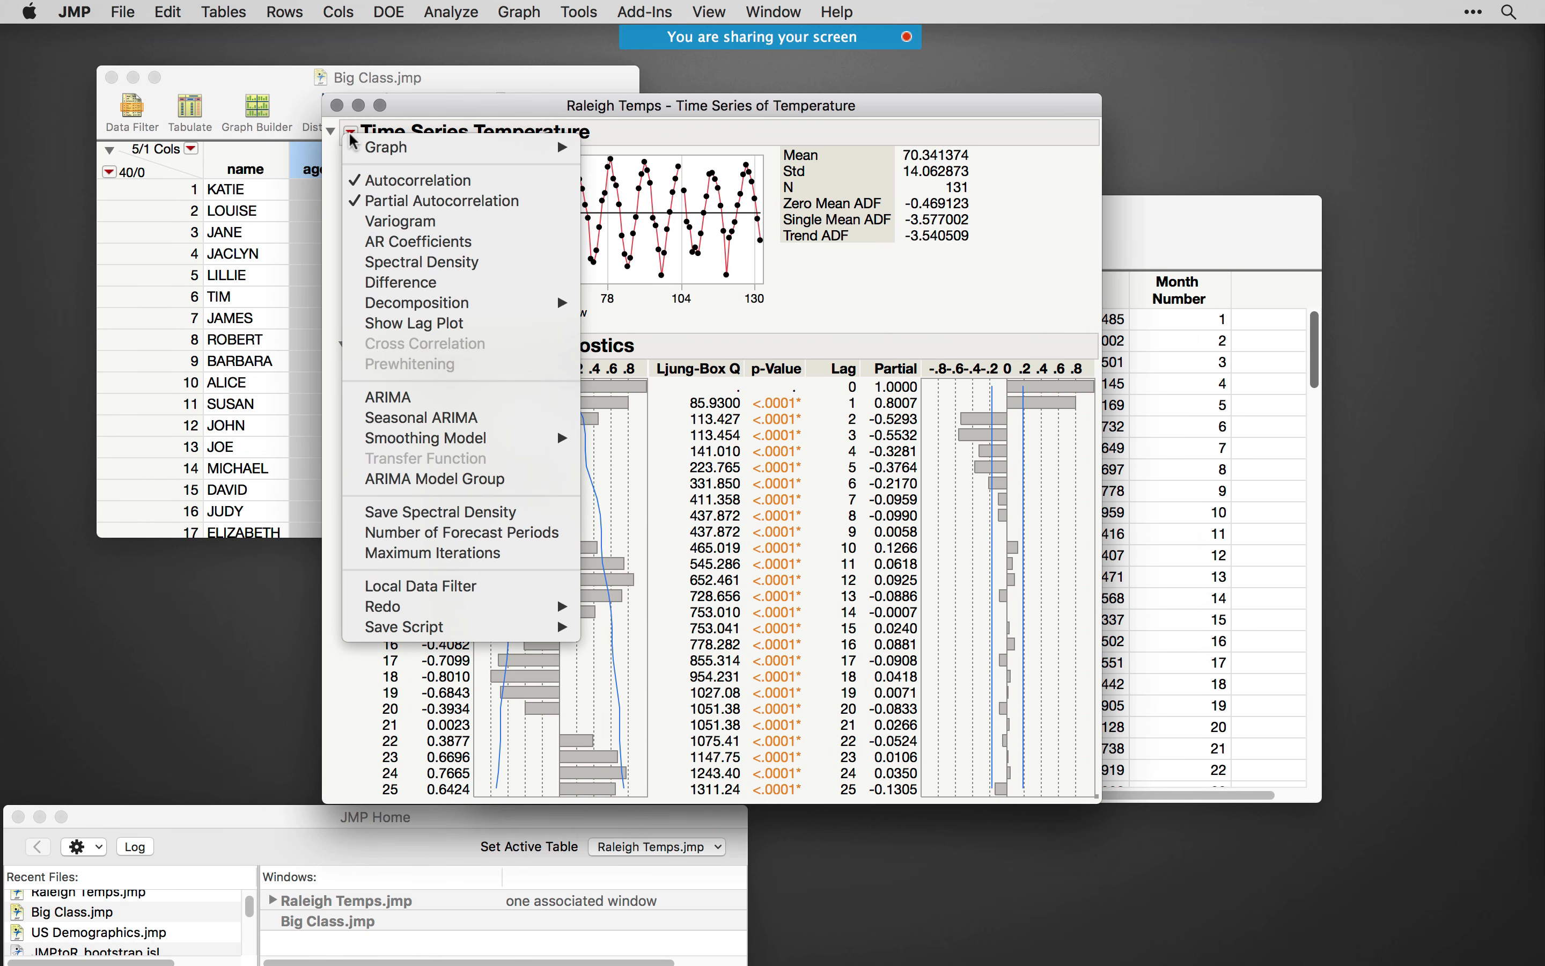
{"action": "left_click", "coordinate": [446, 406]}
{"action": "double_click", "coordinate": [803, 400]}
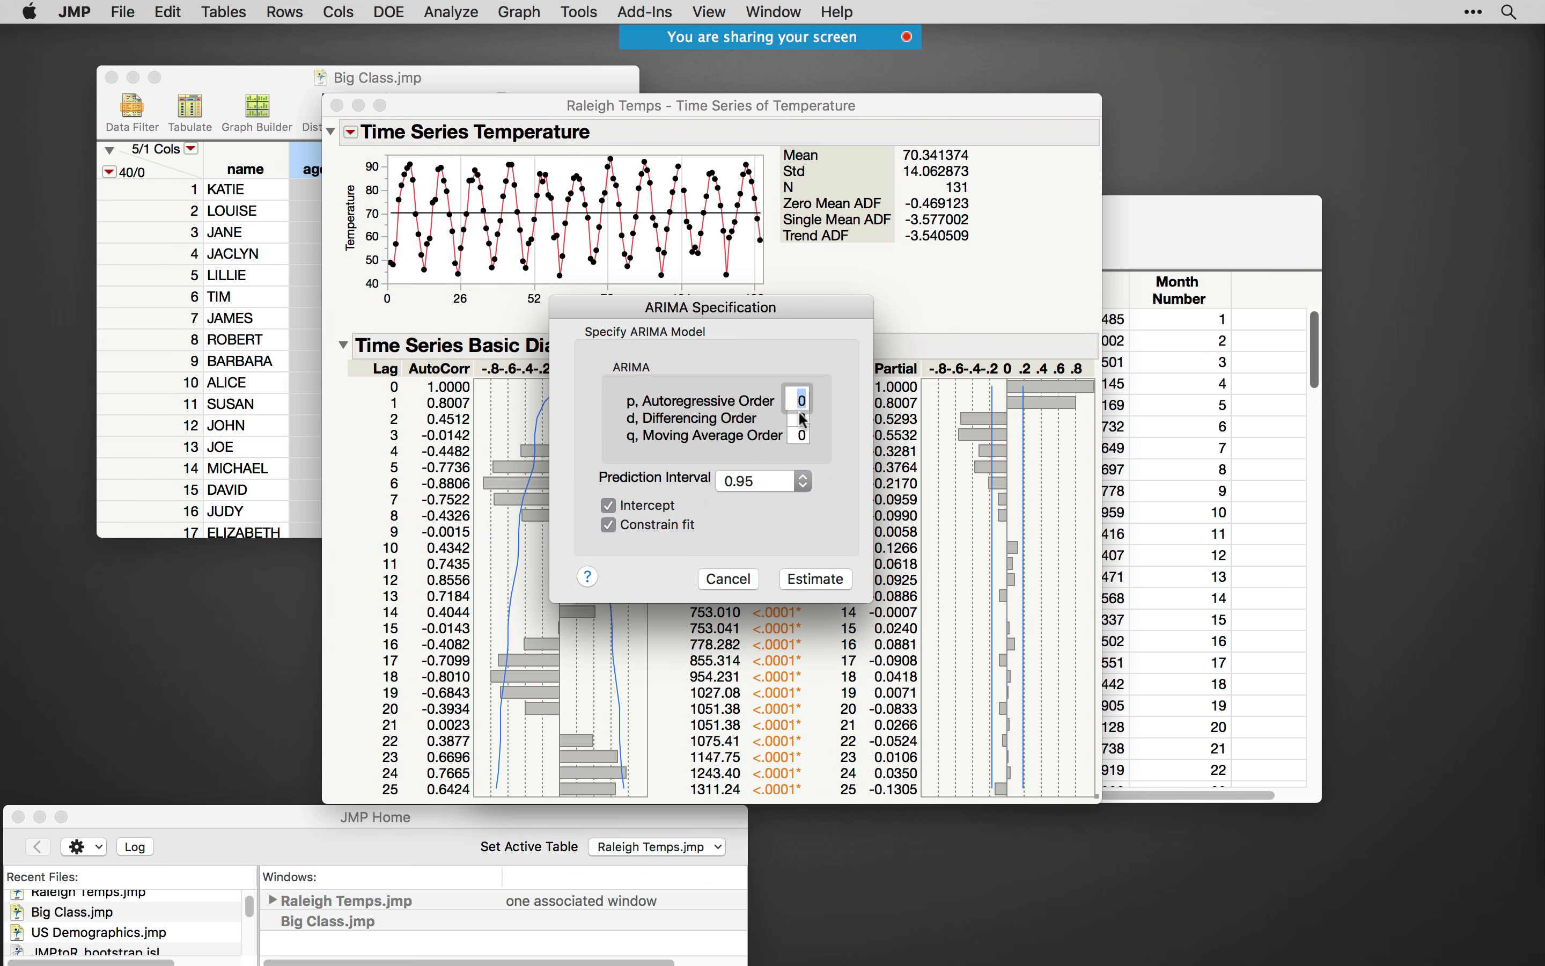
{"action": "type", "text": "1"}
{"action": "key", "text": "Tab"}
{"action": "type", "text": "1"}
{"action": "key", "text": "Tab"}
{"action": "type", "text": "1"}
{"action": "left_click", "coordinate": [803, 579]}
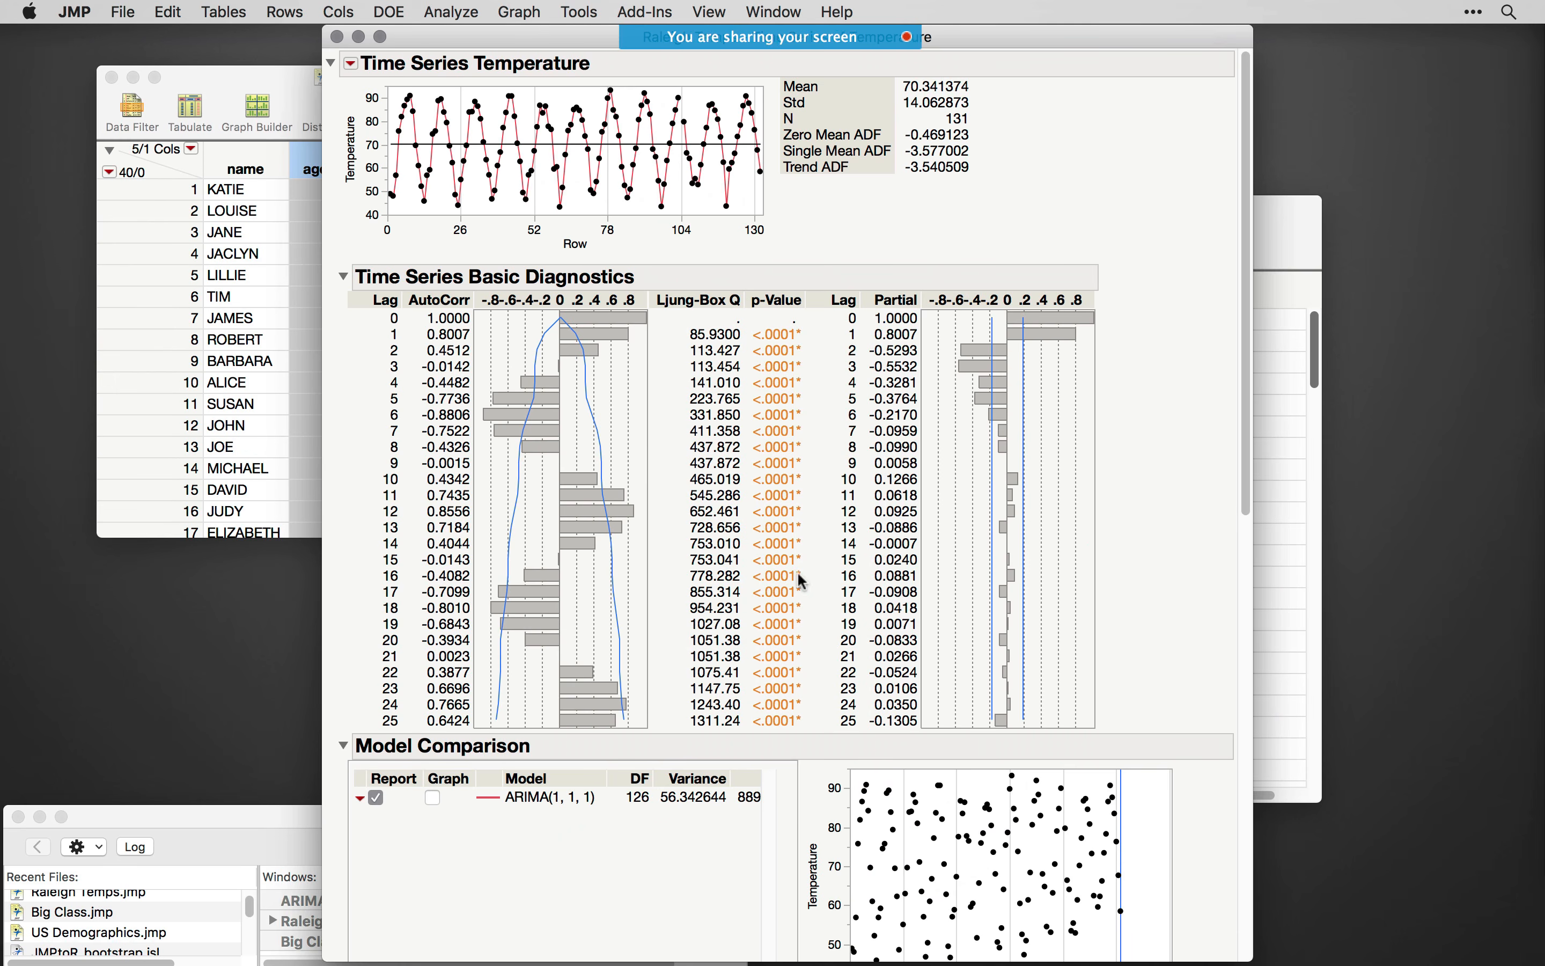
- Review the ARIMA(1, 1, 1) model report and create a SAS job from that model
{"action": "scroll", "coordinate": [1041, 534], "scroll_direction": "down", "scroll_amount": 10}
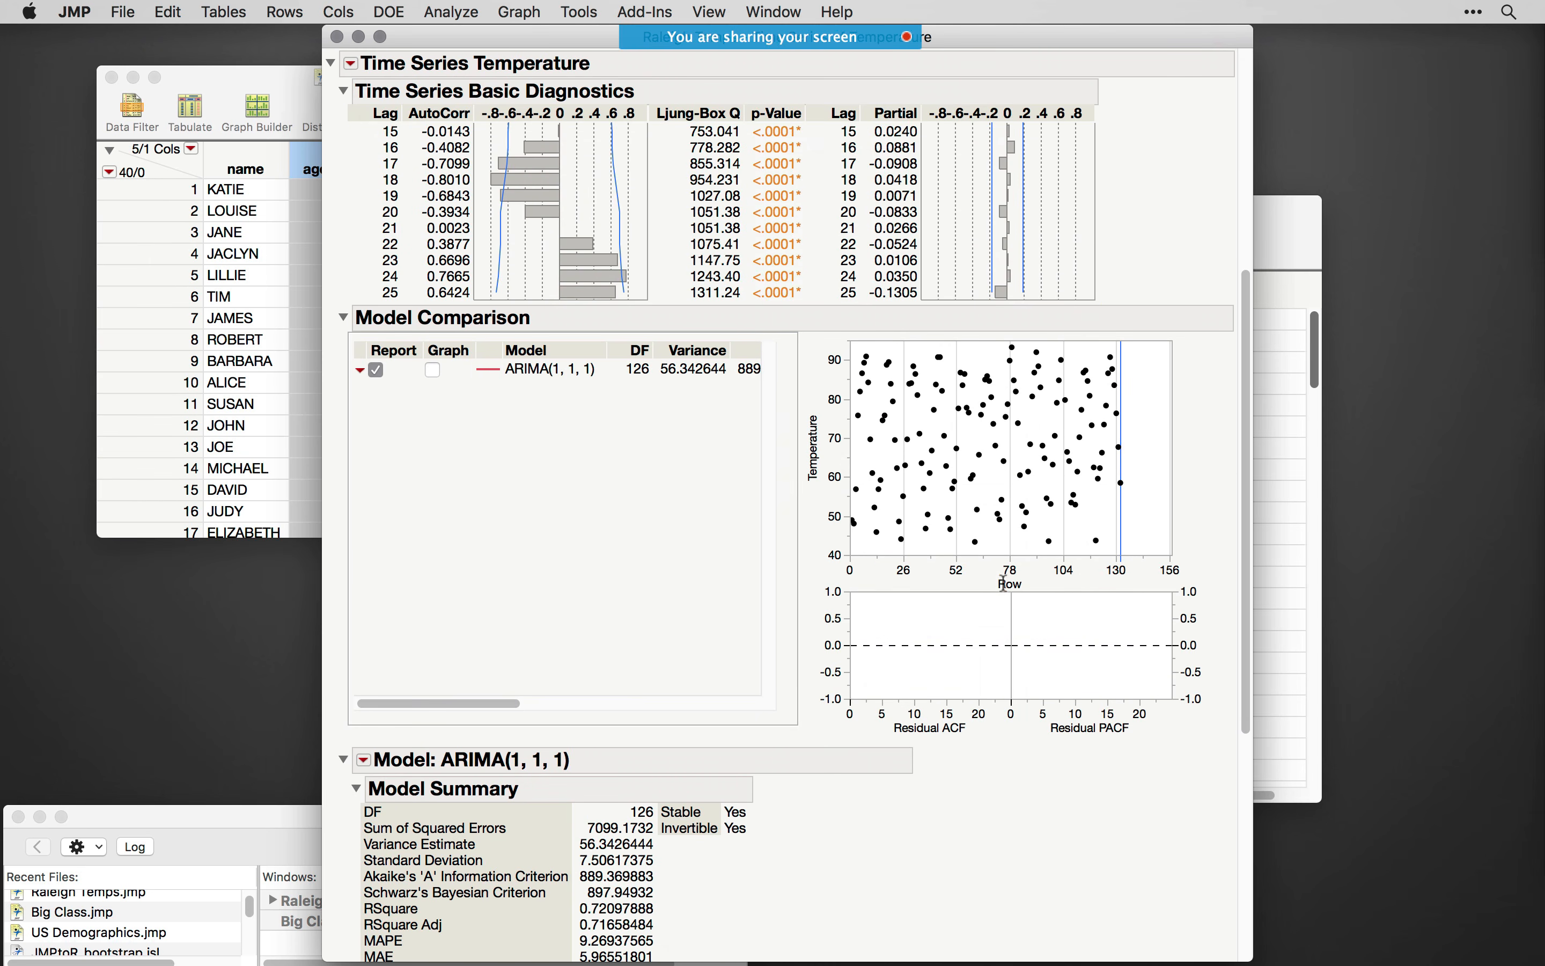
{"action": "scroll", "coordinate": [839, 386], "scroll_direction": "down", "scroll_amount": 5}
{"action": "scroll", "coordinate": [427, 421], "scroll_direction": "down", "scroll_amount": 3}
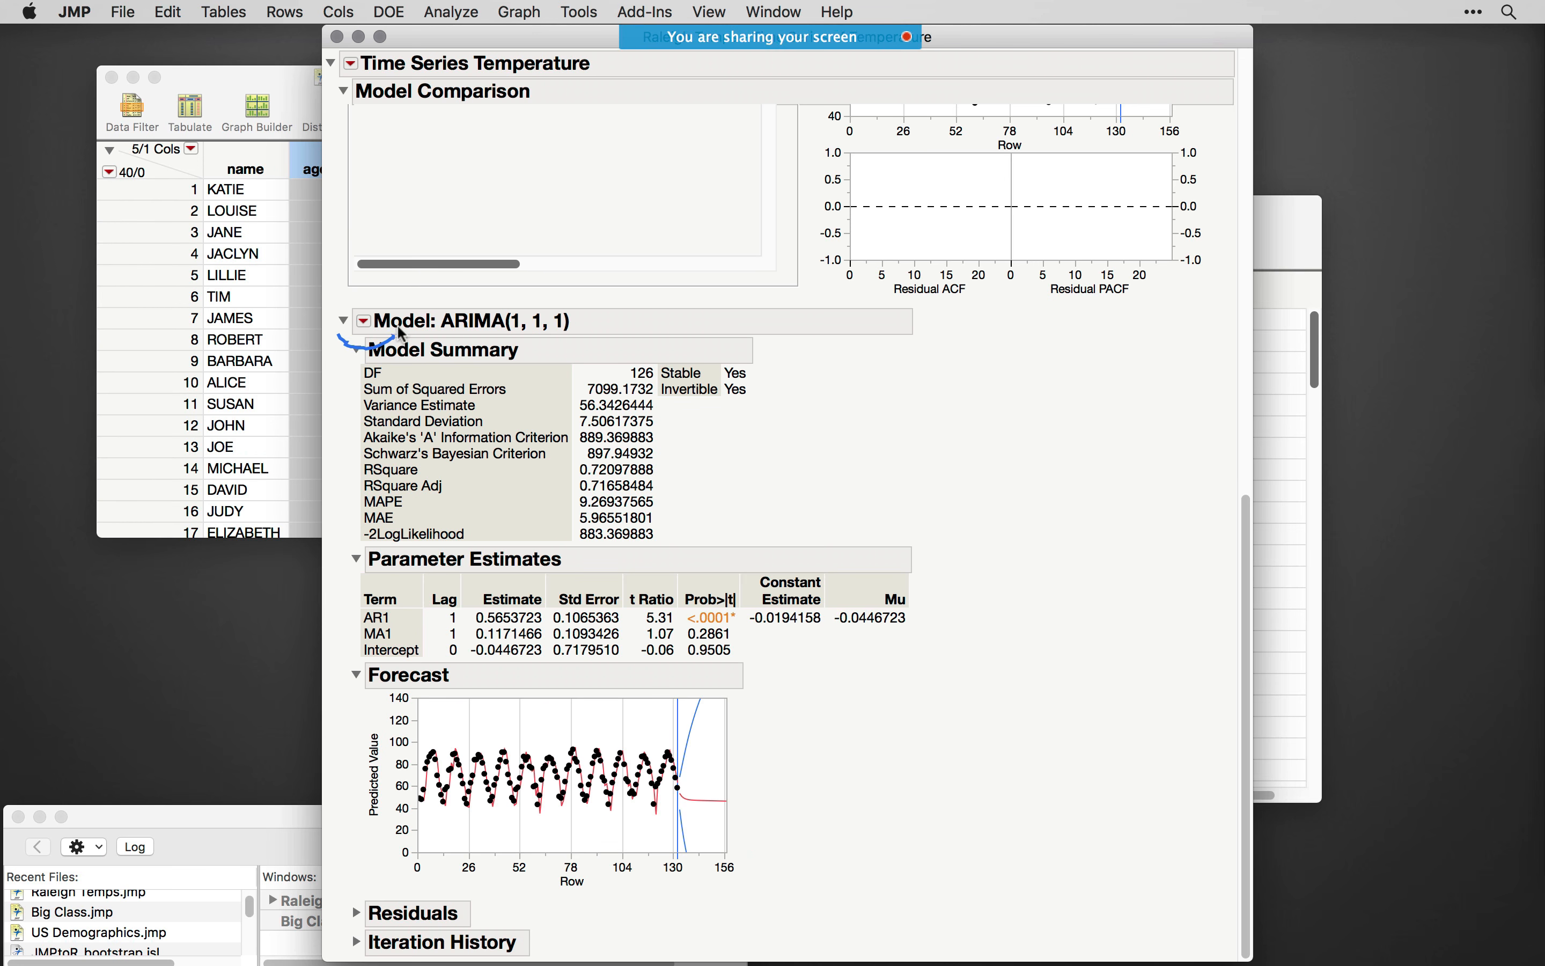
{"action": "left_click_drag", "start_coordinate": [401, 331], "coordinate": [373, 298]}
{"action": "left_click", "coordinate": [362, 321]}
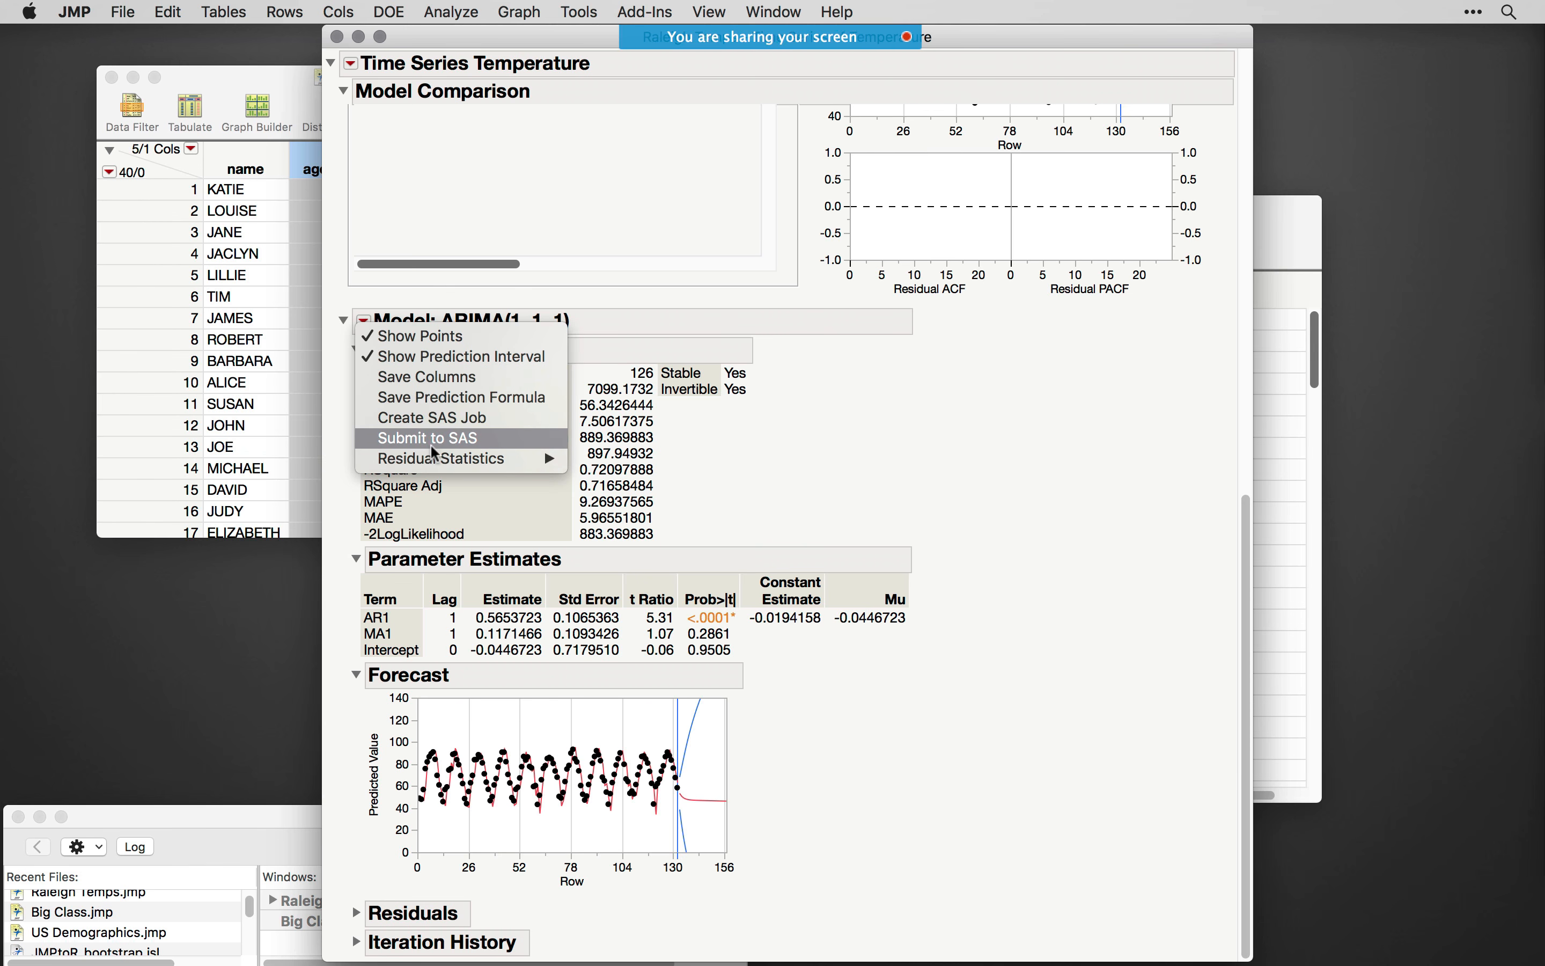
{"action": "left_click", "coordinate": [441, 422]}
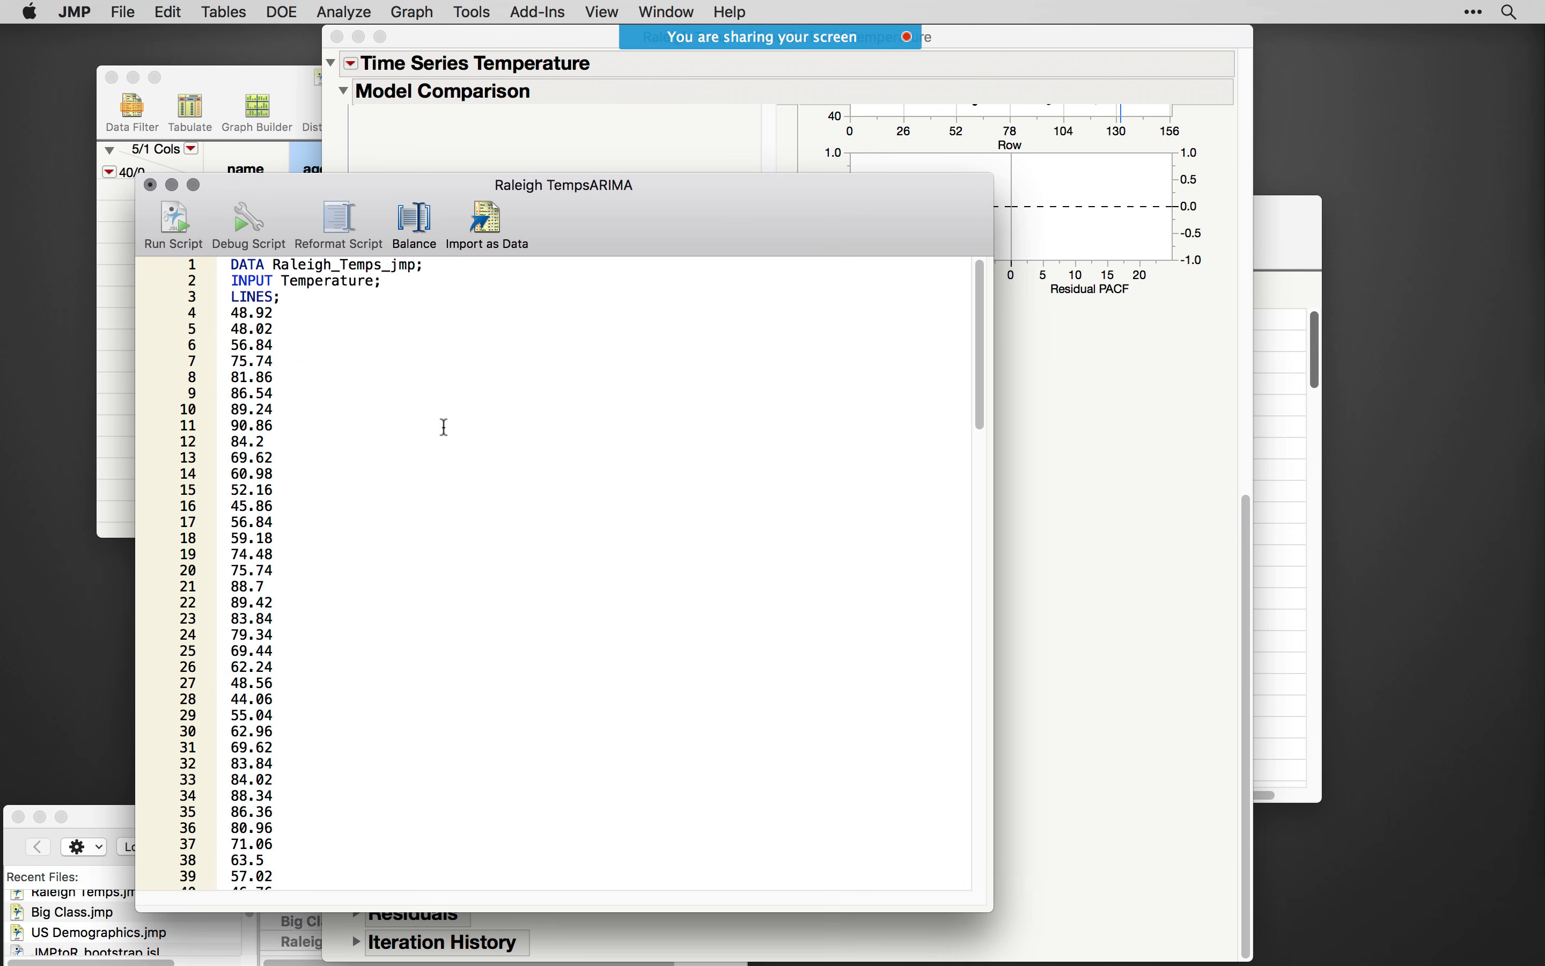
- Look over the generated Raleigh TempsARIMA code, from the data lines to the PROC ARIMA block at its end
{"action": "left_click_drag", "start_coordinate": [610, 197], "coordinate": [615, 146]}
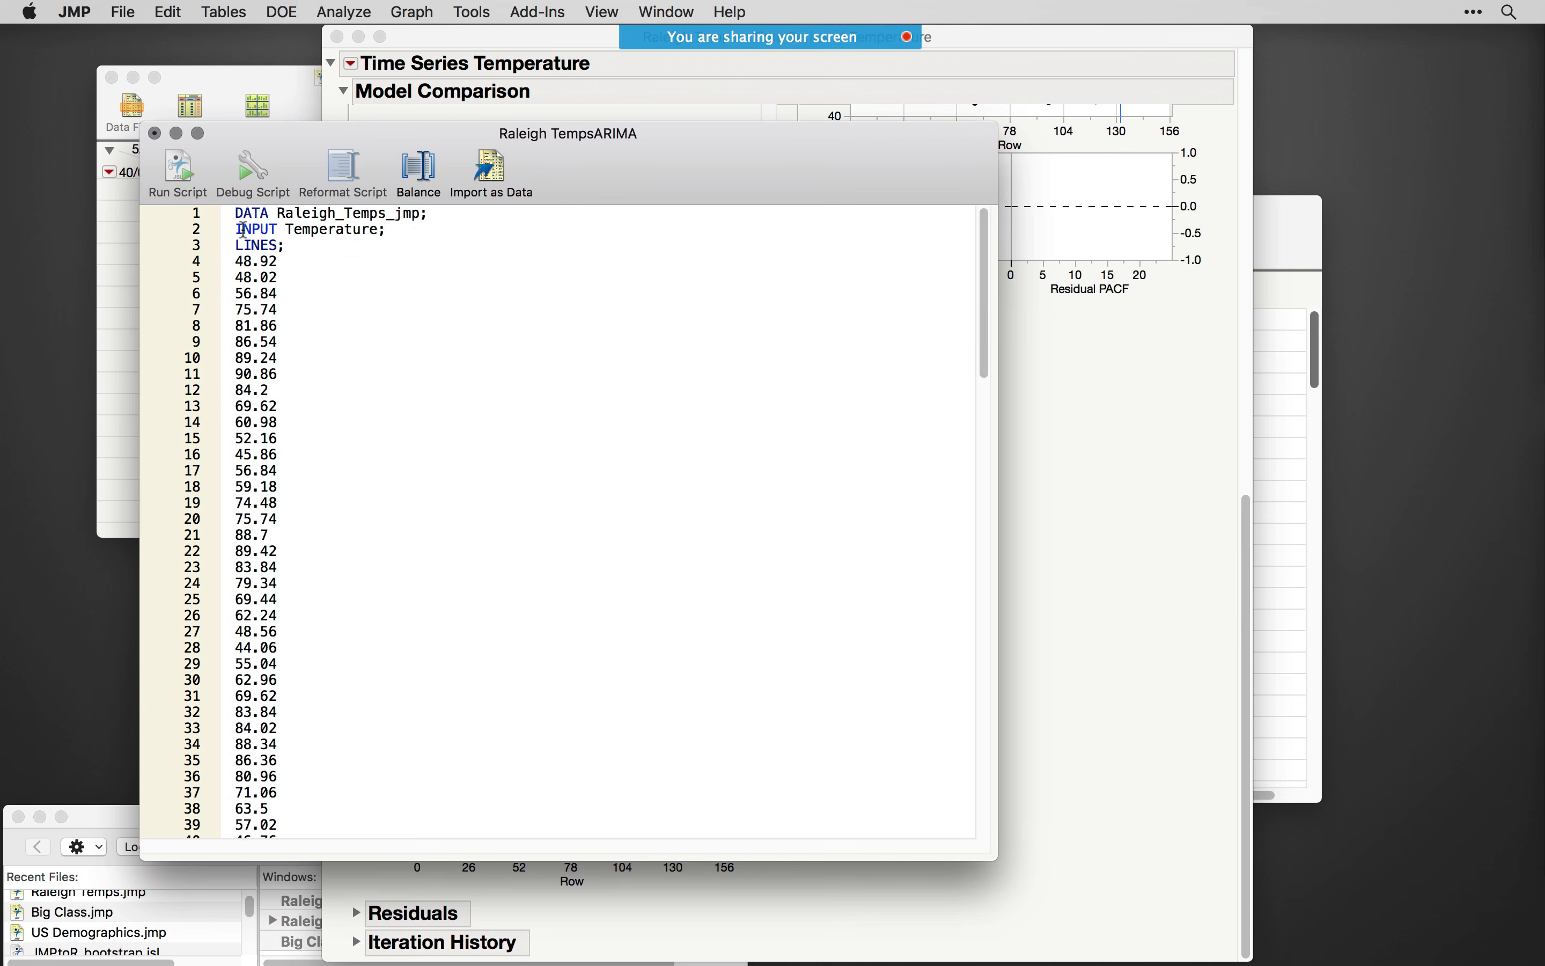
{"action": "left_click_drag", "start_coordinate": [988, 319], "coordinate": [1017, 884]}
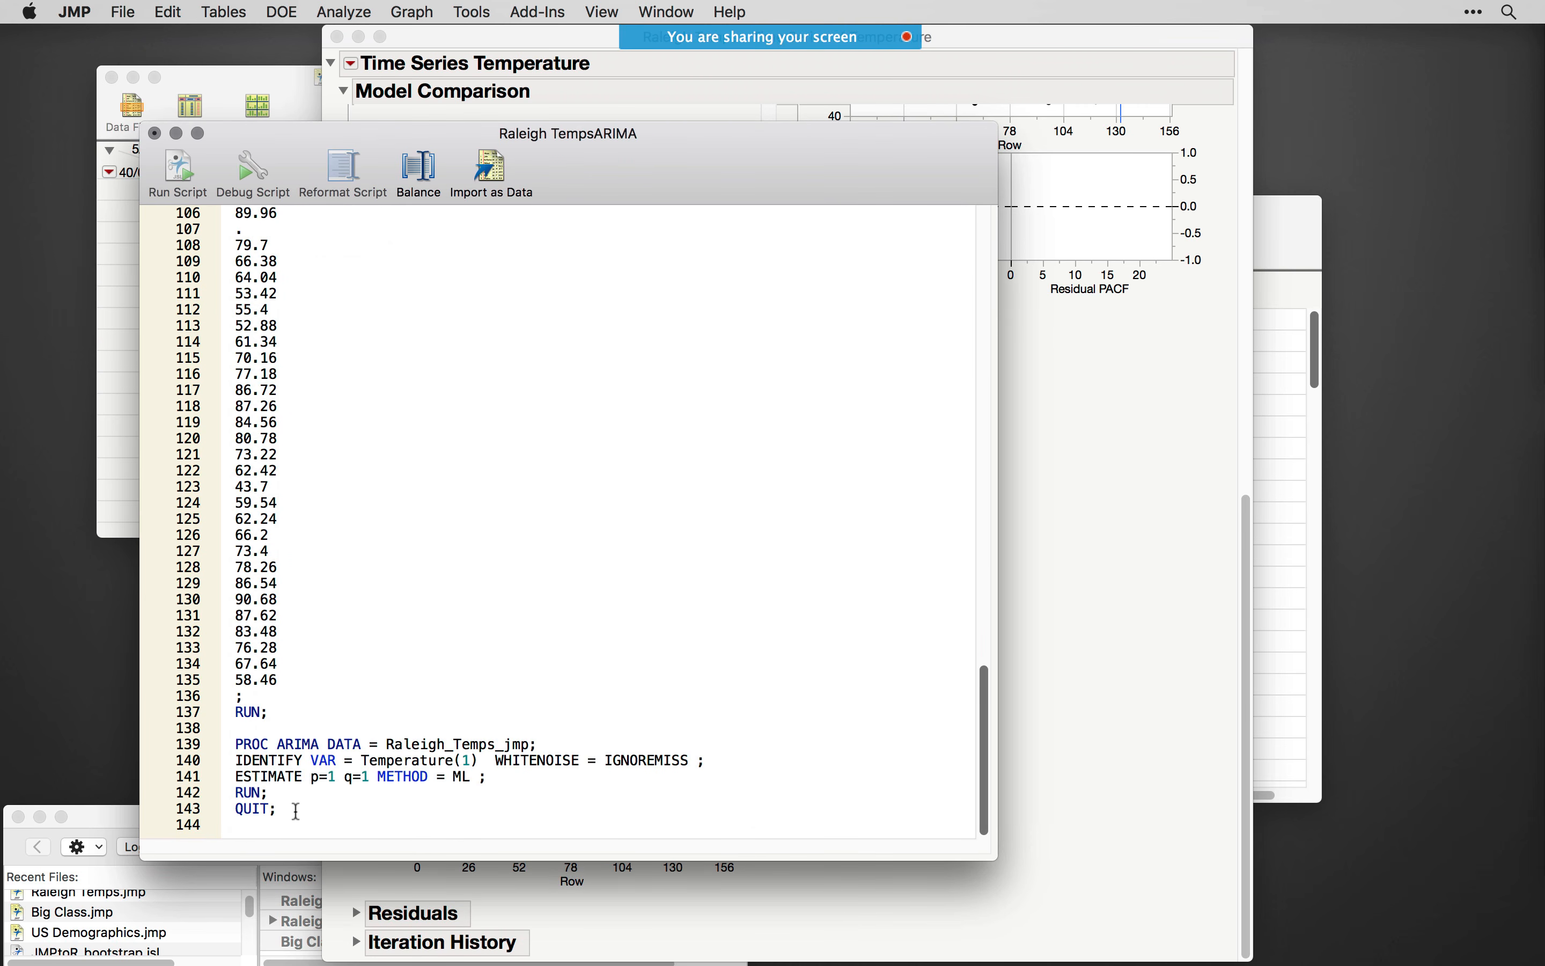
{"action": "left_click_drag", "start_coordinate": [296, 811], "coordinate": [219, 747]}
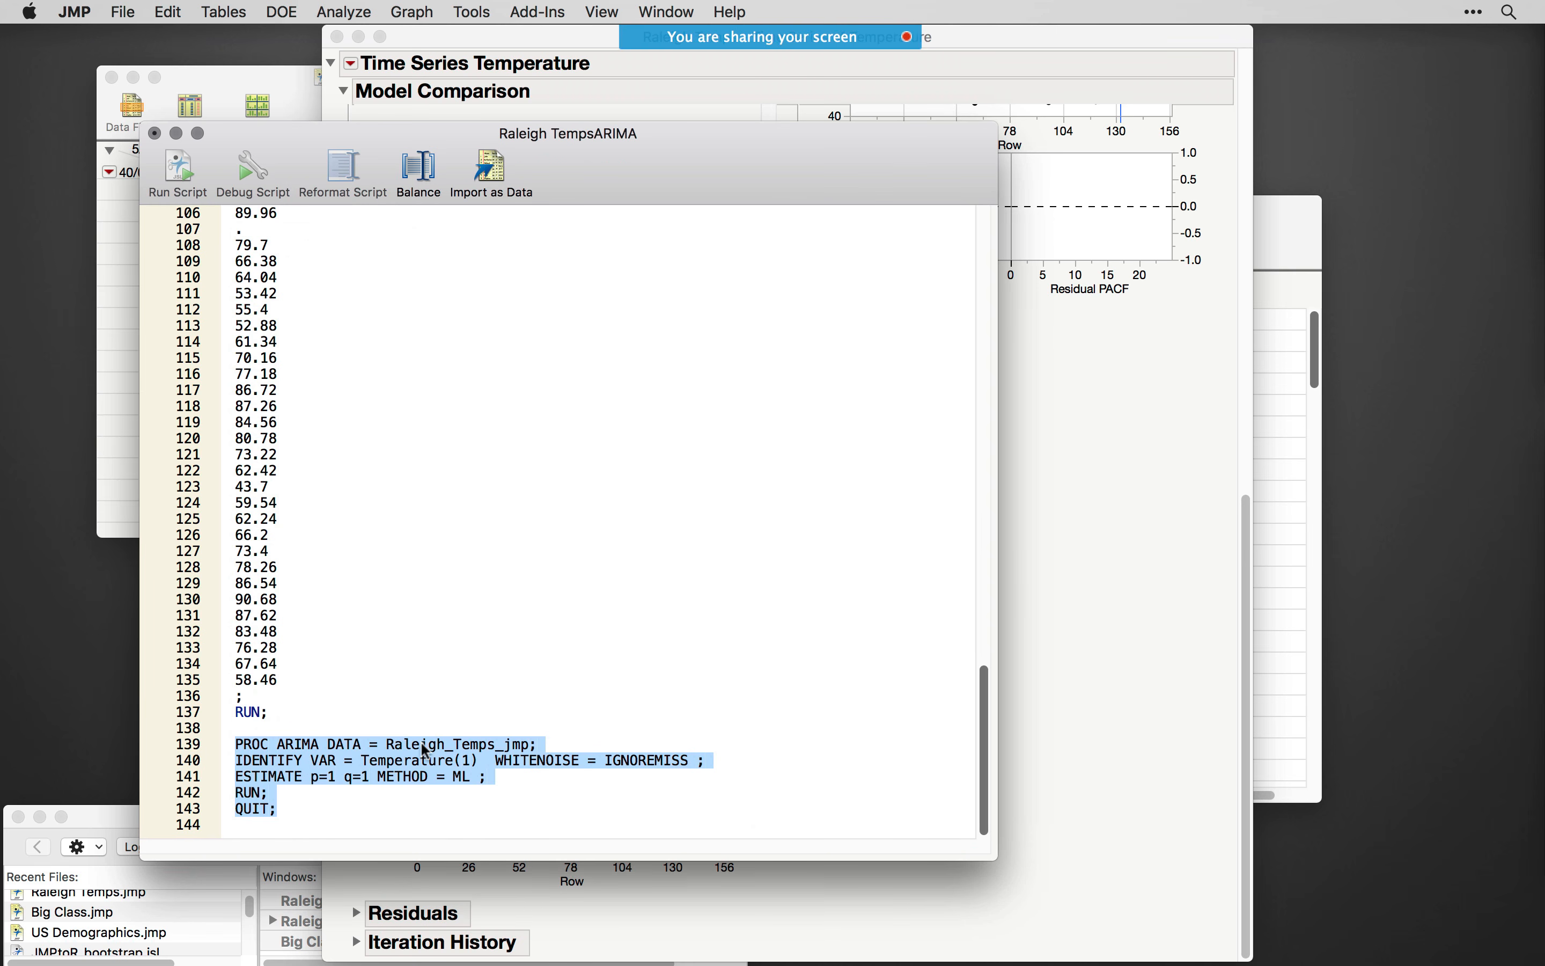
{"action": "left_click", "coordinate": [304, 775]}
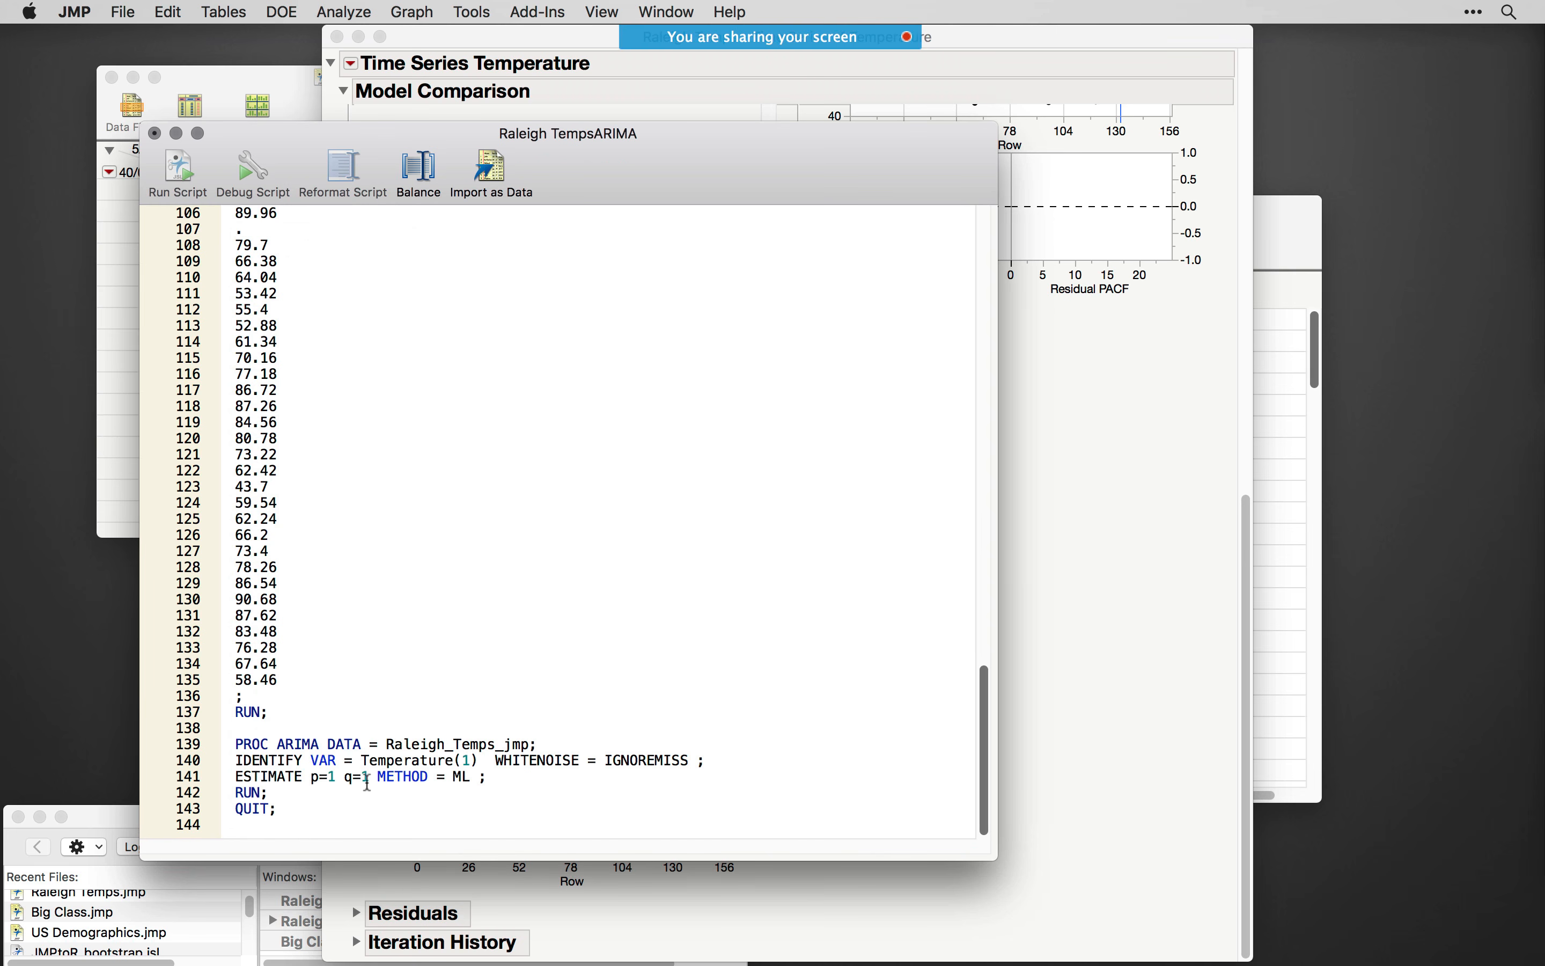
{"action": "left_click", "coordinate": [338, 729]}
- Submit the Raleigh TempsARIMA script to SAS
{"action": "left_click", "coordinate": [123, 11]}
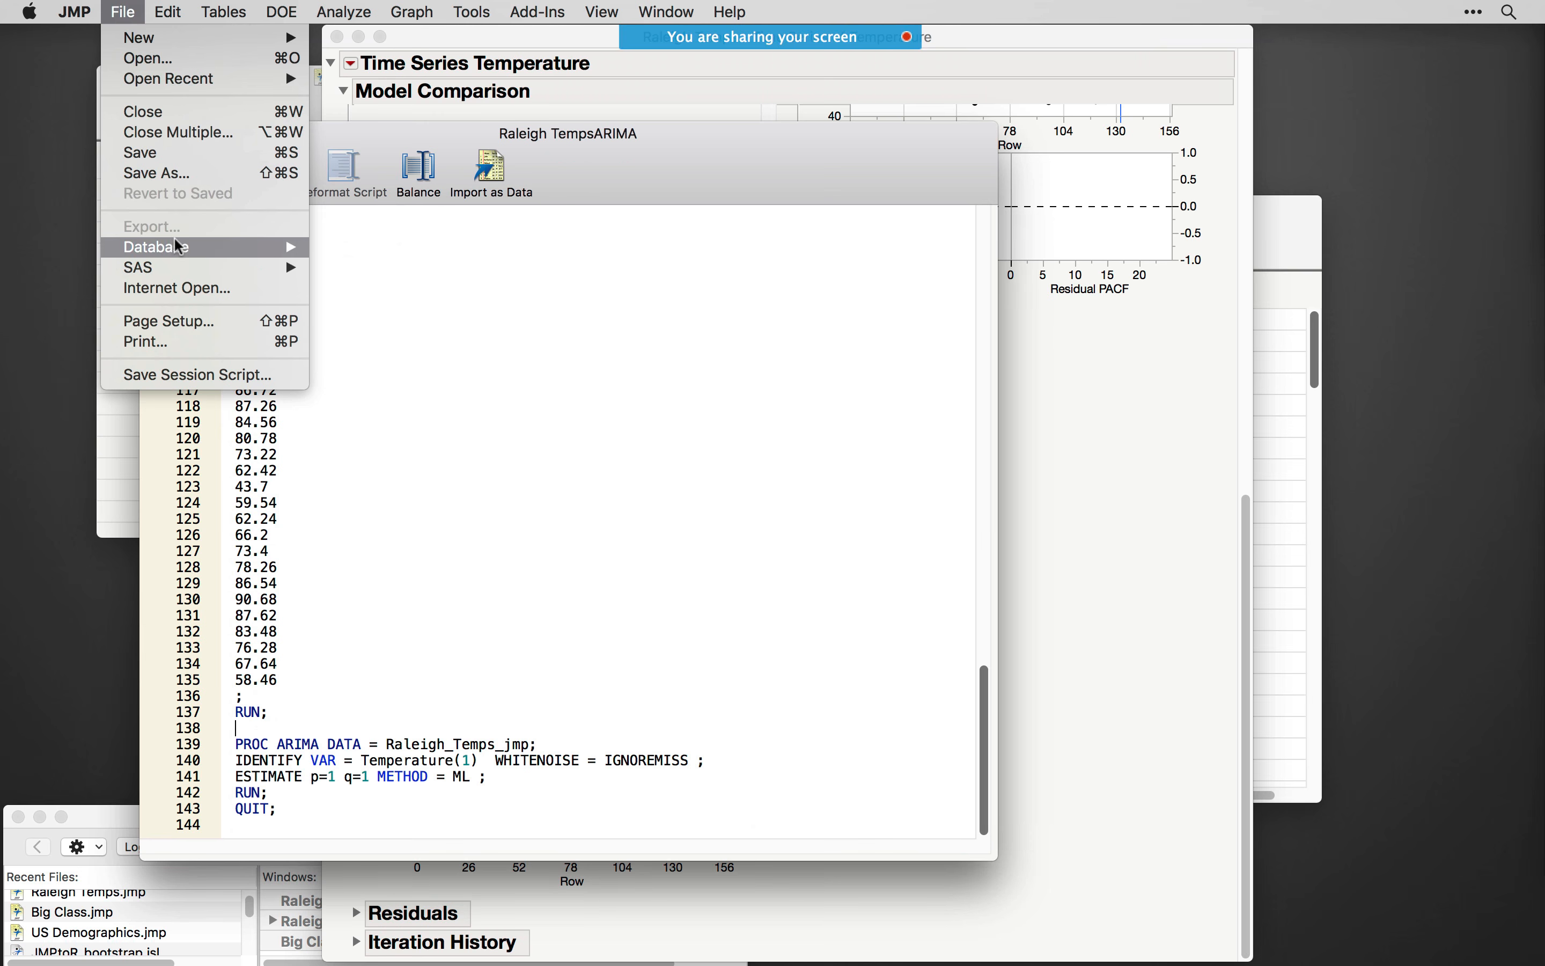
{"action": "mouse_move", "coordinate": [188, 269]}
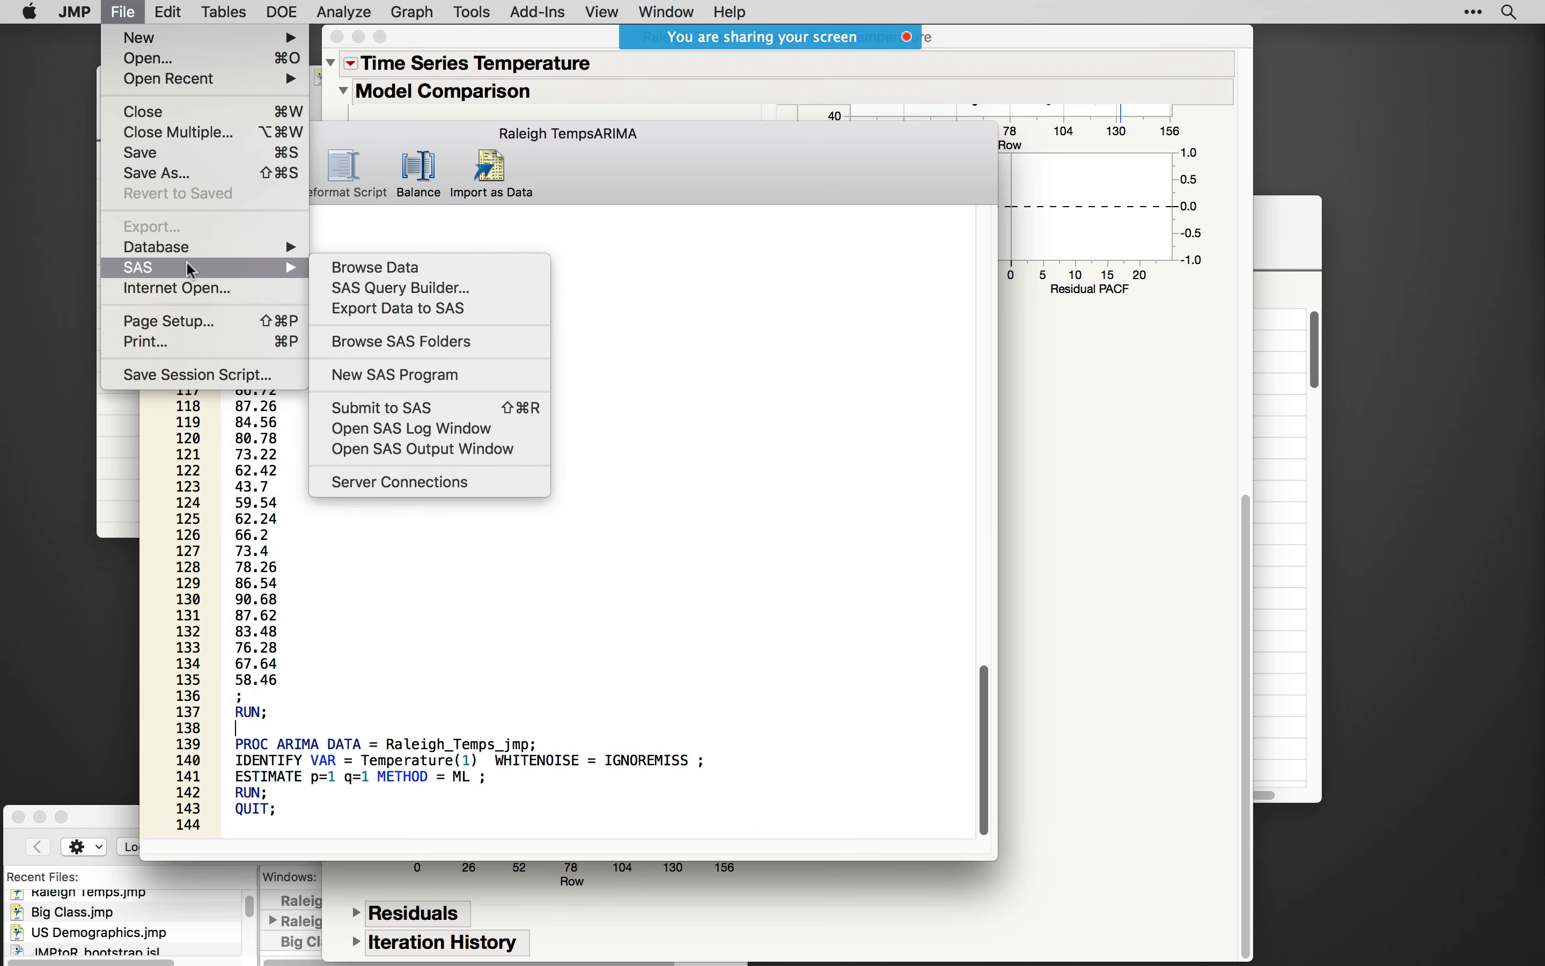
{"action": "left_click", "coordinate": [420, 409]}
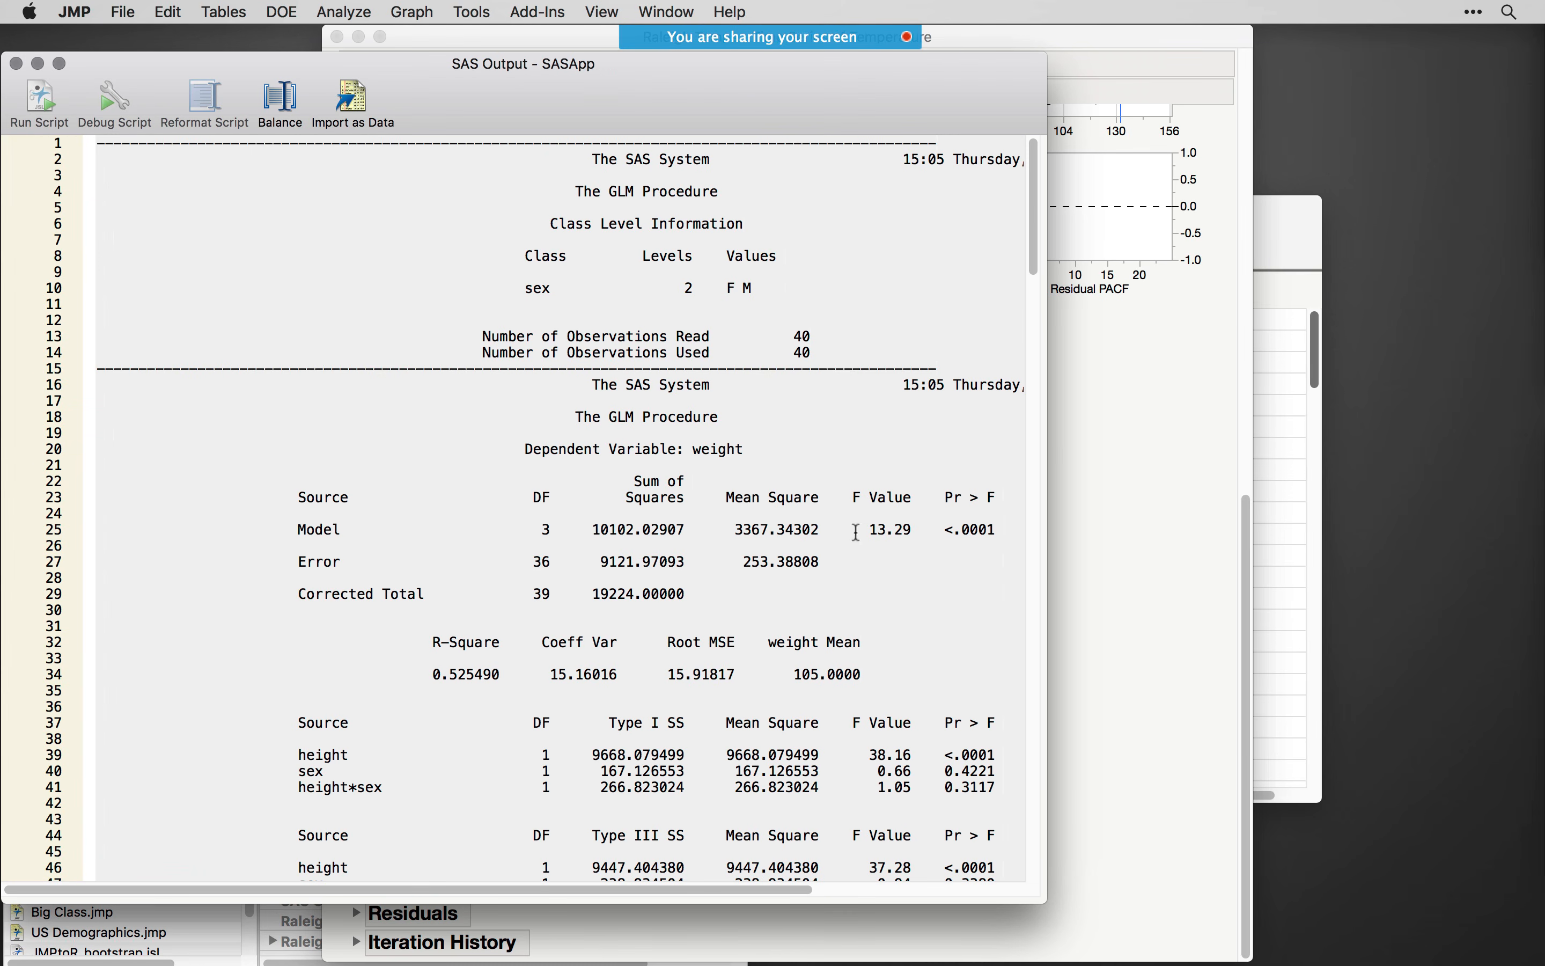
- Widen the SAS output window and look past the GLM procedure results to the ARIMA procedure output for Temperature
{"action": "left_click_drag", "start_coordinate": [1048, 240], "coordinate": [1280, 214]}
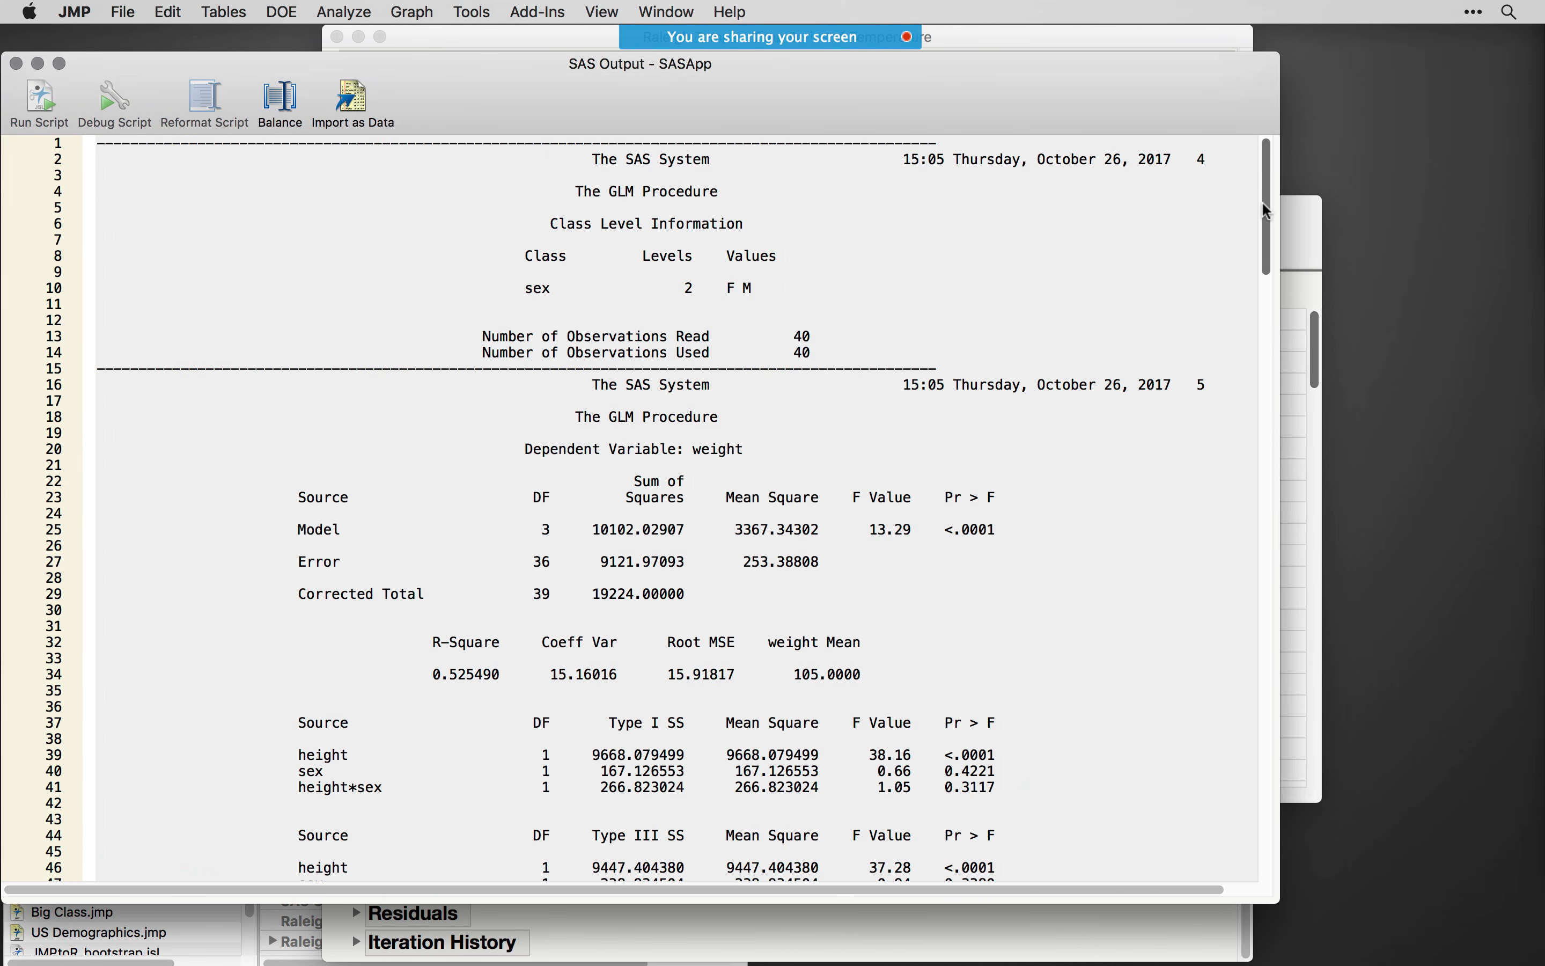
{"action": "left_click_drag", "start_coordinate": [570, 192], "coordinate": [759, 199]}
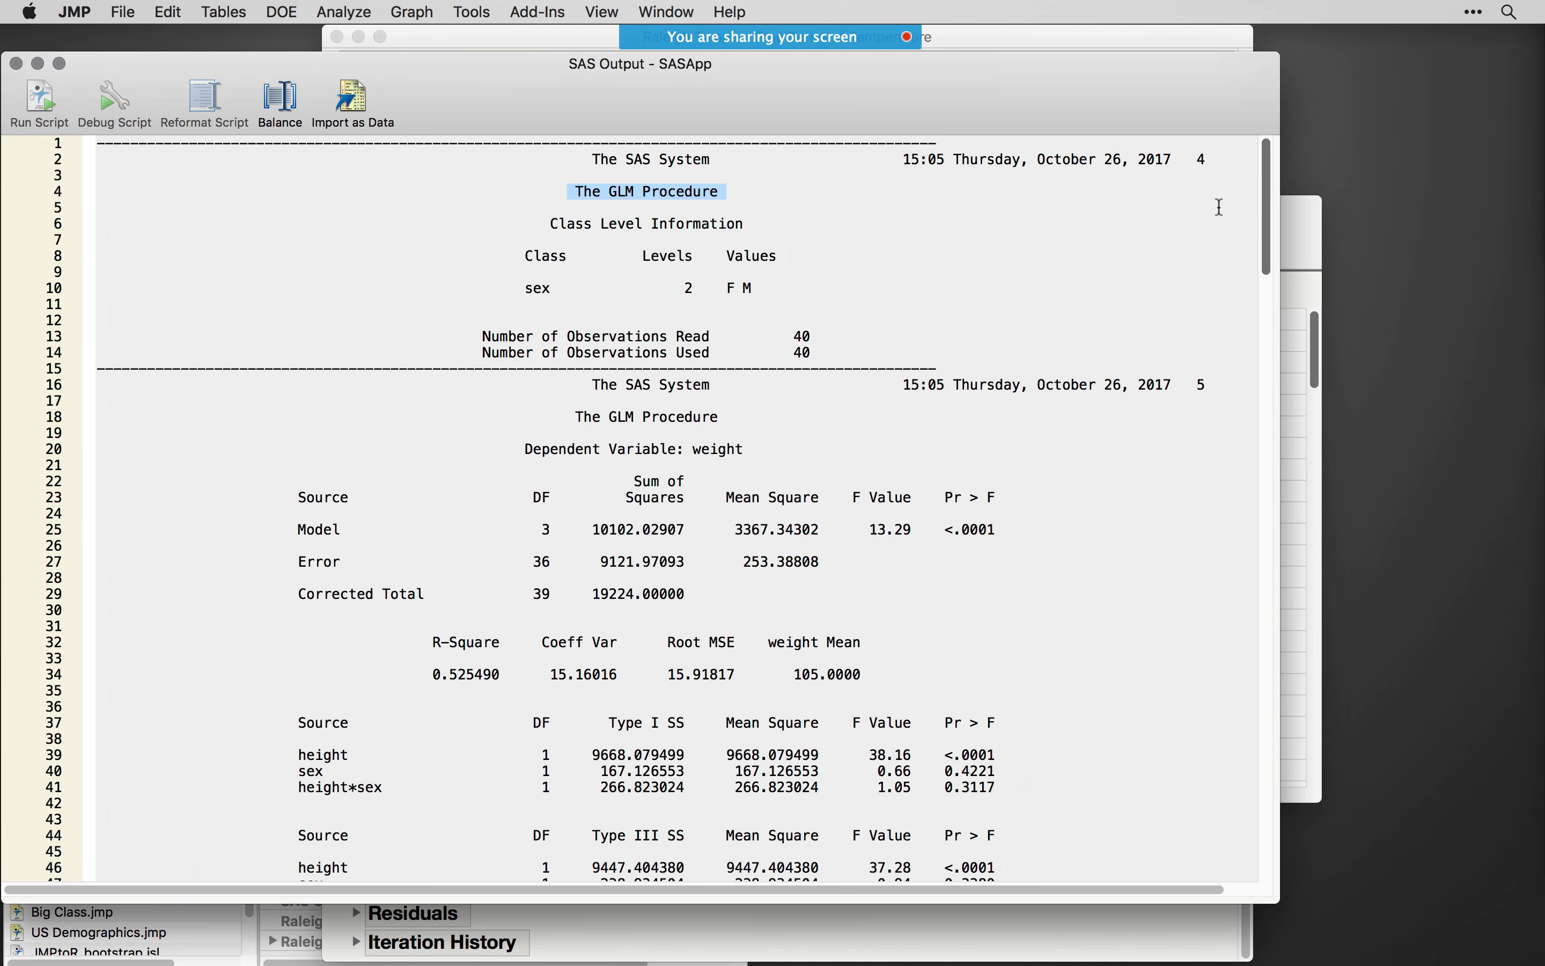
{"action": "left_click_drag", "start_coordinate": [1265, 209], "coordinate": [1265, 351]}
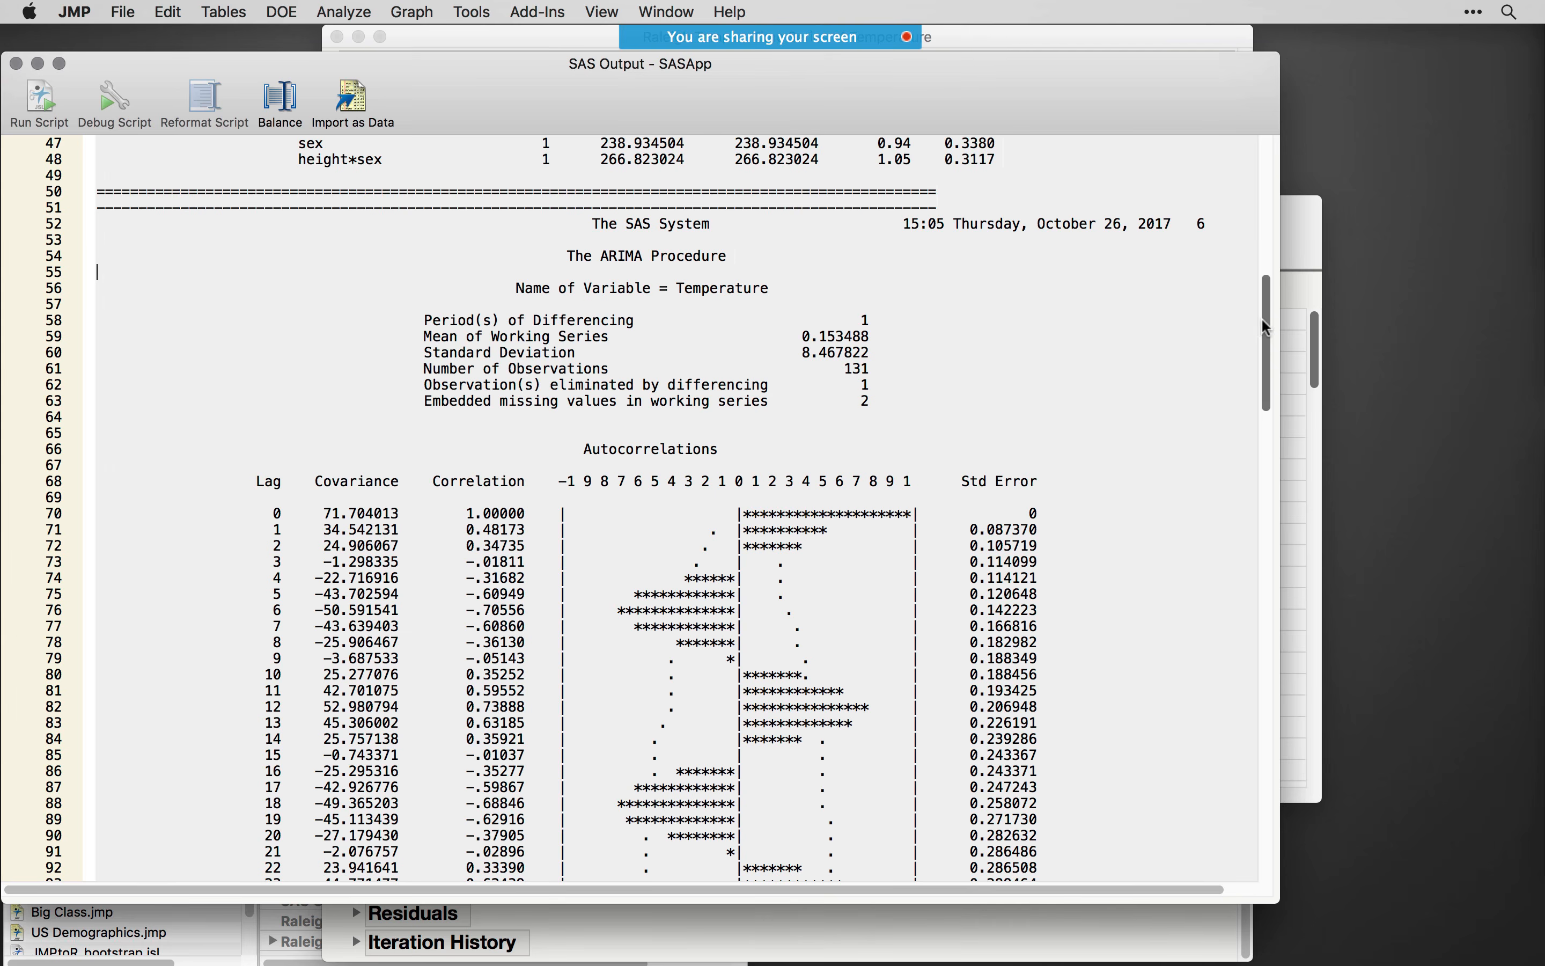
- Look over the Maximum Likelihood Estimation results in the SAS output's ARIMA section and close the output window
{"action": "left_click_drag", "start_coordinate": [1264, 328], "coordinate": [1244, 690]}
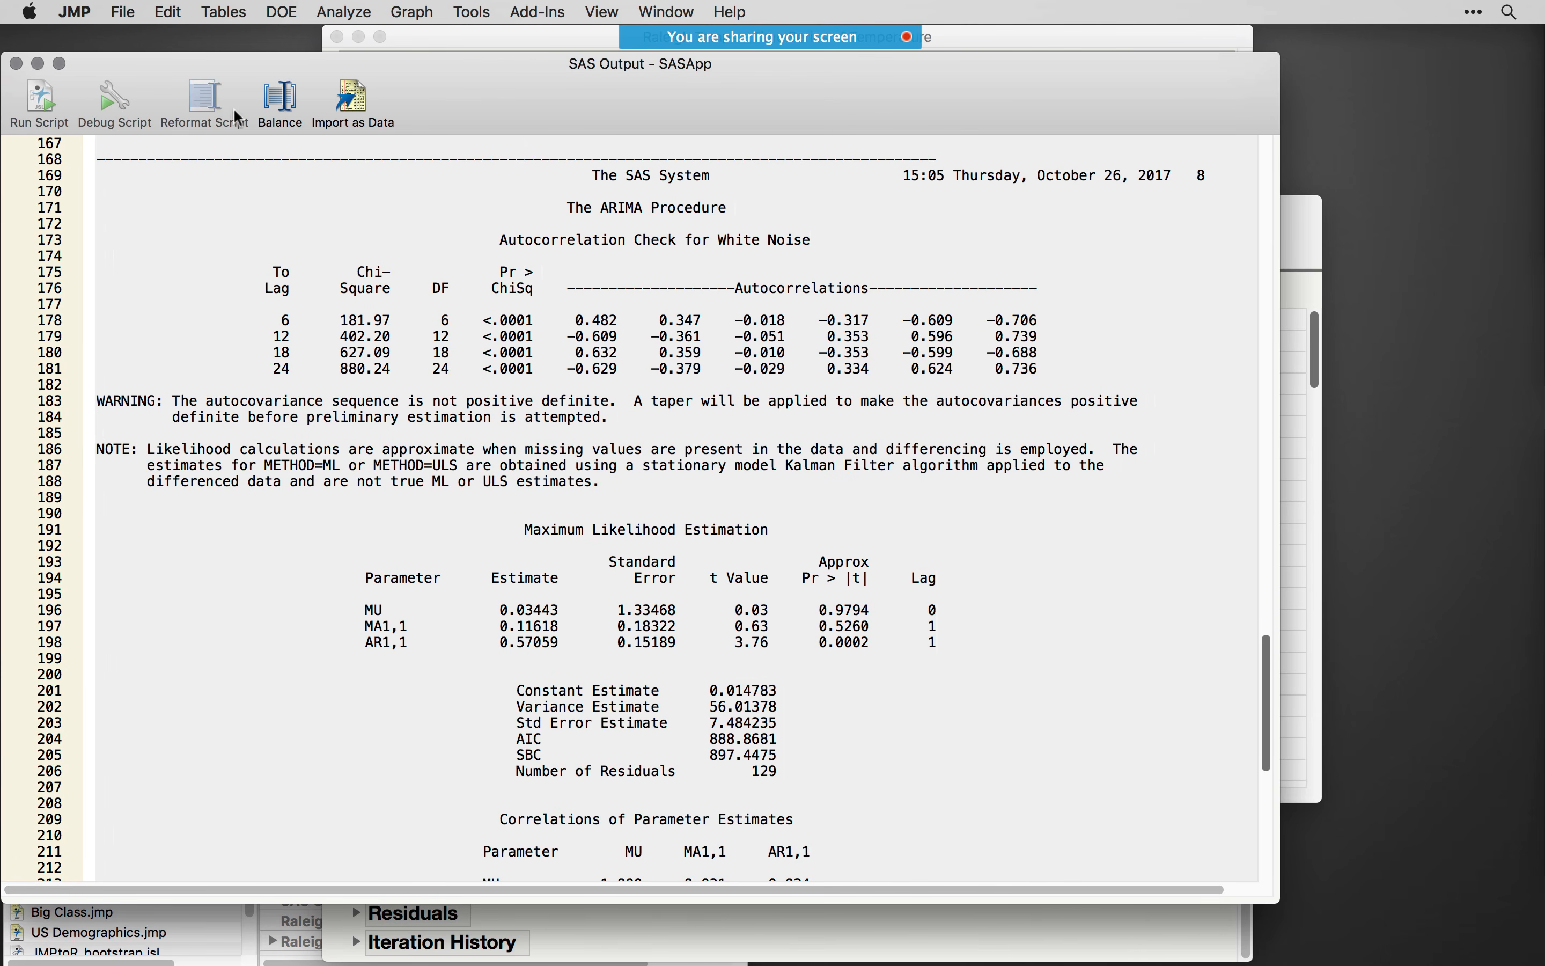
{"action": "left_click_drag", "start_coordinate": [249, 83], "coordinate": [437, 98]}
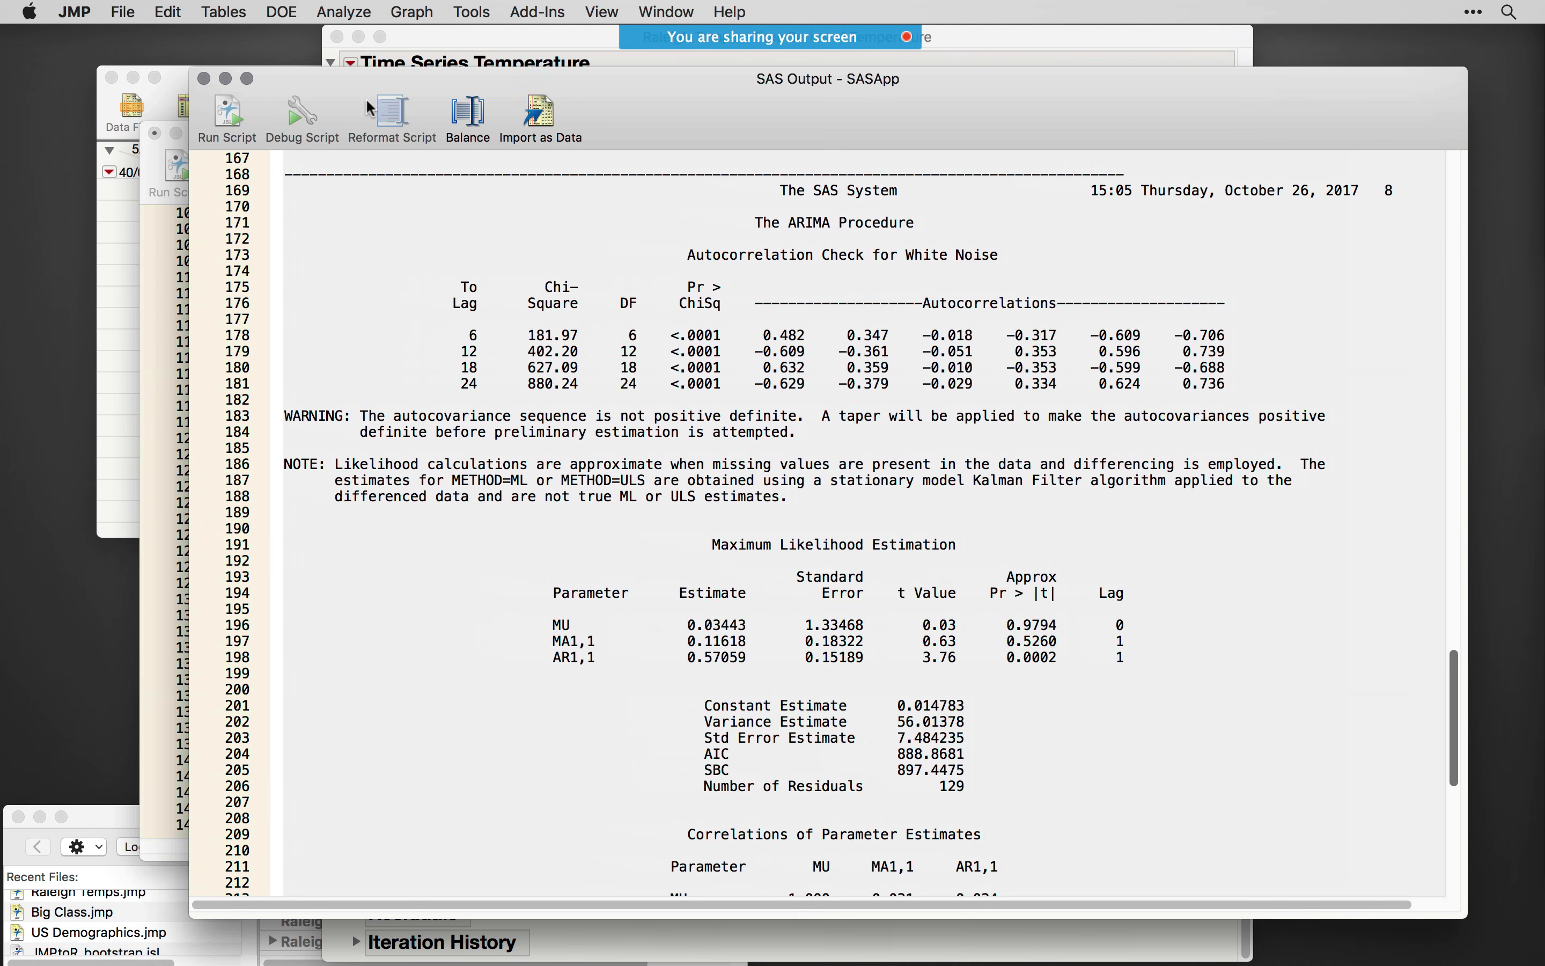
{"action": "left_click", "coordinate": [204, 81]}
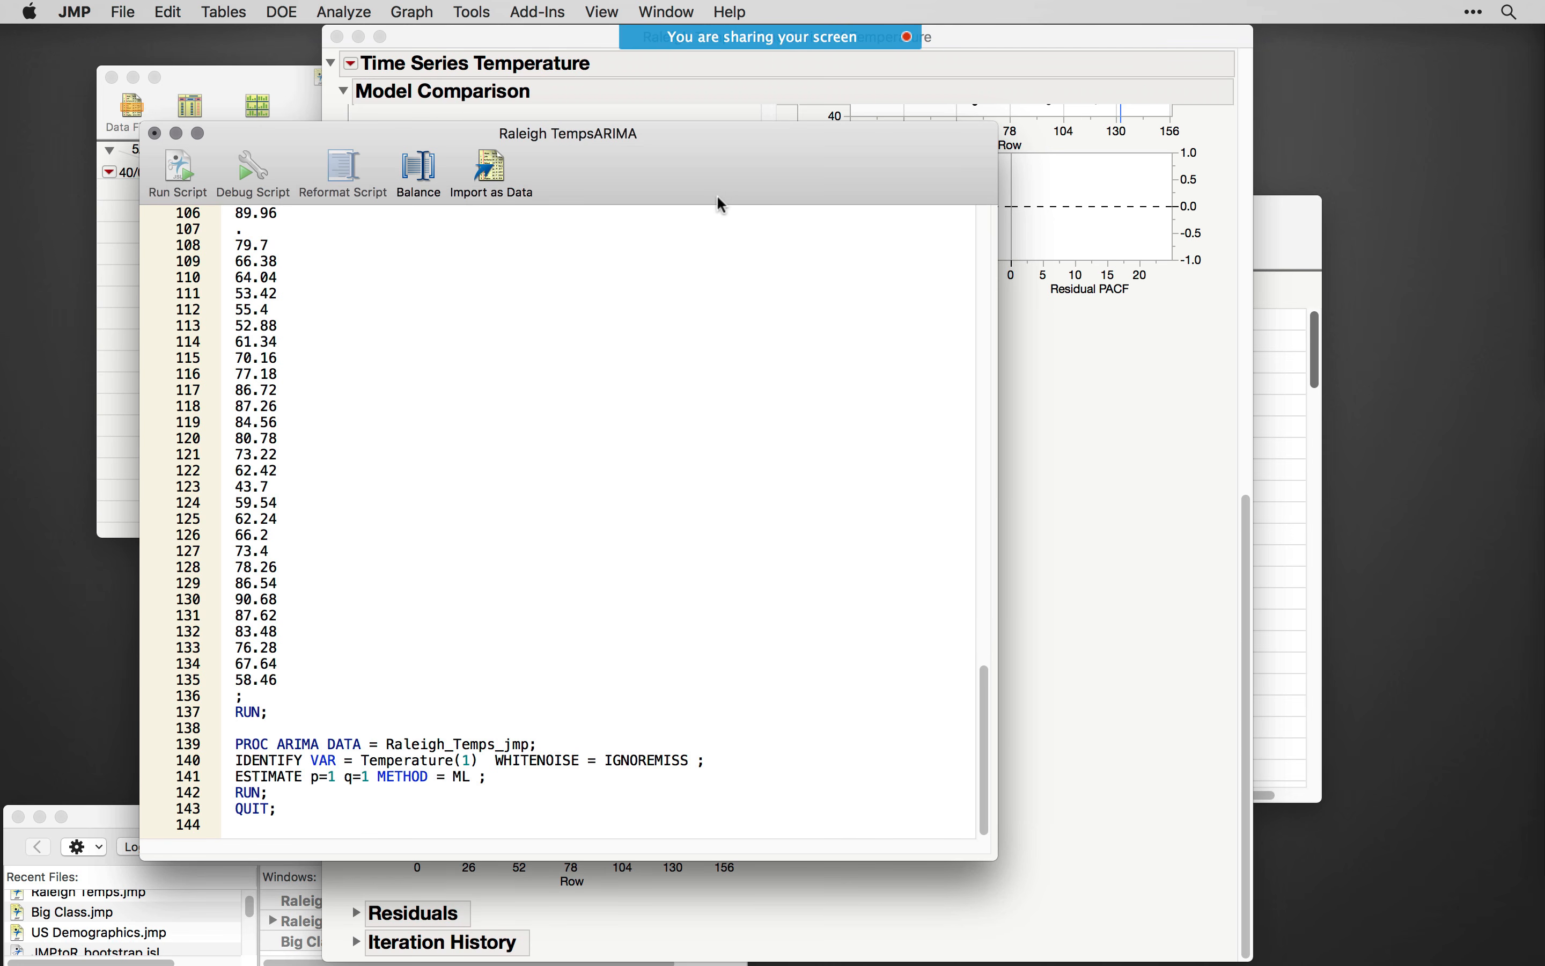
- Examine the Raleigh TempsARIMA script by highlighting its PROC ARIMA block and the preceding data lines, keeping the script open
{"action": "left_click_drag", "start_coordinate": [622, 138], "coordinate": [605, 157]}
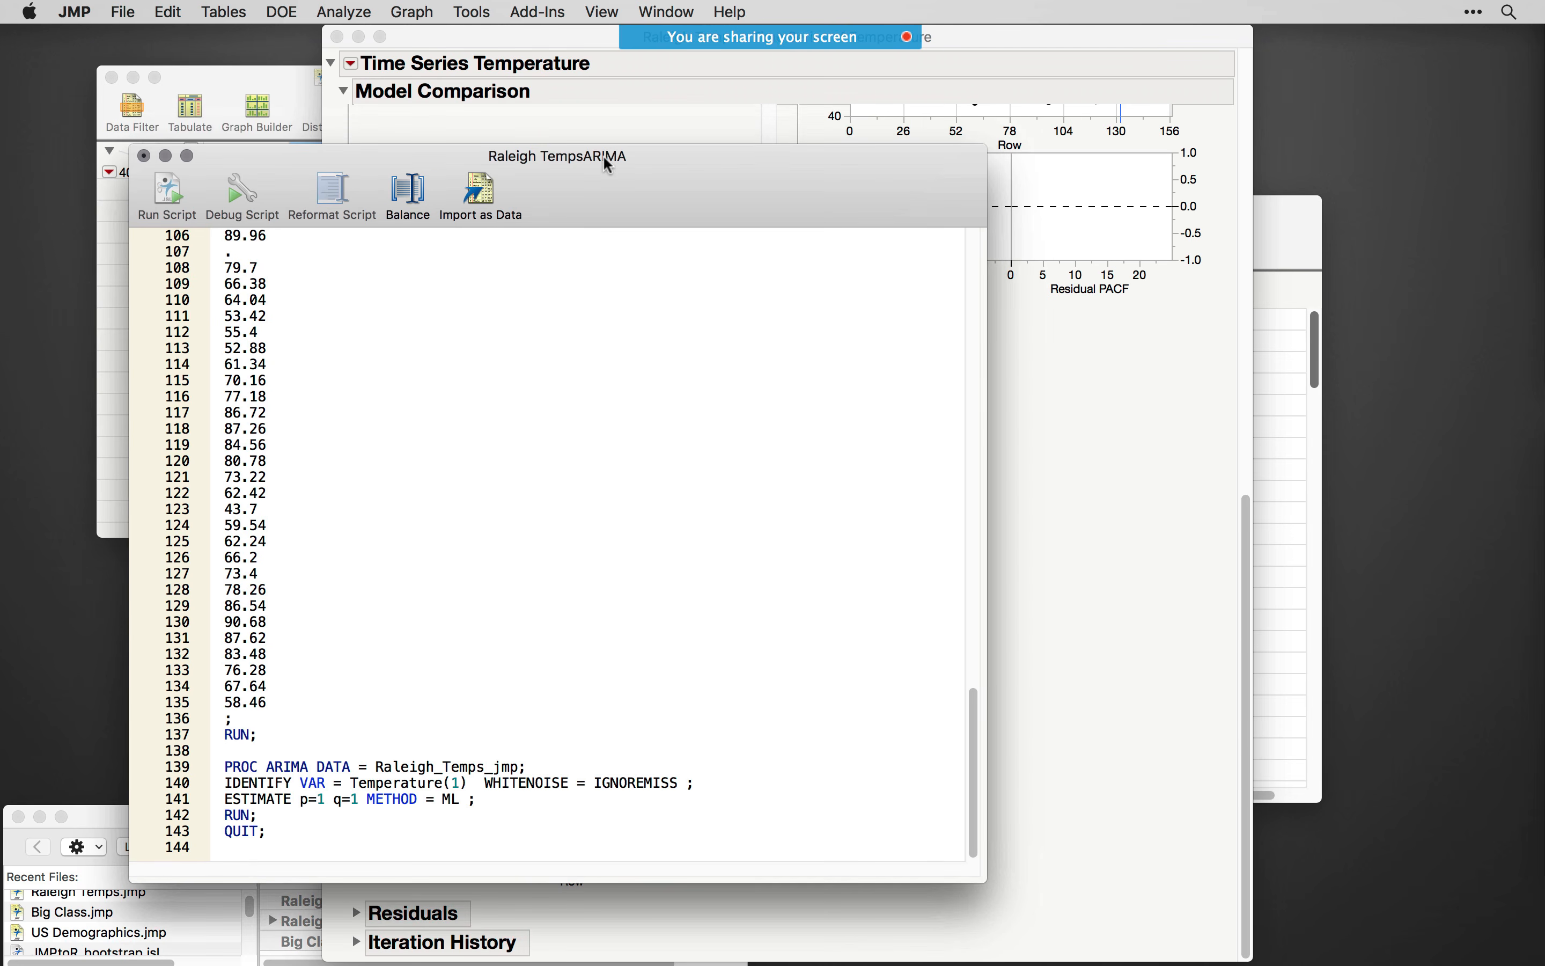
{"action": "left_click", "coordinate": [690, 449]}
{"action": "left_click", "coordinate": [145, 155]}
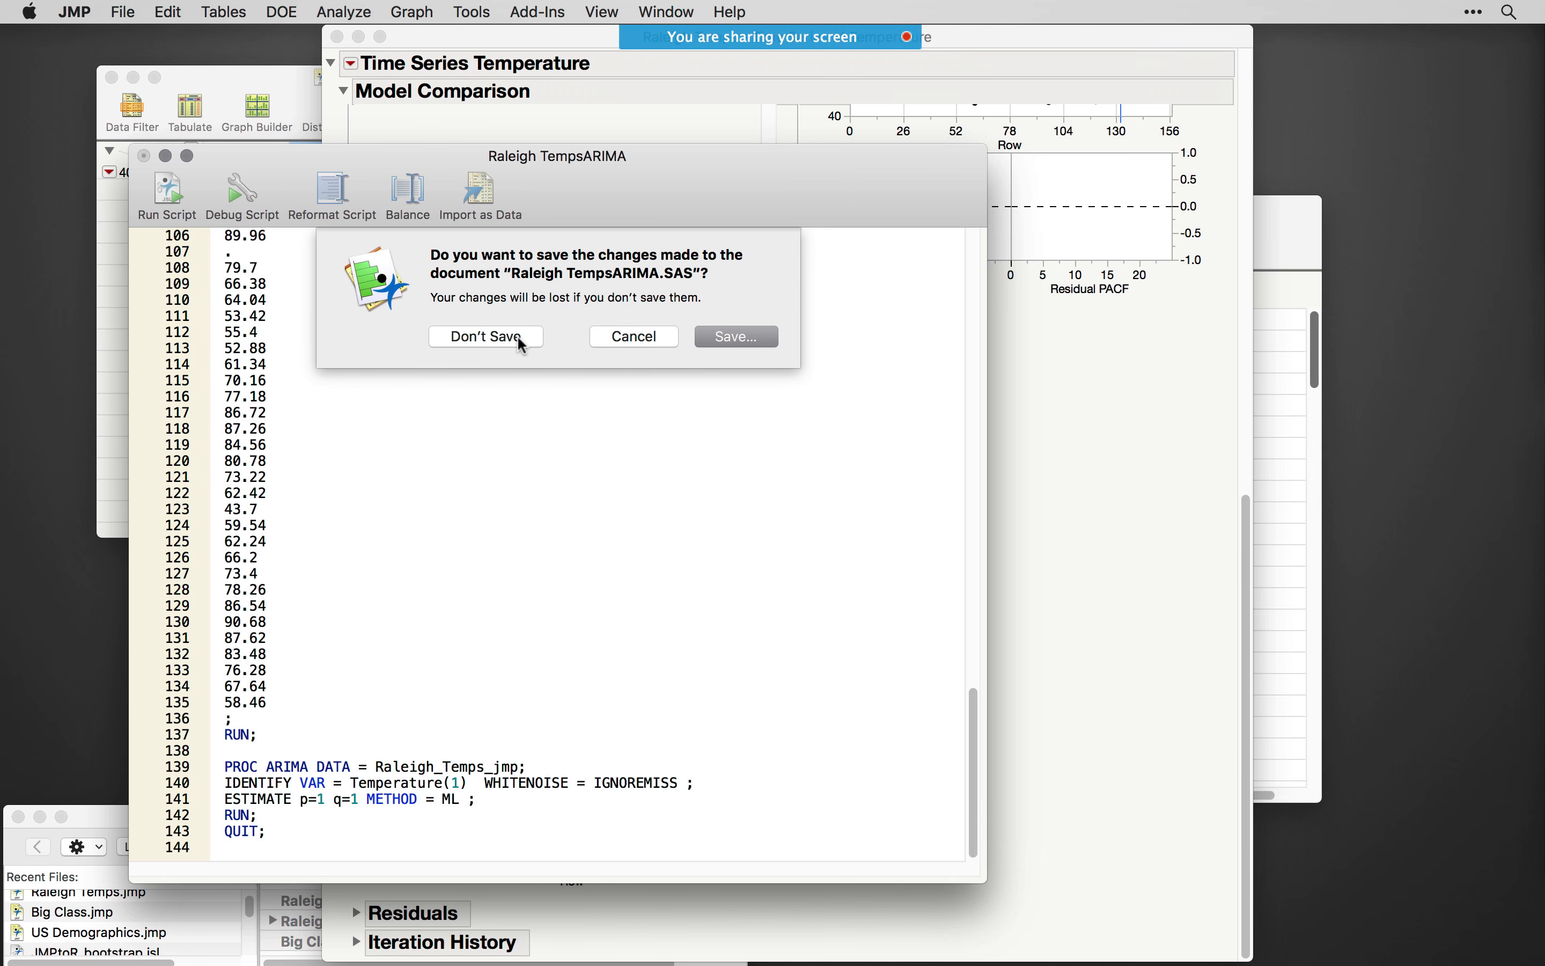
{"action": "left_click", "coordinate": [616, 341]}
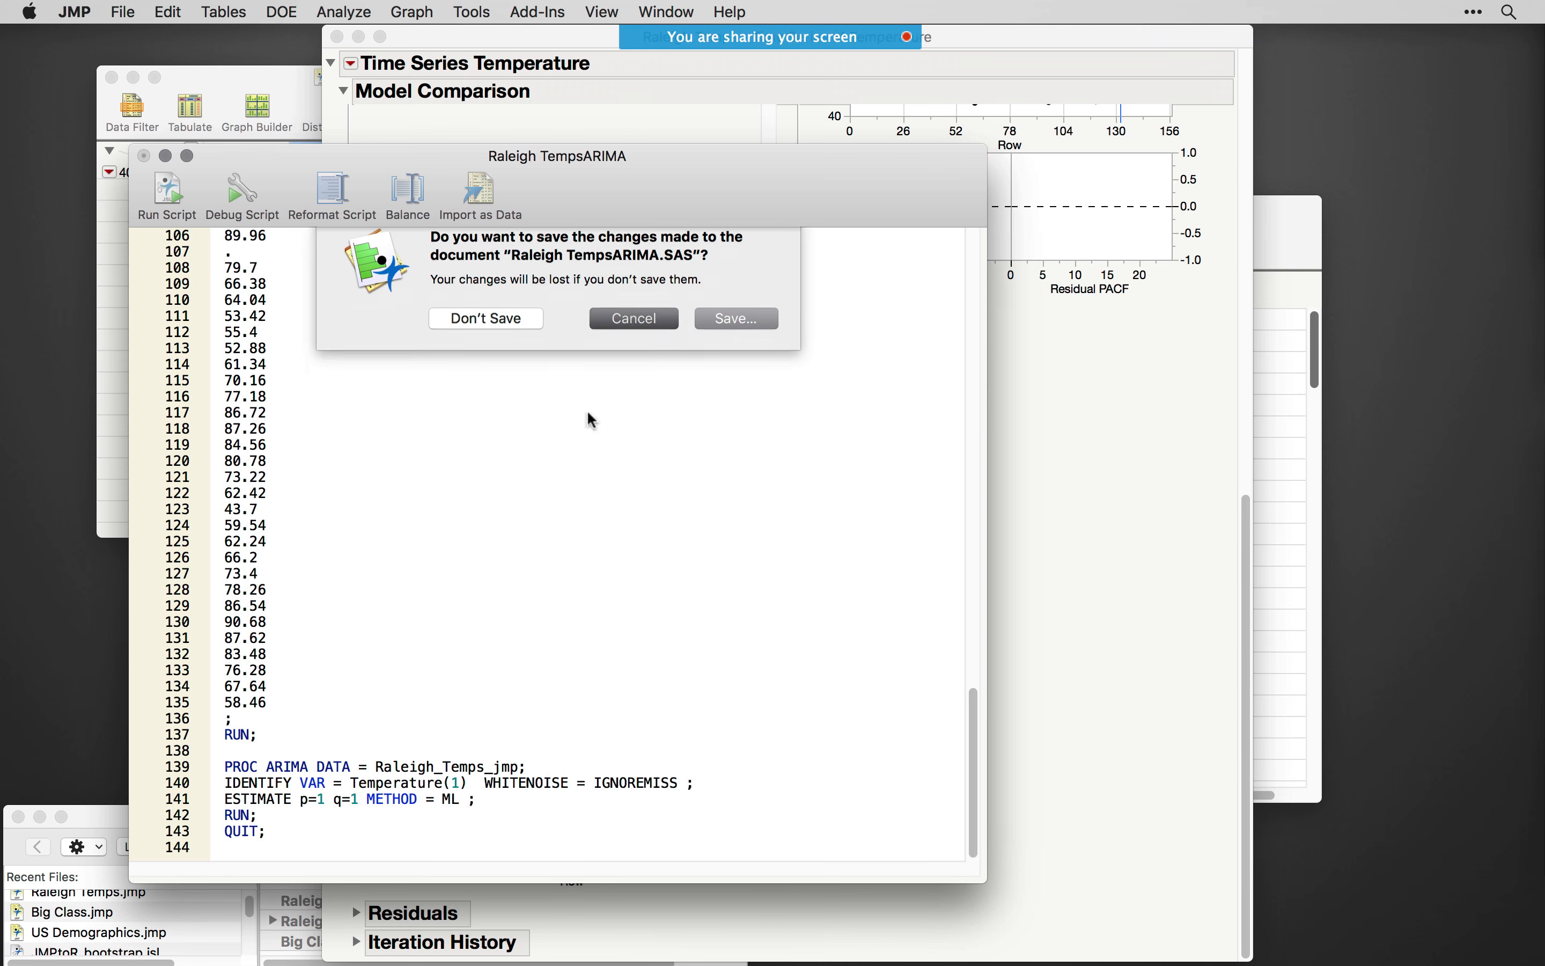
{"action": "left_click_drag", "start_coordinate": [331, 832], "coordinate": [175, 766]}
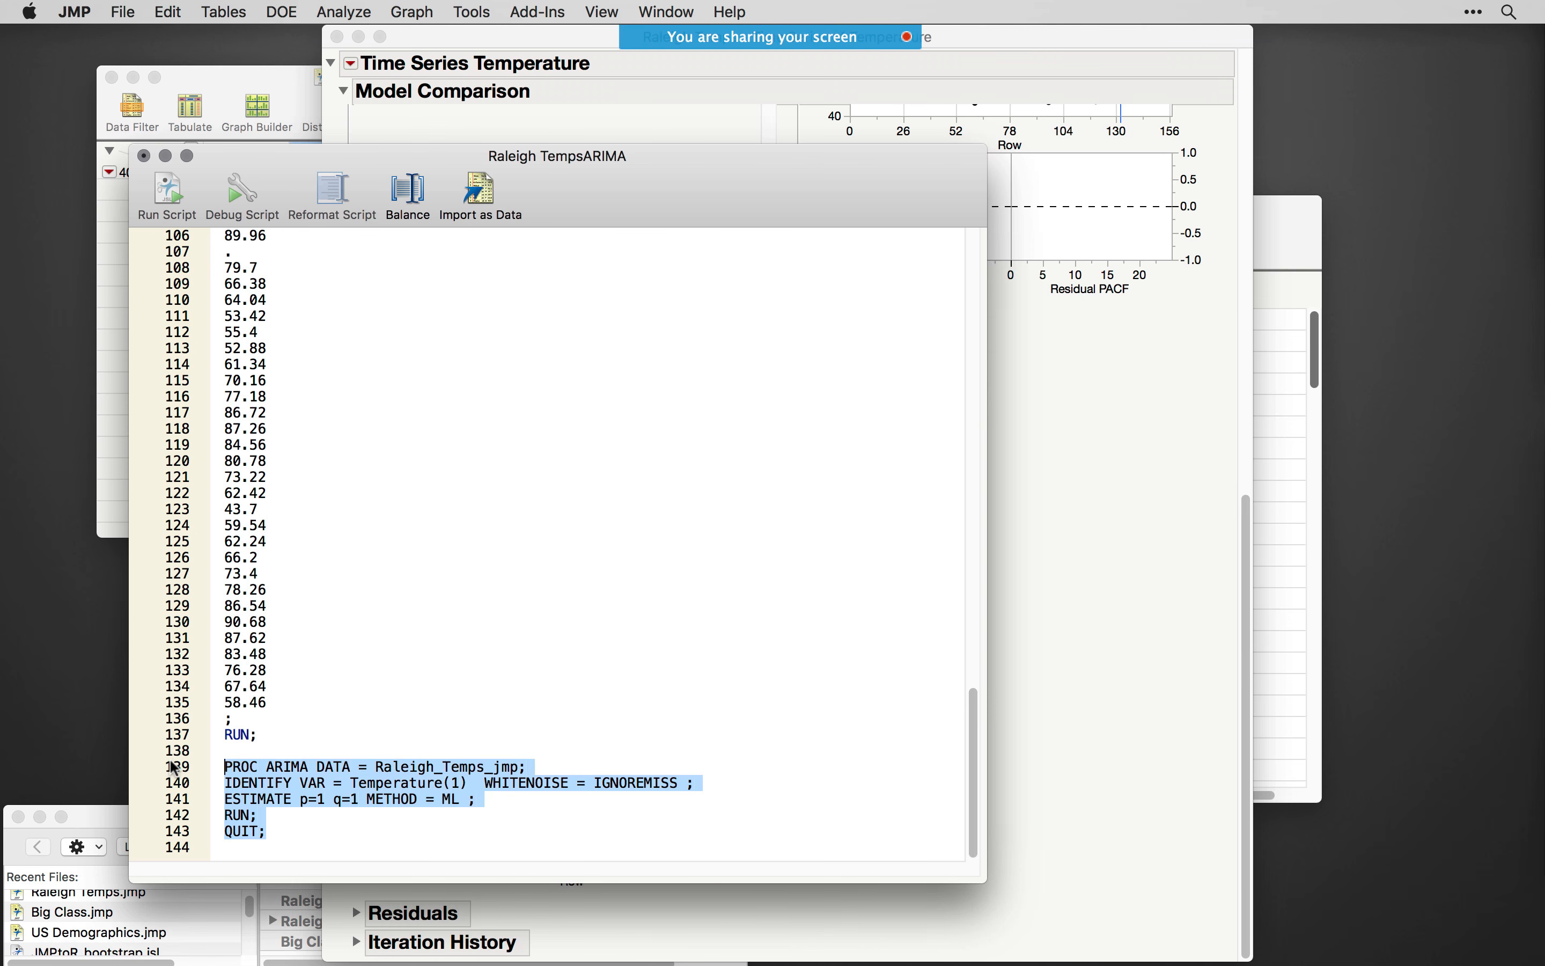
{"action": "left_click", "coordinate": [332, 831]}
{"action": "left_click_drag", "start_coordinate": [332, 831], "coordinate": [312, 429]}
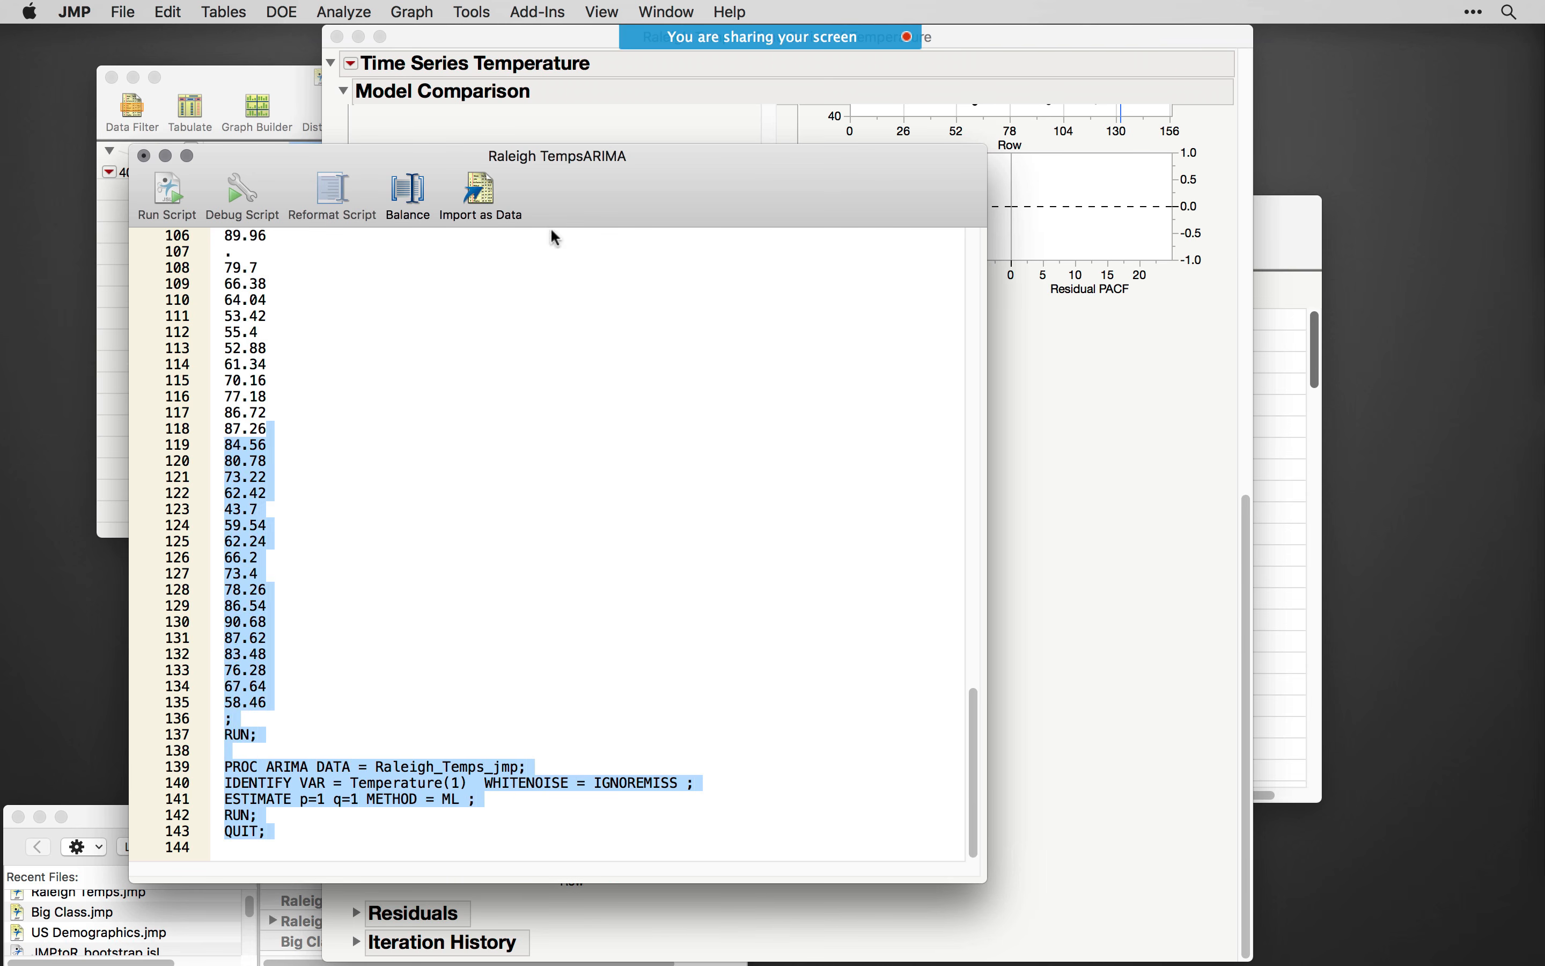
{"action": "left_click", "coordinate": [585, 424]}
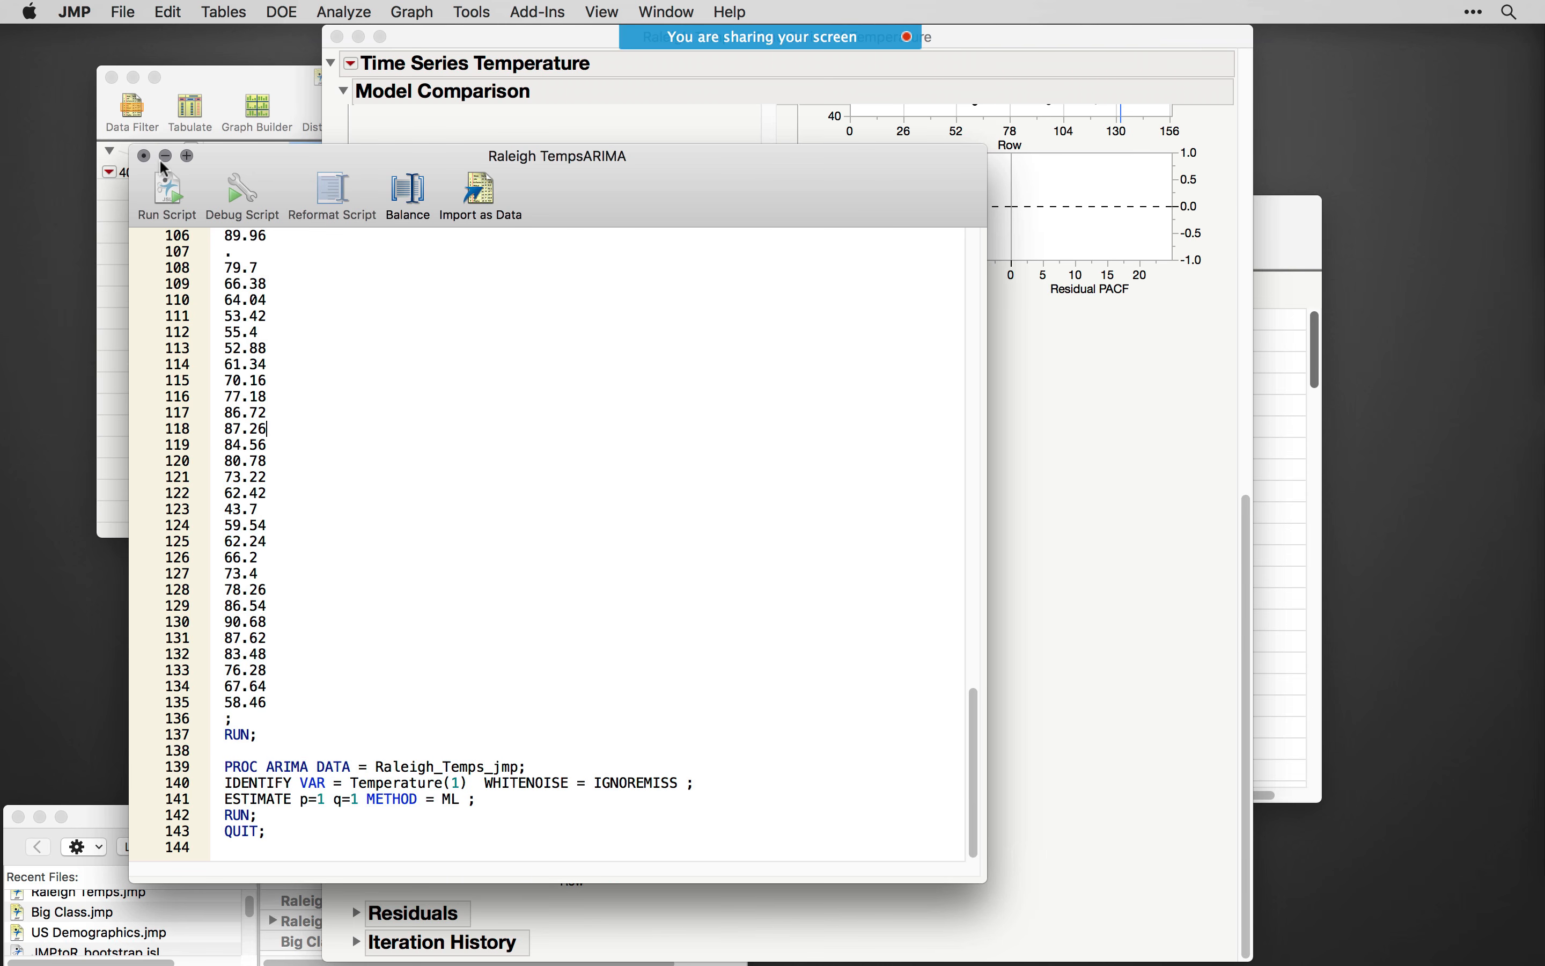
- Close the Raleigh TempsARIMA script without saving, along with the Time Series report and the Raleigh Temps.jmp table
{"action": "left_click", "coordinate": [144, 157]}
{"action": "left_click", "coordinate": [486, 339]}
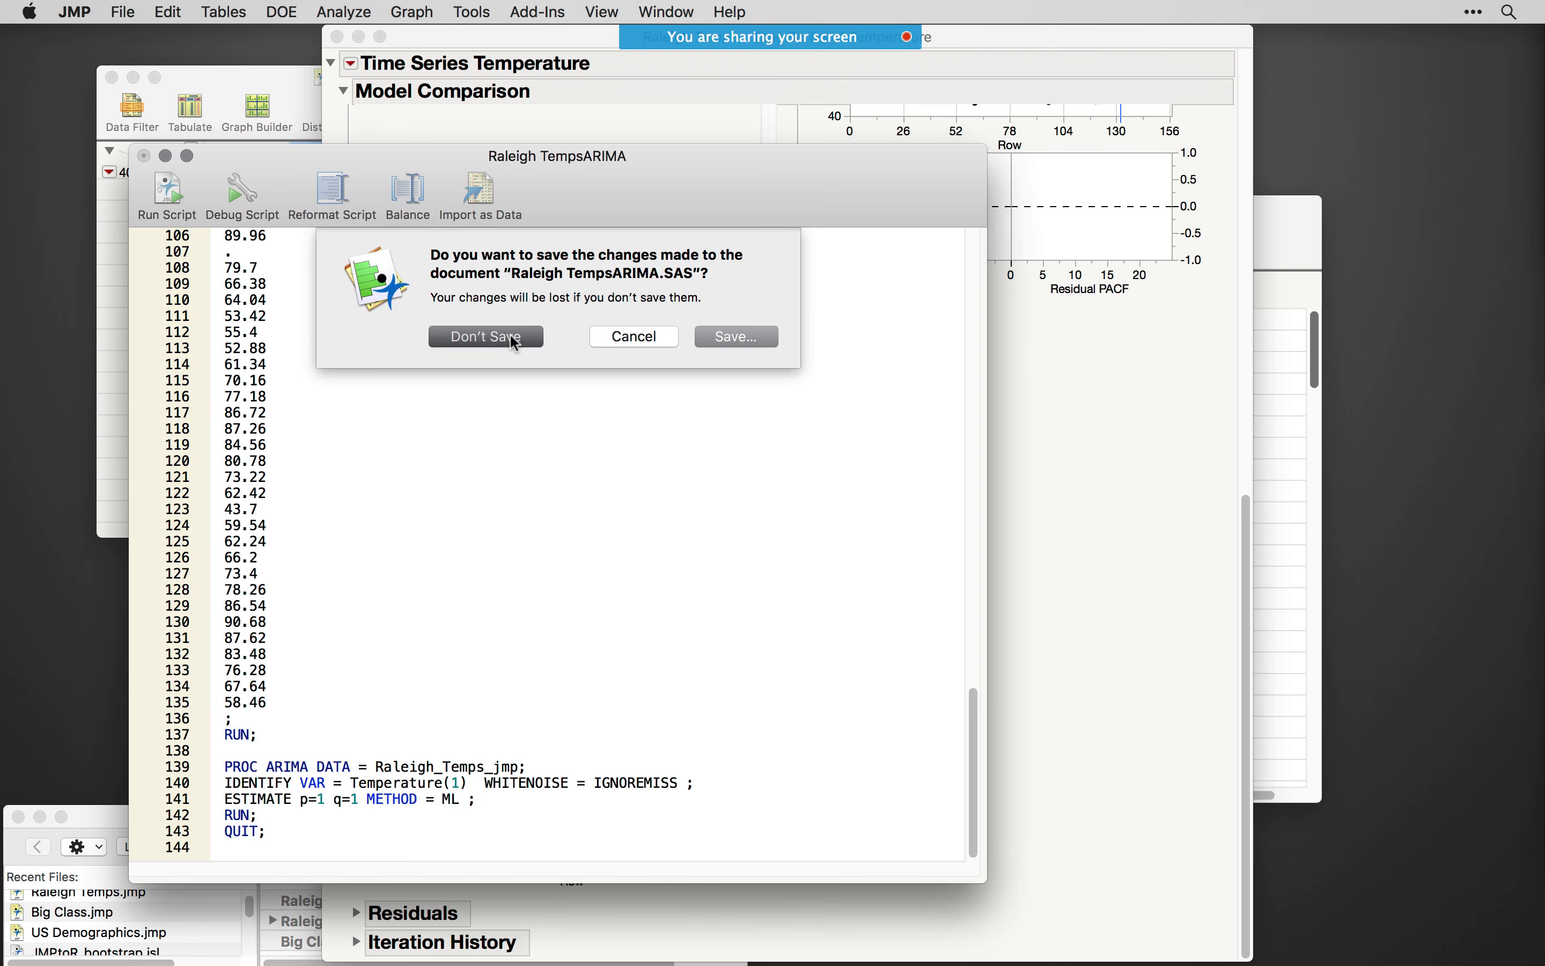
{"action": "left_click", "coordinate": [336, 37]}
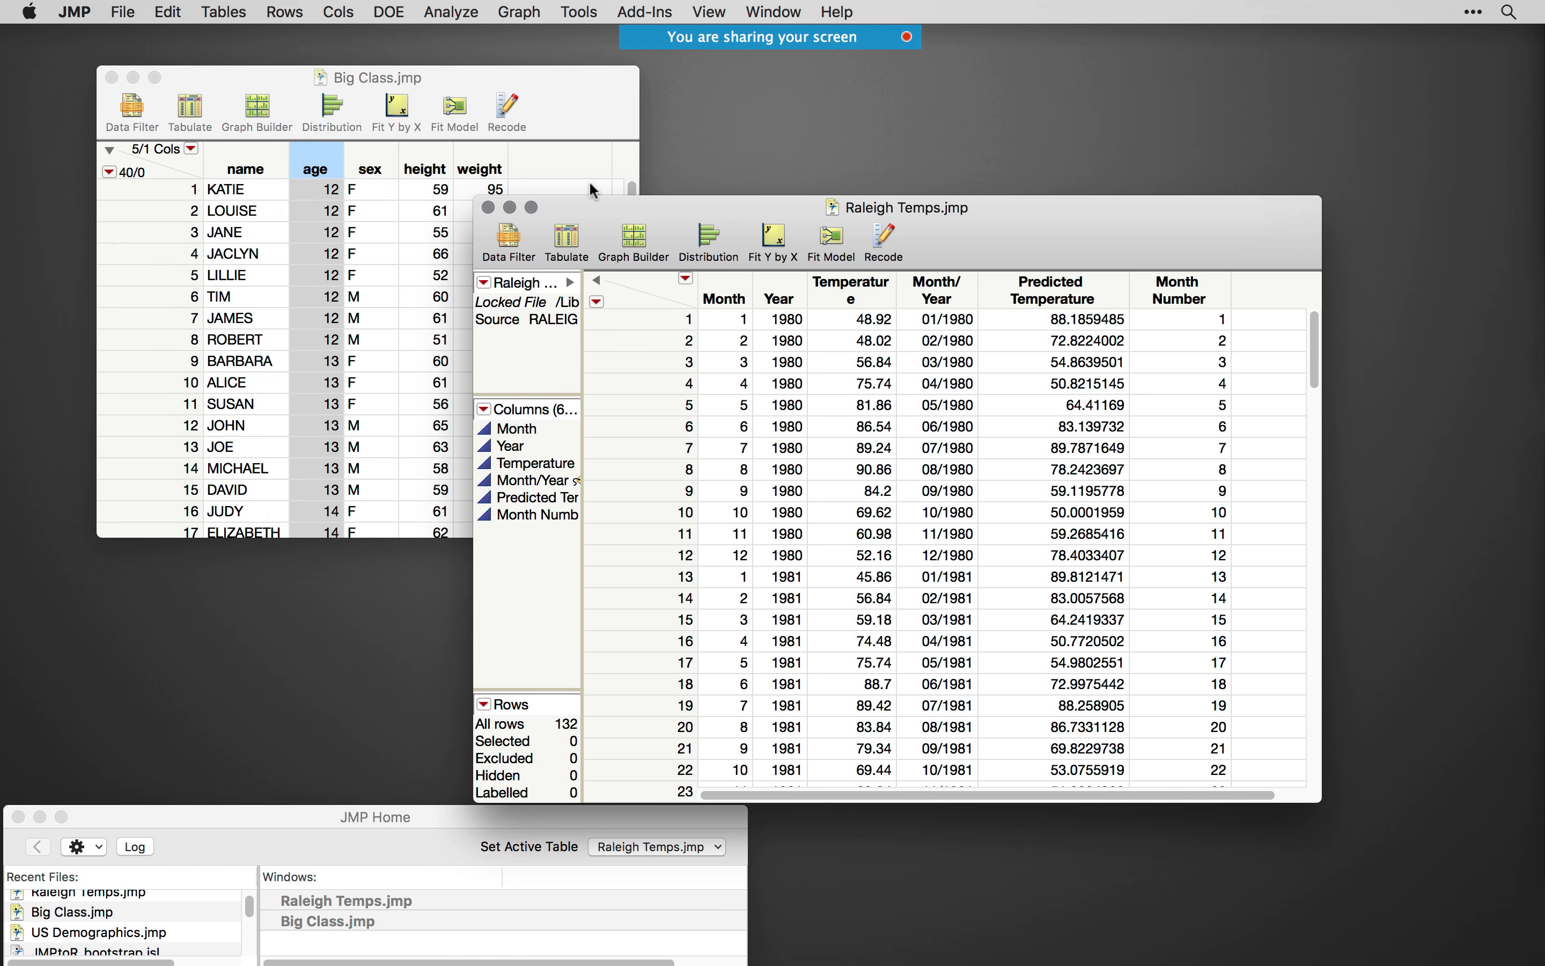
{"action": "left_click_drag", "start_coordinate": [940, 210], "coordinate": [972, 212]}
{"action": "left_click", "coordinate": [520, 208]}
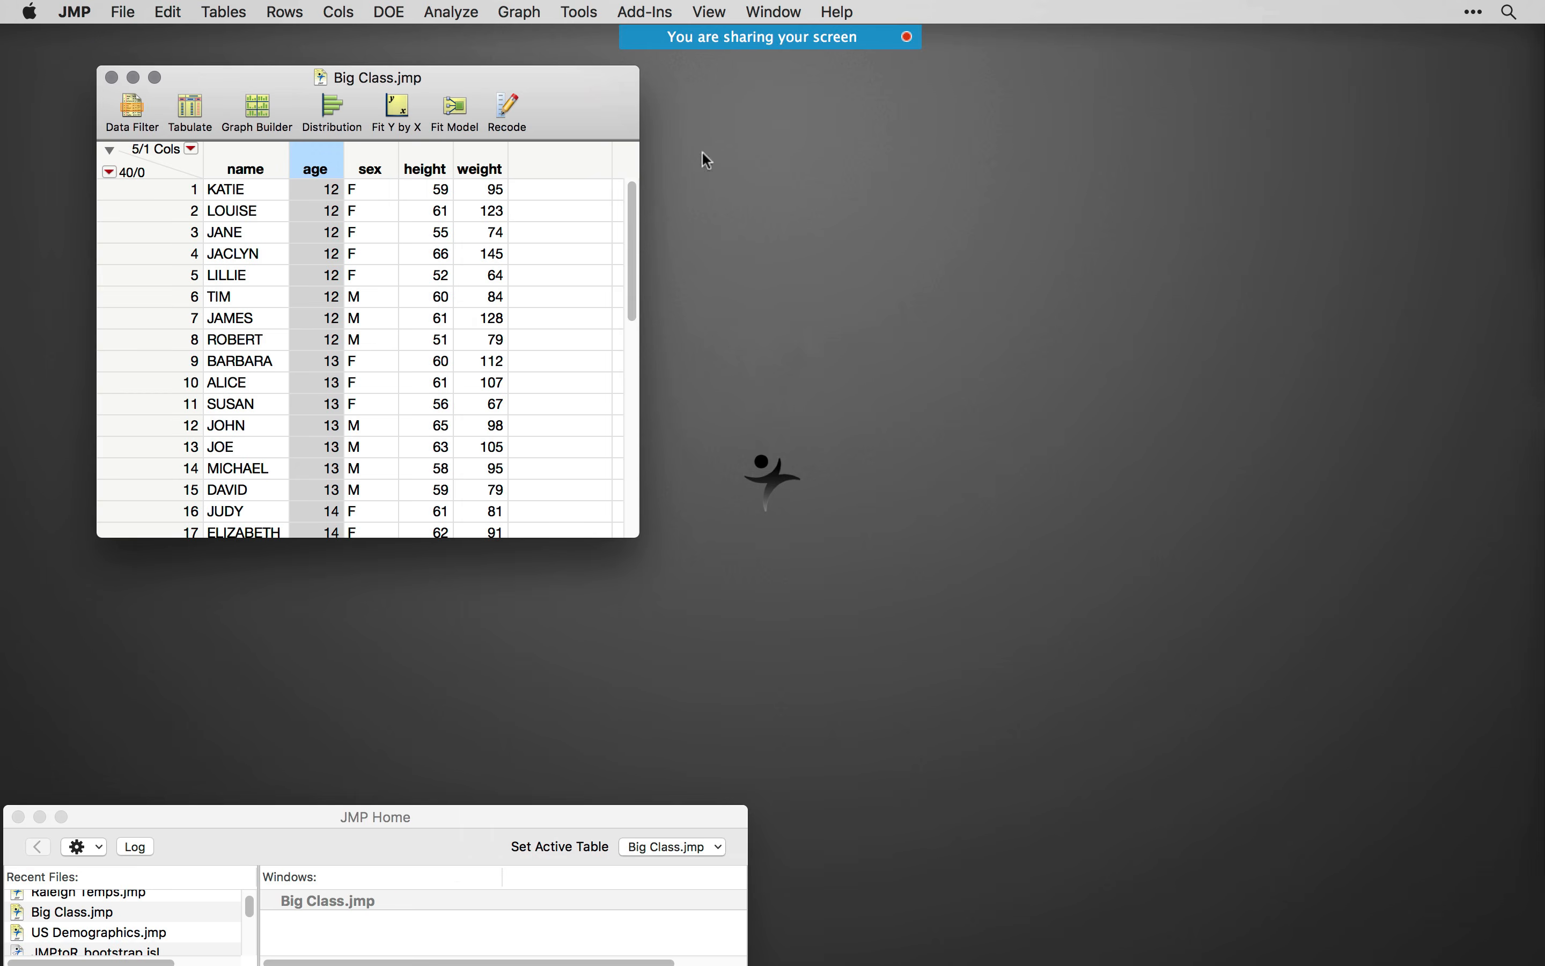
- Set up a Fit Model specification for Big Class.jmp with sex as the response and height and weight as model effects
{"action": "left_click_drag", "start_coordinate": [567, 75], "coordinate": [620, 97]}
{"action": "left_click", "coordinate": [434, 10]}
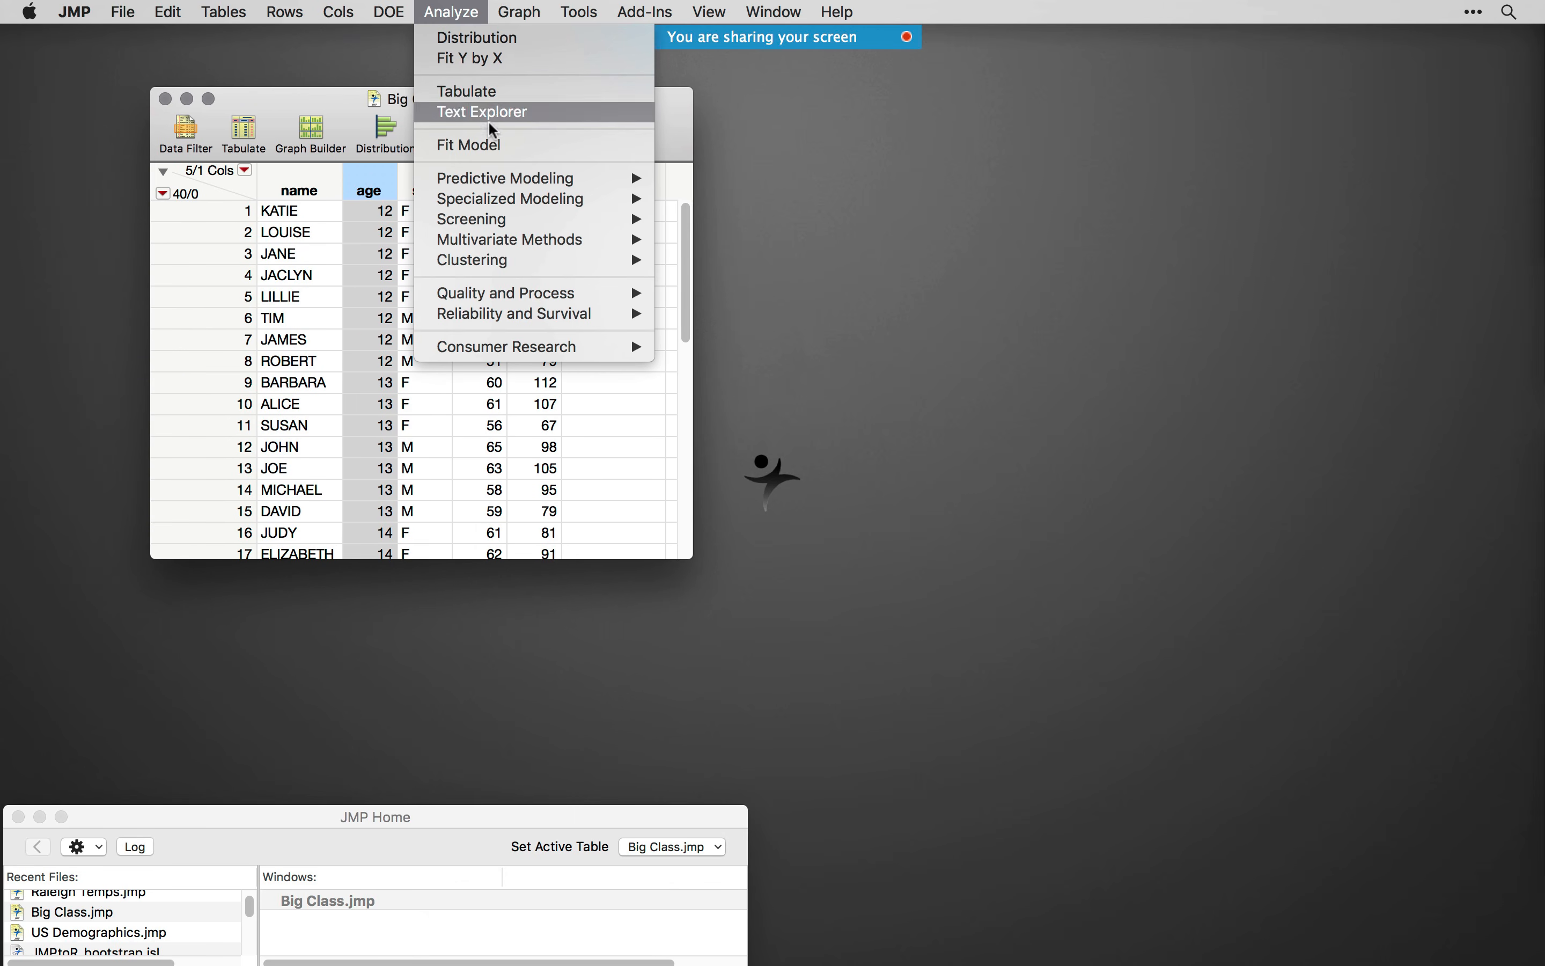
{"action": "left_click", "coordinate": [524, 150]}
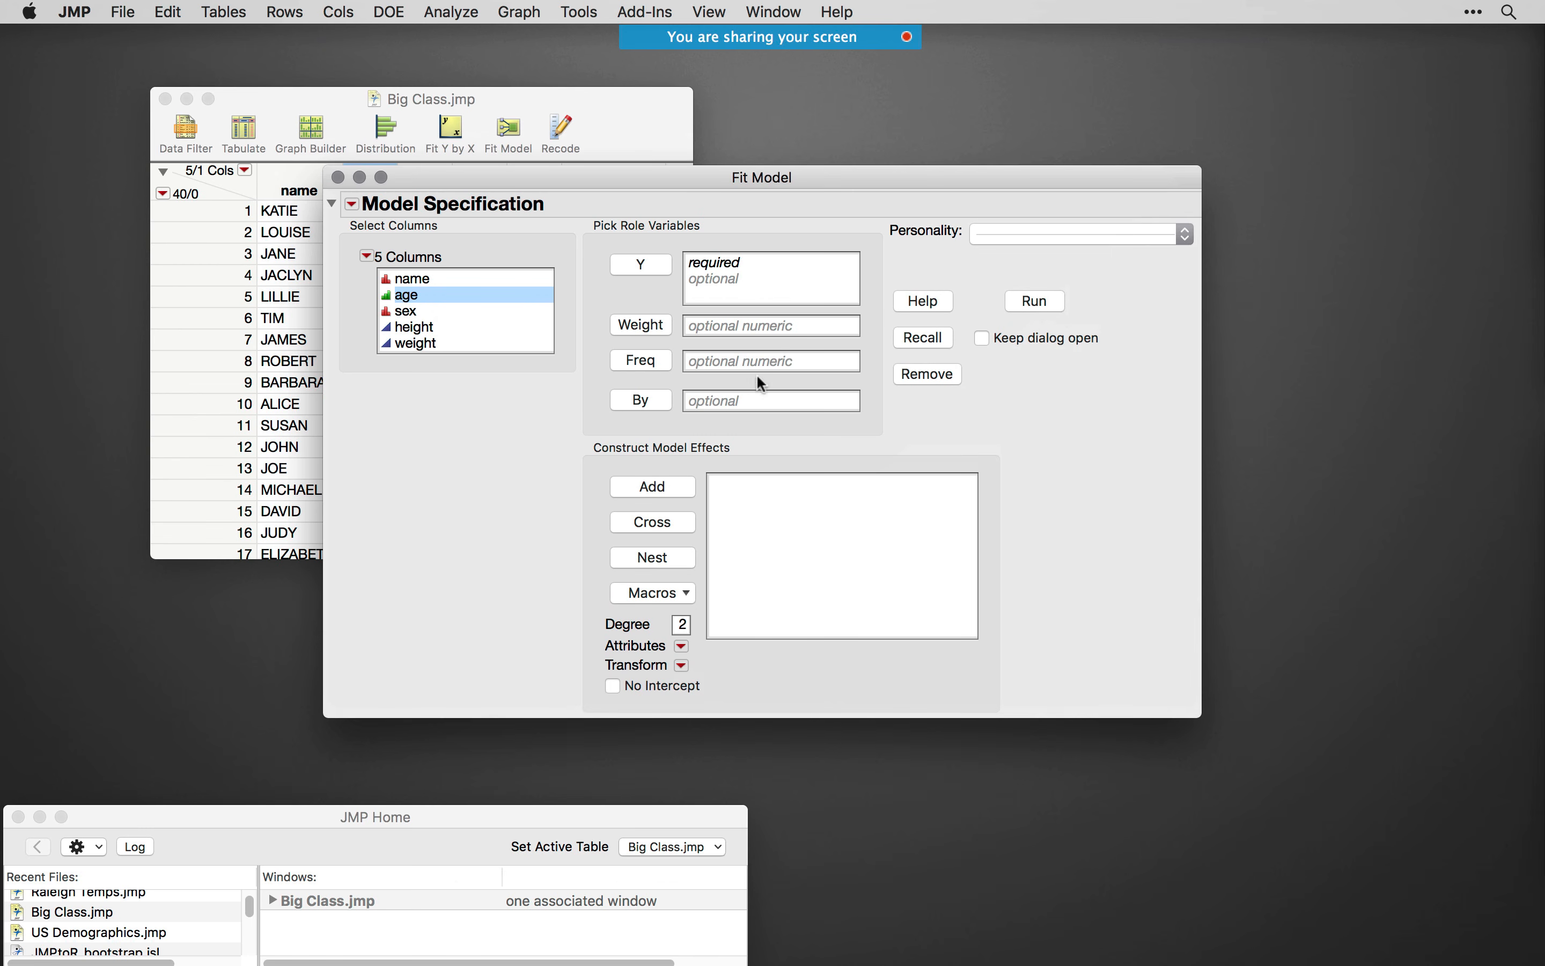
{"action": "left_click", "coordinate": [434, 312]}
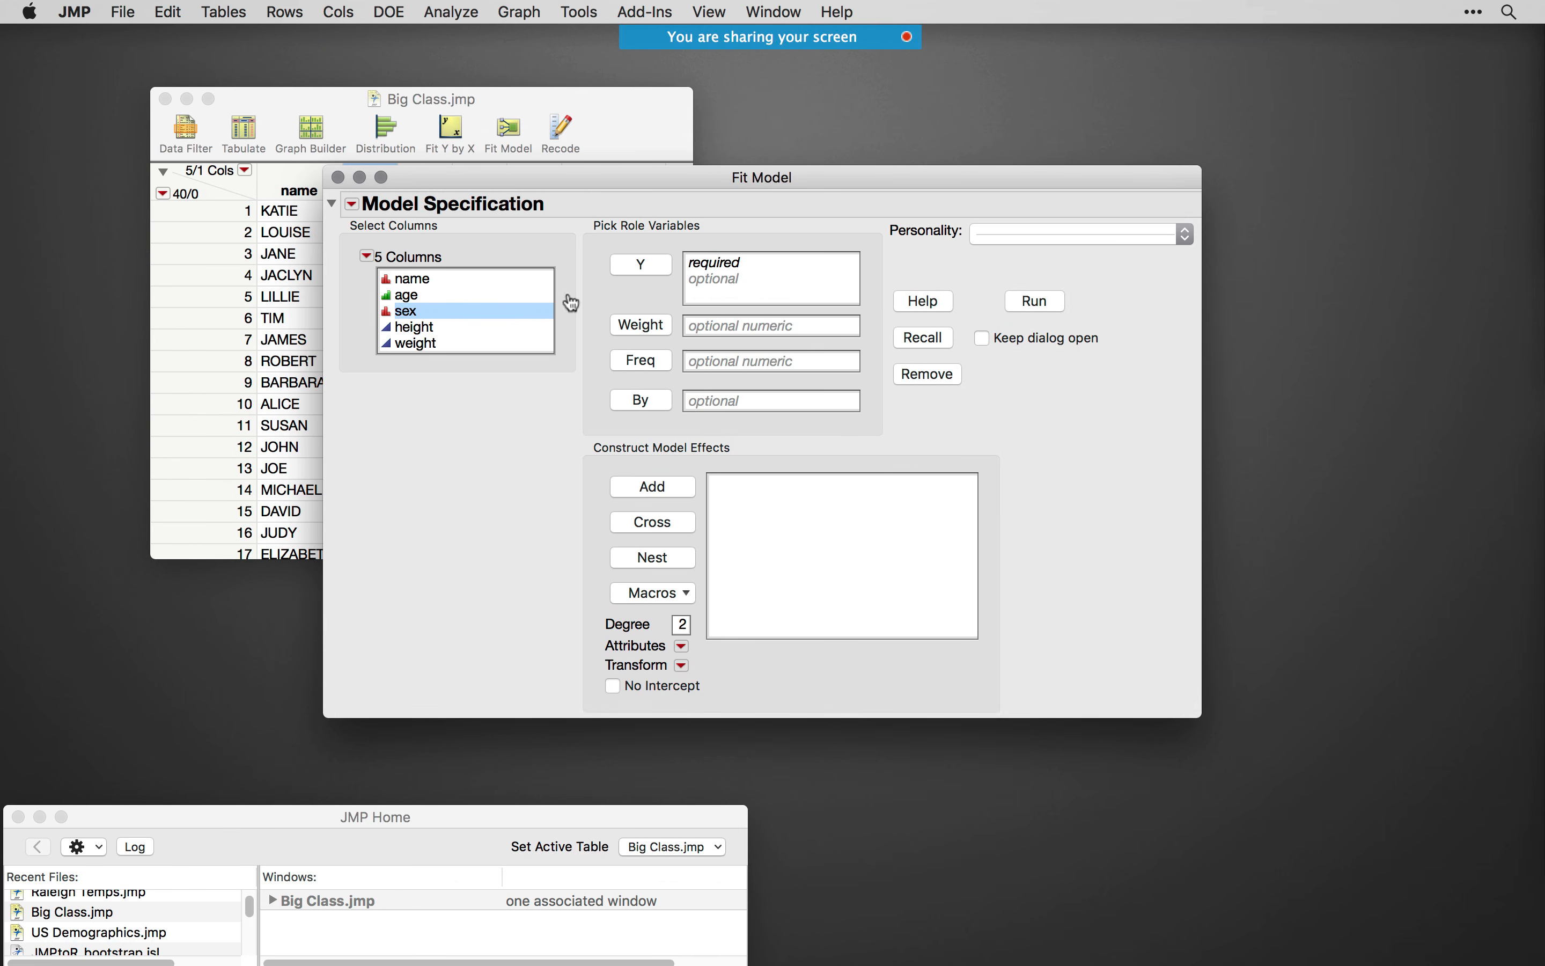
{"action": "left_click", "coordinate": [642, 274]}
{"action": "left_click_drag", "start_coordinate": [453, 327], "coordinate": [478, 365]}
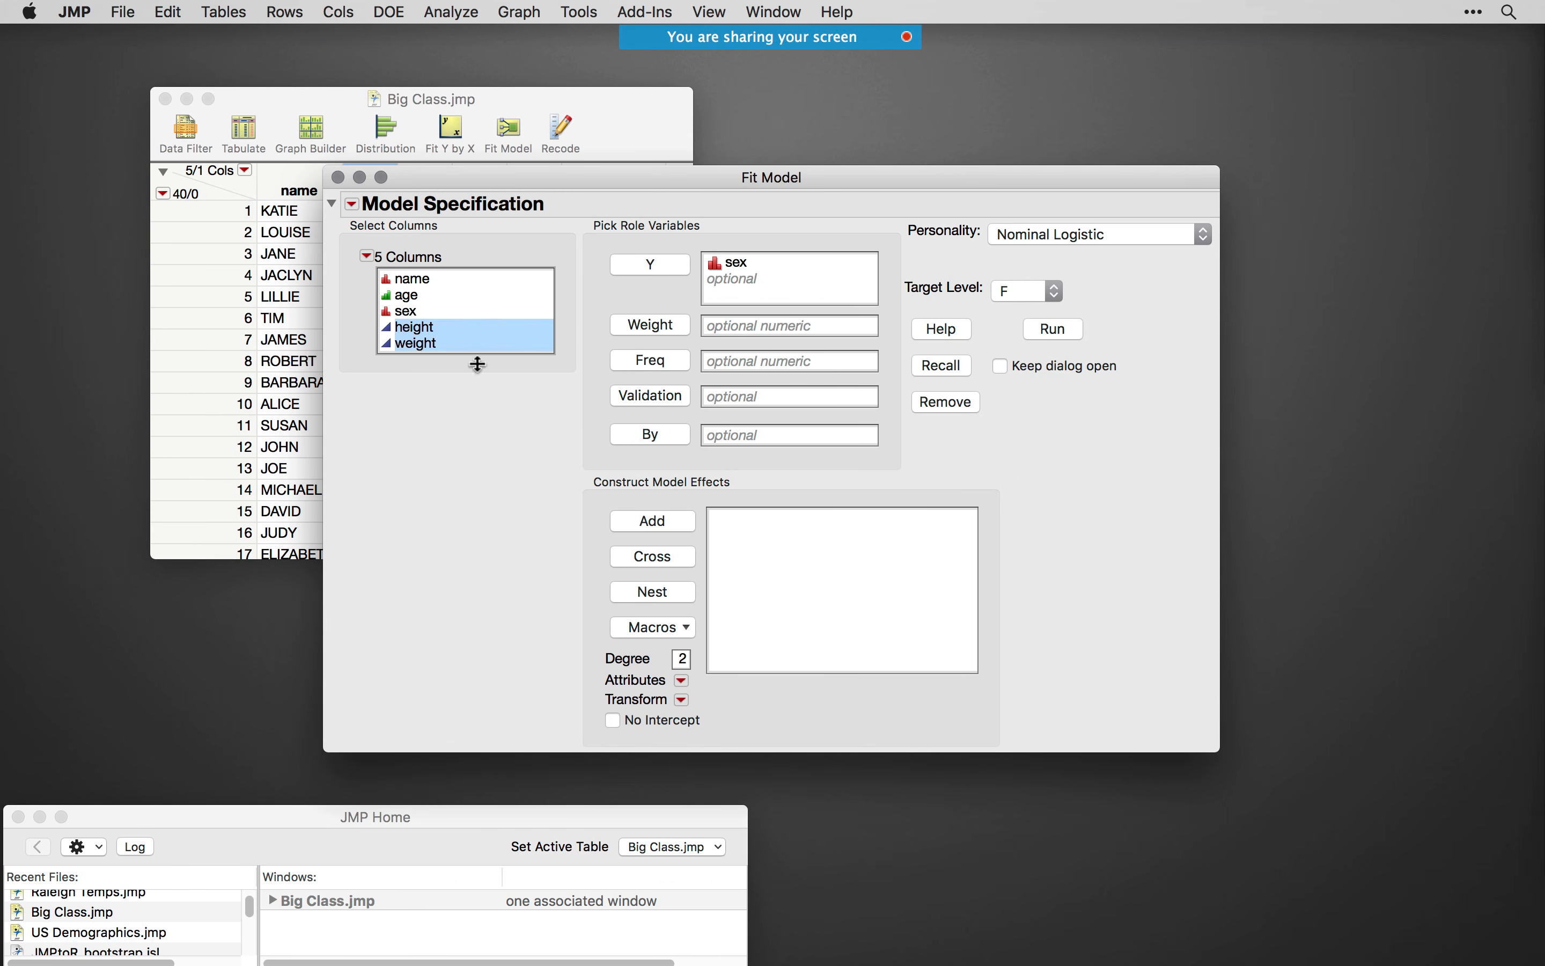
{"action": "left_click", "coordinate": [668, 523]}
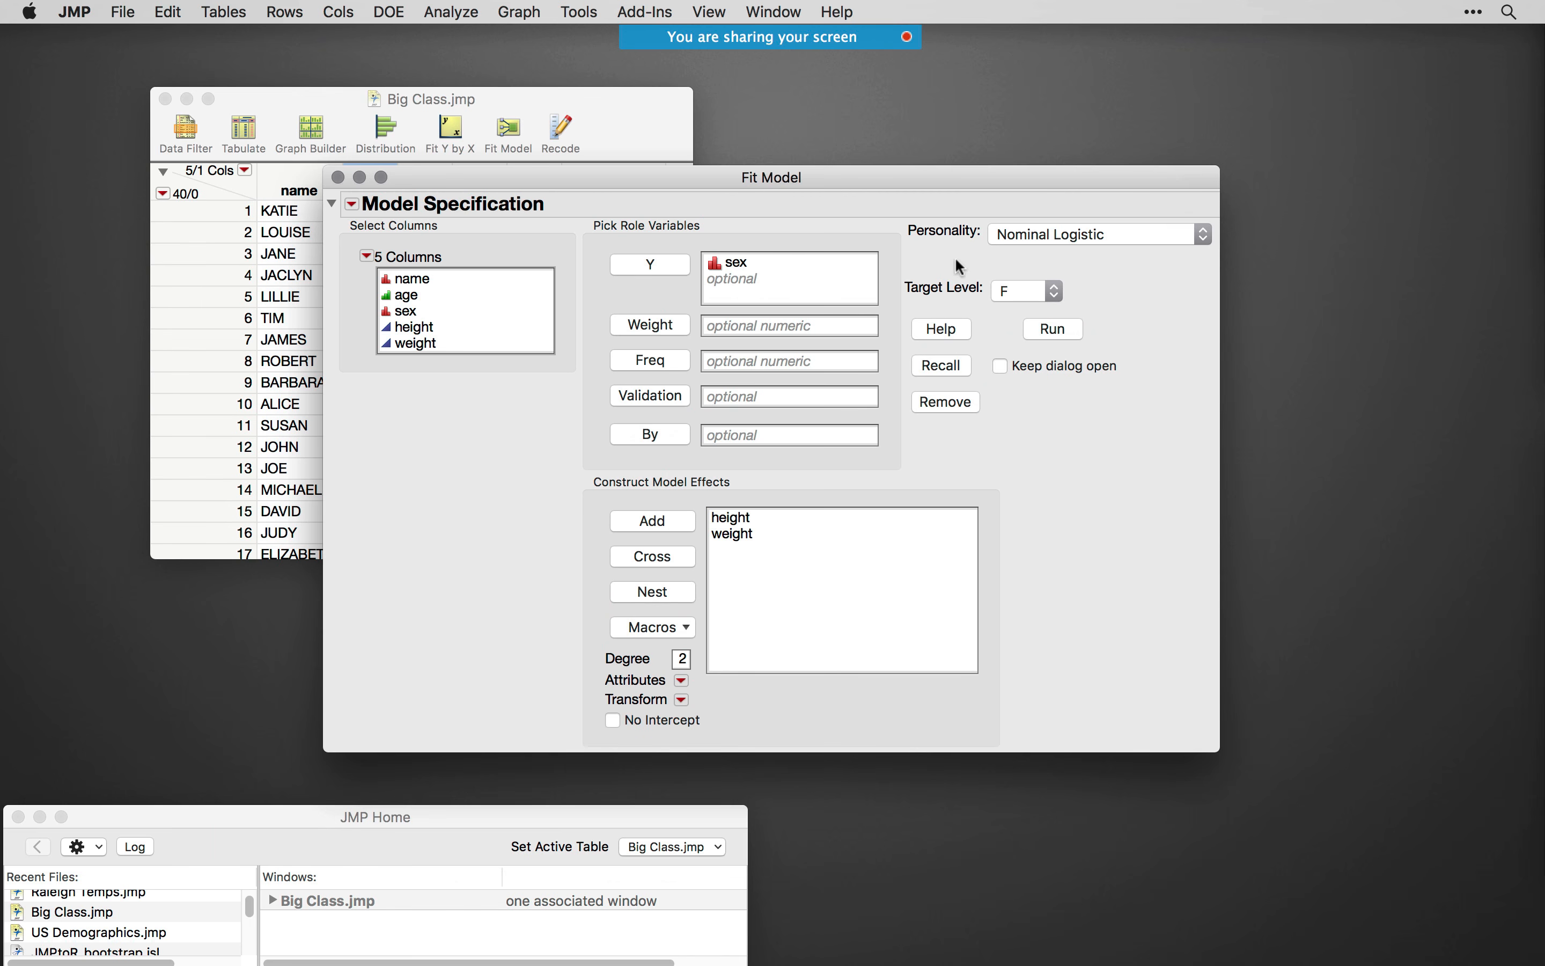
{"action": "mouse_move", "coordinate": [955, 260]}
{"action": "left_mouse_down"}
{"action": "mouse_move", "coordinate": [1186, 252]}
{"action": "mouse_move", "coordinate": [1033, 209]}
{"action": "mouse_move", "coordinate": [961, 241]}
{"action": "left_mouse_up"}
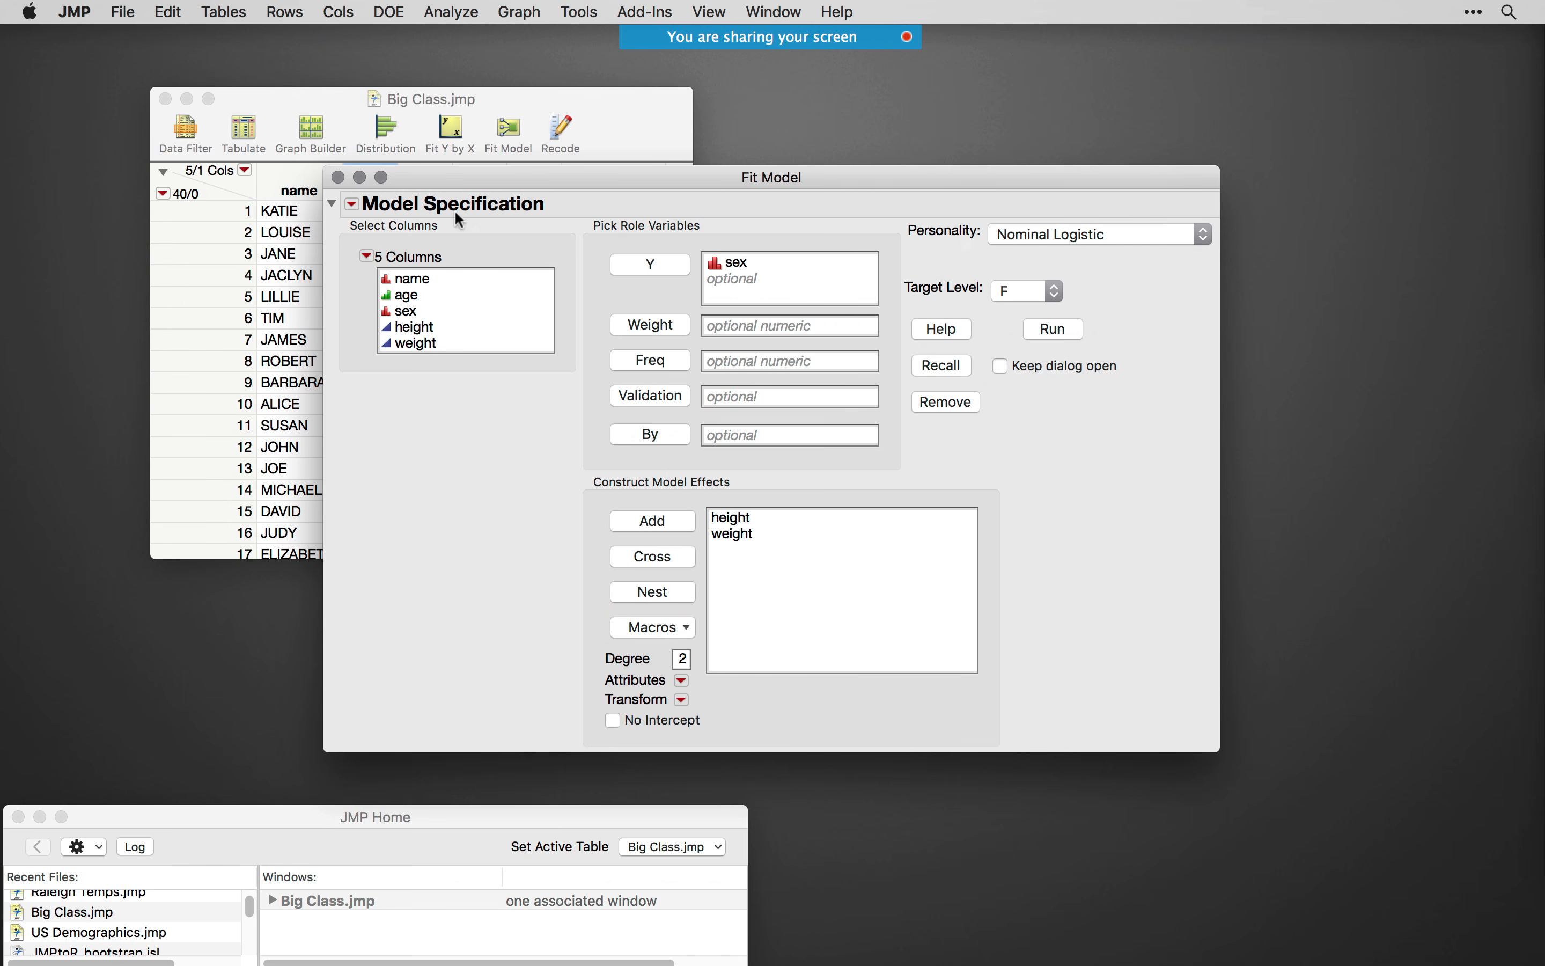
- Create a SAS job from the nominal logistic model to view its PROC LOGISTIC code, and discard the script without saving
{"action": "left_click", "coordinate": [353, 205]}
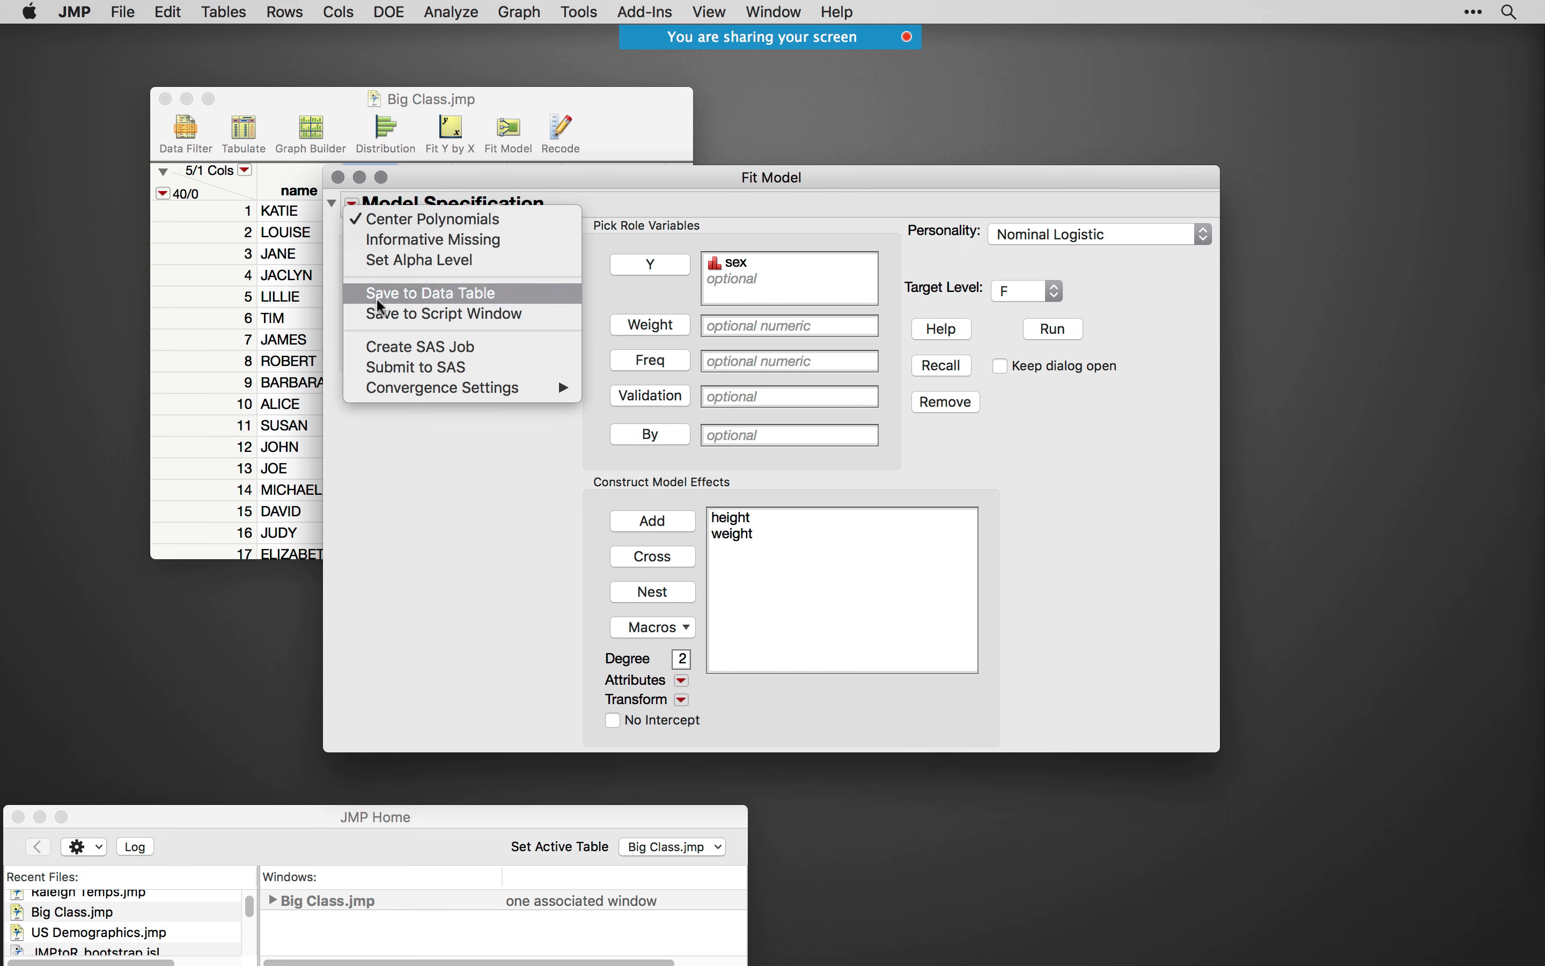
{"action": "left_click", "coordinate": [423, 353]}
{"action": "scroll", "coordinate": [999, 614], "scroll_direction": "down", "scroll_amount": 5}
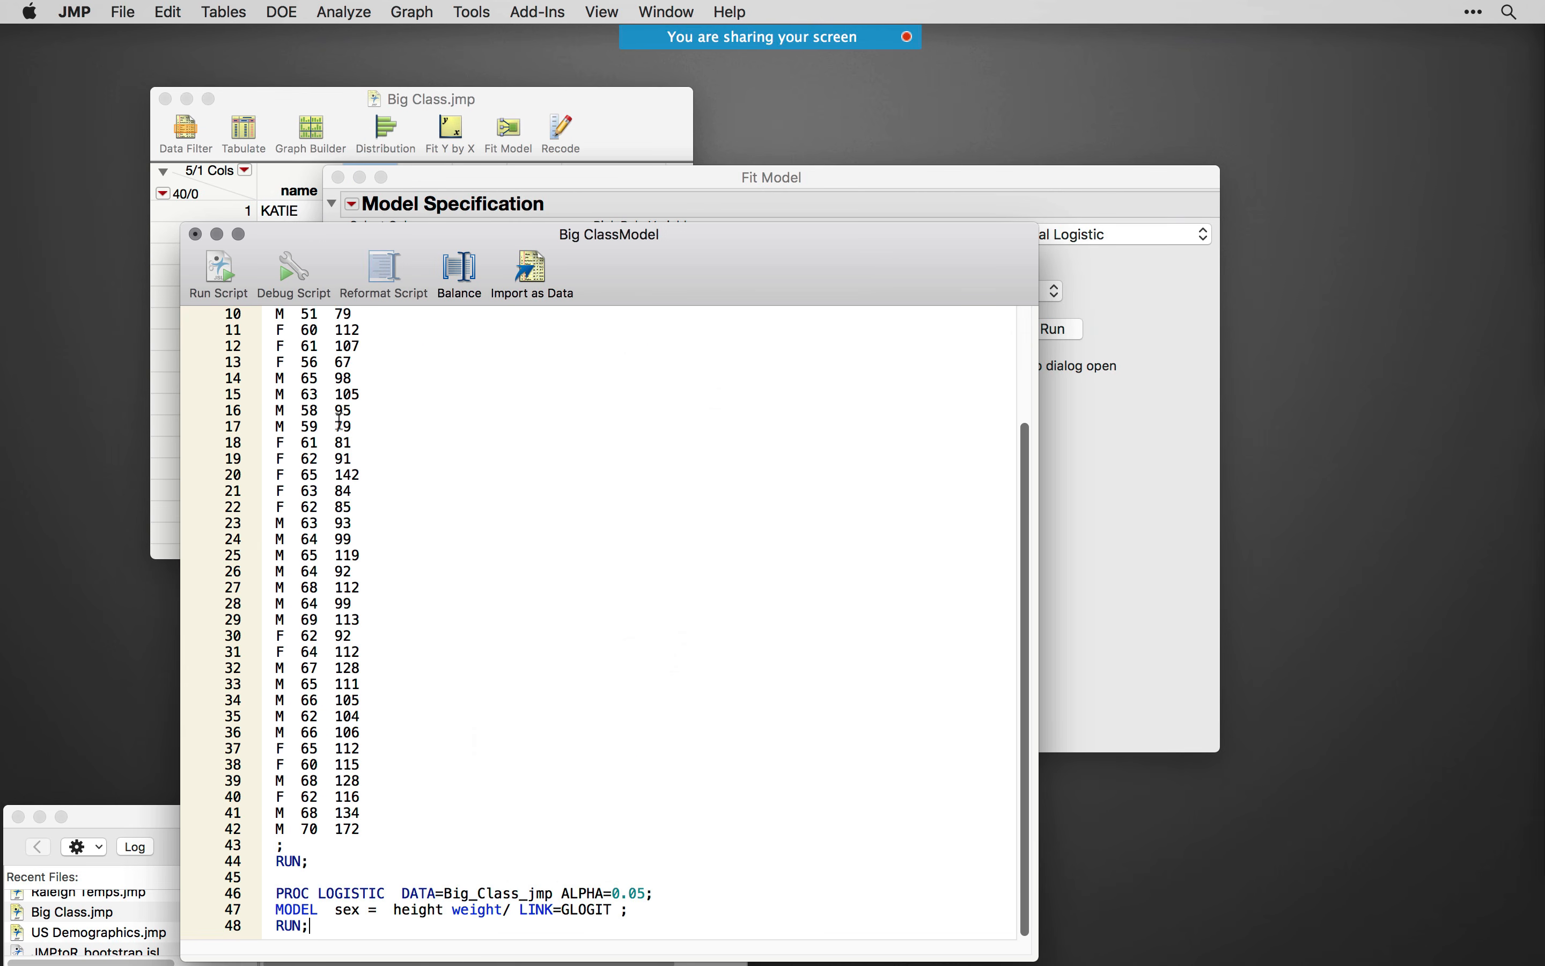
{"action": "left_click", "coordinate": [195, 235]}
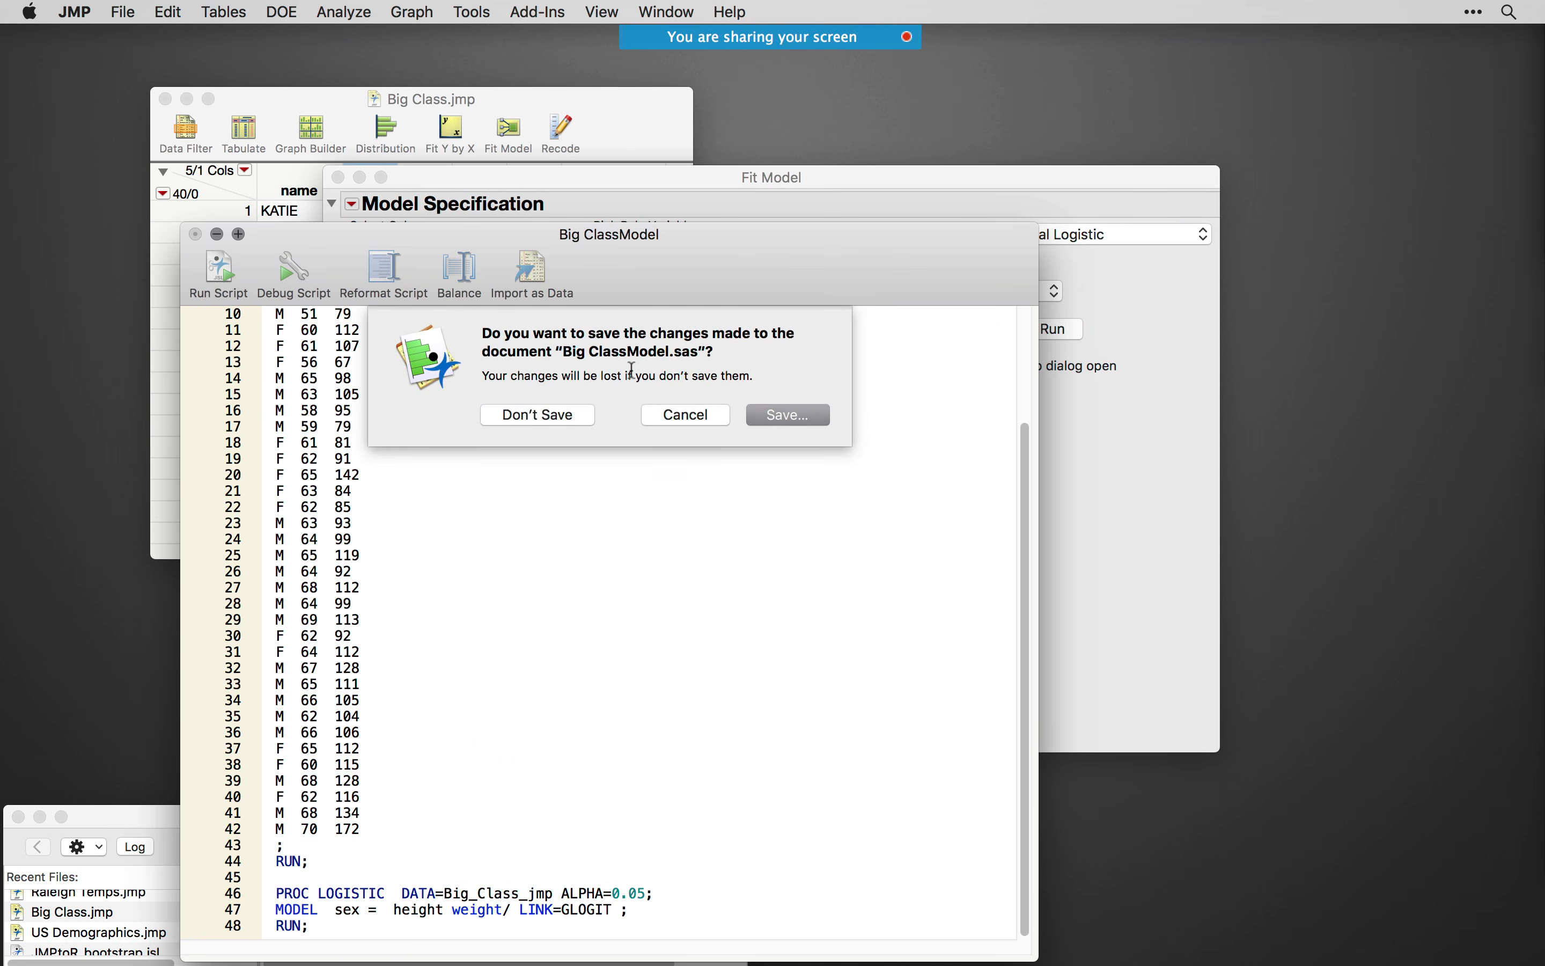
{"action": "left_click", "coordinate": [635, 411]}
- Respecify the model with height as the response instead of sex, and weight, sex and name as model effects
{"action": "left_click", "coordinate": [798, 565]}
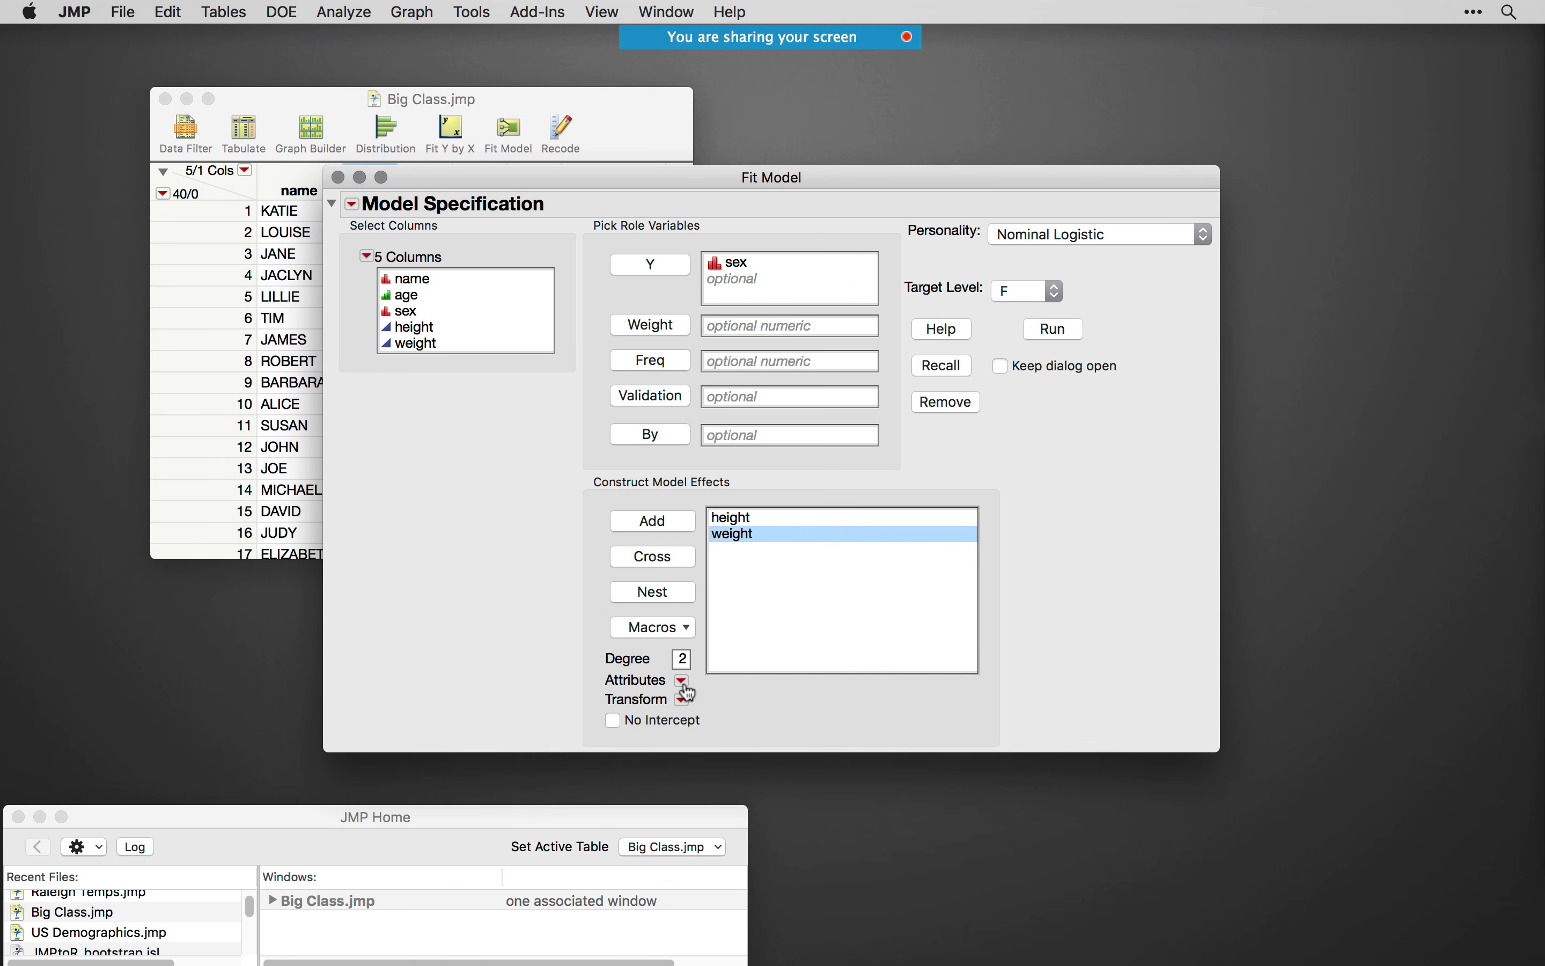
{"action": "double_click", "coordinate": [748, 264]}
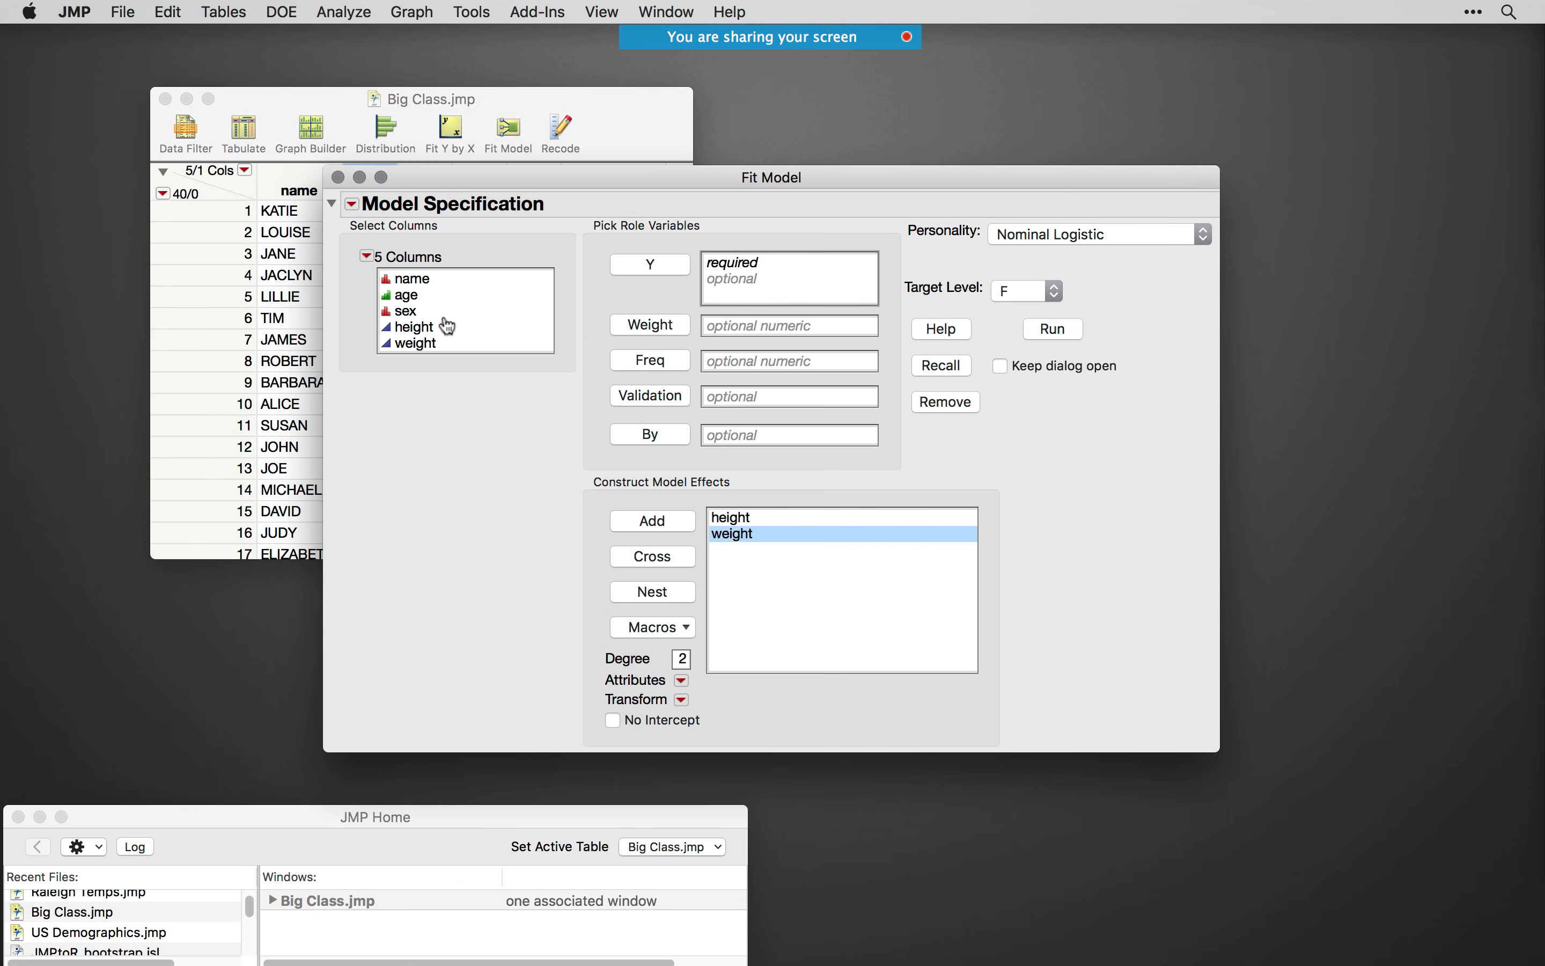
{"action": "left_click_drag", "start_coordinate": [728, 518], "coordinate": [768, 263]}
{"action": "left_click_drag", "start_coordinate": [407, 311], "coordinate": [742, 566]}
{"action": "left_click_drag", "start_coordinate": [418, 281], "coordinate": [735, 581]}
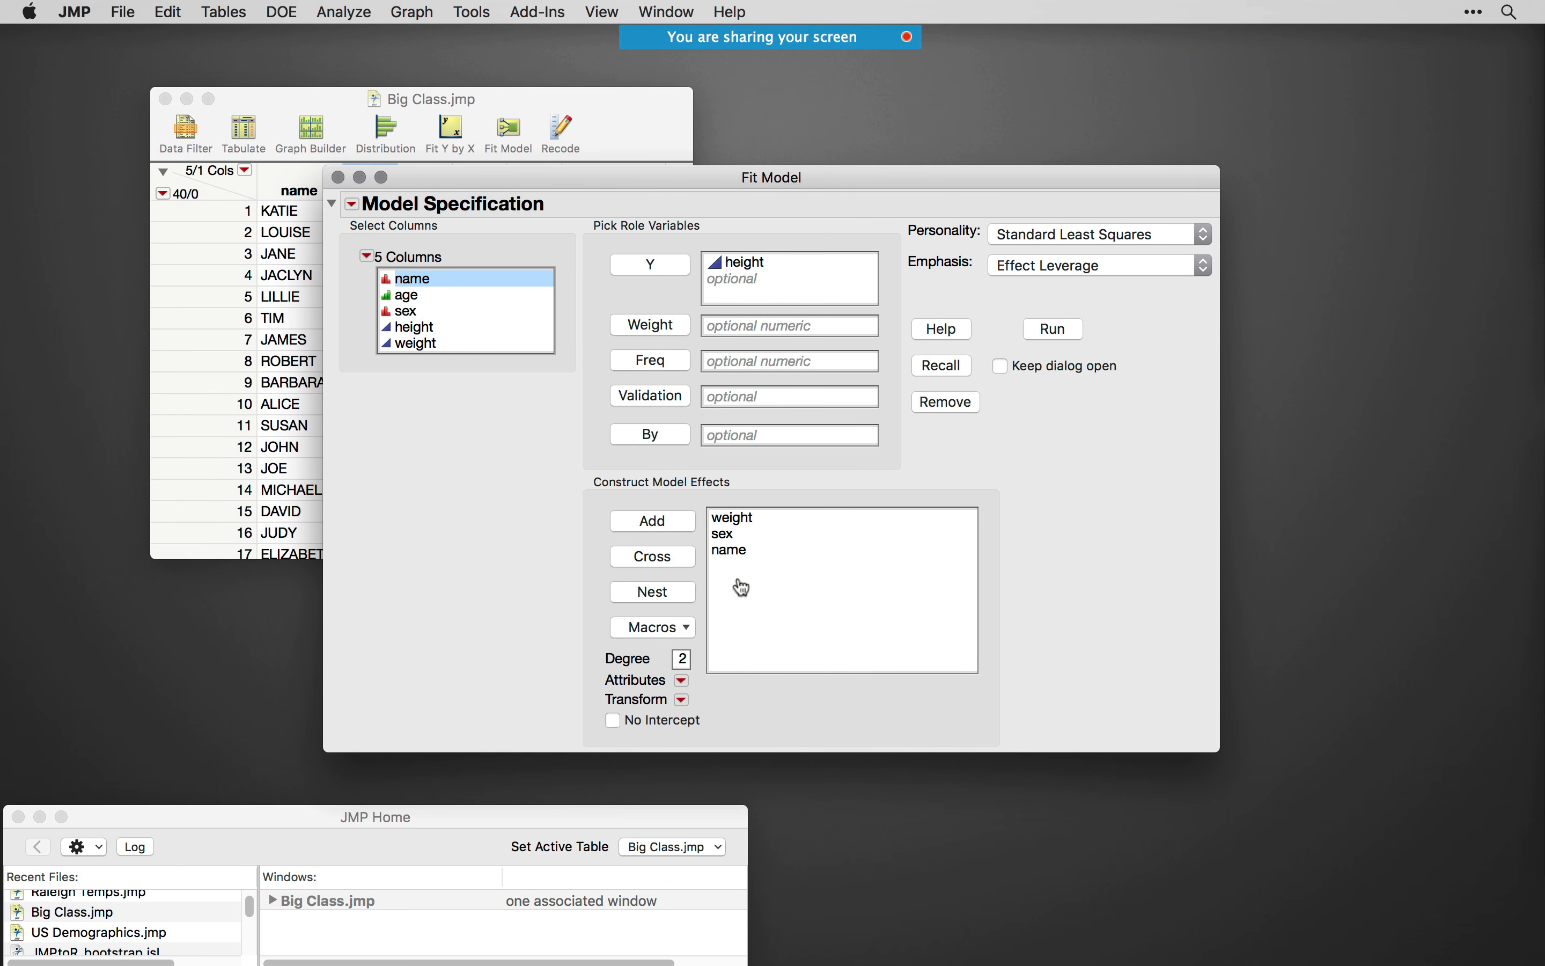
- Give the name effect the Random Effect attribute
{"action": "left_click", "coordinate": [732, 555]}
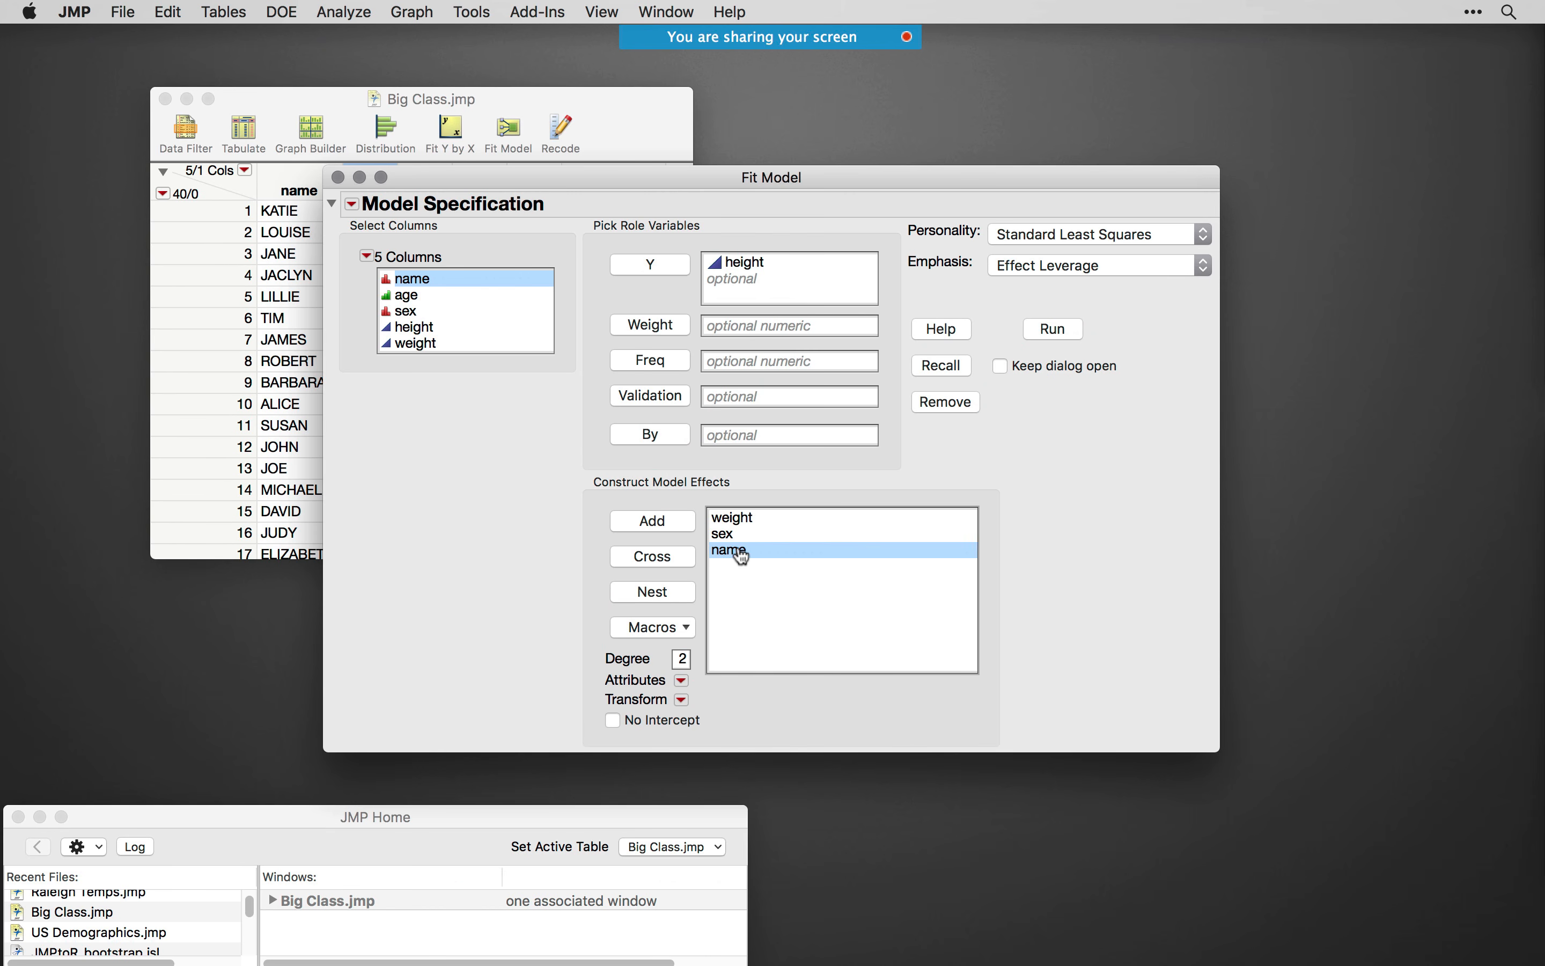
{"action": "left_click", "coordinate": [682, 680]}
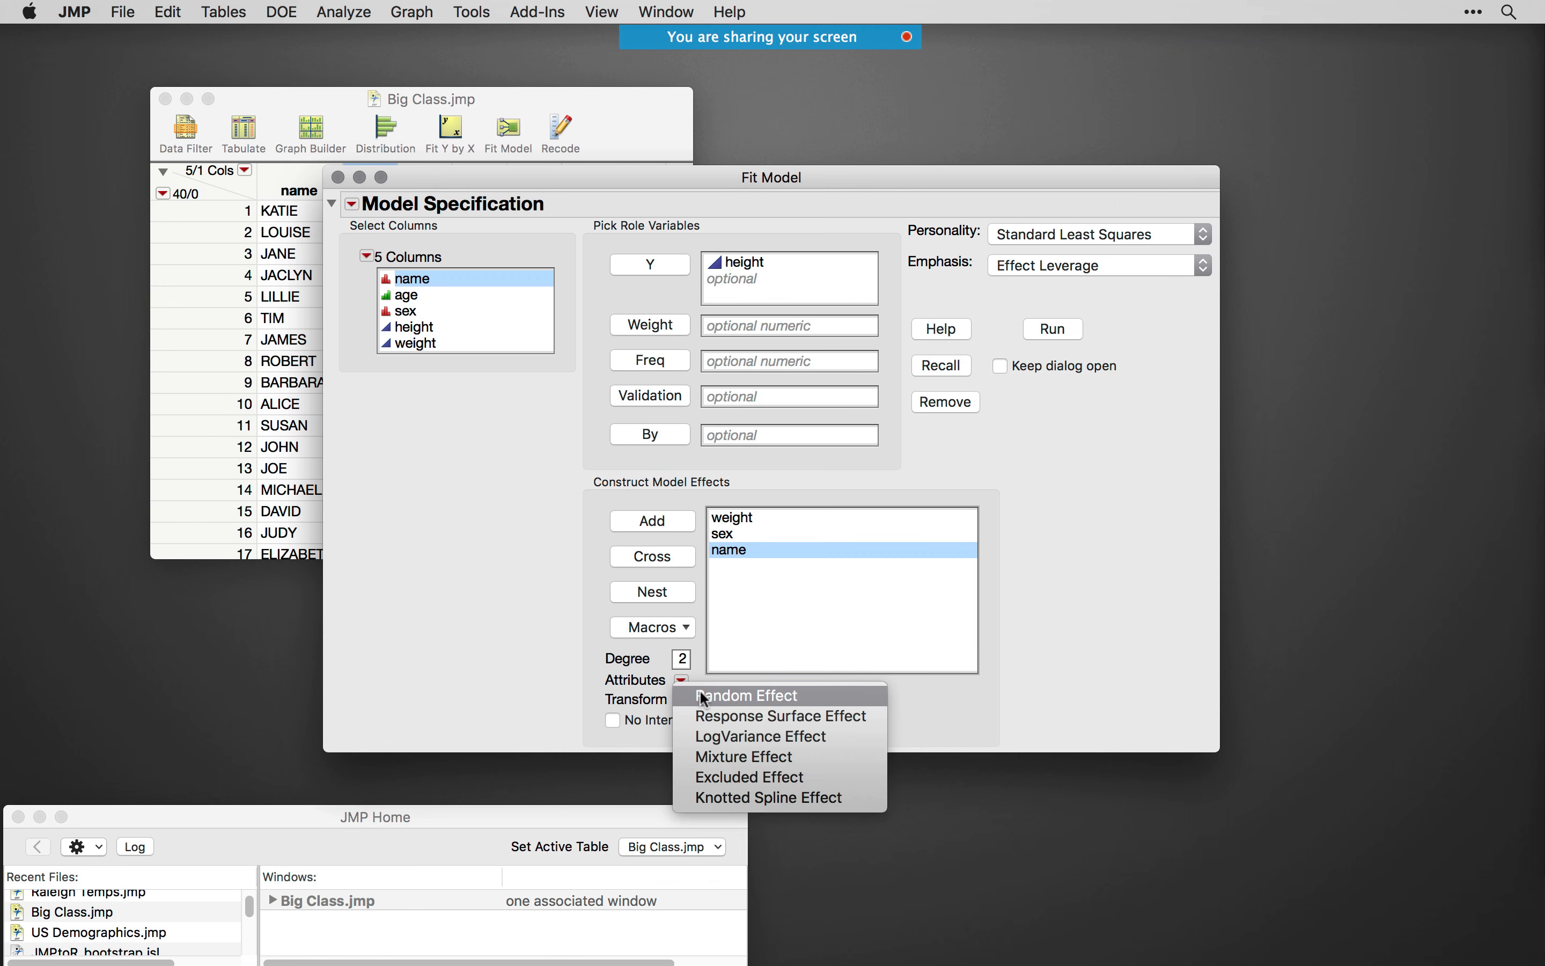
{"action": "left_click", "coordinate": [735, 694]}
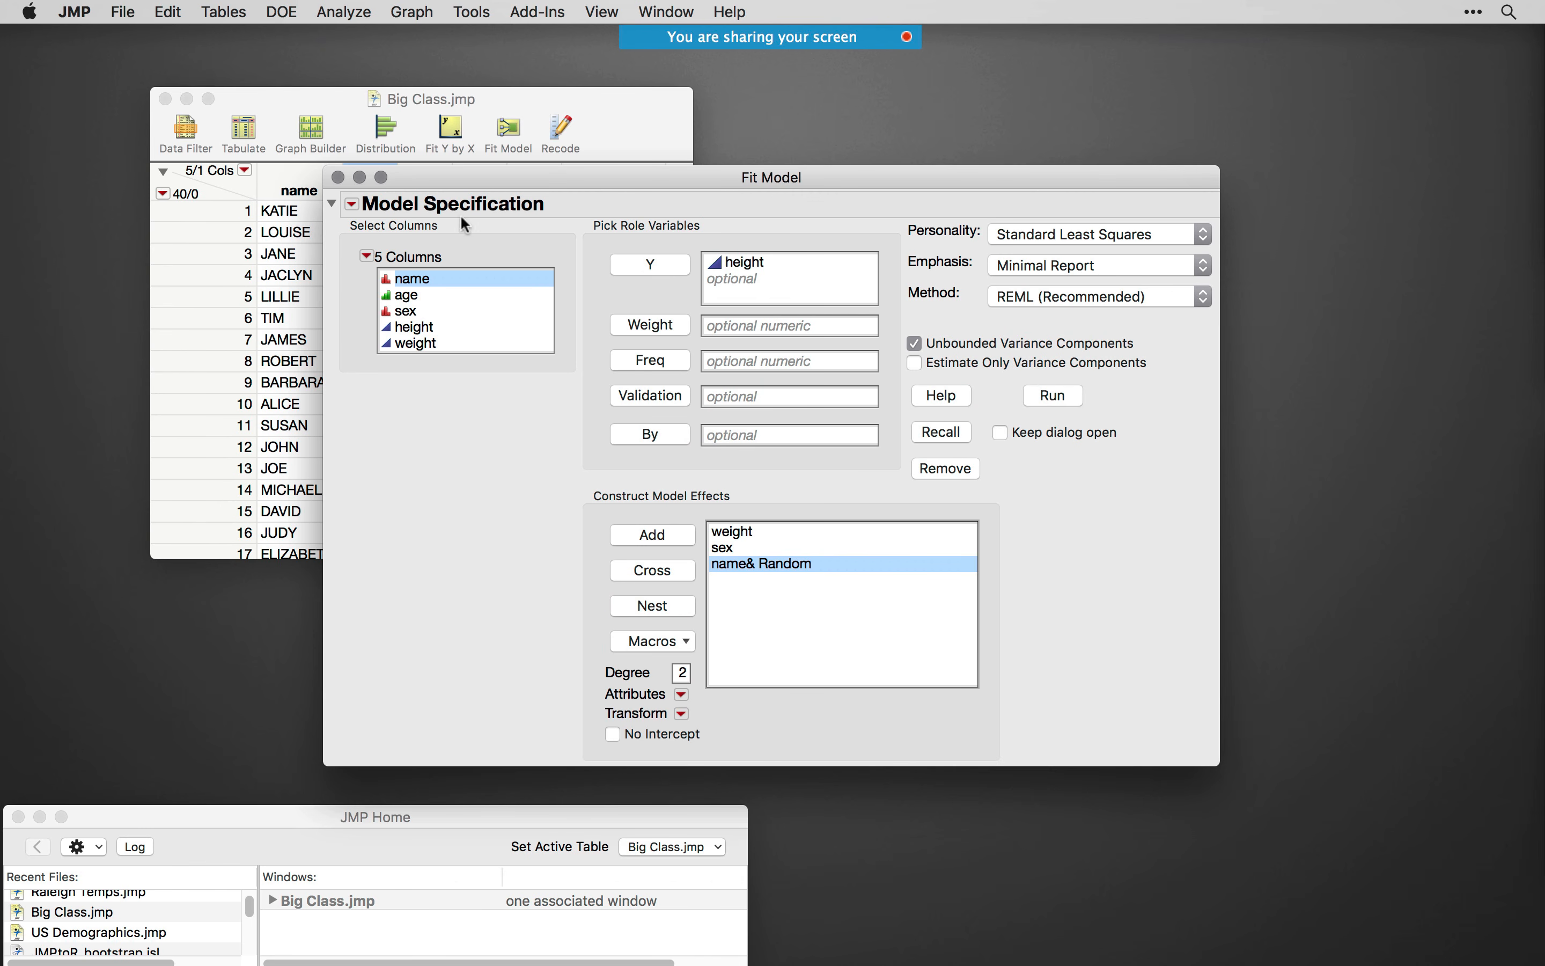
- Create a SAS job from the mixed model and highlight the KENWARDROGER option in its PROC MIXED code
{"action": "left_click", "coordinate": [352, 204]}
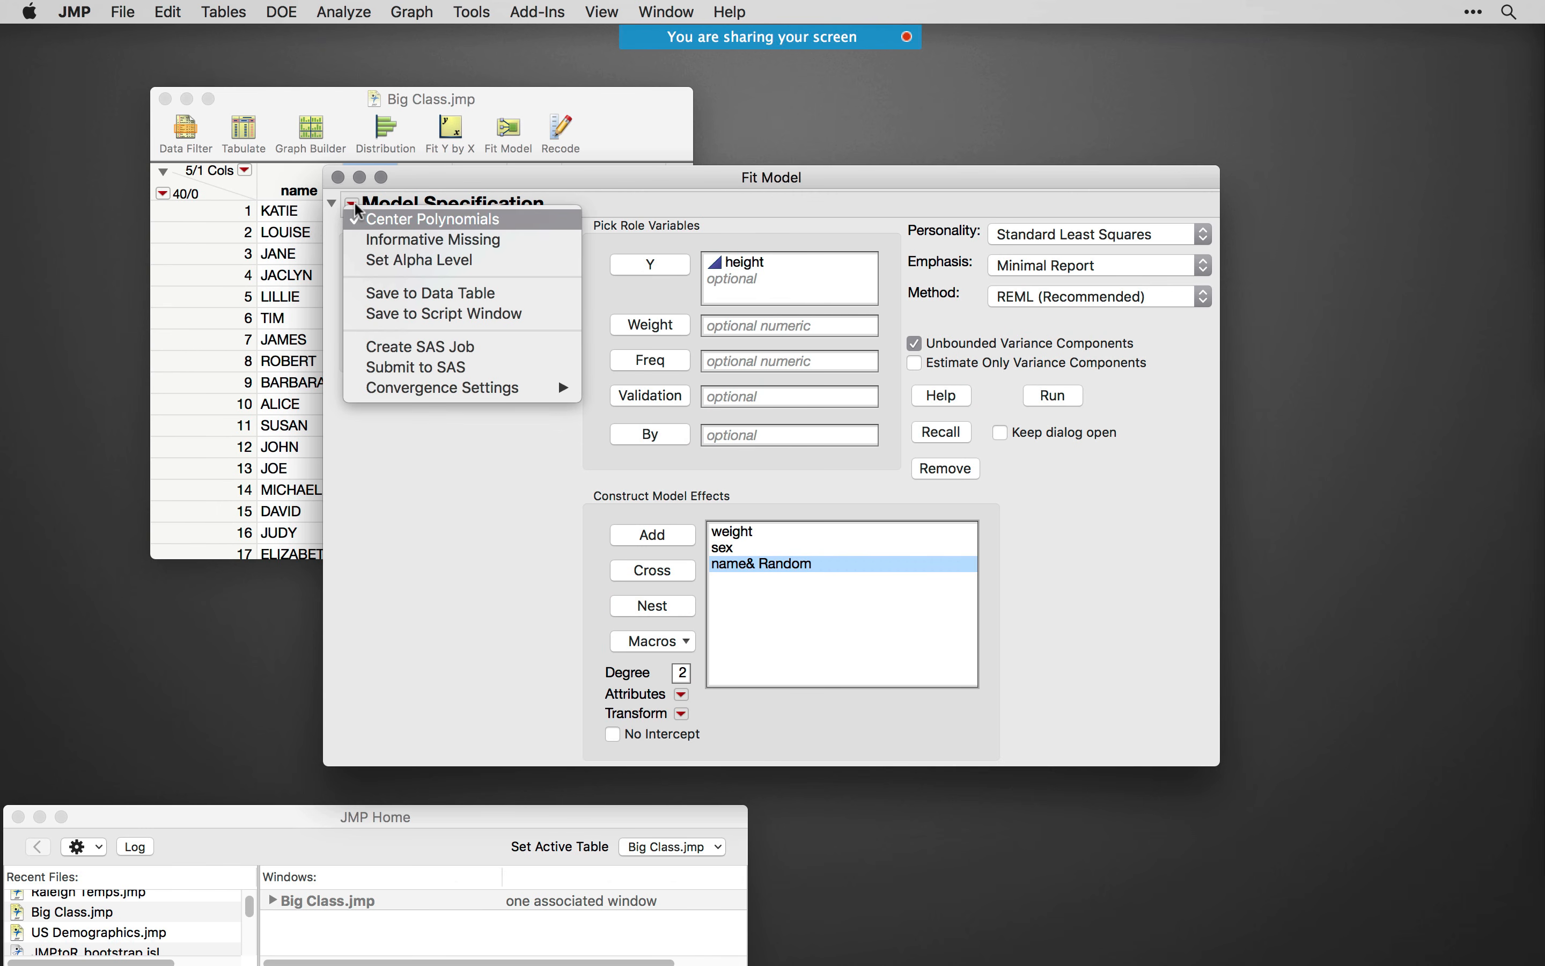
{"action": "left_click", "coordinate": [431, 348]}
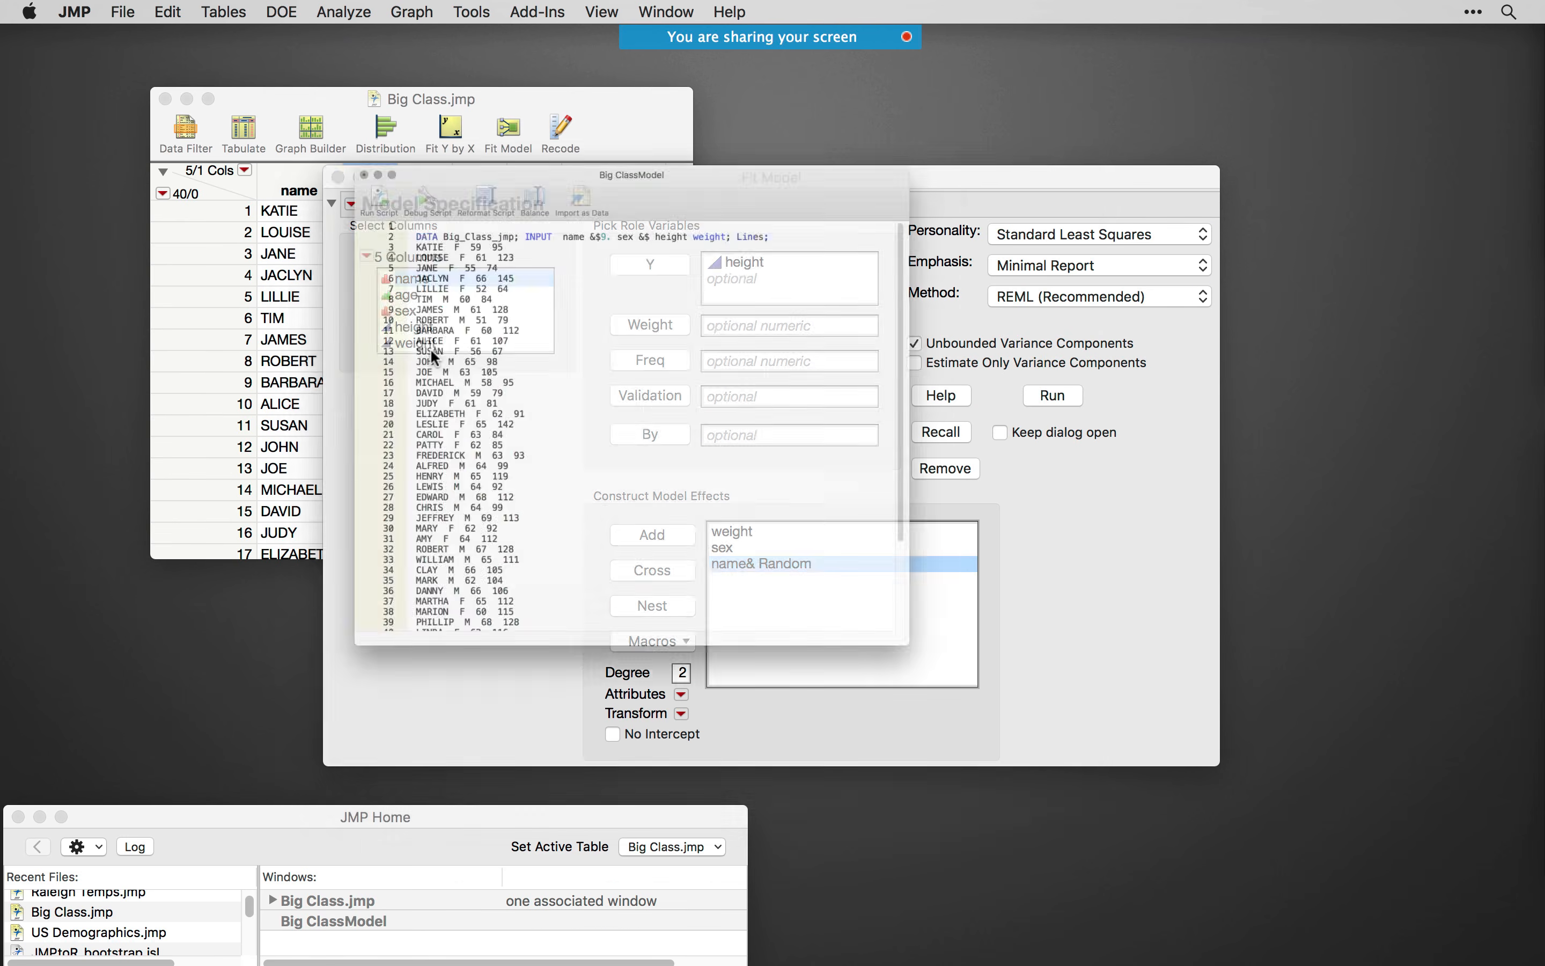
{"action": "left_click_drag", "start_coordinate": [1054, 341], "coordinate": [1030, 573]}
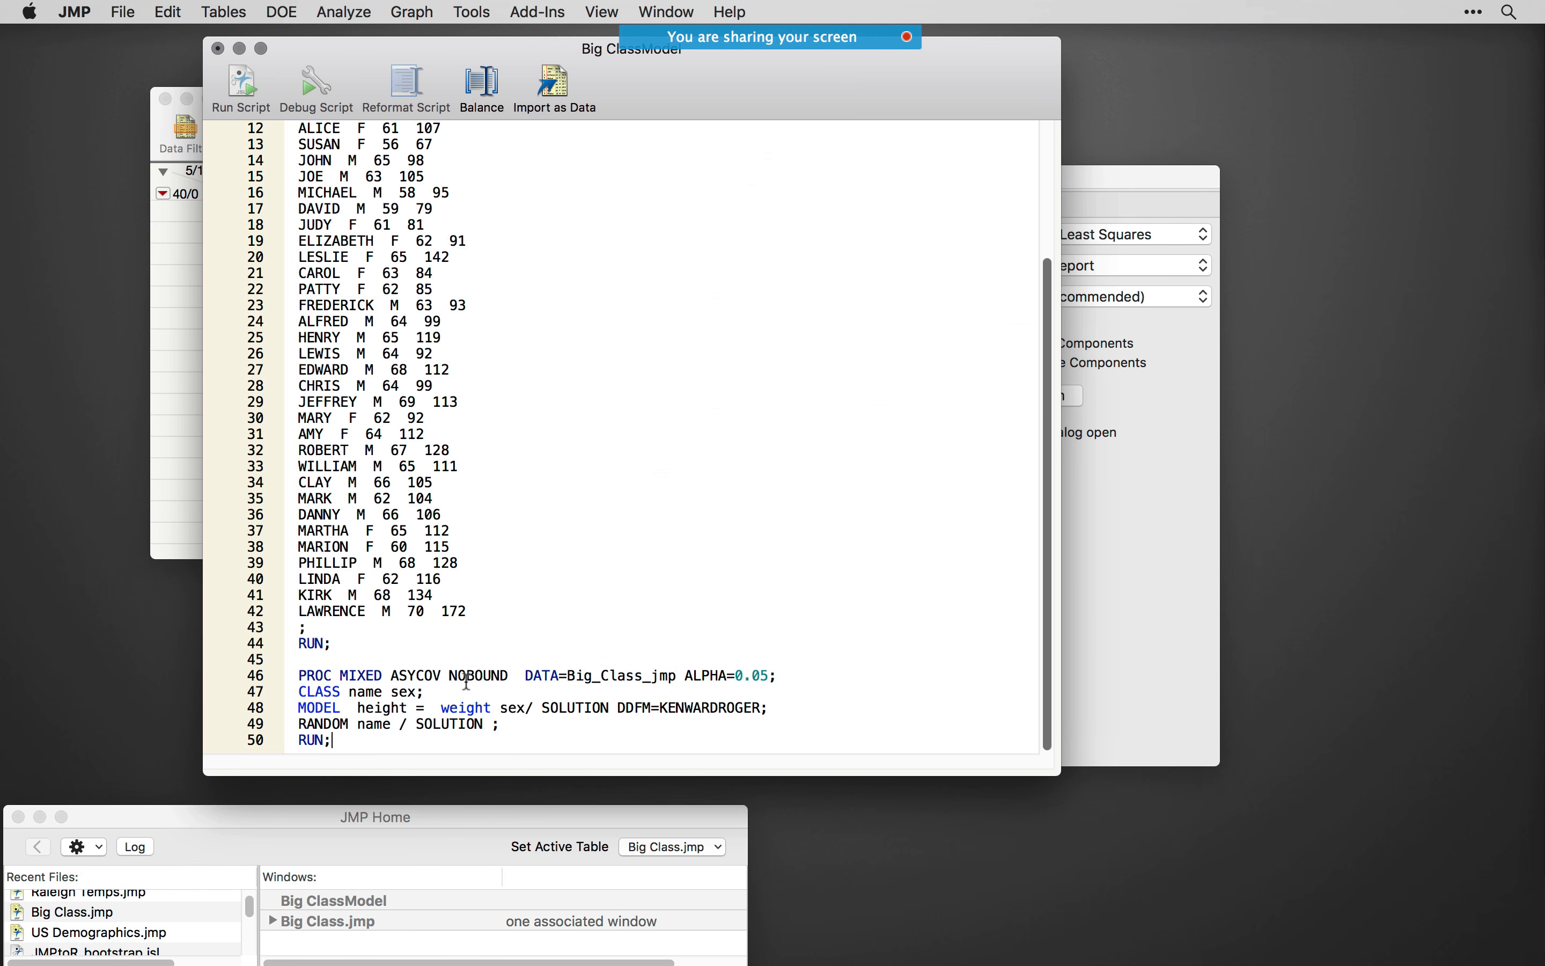
{"action": "double_click", "coordinate": [728, 708]}
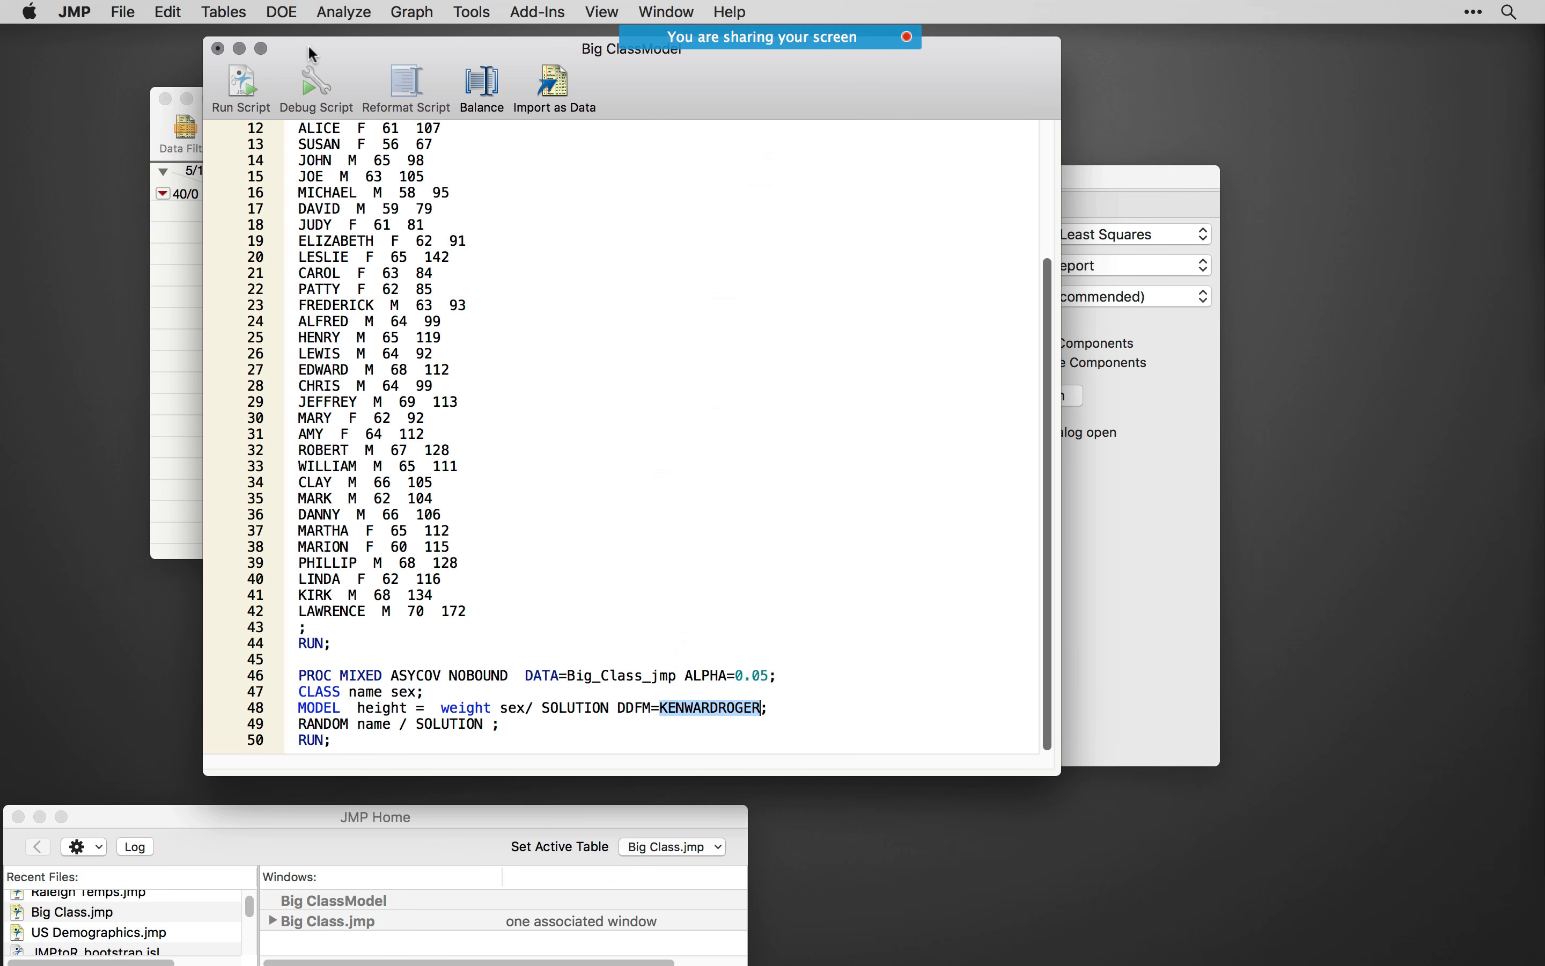
- Discard the Big ClassModel script without saving and close the Fit Model dialog and the Big Class.jmp table
{"action": "left_click", "coordinate": [218, 48]}
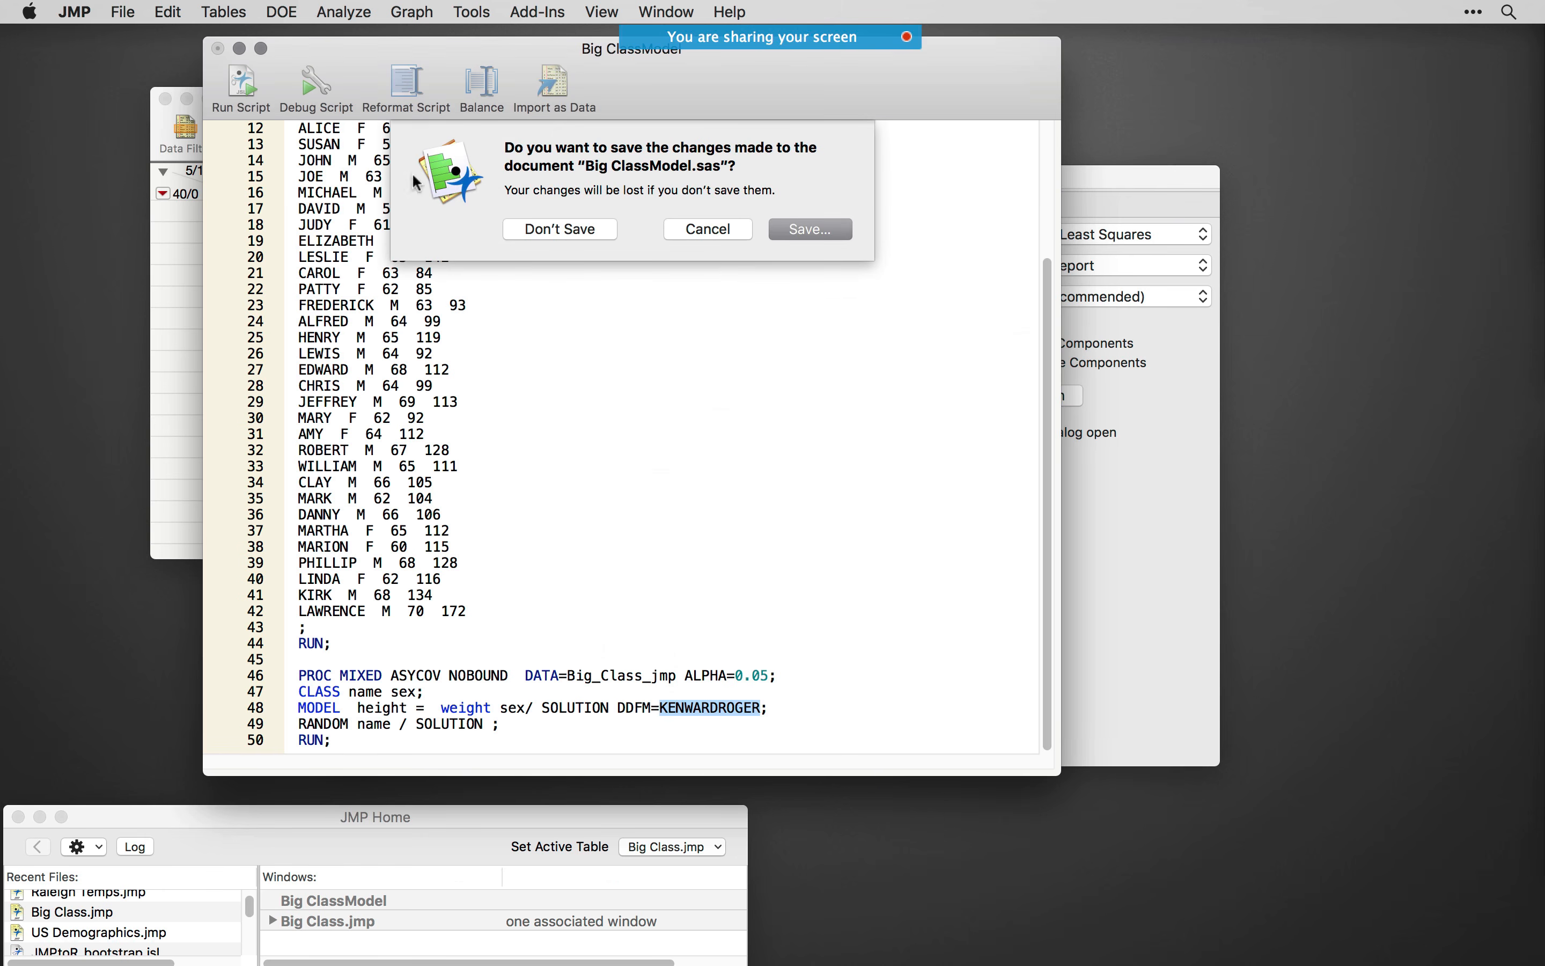
{"action": "left_click", "coordinate": [557, 220]}
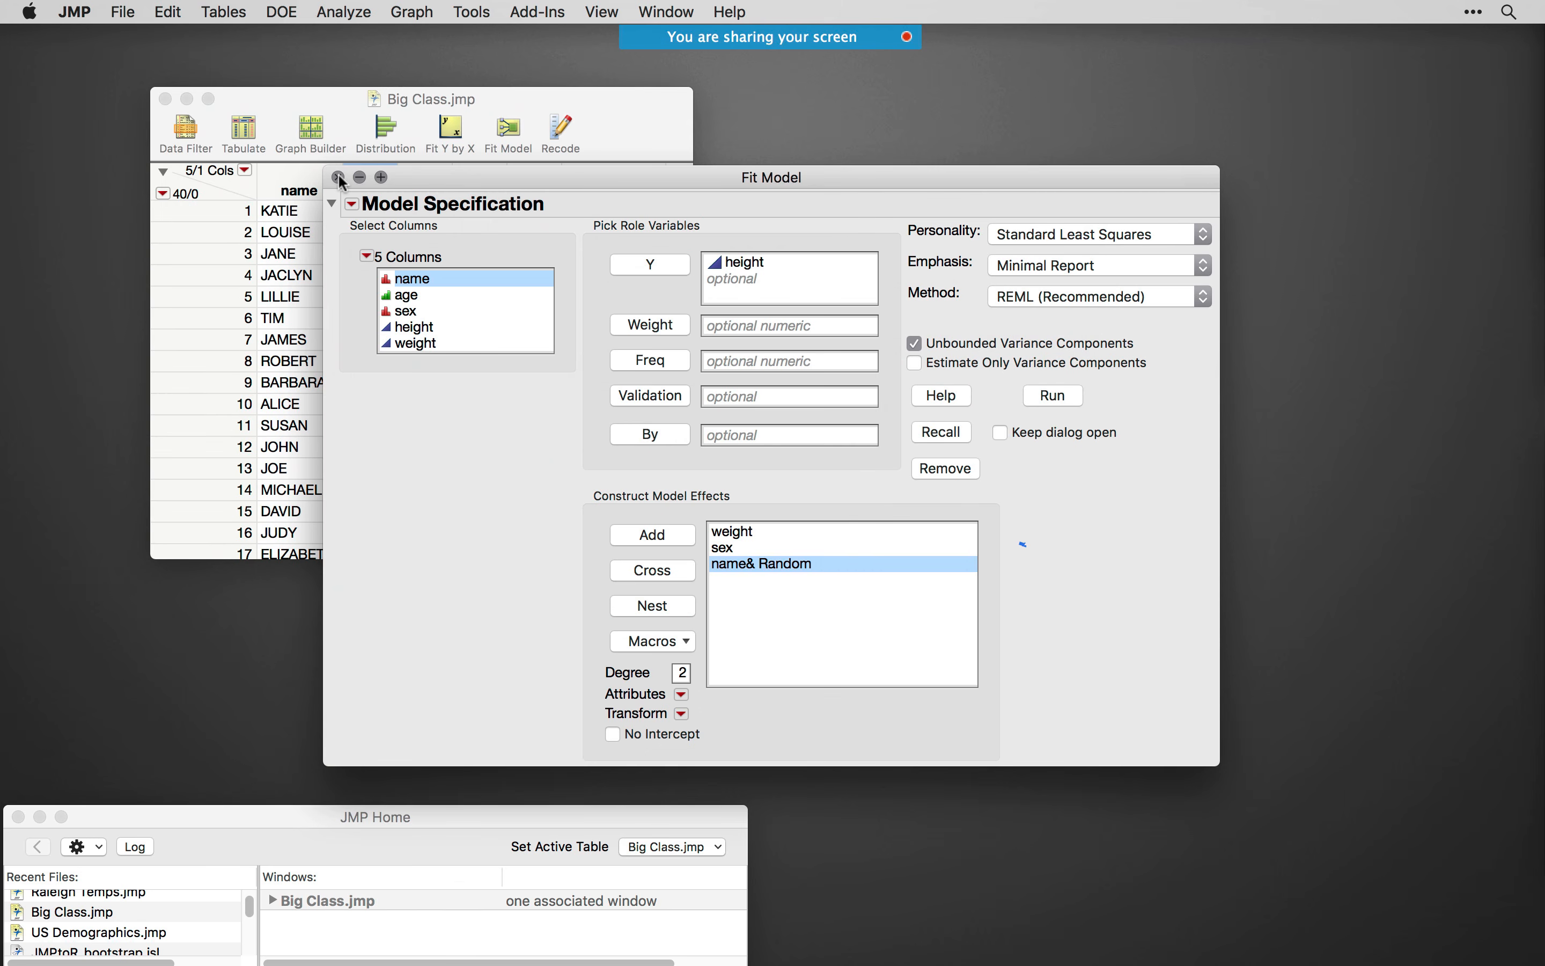
{"action": "left_click", "coordinate": [338, 177]}
{"action": "left_click_drag", "start_coordinate": [587, 124], "coordinate": [679, 174]}
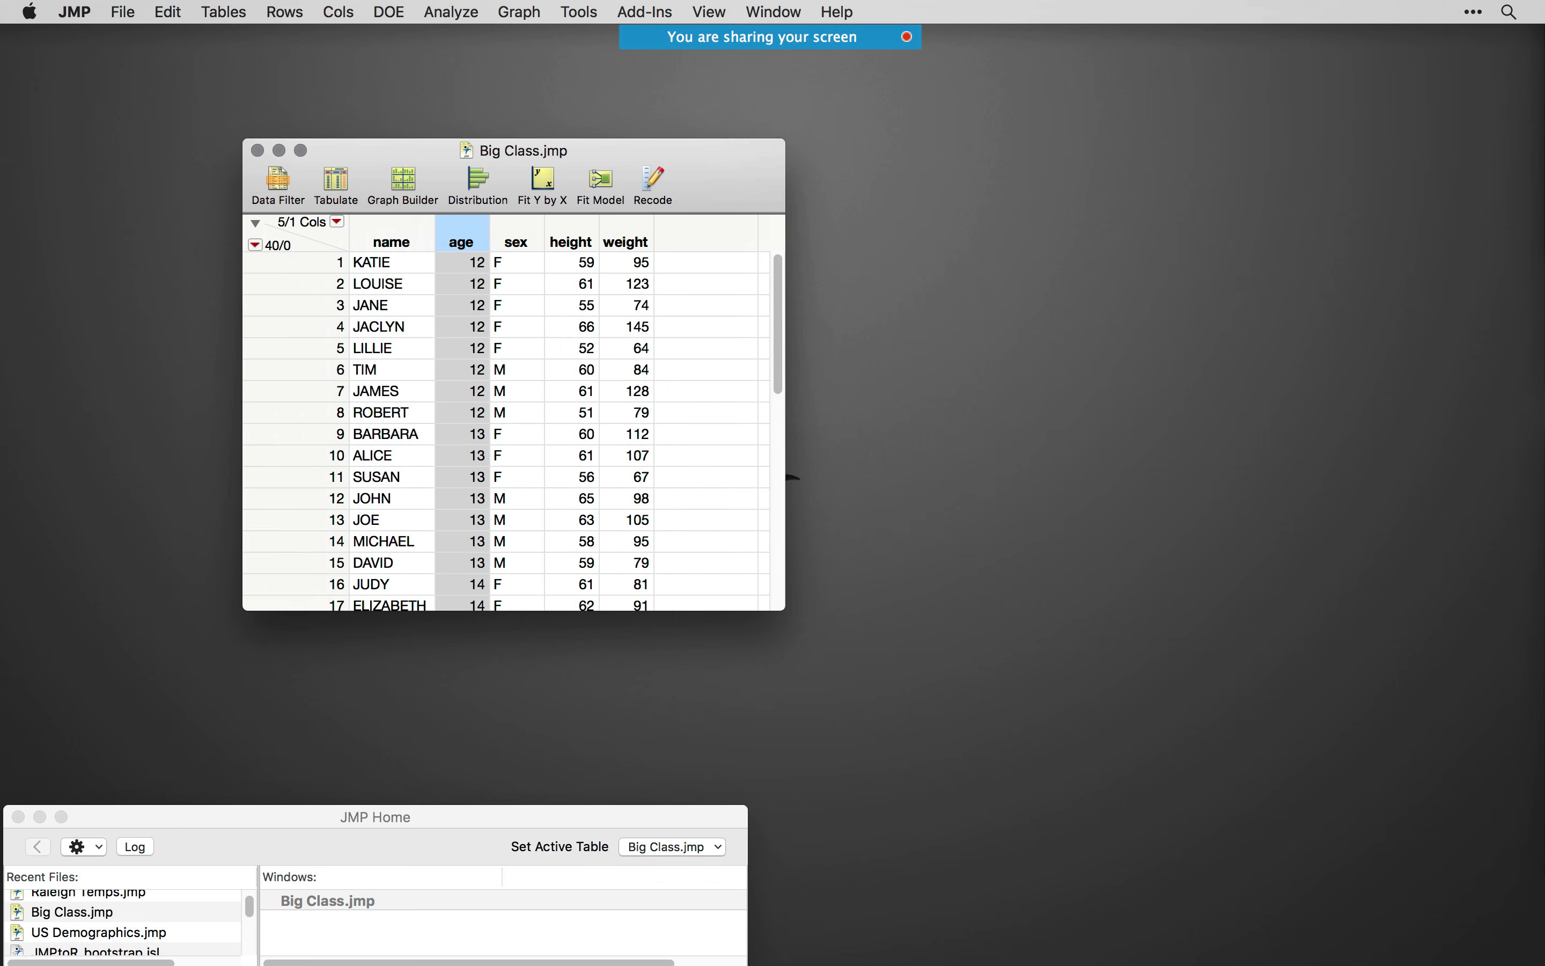
{"action": "key", "text": "super+w"}
- Switch to the PowerPoint slide show window and move it into view to show the Methods of Integration and Extensibility overview
{"action": "left_click_drag", "start_coordinate": [1544, 543], "coordinate": [1047, 268]}
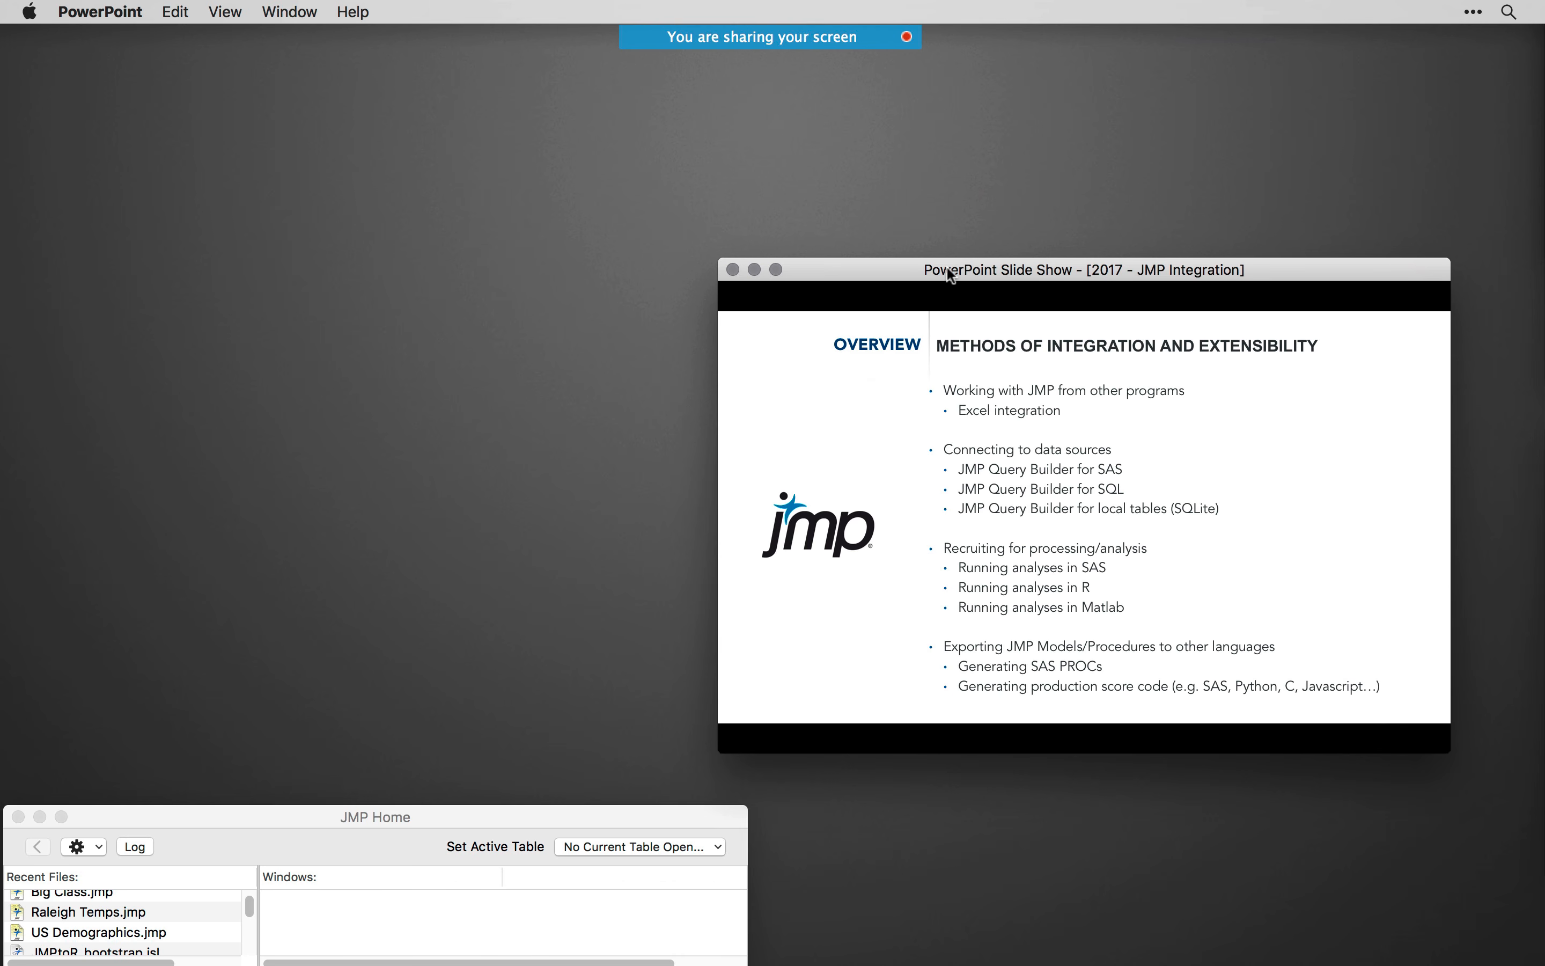
- End the PowerPoint slide show and open the Scripting Index in JMP
{"action": "left_click_drag", "start_coordinate": [946, 268], "coordinate": [1009, 34]}
{"action": "key", "text": "Escape"}
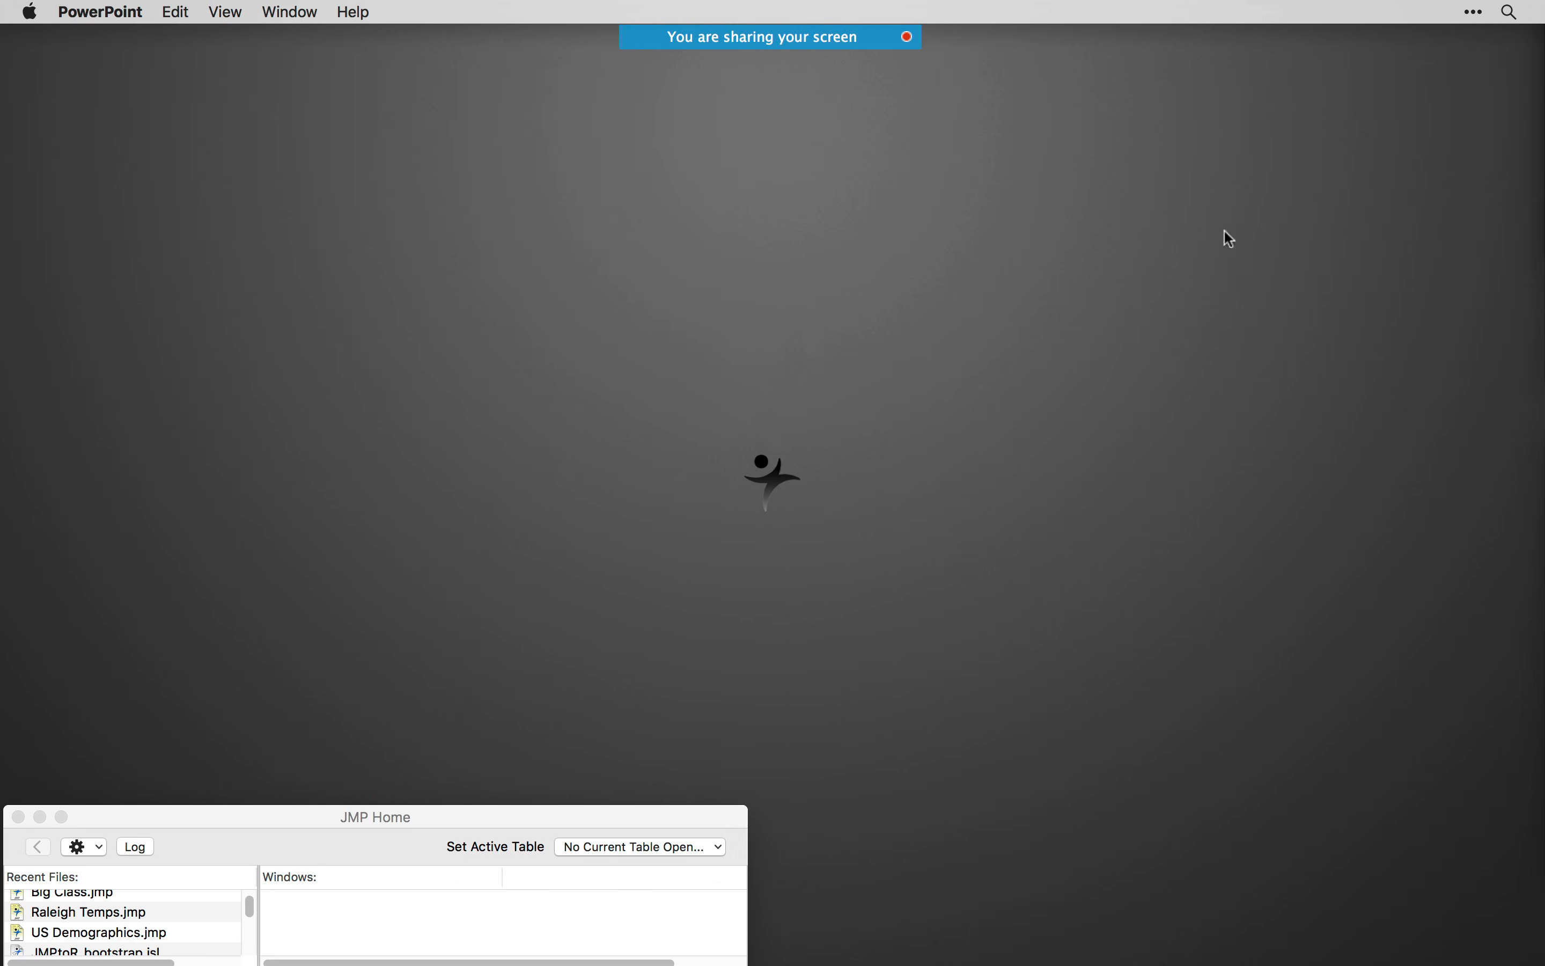
{"action": "left_click", "coordinate": [531, 924]}
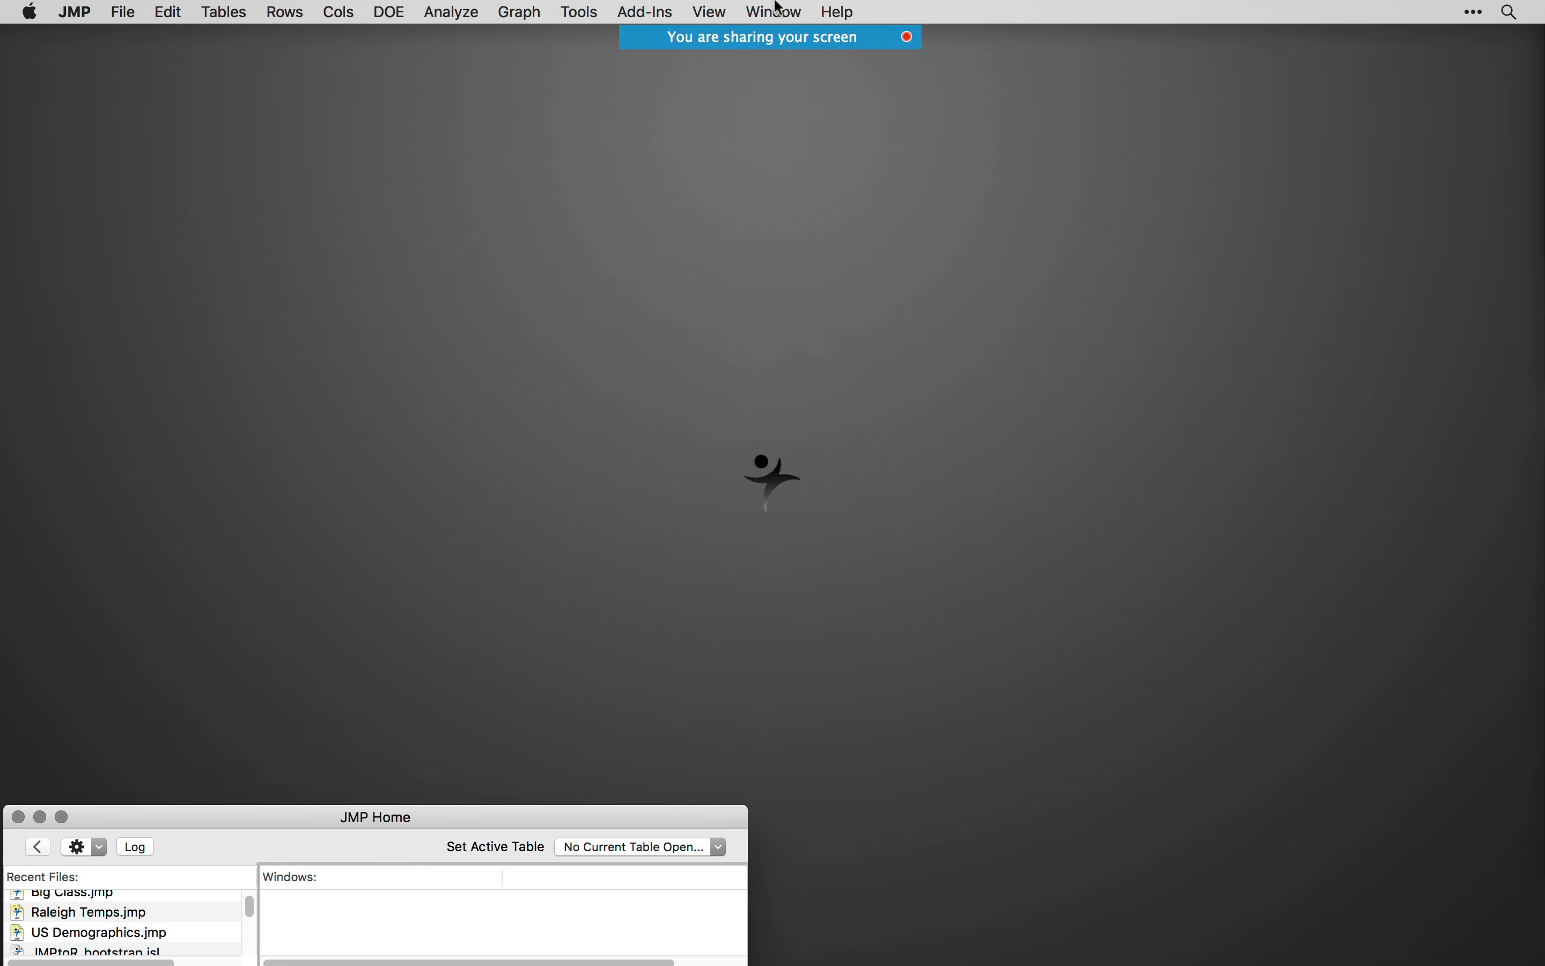
{"action": "left_click", "coordinate": [836, 12]}
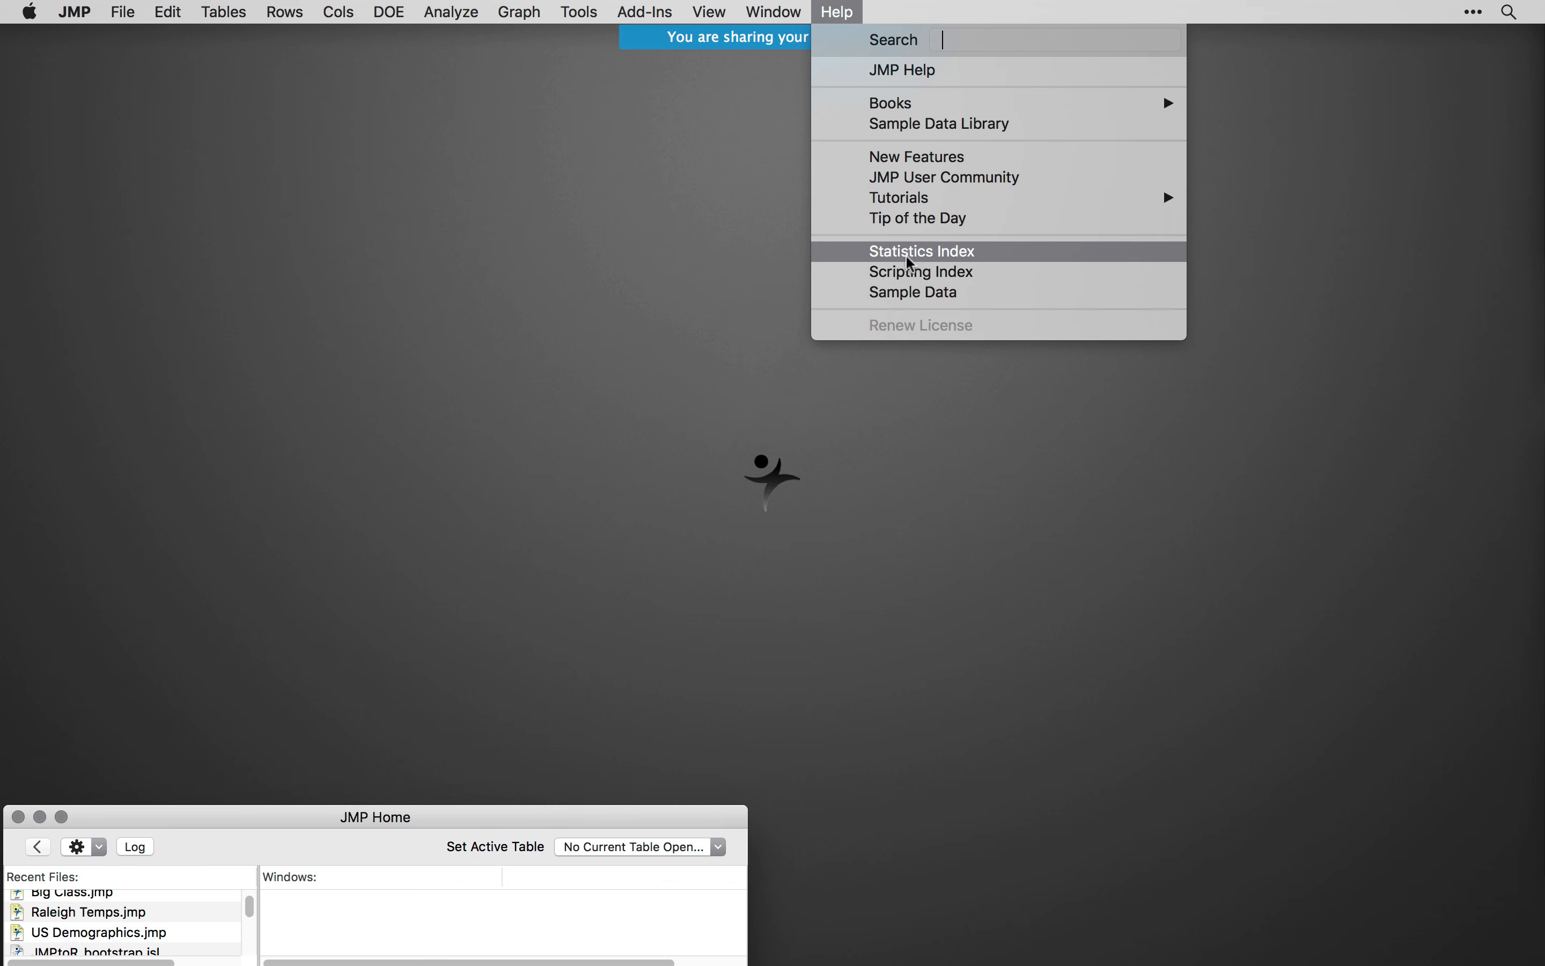
{"action": "left_click", "coordinate": [917, 279]}
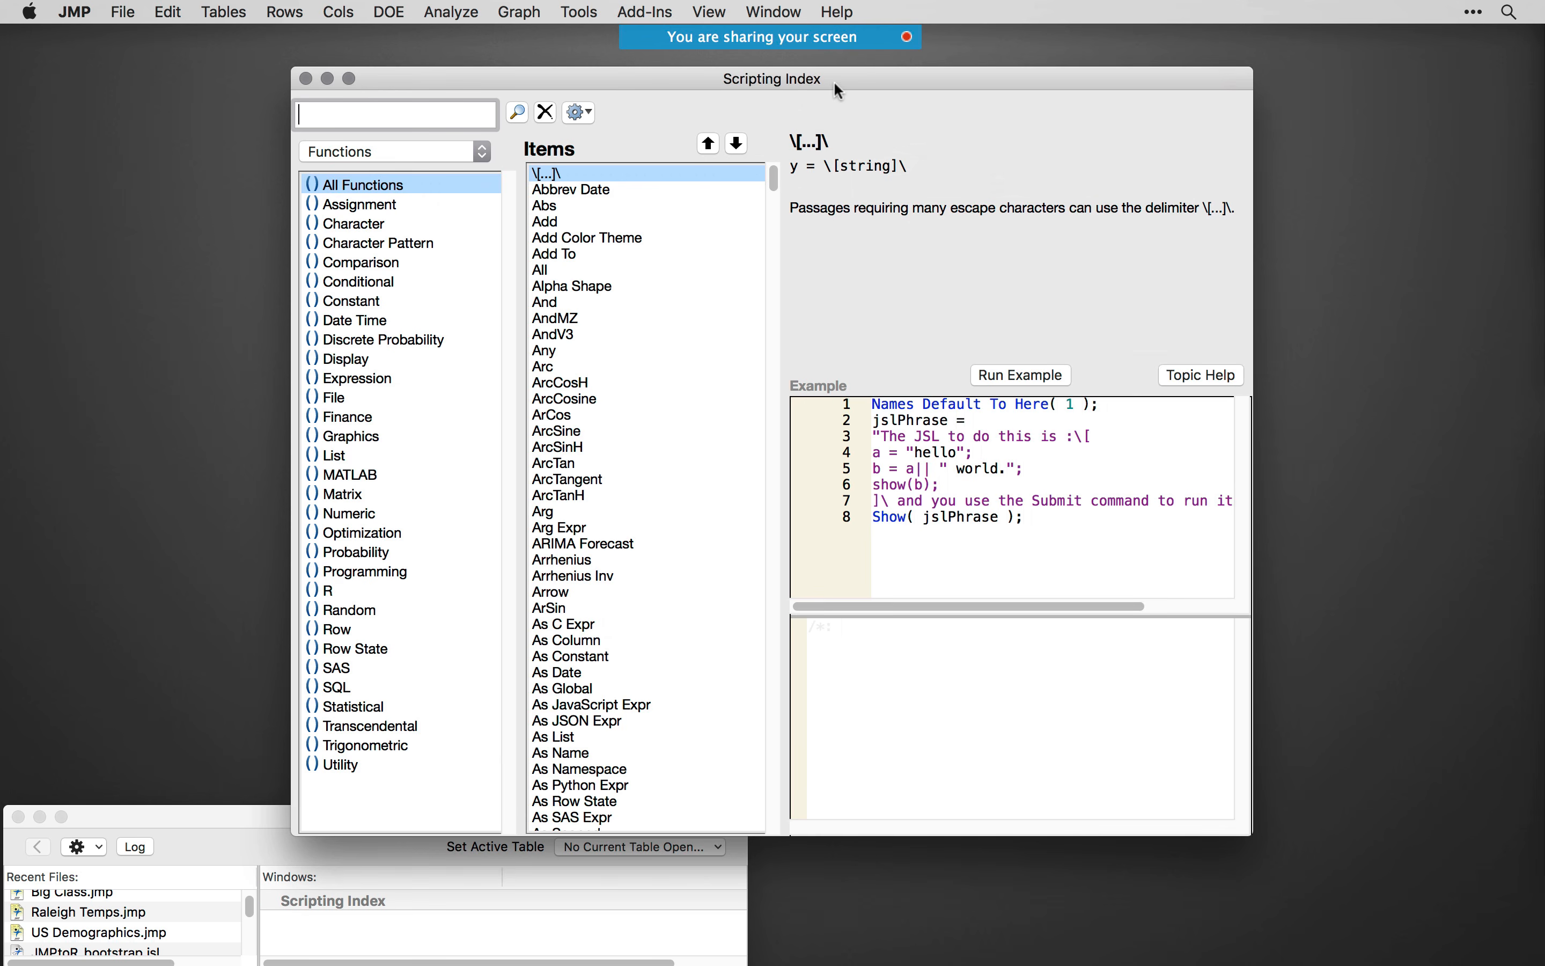
- Open the Scripting Guide book, skim its pages up to the Scripting Tools chapter, and close the PDF
{"action": "left_click", "coordinate": [837, 7]}
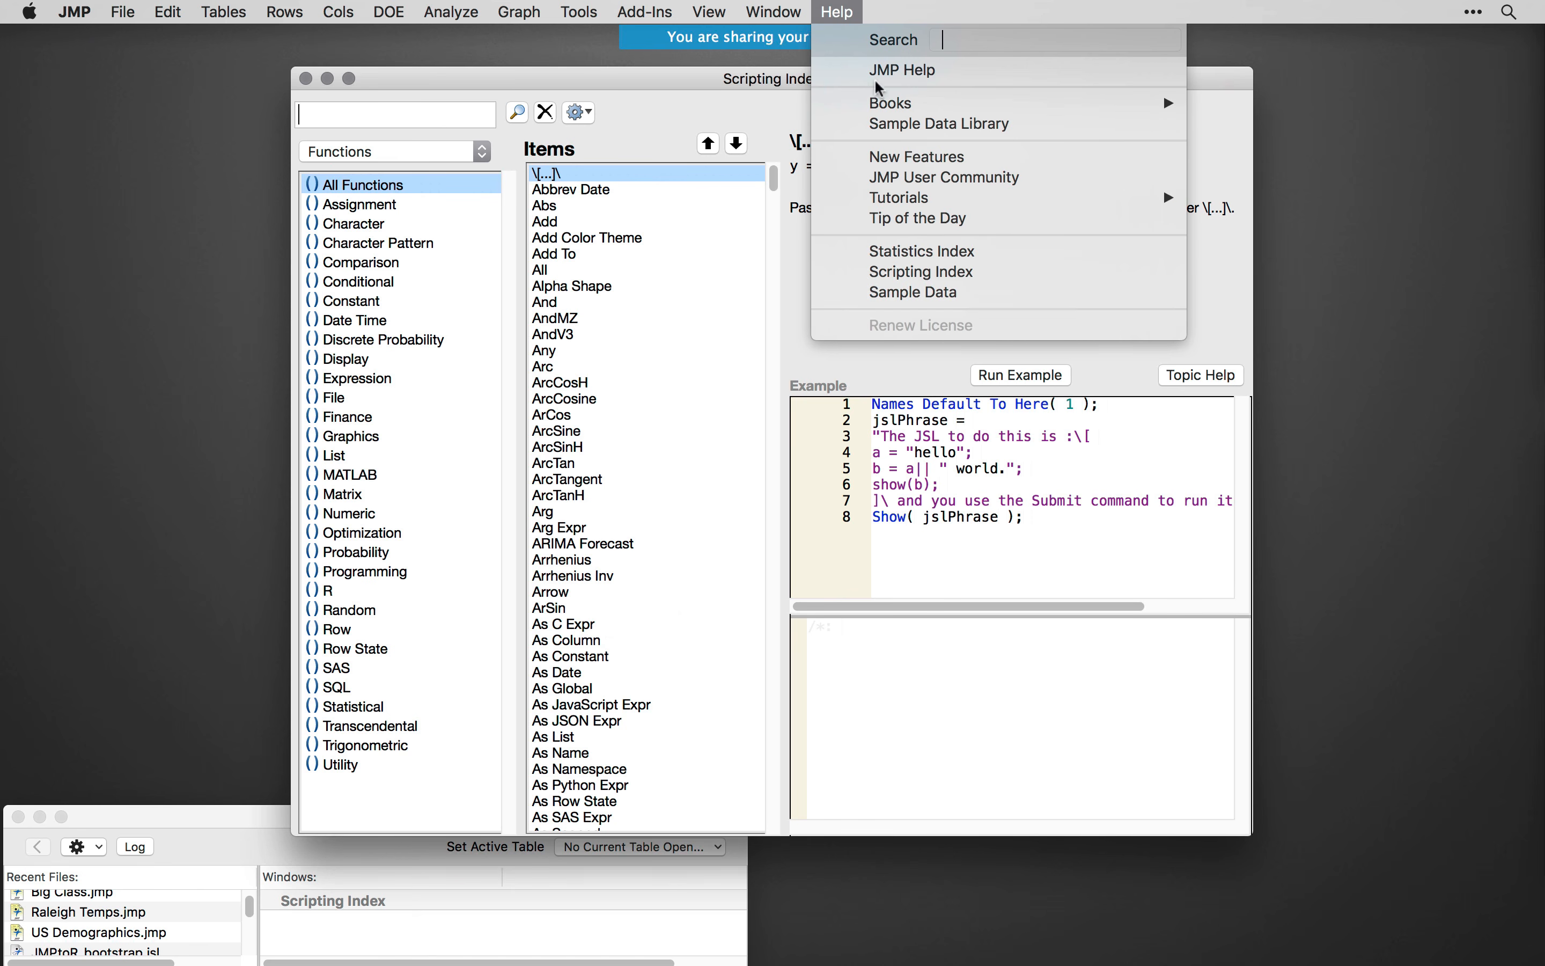
{"action": "mouse_move", "coordinate": [897, 103]}
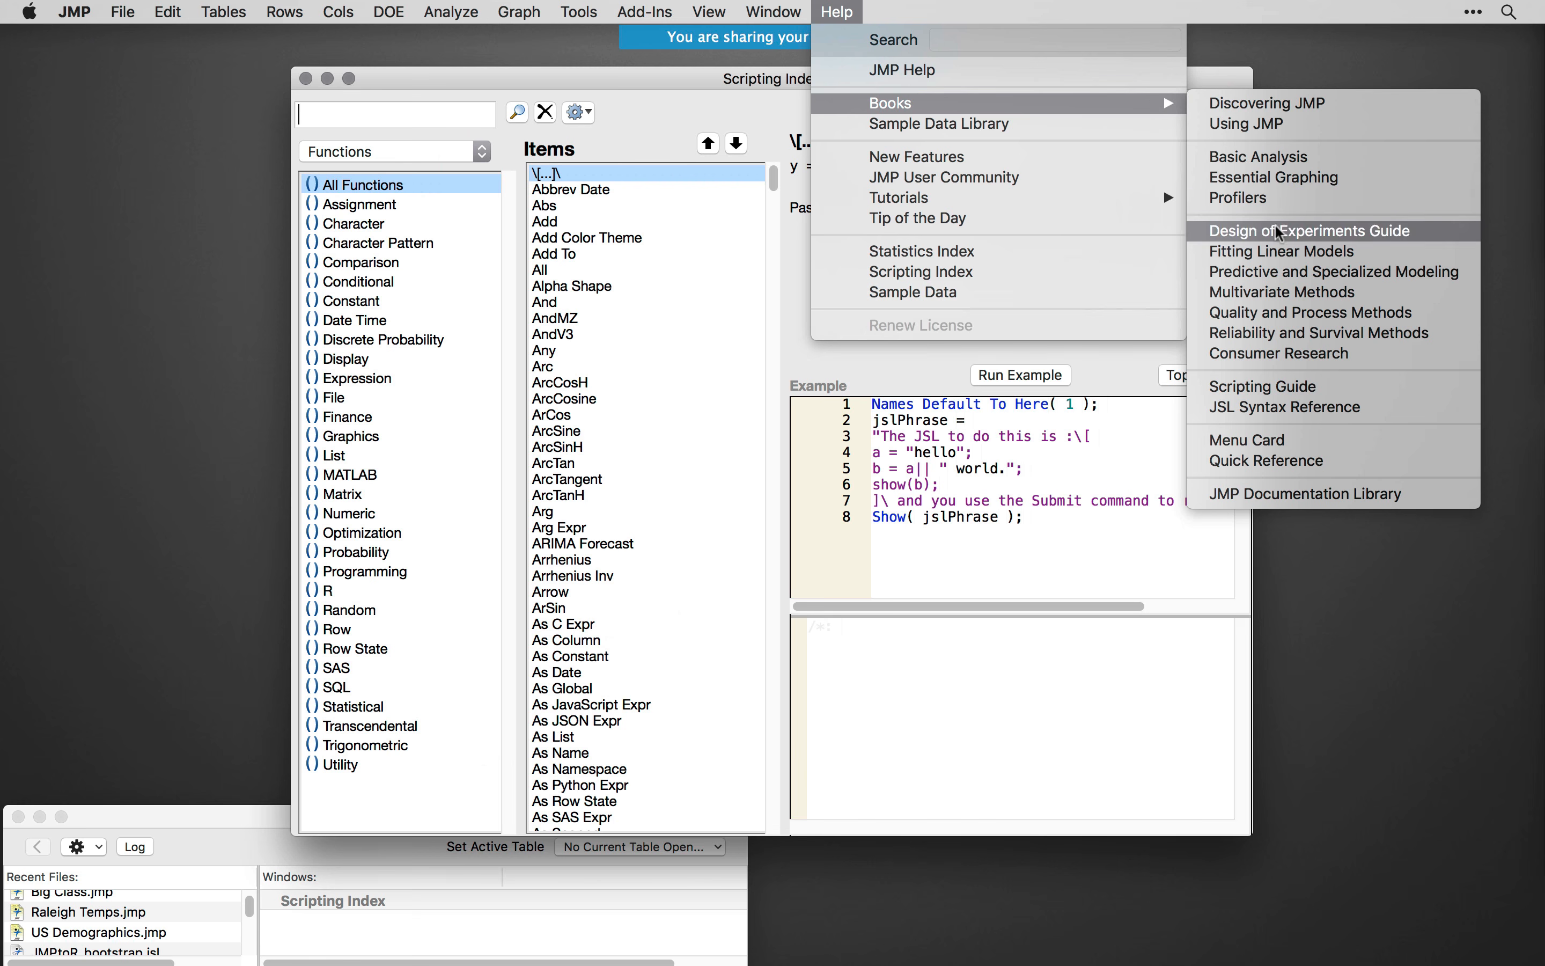
{"action": "left_click", "coordinate": [1301, 387]}
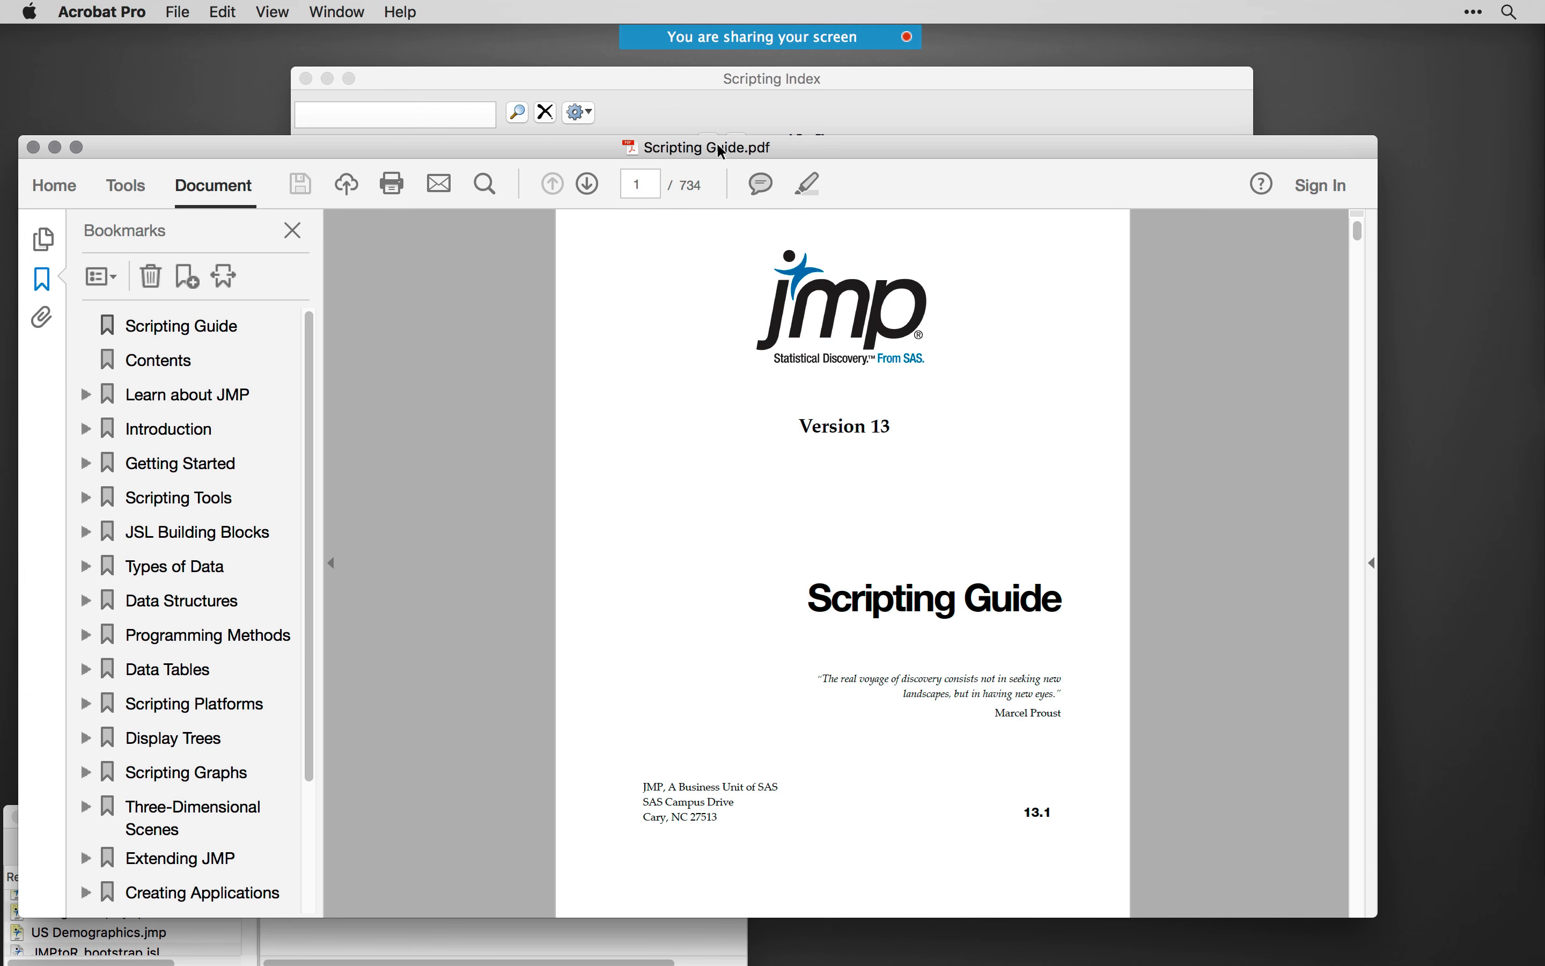
{"action": "left_click_drag", "start_coordinate": [773, 152], "coordinate": [782, 136]}
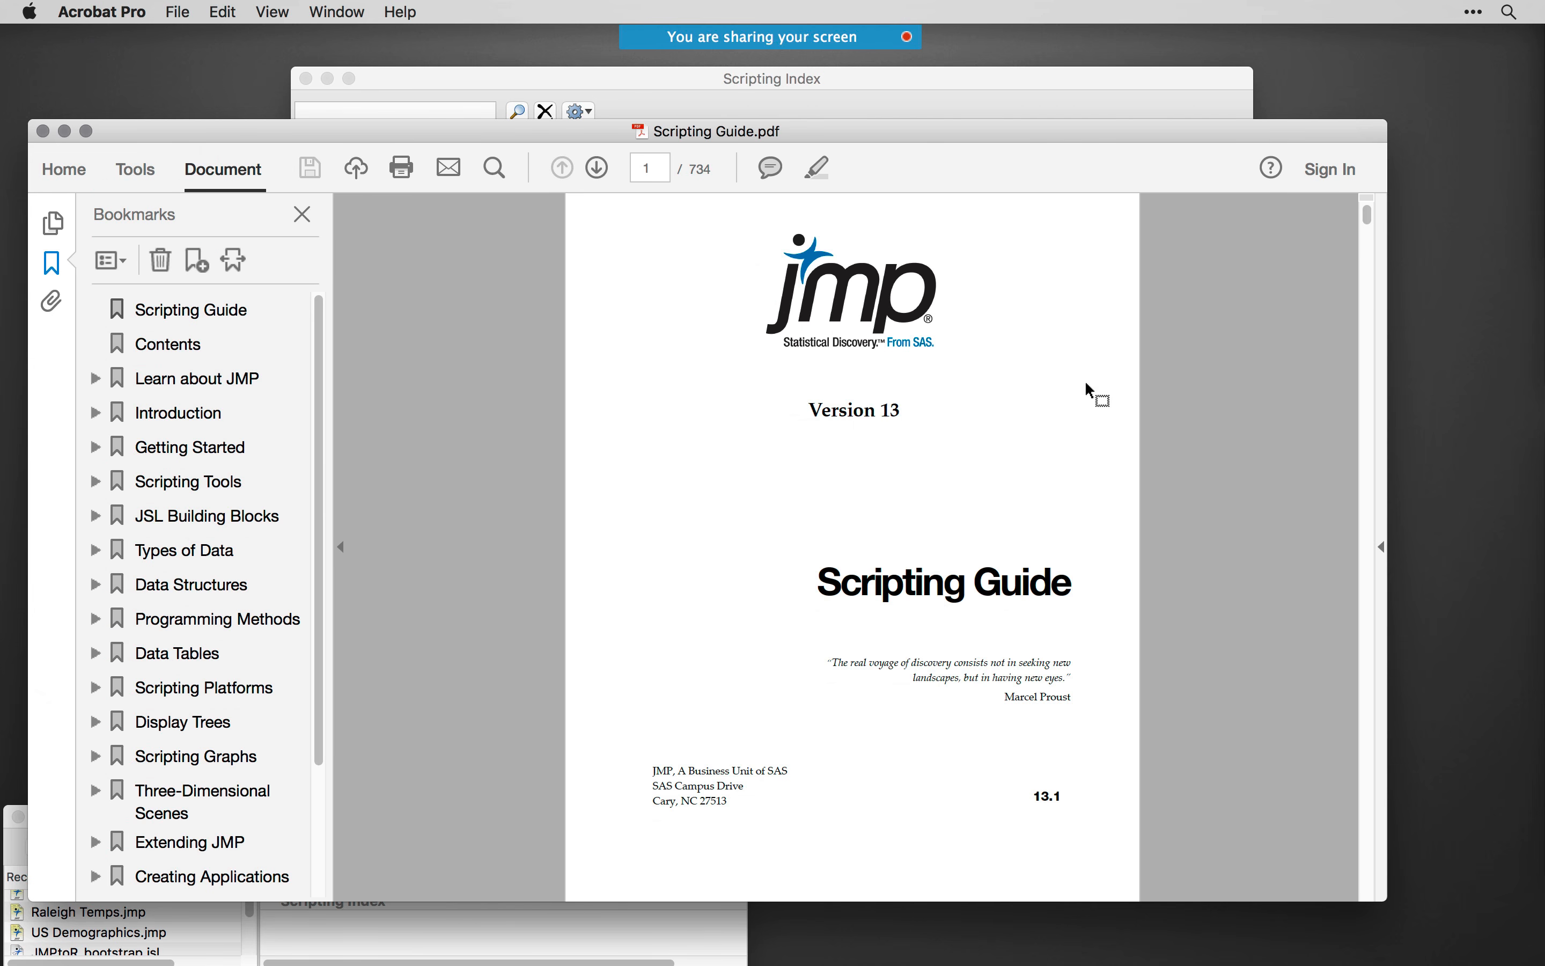
{"action": "left_click_drag", "start_coordinate": [1368, 221], "coordinate": [1203, 283]}
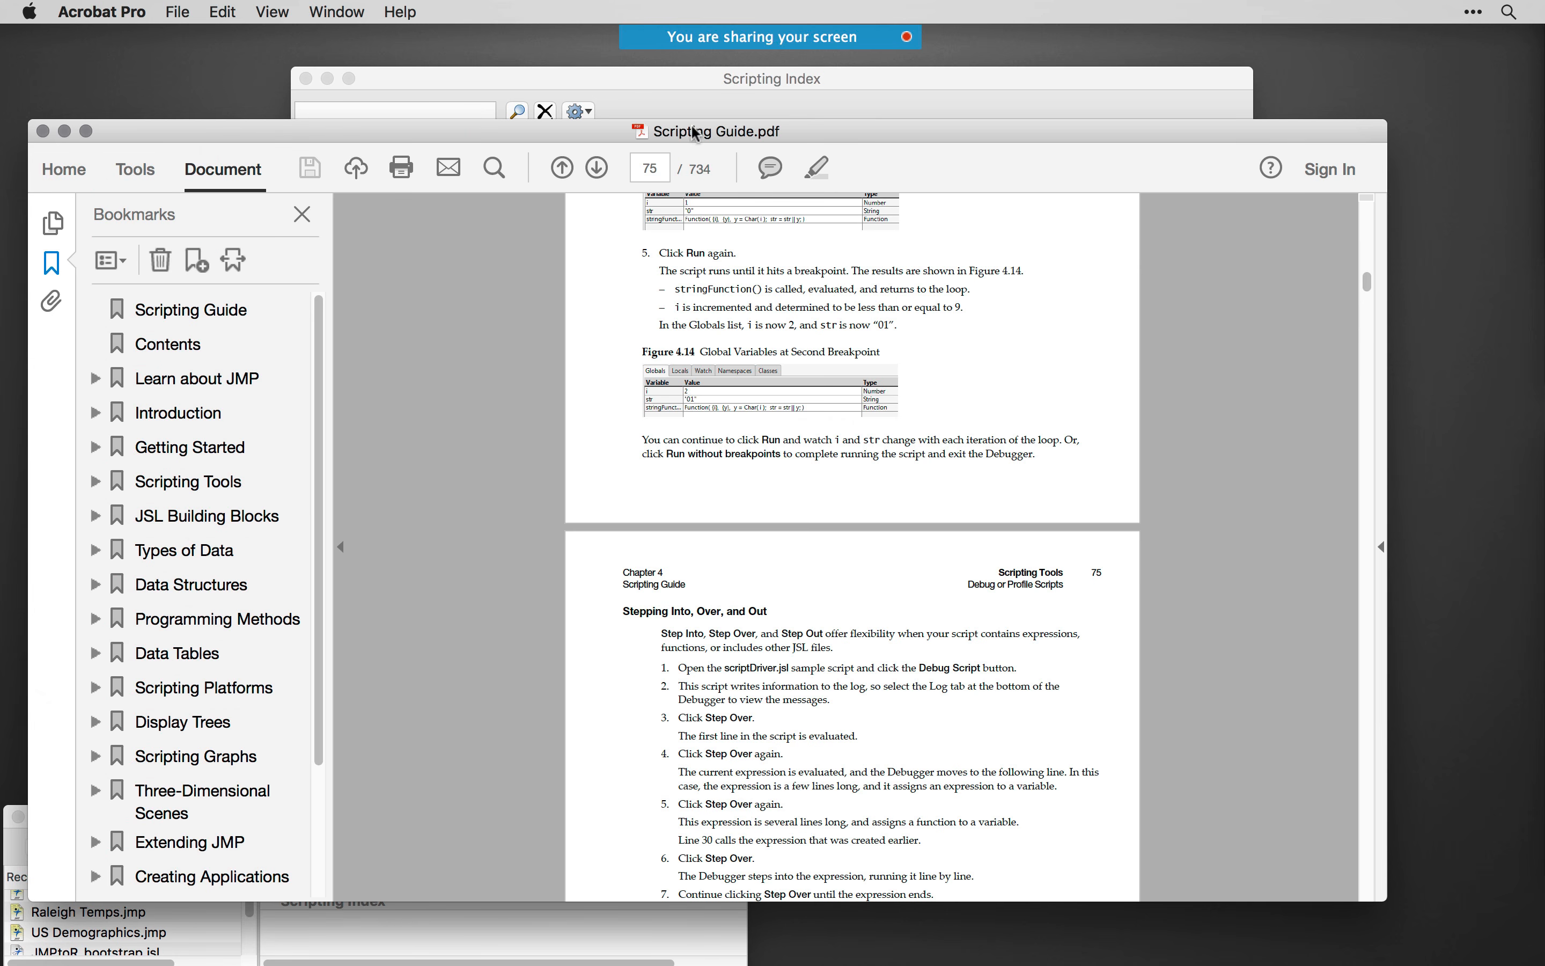
{"action": "left_click", "coordinate": [43, 131]}
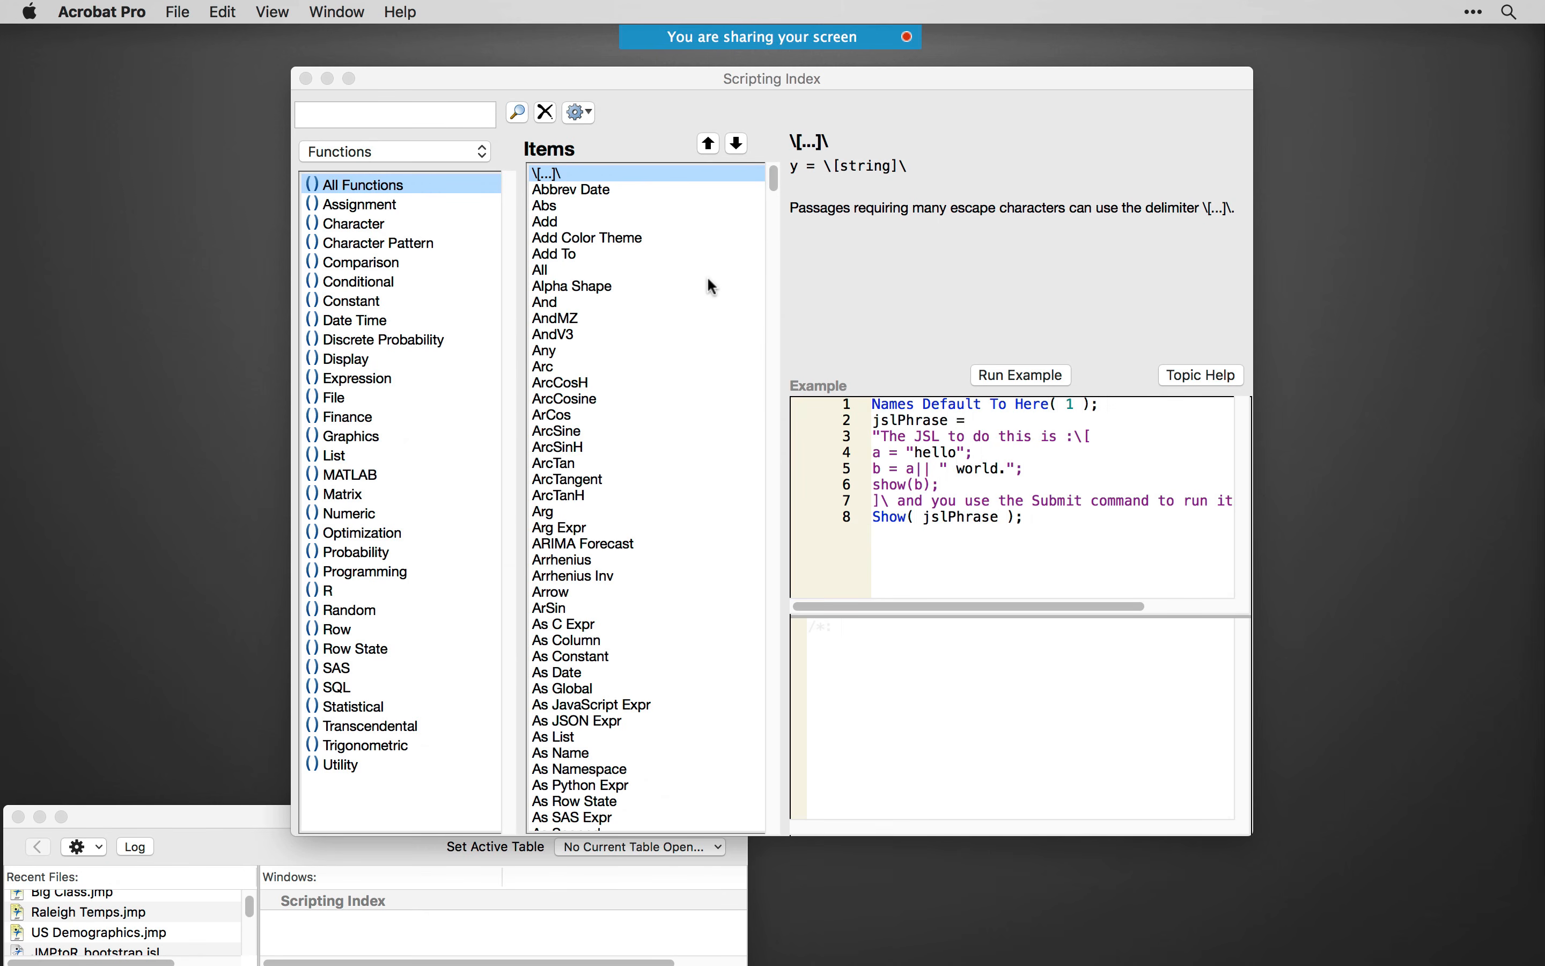
- Bring the Chrome window with the JSL Companion book page into view, enlarge it to view the book, and minimize it
{"action": "left_click_drag", "start_coordinate": [816, 77], "coordinate": [607, 78]}
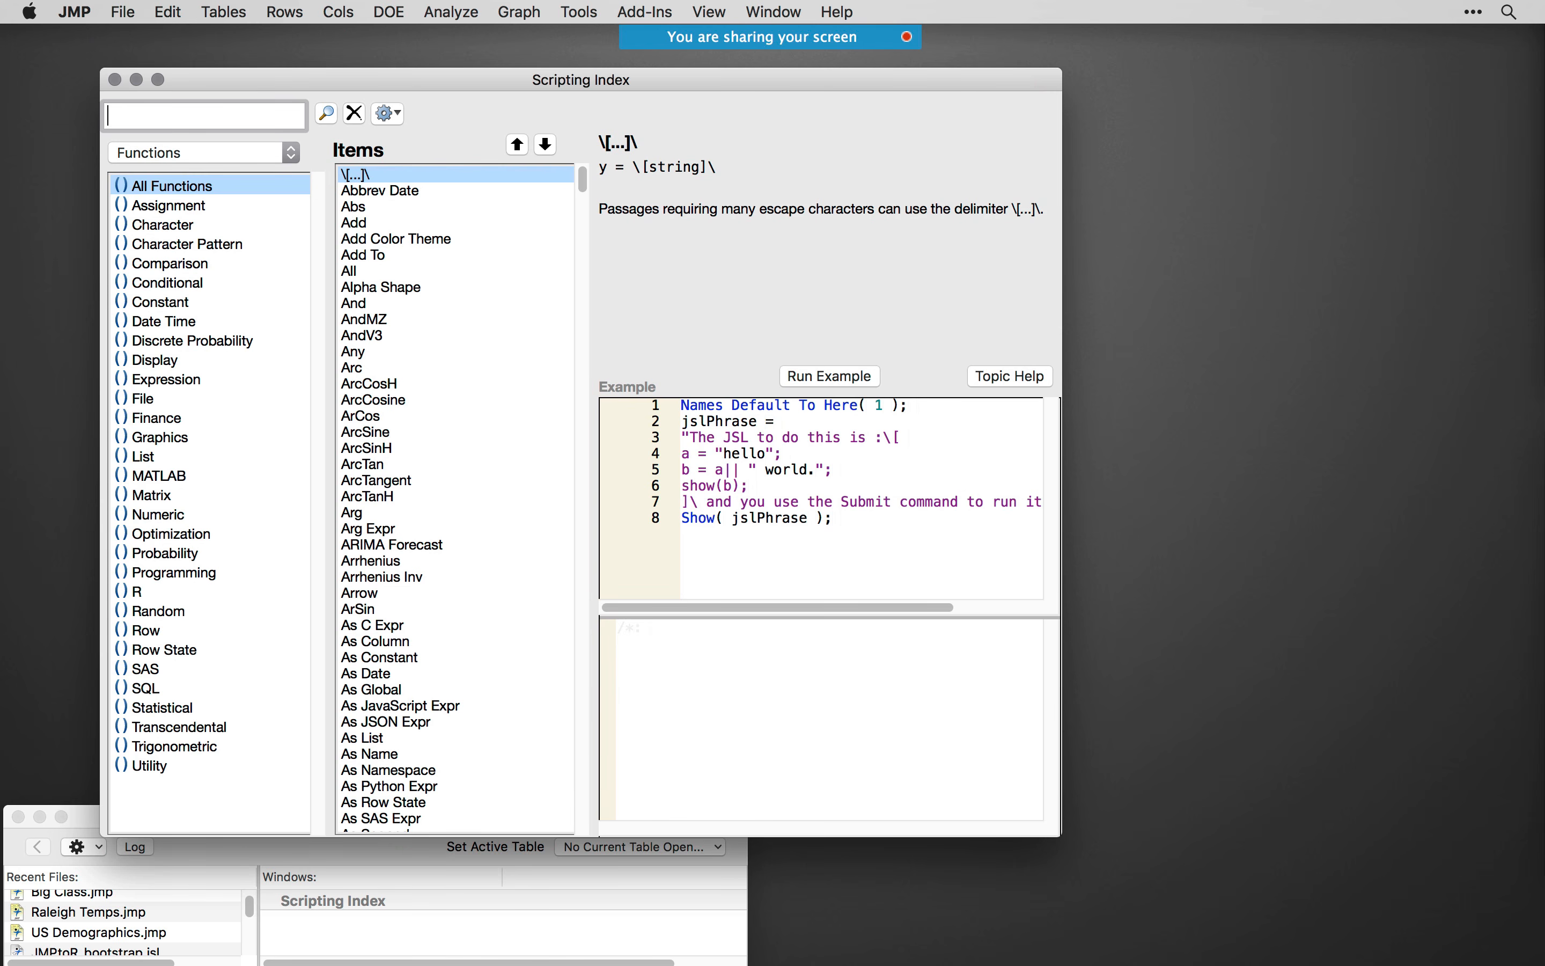
{"action": "left_click_drag", "start_coordinate": [0, 132], "coordinate": [1074, 177]}
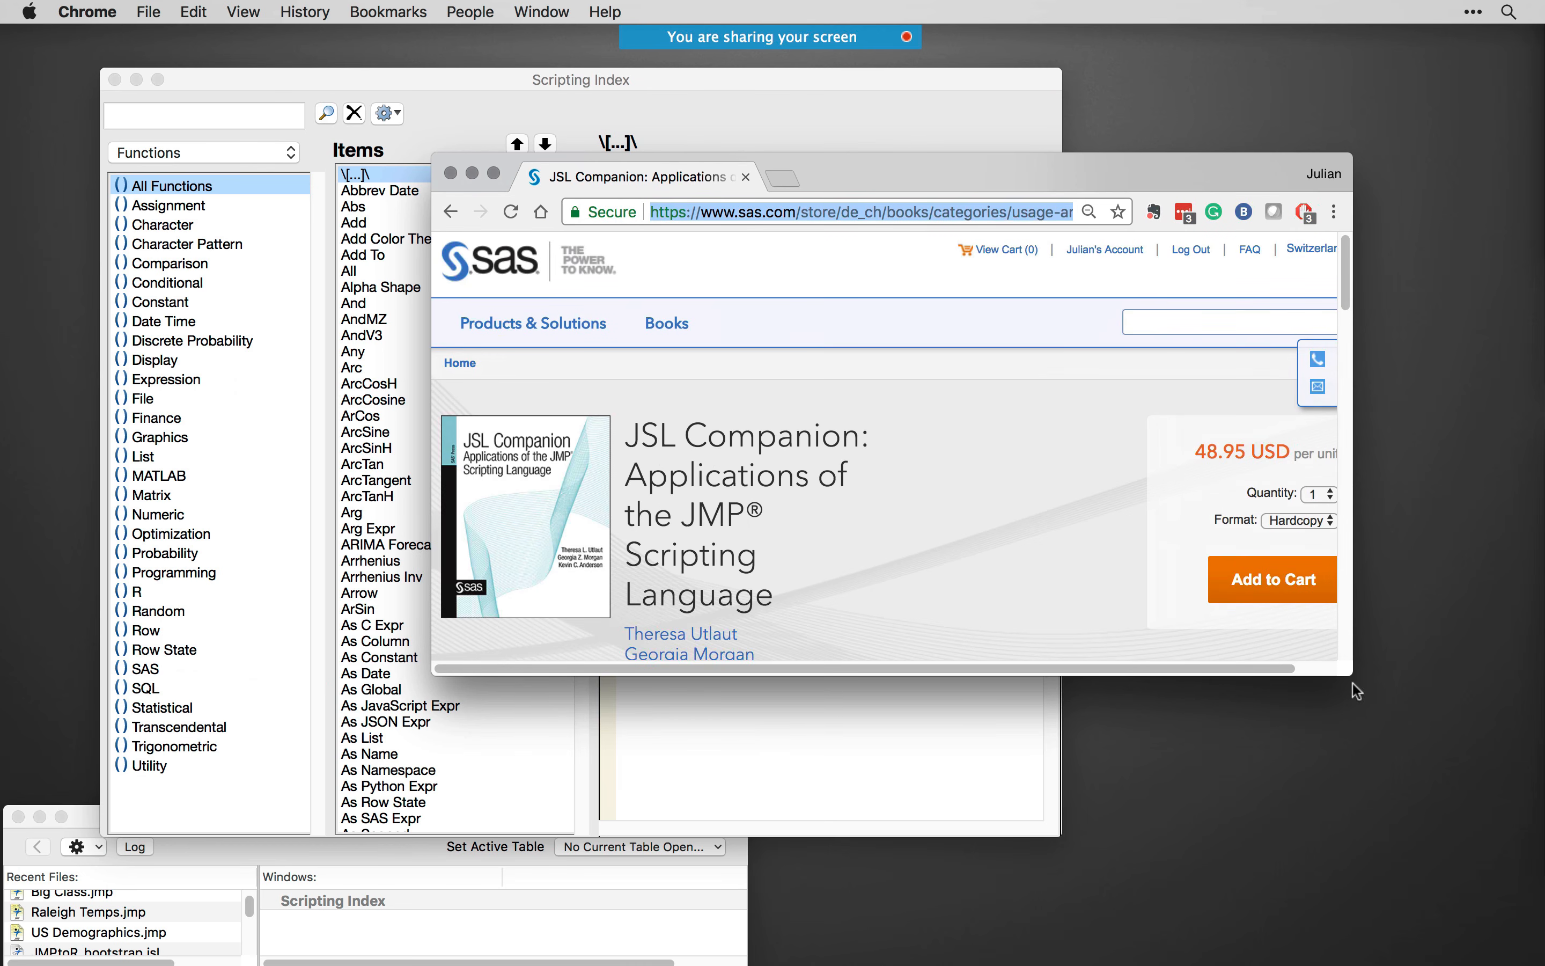
{"action": "left_click_drag", "start_coordinate": [1347, 668], "coordinate": [1500, 920]}
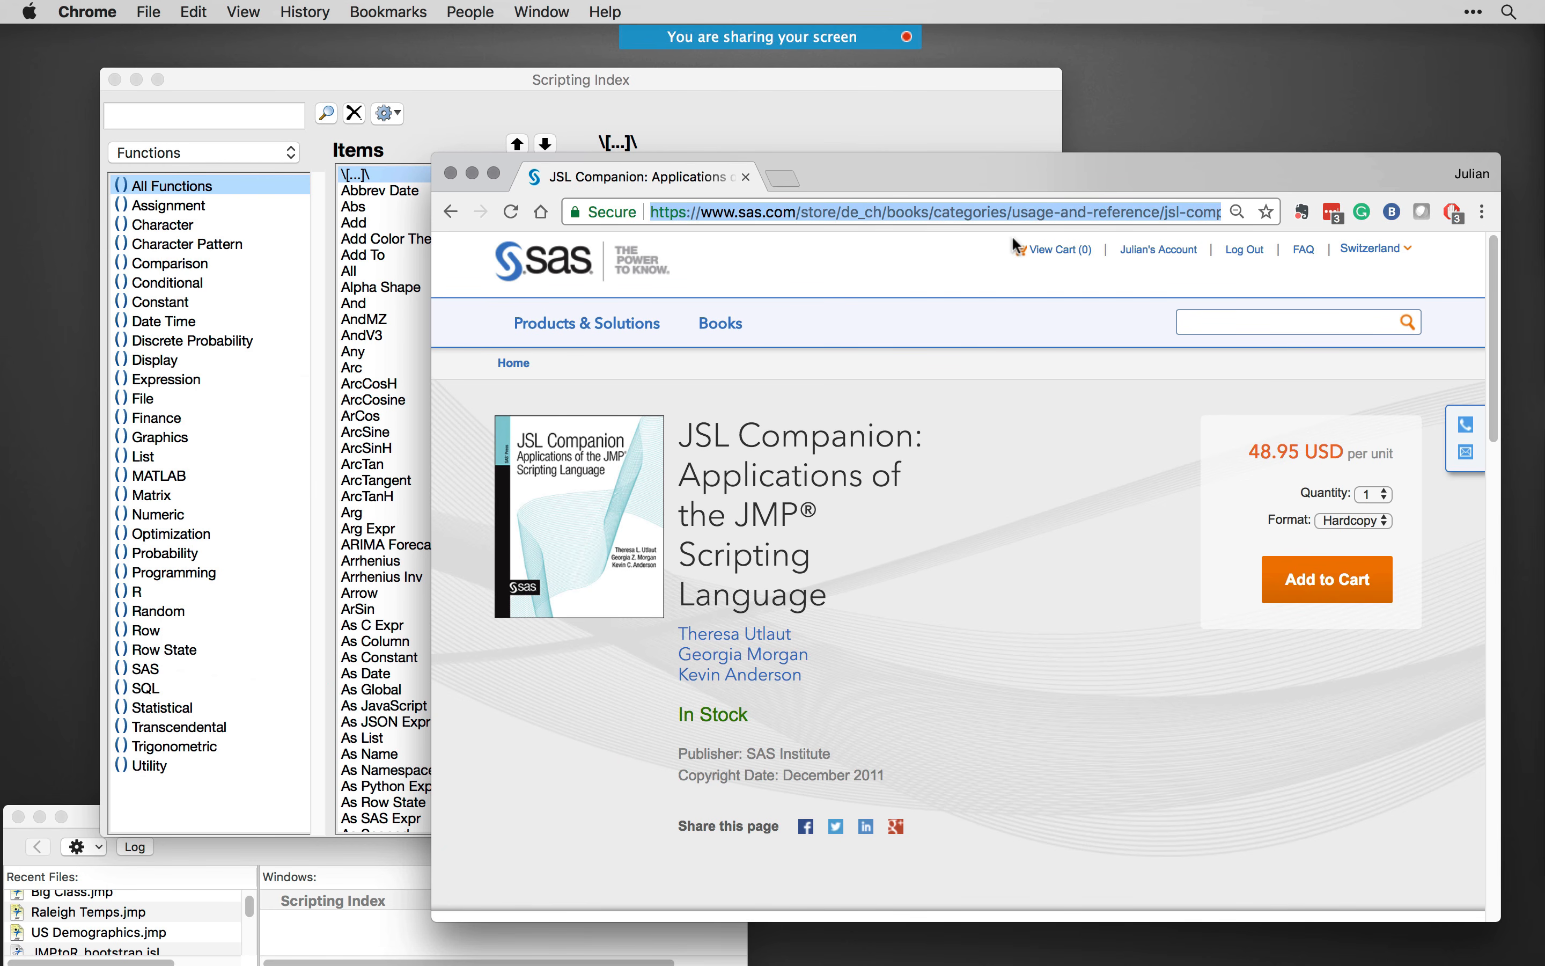
{"action": "left_click_drag", "start_coordinate": [974, 181], "coordinate": [974, 163]}
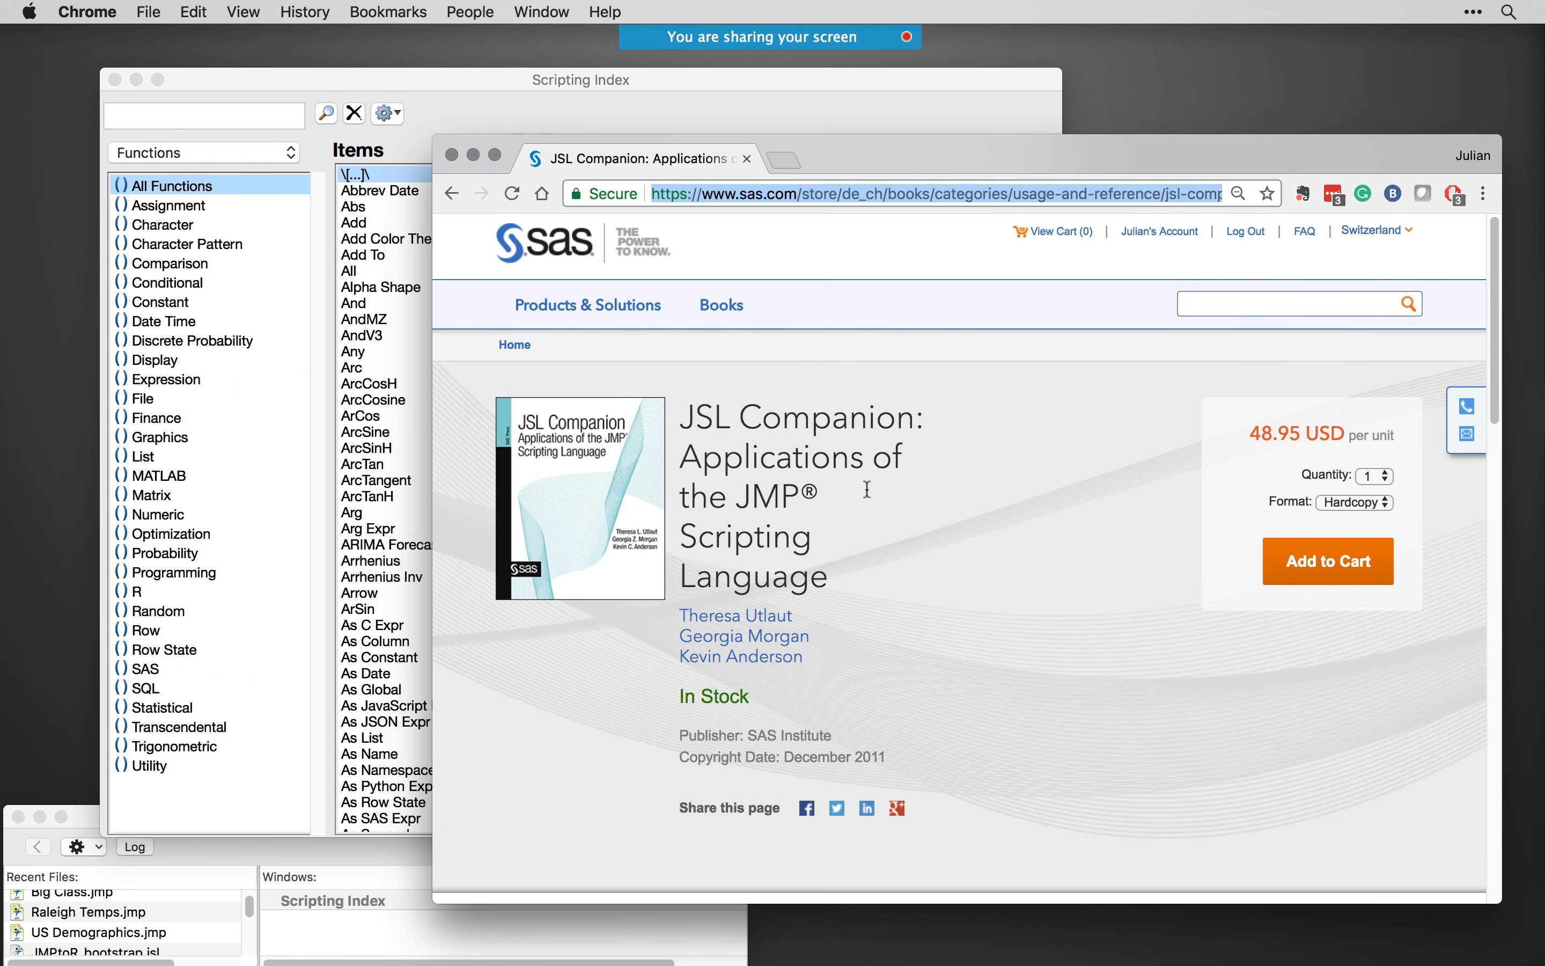
{"action": "left_click_drag", "start_coordinate": [853, 149], "coordinate": [829, 135]}
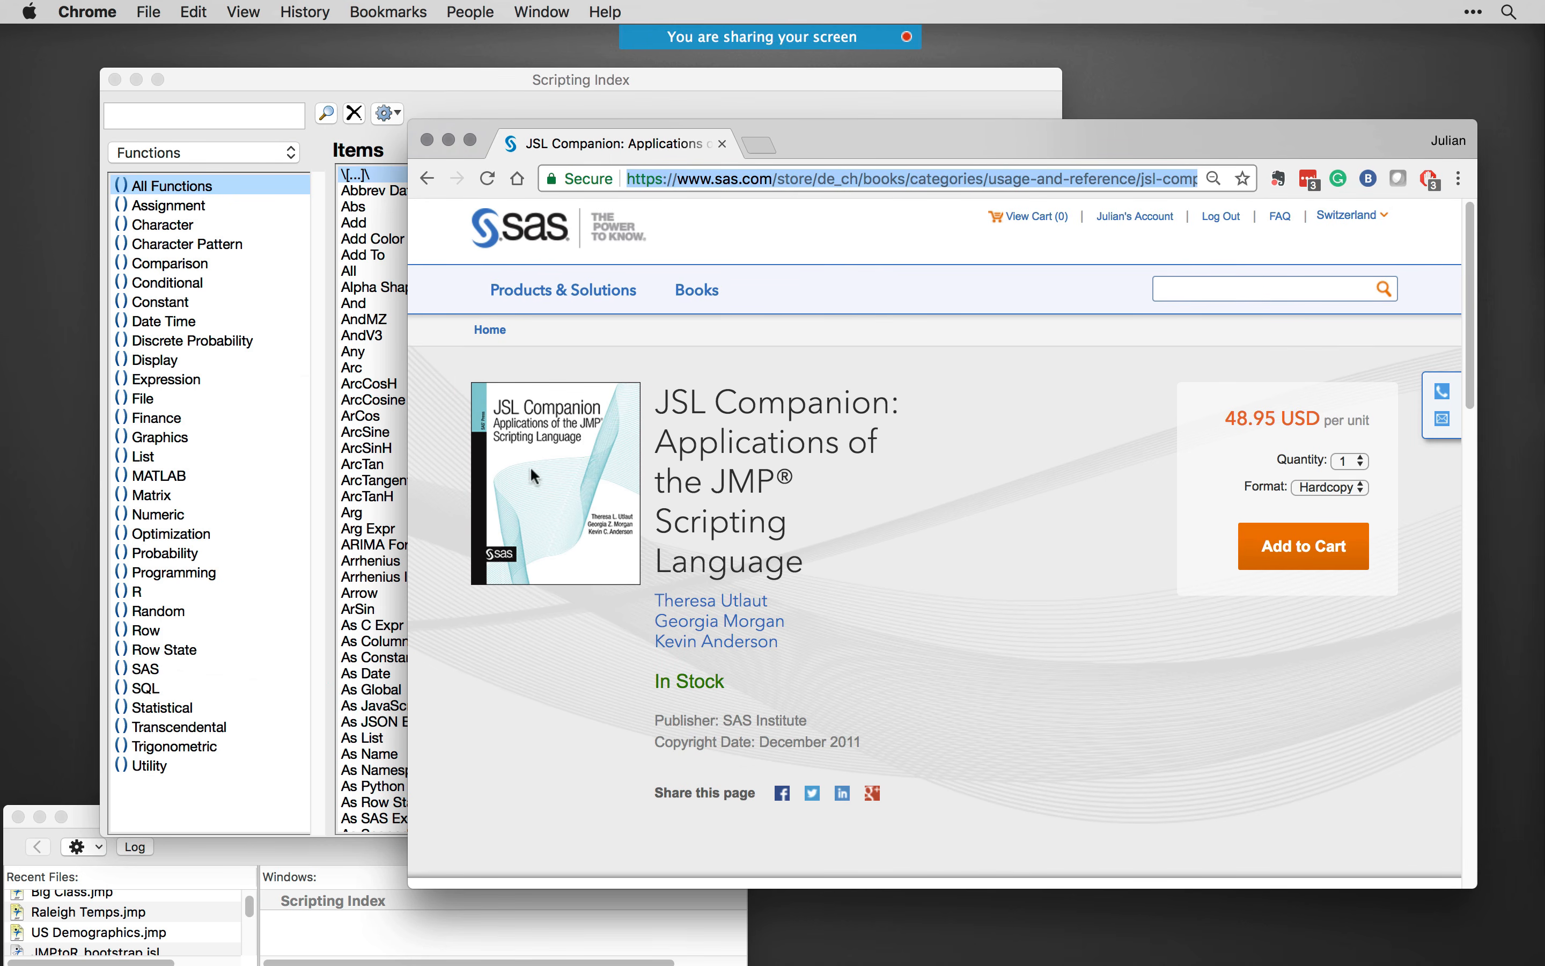
{"action": "left_click", "coordinate": [449, 140]}
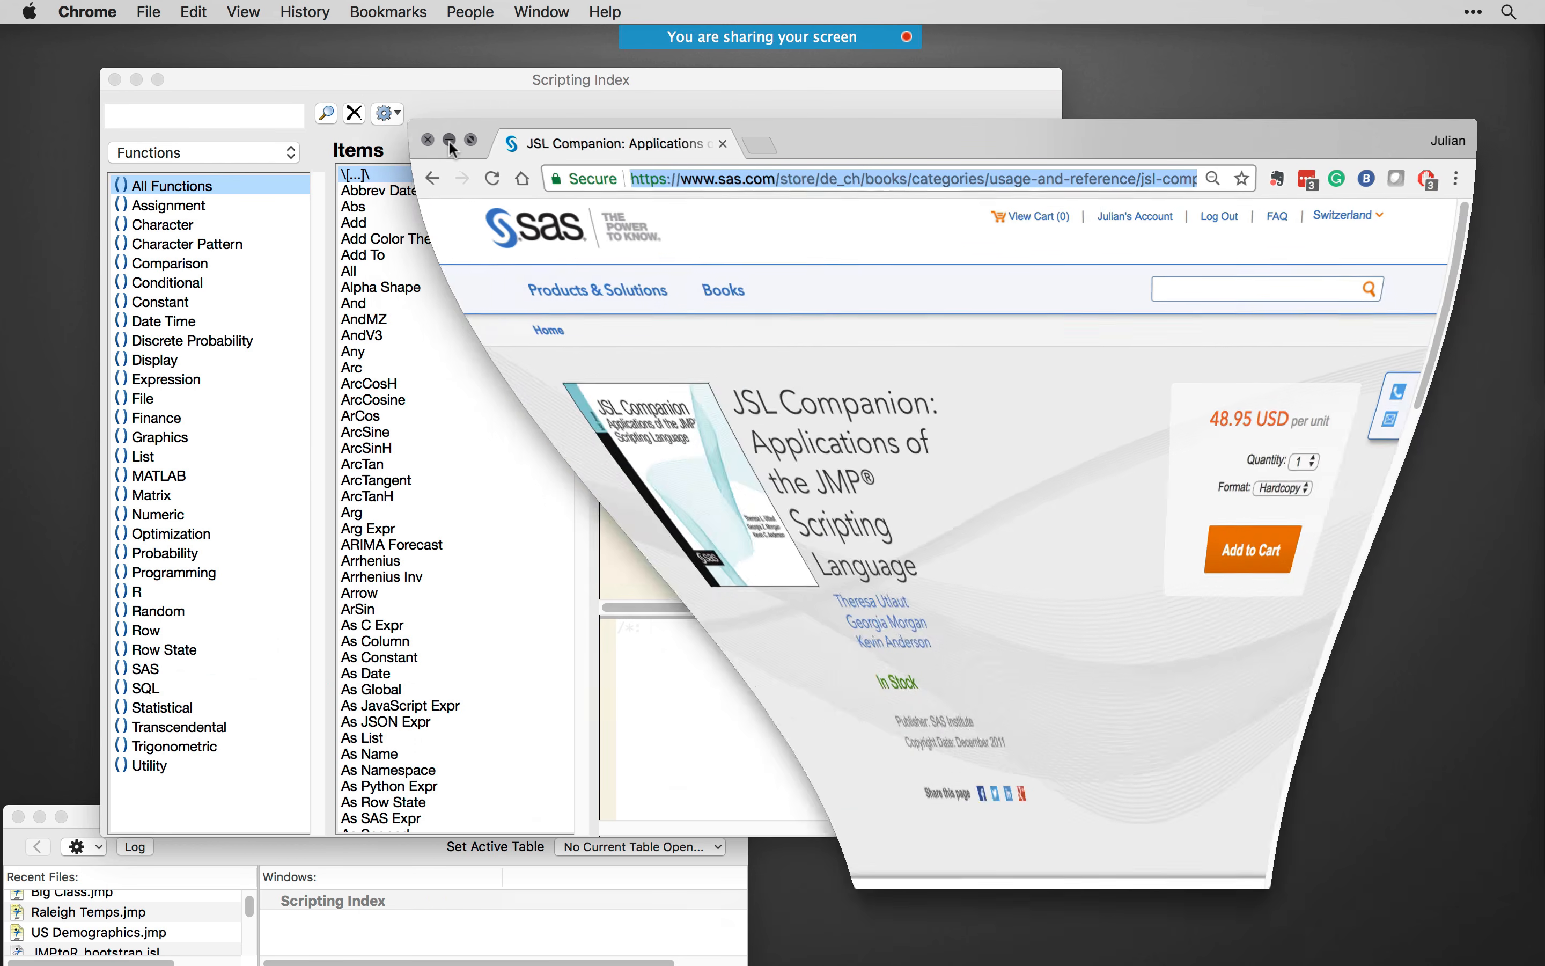
- Look through the MATLAB, R and SAS function categories in the Scripting Index
{"action": "left_click_drag", "start_coordinate": [635, 81], "coordinate": [678, 83]}
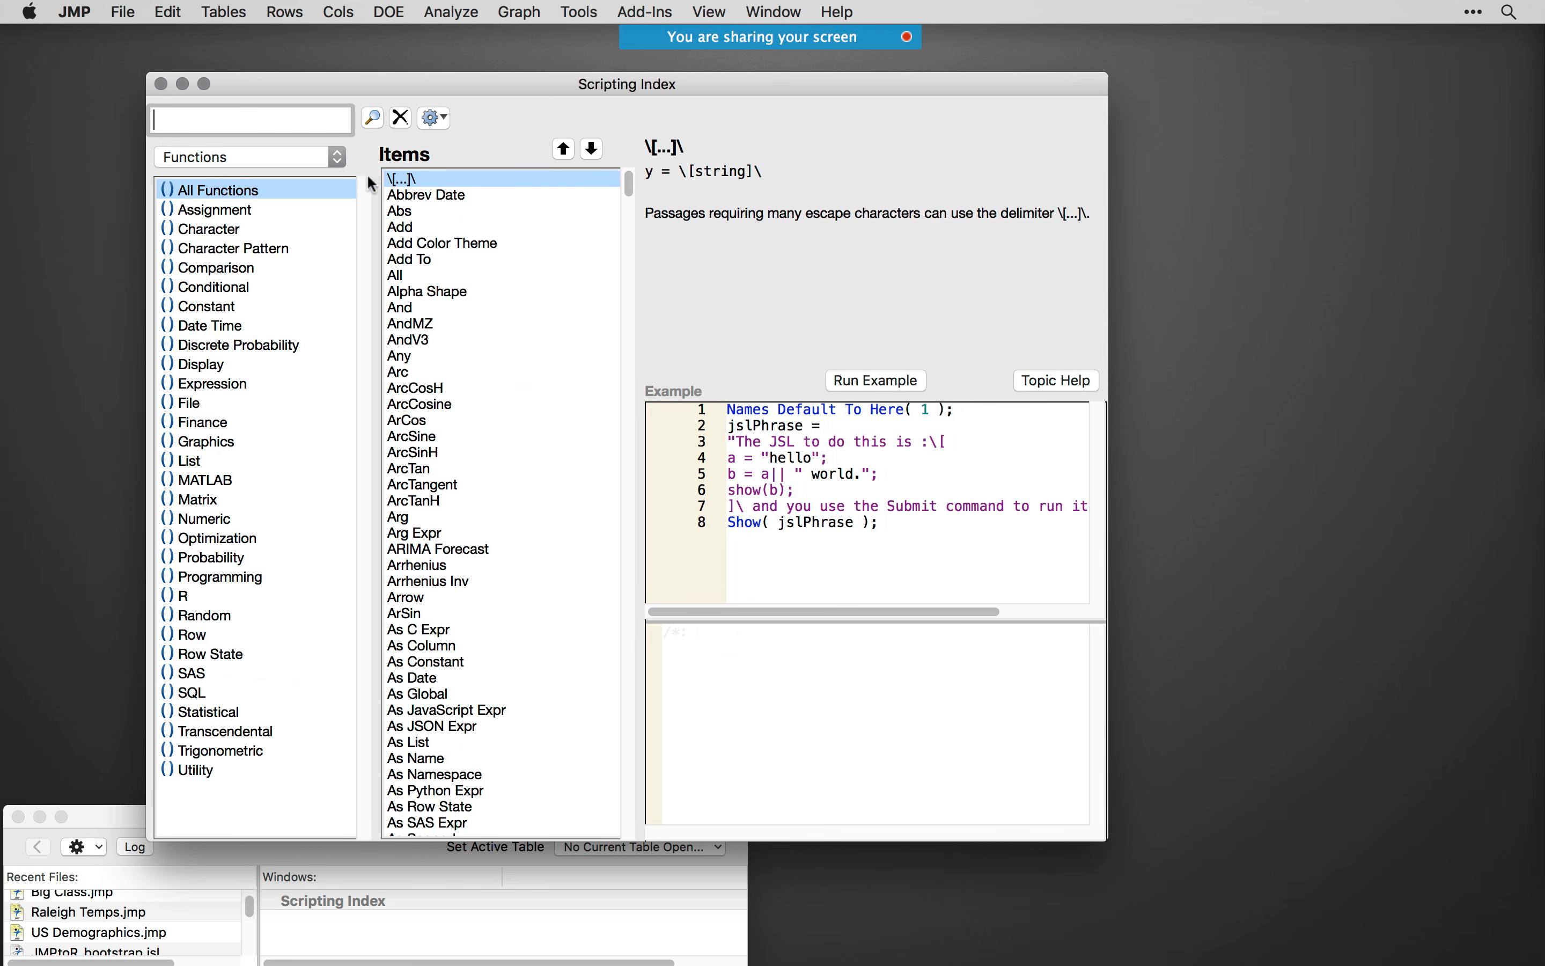
{"action": "left_click", "coordinate": [191, 167]}
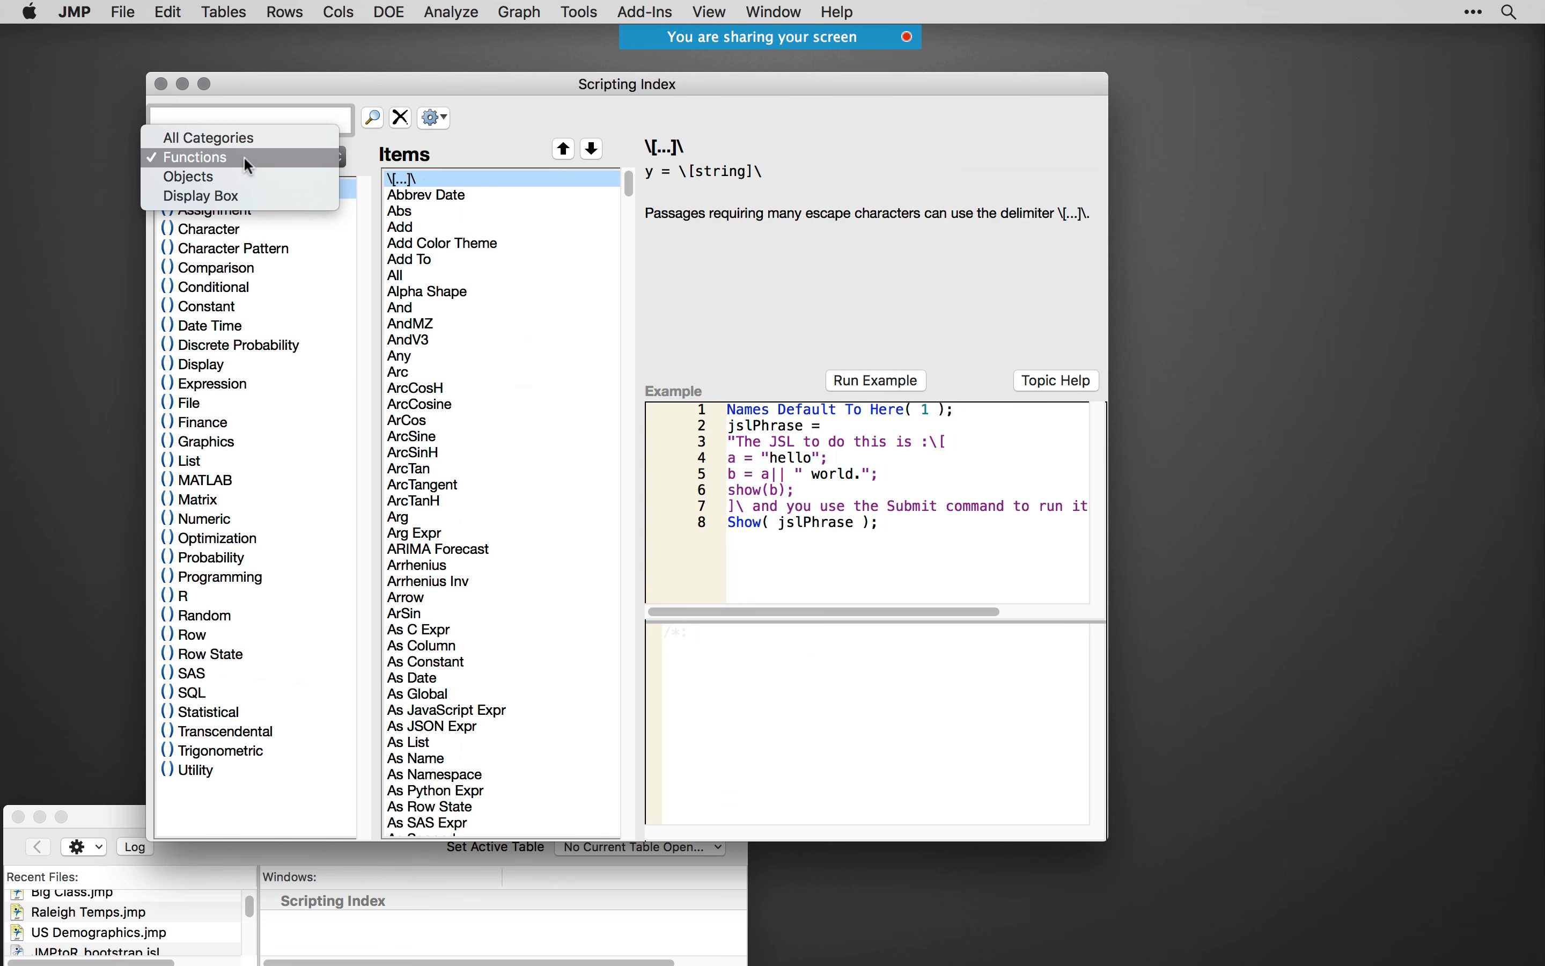
{"action": "left_click", "coordinate": [211, 159]}
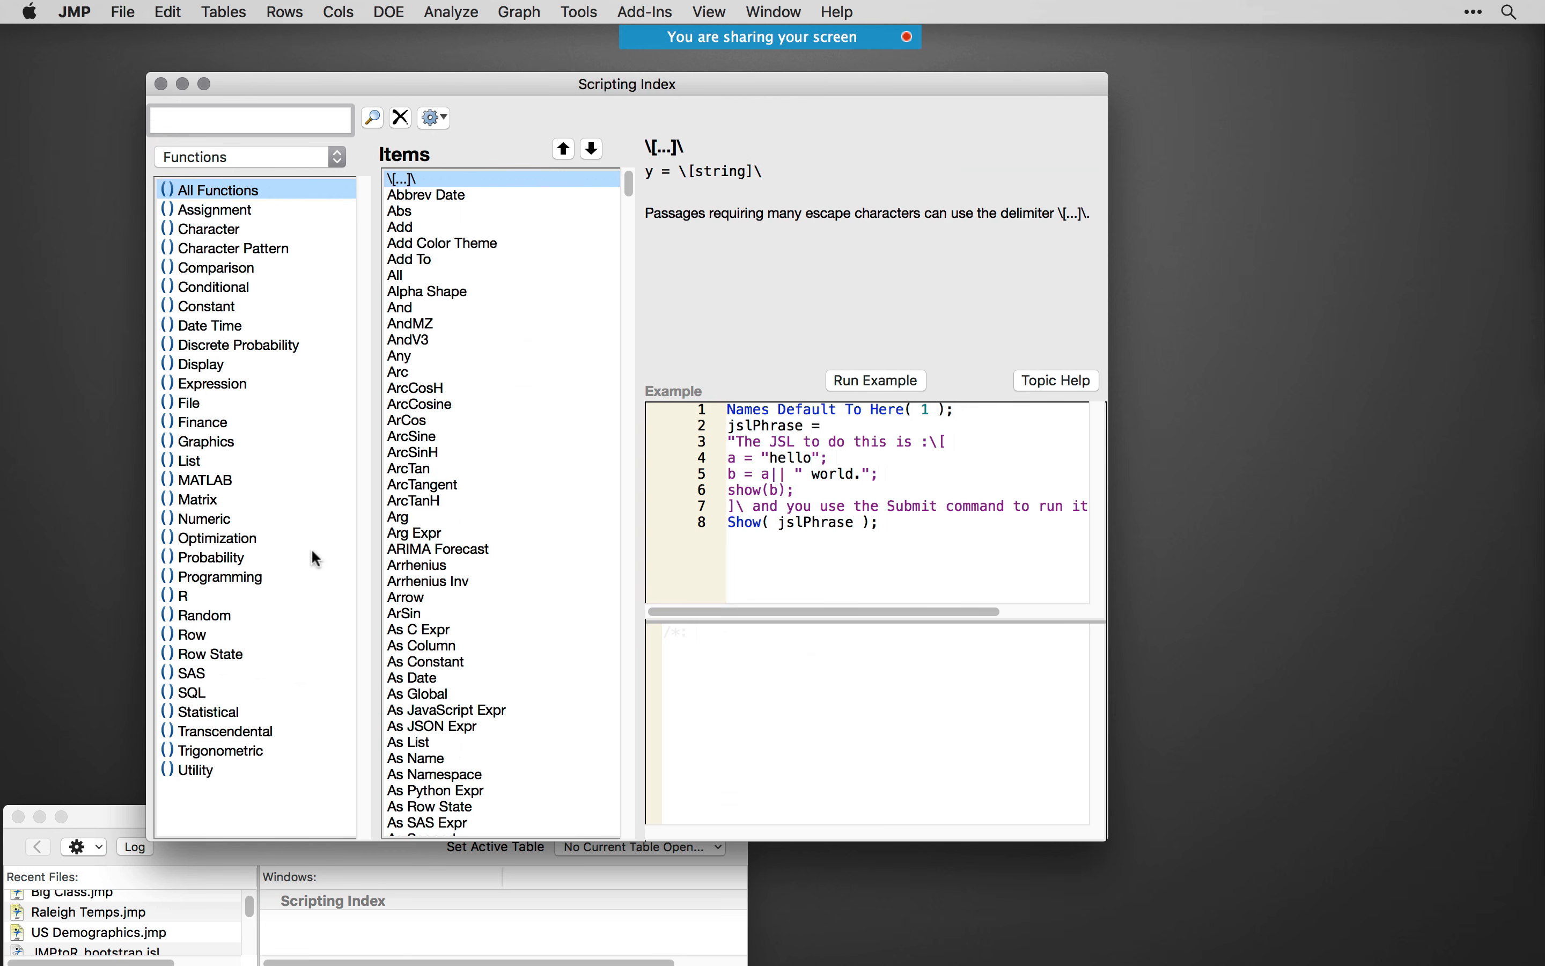
{"action": "left_click", "coordinate": [213, 483]}
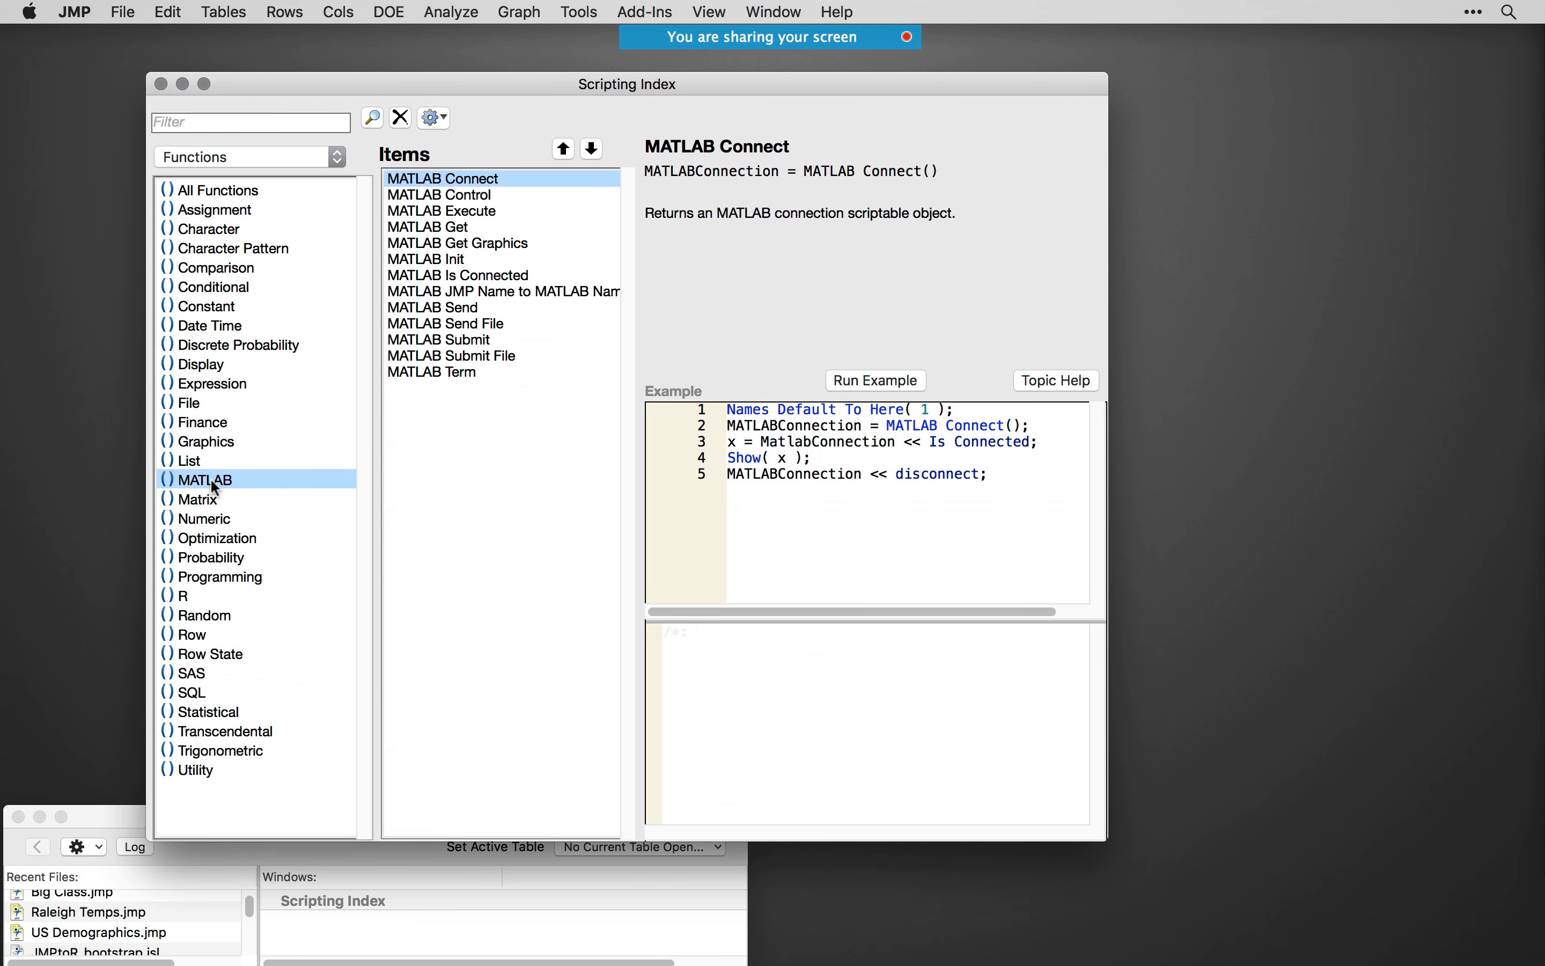
{"action": "left_click", "coordinate": [199, 598]}
{"action": "left_click", "coordinate": [211, 677]}
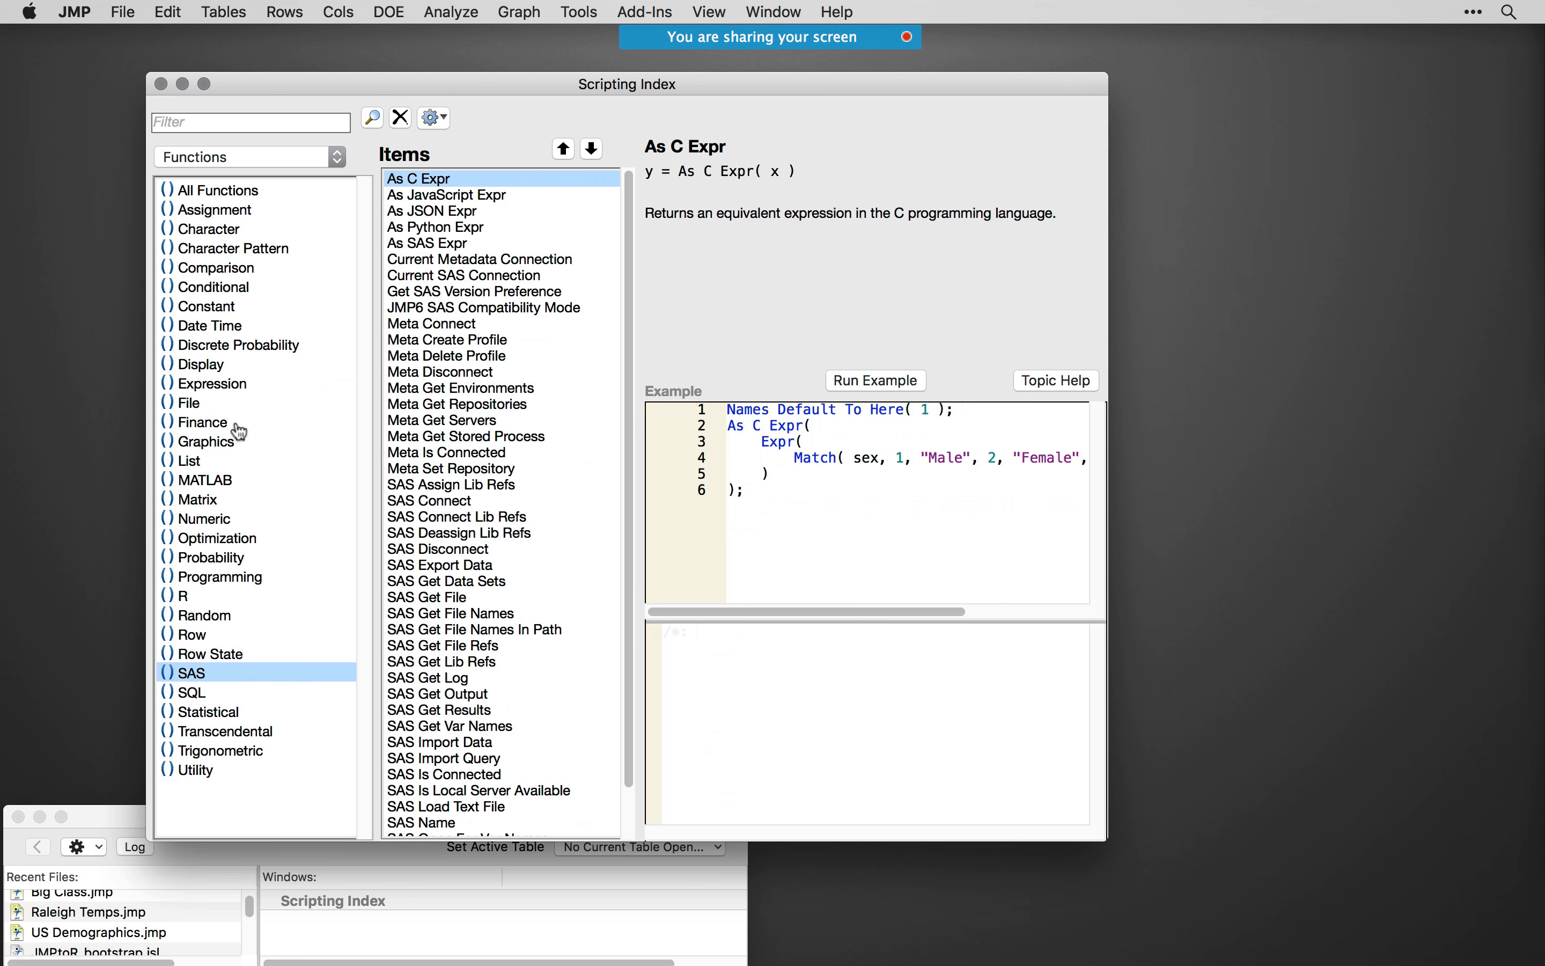
{"action": "left_click", "coordinate": [185, 596]}
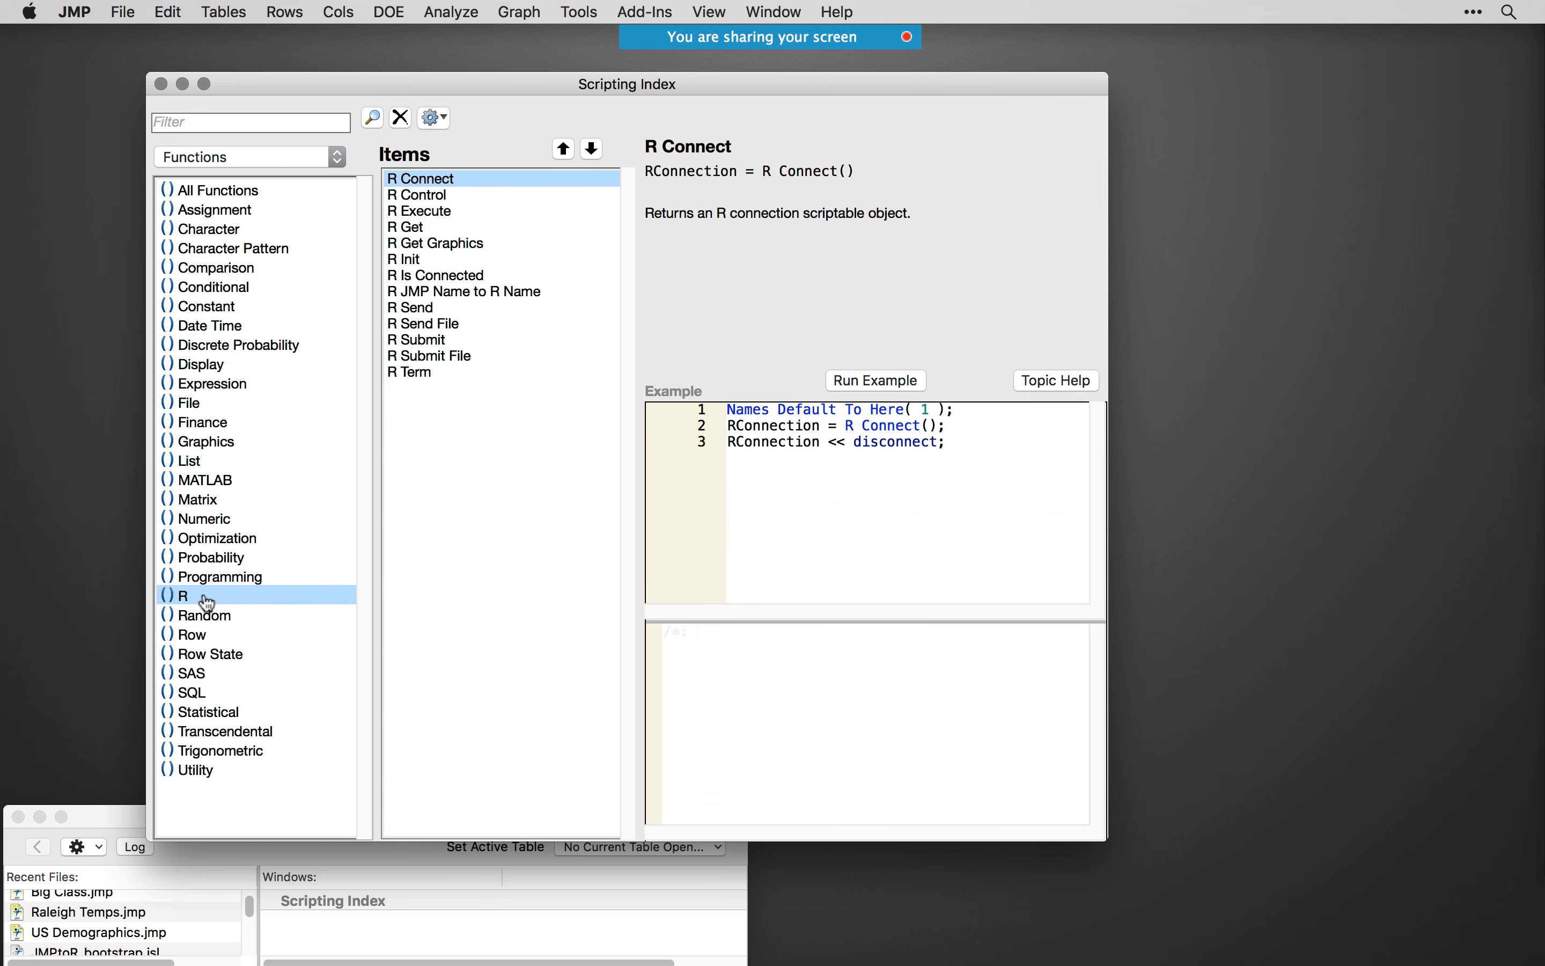
{"action": "left_click", "coordinate": [225, 484]}
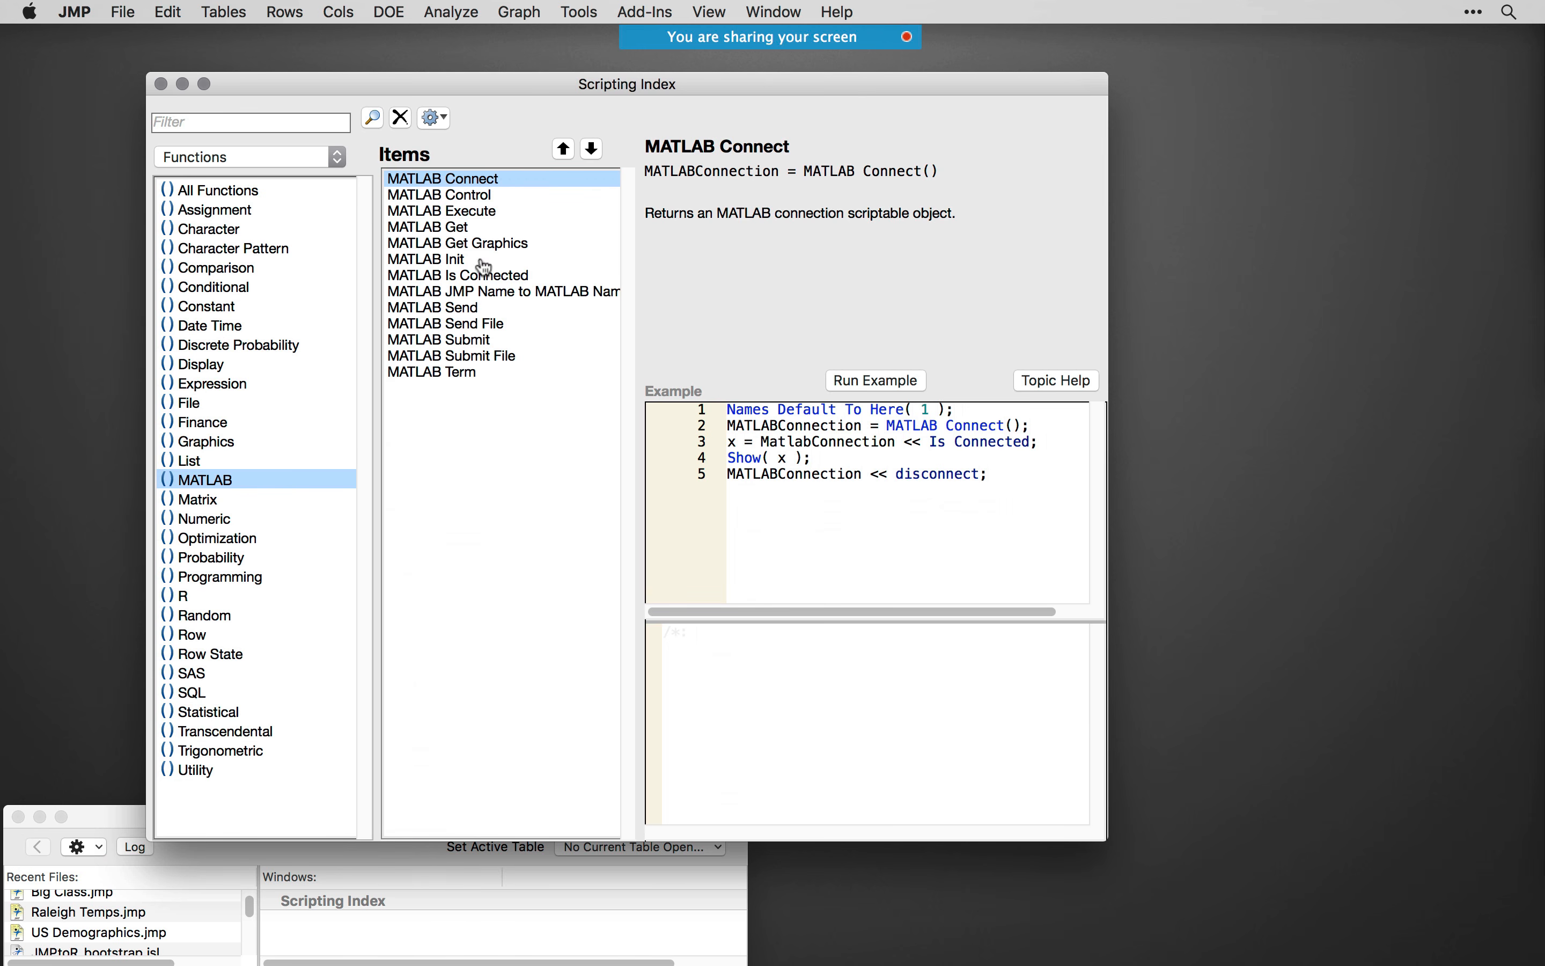
- Run only the R Init(); line of the R Init example from the R functions and highlight the version digits in its output
{"action": "left_click", "coordinate": [215, 596]}
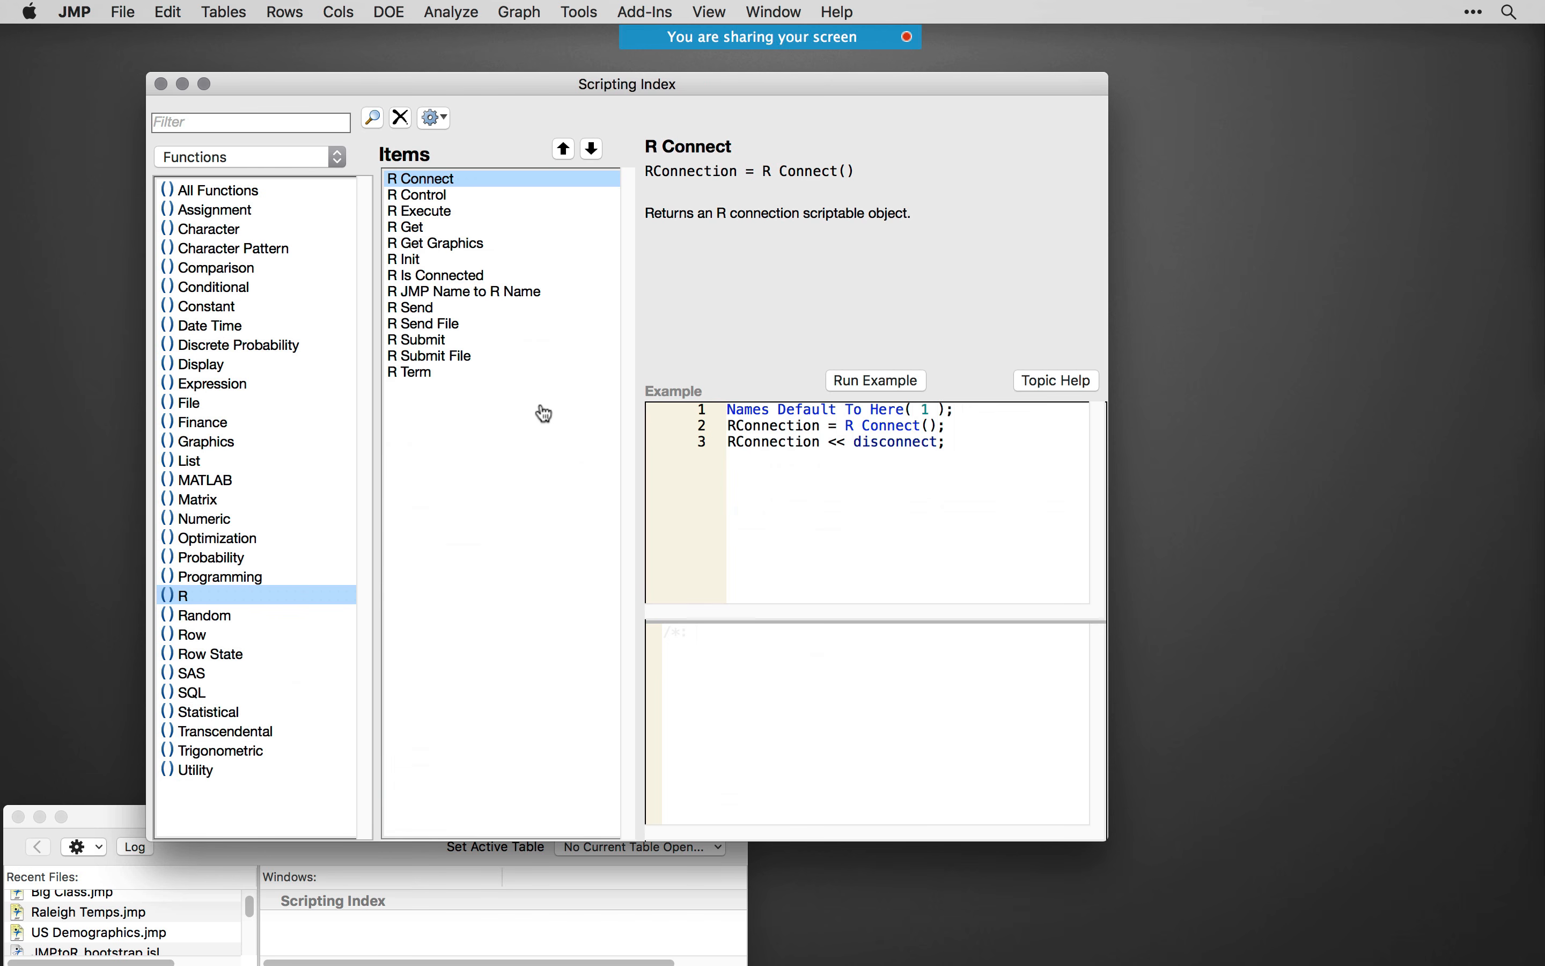
{"action": "left_click_drag", "start_coordinate": [544, 78], "coordinate": [520, 68]}
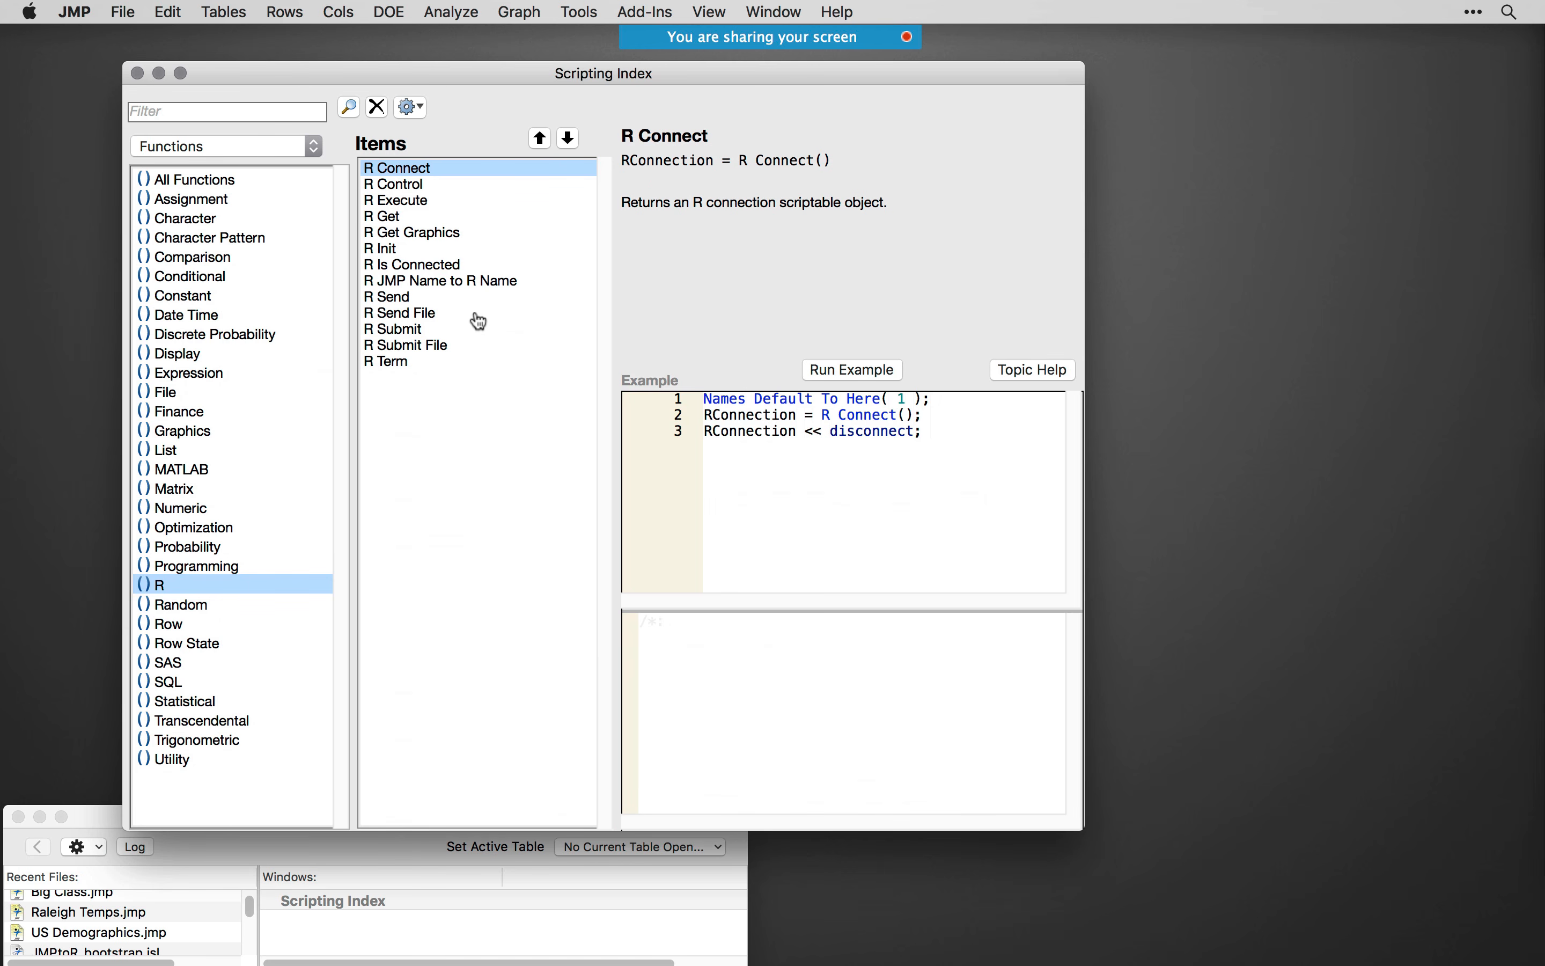
{"action": "left_click", "coordinate": [421, 250]}
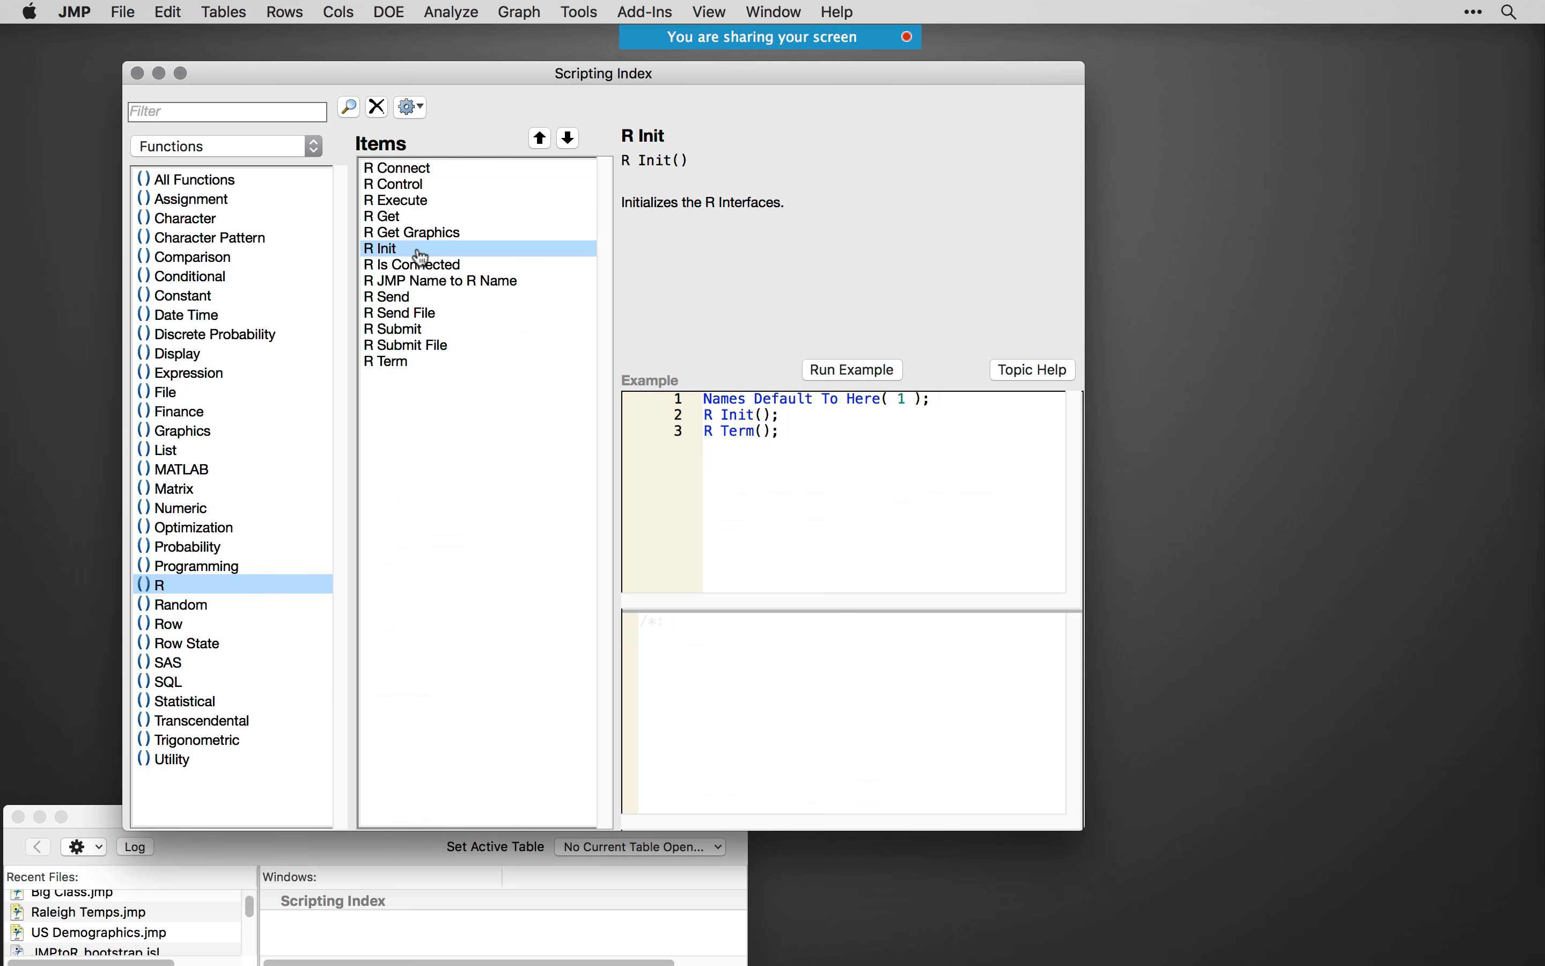
{"action": "left_click_drag", "start_coordinate": [782, 415], "coordinate": [681, 409]}
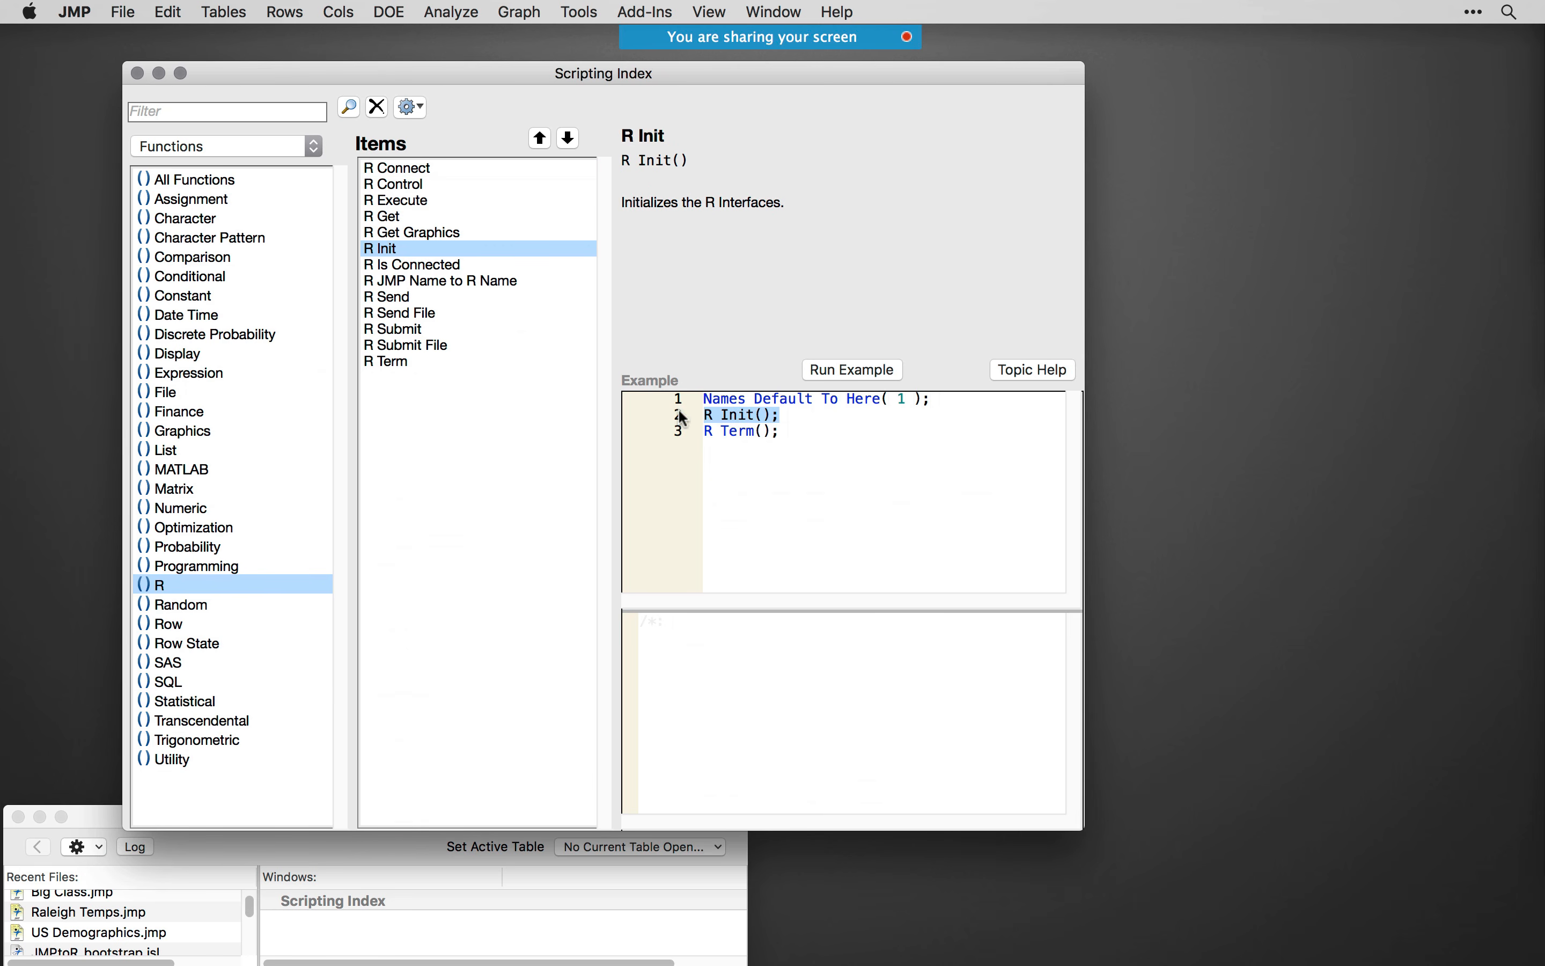
{"action": "right_click", "coordinate": [743, 416]}
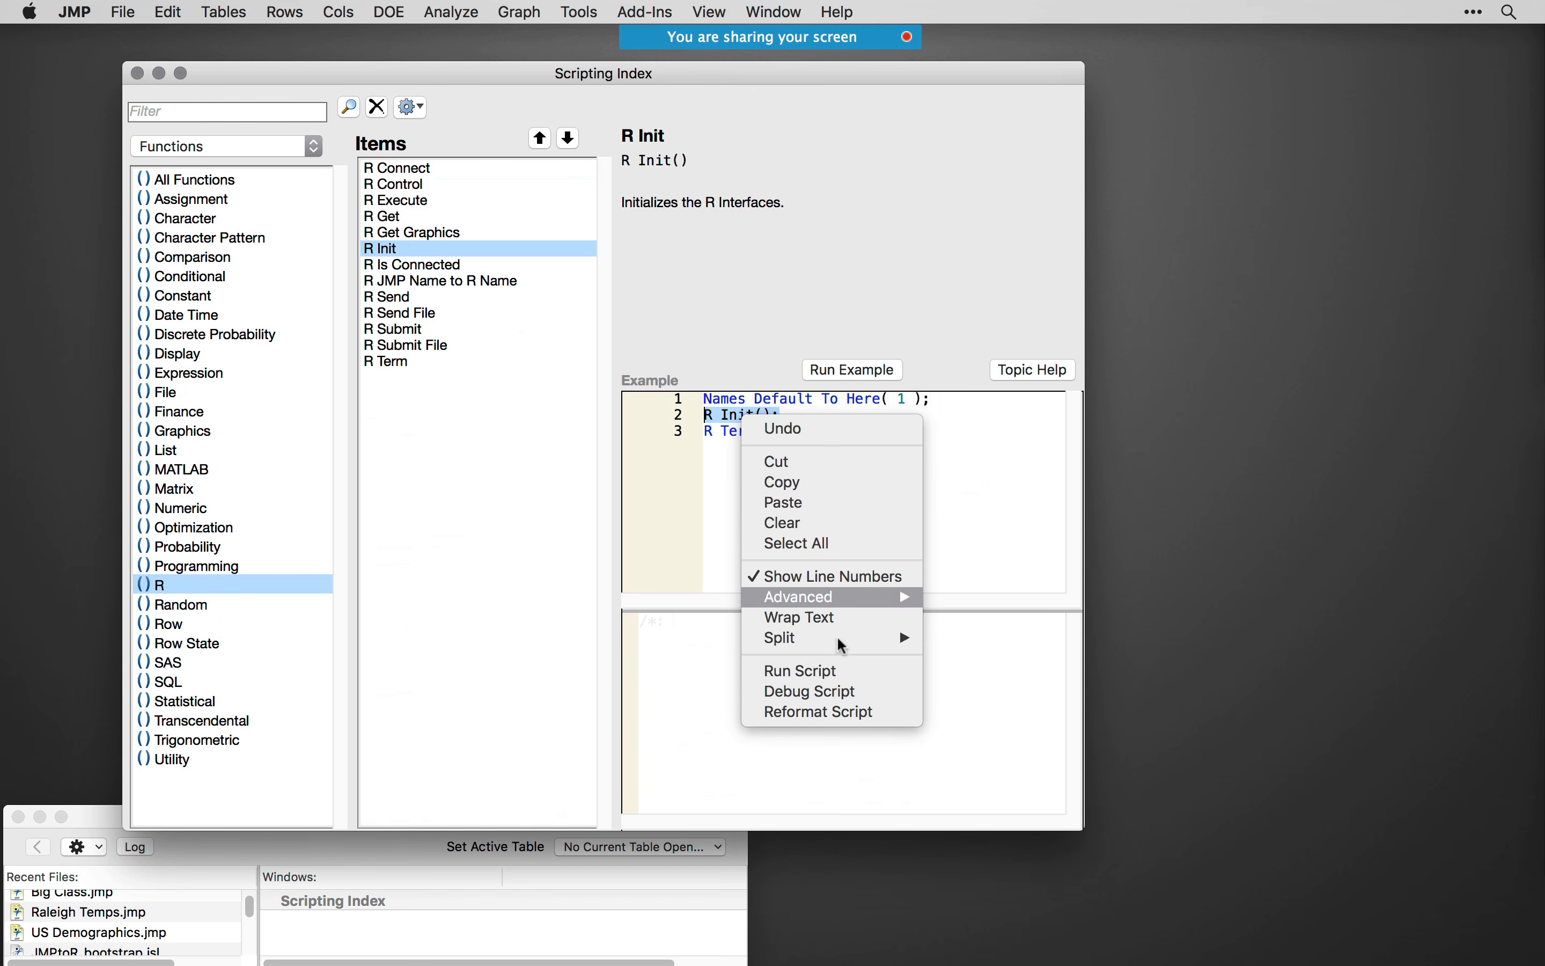
{"action": "left_click", "coordinate": [809, 670]}
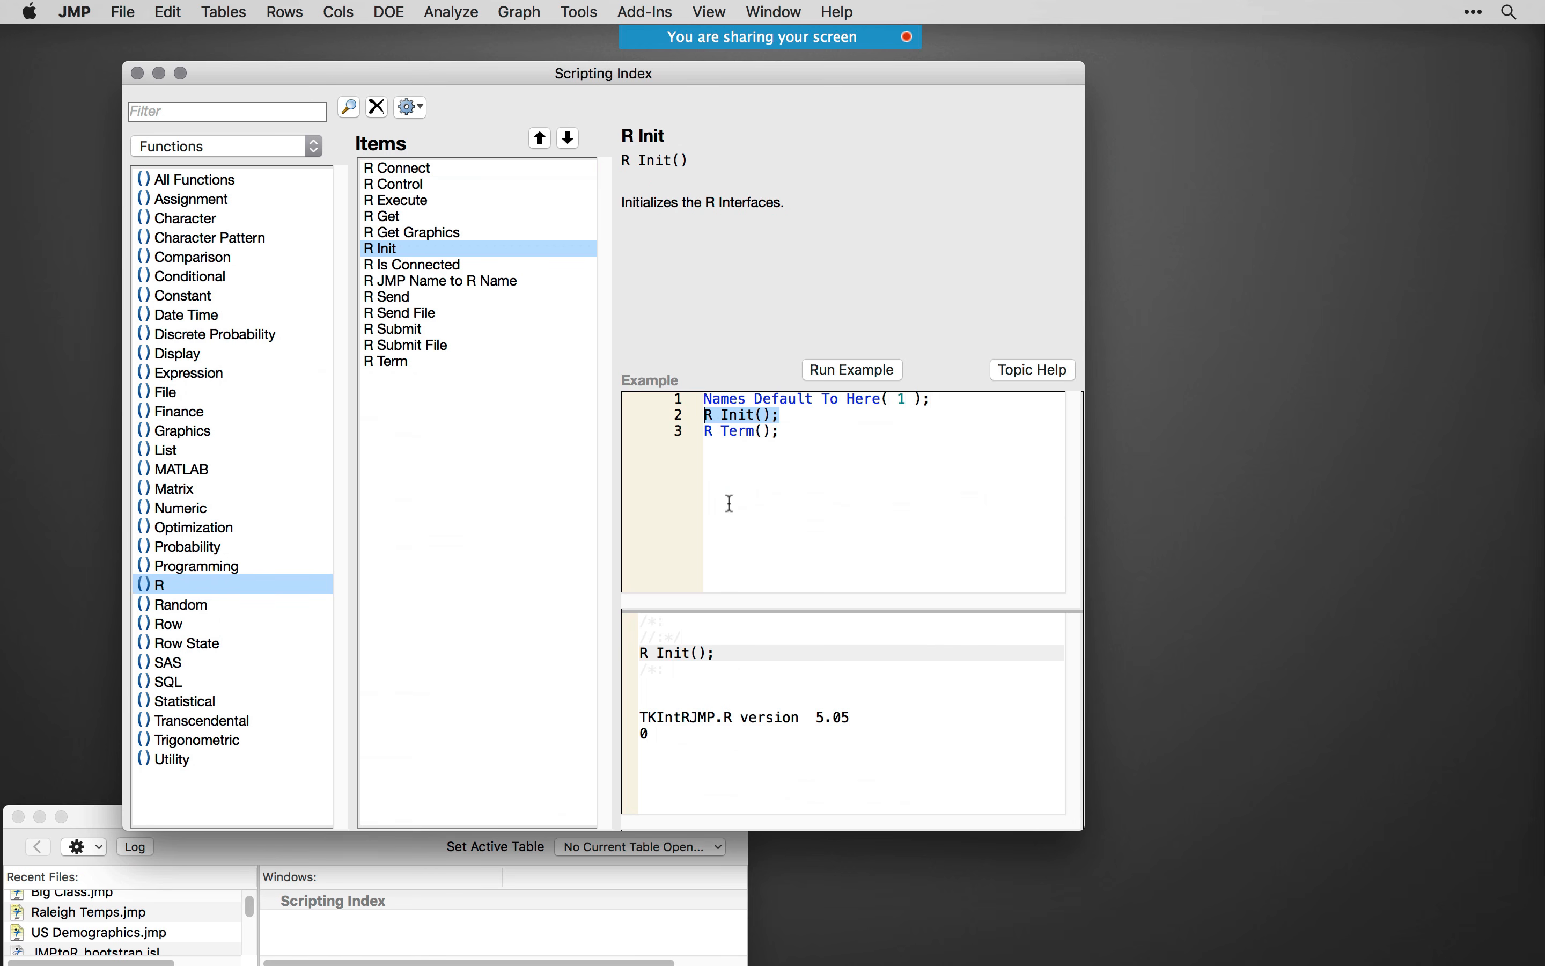
{"action": "left_click_drag", "start_coordinate": [850, 717], "coordinate": [826, 717]}
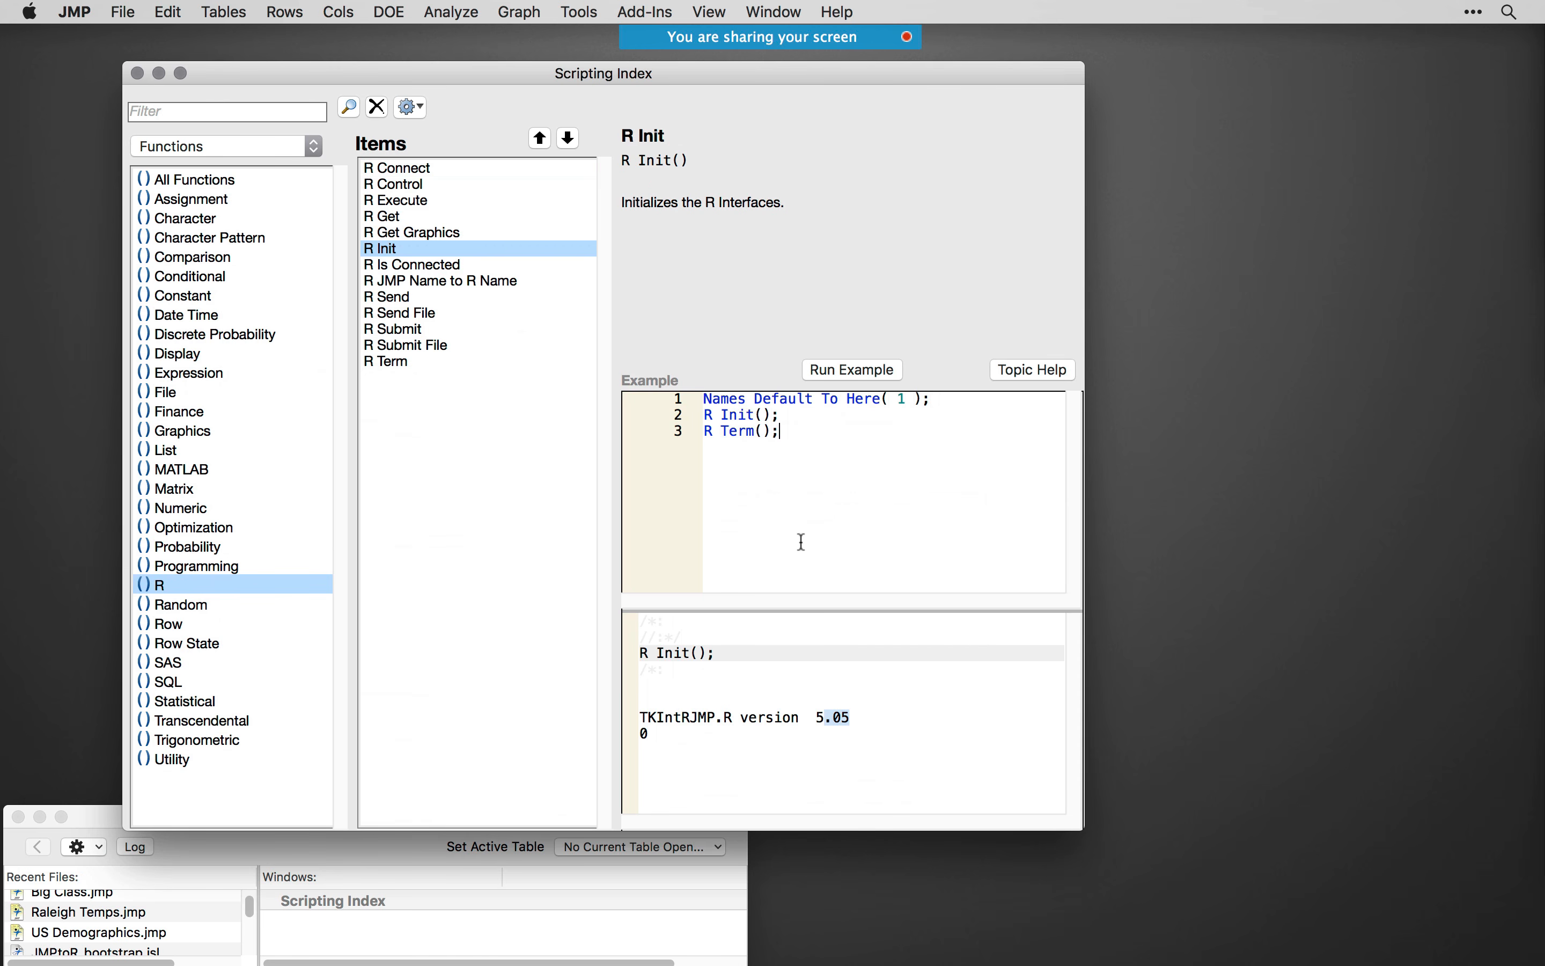
- Widen the Scripting Index and run the R Submit example's code from R Submit( through Wait( 3 );
{"action": "left_click", "coordinate": [424, 330]}
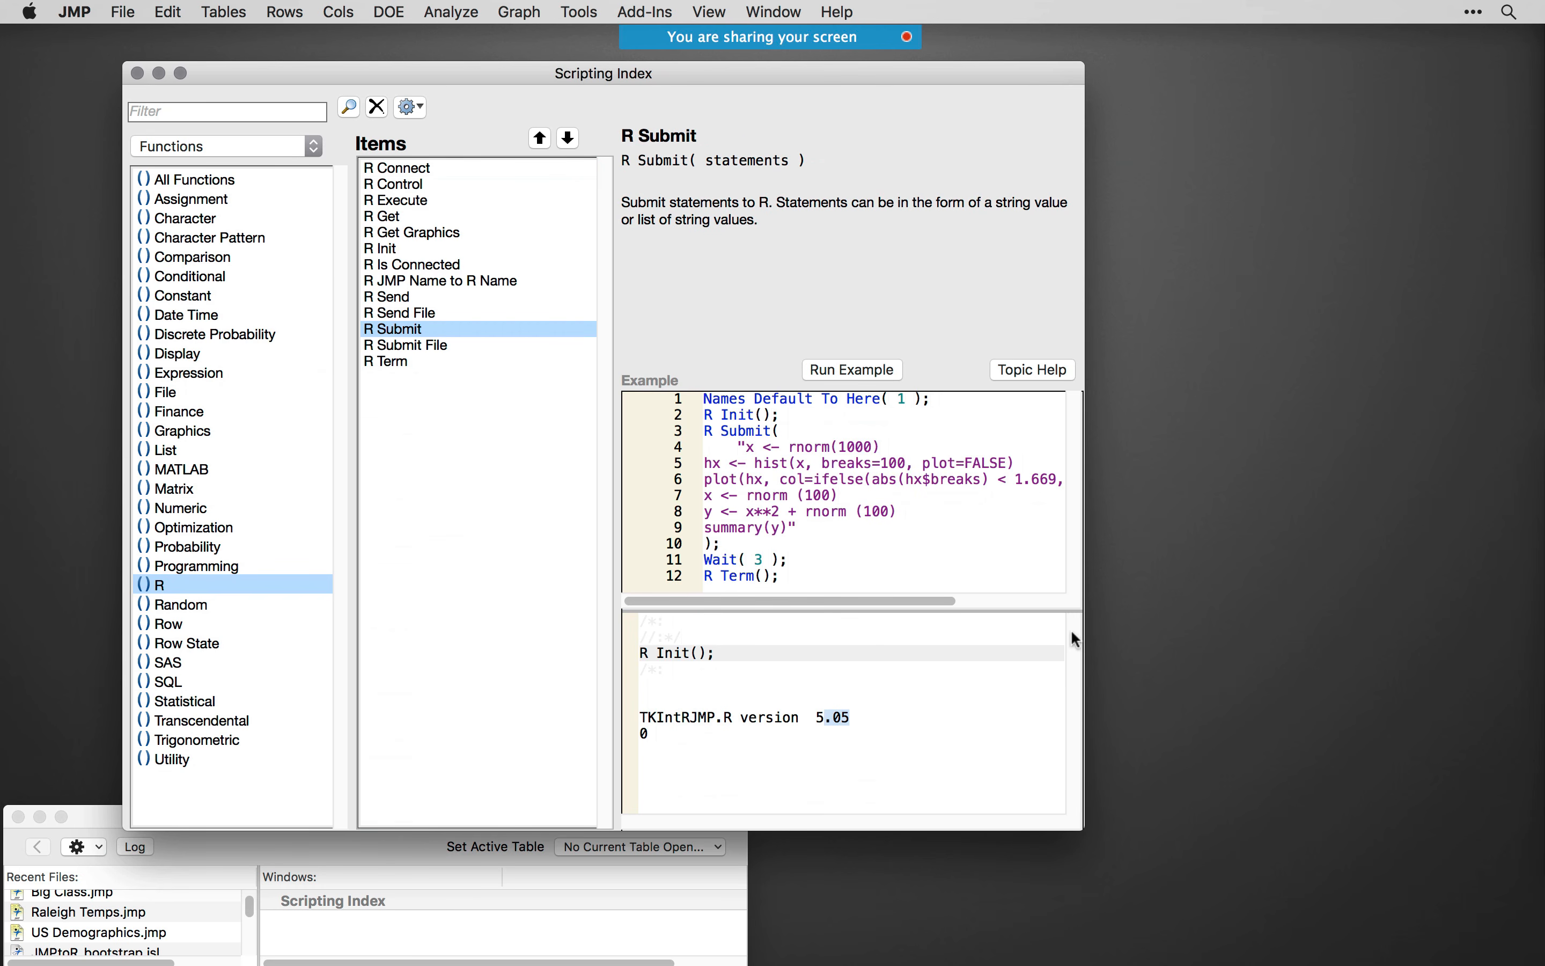
{"action": "left_click_drag", "start_coordinate": [1085, 635], "coordinate": [1377, 635]}
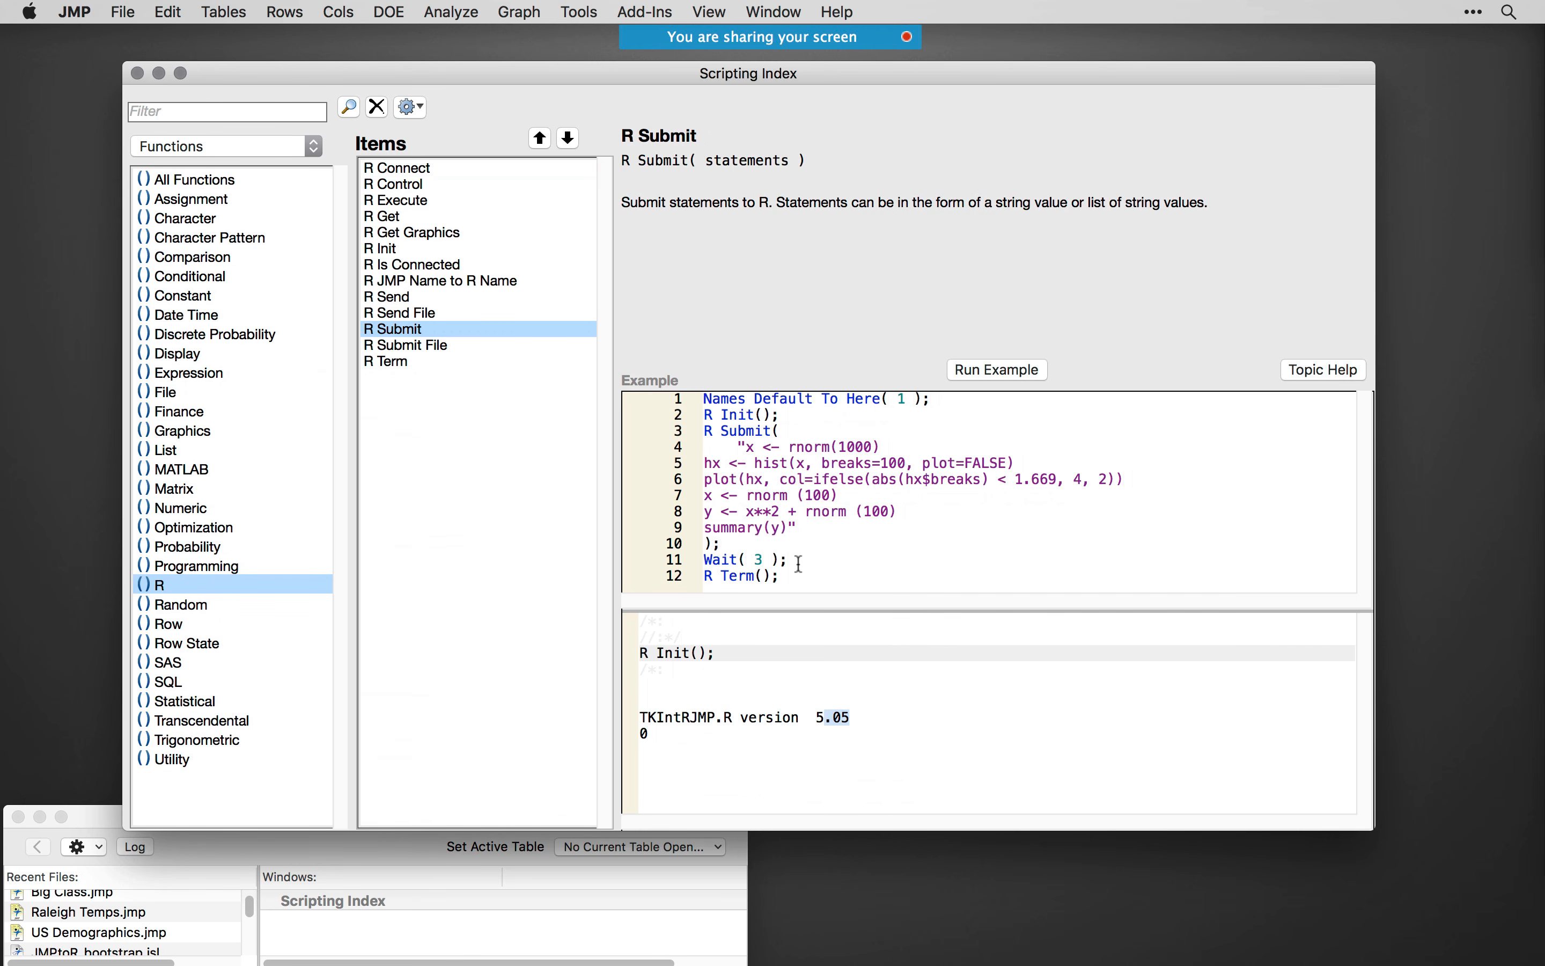
{"action": "left_click_drag", "start_coordinate": [789, 560], "coordinate": [688, 436]}
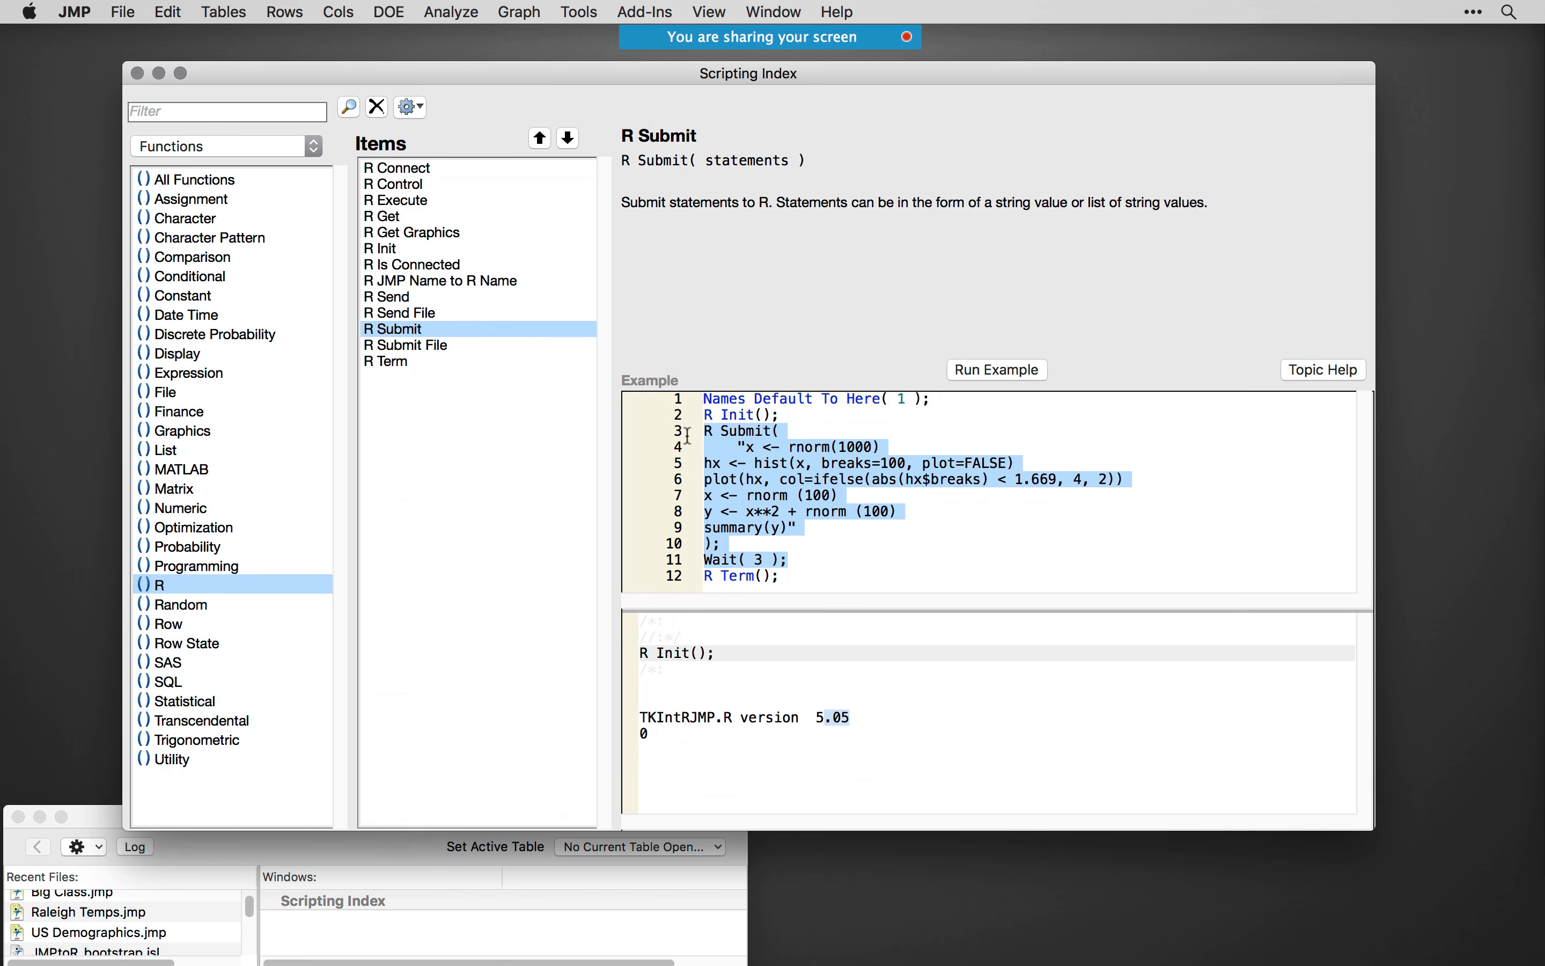
{"action": "right_click", "coordinate": [767, 443]}
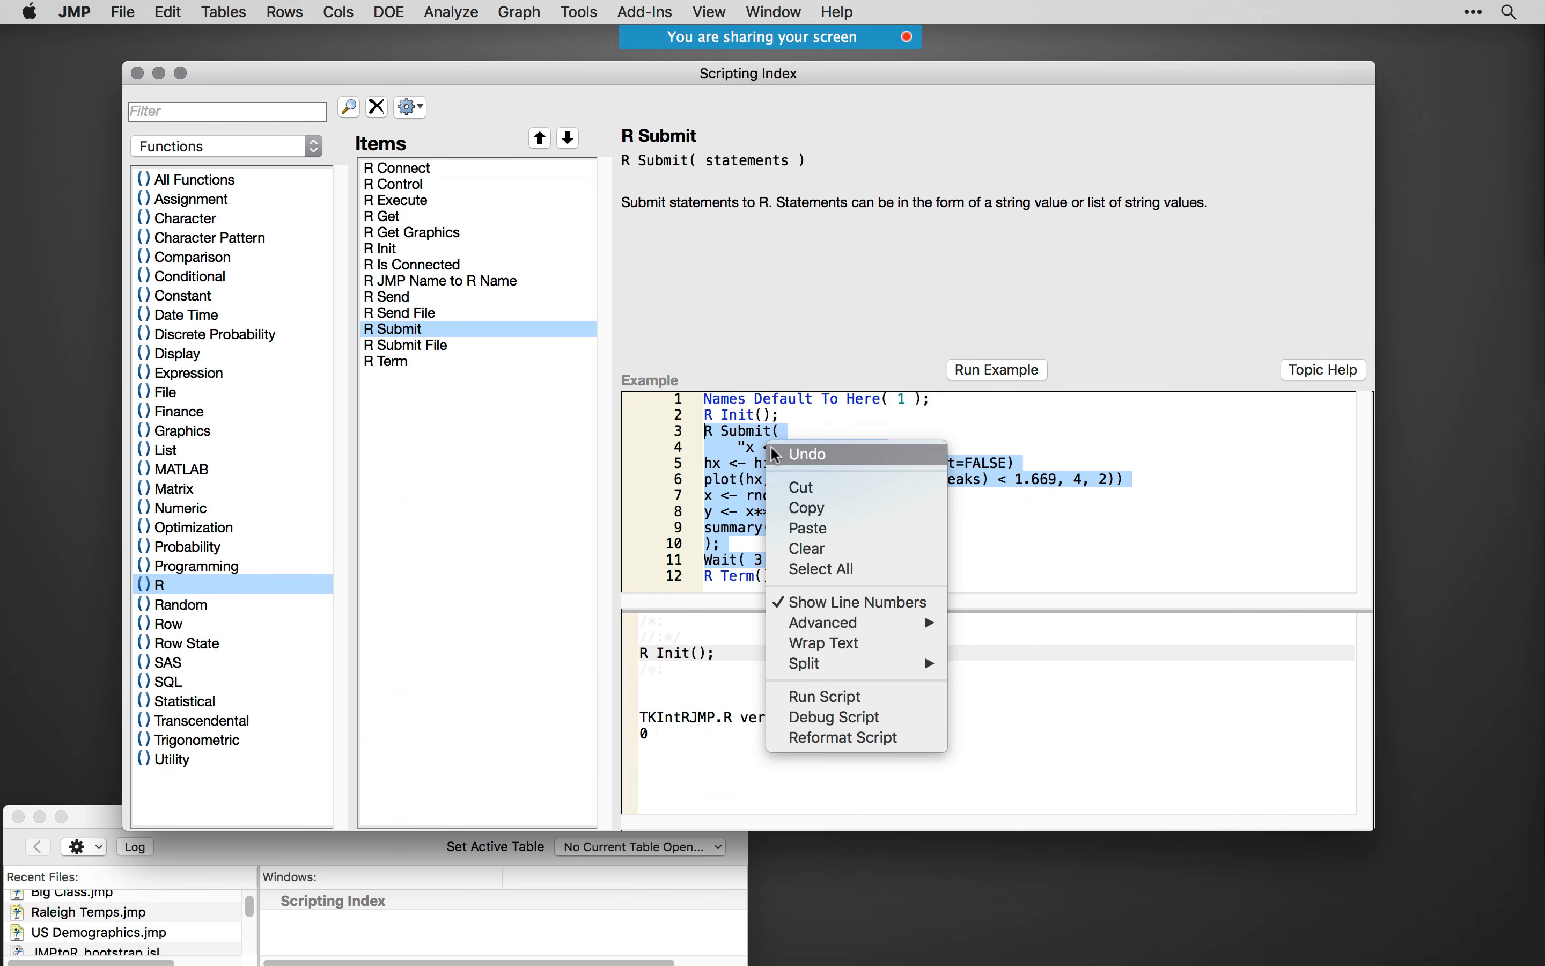
{"action": "left_click", "coordinate": [853, 704]}
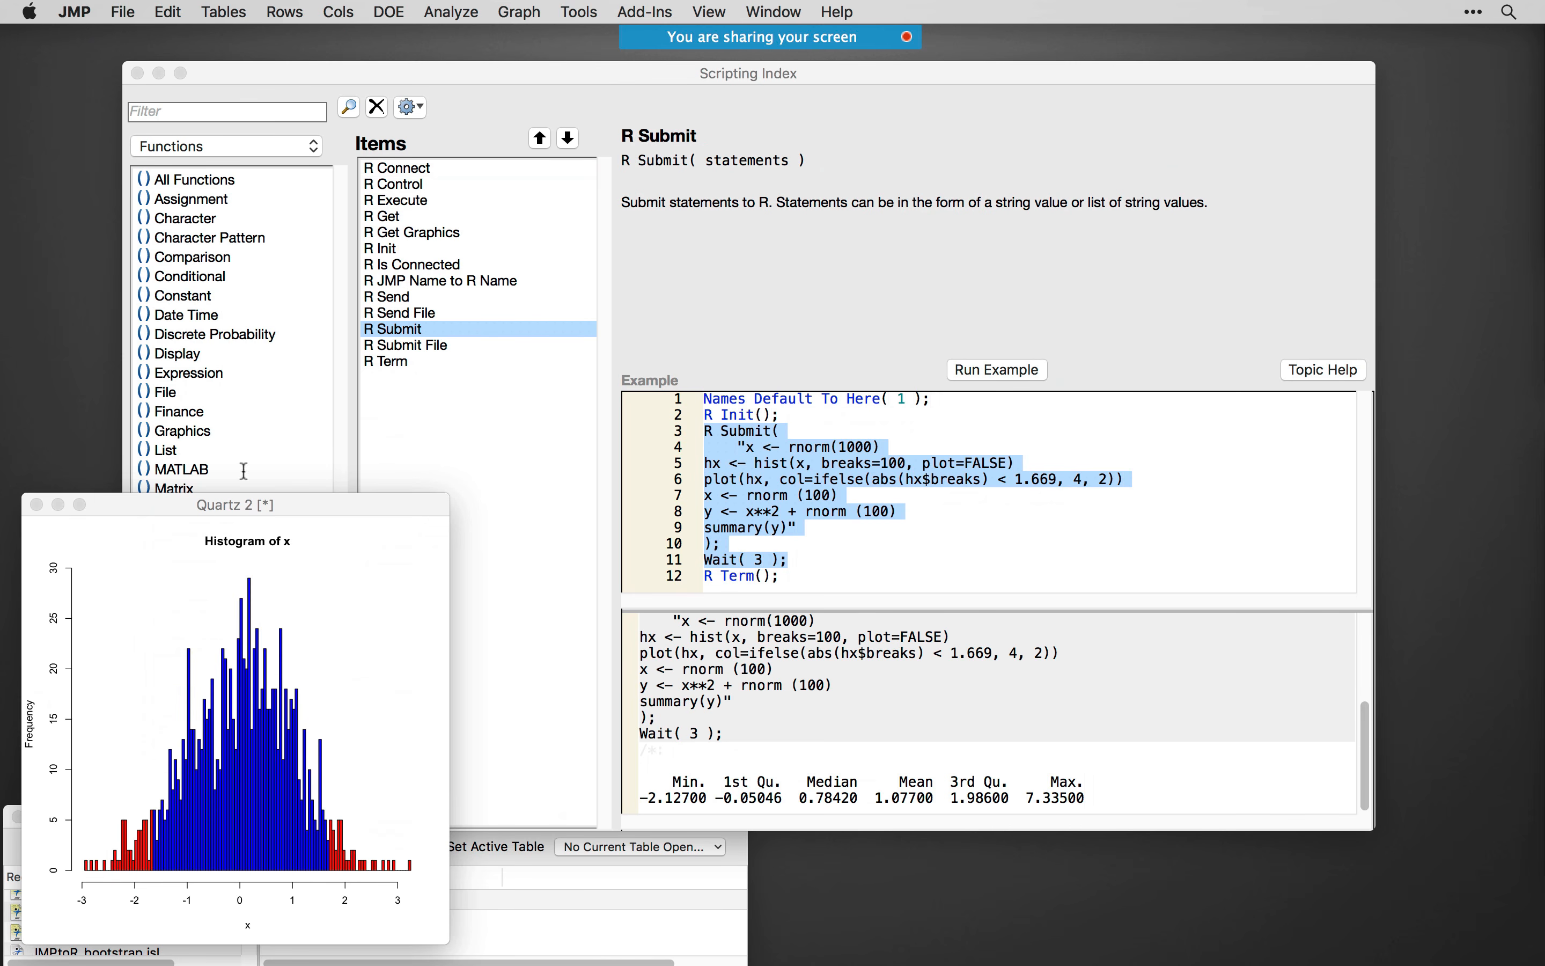
- Move the R histogram window over the Scripting Index, try resizing it, and close it
{"action": "left_click_drag", "start_coordinate": [298, 503], "coordinate": [423, 328]}
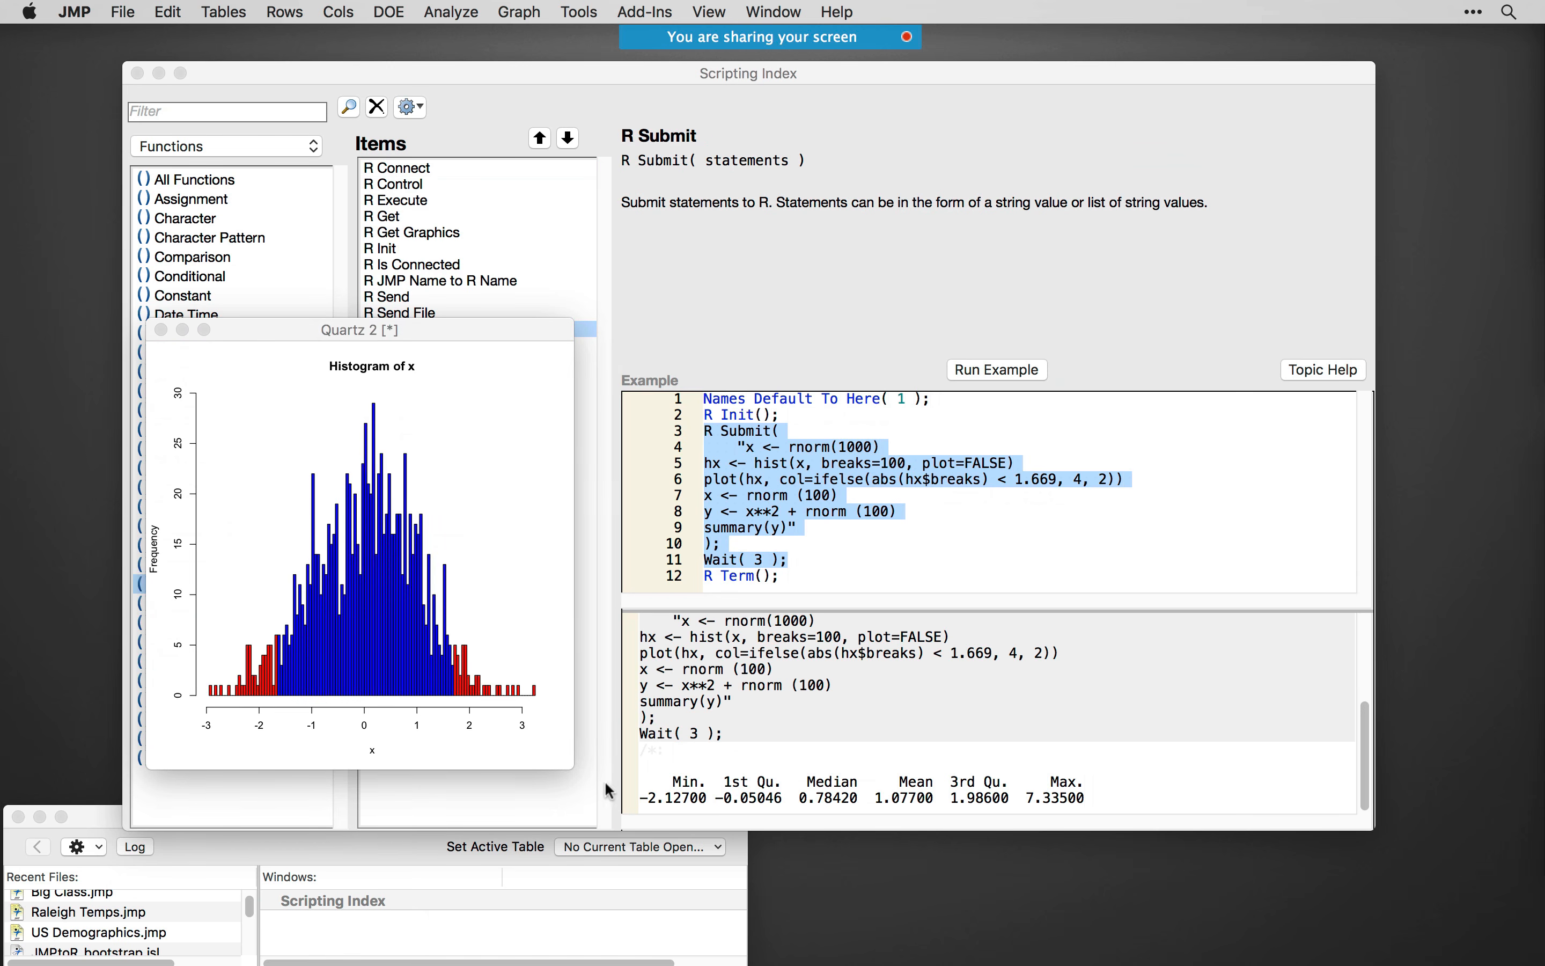
{"action": "left_click_drag", "start_coordinate": [573, 768], "coordinate": [855, 811]}
{"action": "left_click_drag", "start_coordinate": [1544, 476], "coordinate": [1544, 435]}
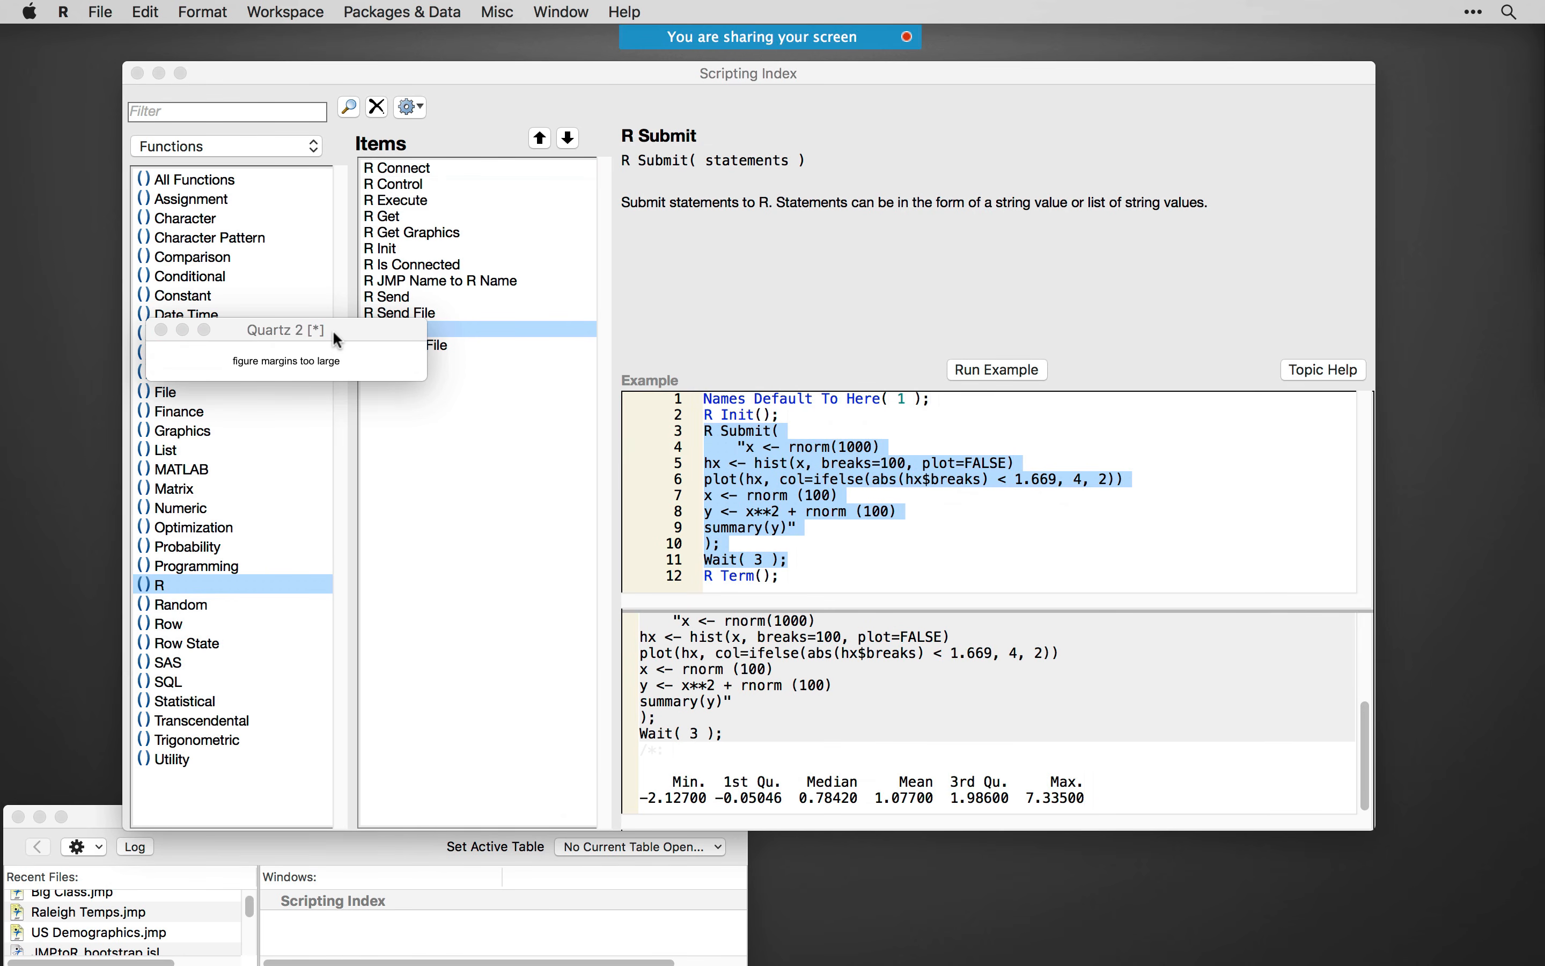
{"action": "left_click_drag", "start_coordinate": [334, 329], "coordinate": [470, 486]}
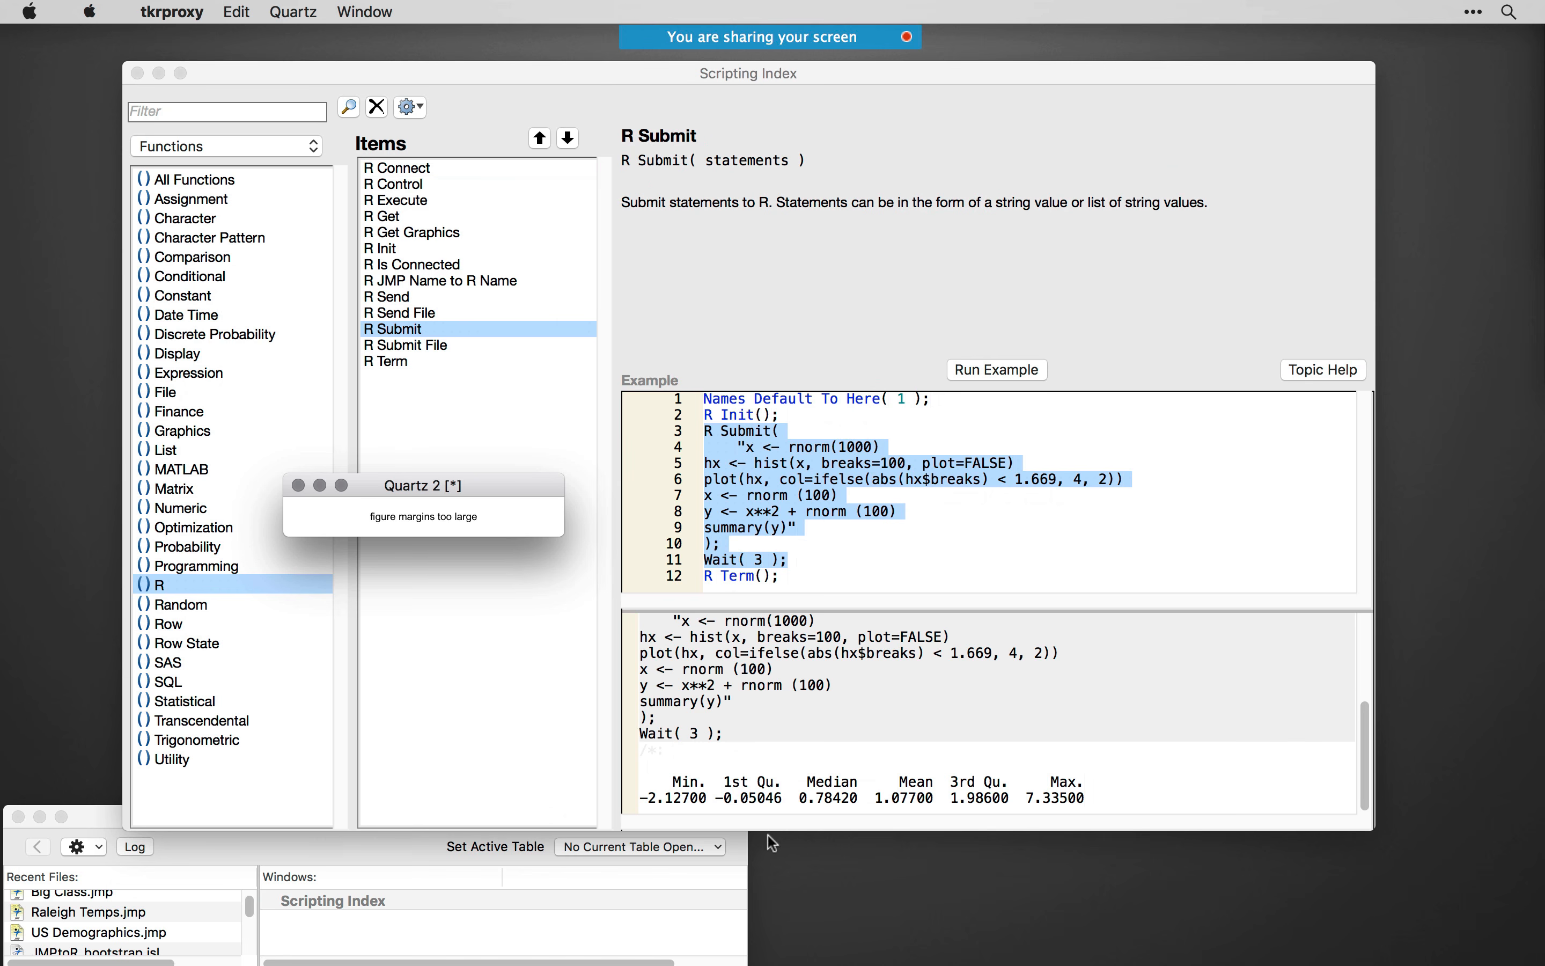
{"action": "left_click", "coordinate": [298, 485]}
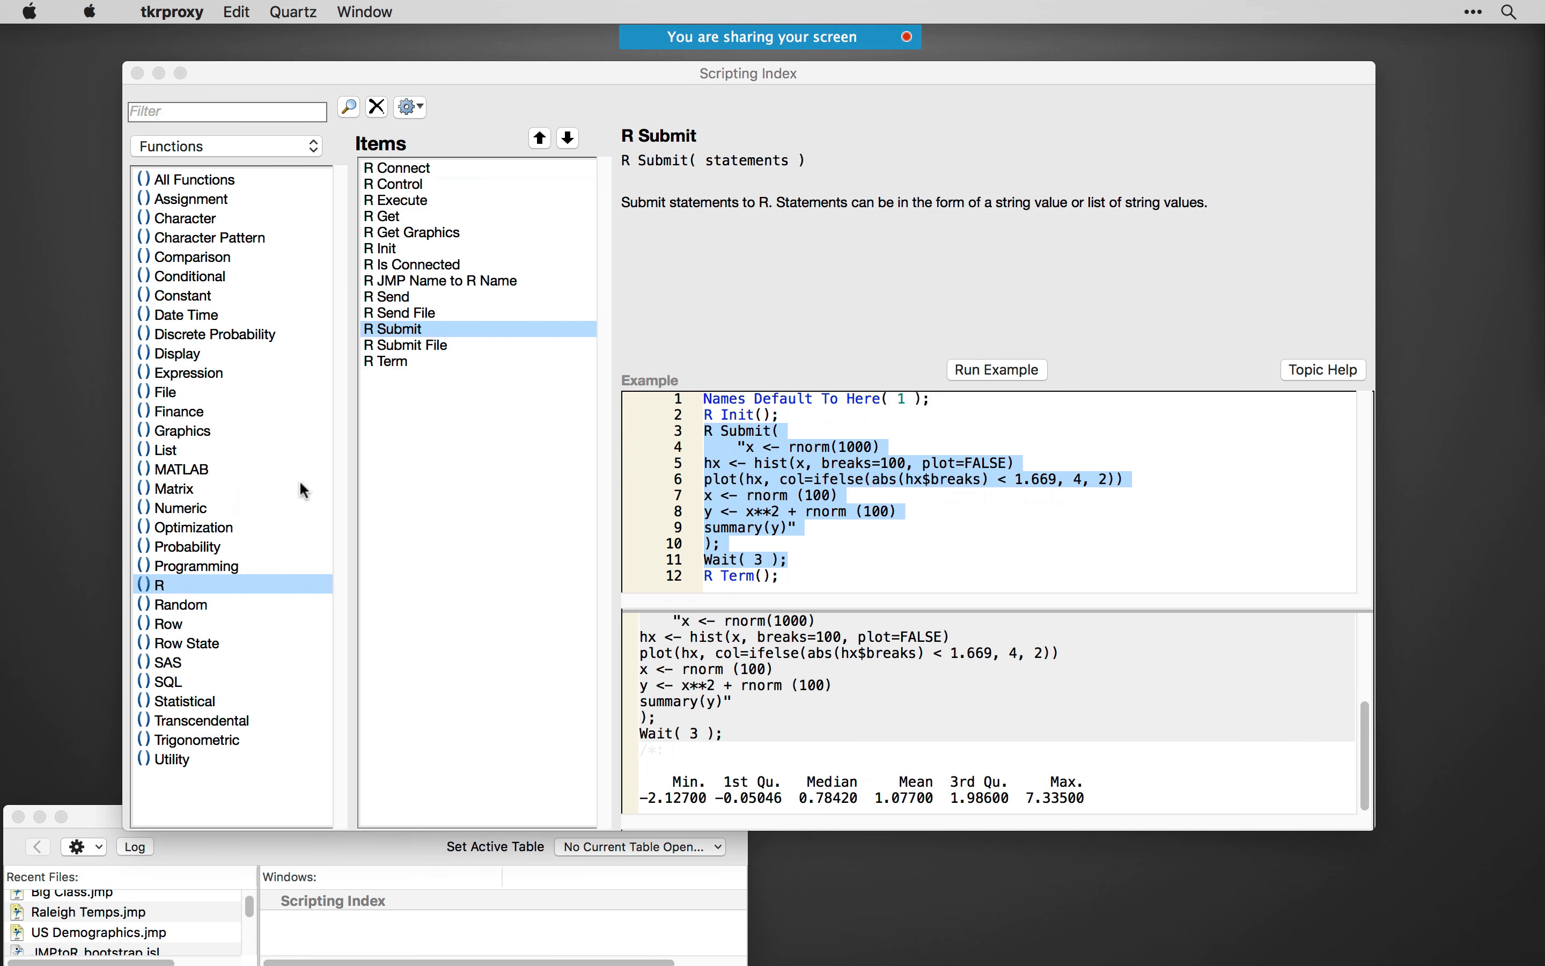
- Run the selected R Submit example code again to redraw the histogram, and close its plot window
{"action": "right_click", "coordinate": [863, 493]}
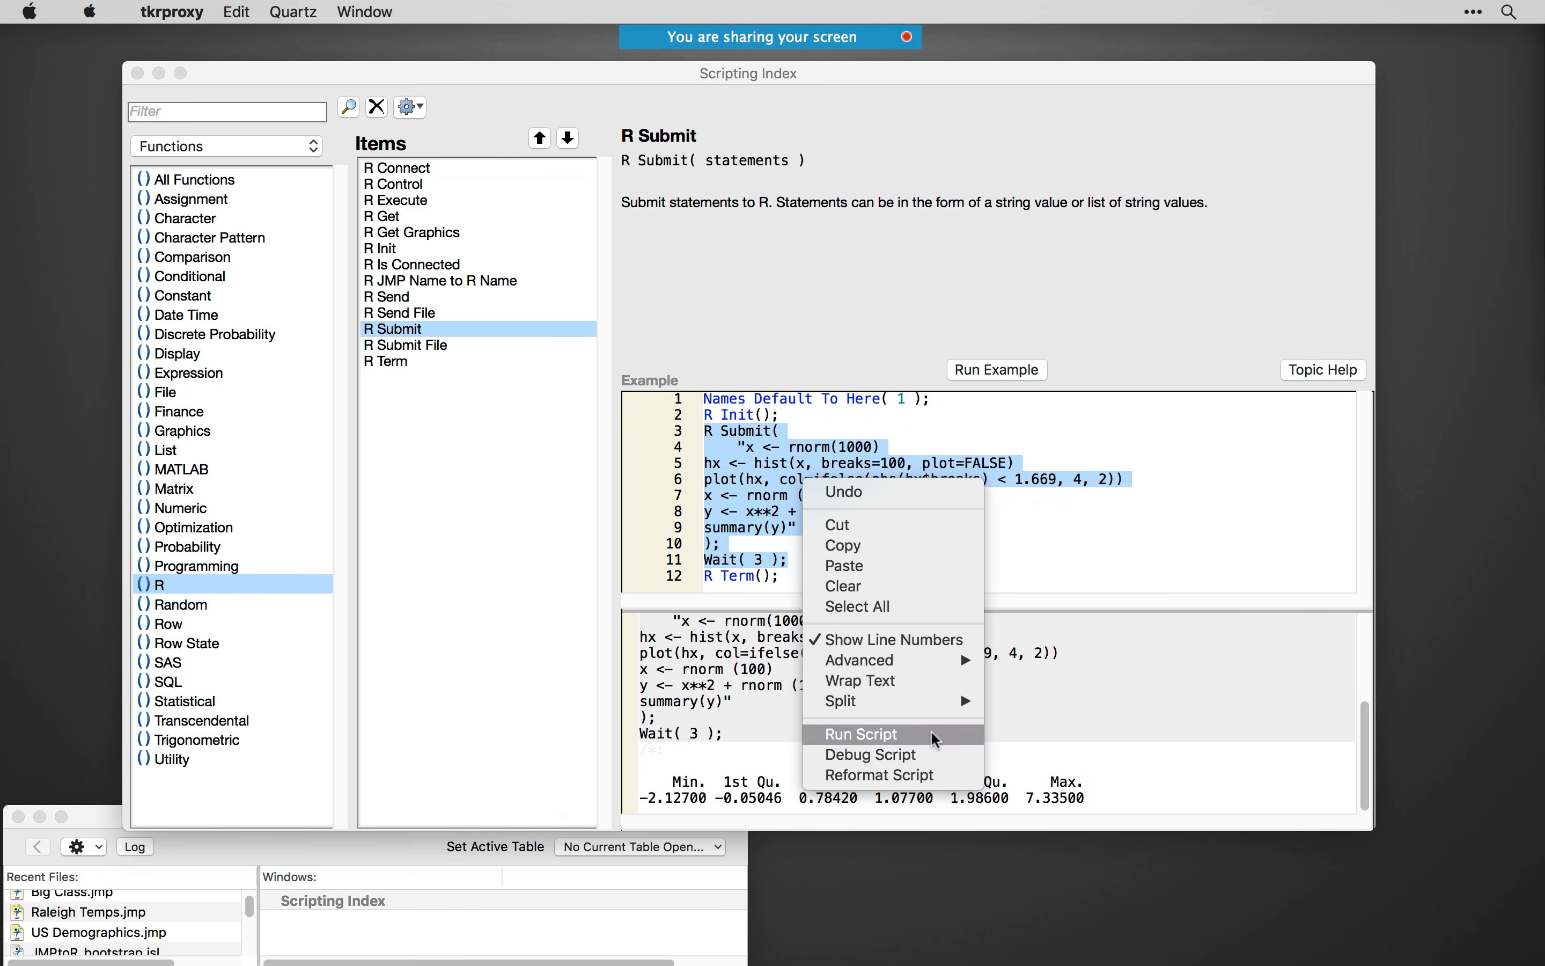
{"action": "left_click", "coordinate": [896, 746]}
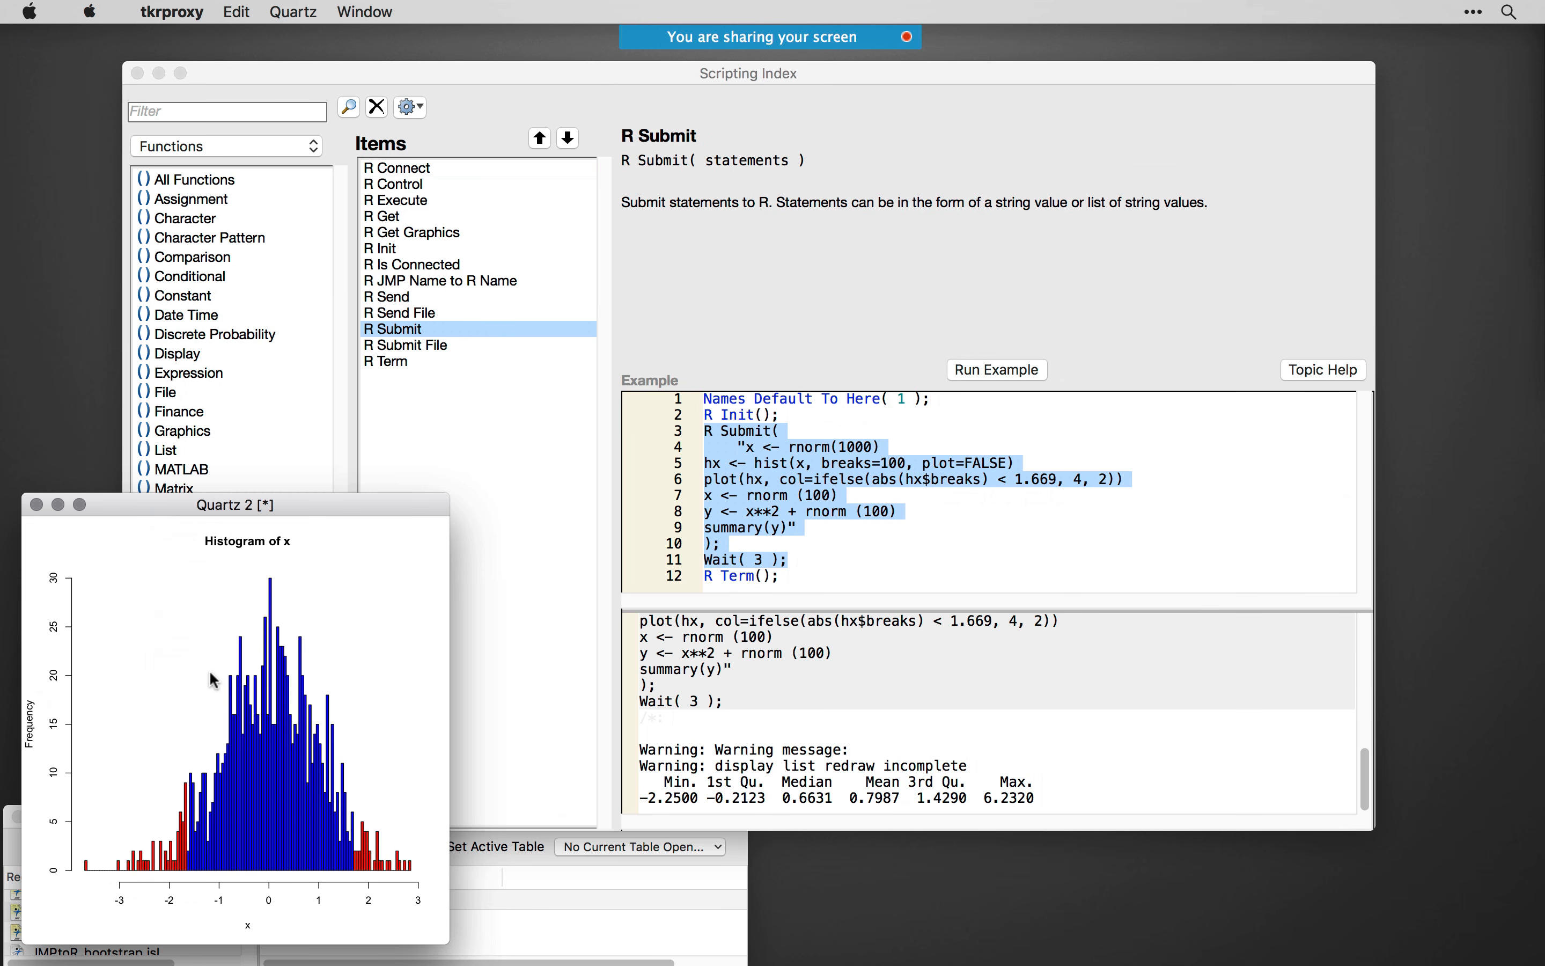
{"action": "left_click", "coordinate": [872, 535]}
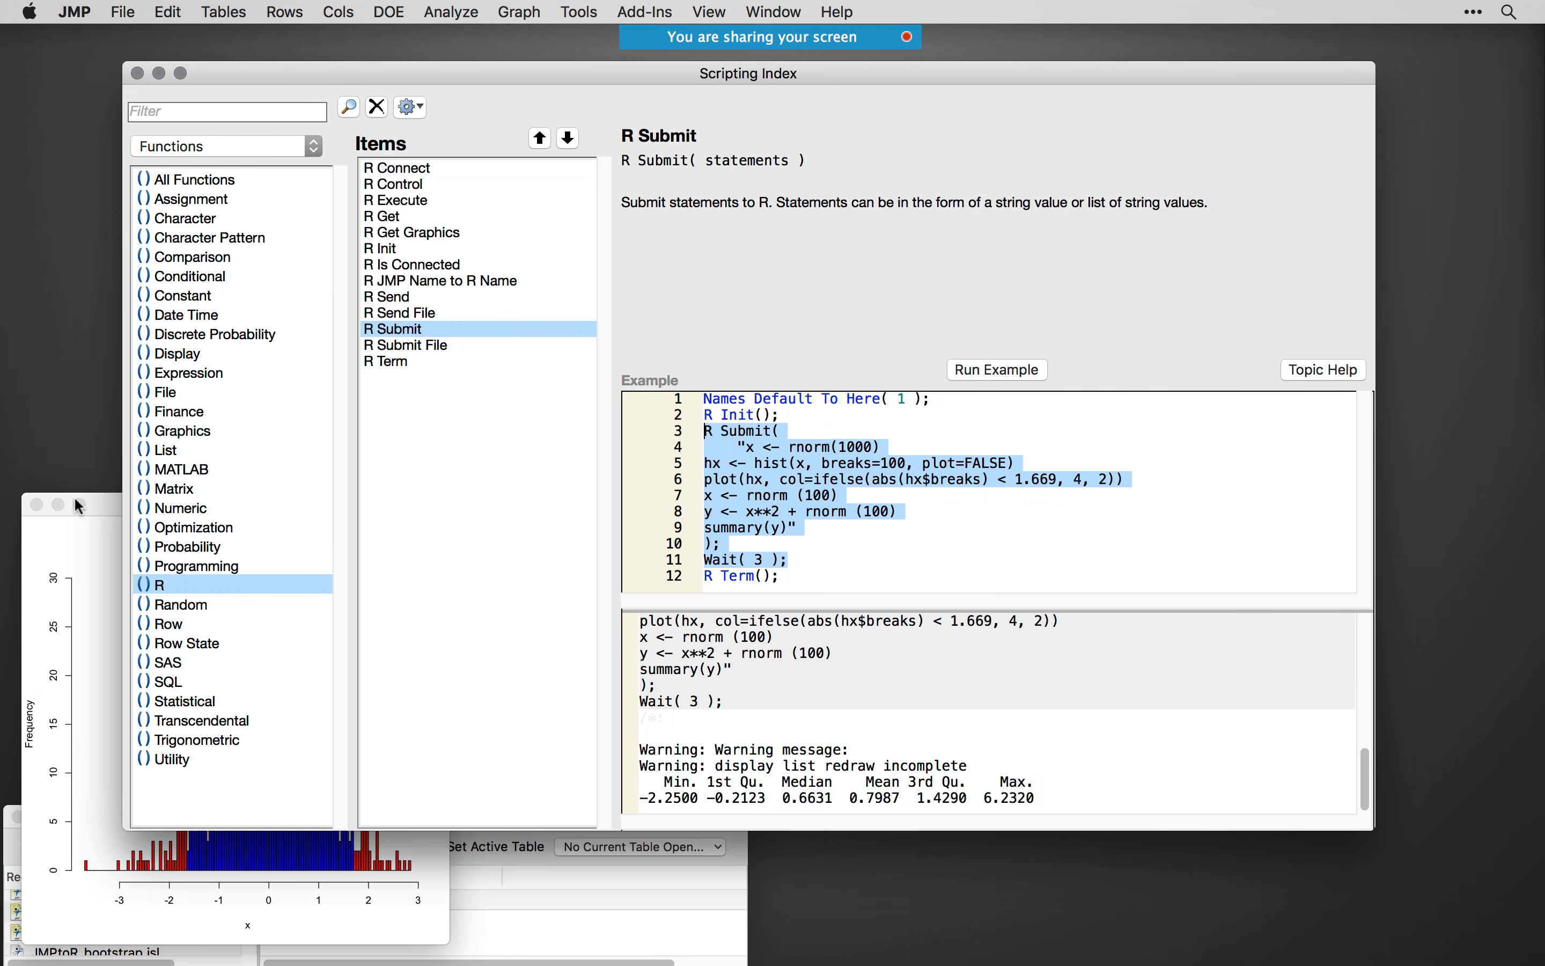
{"action": "left_click", "coordinate": [36, 505]}
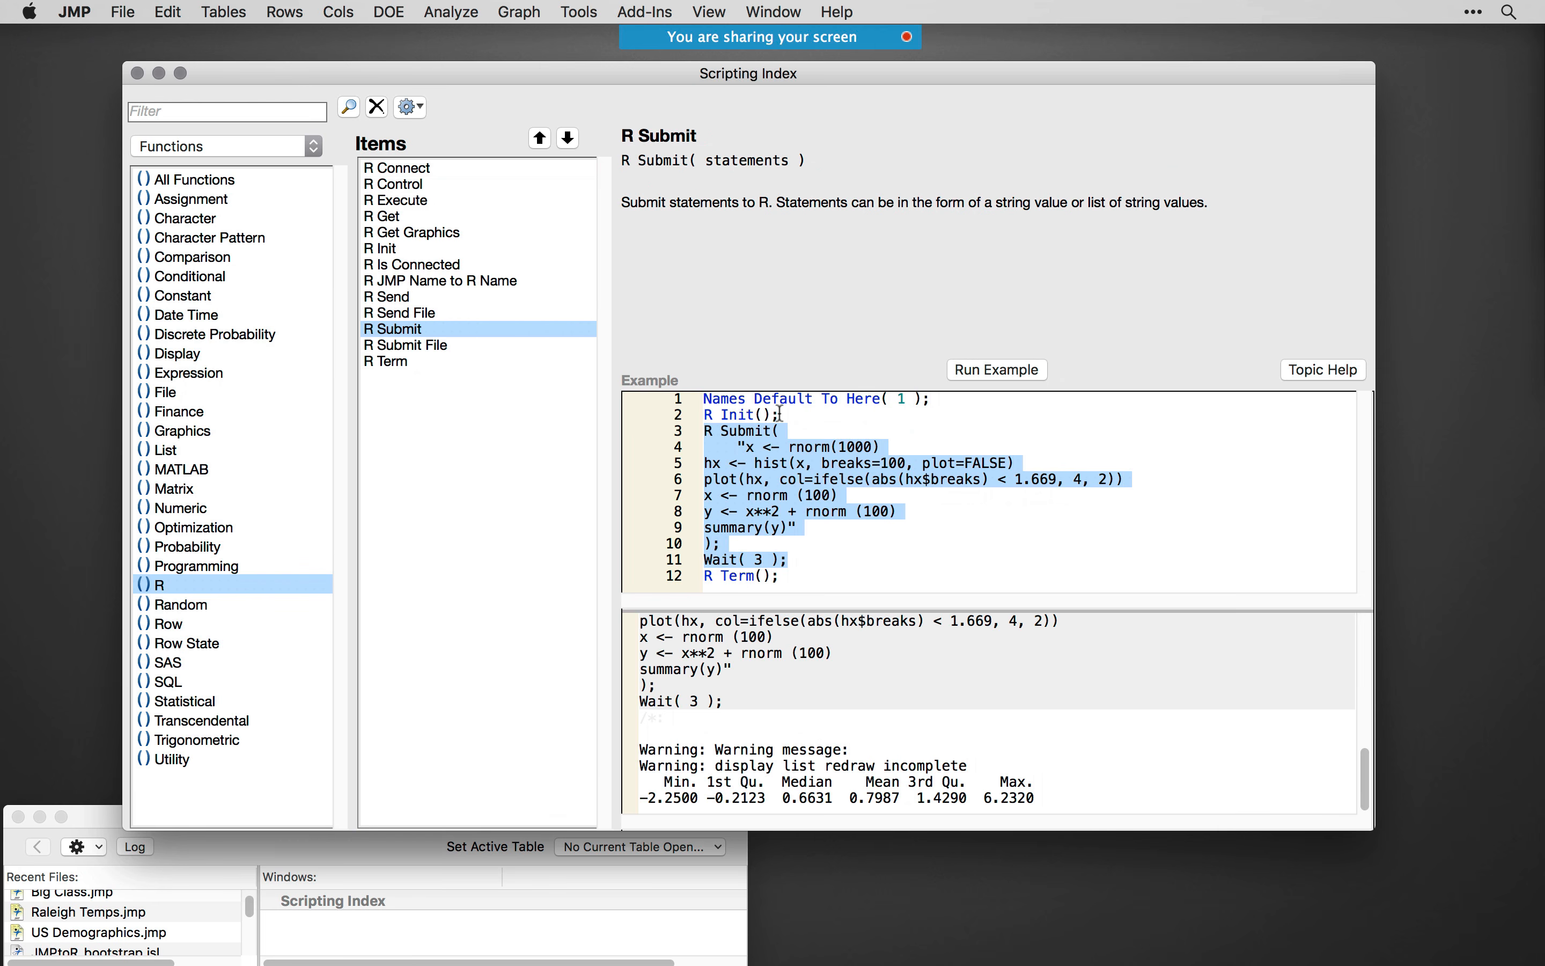
- Highlight the R statements inside the R Submit quotes and view the R Get, R Control, R Get Graphics and R Send File entries
{"action": "left_click", "coordinate": [814, 480]}
{"action": "left_click_drag", "start_coordinate": [748, 447], "coordinate": [792, 529]}
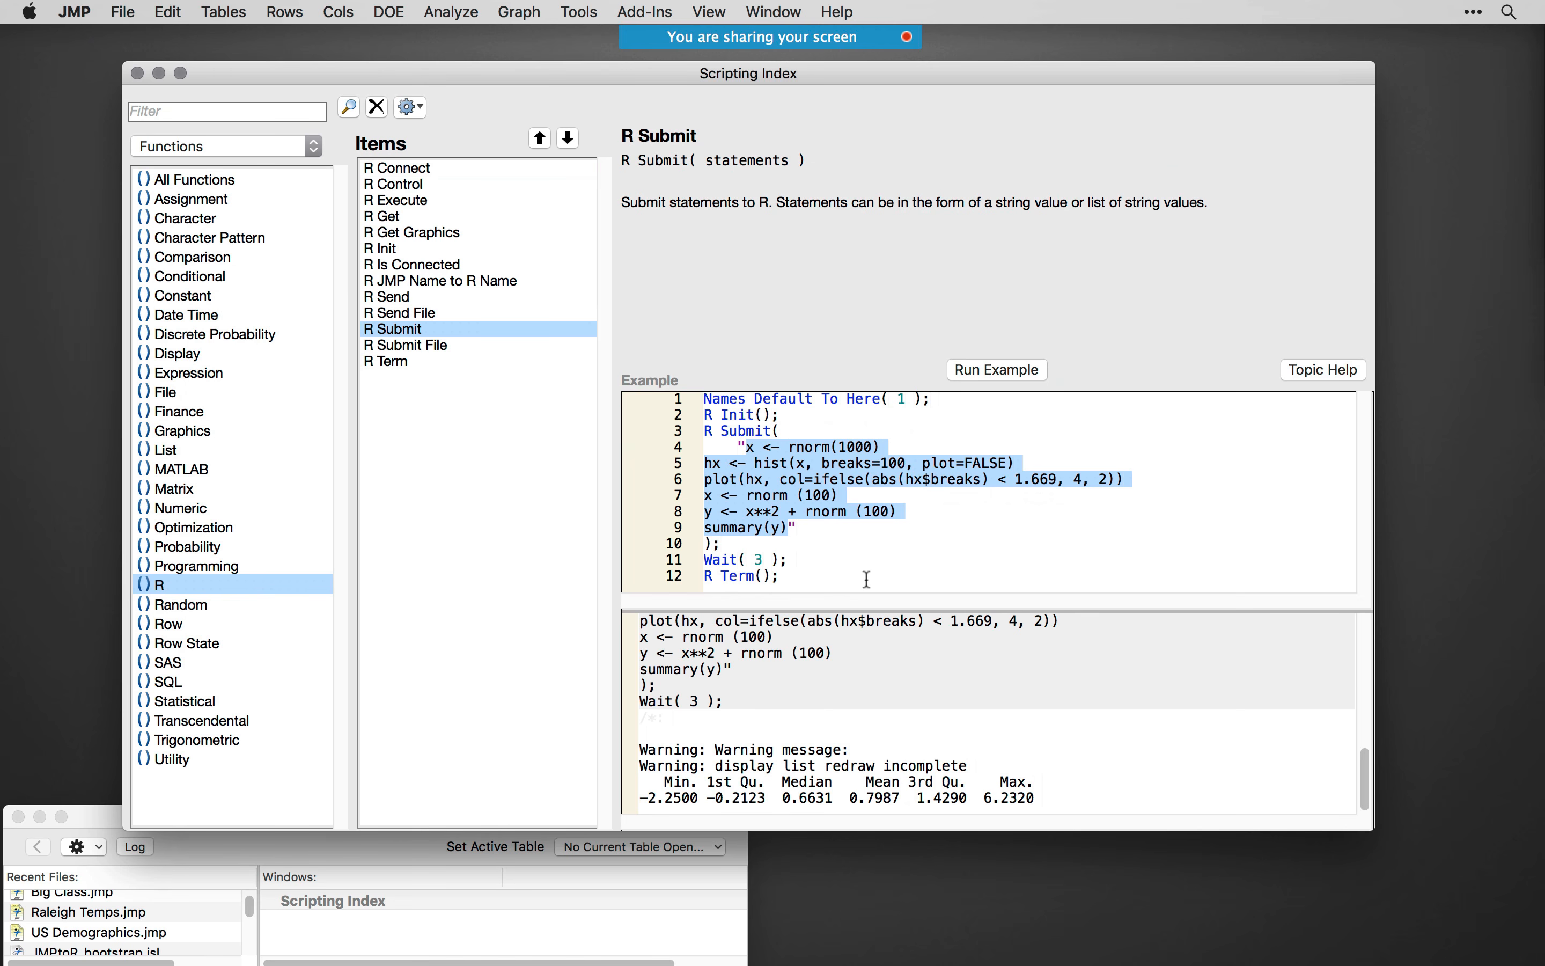
{"action": "left_click", "coordinate": [400, 222]}
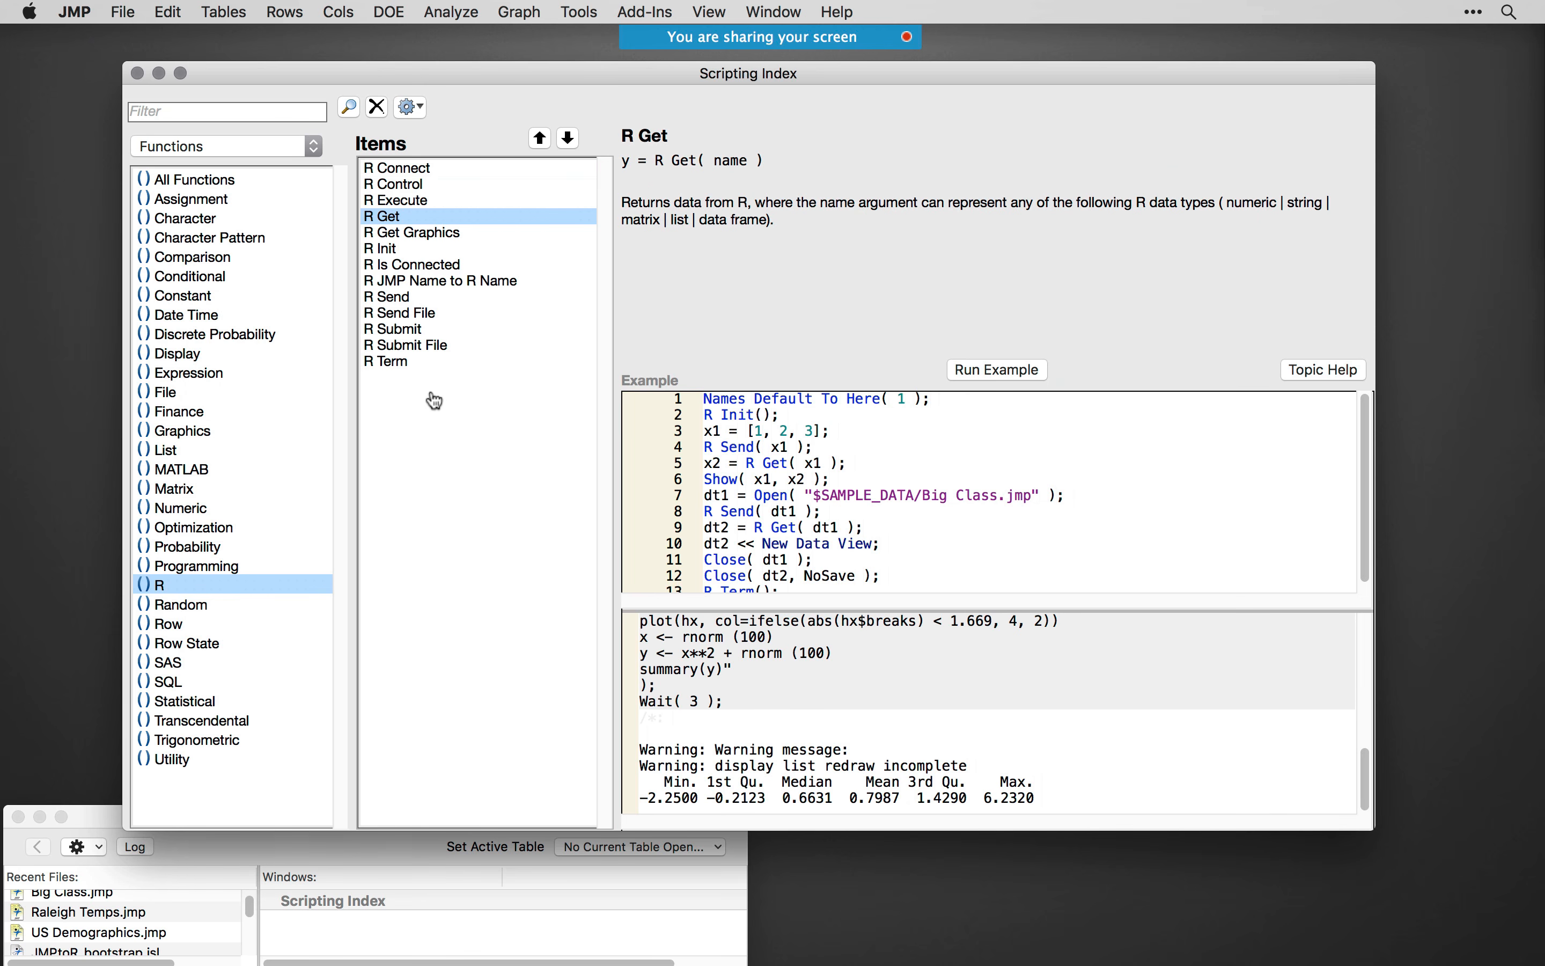
{"action": "left_click", "coordinate": [424, 186]}
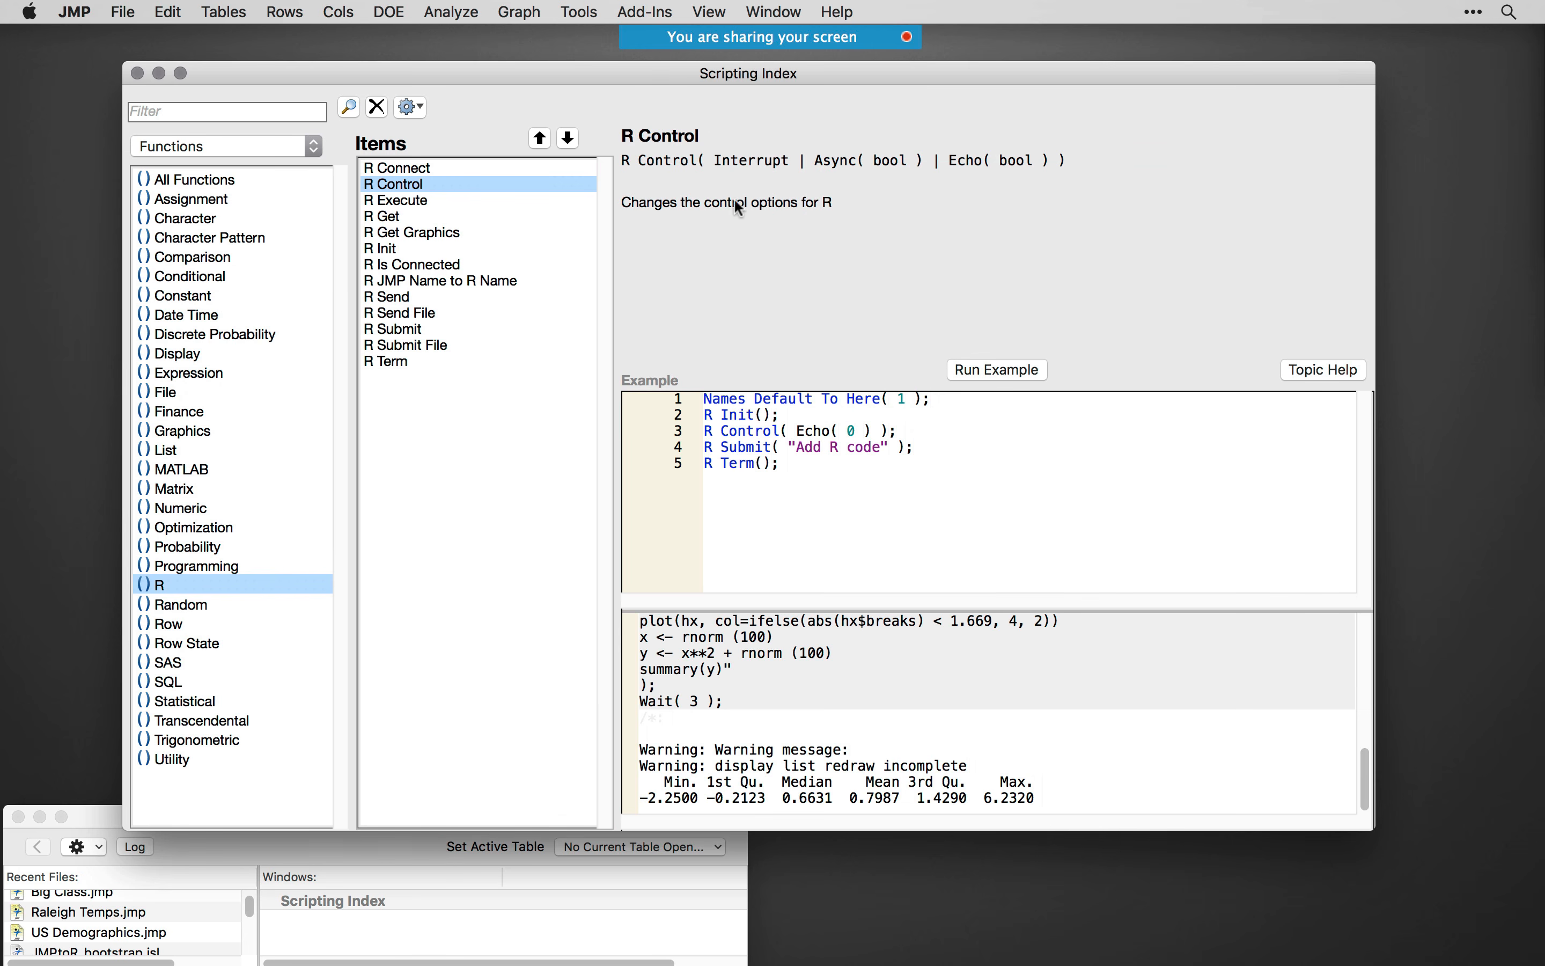
{"action": "left_click", "coordinate": [444, 236]}
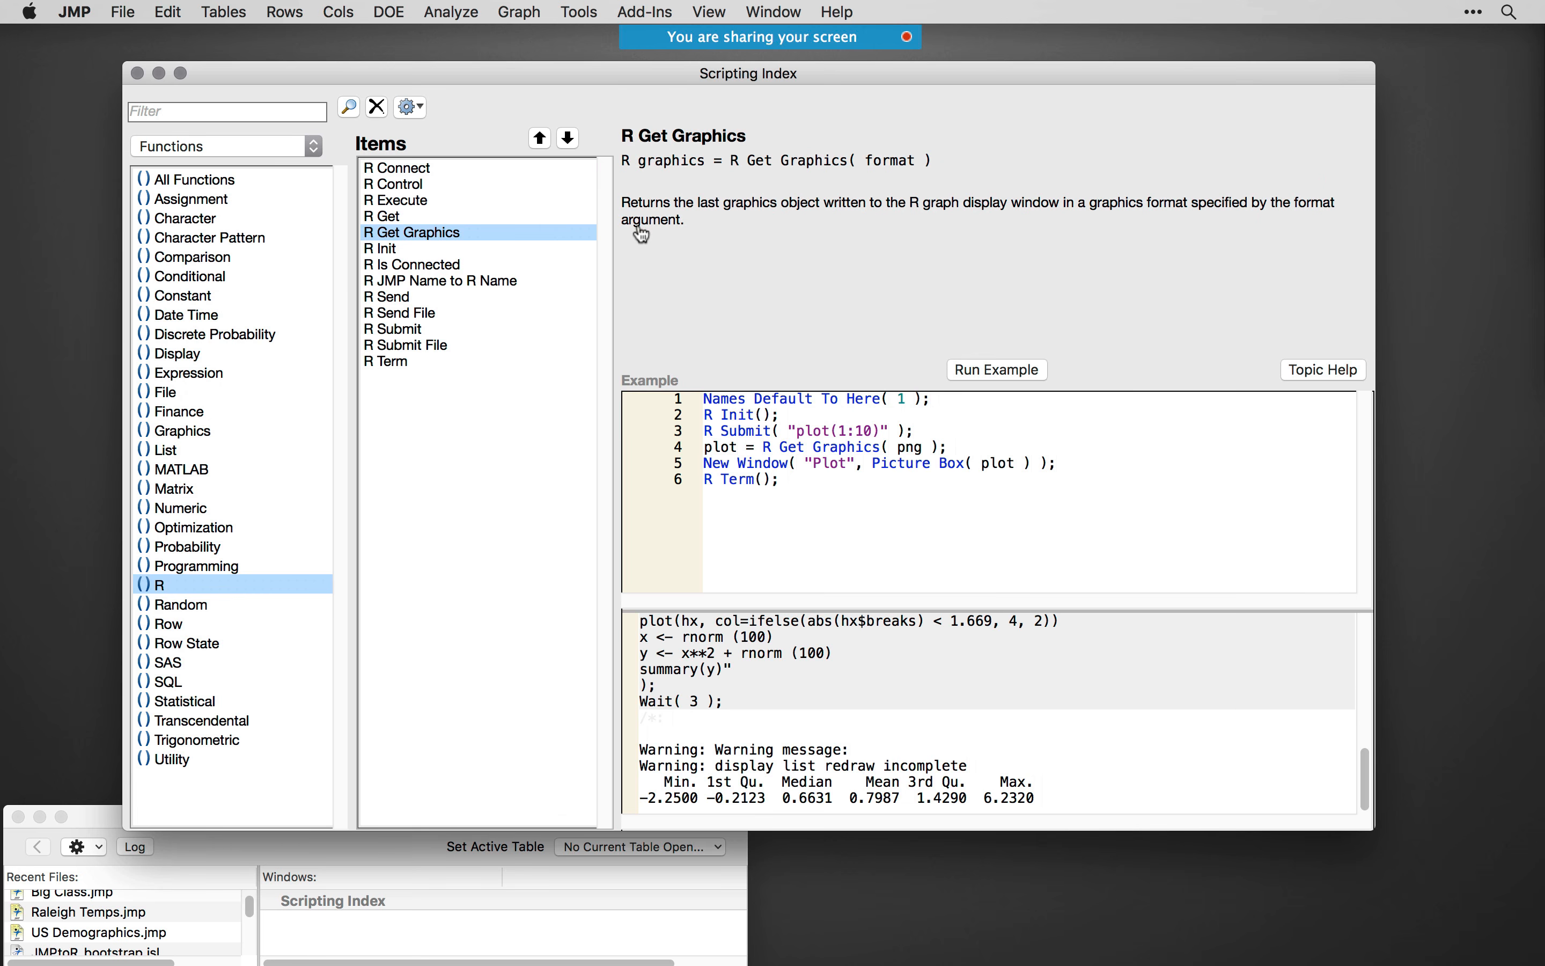
{"action": "left_click", "coordinate": [438, 319]}
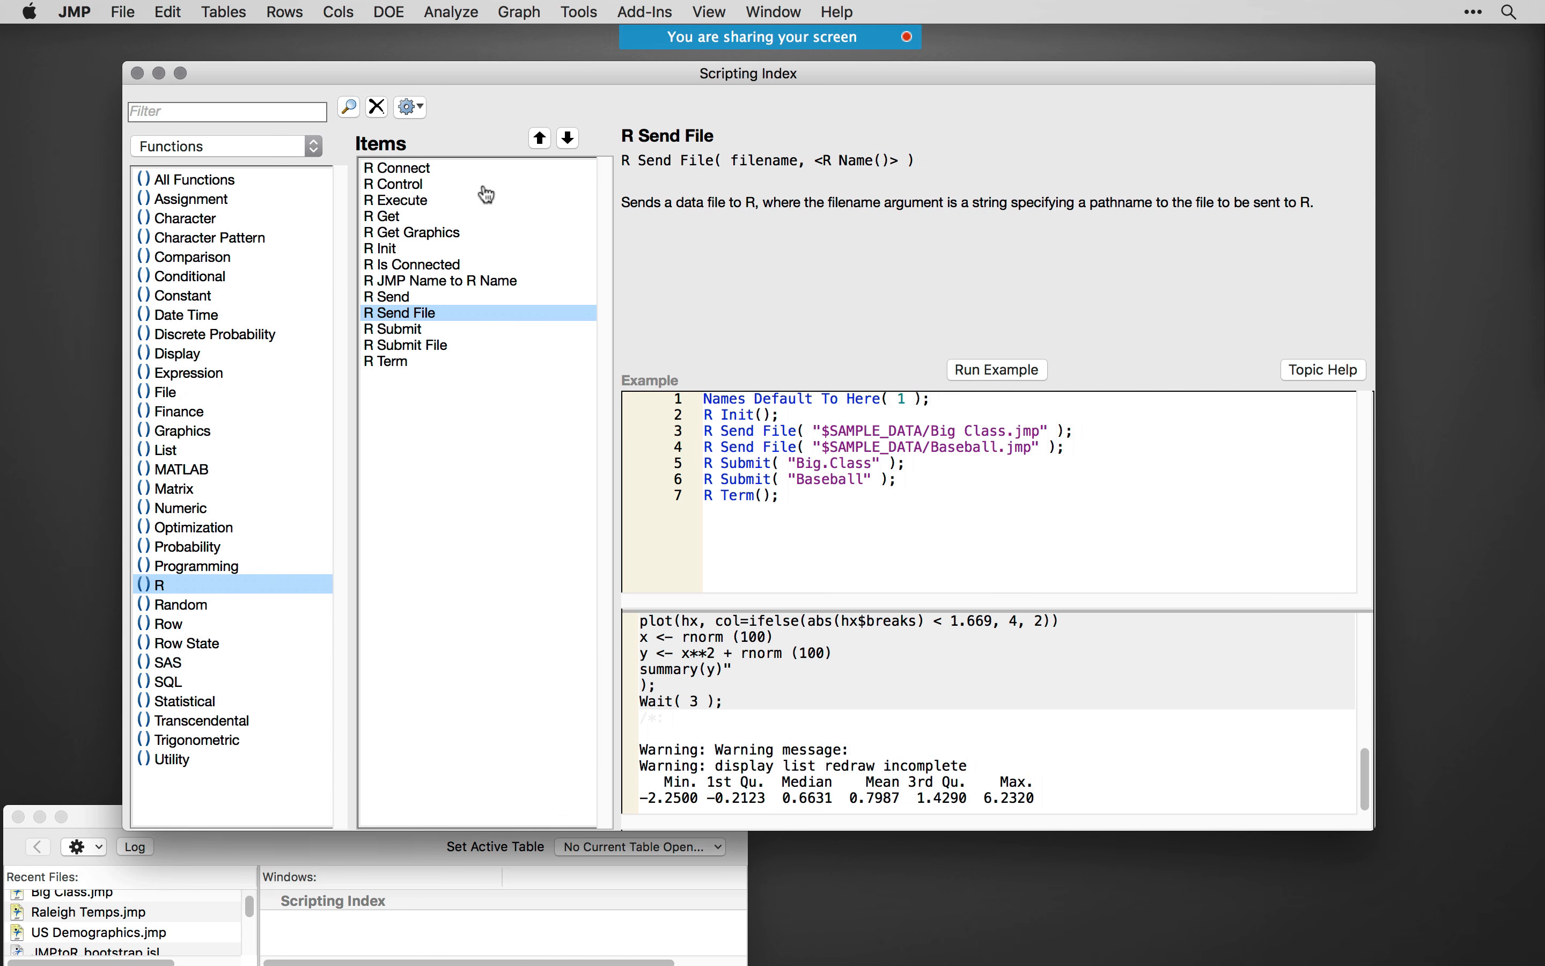
- Run only the R Term(); line of the R Term example and put the Scripting Index out of view
{"action": "left_click", "coordinate": [408, 362]}
{"action": "left_click_drag", "start_coordinate": [784, 431], "coordinate": [685, 439]}
{"action": "right_click", "coordinate": [757, 431]}
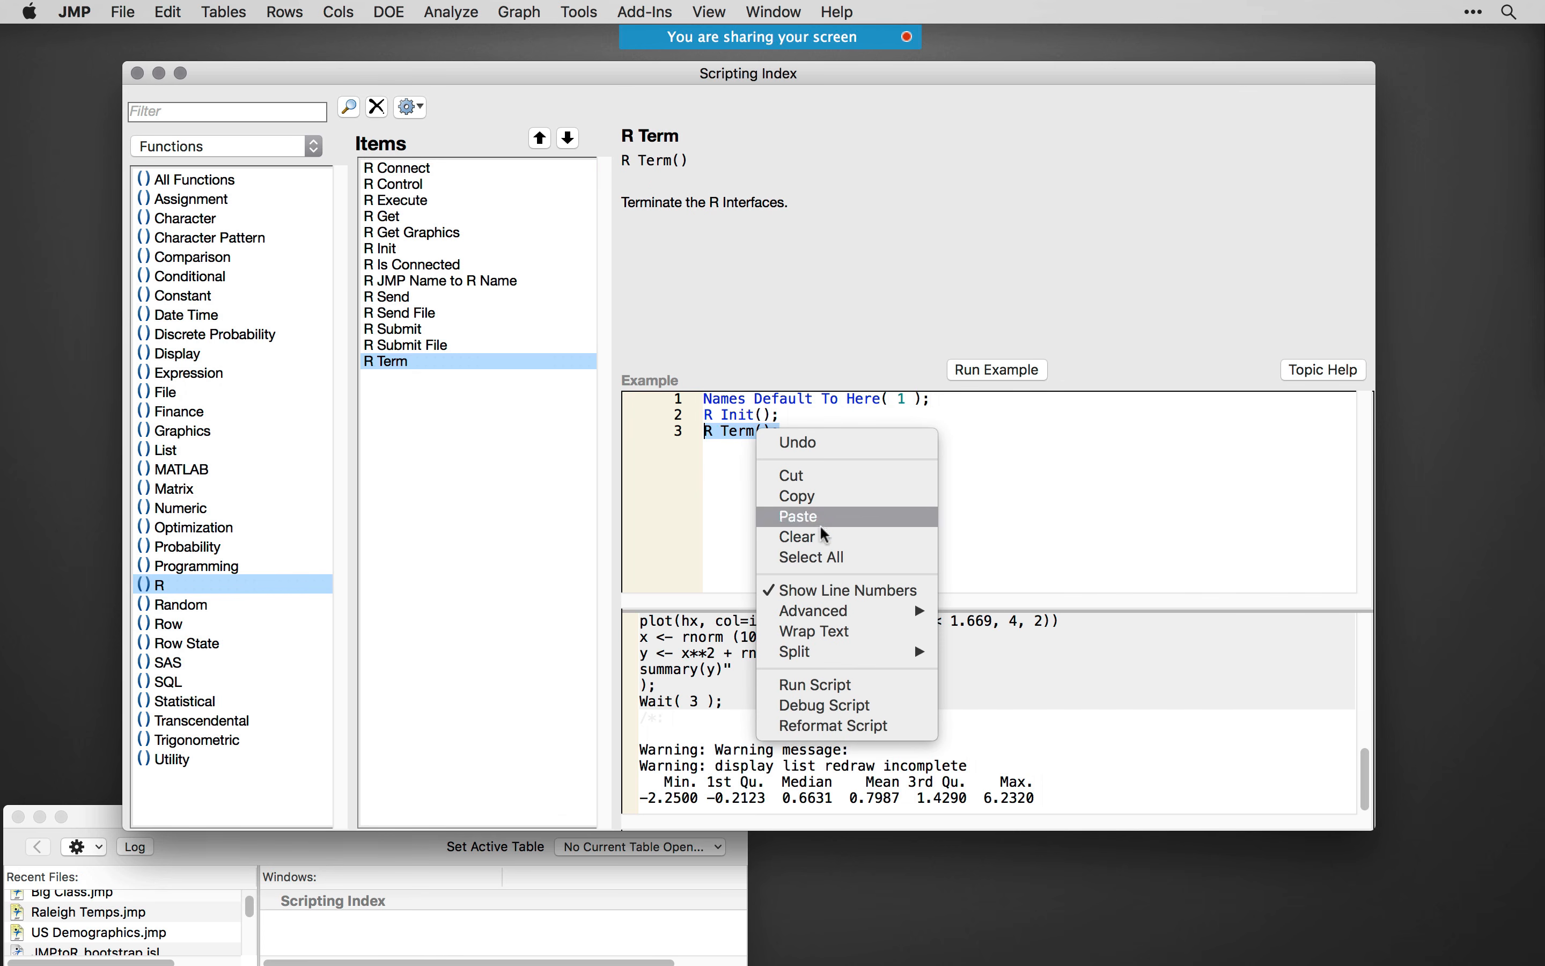
{"action": "left_click", "coordinate": [830, 685]}
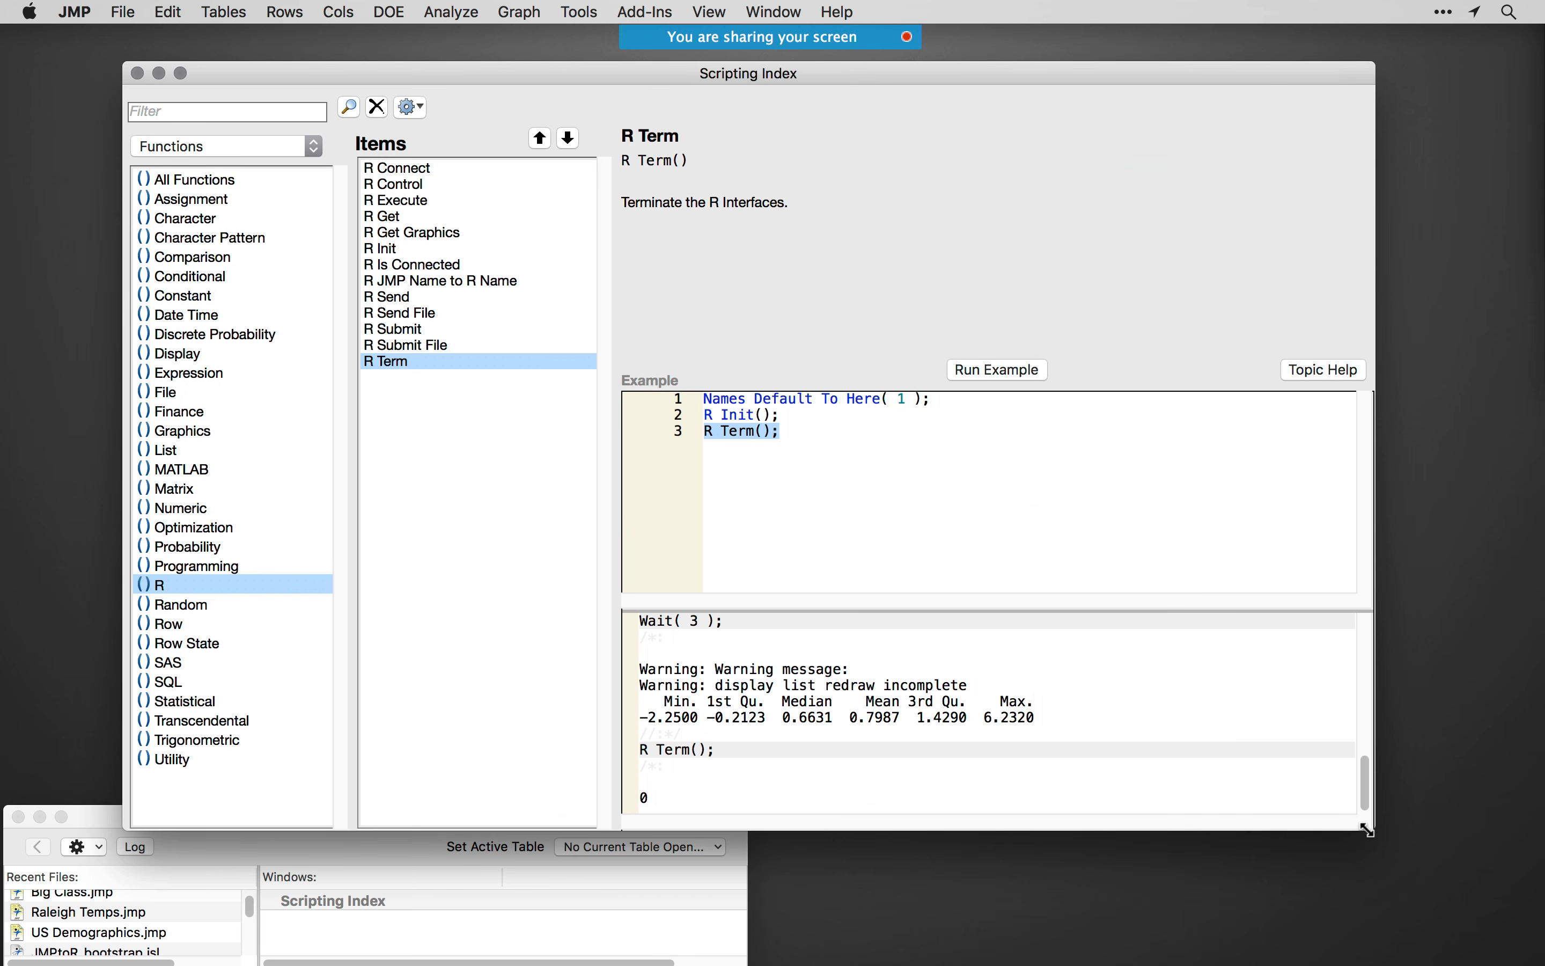
{"action": "left_click_drag", "start_coordinate": [1367, 829], "coordinate": [869, 540]}
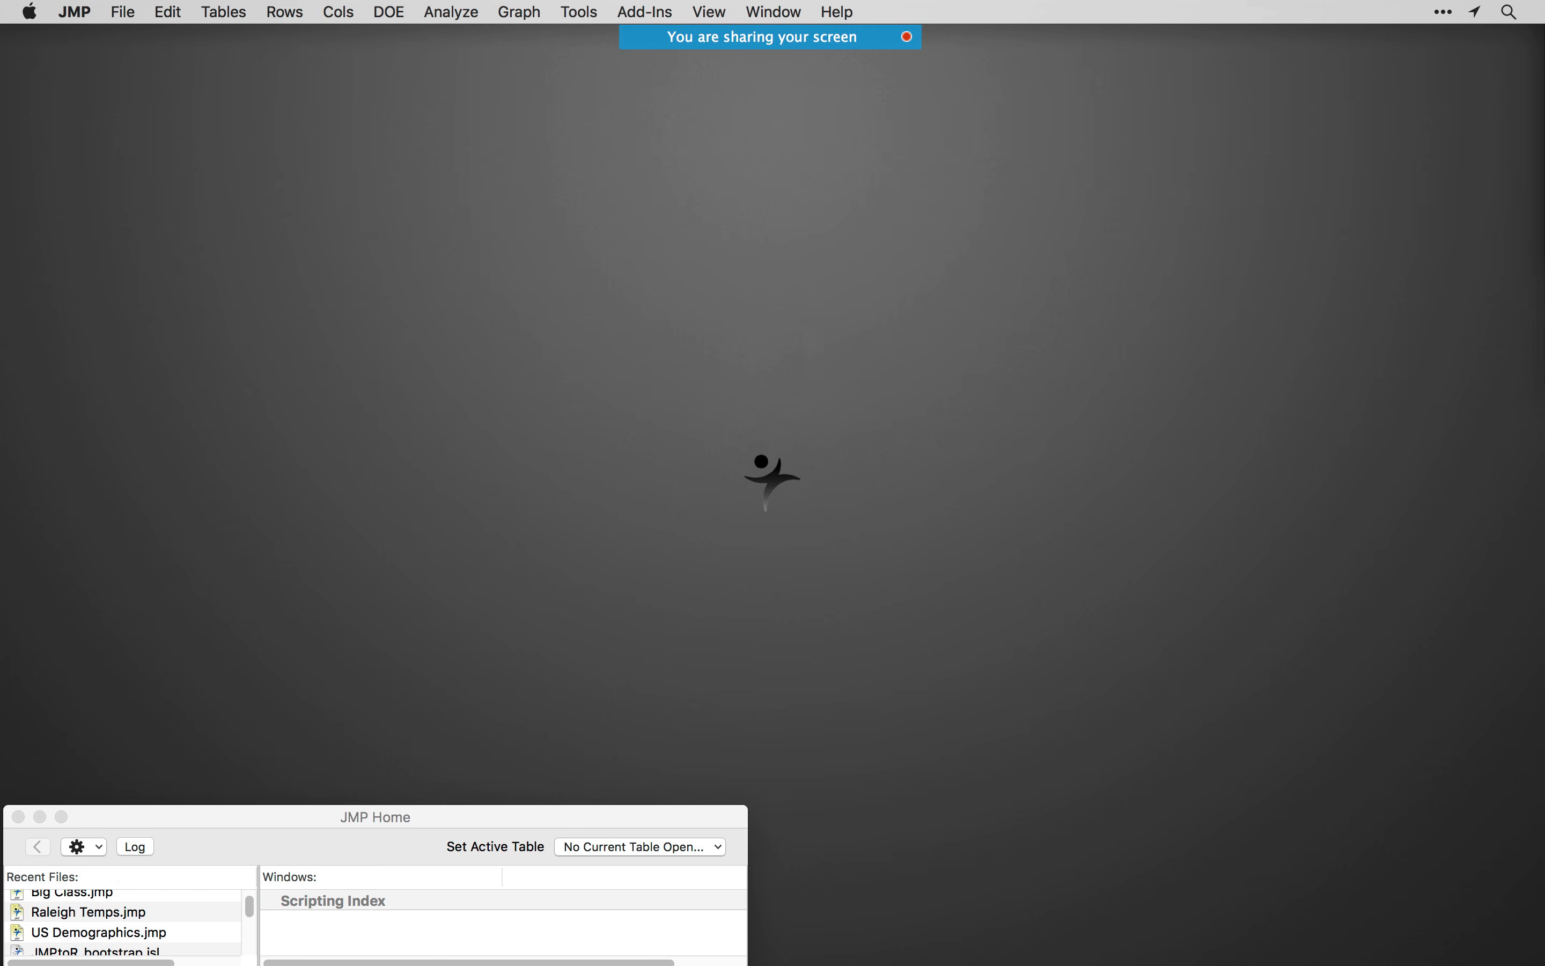
- Open JMPtoR_bootstrap.jsl from the Sample Scripts directory through the Sample Data Index
{"action": "left_click", "coordinate": [840, 14]}
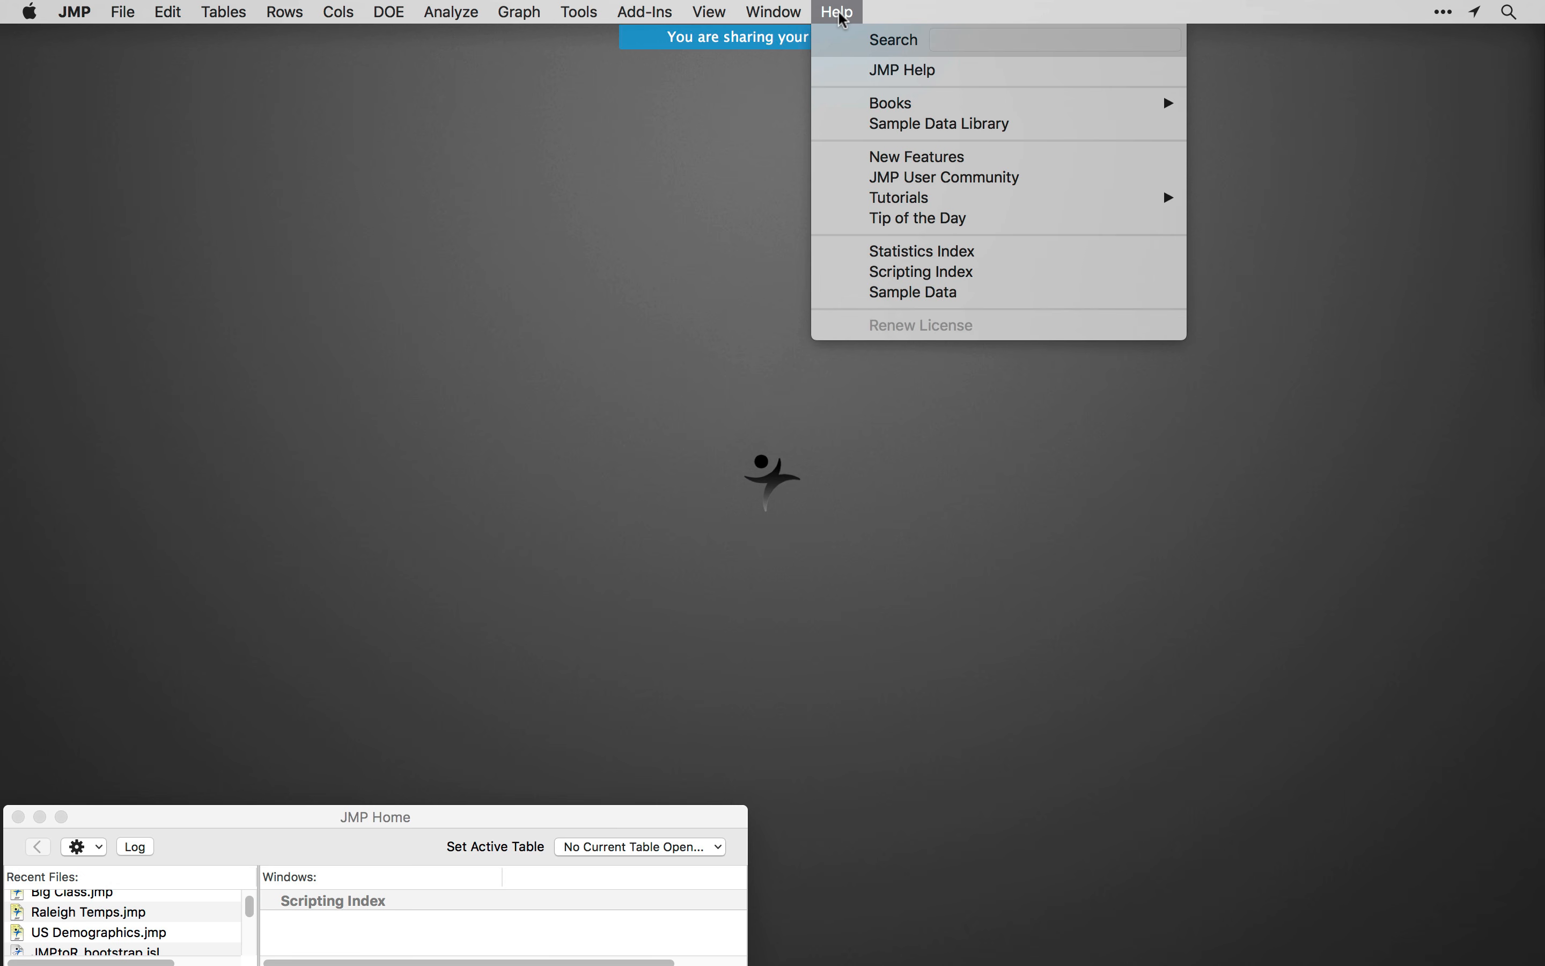
{"action": "left_click", "coordinate": [939, 296]}
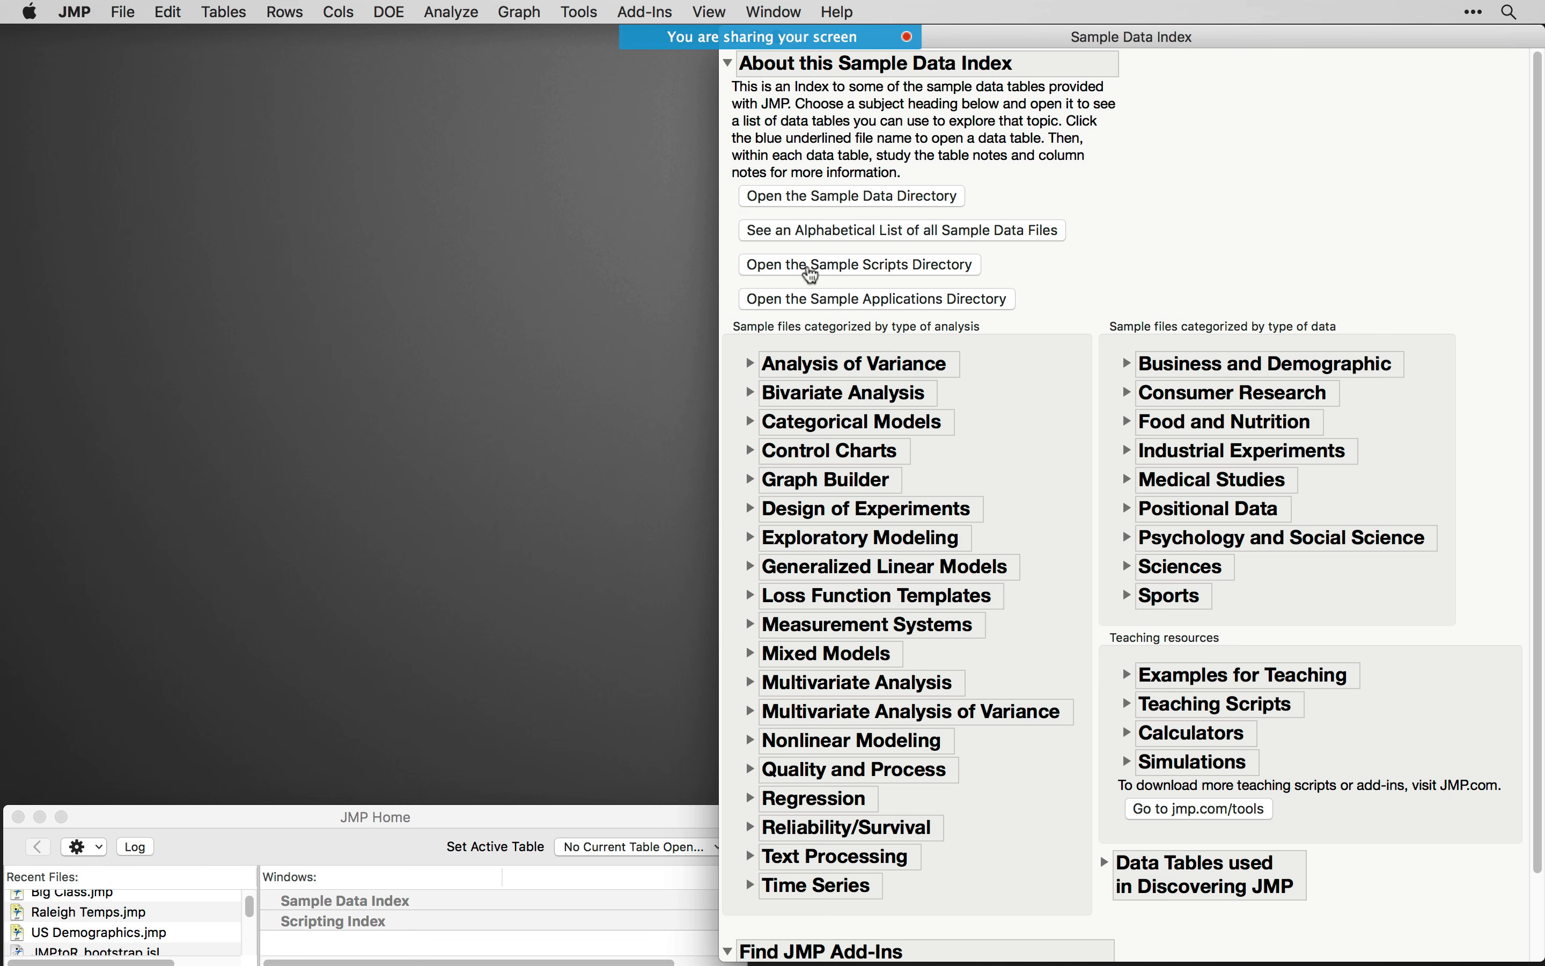
{"action": "left_click", "coordinate": [917, 275]}
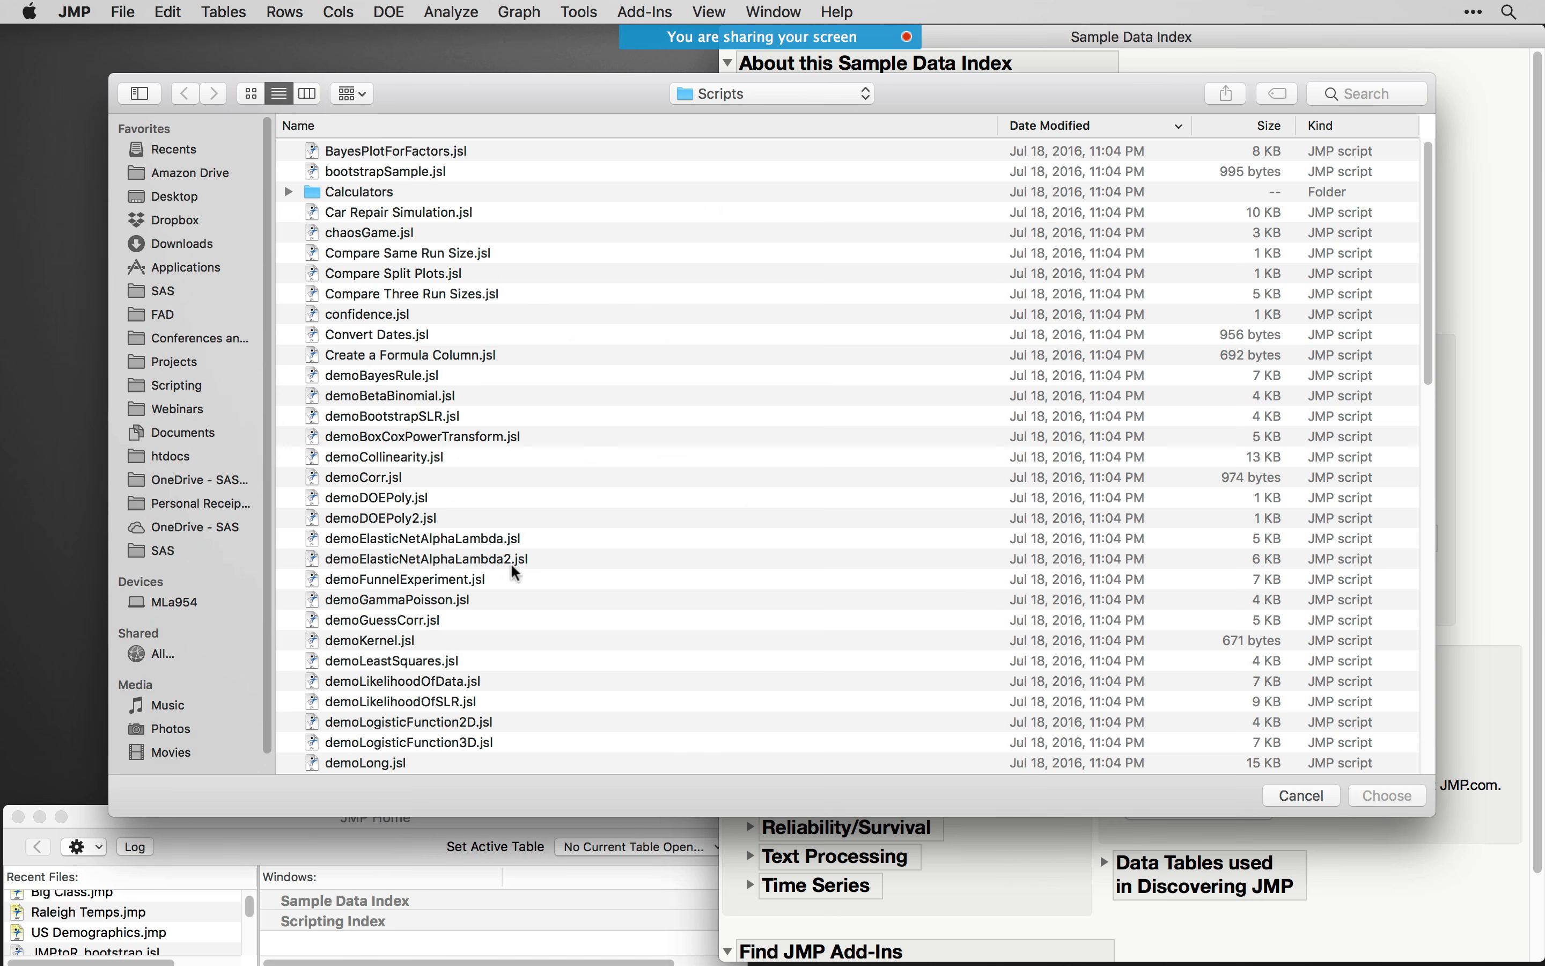
{"action": "scroll", "coordinate": [604, 460], "scroll_direction": "down", "scroll_amount": 12}
{"action": "scroll", "coordinate": [704, 578], "scroll_direction": "down", "scroll_amount": 5}
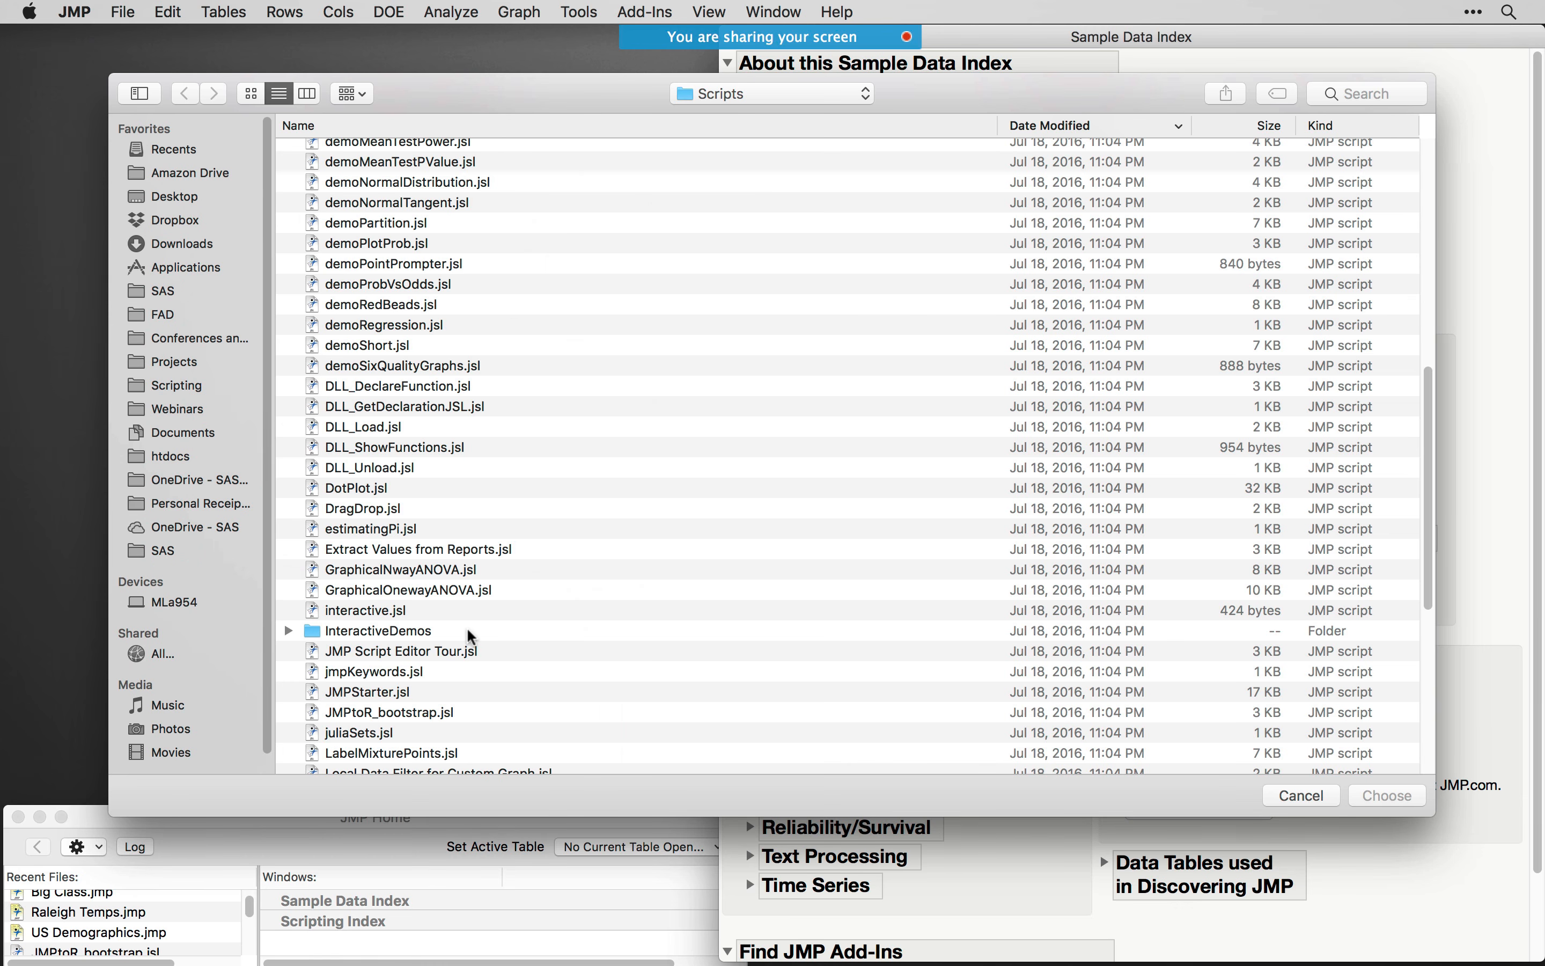
{"action": "left_click", "coordinate": [396, 714]}
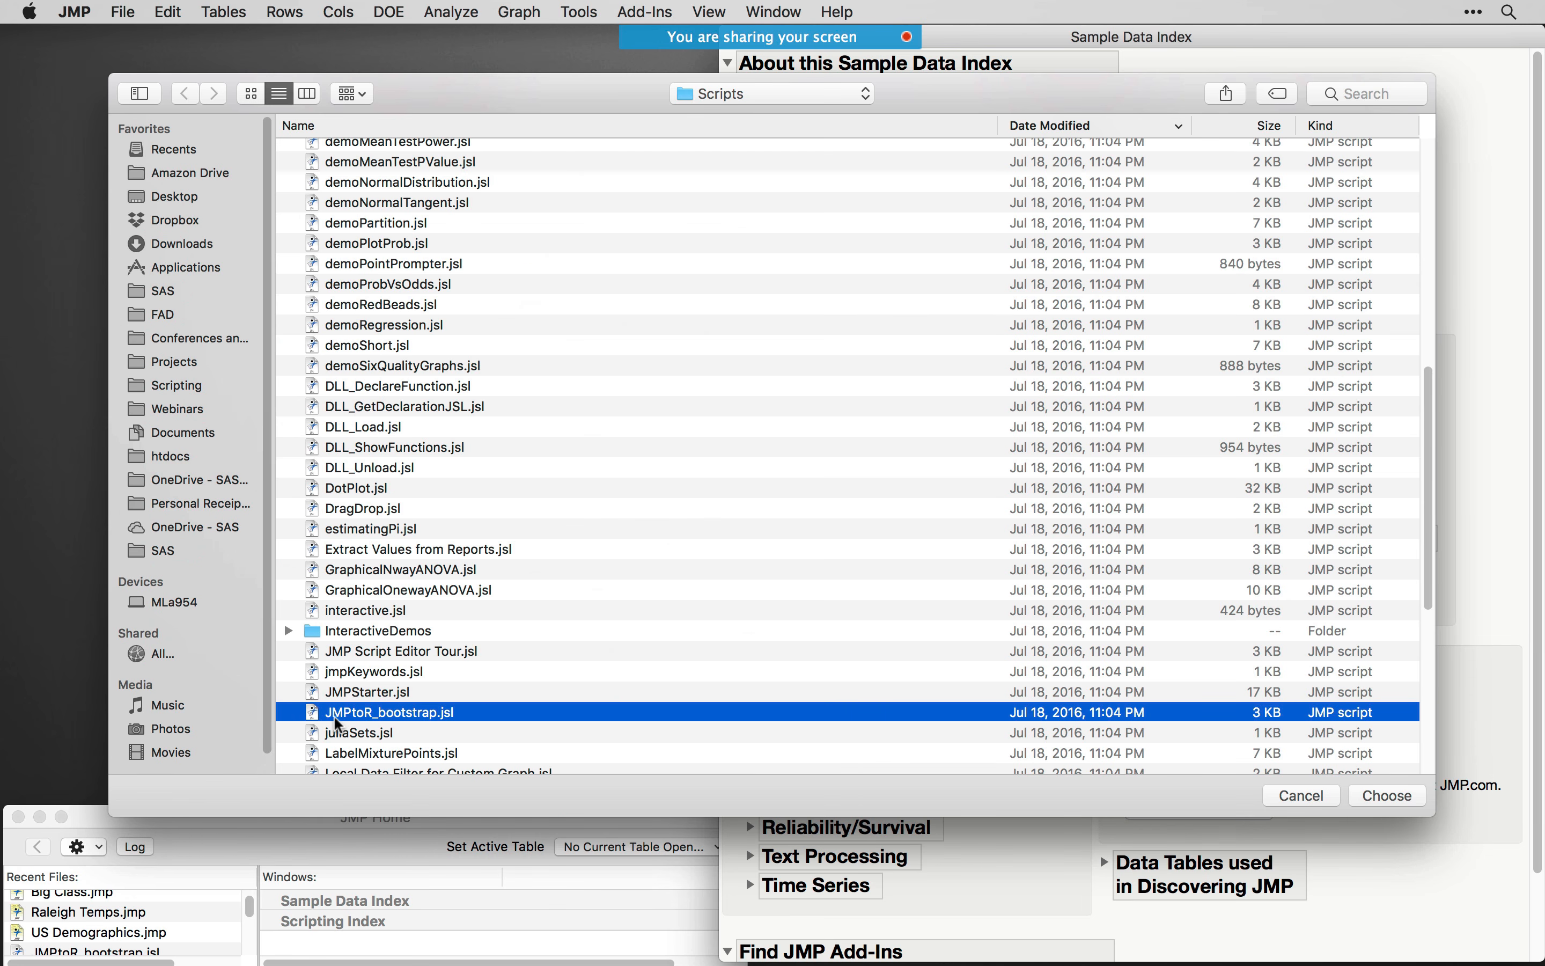
{"action": "left_click", "coordinate": [1390, 795]}
- Reposition the JMPtoR_bootstrap script window and enlarge its code area by shrinking the embedded log
{"action": "left_click_drag", "start_coordinate": [766, 103], "coordinate": [498, 88]}
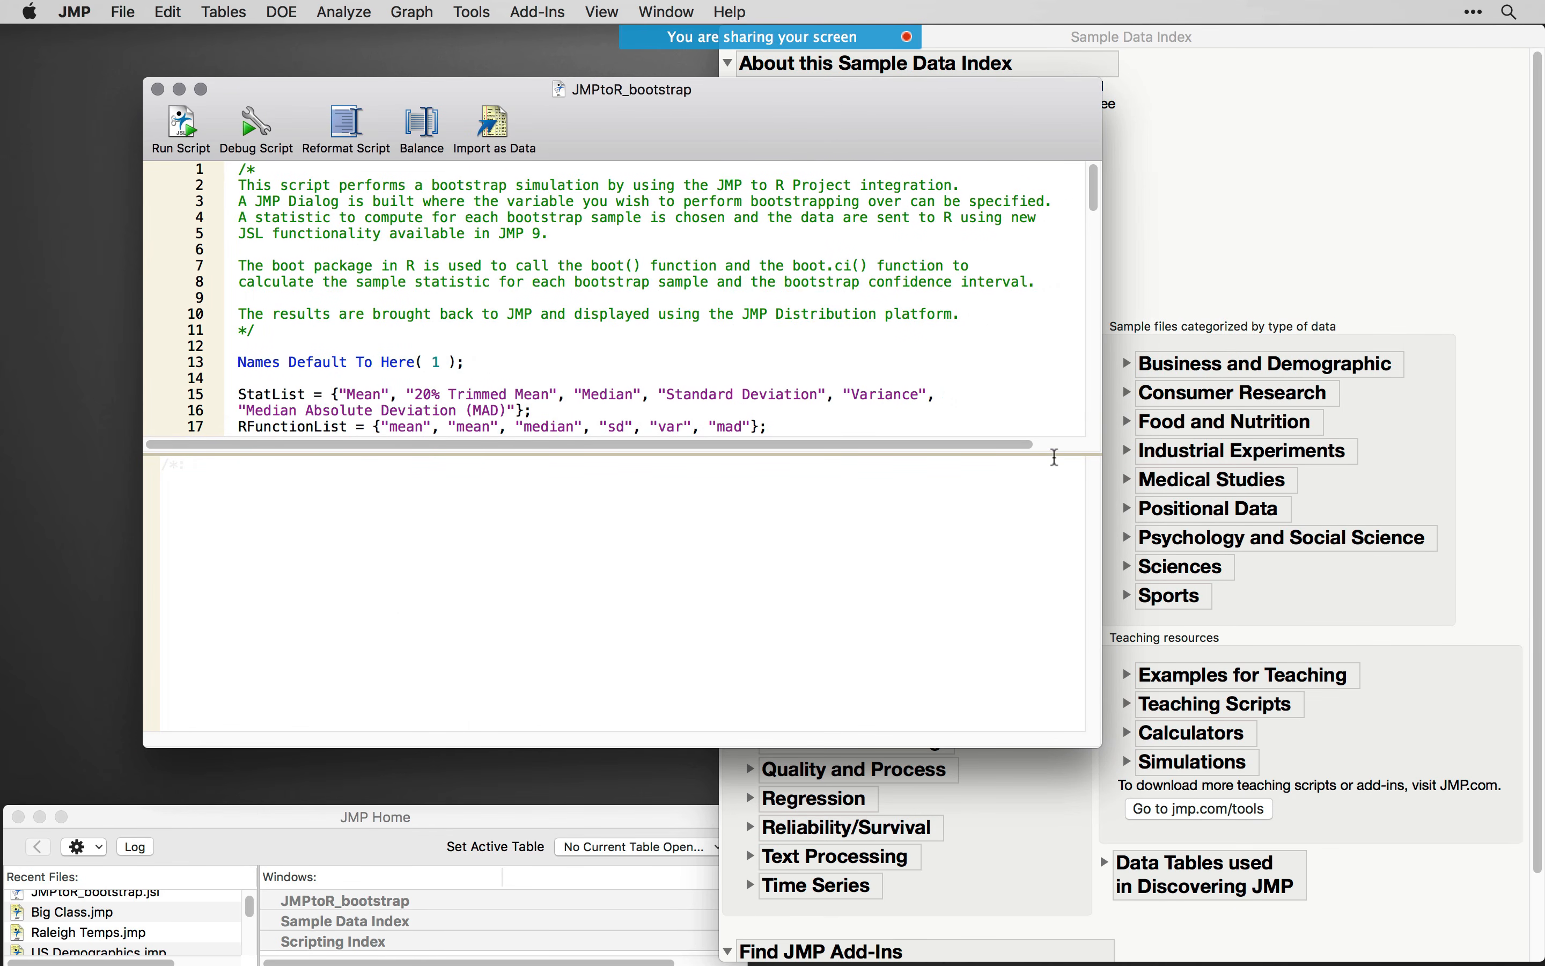
{"action": "left_click_drag", "start_coordinate": [1055, 455], "coordinate": [1018, 684]}
{"action": "left_click_drag", "start_coordinate": [684, 100], "coordinate": [642, 117]}
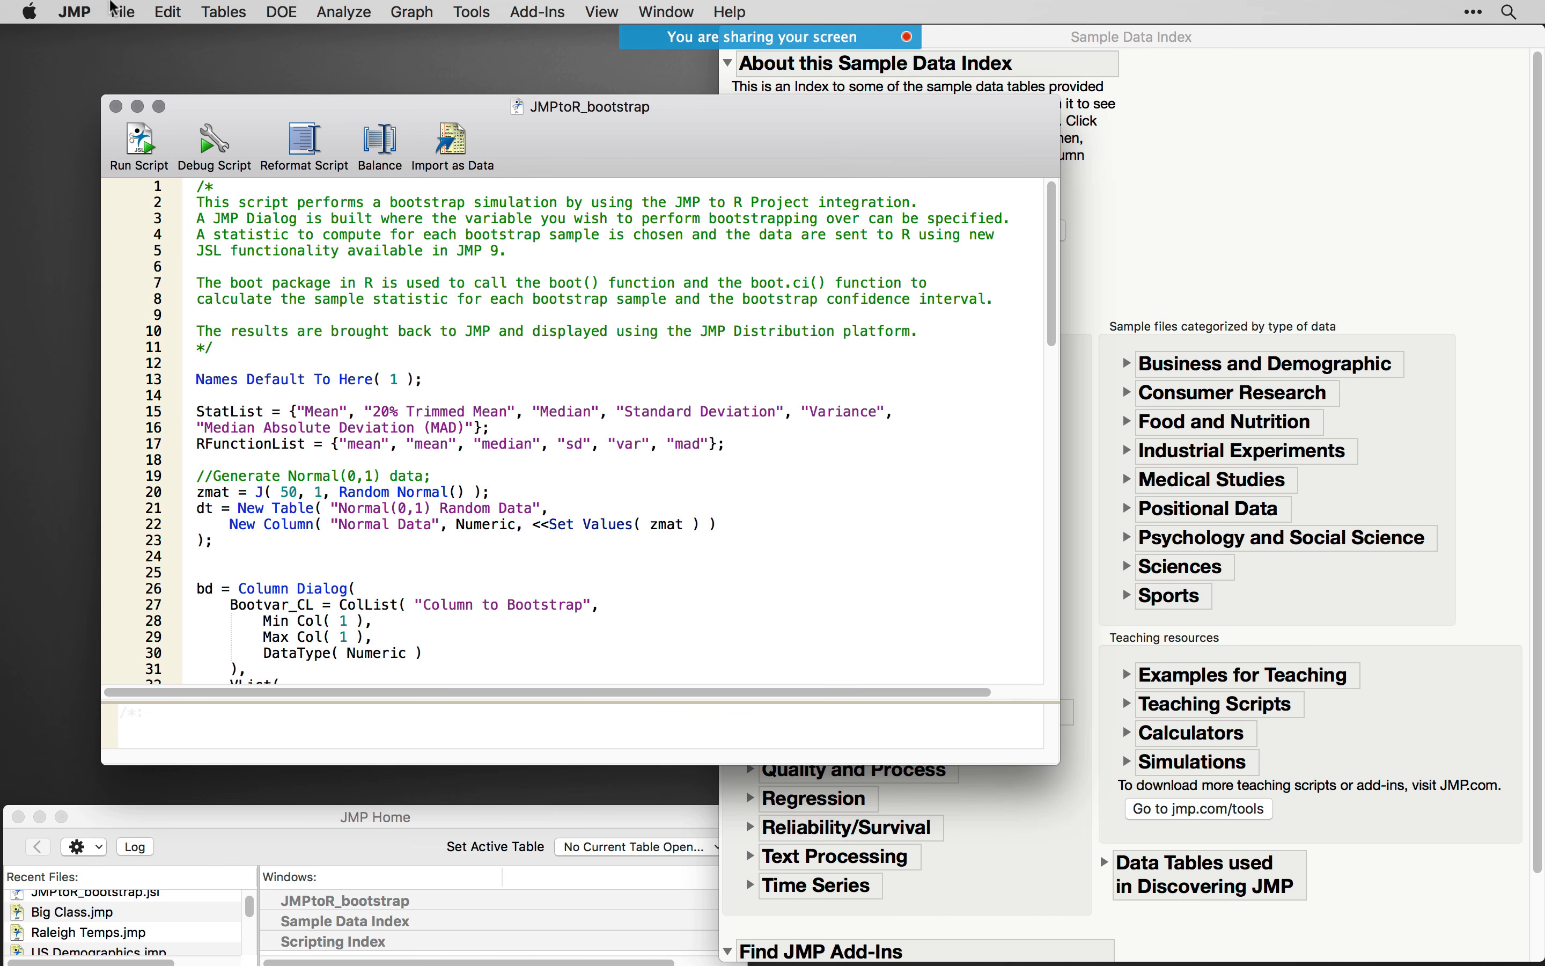
- Review the Script Editor group in the JMP preferences and close the dialog without changes
{"action": "left_click", "coordinate": [75, 11]}
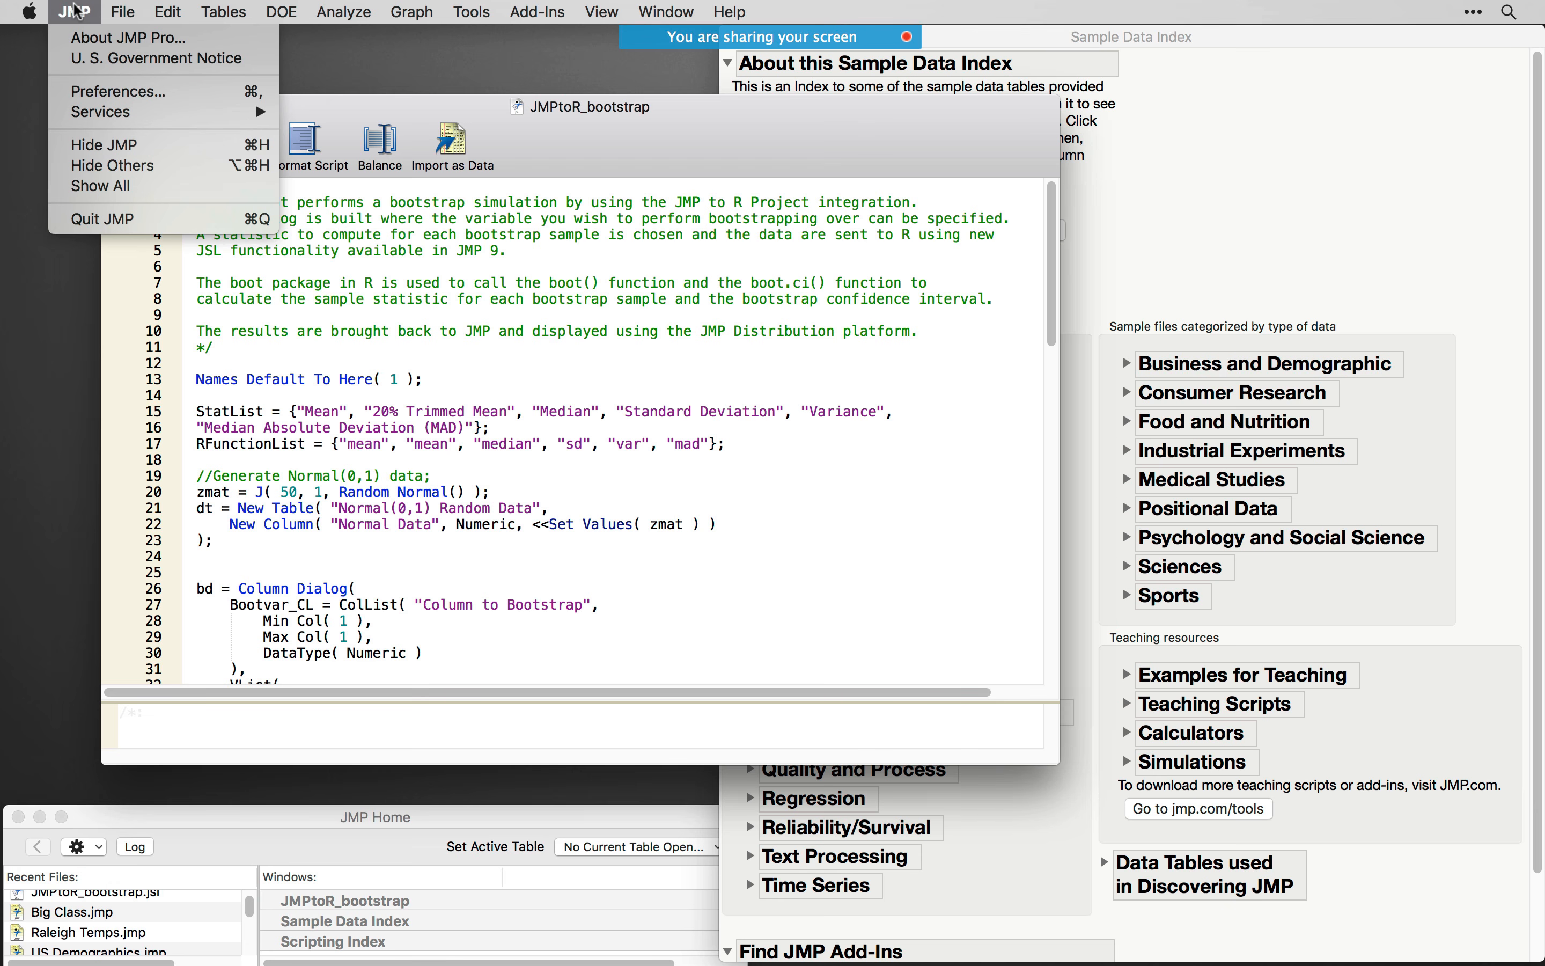
{"action": "left_click", "coordinate": [136, 97]}
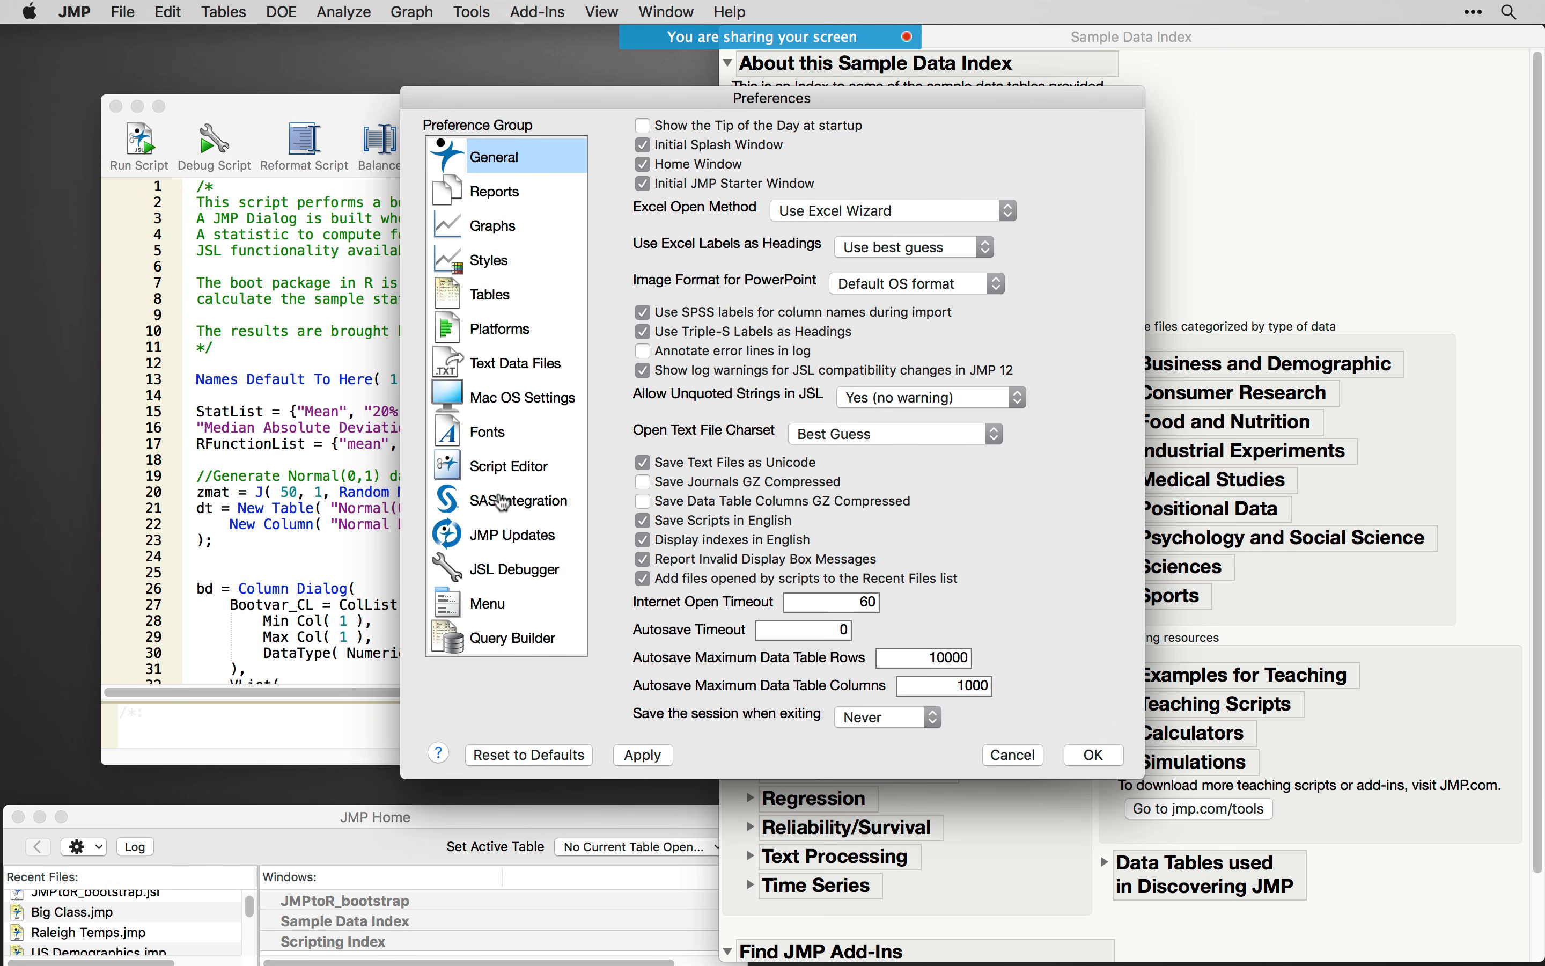
{"action": "left_click", "coordinate": [520, 467]}
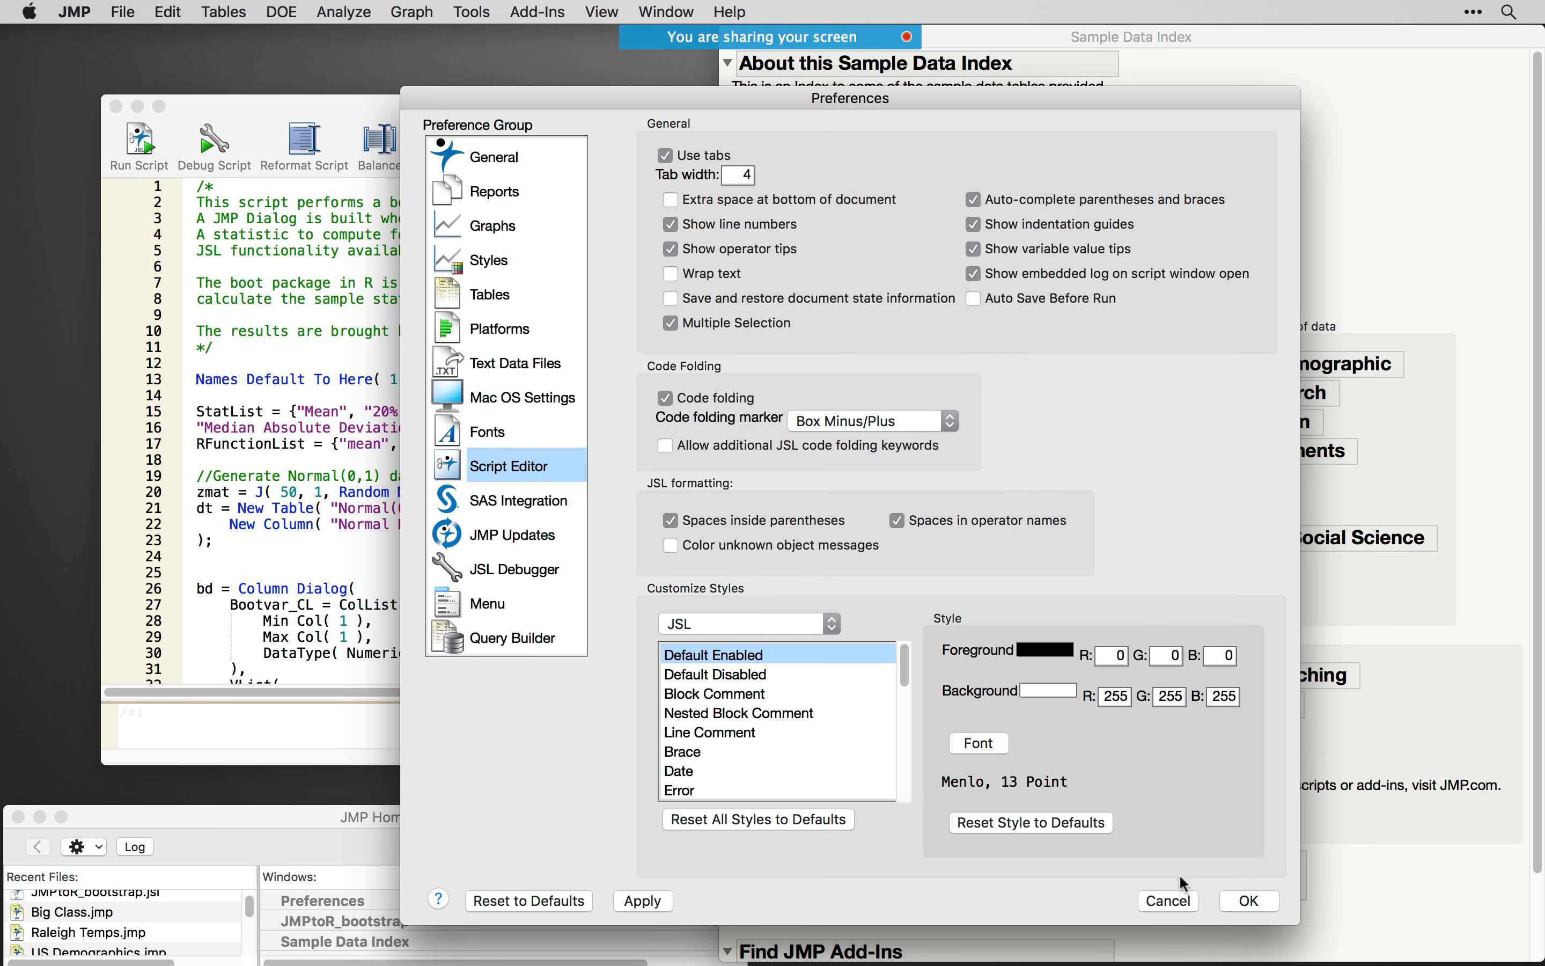
{"action": "left_click", "coordinate": [1168, 901]}
- Move and enlarge the JMPtoR_bootstrap script window and run the script
{"action": "left_click_drag", "start_coordinate": [701, 121], "coordinate": [664, 96]}
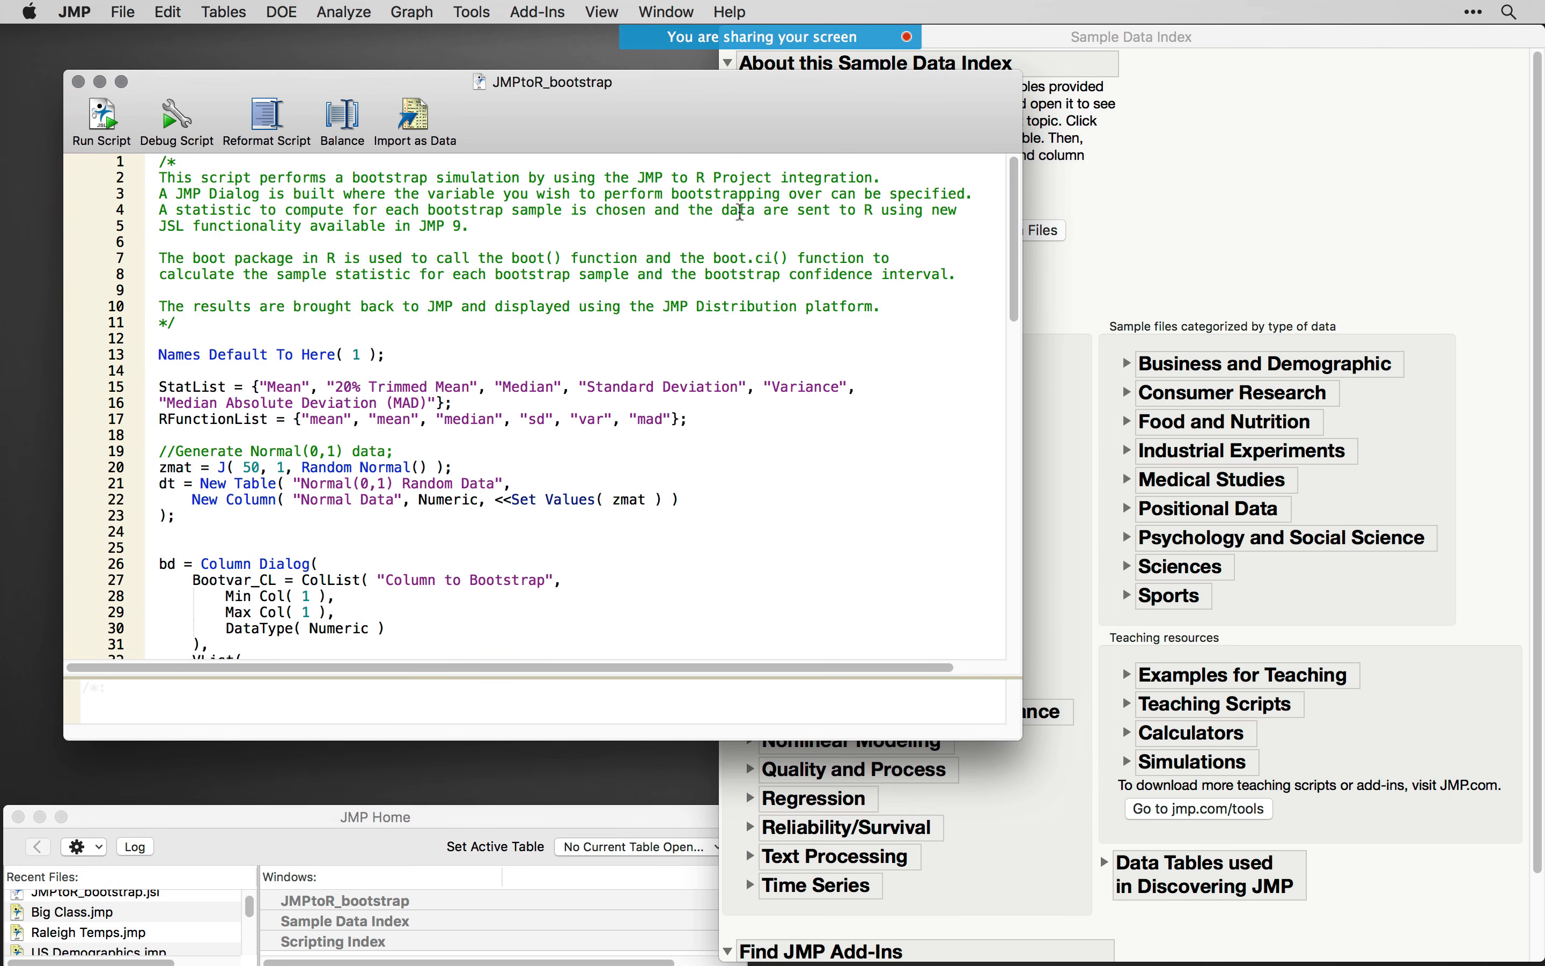
{"action": "left_click_drag", "start_coordinate": [1022, 738], "coordinate": [1088, 856]}
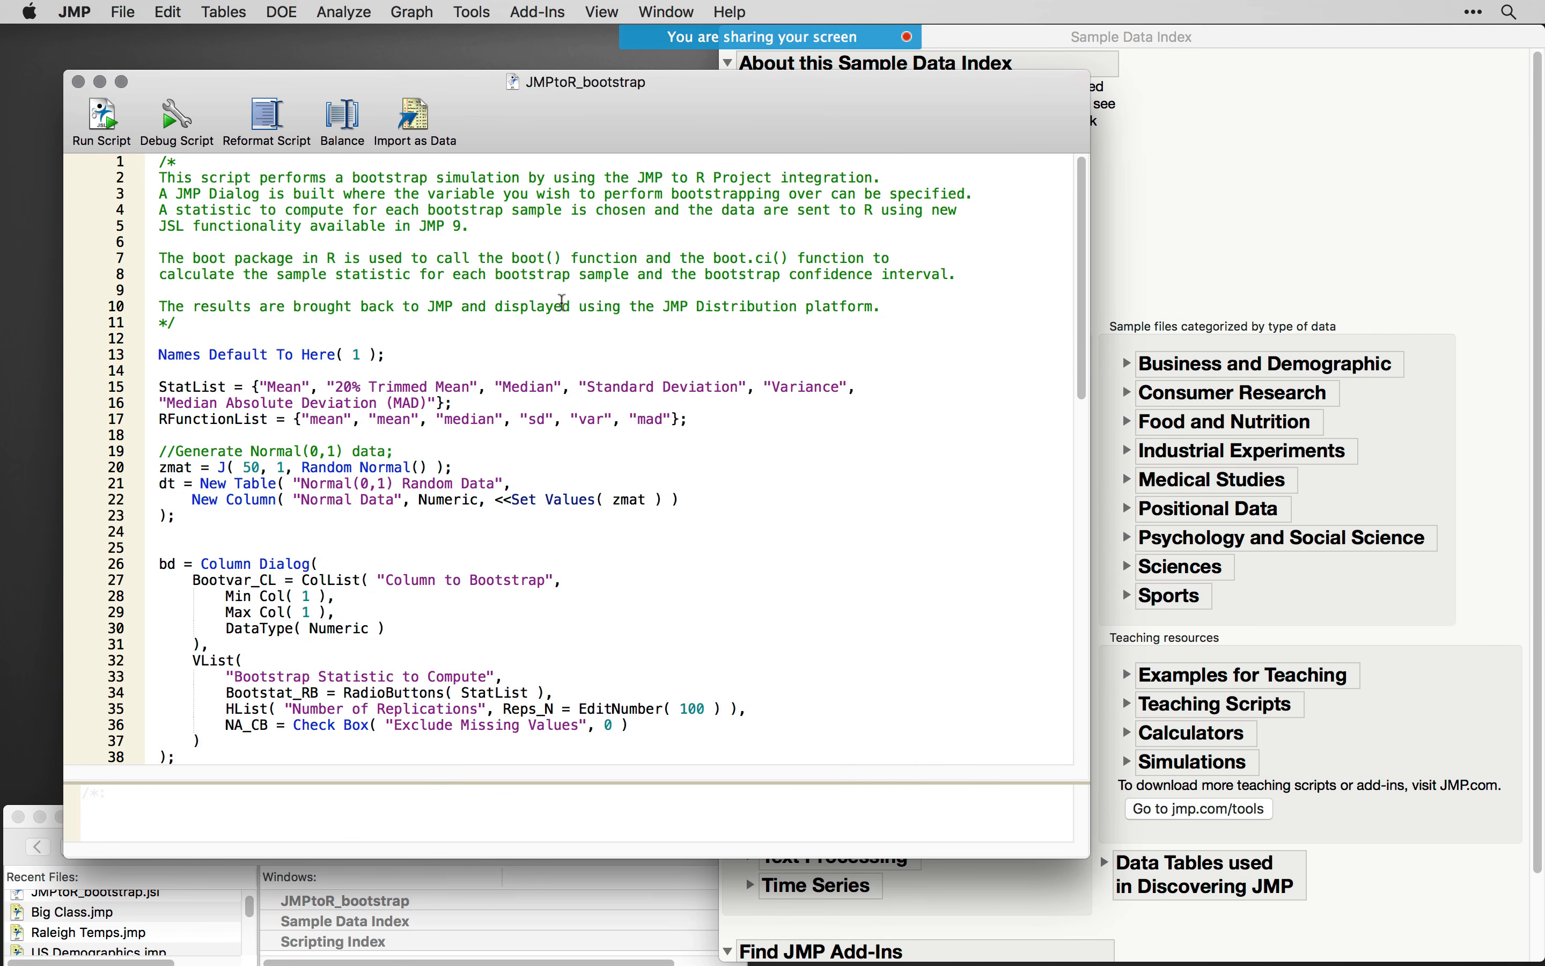
{"action": "left_click", "coordinate": [104, 120]}
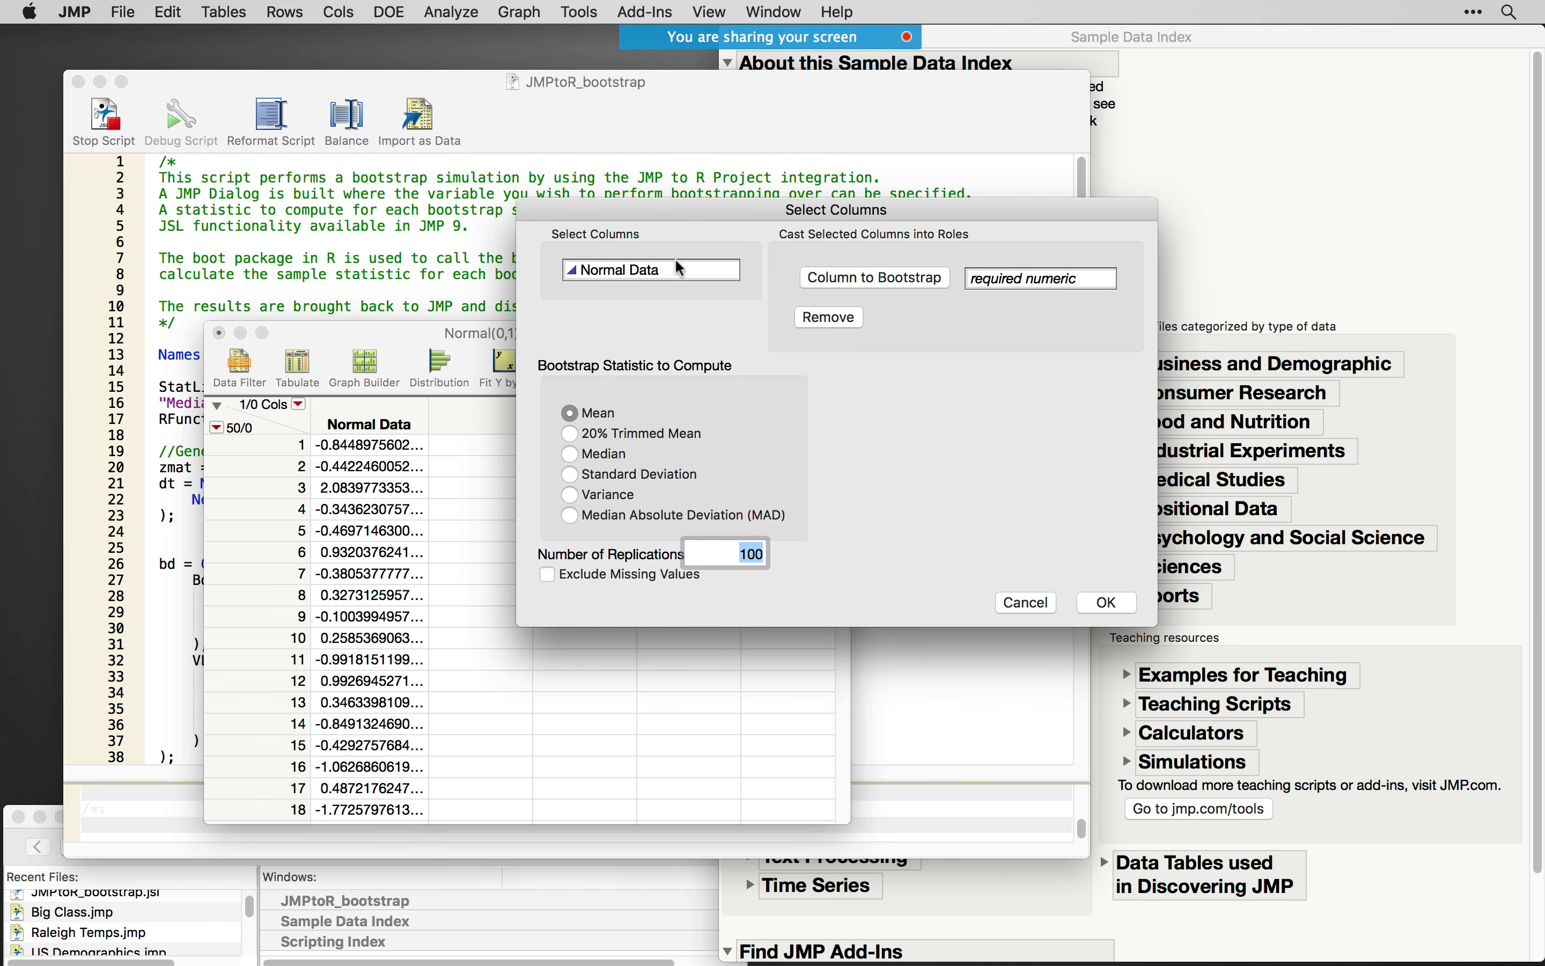
- Assign Normal Data as the column to bootstrap, set 10000 replications for the Mean statistic, and start the bootstrap
{"action": "left_click", "coordinate": [657, 269]}
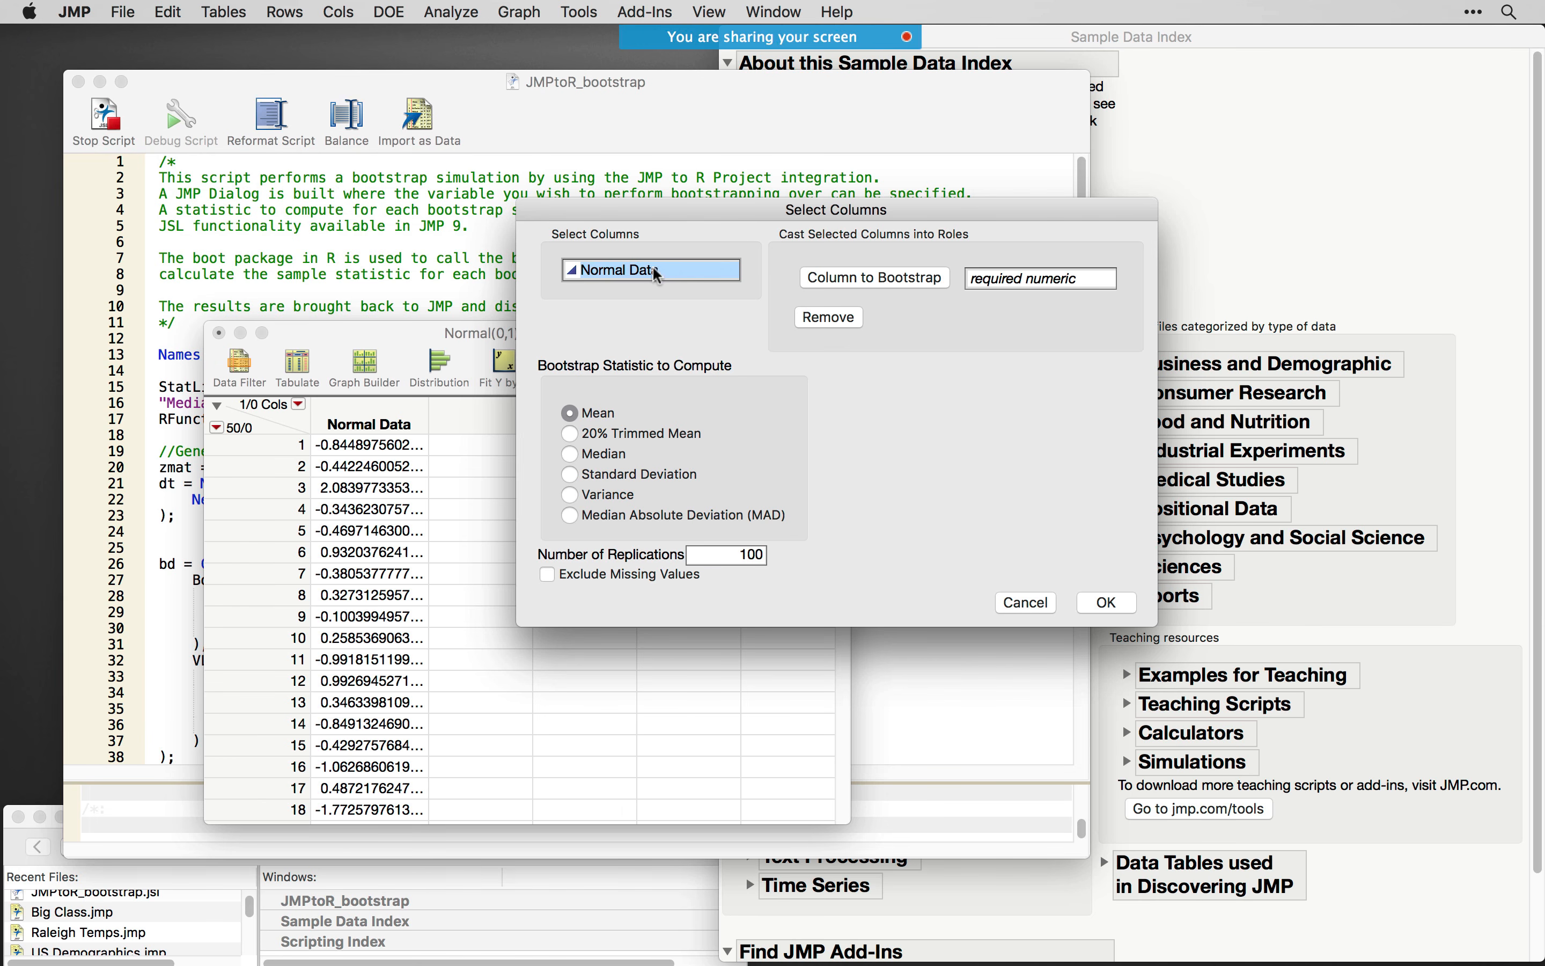
{"action": "left_click", "coordinate": [937, 285]}
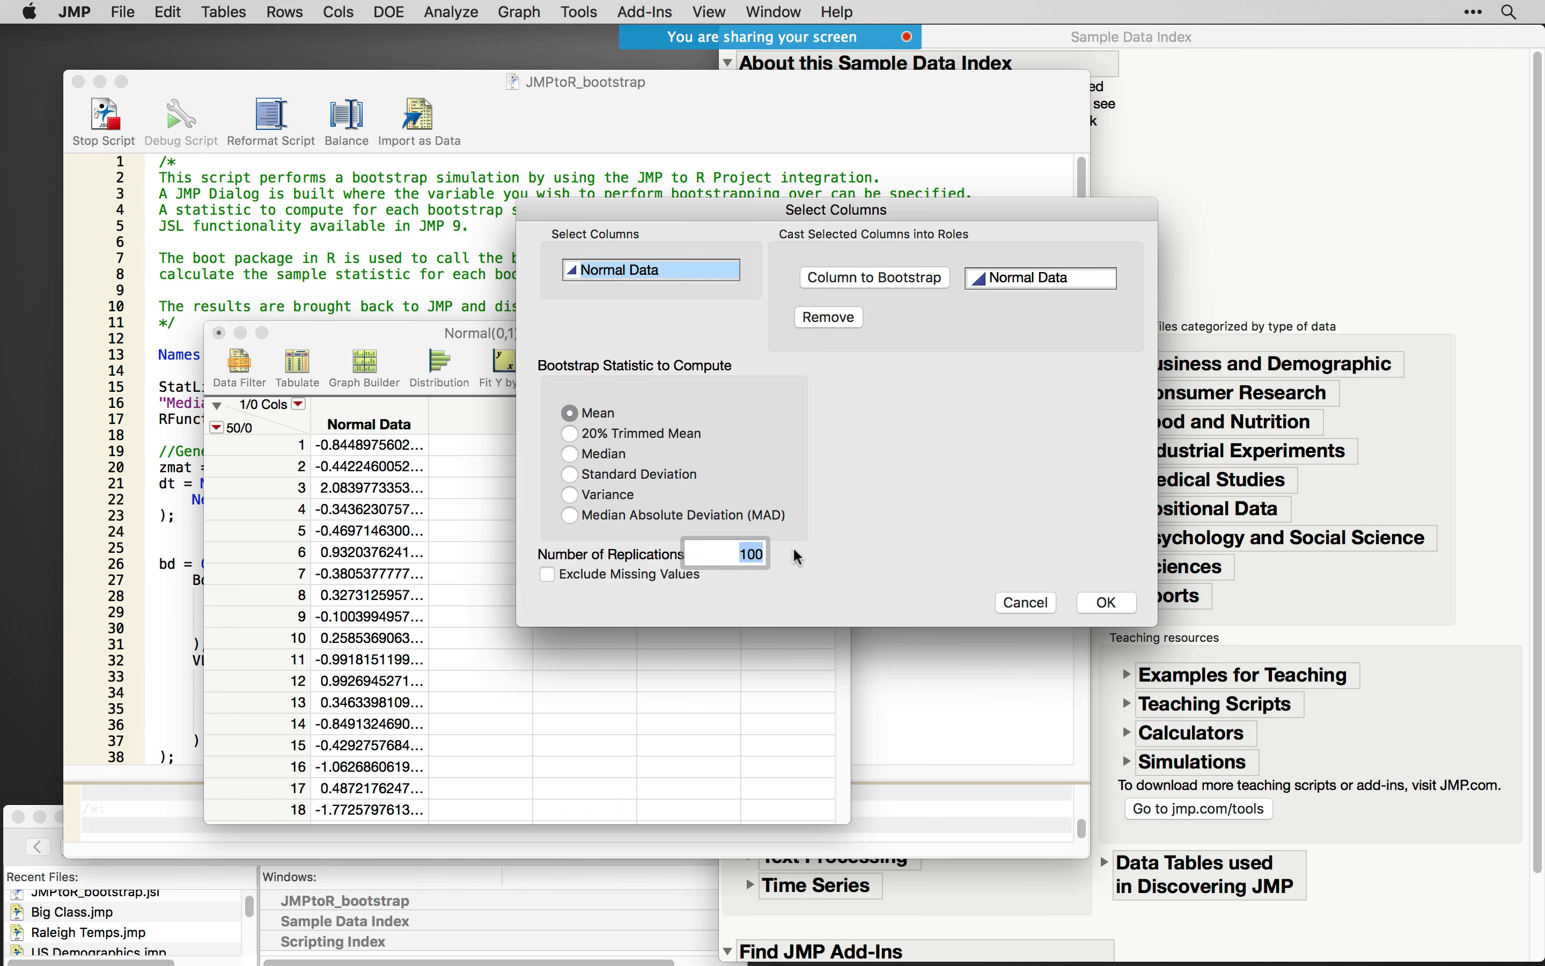
{"action": "type", "text": "10"}
{"action": "left_click", "coordinate": [860, 530]}
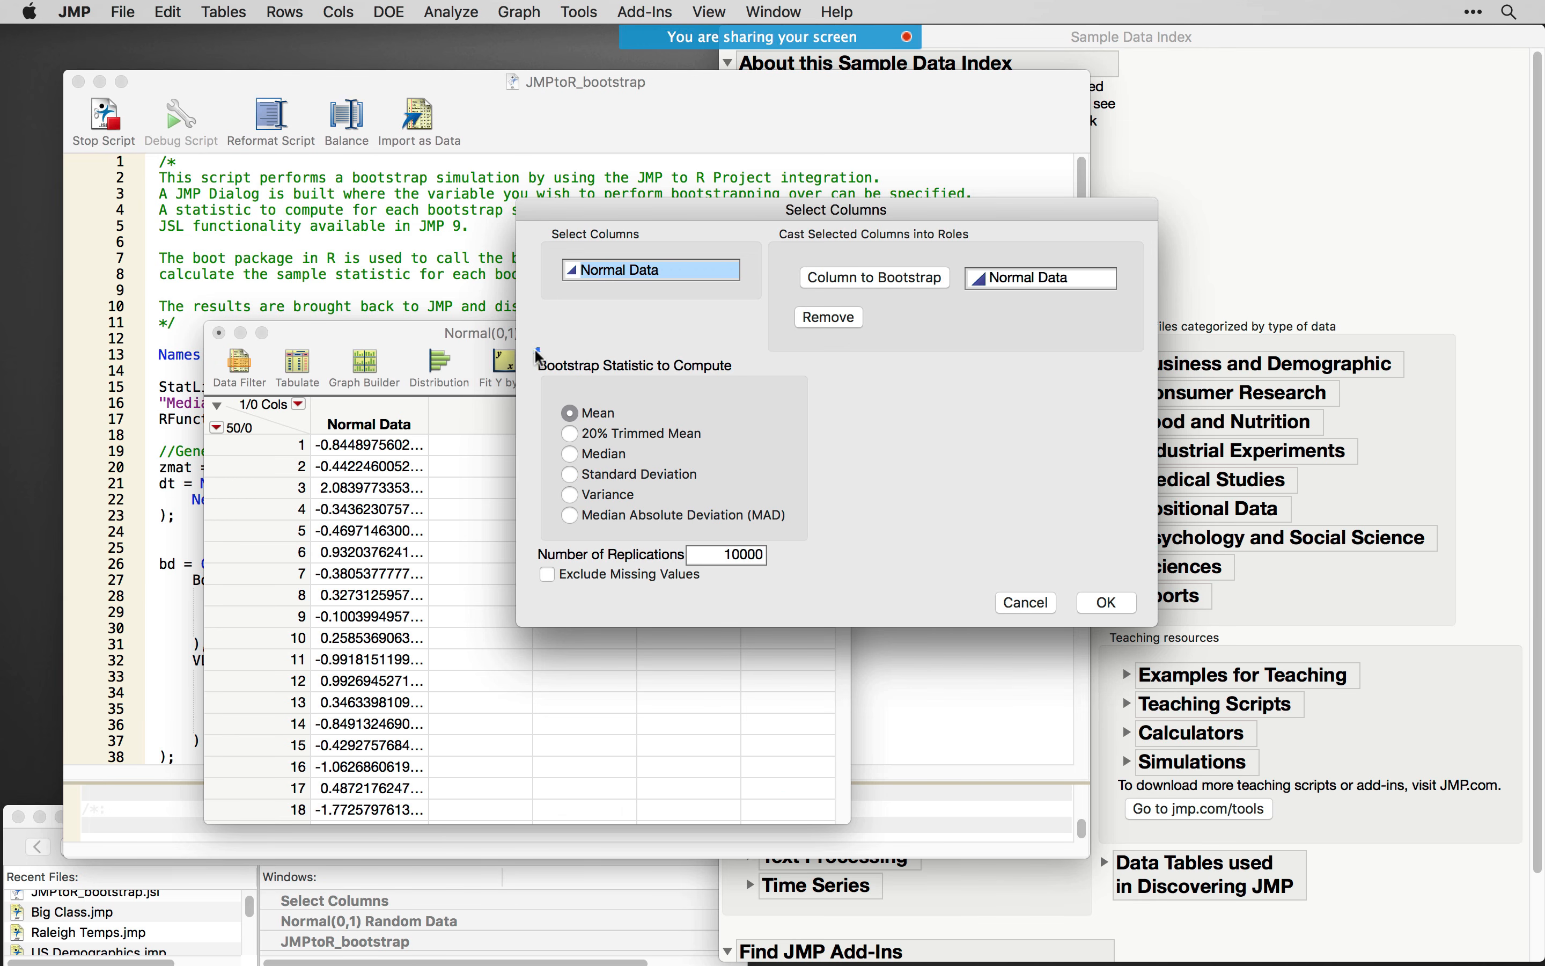
{"action": "mouse_move", "coordinate": [538, 352]}
{"action": "left_mouse_down"}
{"action": "mouse_move", "coordinate": [551, 391]}
{"action": "mouse_move", "coordinate": [726, 395]}
{"action": "mouse_move", "coordinate": [595, 345]}
{"action": "mouse_move", "coordinate": [555, 354]}
{"action": "left_mouse_up"}
{"action": "left_click", "coordinate": [1111, 603]}
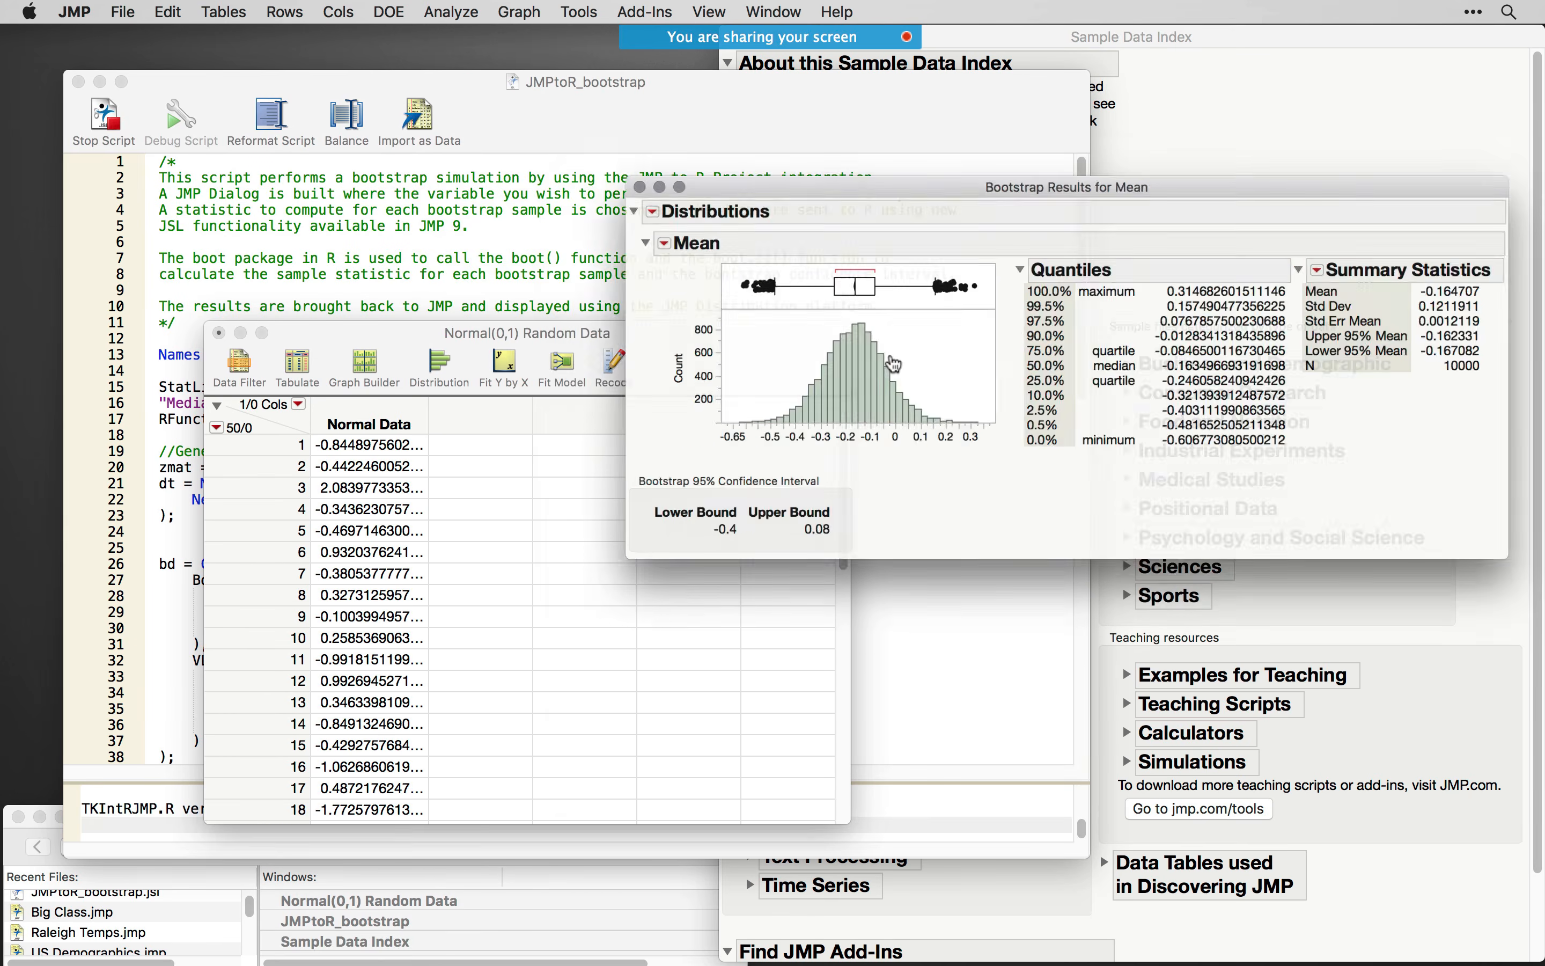
- Reposition the Bootstrap Results for Mean report and bring the Bootstrap Samples data table fully into view
{"action": "left_click_drag", "start_coordinate": [907, 184], "coordinate": [718, 185]}
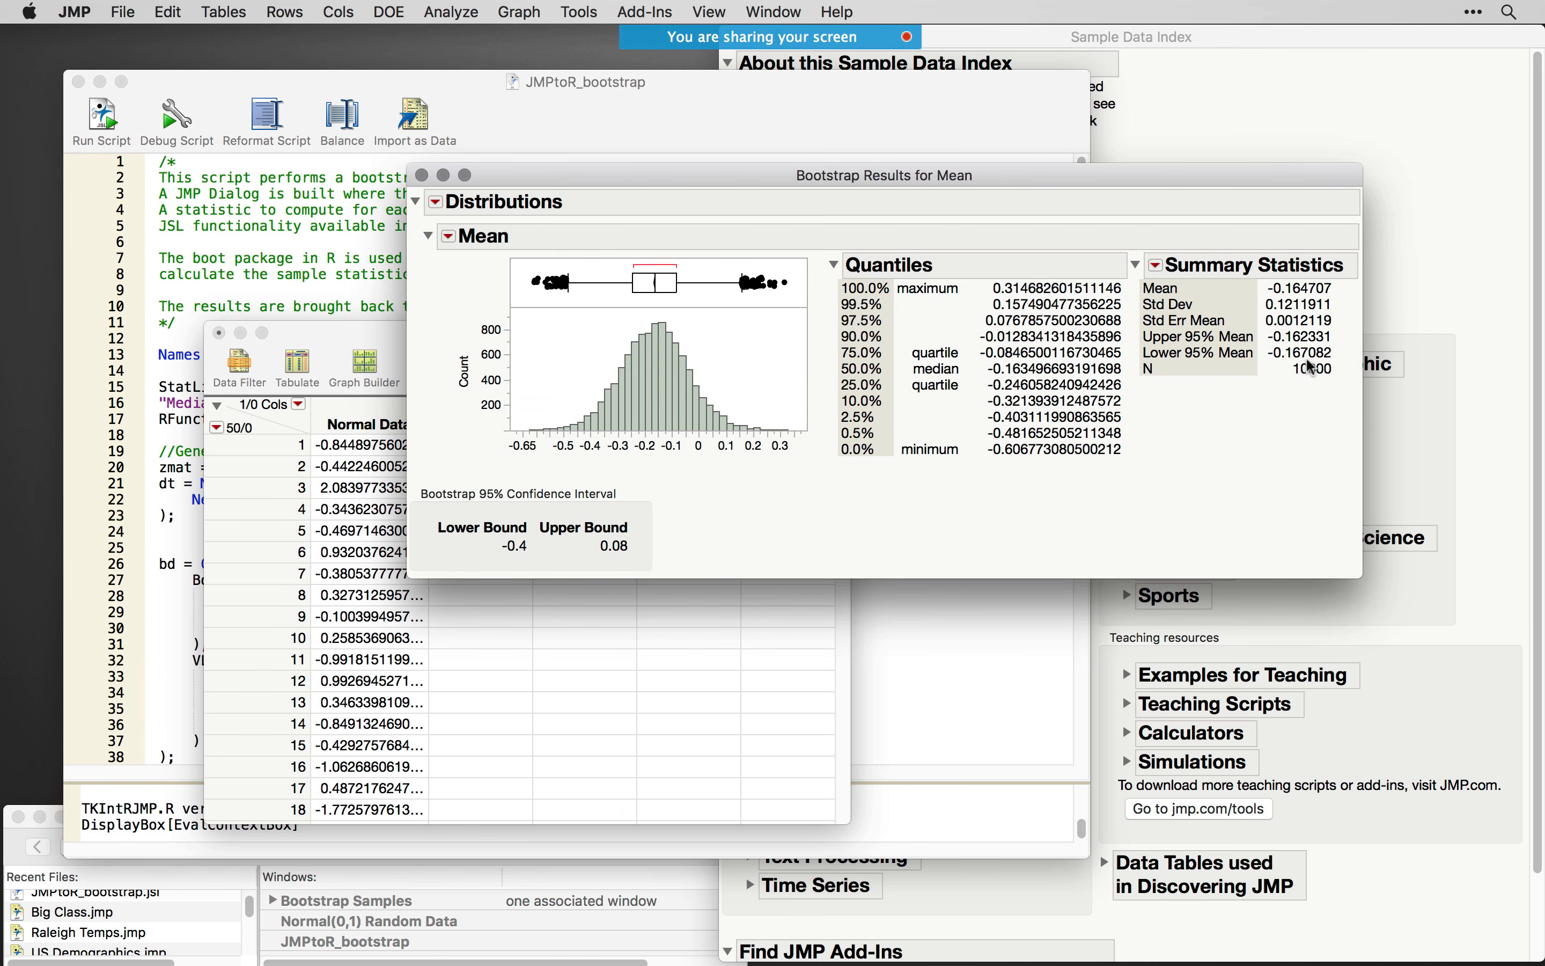
{"action": "left_click_drag", "start_coordinate": [718, 189], "coordinate": [742, 381]}
{"action": "left_click_drag", "start_coordinate": [1544, 144], "coordinate": [926, 76]}
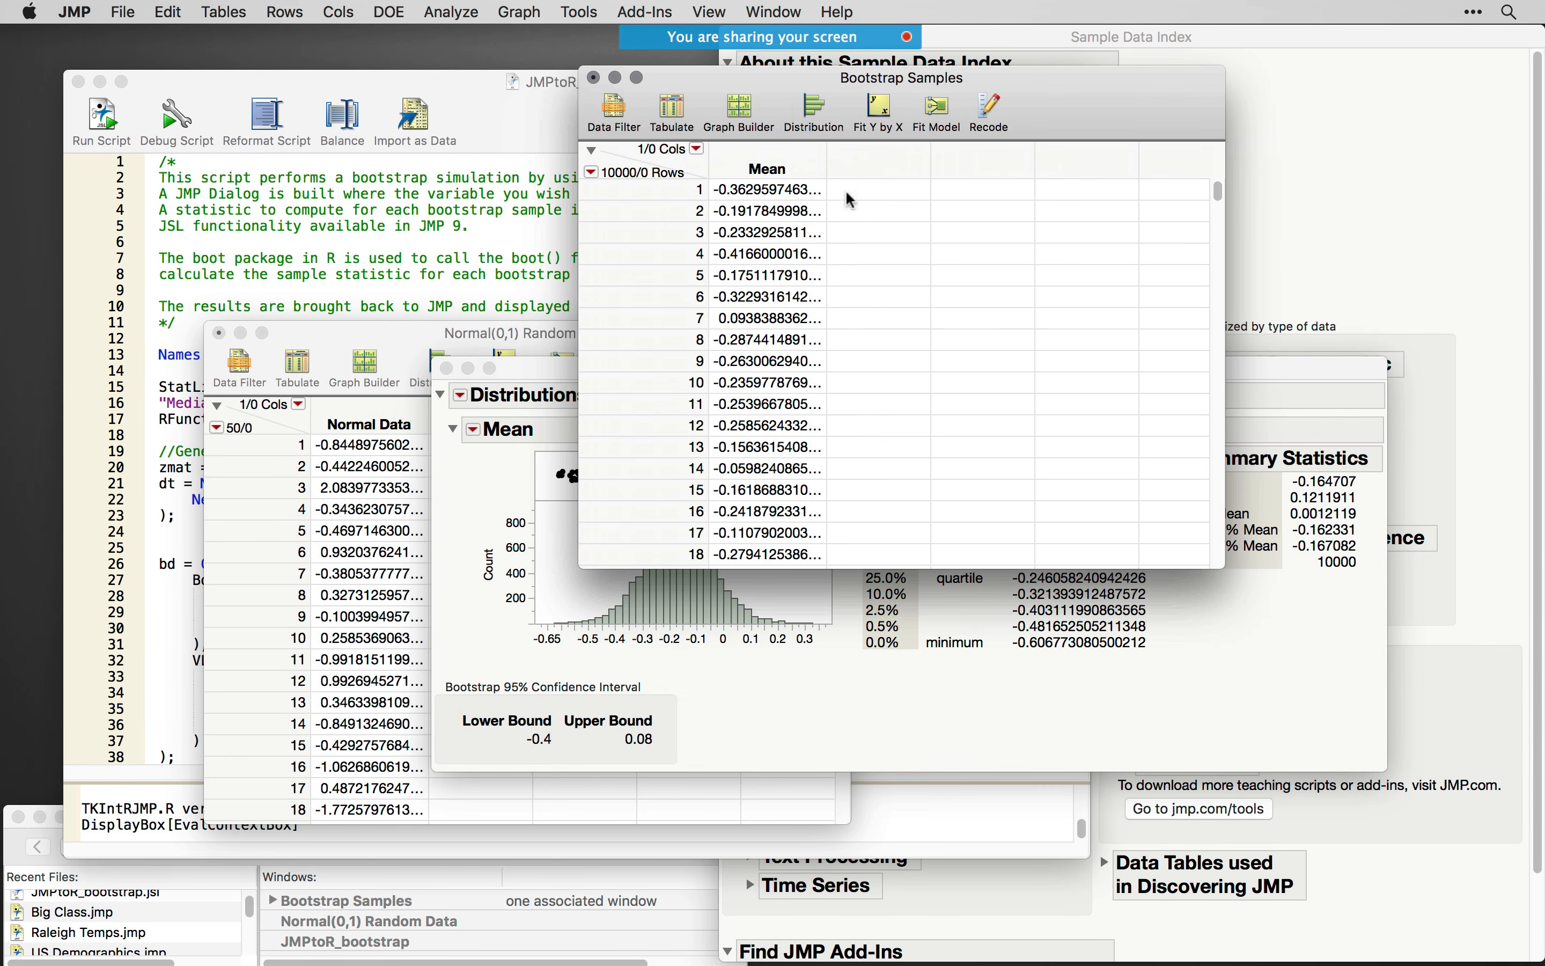
- Show the side panels of the Bootstrap Samples table, inspect values further down, and select row 666
{"action": "left_click", "coordinate": [591, 151]}
{"action": "left_click_drag", "start_coordinate": [718, 82], "coordinate": [746, 78]}
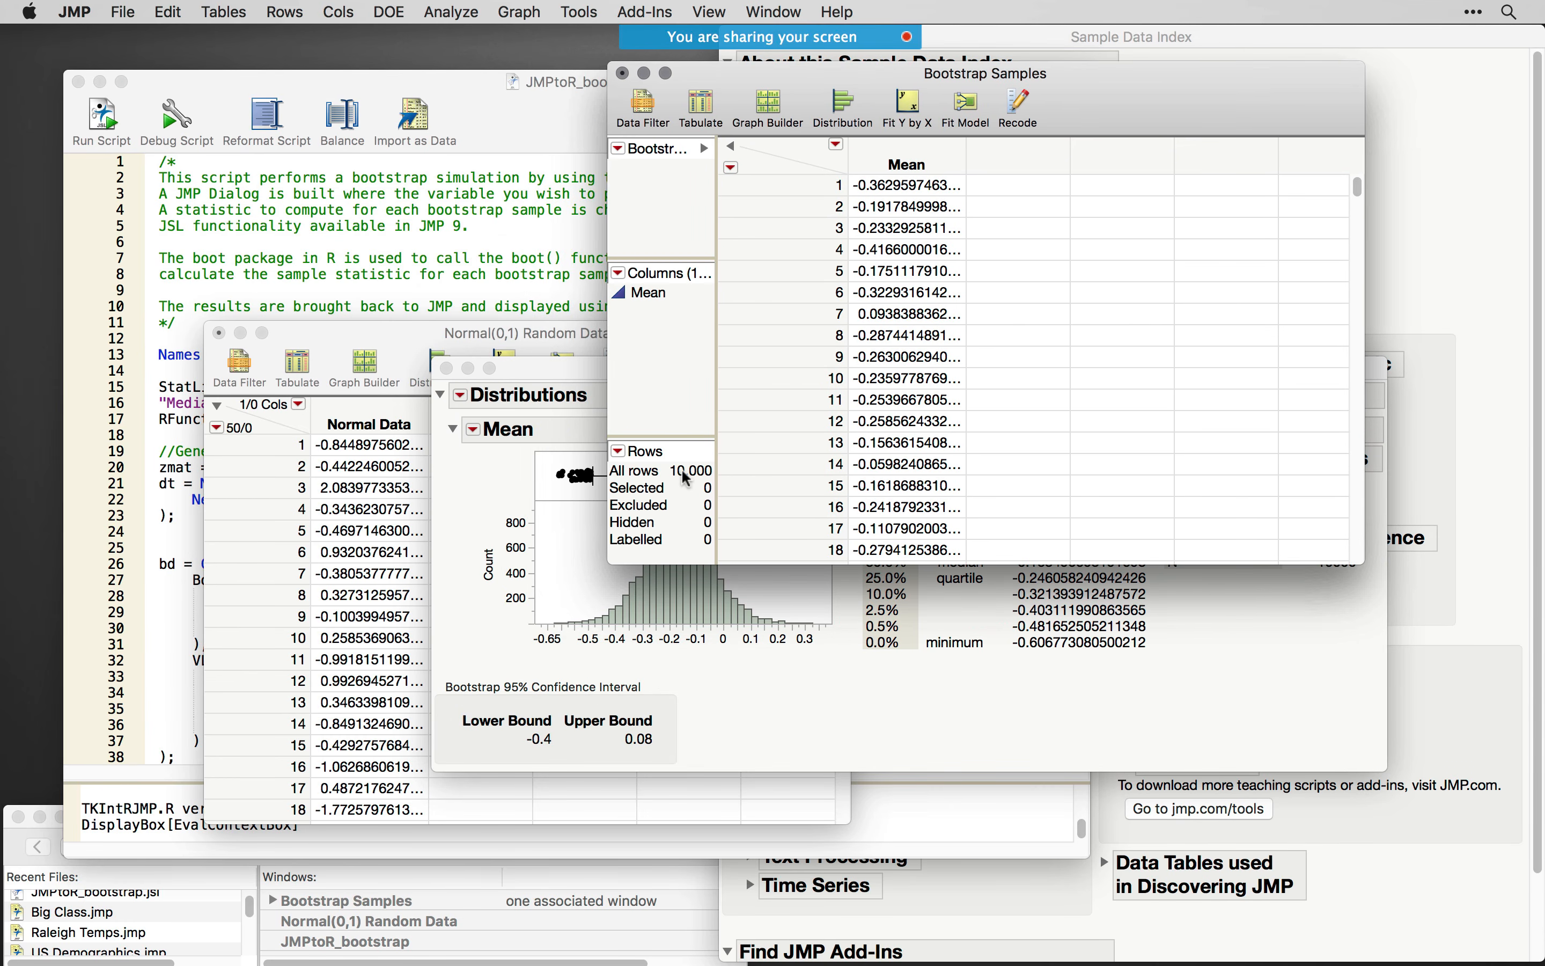
{"action": "left_click_drag", "start_coordinate": [1357, 189], "coordinate": [1357, 211]}
{"action": "left_click", "coordinate": [894, 292]}
{"action": "left_click", "coordinate": [894, 293]}
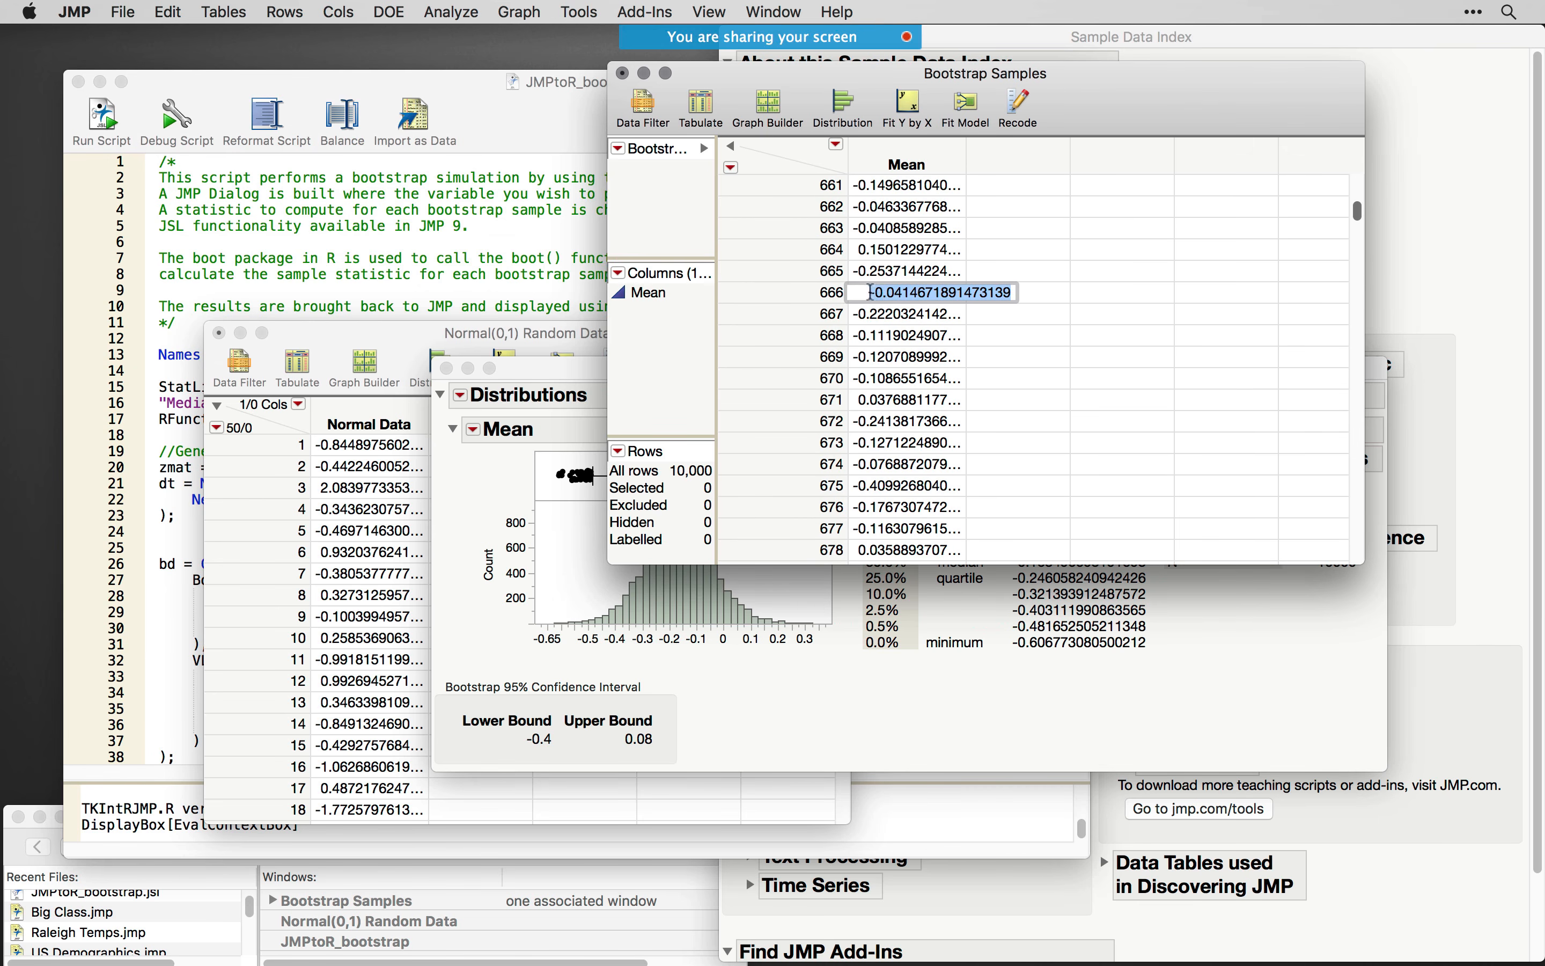
{"action": "left_click", "coordinate": [825, 294]}
- Bring the Normal(0,1) Random Data table forward, show its side panels, and reposition the table window
{"action": "left_click", "coordinate": [411, 328]}
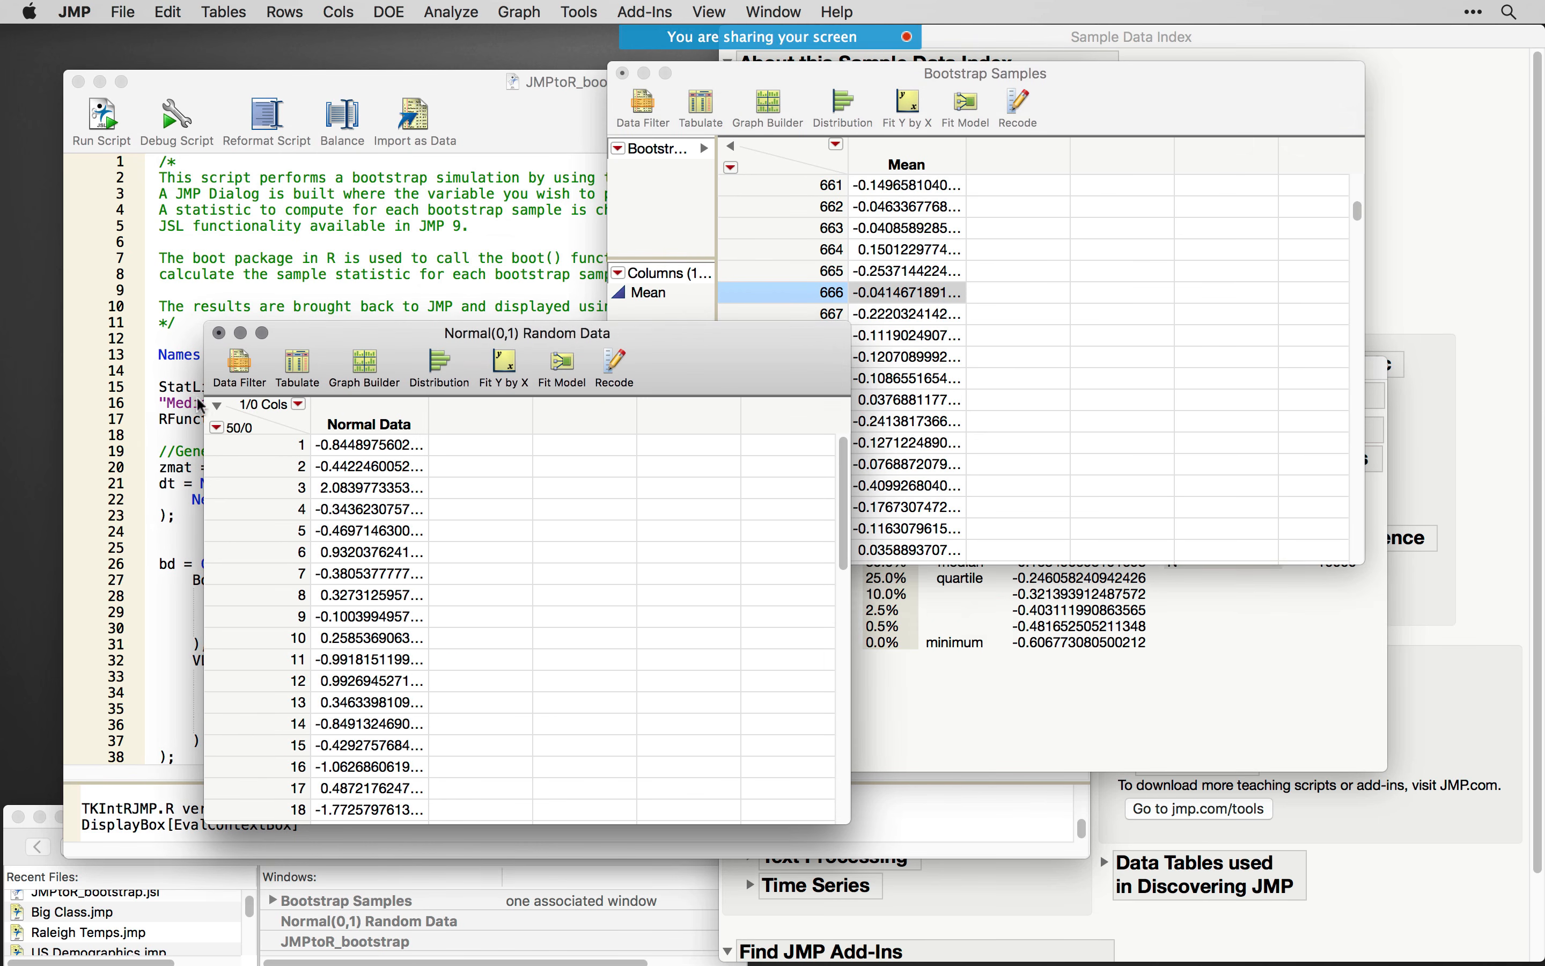
{"action": "left_click", "coordinate": [217, 412]}
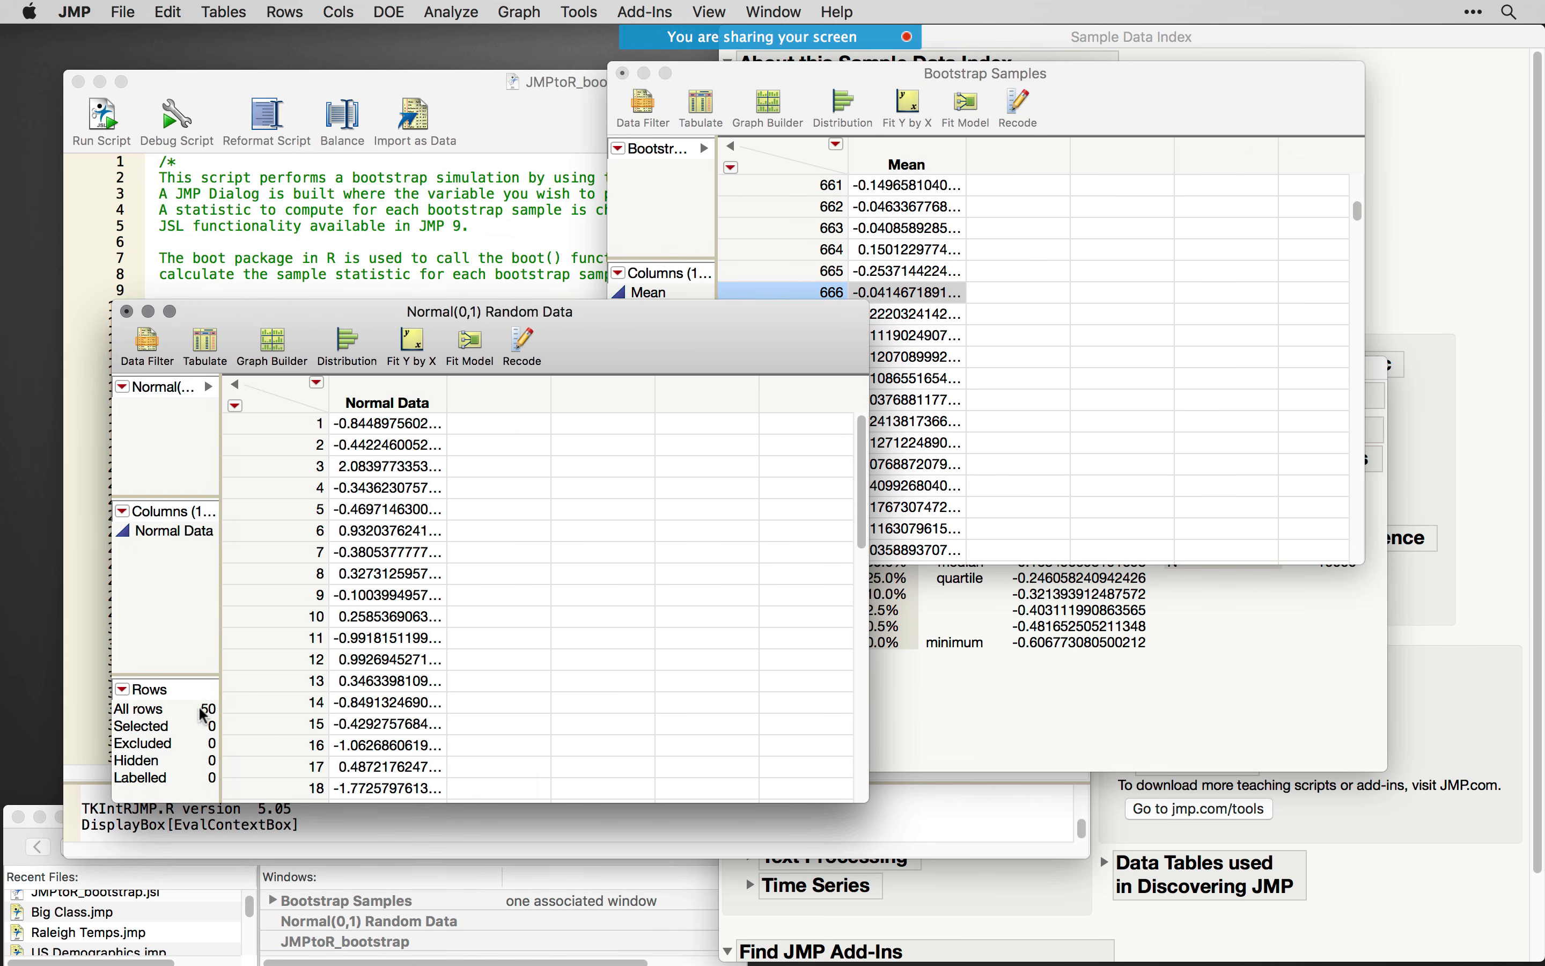
{"action": "left_click_drag", "start_coordinate": [649, 332], "coordinate": [611, 415]}
- Bring the Bootstrap Results for Mean report forward and inspect its confidence interval, histogram and box plot, selecting upper-tail points
{"action": "left_click", "coordinate": [952, 704]}
{"action": "left_click_drag", "start_coordinate": [901, 367], "coordinate": [861, 326]}
{"action": "left_click", "coordinate": [742, 503]}
{"action": "left_click_drag", "start_coordinate": [782, 535], "coordinate": [567, 582]}
{"action": "left_click_drag", "start_coordinate": [665, 586], "coordinate": [755, 523]}
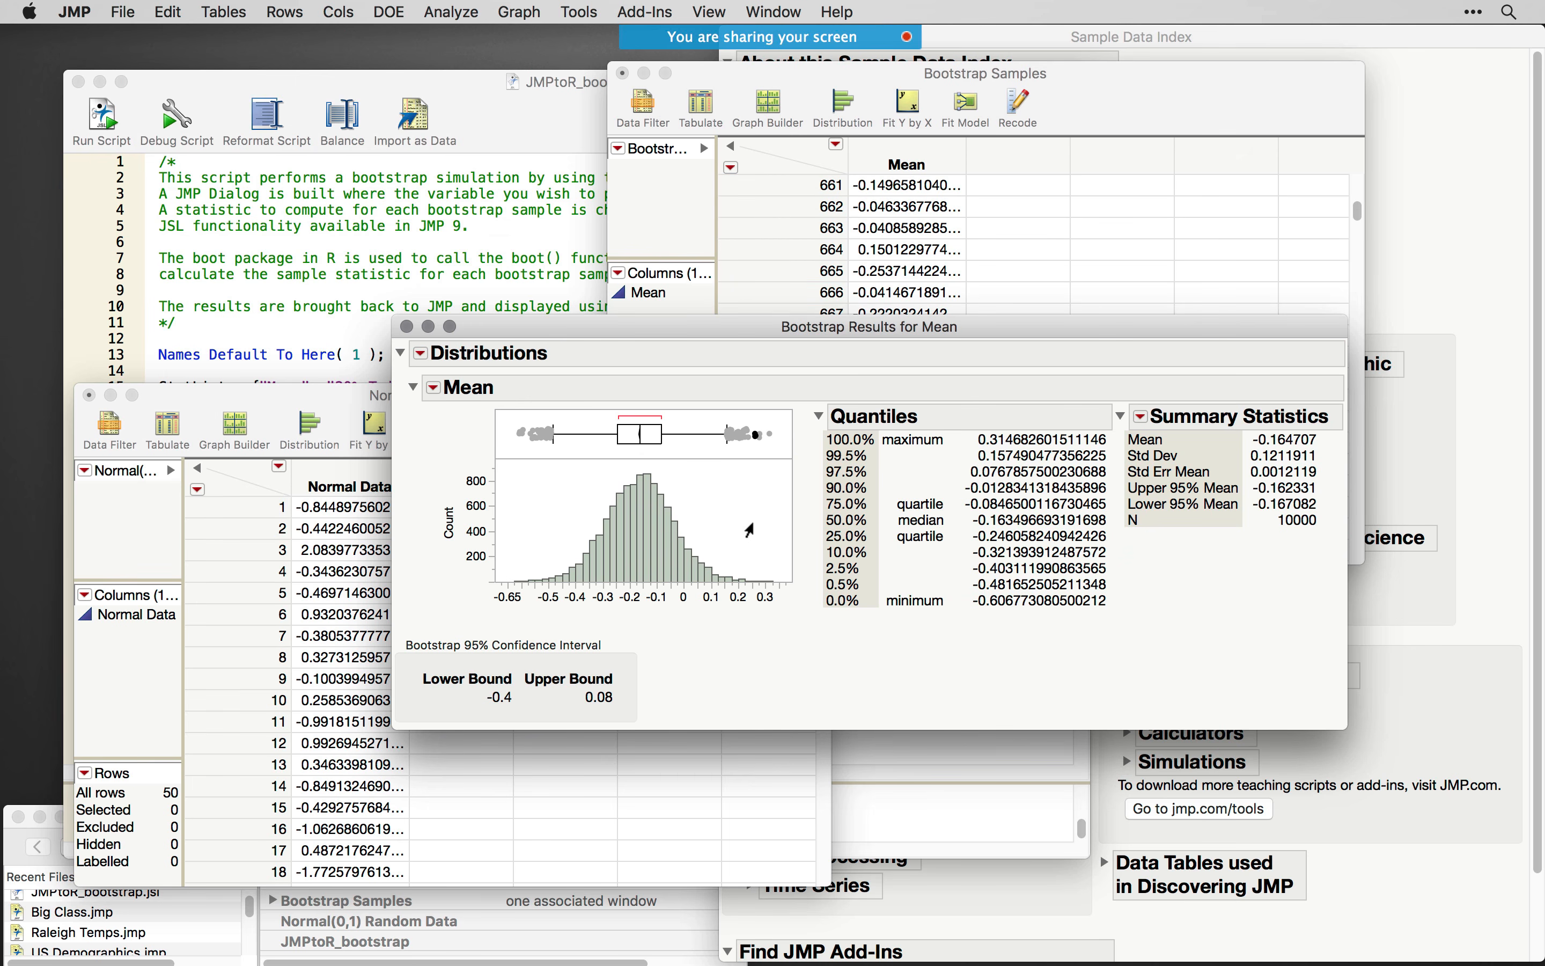
{"action": "mouse_move", "coordinate": [419, 618]}
{"action": "left_mouse_down"}
{"action": "mouse_move", "coordinate": [654, 659]}
{"action": "mouse_move", "coordinate": [608, 713]}
{"action": "mouse_move", "coordinate": [479, 712]}
{"action": "left_mouse_up"}
{"action": "left_click_drag", "start_coordinate": [575, 540], "coordinate": [726, 659]}
{"action": "left_click", "coordinate": [729, 465]}
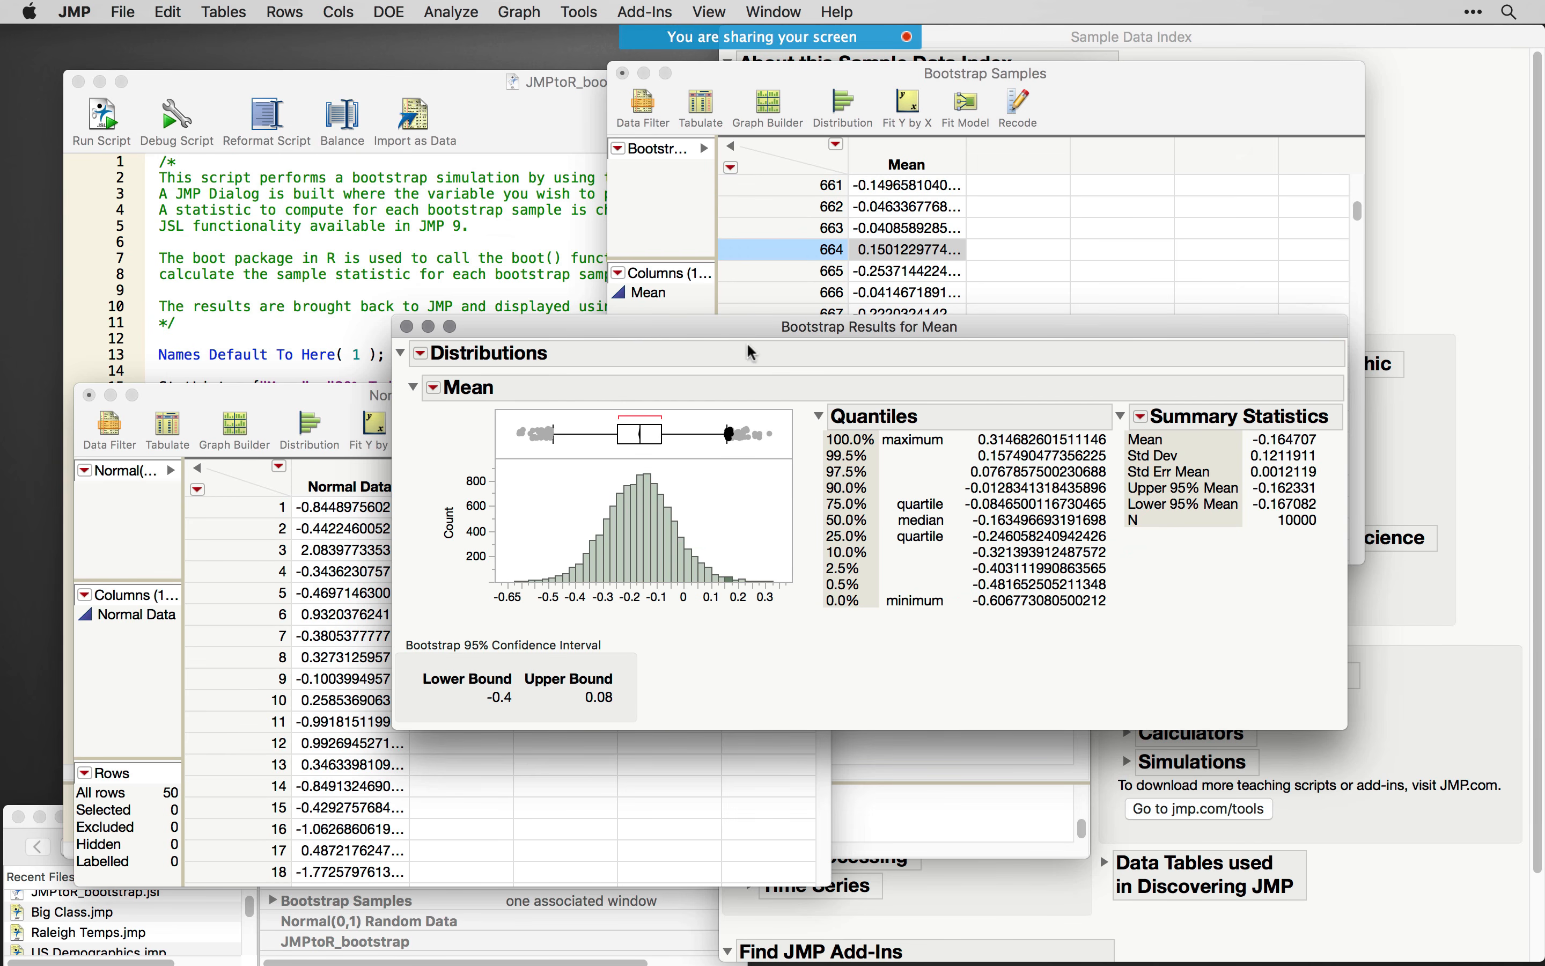
- Close the Bootstrap Results for Mean report and rearrange the Normal(0,1) Random Data and Bootstrap Samples tables
{"action": "left_click_drag", "start_coordinate": [749, 333], "coordinate": [806, 372]}
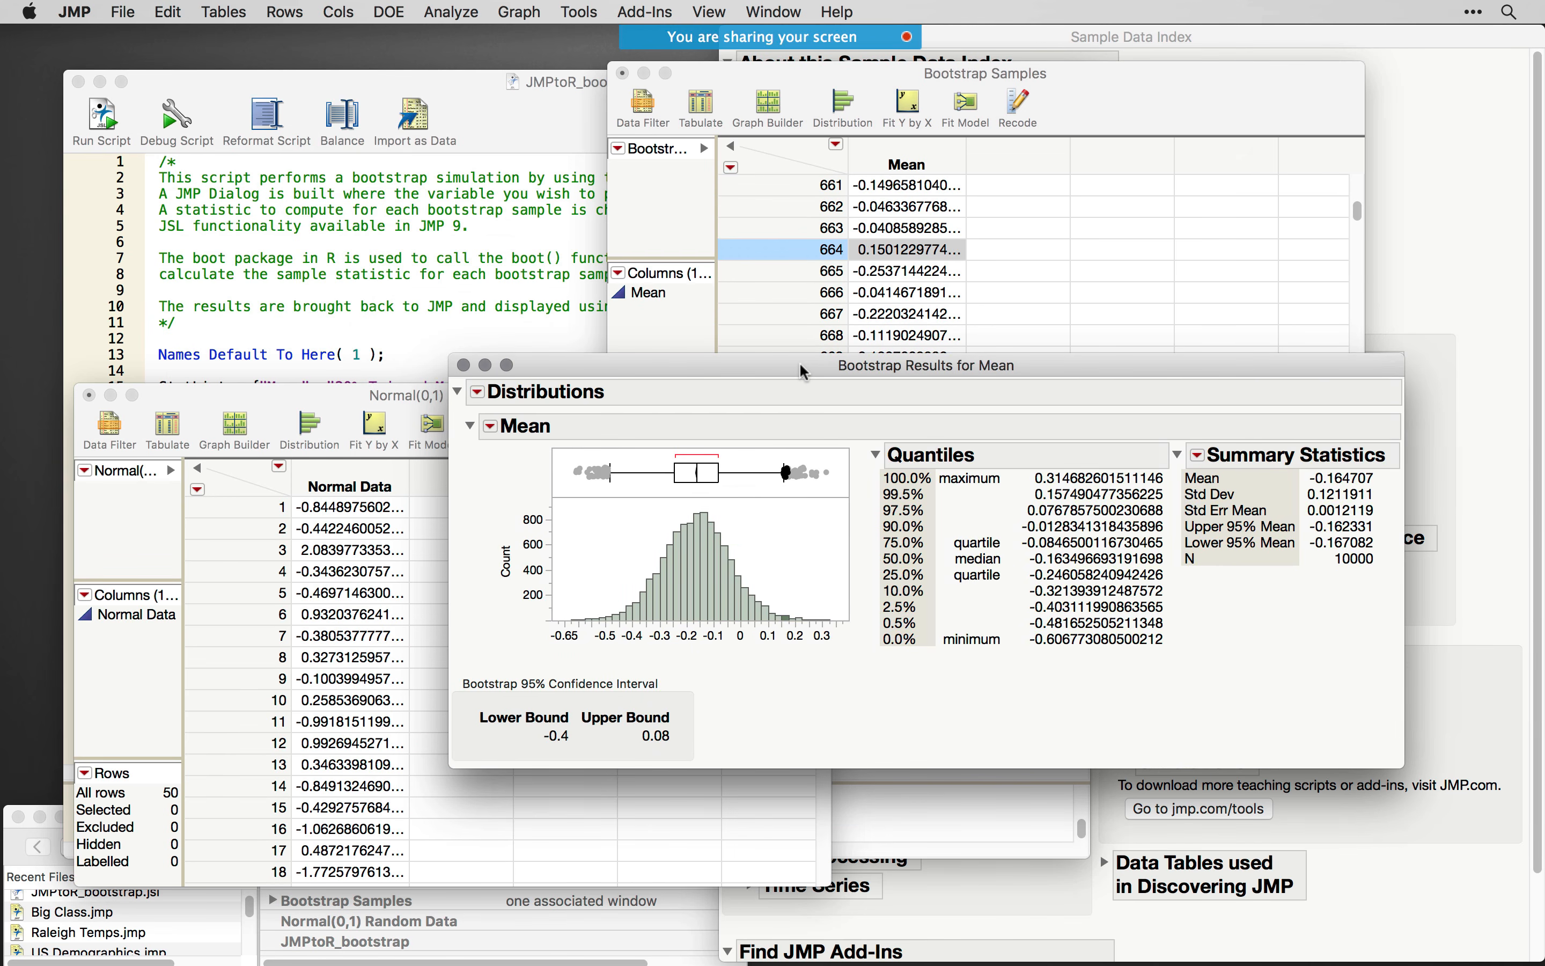
{"action": "left_click", "coordinate": [464, 366]}
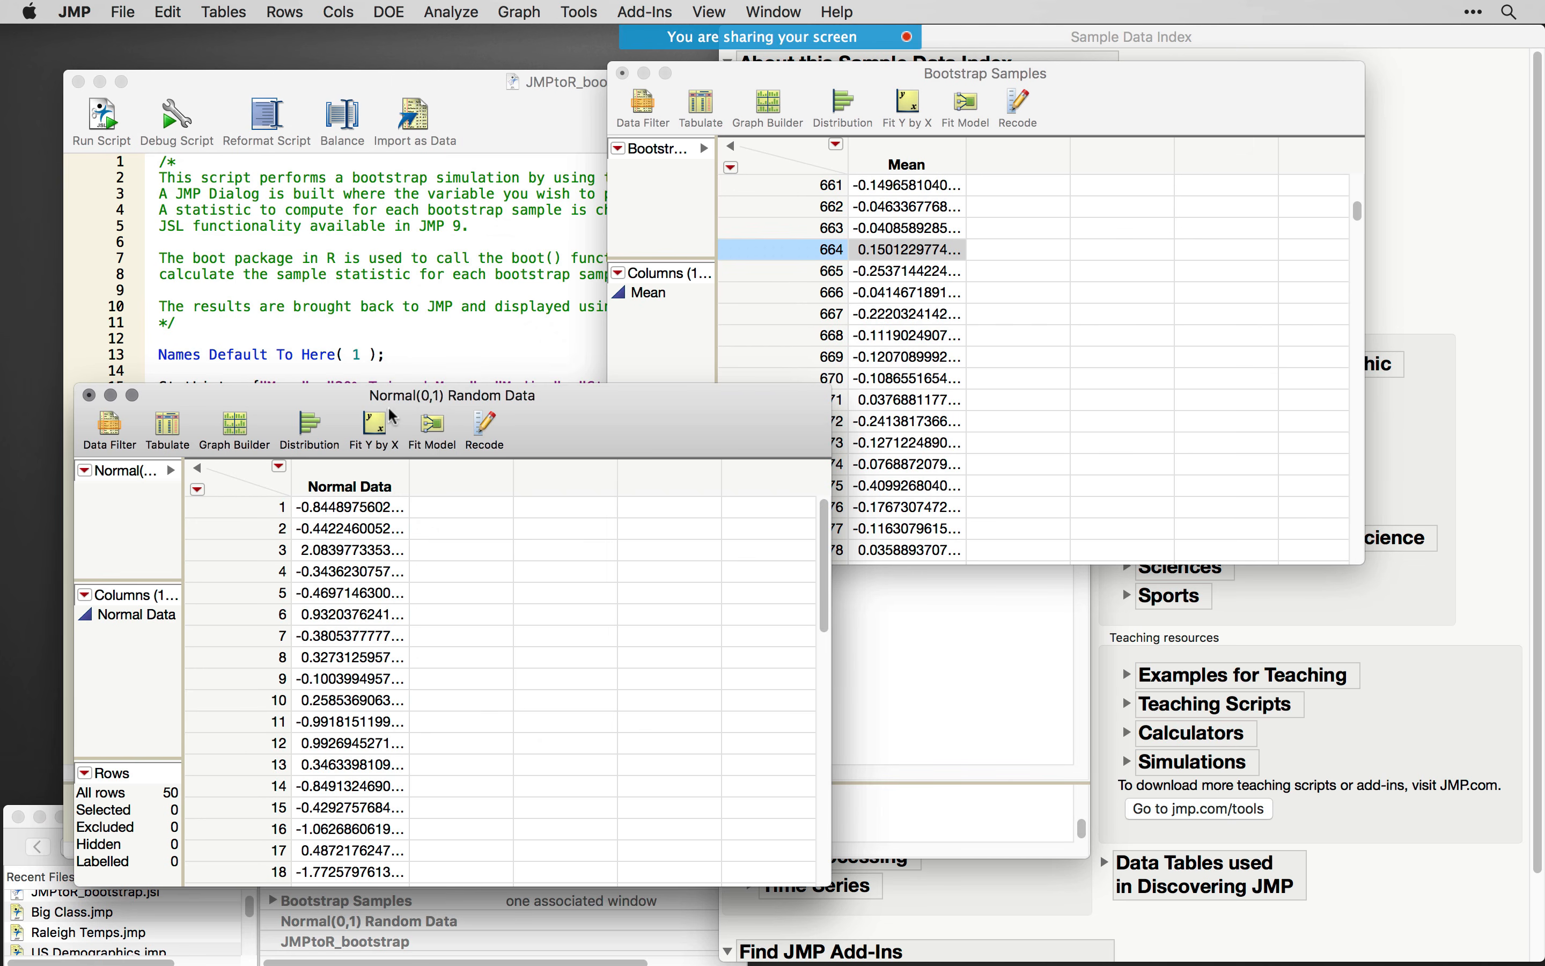
{"action": "left_click_drag", "start_coordinate": [443, 400], "coordinate": [504, 350]}
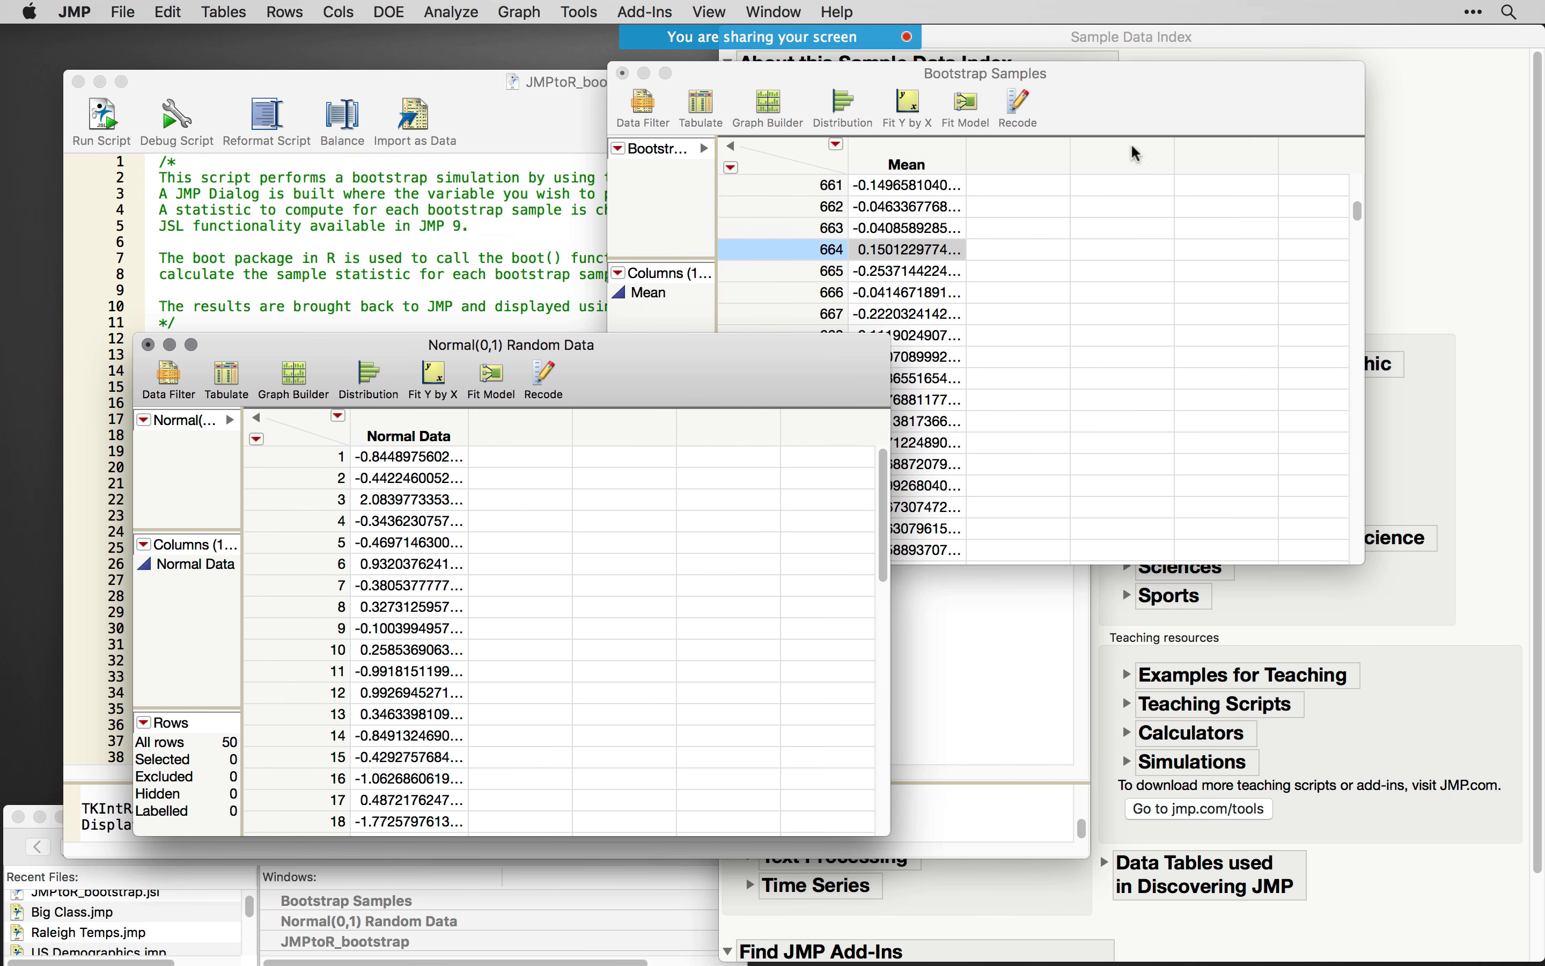
{"action": "left_click_drag", "start_coordinate": [1101, 99], "coordinate": [1071, 129]}
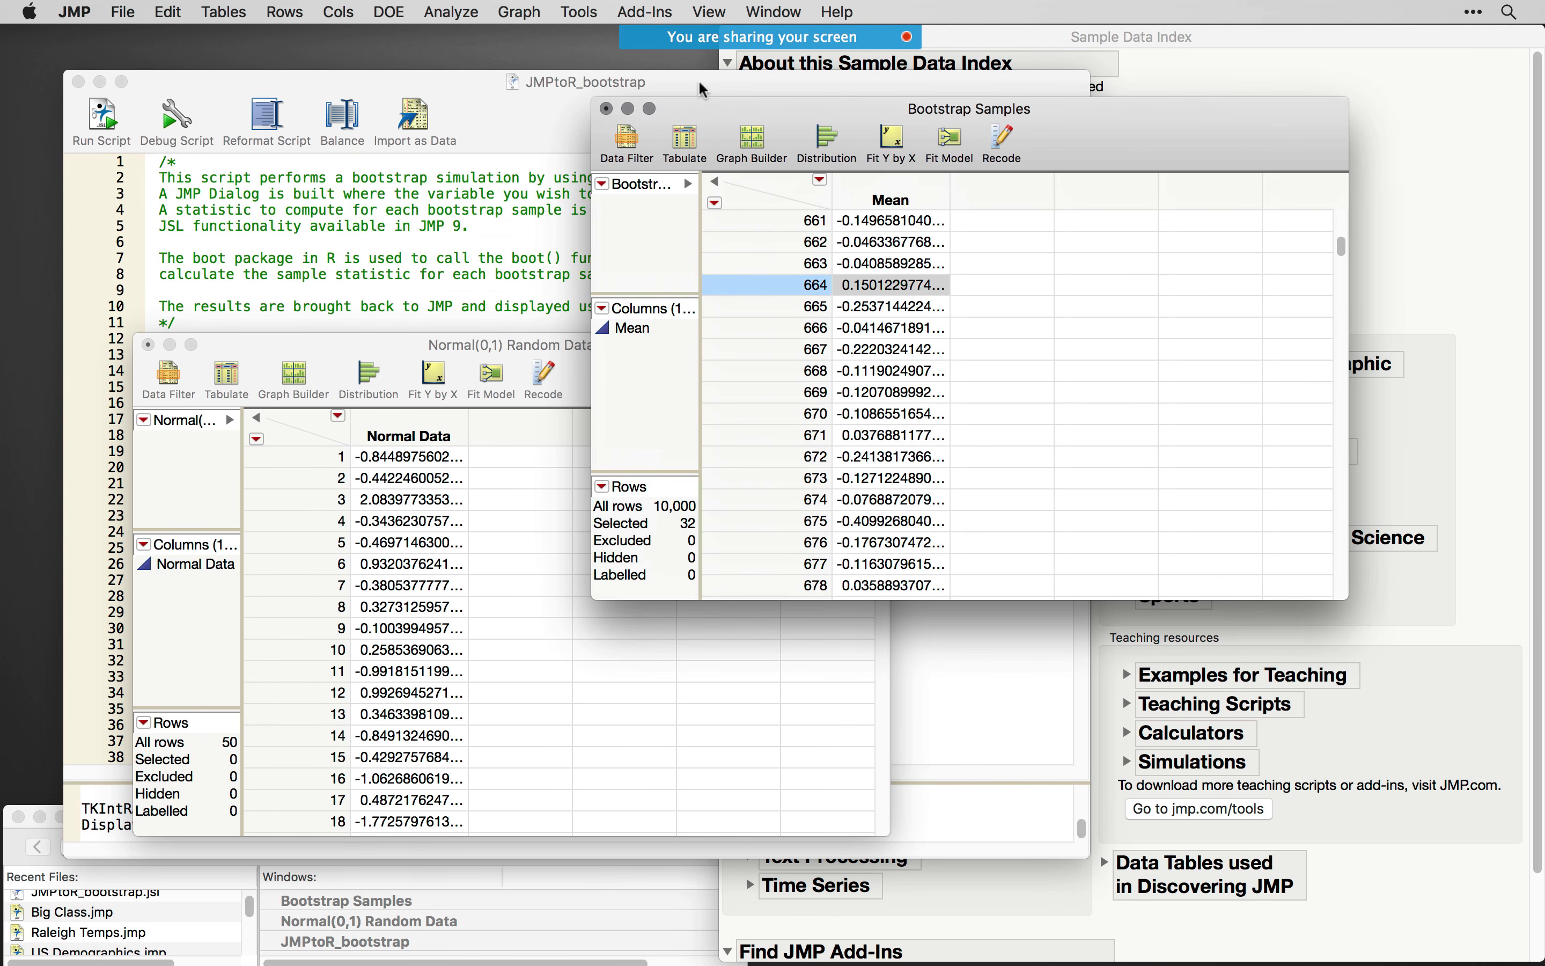
- Create a Distribution report of the Normal Data column from the Normal(0,1) Random Data table
{"action": "left_click", "coordinate": [521, 345]}
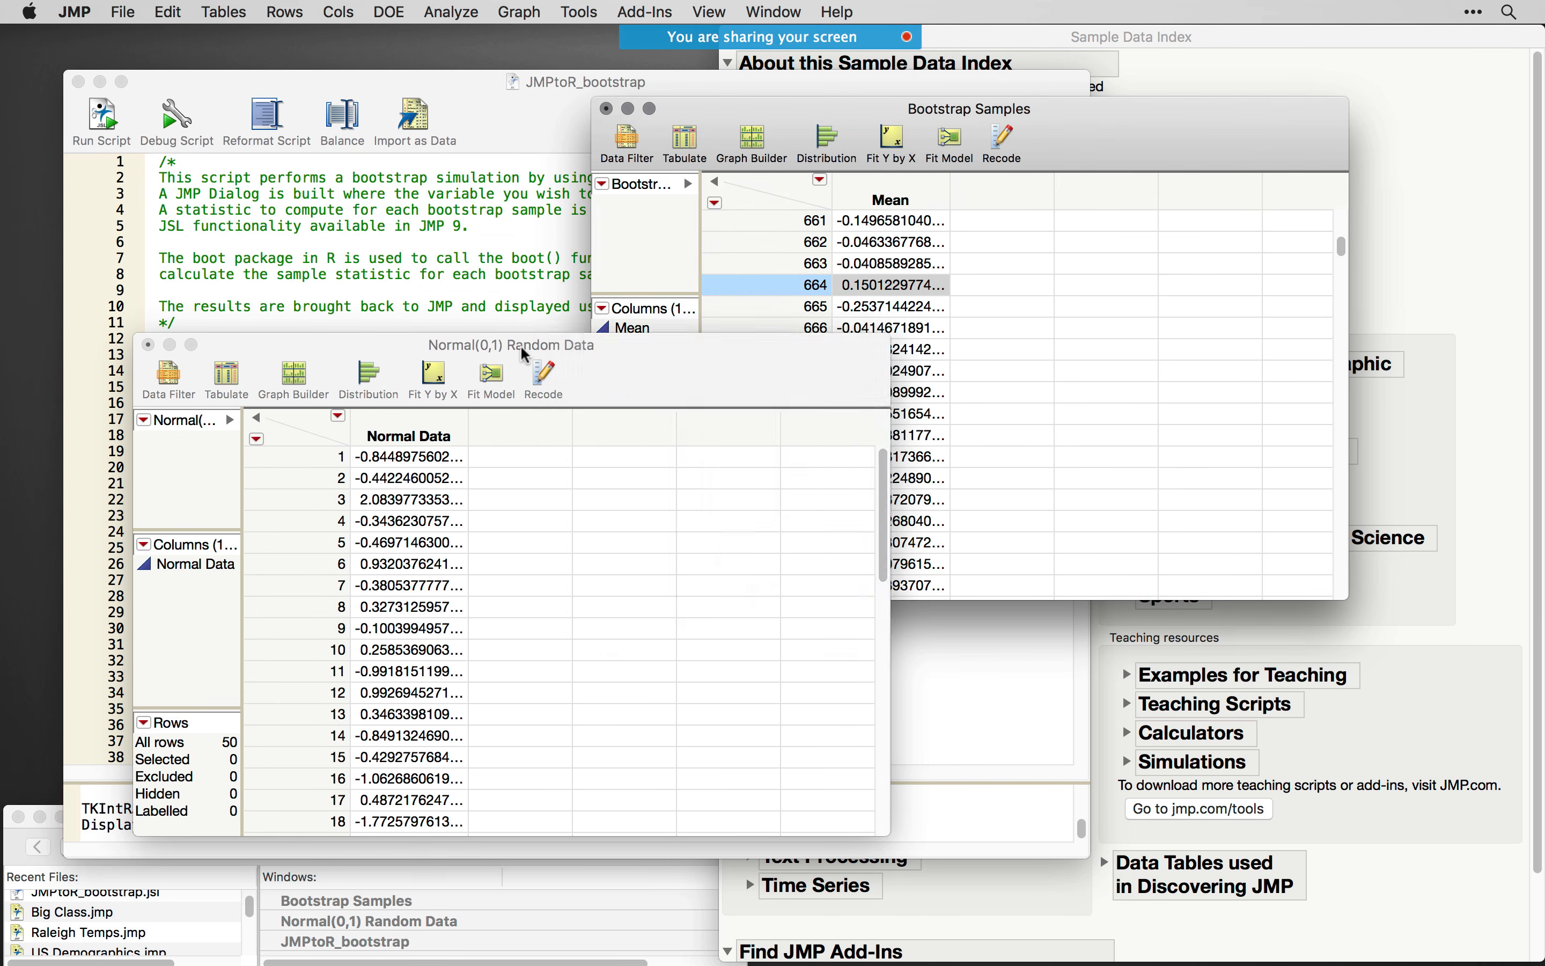
{"action": "left_click", "coordinate": [371, 379]}
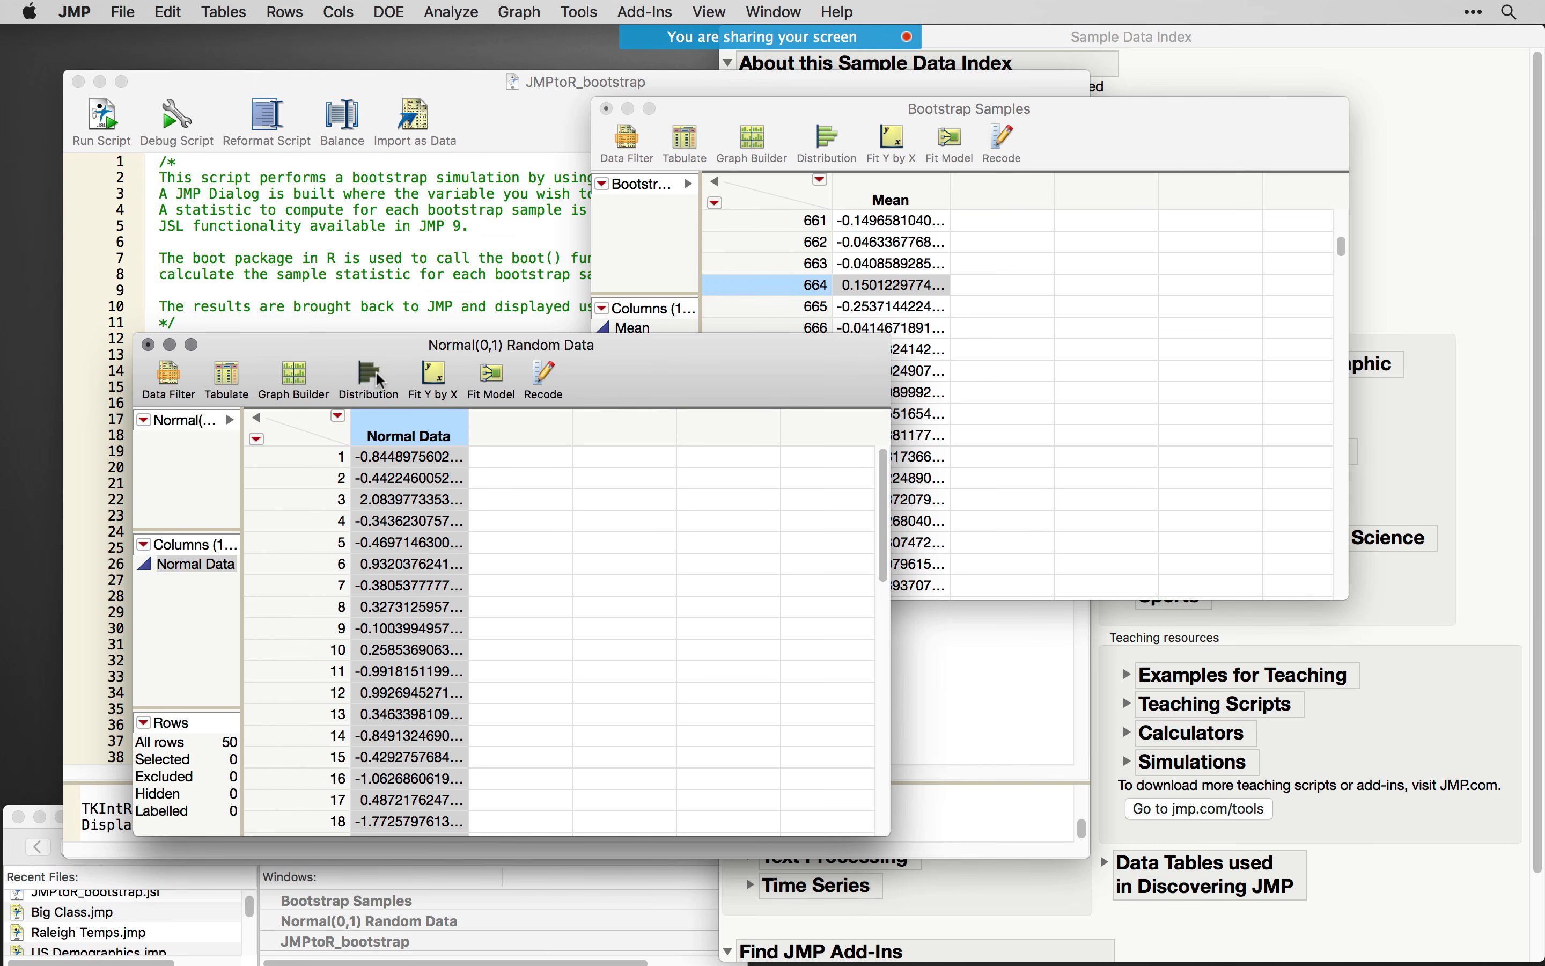
{"action": "left_click", "coordinate": [749, 281]}
{"action": "left_click", "coordinate": [1047, 278]}
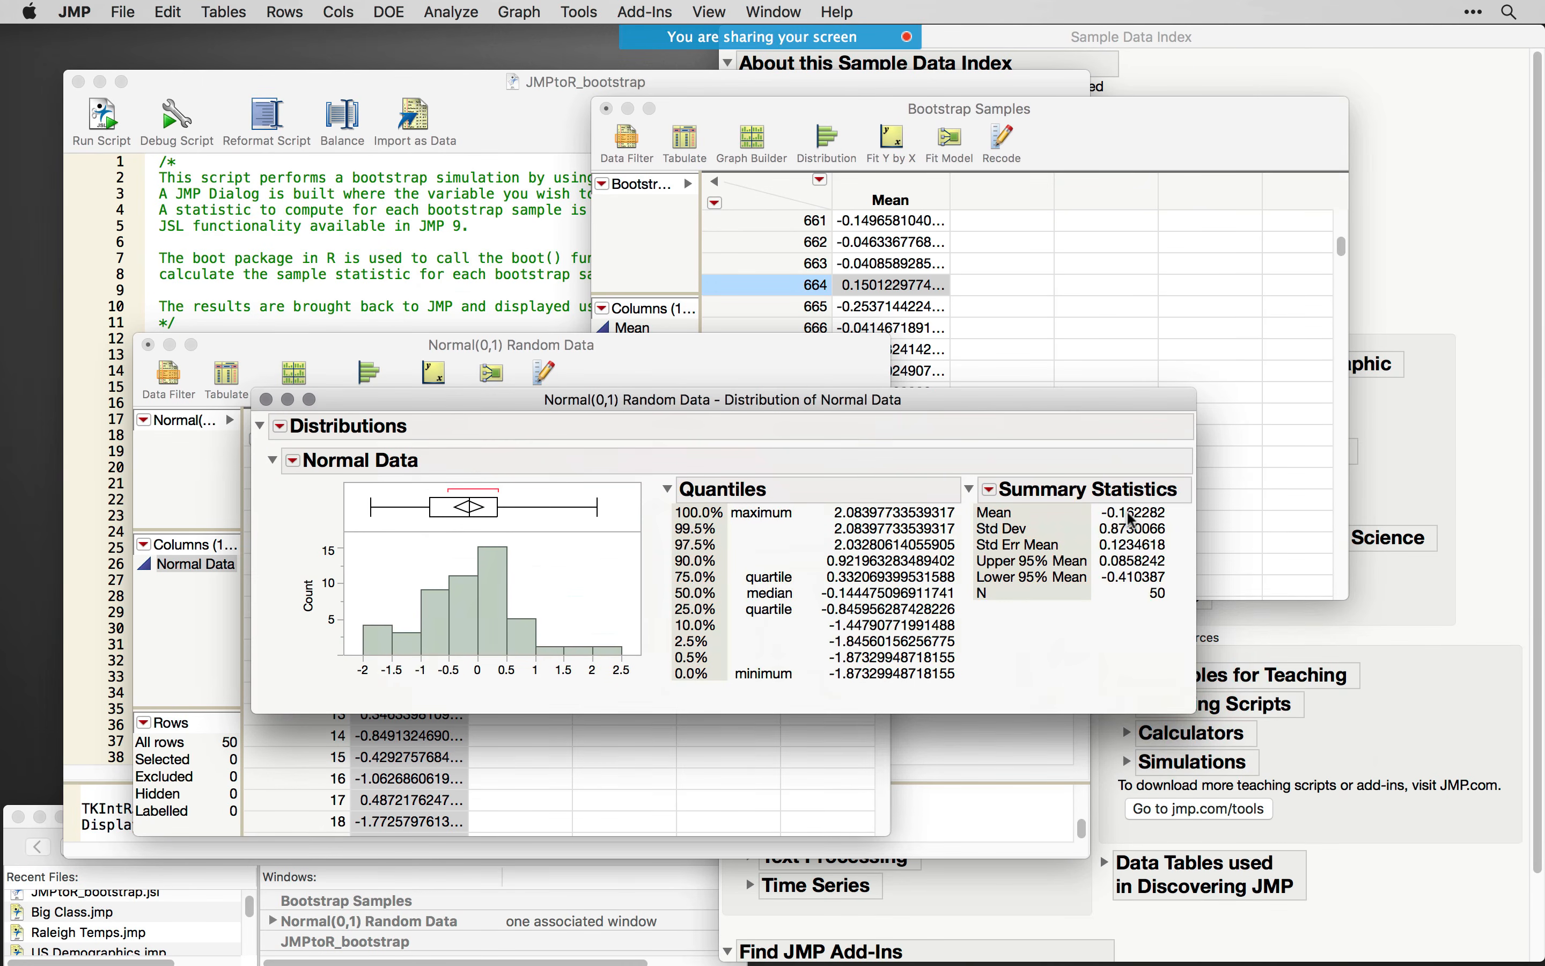
- Point out the built-in Bootstrap option for the Summary Statistics and close the Normal Data distribution report
{"action": "right_click", "coordinate": [1130, 519]}
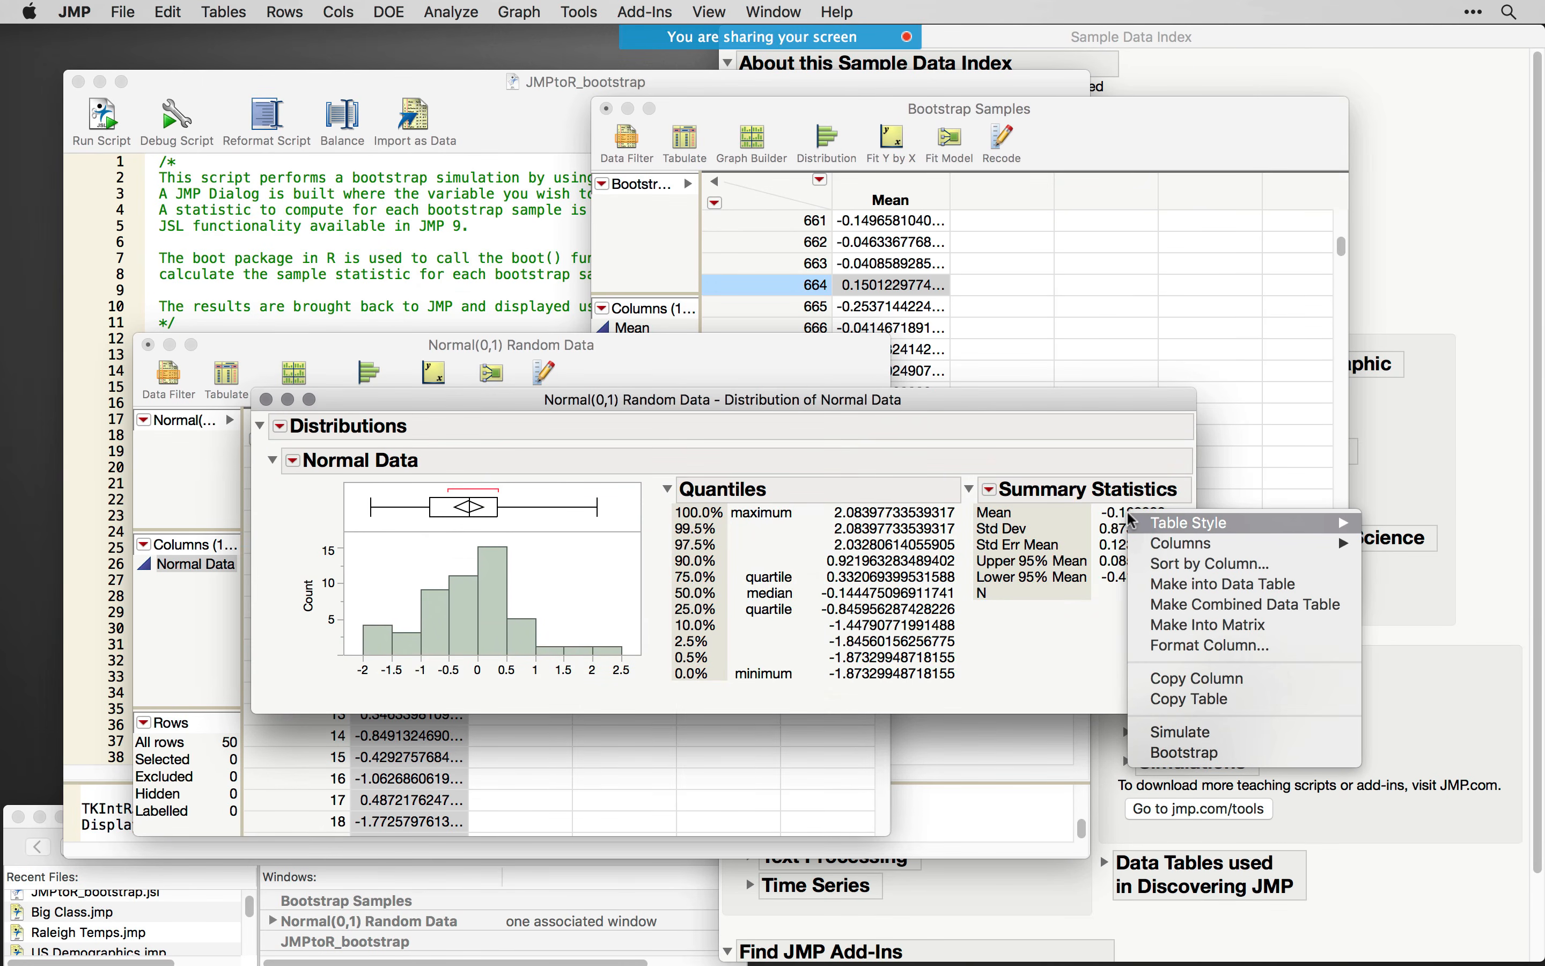
{"action": "left_click", "coordinate": [1182, 751]}
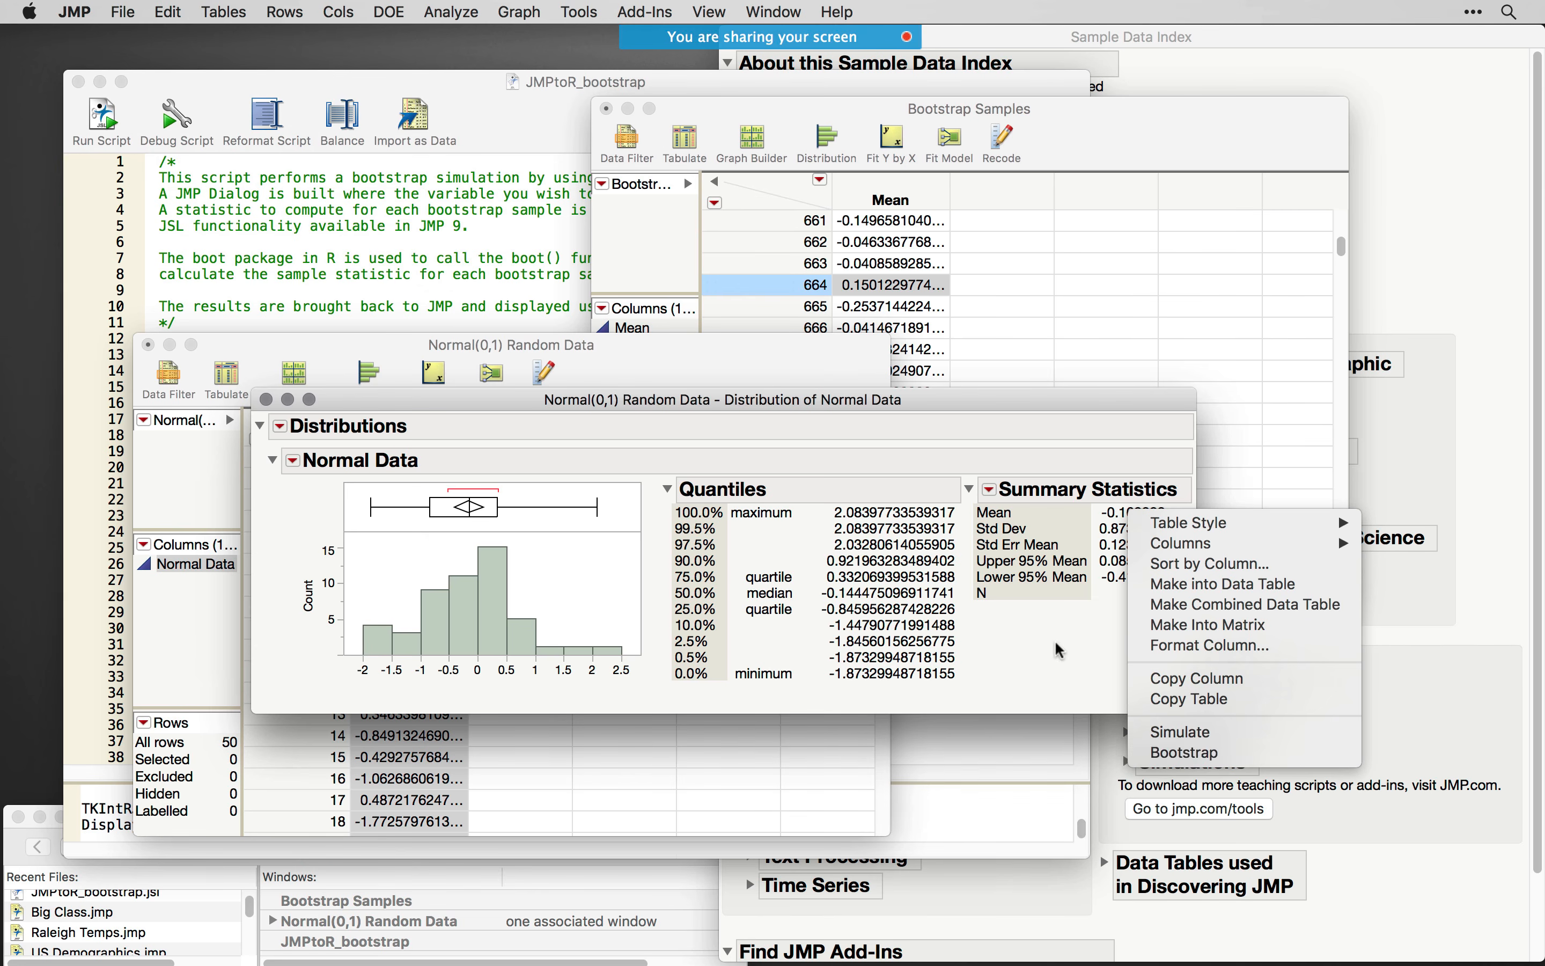
{"action": "left_click", "coordinate": [266, 401]}
- Close the Normal(0,1) Random Data table without saving and close the Bootstrap Samples table
{"action": "left_click_drag", "start_coordinate": [629, 359], "coordinate": [927, 451]}
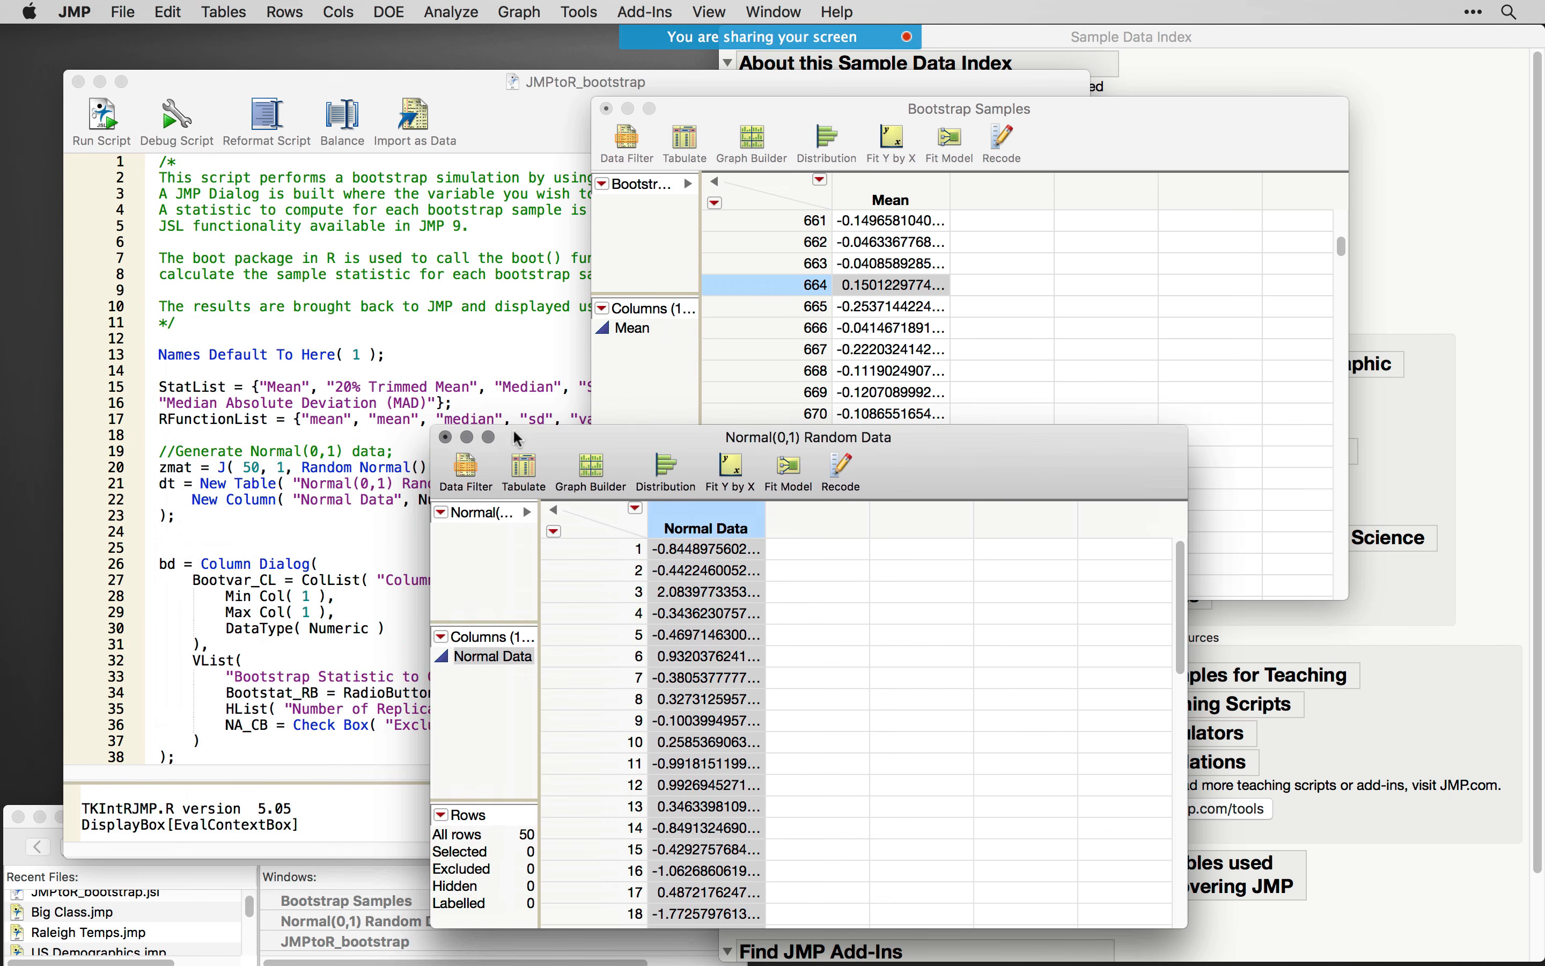
{"action": "left_click", "coordinate": [447, 438]}
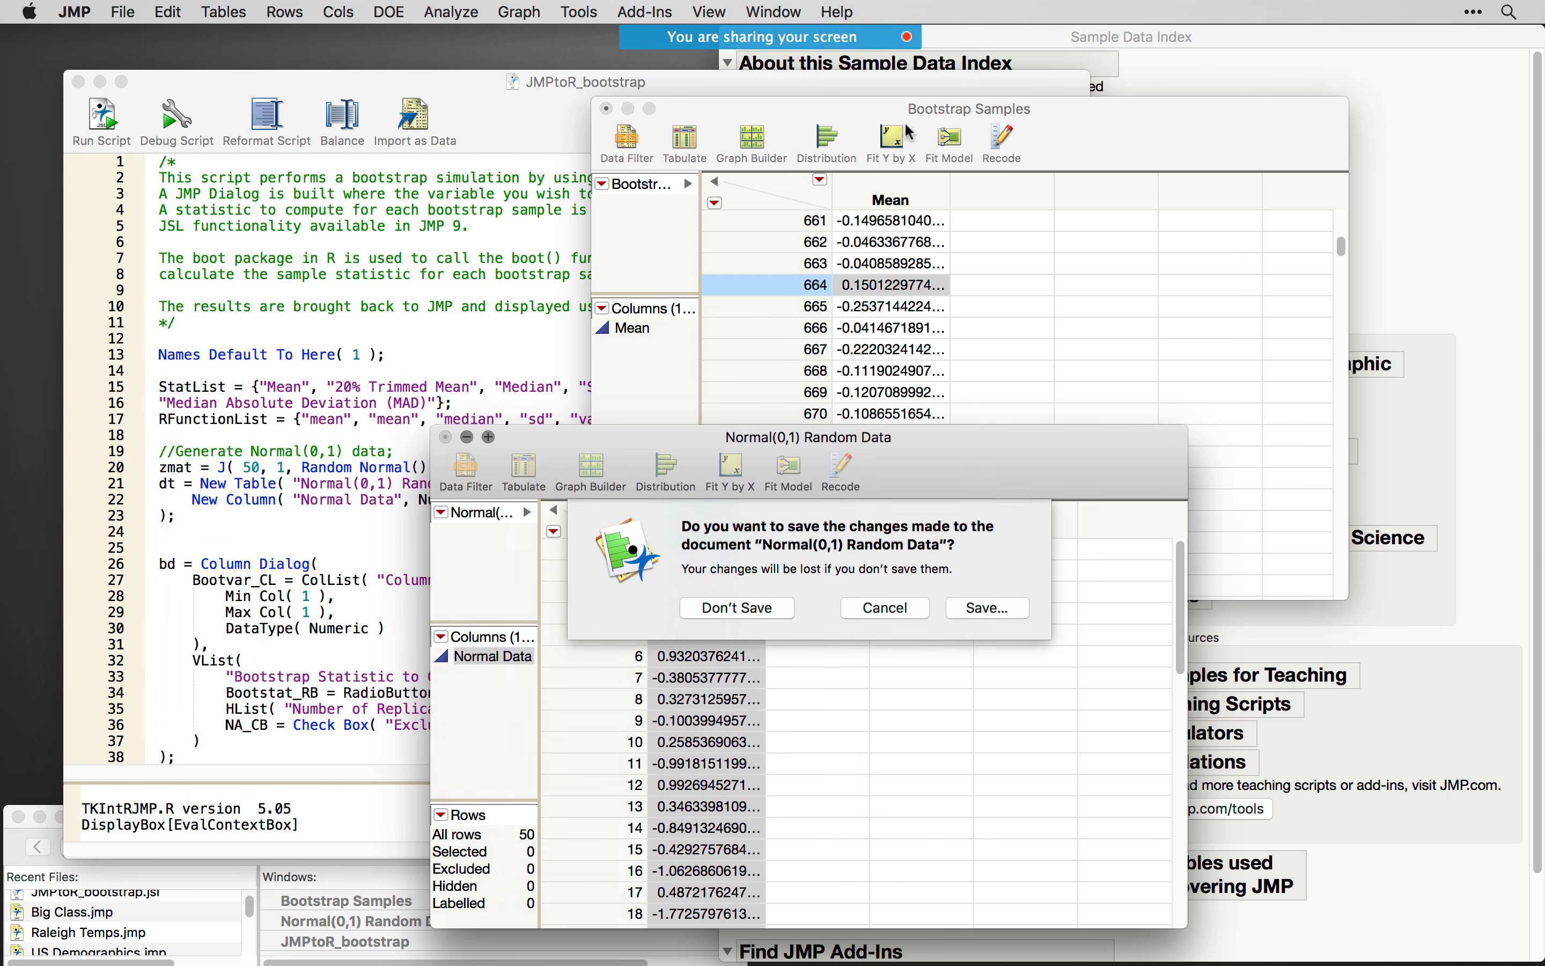
{"action": "left_click", "coordinate": [750, 610]}
{"action": "left_click", "coordinate": [606, 108]}
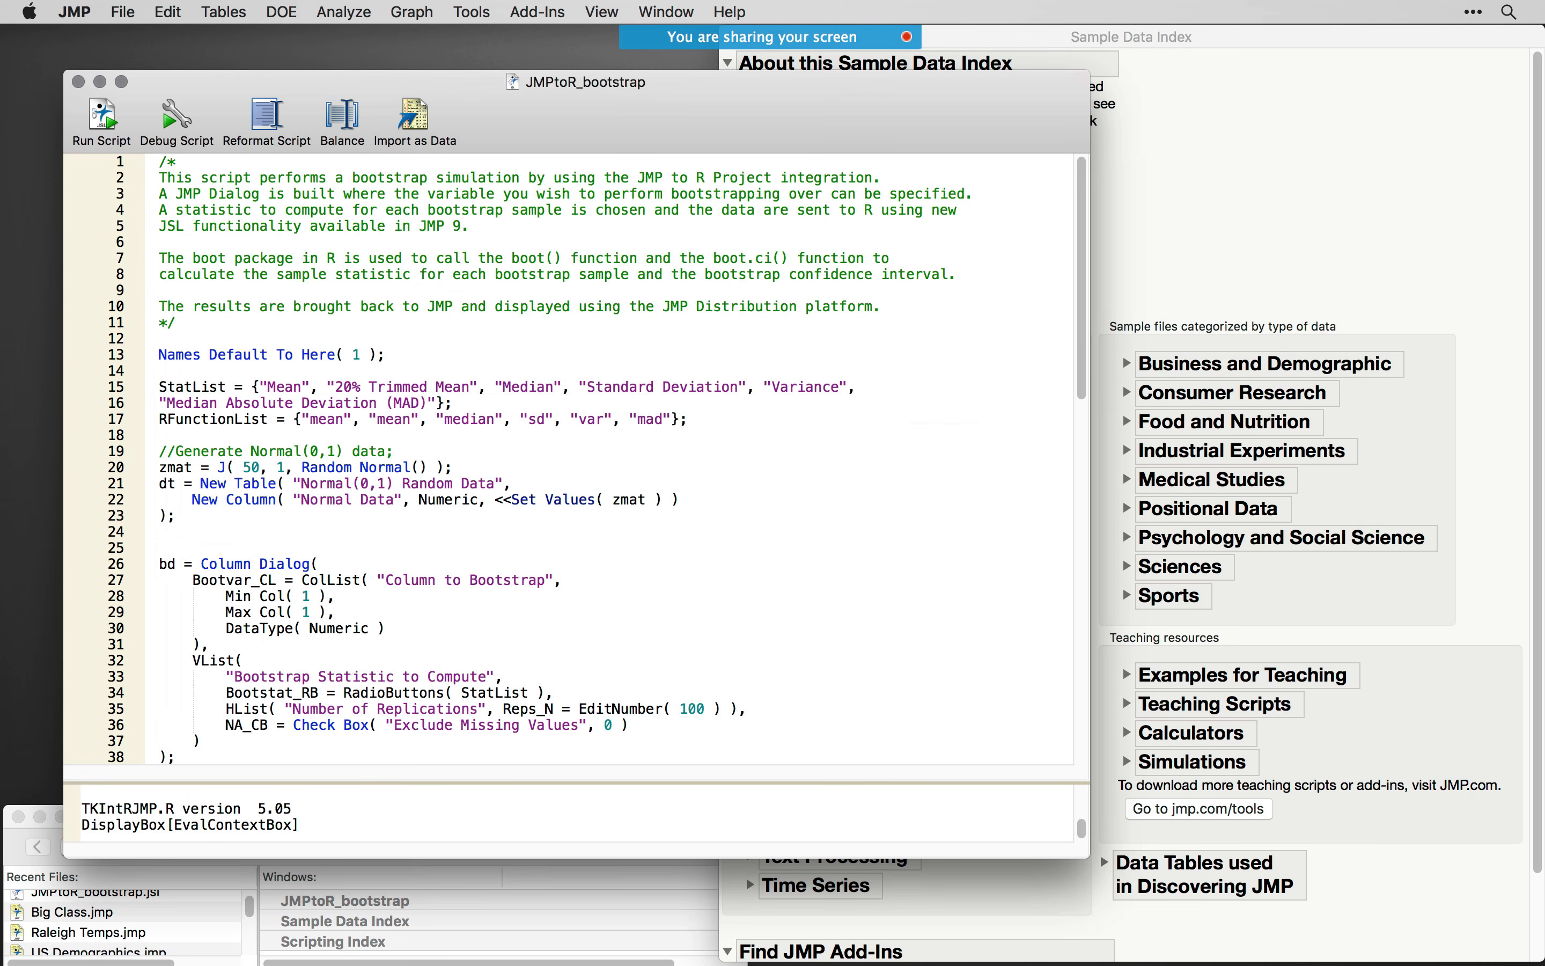
- Close the Sample Data Index and reposition the Scripting Index and JMPtoR_bootstrap script windows
{"action": "left_click_drag", "start_coordinate": [1544, 652], "coordinate": [1188, 499]}
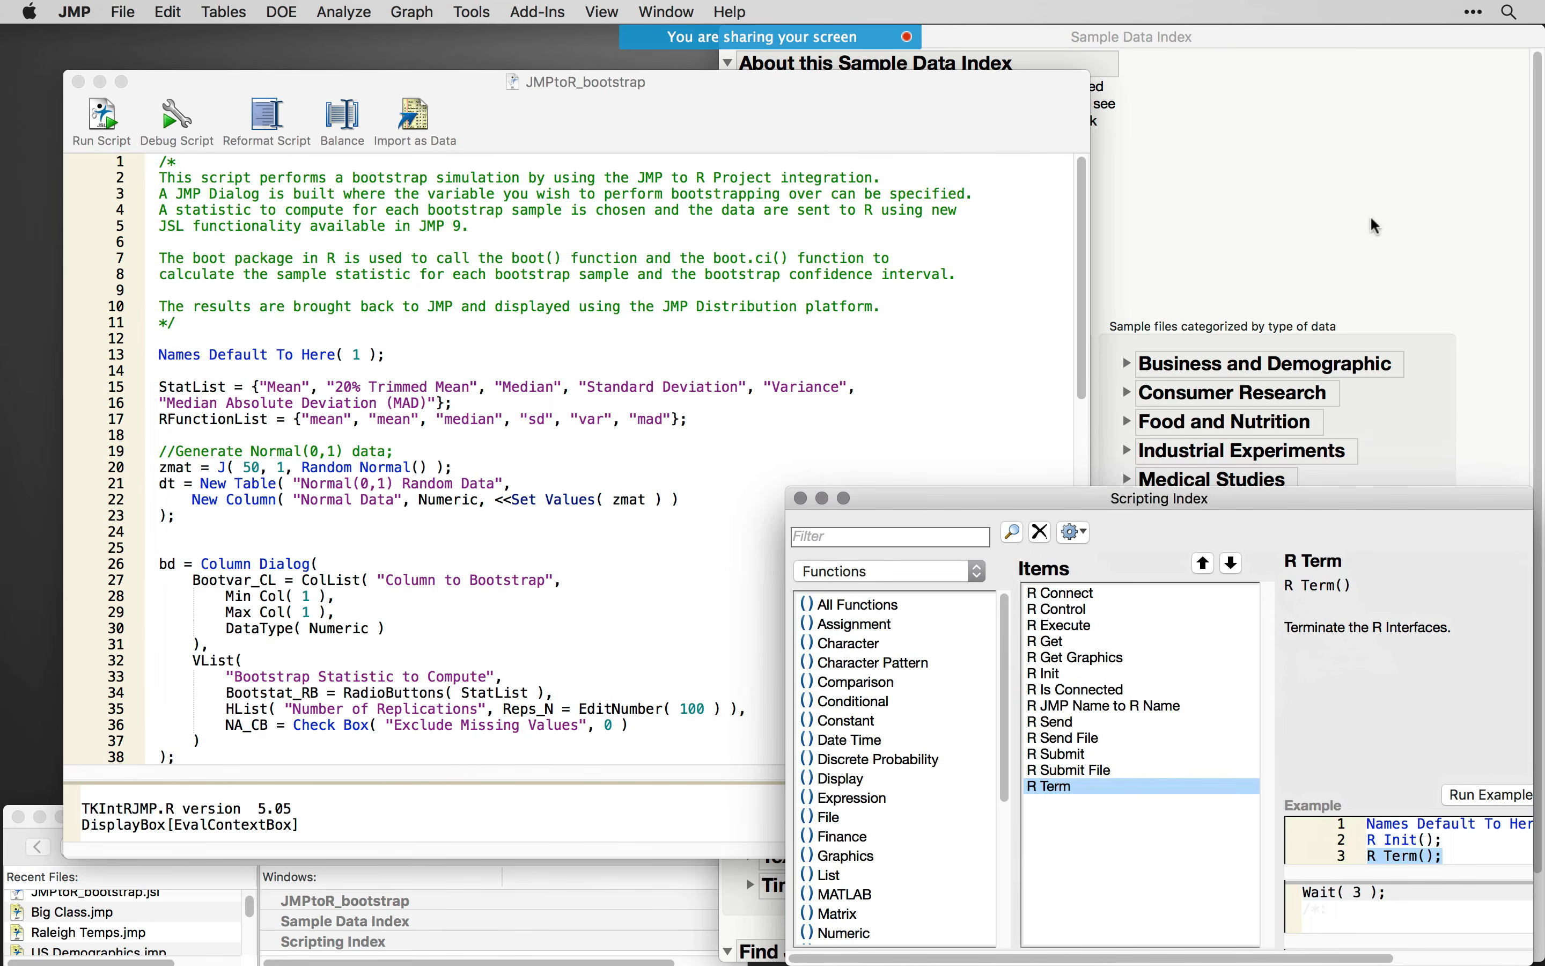
{"action": "left_click", "coordinate": [1371, 225]}
{"action": "left_click_drag", "start_coordinate": [835, 41], "coordinate": [849, 131]}
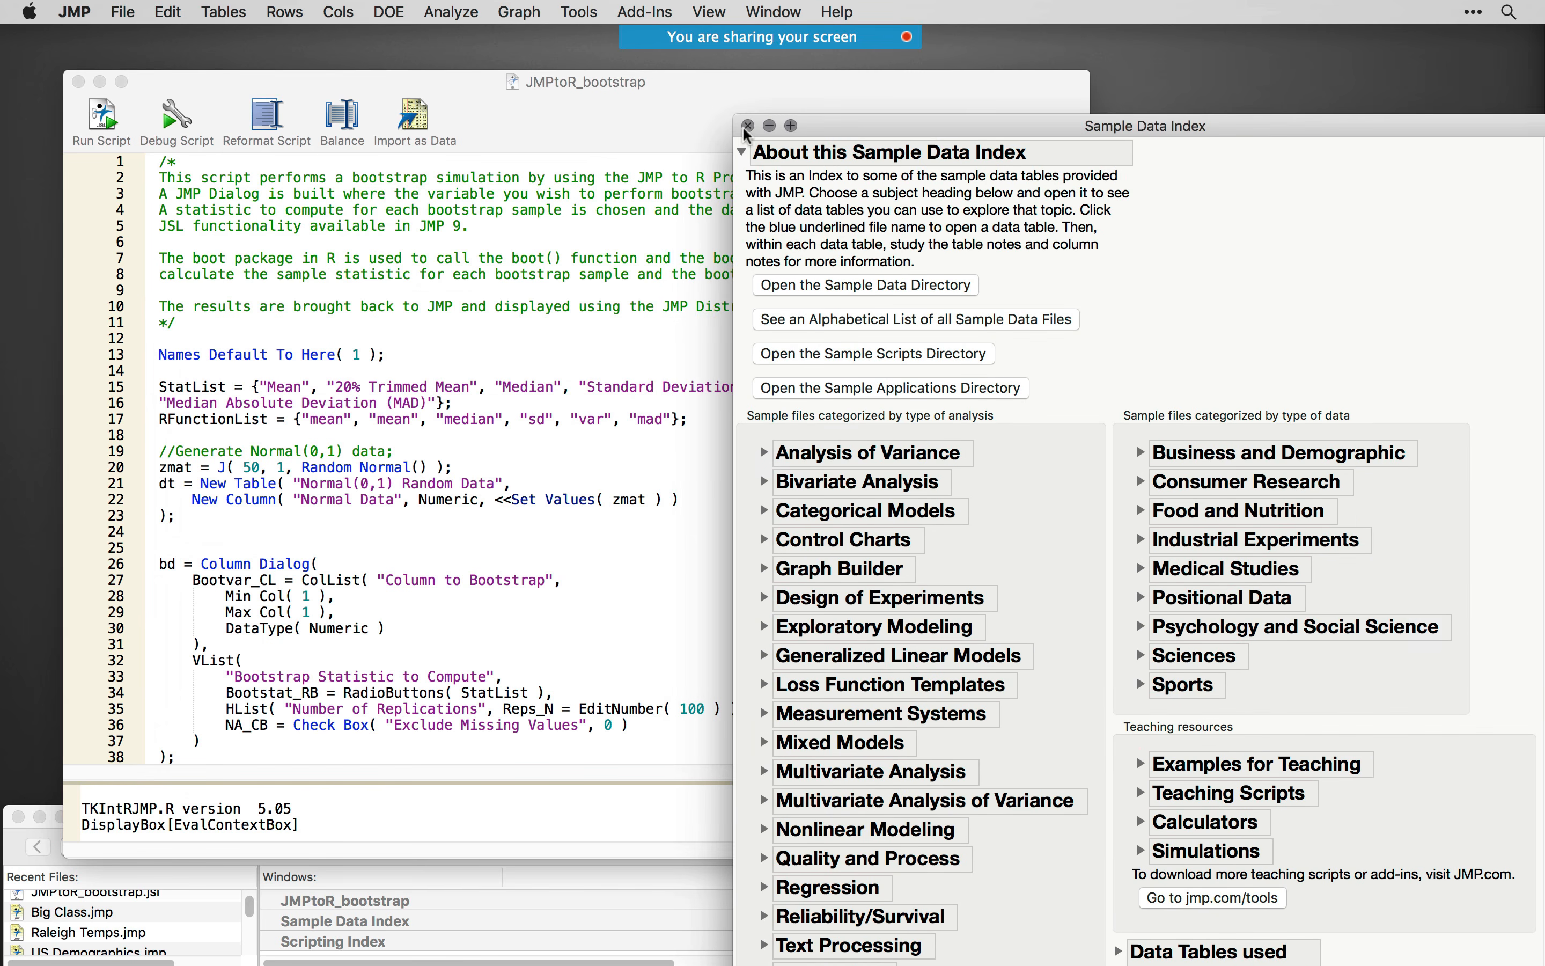
{"action": "left_click", "coordinate": [748, 126]}
{"action": "left_click_drag", "start_coordinate": [685, 108], "coordinate": [632, 83]}
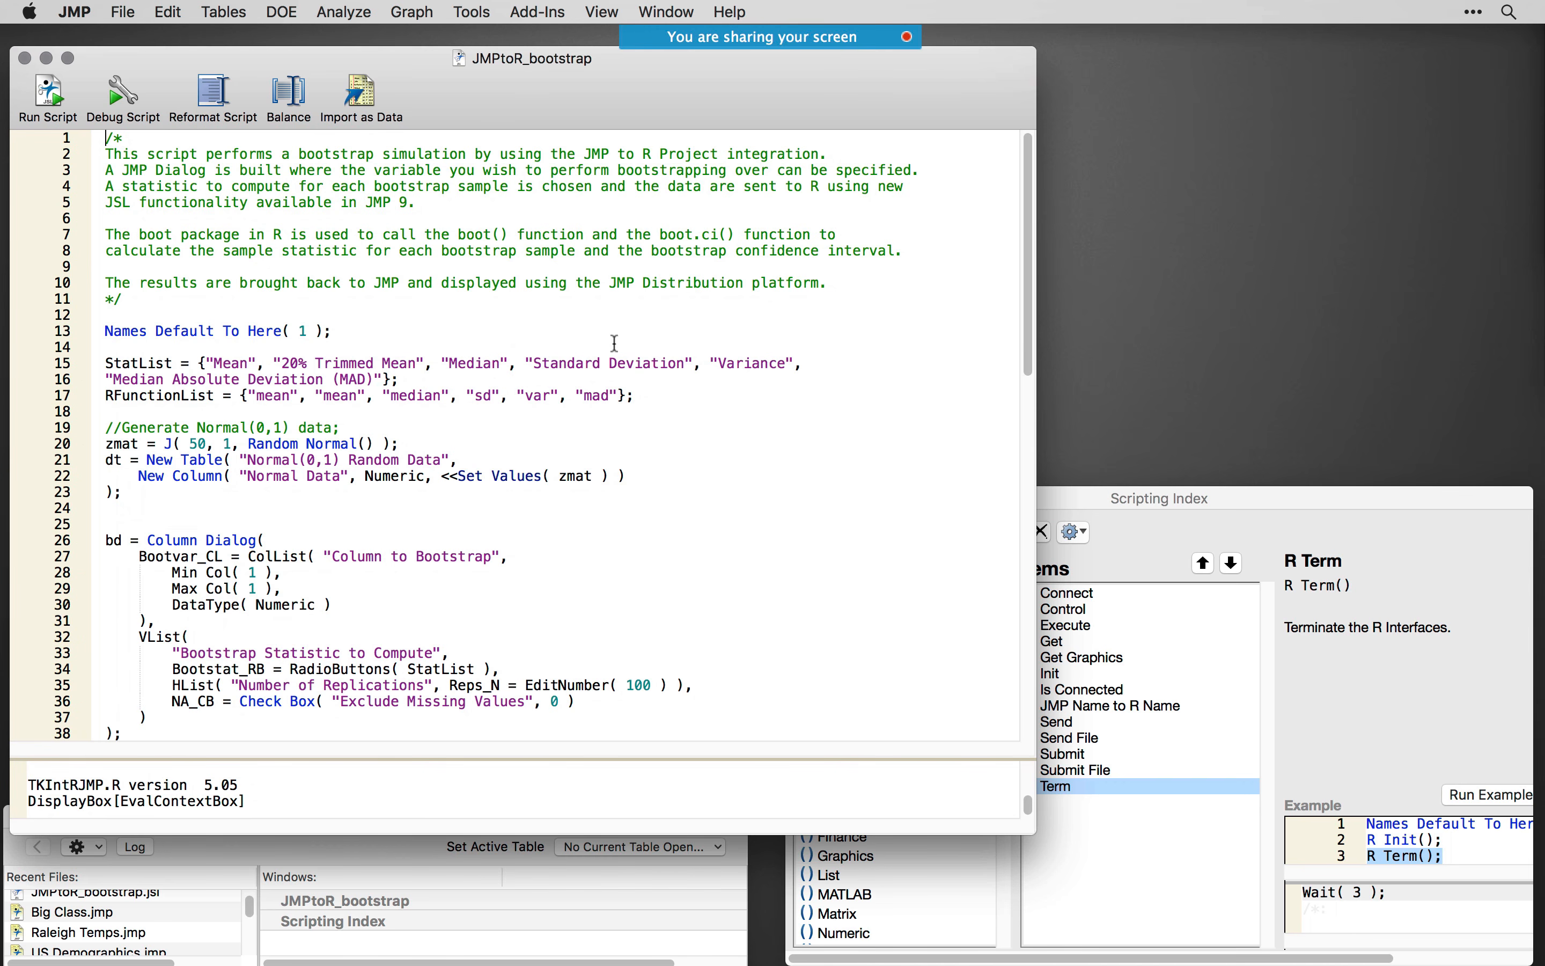
{"action": "left_click_drag", "start_coordinate": [525, 80], "coordinate": [533, 70]}
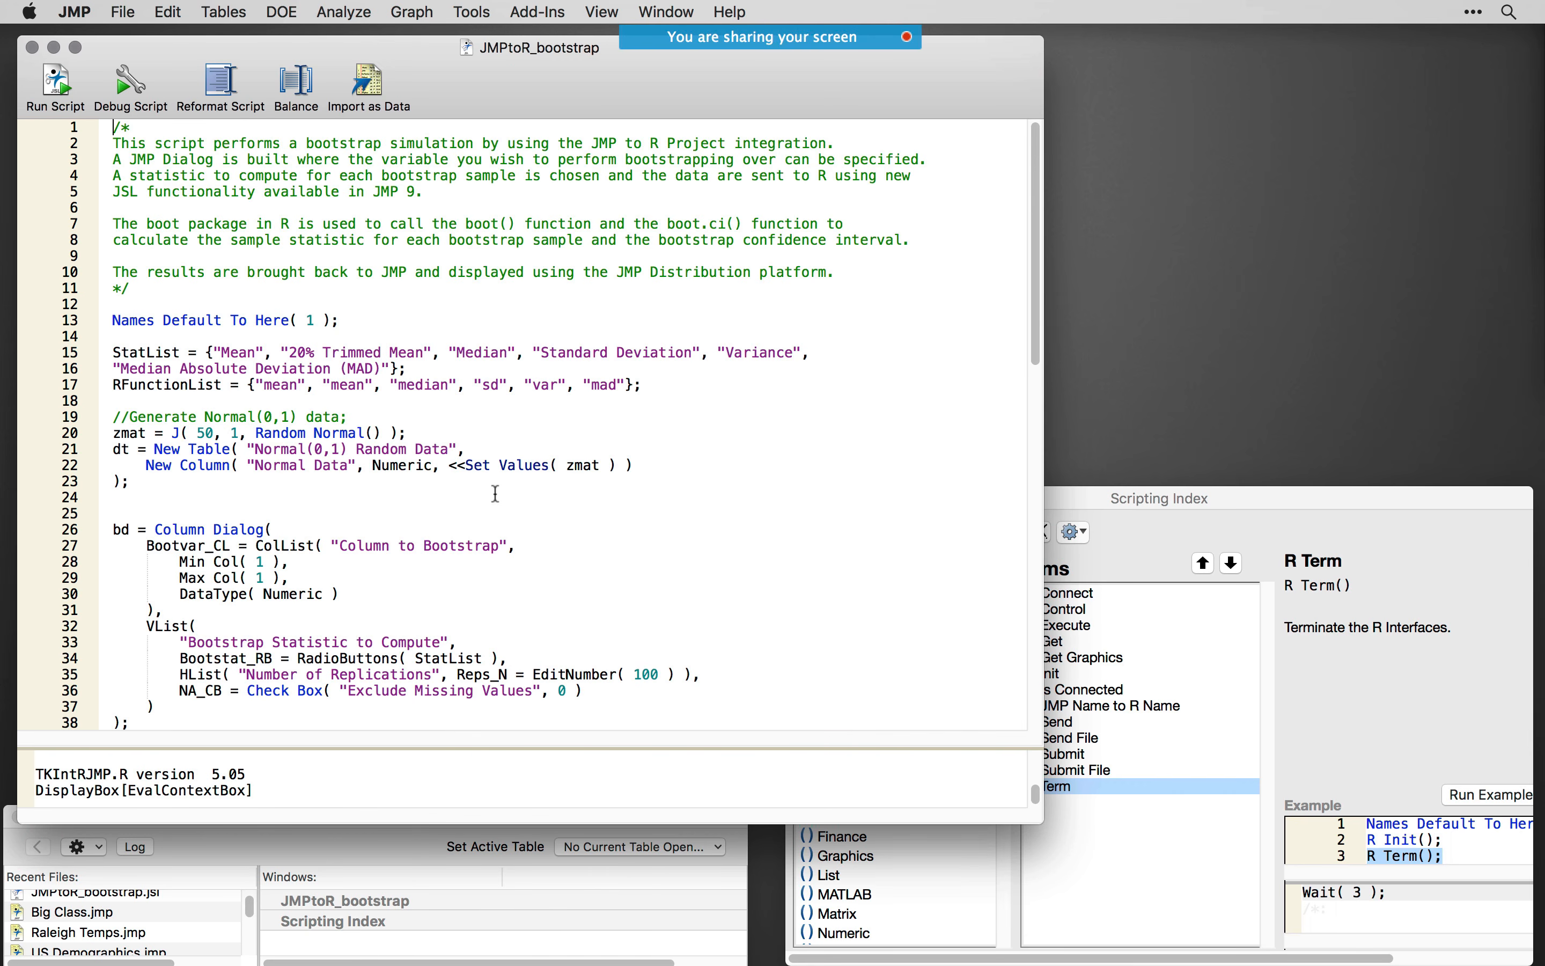
- Run only lines 20–23 of the JMPtoR_bootstrap script to generate the Normal(0,1) Random Data table
{"action": "scroll", "coordinate": [497, 494], "scroll_direction": "down", "scroll_amount": 2}
{"action": "left_click_drag", "start_coordinate": [487, 107], "coordinate": [543, 118]}
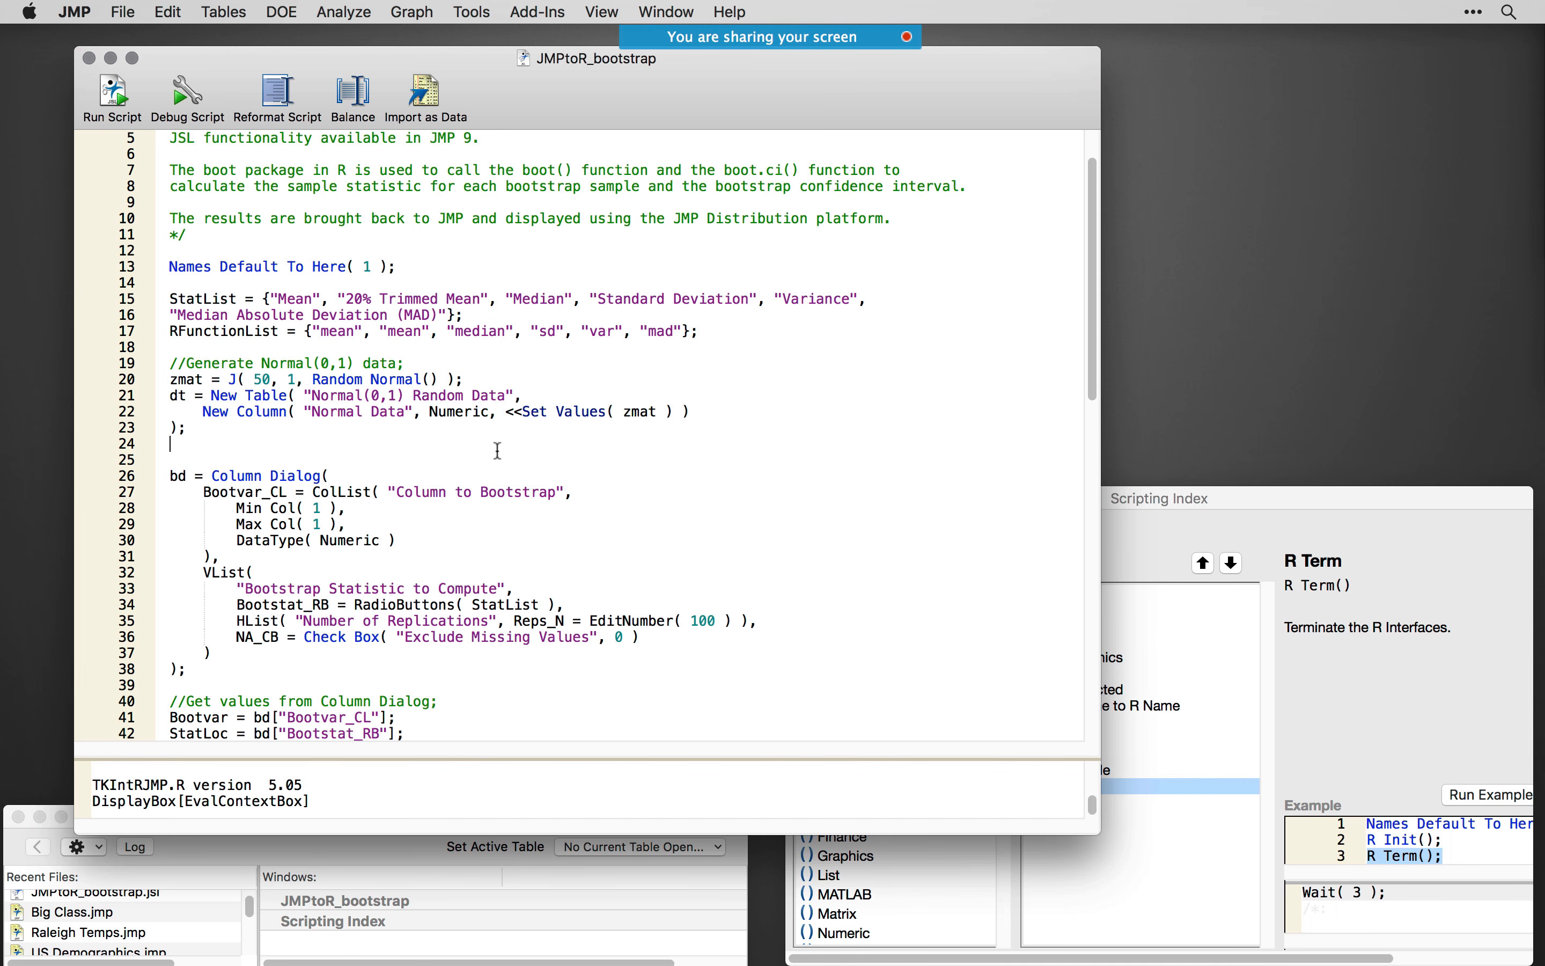
{"action": "scroll", "coordinate": [355, 425], "scroll_direction": "down", "scroll_amount": 3}
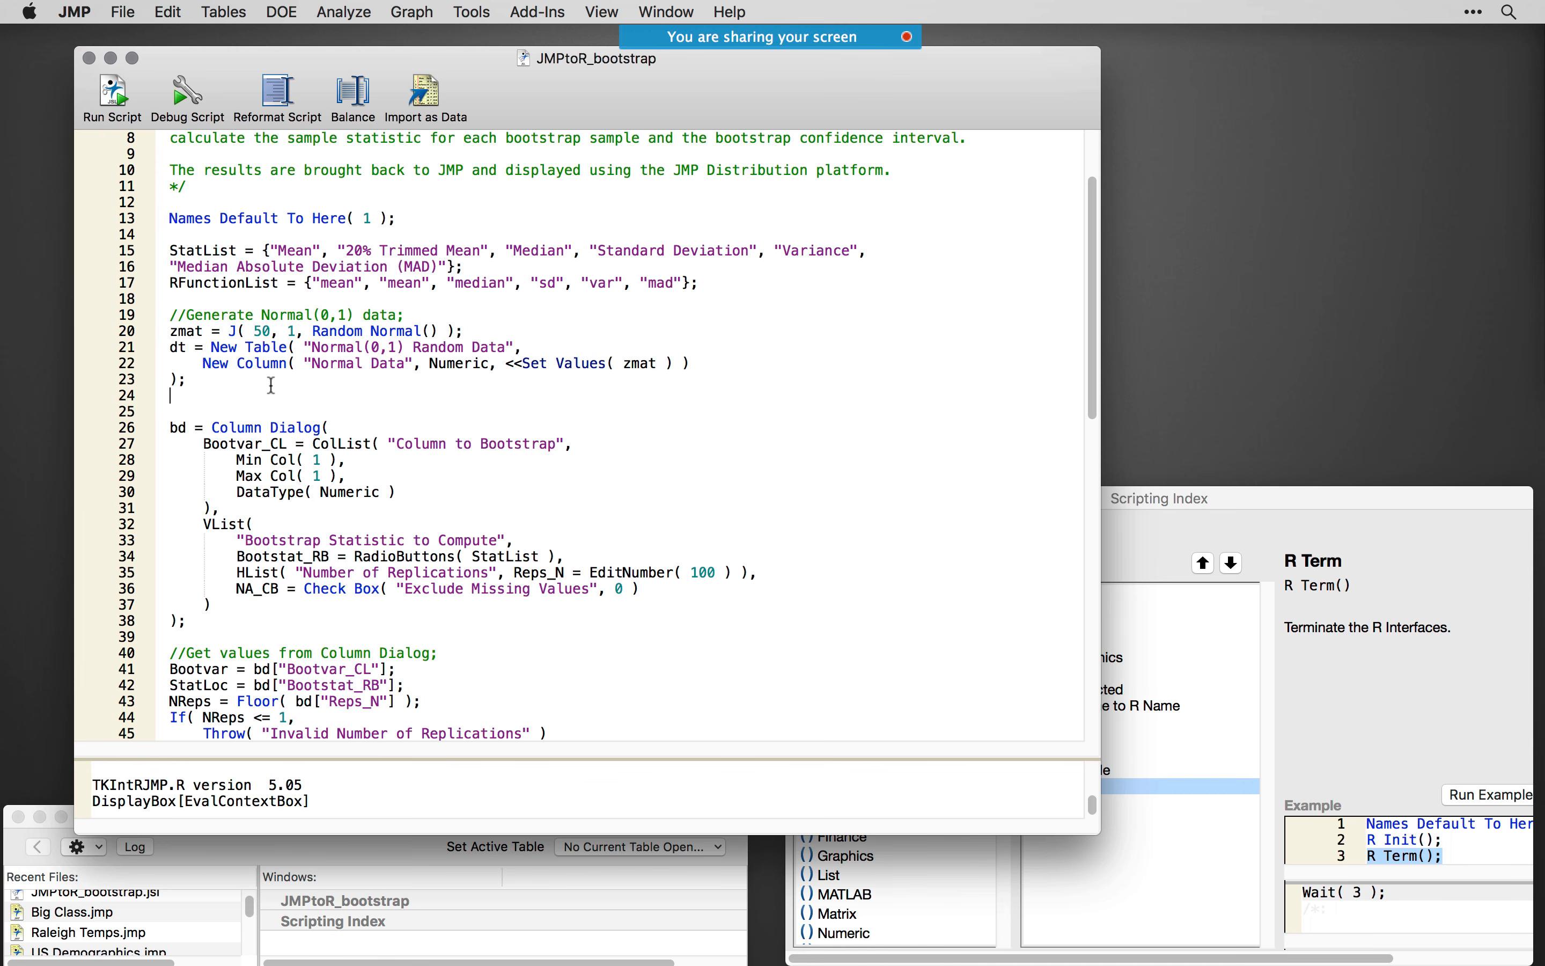
{"action": "left_click_drag", "start_coordinate": [272, 385], "coordinate": [141, 350]}
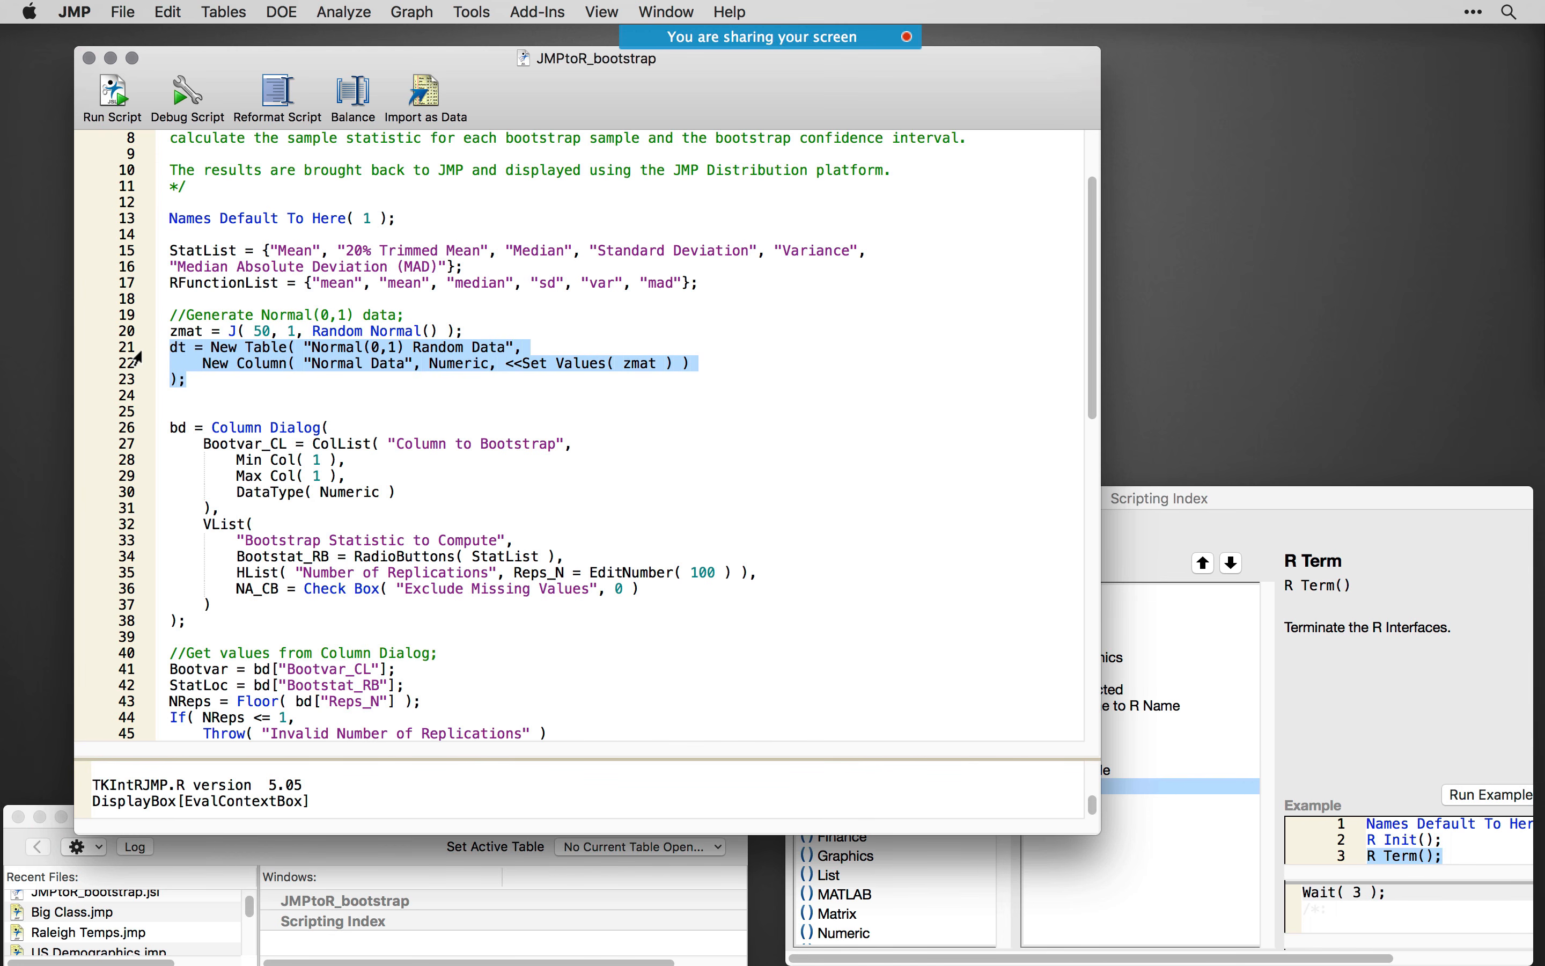
{"action": "left_click_drag", "start_coordinate": [250, 403], "coordinate": [161, 330]}
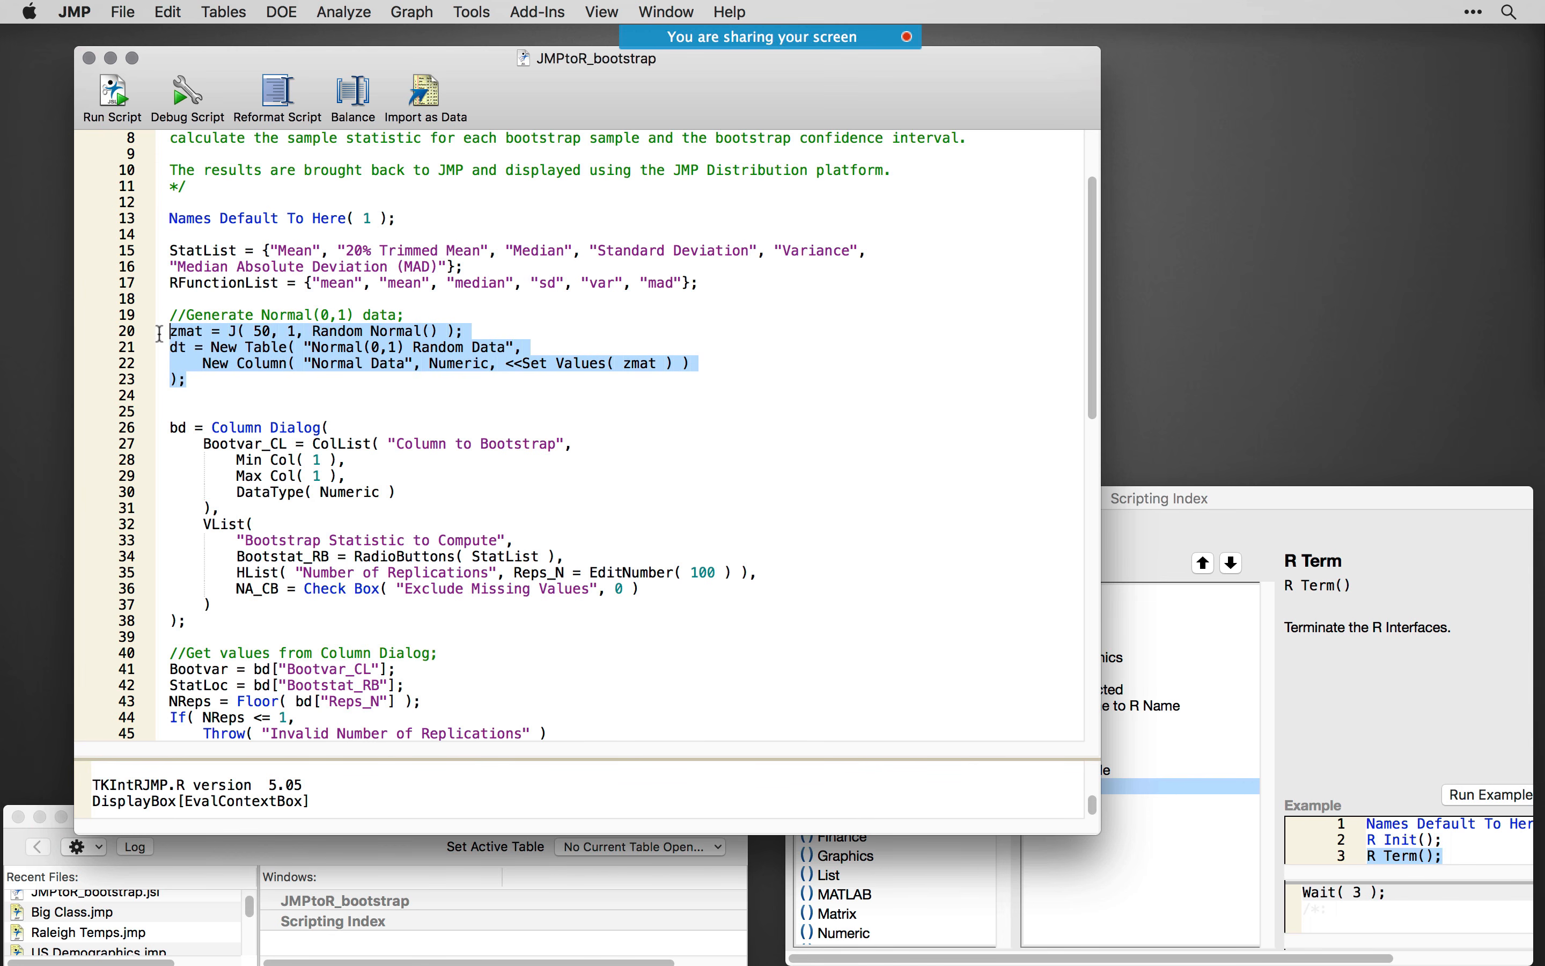
{"action": "key", "text": "super+r"}
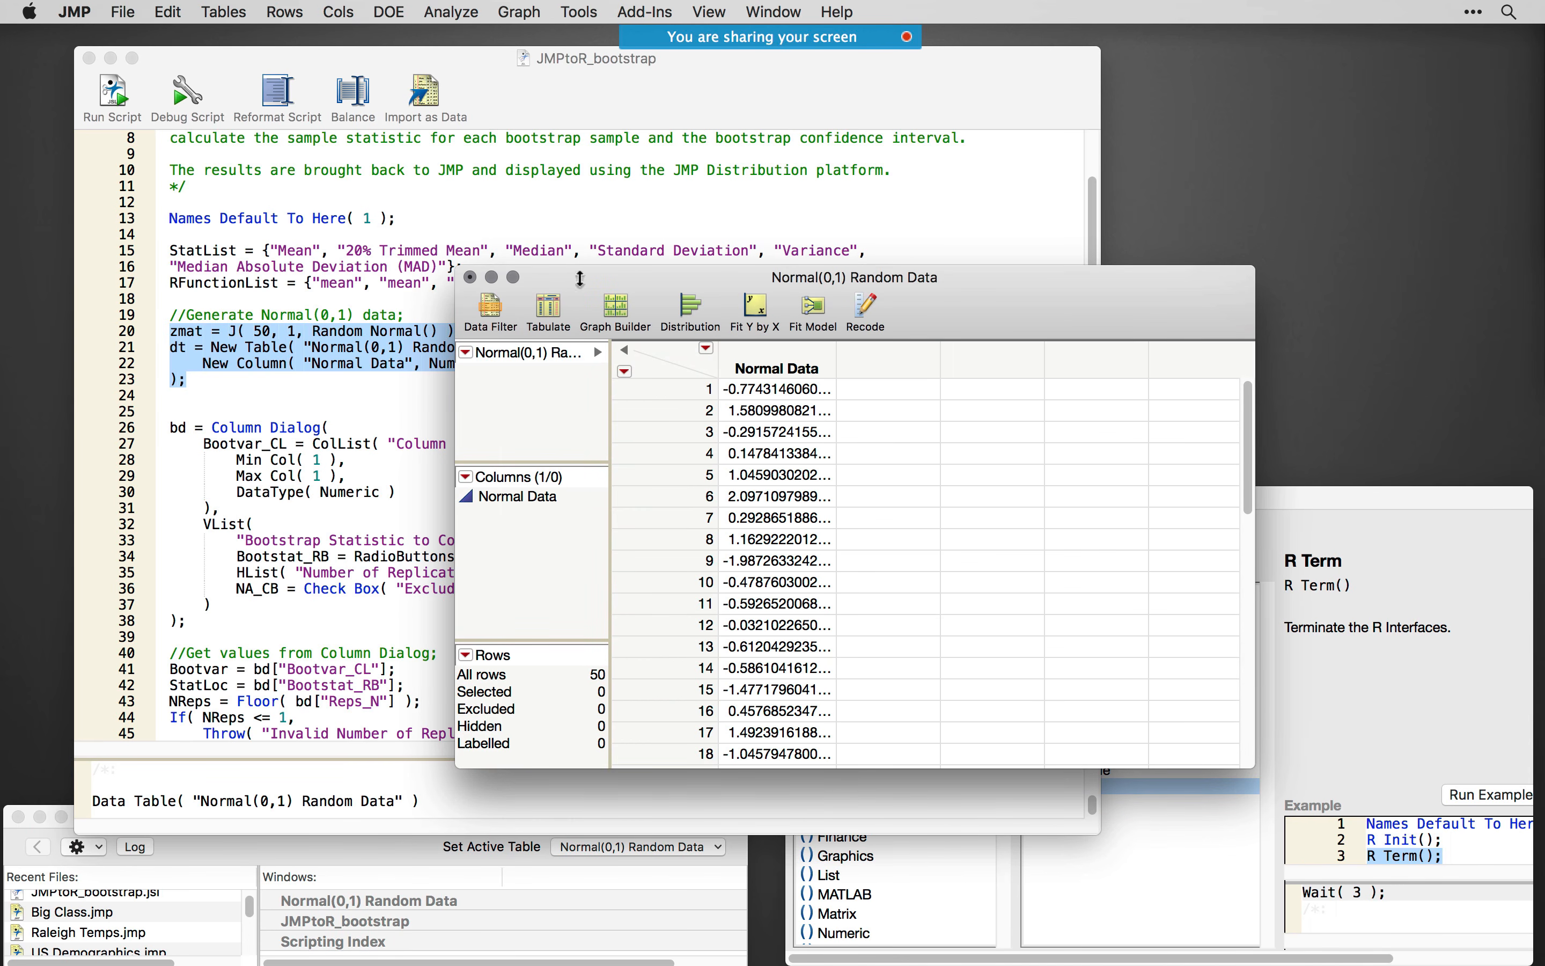
- Close the newly generated Normal(0,1) Random Data table without saving and clear the script selection
{"action": "left_click", "coordinate": [470, 277]}
{"action": "left_click", "coordinate": [783, 447]}
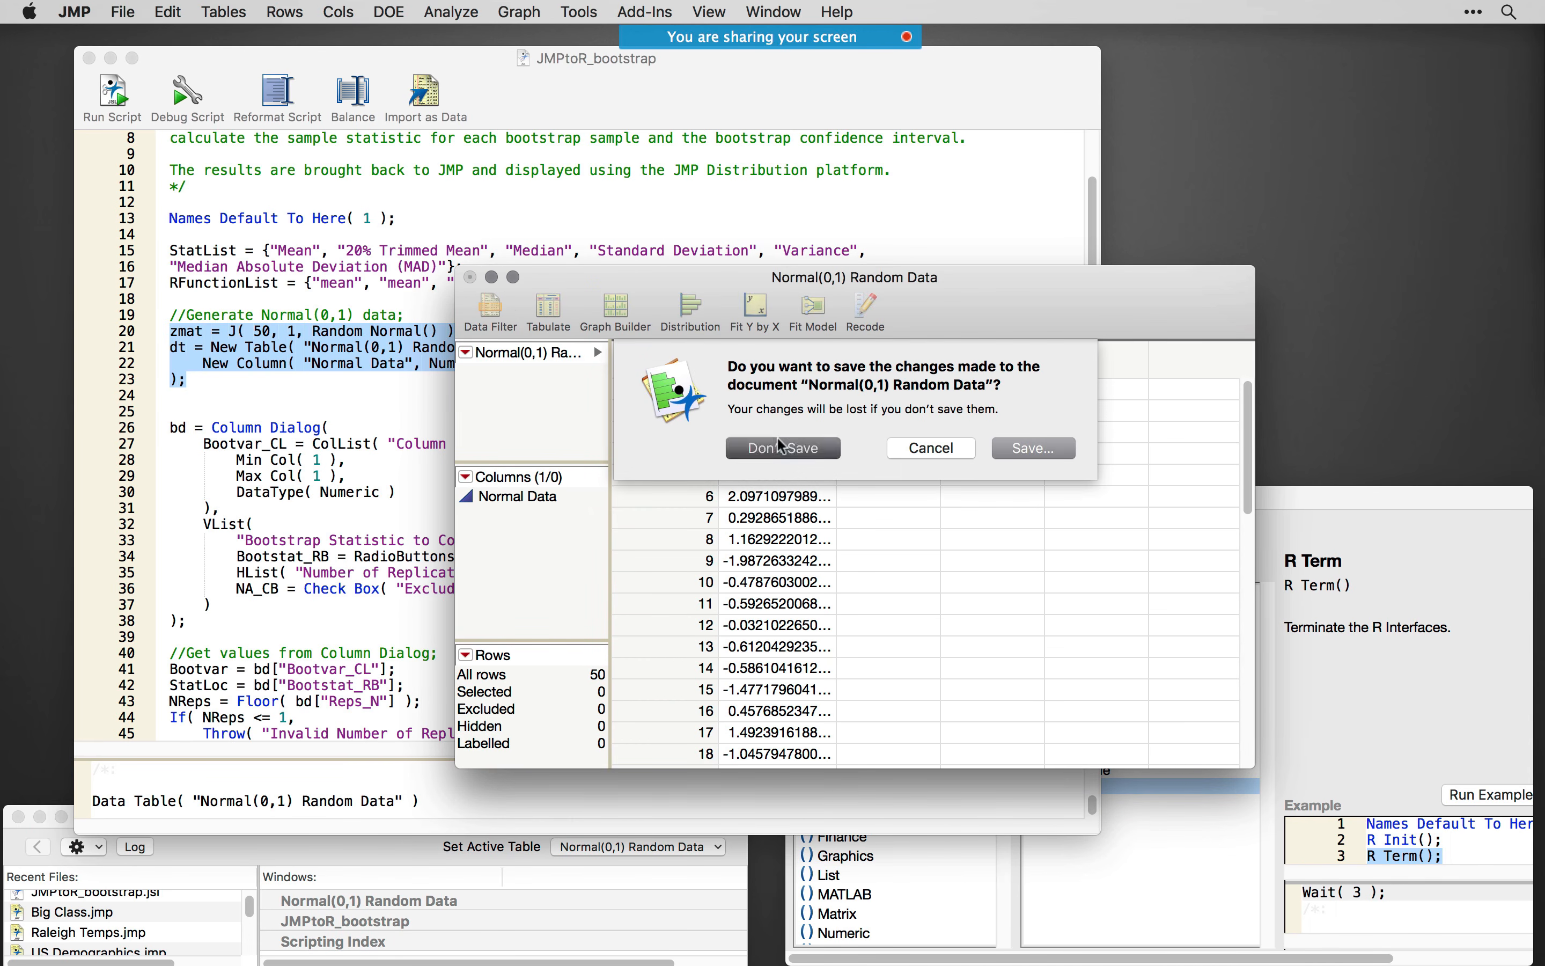
{"action": "left_click", "coordinate": [517, 395]}
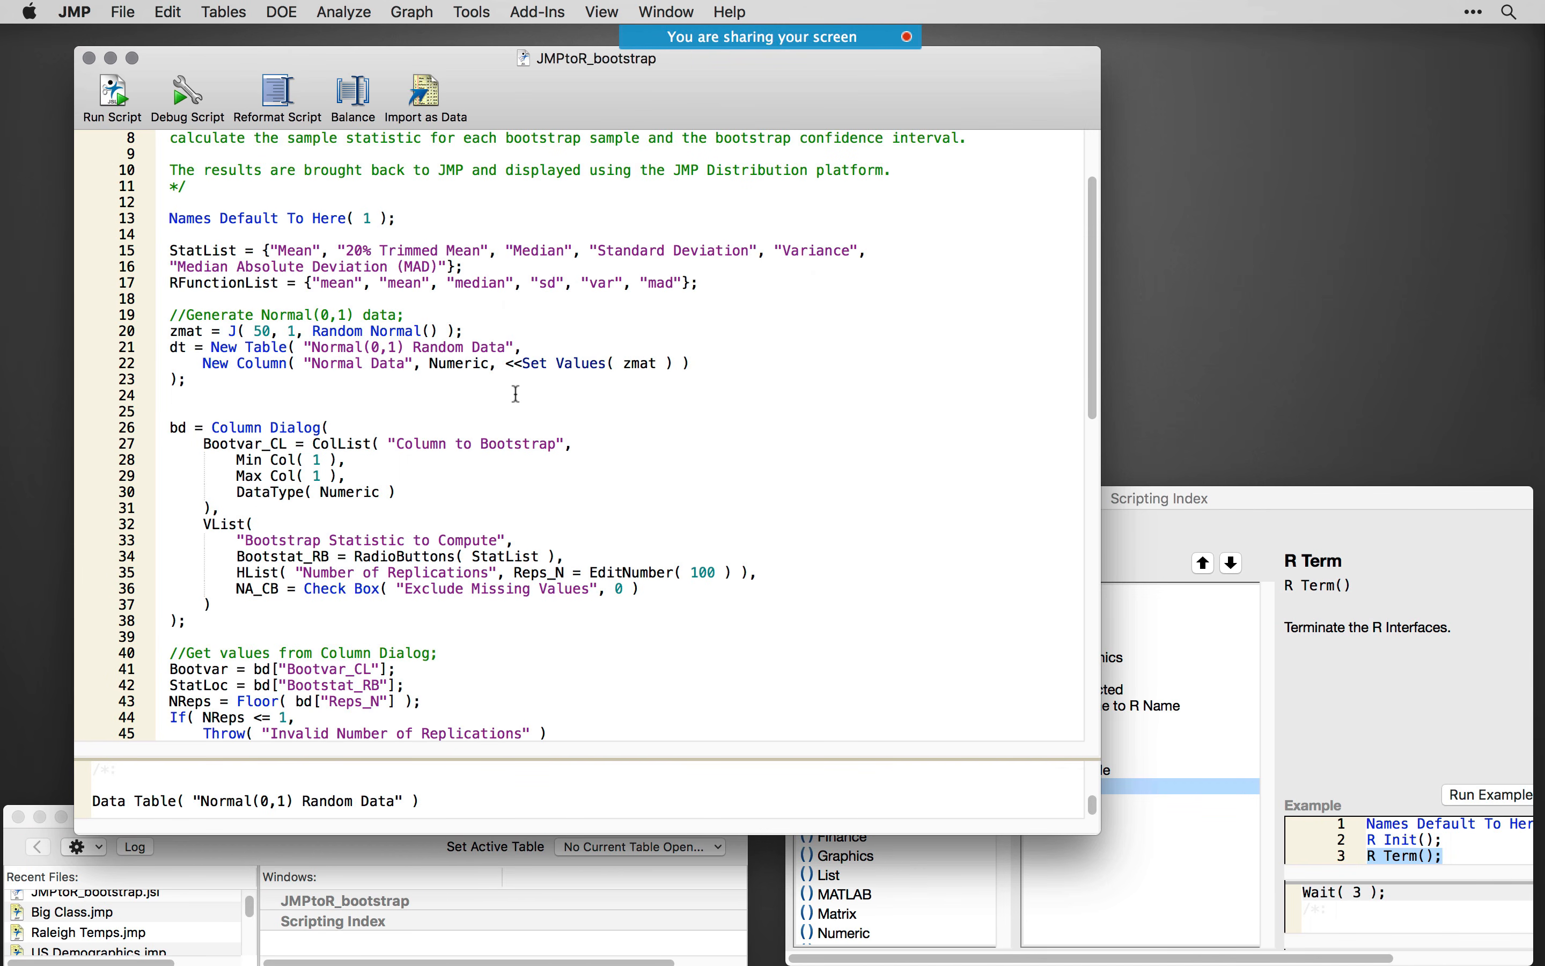
- Run the Column Dialog block on lines 26–38, then run lines 15–38 together to open the bootstrap dialog
{"action": "scroll", "coordinate": [517, 394], "scroll_direction": "down", "scroll_amount": 2}
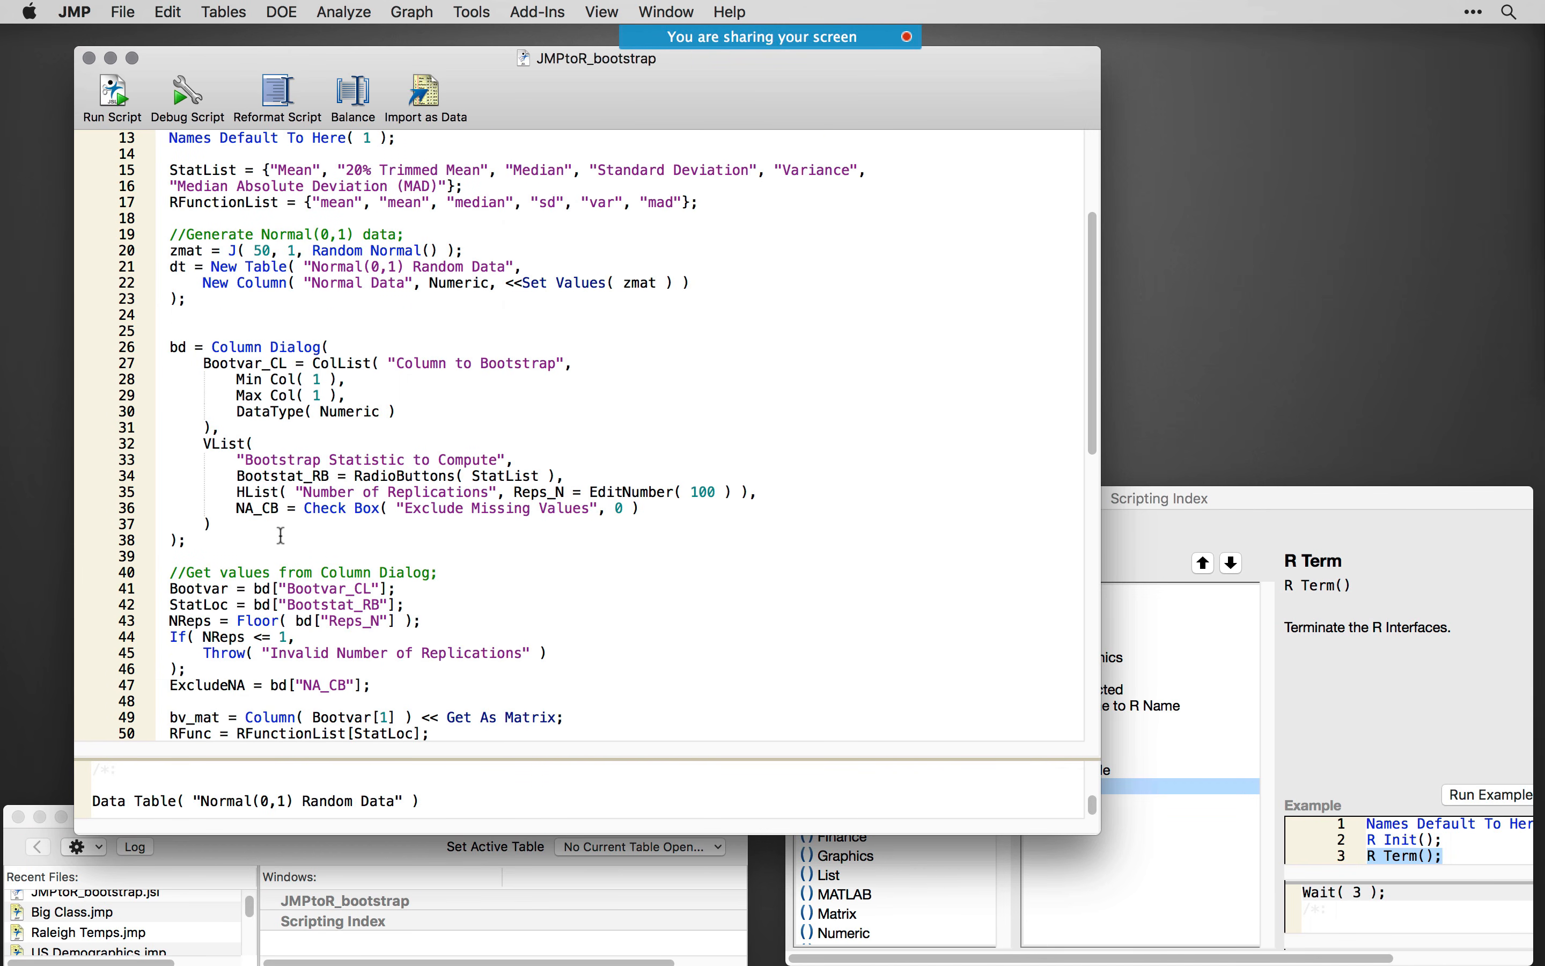
{"action": "left_click_drag", "start_coordinate": [185, 540], "coordinate": [108, 348]}
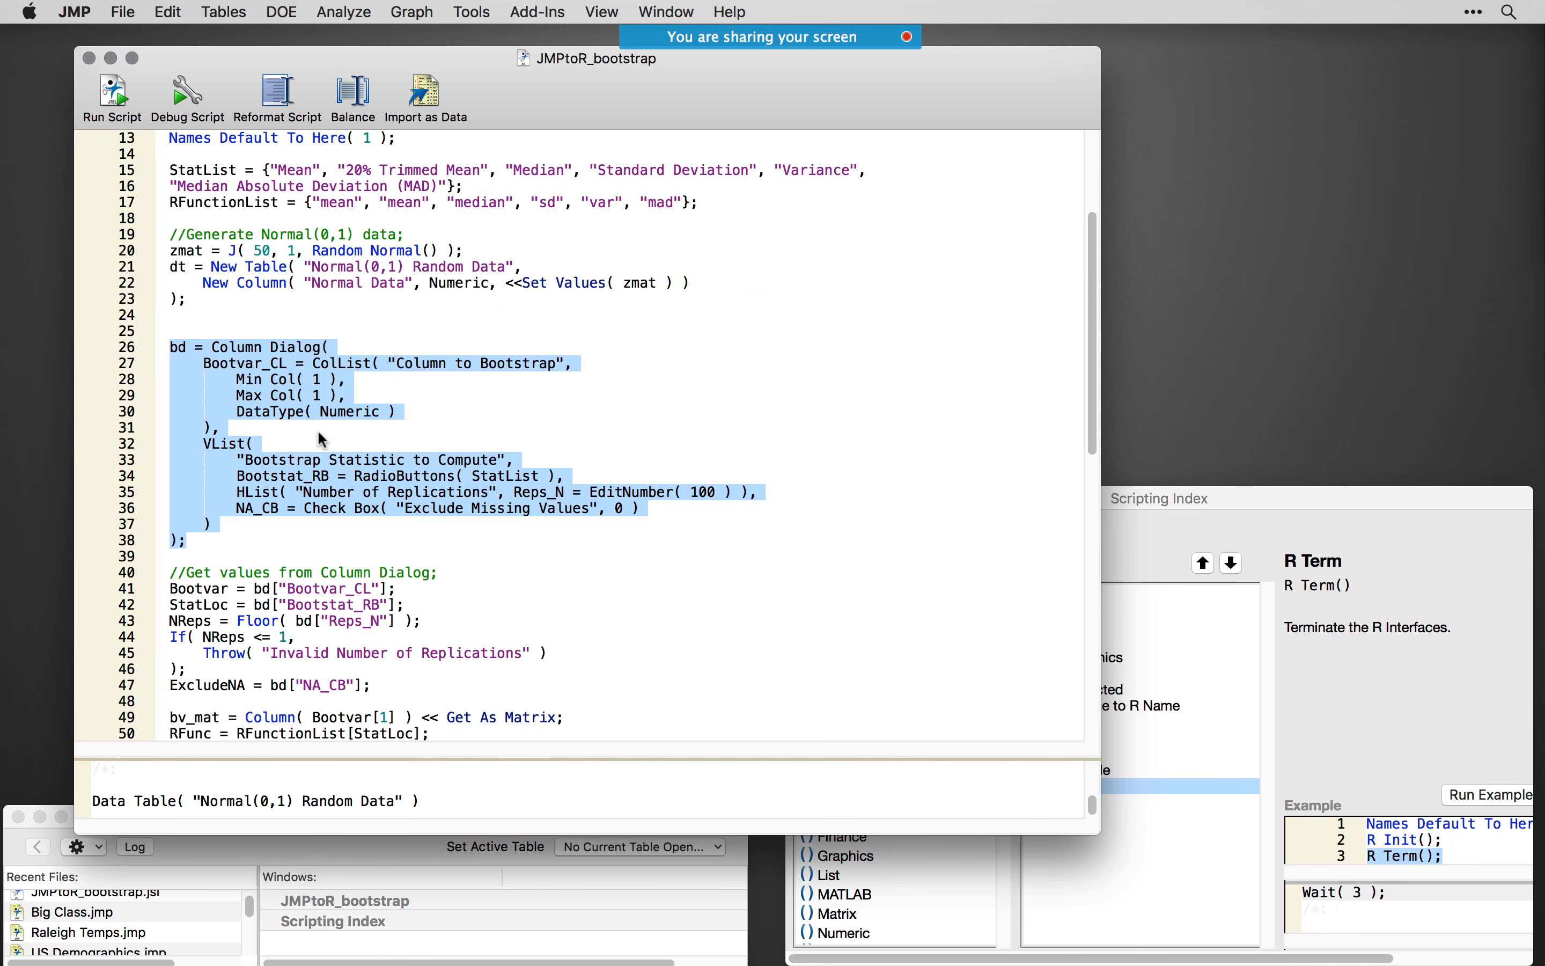
{"action": "key", "text": "super+r"}
{"action": "left_click_drag", "start_coordinate": [349, 540], "coordinate": [141, 156]}
{"action": "key", "text": "super+r"}
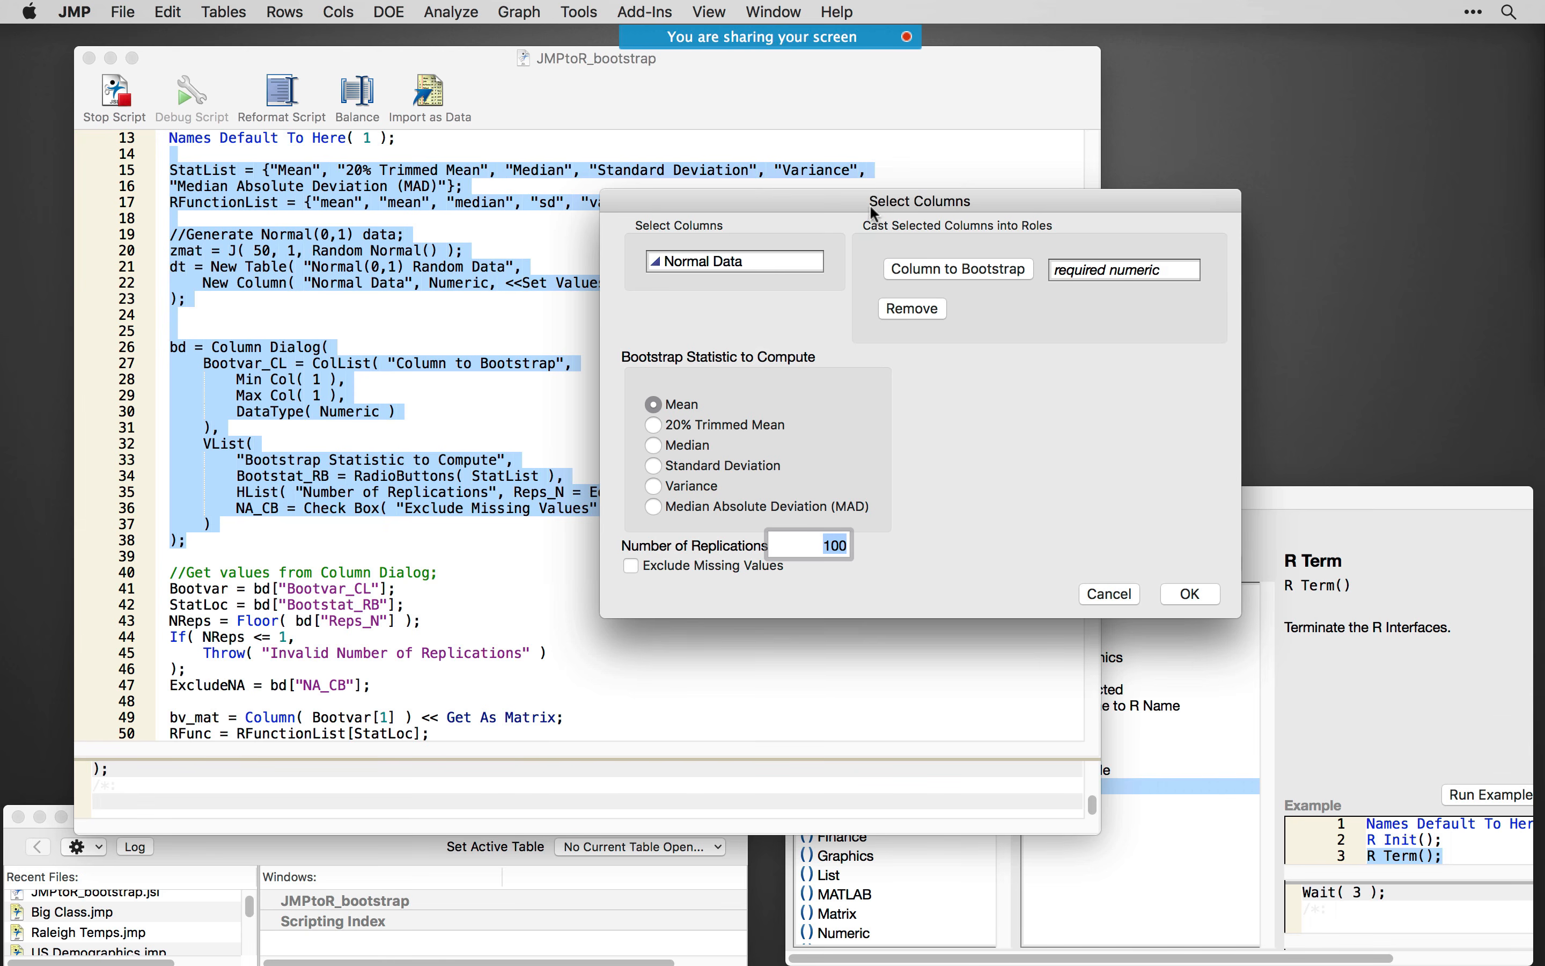
- Review the Select Columns dialog's bootstrap options, select Normal Data in the column list, and cancel the dialog
{"action": "left_click_drag", "start_coordinate": [869, 205], "coordinate": [880, 243]}
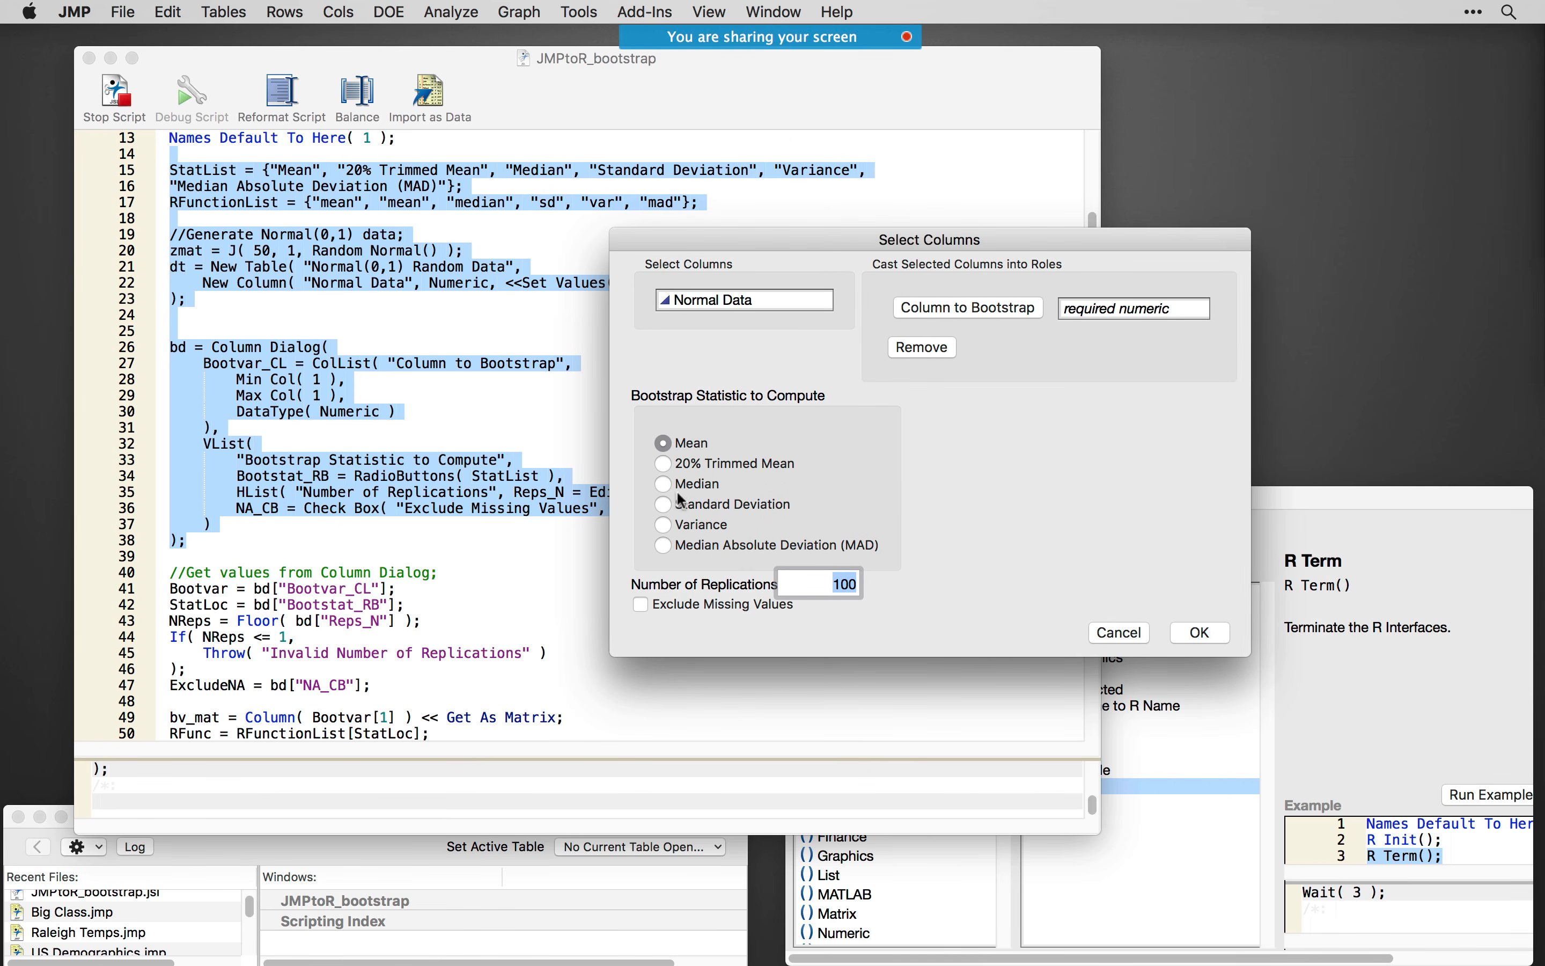
{"action": "left_click", "coordinate": [702, 299]}
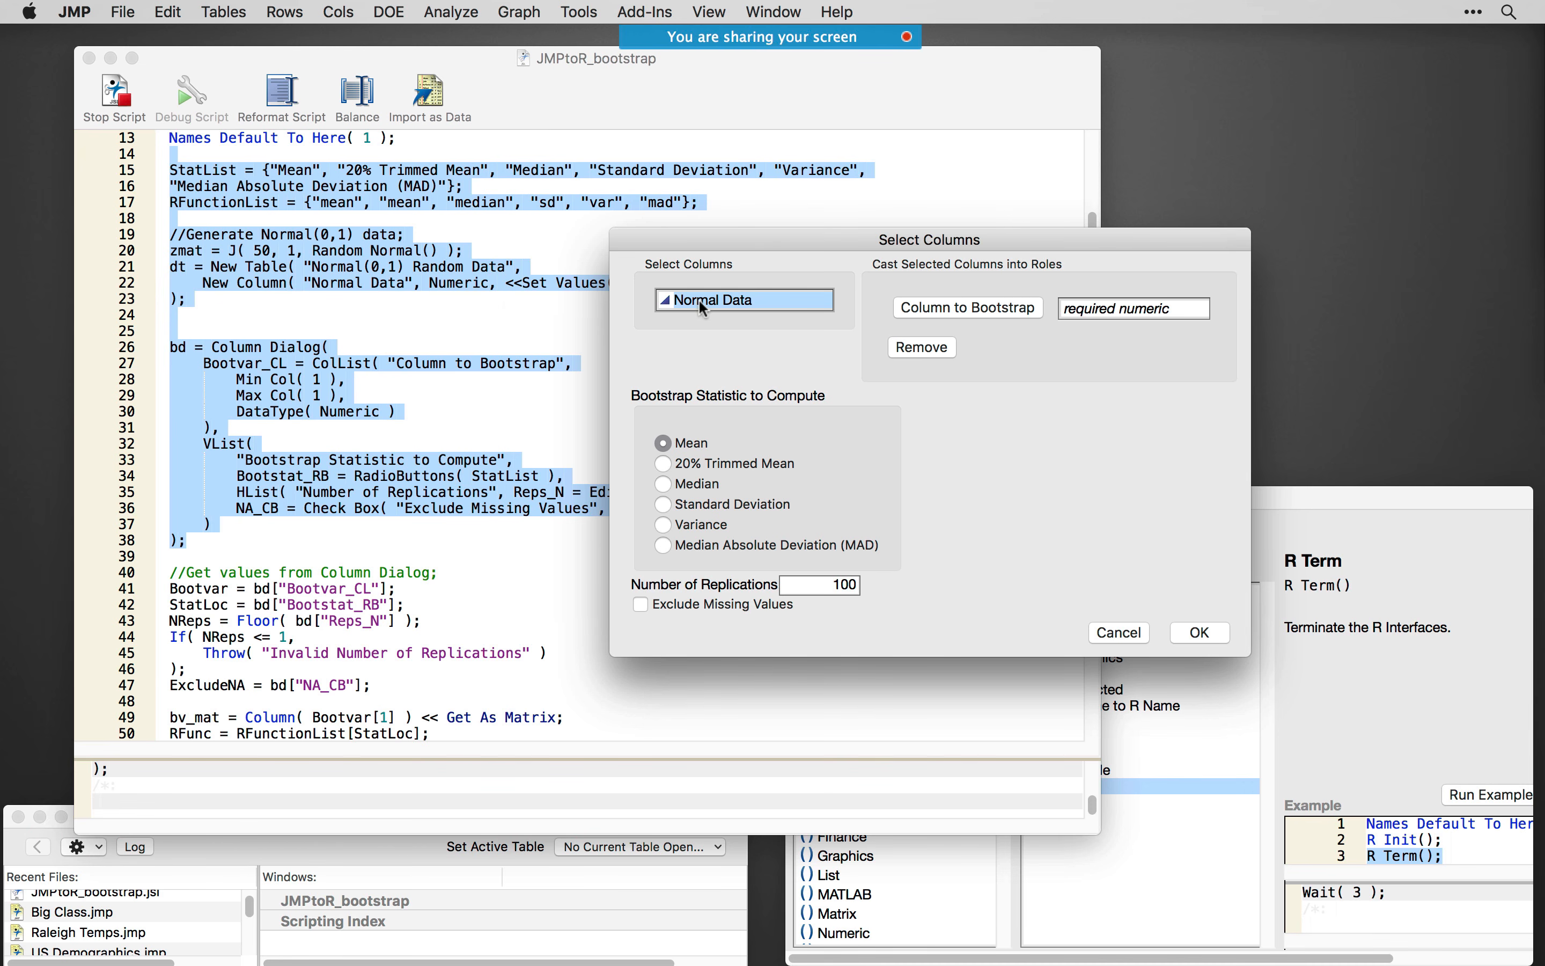
{"action": "left_click", "coordinate": [1124, 633]}
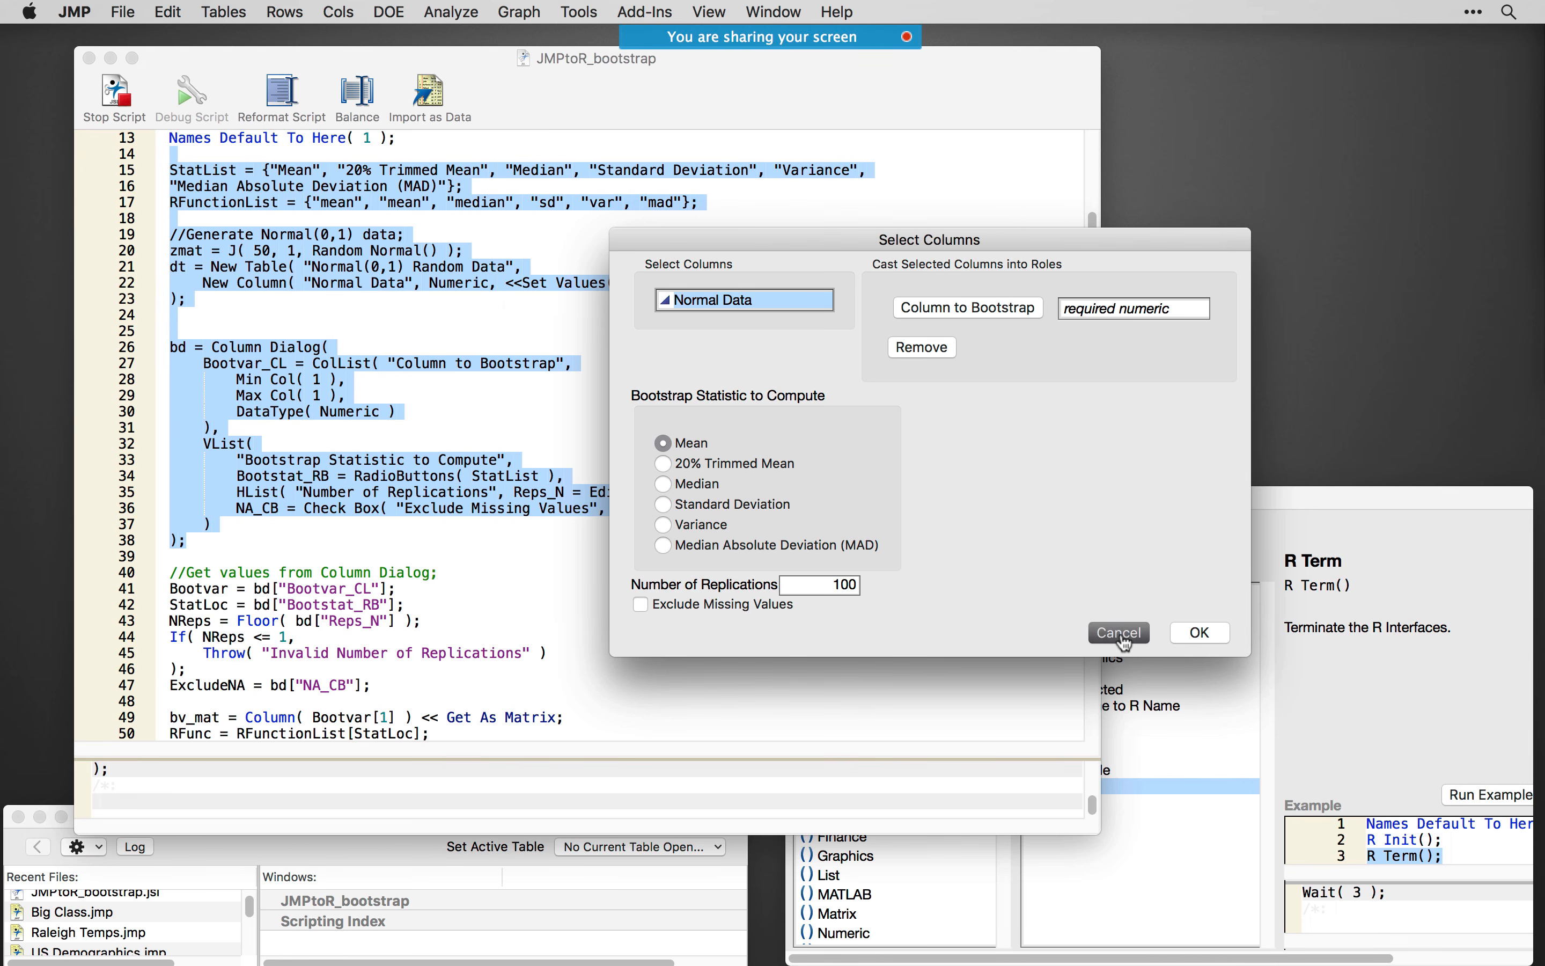
- Highlight the Column Dialog block on lines 26–38, followed by the code on lines 40–47 that gets its values
{"action": "left_click", "coordinate": [369, 399]}
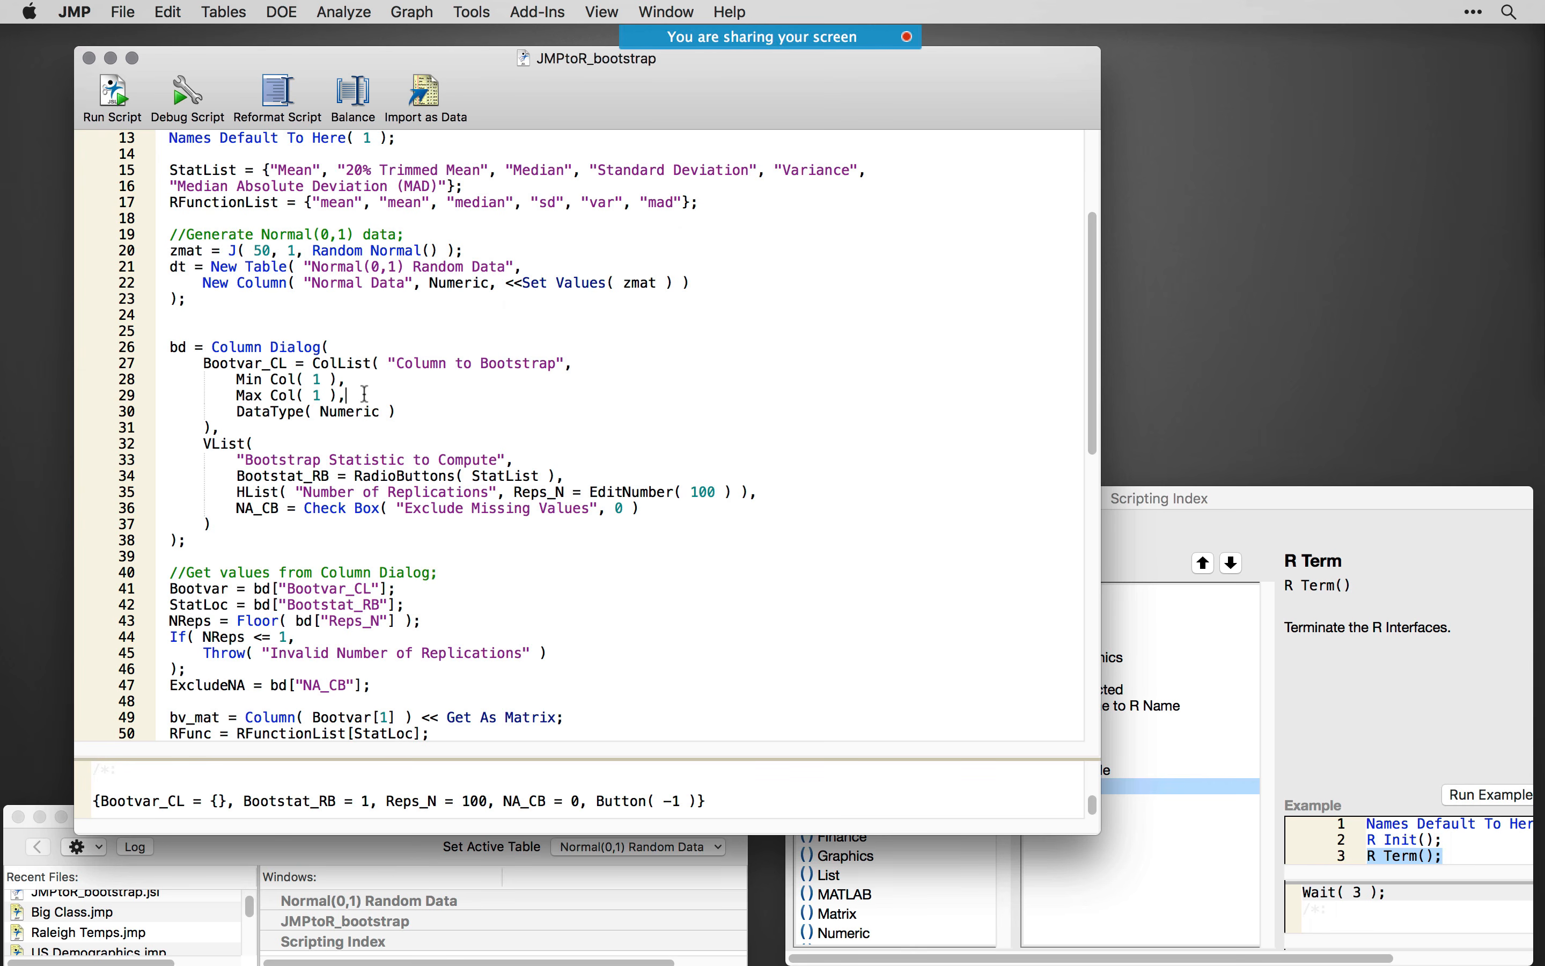
{"action": "scroll", "coordinate": [364, 395], "scroll_direction": "down", "scroll_amount": 1}
{"action": "left_click_drag", "start_coordinate": [217, 531], "coordinate": [132, 336]}
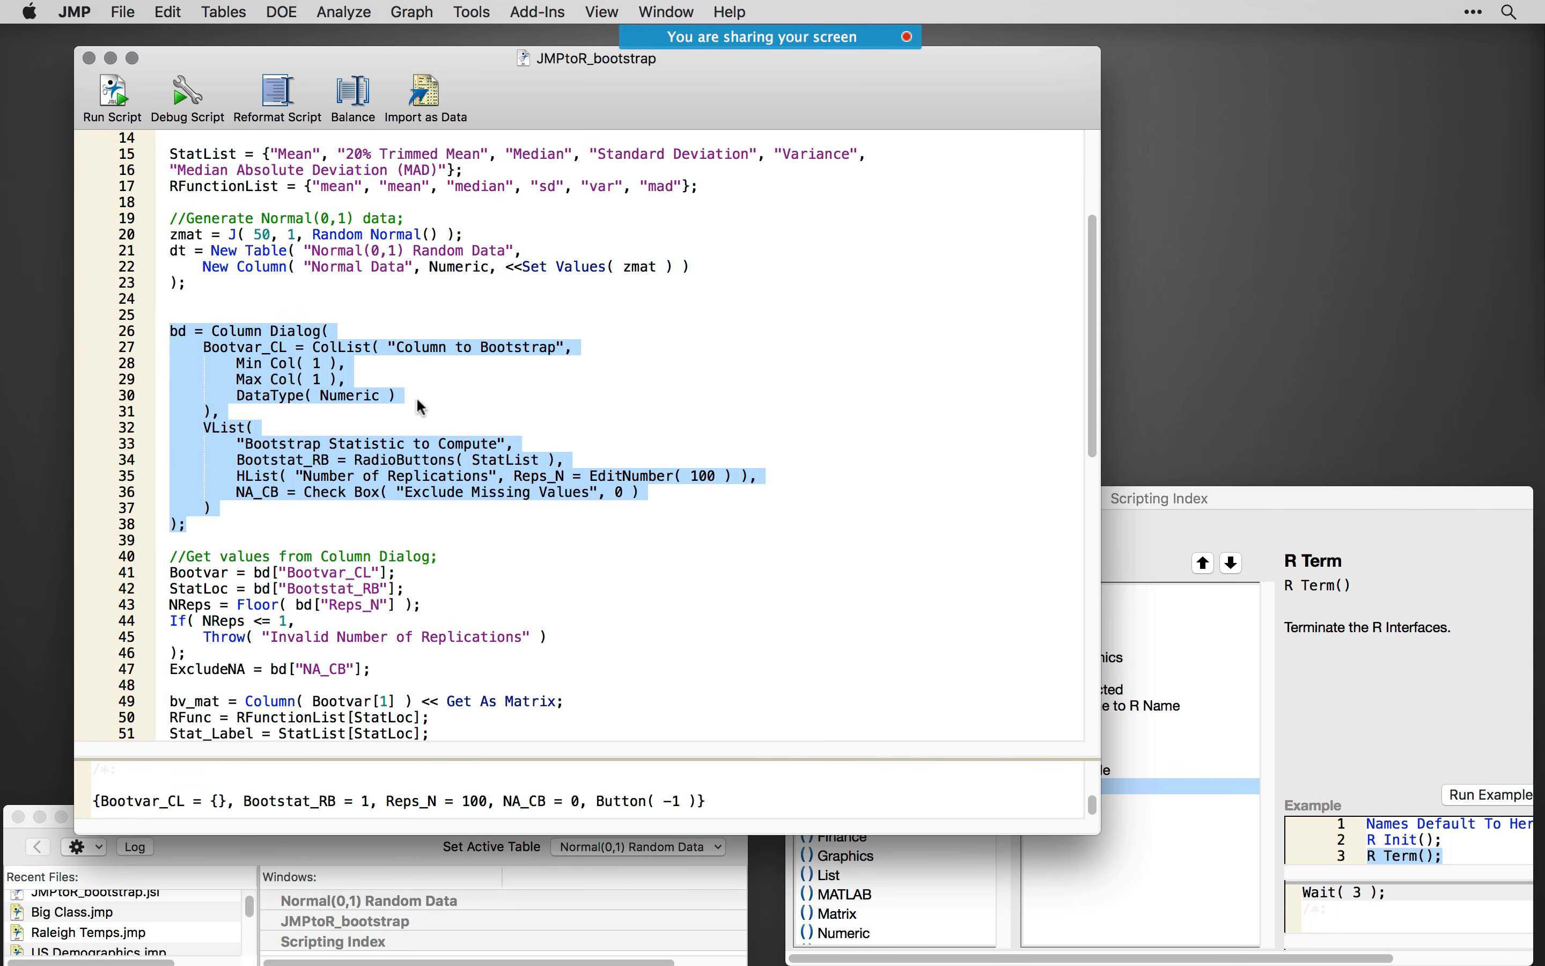
{"action": "scroll", "coordinate": [525, 564], "scroll_direction": "down", "scroll_amount": 5}
{"action": "scroll", "coordinate": [525, 564], "scroll_direction": "down", "scroll_amount": 1}
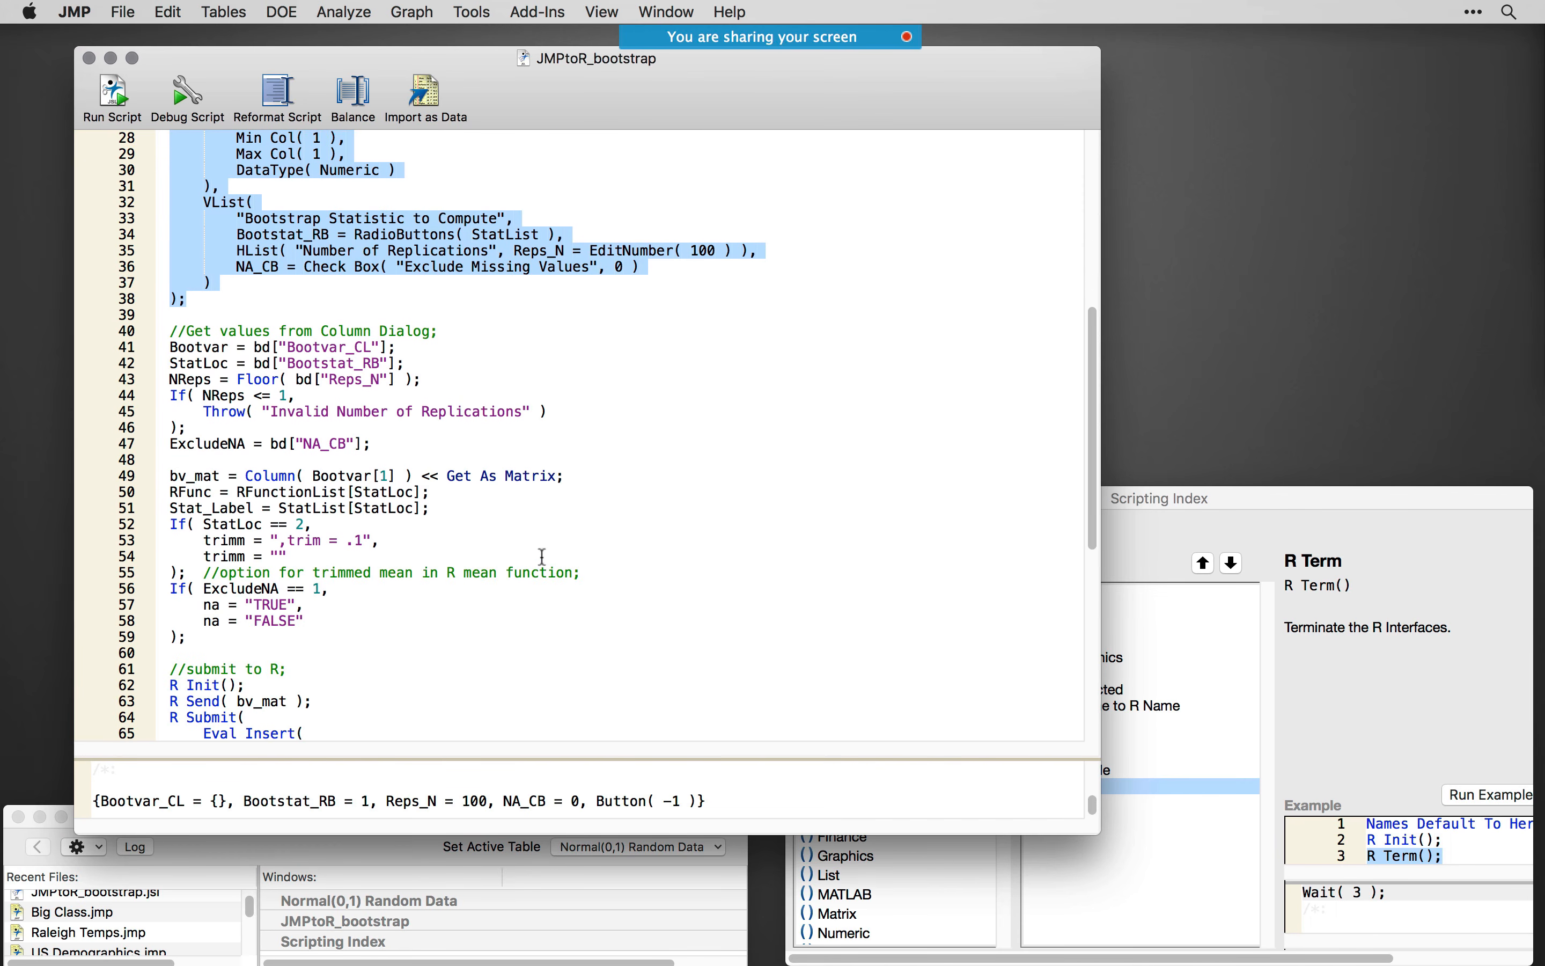
{"action": "left_click_drag", "start_coordinate": [170, 331], "coordinate": [595, 443]}
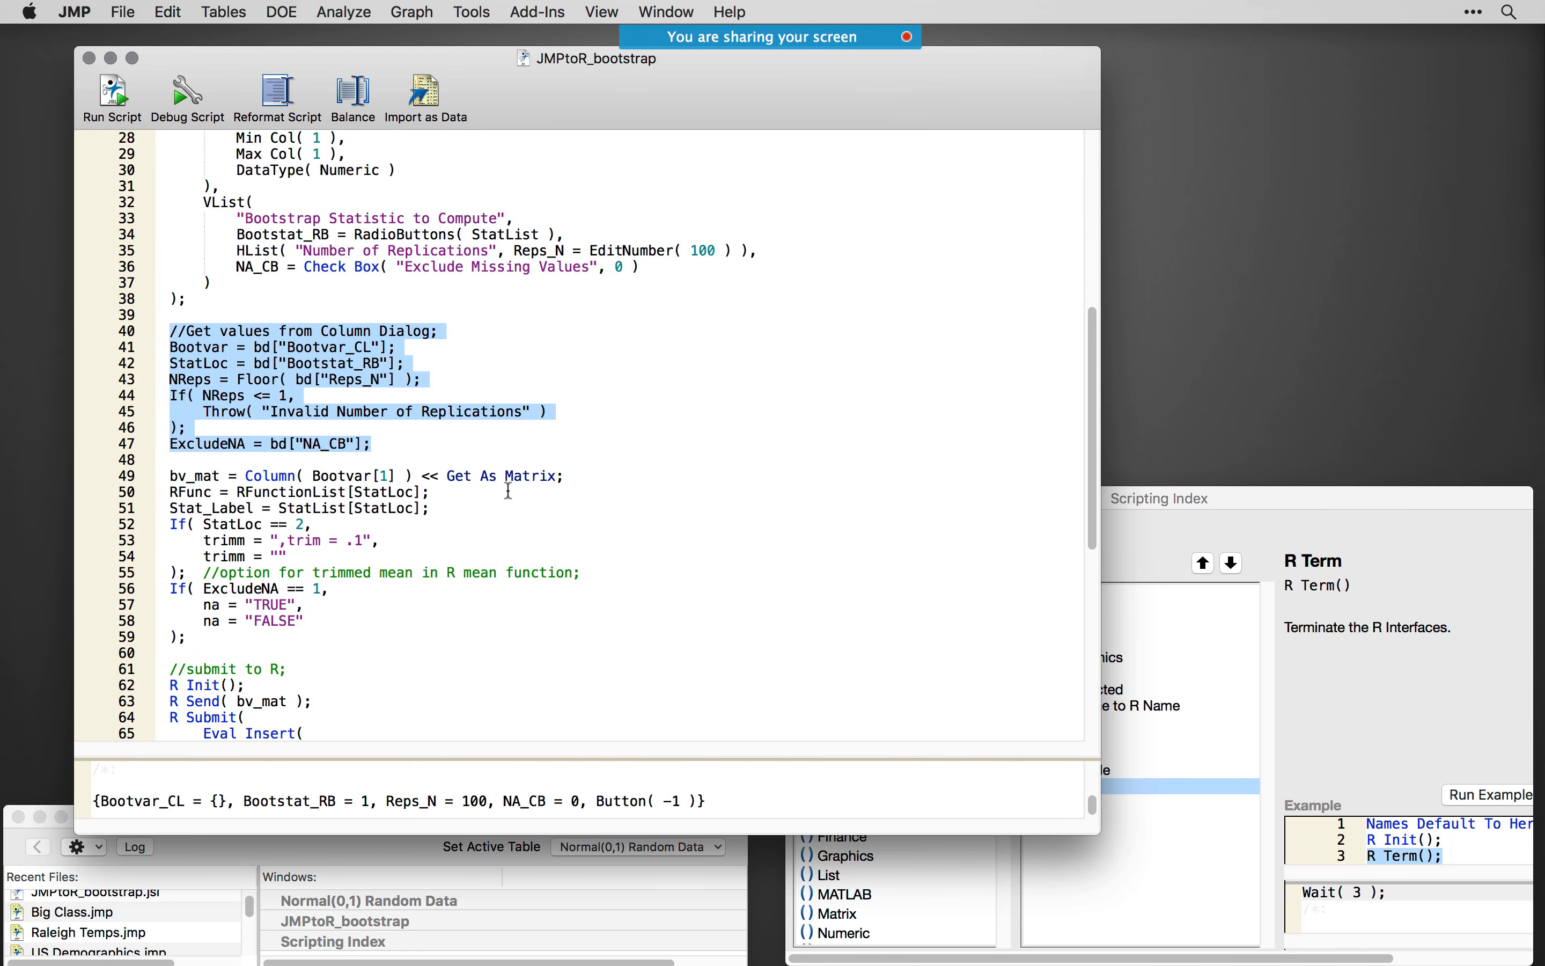
- Highlight line 49, which gets the bootstrap column as the matrix bv_mat, and shift the script window slightly
{"action": "scroll", "coordinate": [597, 492], "scroll_direction": "down", "scroll_amount": 2}
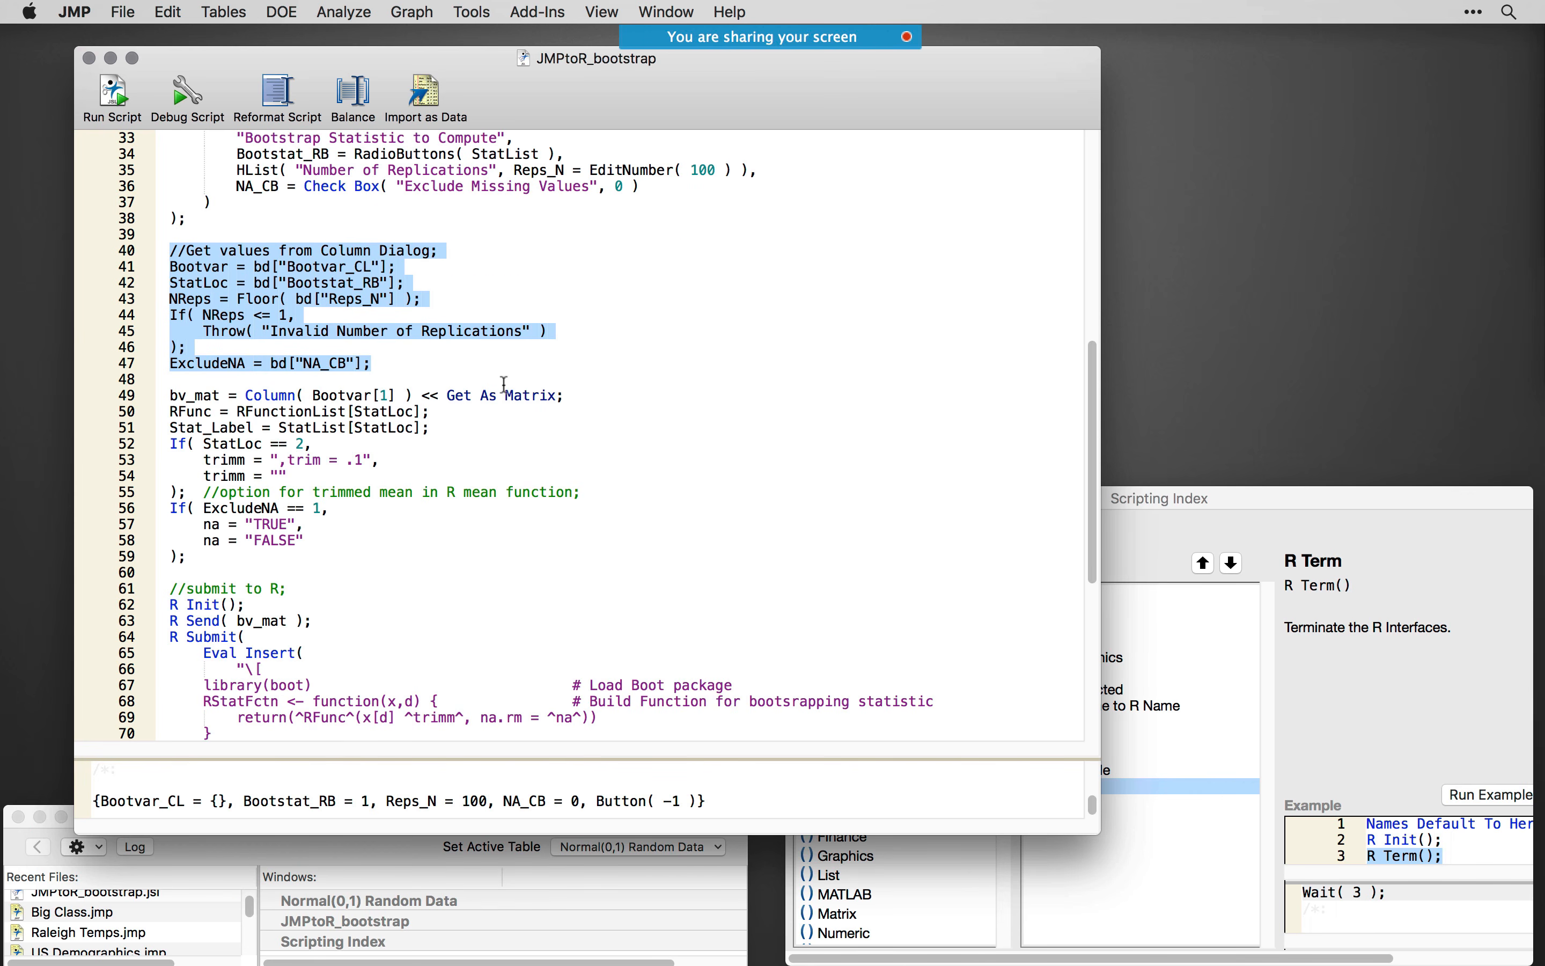
{"action": "left_click_drag", "start_coordinate": [567, 396], "coordinate": [166, 396]}
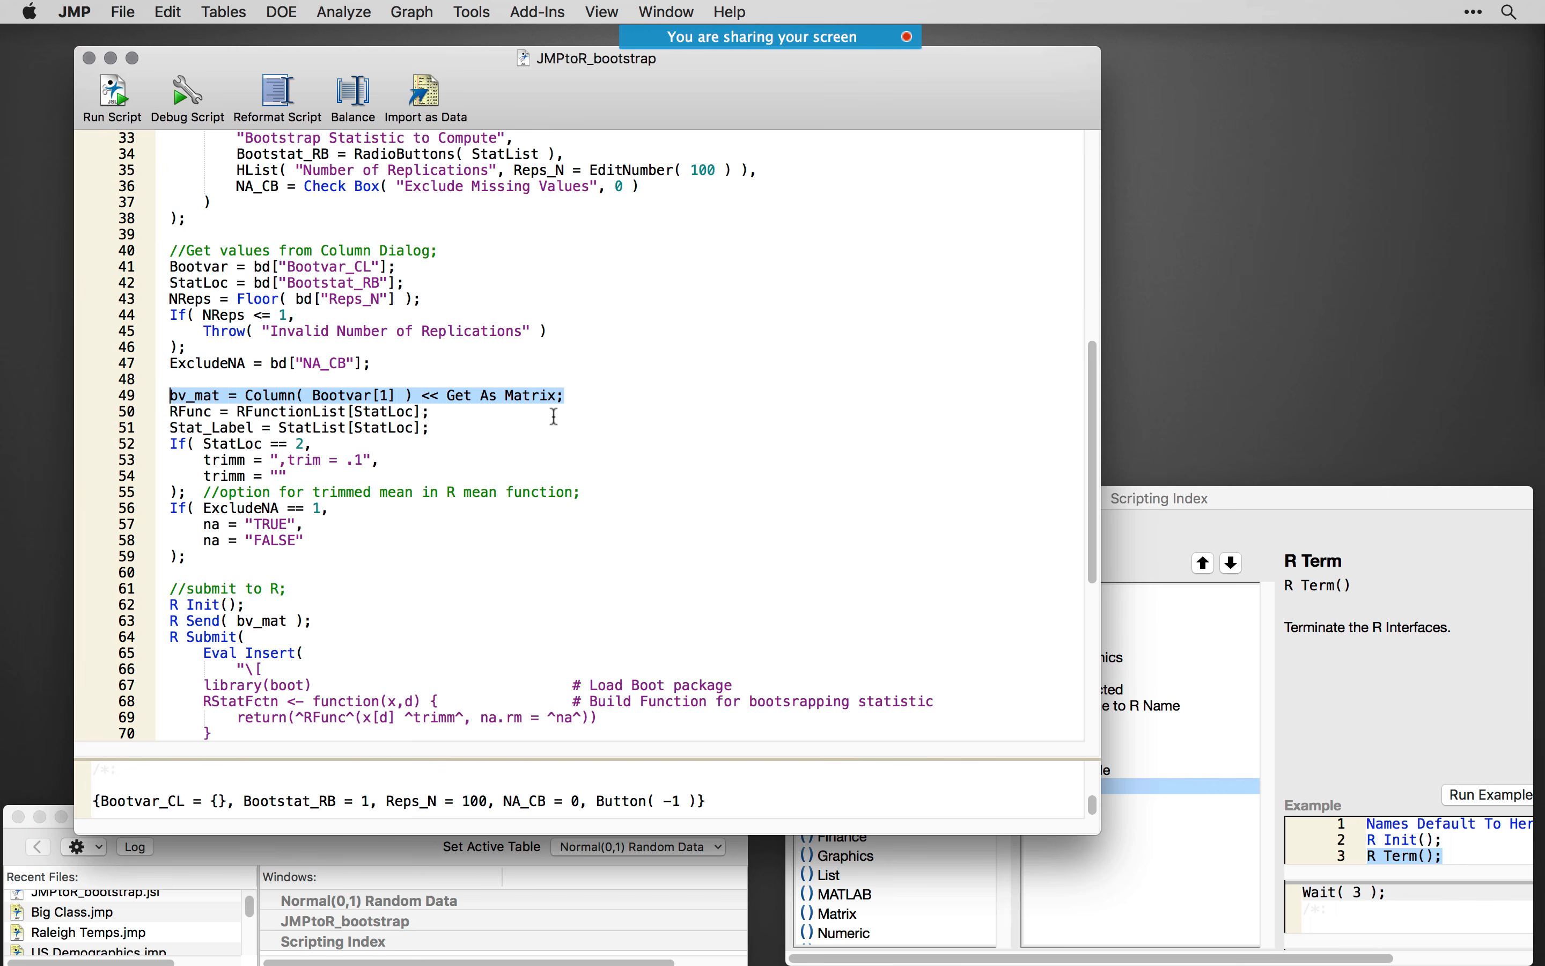
{"action": "left_click_drag", "start_coordinate": [580, 70], "coordinate": [592, 83]}
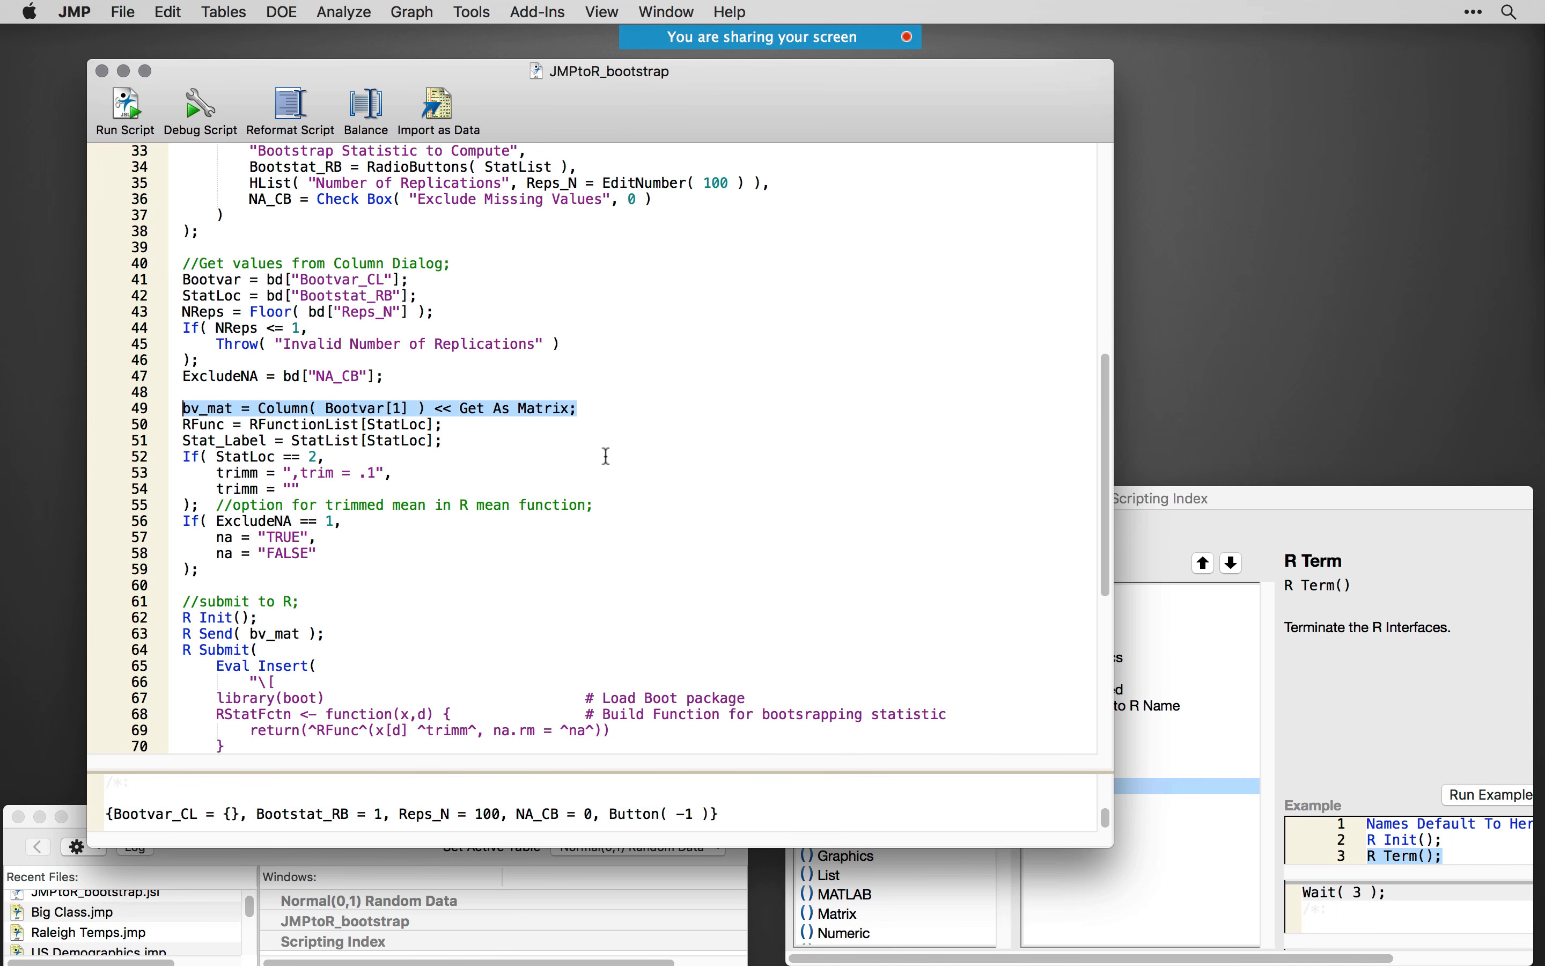
- Run only lines 19–23 to generate another Normal(0,1) random data table, and return to the script window
{"action": "scroll", "coordinate": [514, 452], "scroll_direction": "up", "scroll_amount": 5}
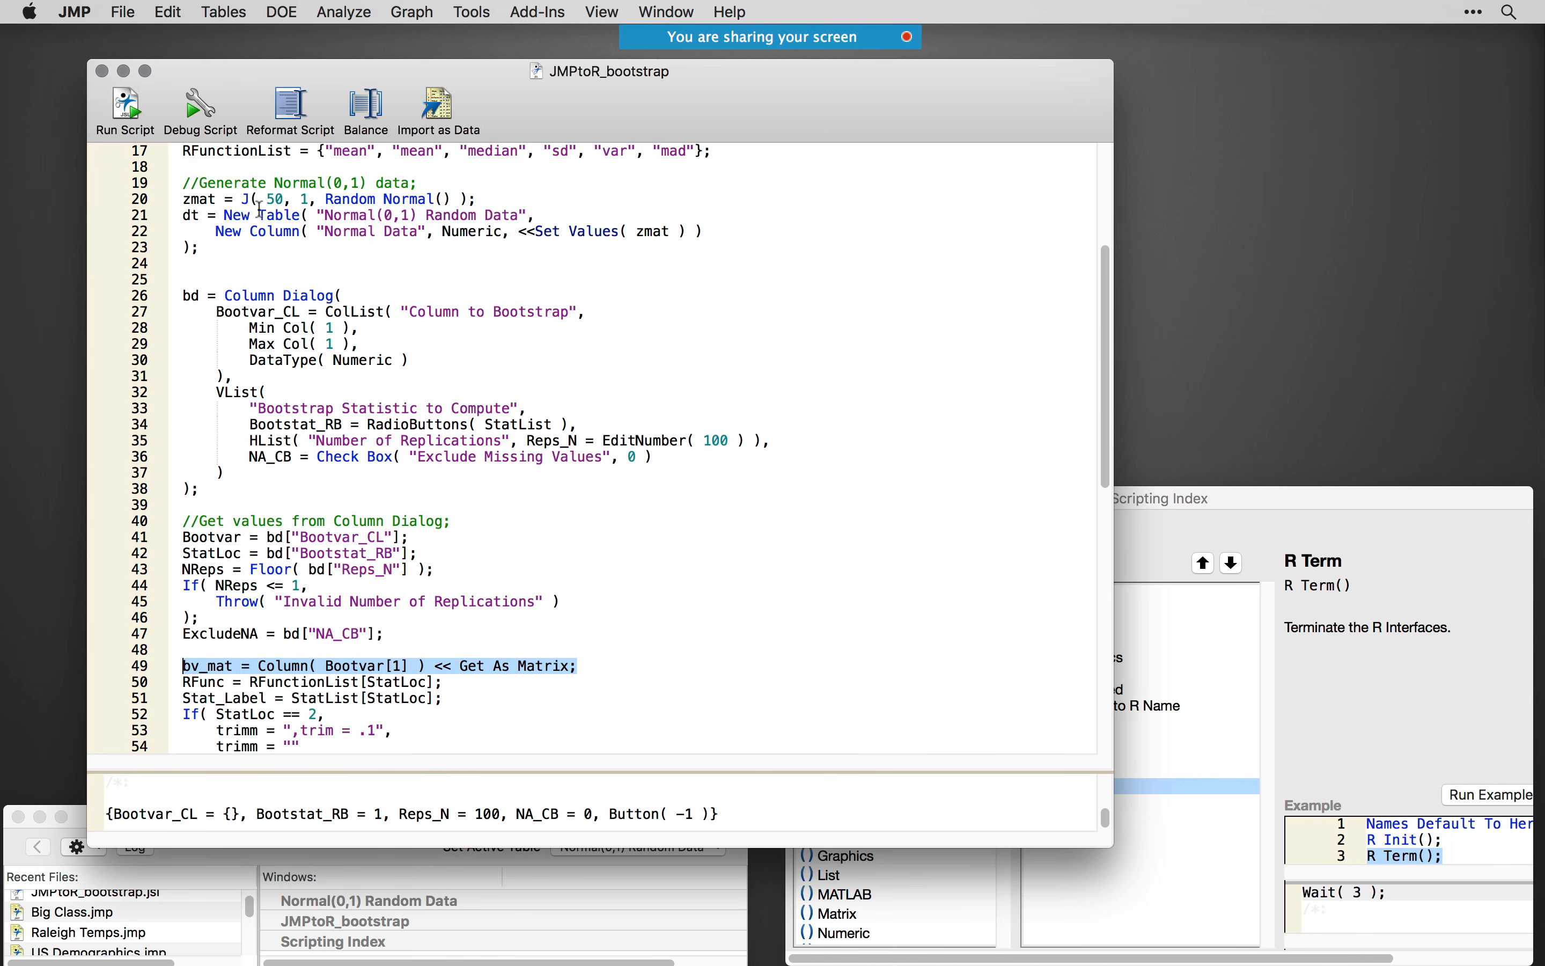
{"action": "left_click_drag", "start_coordinate": [245, 256], "coordinate": [168, 178]}
{"action": "key", "text": "super+r"}
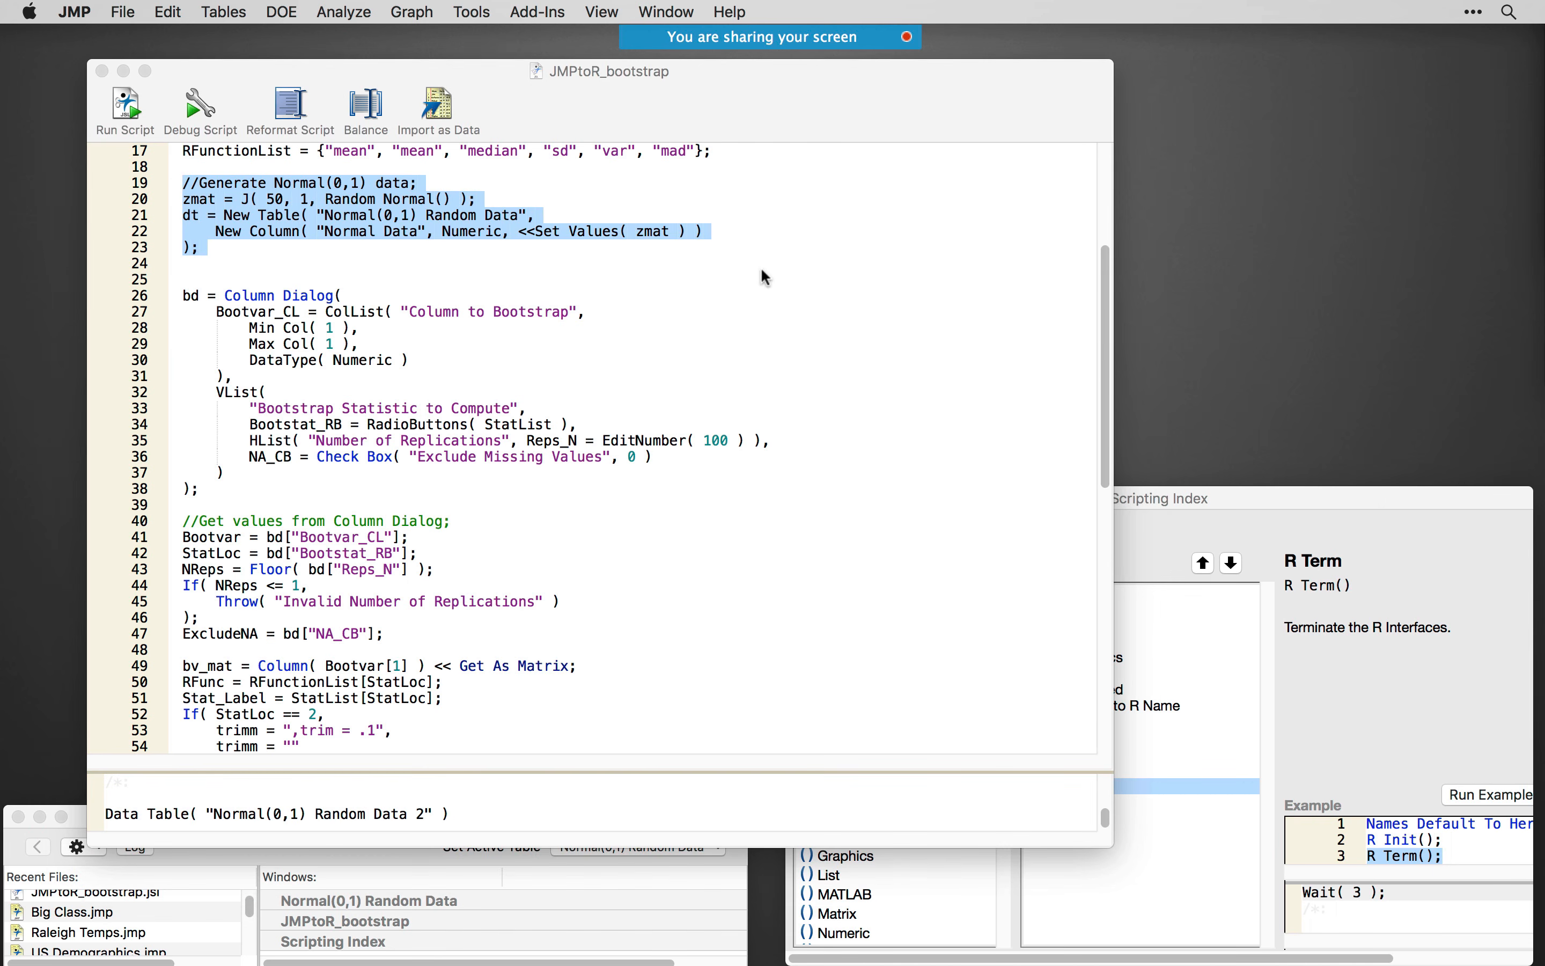
{"action": "left_click", "coordinate": [535, 456]}
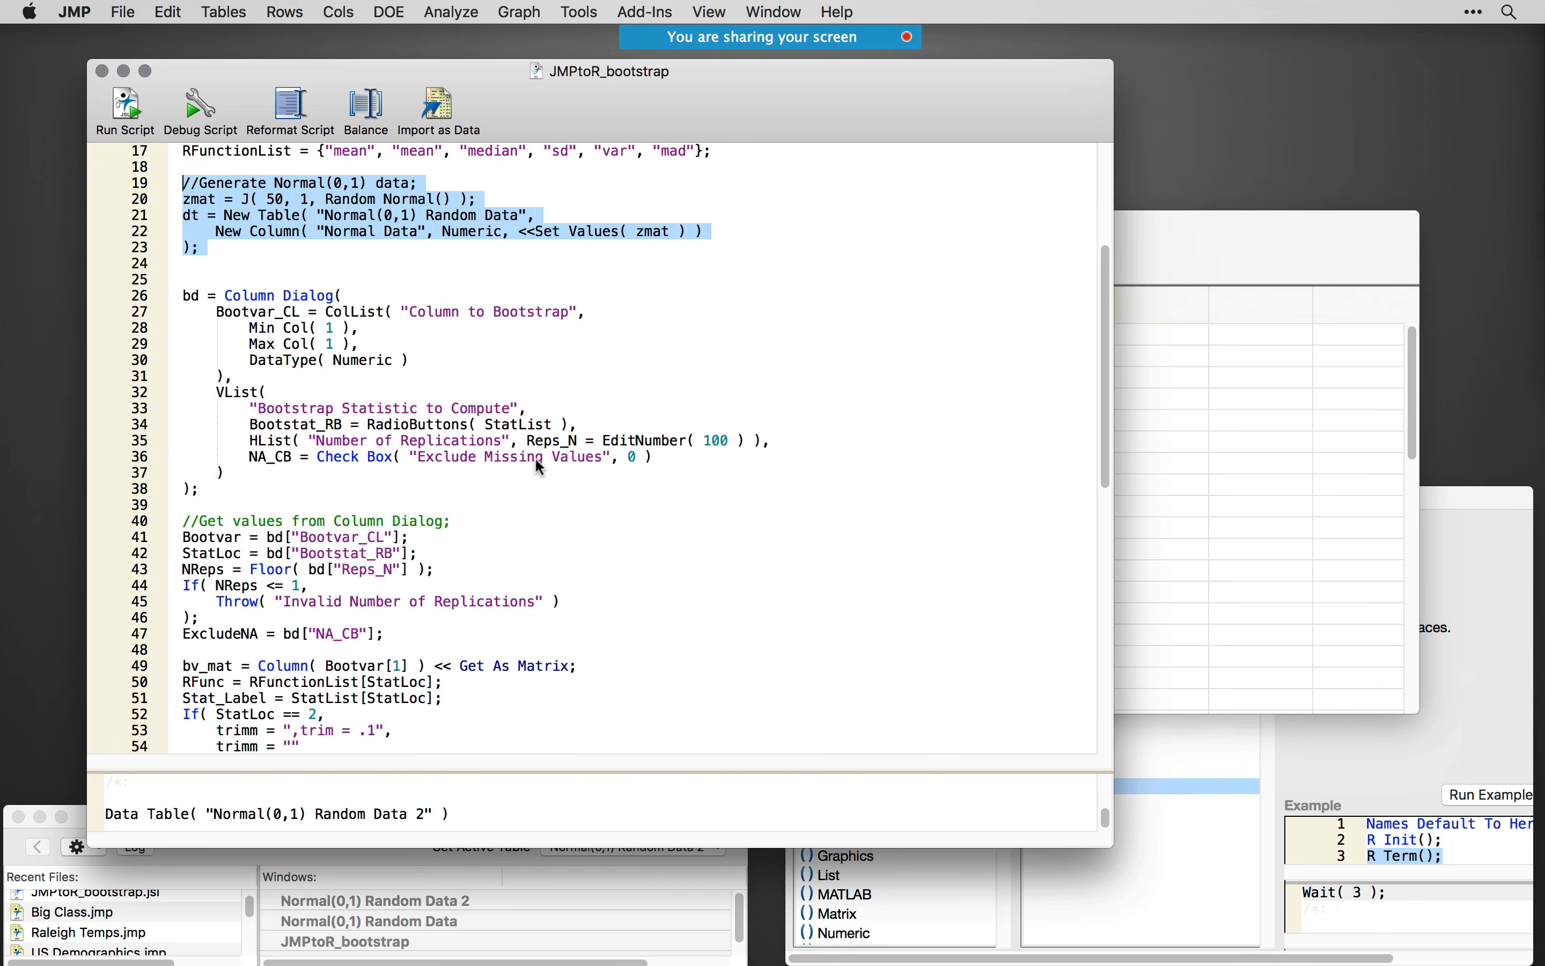
- Highlight the Get As Matrix statement on line 49 and select the Normal Data column in the new table
{"action": "scroll", "coordinate": [511, 466], "scroll_direction": "down", "scroll_amount": 3}
{"action": "scroll", "coordinate": [506, 473], "scroll_direction": "down", "scroll_amount": 1}
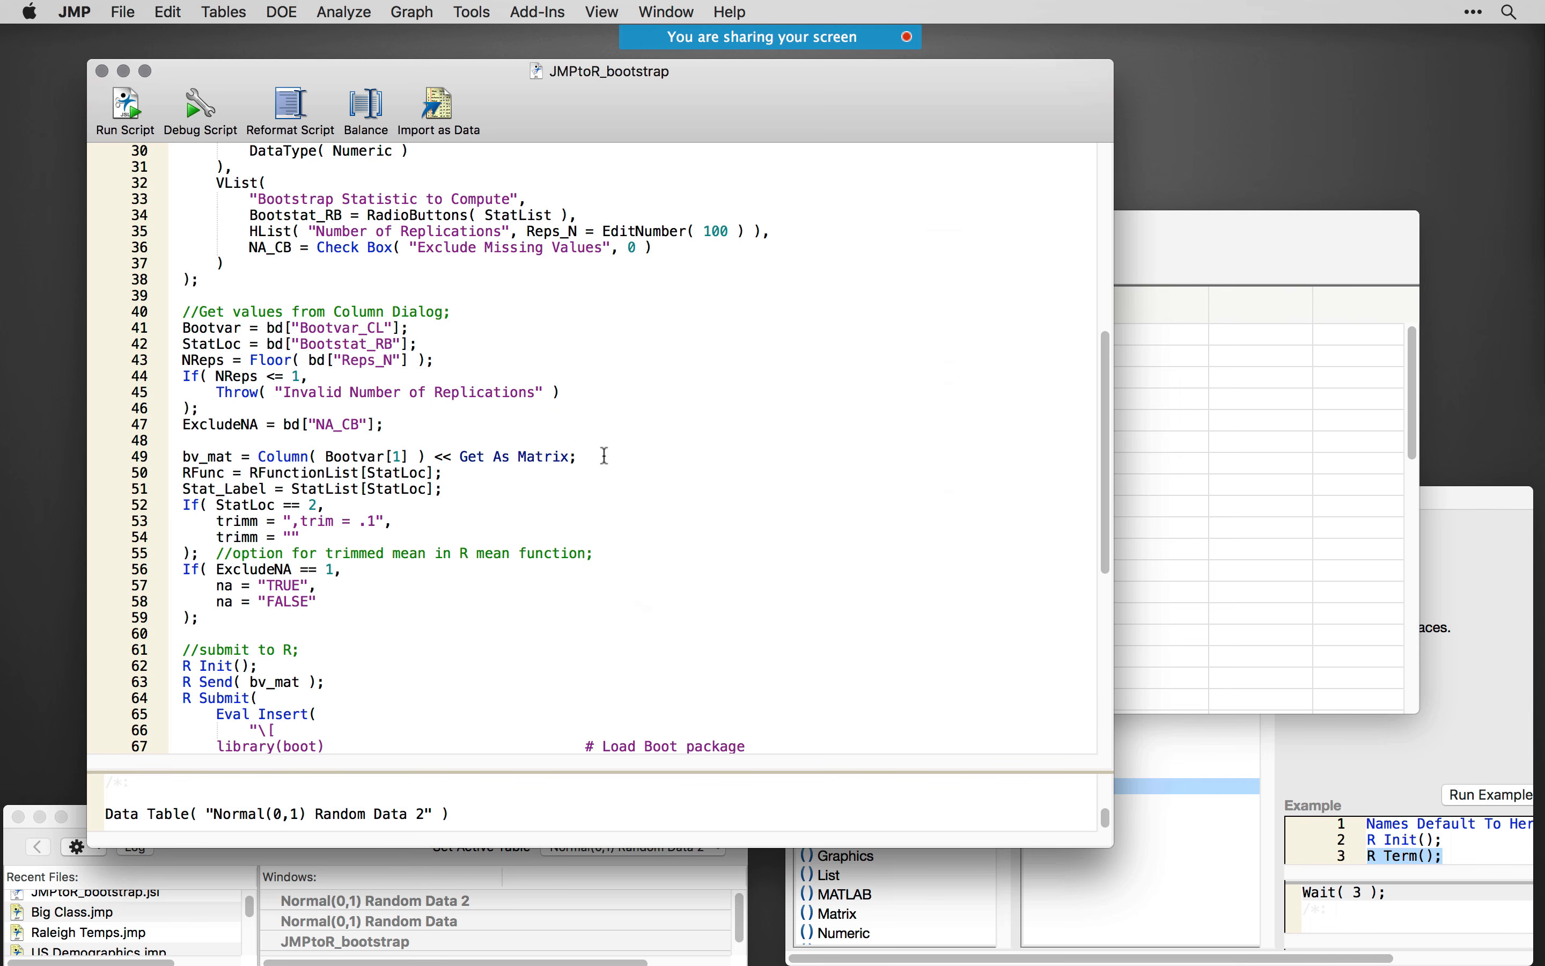
{"action": "left_click_drag", "start_coordinate": [603, 456], "coordinate": [168, 457]}
{"action": "left_click", "coordinate": [1207, 275]}
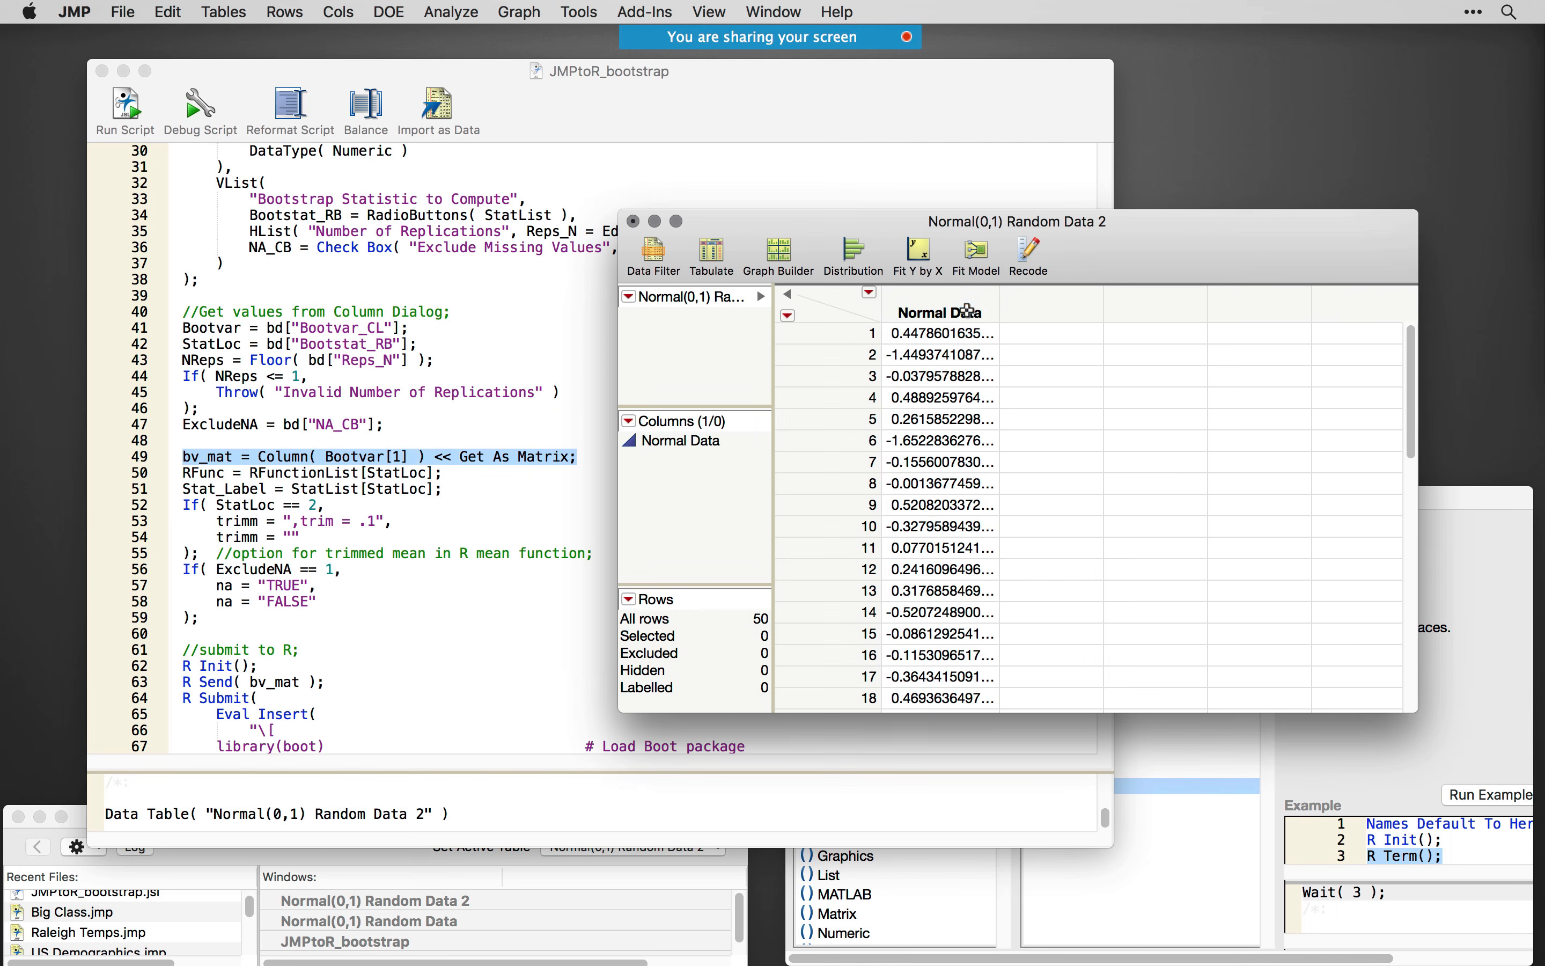
{"action": "left_click", "coordinate": [941, 312]}
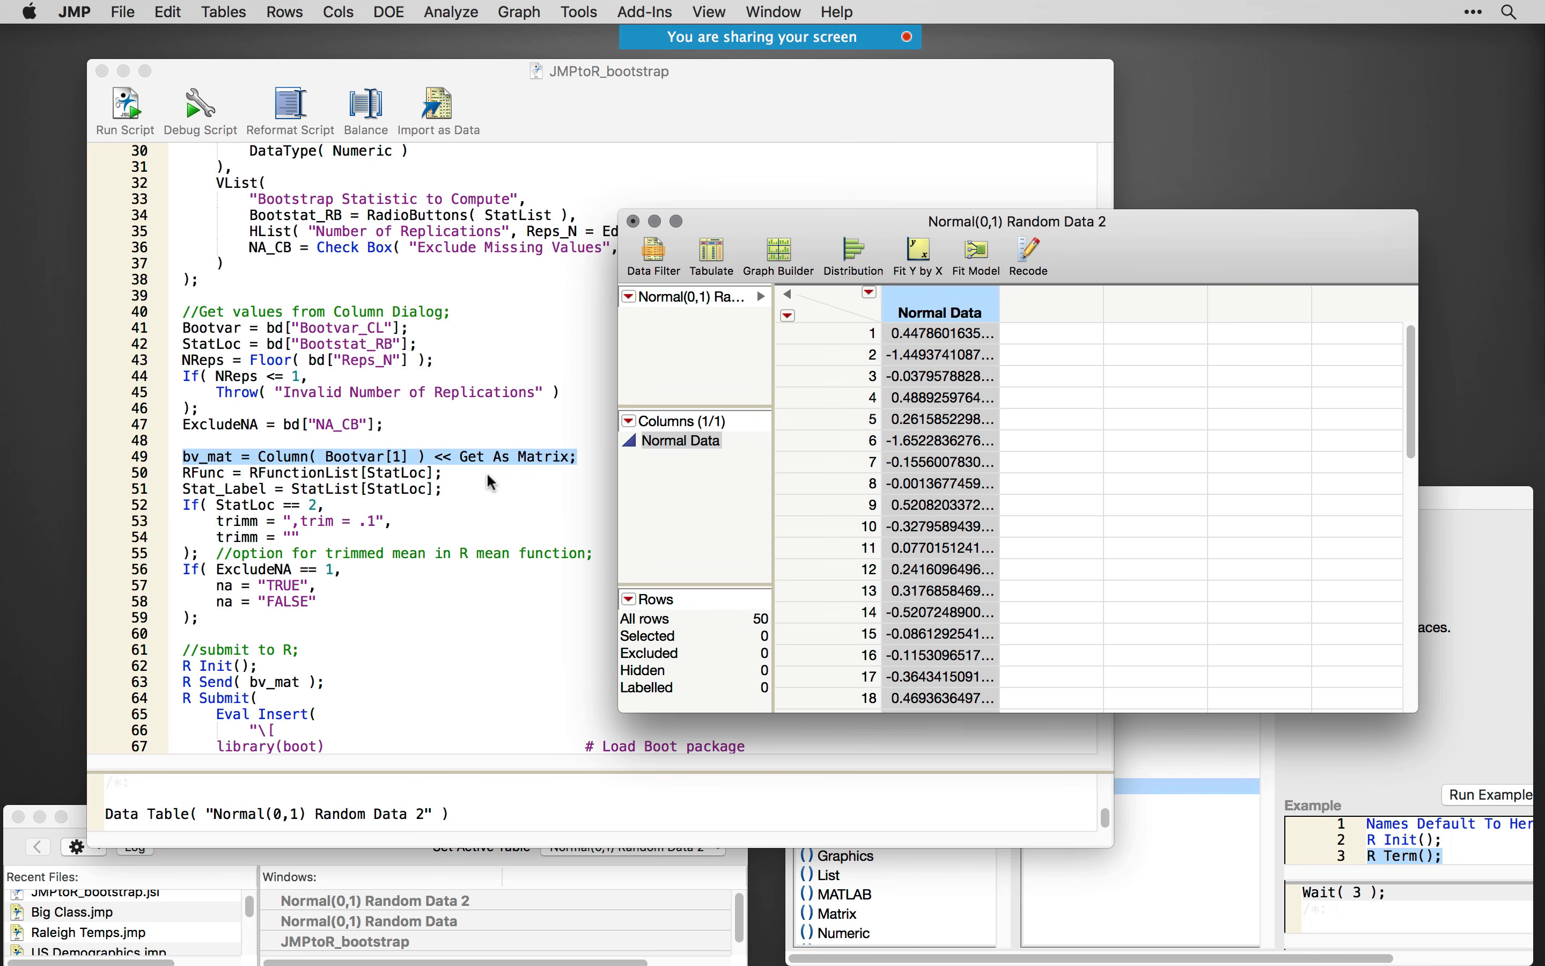
- Highlight the bv_mat variable on line 49 and the R function and option settings on lines 50–59
{"action": "left_click", "coordinate": [233, 459]}
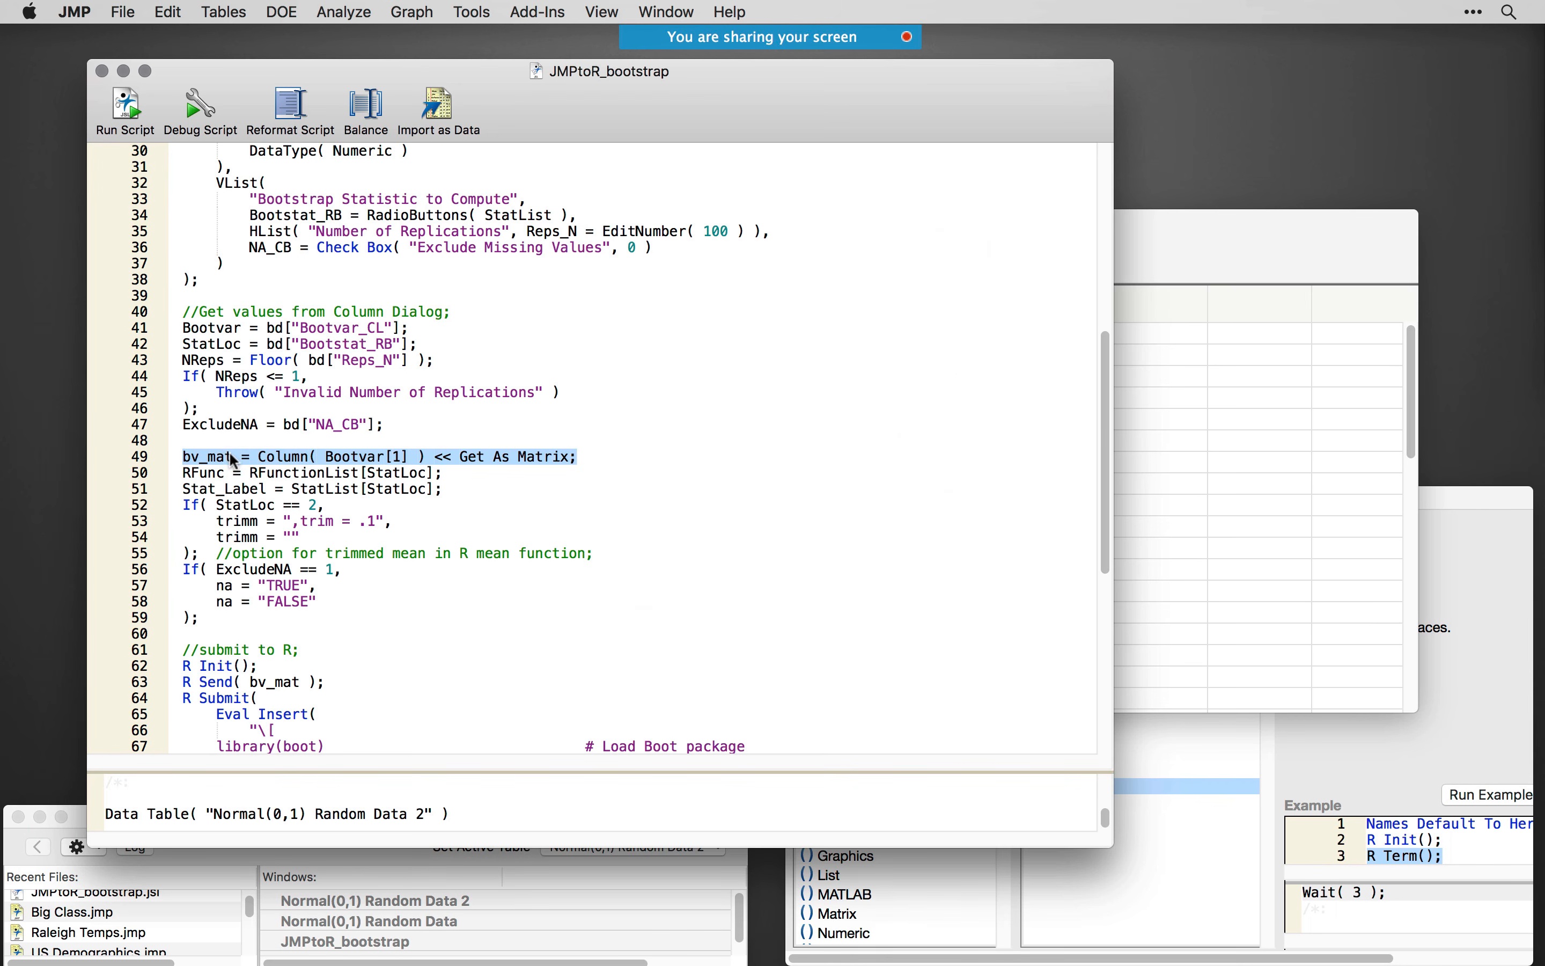
{"action": "left_click", "coordinate": [233, 459]}
{"action": "double_click", "coordinate": [192, 455]}
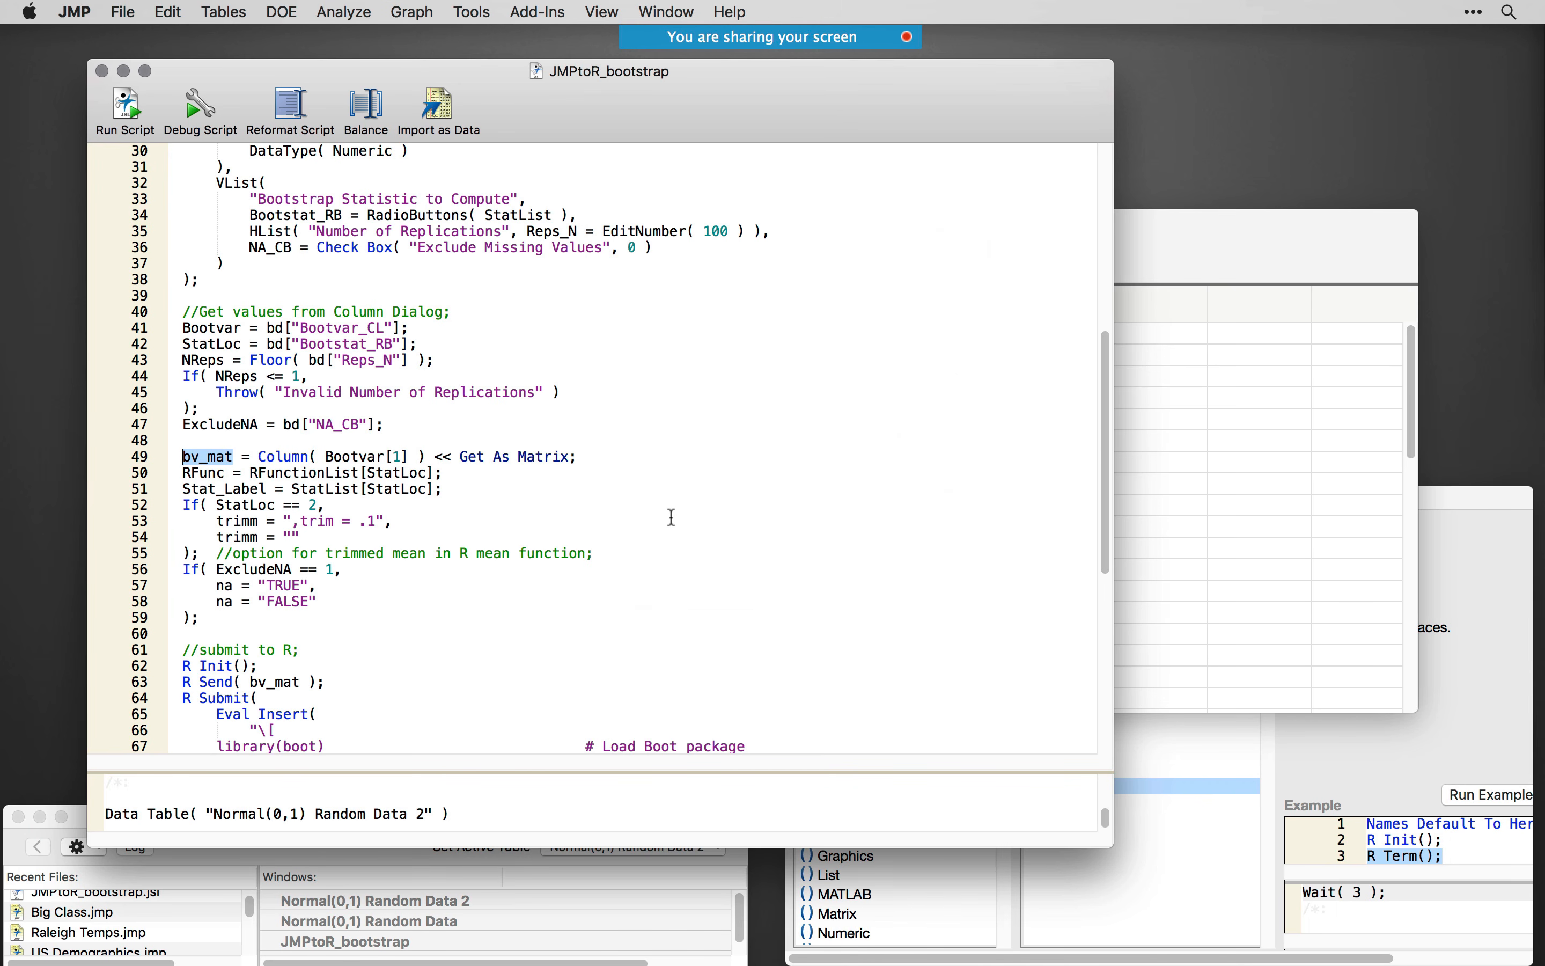
{"action": "left_click_drag", "start_coordinate": [352, 617], "coordinate": [182, 473]}
{"action": "left_click", "coordinate": [546, 519]}
{"action": "scroll", "coordinate": [594, 503], "scroll_direction": "down", "scroll_amount": 8}
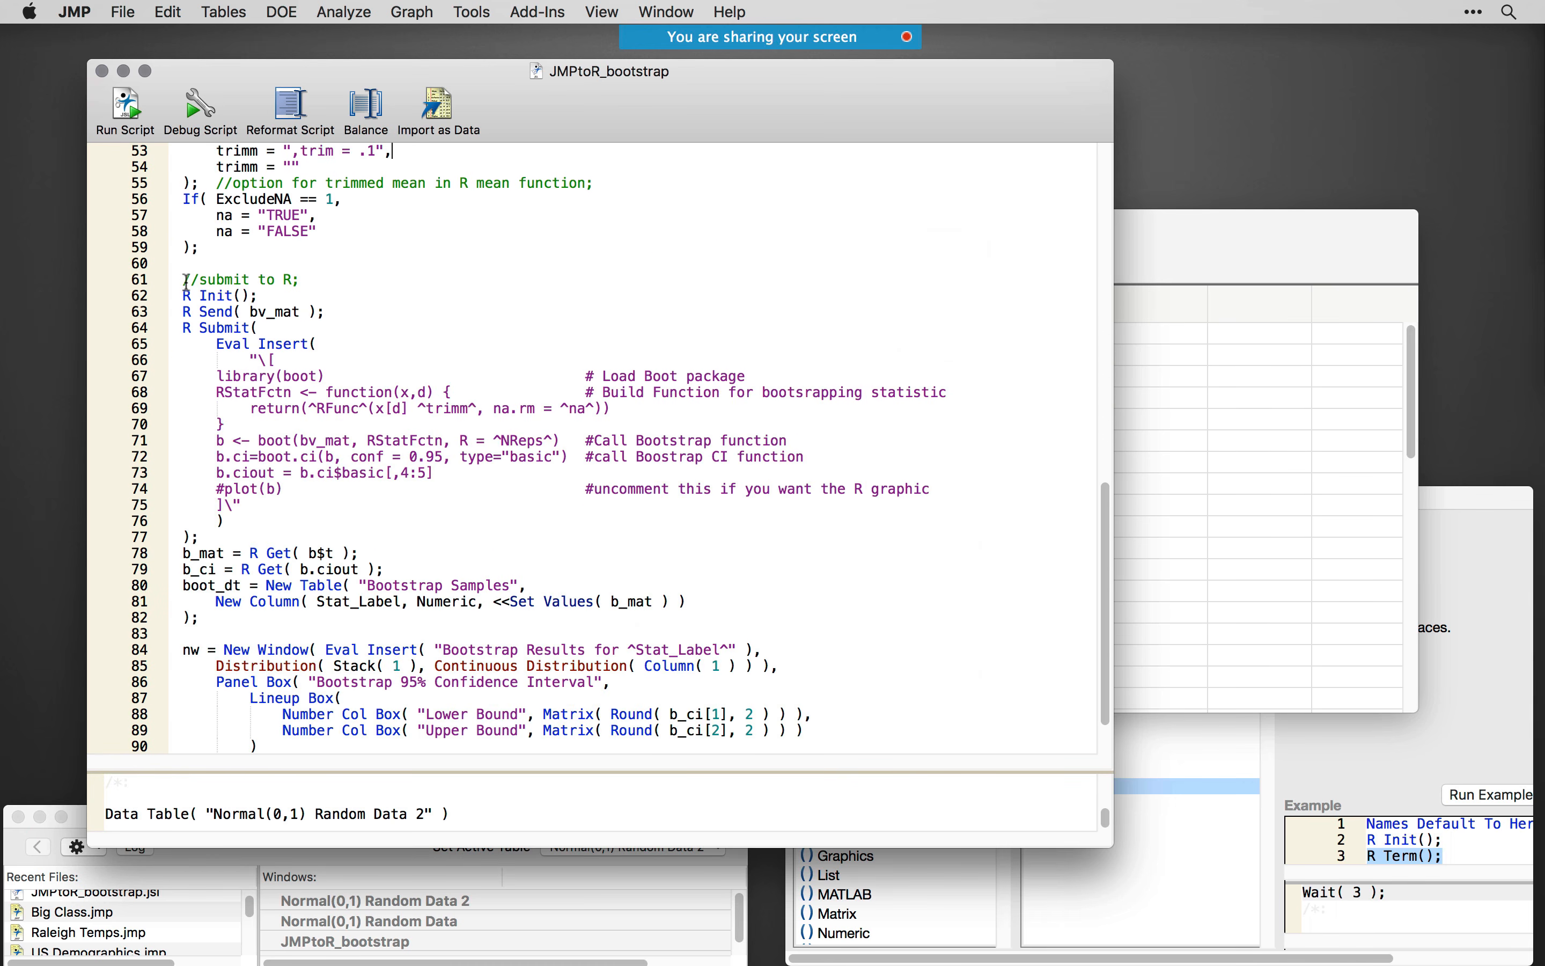
- Highlight the submit-to-R block on lines 61–77 and look up its R Init command in the Scripting Index
{"action": "left_click_drag", "start_coordinate": [187, 281], "coordinate": [442, 537]}
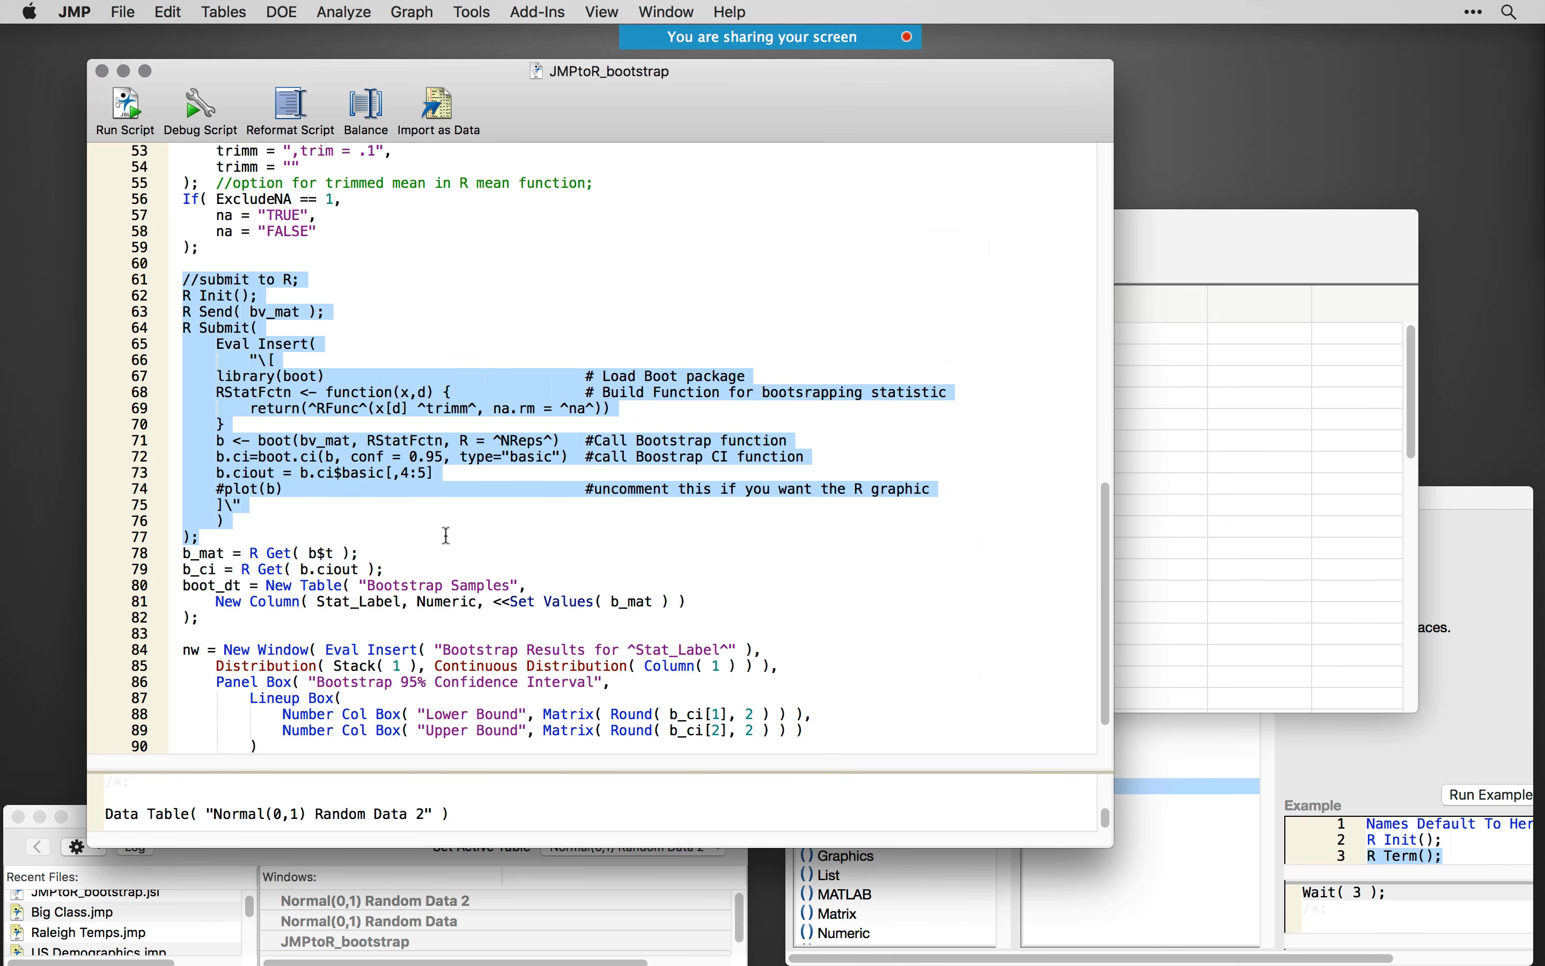
{"action": "left_click", "coordinate": [457, 340]}
{"action": "left_click_drag", "start_coordinate": [266, 297], "coordinate": [184, 298]}
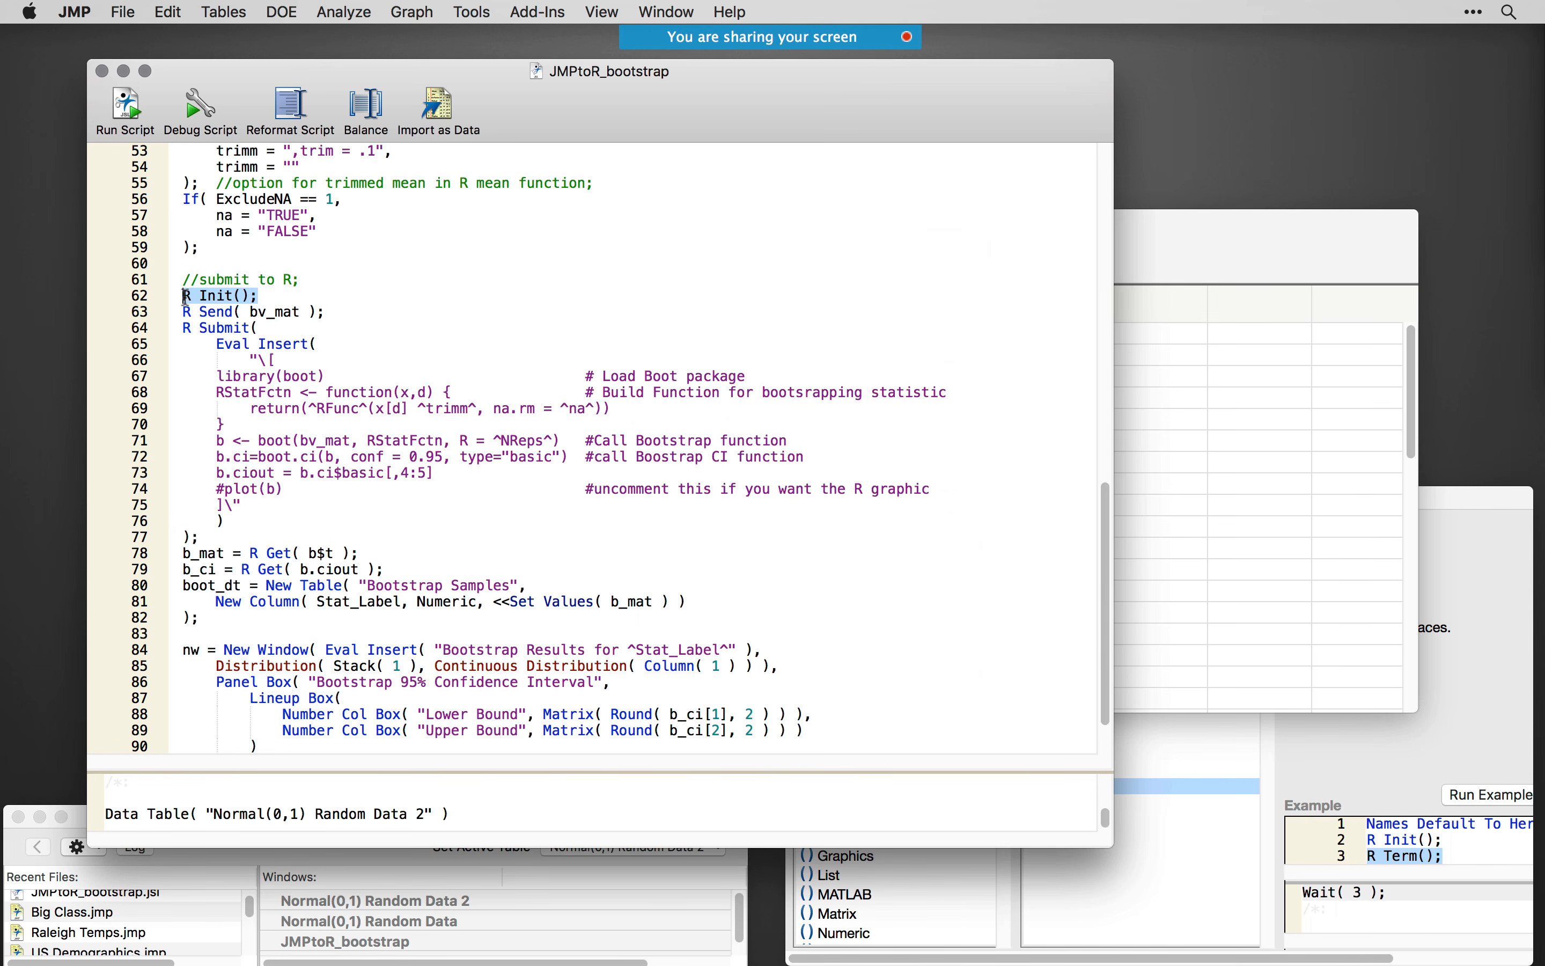
{"action": "left_click", "coordinate": [1233, 848]}
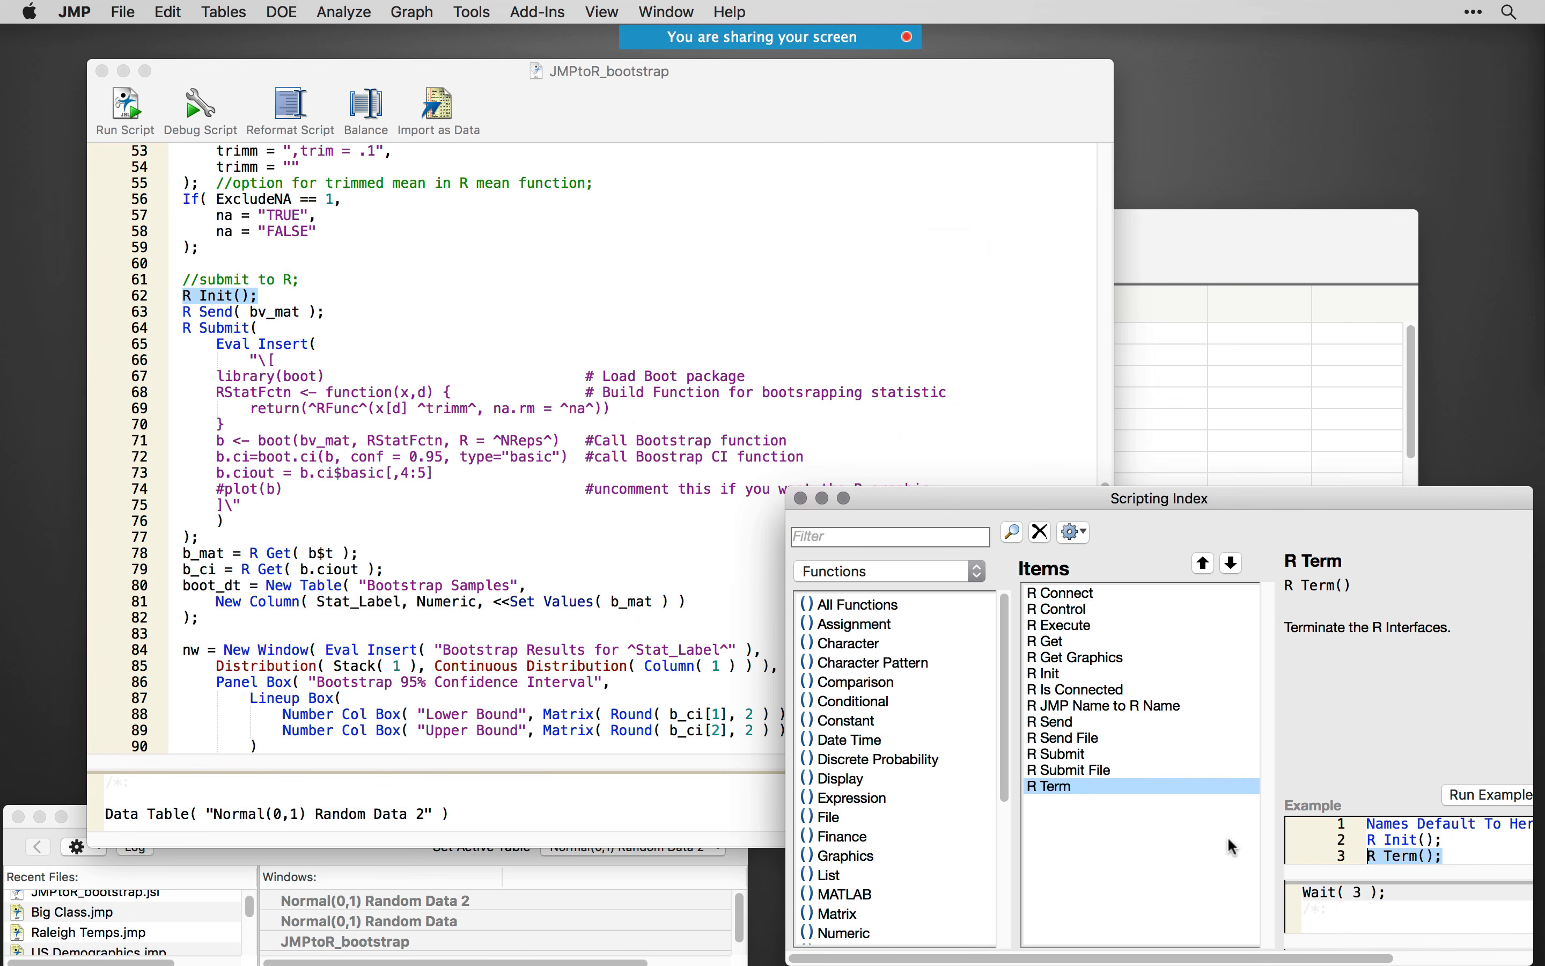
{"action": "left_click", "coordinate": [1060, 675]}
{"action": "left_click_drag", "start_coordinate": [1265, 509], "coordinate": [1229, 507]}
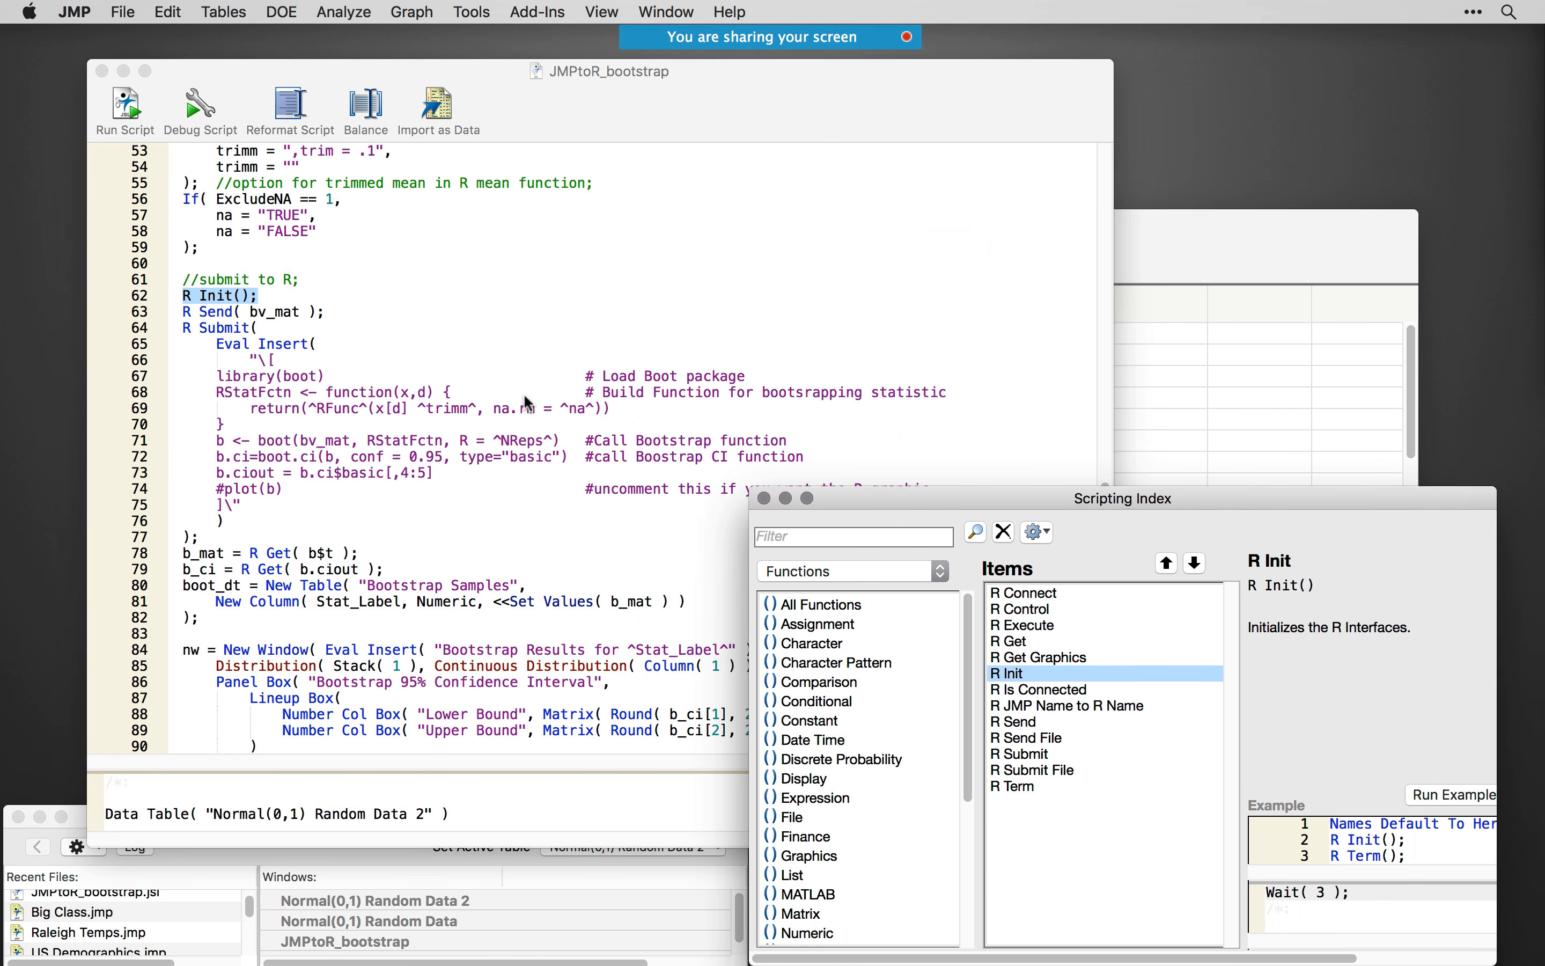
- Highlight R Send( bv_mat ) on line 63, read the R Send entry in the Scripting Index, and show the R Console
{"action": "left_click", "coordinate": [392, 259]}
{"action": "left_click_drag", "start_coordinate": [327, 312], "coordinate": [187, 314]}
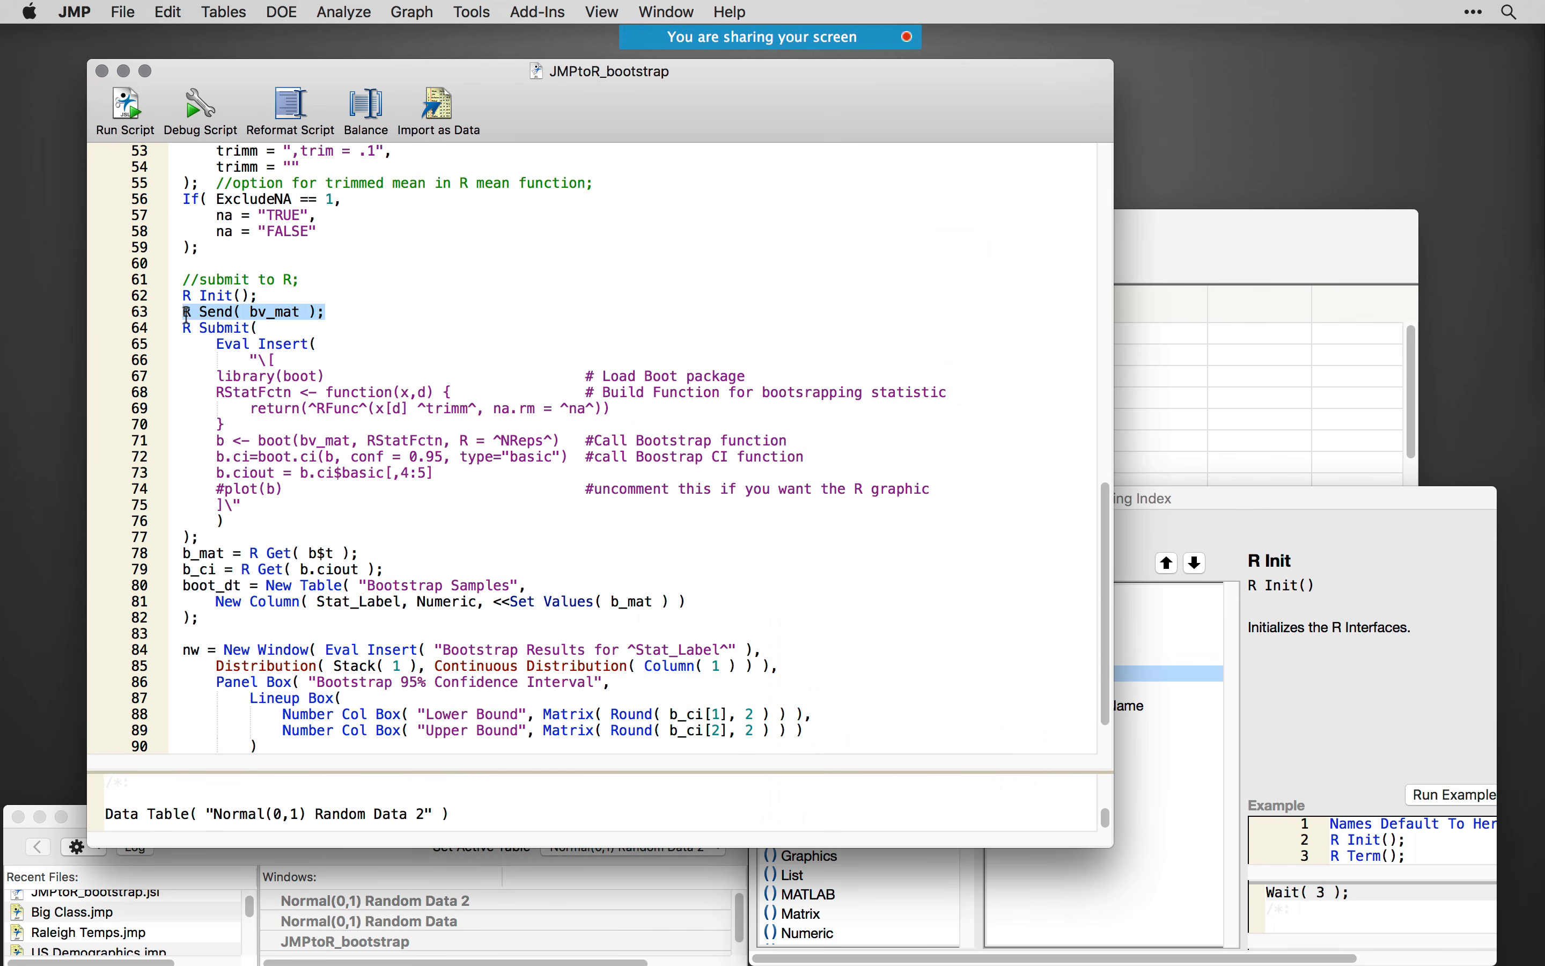
{"action": "left_click", "coordinate": [1253, 656]}
{"action": "left_click", "coordinate": [1041, 722]}
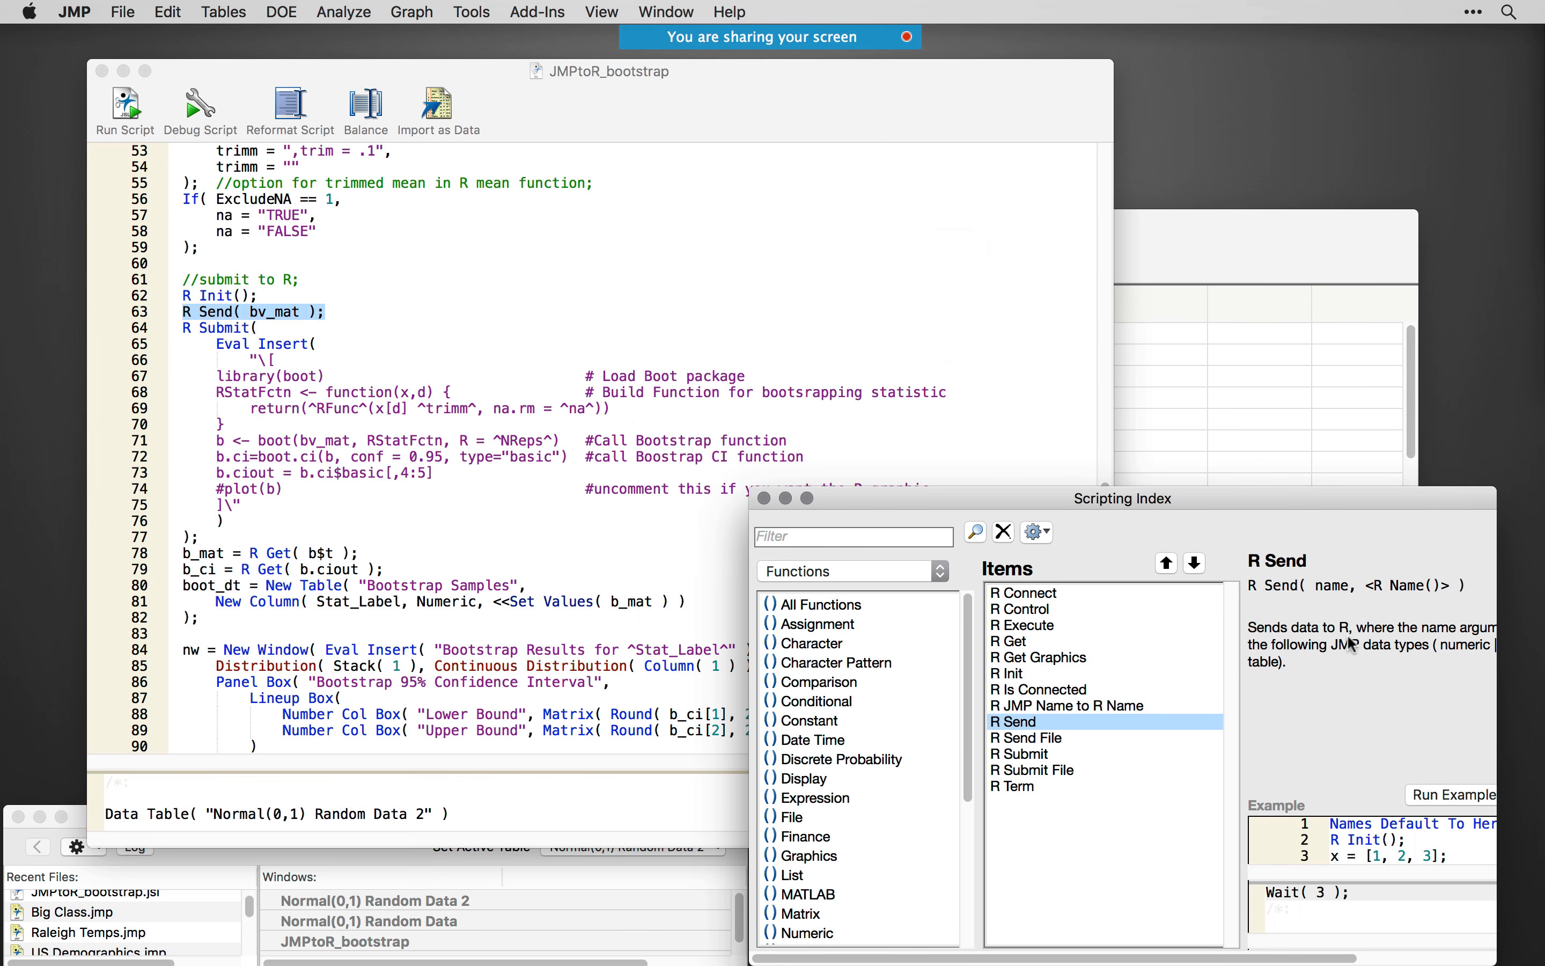
{"action": "left_click_drag", "start_coordinate": [1210, 499], "coordinate": [1074, 498]}
{"action": "left_click_drag", "start_coordinate": [1361, 576], "coordinate": [1518, 577]}
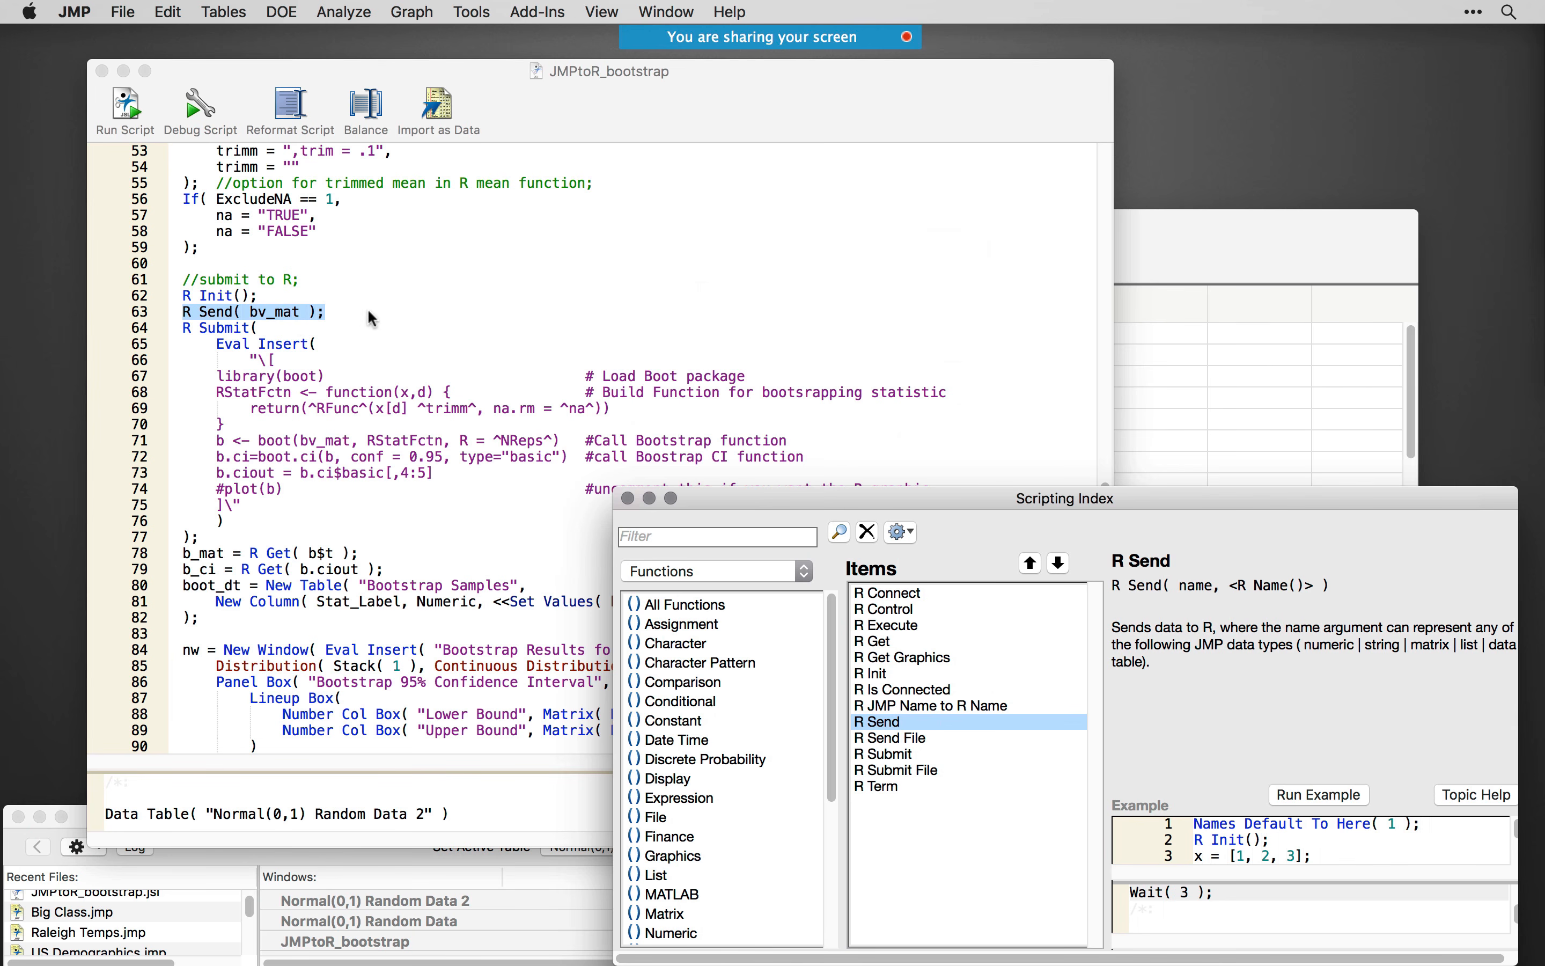
{"action": "left_click_drag", "start_coordinate": [1544, 453], "coordinate": [1131, 150]}
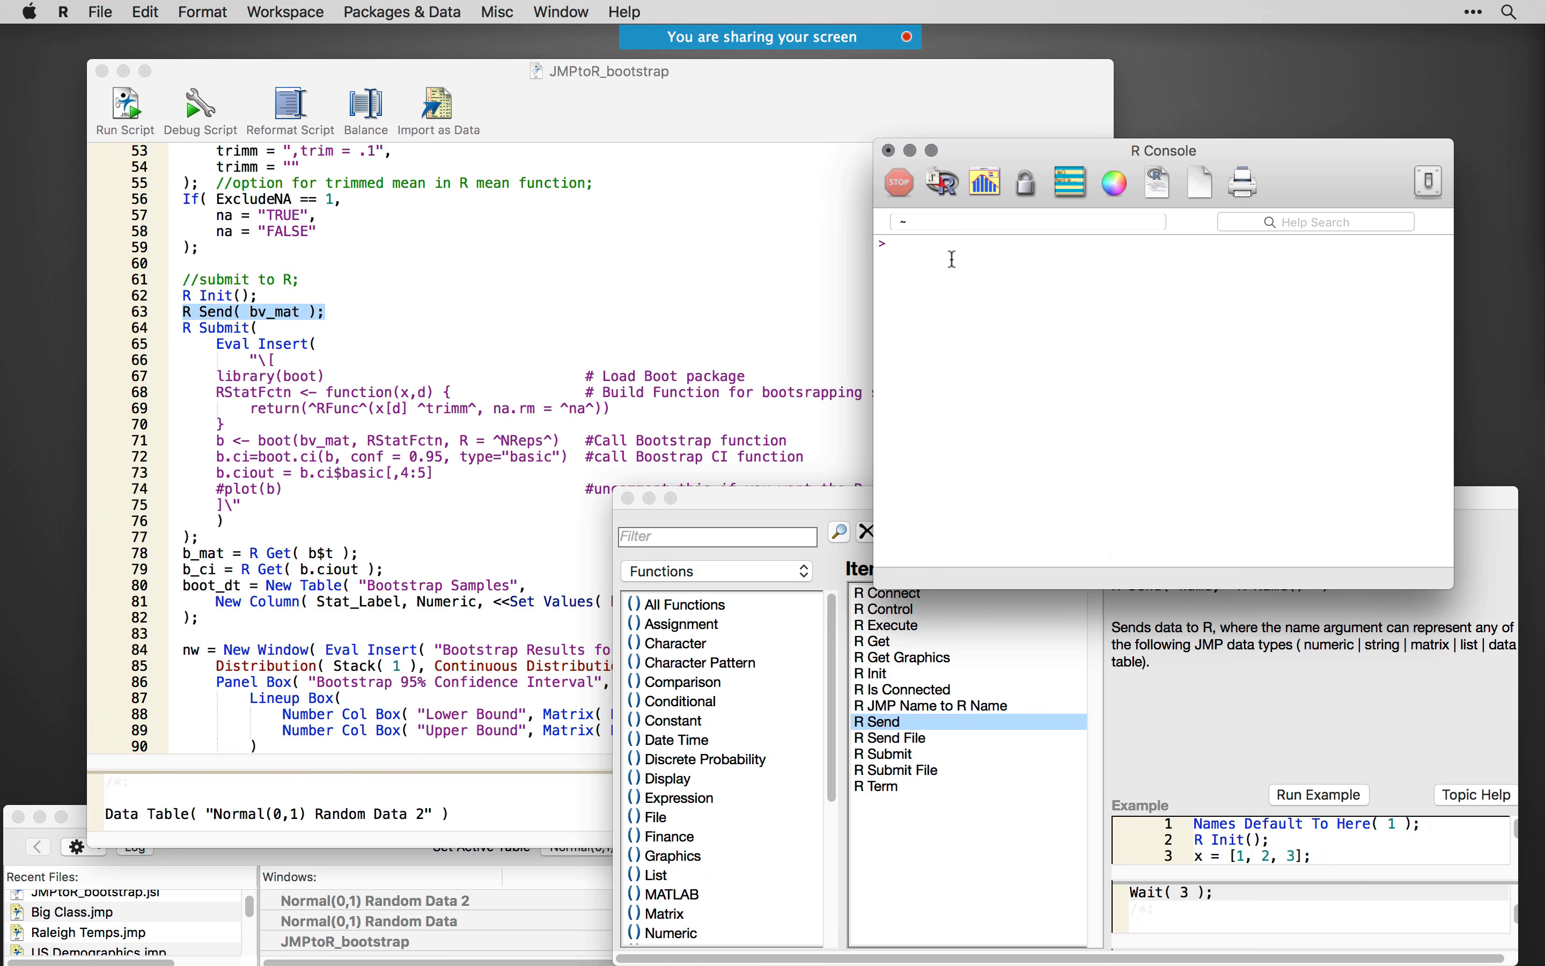
{"action": "double_click", "coordinate": [1112, 163]}
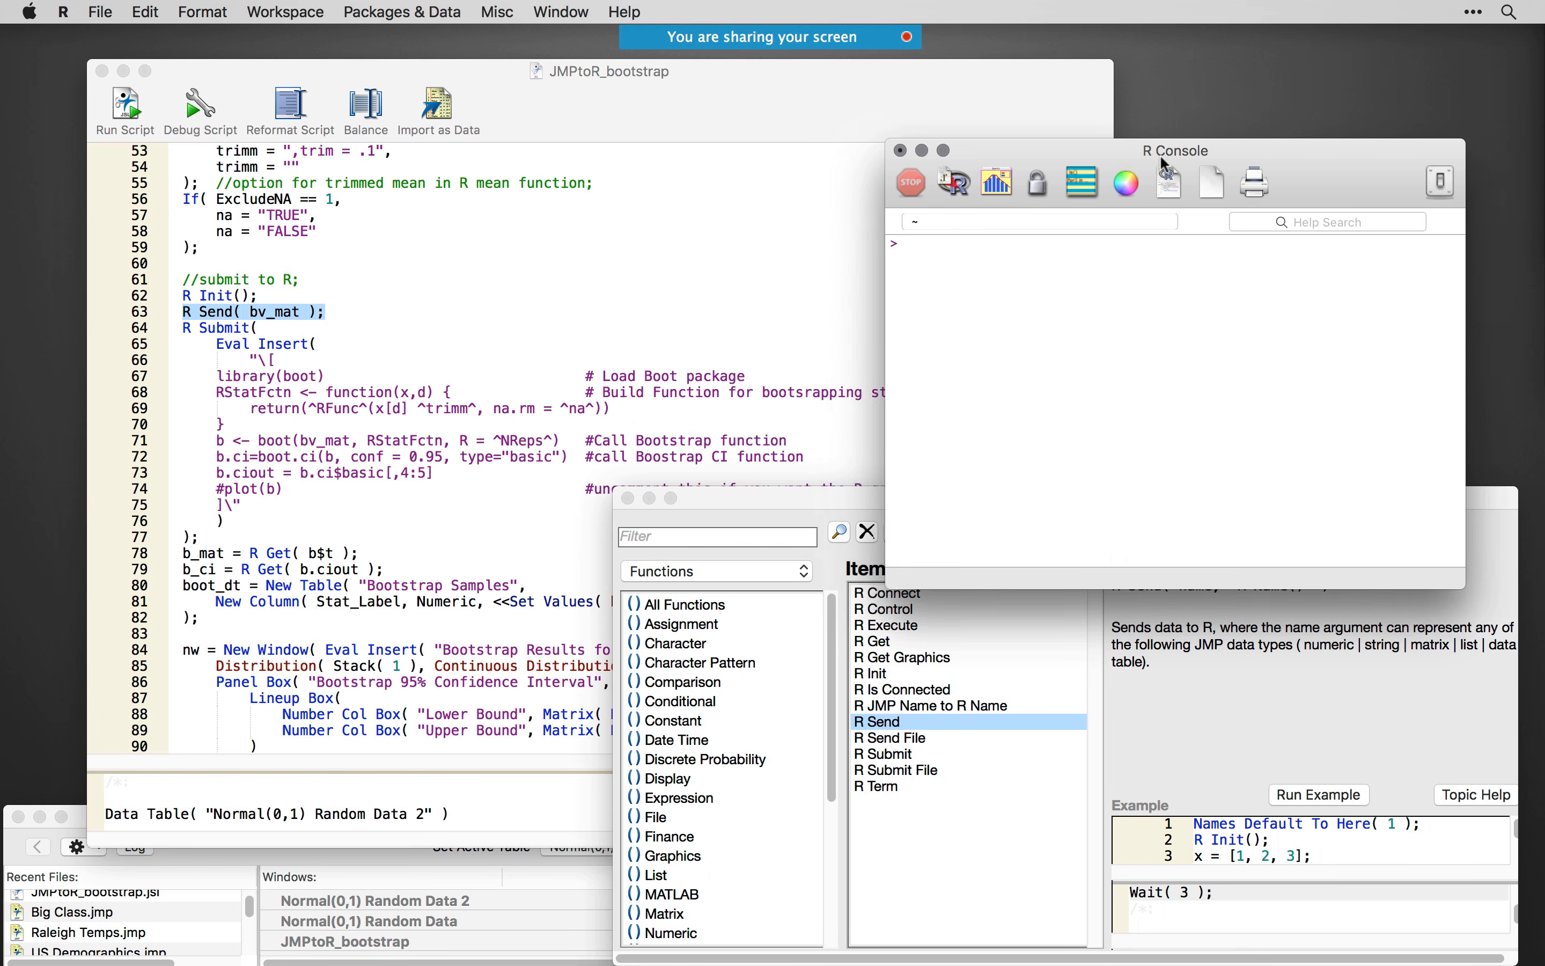
- Switch back to the JMP script, highlight R Submit( on line 64, and look up R Submit in the Scripting Index
{"action": "left_click", "coordinate": [316, 343]}
{"action": "left_click_drag", "start_coordinate": [275, 328], "coordinate": [169, 324]}
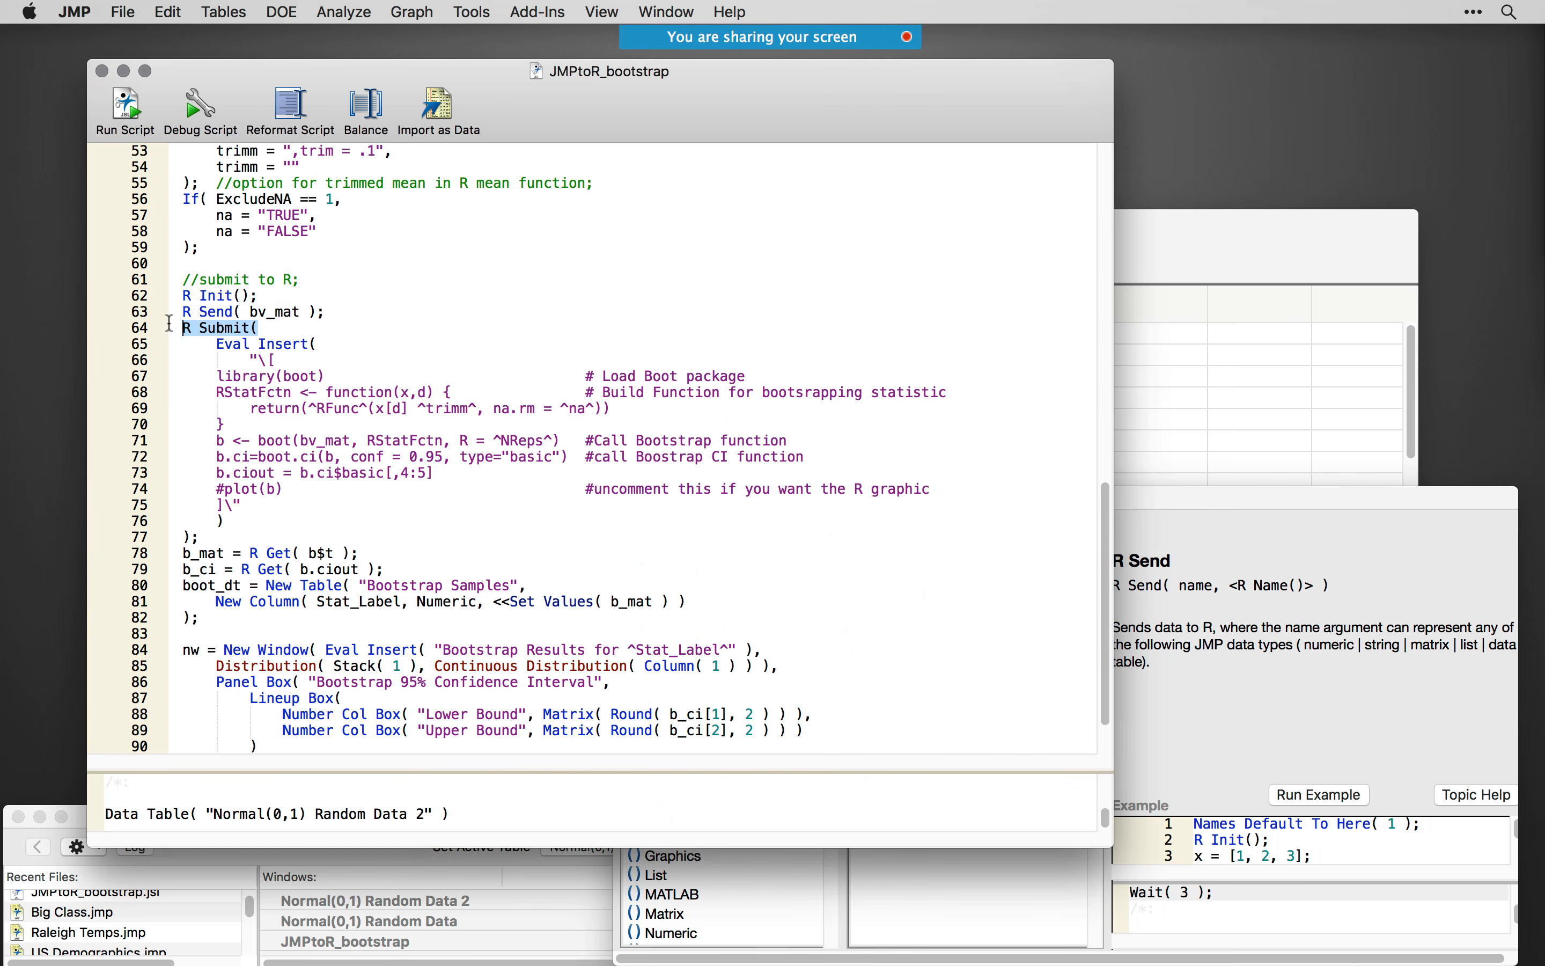
{"action": "left_click", "coordinate": [1270, 685]}
{"action": "left_click", "coordinate": [910, 755]}
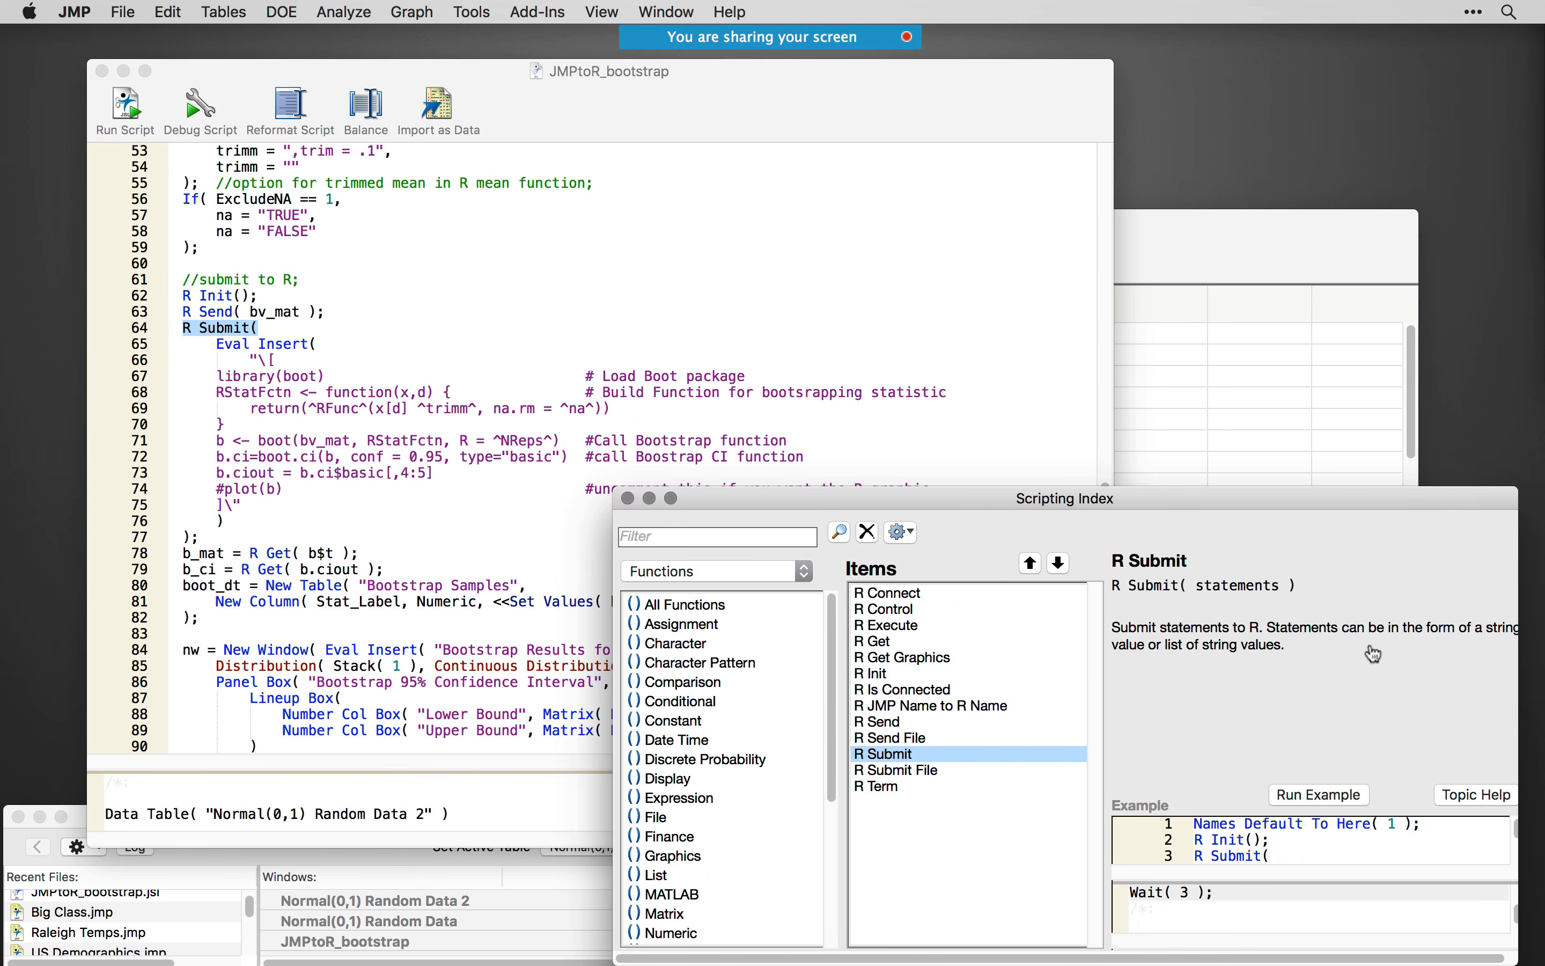
- Highlight the Eval Insert( call on line 65 that wraps the R code inside R Submit
{"action": "left_click", "coordinate": [621, 324]}
{"action": "left_click_drag", "start_coordinate": [252, 515], "coordinate": [324, 347]}
{"action": "left_click", "coordinate": [321, 345]}
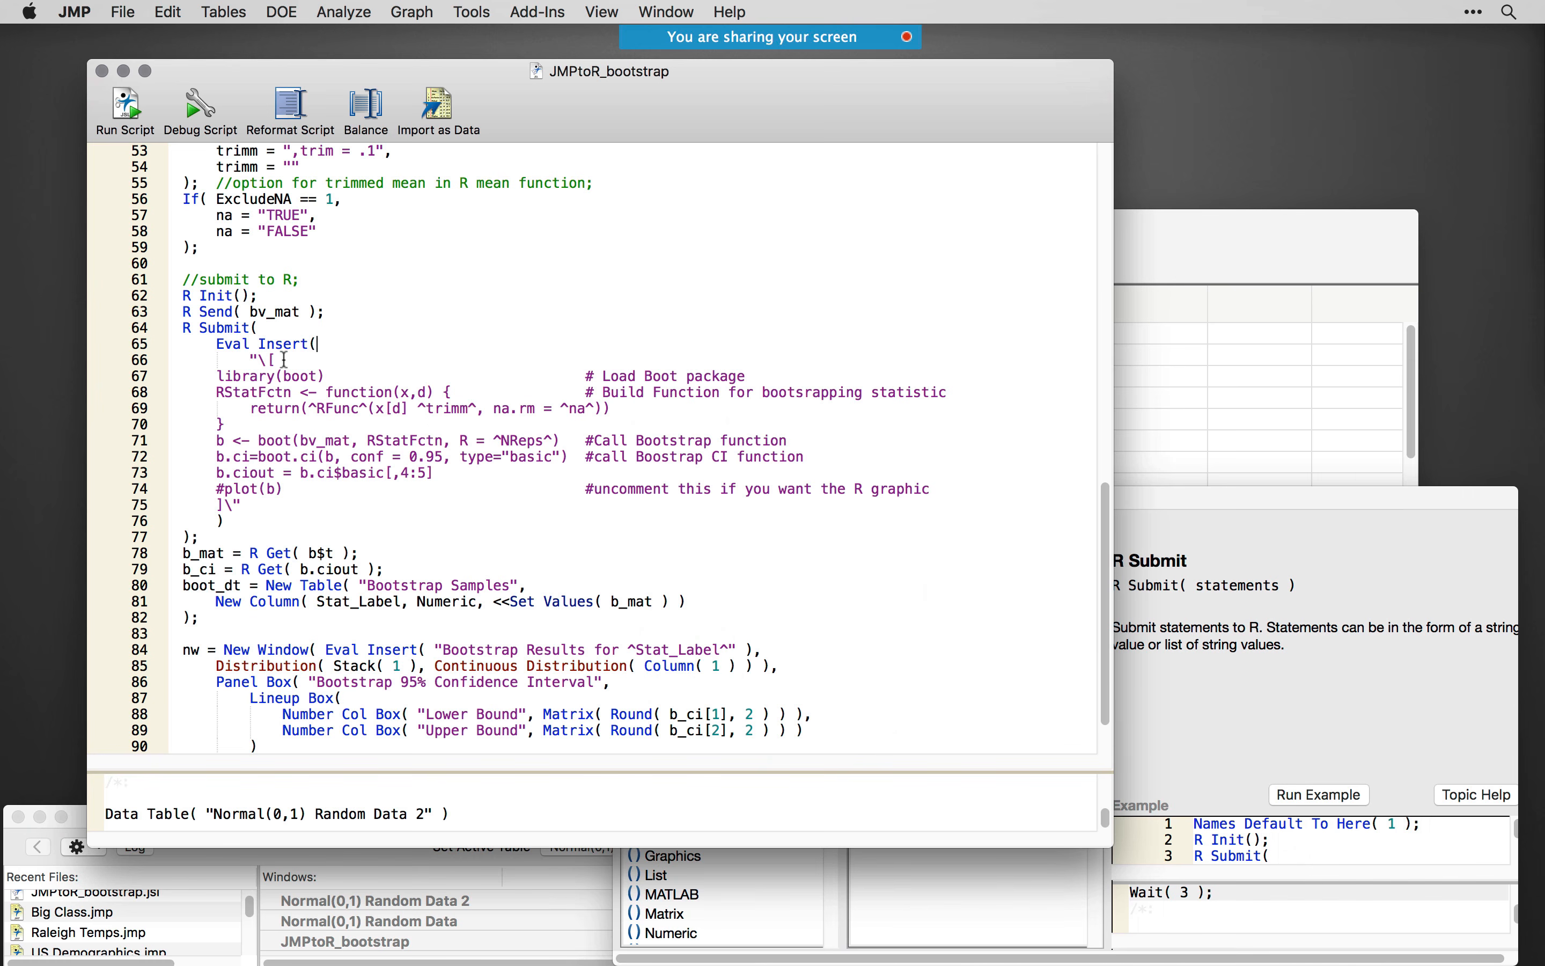
{"action": "left_click_drag", "start_coordinate": [285, 360], "coordinate": [225, 345]}
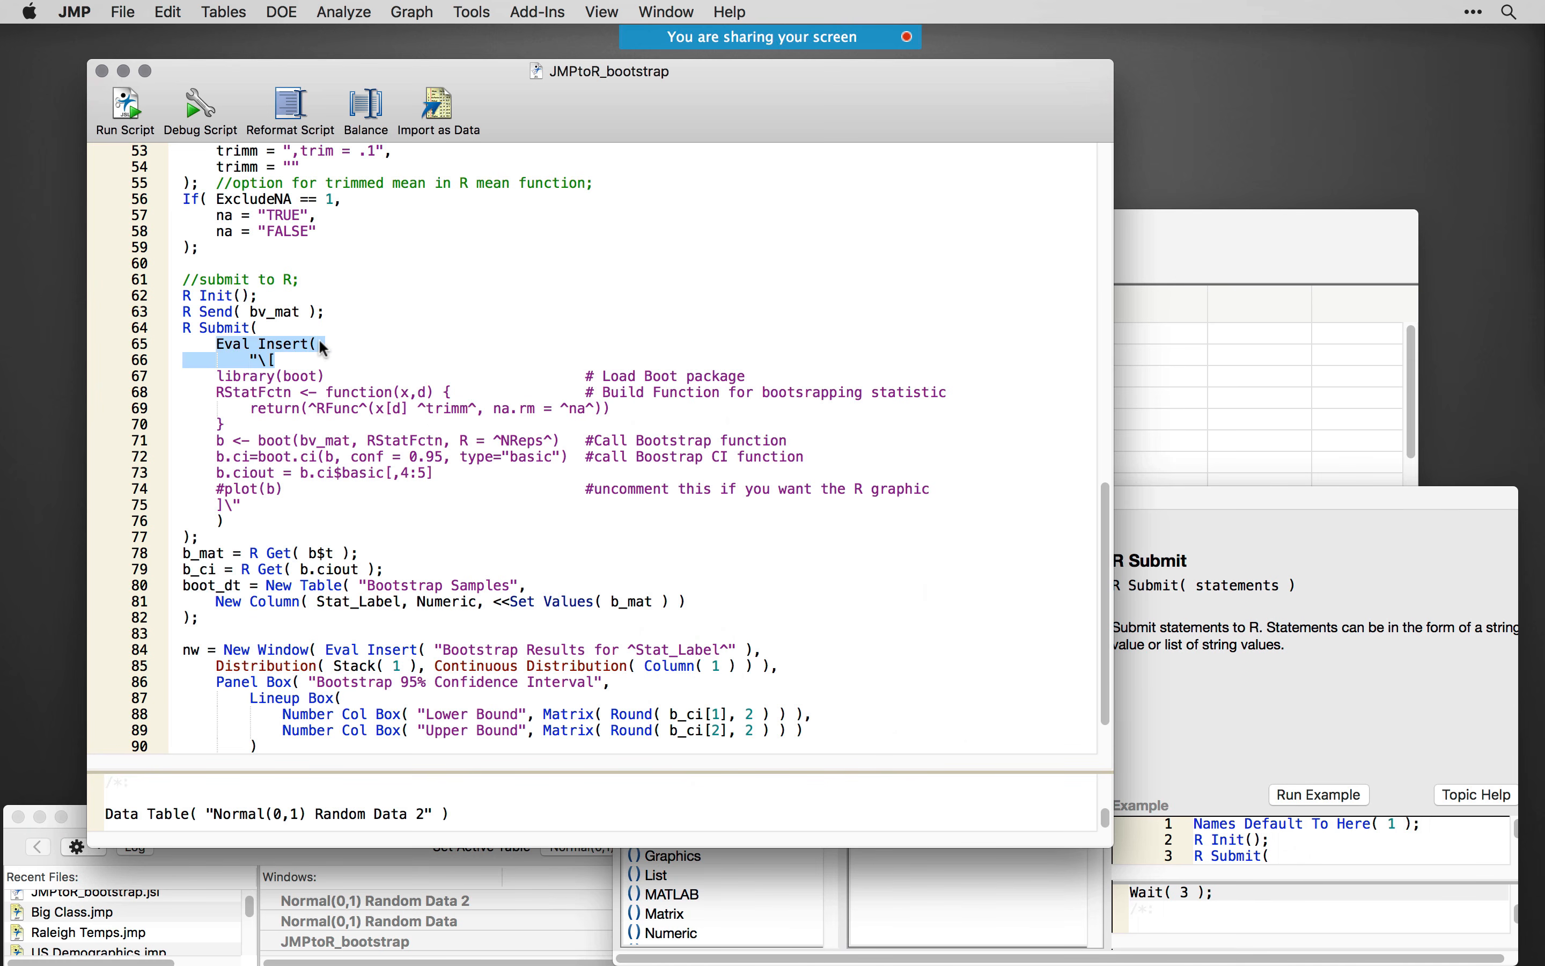
{"action": "left_click_drag", "start_coordinate": [324, 349], "coordinate": [209, 343]}
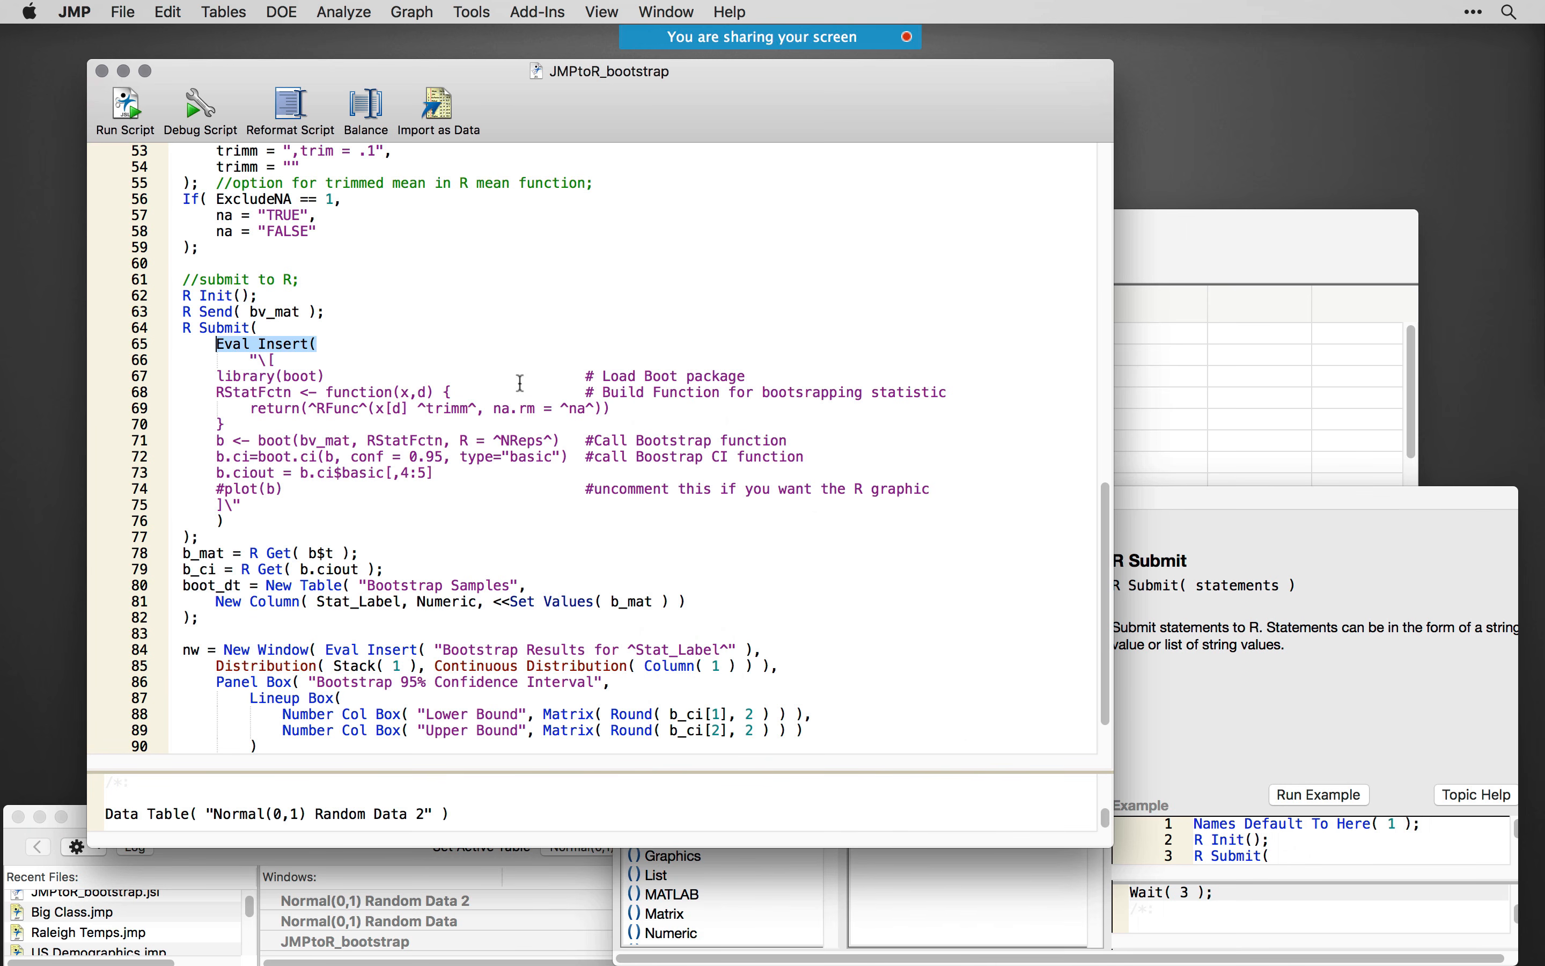
- Trace NReps on line 71 back to its assignment on line 43 and highlight Eval Insert( on line 65 again
{"action": "left_click", "coordinate": [498, 440]}
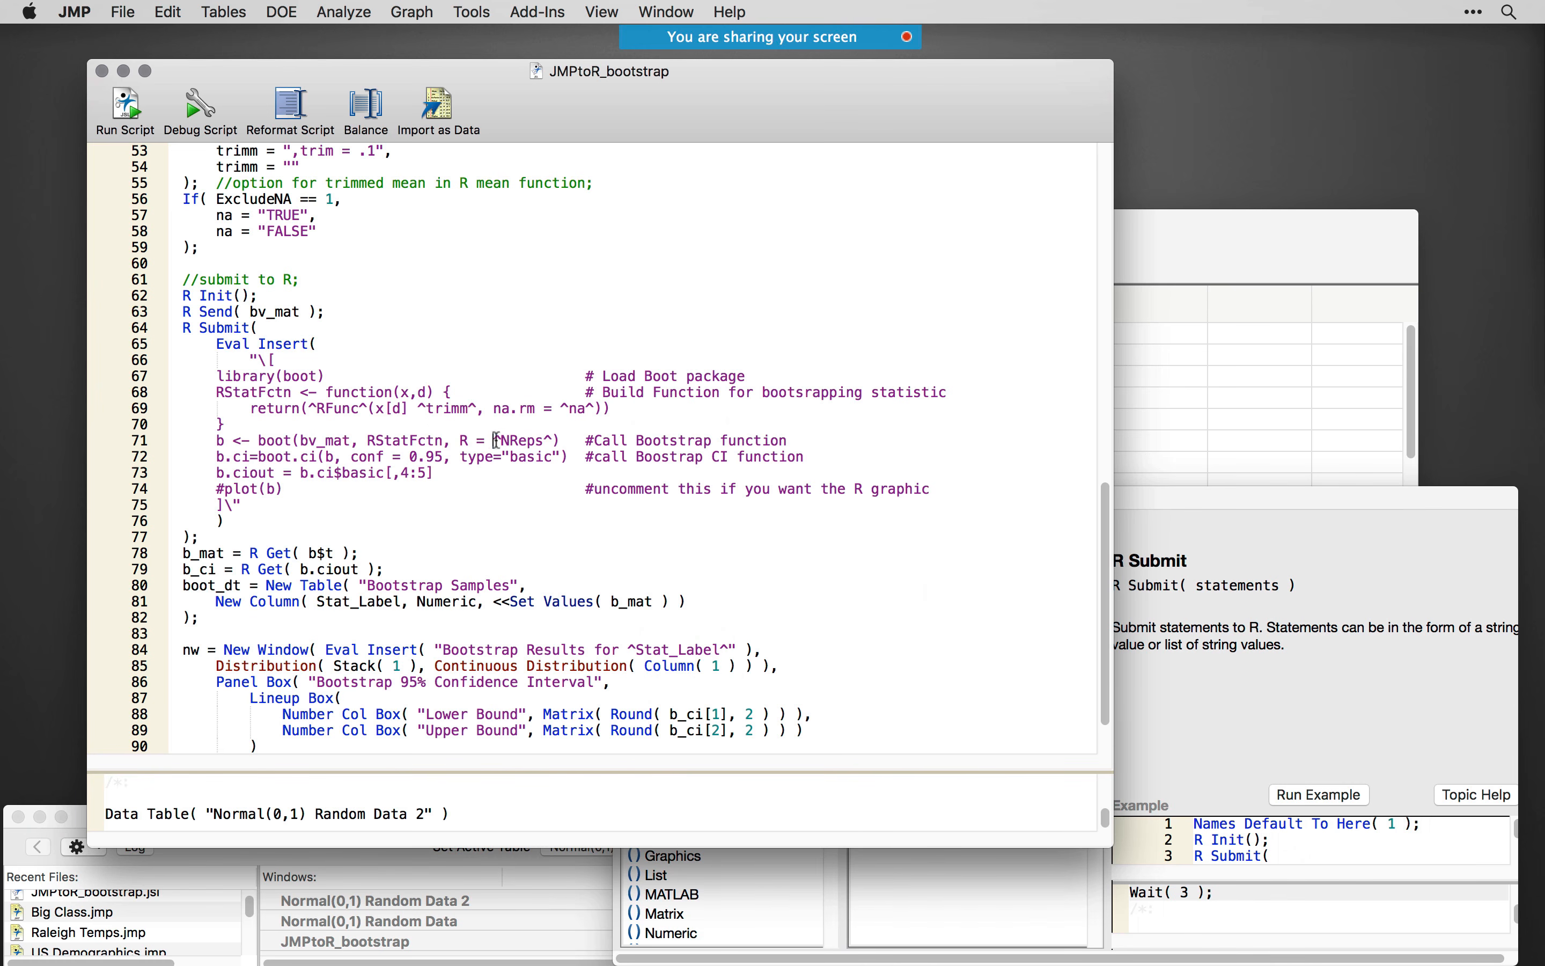
{"action": "left_click_drag", "start_coordinate": [497, 440], "coordinate": [554, 440]}
{"action": "double_click", "coordinate": [517, 441]}
{"action": "scroll", "coordinate": [594, 375], "scroll_direction": "up", "scroll_amount": 5}
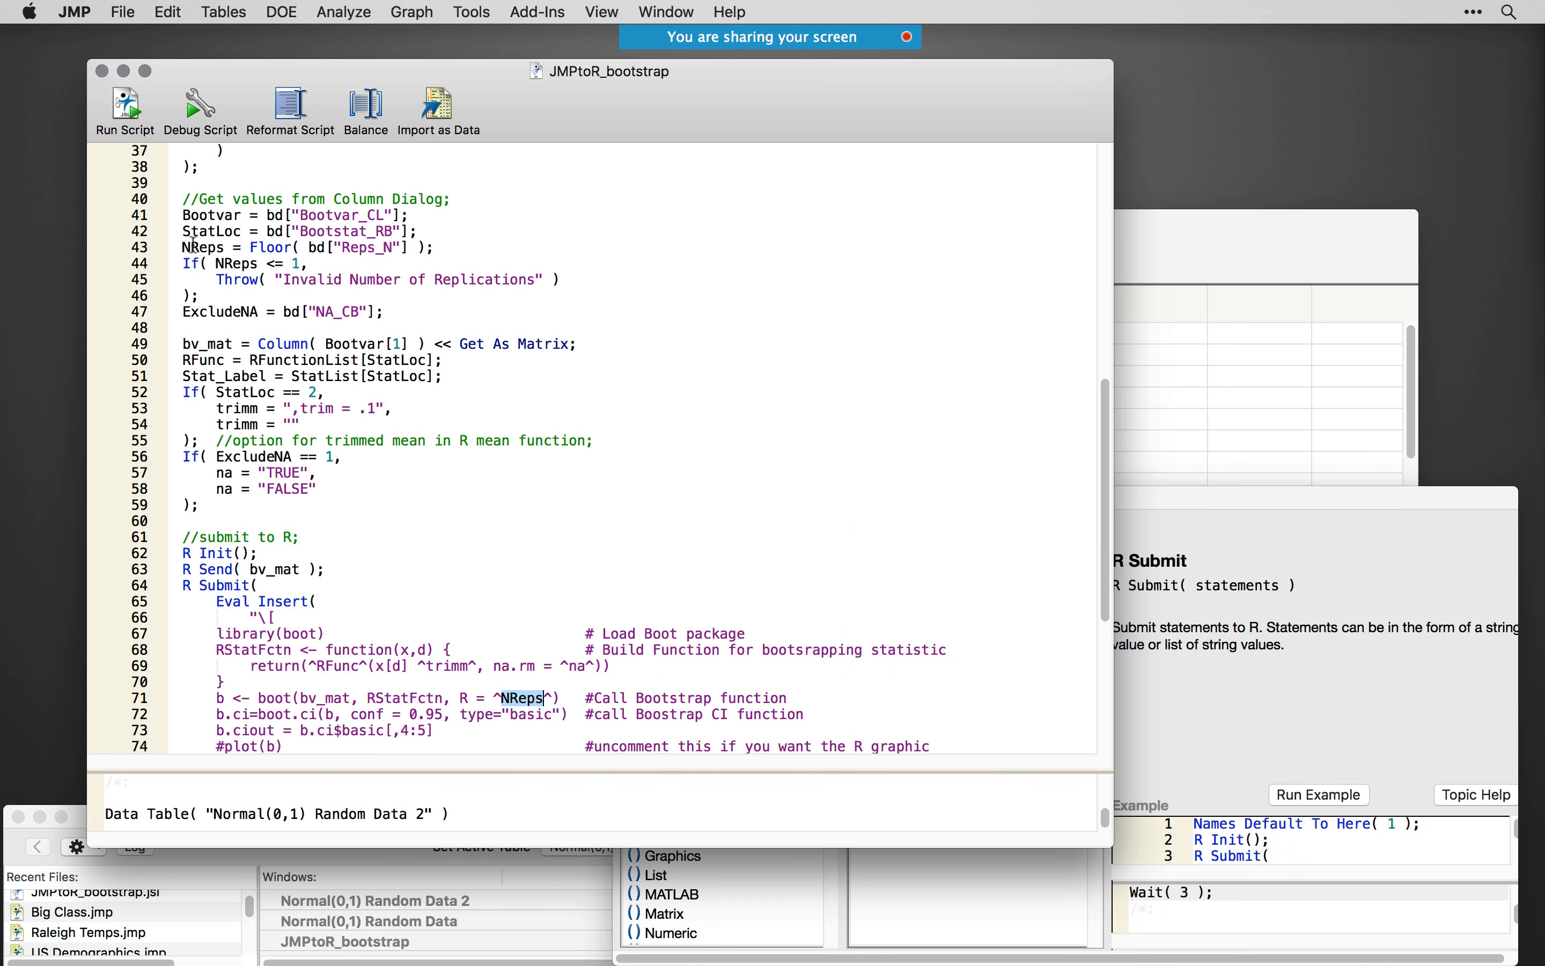
{"action": "left_click_drag", "start_coordinate": [184, 248], "coordinate": [448, 252]}
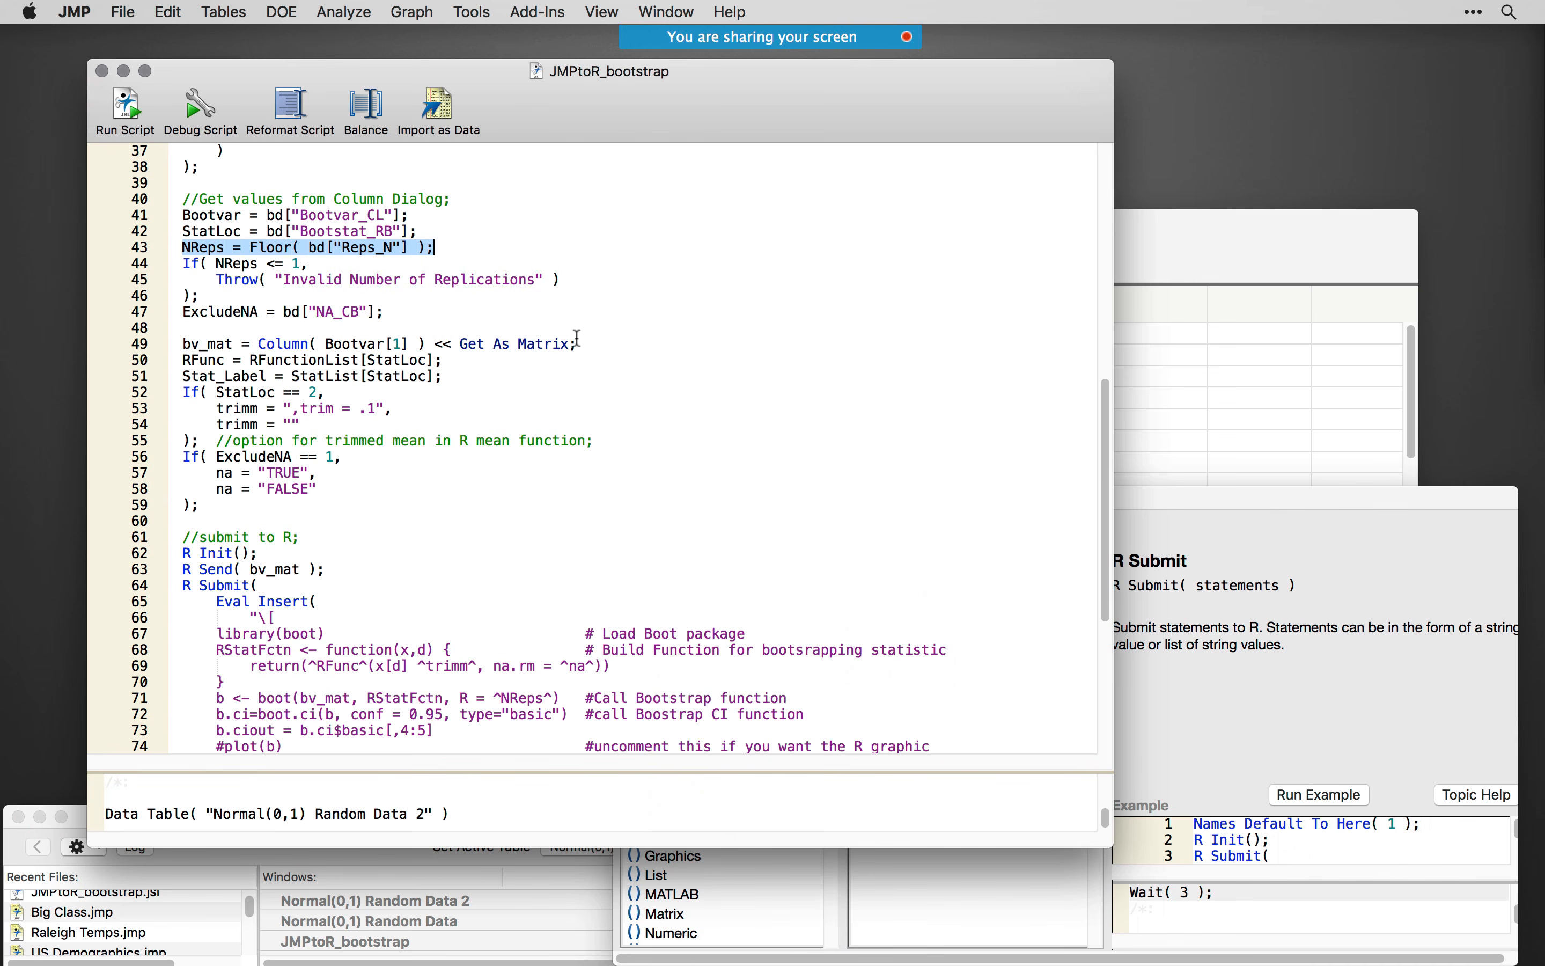
{"action": "scroll", "coordinate": [580, 375], "scroll_direction": "down", "scroll_amount": 4}
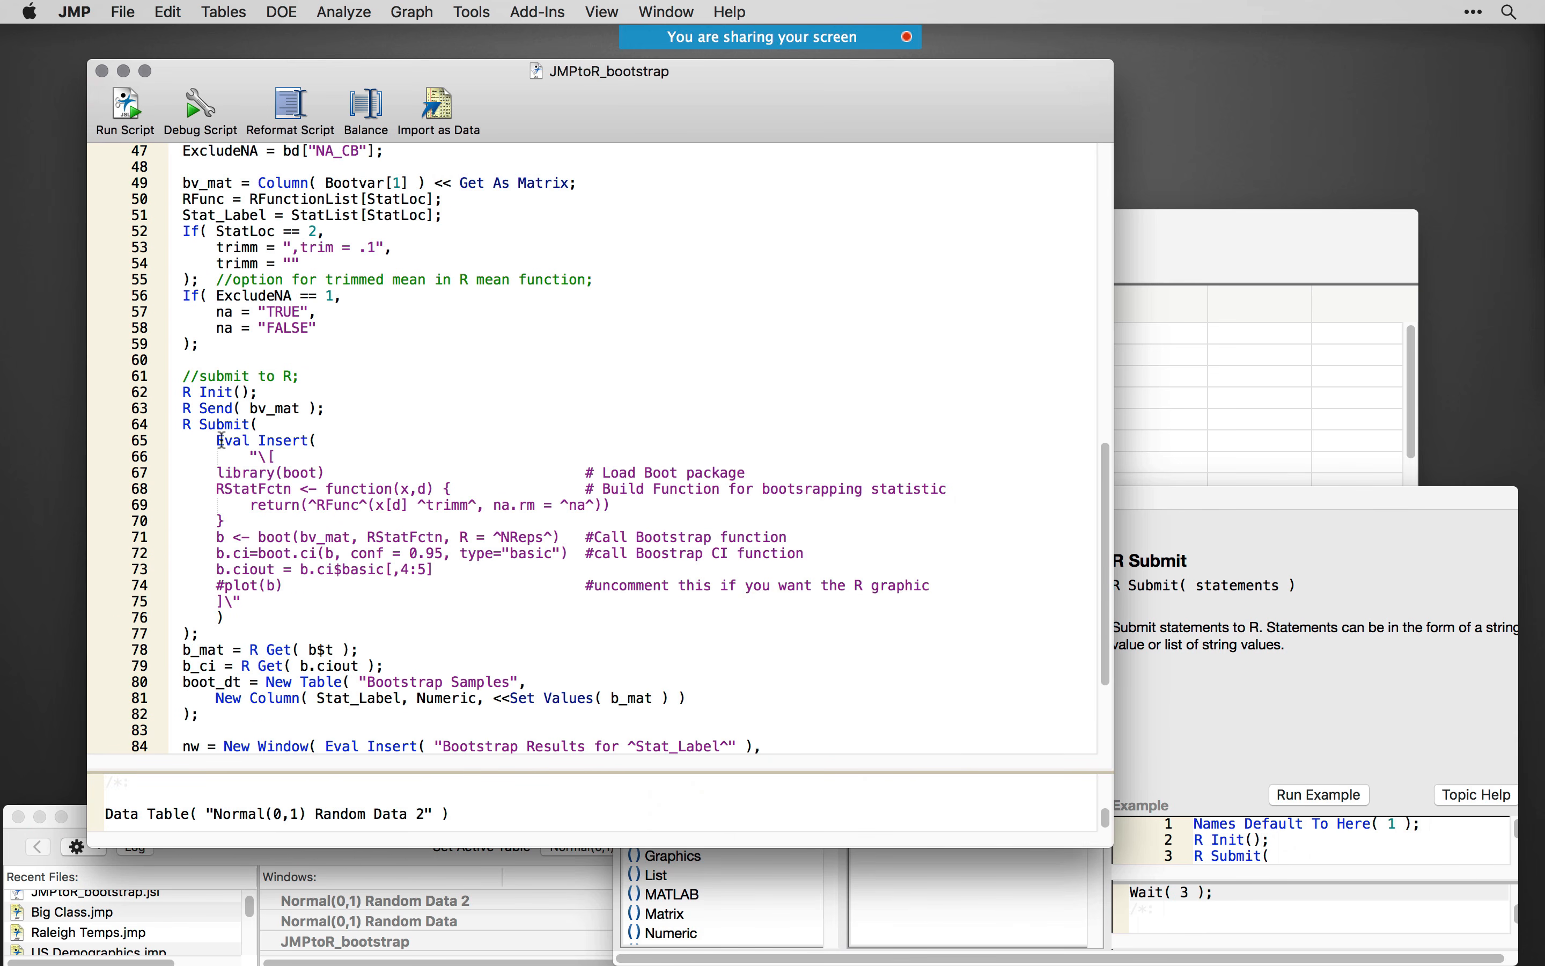
{"action": "left_click_drag", "start_coordinate": [222, 441], "coordinate": [317, 440]}
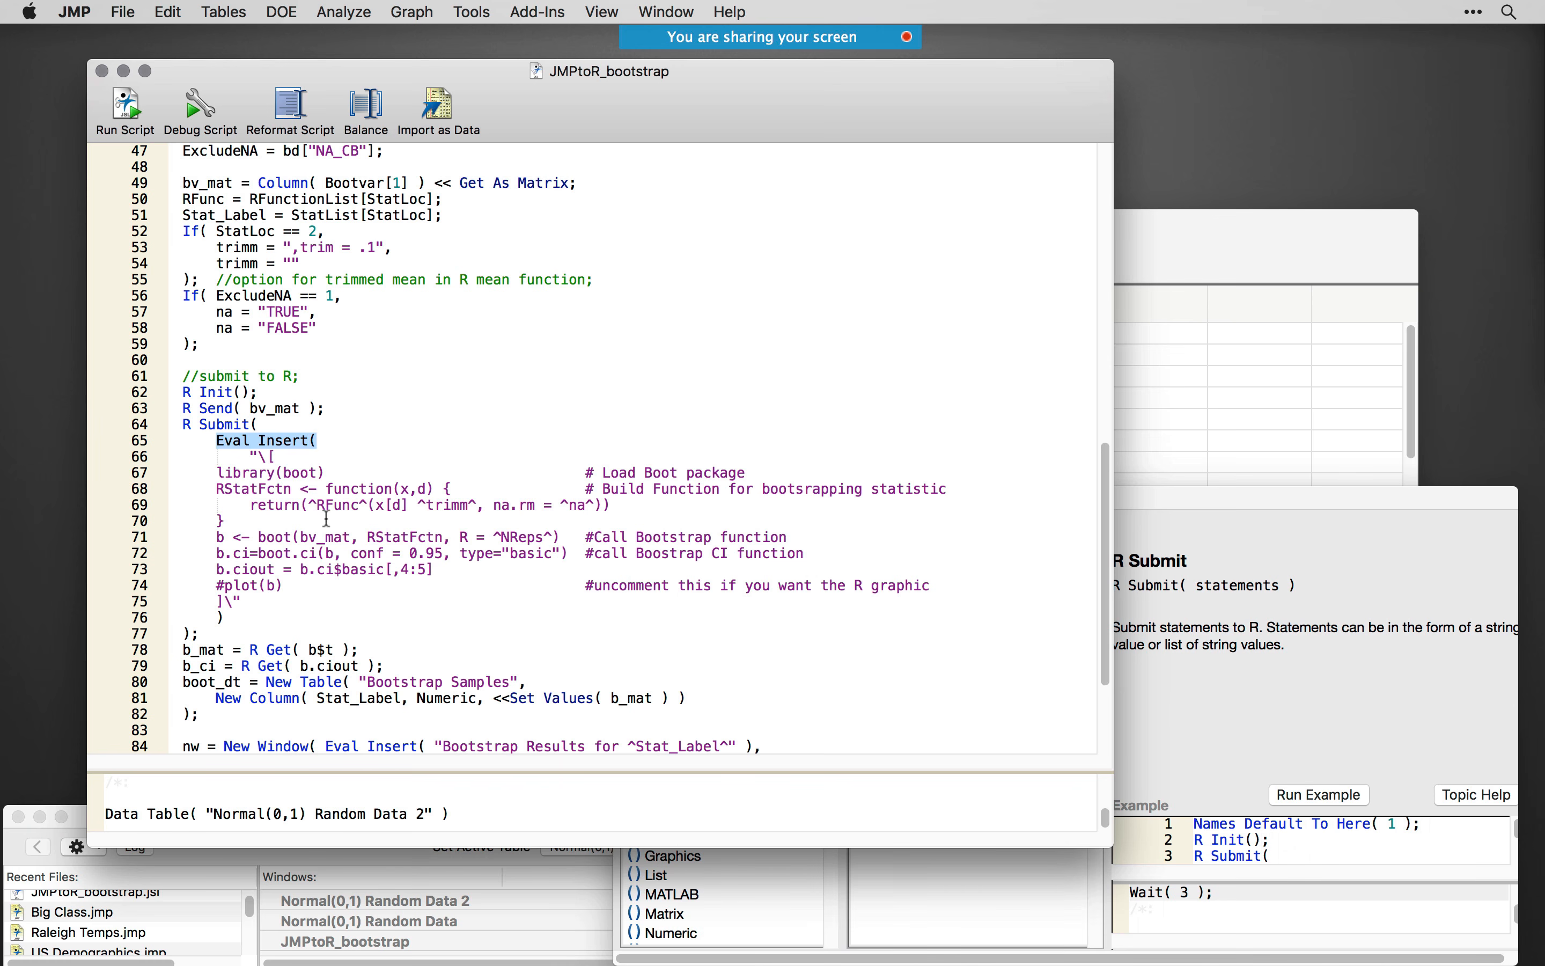
- Highlight ^NReps^ on line 71 and the R code block on lines 67 to 74 inside Eval Insert
{"action": "left_click_drag", "start_coordinate": [494, 537], "coordinate": [556, 536]}
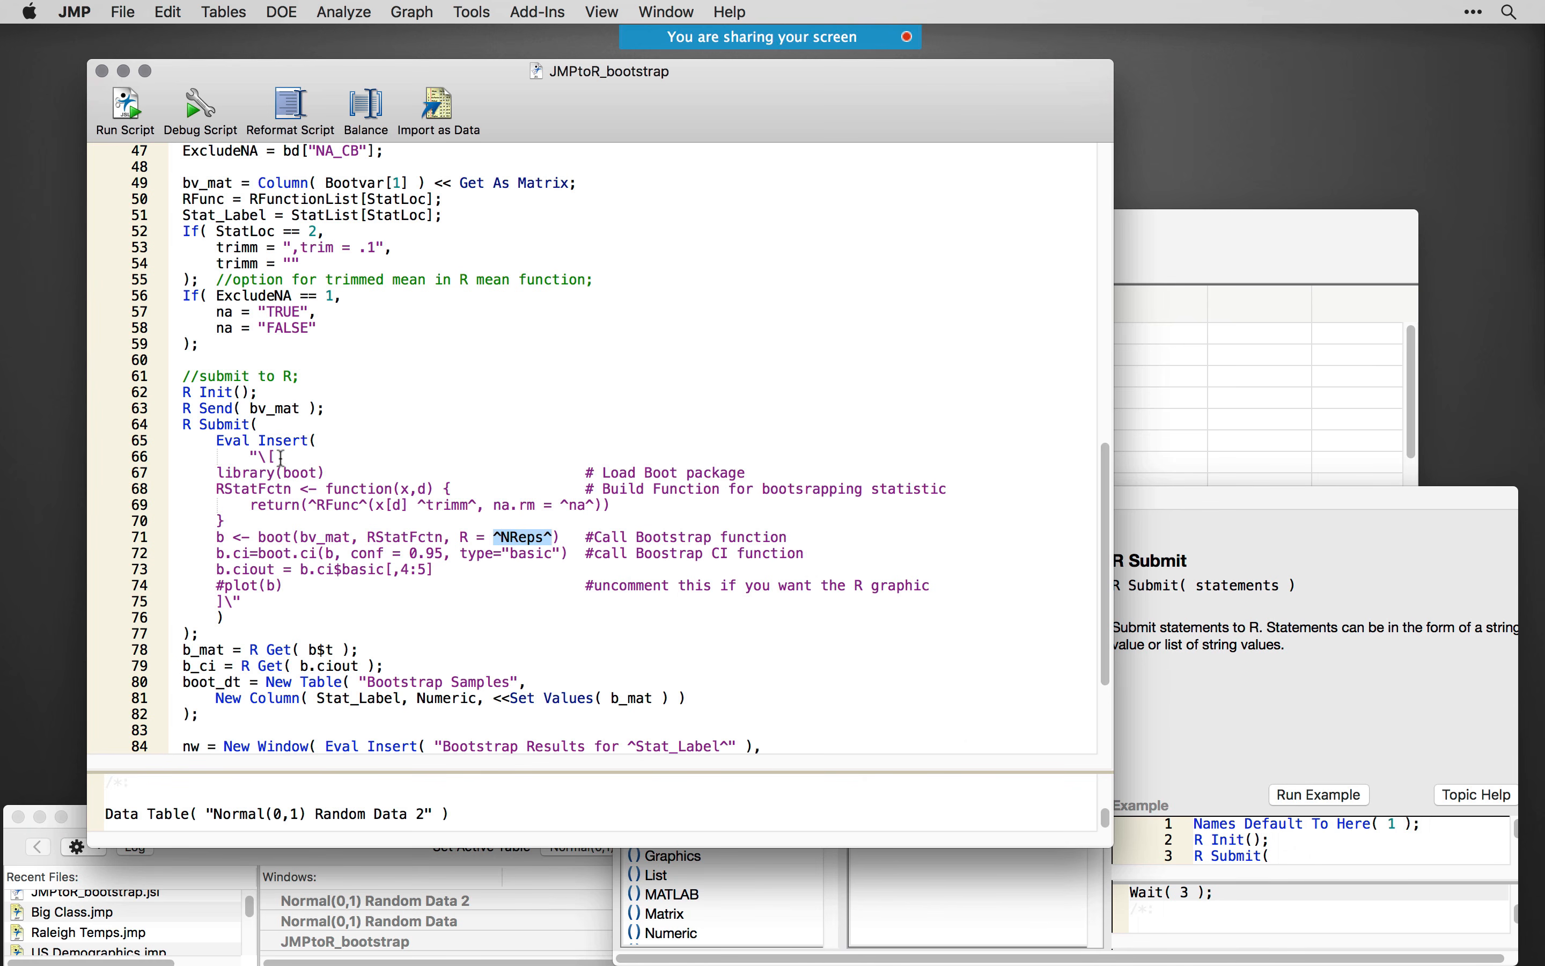
{"action": "left_click_drag", "start_coordinate": [215, 473], "coordinate": [238, 600]}
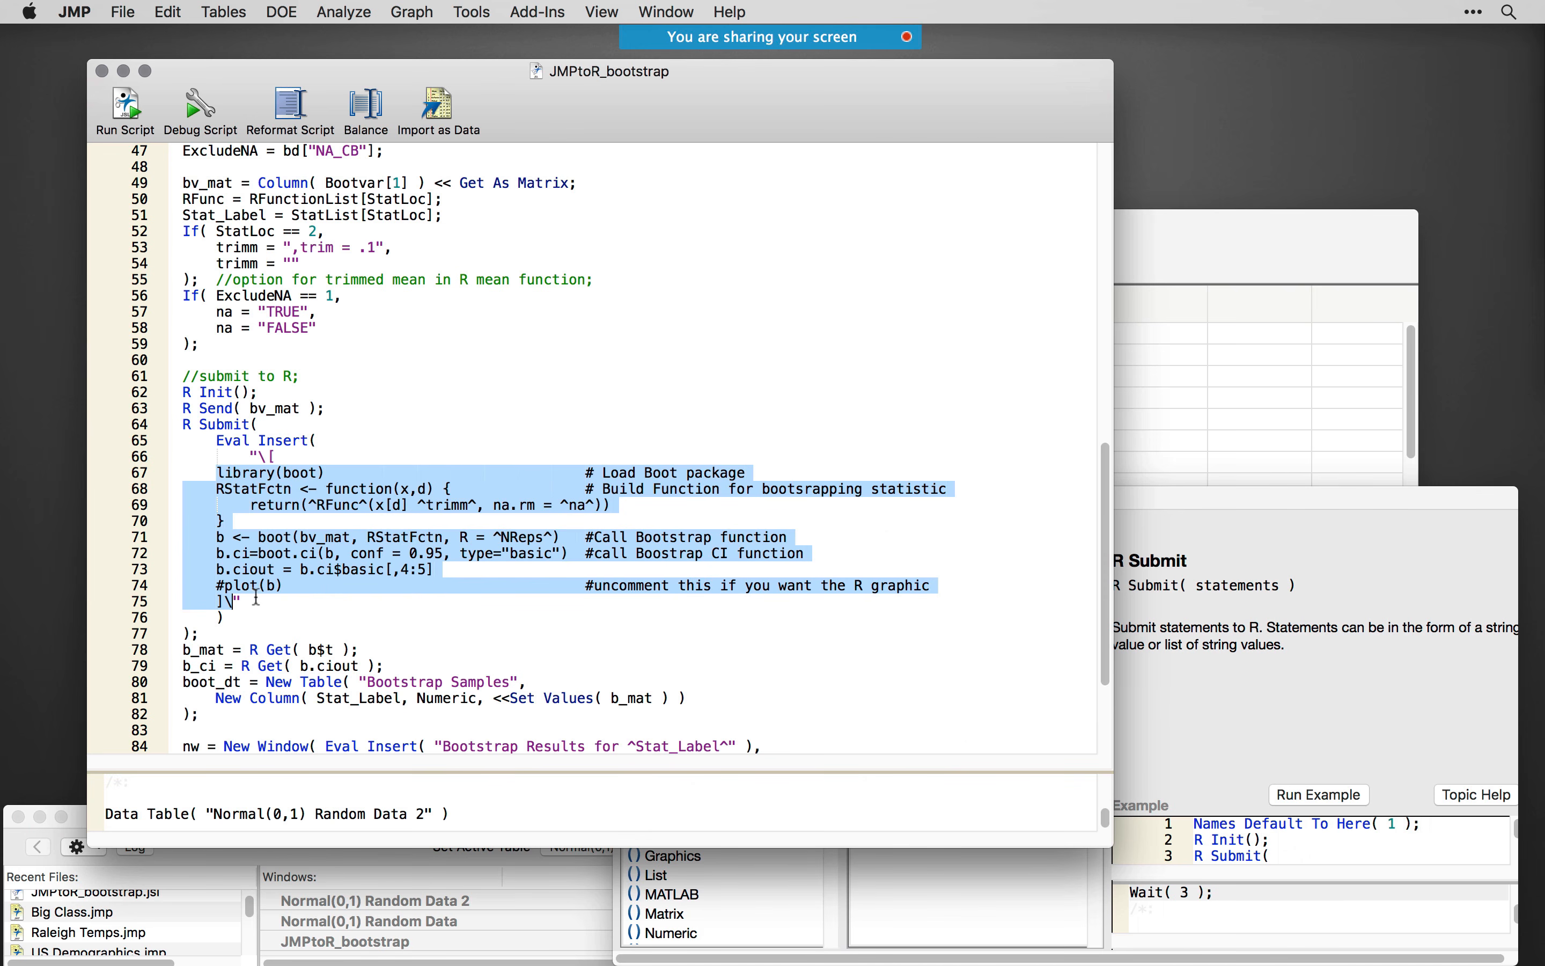
{"action": "left_click_drag", "start_coordinate": [885, 592], "coordinate": [935, 589]}
{"action": "scroll", "coordinate": [395, 594], "scroll_direction": "down", "scroll_amount": 1}
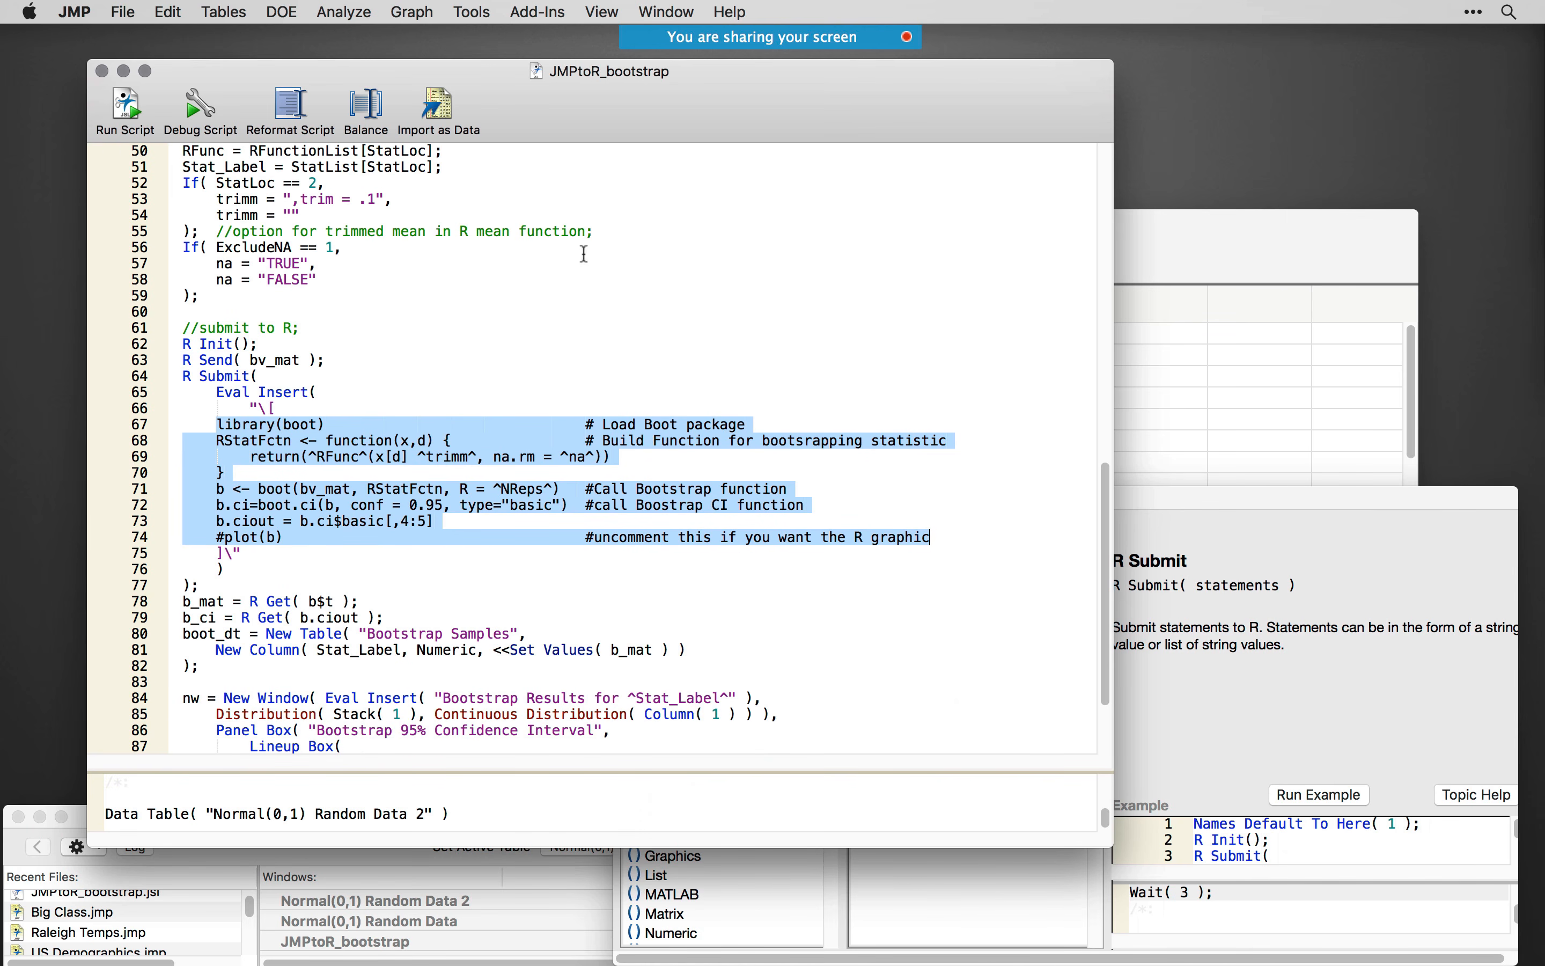
{"action": "scroll", "coordinate": [428, 556], "scroll_direction": "down", "scroll_amount": 2}
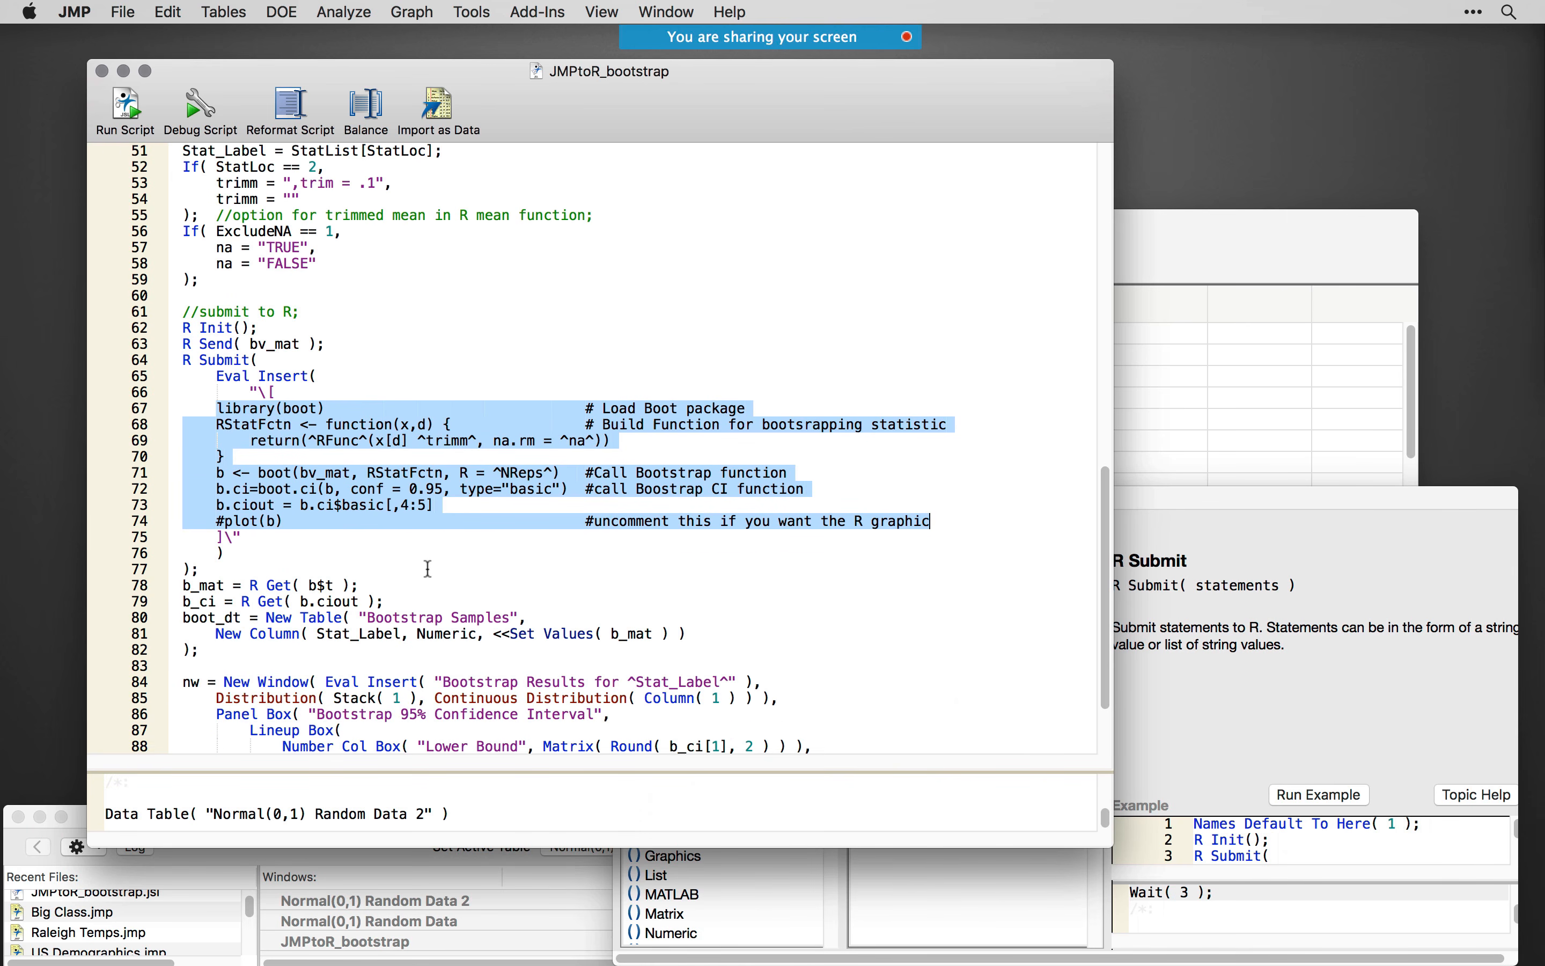
- Highlight the R Get and Bootstrap Samples table code on lines 78 to 81, and the New Window block on lines 84 to 92
{"action": "left_click", "coordinate": [380, 539]}
{"action": "left_click", "coordinate": [184, 540], "text": "shift"}
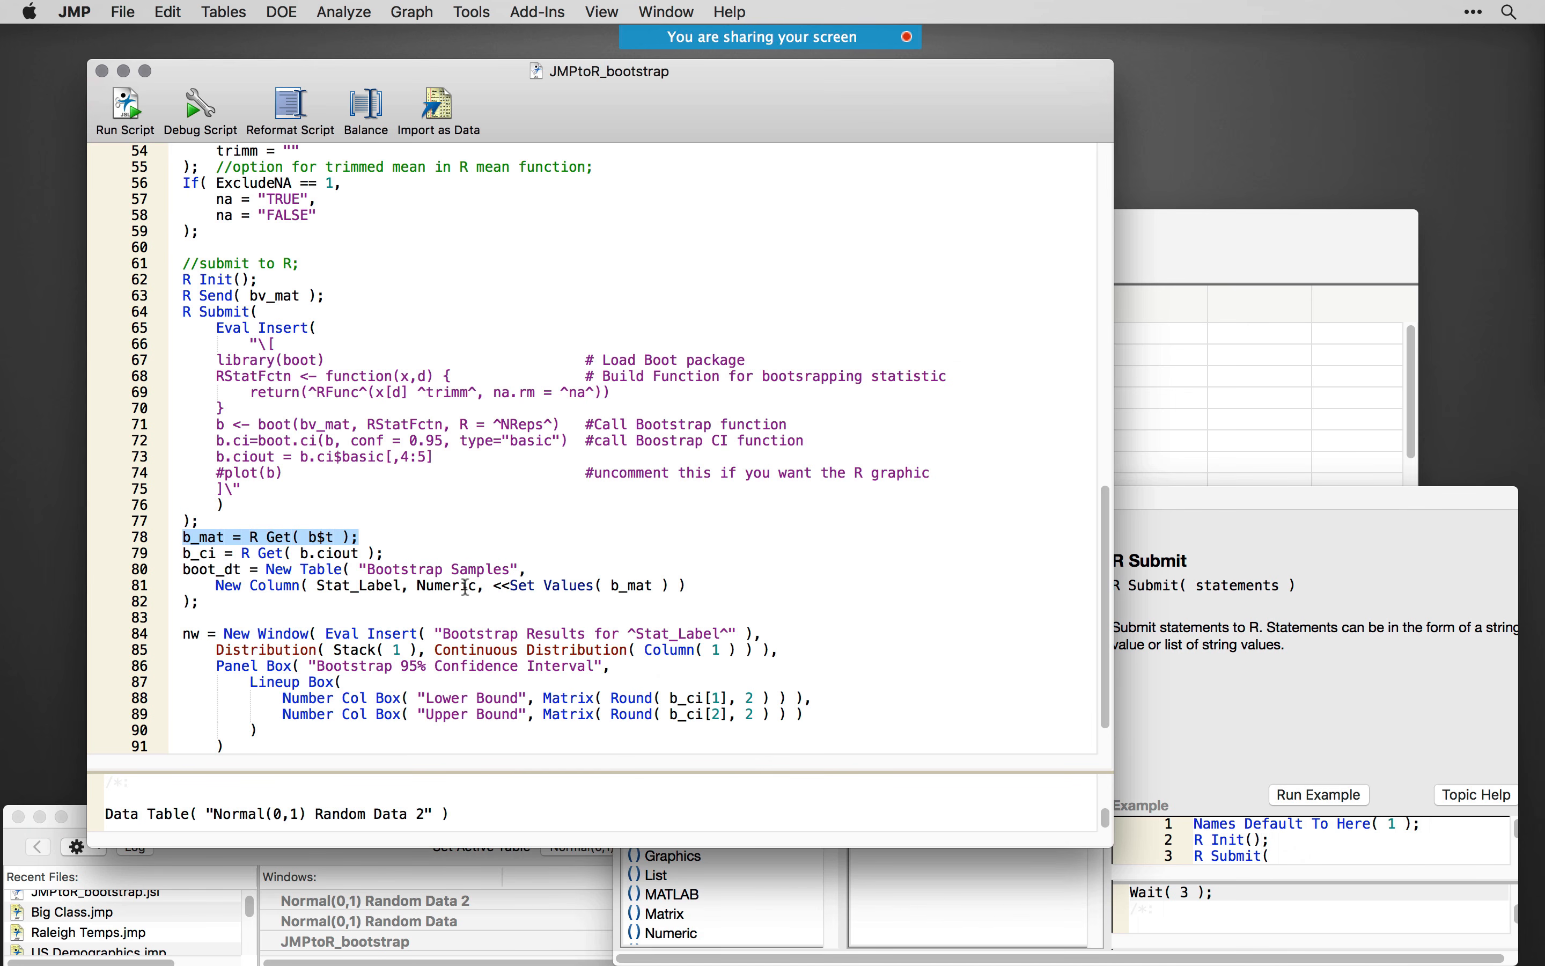
{"action": "left_click_drag", "start_coordinate": [766, 591], "coordinate": [165, 553]}
{"action": "scroll", "coordinate": [165, 696], "scroll_direction": "down", "scroll_amount": 3}
{"action": "left_click_drag", "start_coordinate": [265, 728], "coordinate": [152, 586]}
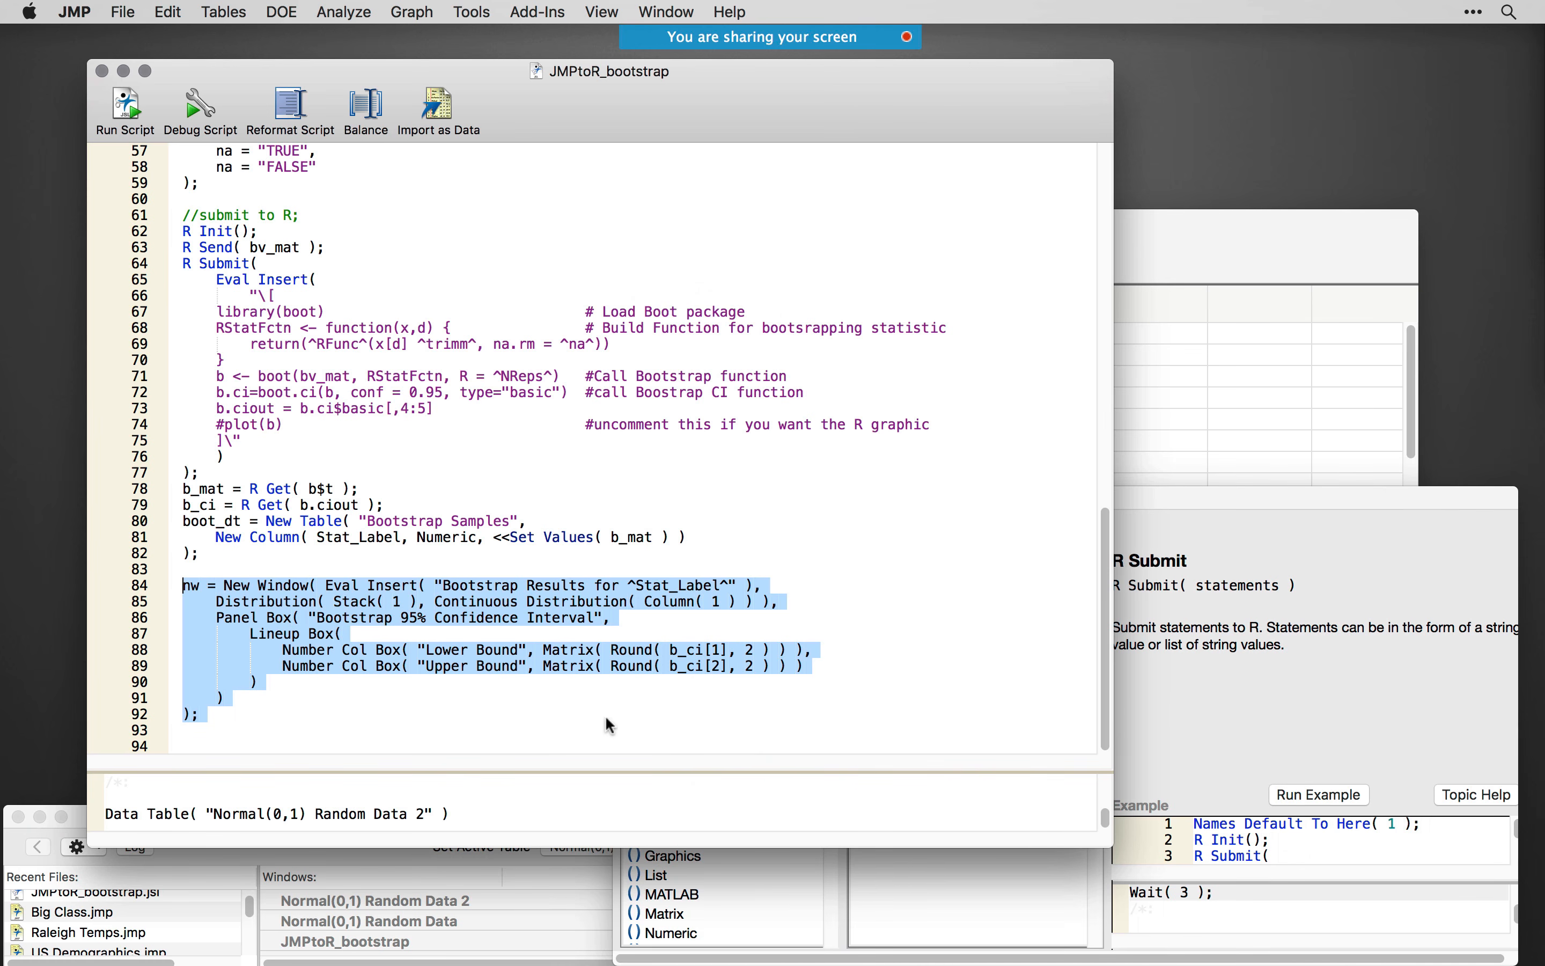
- Run the JMPtoR_bootstrap script and assign Normal Data as the column to bootstrap
{"action": "left_click", "coordinate": [475, 705]}
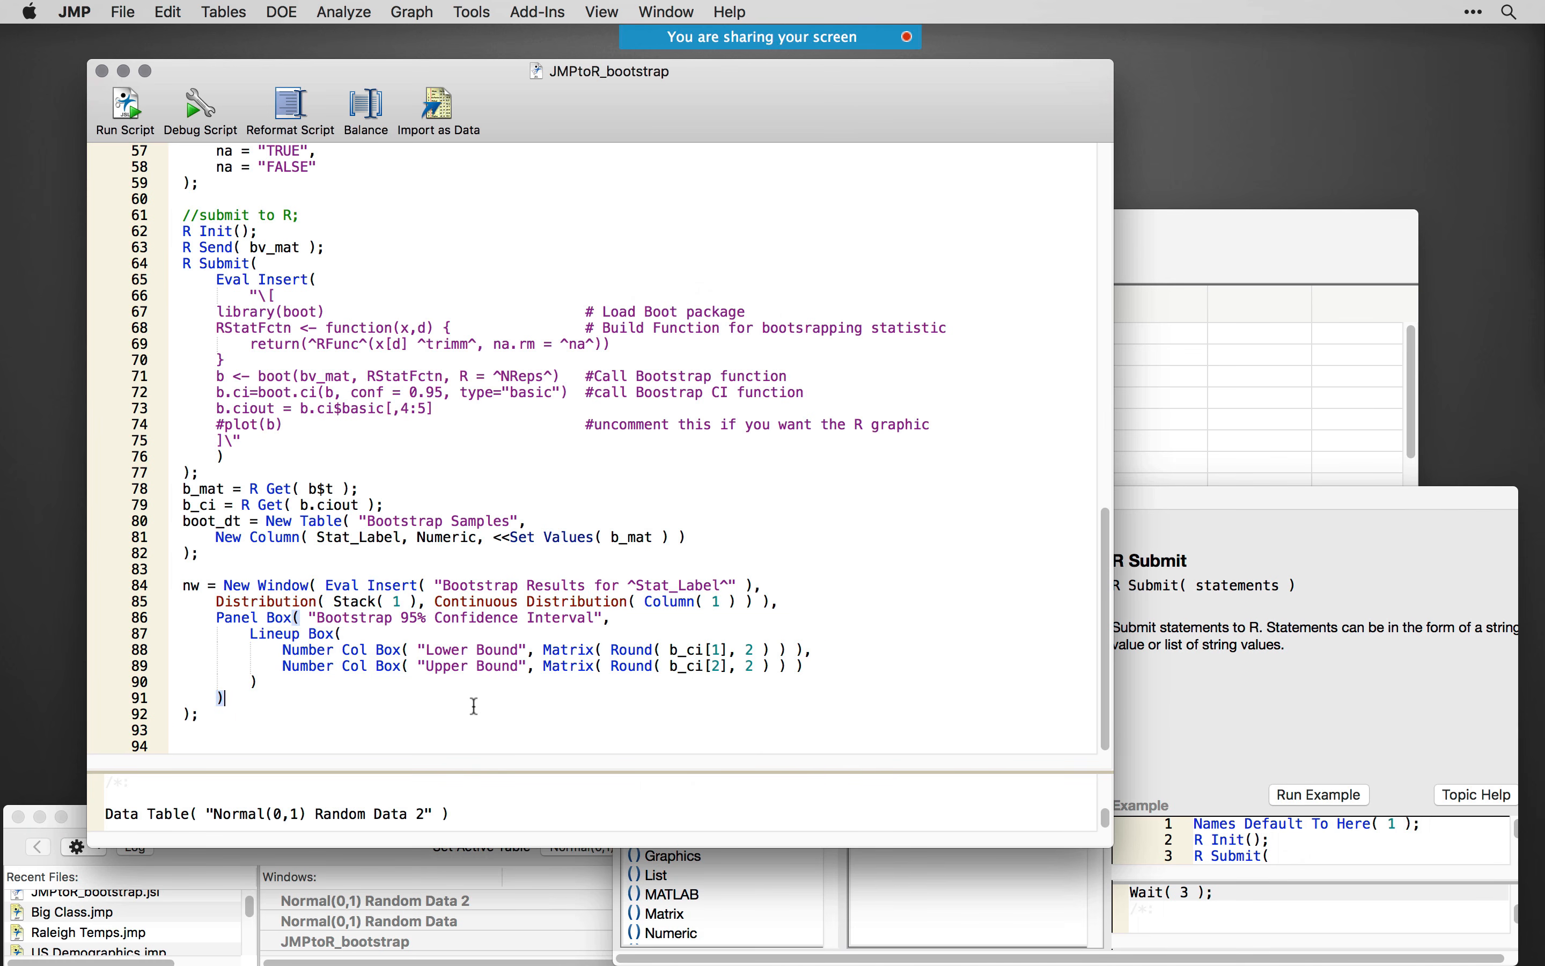
{"action": "key", "text": "Down"}
{"action": "key", "text": "super+r"}
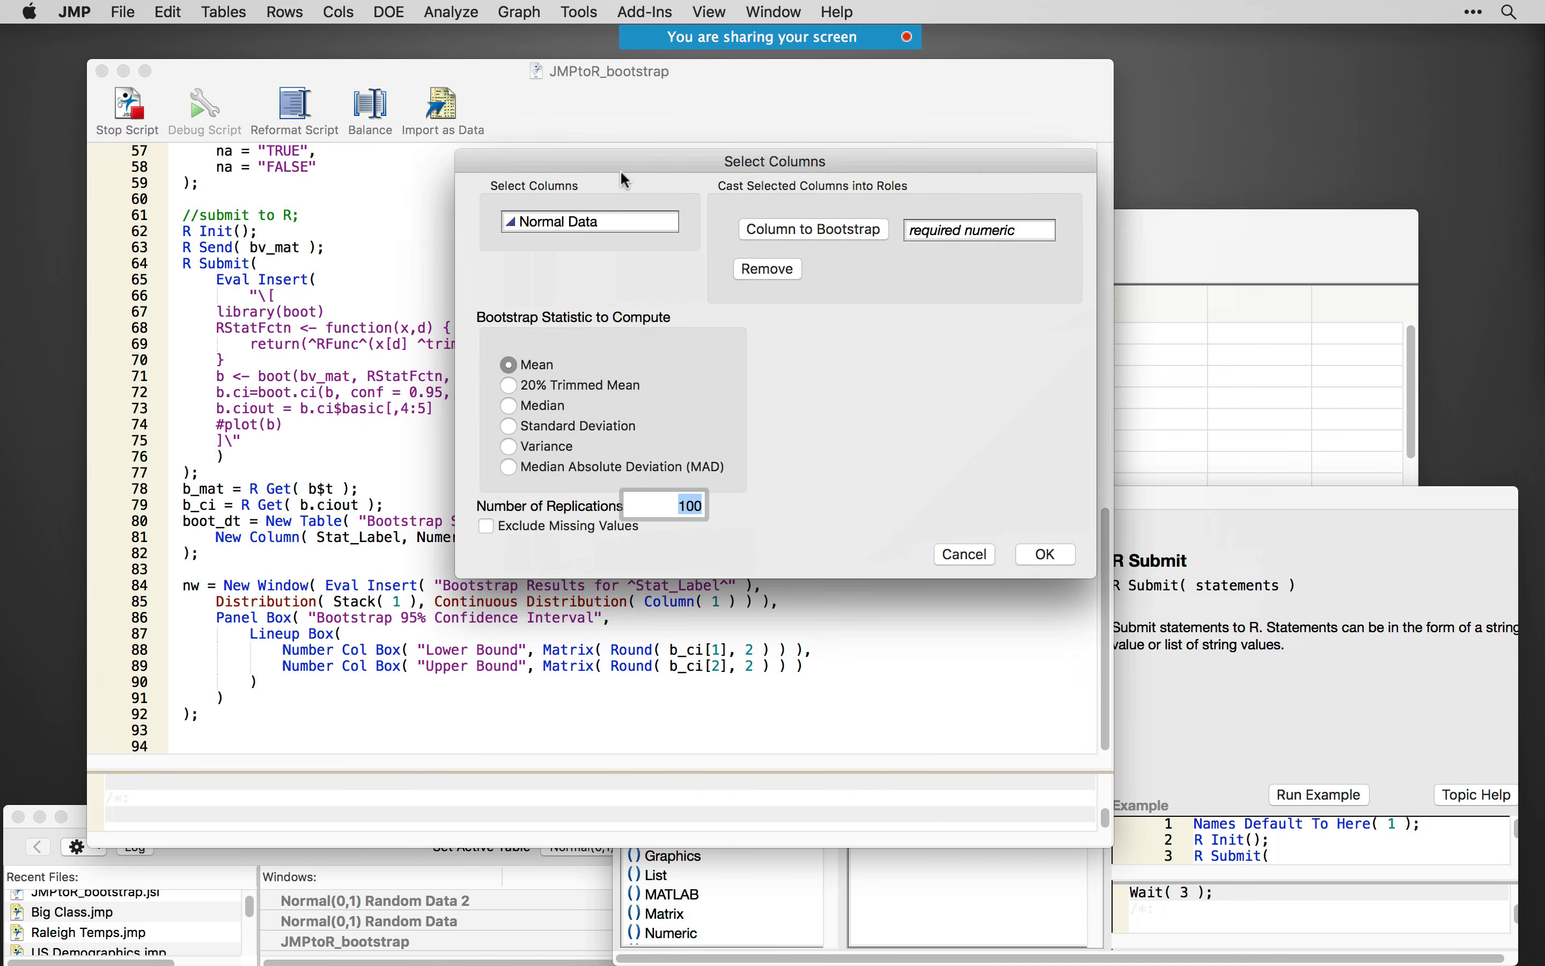
{"action": "left_click", "coordinate": [663, 232]}
{"action": "left_click", "coordinate": [776, 238]}
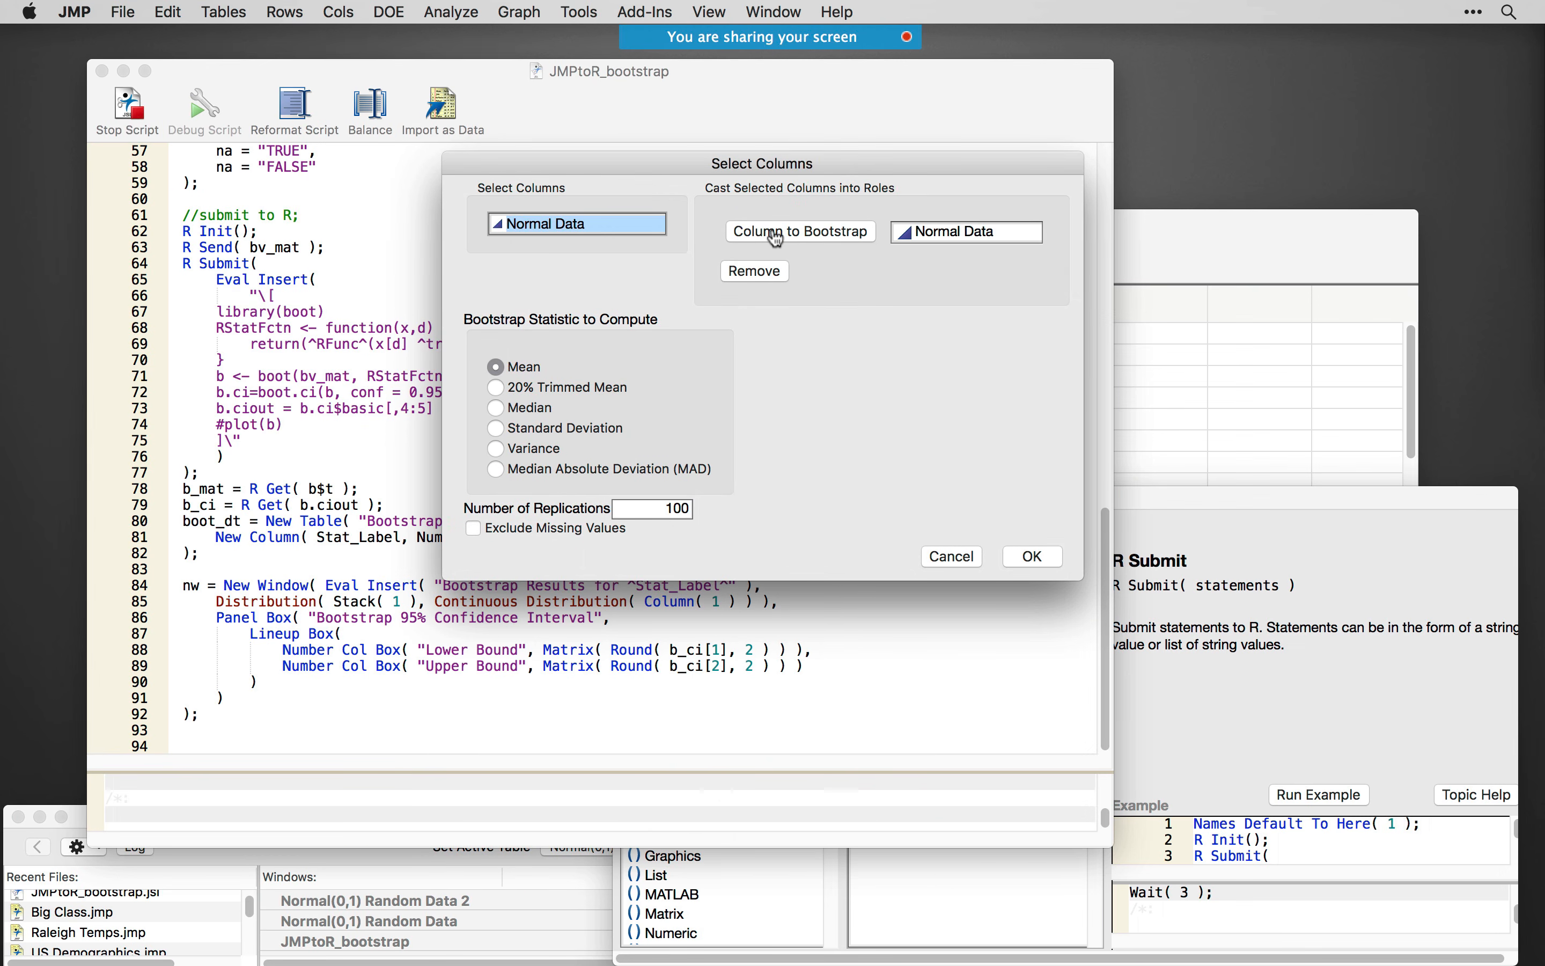
- Set the number of replications to 100000 and run the bootstrap of the mean
{"action": "left_click", "coordinate": [648, 510]}
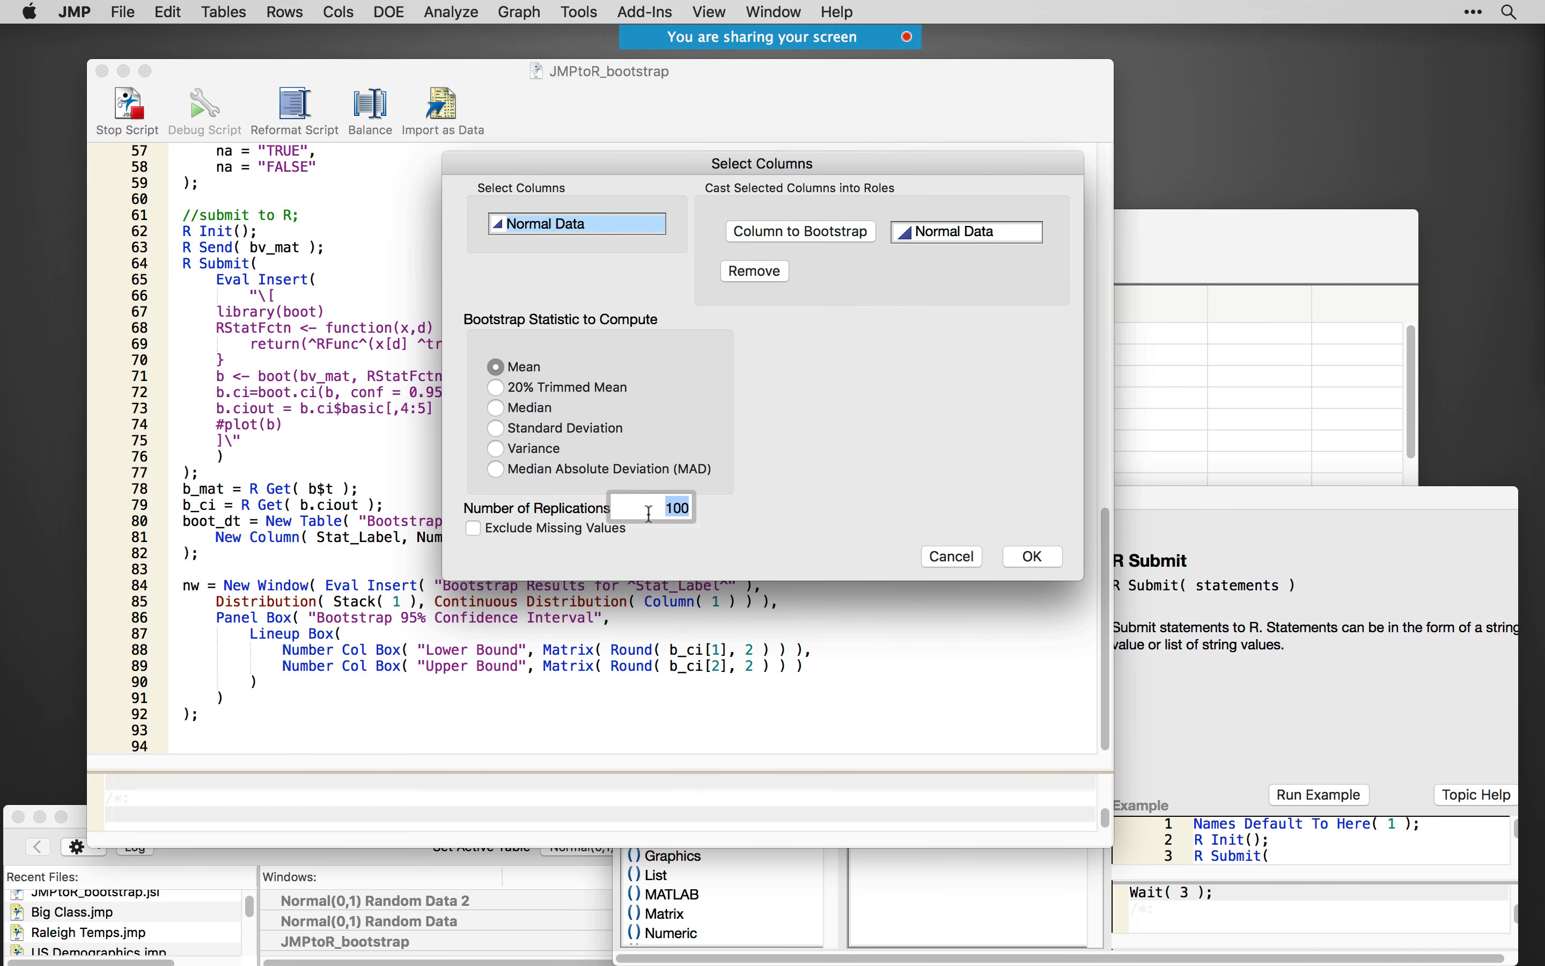
{"action": "type", "text": "100000"}
{"action": "left_click", "coordinate": [836, 512]}
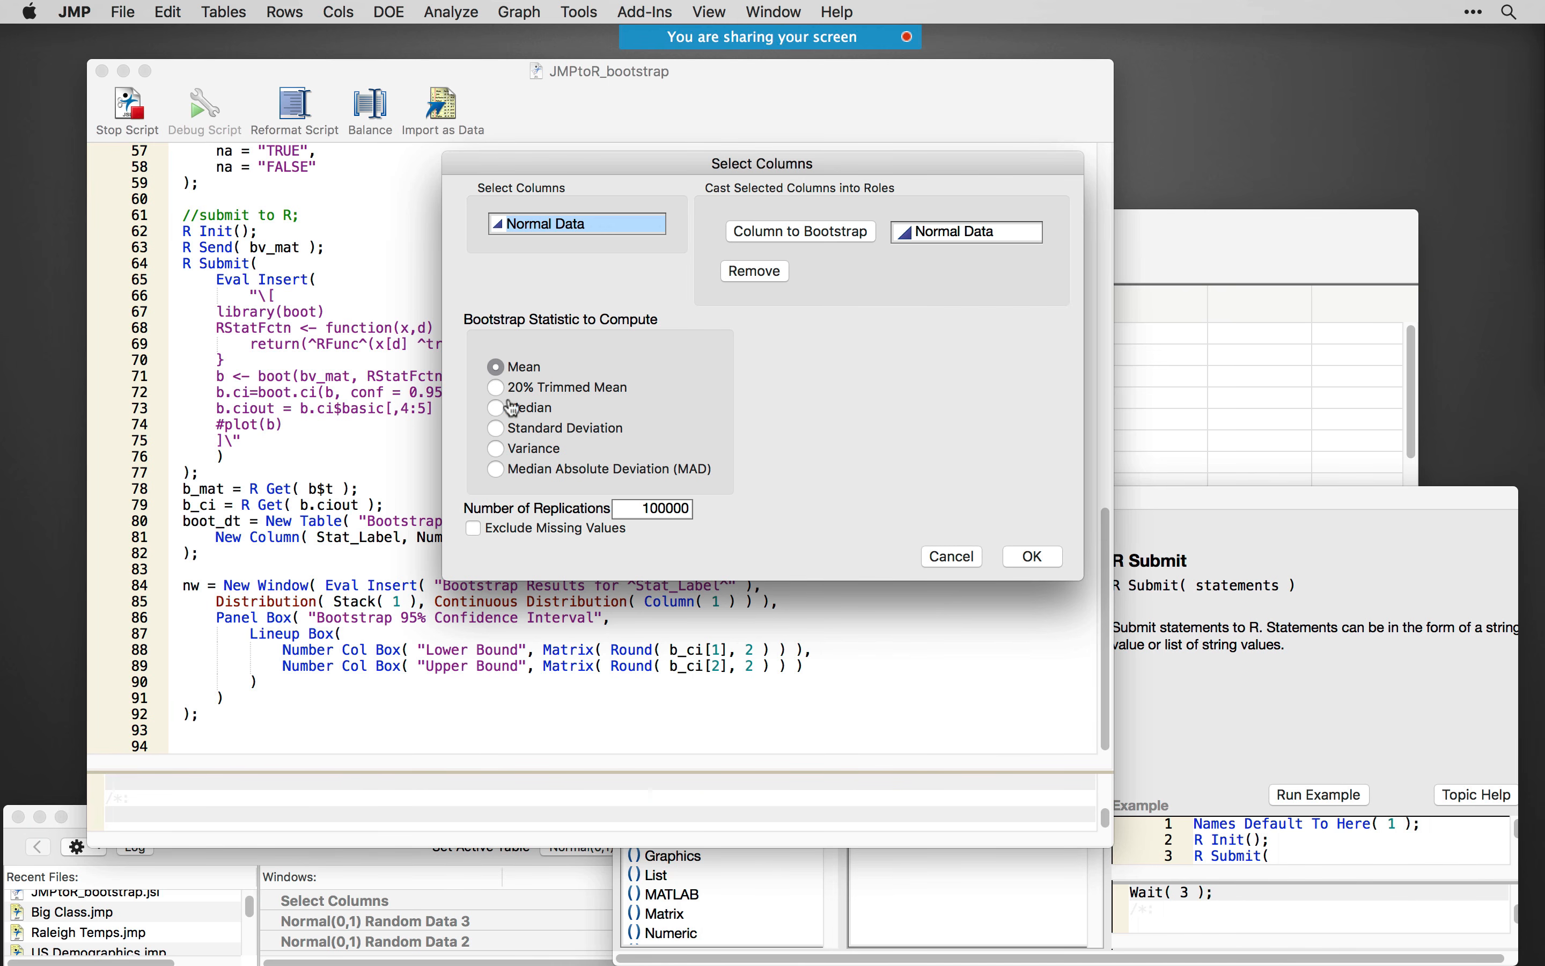
{"action": "left_click", "coordinate": [1025, 560]}
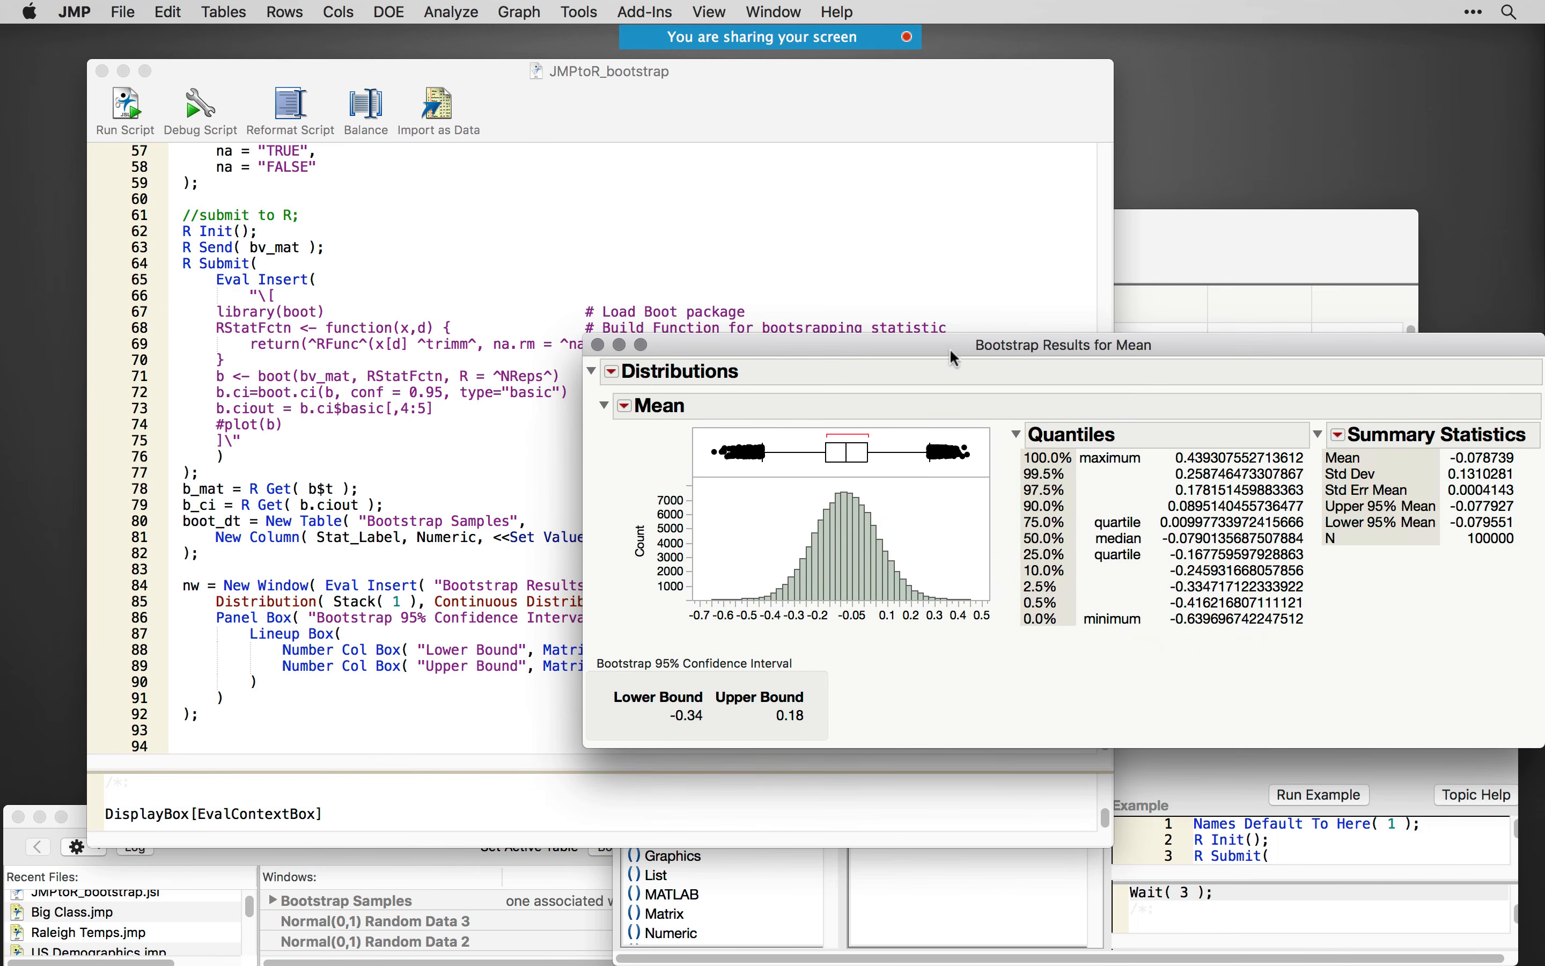
- View the bootstrap results, and close them along with the Normal(0,1) Random Data 3 and Normal(0,1) Random Data tables
{"action": "left_click_drag", "start_coordinate": [952, 353], "coordinate": [724, 329]}
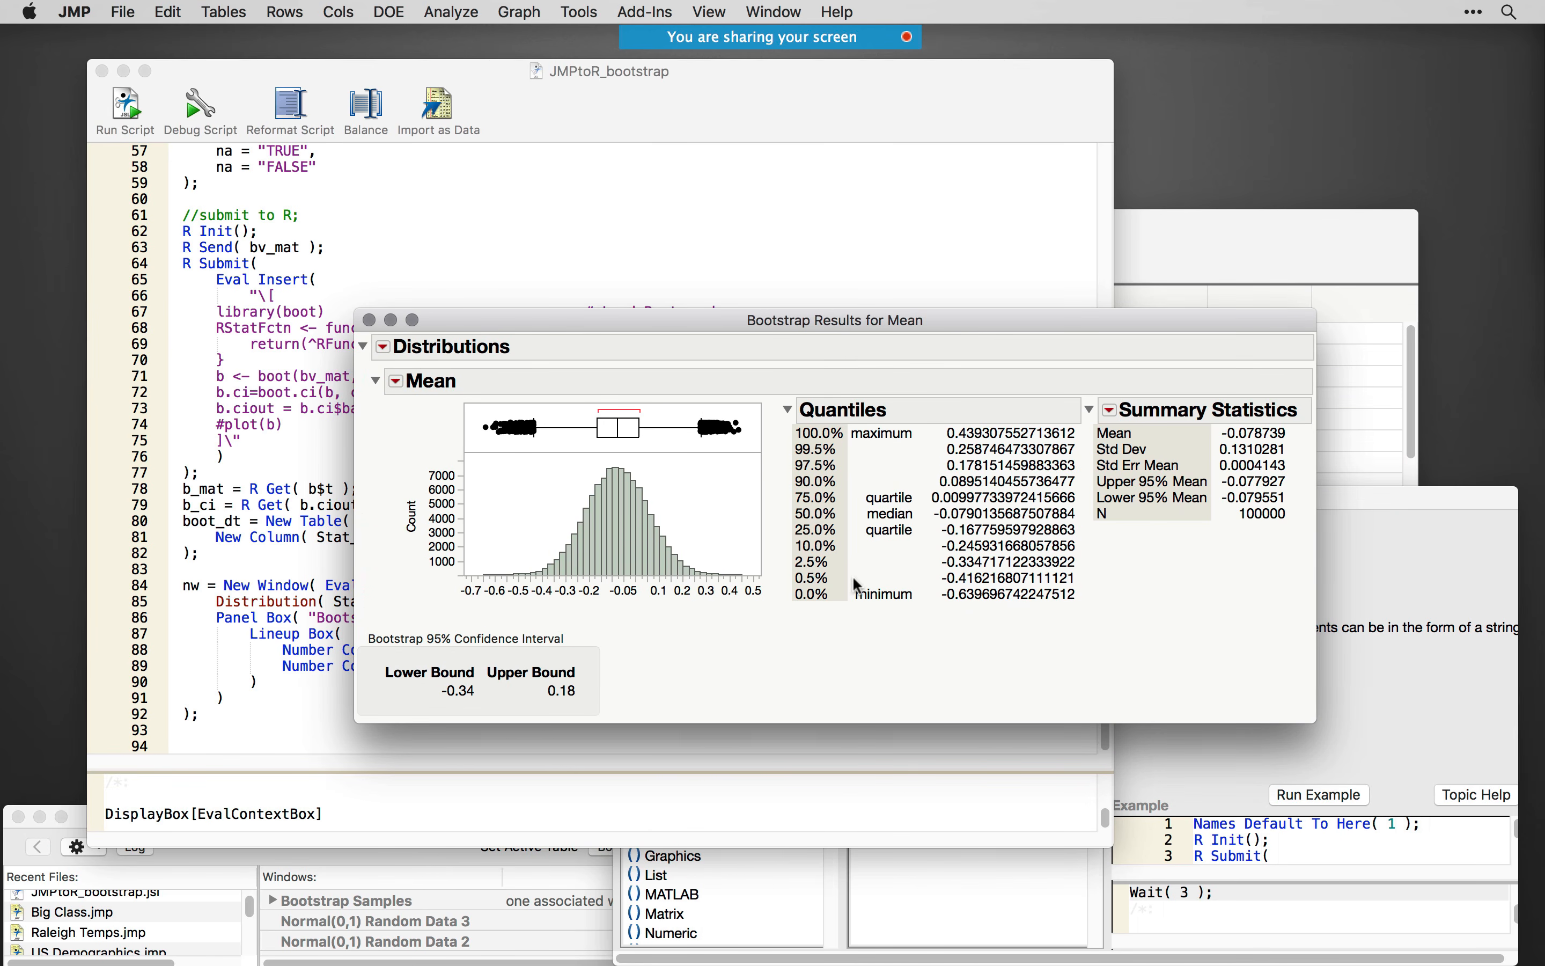
{"action": "left_click", "coordinate": [368, 321]}
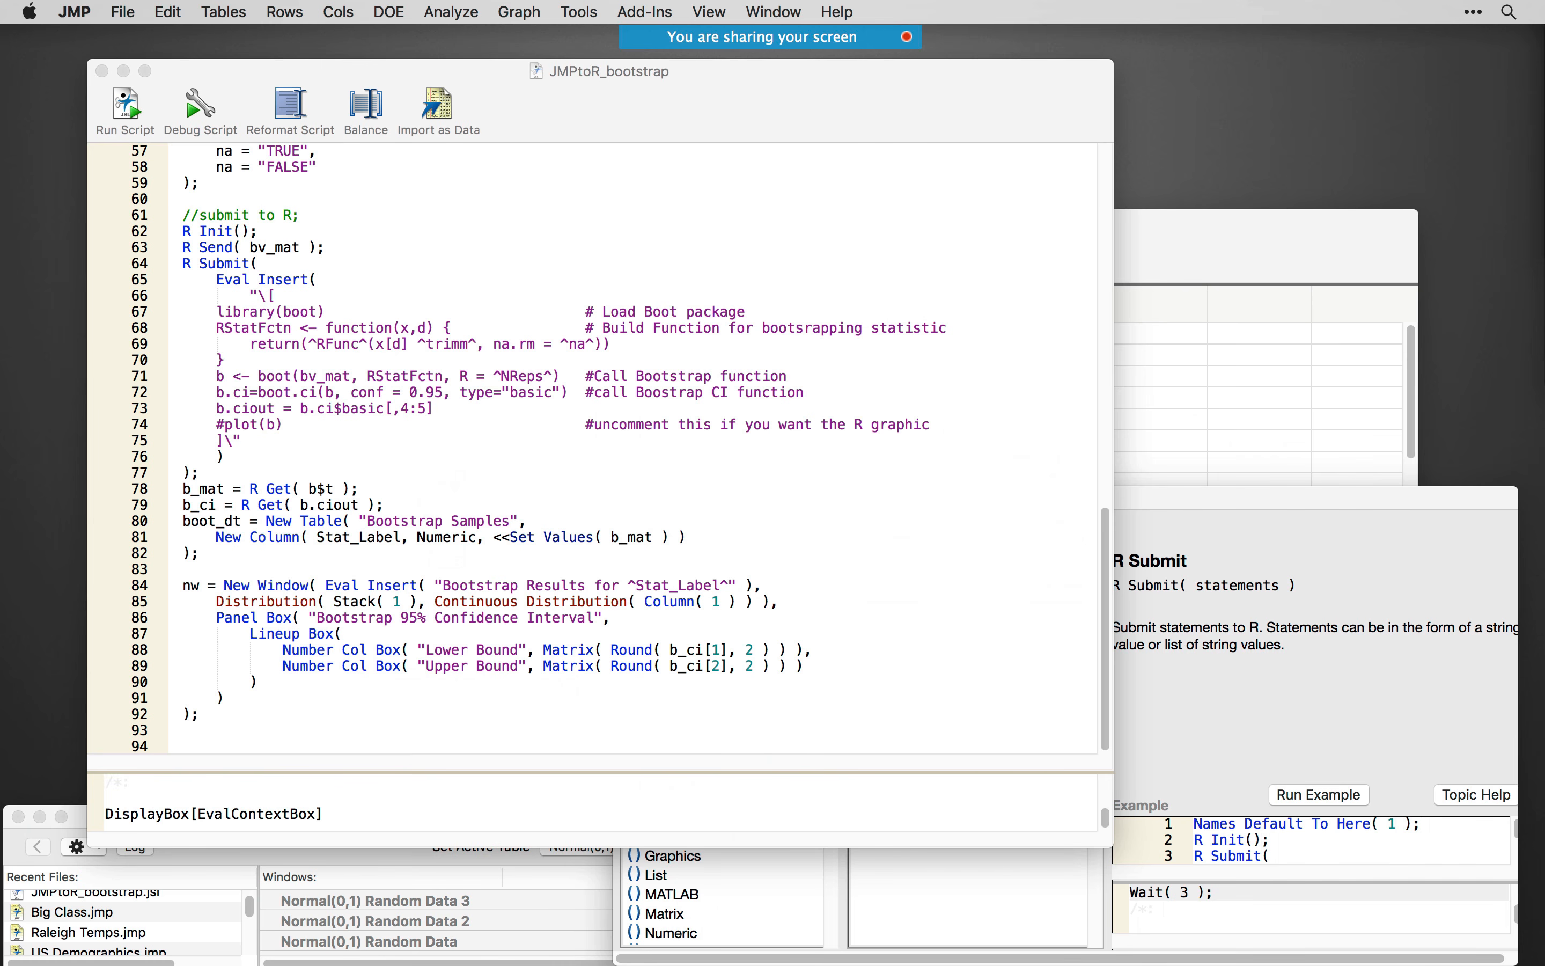
{"action": "key", "text": "super+w"}
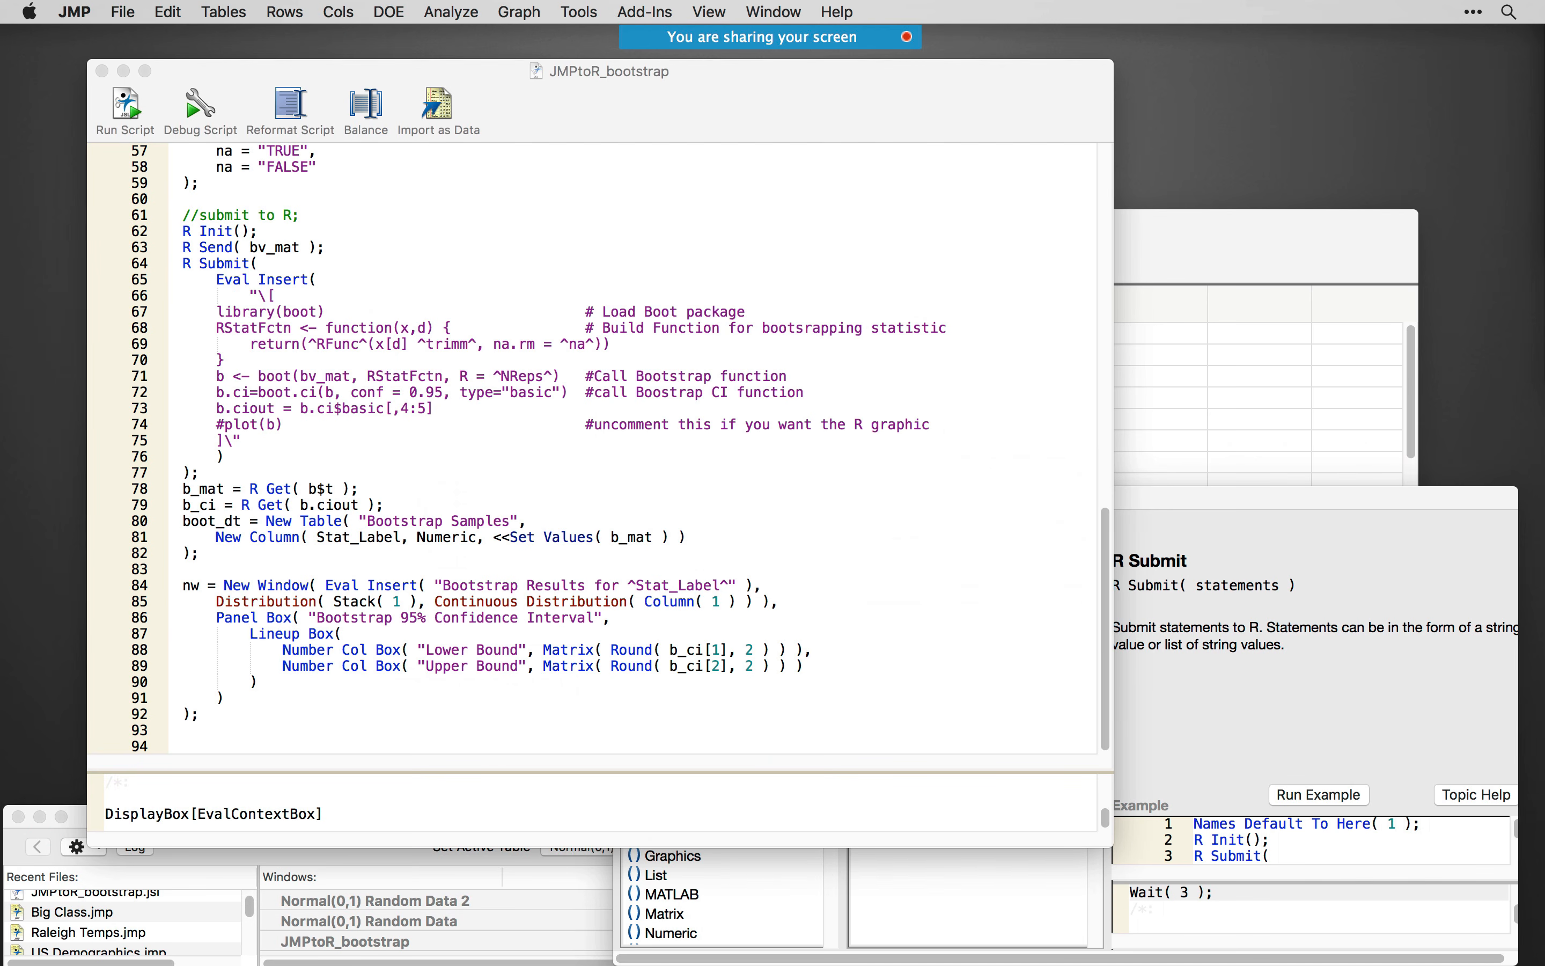
{"action": "key", "text": "super+w"}
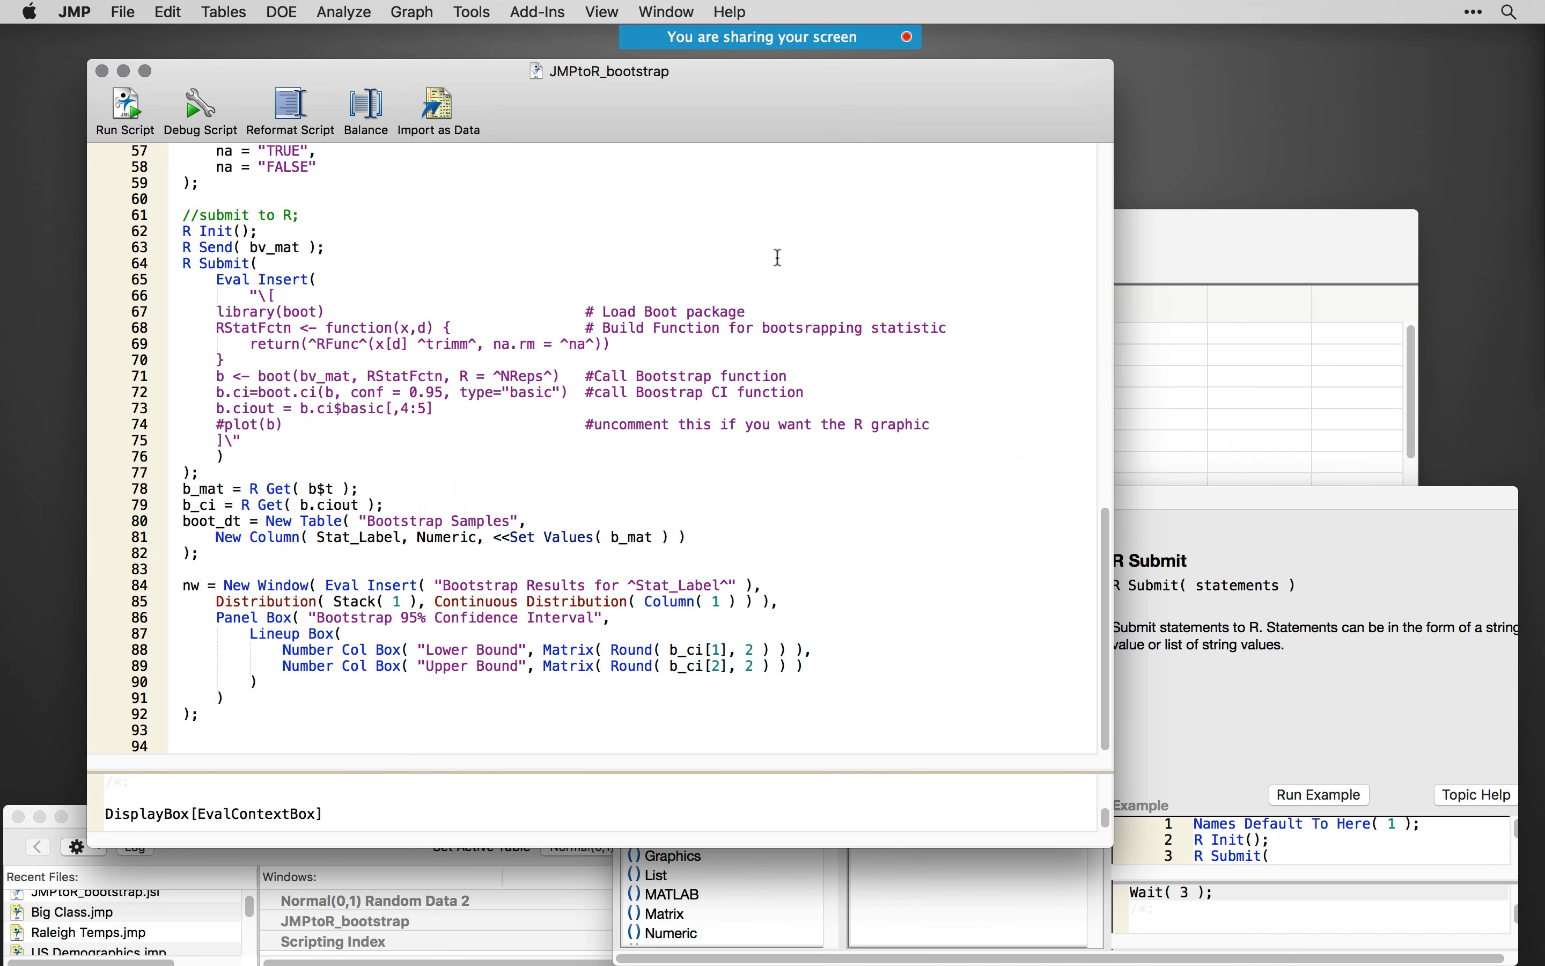
- Close the JMPtoR_bootstrap script and discard the Normal(0,1) Random Data 2 table without saving
{"action": "left_click_drag", "start_coordinate": [641, 109], "coordinate": [657, 129]}
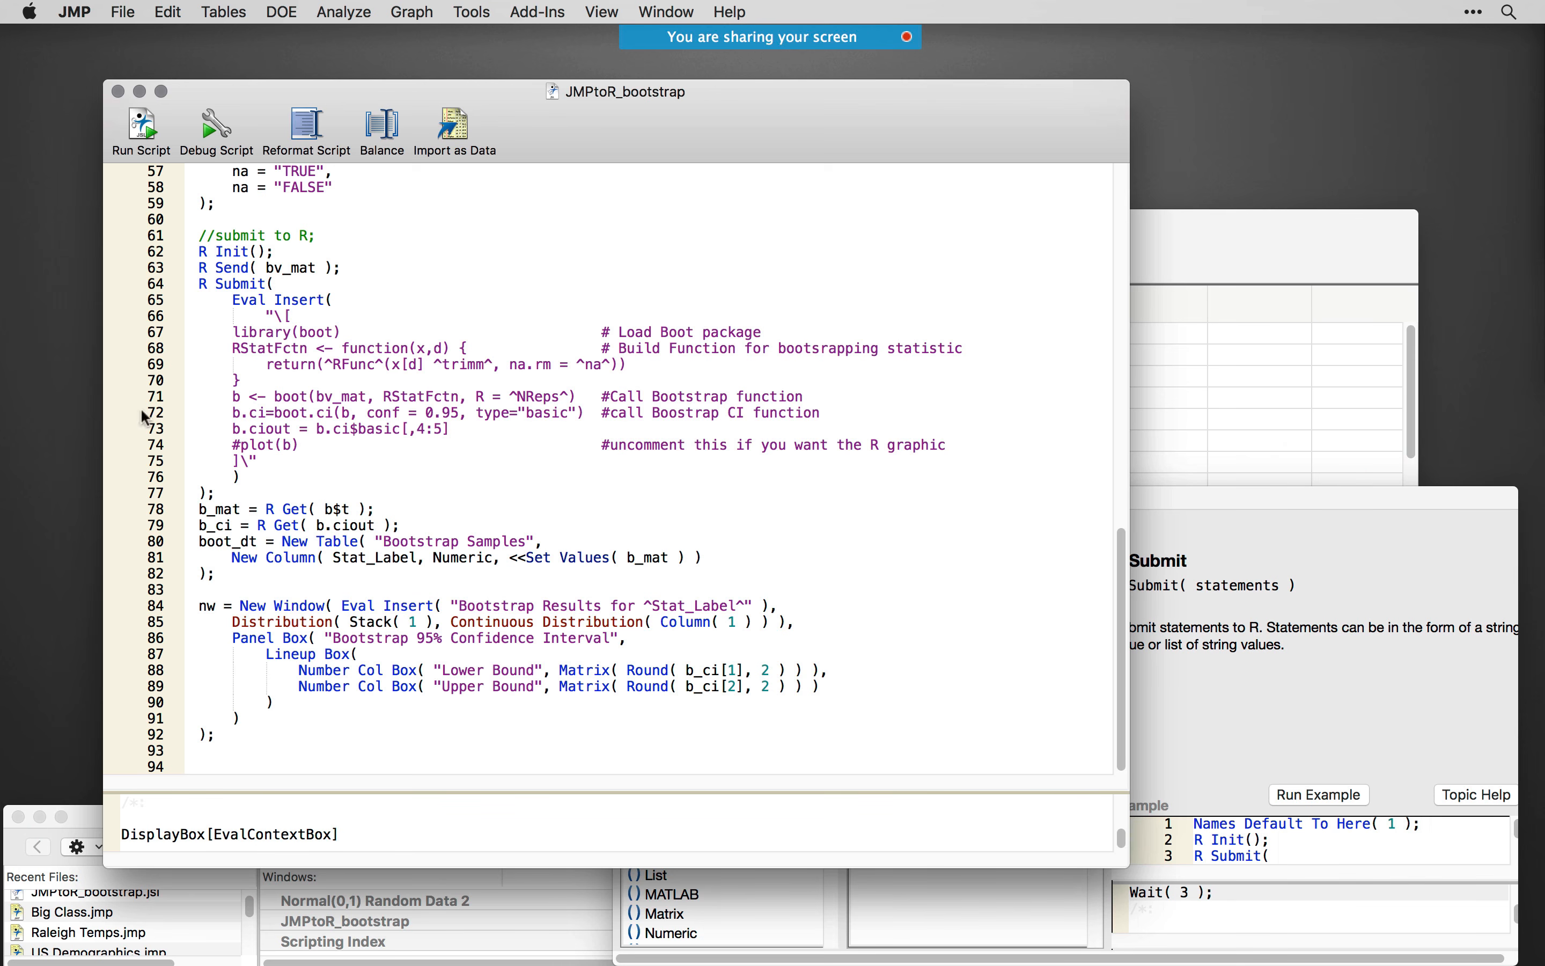
{"action": "scroll", "coordinate": [315, 469], "scroll_direction": "up", "scroll_amount": 7}
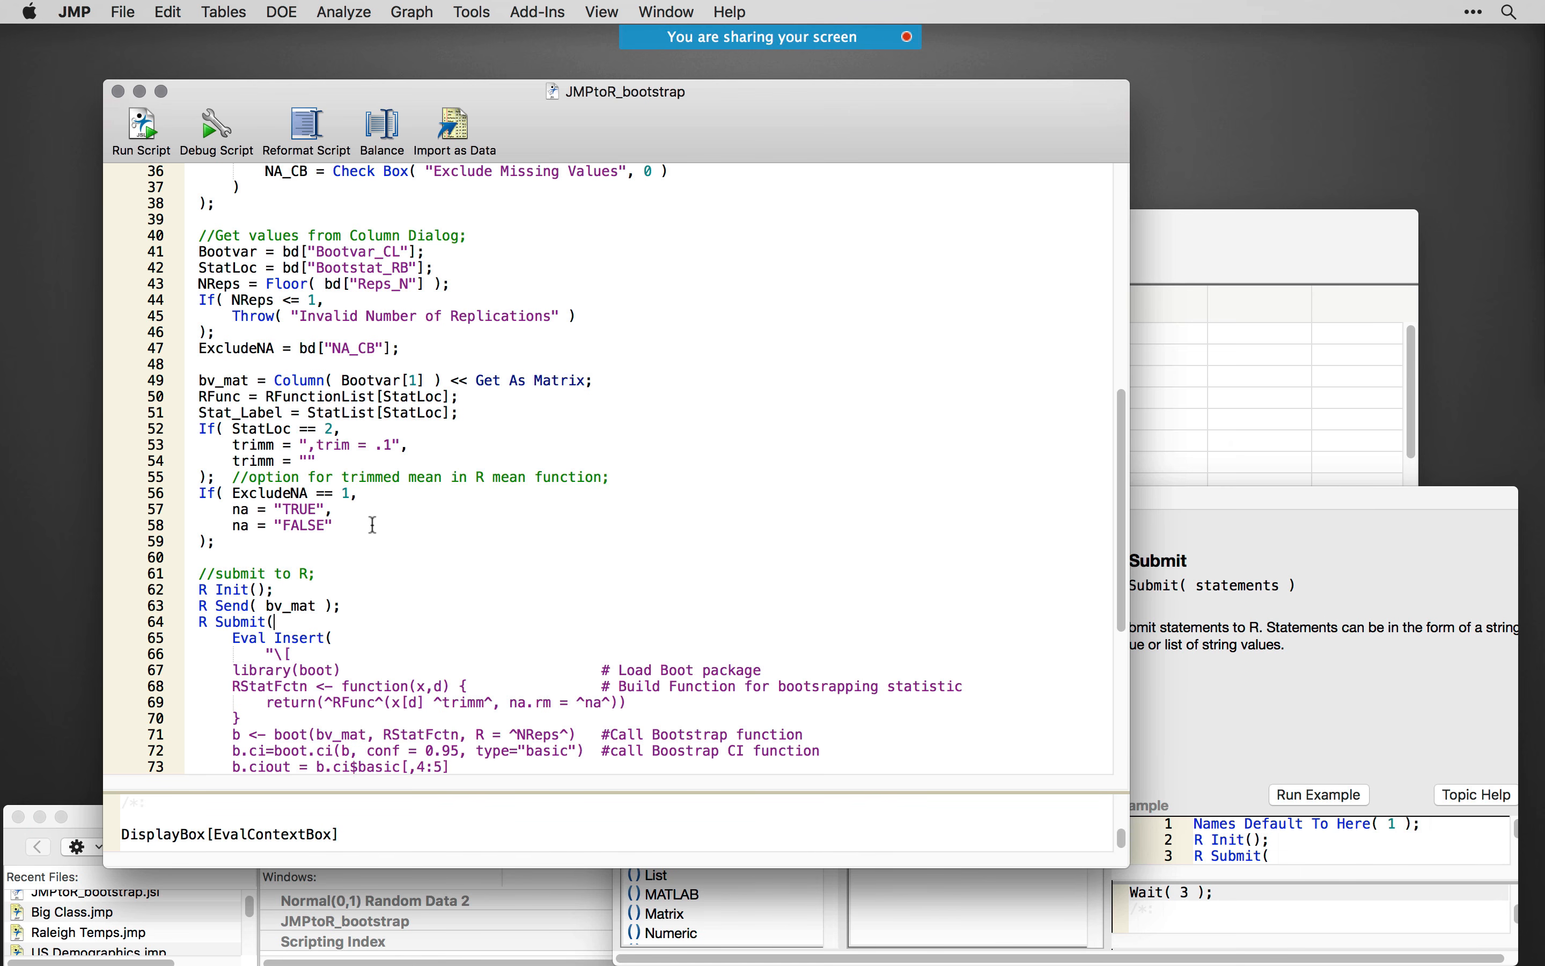
{"action": "left_click", "coordinate": [140, 92]}
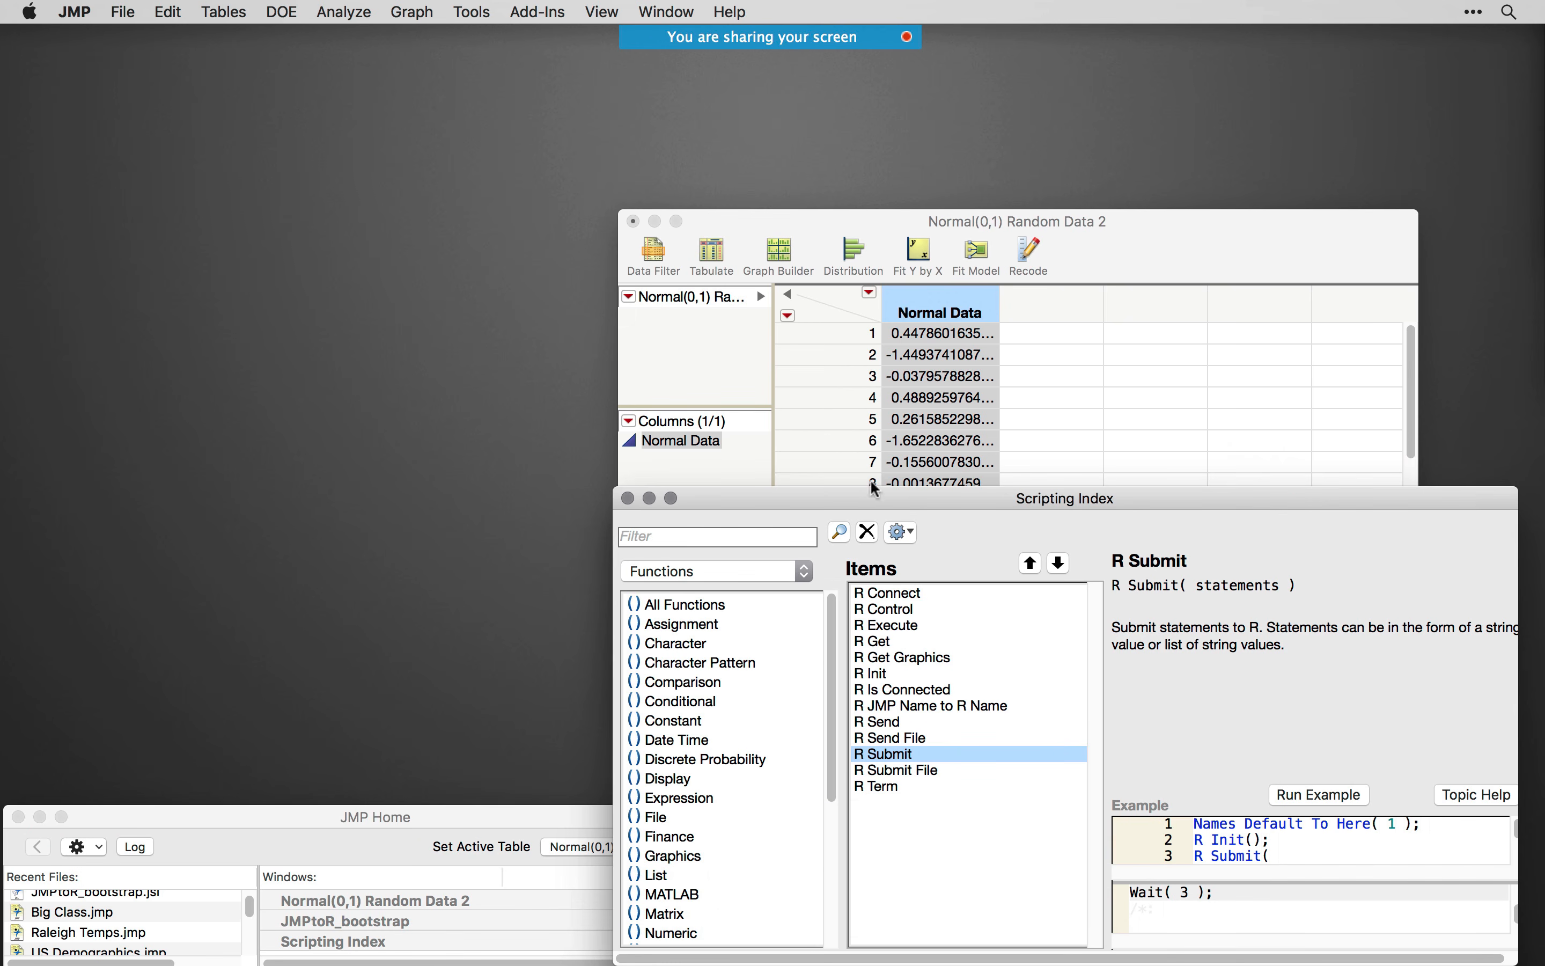
{"action": "left_click", "coordinate": [633, 221]}
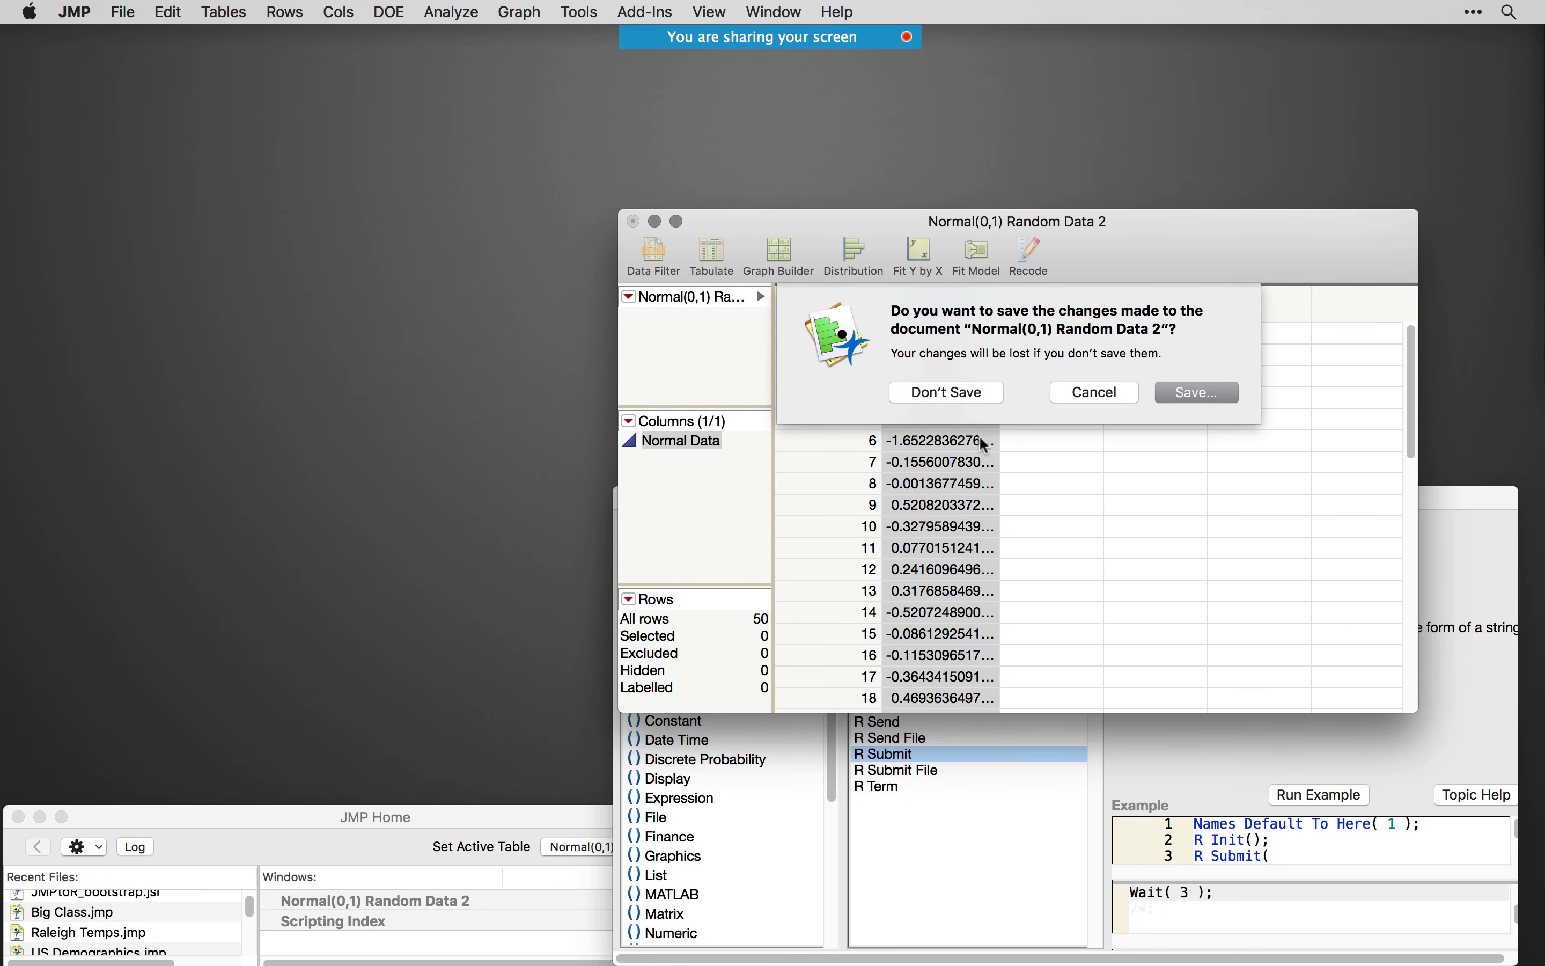
{"action": "left_click", "coordinate": [849, 391]}
{"action": "left_click_drag", "start_coordinate": [886, 506], "coordinate": [871, 472]}
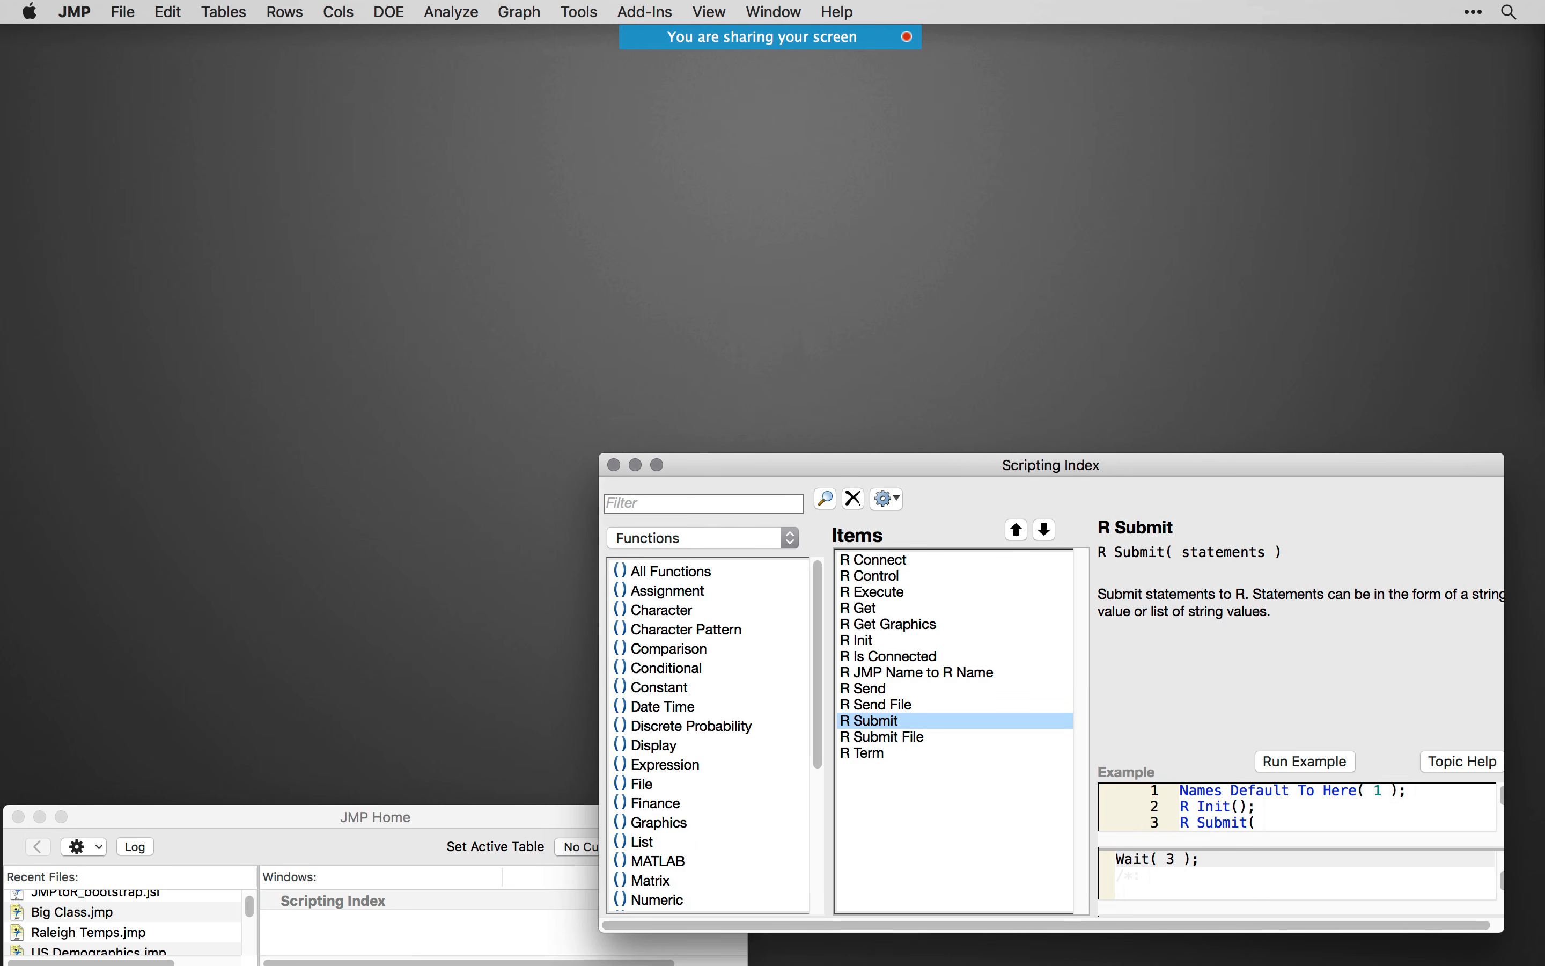
- Switch to Chrome with The JMP to R Add-In Builder page and enlarge its window
{"action": "left_click_drag", "start_coordinate": [1021, 961], "coordinate": [651, 81]}
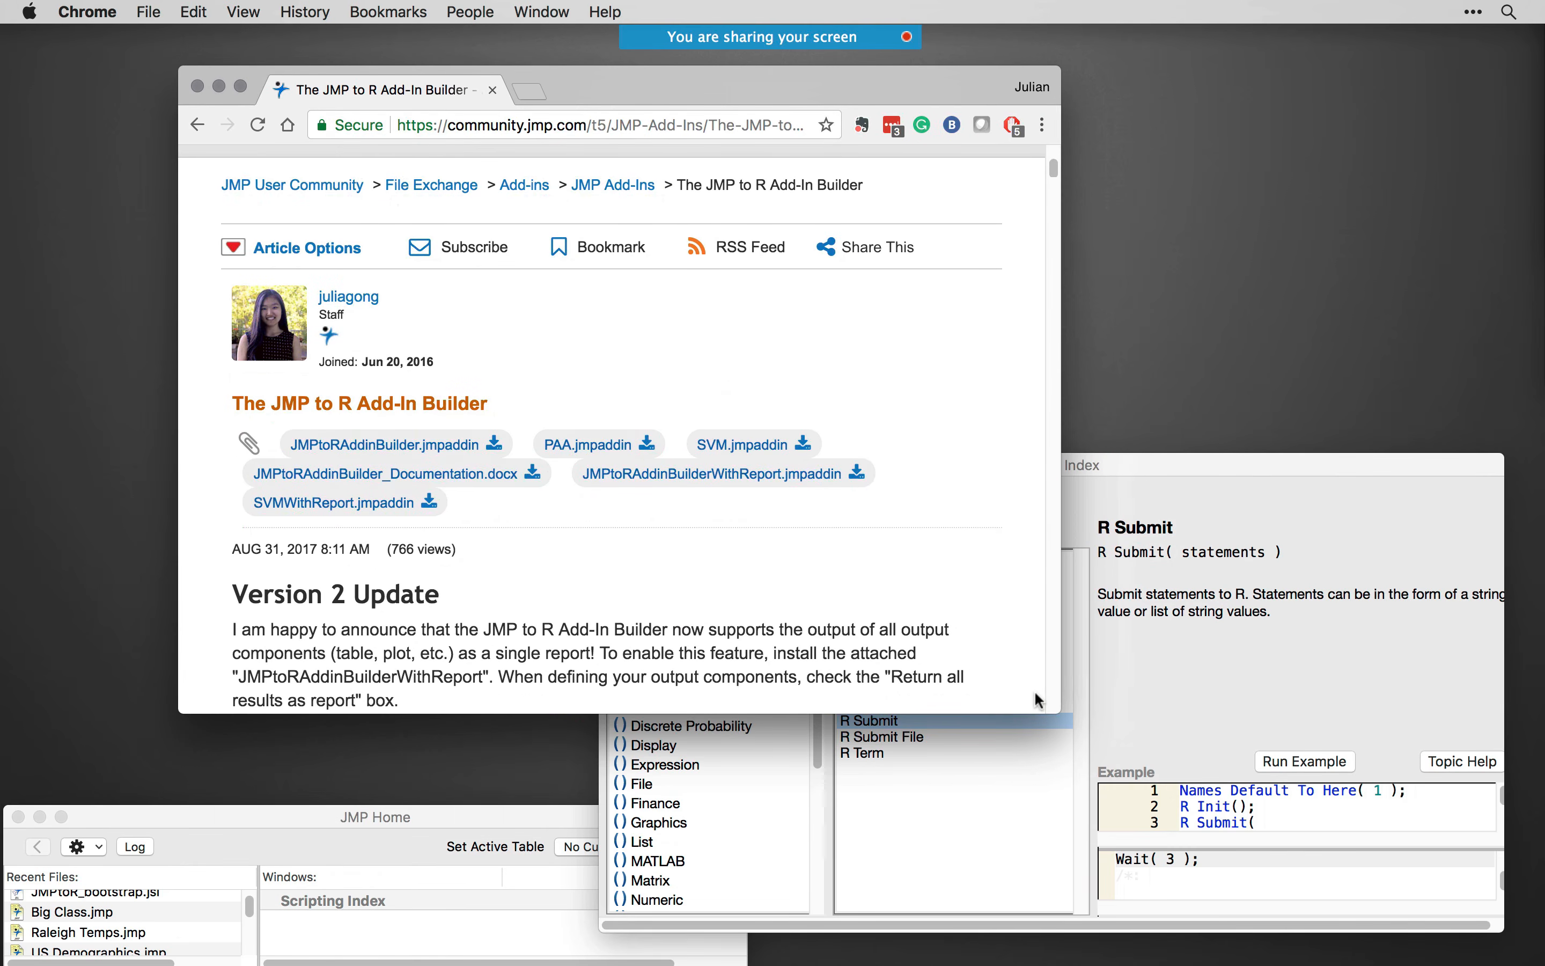
{"action": "left_click_drag", "start_coordinate": [1058, 710], "coordinate": [1254, 944]}
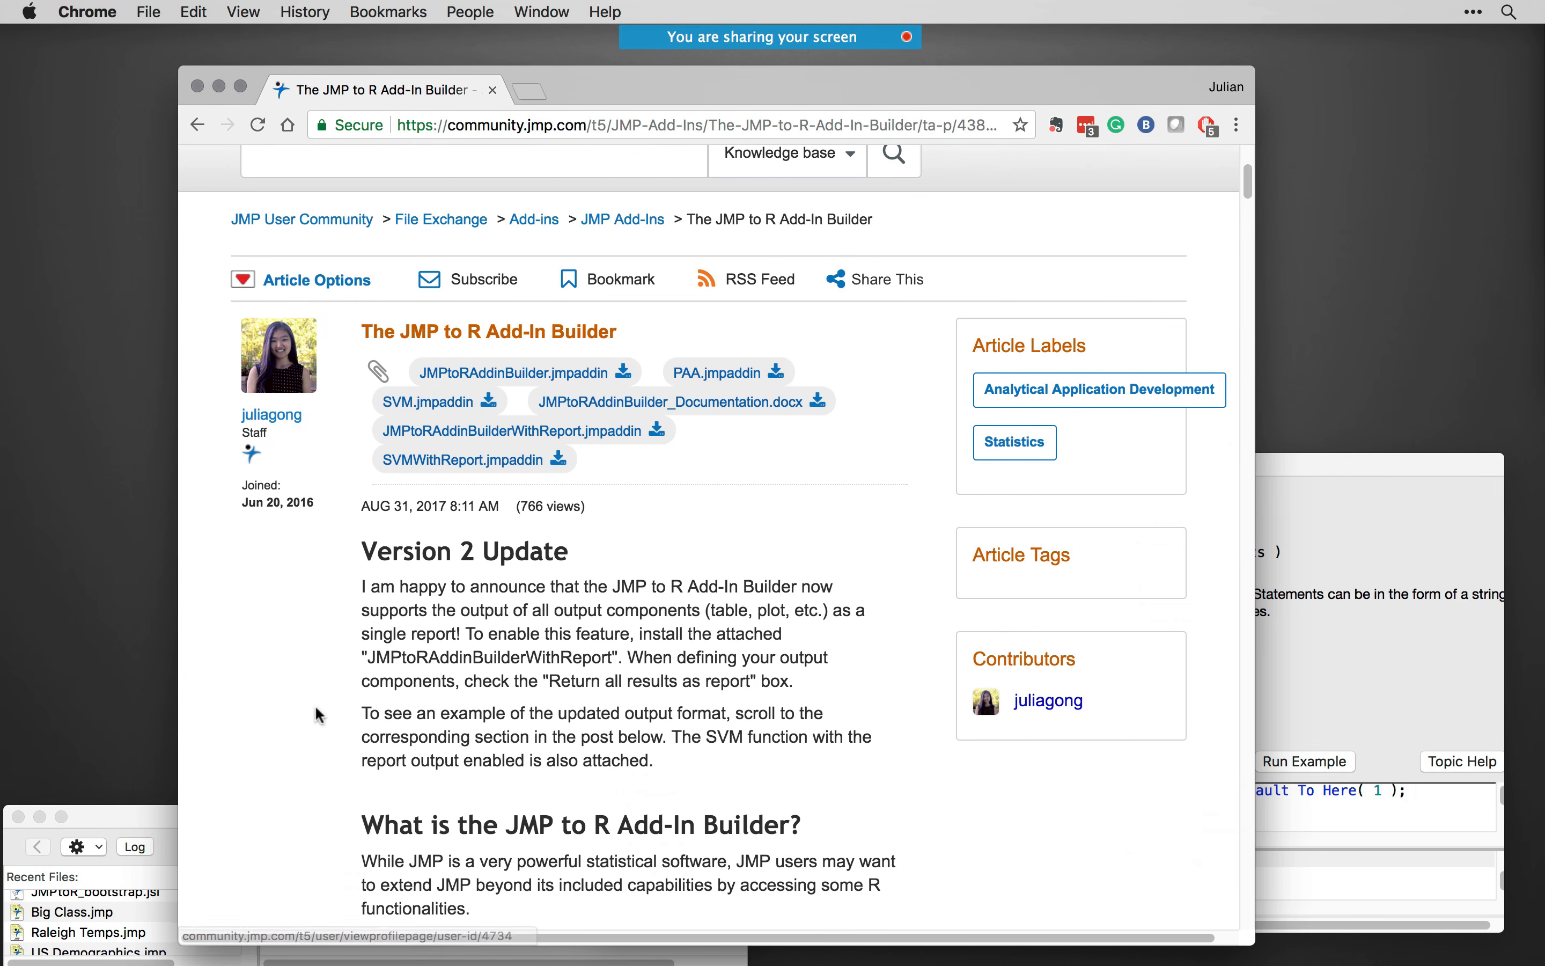
{"action": "left_click_drag", "start_coordinate": [897, 80], "coordinate": [859, 68]}
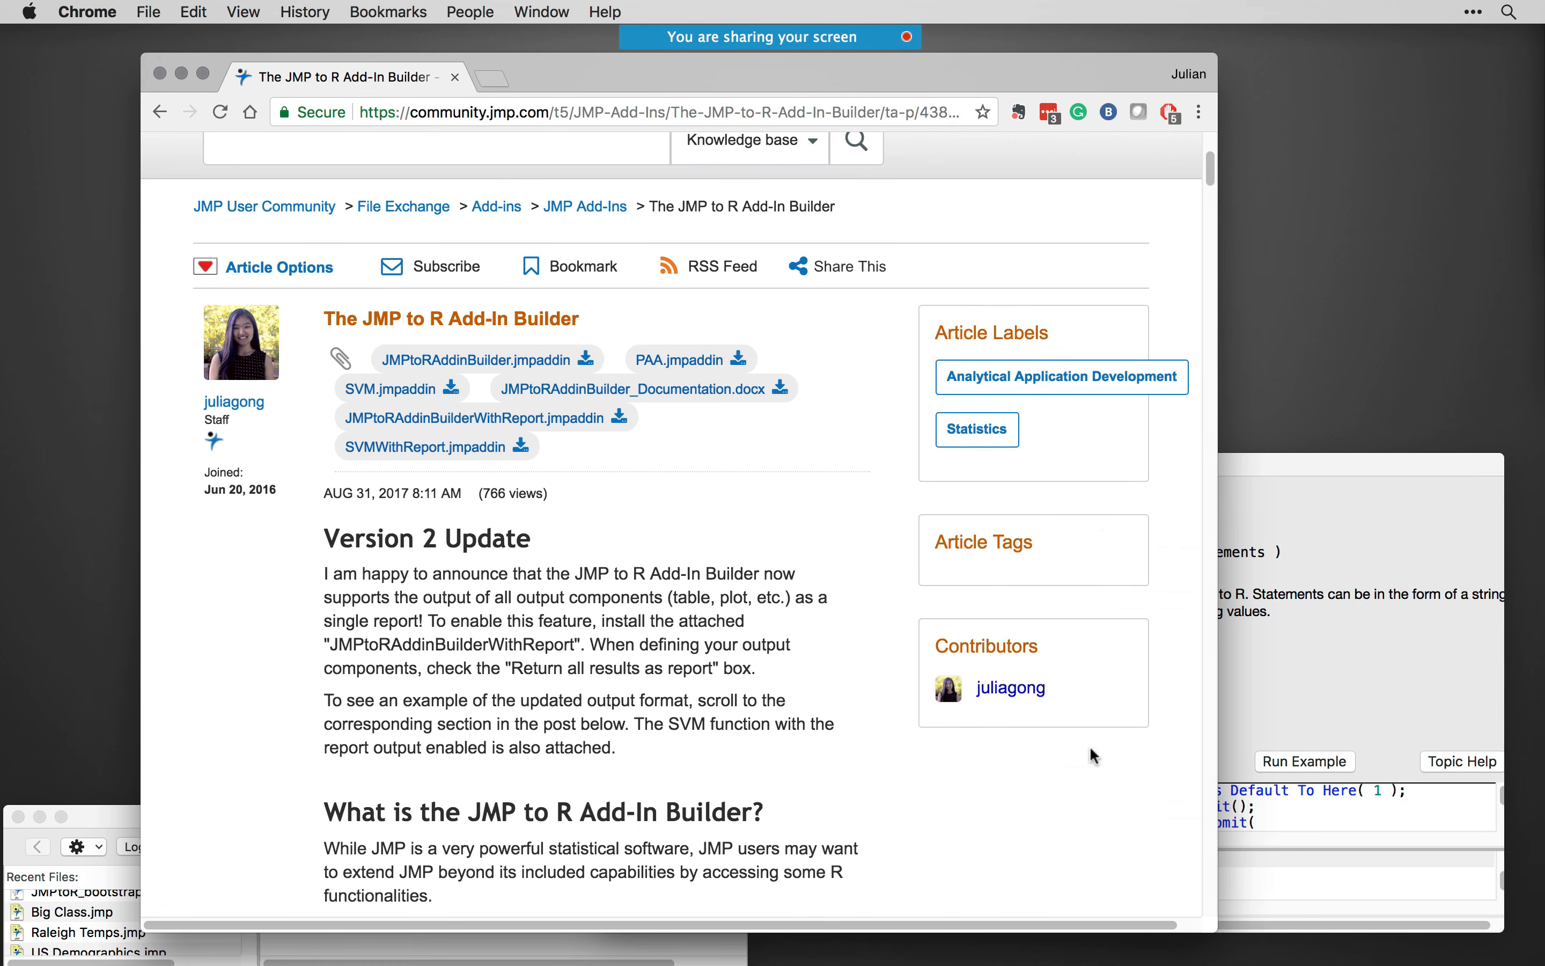
{"action": "left_click_drag", "start_coordinate": [1216, 929], "coordinate": [1266, 930]}
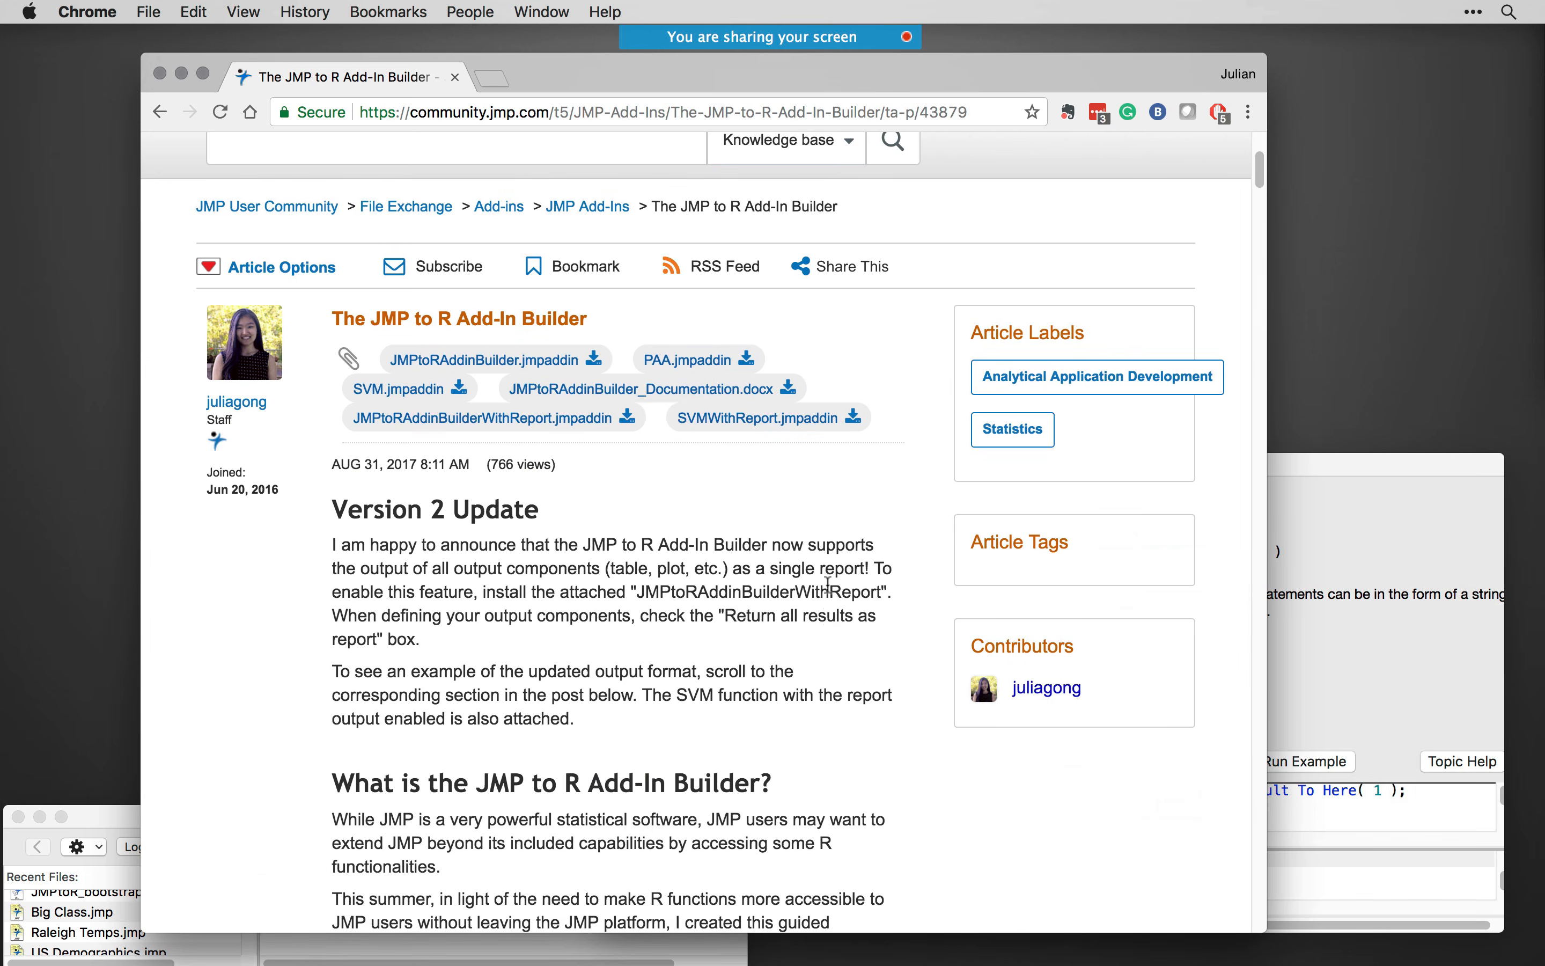
- Examine the add-in builder's attachments, description and video demo section, and minimize the browser window
{"action": "scroll", "coordinate": [828, 584], "scroll_direction": "down", "scroll_amount": 10}
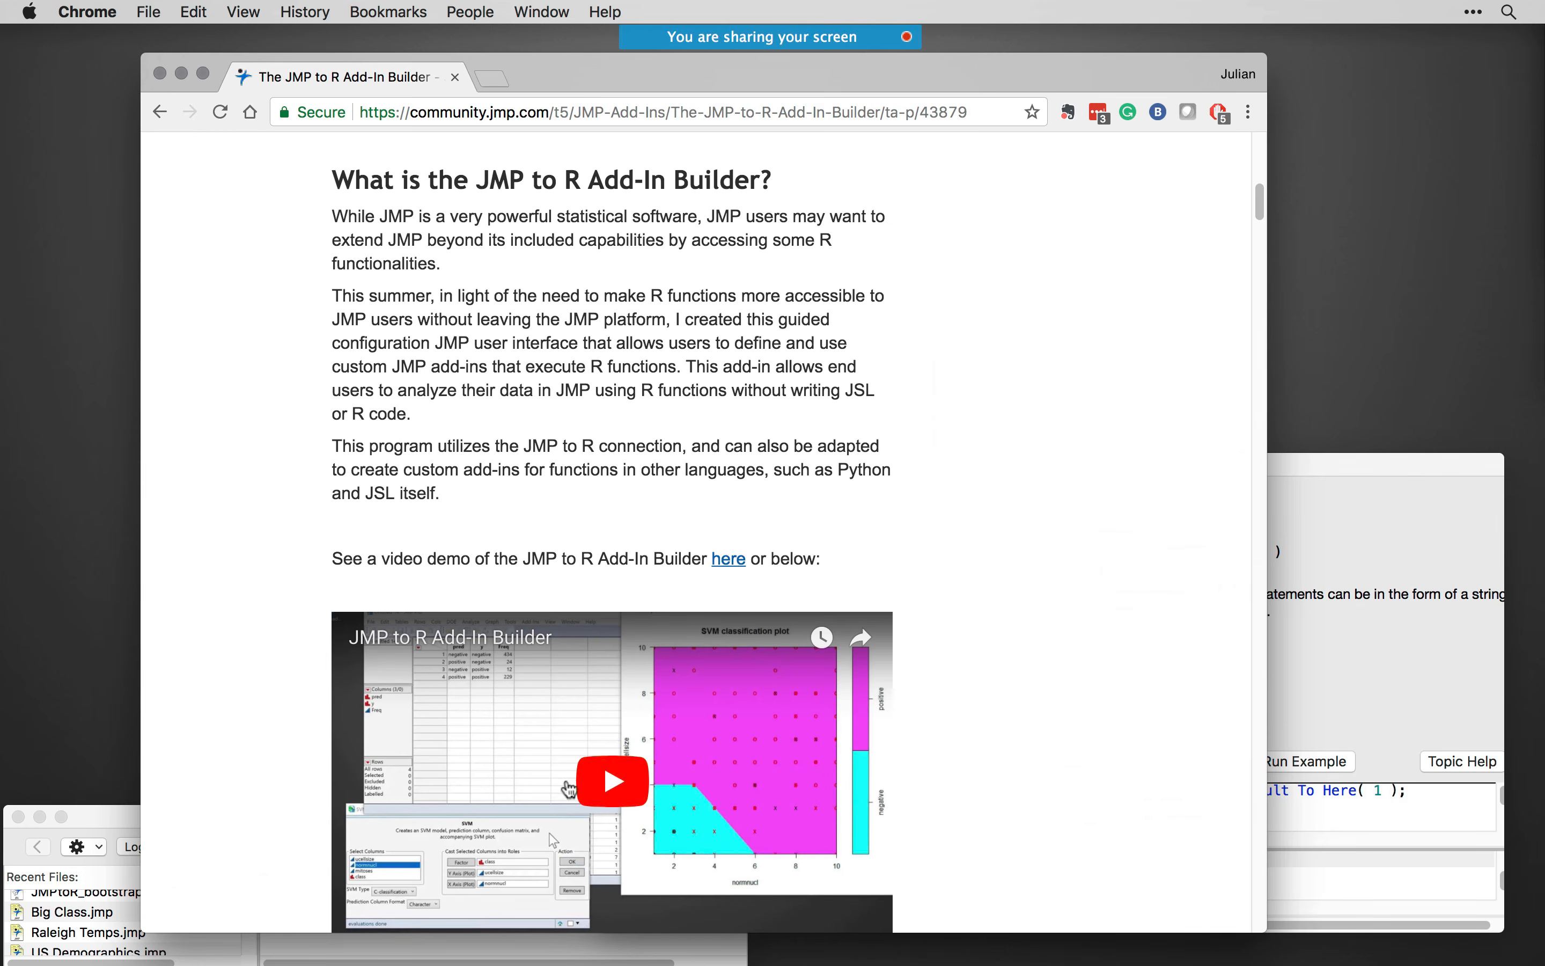
{"action": "scroll", "coordinate": [672, 631], "scroll_direction": "up", "scroll_amount": 9}
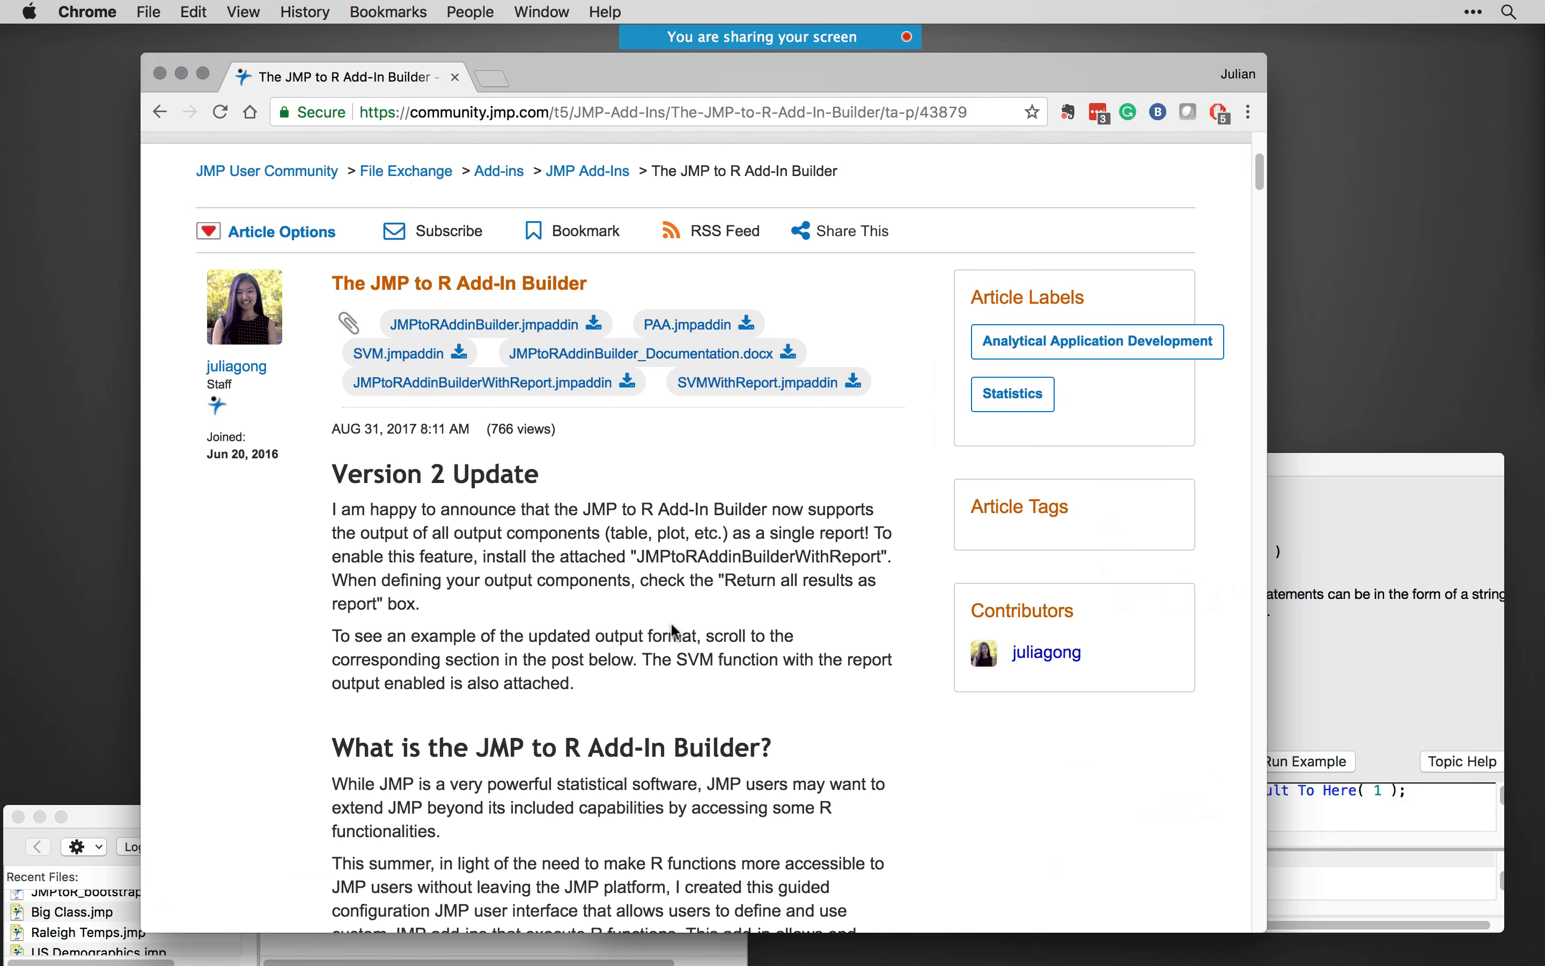
{"action": "scroll", "coordinate": [601, 654], "scroll_direction": "down", "scroll_amount": 10}
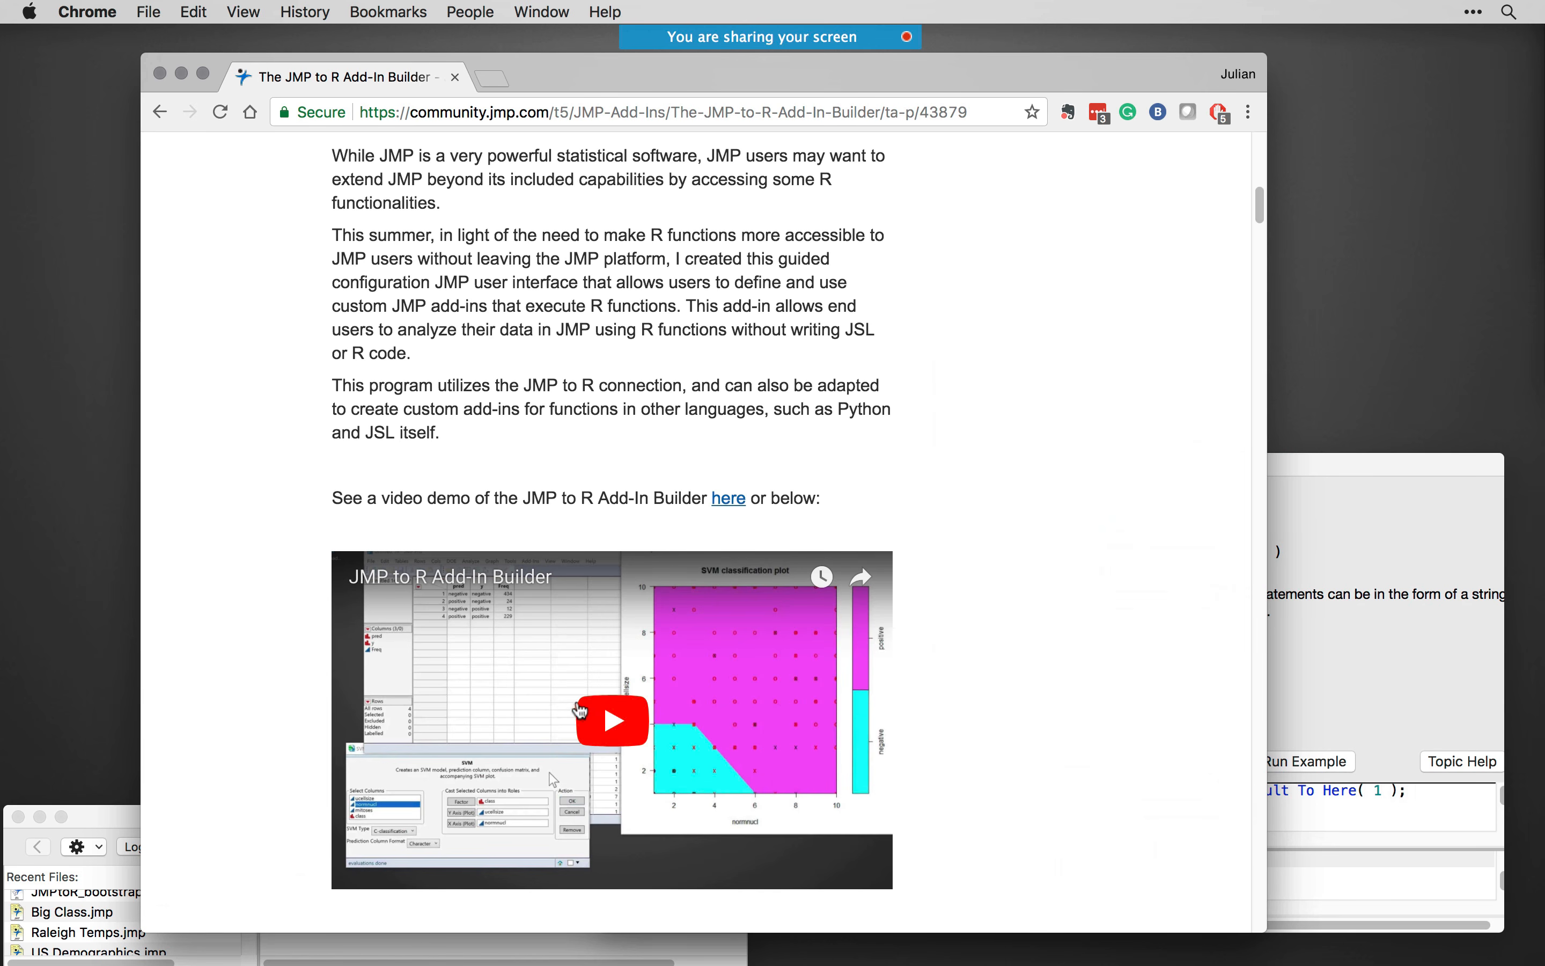
{"action": "scroll", "coordinate": [632, 716], "scroll_direction": "up", "scroll_amount": 12}
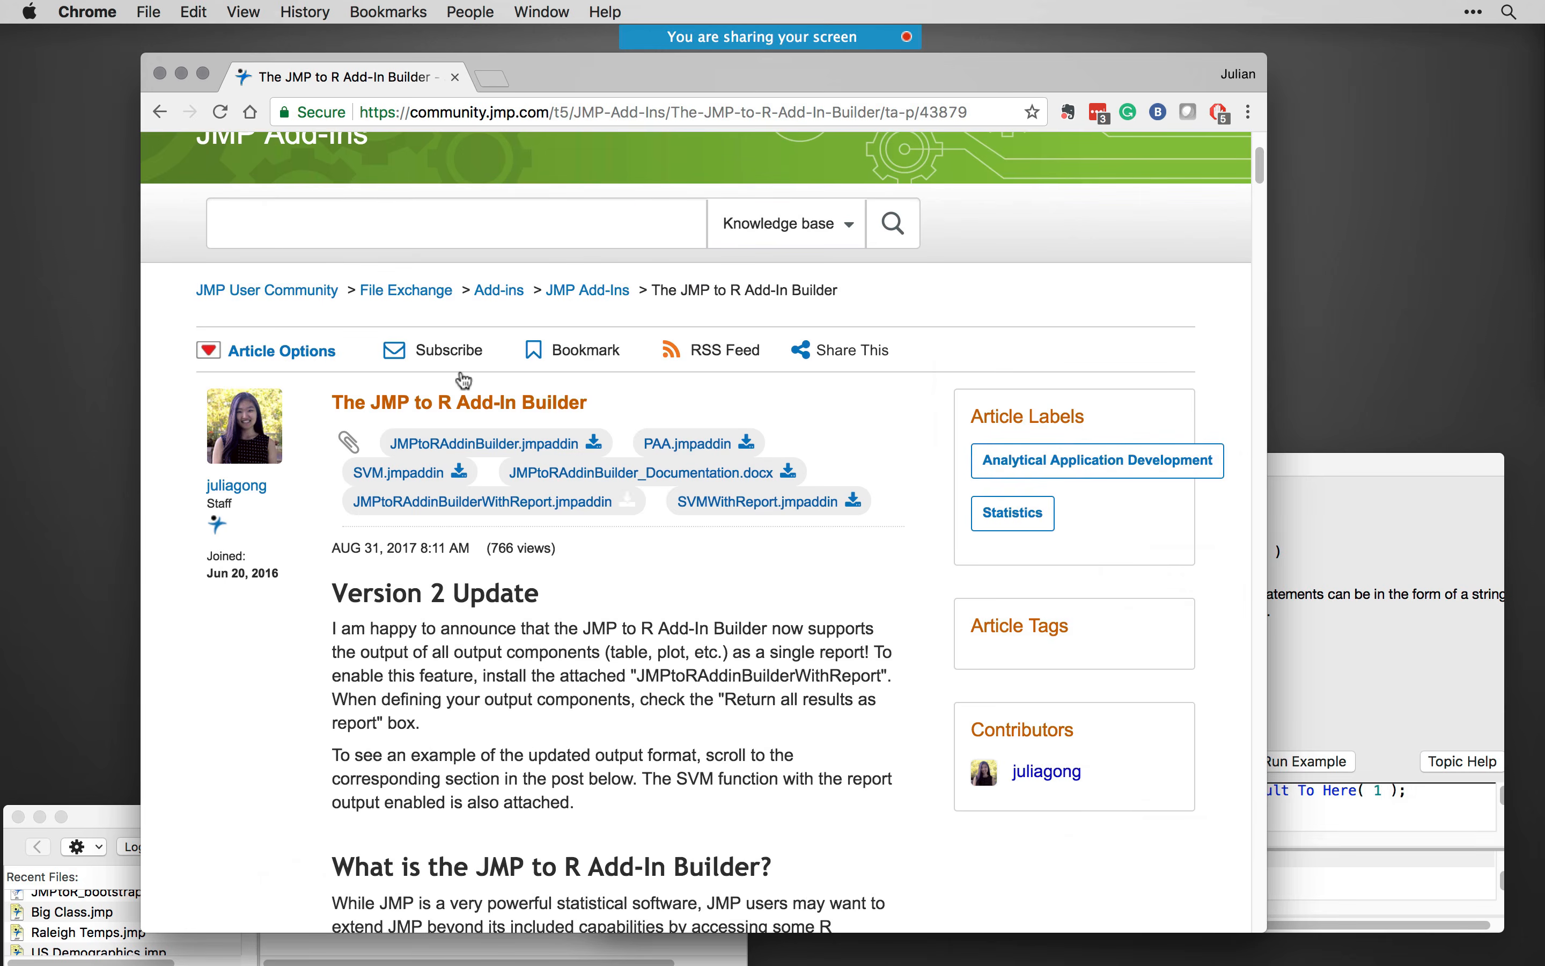
{"action": "scroll", "coordinate": [574, 383], "scroll_direction": "up", "scroll_amount": 3}
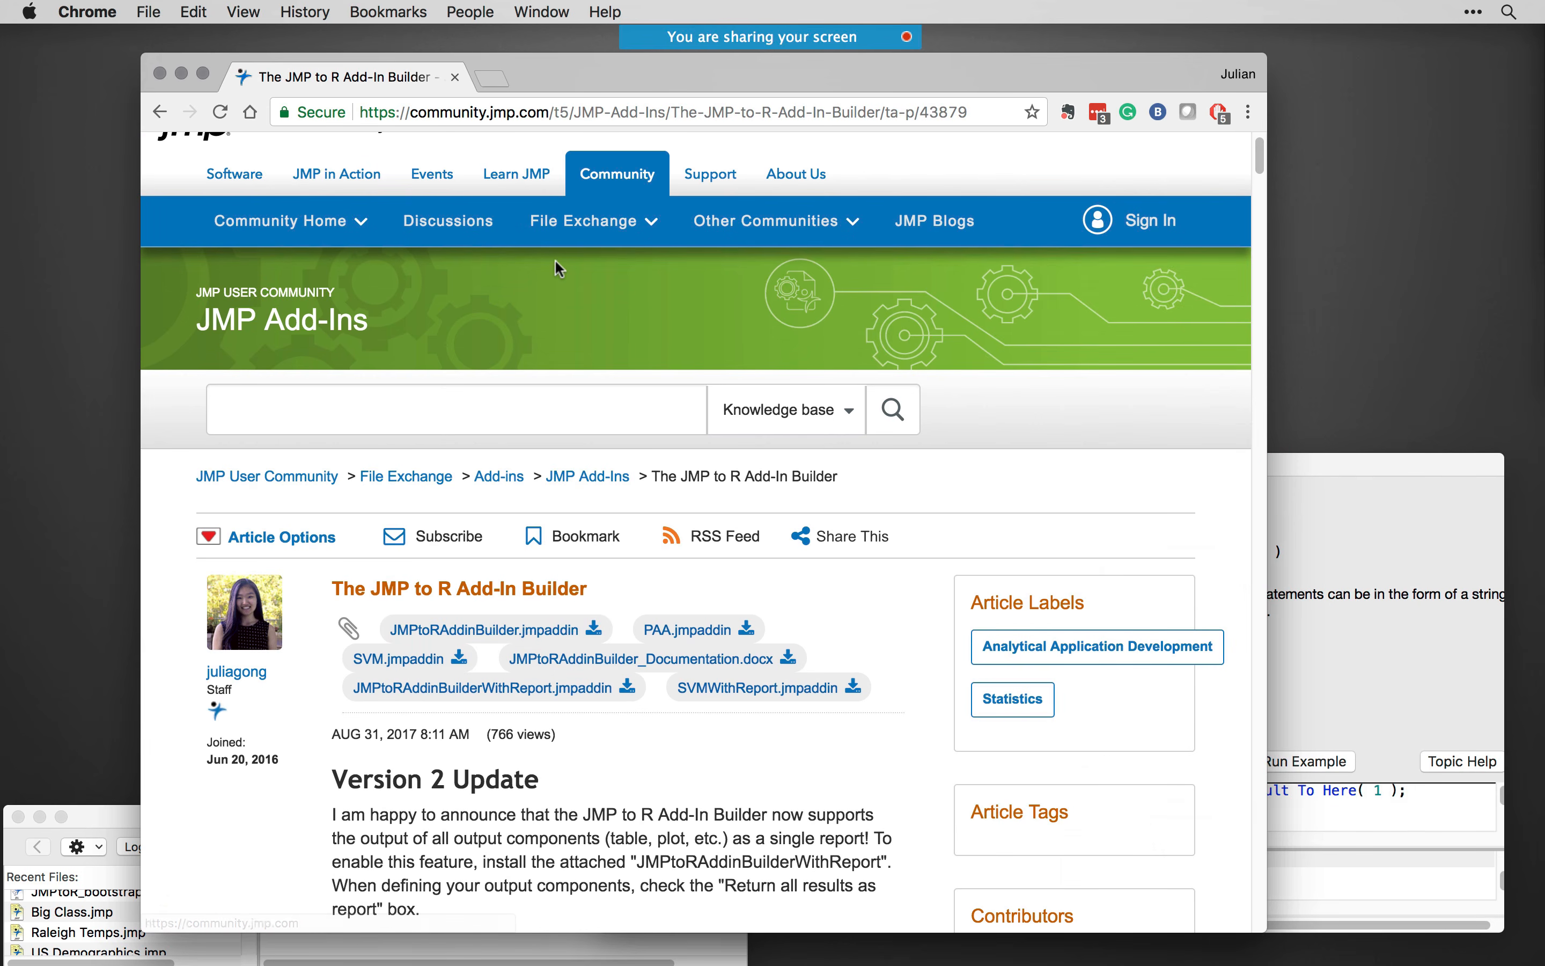
{"action": "left_click_drag", "start_coordinate": [628, 63], "coordinate": [605, 65]}
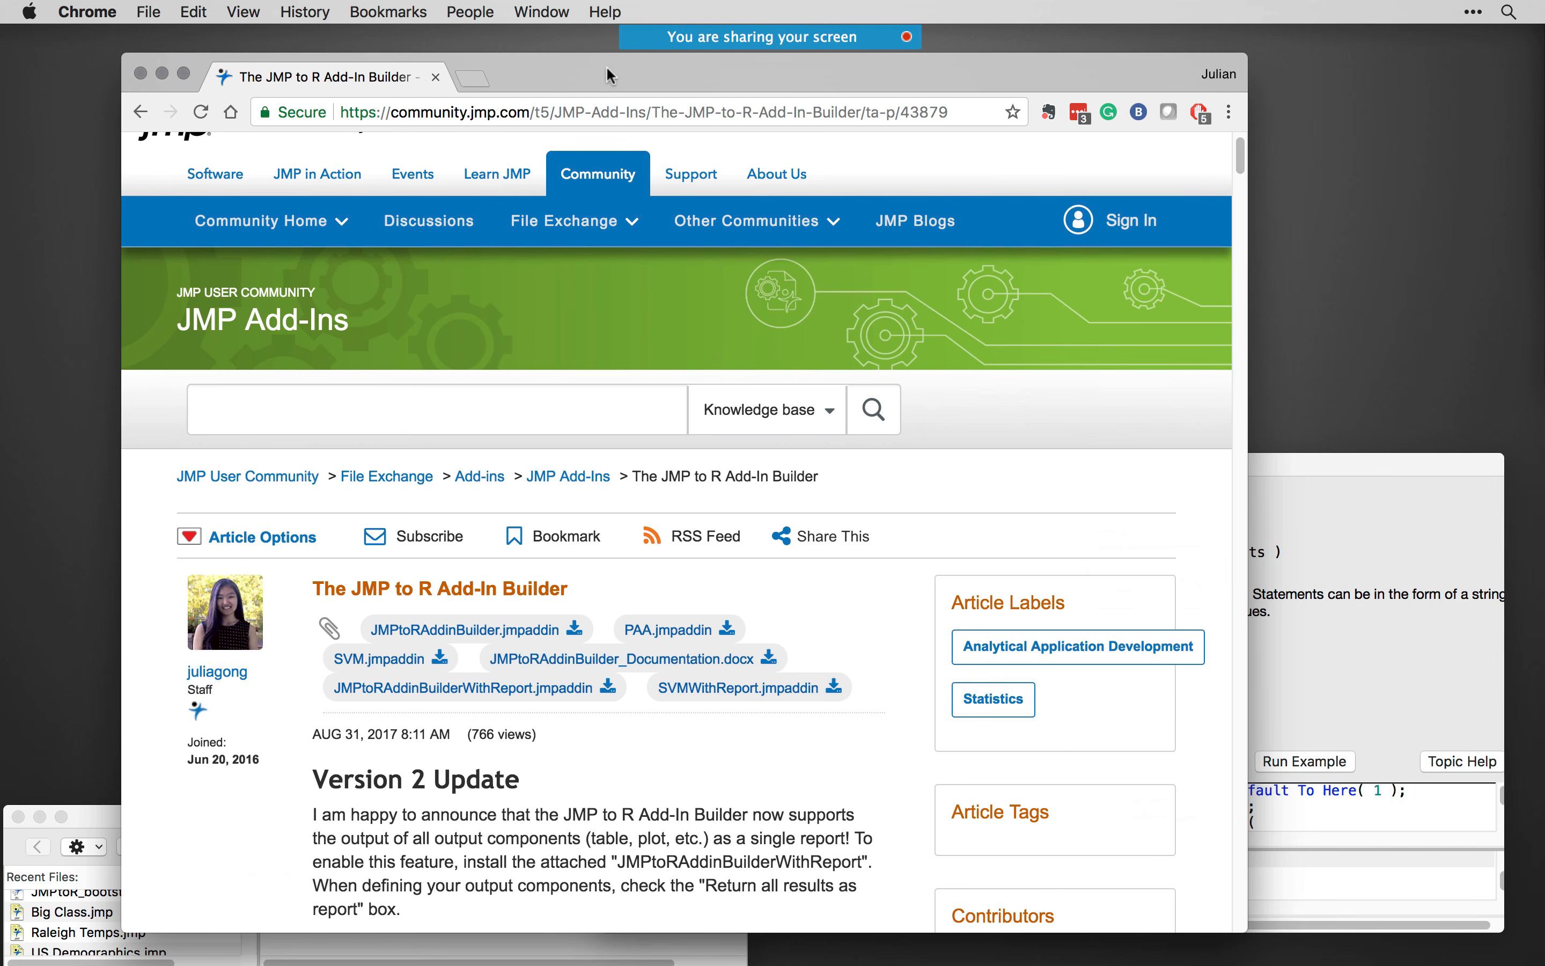
{"action": "left_click", "coordinate": [162, 73]}
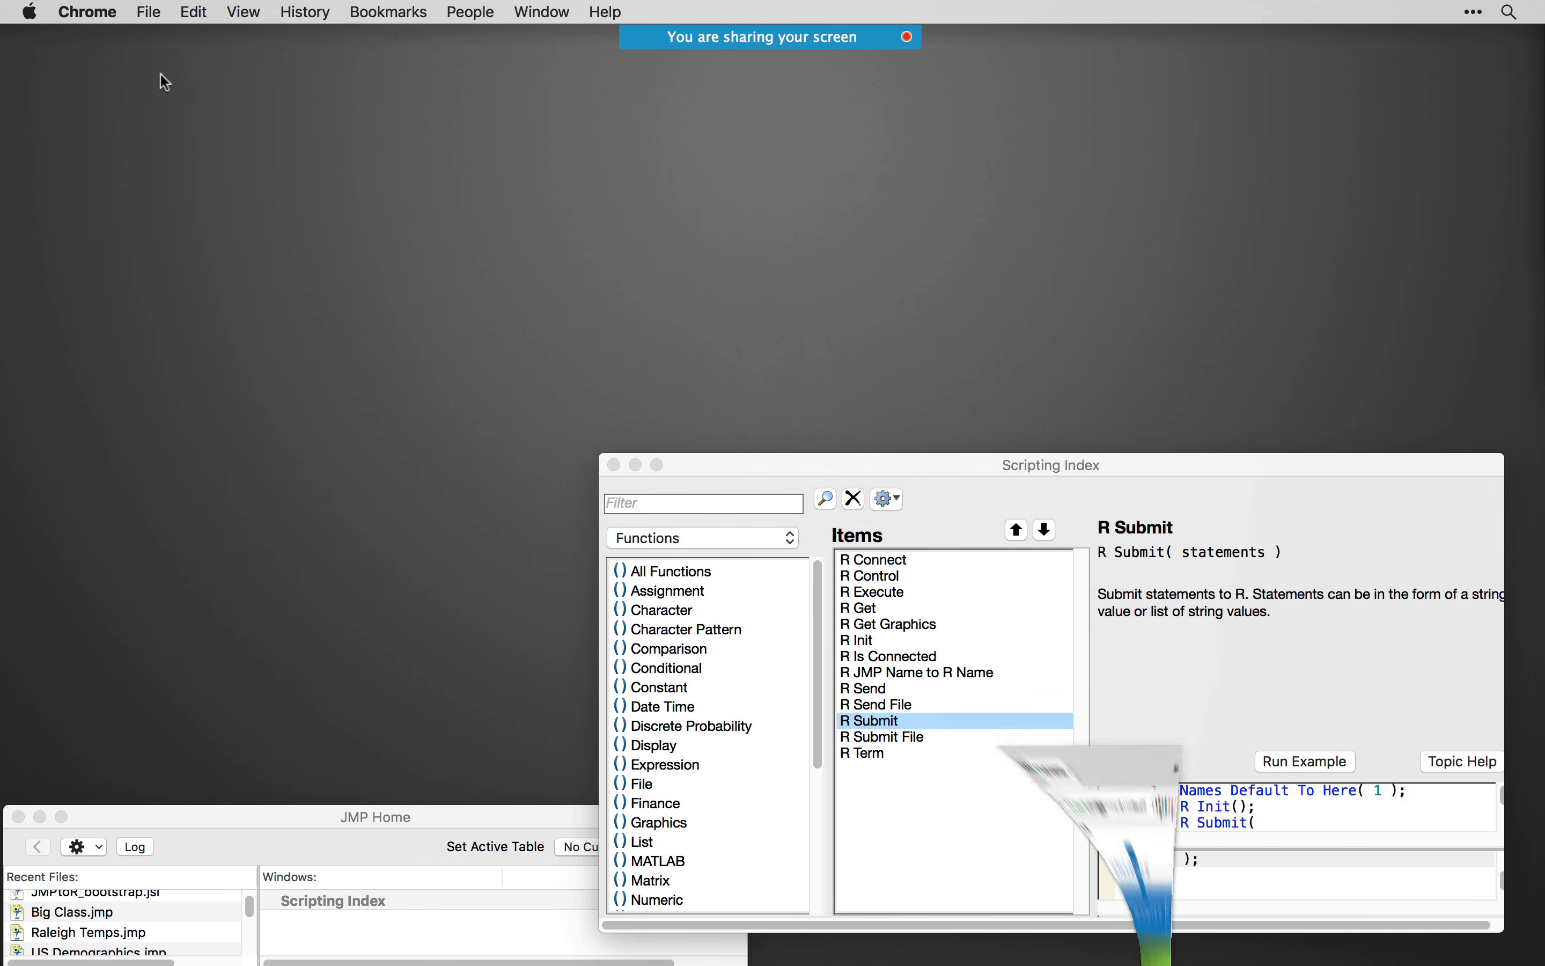
- Shrink the Scripting Index window out of the way and open the GGplots-Combined-1 script in JMP
{"action": "left_click", "coordinate": [719, 480]}
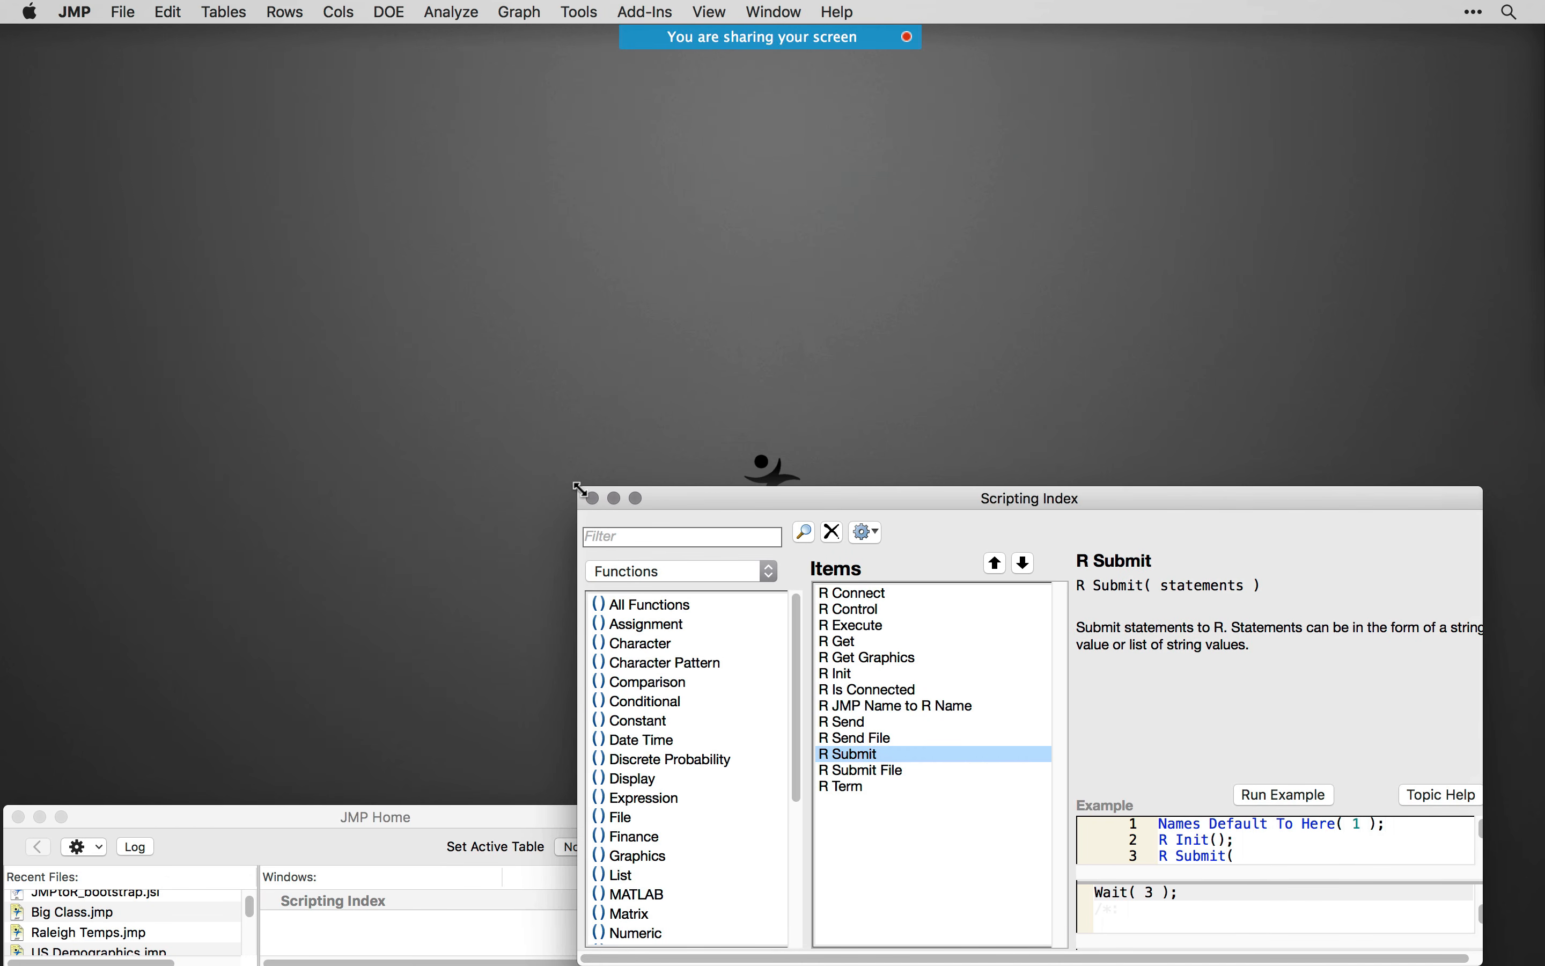
{"action": "left_click_drag", "start_coordinate": [582, 489], "coordinate": [715, 550]}
{"action": "double_click", "coordinate": [821, 449]}
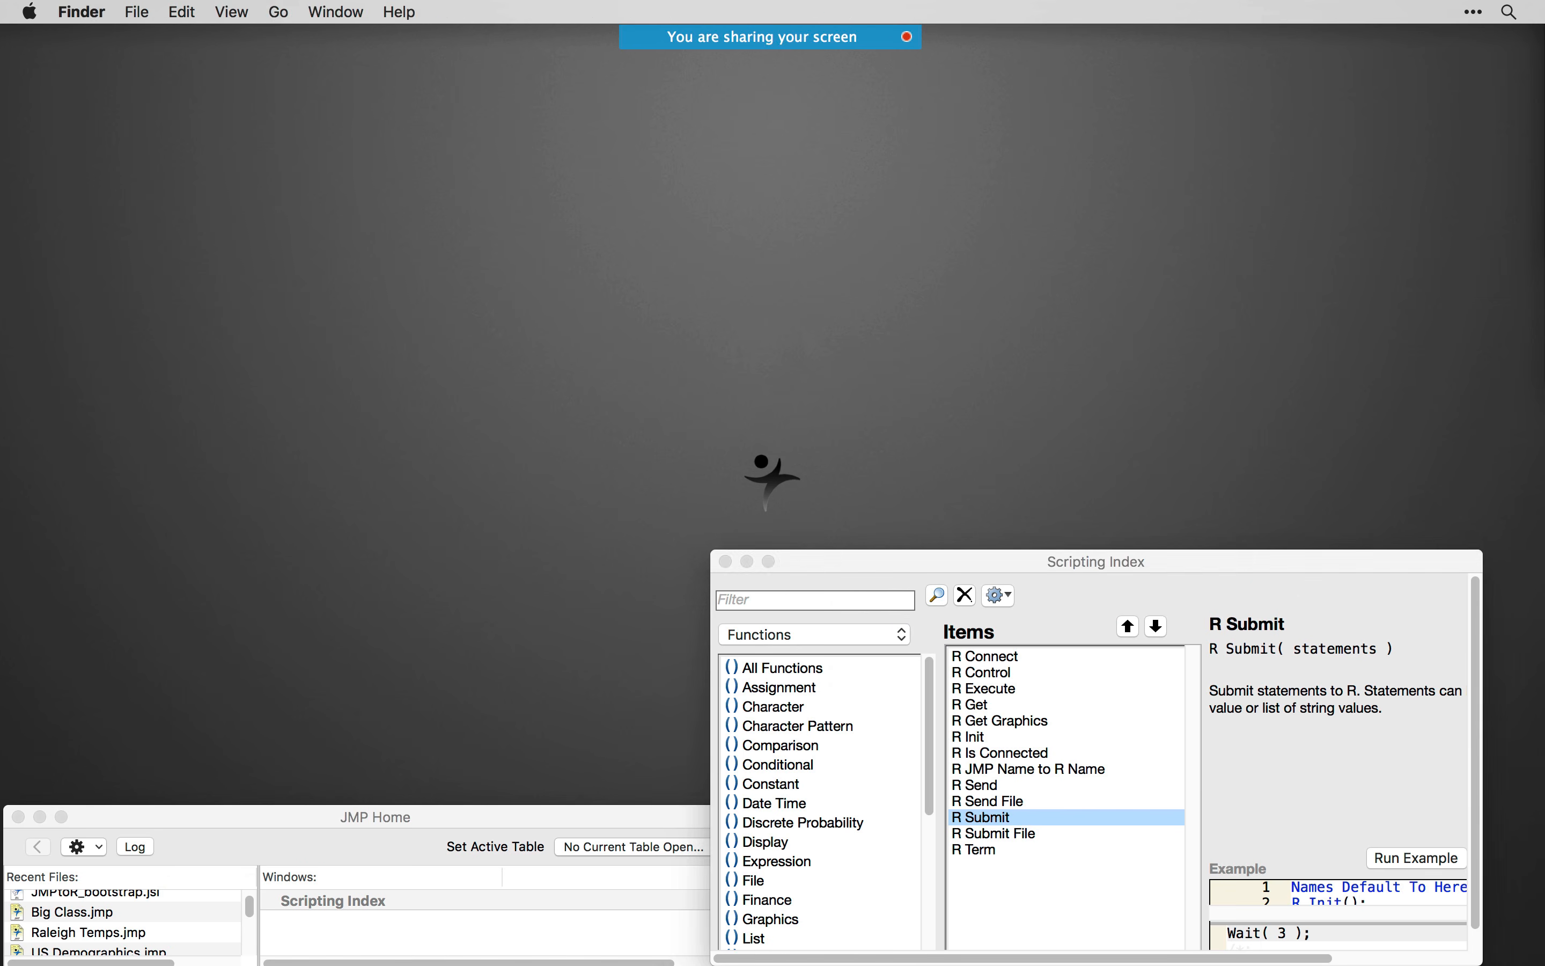
{"action": "left_click_drag", "start_coordinate": [935, 131], "coordinate": [558, 120]}
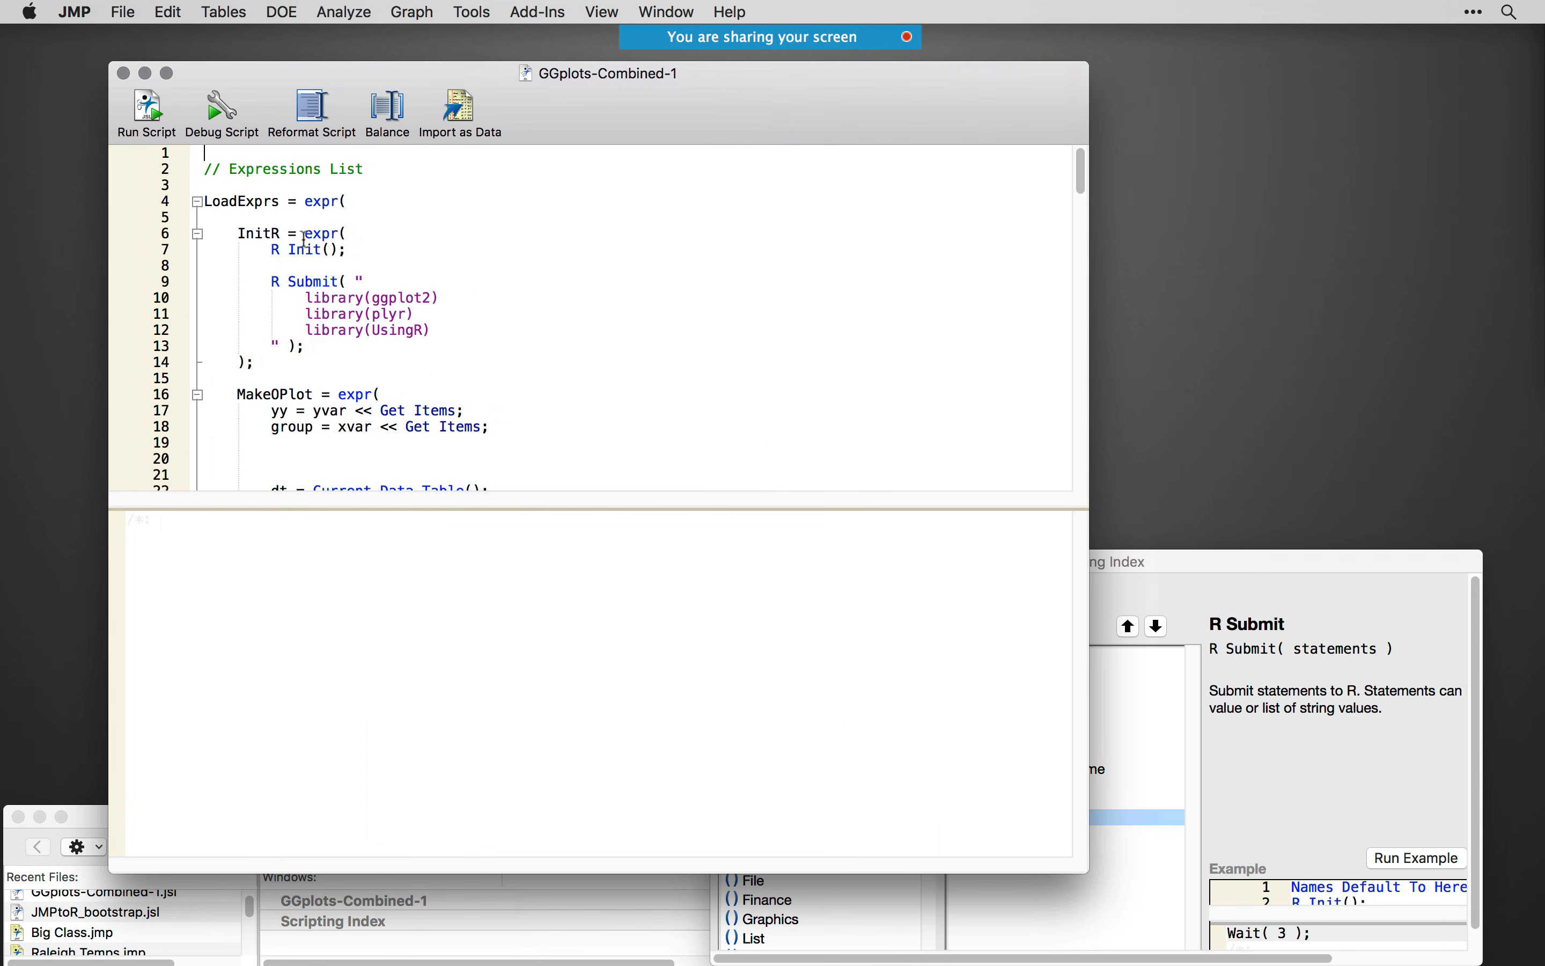
- Fold the LoadExprs block in the script and open the Big Class.jmp table beside the script window
{"action": "left_click", "coordinate": [198, 203]}
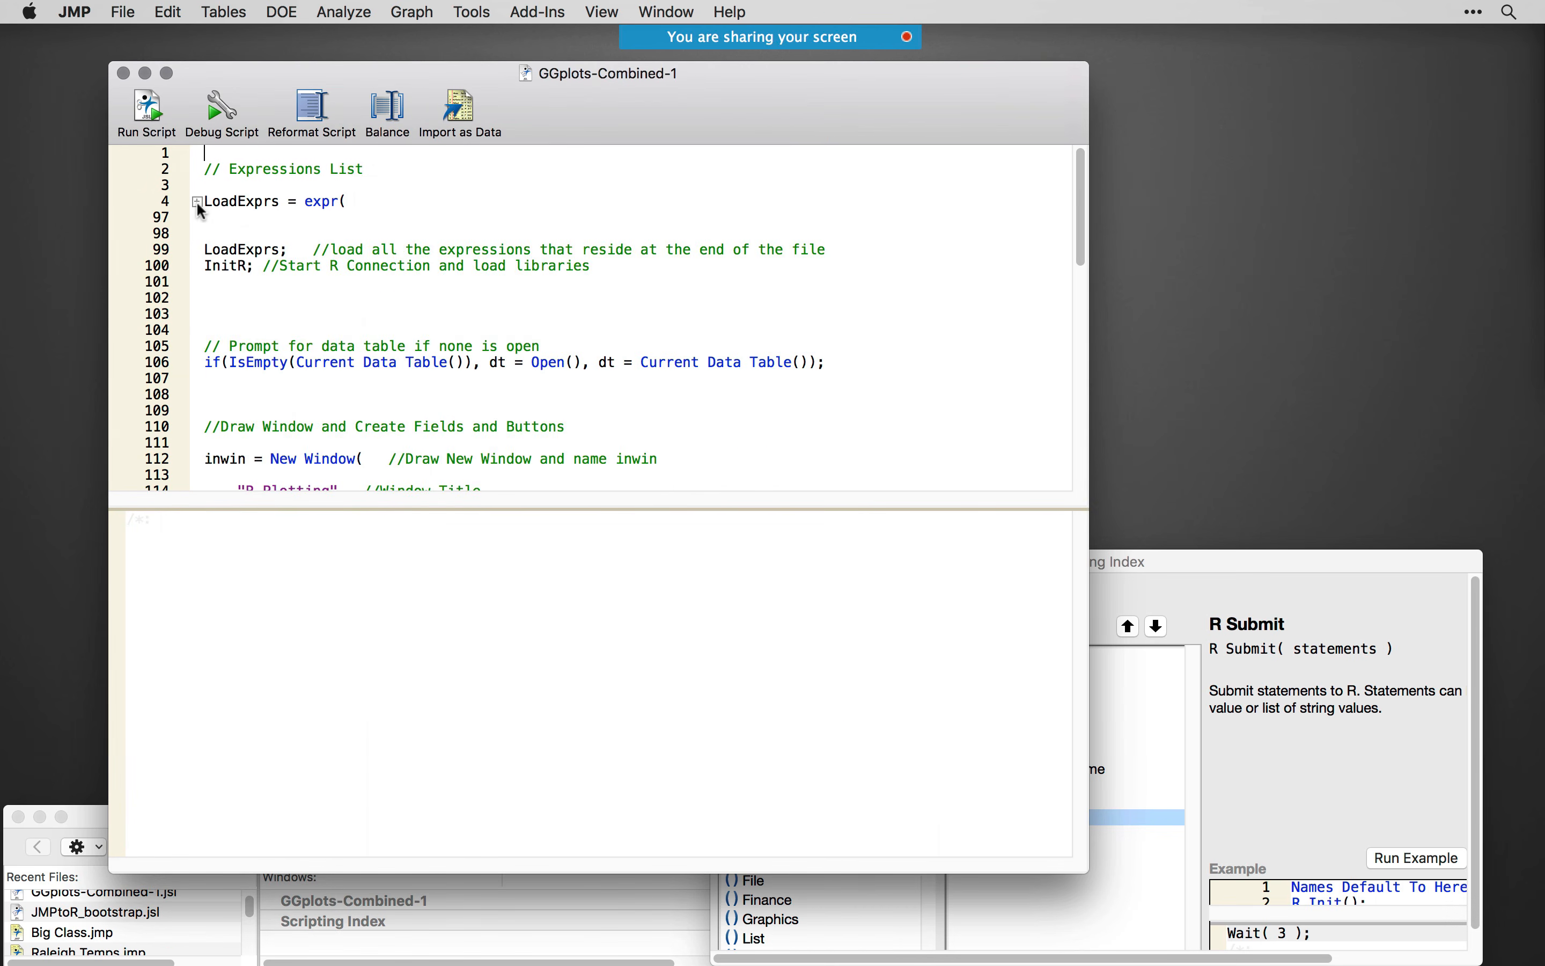
{"action": "double_click", "coordinate": [84, 932]}
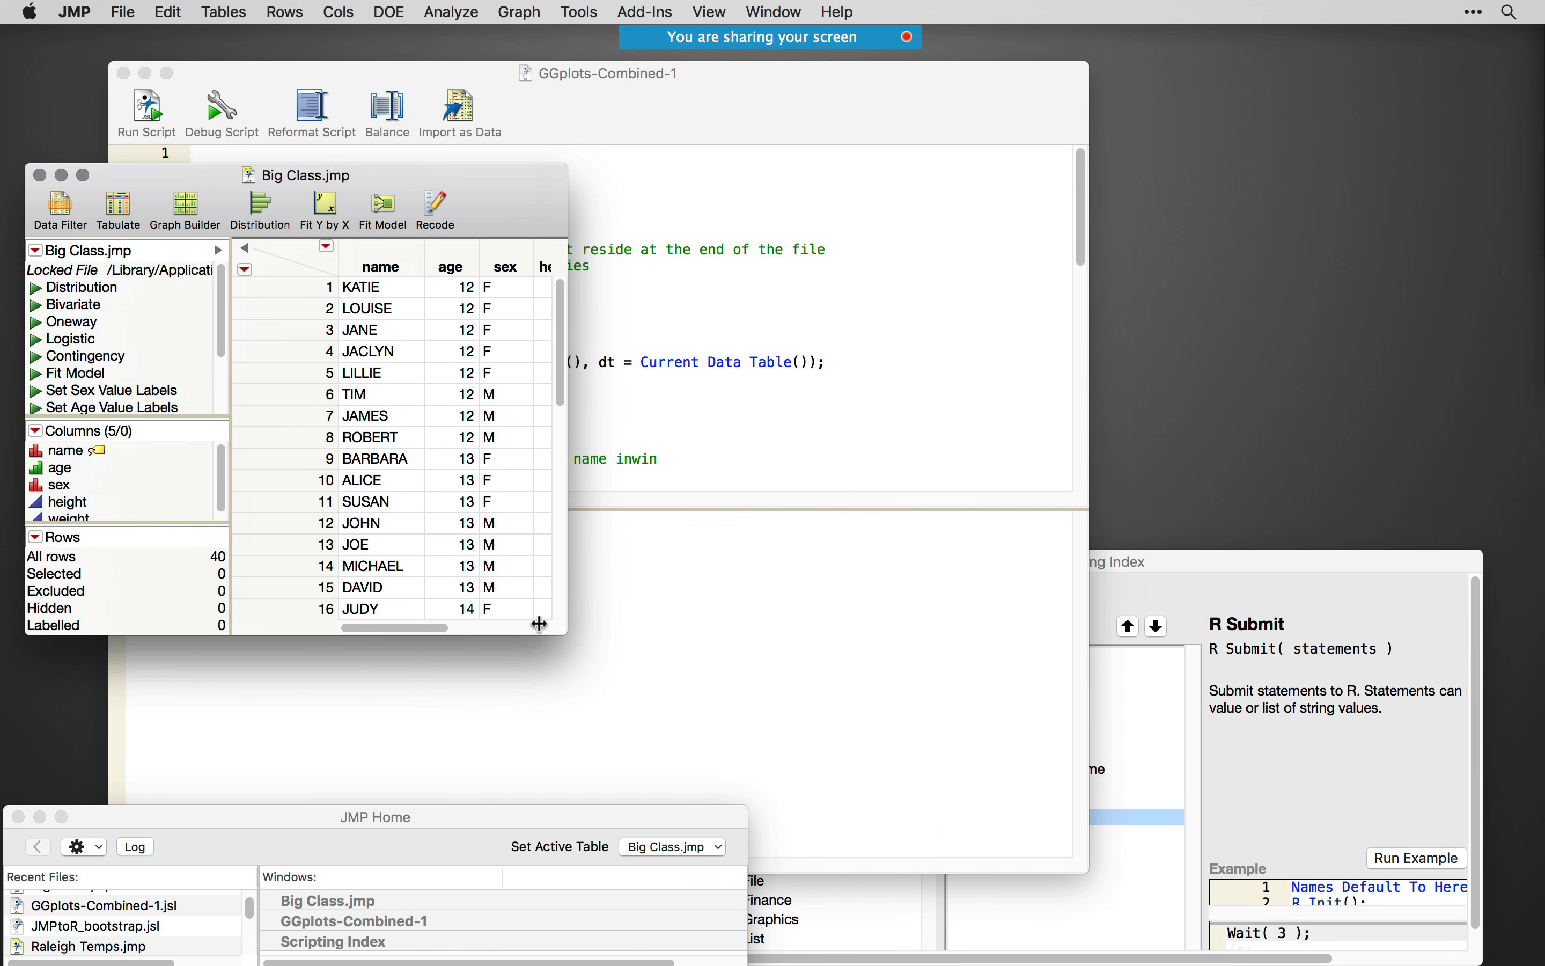
{"action": "left_click_drag", "start_coordinate": [757, 102], "coordinate": [1062, 98]}
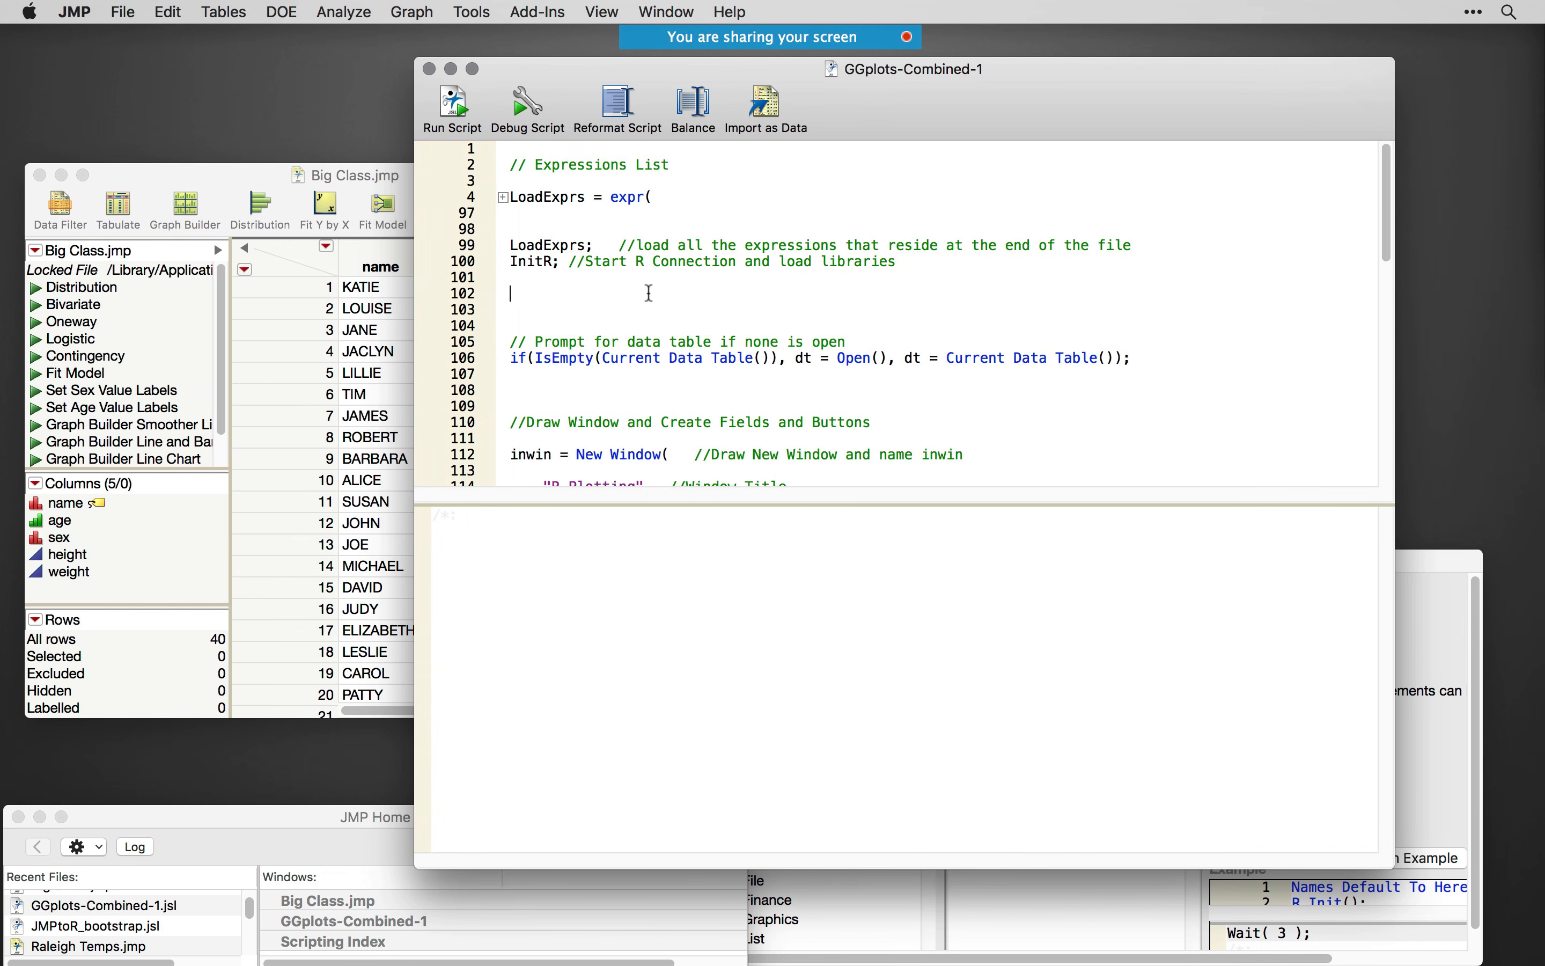
- Run the GGplots-Combined-1 script and rearrange the windows so the R Plotting dialog sits clear above the script
{"action": "scroll", "coordinate": [1239, 313], "scroll_direction": "down", "scroll_amount": 6}
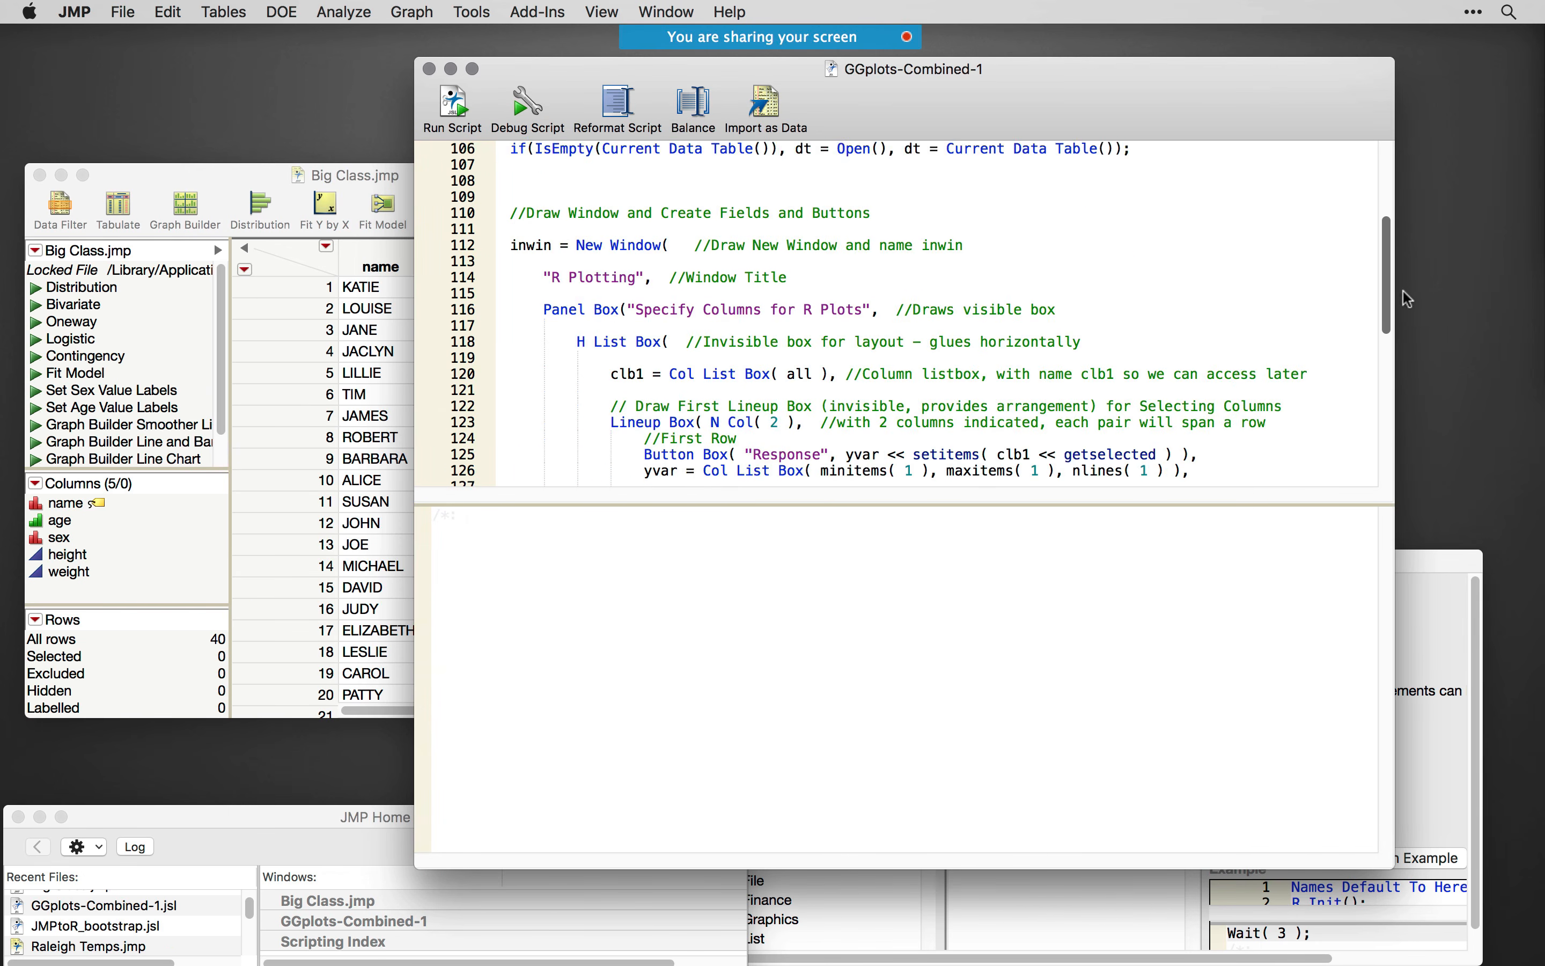
{"action": "left_click_drag", "start_coordinate": [1400, 306], "coordinate": [1394, 208]}
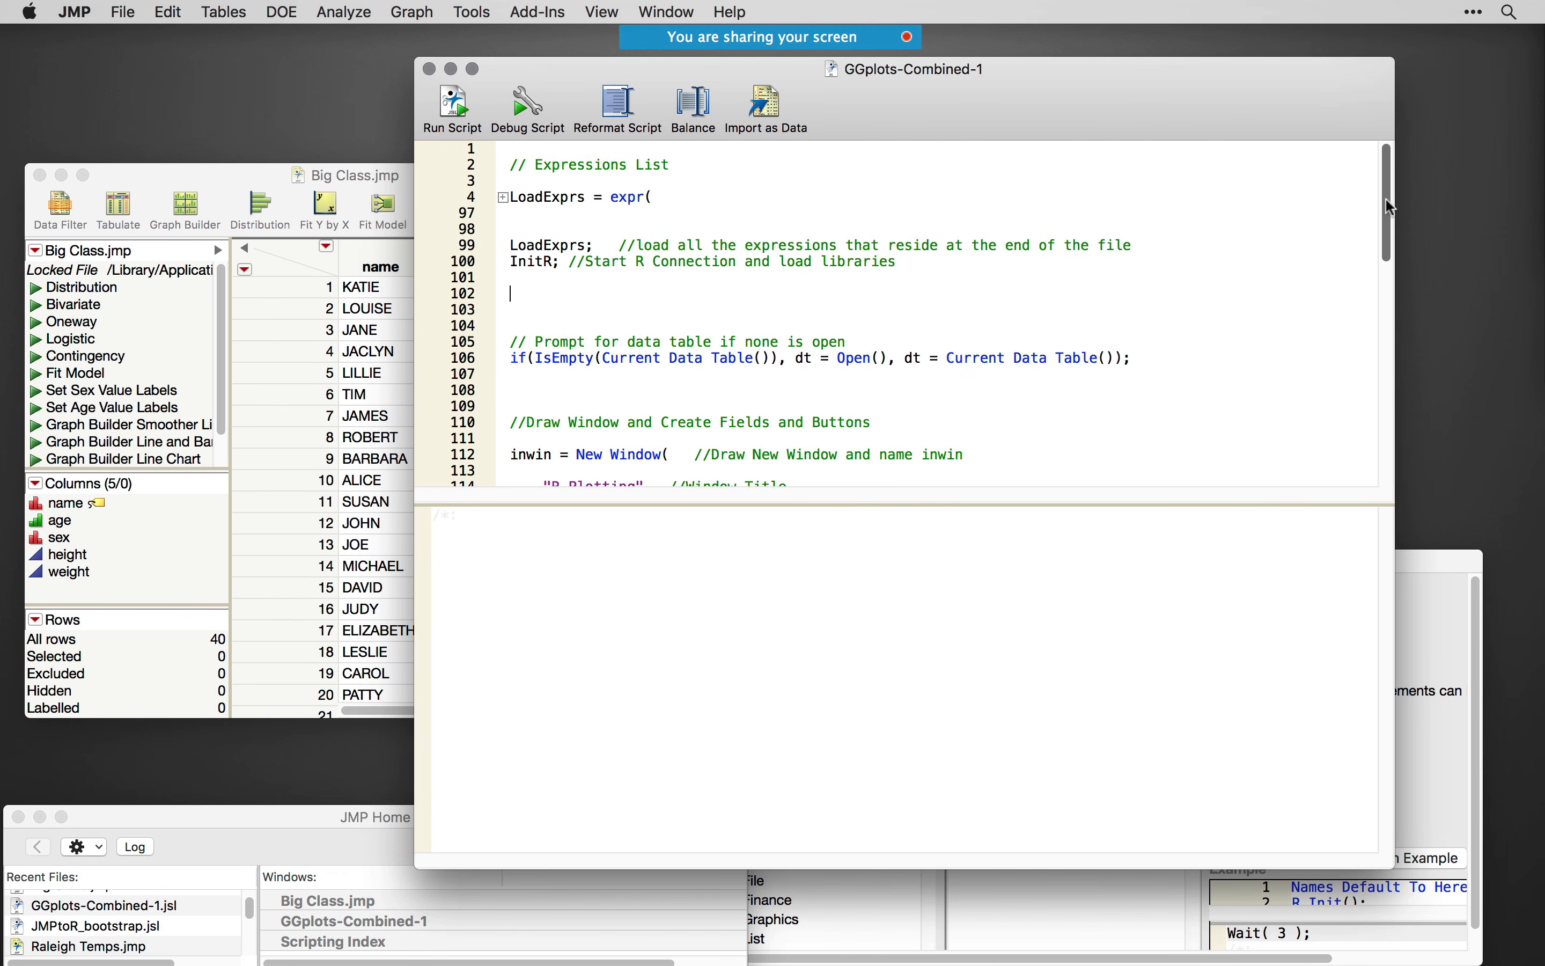
{"action": "left_click", "coordinate": [452, 110]}
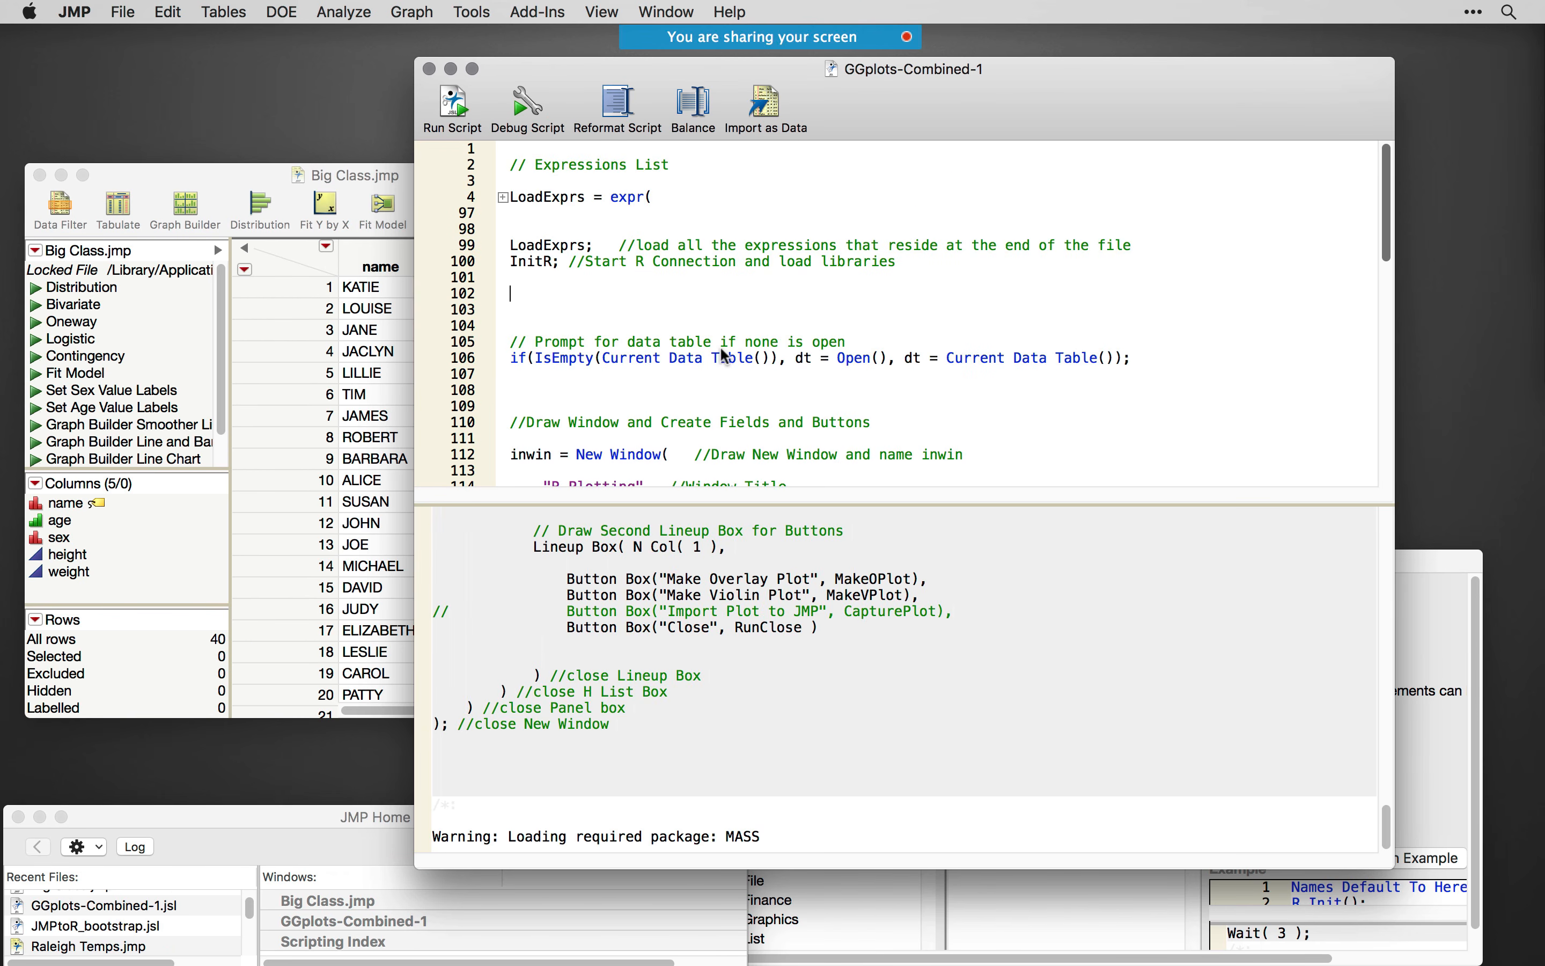
{"action": "left_click_drag", "start_coordinate": [521, 425], "coordinate": [959, 685]}
{"action": "left_click_drag", "start_coordinate": [703, 661], "coordinate": [703, 409]}
{"action": "left_click_drag", "start_coordinate": [892, 90], "coordinate": [931, 537]}
{"action": "left_click_drag", "start_coordinate": [876, 440], "coordinate": [861, 156]}
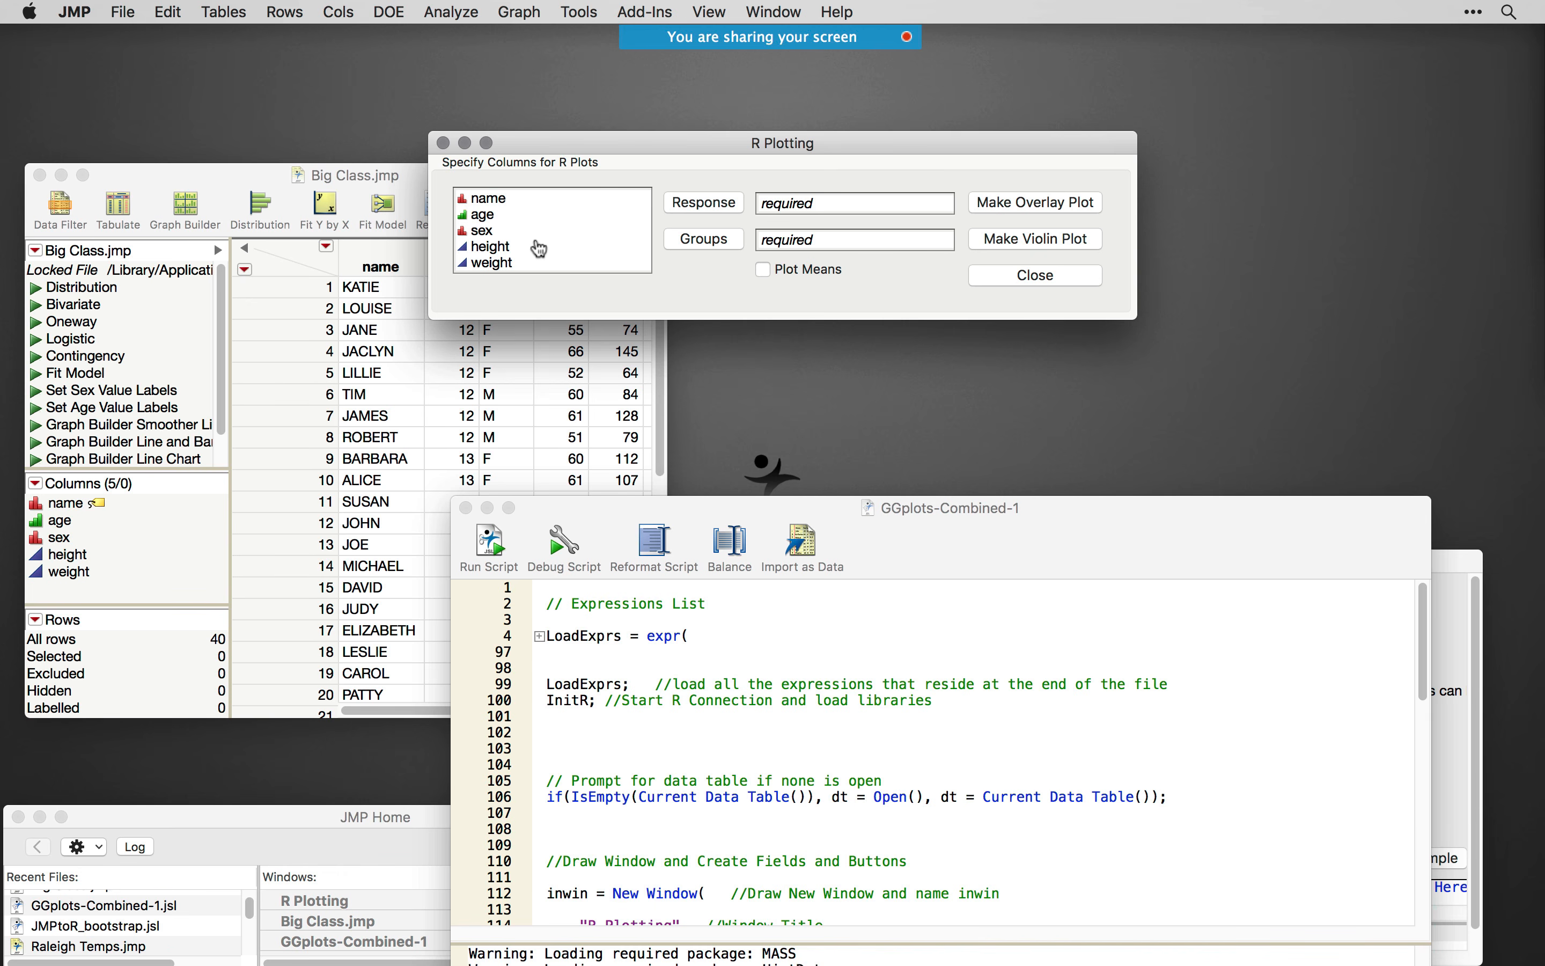
- Assign height as the Response and age as the Groups column, and make a violin plot
{"action": "left_click", "coordinate": [501, 248]}
{"action": "left_click", "coordinate": [705, 205]}
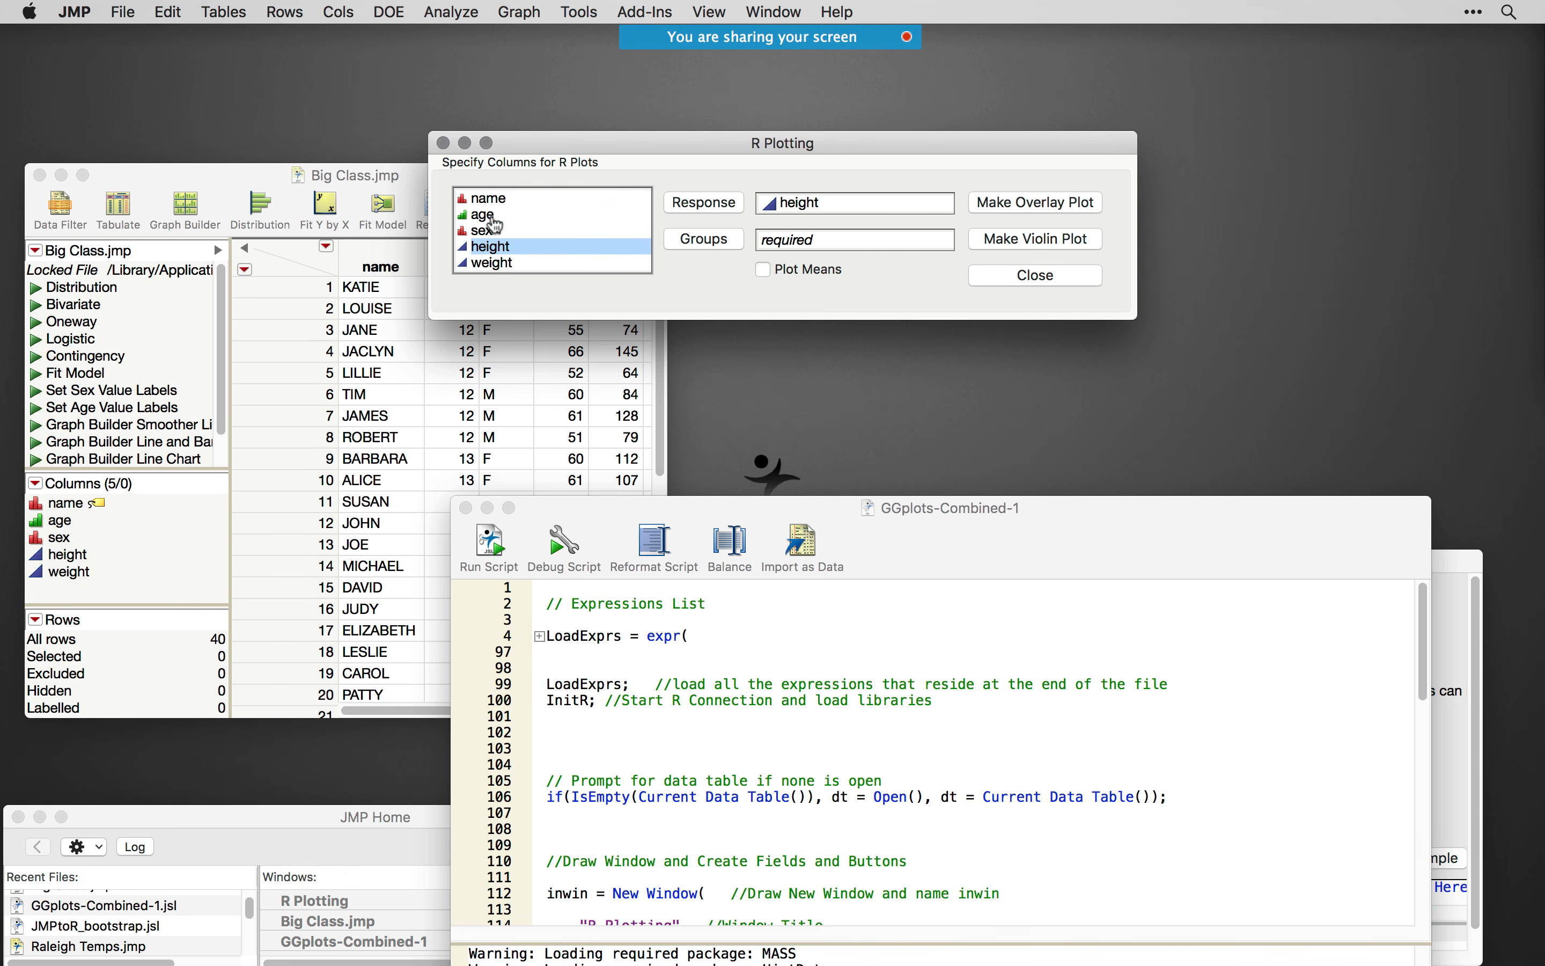
{"action": "left_click", "coordinate": [491, 218]}
{"action": "left_click", "coordinate": [693, 241]}
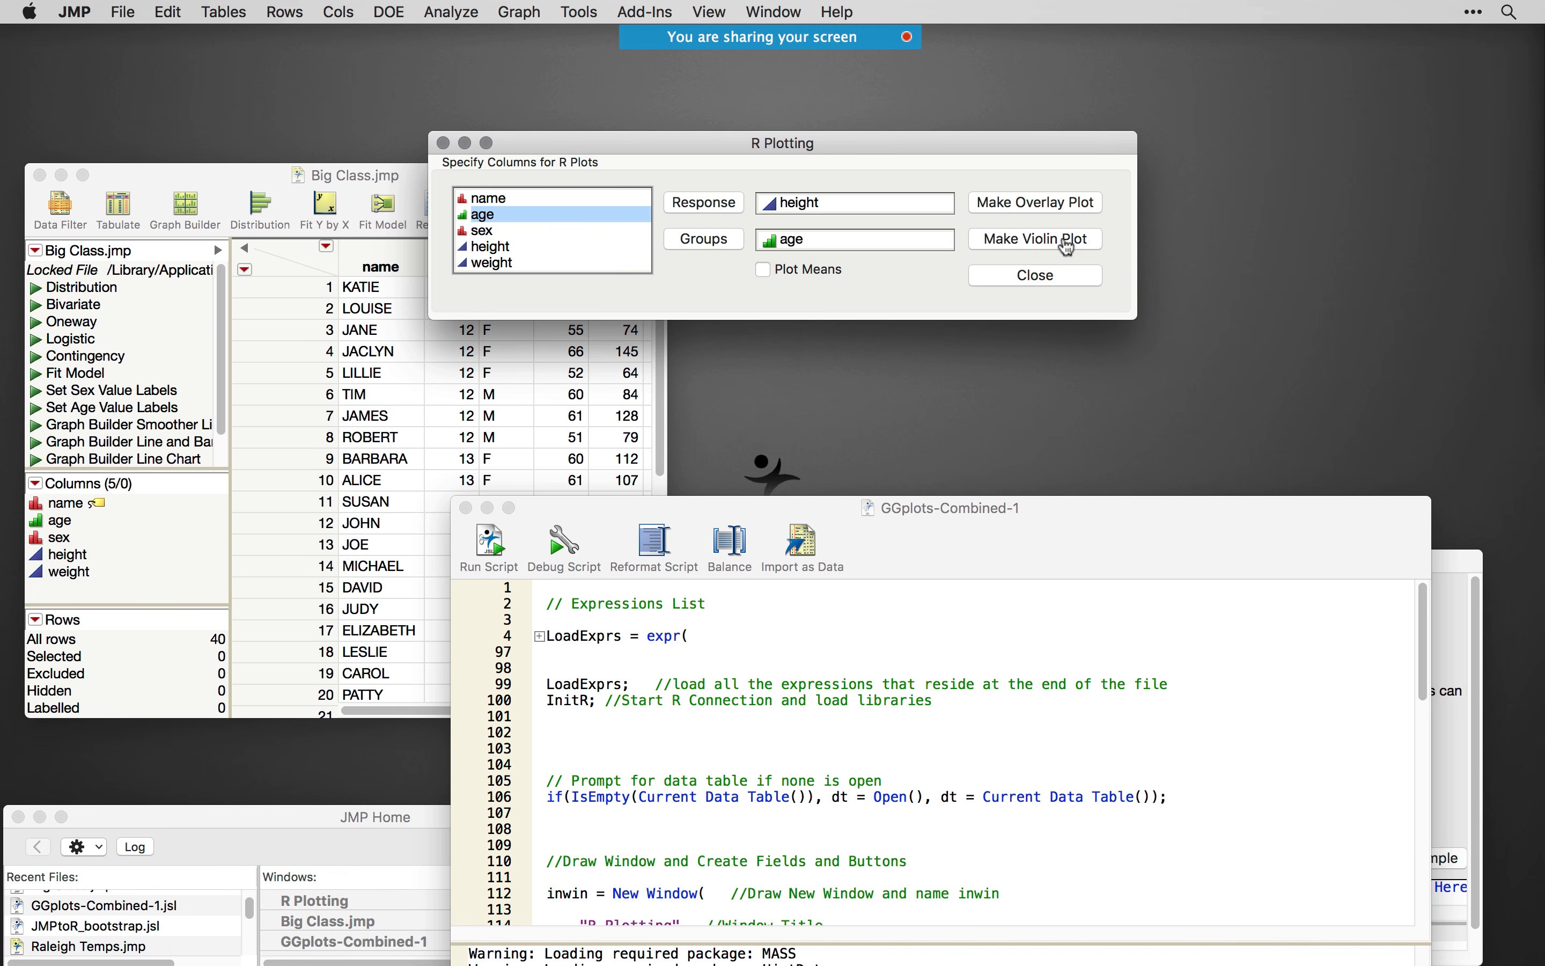
{"action": "left_click", "coordinate": [1068, 246]}
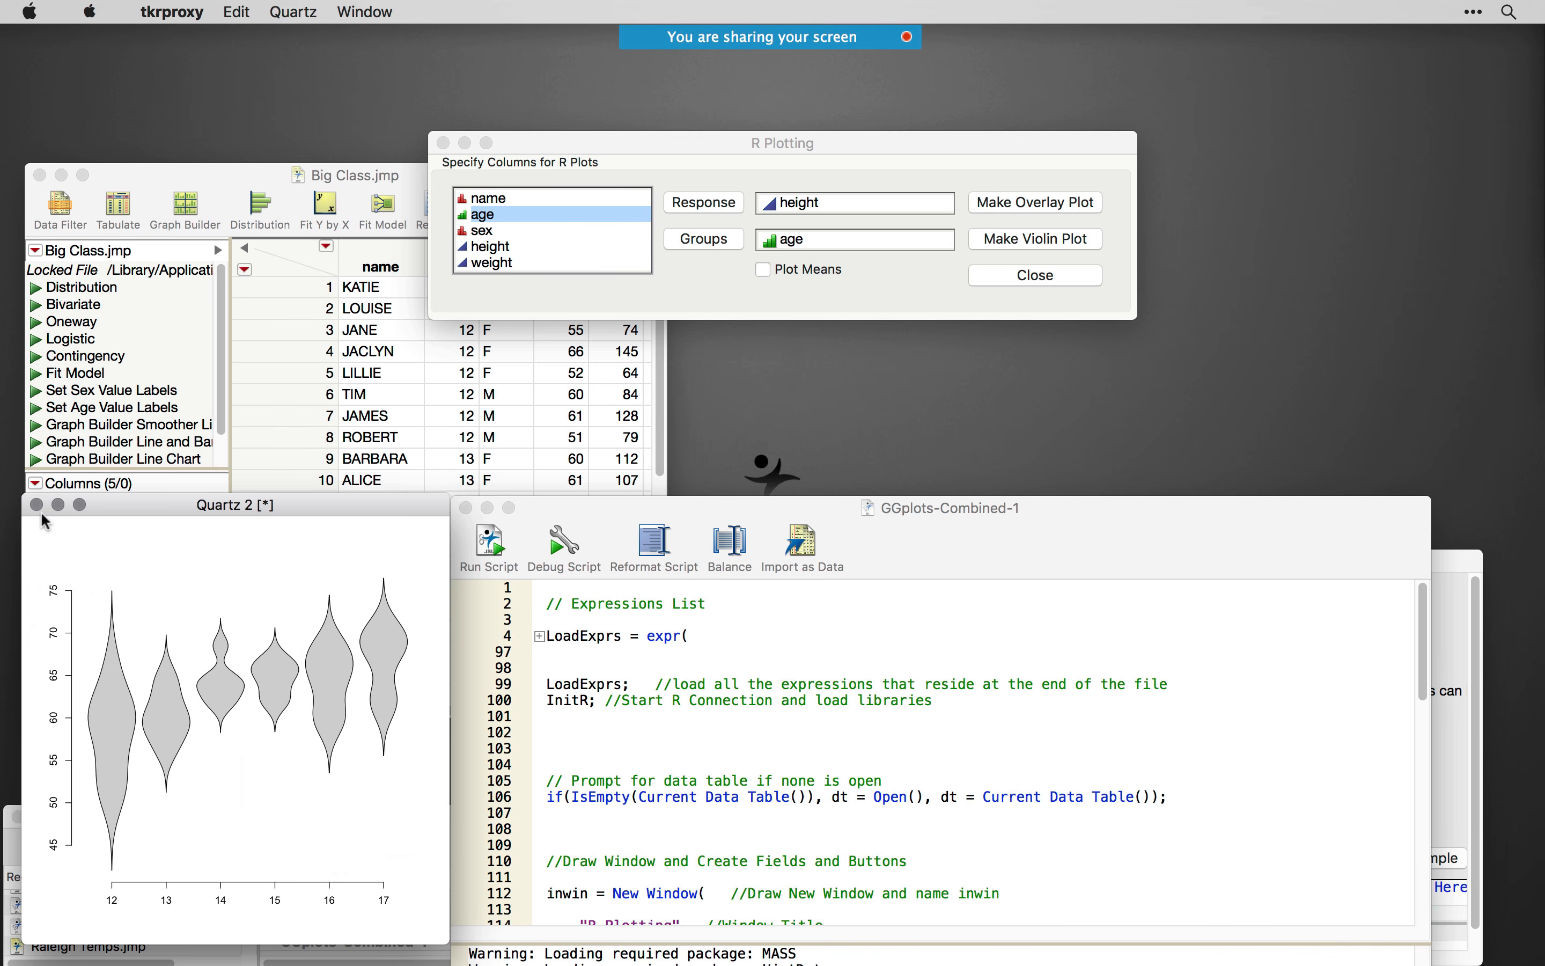
- Make an overlay plot of height by age, and widen and reposition its Quartz window below the R Plotting dialog
{"action": "left_click", "coordinate": [1076, 204]}
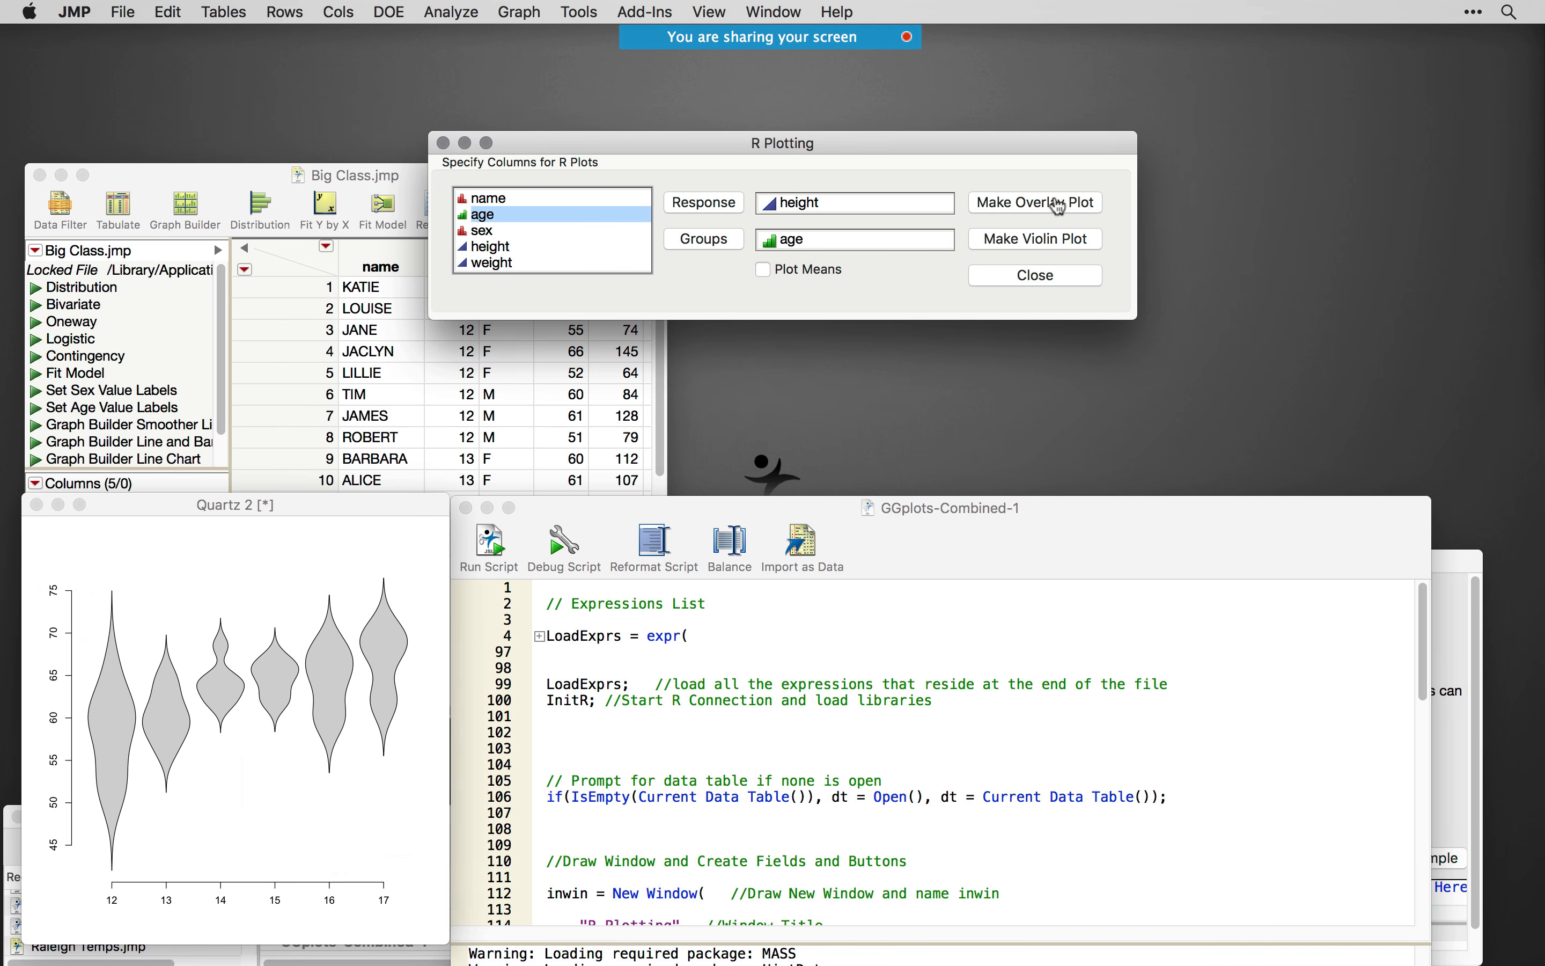
{"action": "left_click", "coordinate": [1075, 203]}
{"action": "left_click", "coordinate": [434, 504]}
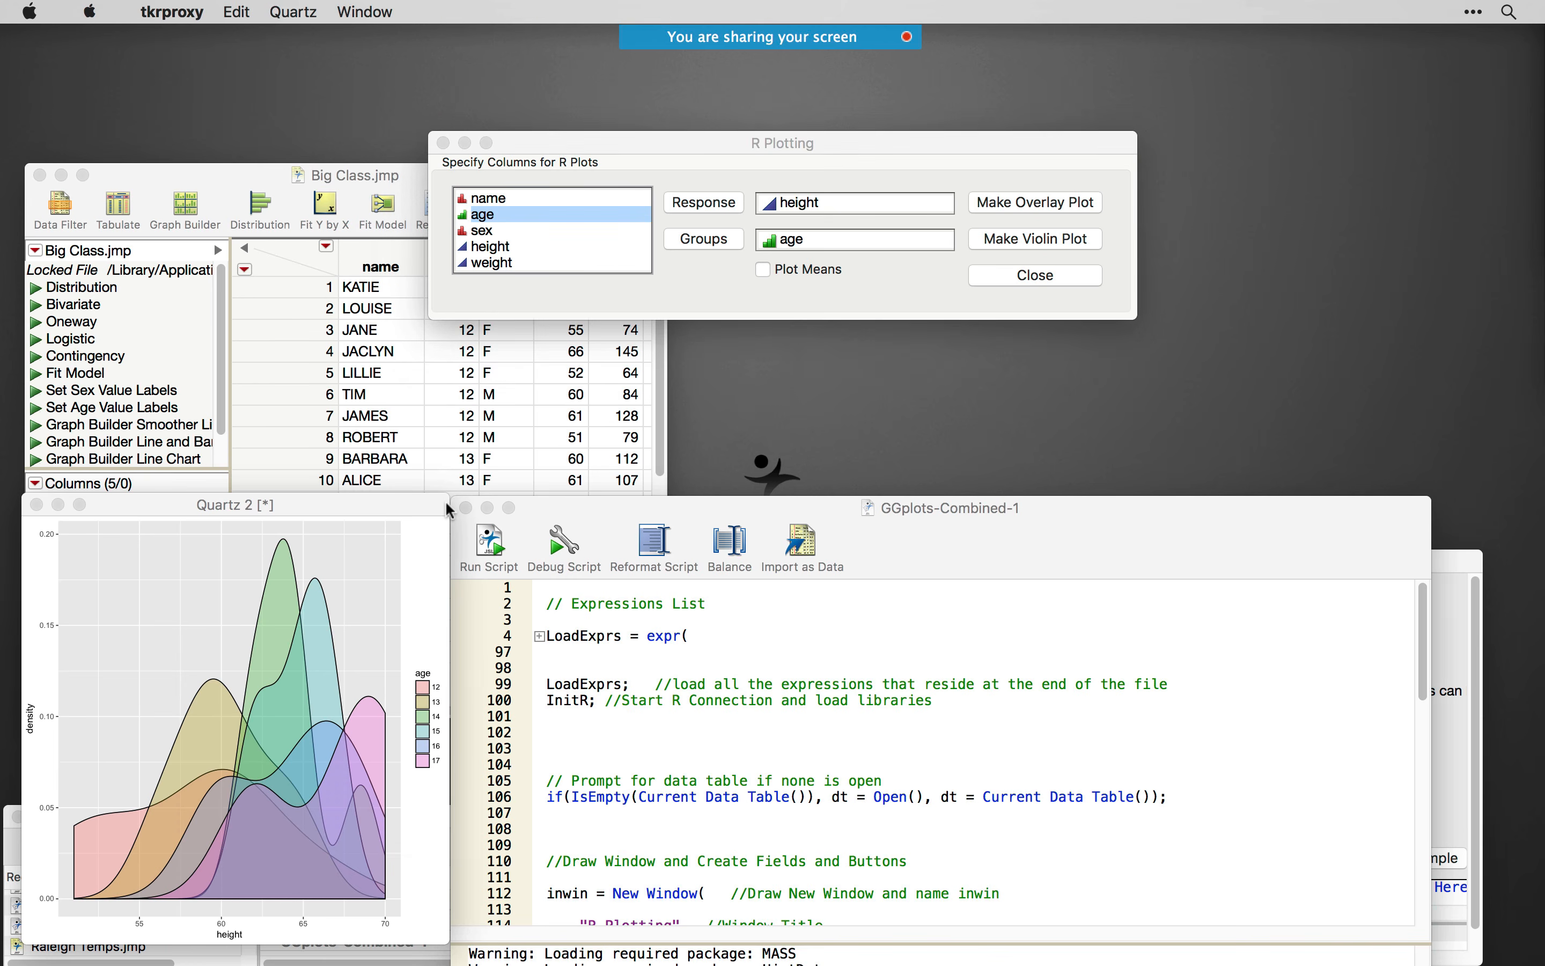
{"action": "left_click_drag", "start_coordinate": [450, 496], "coordinate": [1011, 462]}
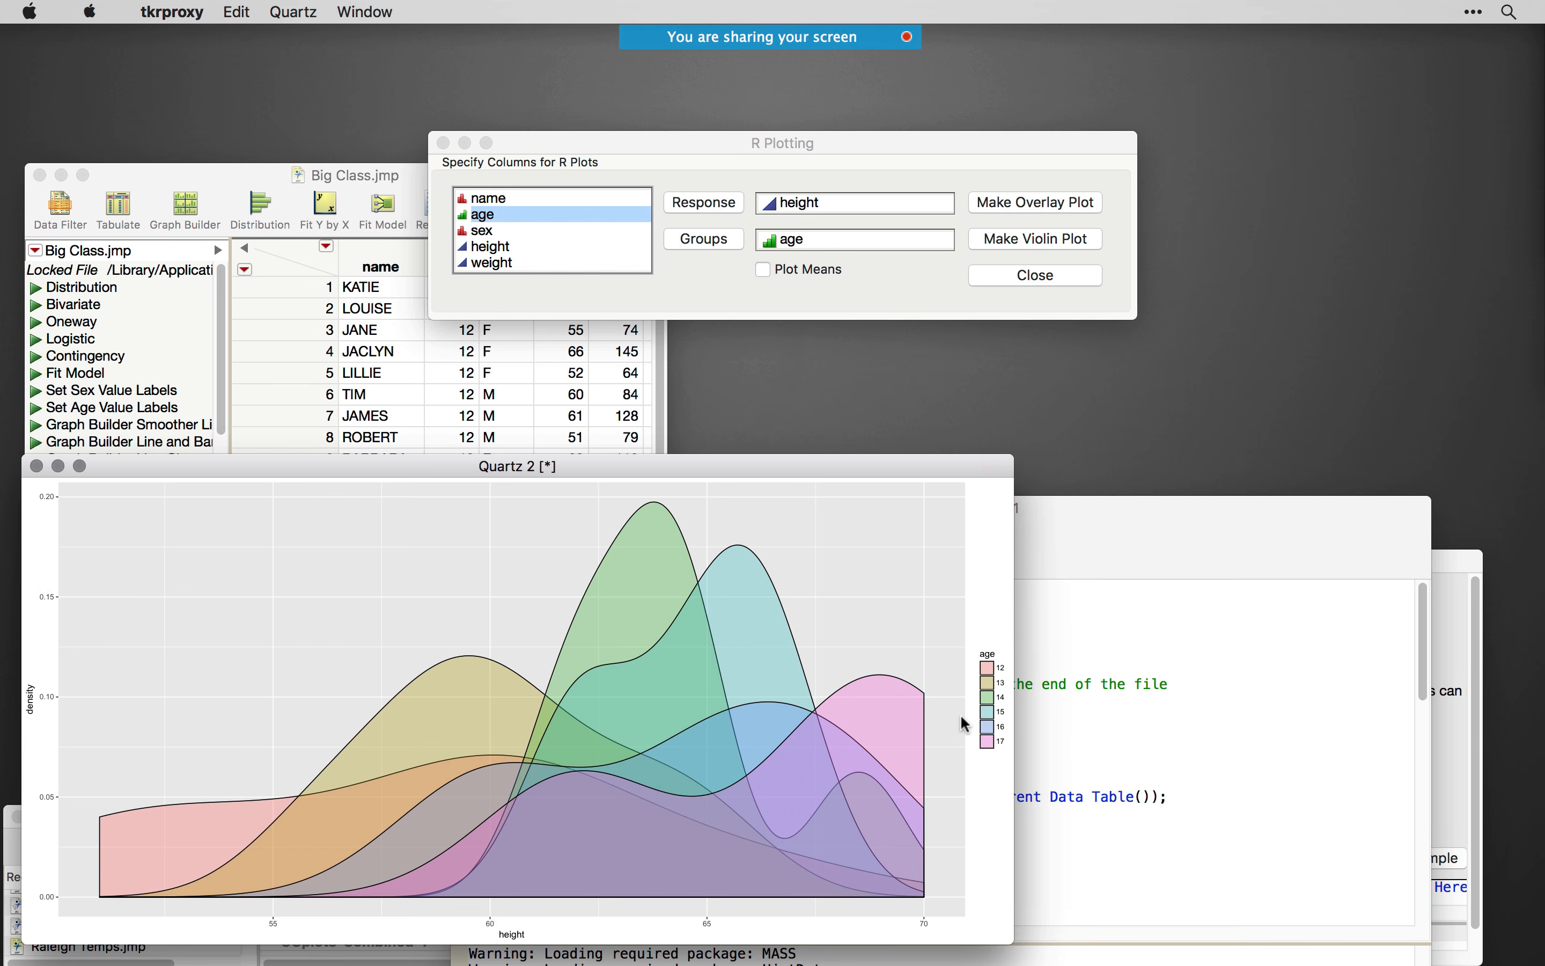
{"action": "left_click_drag", "start_coordinate": [804, 463], "coordinate": [906, 404]}
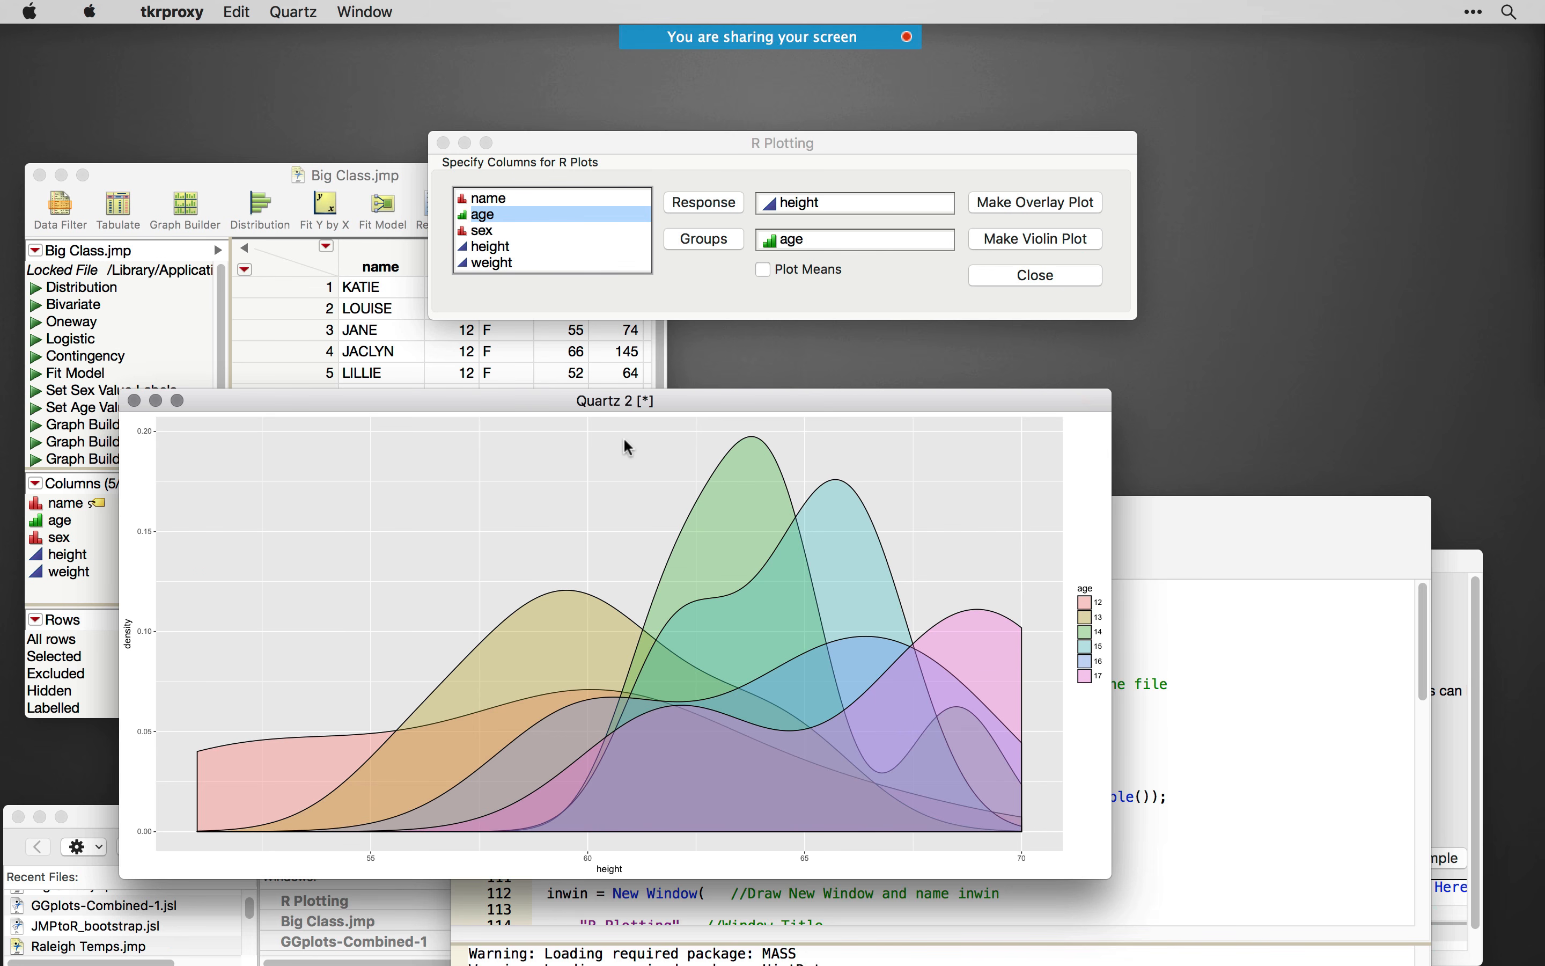
- Redraw the overlay plot with Plot Means enabled, and close the plot and R Plotting windows
{"action": "left_click", "coordinate": [835, 300]}
{"action": "left_click", "coordinate": [765, 270]}
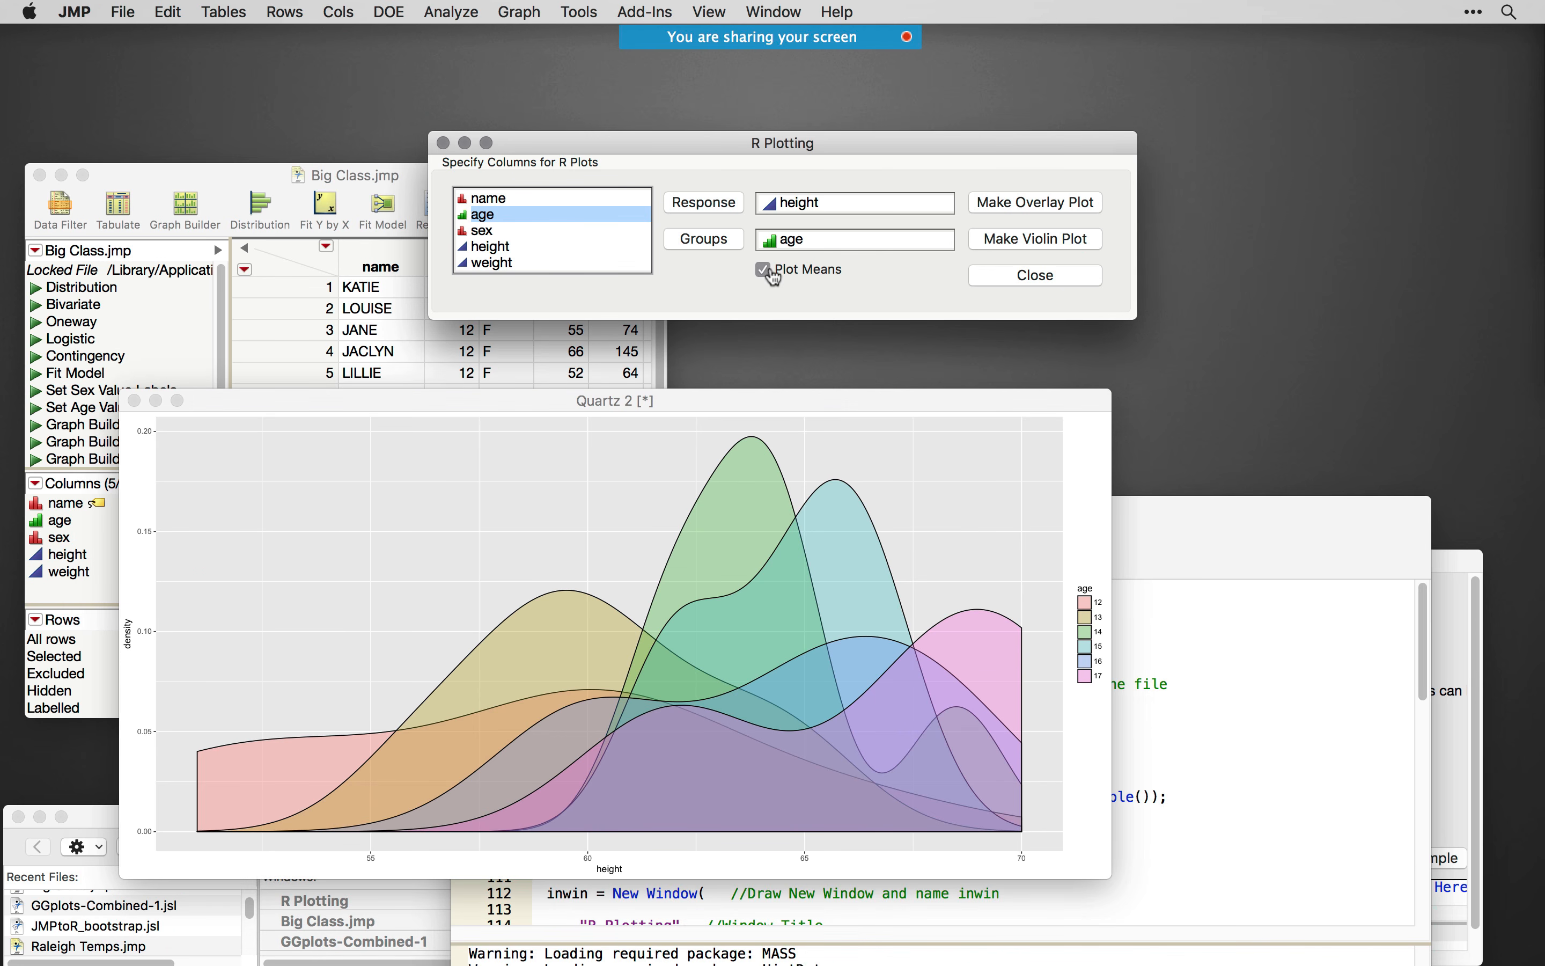
{"action": "left_click", "coordinate": [1065, 215]}
{"action": "left_click", "coordinate": [134, 401]}
{"action": "left_click", "coordinate": [1037, 276]}
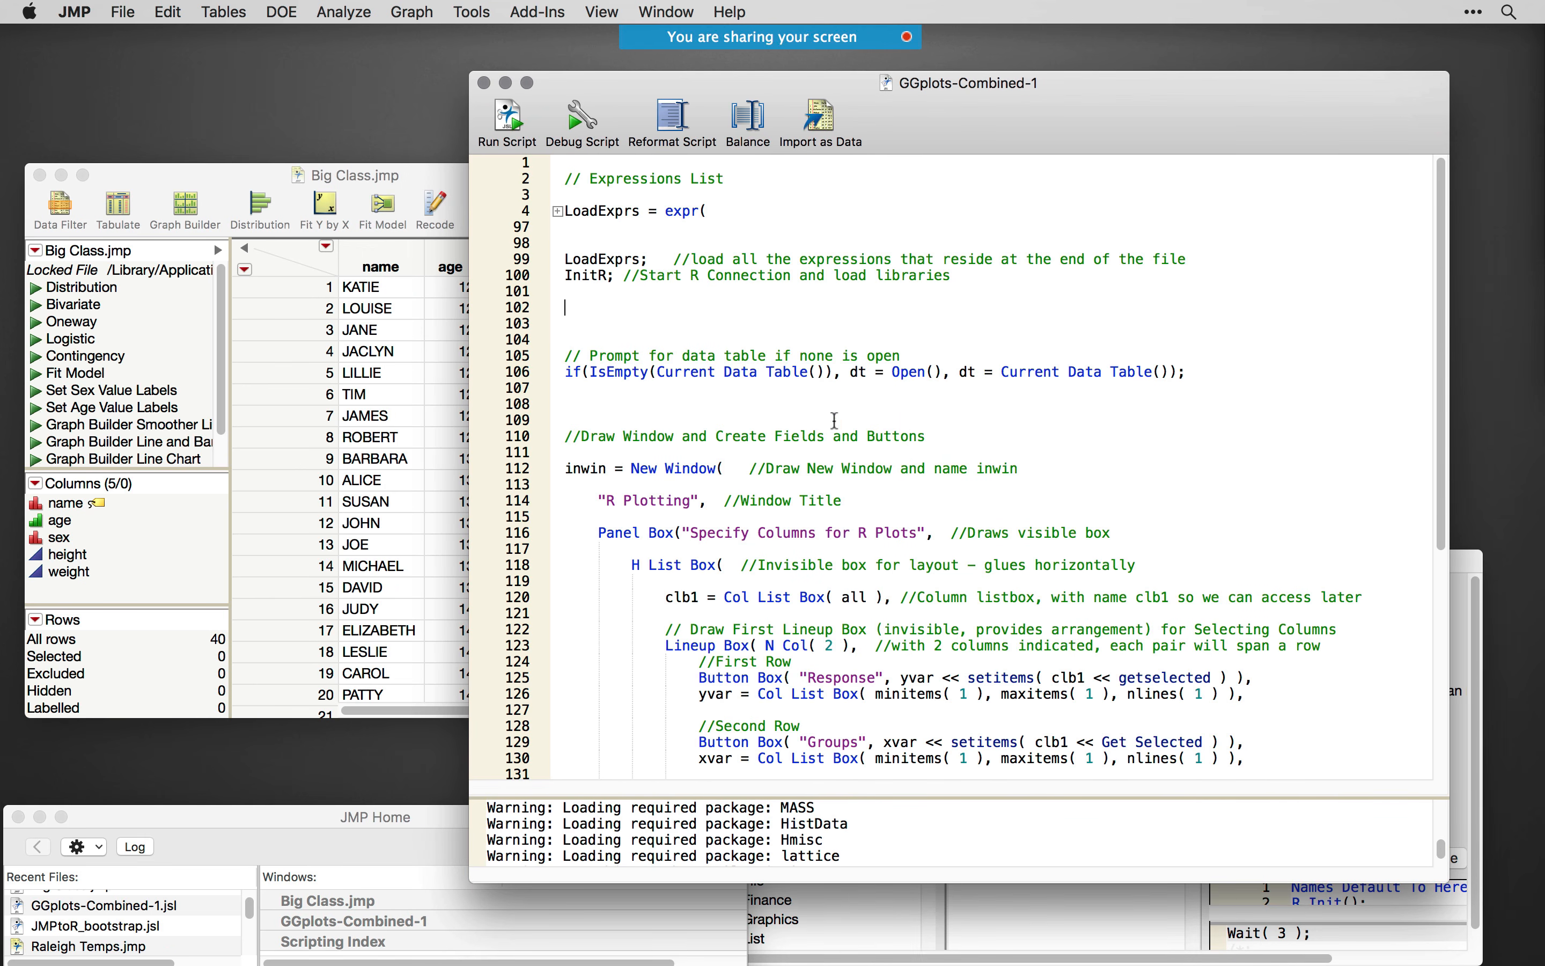
- Unfold the LoadExprs block and fold each nested expression from InitR through RunClose
{"action": "left_click", "coordinate": [558, 212]}
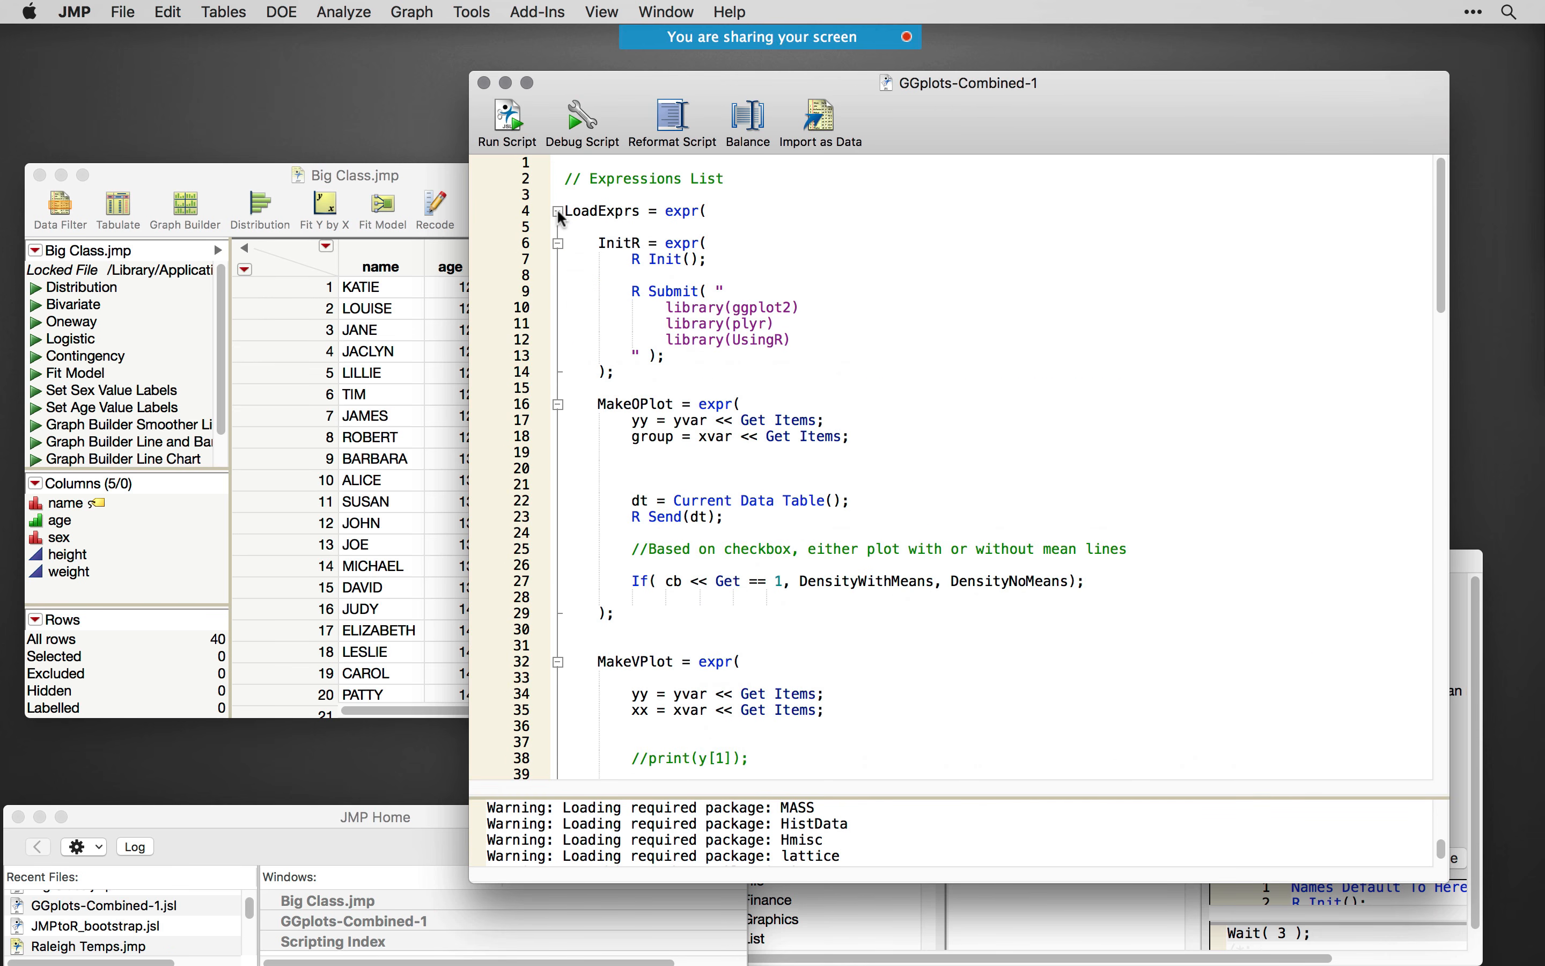
{"action": "left_click", "coordinate": [558, 244]}
{"action": "left_click", "coordinate": [559, 275]}
{"action": "left_click", "coordinate": [558, 324]}
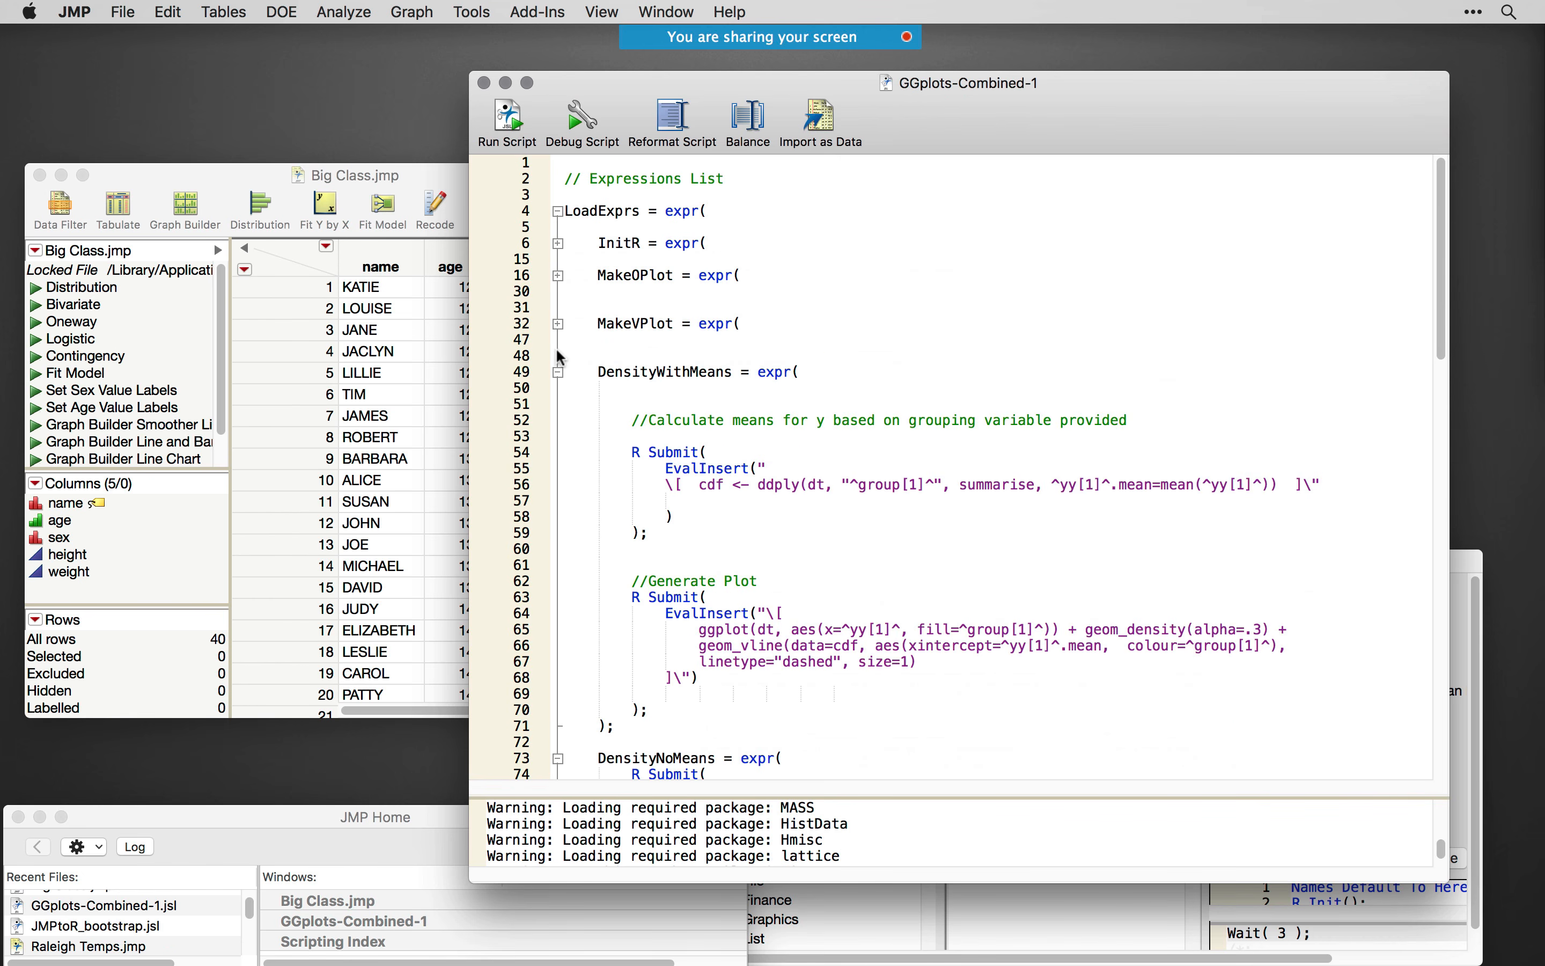
{"action": "left_click", "coordinate": [559, 371]}
{"action": "left_click", "coordinate": [558, 405]}
{"action": "left_click", "coordinate": [559, 436]}
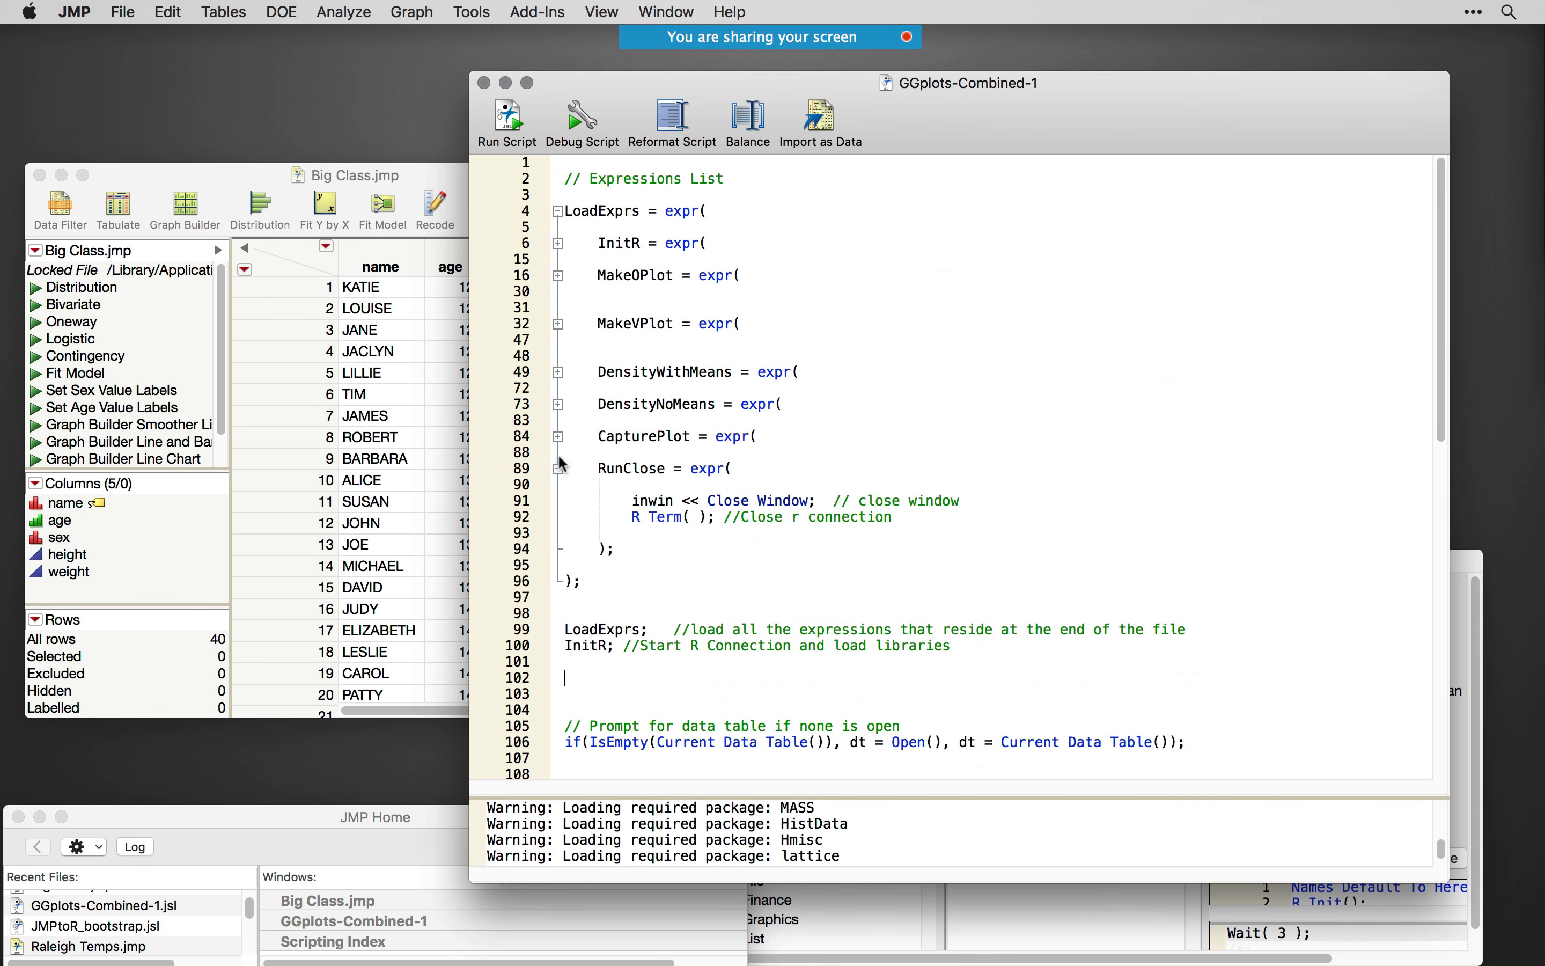
{"action": "left_click", "coordinate": [559, 468]}
- Examine the LoadExprs block, the LoadExprs and InitR calls, and the R Submit library code inside the InitR expression
{"action": "left_click_drag", "start_coordinate": [565, 517], "coordinate": [565, 211]}
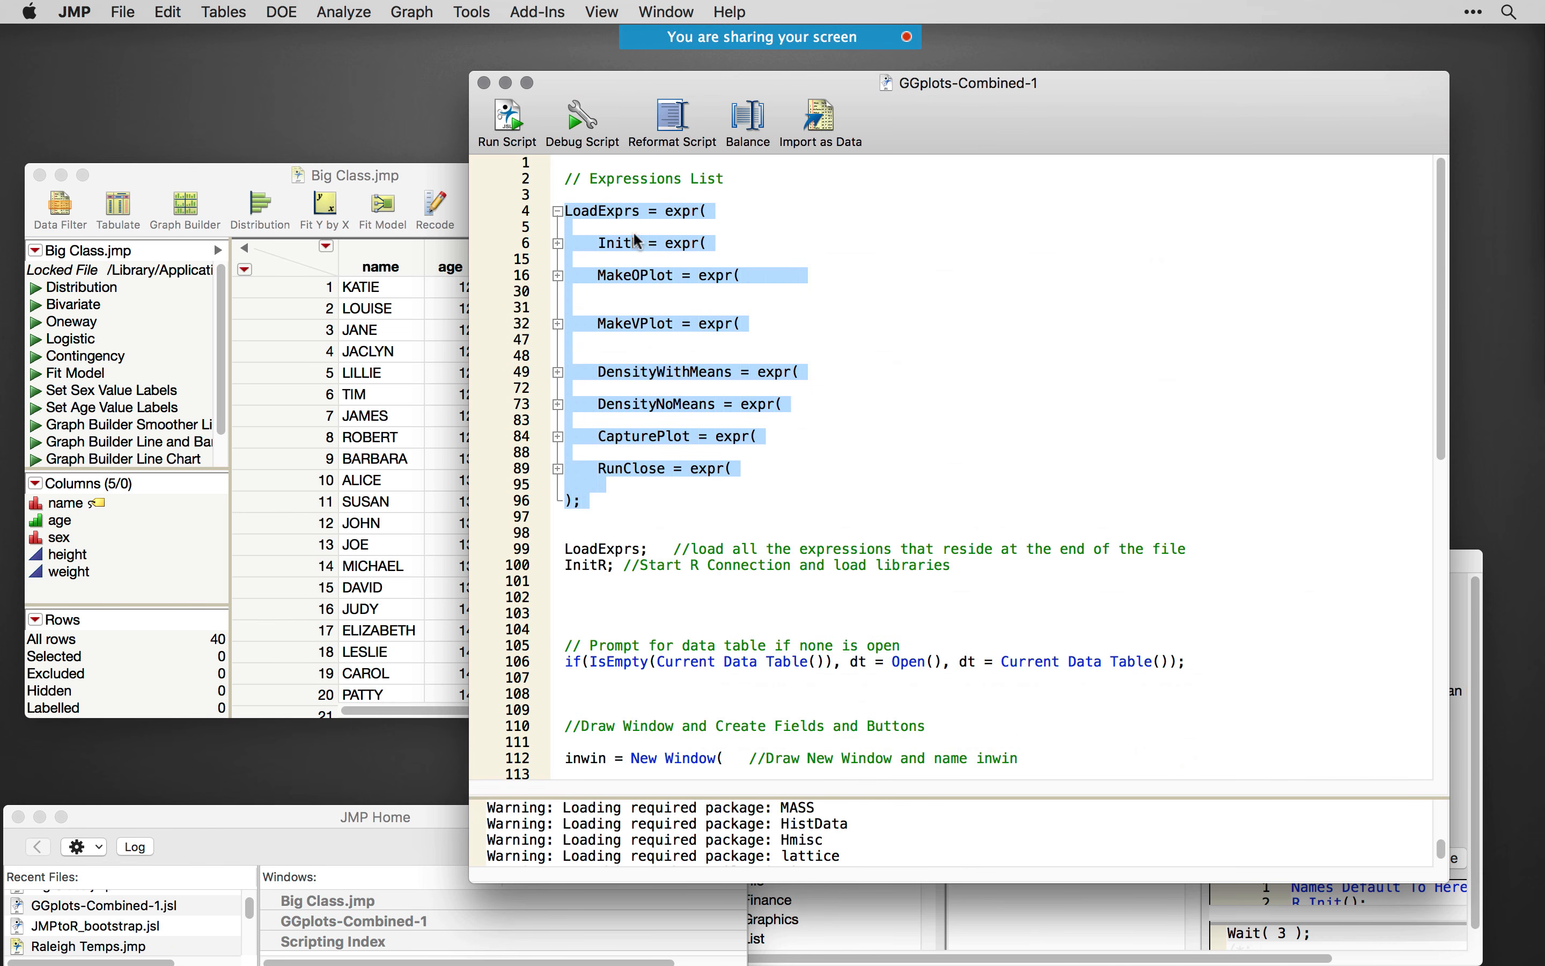
{"action": "left_click", "coordinate": [644, 522]}
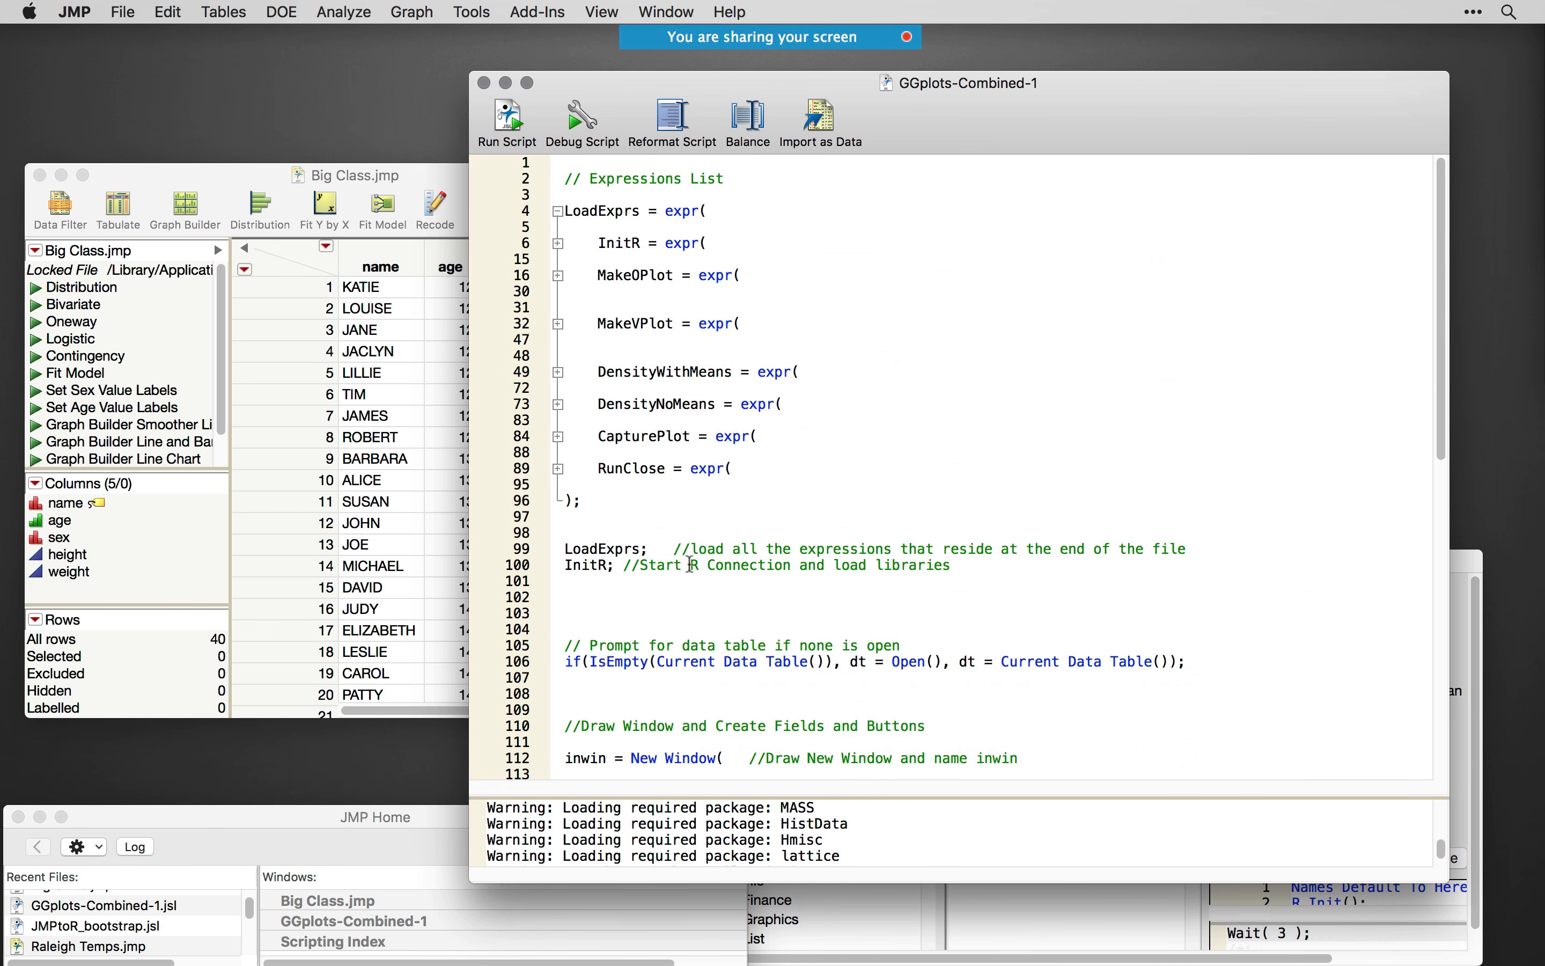
{"action": "double_click", "coordinate": [605, 548]}
{"action": "double_click", "coordinate": [591, 566]}
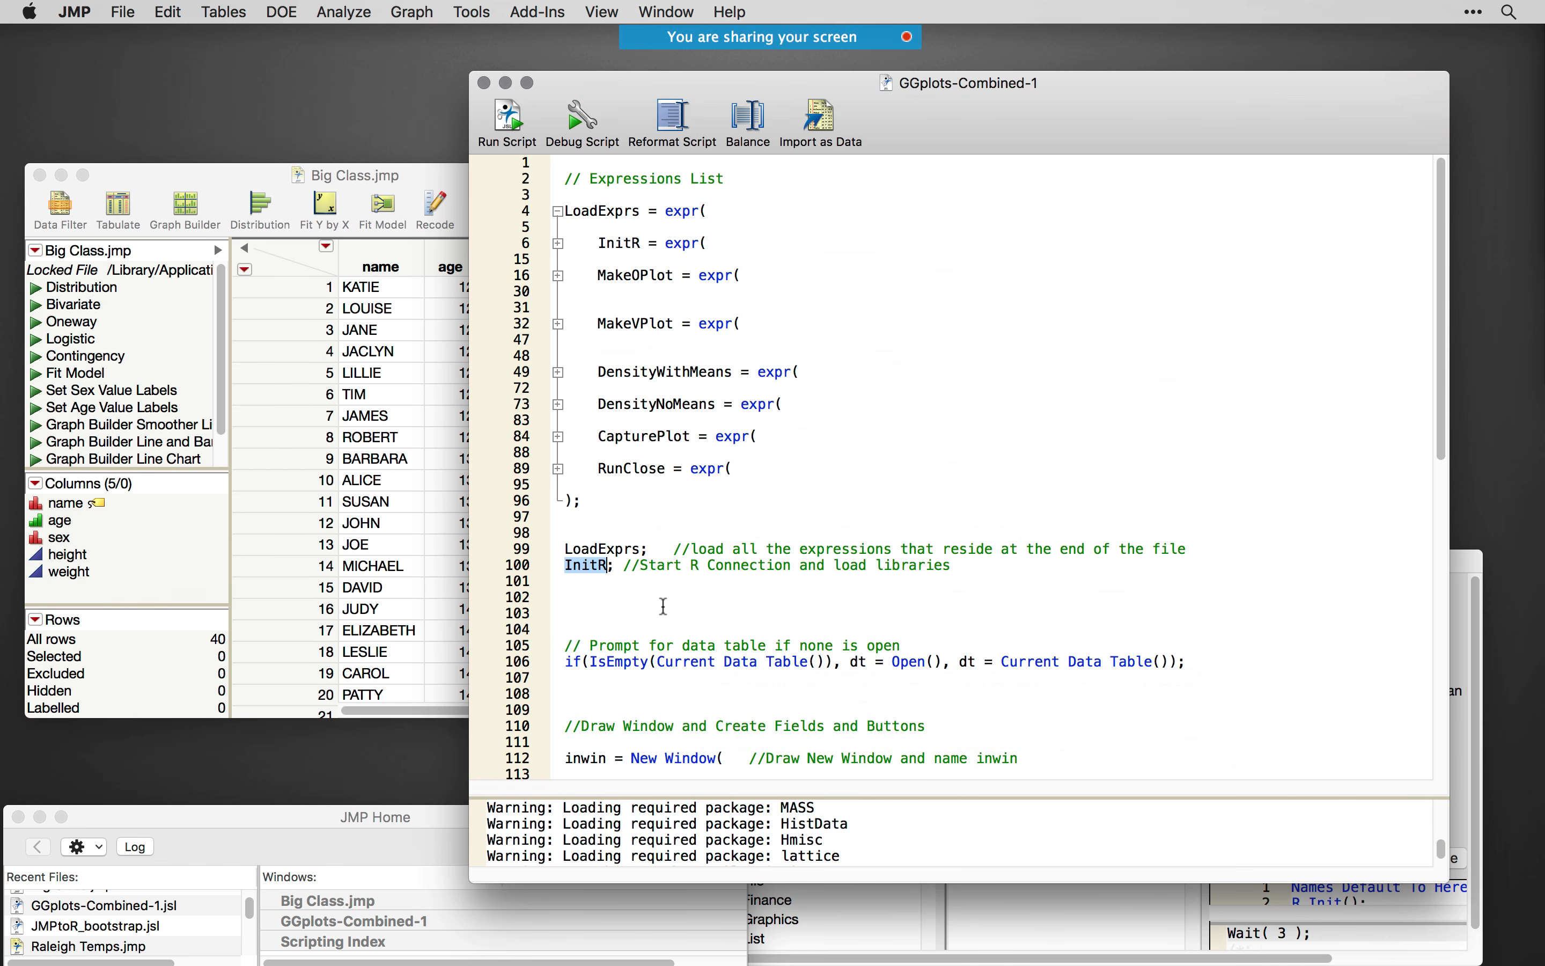
{"action": "left_click", "coordinate": [559, 244]}
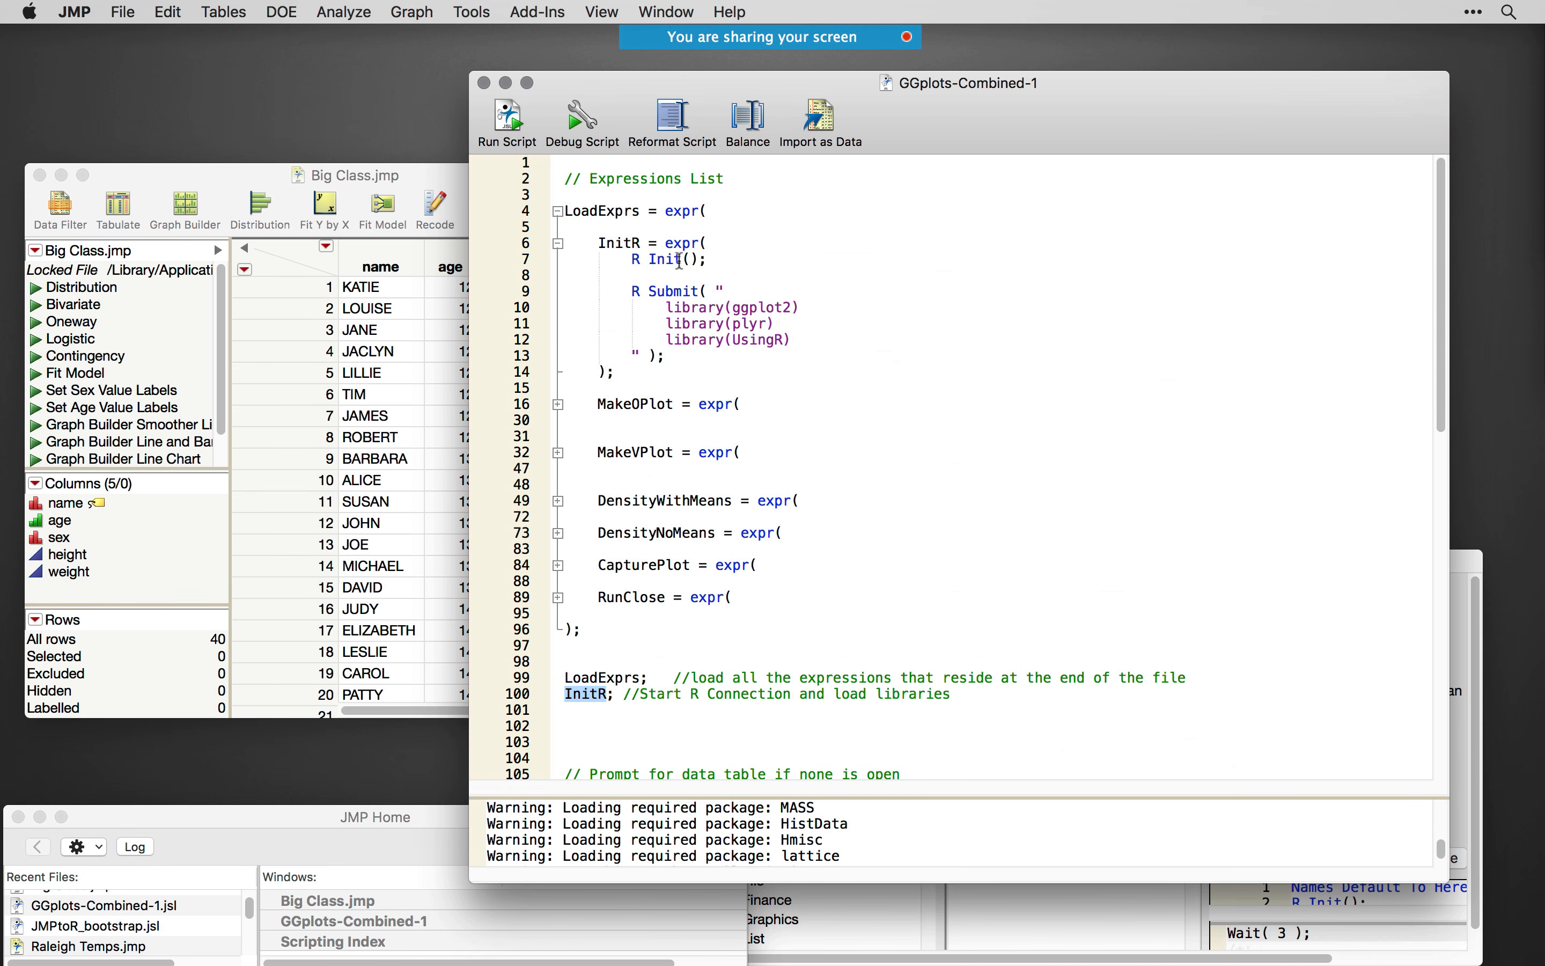
{"action": "left_click_drag", "start_coordinate": [685, 353], "coordinate": [599, 292]}
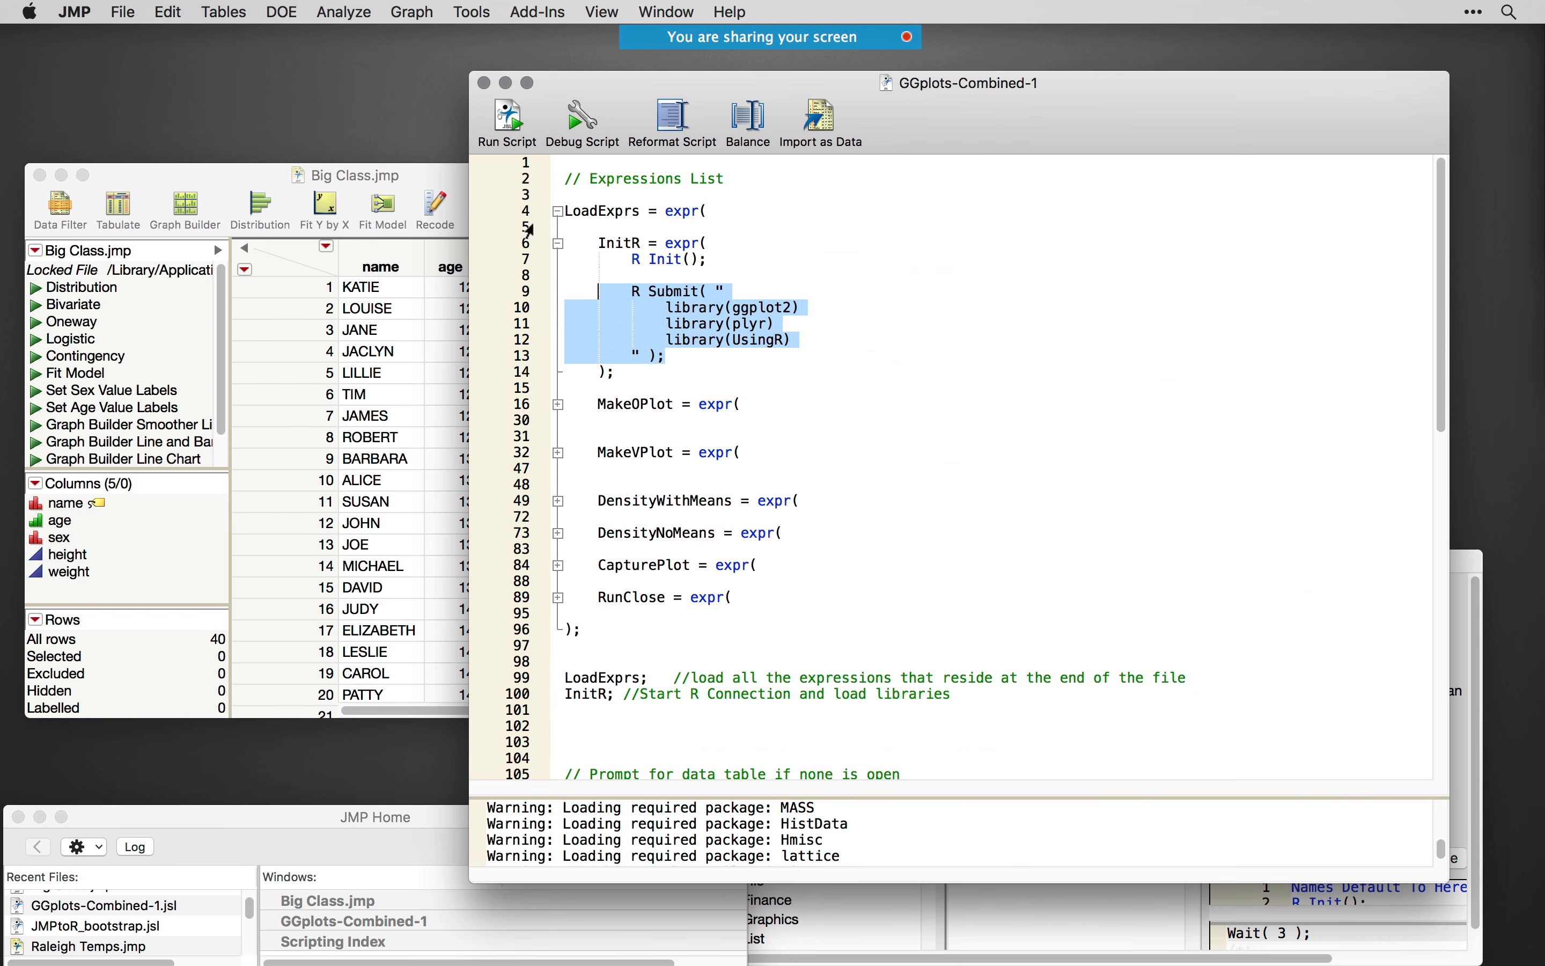
{"action": "left_click", "coordinate": [559, 244]}
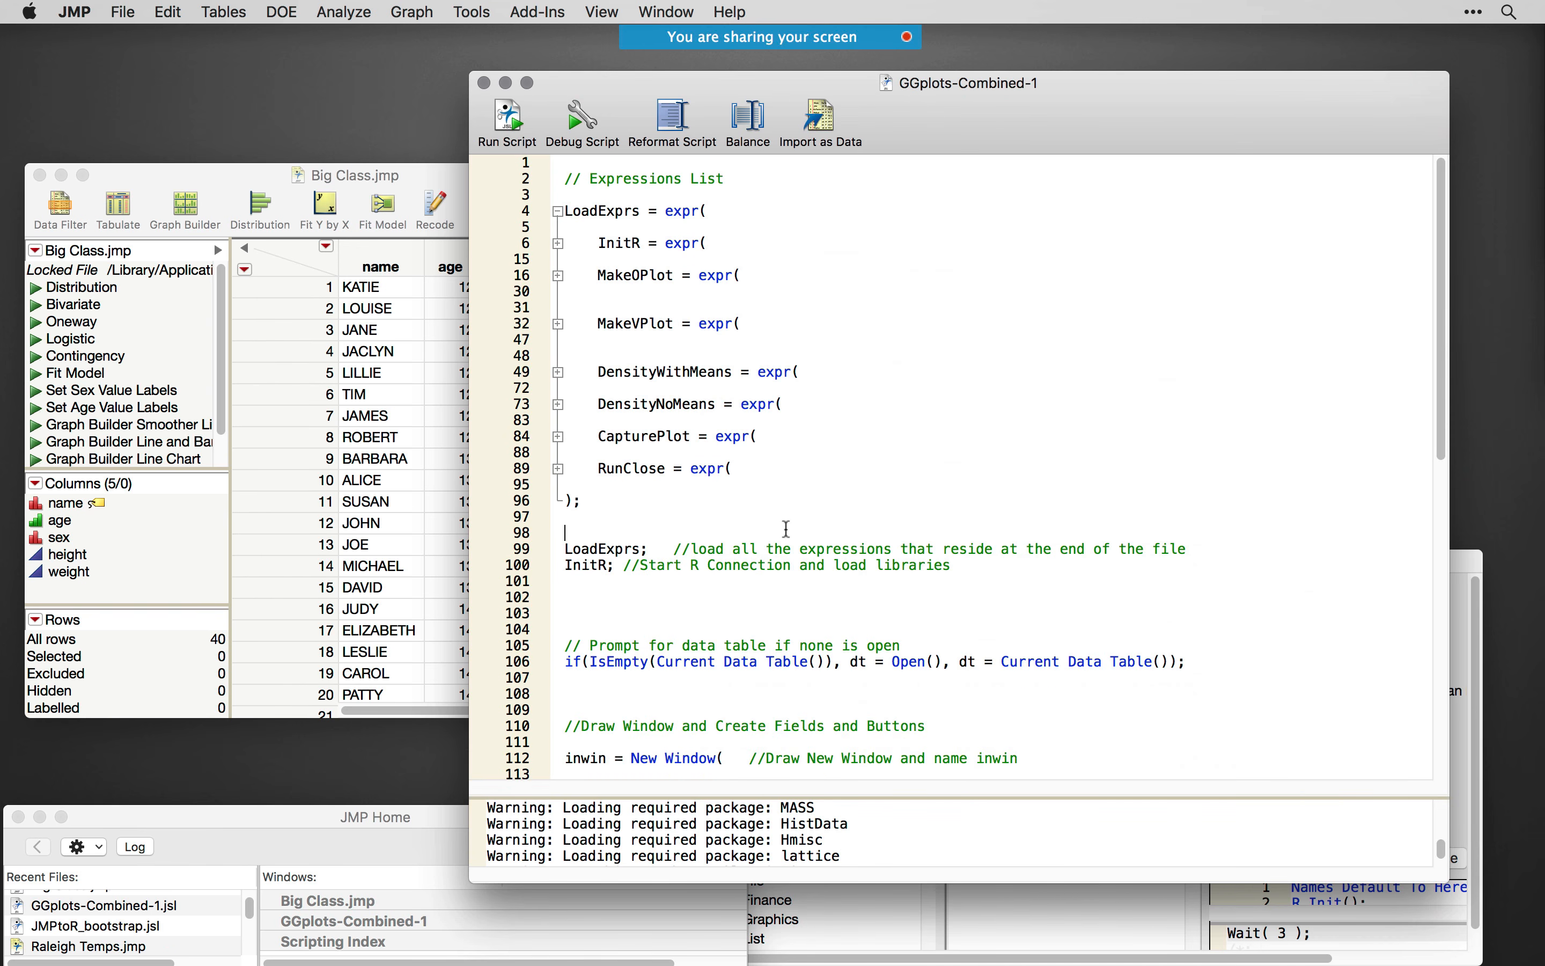
- Examine the line that prompts for a data table and the New Window code that builds the R Plotting dialog
{"action": "scroll", "coordinate": [787, 529], "scroll_direction": "down", "scroll_amount": 5}
{"action": "left_click", "coordinate": [532, 452]}
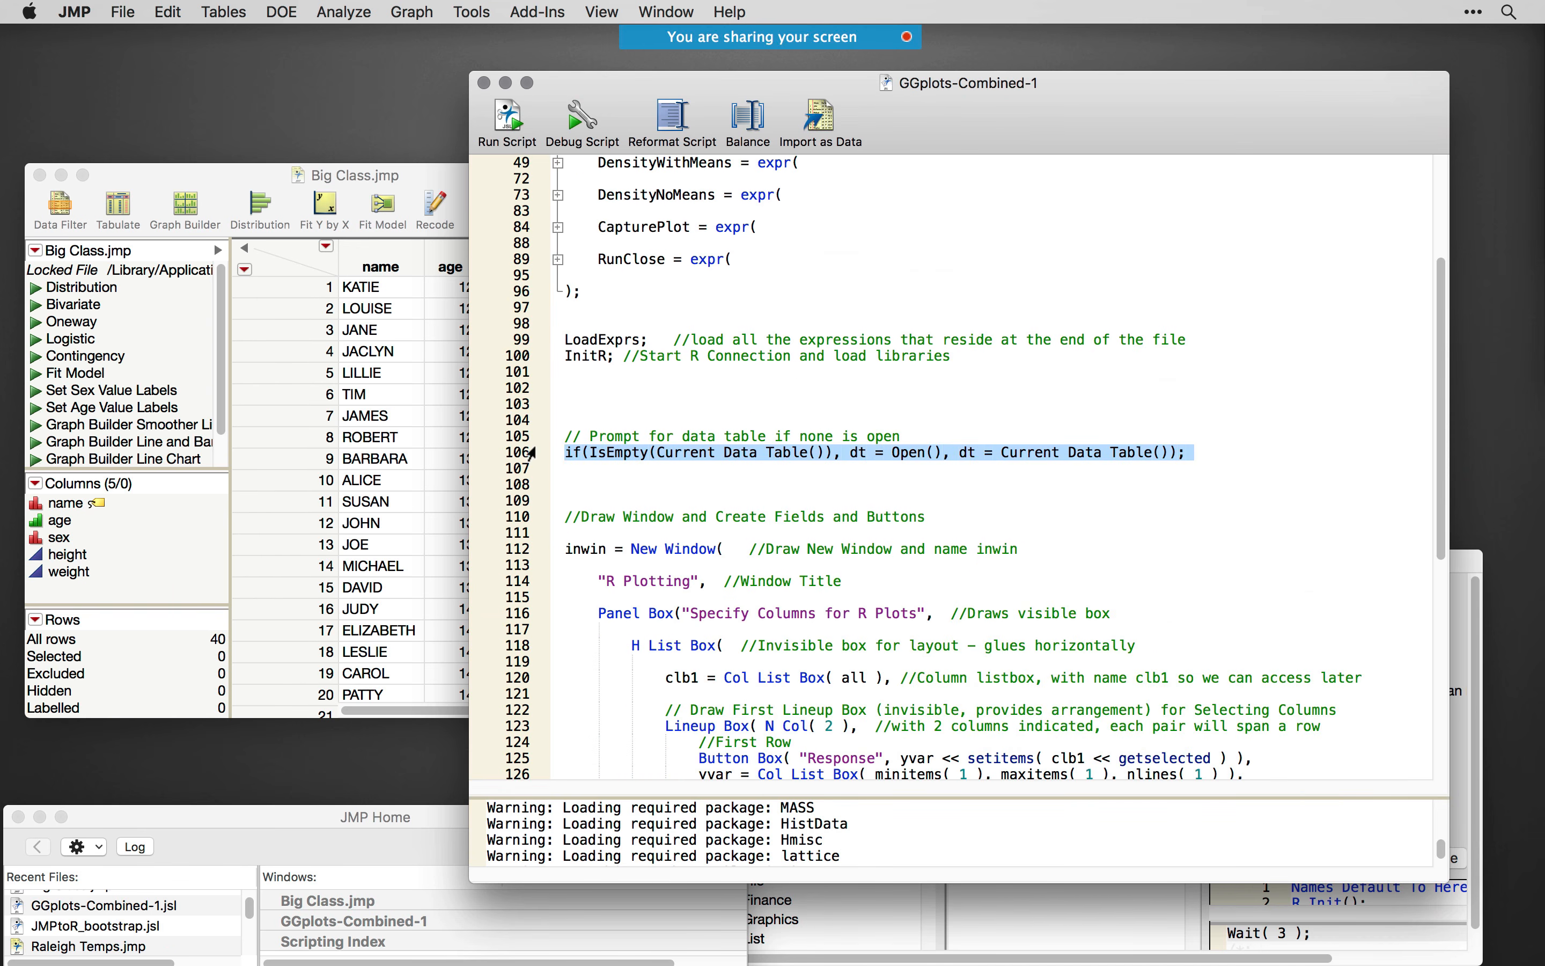
{"action": "scroll", "coordinate": [720, 464], "scroll_direction": "down", "scroll_amount": 2}
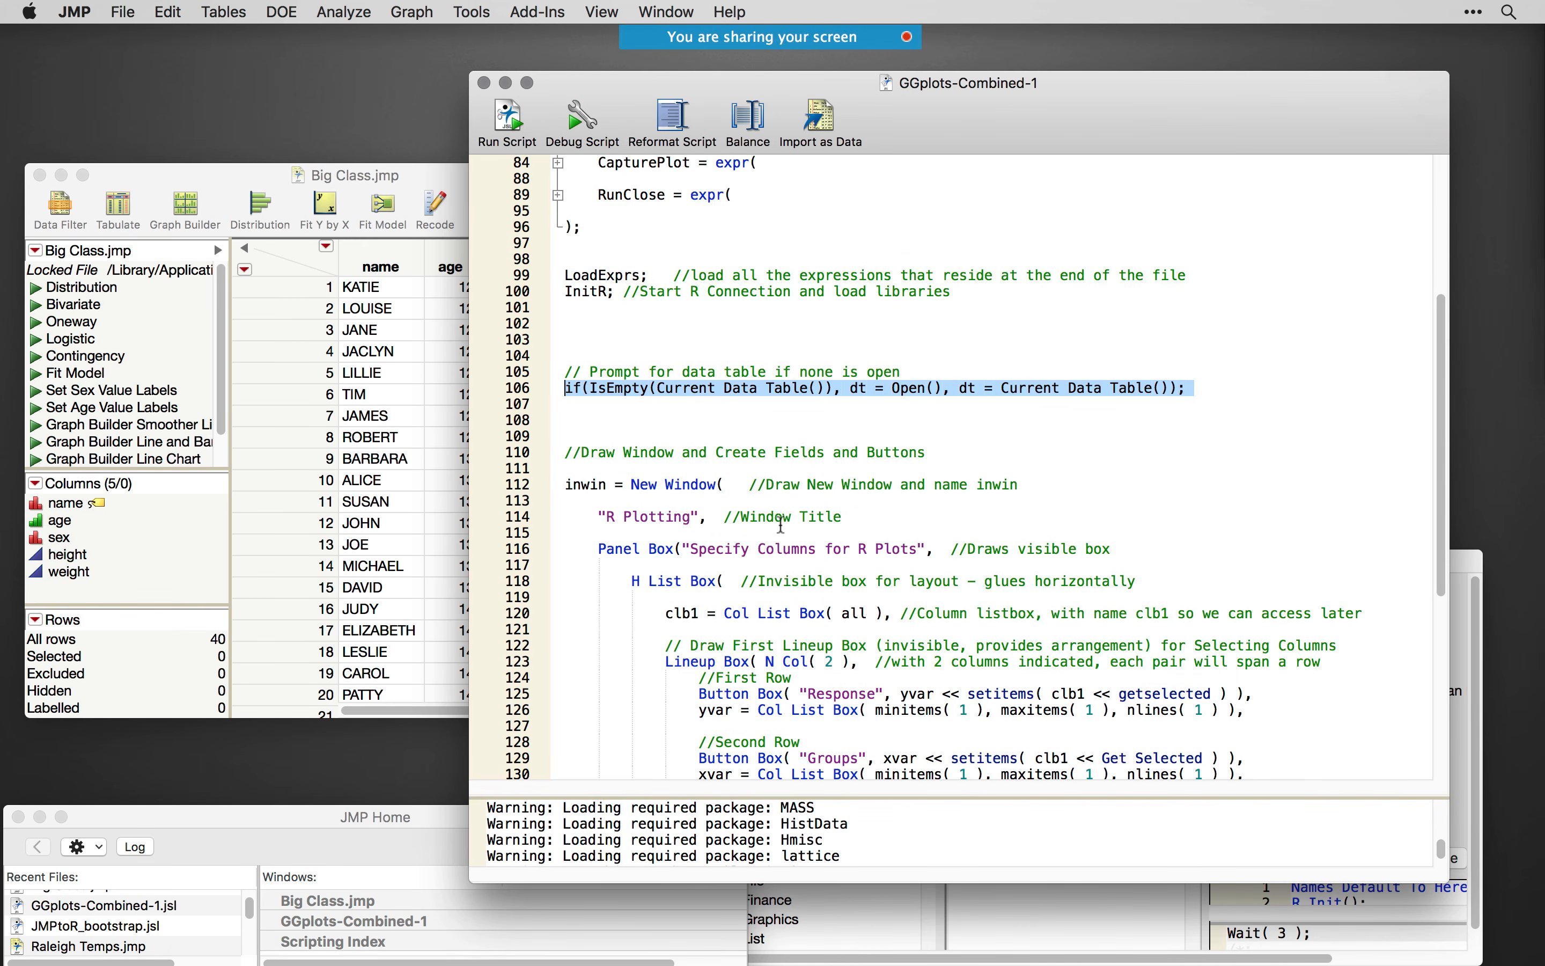
{"action": "scroll", "coordinate": [781, 525], "scroll_direction": "down", "scroll_amount": 4}
{"action": "left_click_drag", "start_coordinate": [591, 330], "coordinate": [881, 734]}
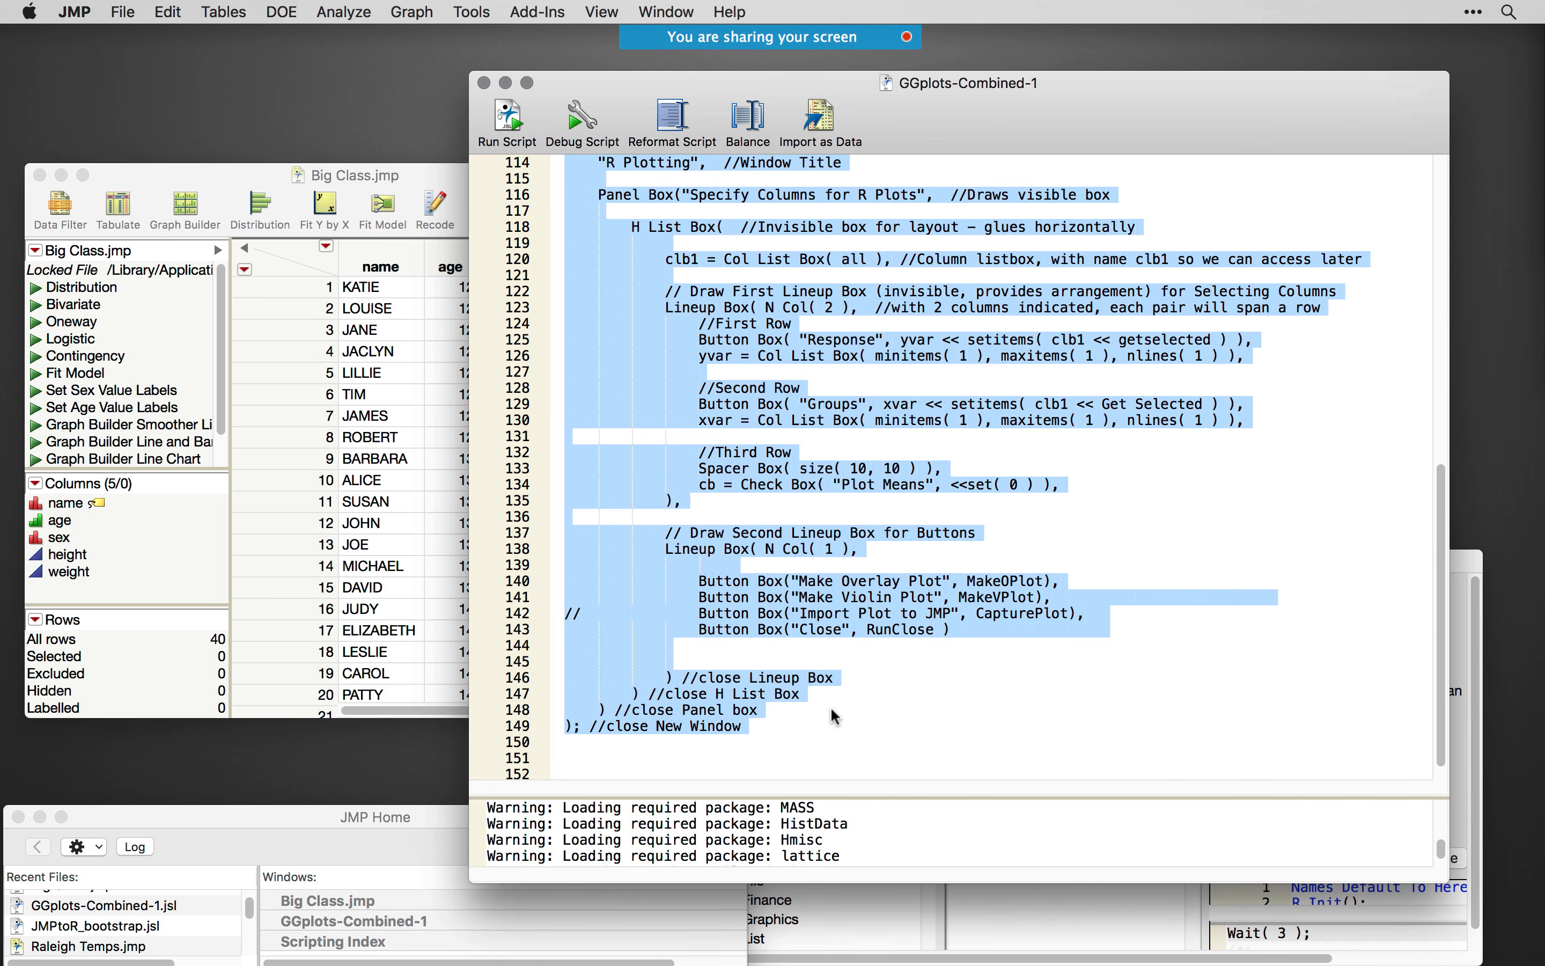
{"action": "scroll", "coordinate": [881, 717], "scroll_direction": "up", "scroll_amount": 1}
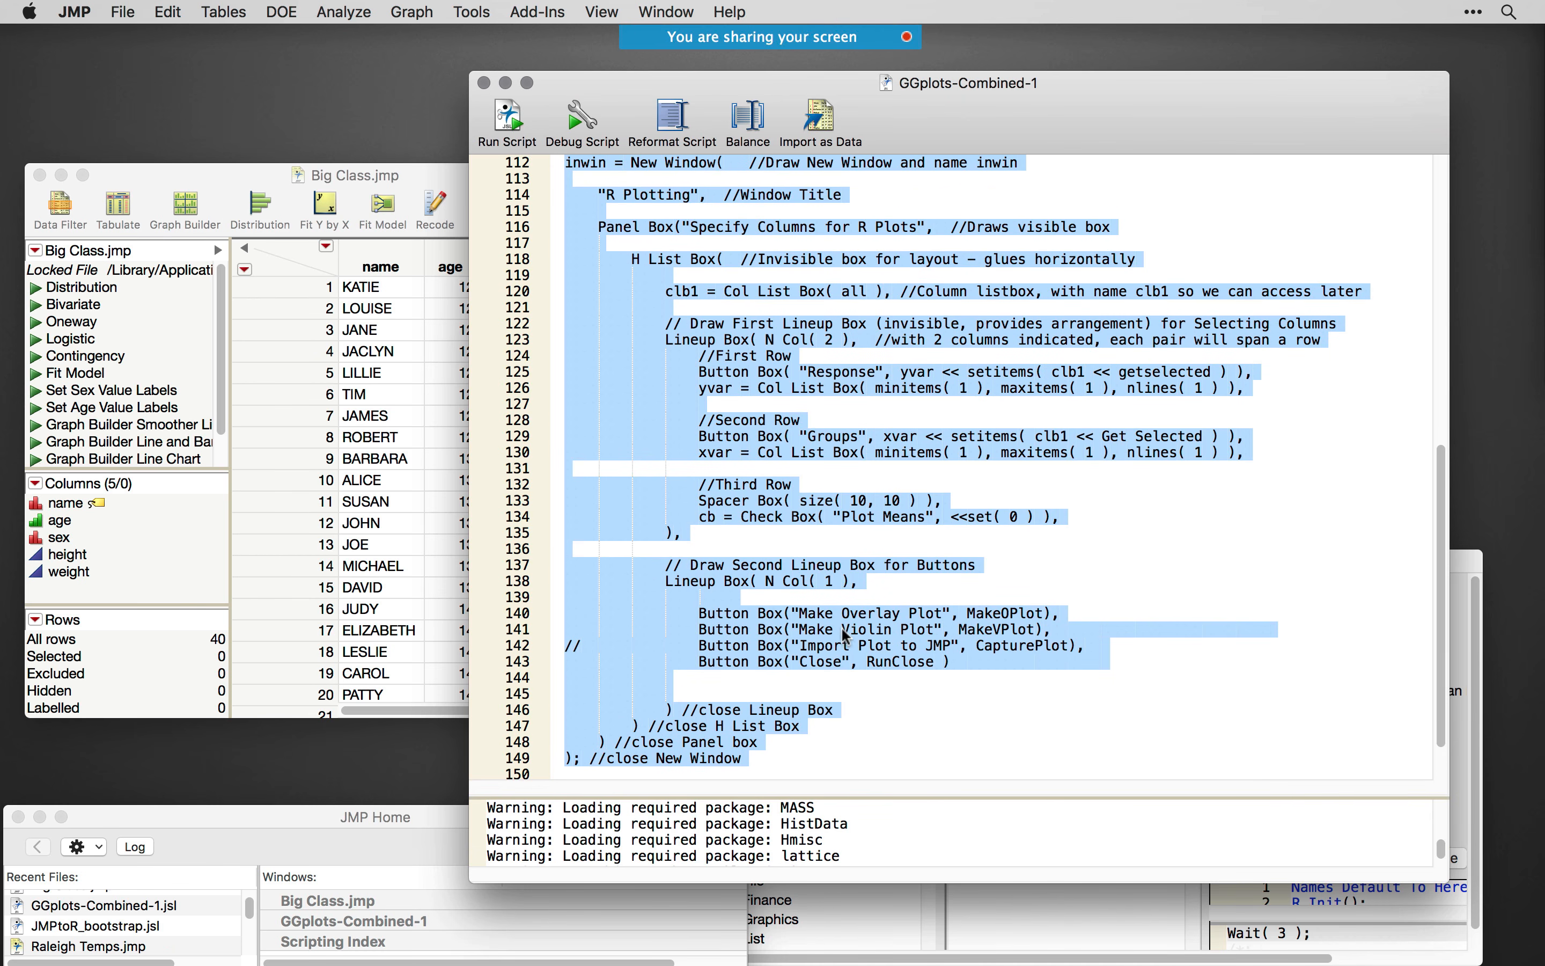
- Trace the Make Violin Plot button to its MakeVPlot call, and unfold the MakeVPlot expression to read its code
{"action": "double_click", "coordinate": [871, 630]}
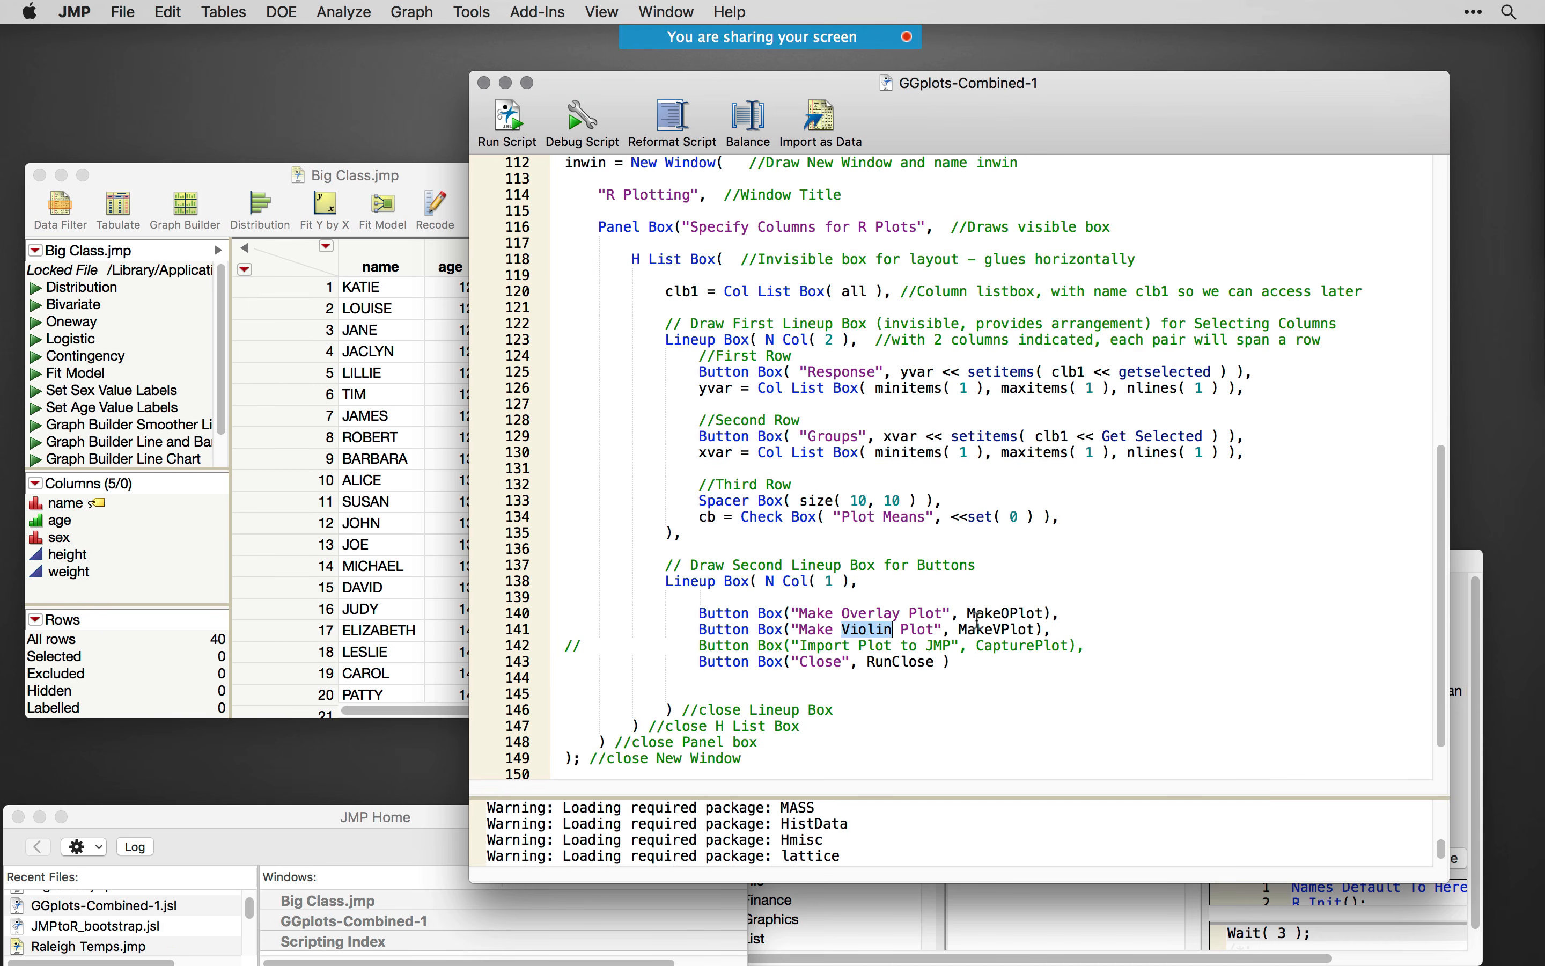
{"action": "double_click", "coordinate": [993, 631]}
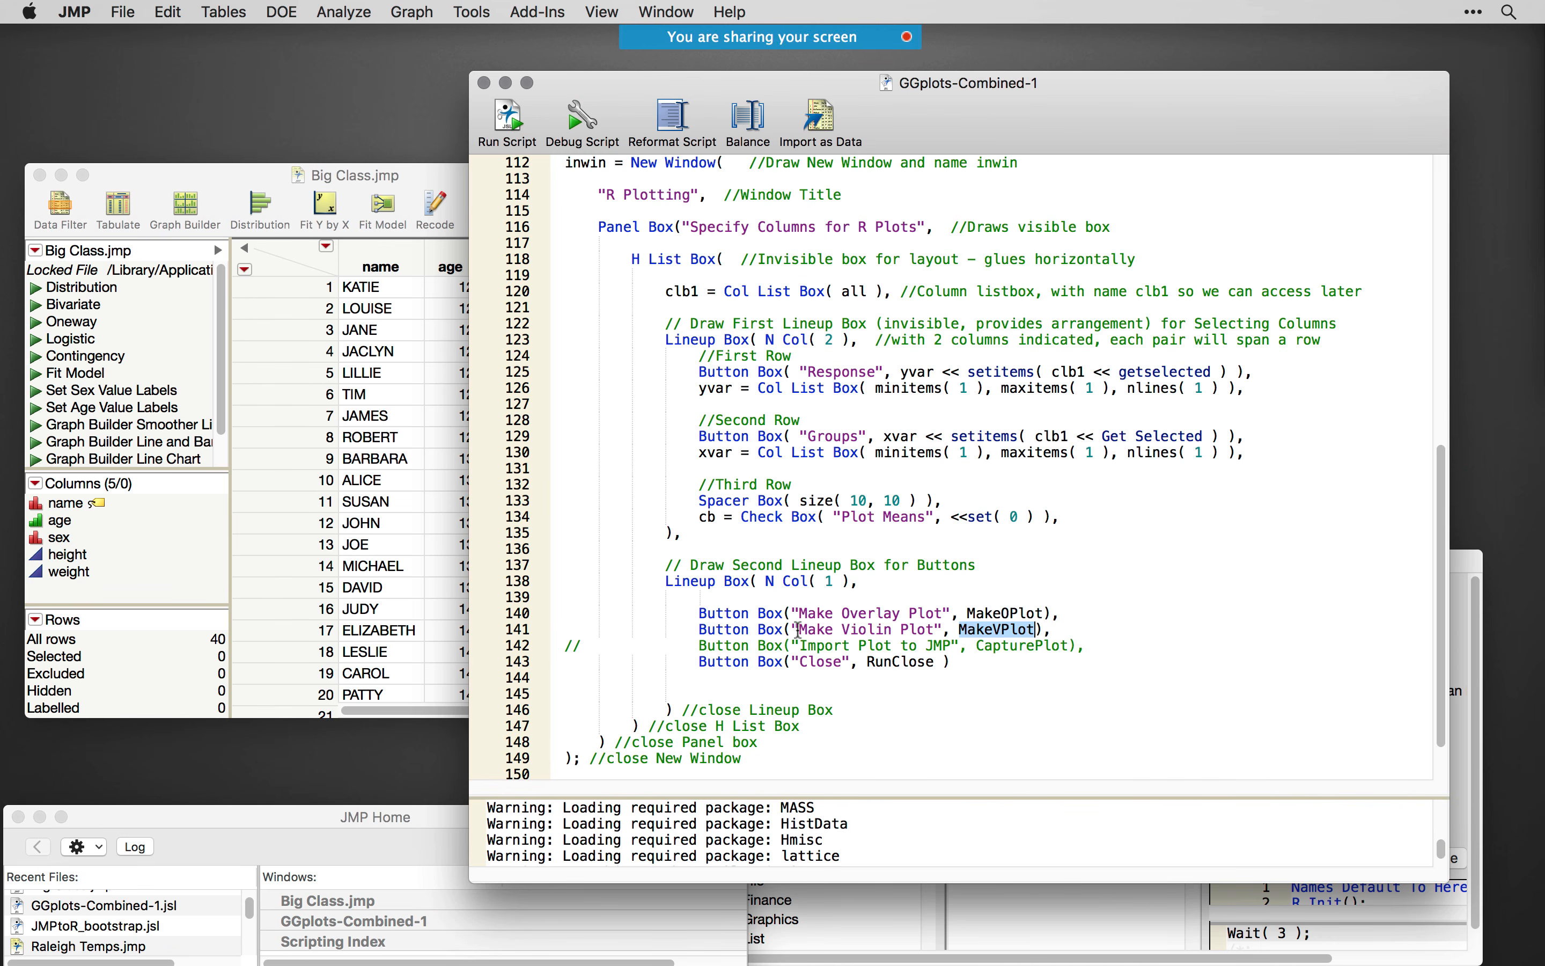
{"action": "left_click_drag", "start_coordinate": [695, 630], "coordinate": [956, 624]}
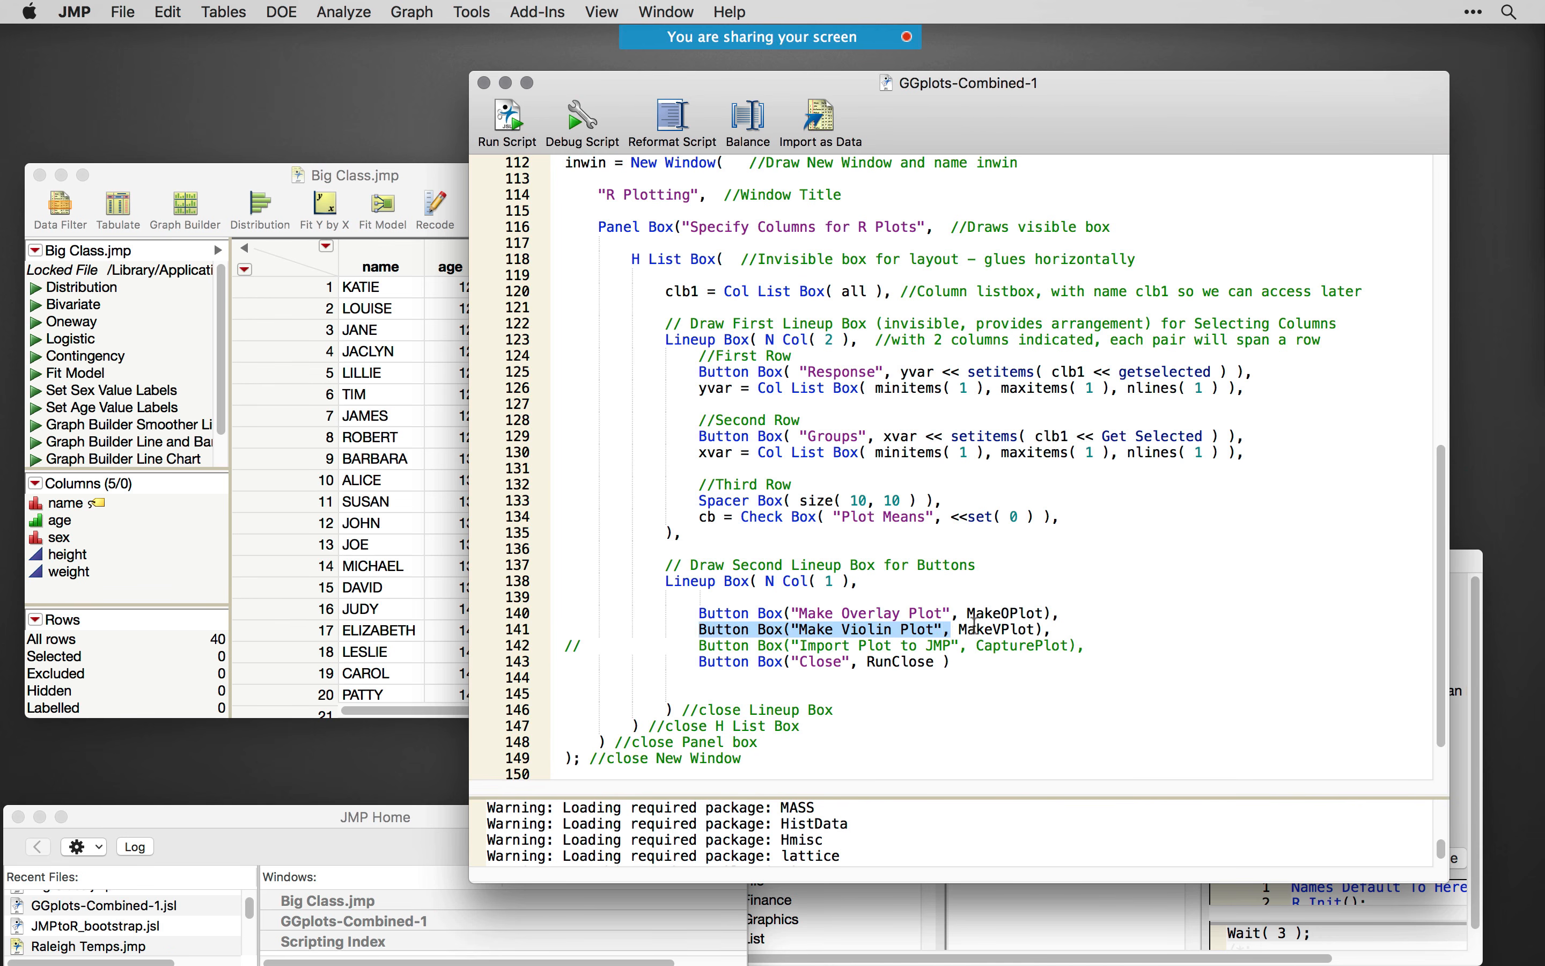
{"action": "double_click", "coordinate": [975, 630]}
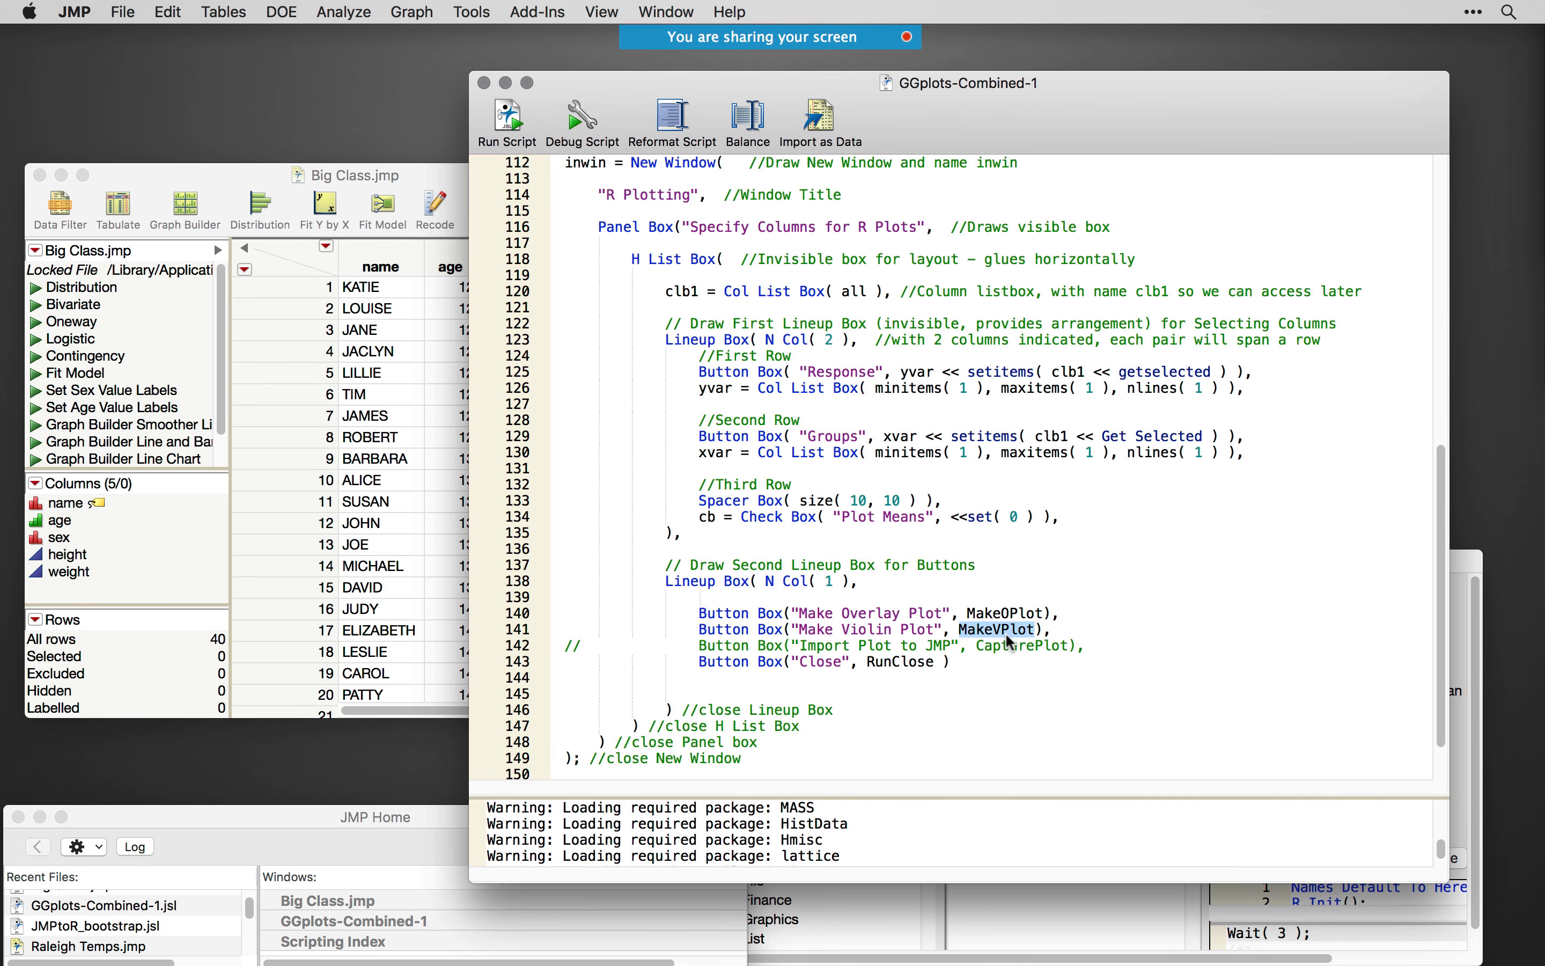
{"action": "scroll", "coordinate": [1011, 641], "scroll_direction": "up", "scroll_amount": 15}
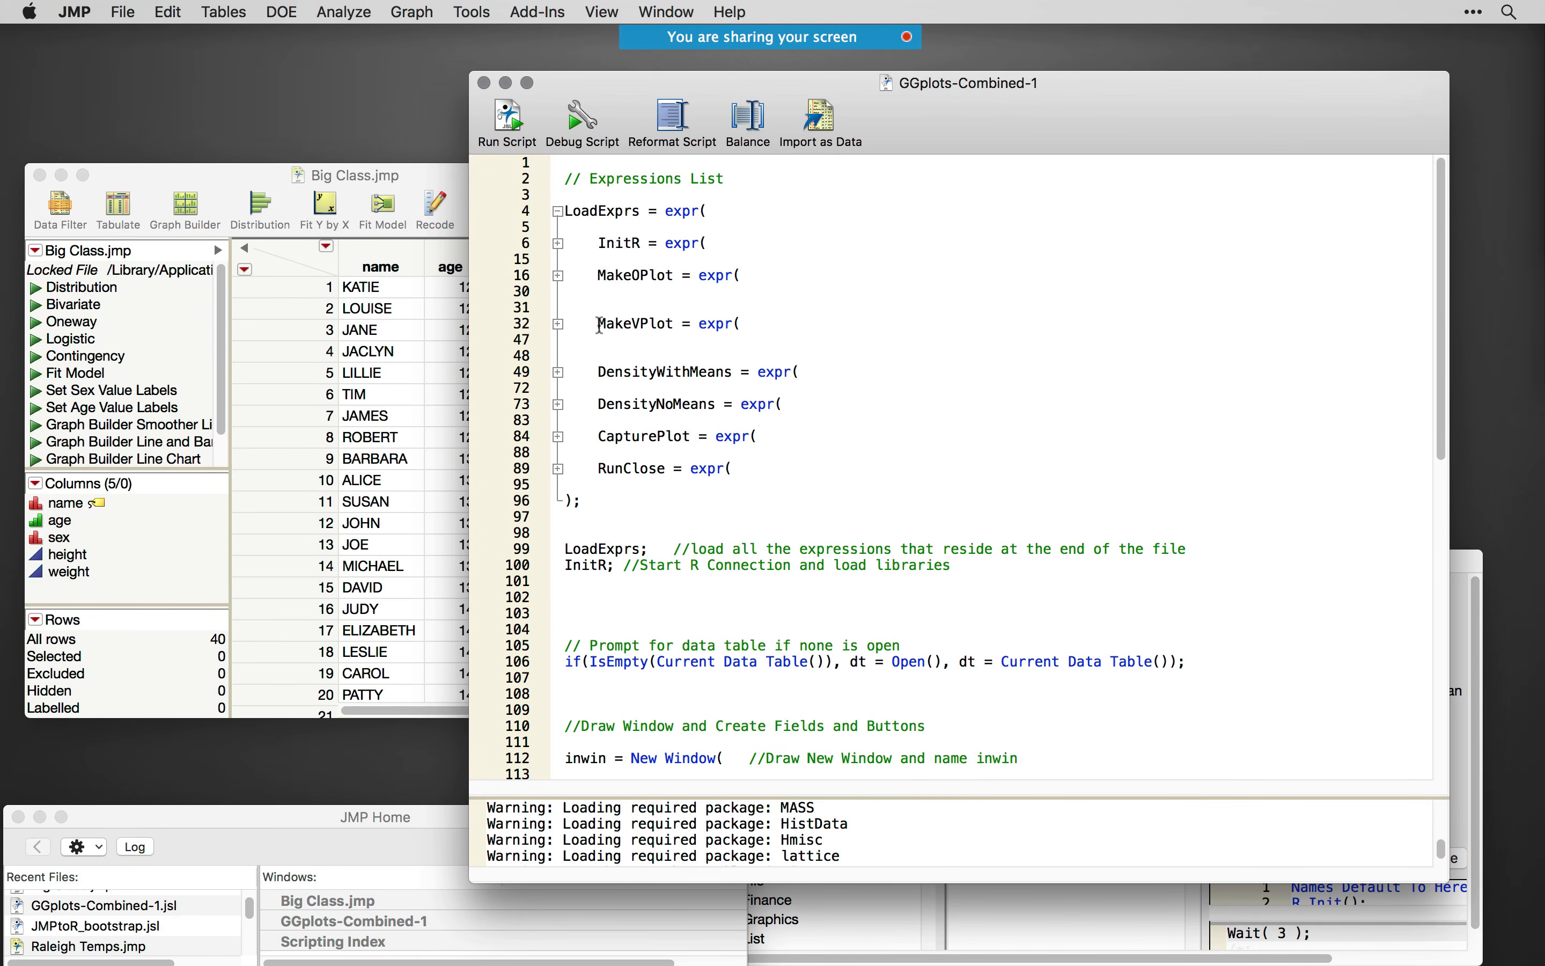
{"action": "left_click_drag", "start_coordinate": [599, 324], "coordinate": [743, 327]}
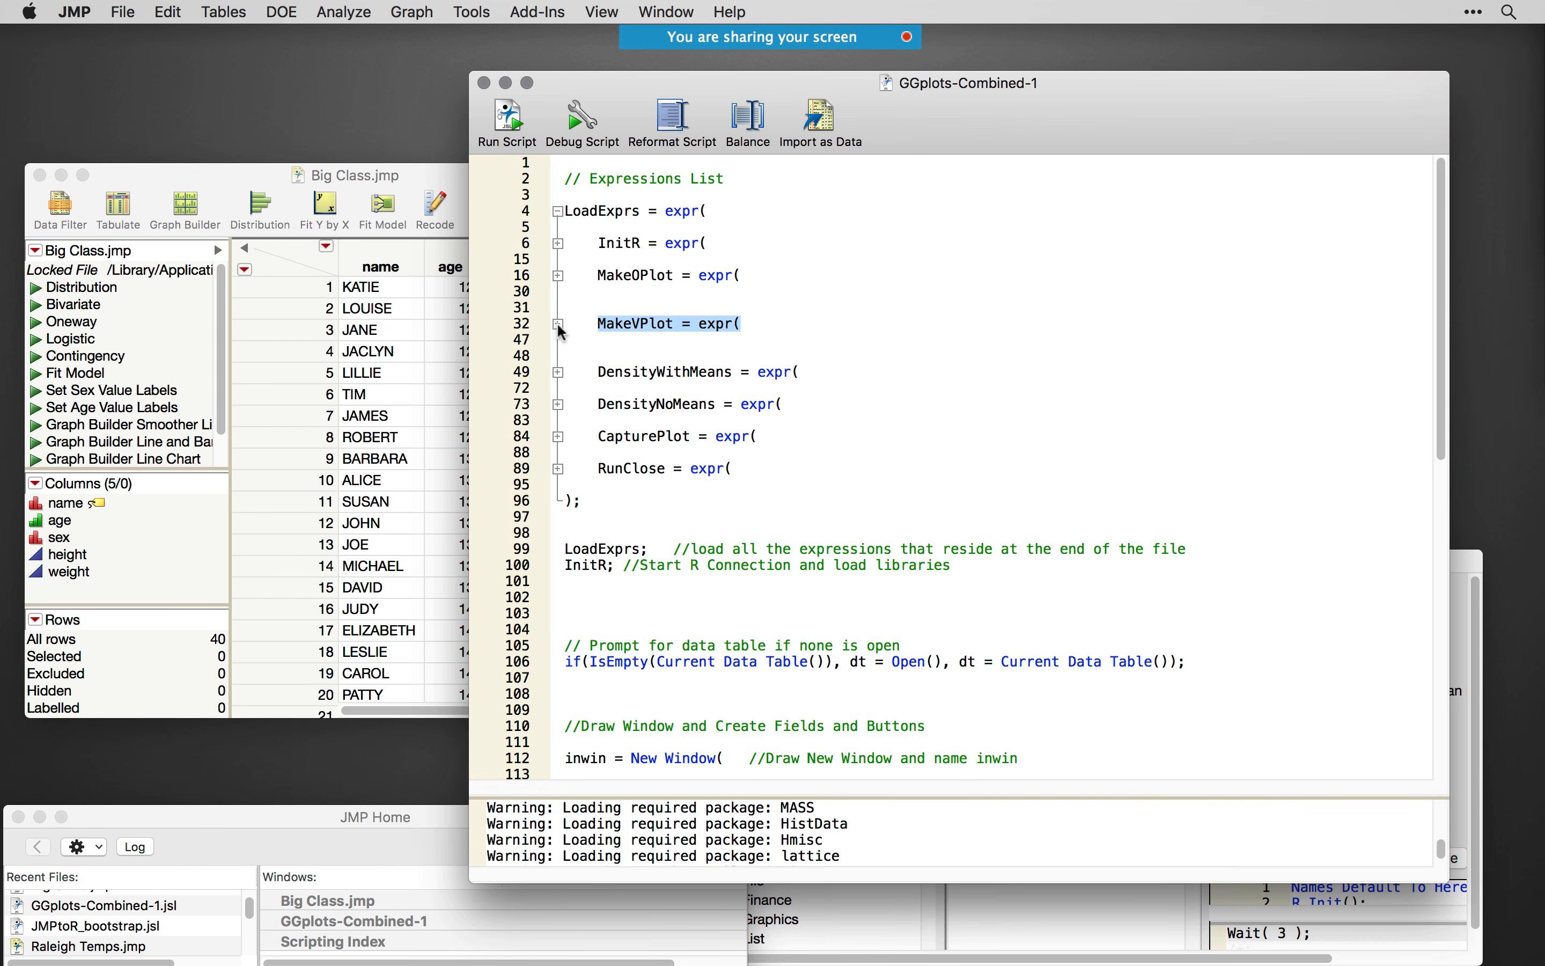
{"action": "left_click", "coordinate": [560, 325]}
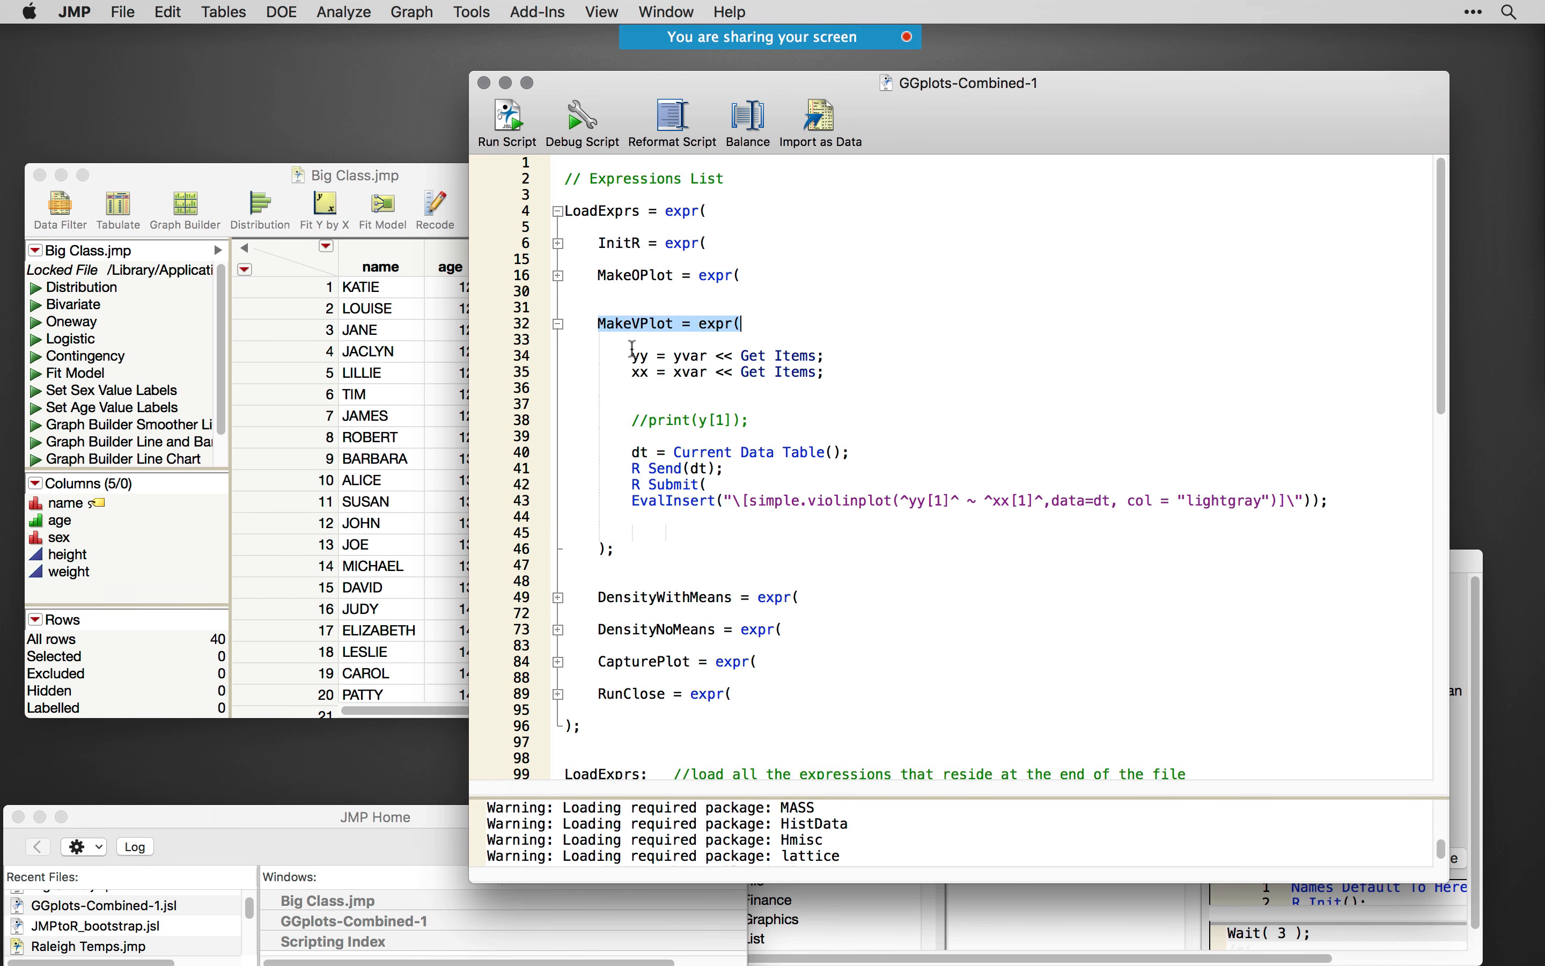
- Examine the MakeVPlot lines that get the chosen yy and xx items, reference the current data table and send dt to R
{"action": "left_click_drag", "start_coordinate": [633, 355], "coordinate": [1380, 501]}
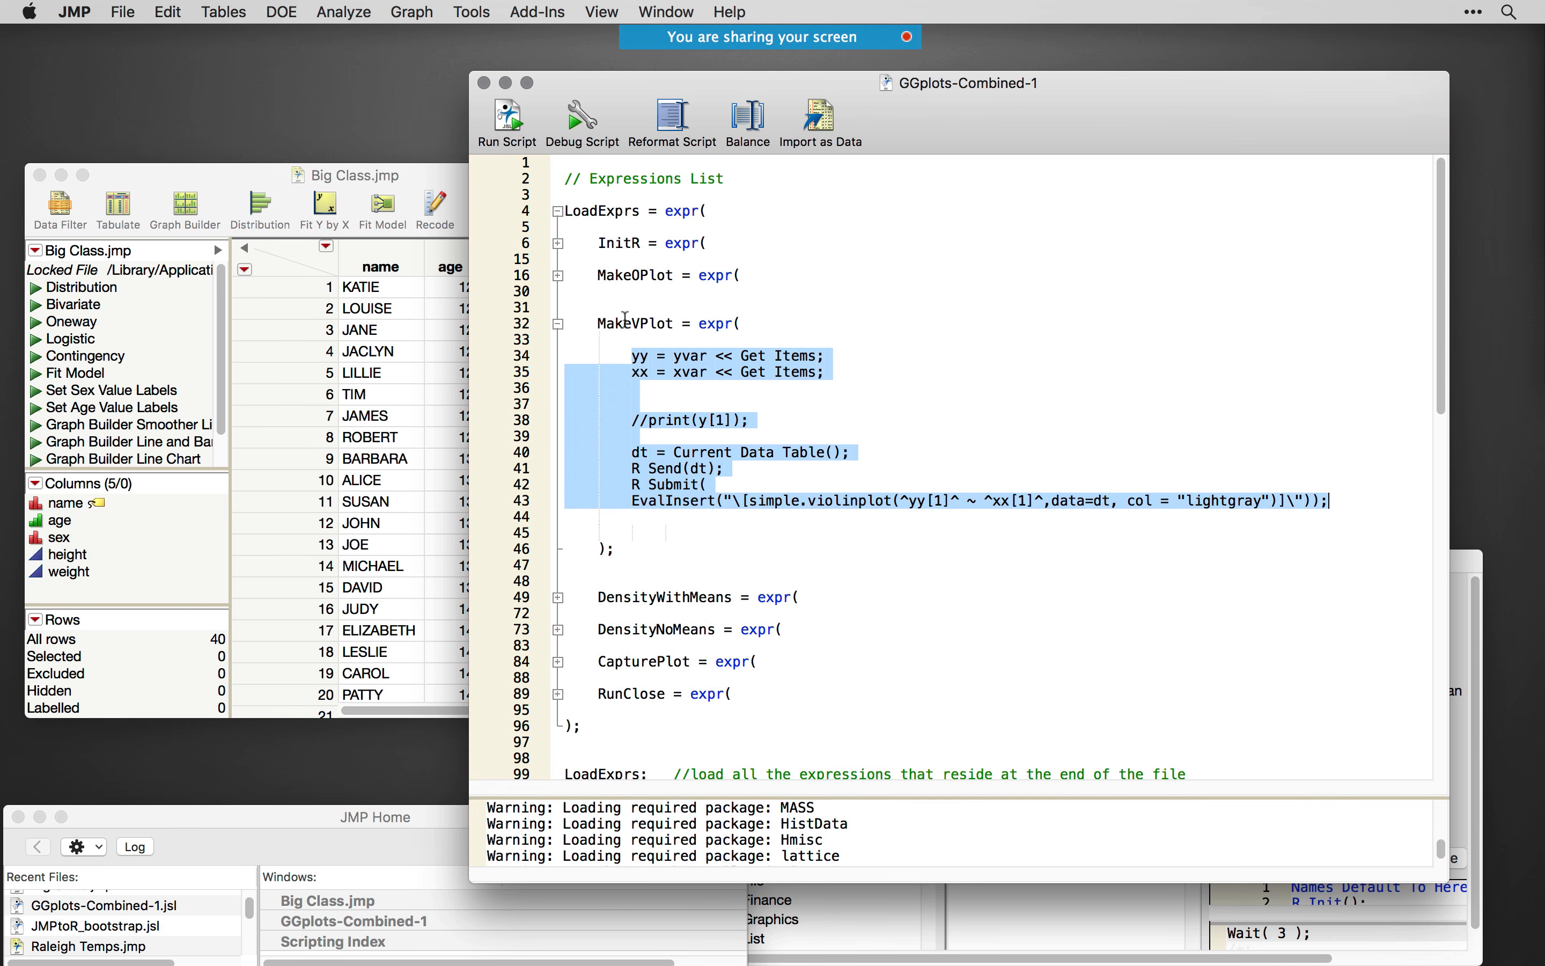
{"action": "mouse_move", "coordinate": [627, 318]}
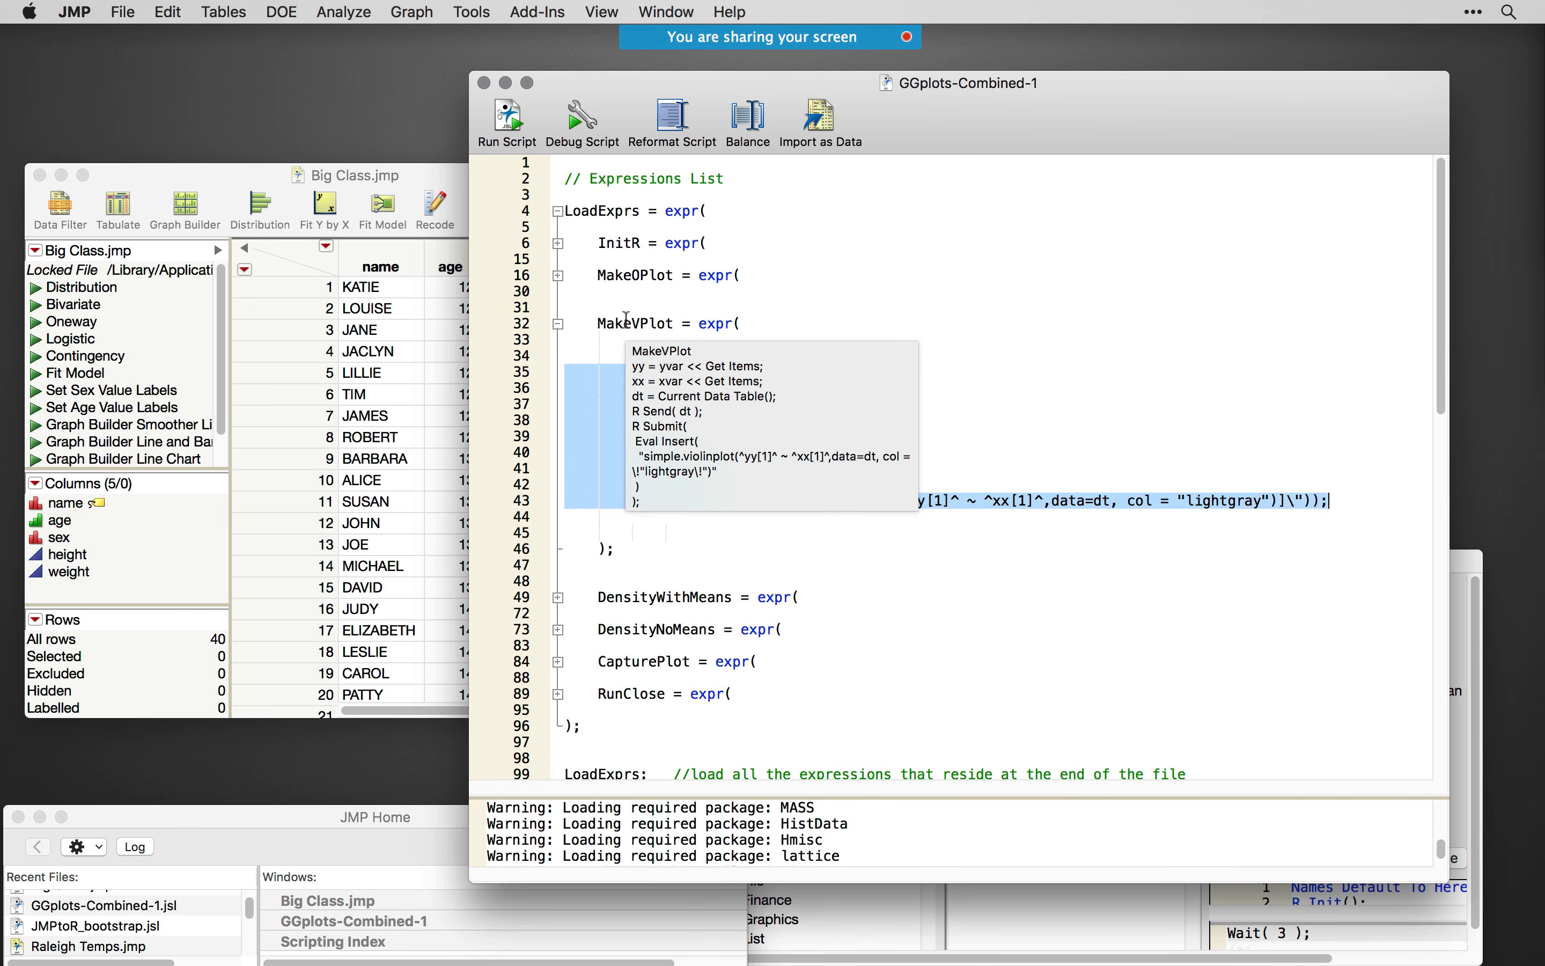
{"action": "left_click", "coordinate": [869, 328]}
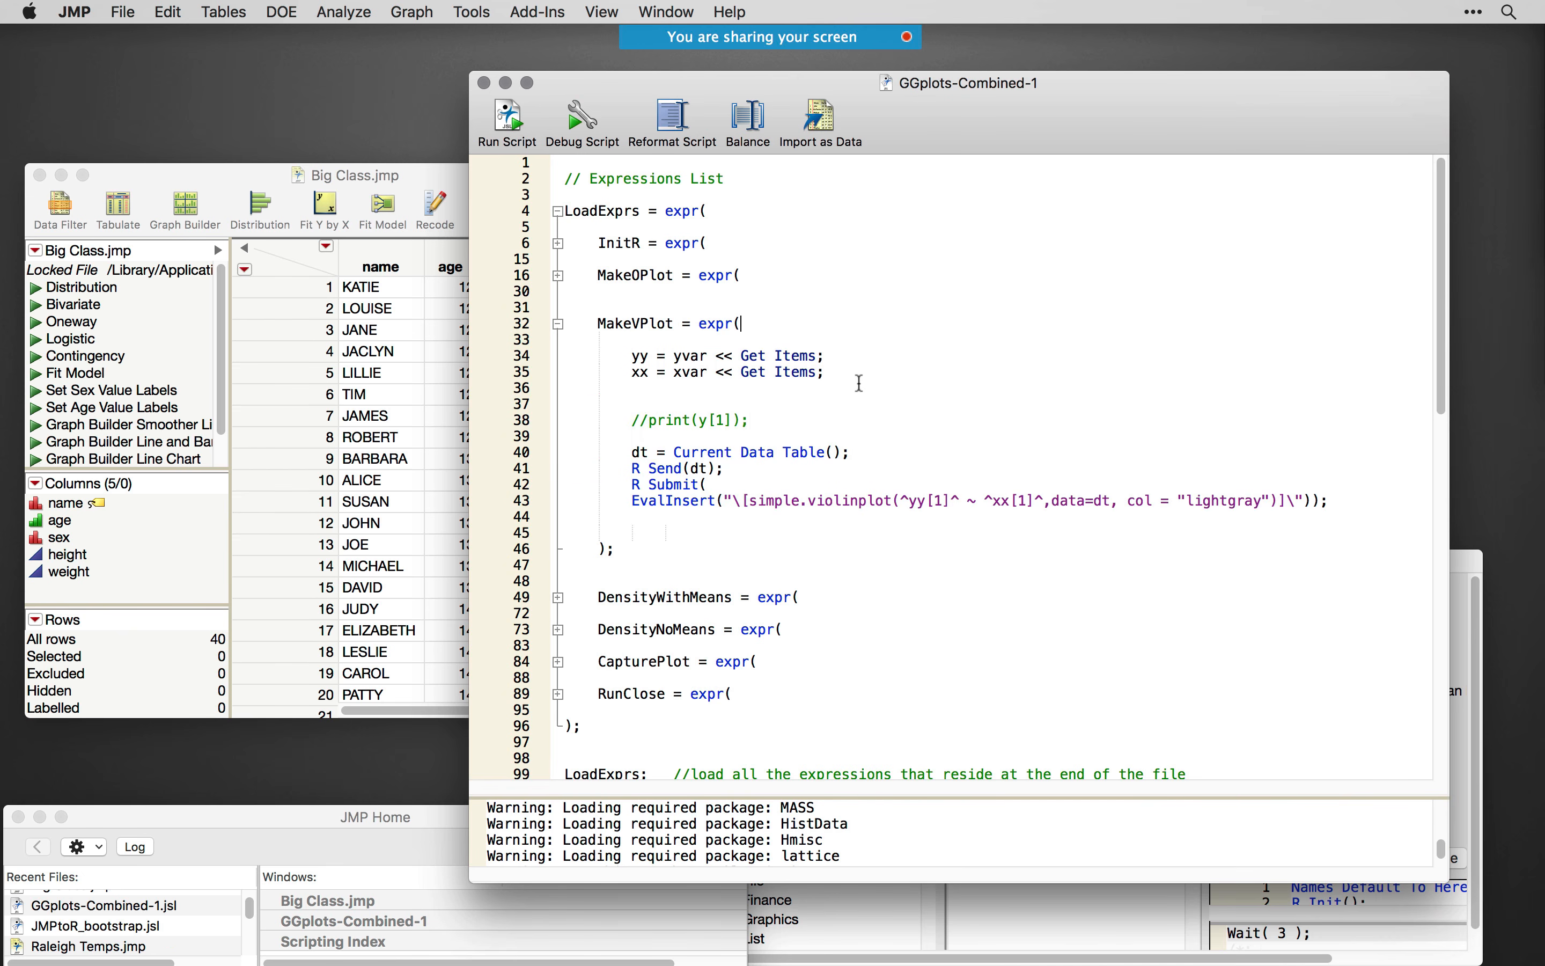
{"action": "left_click_drag", "start_coordinate": [846, 378], "coordinate": [620, 358]}
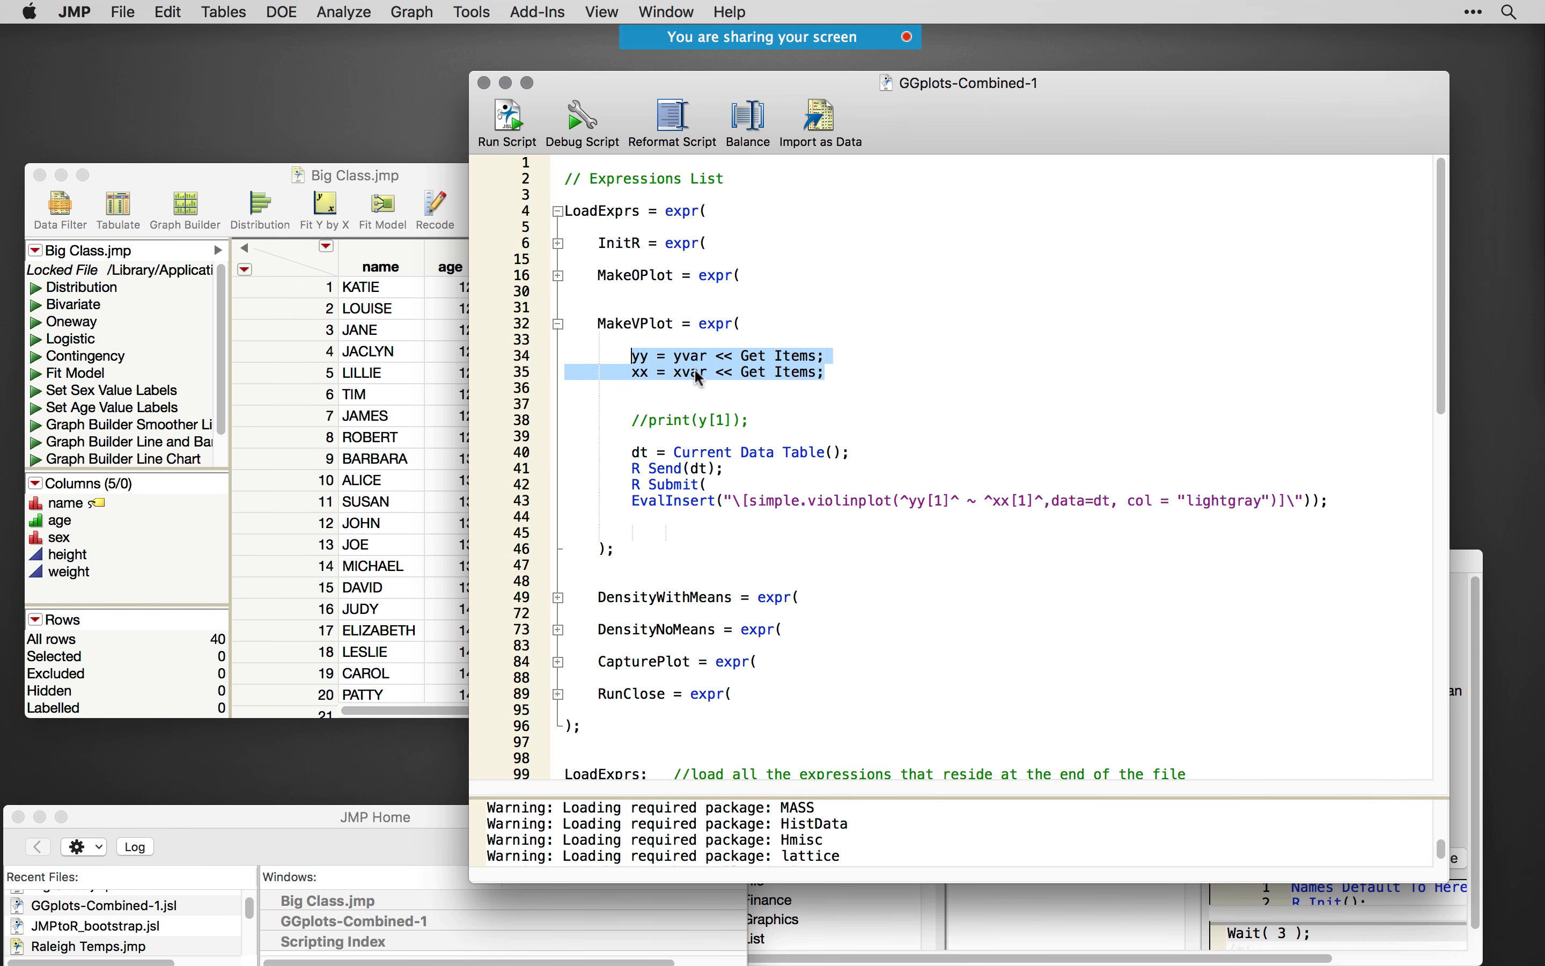
{"action": "left_click", "coordinate": [714, 395]}
{"action": "left_click_drag", "start_coordinate": [853, 453], "coordinate": [600, 453]}
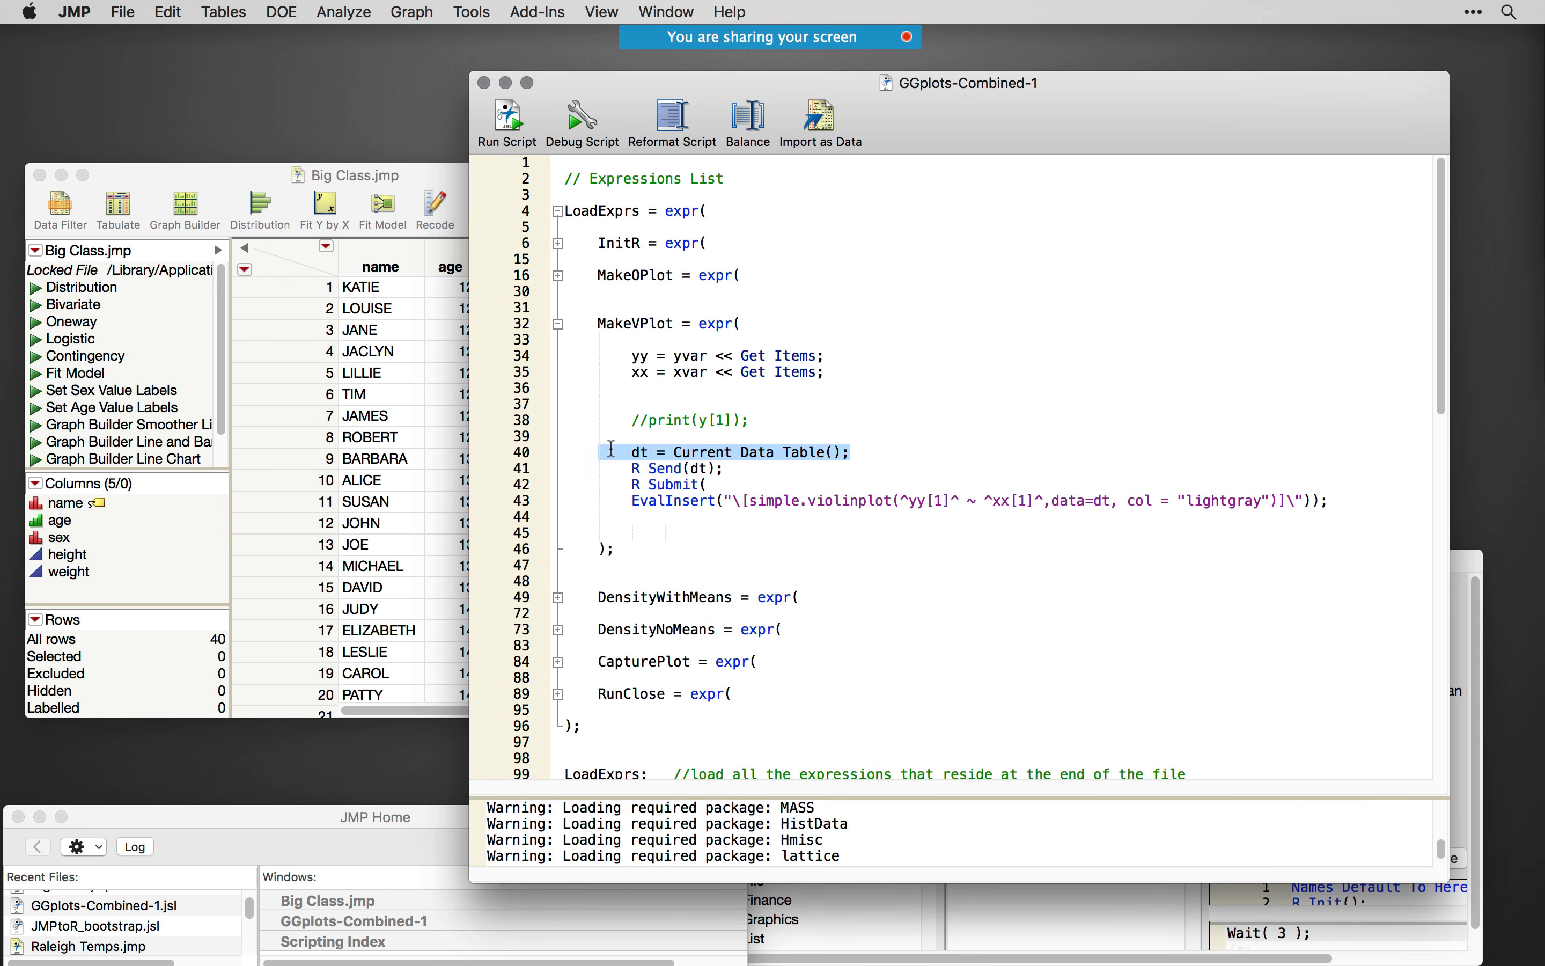
{"action": "double_click", "coordinate": [644, 452]}
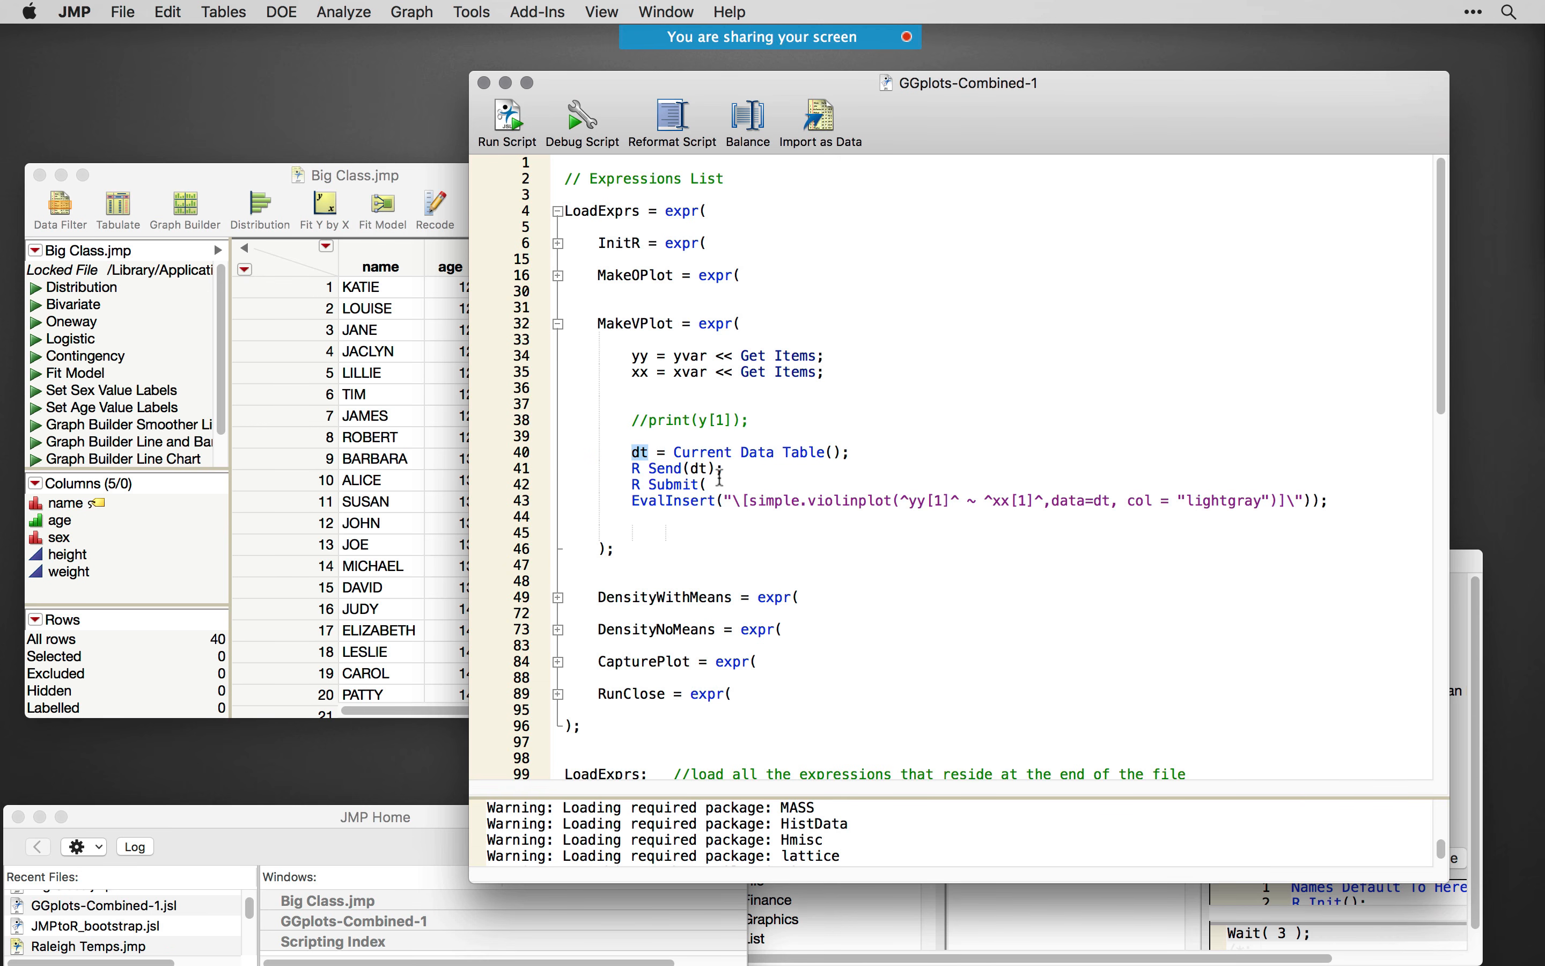
{"action": "left_click_drag", "start_coordinate": [732, 470], "coordinate": [634, 470]}
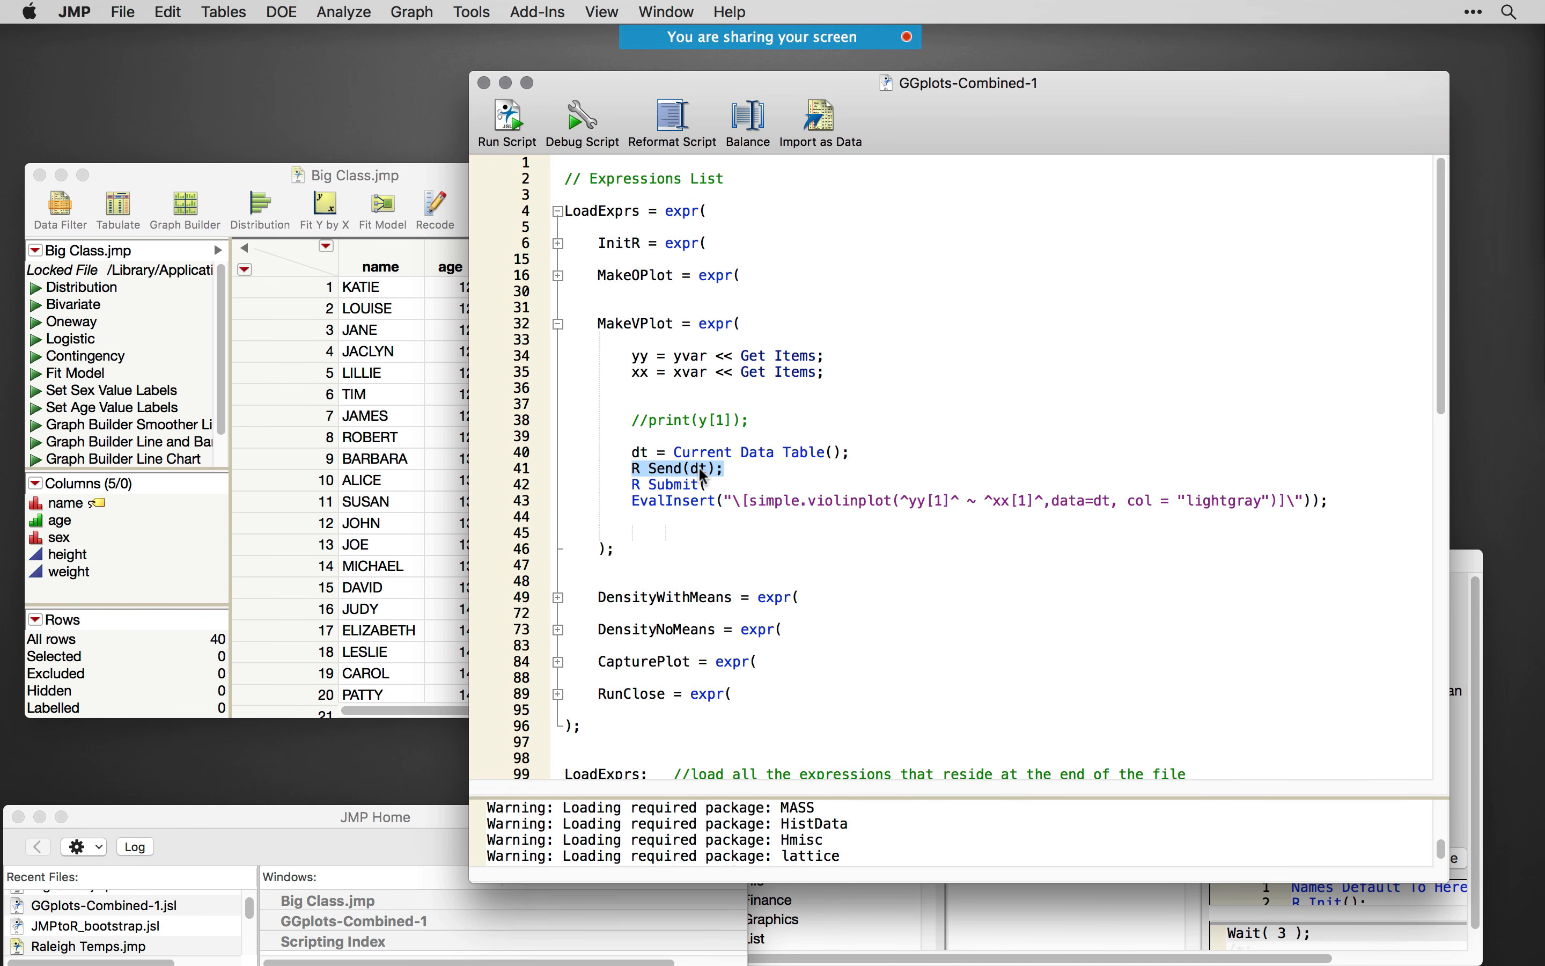
- Examine the R Submit call in MakeVPlot, including the simple.violinplot variables, the data=dt argument and the lightgray color
{"action": "left_click_drag", "start_coordinate": [667, 534], "coordinate": [632, 489]}
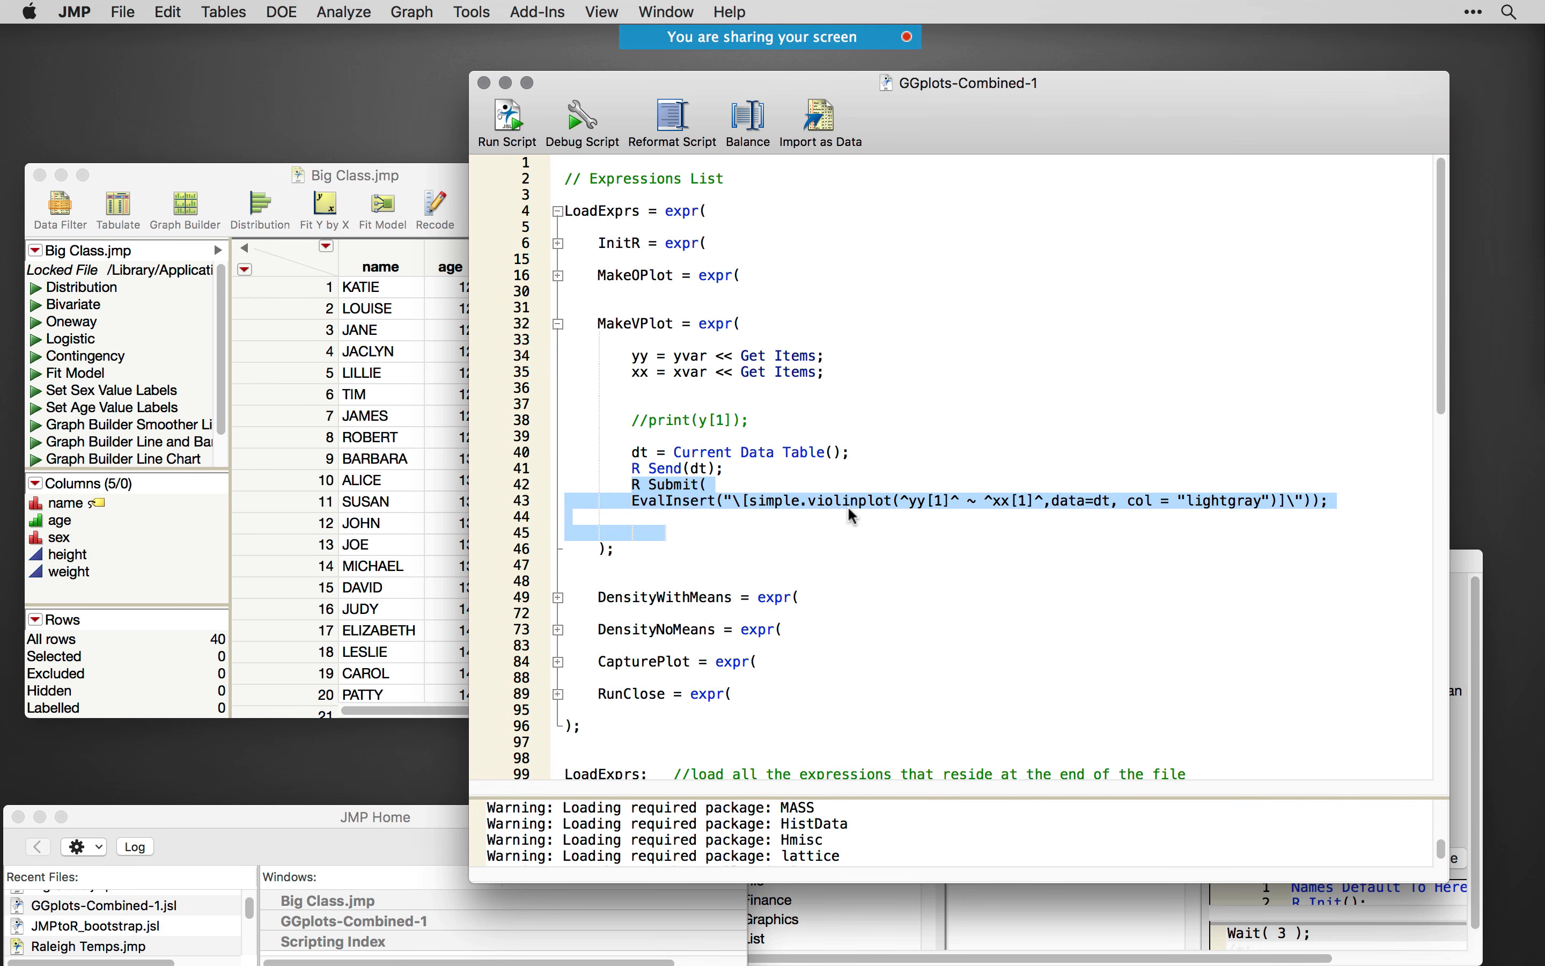
{"action": "left_click", "coordinate": [723, 498]}
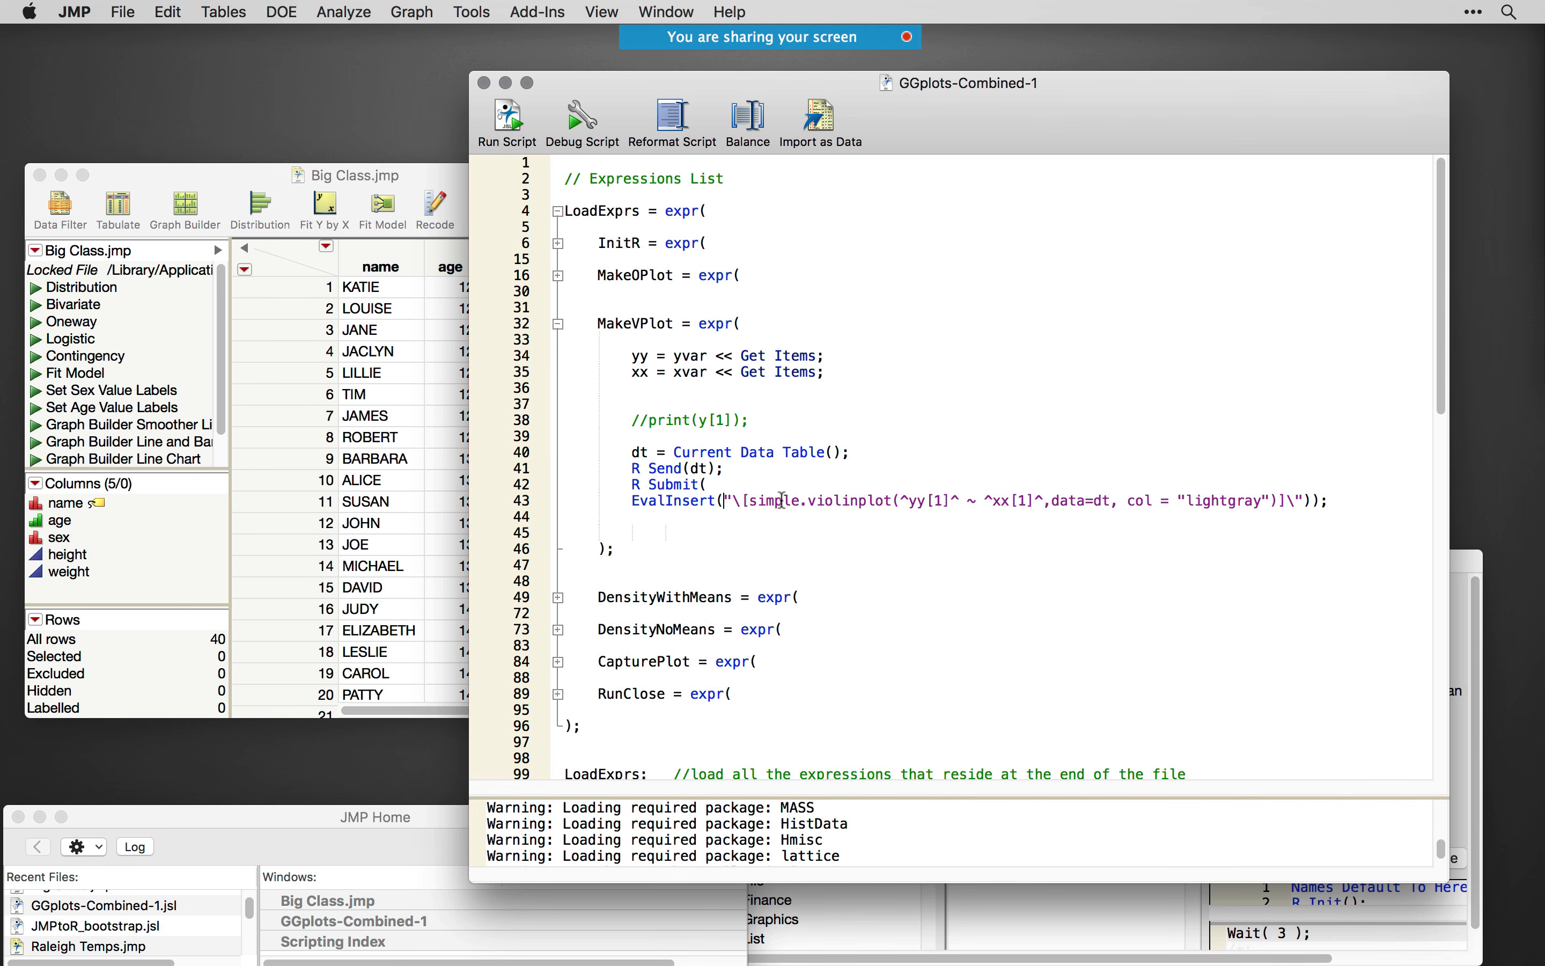
{"action": "left_click_drag", "start_coordinate": [901, 501], "coordinate": [960, 502]}
{"action": "left_click_drag", "start_coordinate": [967, 500], "coordinate": [1055, 501]}
{"action": "left_click_drag", "start_coordinate": [1055, 501], "coordinate": [1107, 501]}
{"action": "double_click", "coordinate": [1240, 503]}
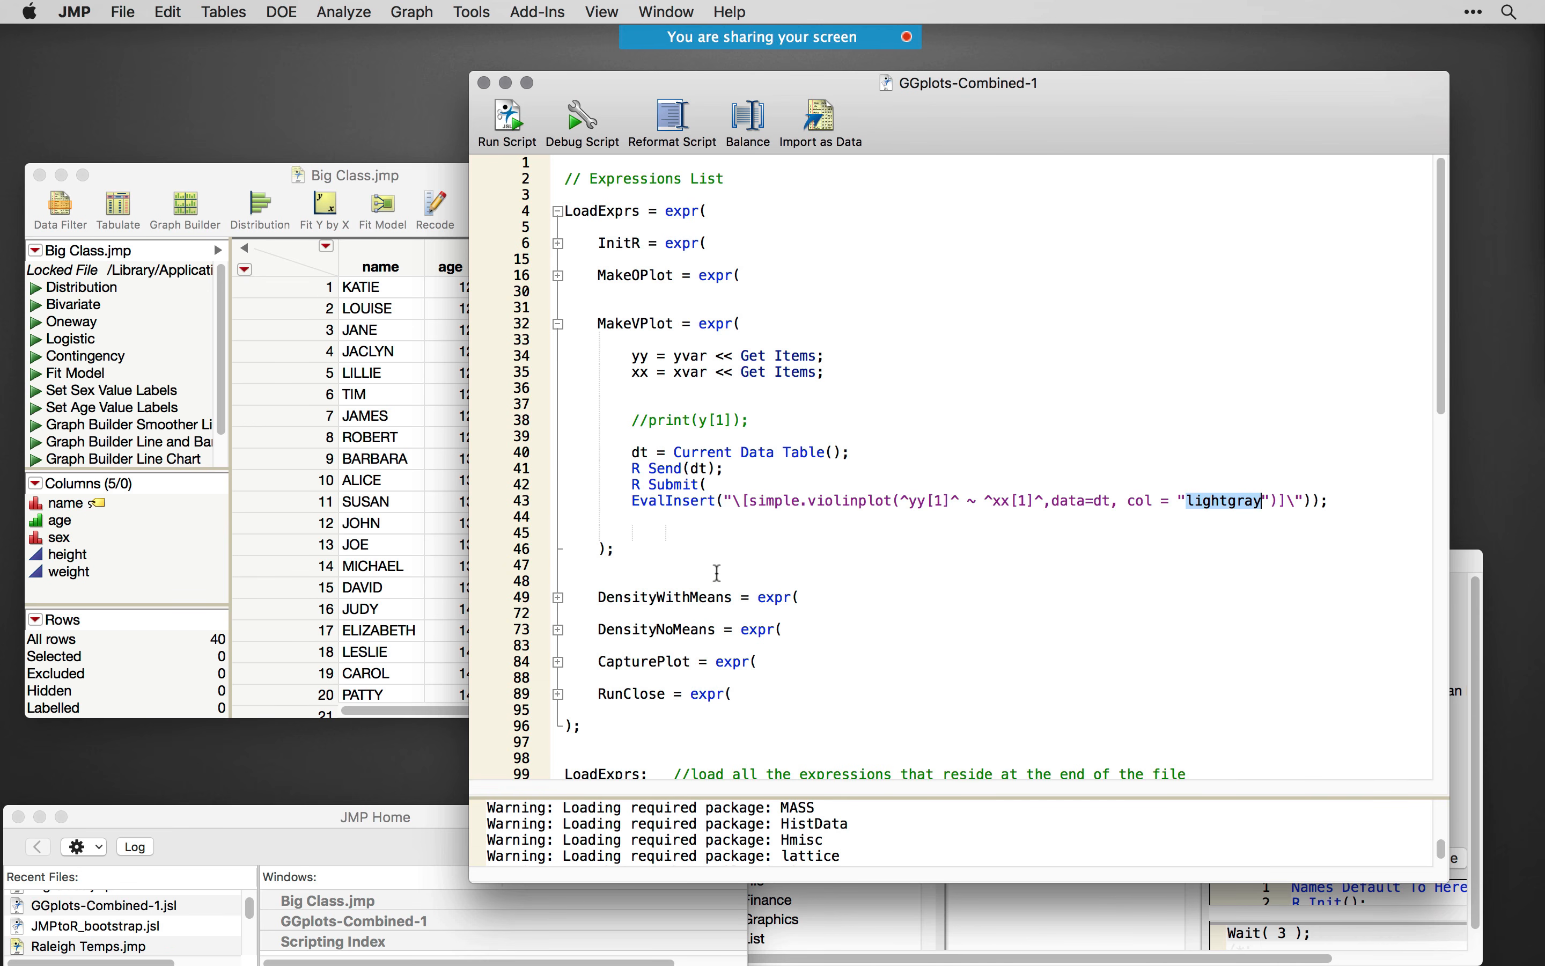
{"action": "left_click", "coordinate": [695, 548]}
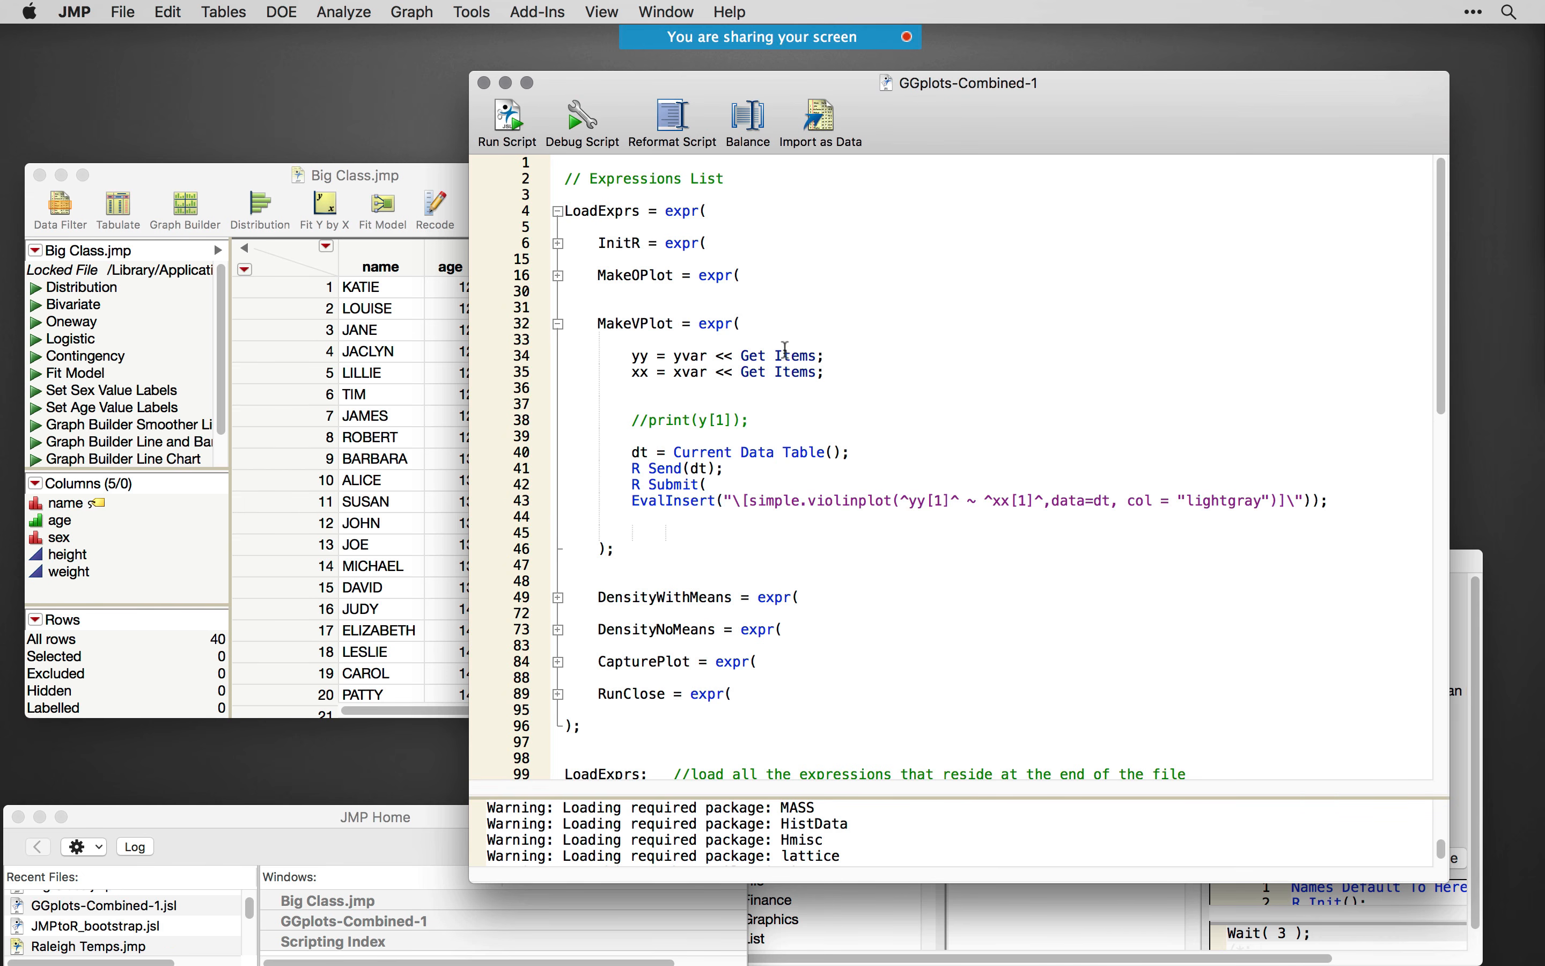
- Fold the MakeVPlot expression, paste a copy of it directly below, and rename the copy MakeBPlot
{"action": "left_click_drag", "start_coordinate": [958, 128], "coordinate": [968, 115]}
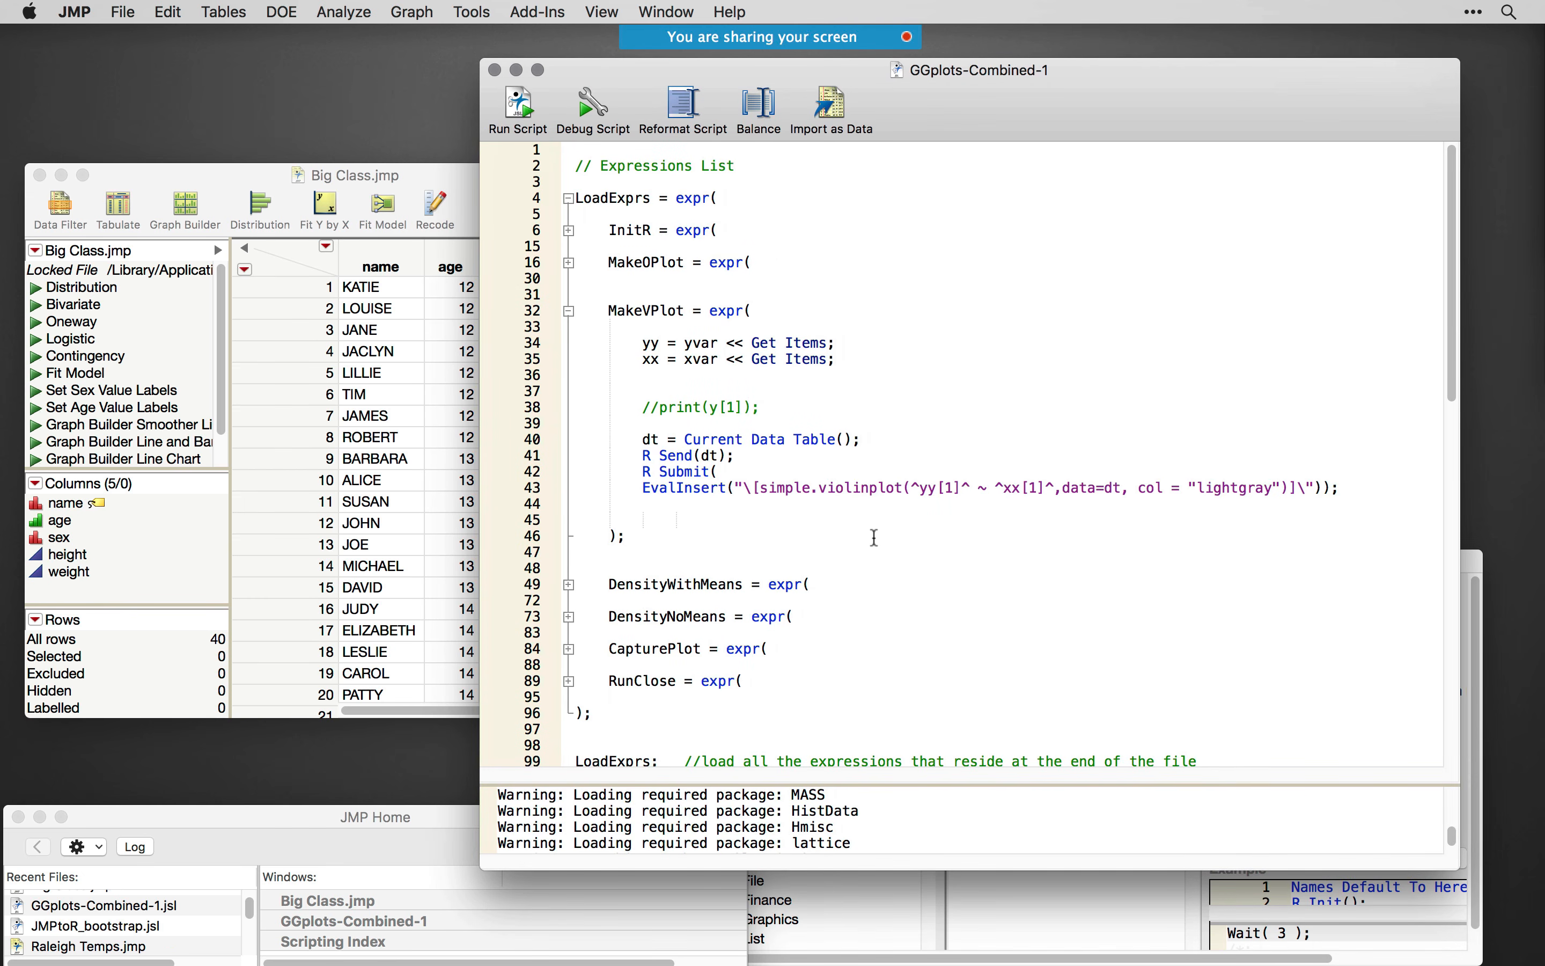
{"action": "left_click", "coordinate": [571, 311]}
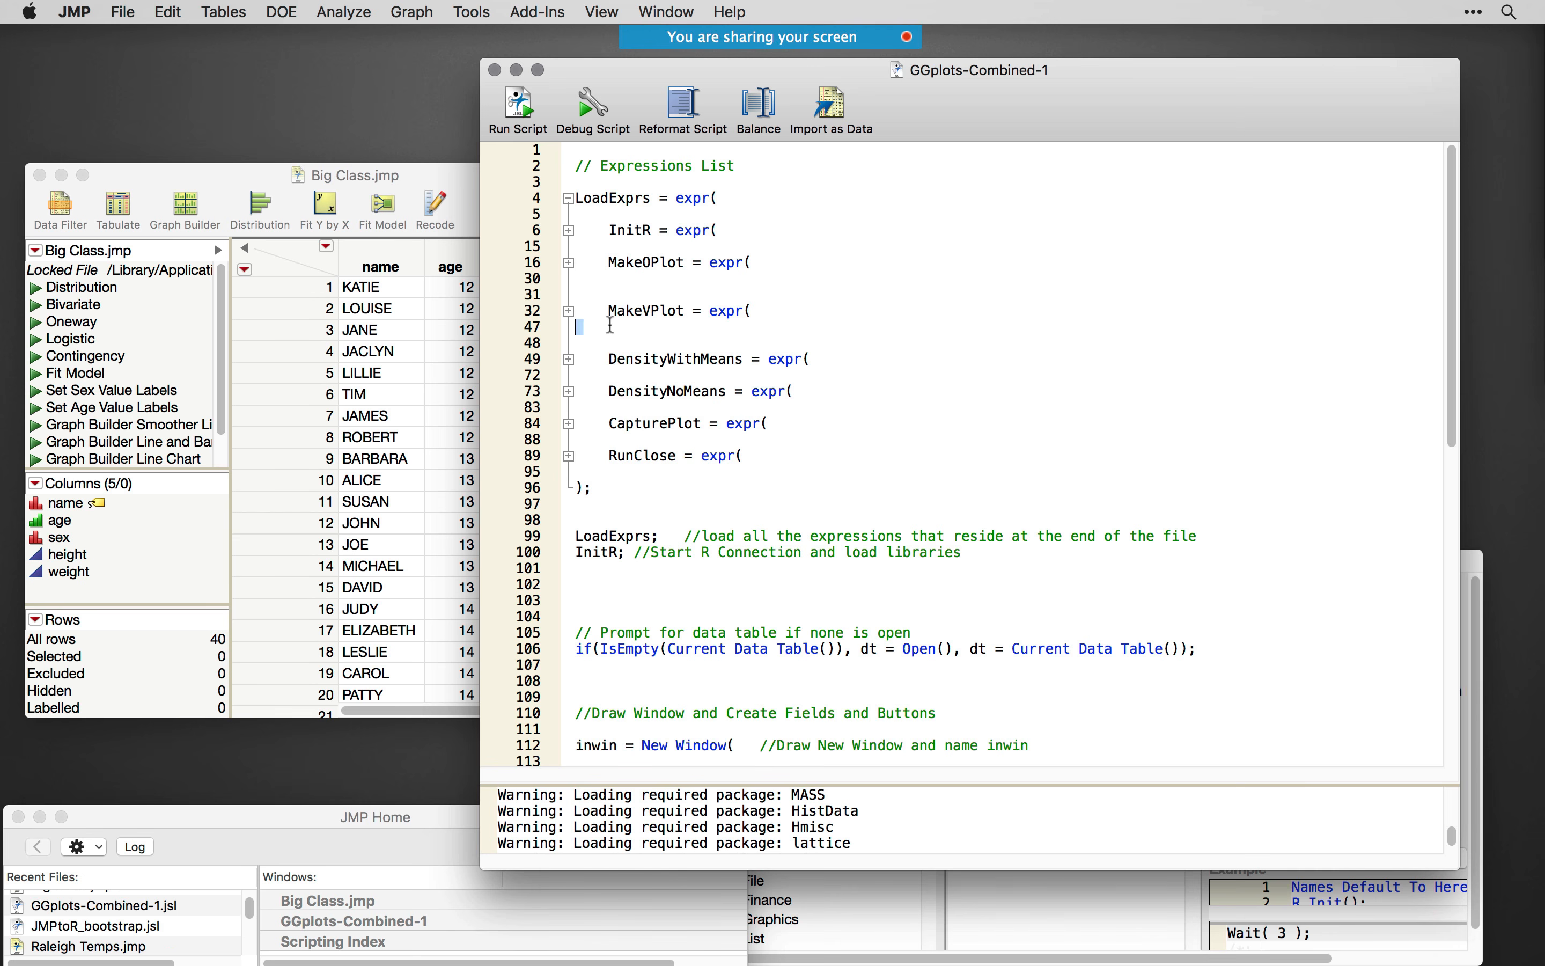
{"action": "left_click", "coordinate": [566, 306]}
{"action": "key", "text": "cmd+c"}
{"action": "left_click", "coordinate": [610, 338]}
{"action": "key", "text": "cmd+v"}
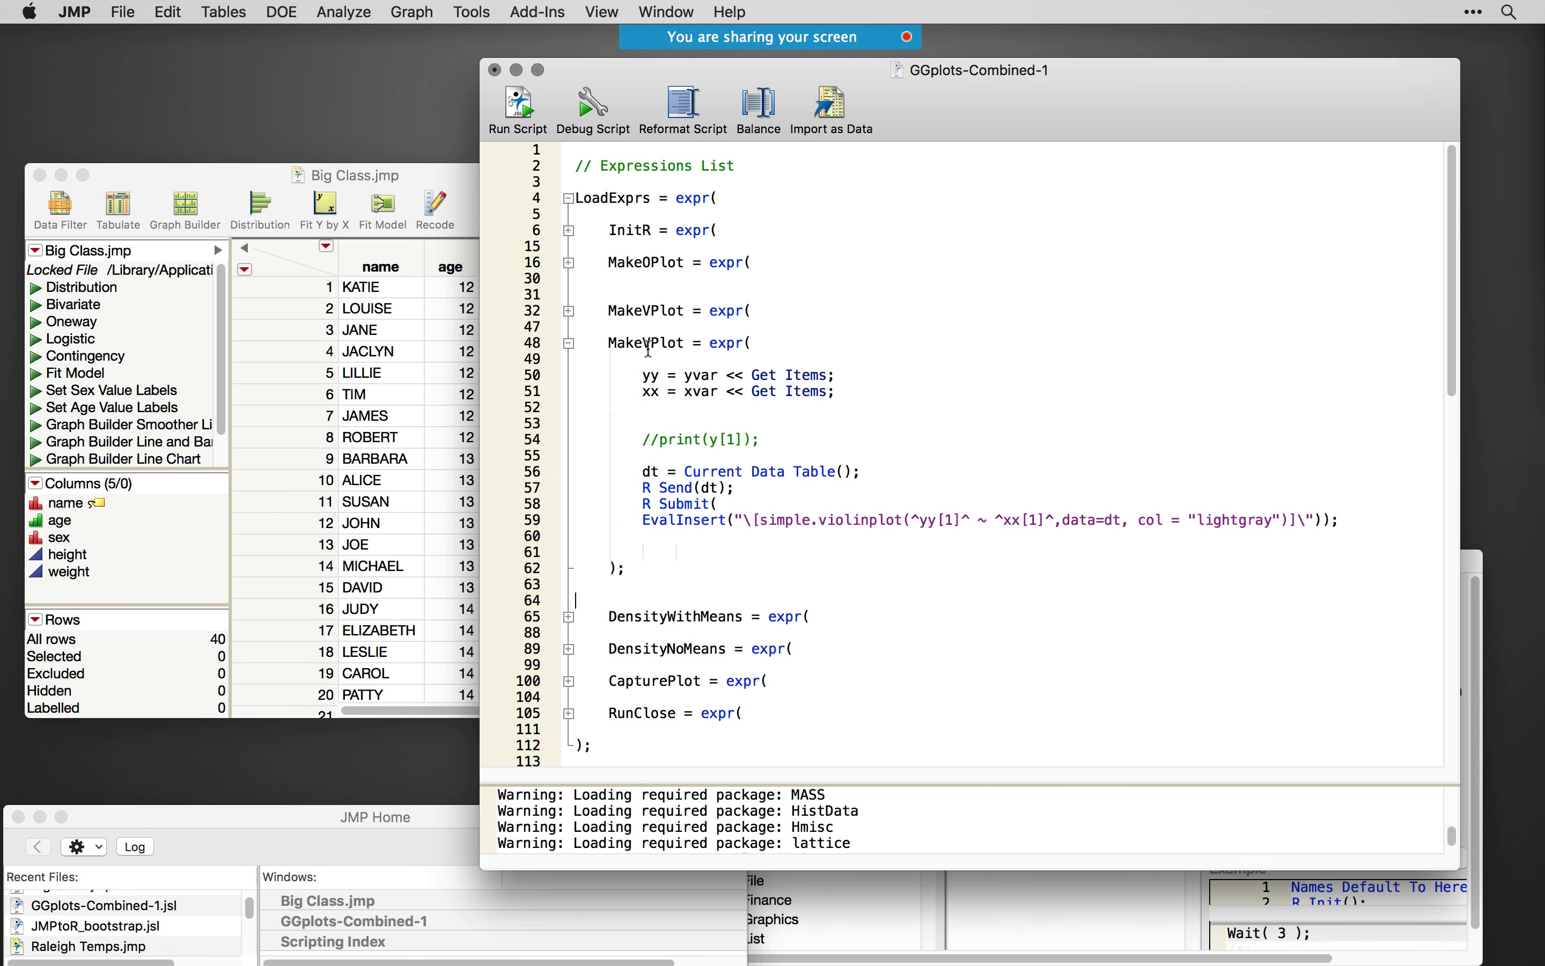
{"action": "key", "text": "BackSpace"}
{"action": "type", "text": "B"}
- Switch to Chrome and copy the three-line box plot ggplot code from the end of the r4stats ggplot2 page
{"action": "key", "text": "super+Tab"}
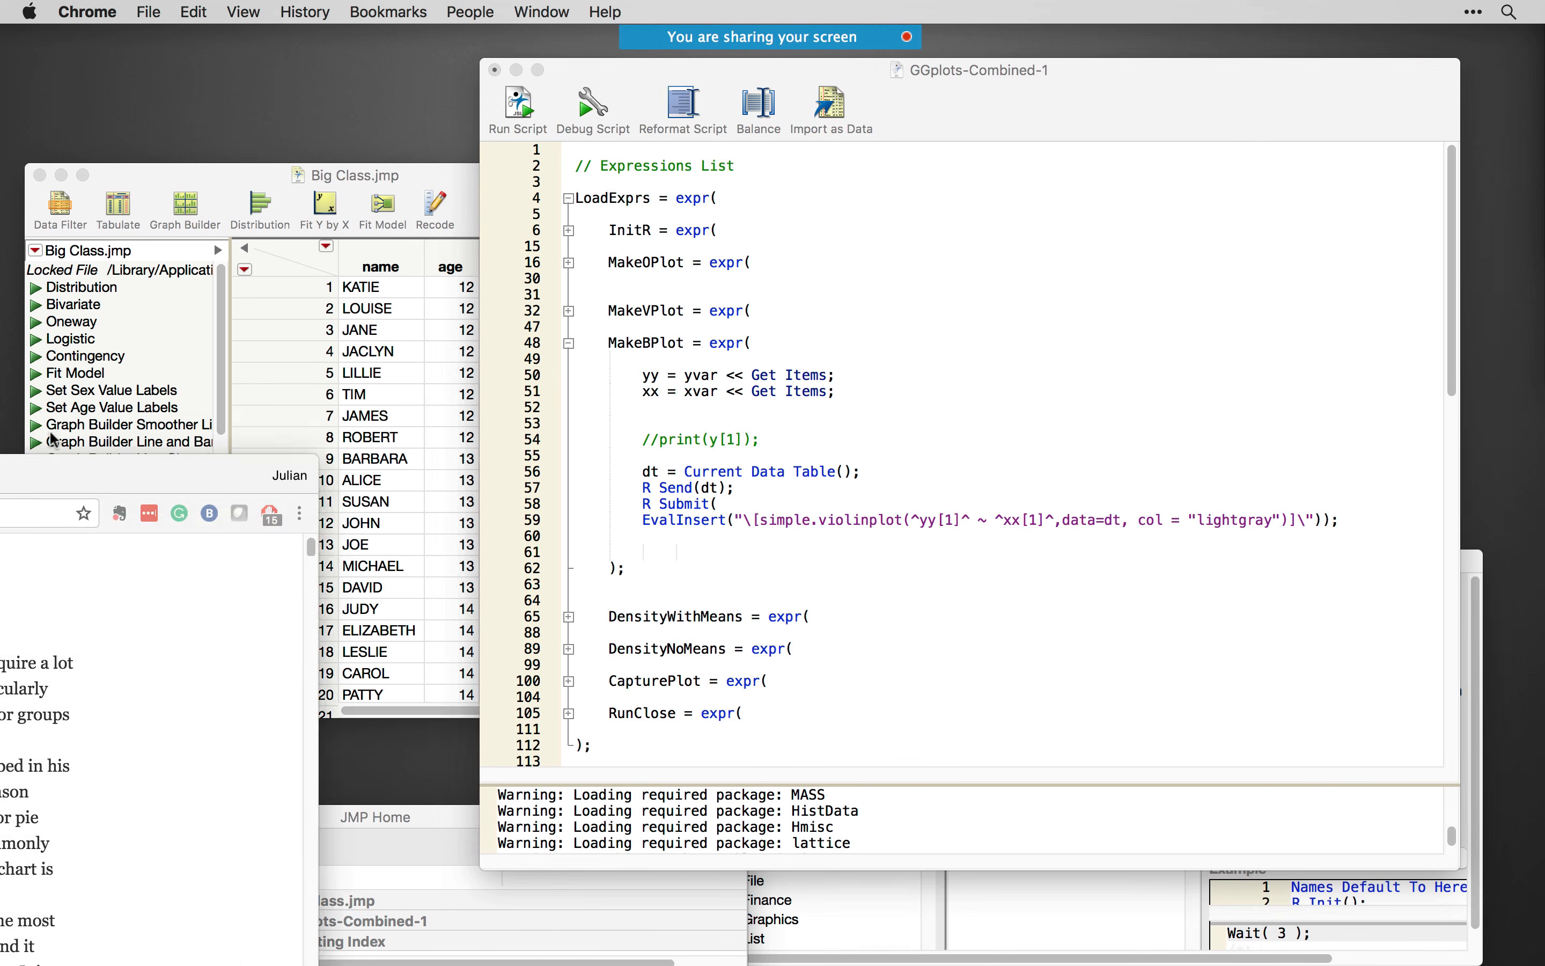
{"action": "left_click_drag", "start_coordinate": [772, 198], "coordinate": [689, 135]}
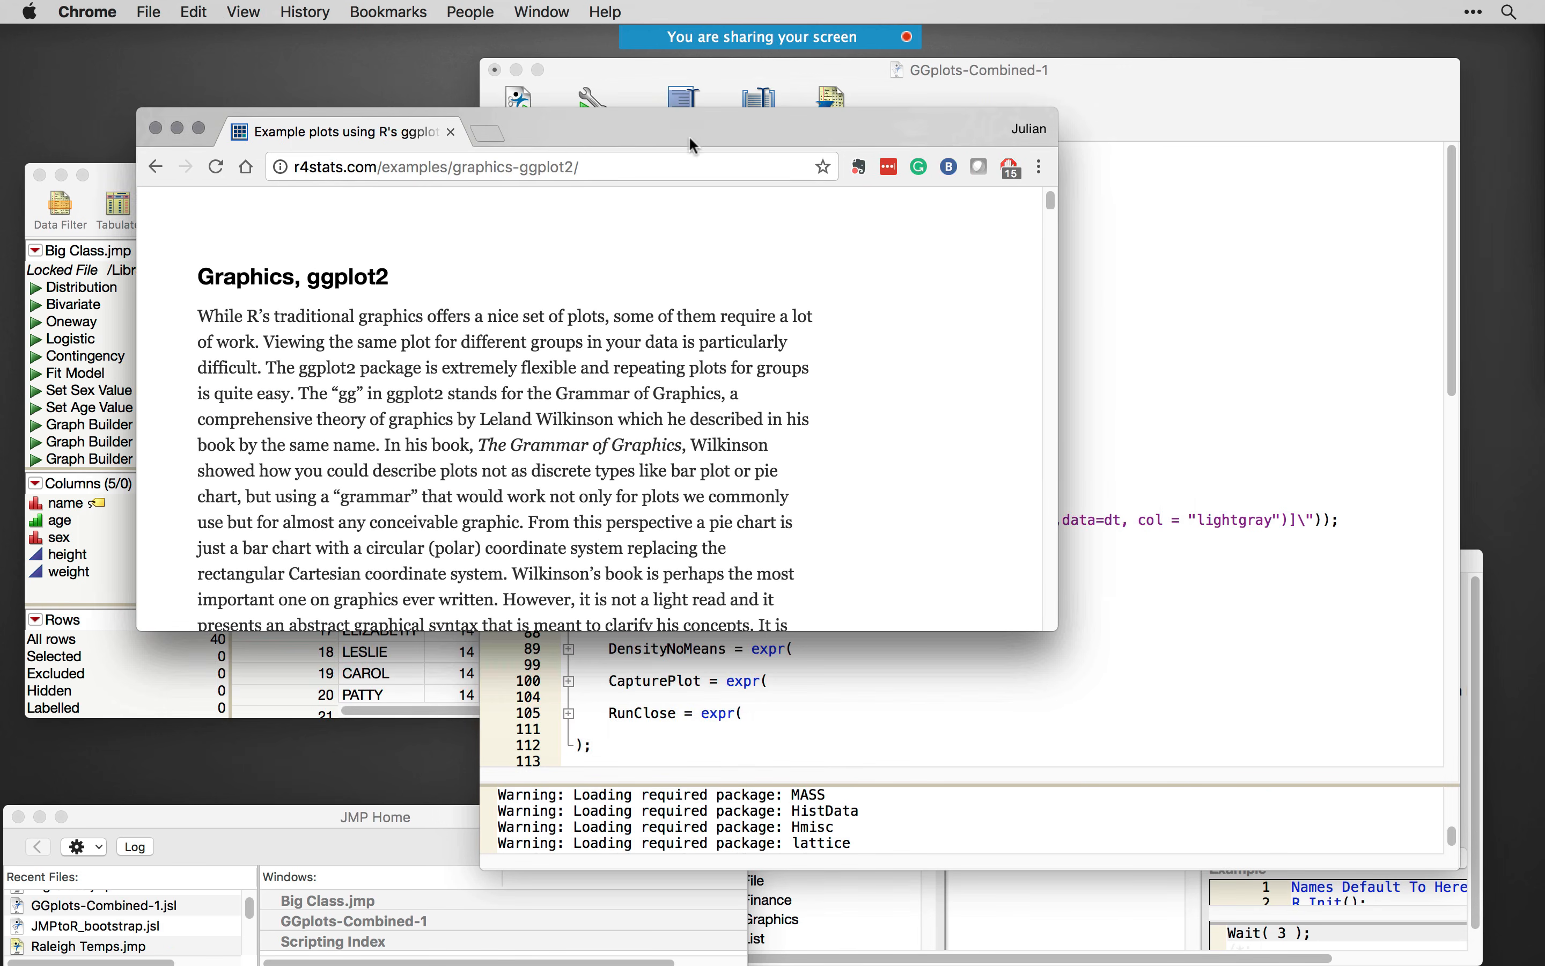
{"action": "left_click_drag", "start_coordinate": [1050, 199], "coordinate": [1147, 618]}
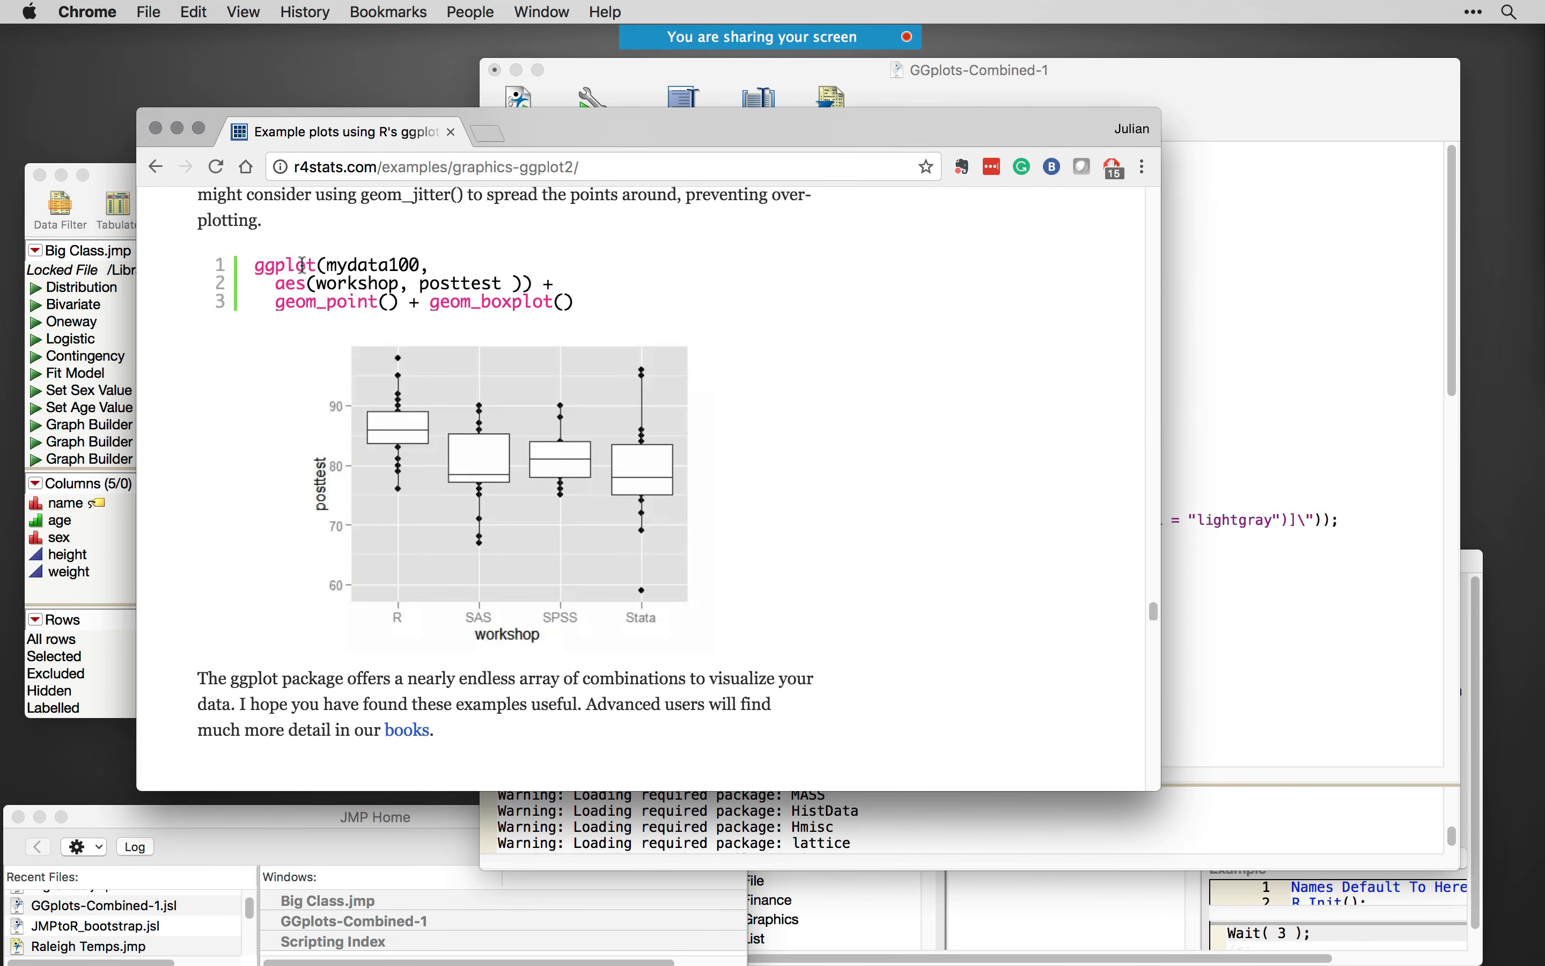
{"action": "triple_click", "coordinate": [369, 265]}
{"action": "left_click", "coordinate": [302, 282]}
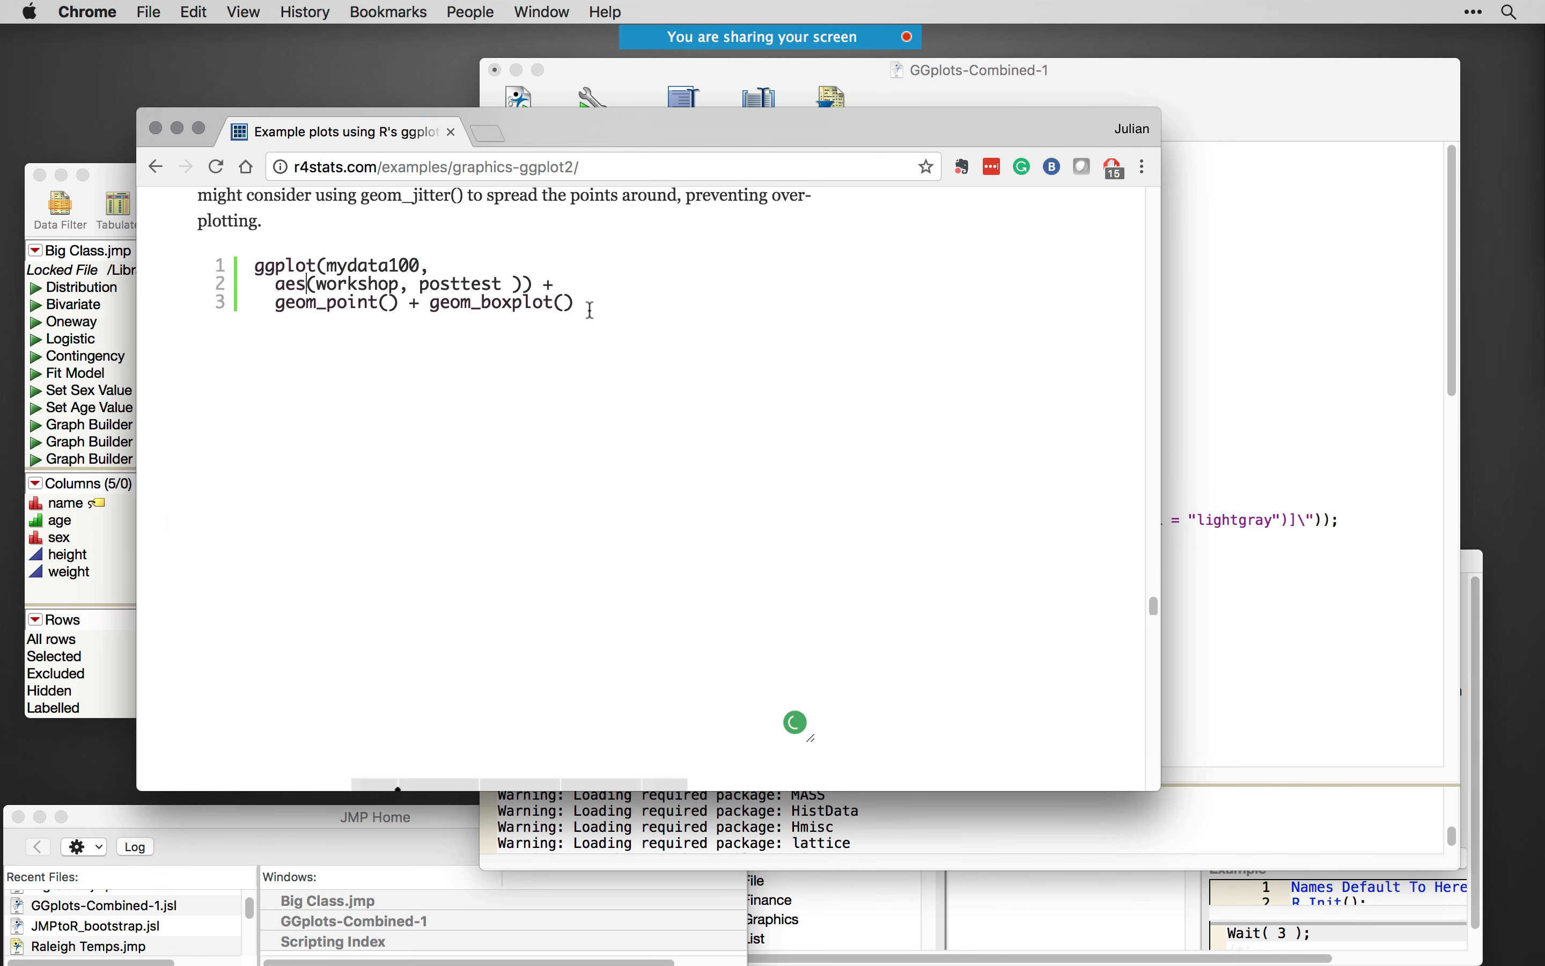
{"action": "left_click_drag", "start_coordinate": [574, 303], "coordinate": [252, 268]}
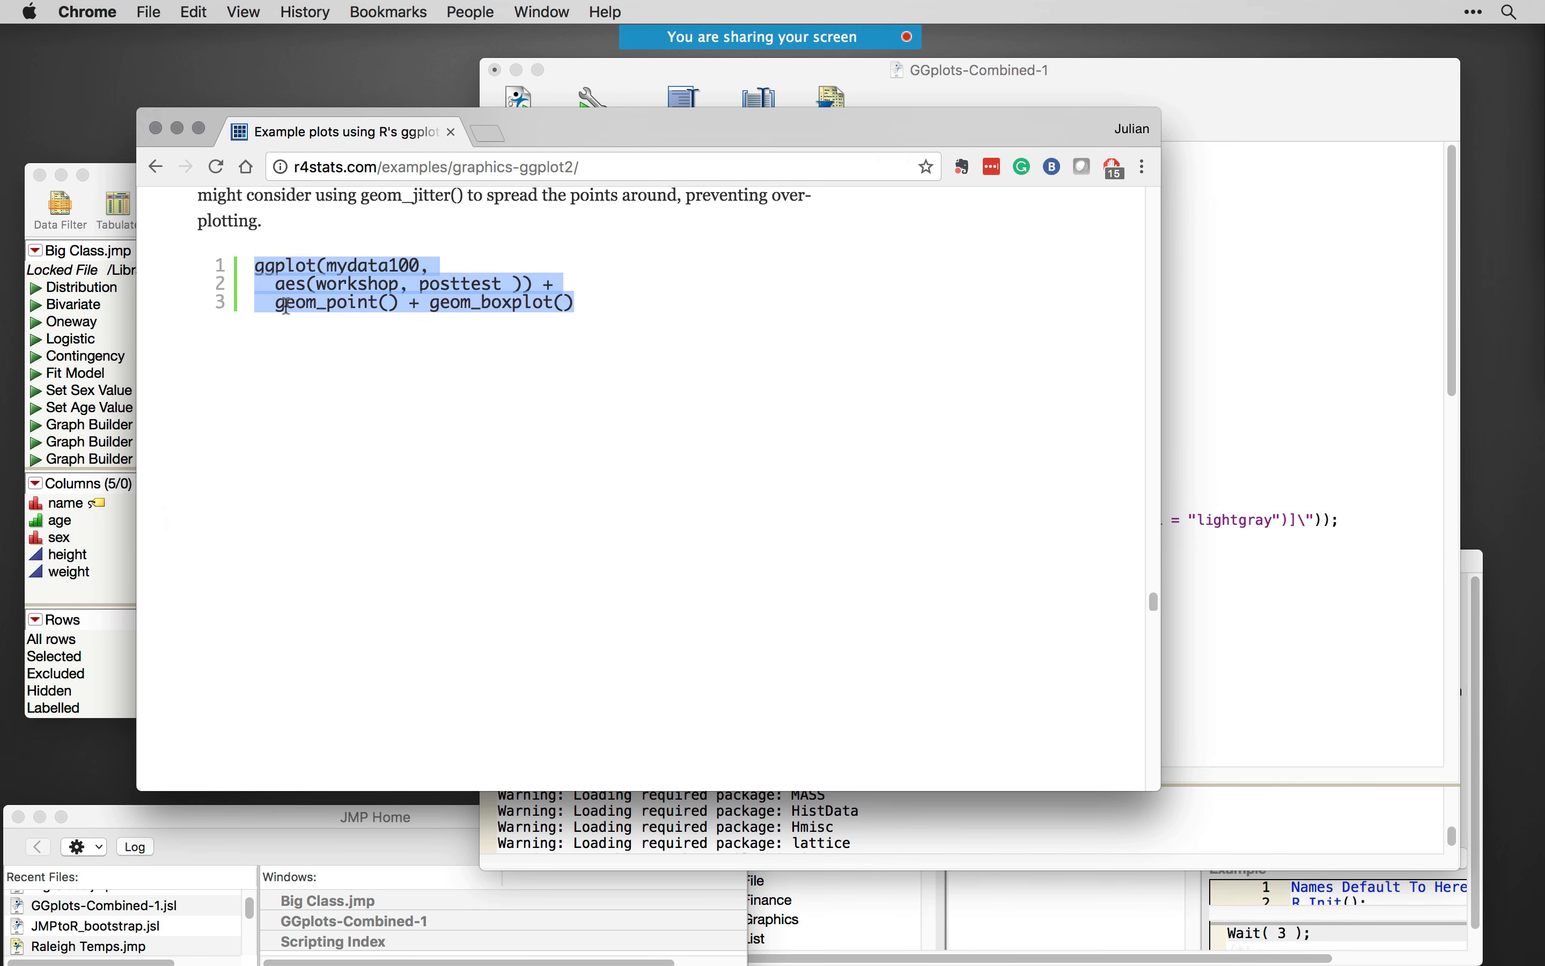
{"action": "scroll", "coordinate": [726, 396], "scroll_direction": "down", "scroll_amount": 12}
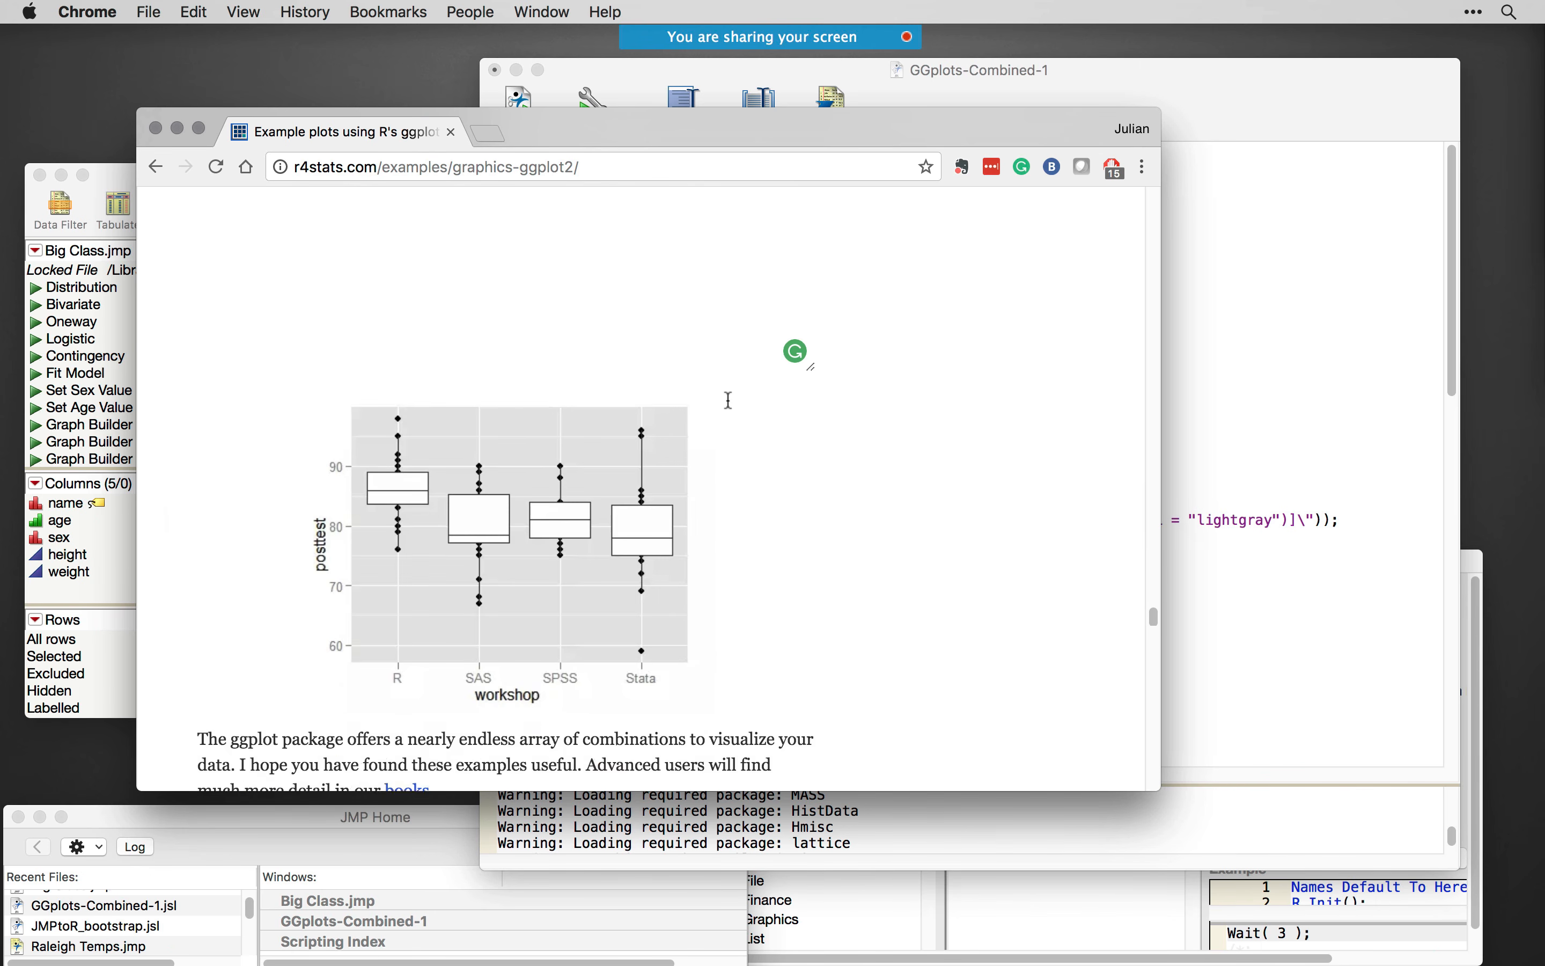
{"action": "scroll", "coordinate": [728, 412], "scroll_direction": "up", "scroll_amount": 4}
{"action": "scroll", "coordinate": [507, 545], "scroll_direction": "up", "scroll_amount": 1}
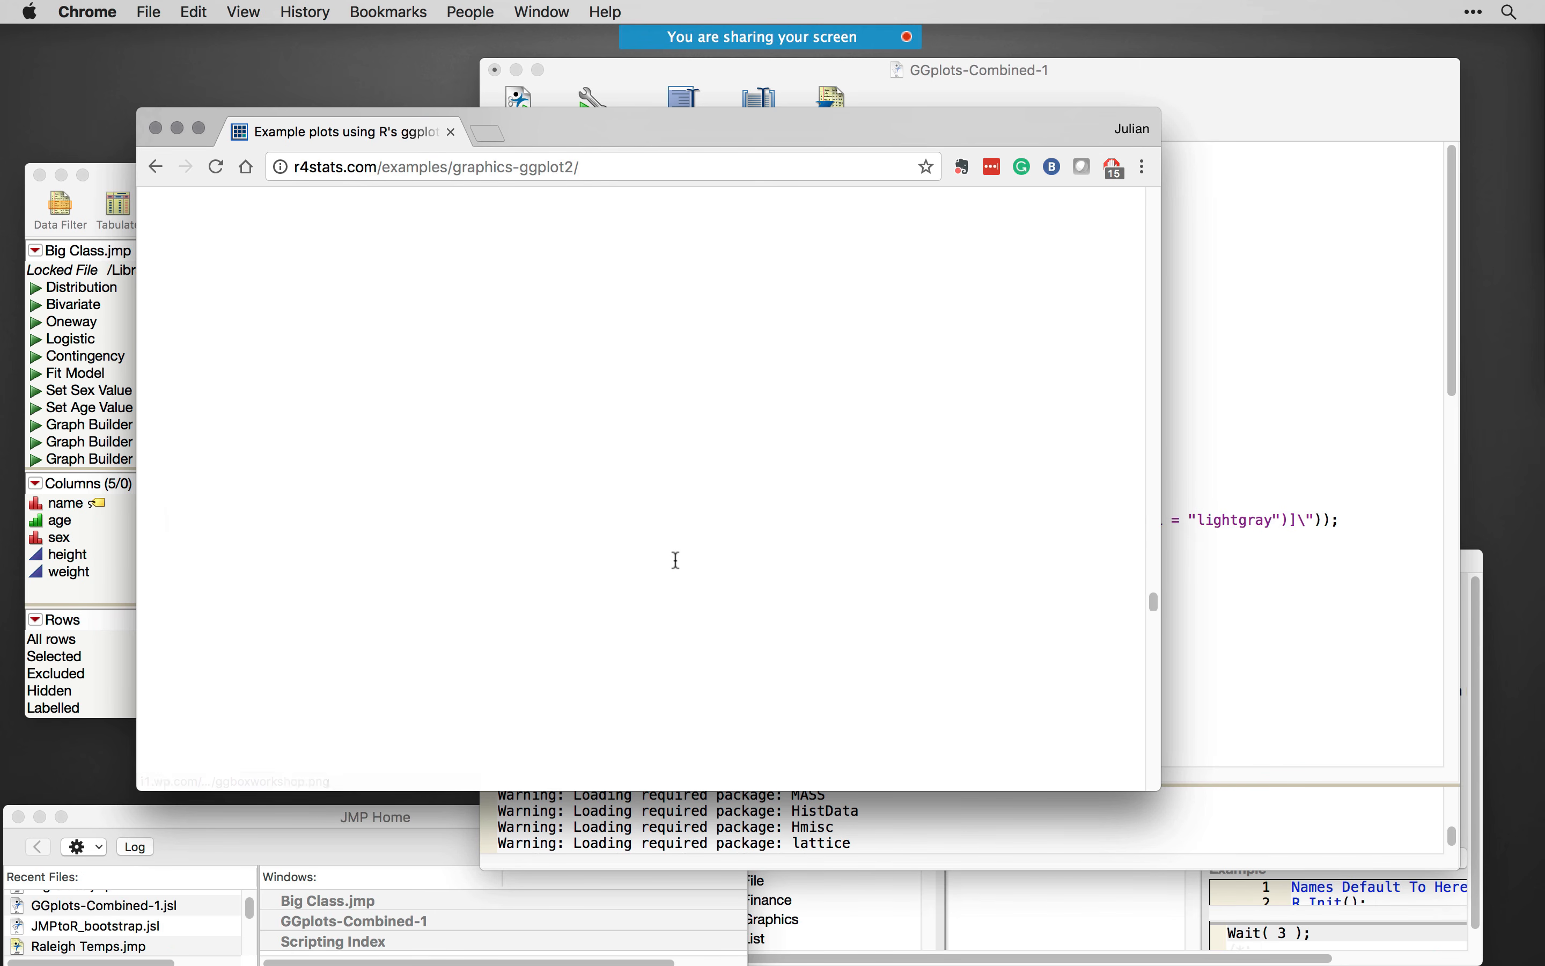
{"action": "right_click", "coordinate": [364, 499]}
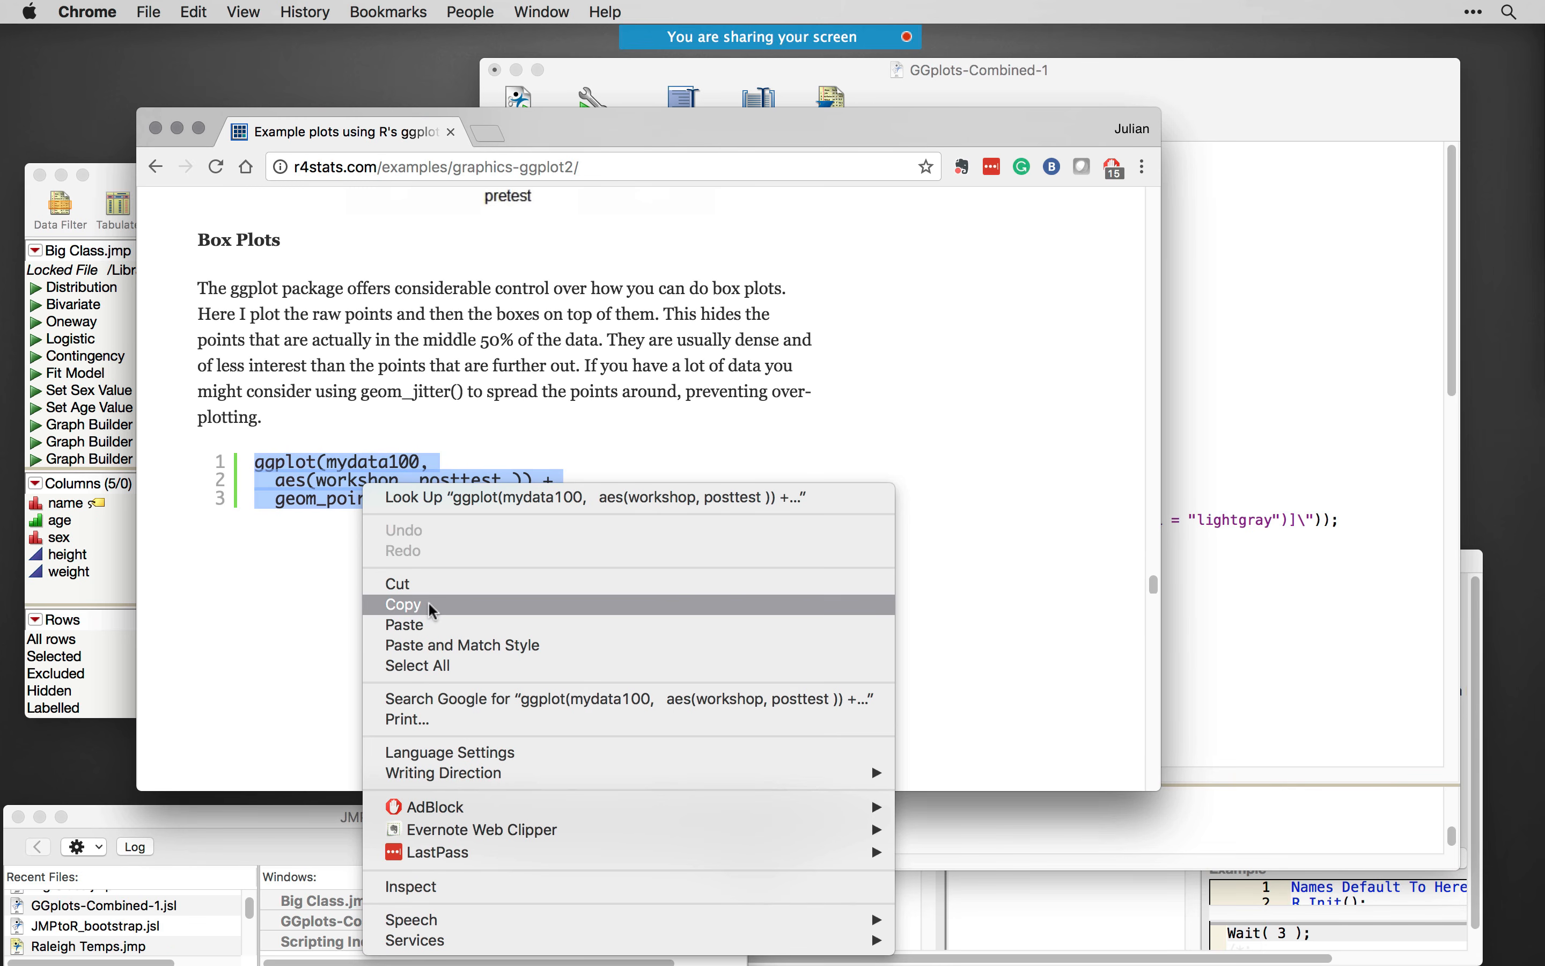
{"action": "left_click", "coordinate": [405, 604]}
- Switch back to JMP and replace the simple.violinplot call inside MakeBPlot's EvalInsert with the copied ggplot code on its own lines
{"action": "key", "text": "super+Tab"}
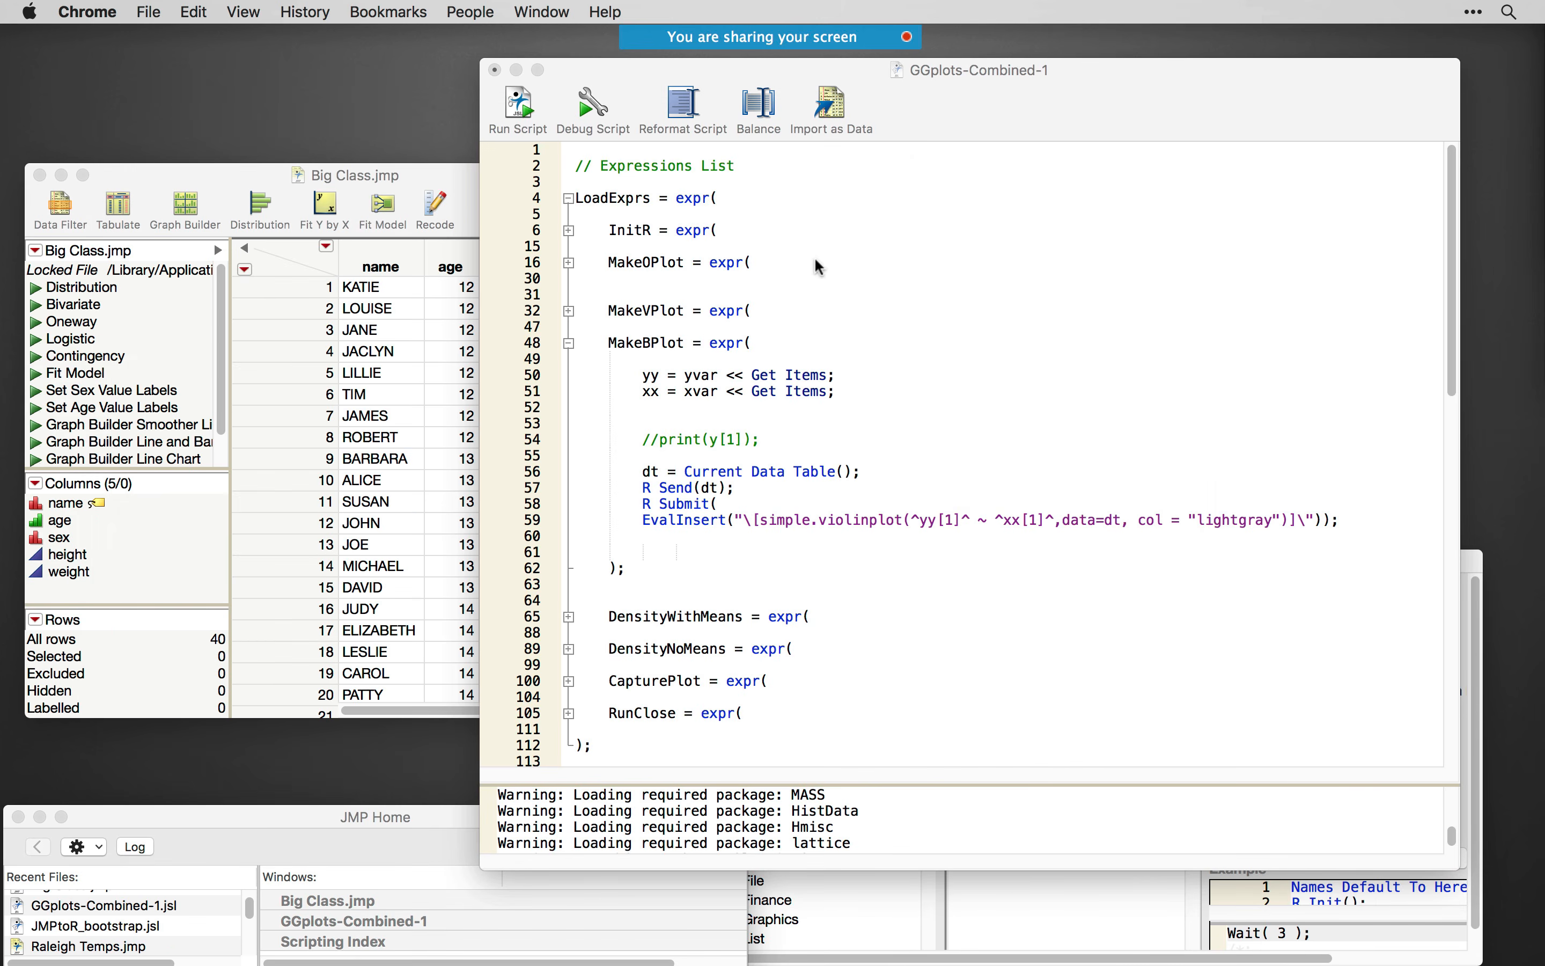
{"action": "left_click", "coordinate": [668, 547]}
{"action": "scroll", "coordinate": [640, 534], "scroll_direction": "down", "scroll_amount": 1}
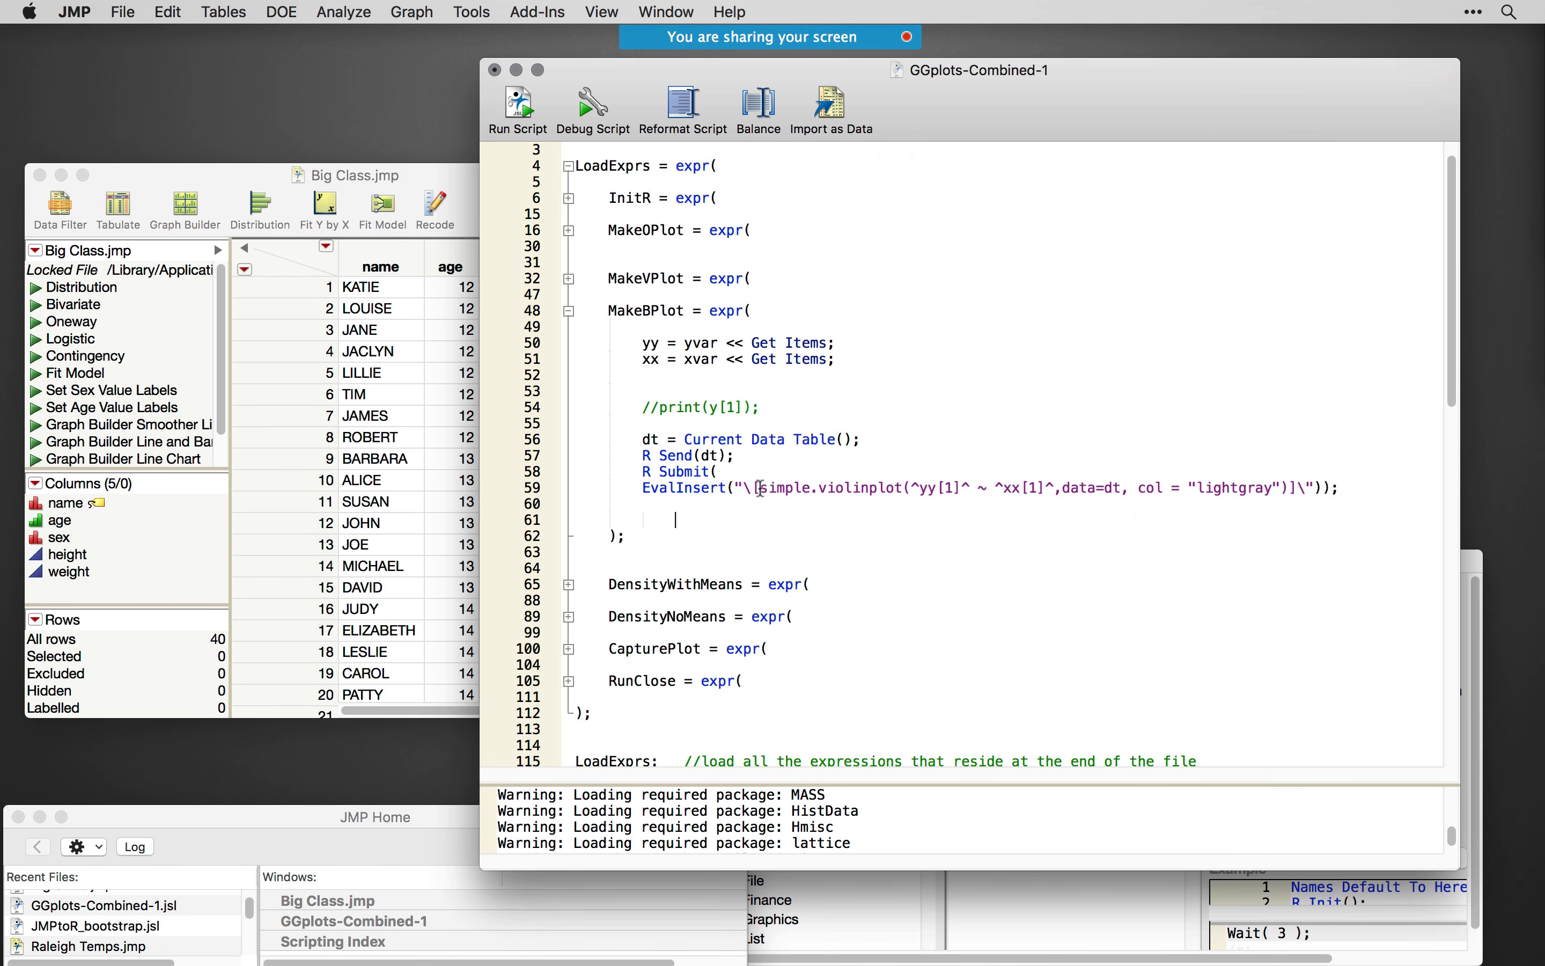
{"action": "left_click_drag", "start_coordinate": [762, 489], "coordinate": [1014, 504]}
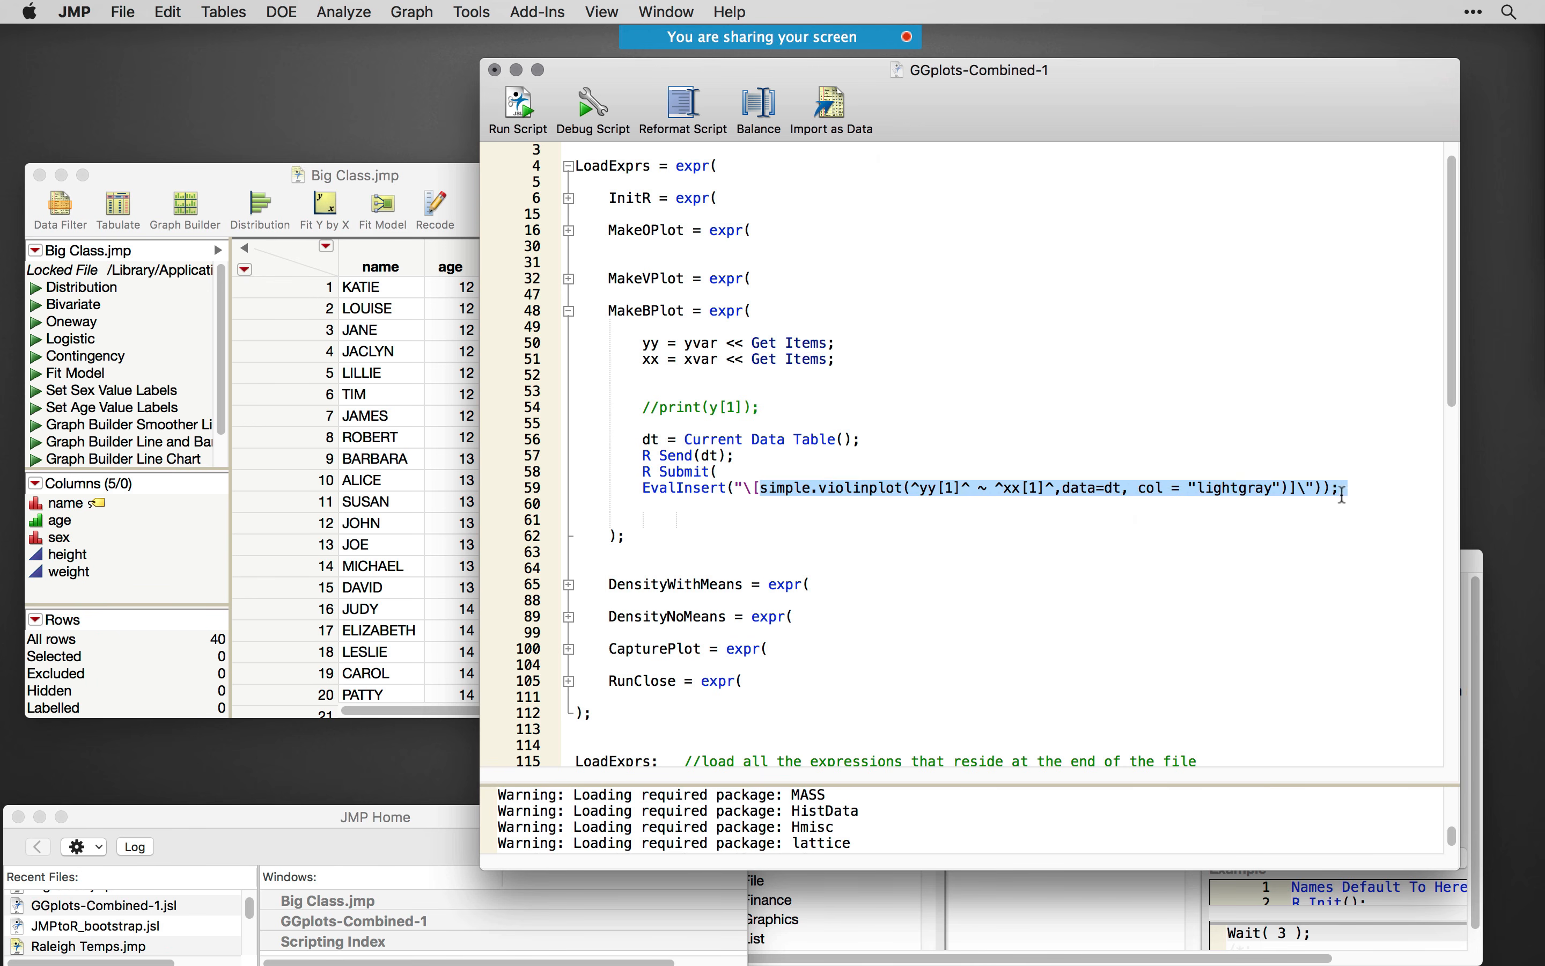
{"action": "left_click_drag", "start_coordinate": [1343, 495], "coordinate": [1290, 489]}
{"action": "key", "text": "BackSpace"}
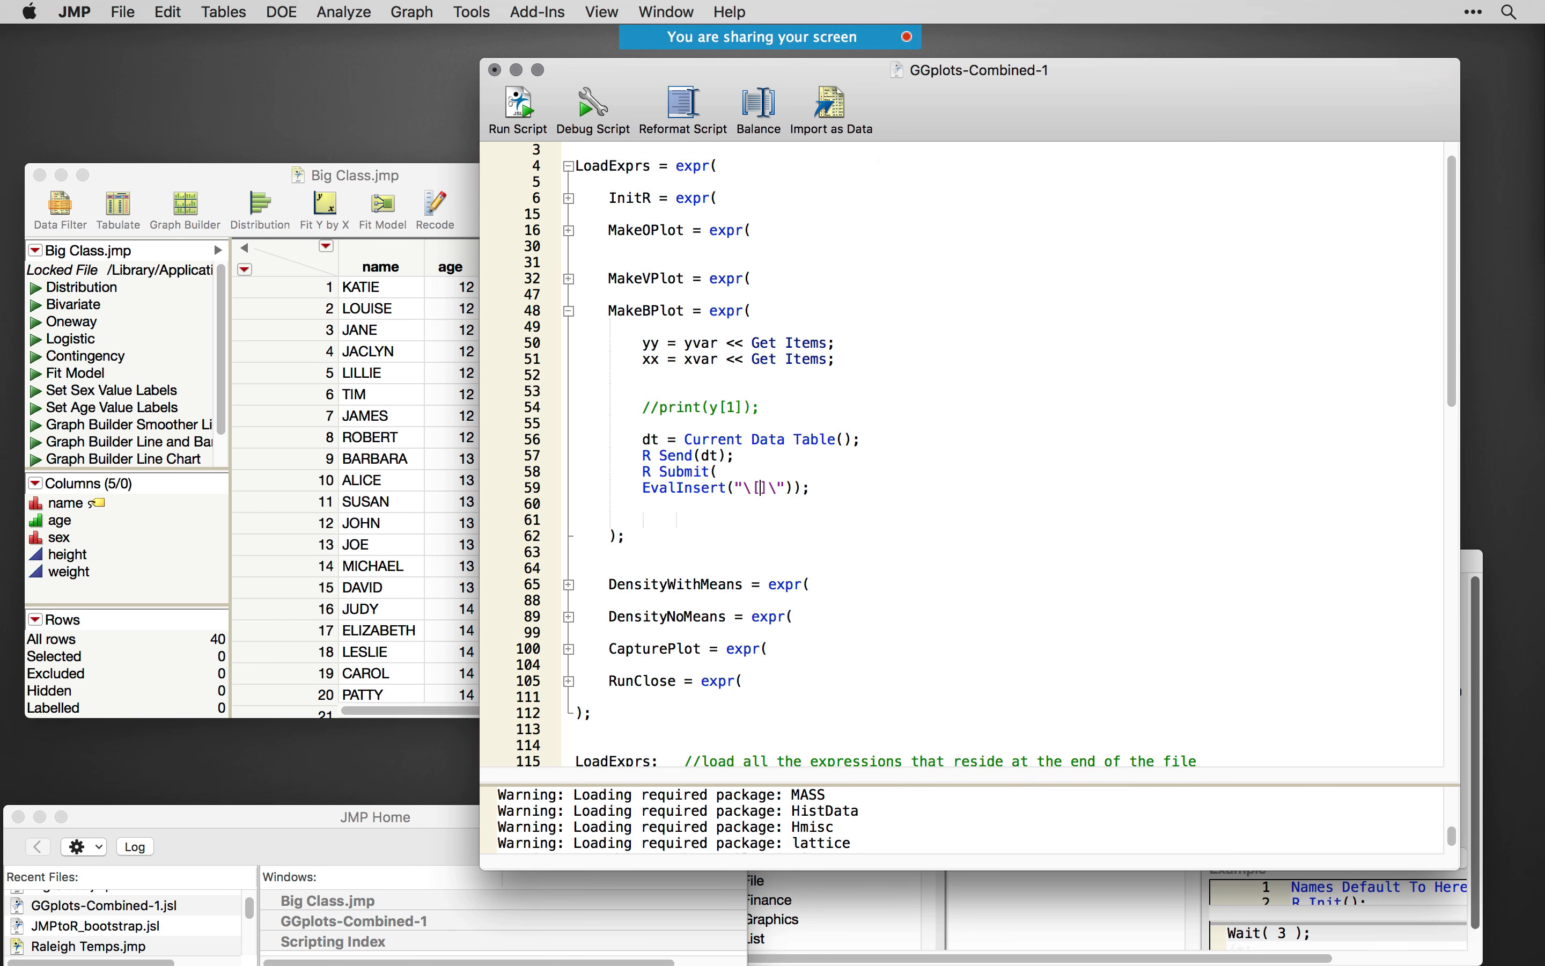
{"action": "key", "text": "Return"}
{"action": "key", "text": "Return"}
{"action": "key", "text": "super+v"}
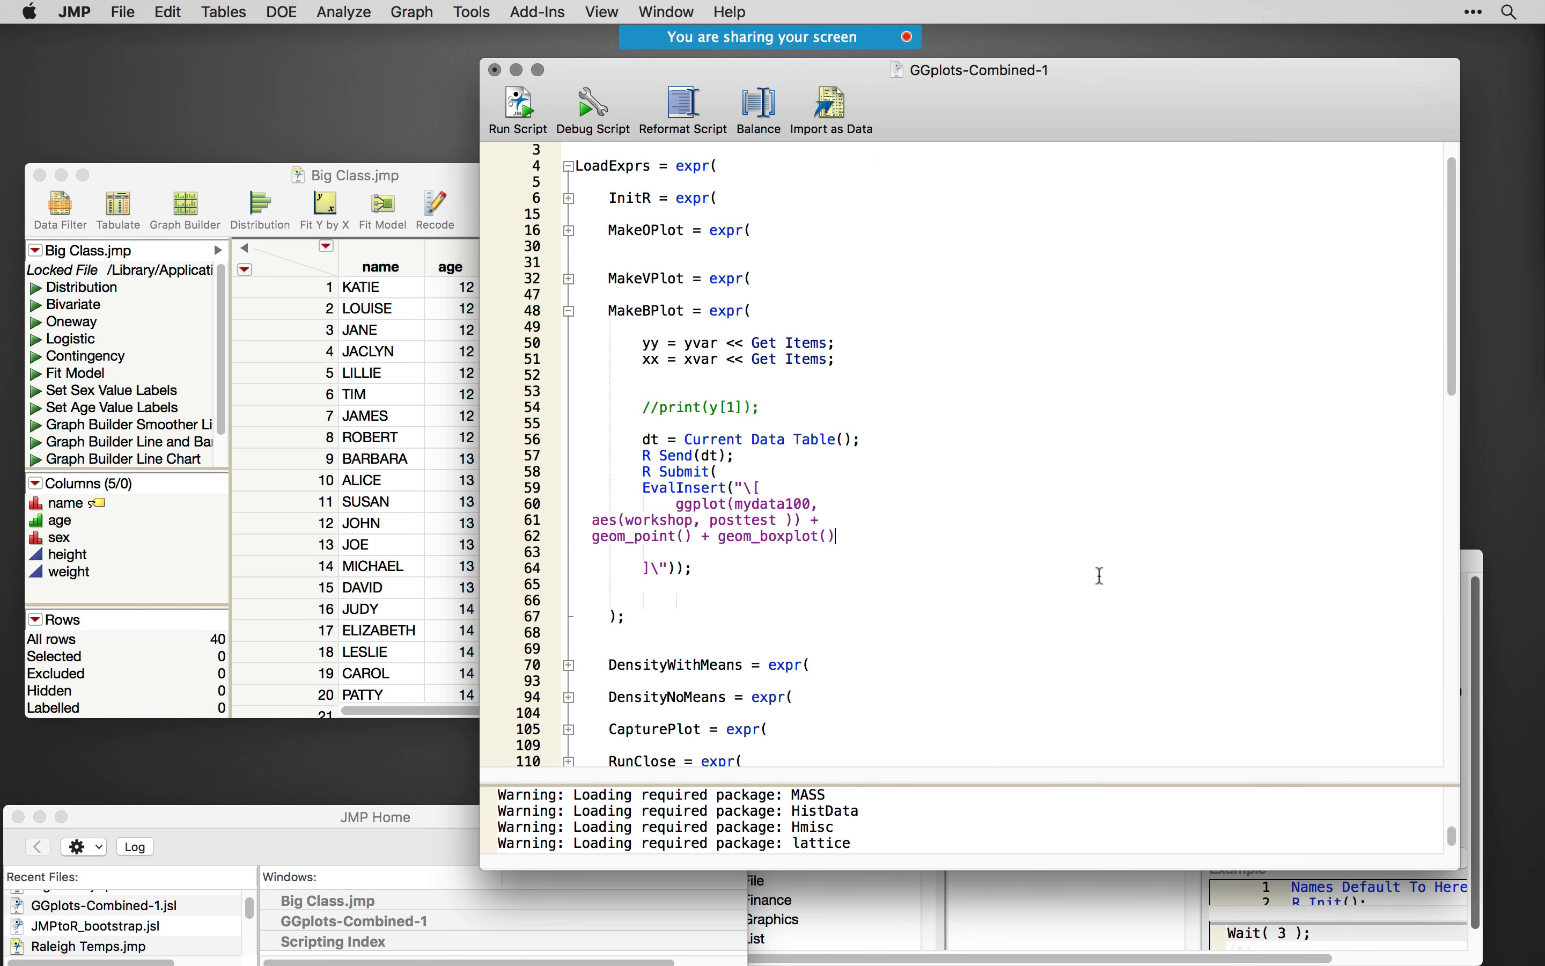
- Join the pasted ggplot code into a single line and replace mydata100 with dt
{"action": "left_click", "coordinate": [886, 502]}
{"action": "key", "text": "Delete"}
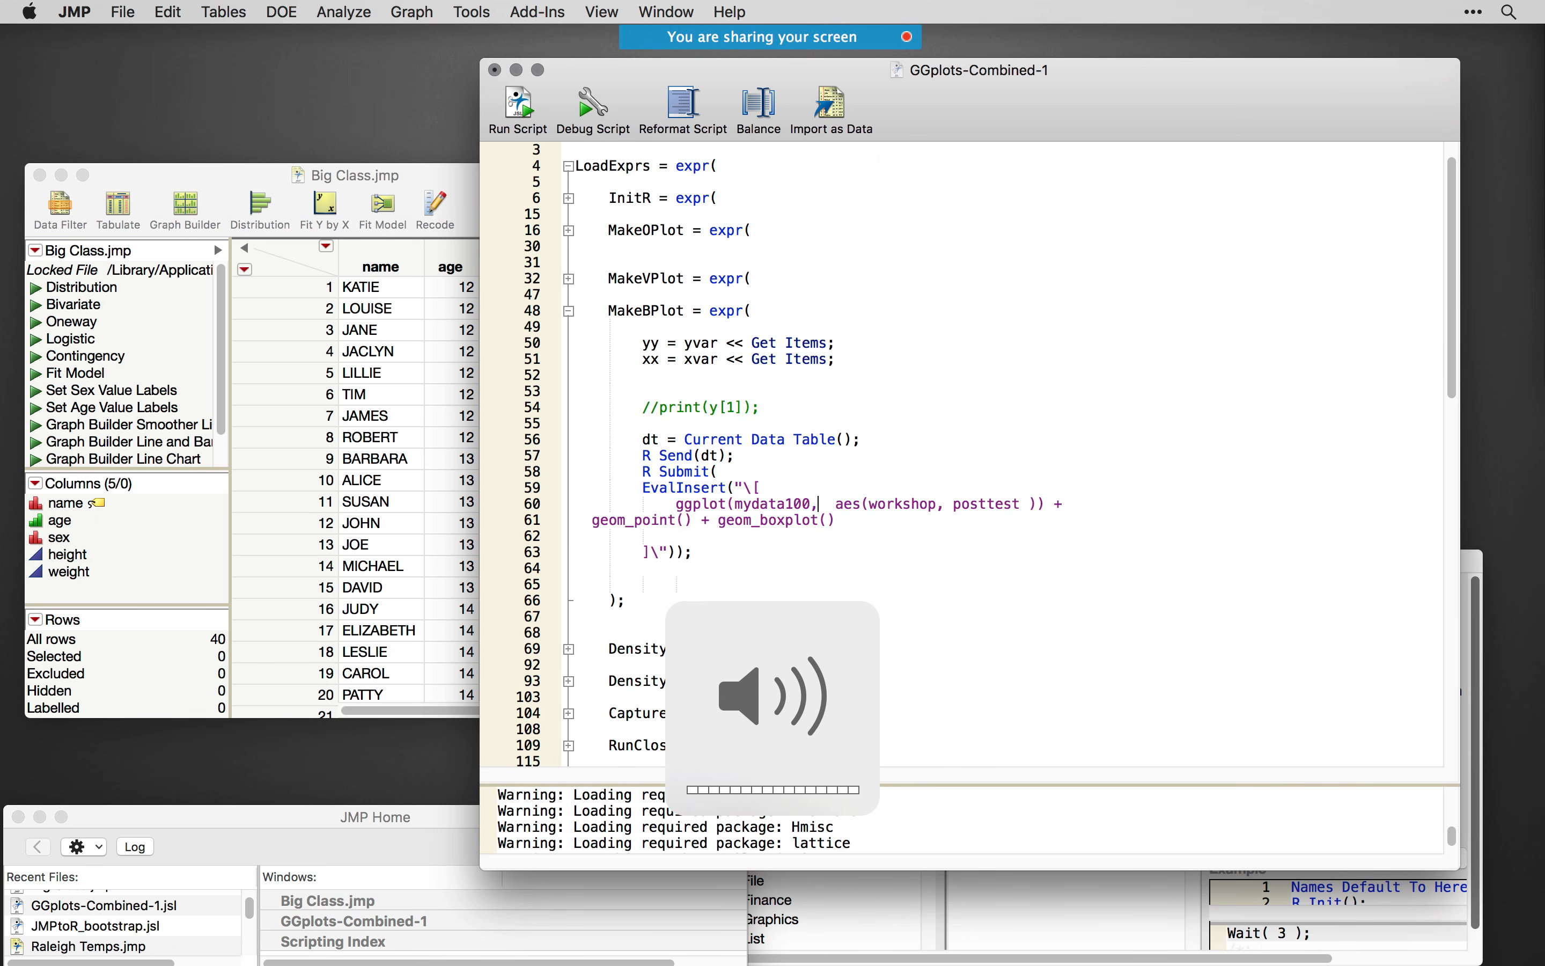
{"action": "double_click", "coordinate": [770, 503]}
{"action": "type", "text": "dt"}
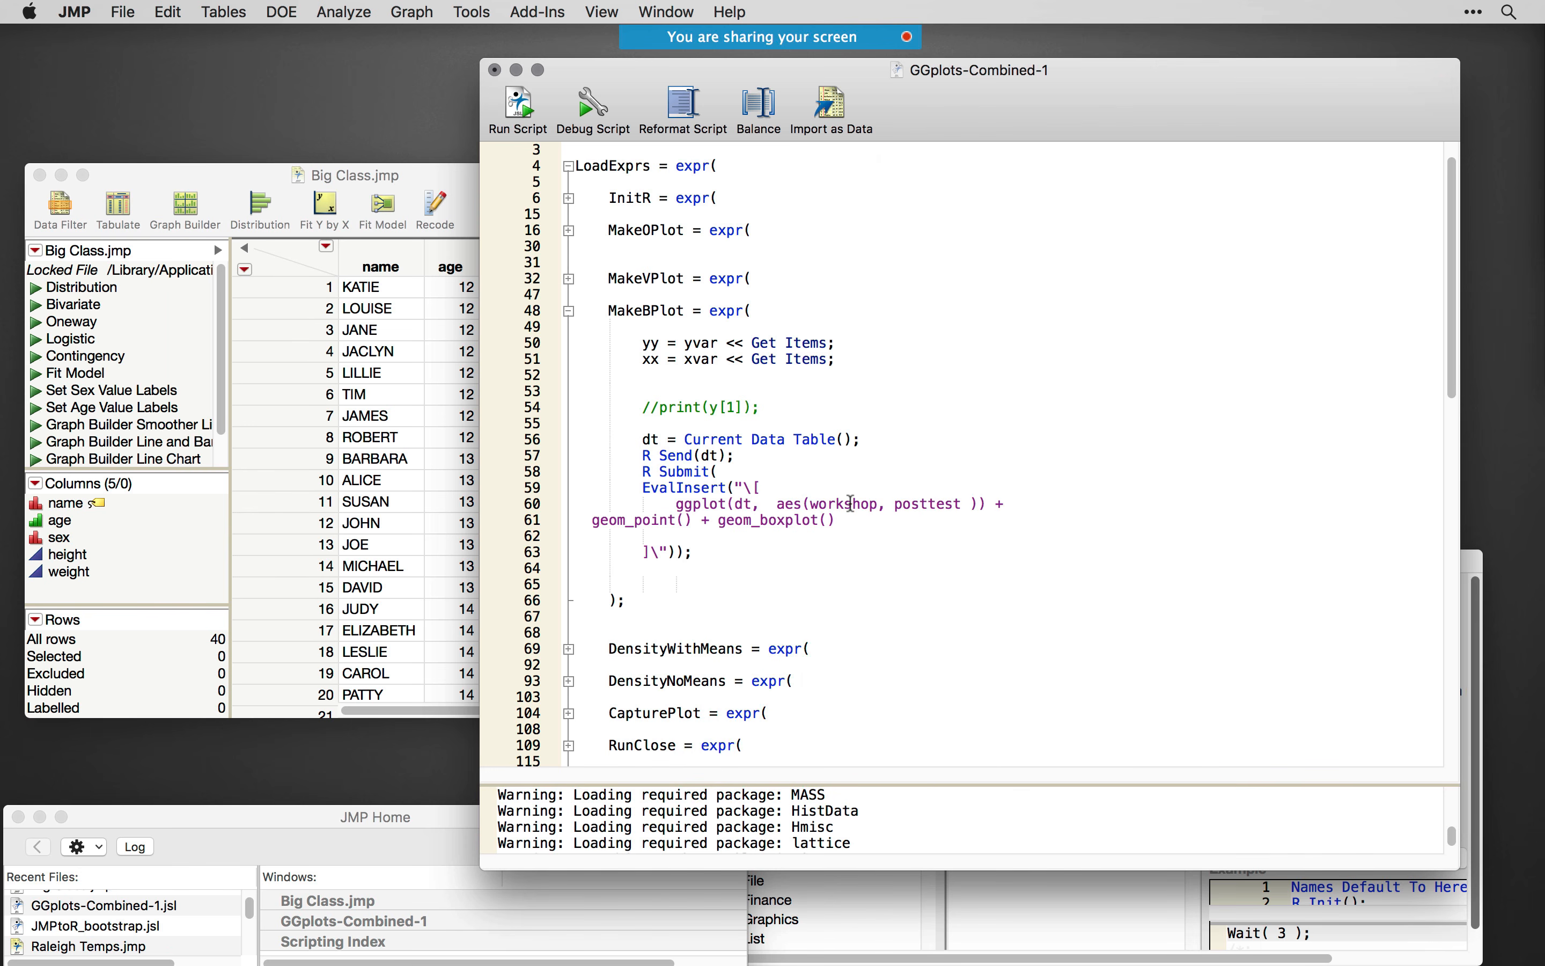
{"action": "double_click", "coordinate": [853, 504]}
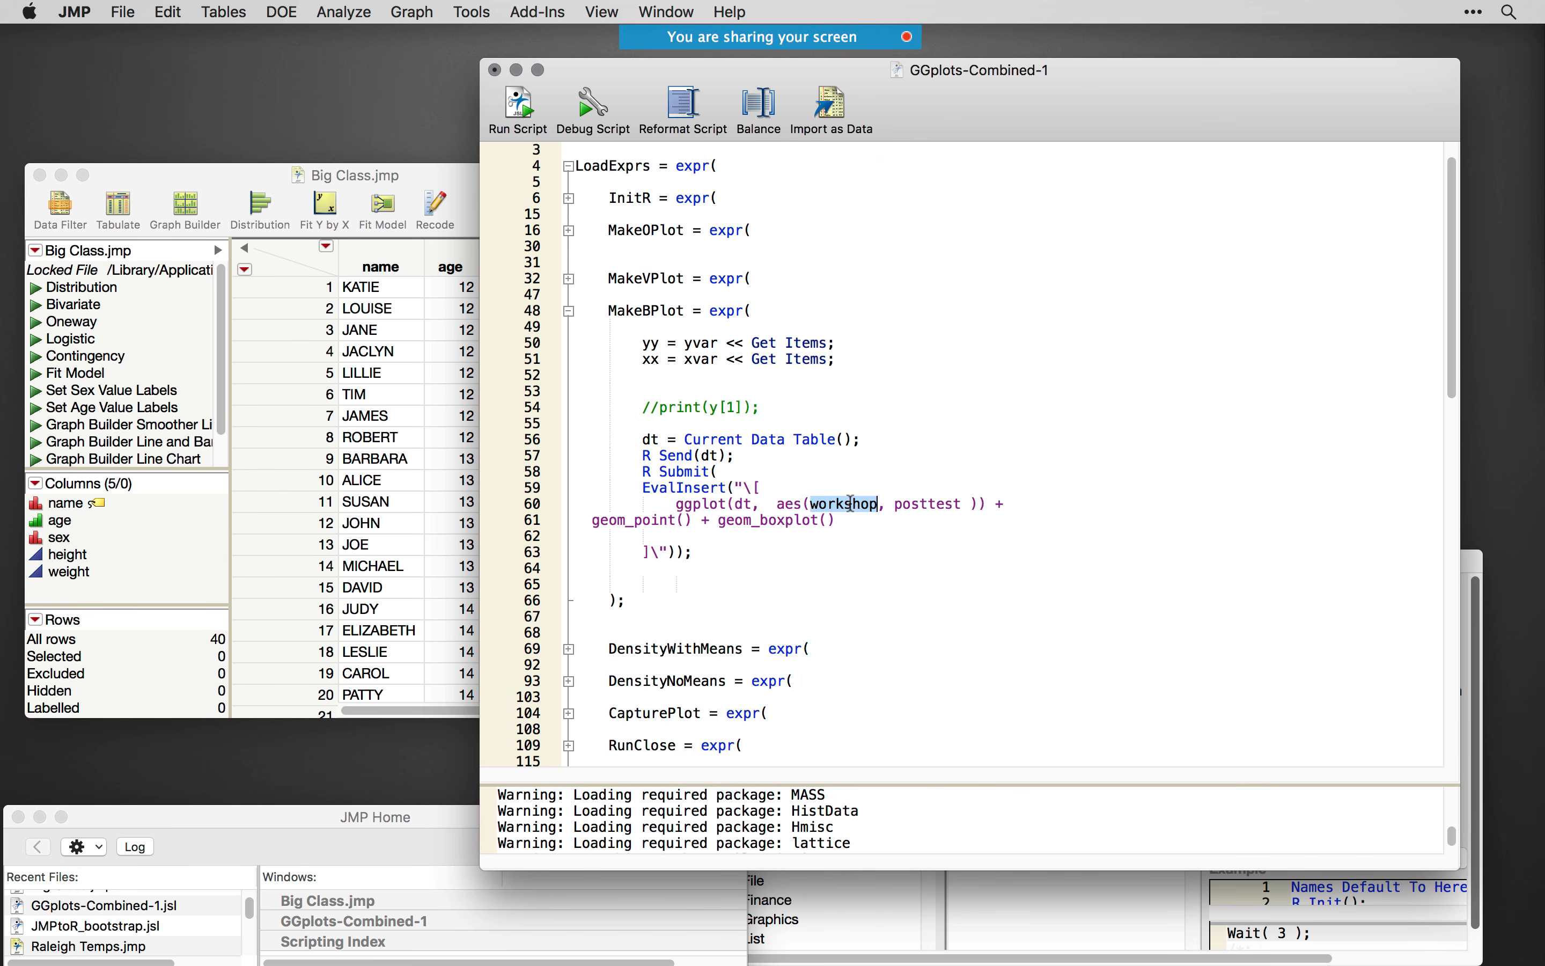
{"action": "double_click", "coordinate": [923, 505]}
{"action": "left_click", "coordinate": [1031, 506]}
{"action": "key", "text": "Delete"}
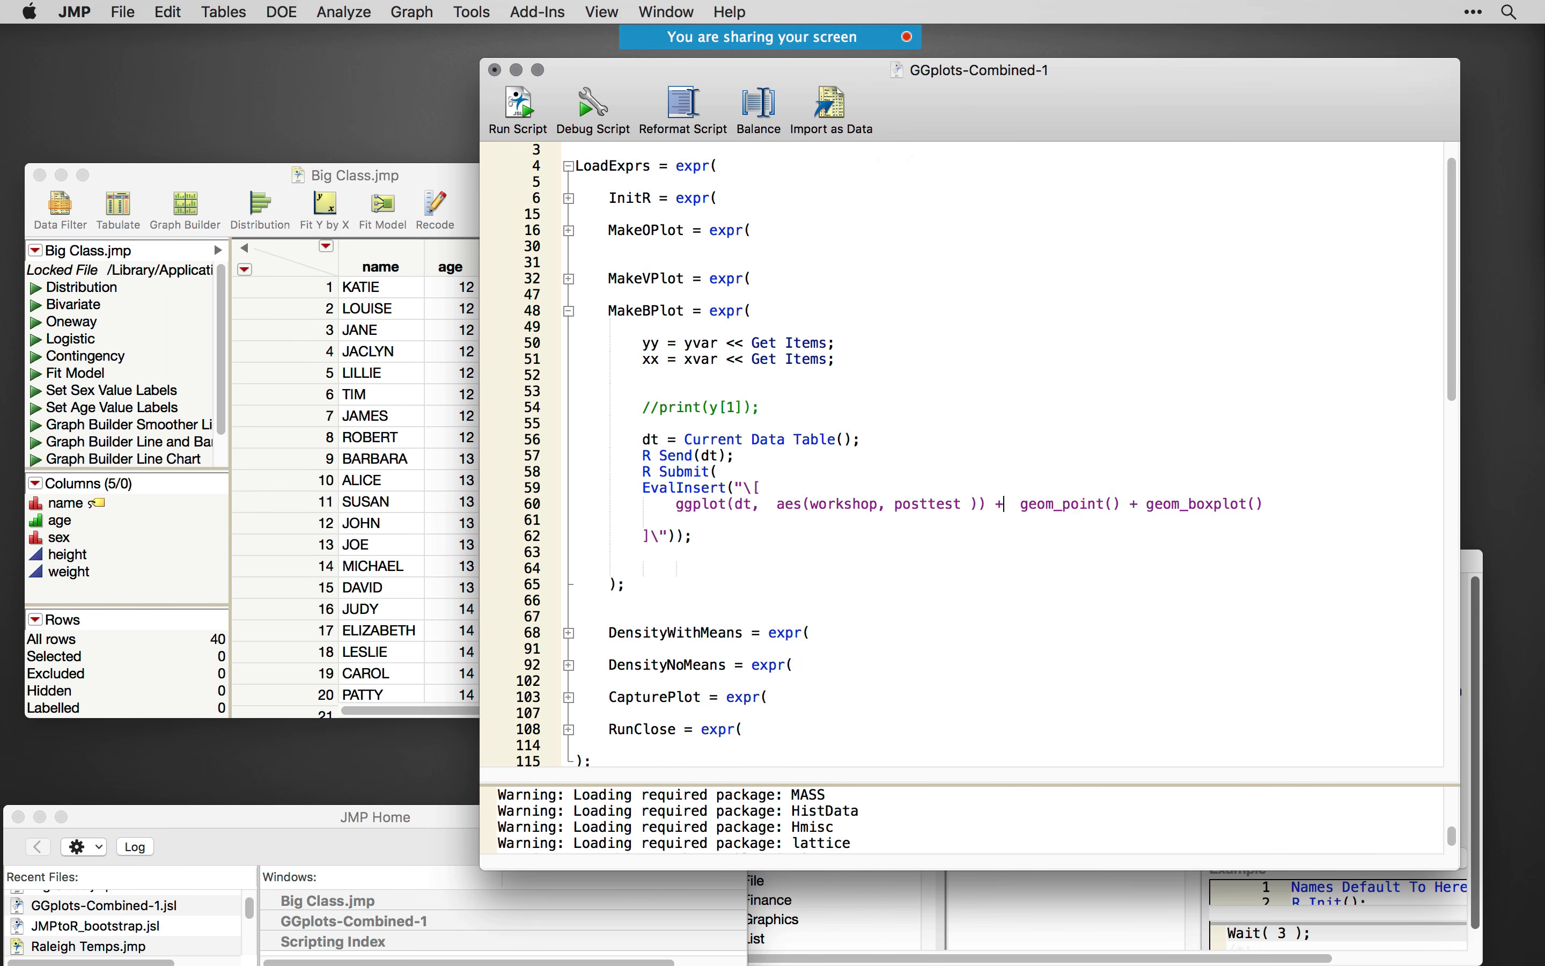
- Replace posttest in the ggplot aes call with ^yy[1]^ copied from the unfolded MakeVPlot expression
{"action": "double_click", "coordinate": [855, 503]}
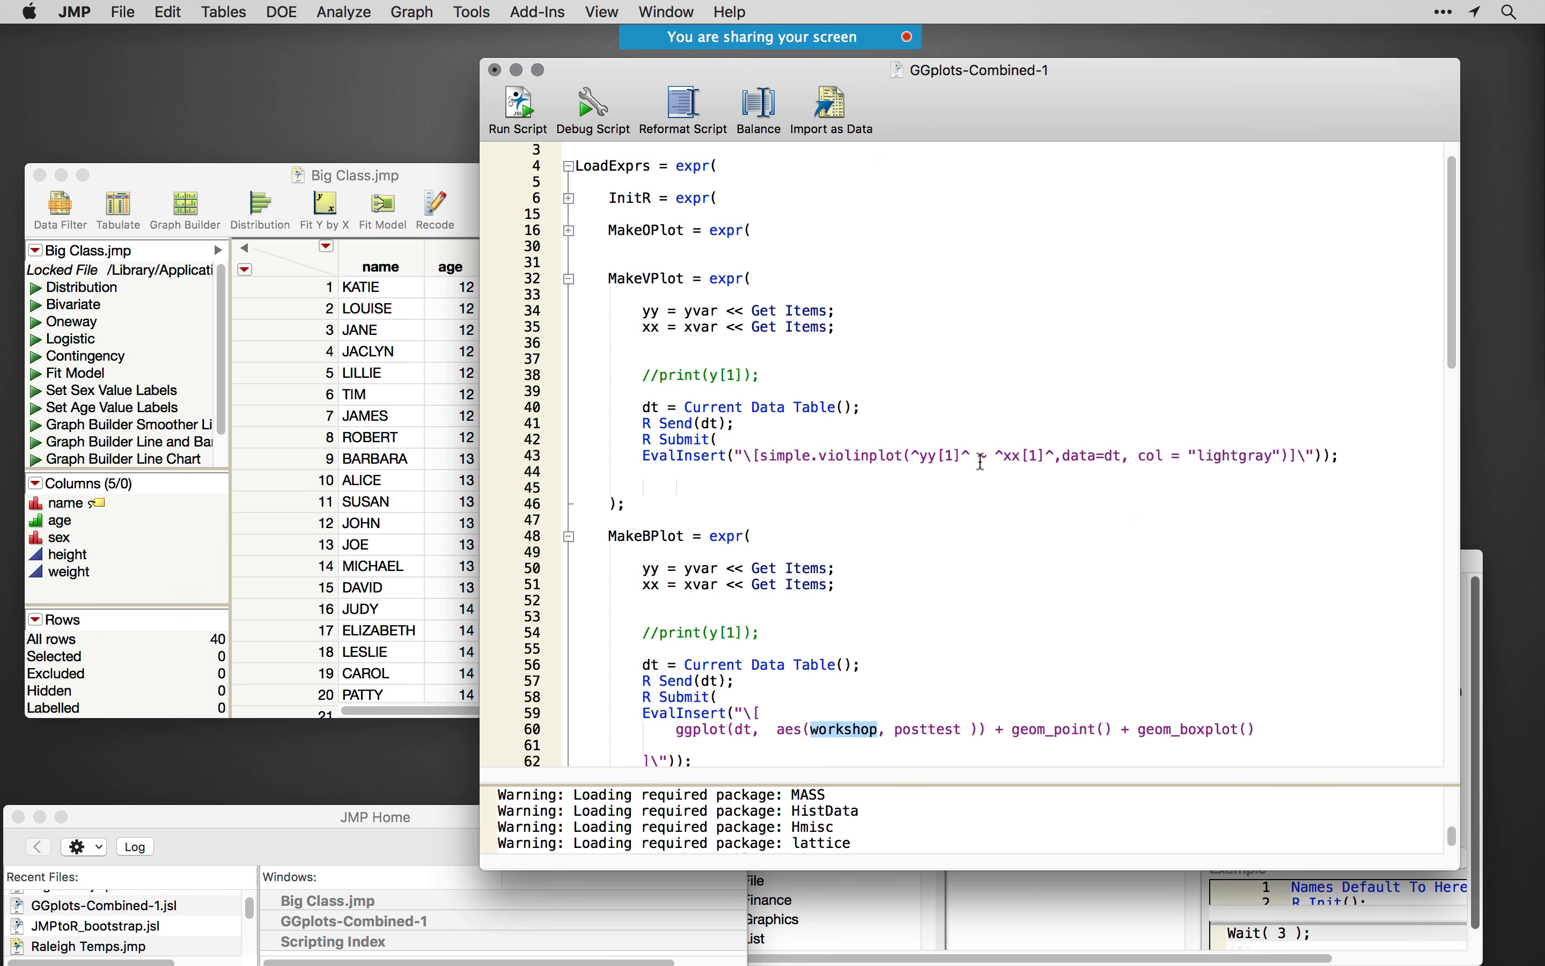
{"action": "left_click_drag", "start_coordinate": [971, 455], "coordinate": [913, 455]}
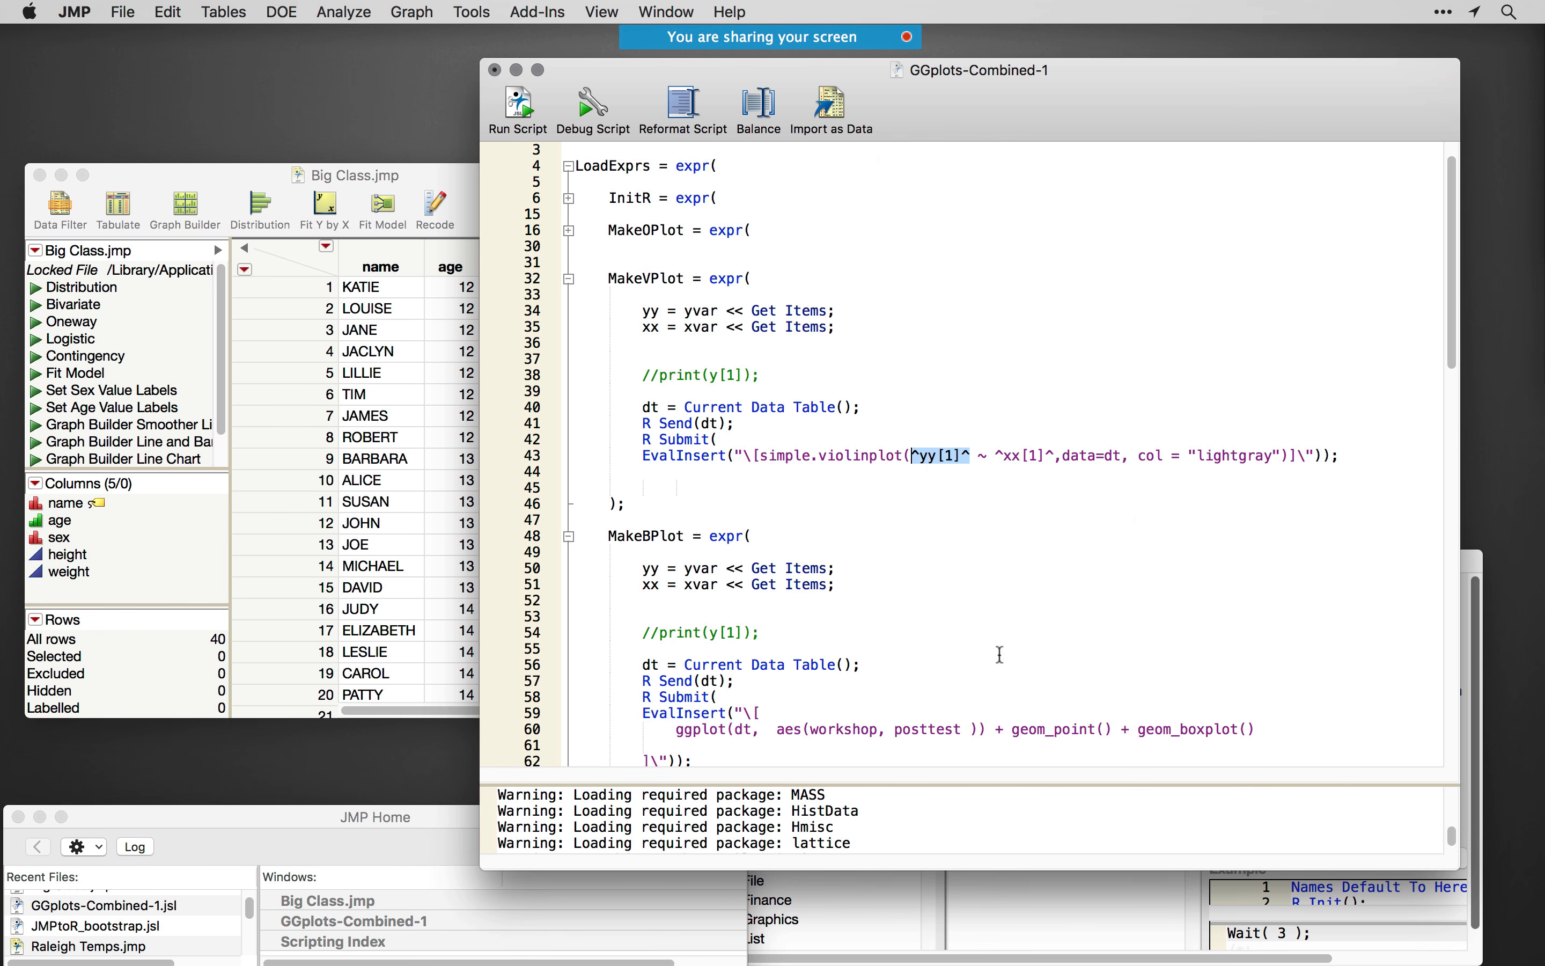
{"action": "key", "text": "super+c"}
{"action": "double_click", "coordinate": [927, 729]}
{"action": "key", "text": "super+v"}
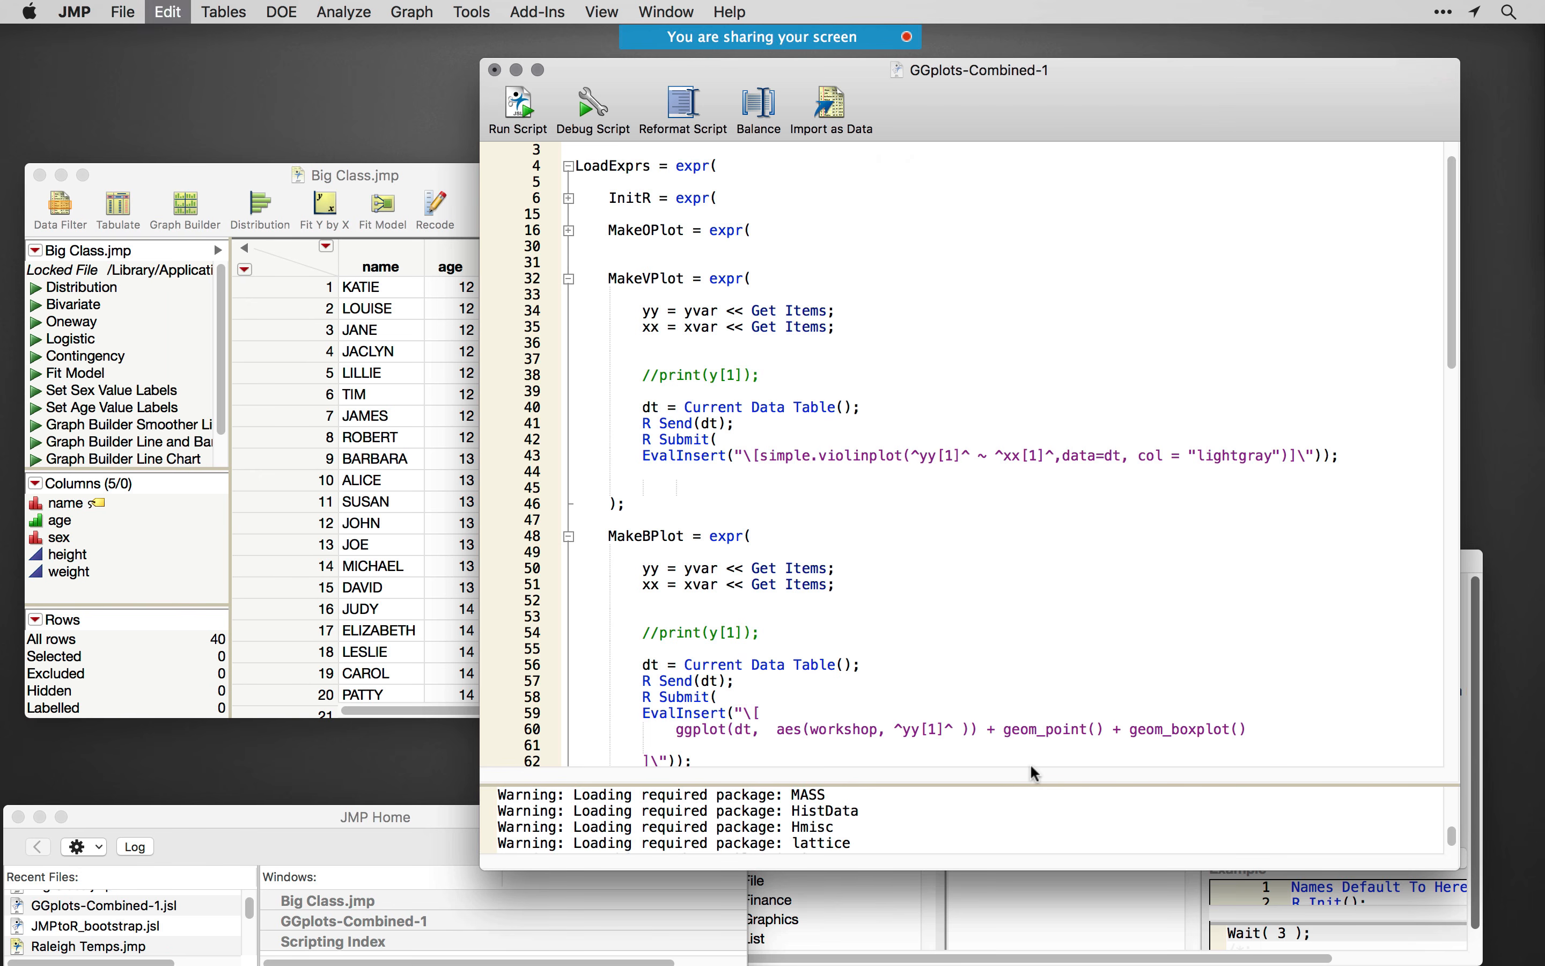
- Replace workshop in the ggplot aes call with ^xx[1]^ copied from the violin plot code
{"action": "left_click_drag", "start_coordinate": [996, 455], "coordinate": [1055, 455]}
{"action": "key", "text": "super+c"}
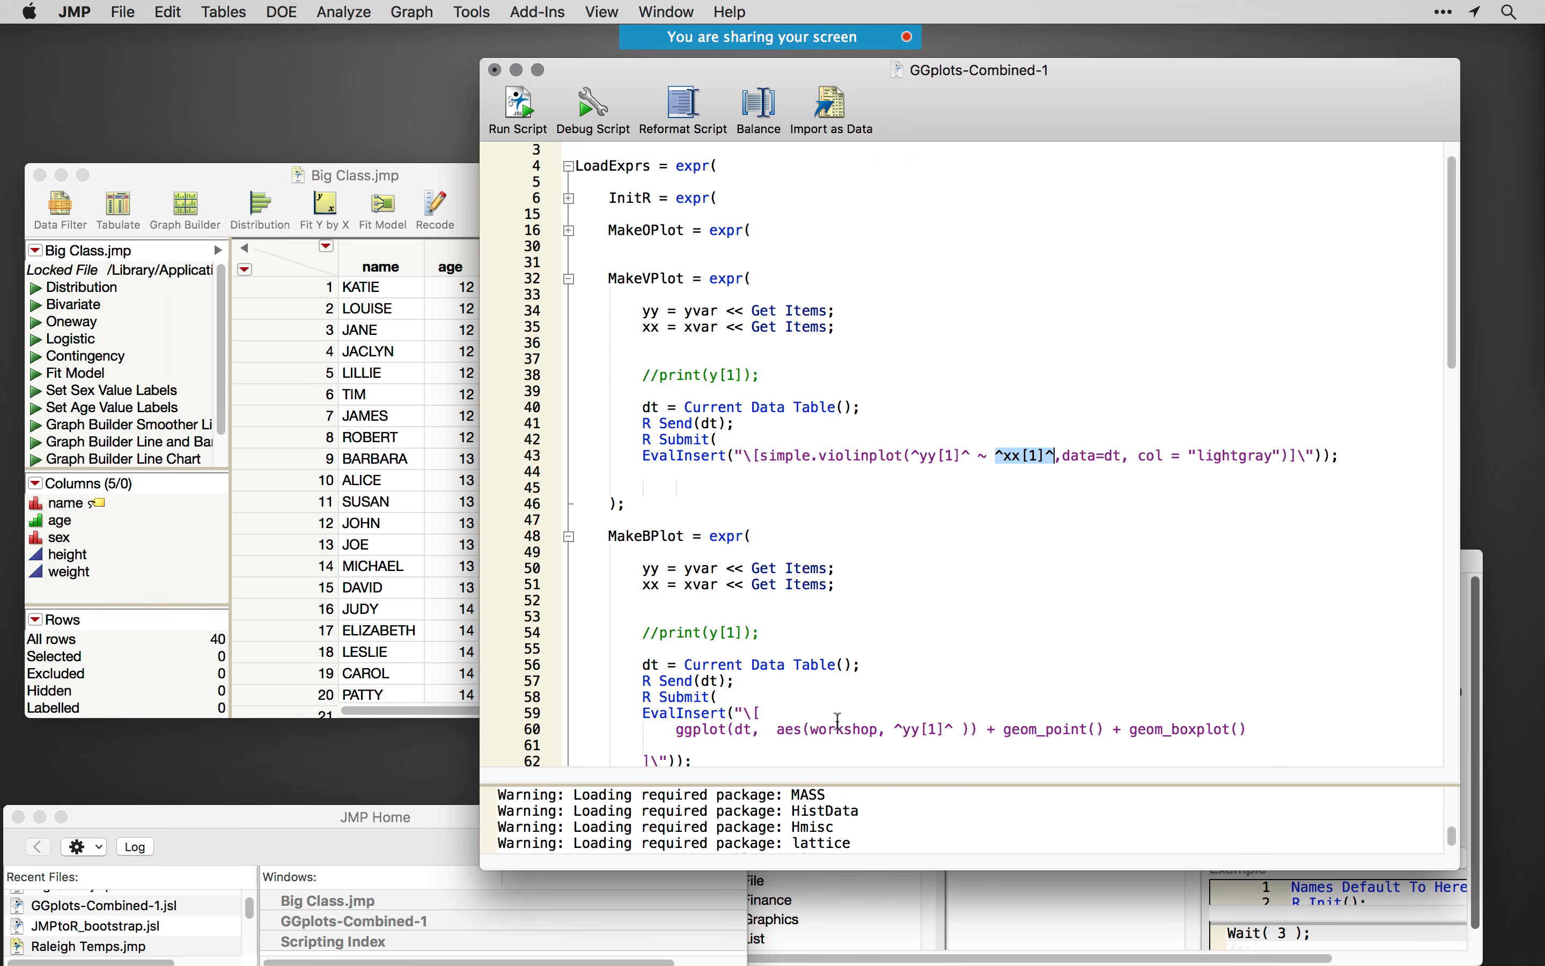
{"action": "left_click", "coordinate": [839, 720]}
{"action": "double_click", "coordinate": [840, 720]}
{"action": "key", "text": "super+v"}
{"action": "left_click", "coordinate": [997, 704]}
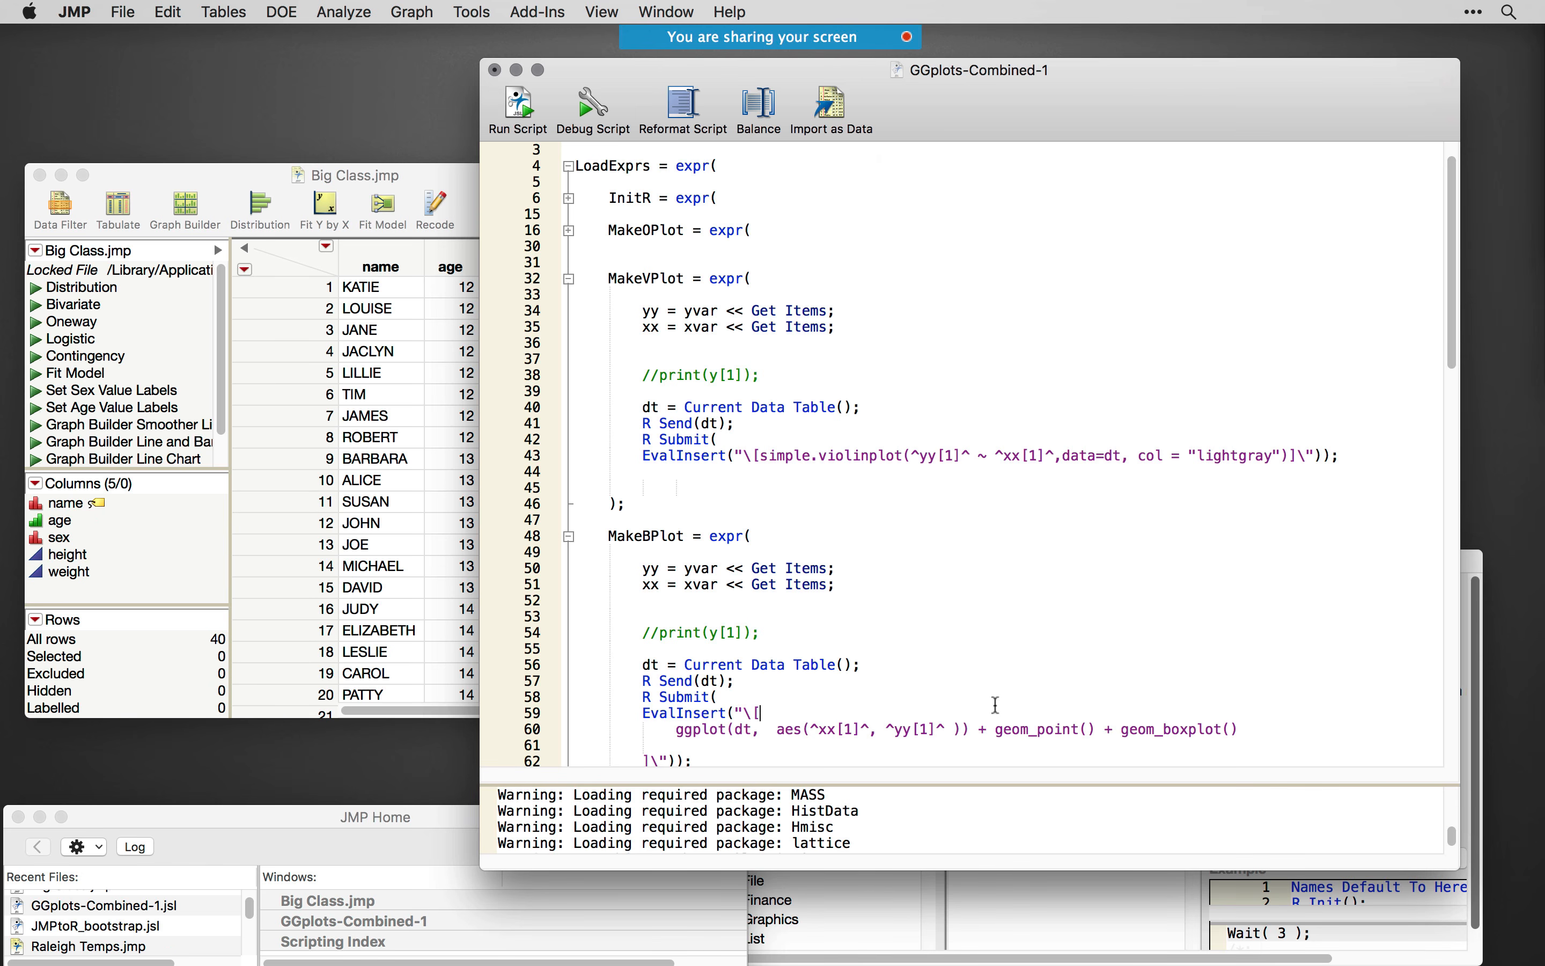
- Duplicate the "Make Violin Plot" Button Box line directly below itself in the second Lineup Box of the R Plotting window code
{"action": "scroll", "coordinate": [876, 640], "scroll_direction": "down", "scroll_amount": 5}
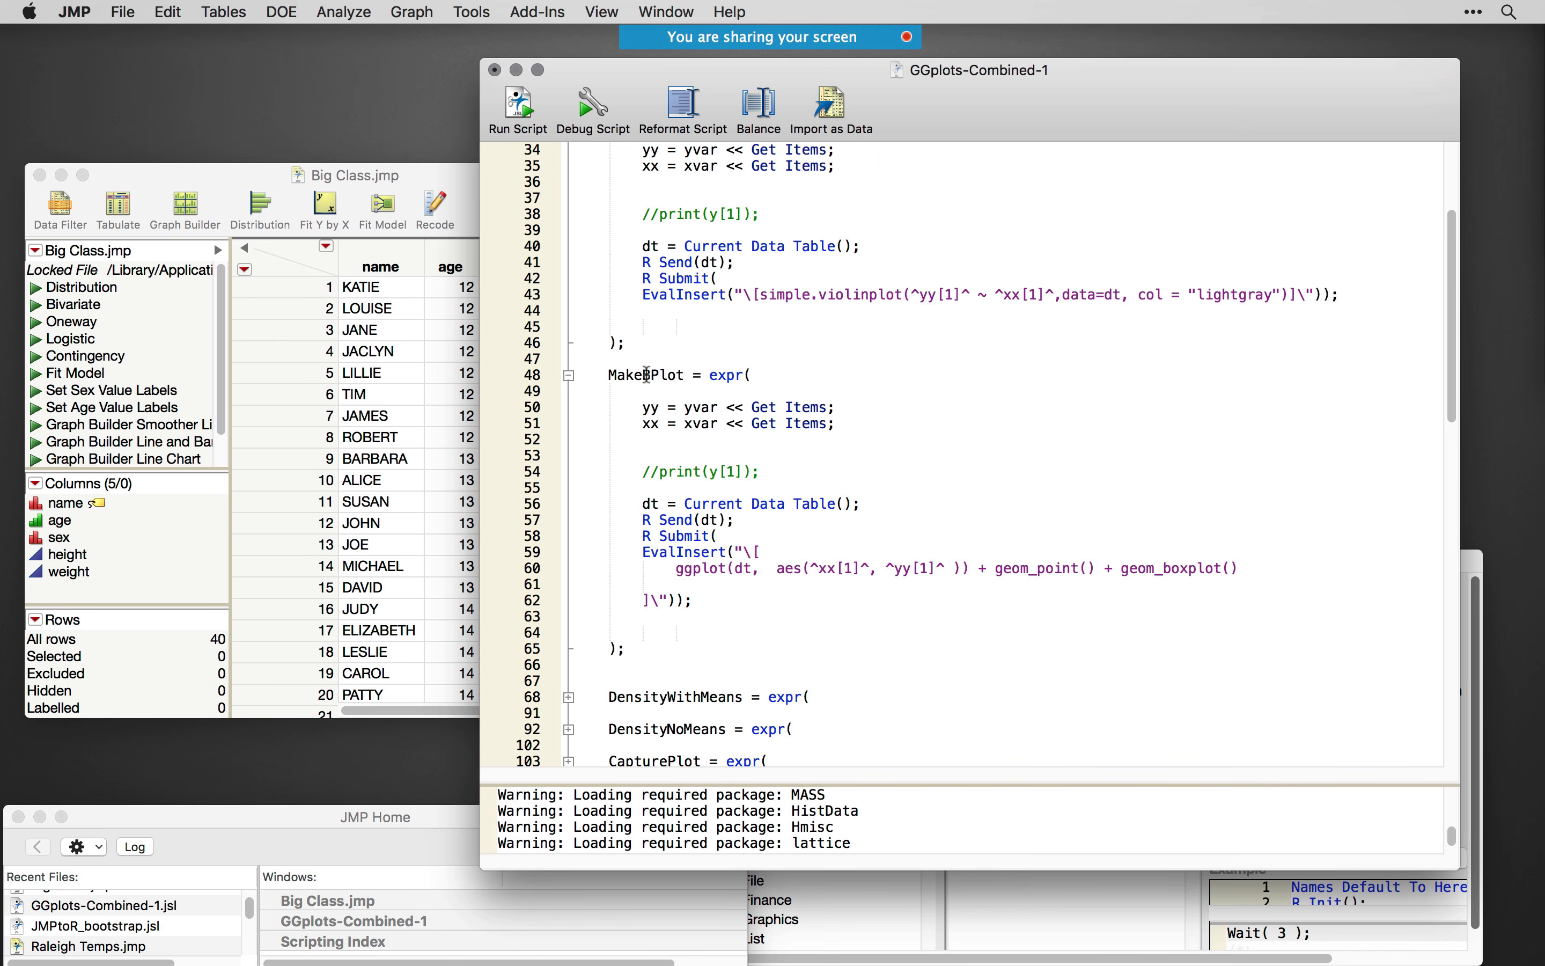
{"action": "scroll", "coordinate": [647, 375], "scroll_direction": "down", "scroll_amount": 2}
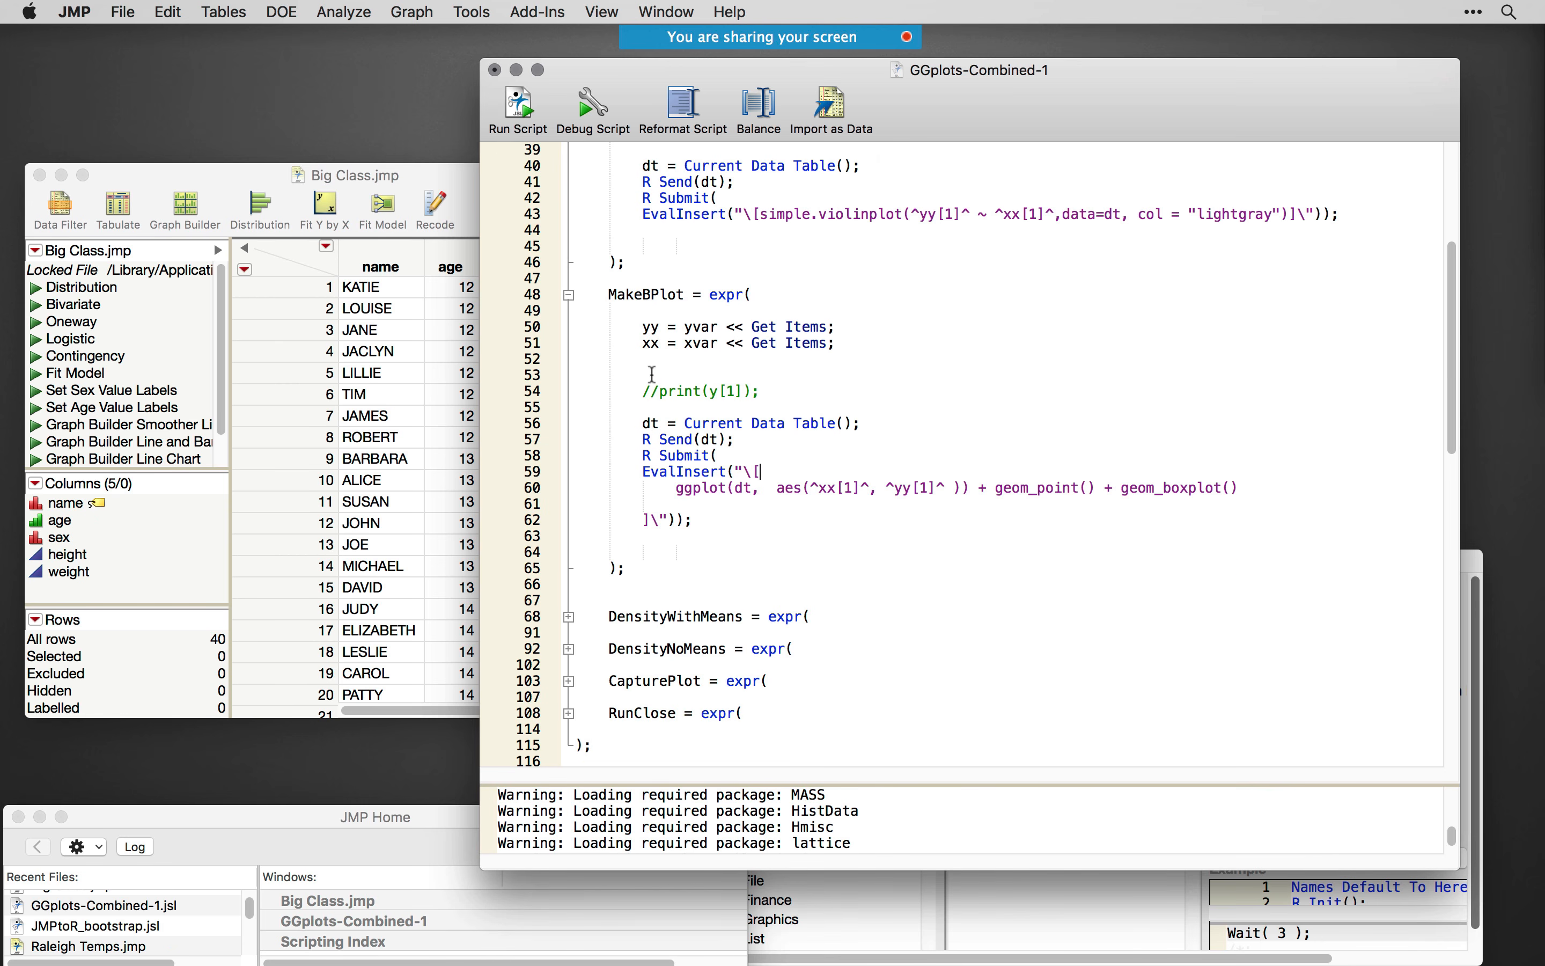
{"action": "scroll", "coordinate": [798, 575], "scroll_direction": "down", "scroll_amount": 5}
{"action": "scroll", "coordinate": [796, 578], "scroll_direction": "down", "scroll_amount": 13}
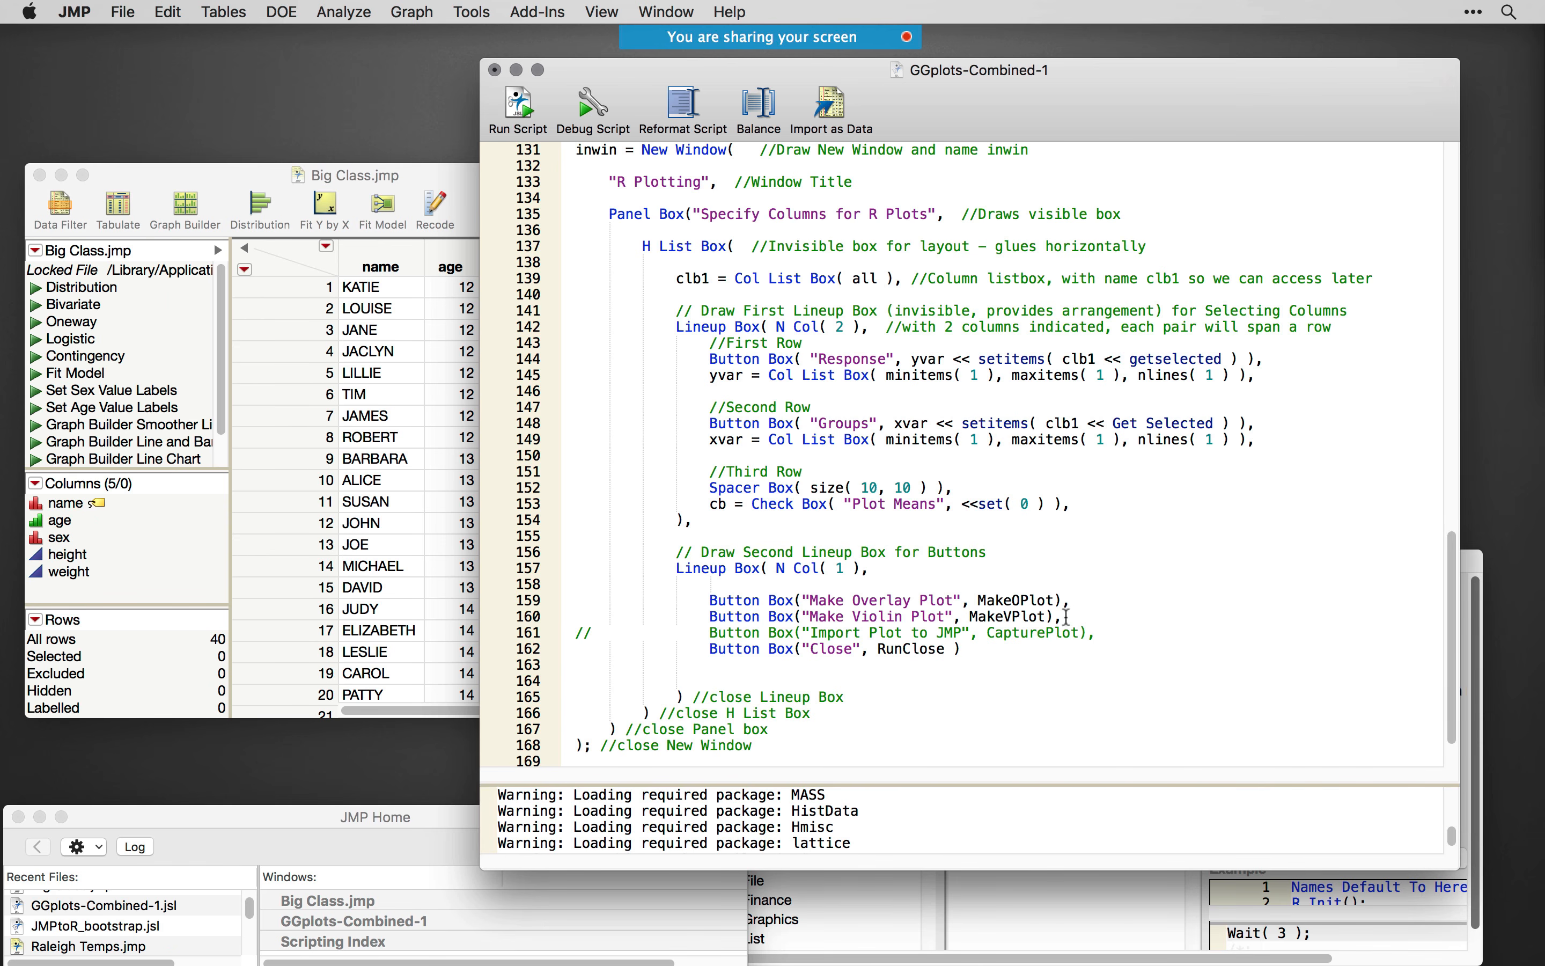
{"action": "left_click_drag", "start_coordinate": [1065, 616], "coordinate": [710, 616]}
{"action": "key", "text": "super+c"}
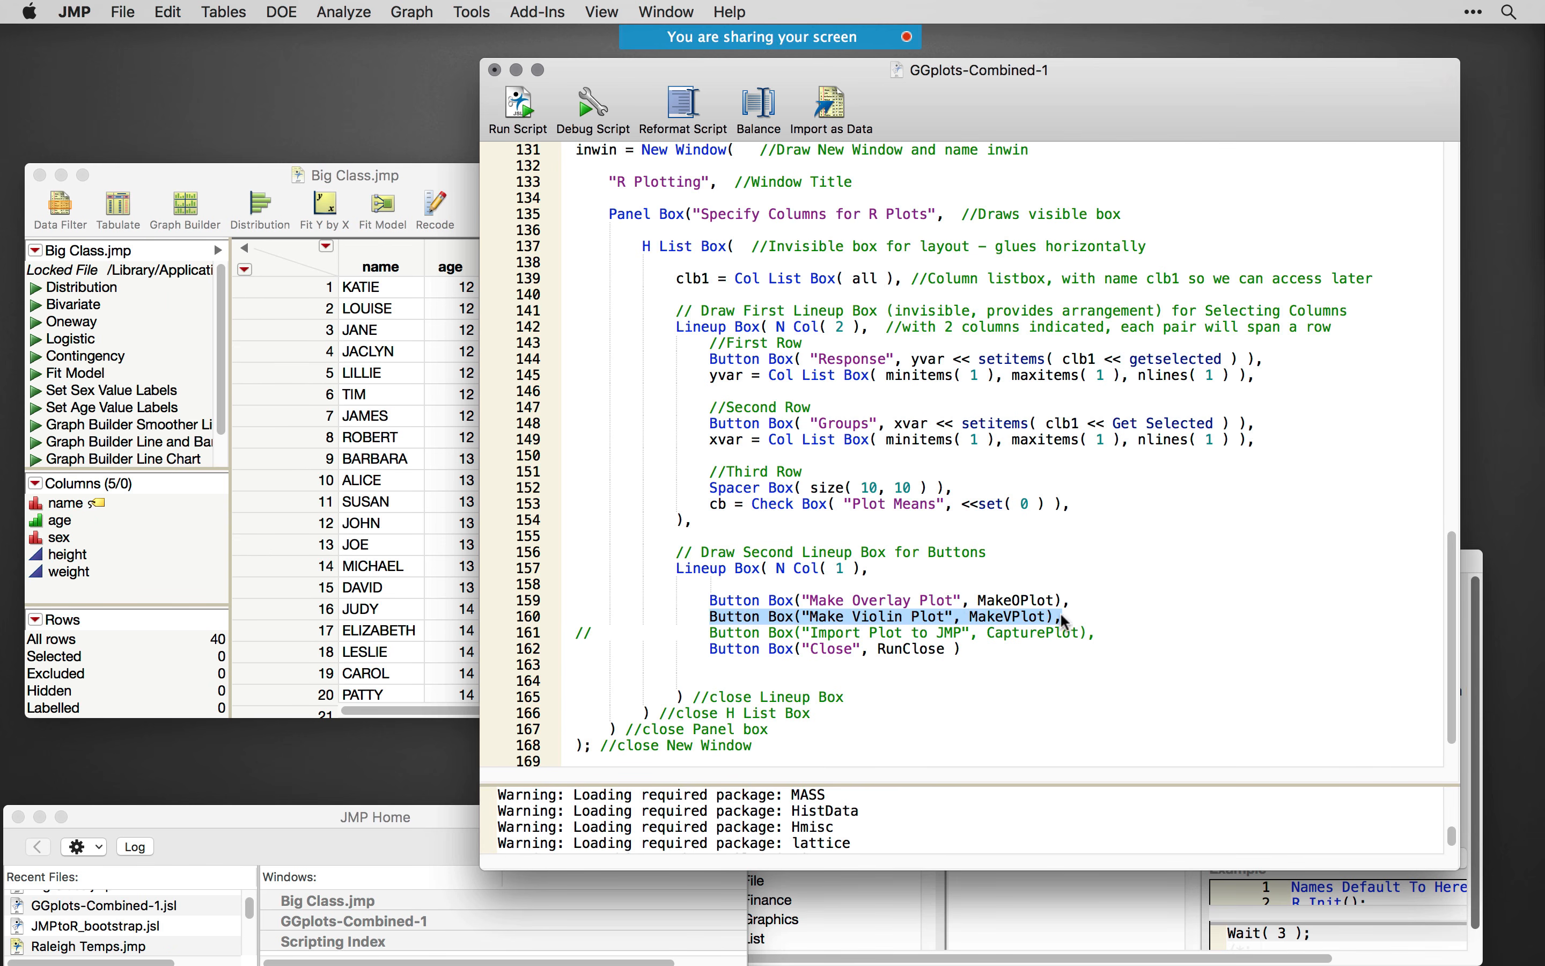
{"action": "left_click", "coordinate": [1065, 616]}
{"action": "key", "text": "Return"}
{"action": "key", "text": "super+v"}
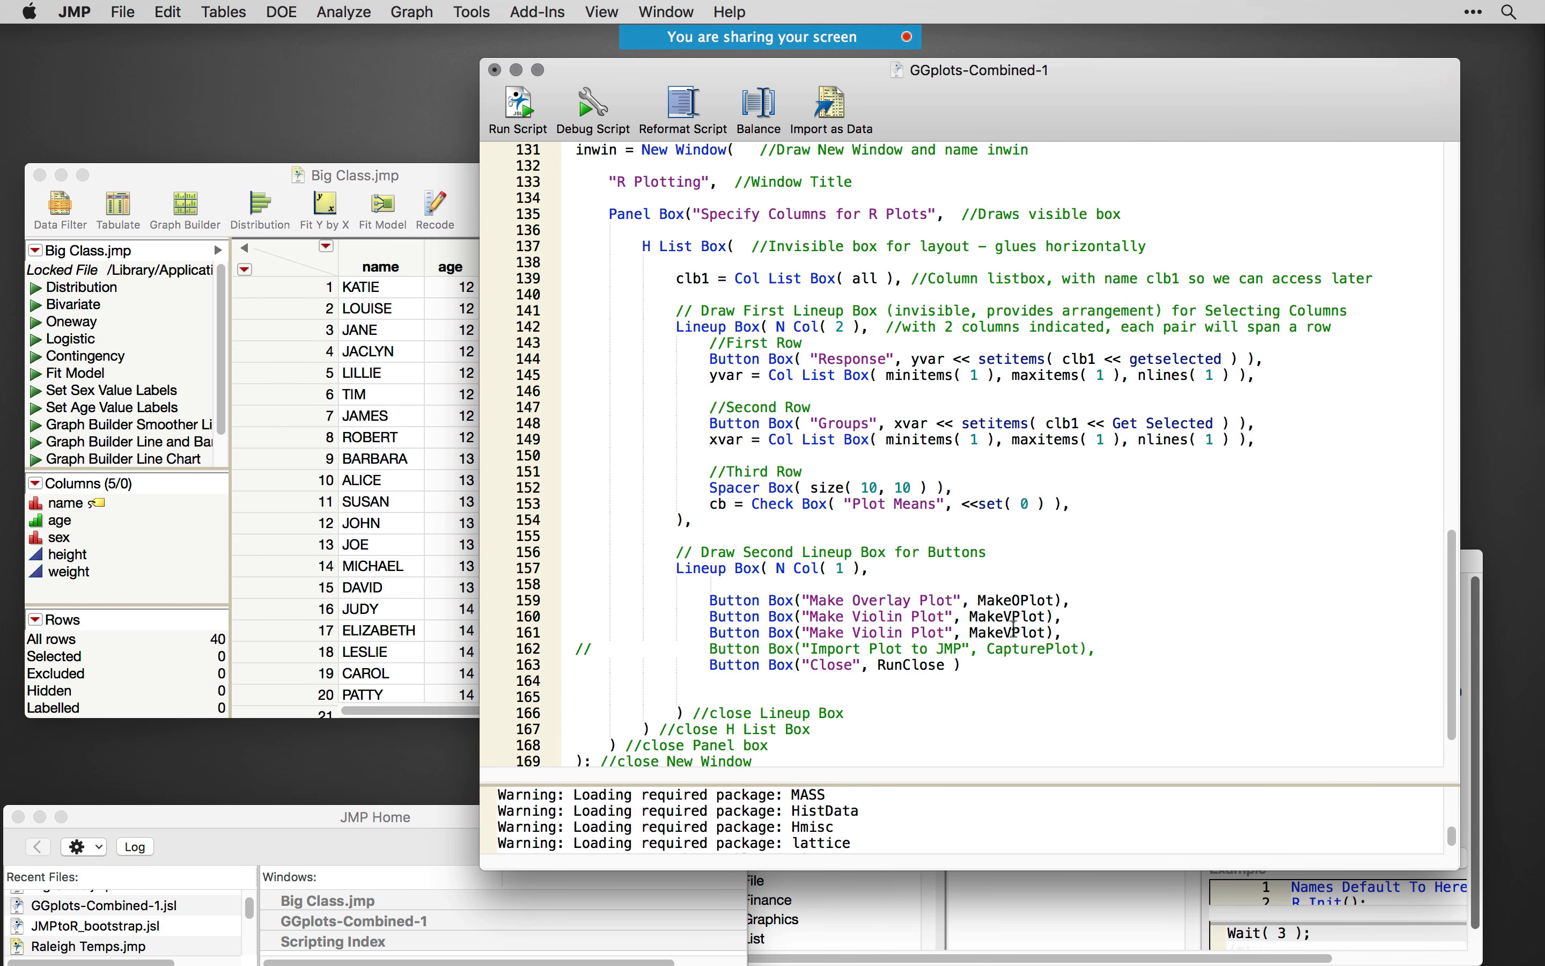
- Change the duplicated button's label to "Make Box Plot" and its called expression to MakeBPlot
{"action": "key", "text": "BackSpace"}
{"action": "type", "text": "B"}
{"action": "double_click", "coordinate": [872, 634]}
{"action": "type", "text": "Box"}
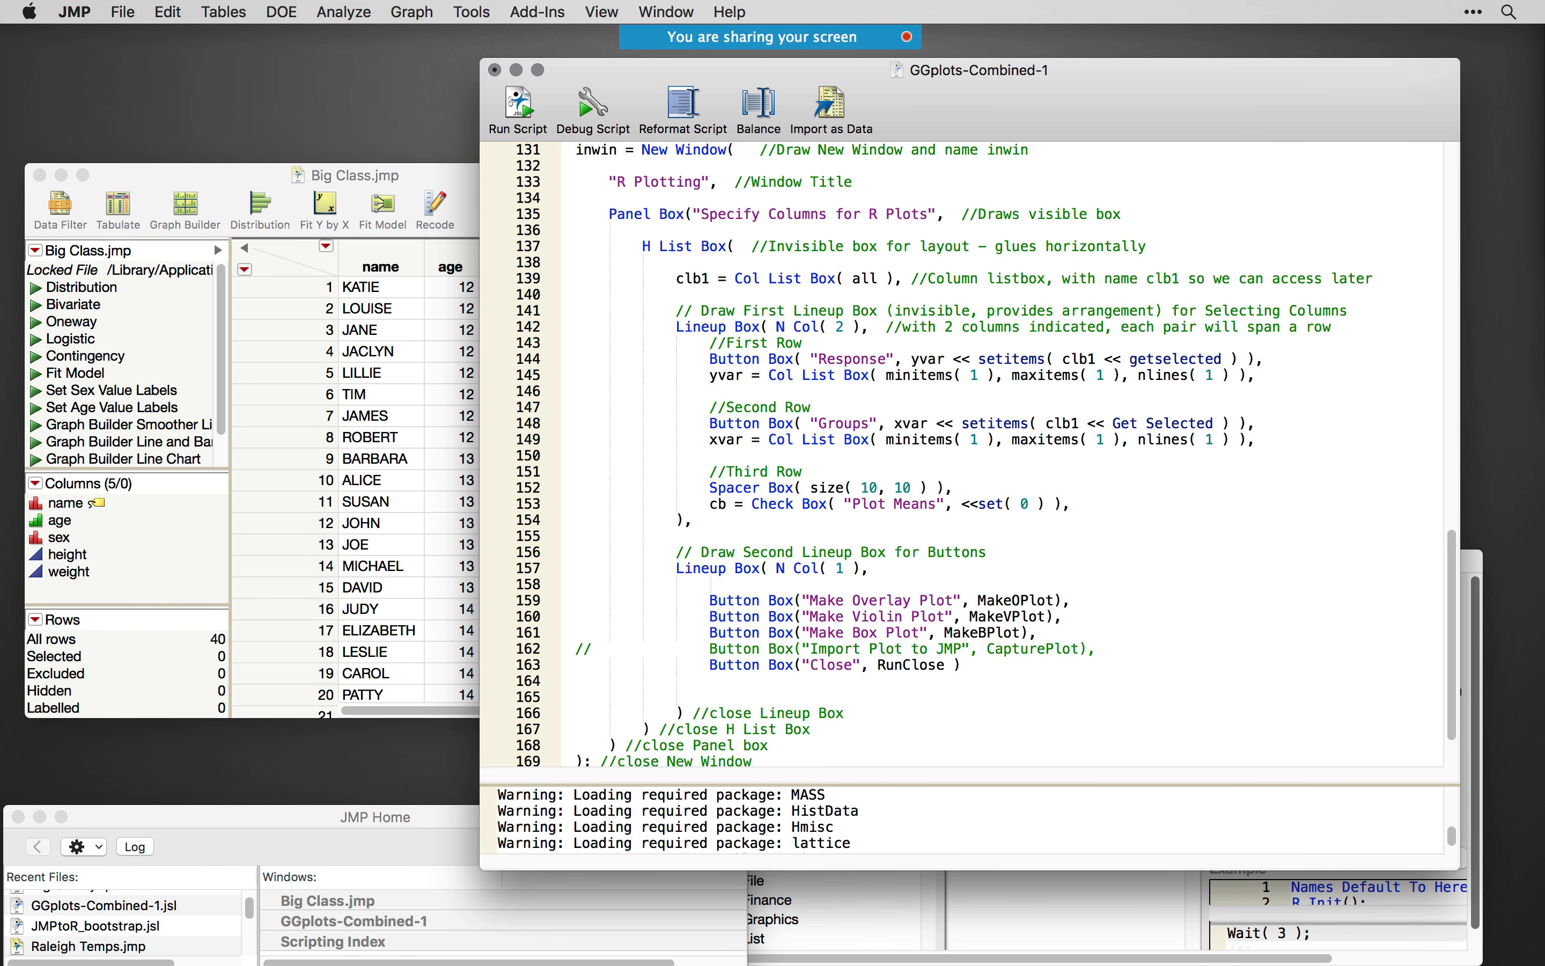
- Run the script and make a box plot with height as Response and age as Groups, moving the plot window beside the script
{"action": "left_click", "coordinate": [517, 98]}
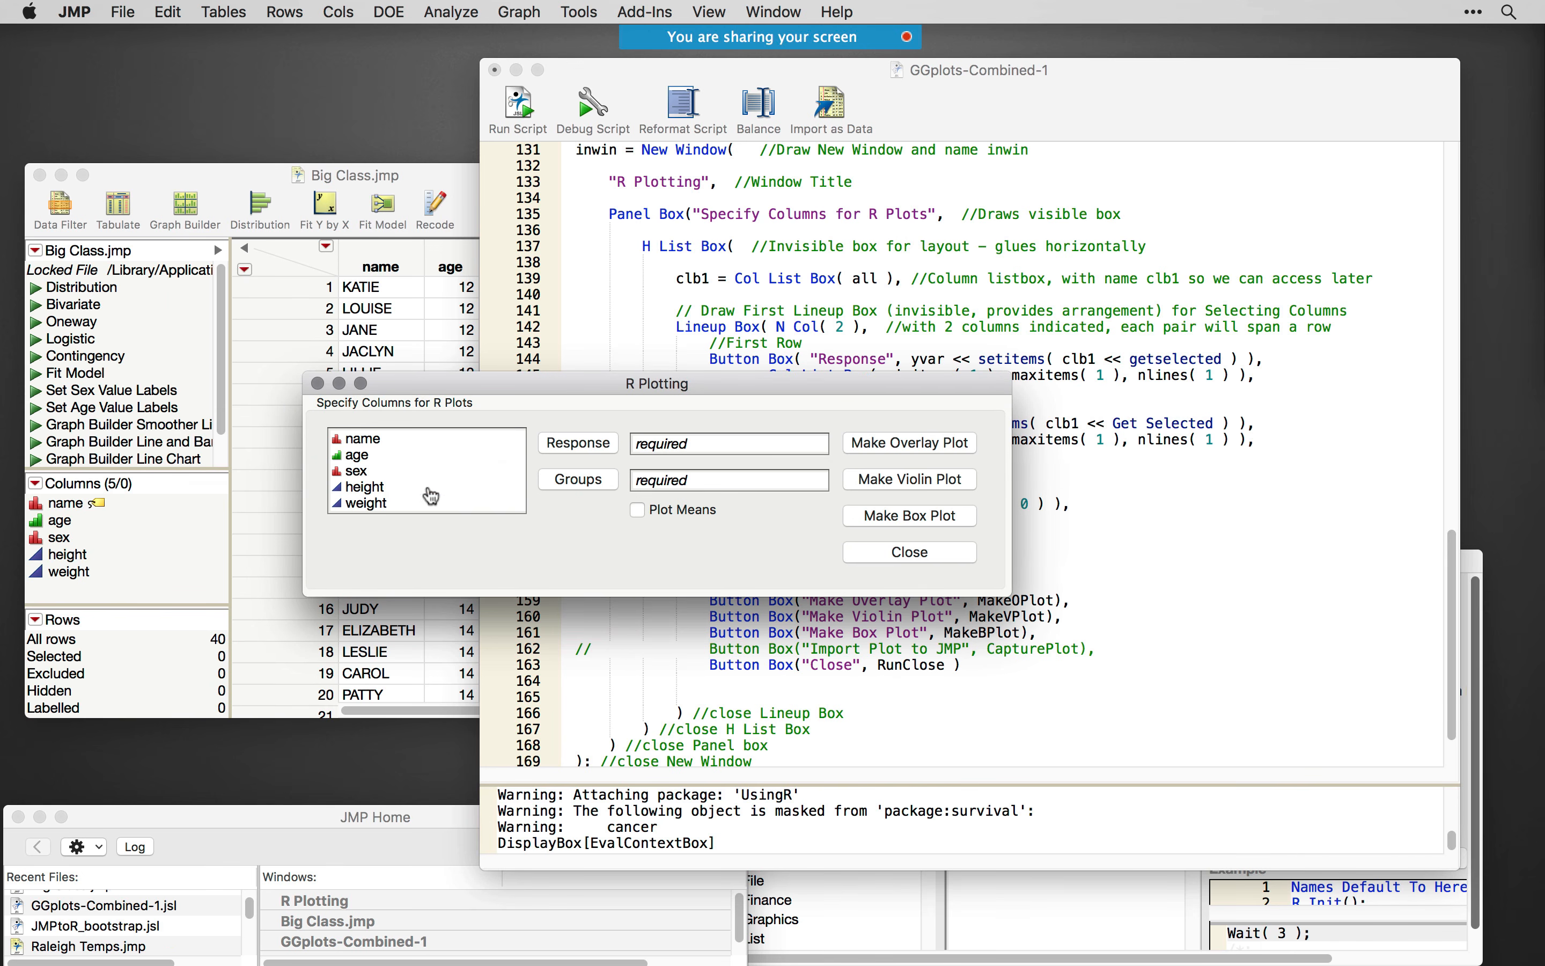
{"action": "left_click", "coordinate": [363, 459]}
{"action": "left_click", "coordinate": [575, 480]}
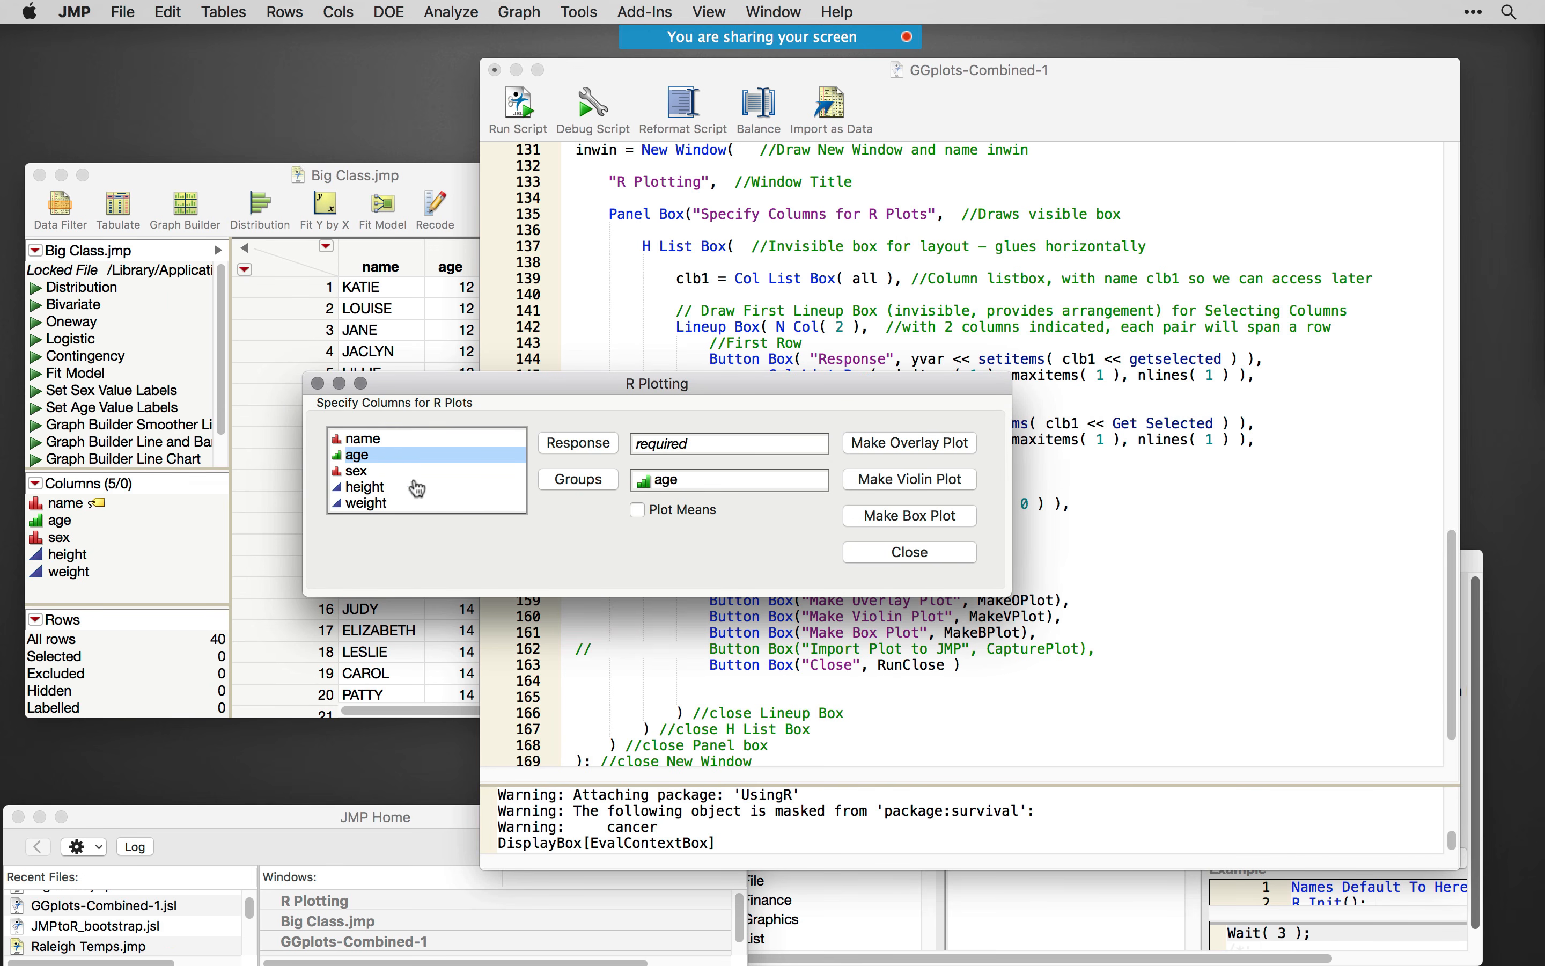
{"action": "left_click", "coordinate": [391, 489]}
{"action": "left_click", "coordinate": [578, 444]}
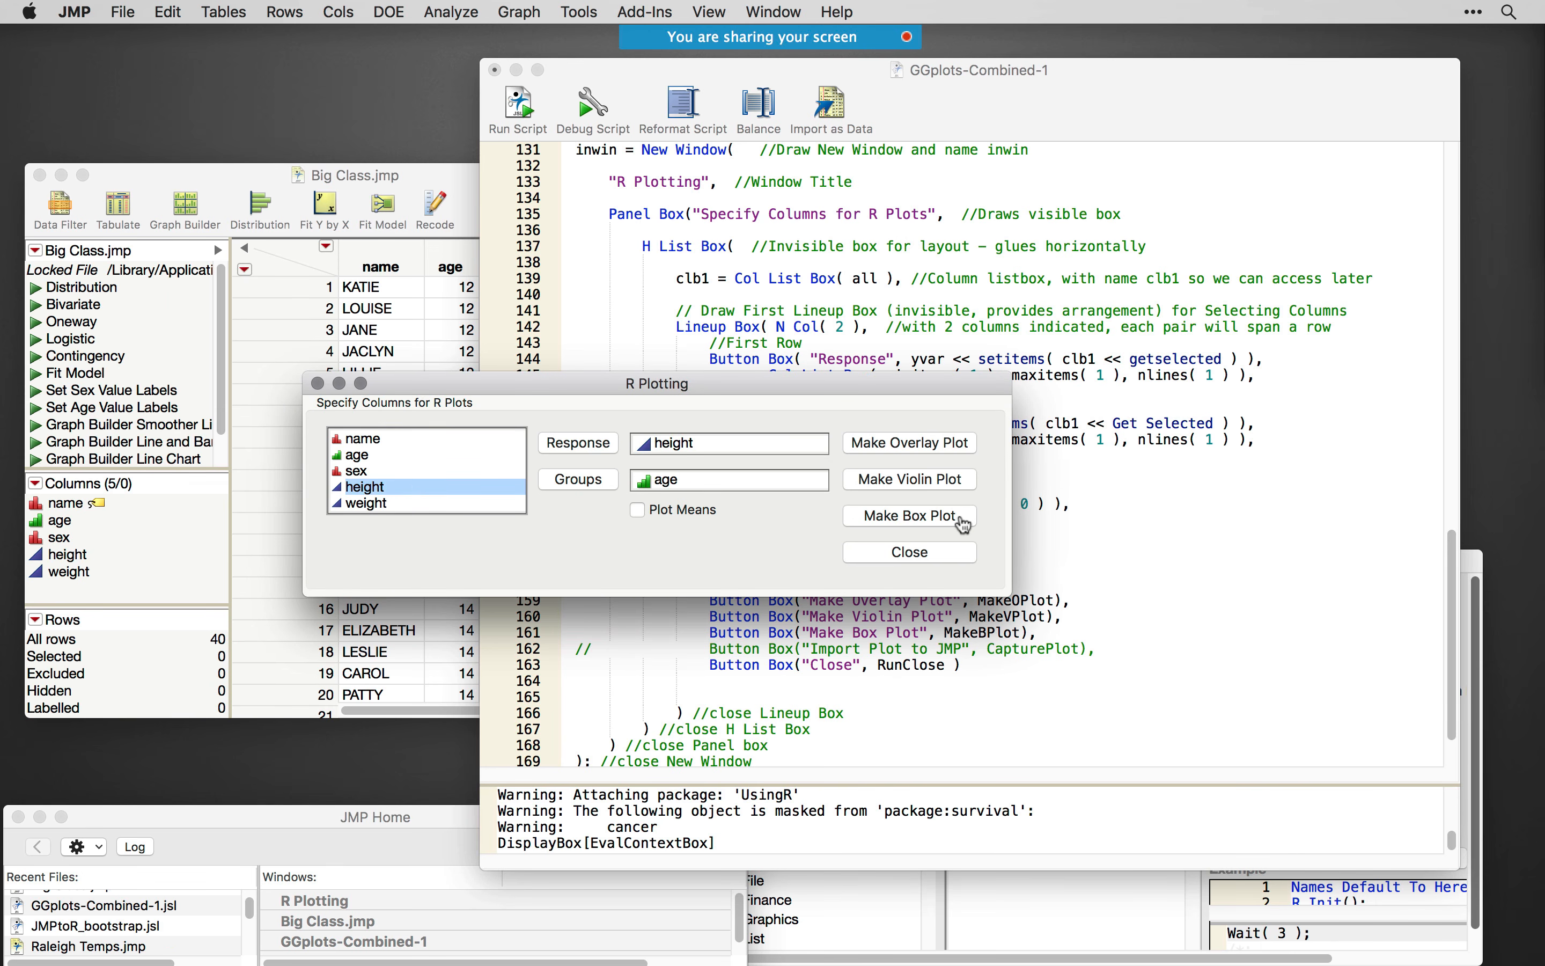
{"action": "left_click", "coordinate": [964, 521]}
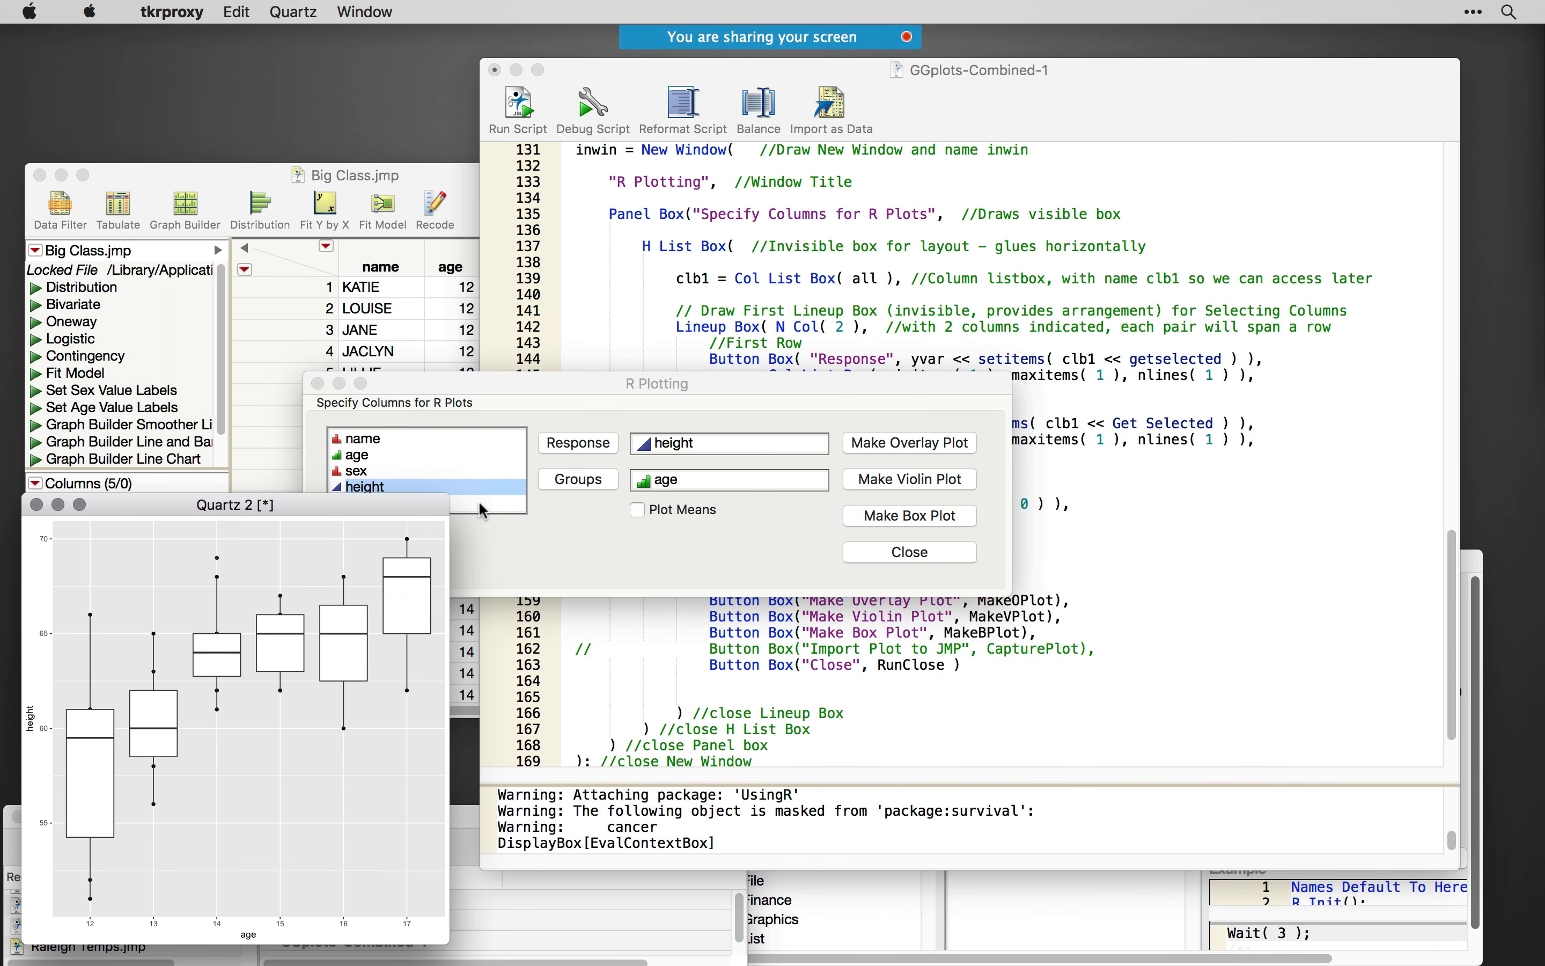
{"action": "left_click_drag", "start_coordinate": [295, 504], "coordinate": [483, 159]}
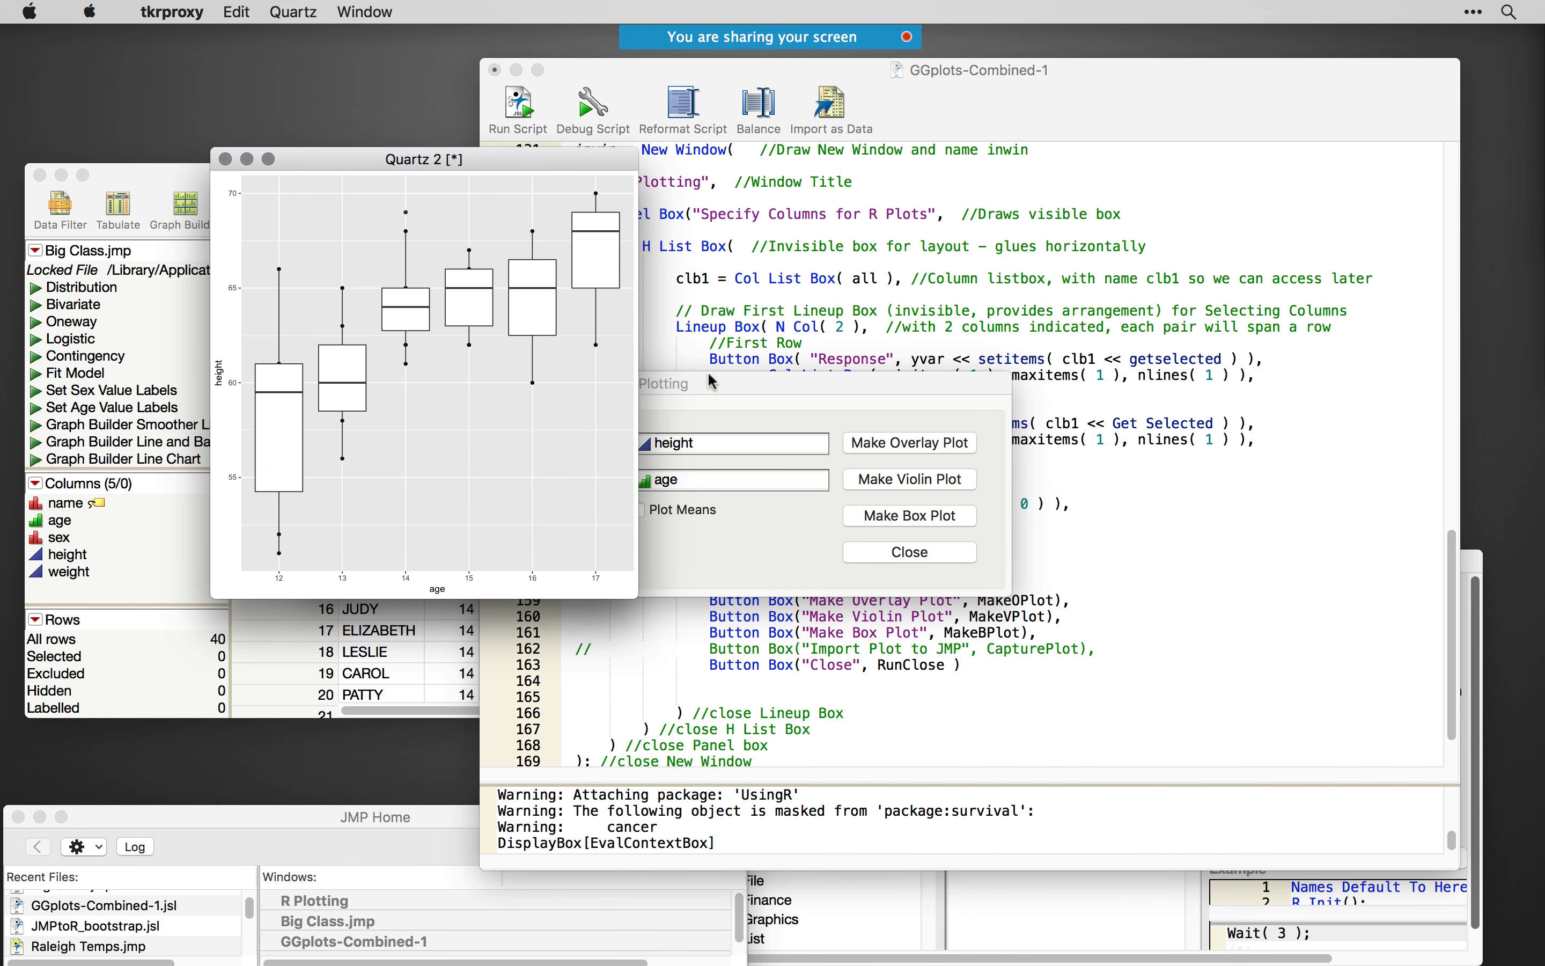
- Move the R Plotting window and the box plot window away from the GGplots-Combined-1 script code
{"action": "left_click_drag", "start_coordinate": [728, 387], "coordinate": [562, 636]}
{"action": "left_click", "coordinate": [844, 316]}
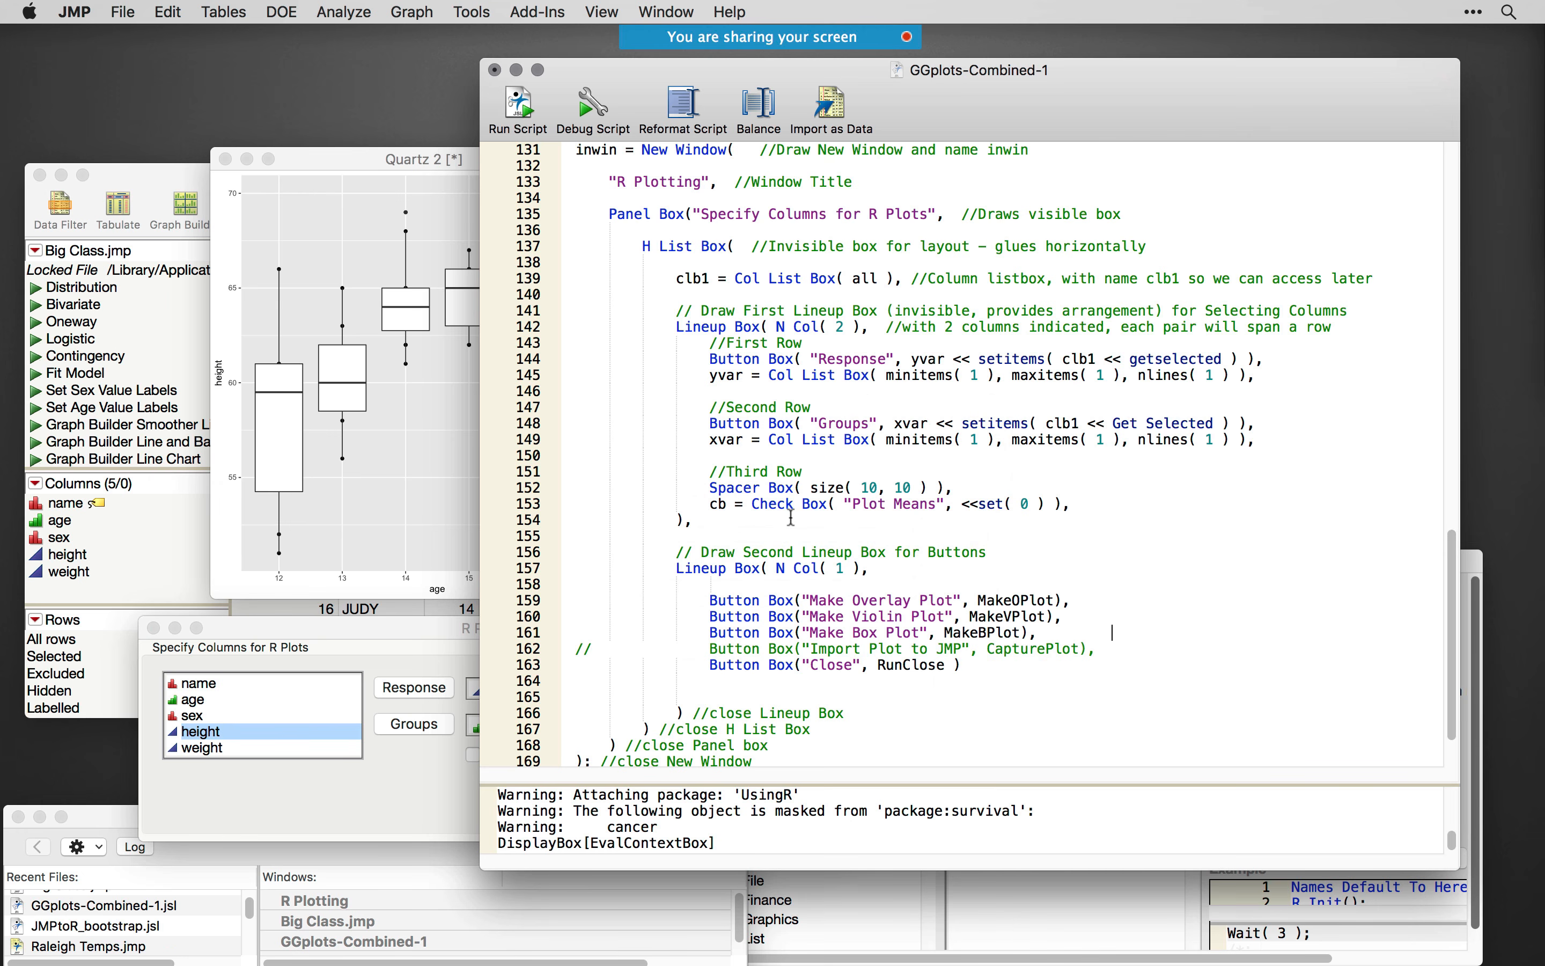
{"action": "left_click", "coordinate": [461, 157]}
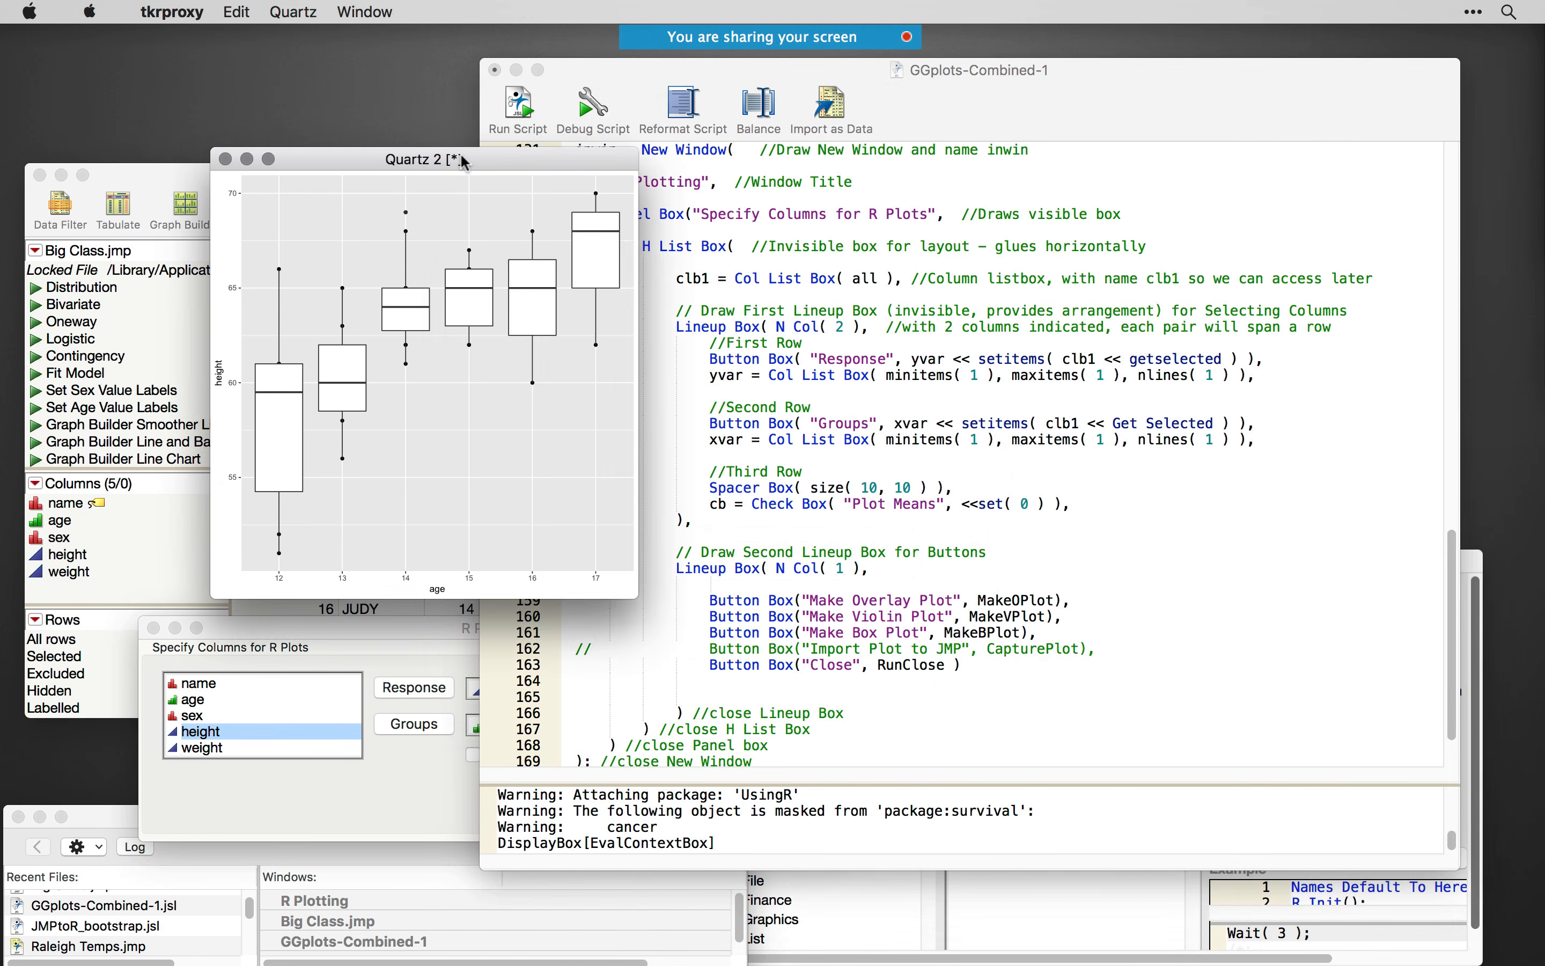
{"action": "left_click_drag", "start_coordinate": [465, 163], "coordinate": [349, 186]}
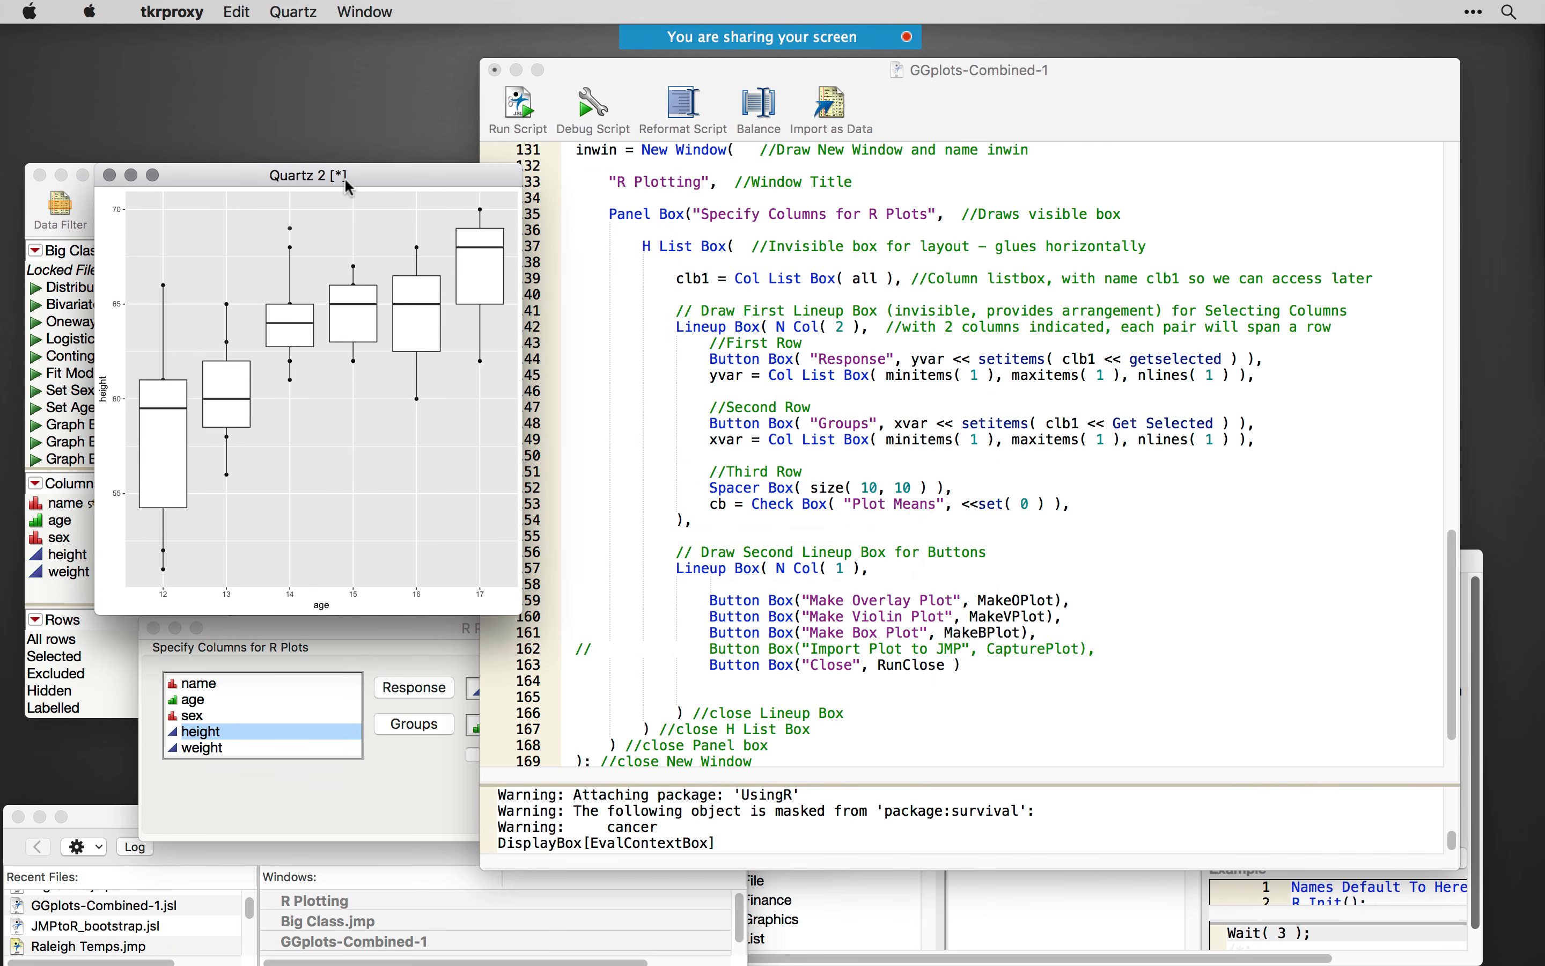
{"action": "left_click", "coordinate": [870, 535]}
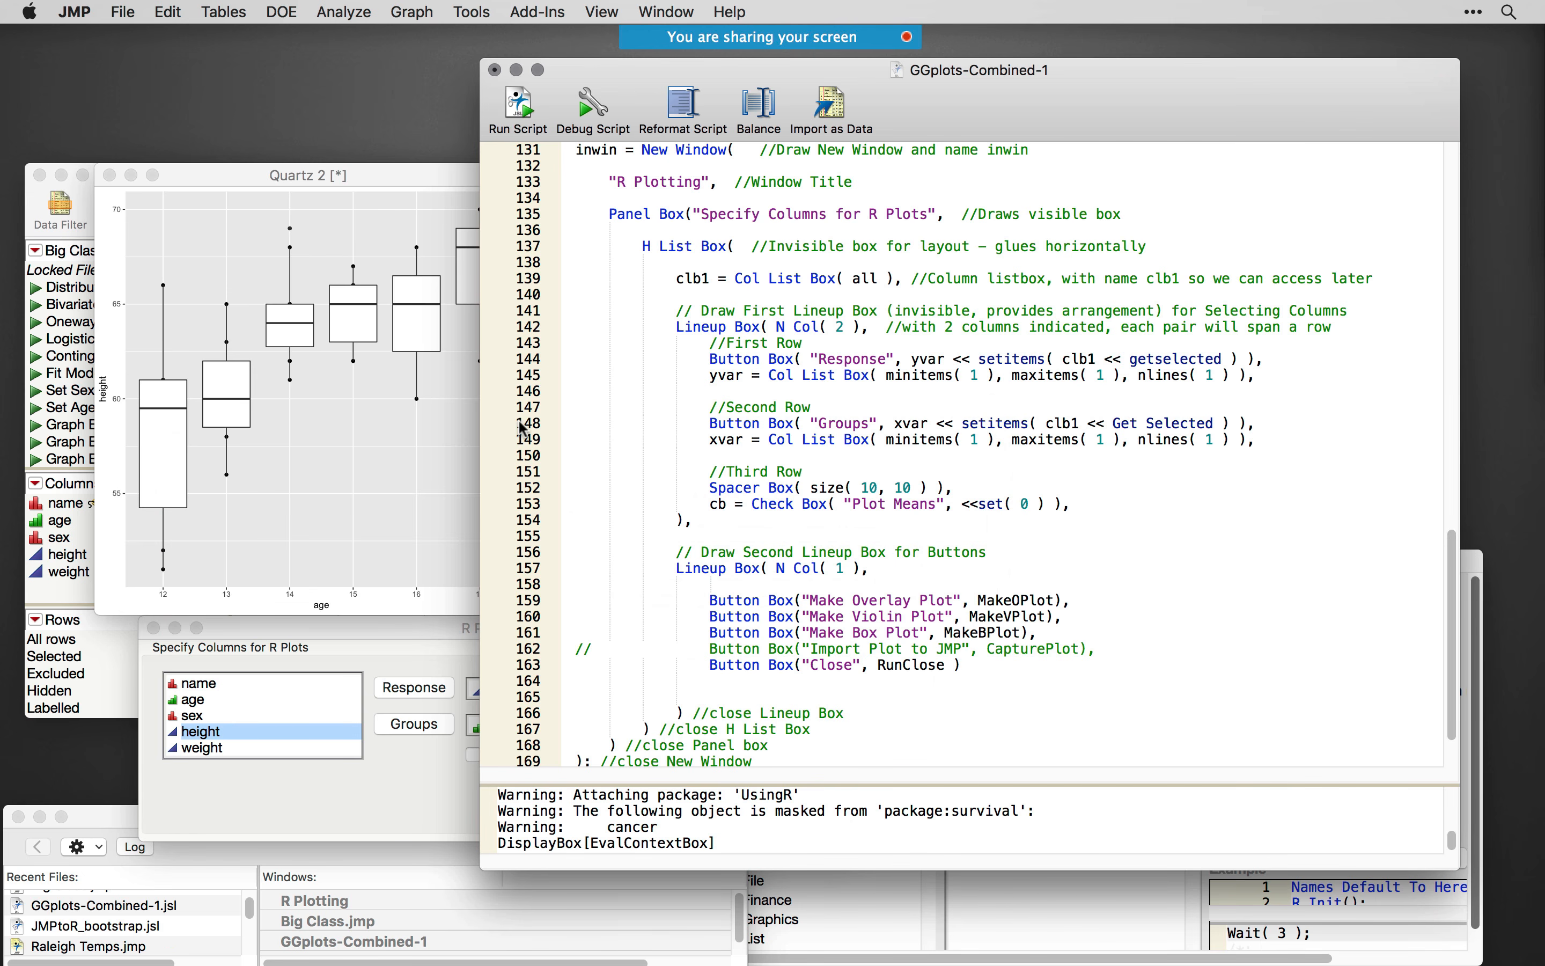
- Close the box plot and R Plotting windows, and close the GGplots-Combined-1 script without saving changes
{"action": "left_click", "coordinate": [317, 517]}
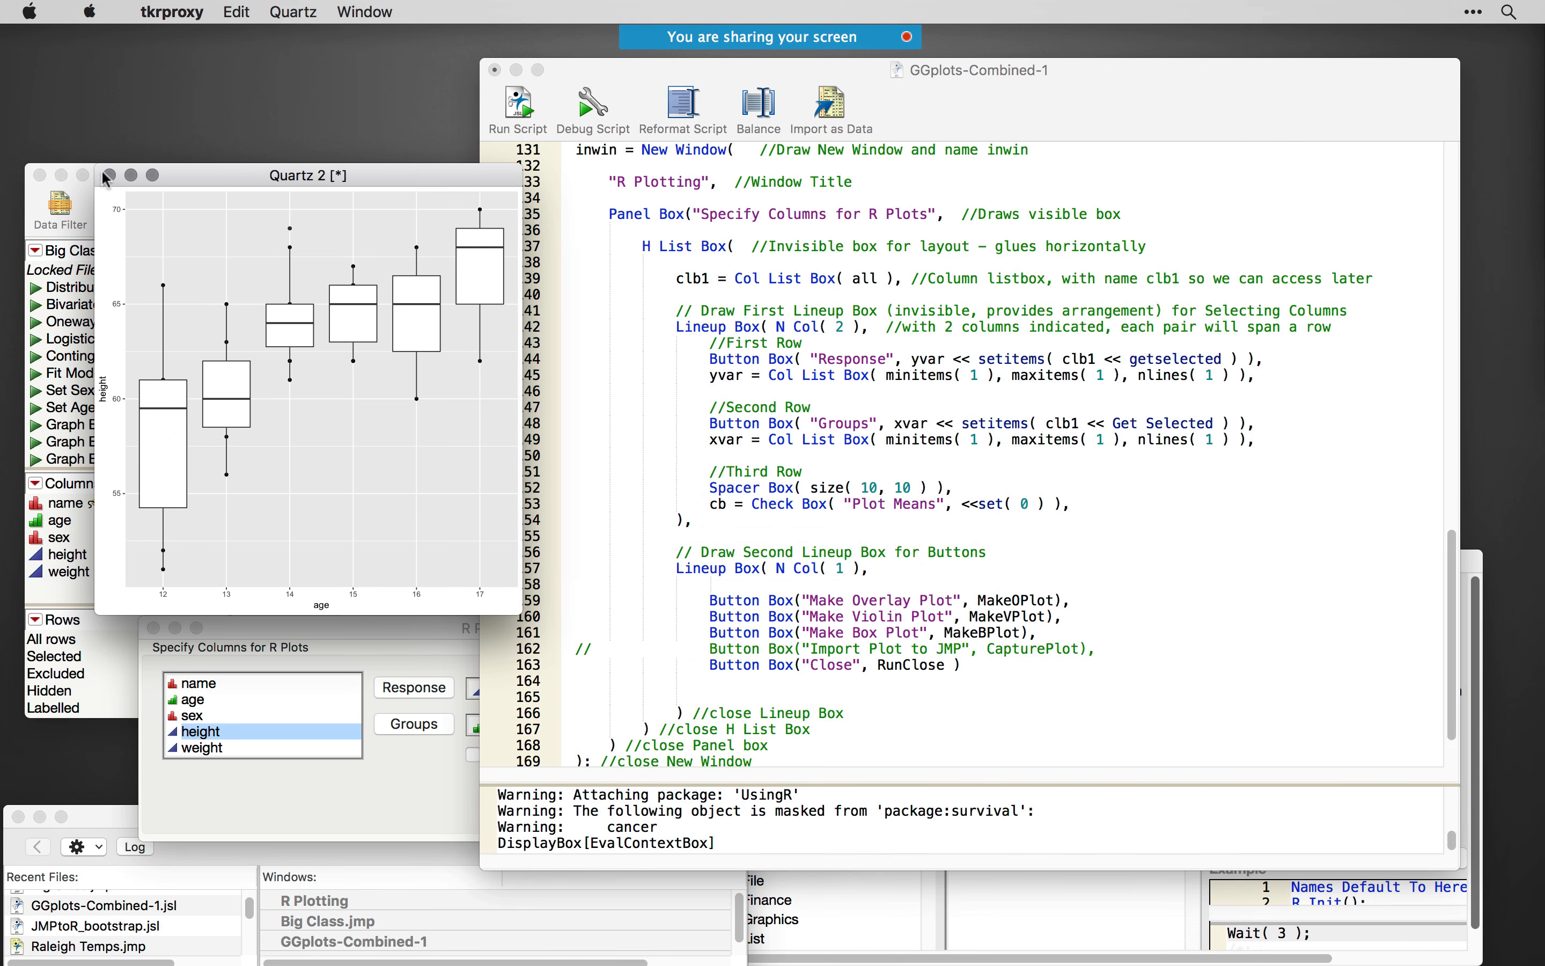
{"action": "left_click", "coordinate": [110, 175]}
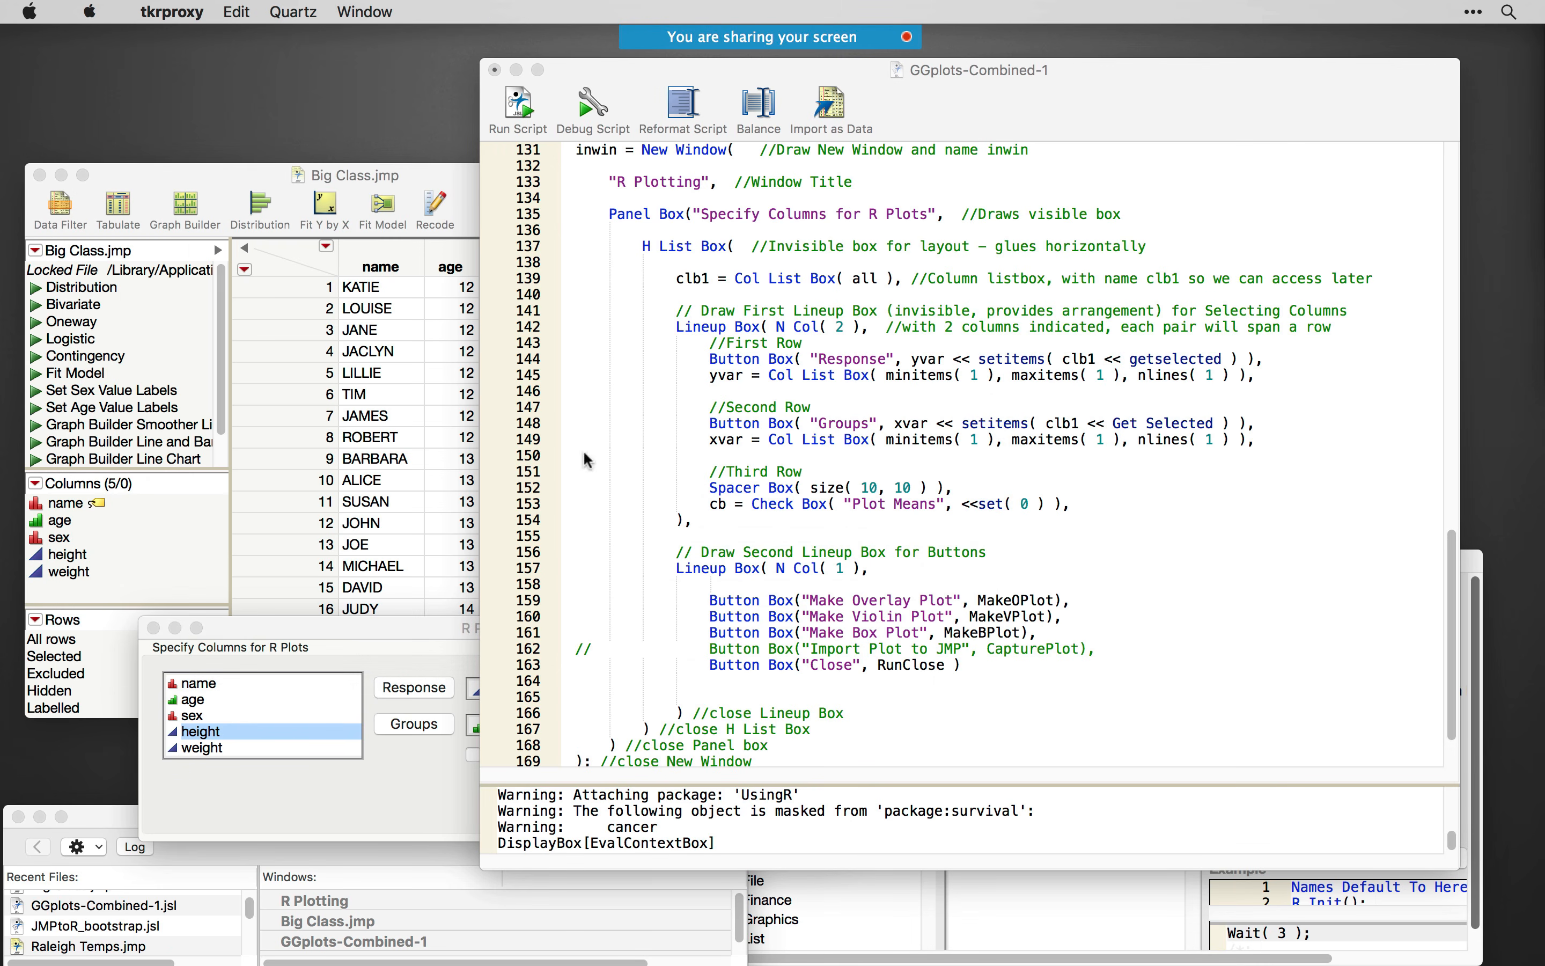
{"action": "left_click", "coordinate": [154, 627]}
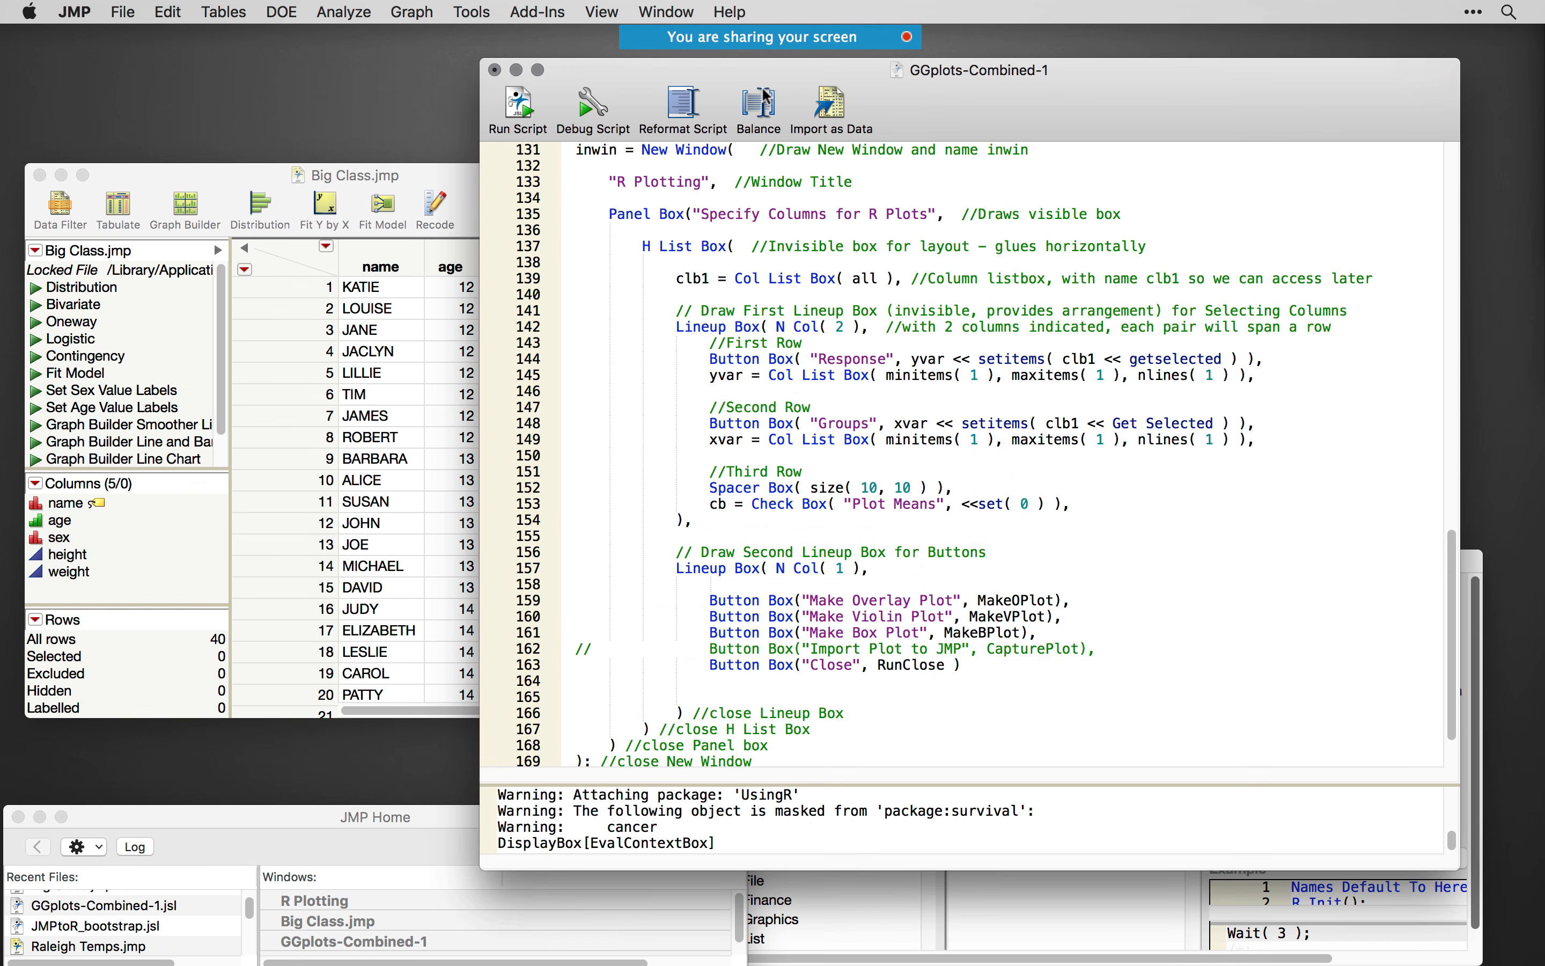
{"action": "left_click", "coordinate": [495, 70]}
{"action": "left_click", "coordinate": [898, 251]}
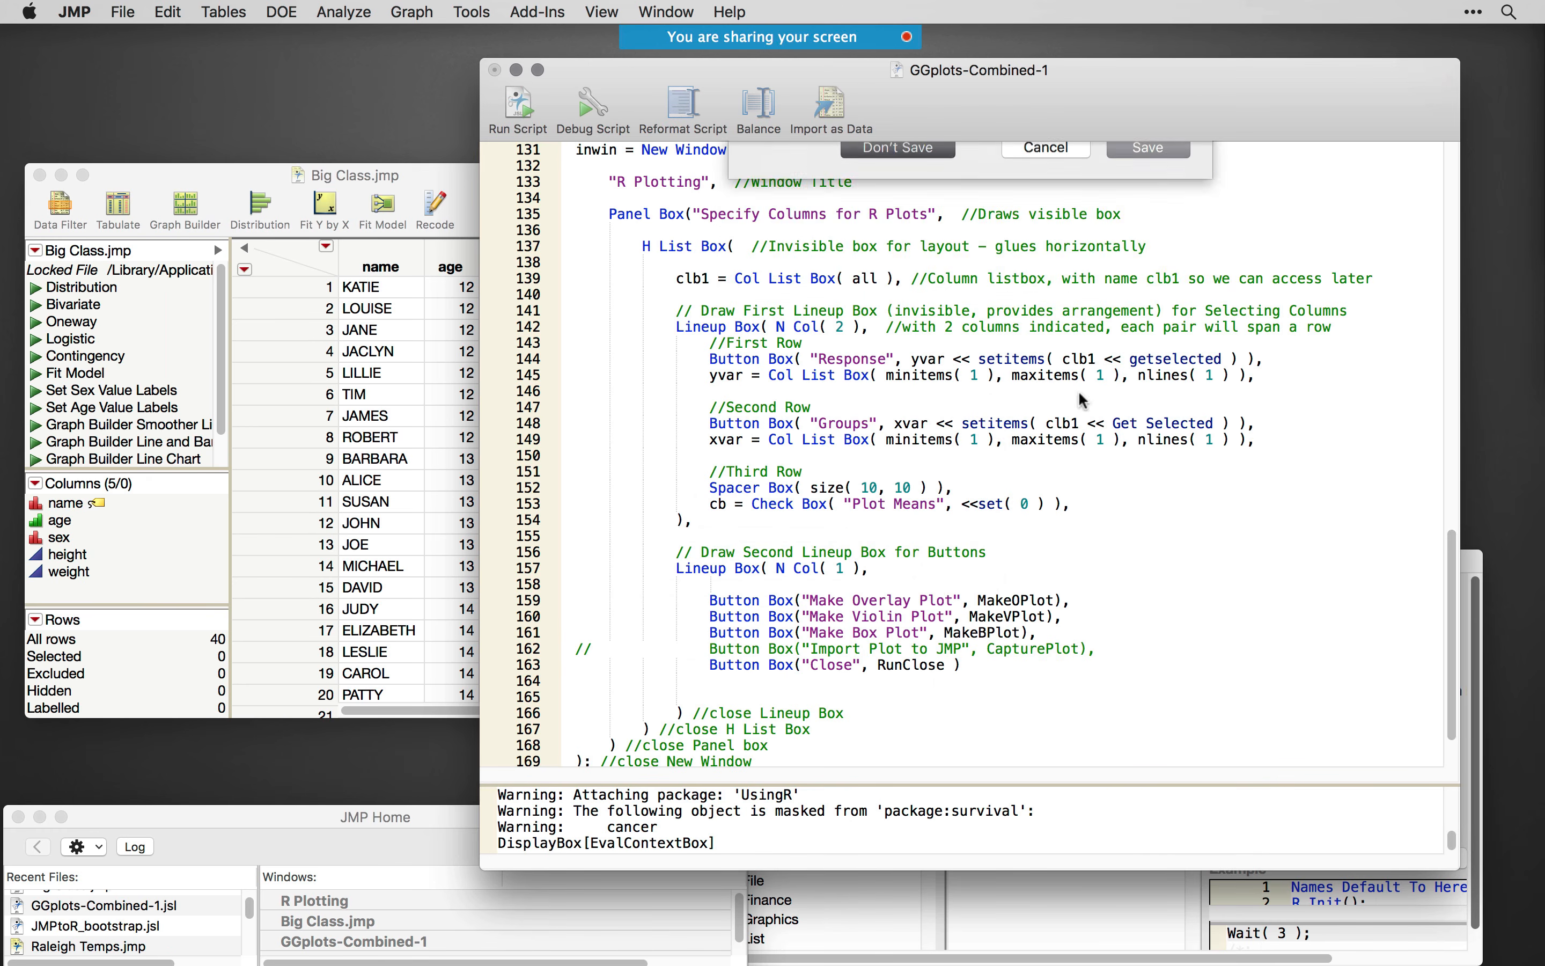
{"action": "left_click", "coordinate": [729, 560]}
- Switch to PowerPoint to review the methods of integration and extensibility overview slide, and minimize the slide show
{"action": "mouse_move", "coordinate": [689, 958]}
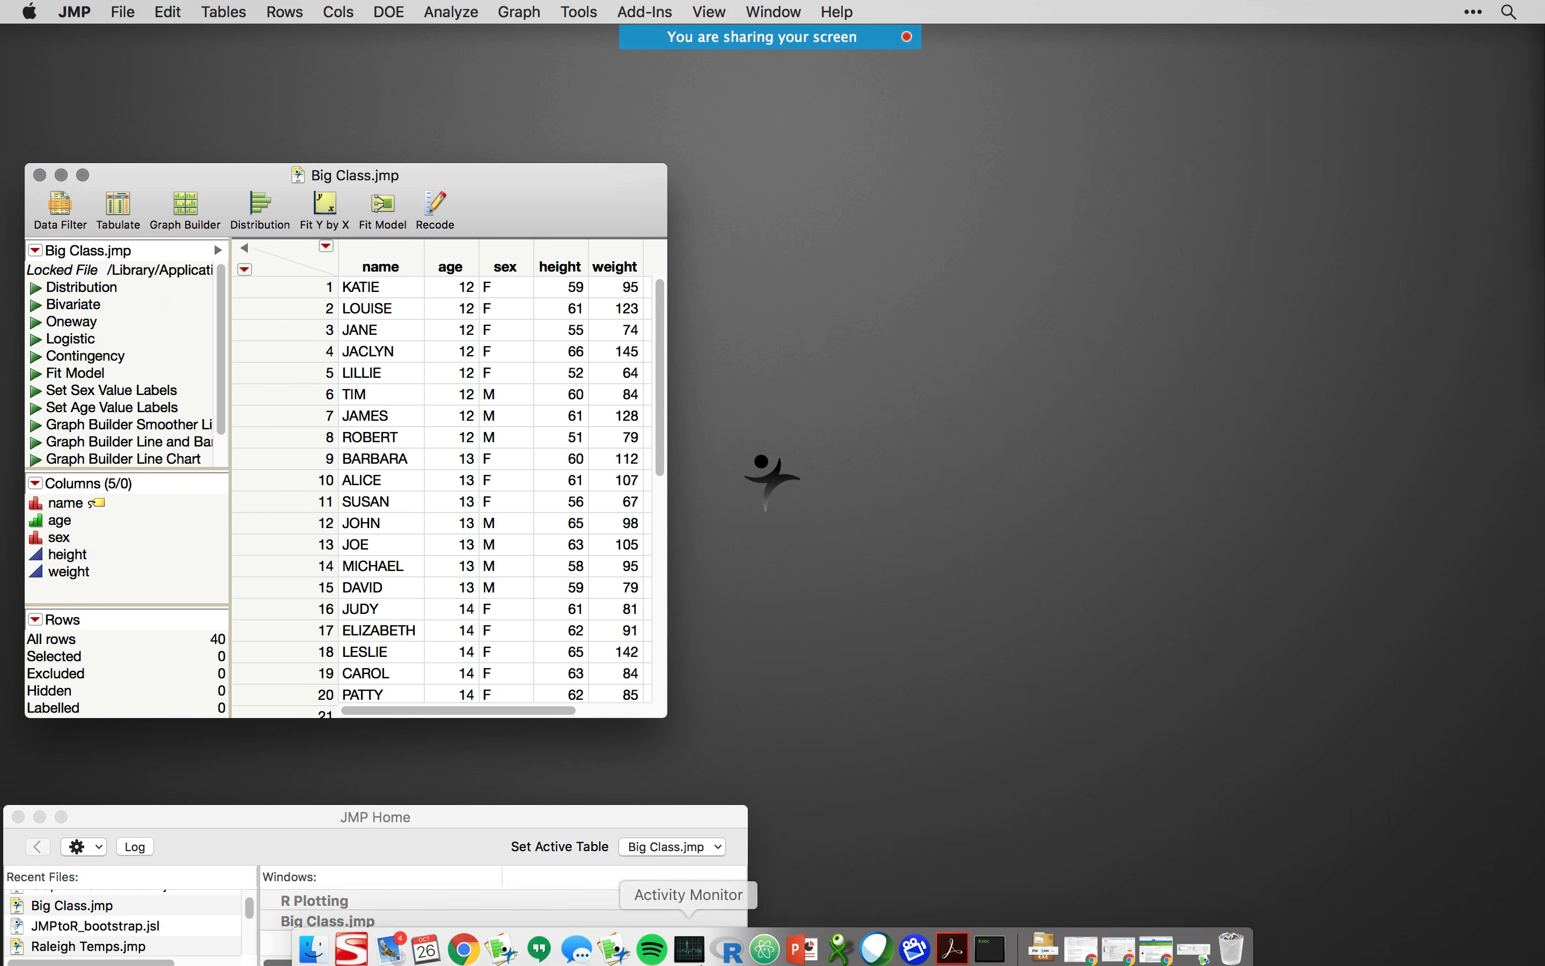
{"action": "left_click", "coordinate": [802, 942]}
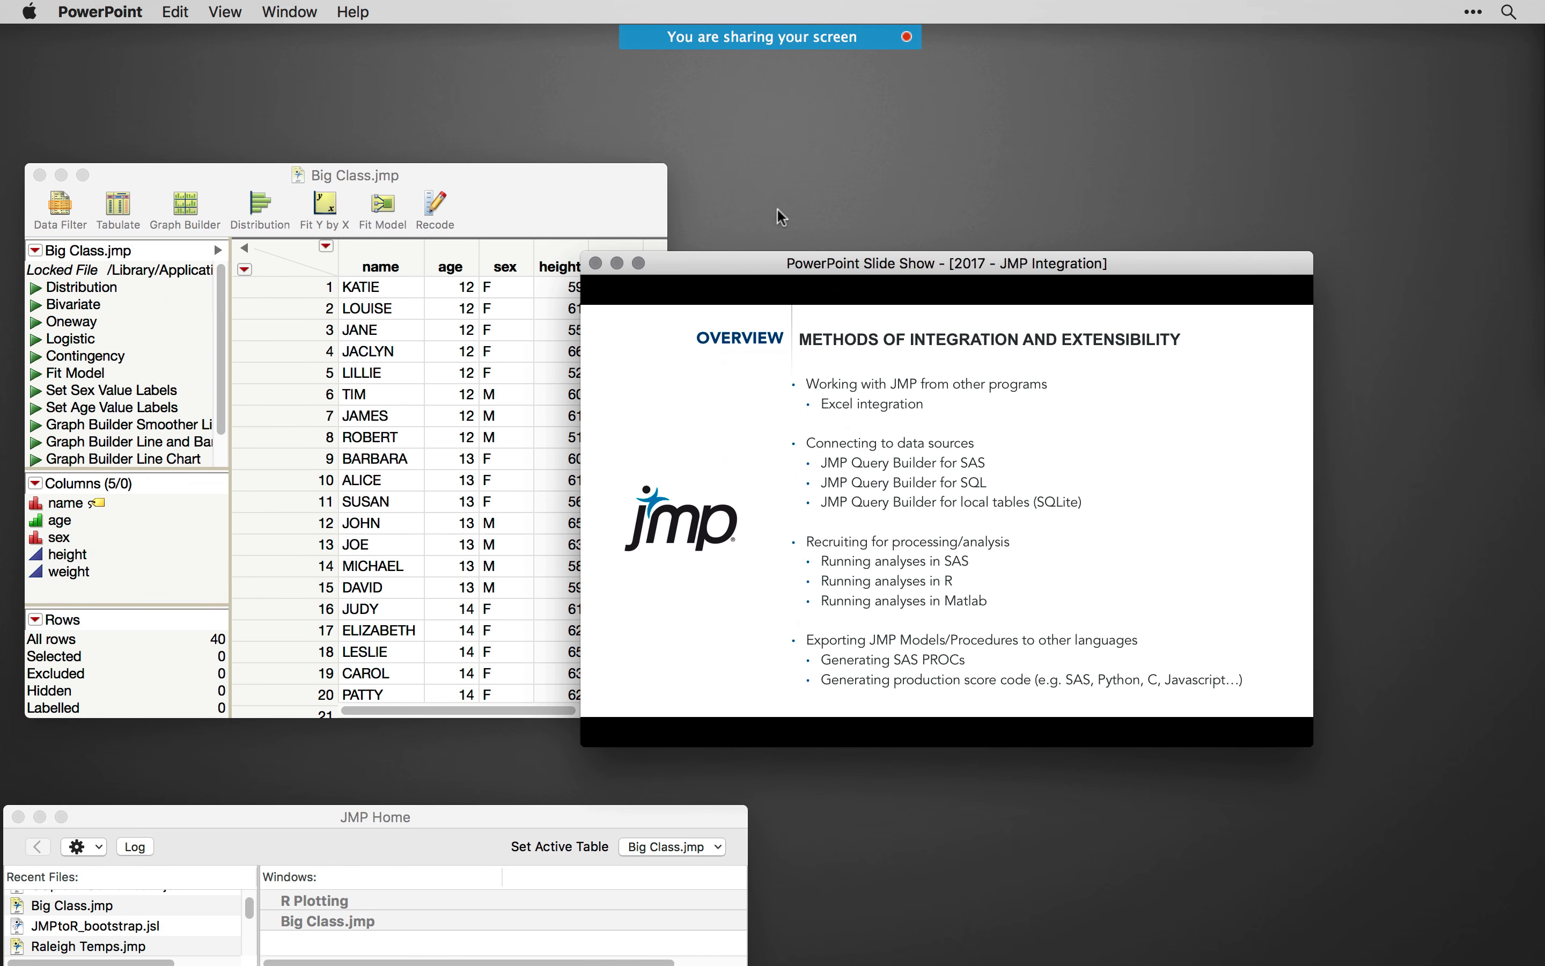
{"action": "double_click", "coordinate": [767, 269]}
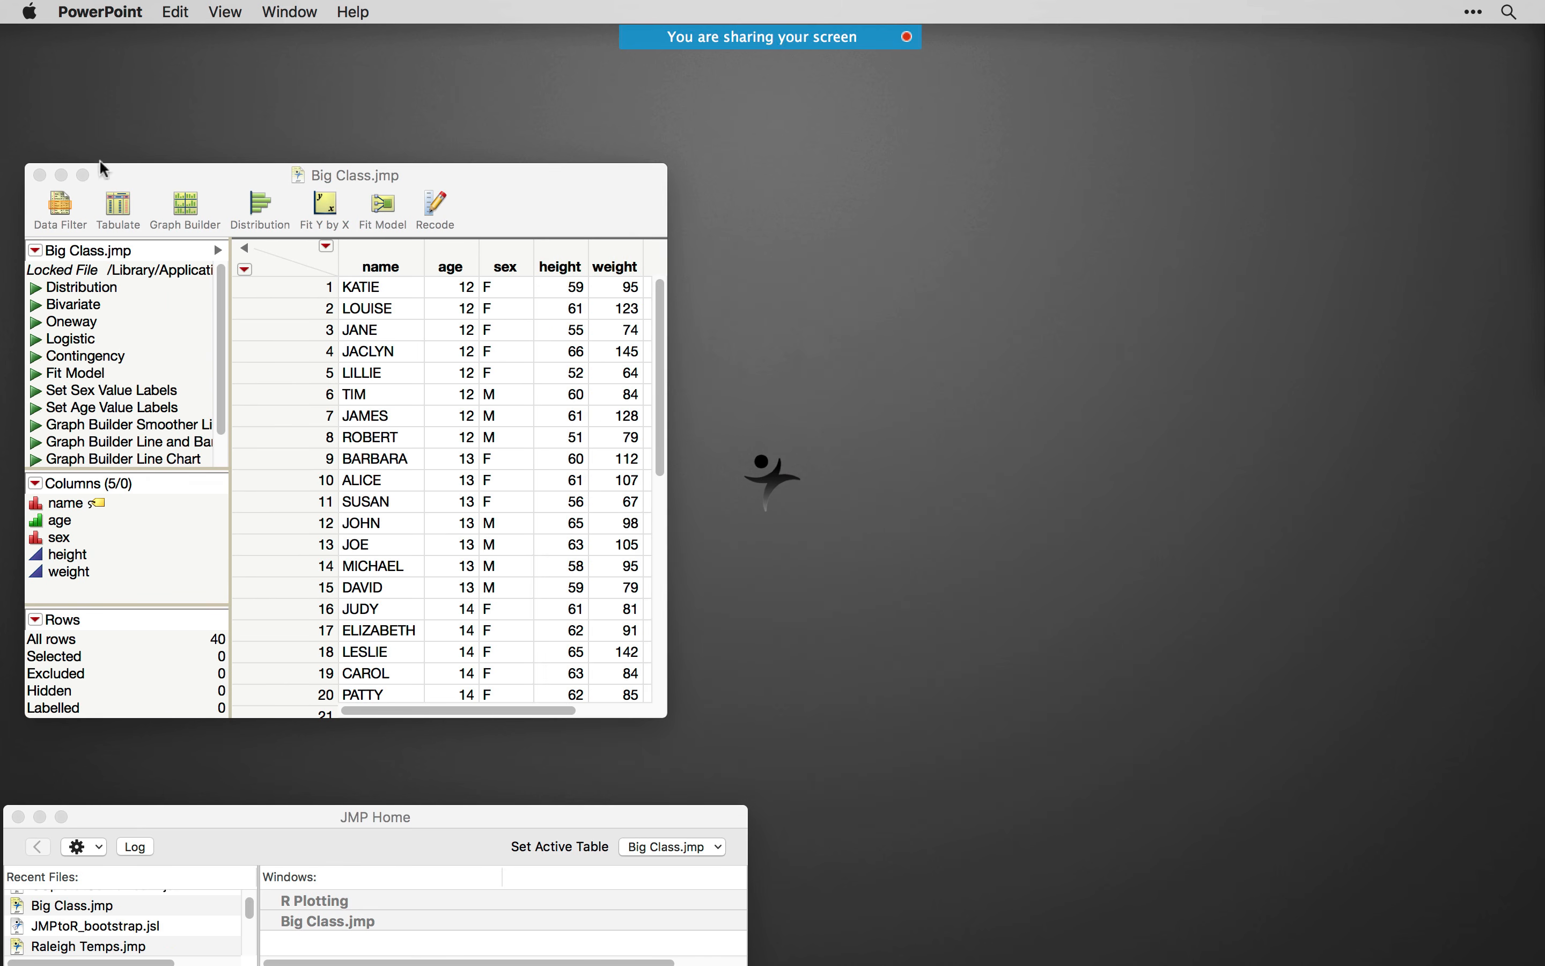
- Minimize the Big Class table, switch to JMP, and bring up the Redfin St Louis for Modeling table in an enlarged window
{"action": "left_click", "coordinate": [61, 175]}
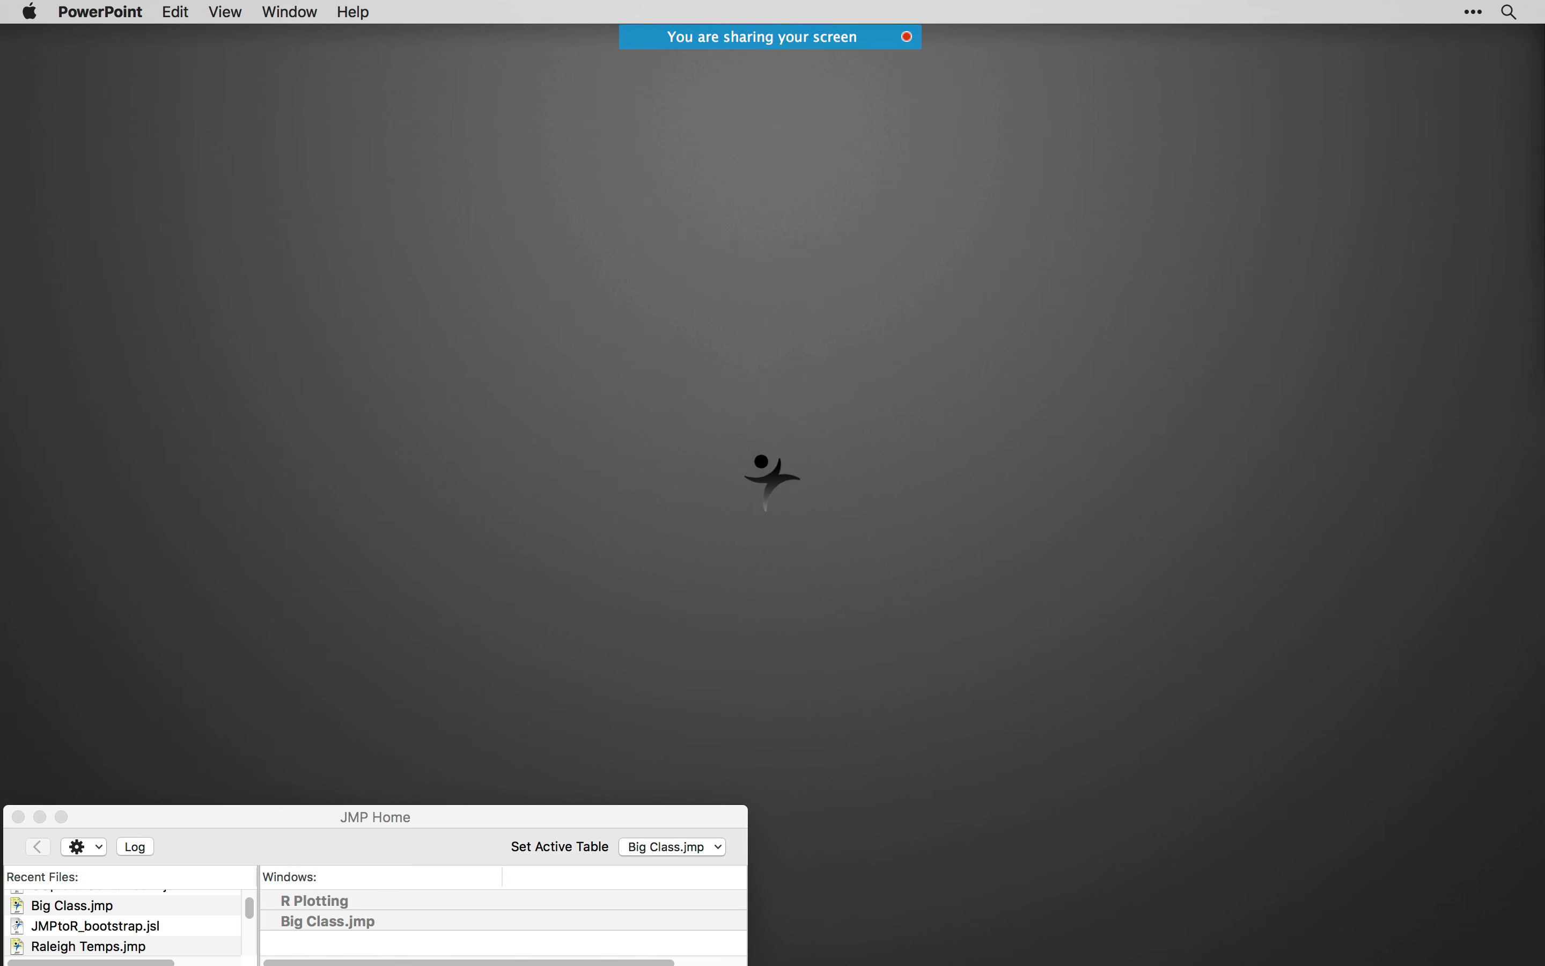
{"action": "key", "text": "super+Tab"}
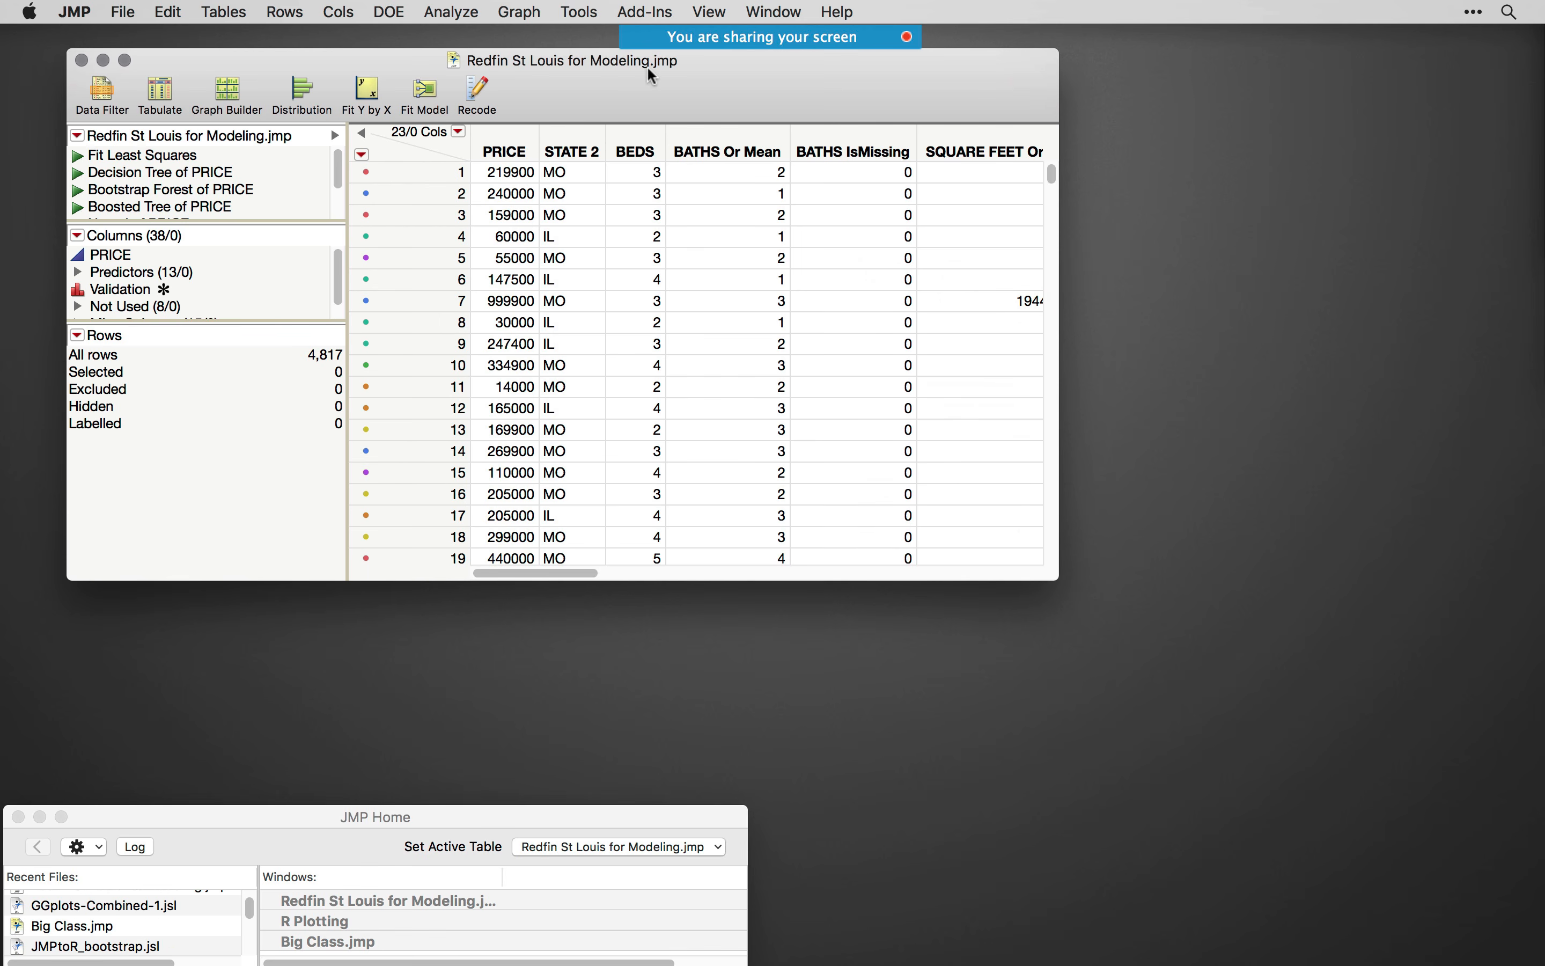
{"action": "left_click_drag", "start_coordinate": [647, 70], "coordinate": [640, 189]}
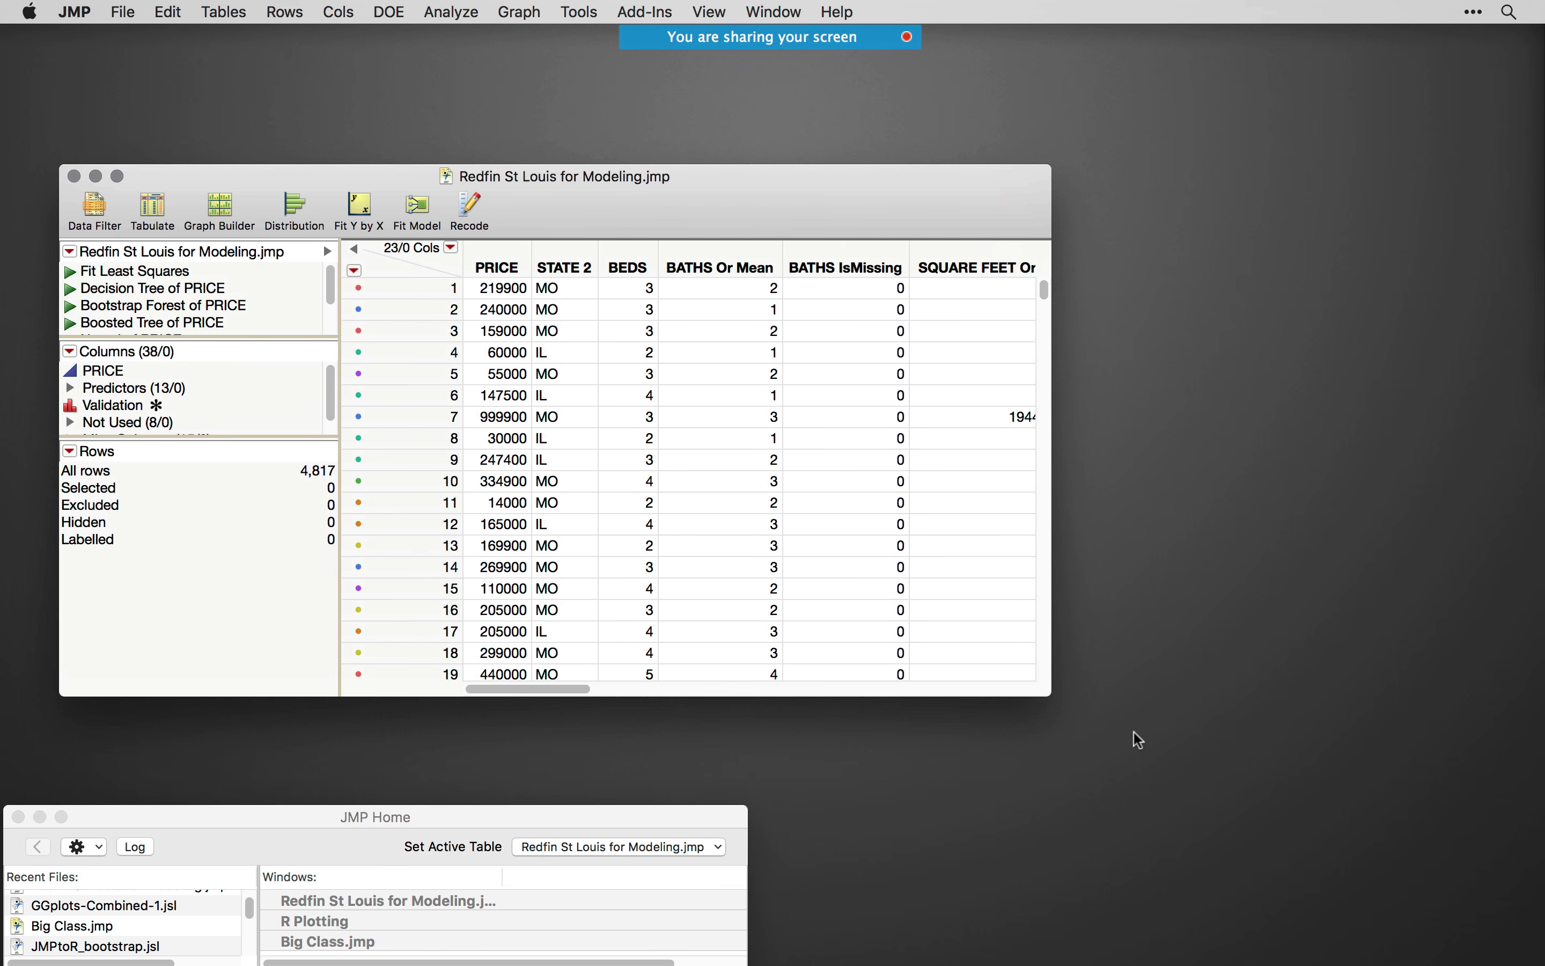
{"action": "left_click_drag", "start_coordinate": [1045, 686], "coordinate": [1398, 932]}
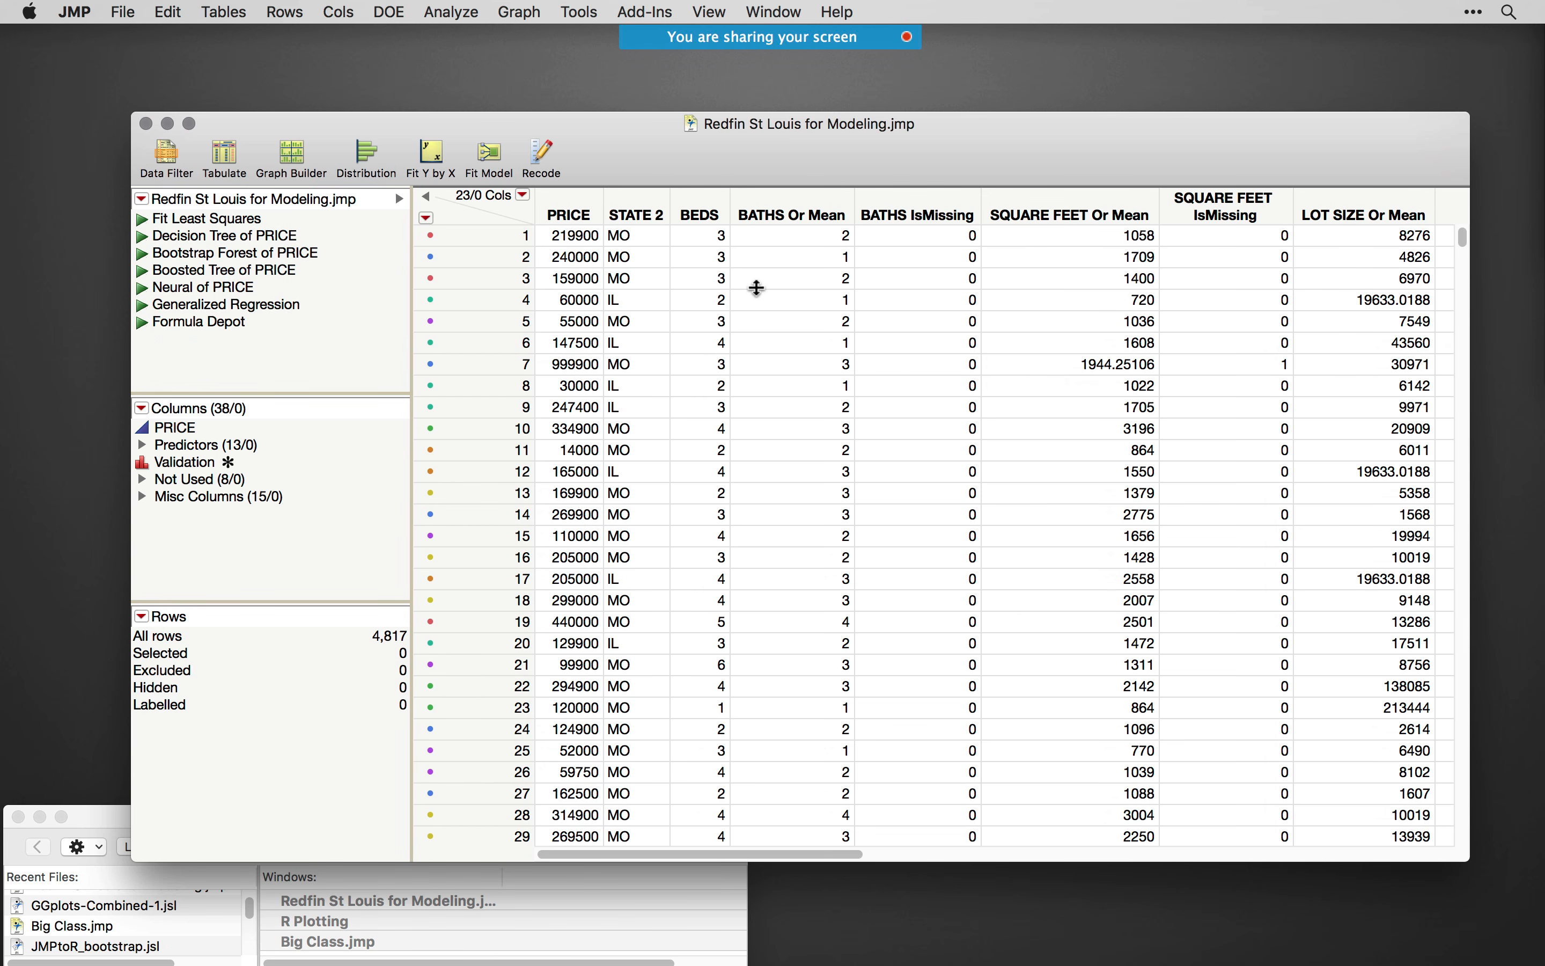
- Create a Graph Builder plot of LATITUDE versus LONGITUDE from the Redfin St Louis for Modeling table
{"action": "left_click", "coordinate": [514, 12]}
{"action": "left_click", "coordinate": [517, 38]}
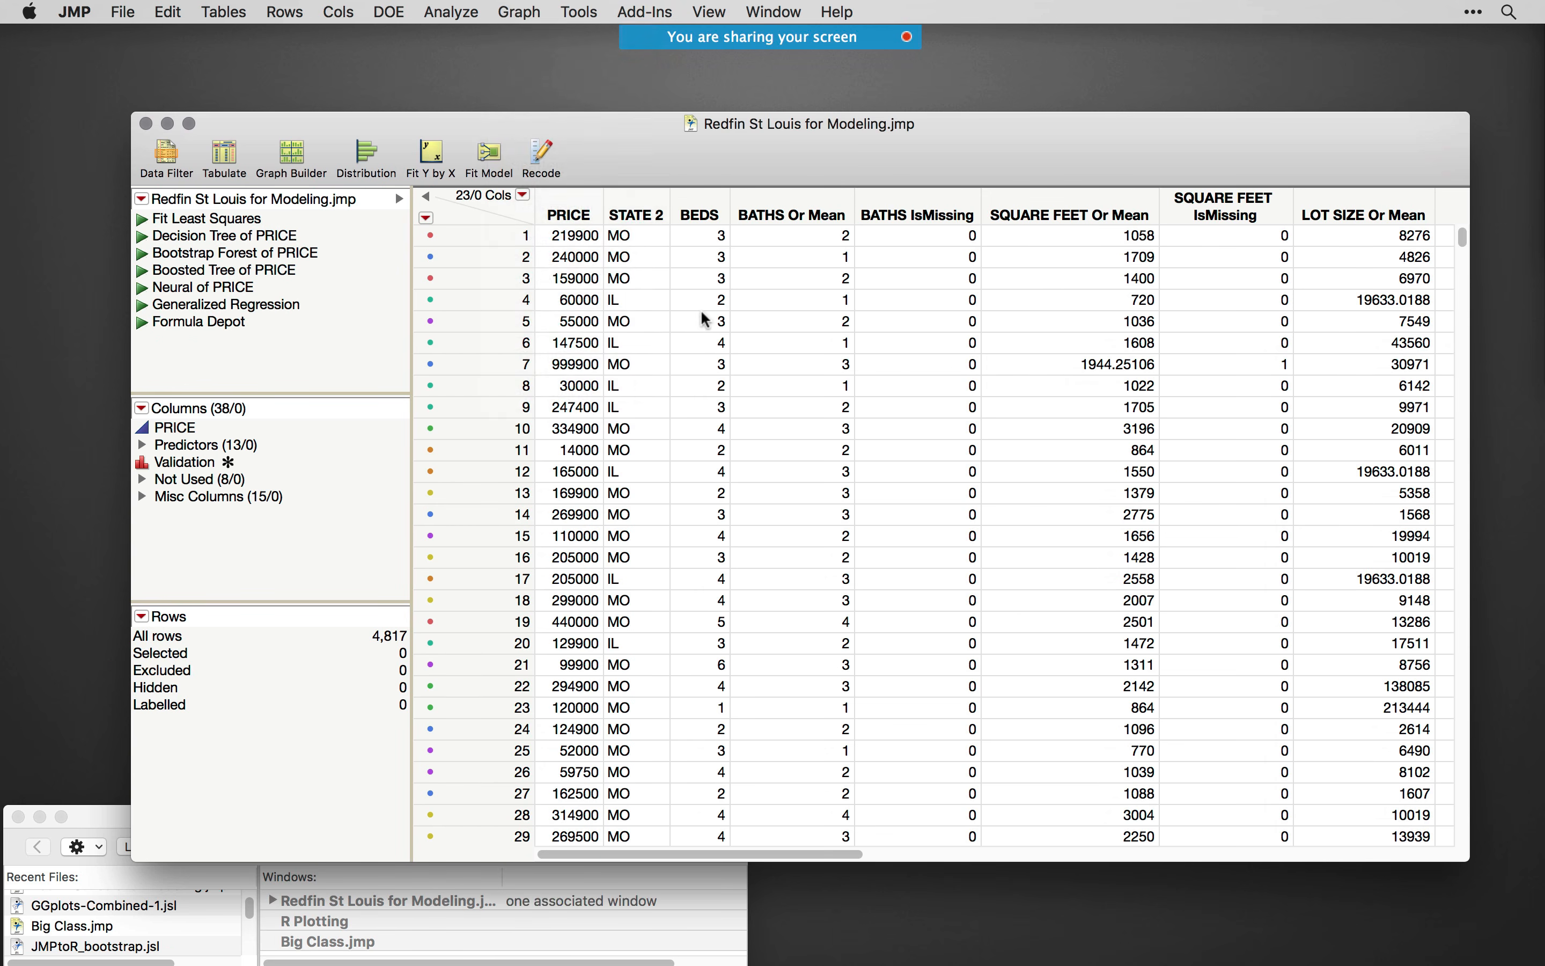
{"action": "left_click", "coordinate": [152, 268]}
{"action": "scroll", "coordinate": [198, 298], "scroll_direction": "down", "scroll_amount": 3}
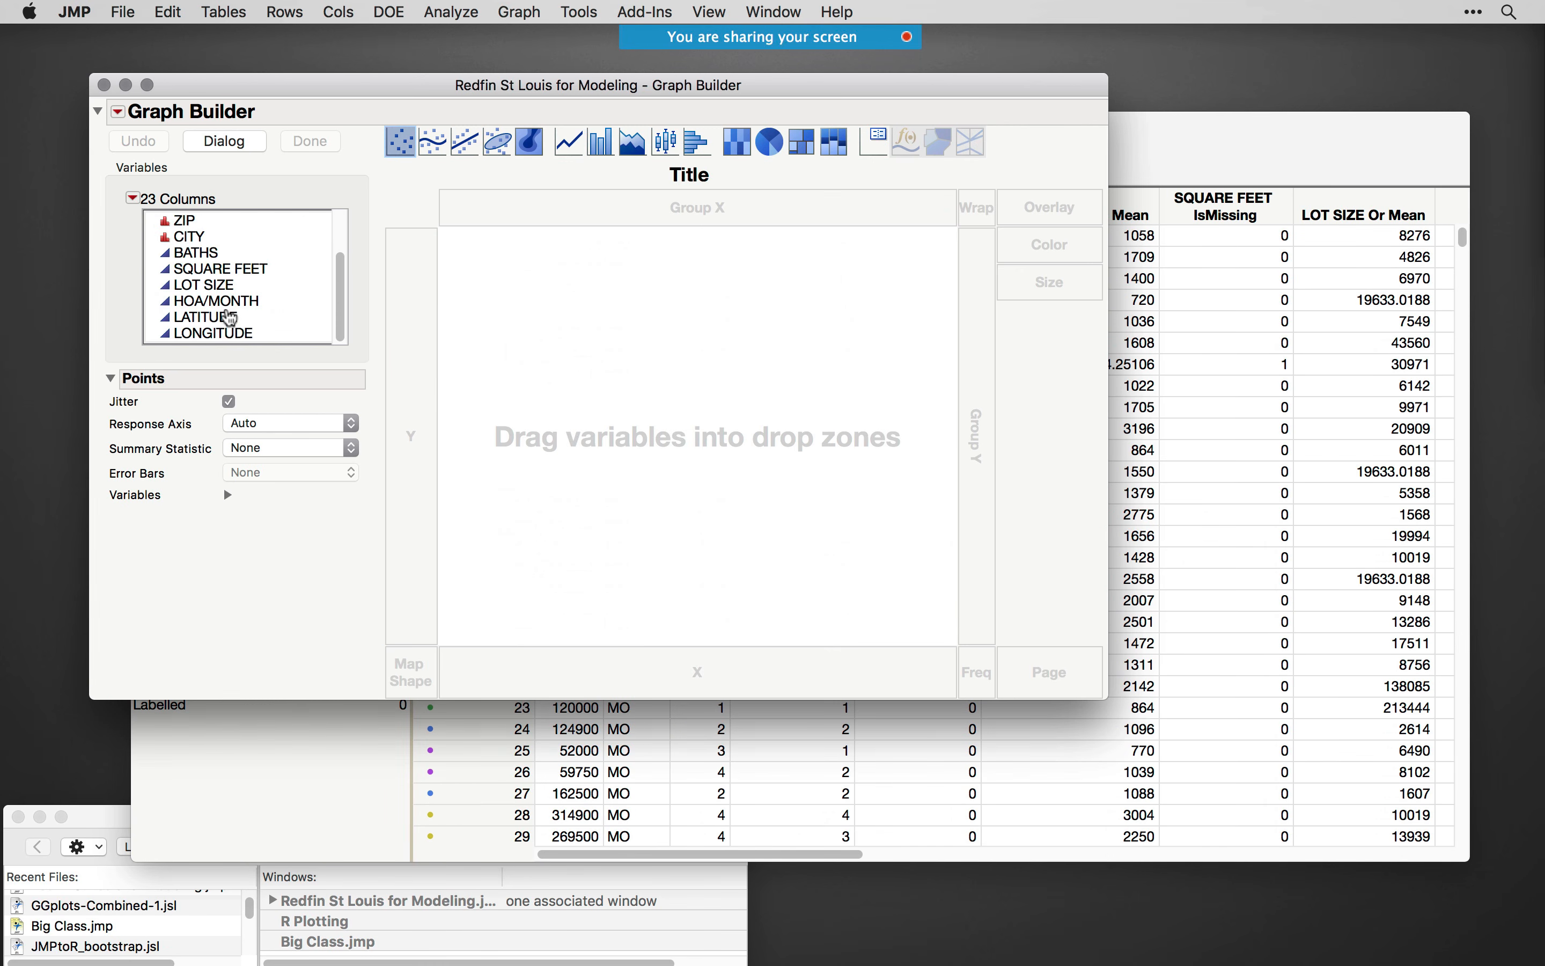
{"action": "mouse_move", "coordinate": [217, 317]}
{"action": "left_mouse_down"}
{"action": "mouse_move", "coordinate": [229, 332]}
{"action": "mouse_move", "coordinate": [651, 389]}
{"action": "mouse_move", "coordinate": [631, 393]}
{"action": "left_mouse_up"}
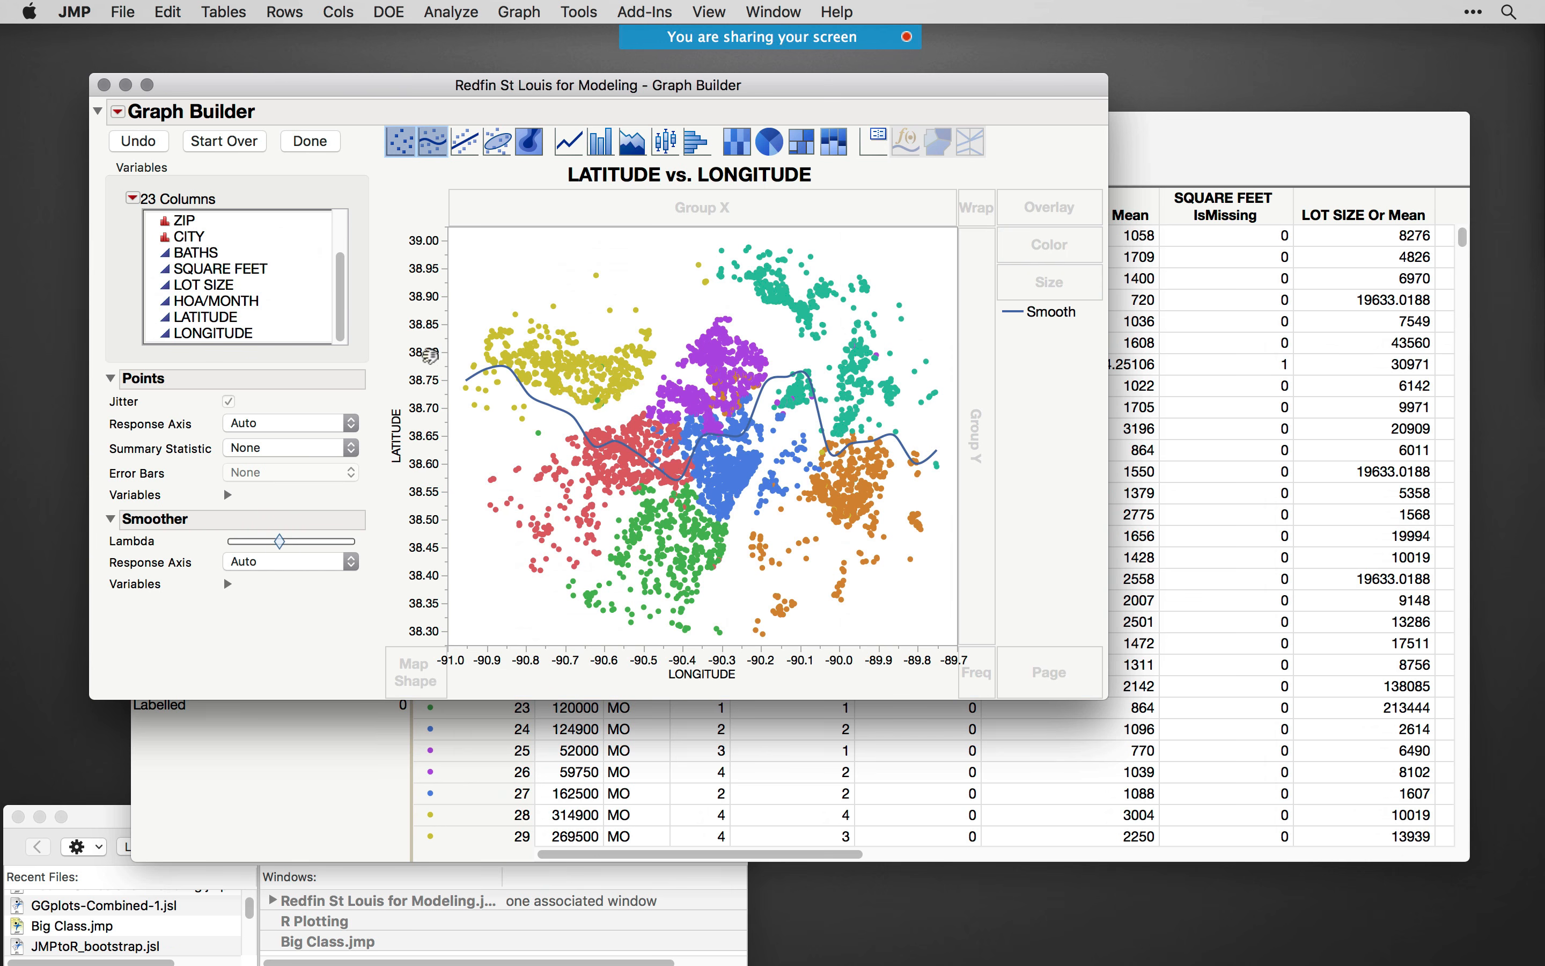
- Add a Street Map Service background map to the graph, finish editing it and enlarge its window
{"action": "right_click", "coordinate": [565, 320]}
{"action": "mouse_move", "coordinate": [714, 426]}
{"action": "left_click", "coordinate": [810, 439]}
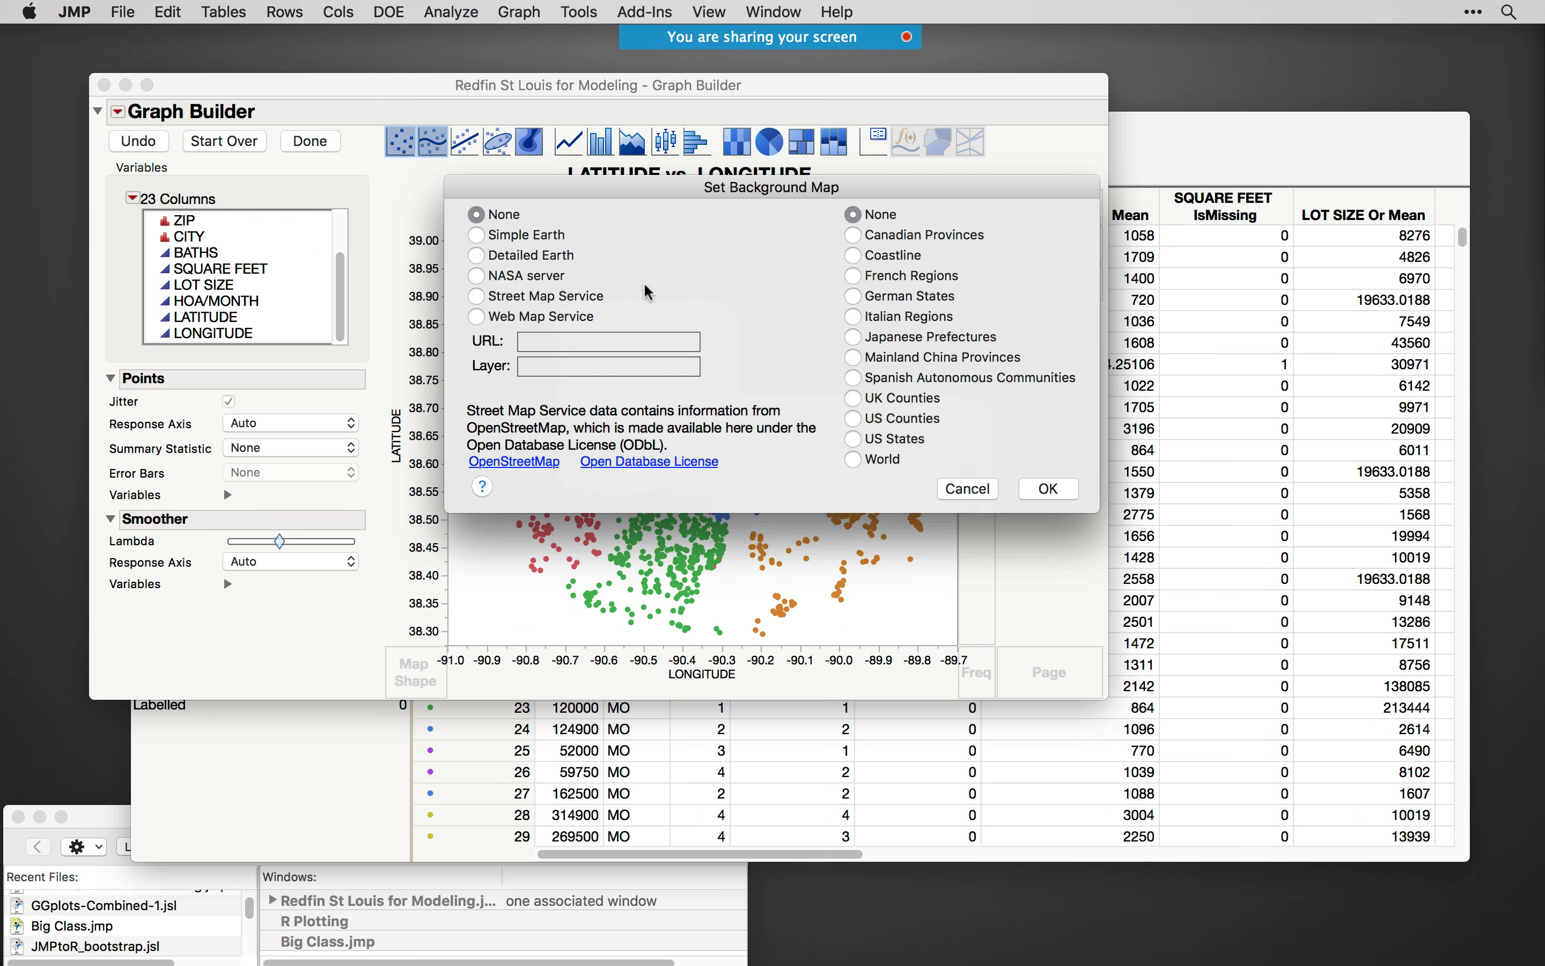
{"action": "left_click", "coordinate": [541, 295]}
{"action": "left_click", "coordinate": [1048, 489]}
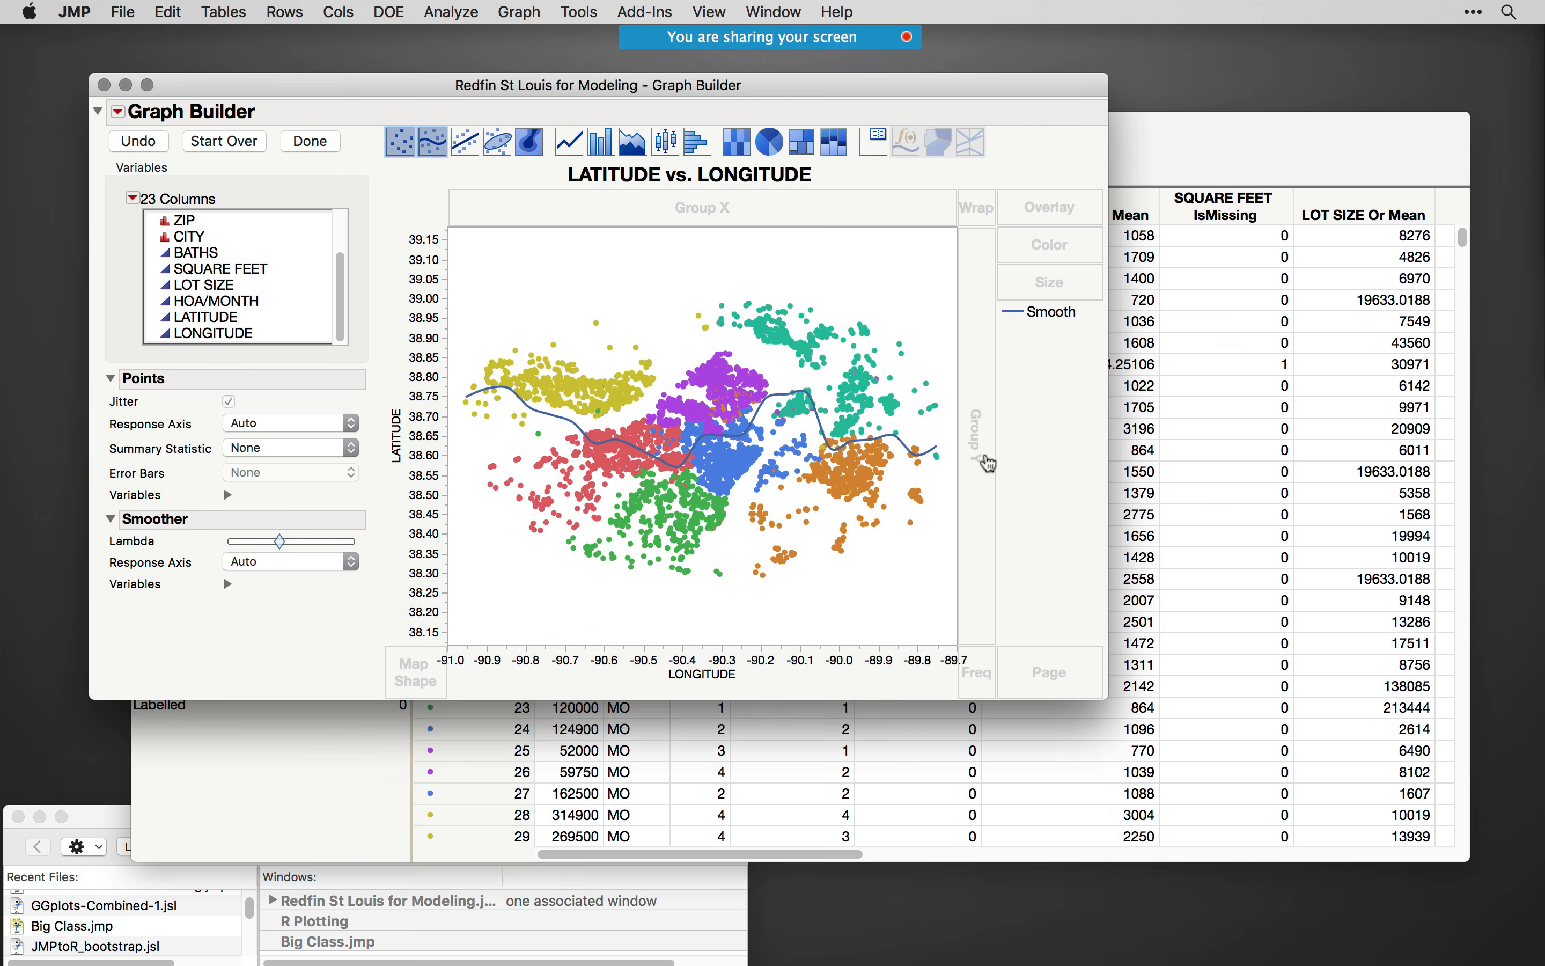
{"action": "left_click", "coordinate": [310, 141]}
{"action": "left_click_drag", "start_coordinate": [773, 608], "coordinate": [1200, 851]}
- Bring the map graph back in front of the data table to view it, close it and reposition the table window
{"action": "left_click", "coordinate": [1273, 256]}
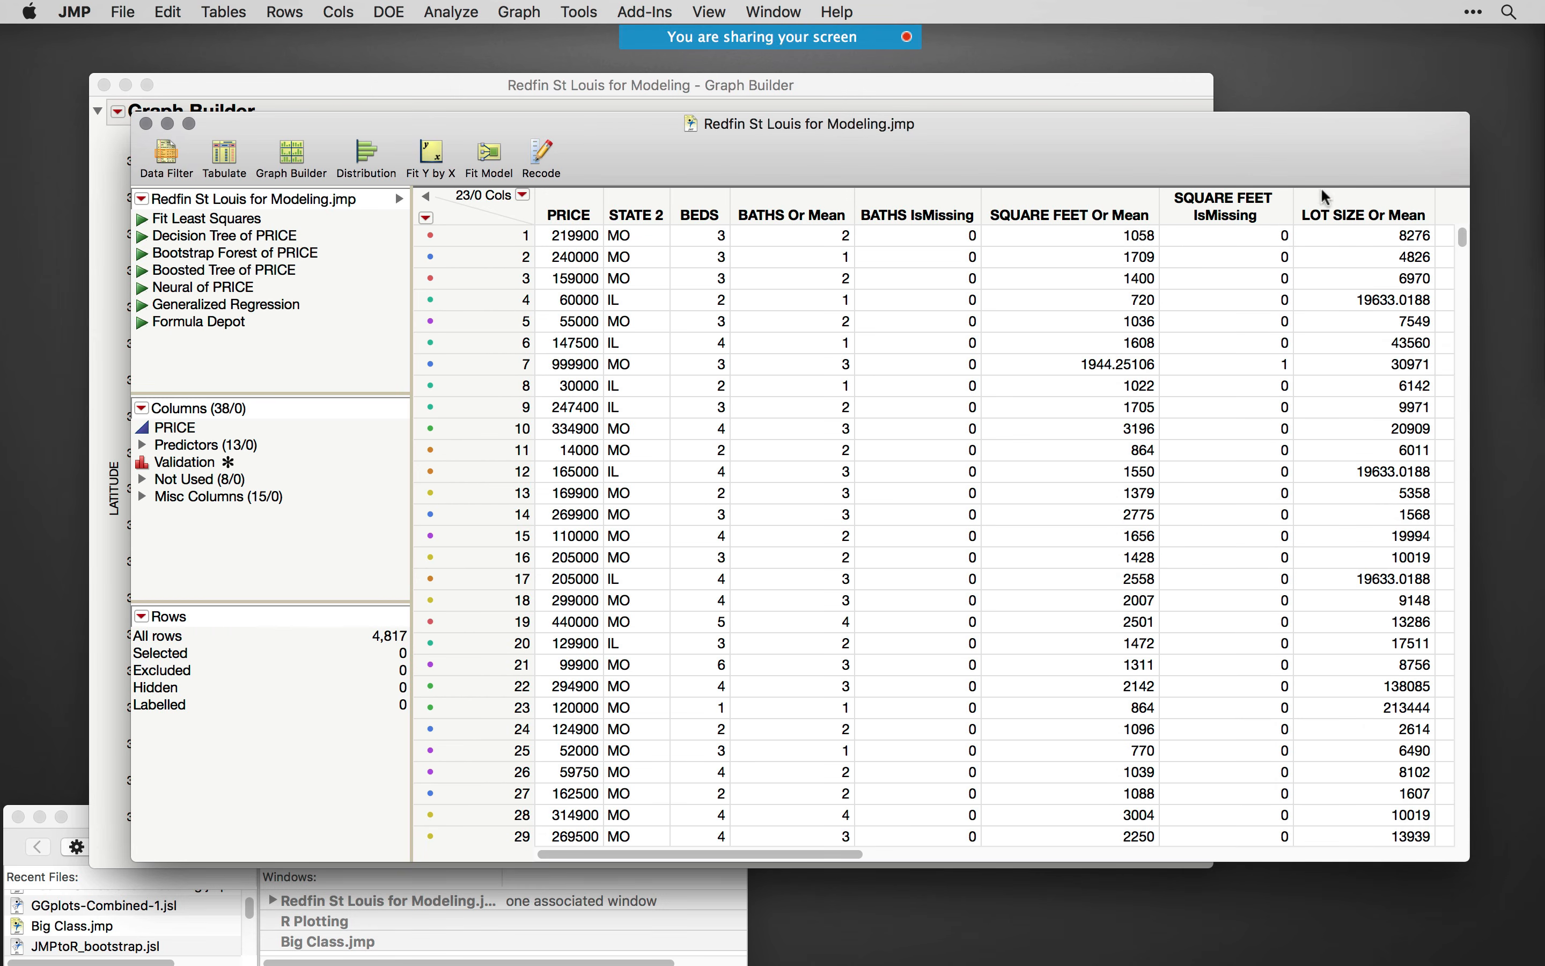
{"action": "left_click", "coordinate": [591, 105]}
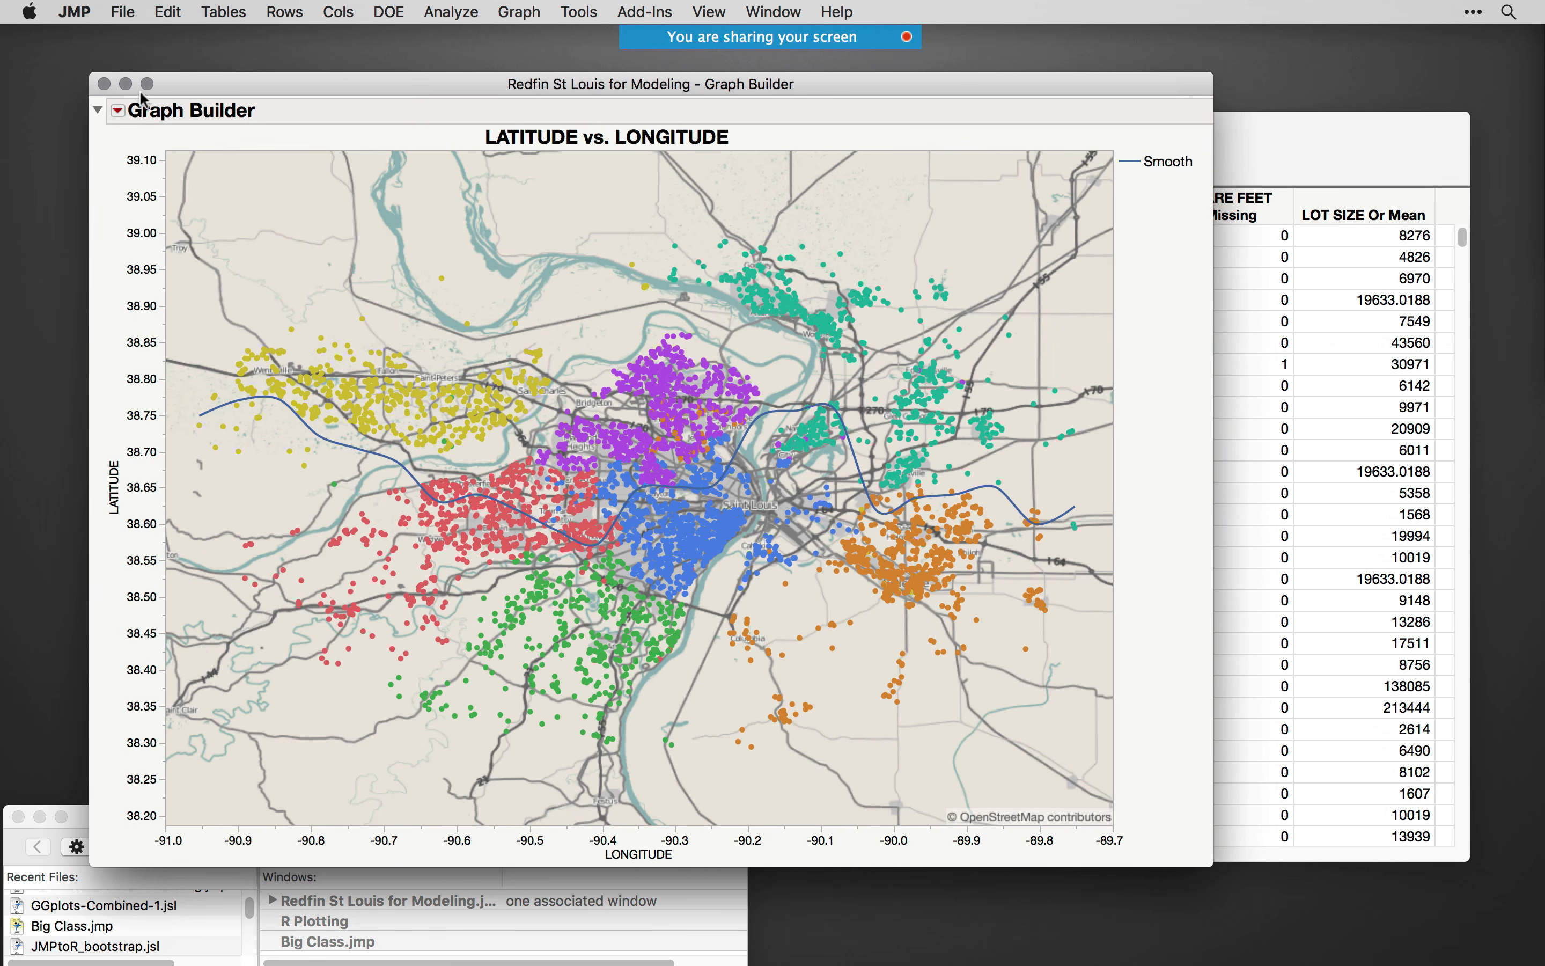
{"action": "left_click", "coordinate": [104, 89]}
{"action": "double_click", "coordinate": [937, 126]}
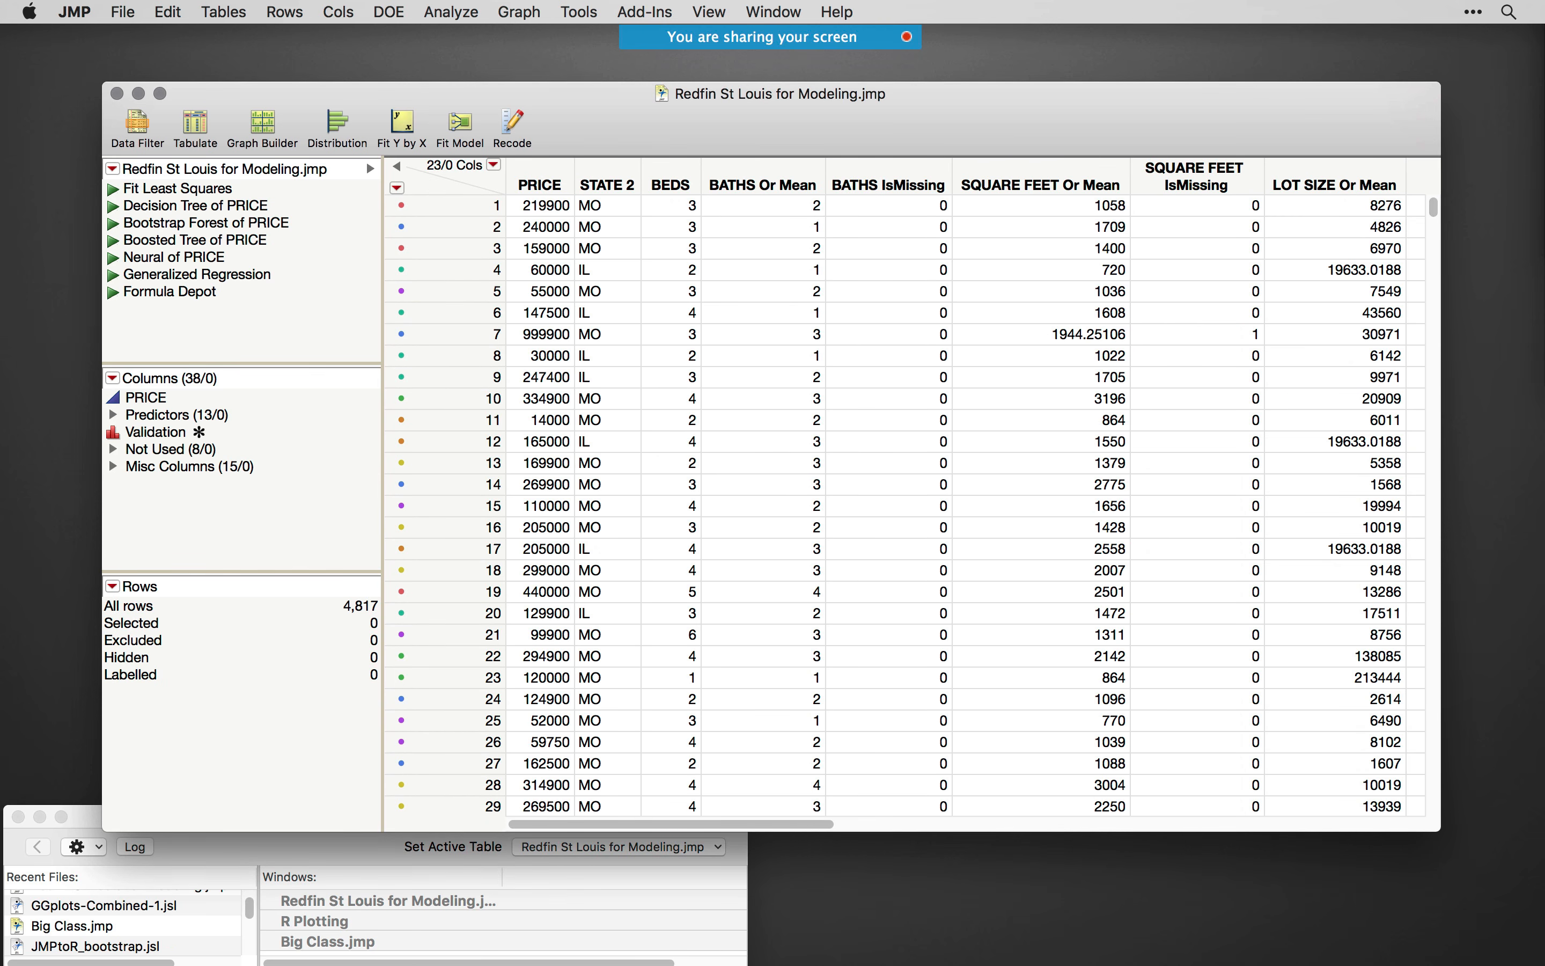
- Switch to the Price Predictor web app in Chrome and collapse its About description
{"action": "key", "text": "super+Tab"}
{"action": "key", "text": "super+Tab"}
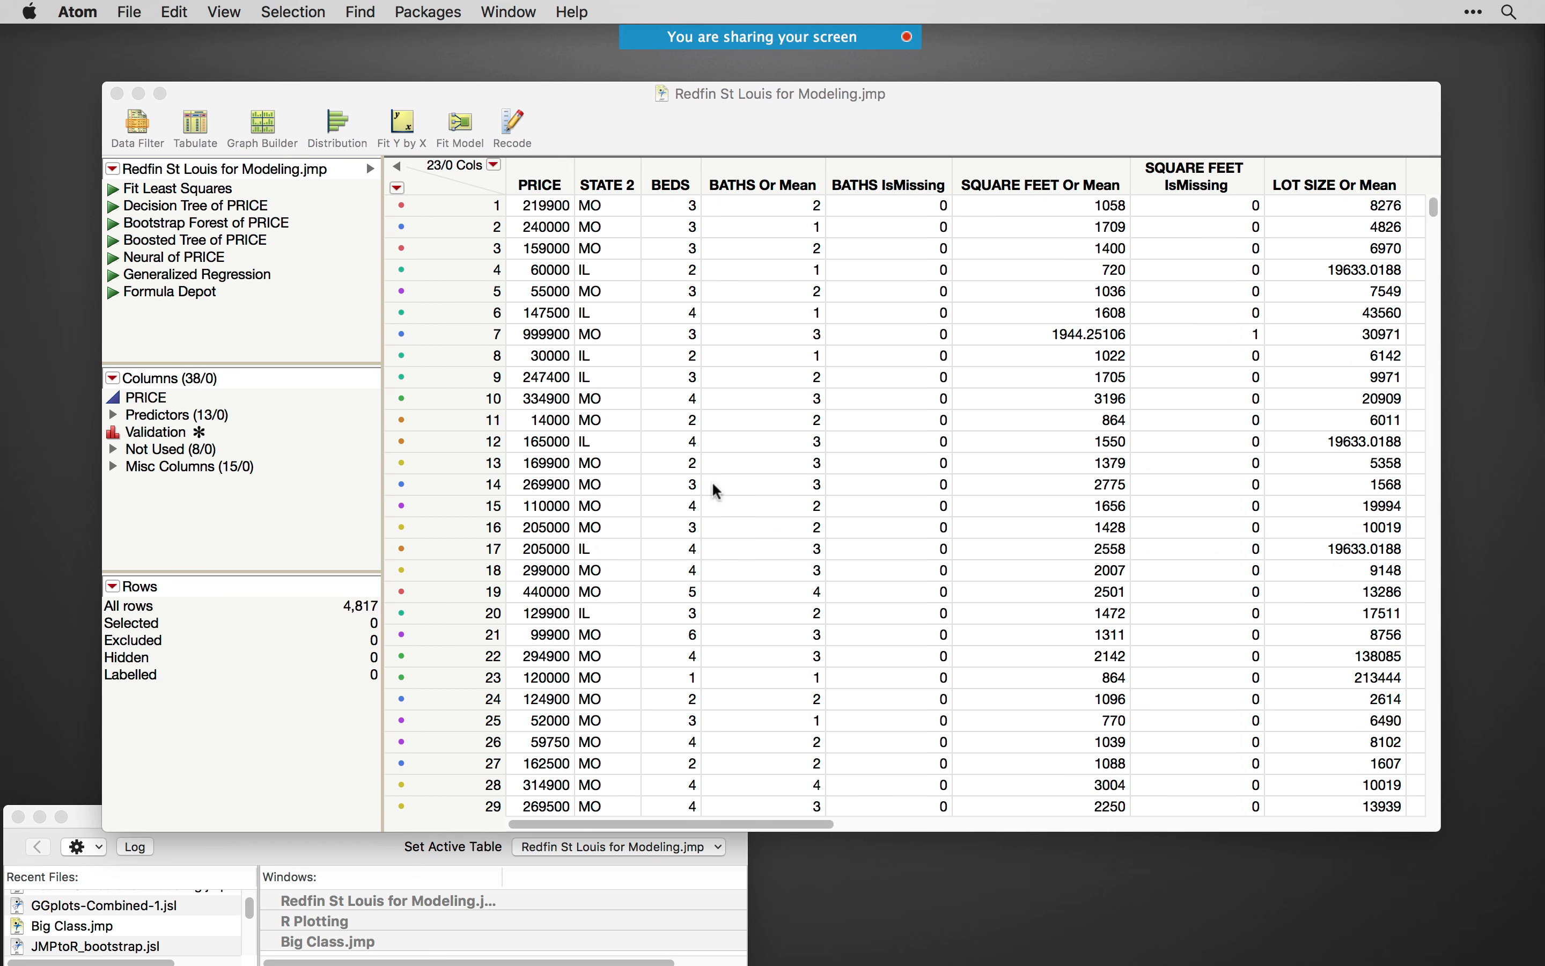
{"action": "key", "text": "super+Tab"}
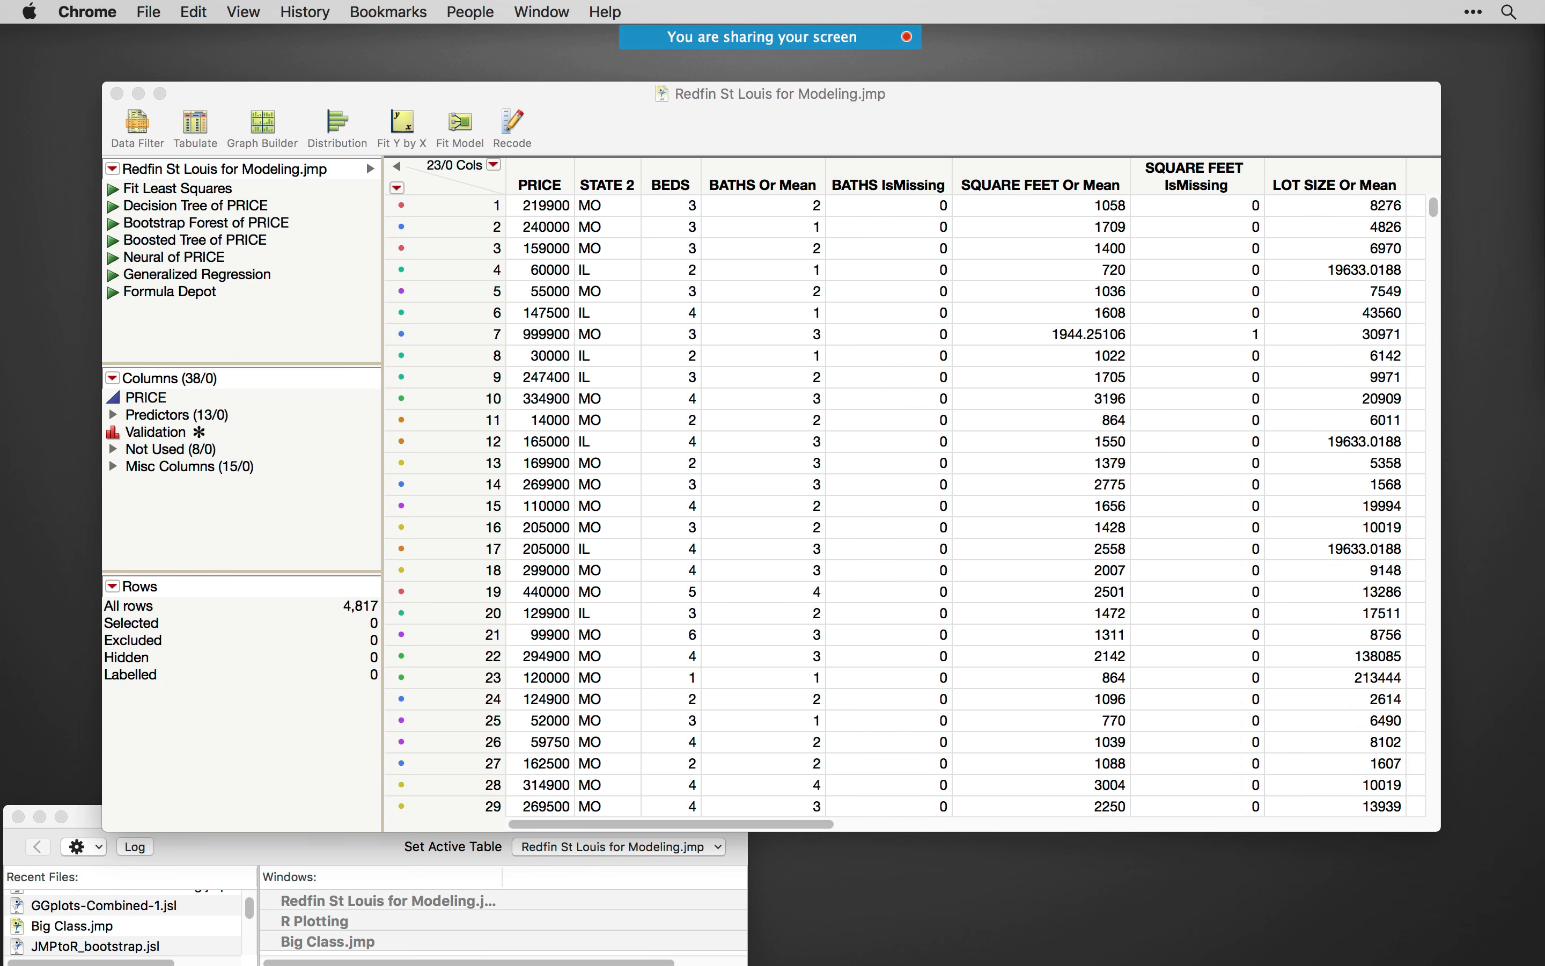
{"action": "left_click_drag", "start_coordinate": [0, 409], "coordinate": [866, 21]}
{"action": "left_click_drag", "start_coordinate": [1001, 46], "coordinate": [1001, 13]}
{"action": "left_click", "coordinate": [458, 12]}
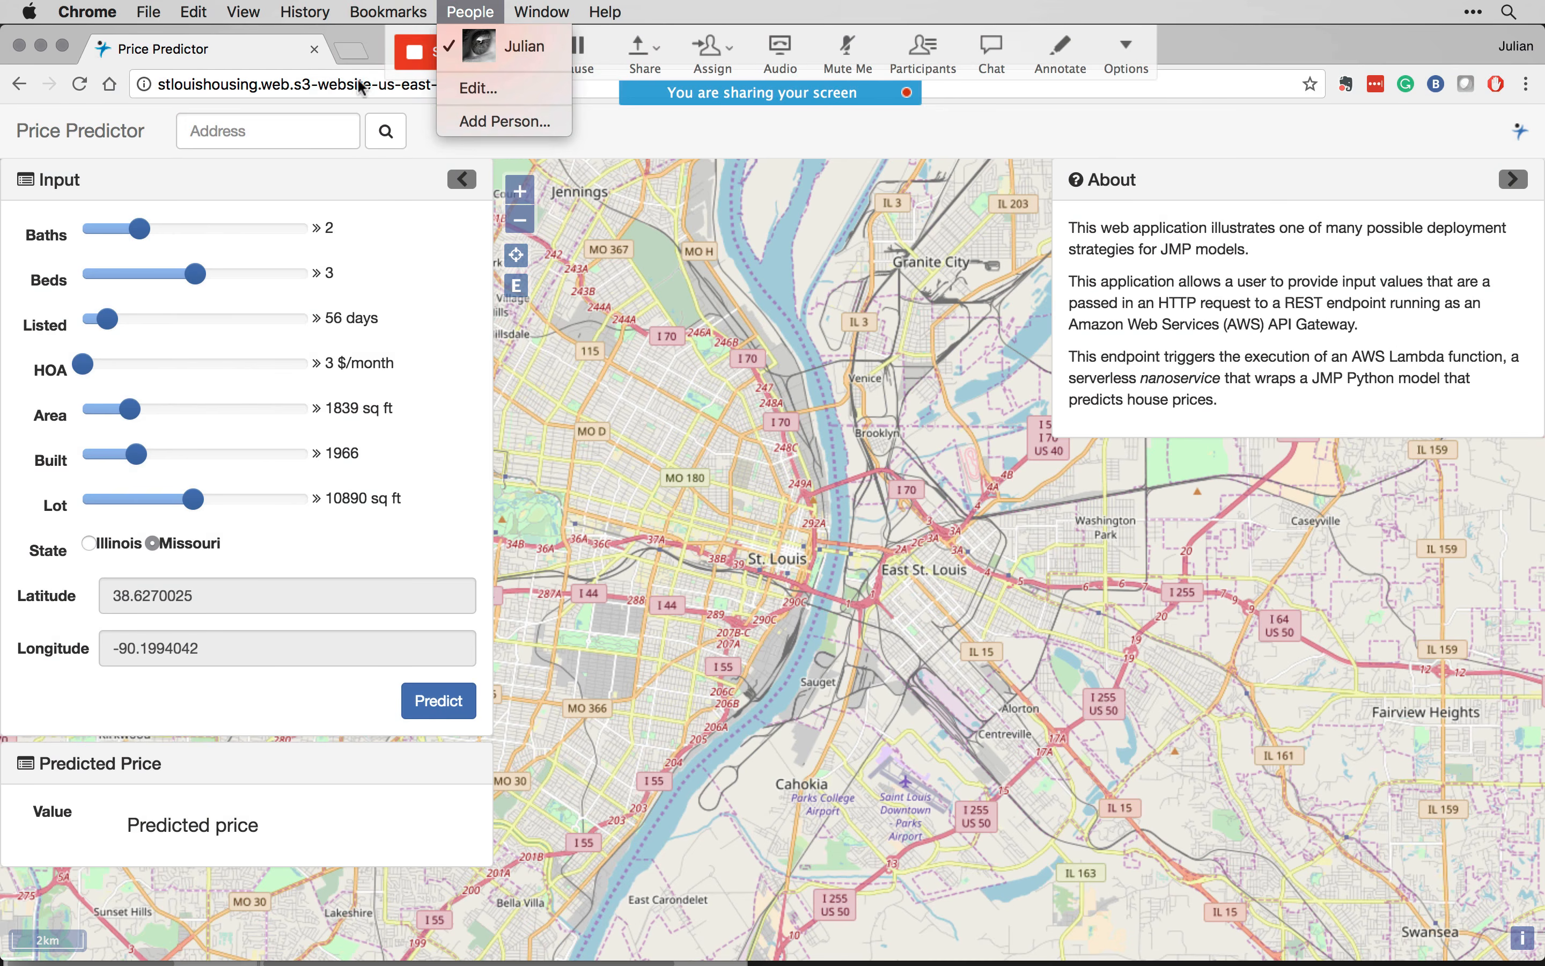
{"action": "left_click", "coordinate": [891, 452]}
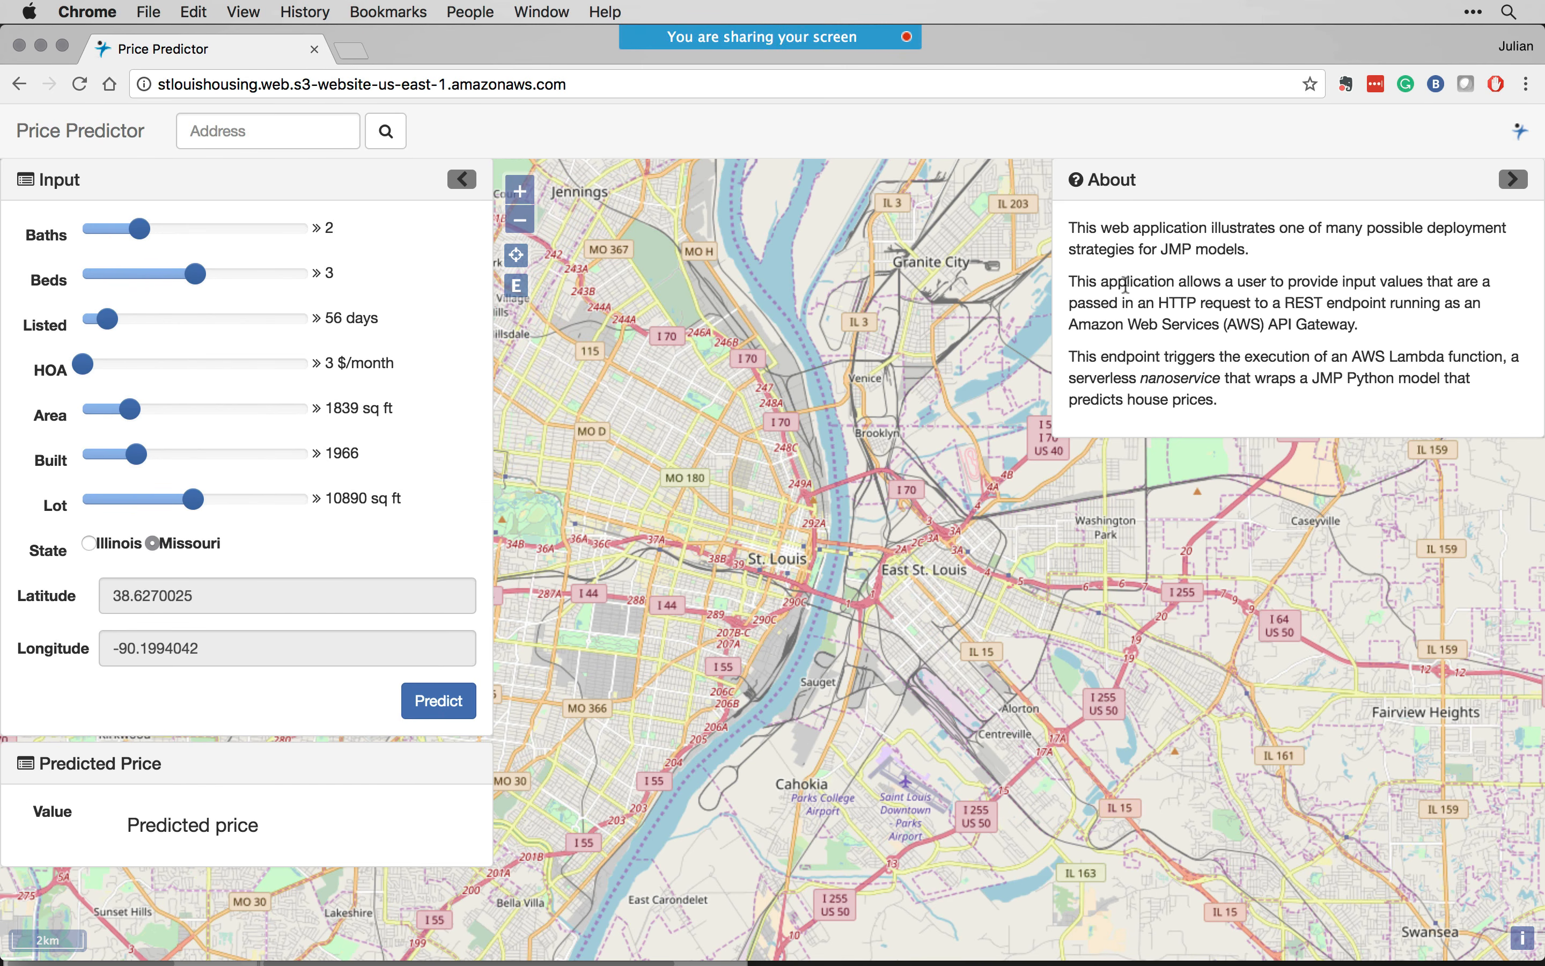
{"action": "left_click", "coordinate": [1513, 180]}
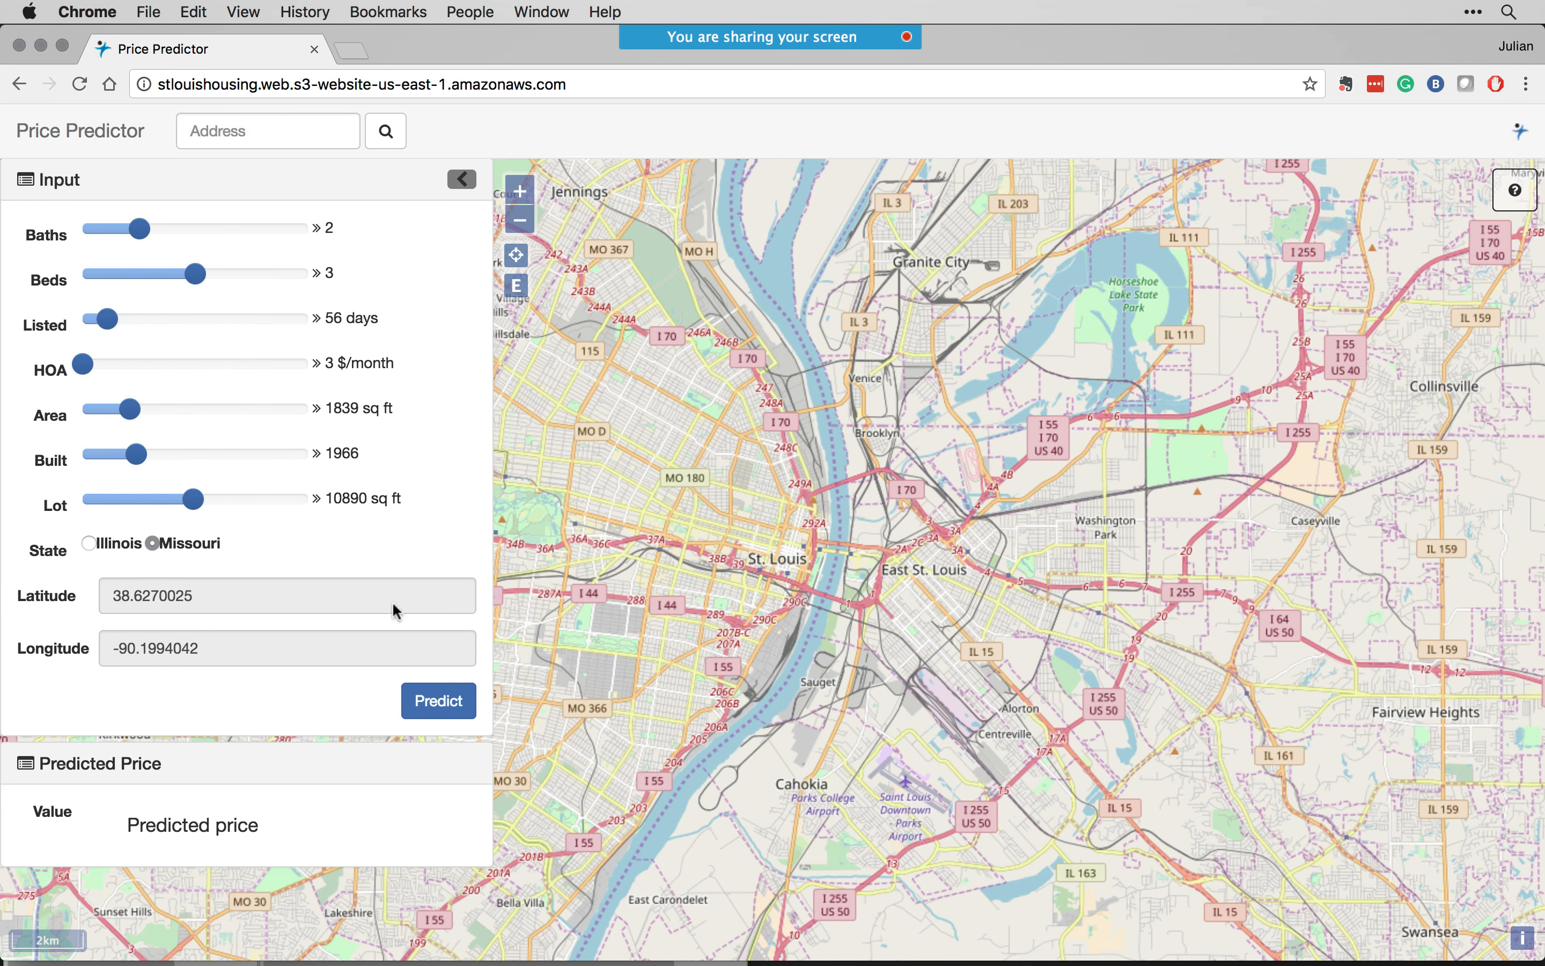
- Mark a house location northwest of downtown St. Louis and set 3 baths, 2 beds, 19 days listed, 2137 sq ft area and 1981 built
{"action": "left_click_drag", "start_coordinate": [738, 560], "coordinate": [903, 558]}
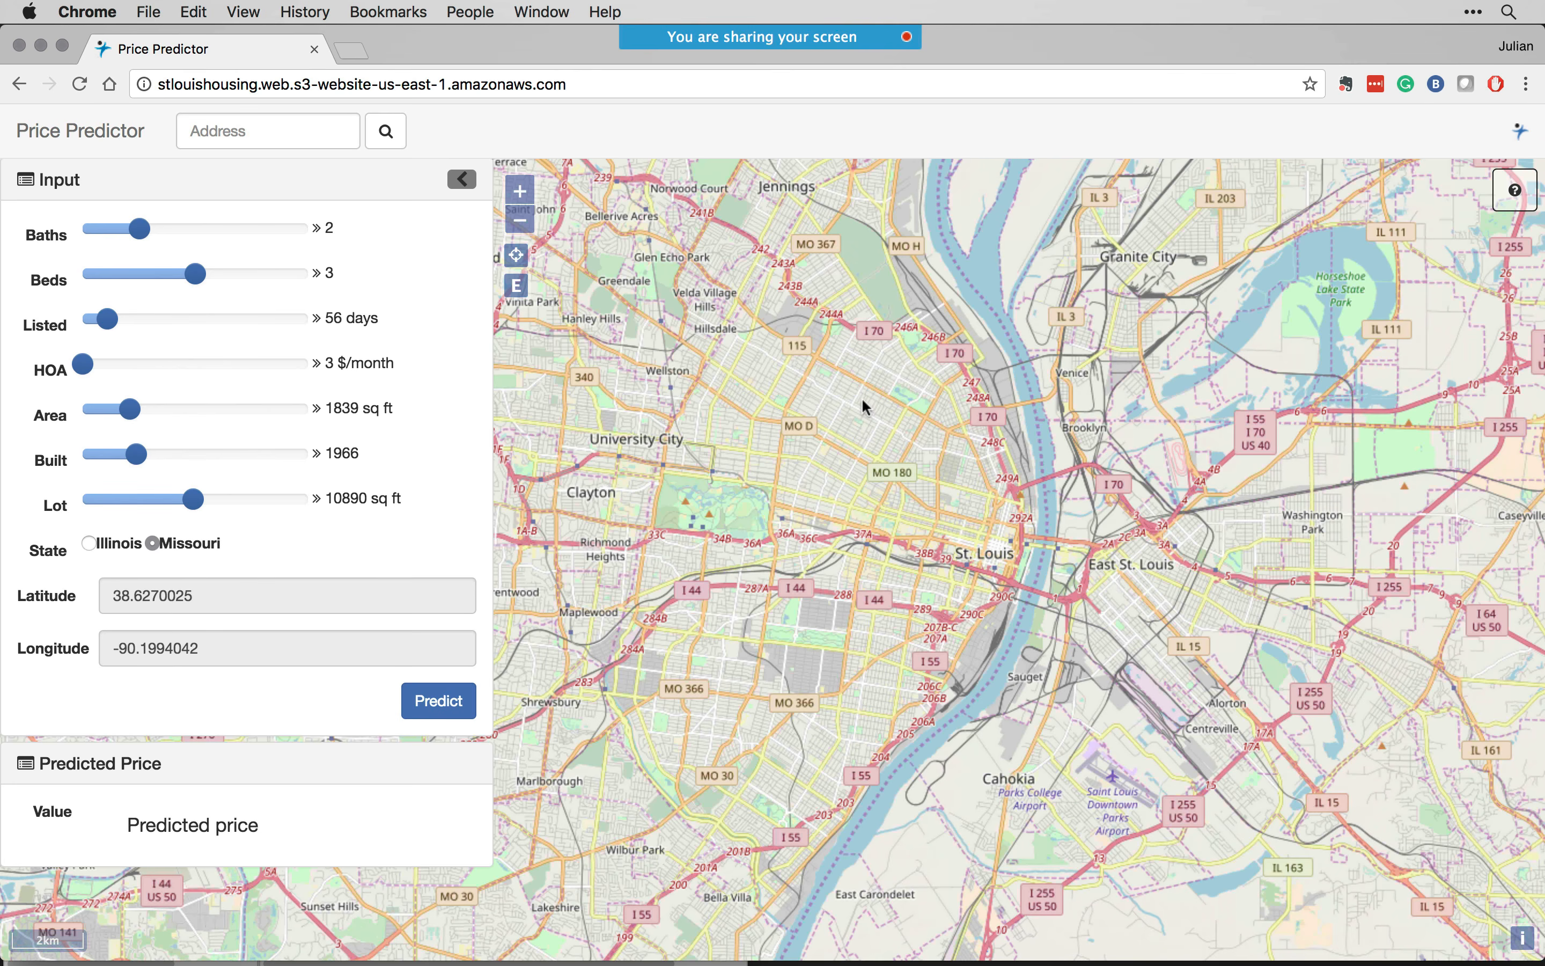
{"action": "left_click", "coordinate": [863, 401]}
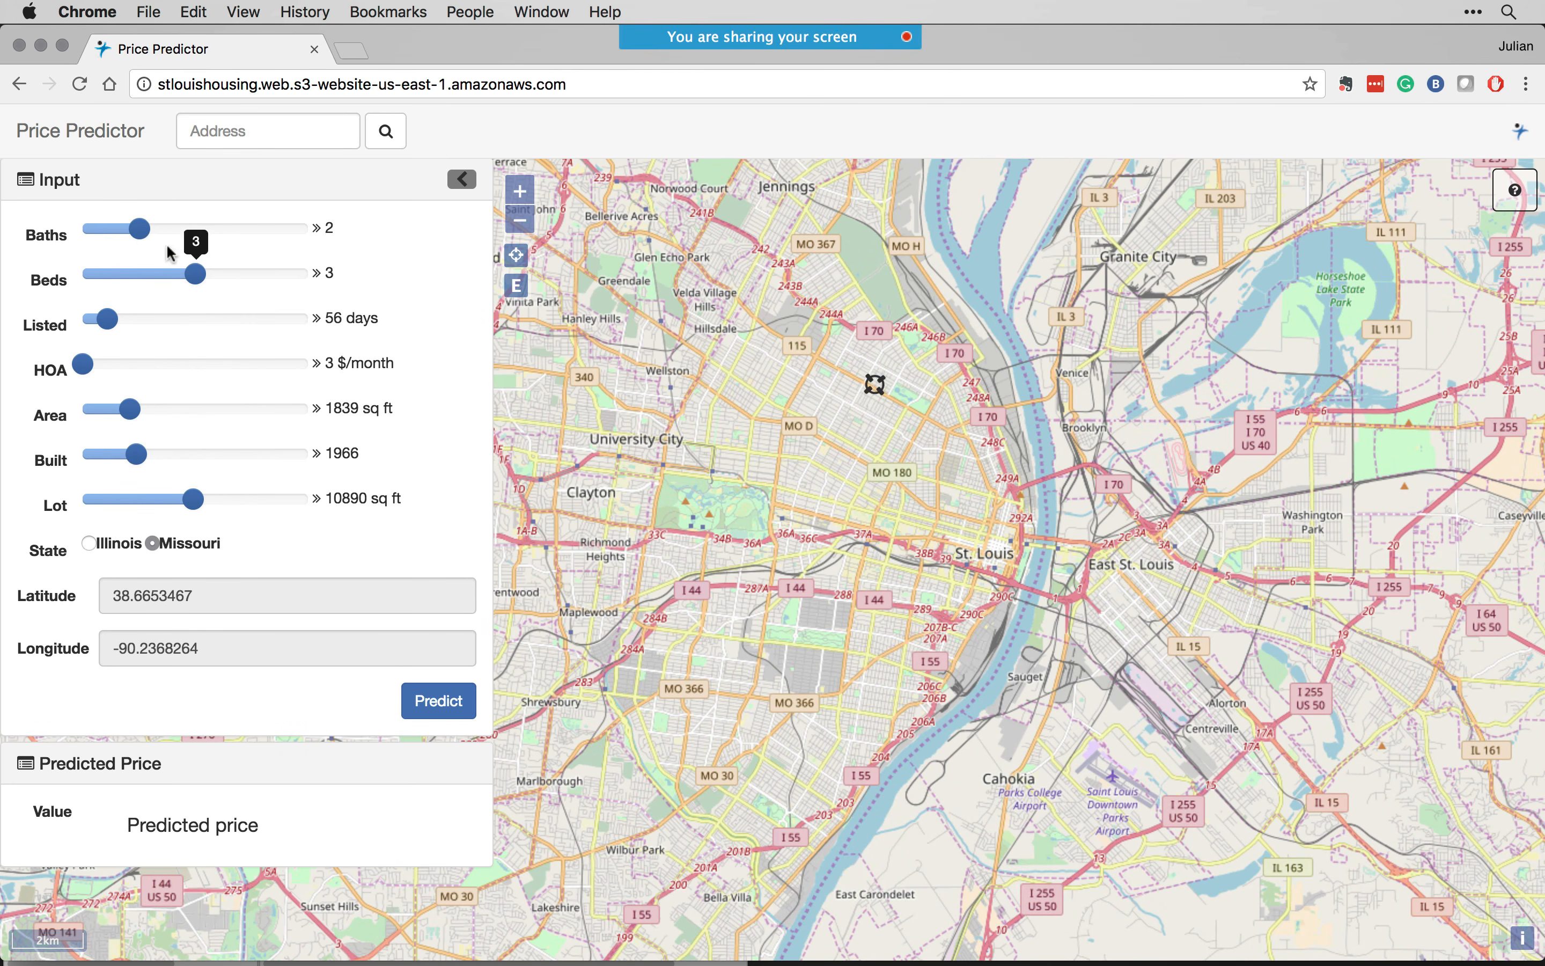
{"action": "mouse_move", "coordinate": [139, 229]}
{"action": "left_click_drag", "start_coordinate": [140, 230], "coordinate": [94, 321]}
{"action": "mouse_move", "coordinate": [111, 336]}
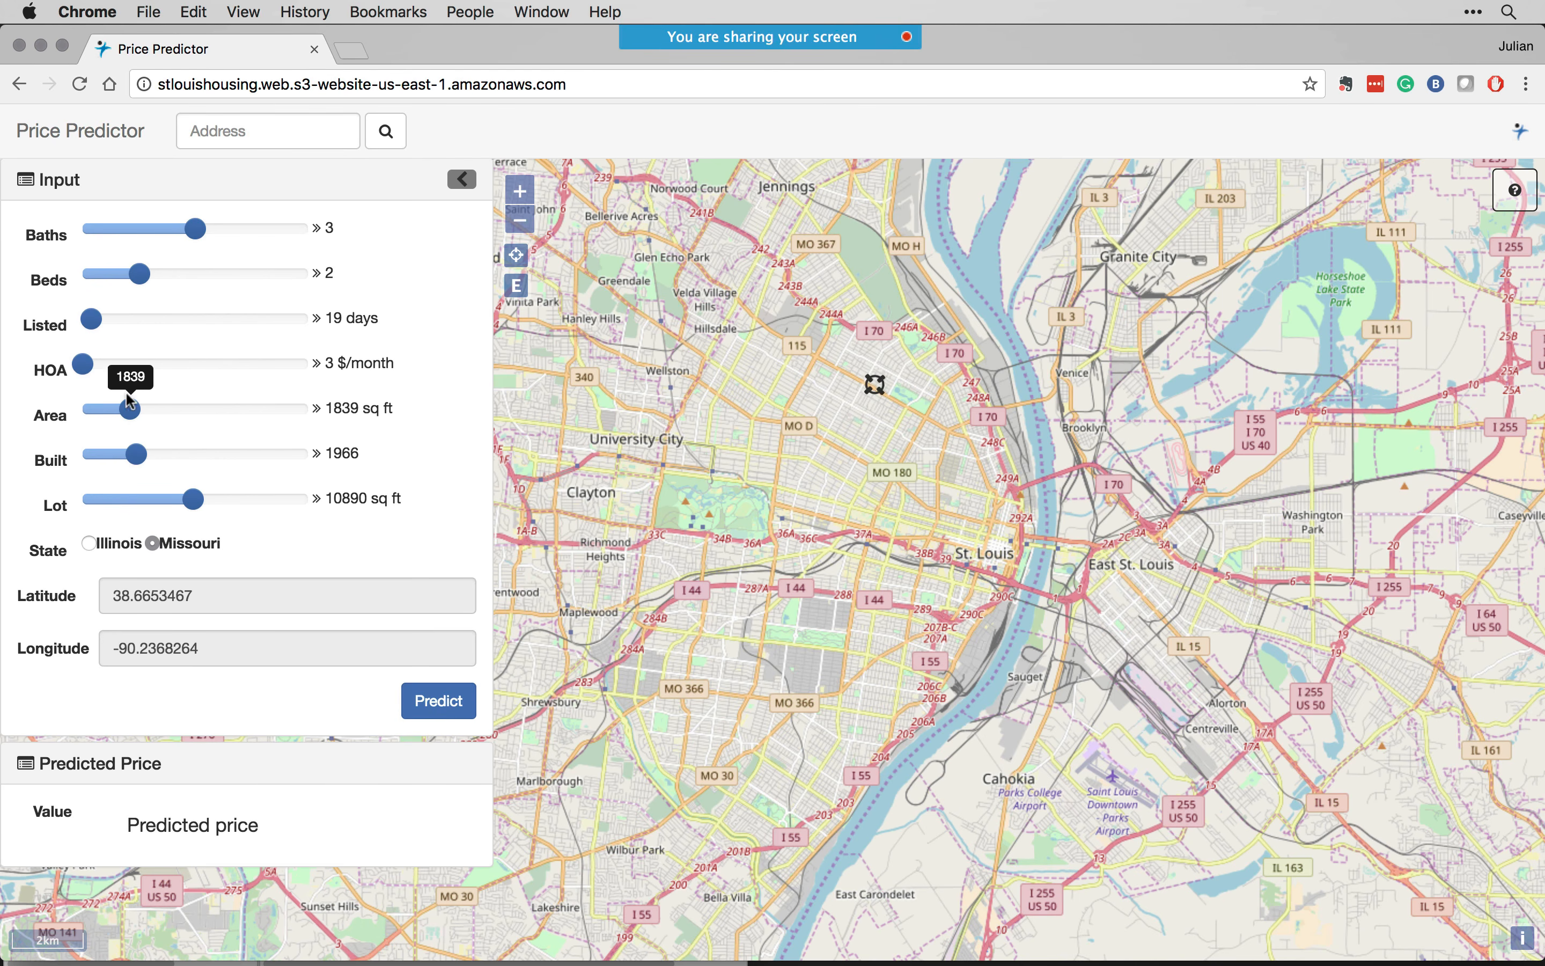
{"action": "left_click_drag", "start_coordinate": [130, 409], "coordinate": [187, 457]}
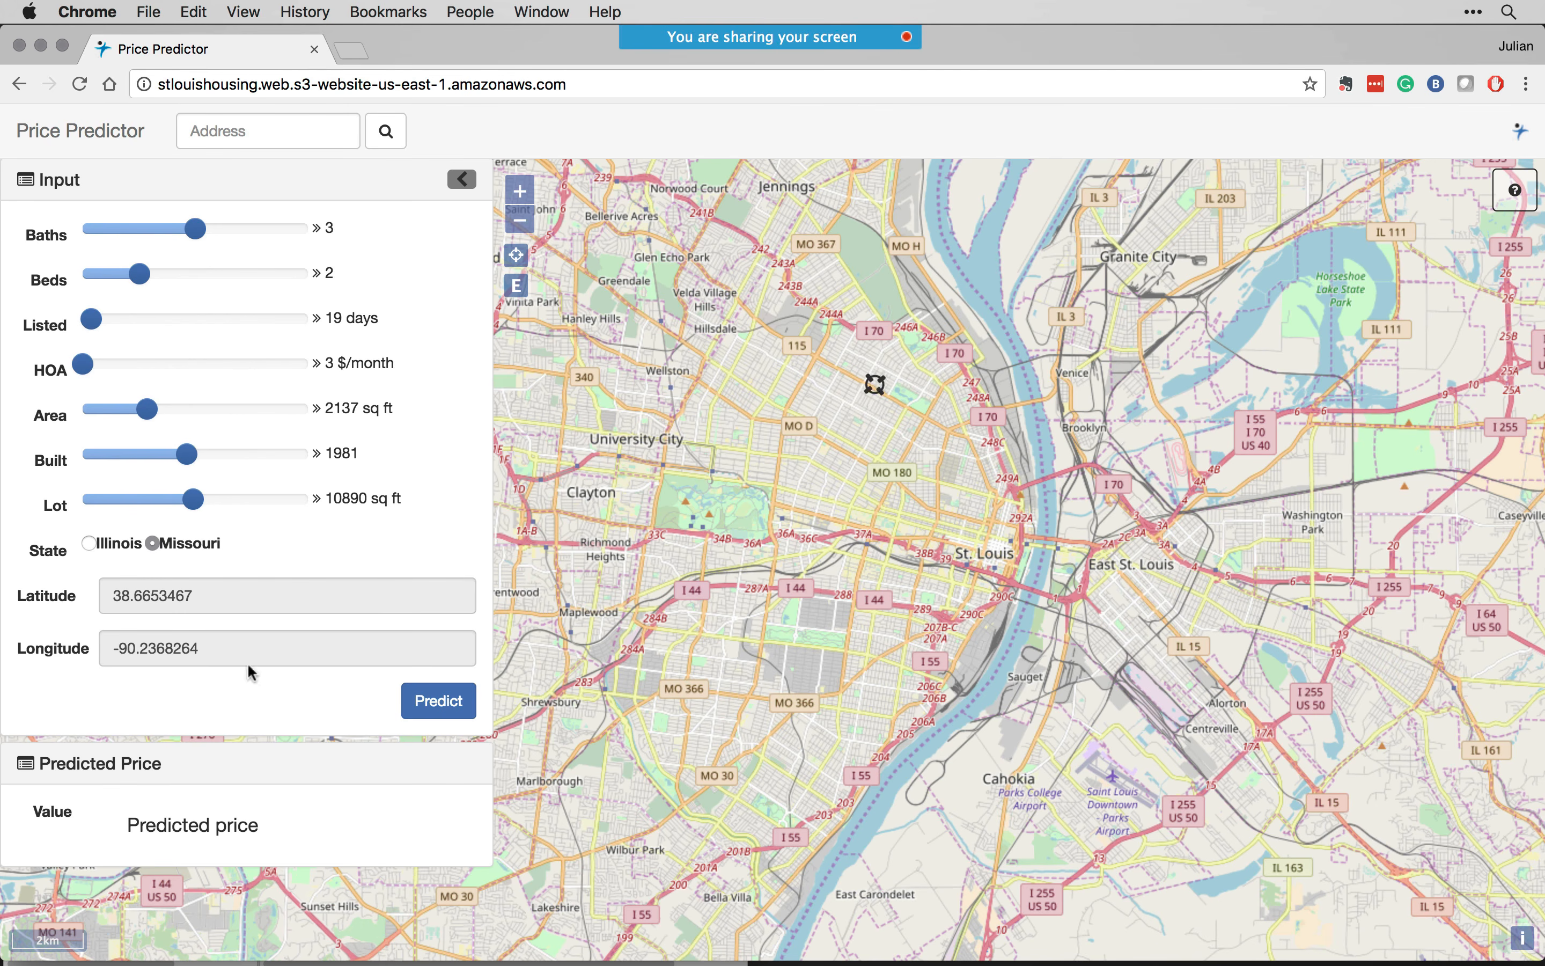
- Predict the house price, highlight the predicted value and minimize the browser window
{"action": "left_click", "coordinate": [416, 701]}
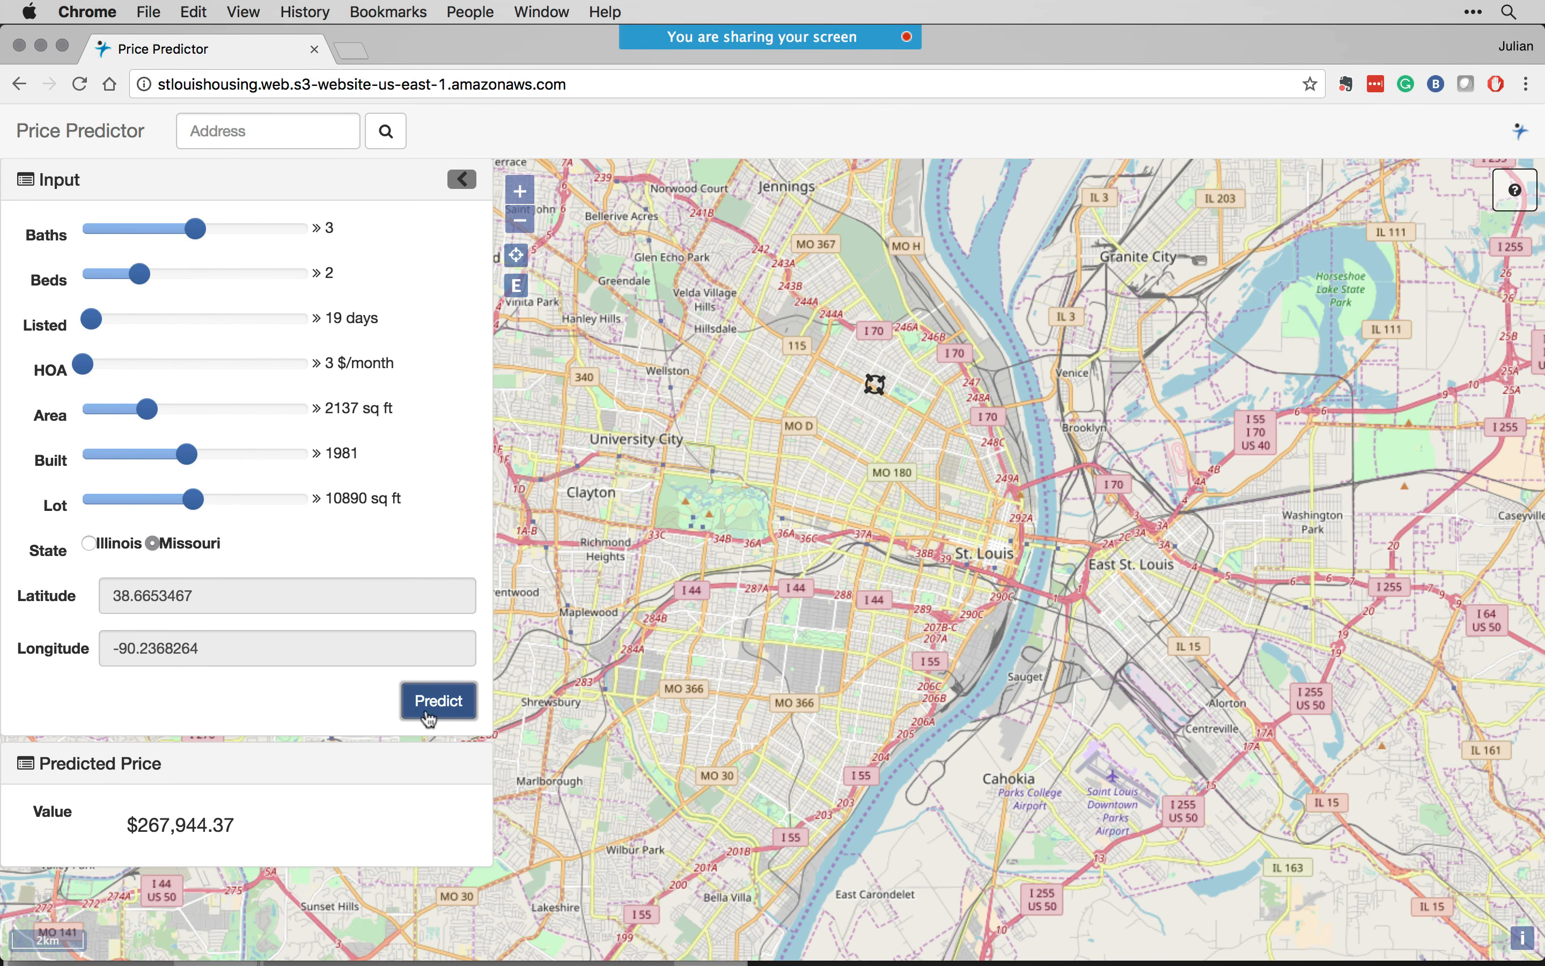
{"action": "left_click_drag", "start_coordinate": [253, 818], "coordinate": [124, 823]}
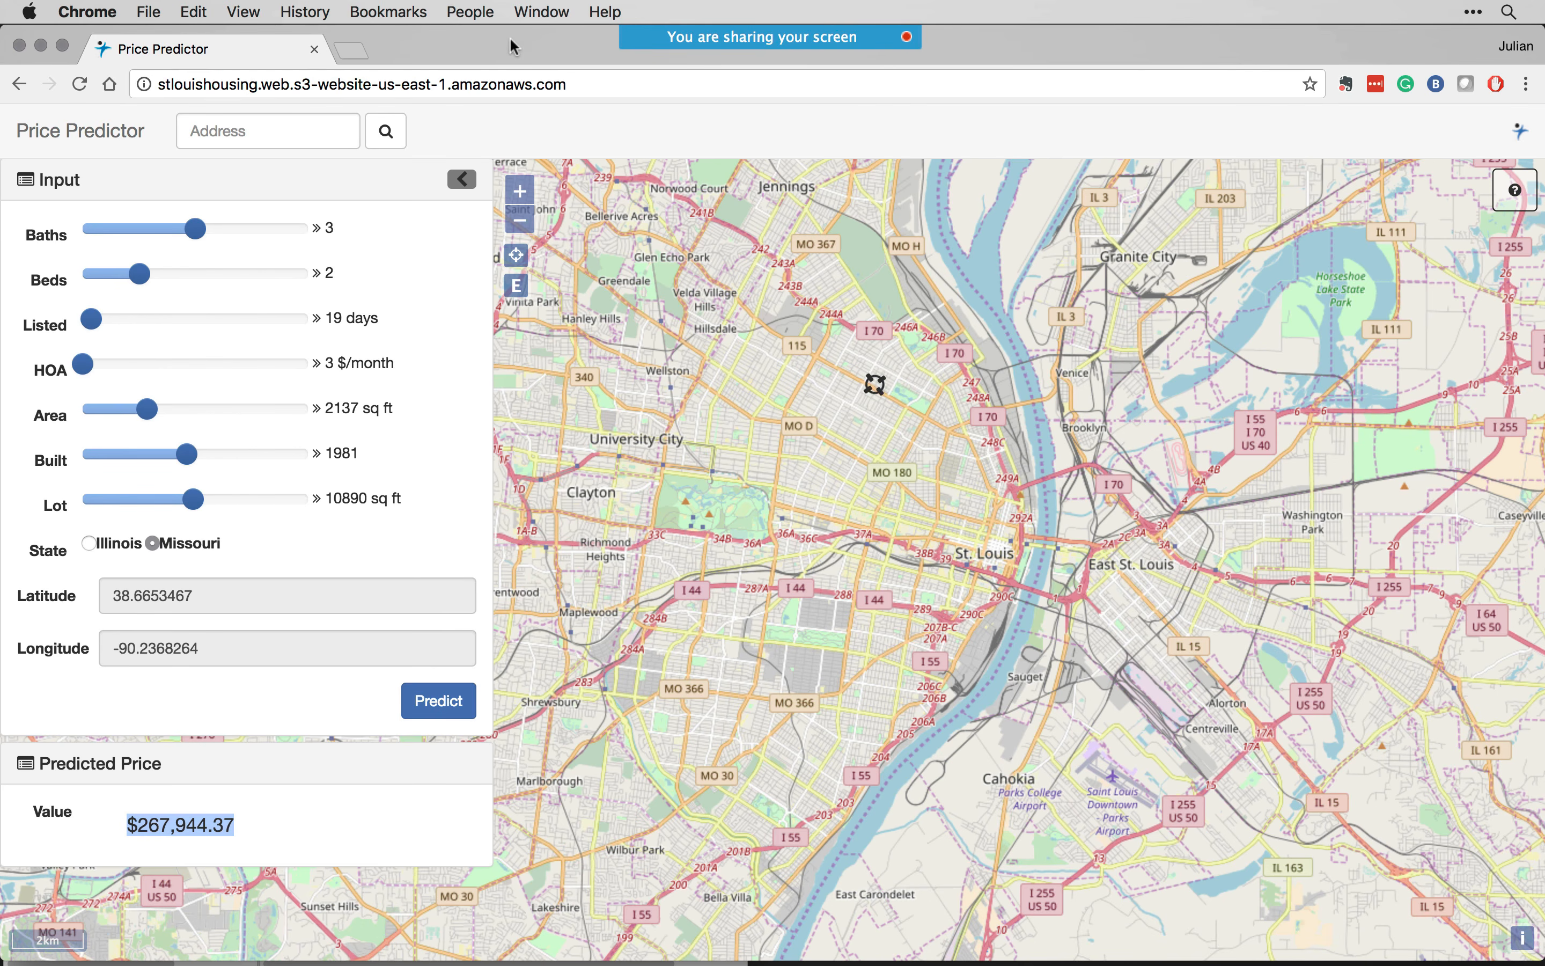
{"action": "left_click", "coordinate": [42, 49]}
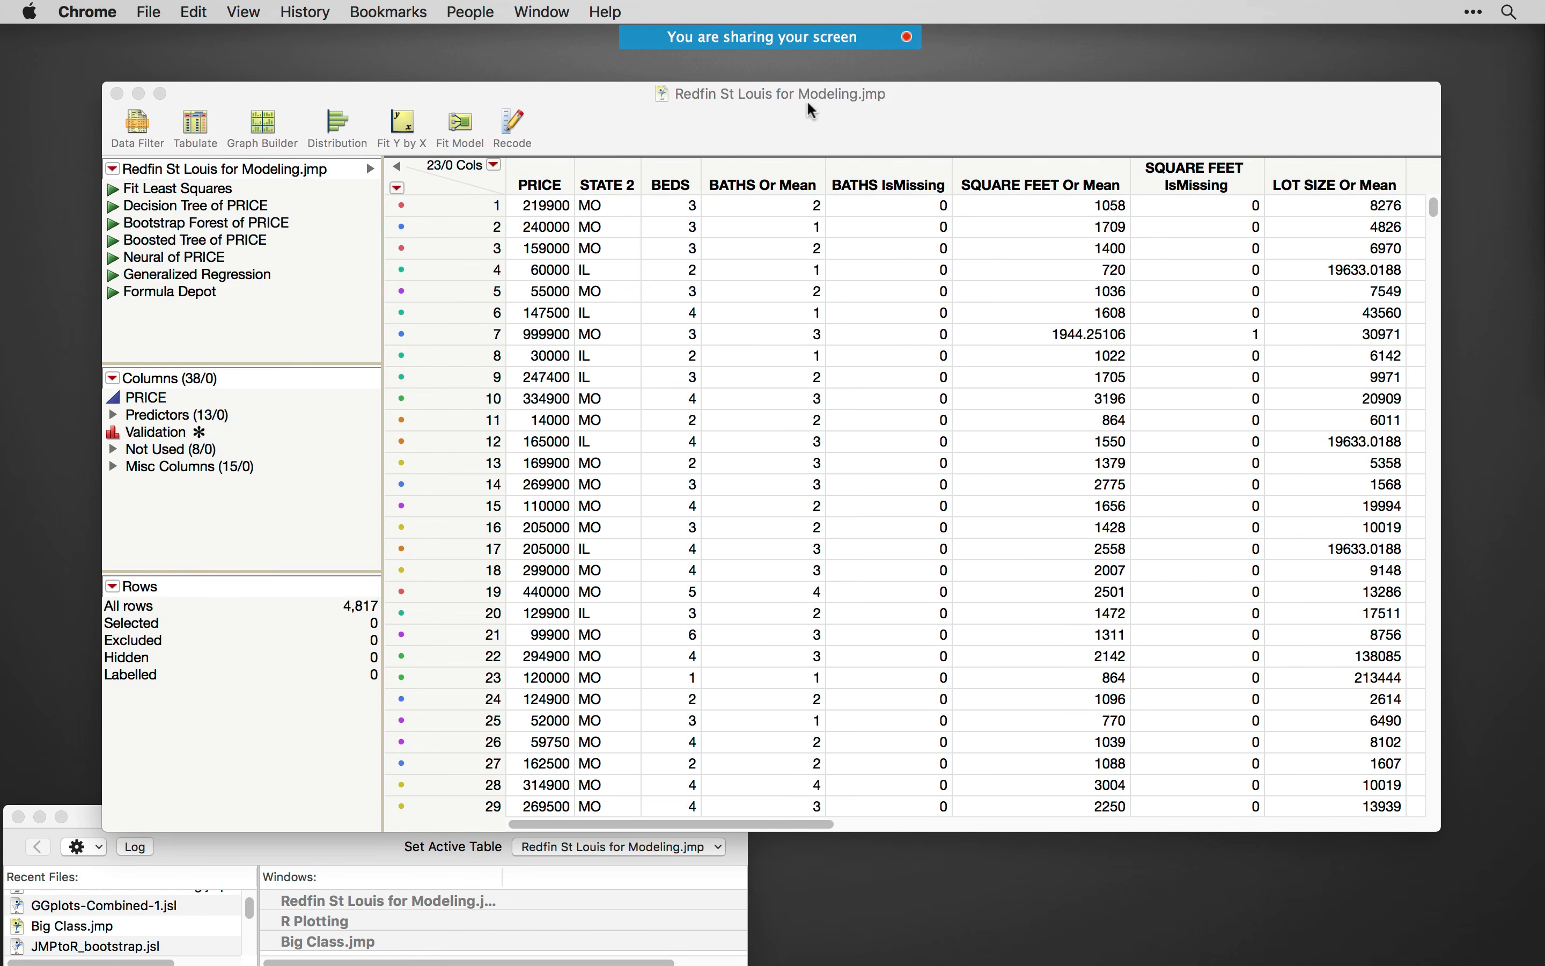
- Reposition the data table window, run its saved Neural of PRICE script and move the resulting report aside
{"action": "left_click_drag", "start_coordinate": [807, 101], "coordinate": [846, 91]}
{"action": "mouse_move", "coordinate": [522, 89]}
{"action": "left_mouse_down"}
{"action": "mouse_move", "coordinate": [548, 83]}
{"action": "mouse_move", "coordinate": [535, 77]}
{"action": "left_mouse_up"}
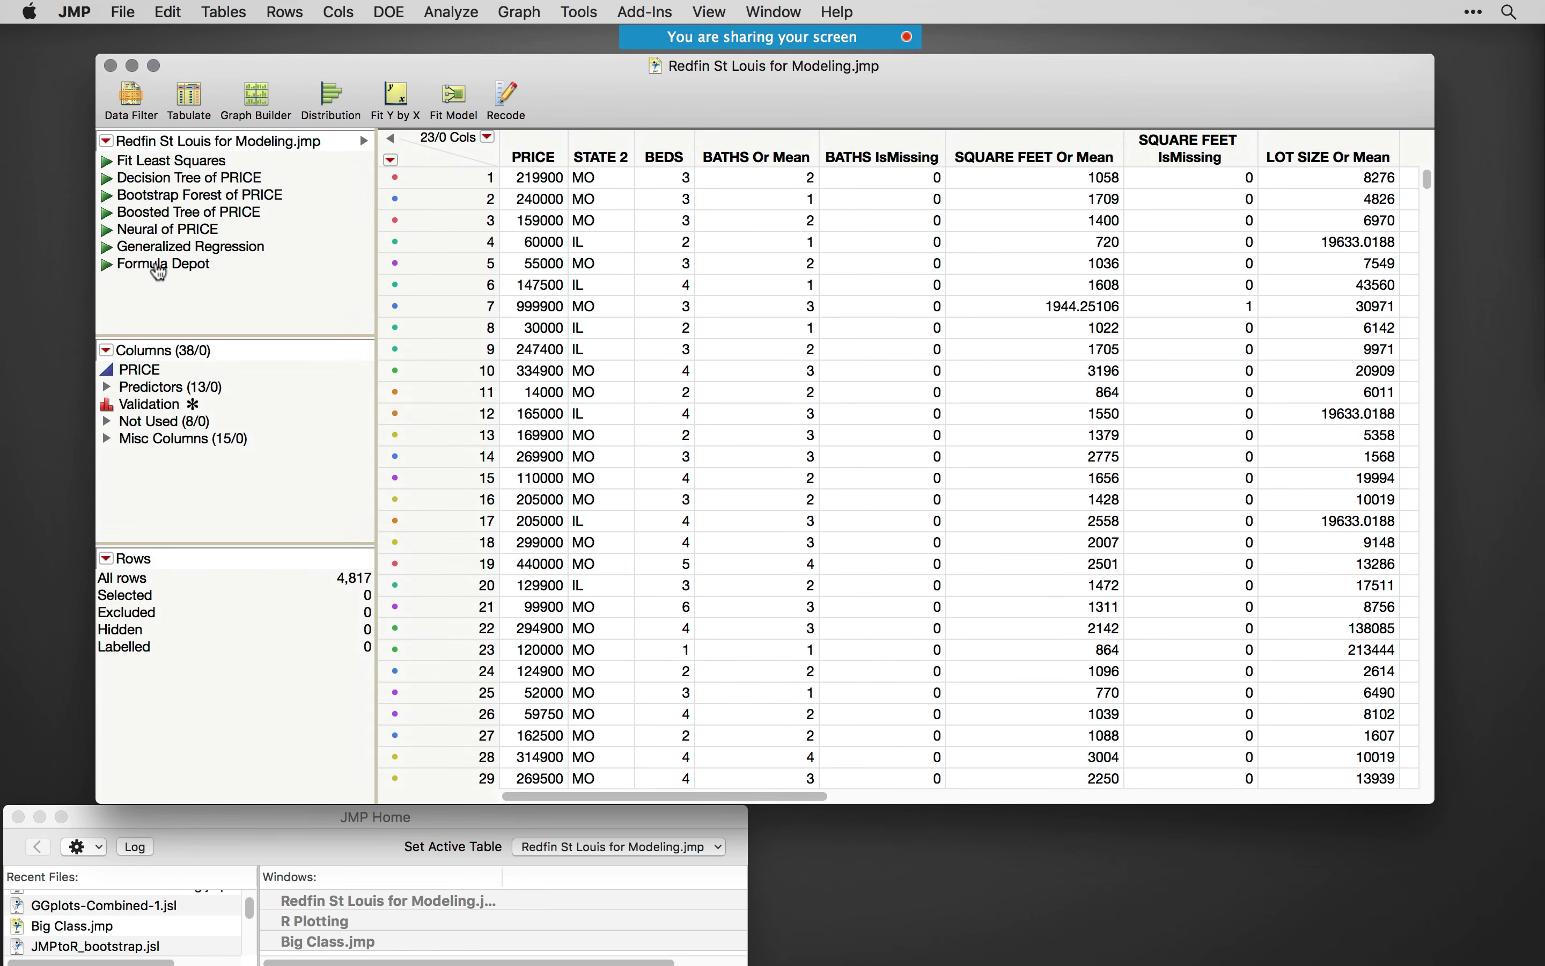
{"action": "left_click", "coordinate": [159, 264]}
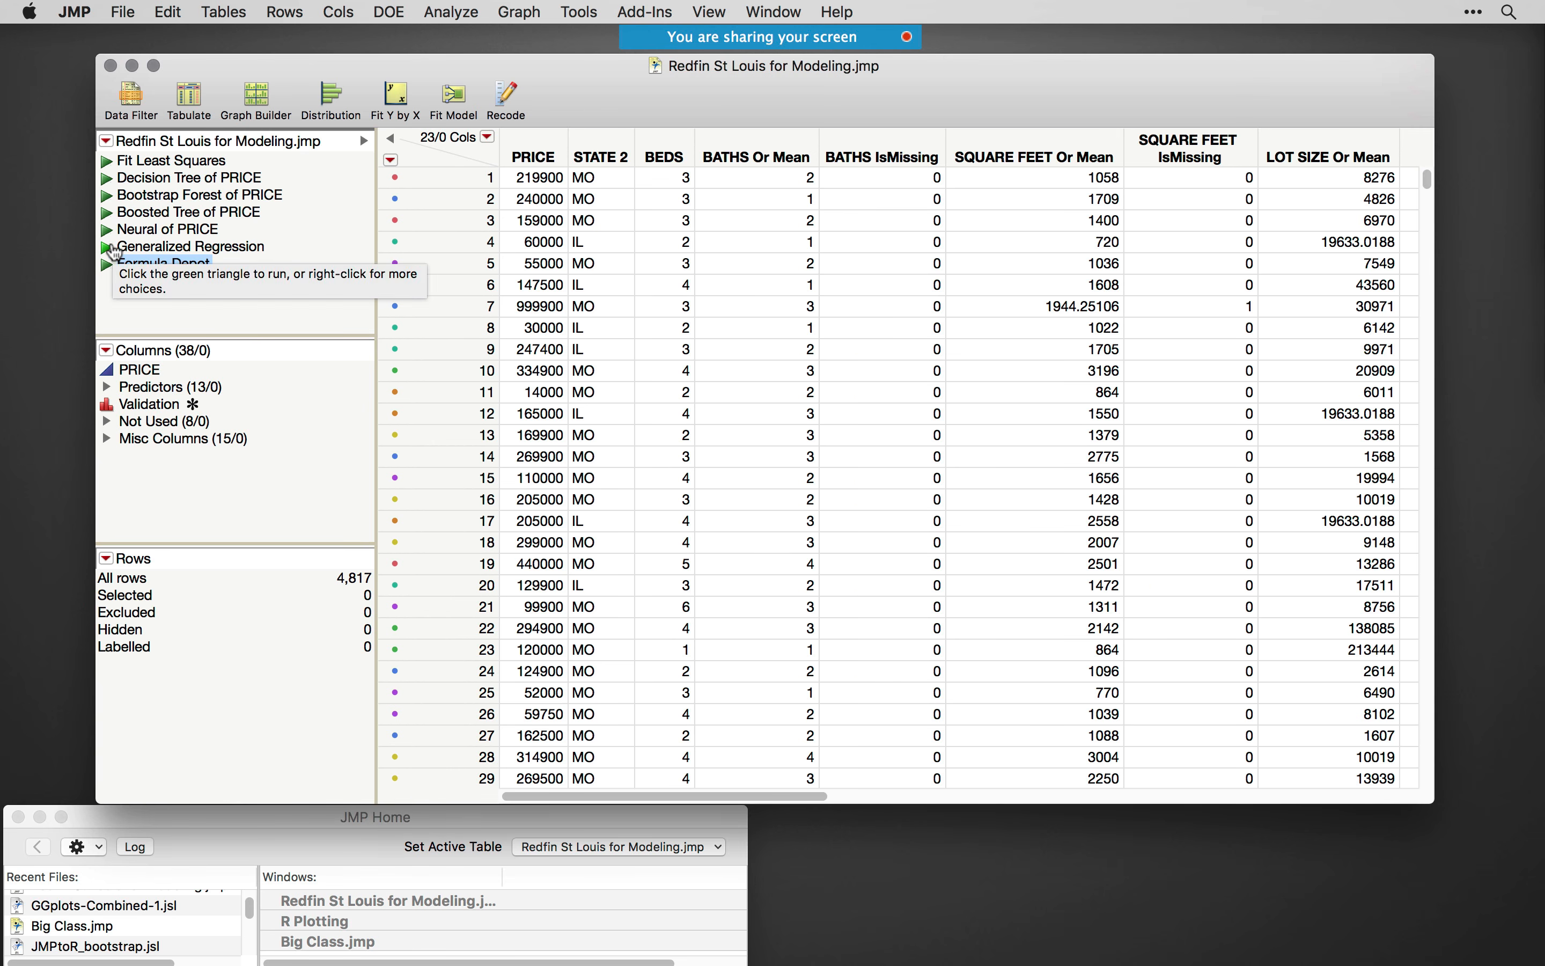
{"action": "left_click", "coordinate": [154, 231]}
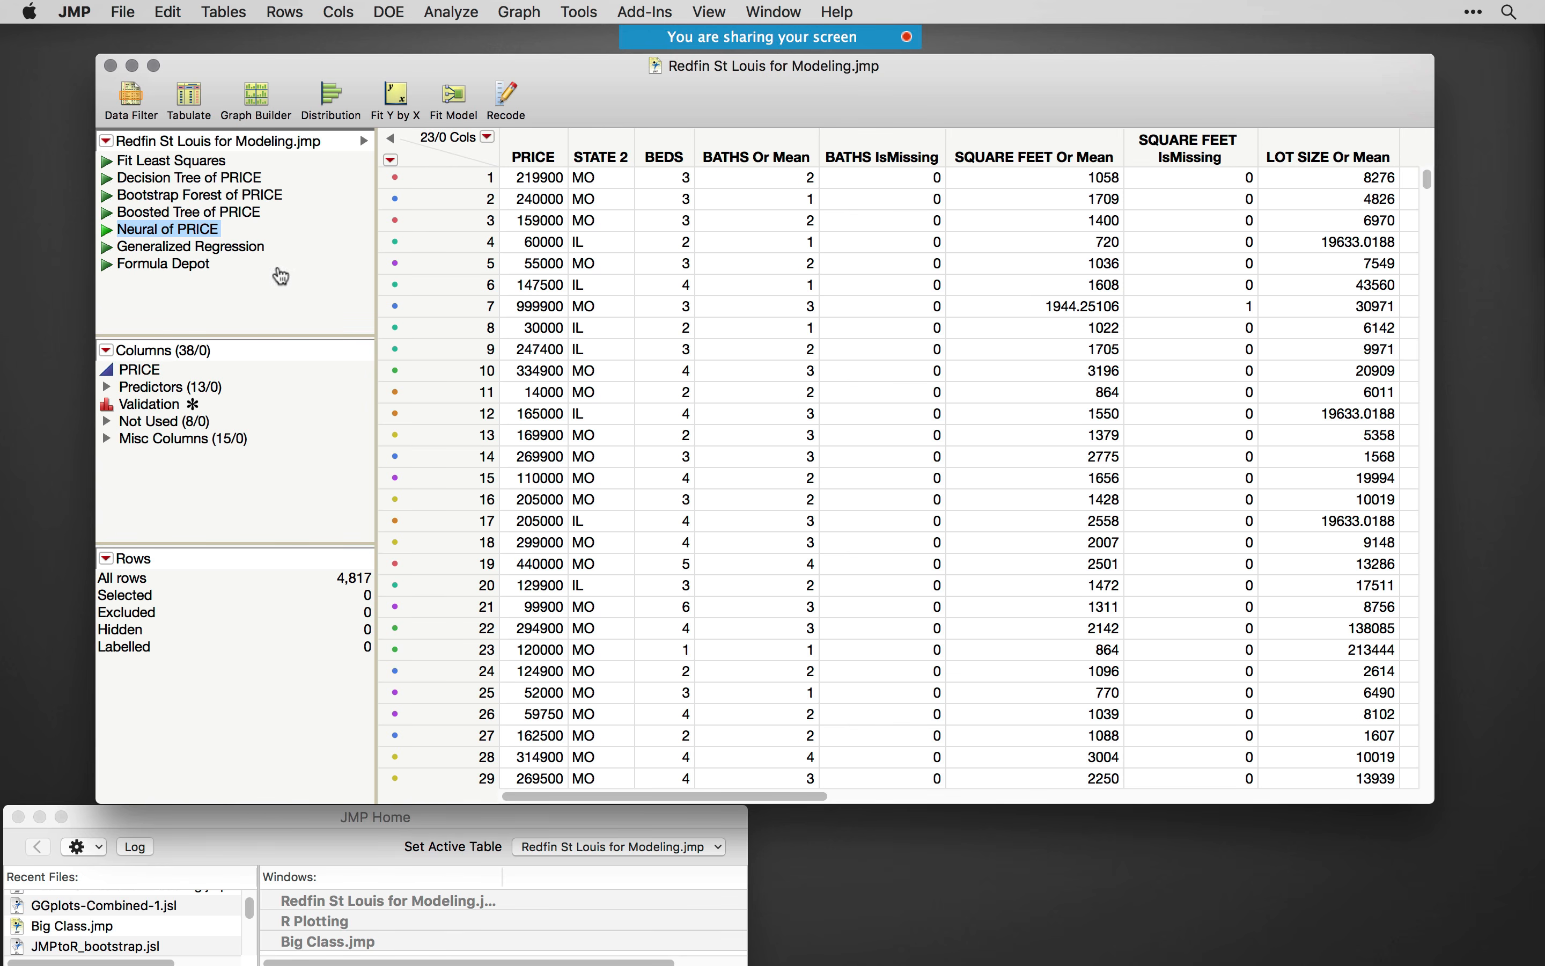
{"action": "left_click", "coordinate": [108, 231]}
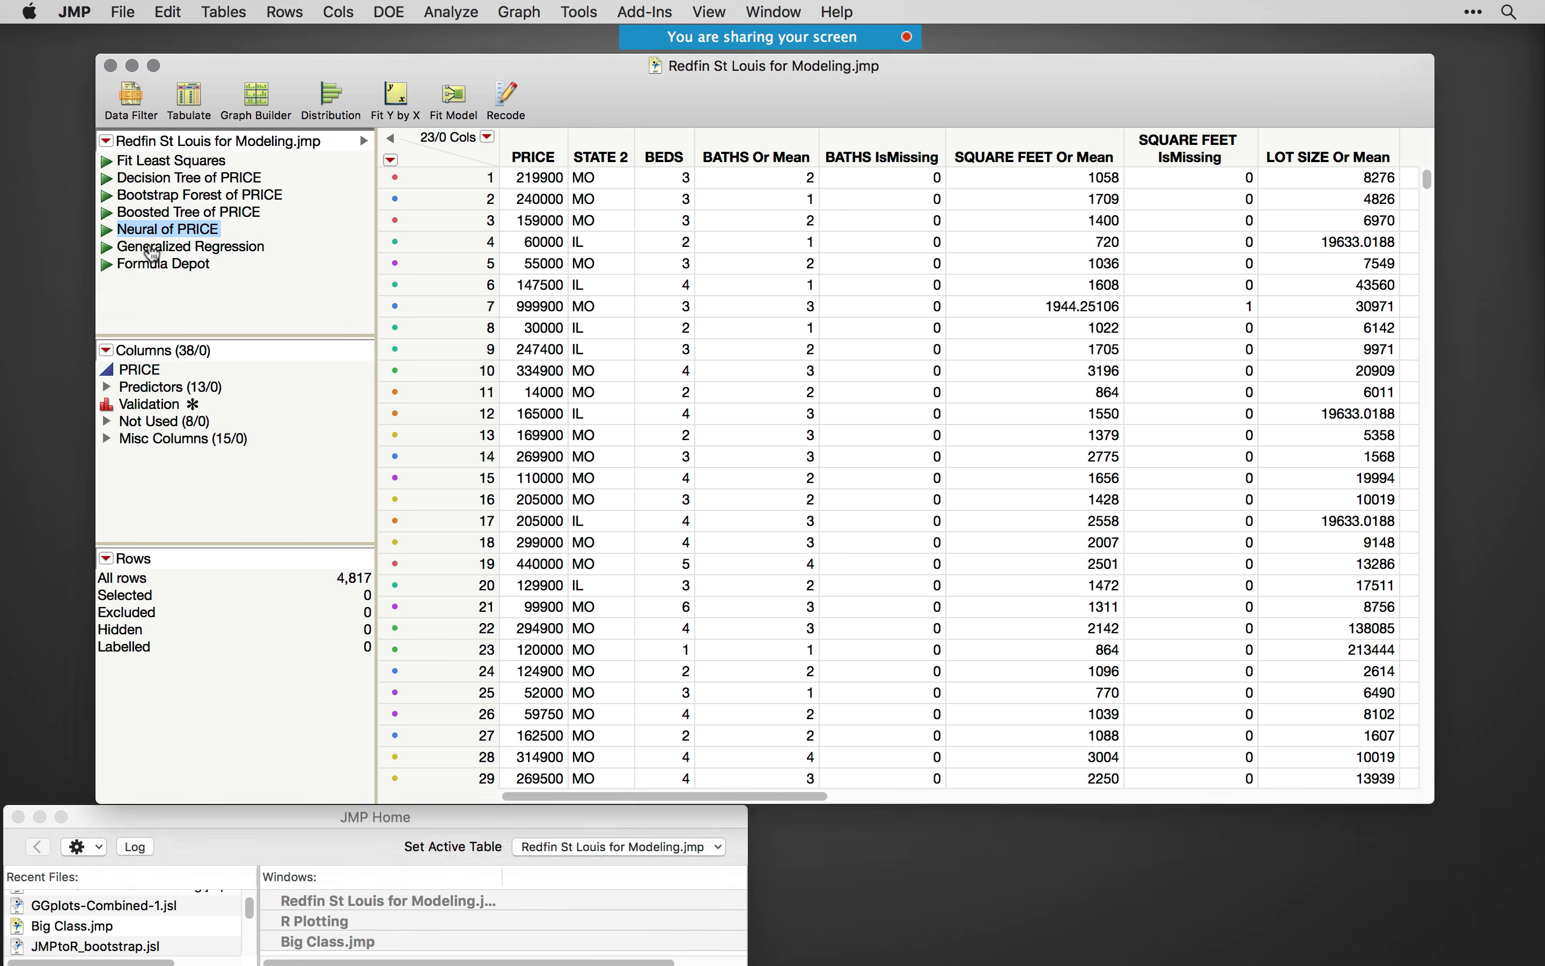
{"action": "left_click_drag", "start_coordinate": [285, 87], "coordinate": [589, 73]}
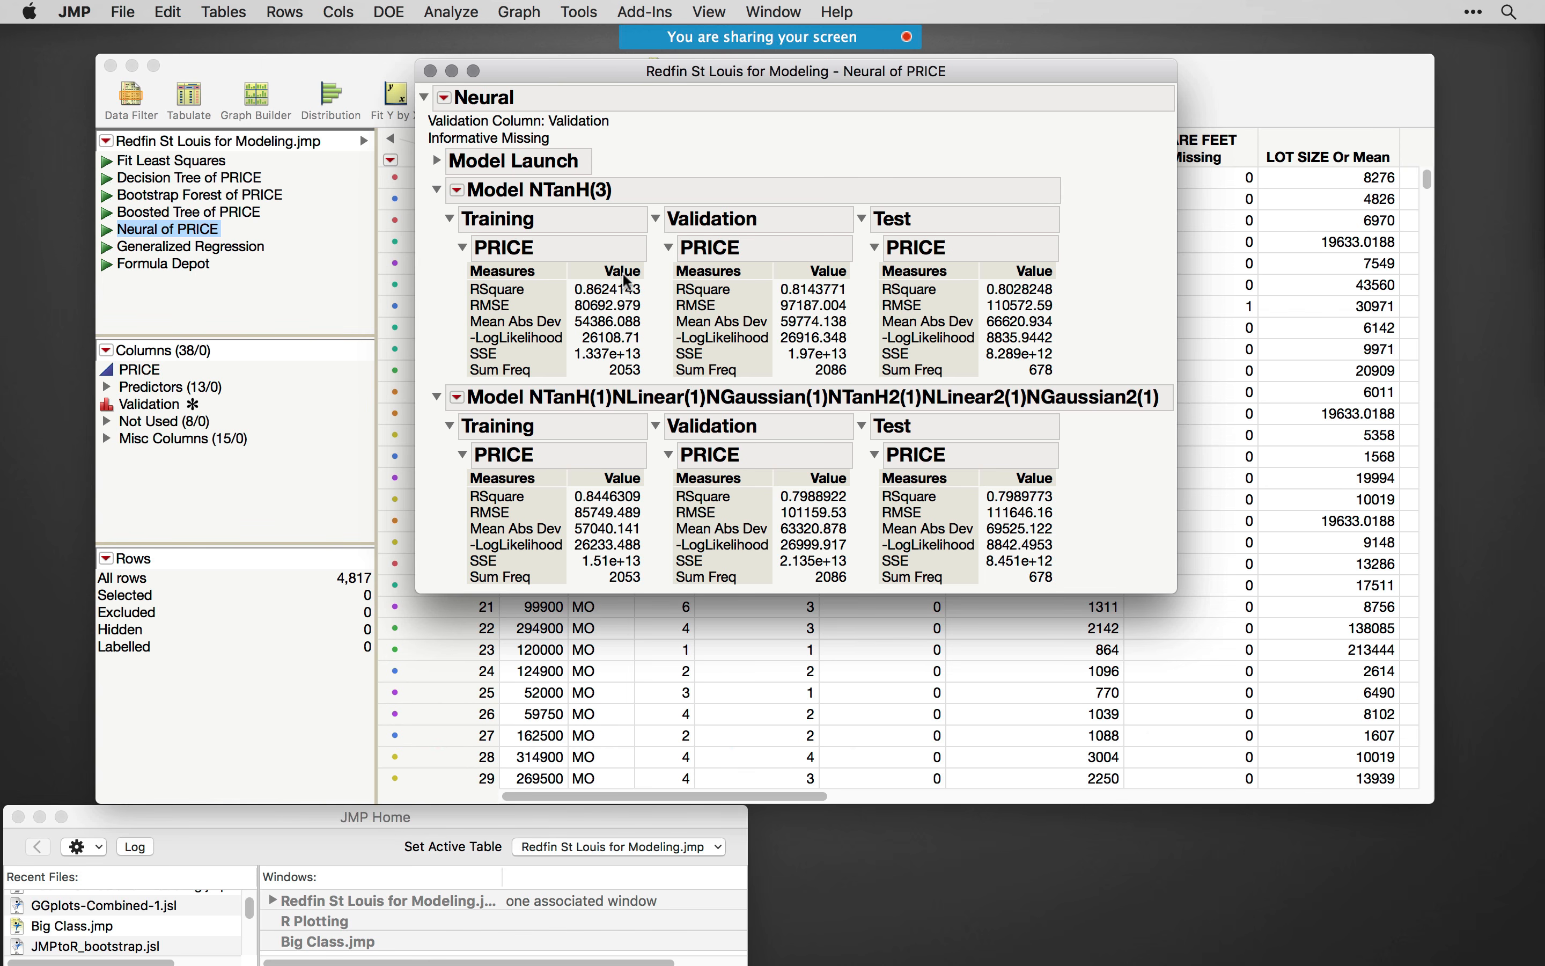
- Show the network diagram of the NTanH(3) model, then collapse the diagram section
{"action": "left_click", "coordinate": [458, 398]}
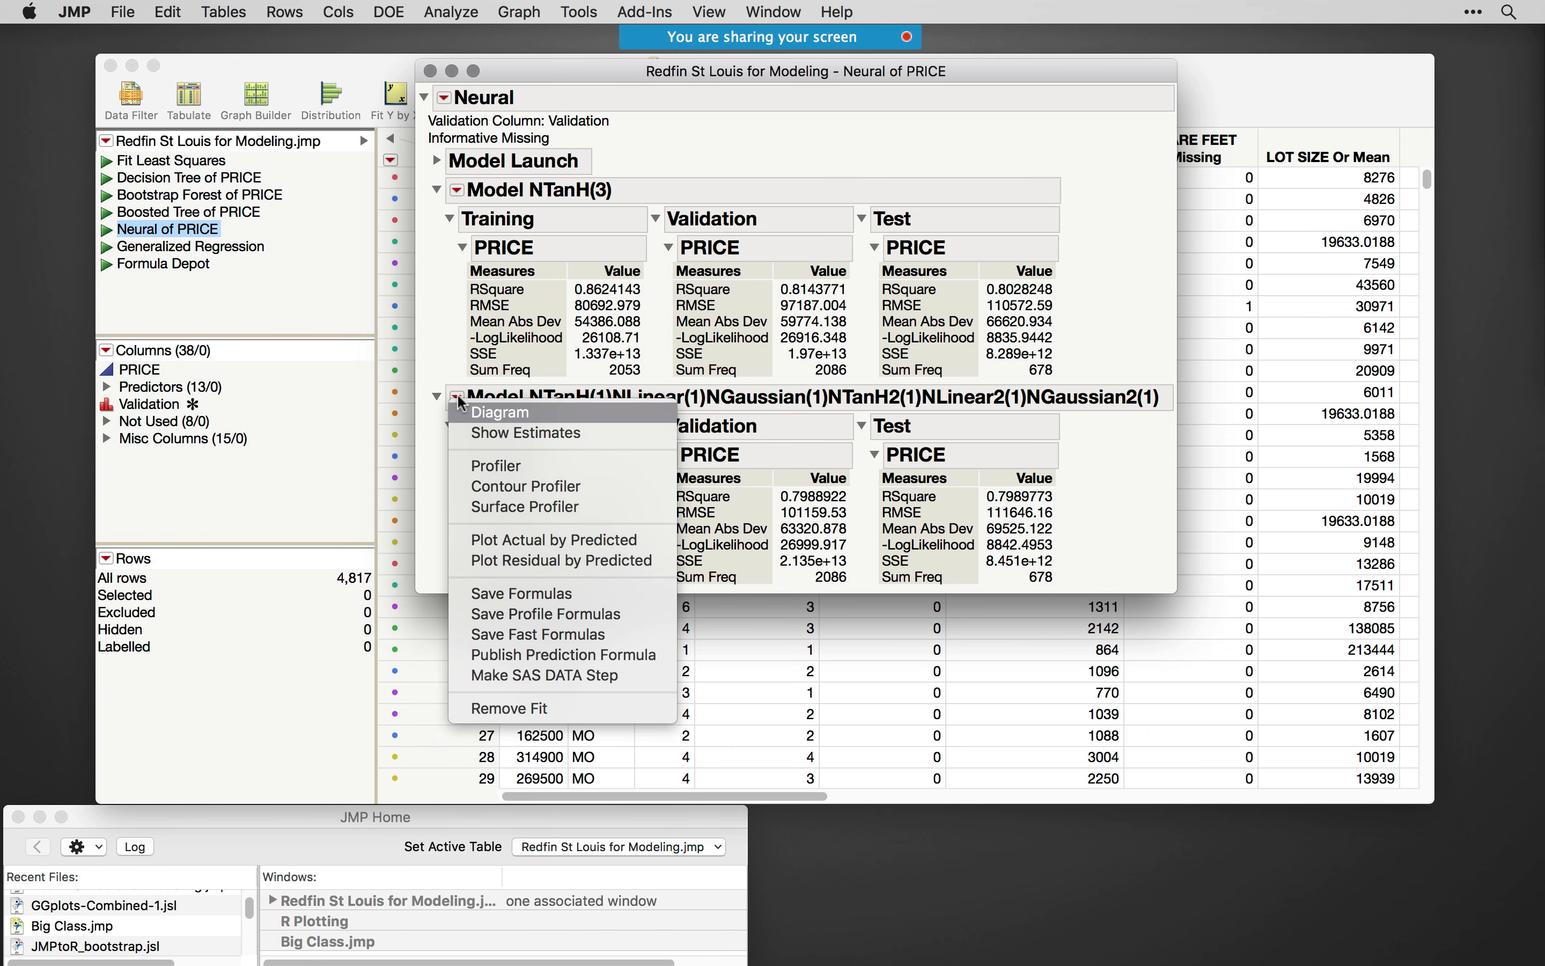
{"action": "left_click", "coordinate": [497, 302]}
{"action": "left_click", "coordinate": [457, 190]}
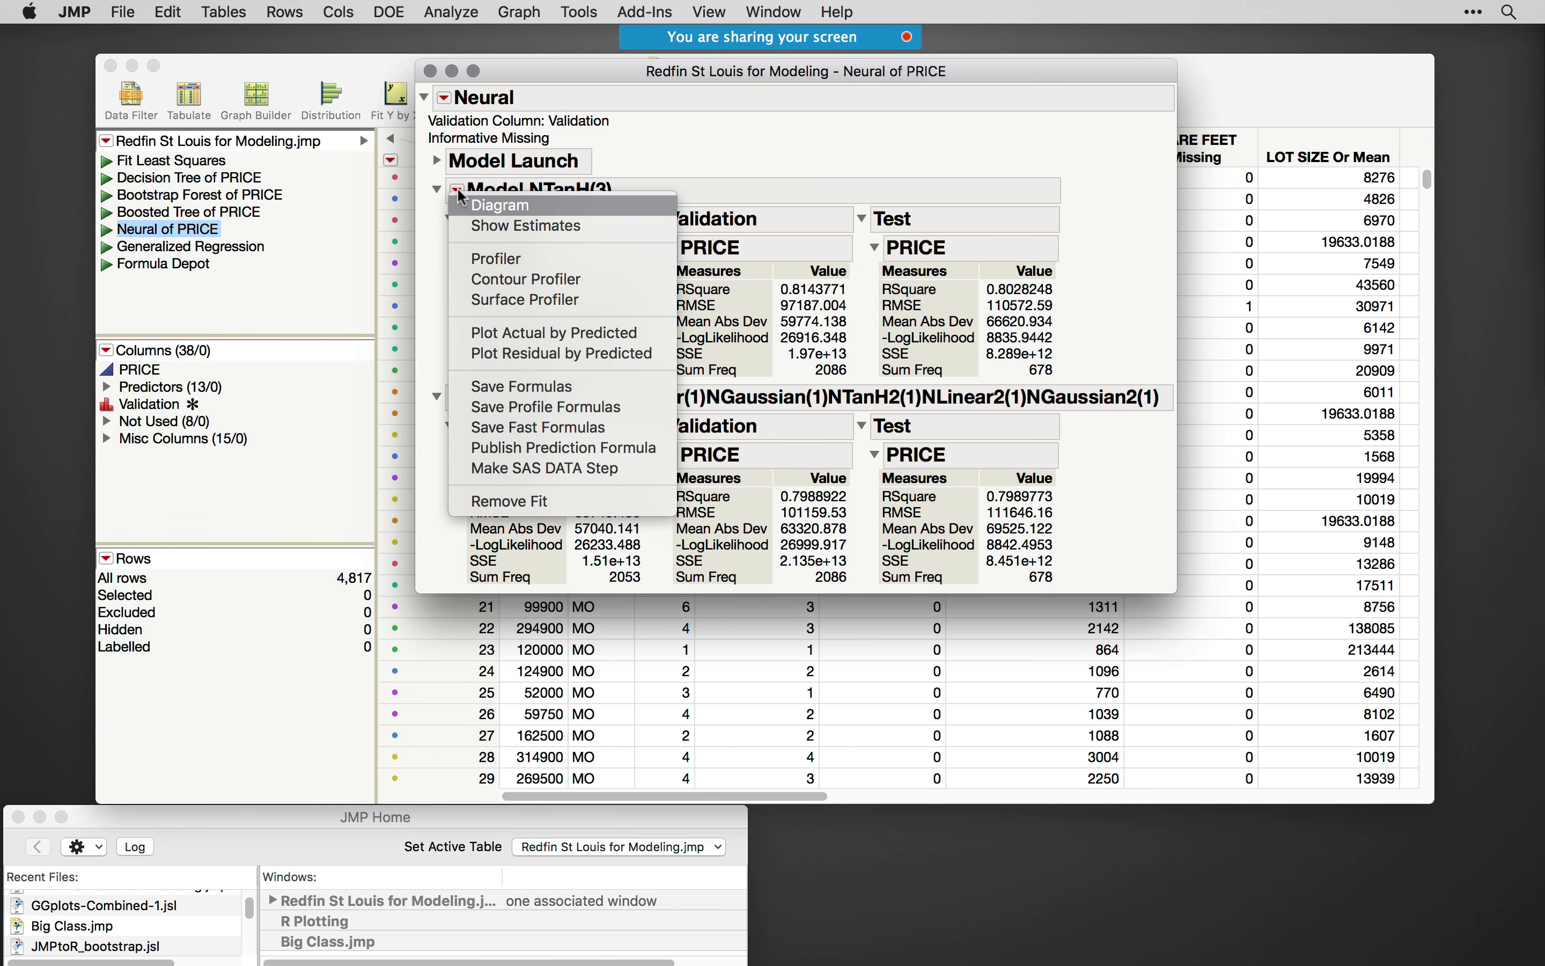
{"action": "left_click", "coordinate": [480, 199]}
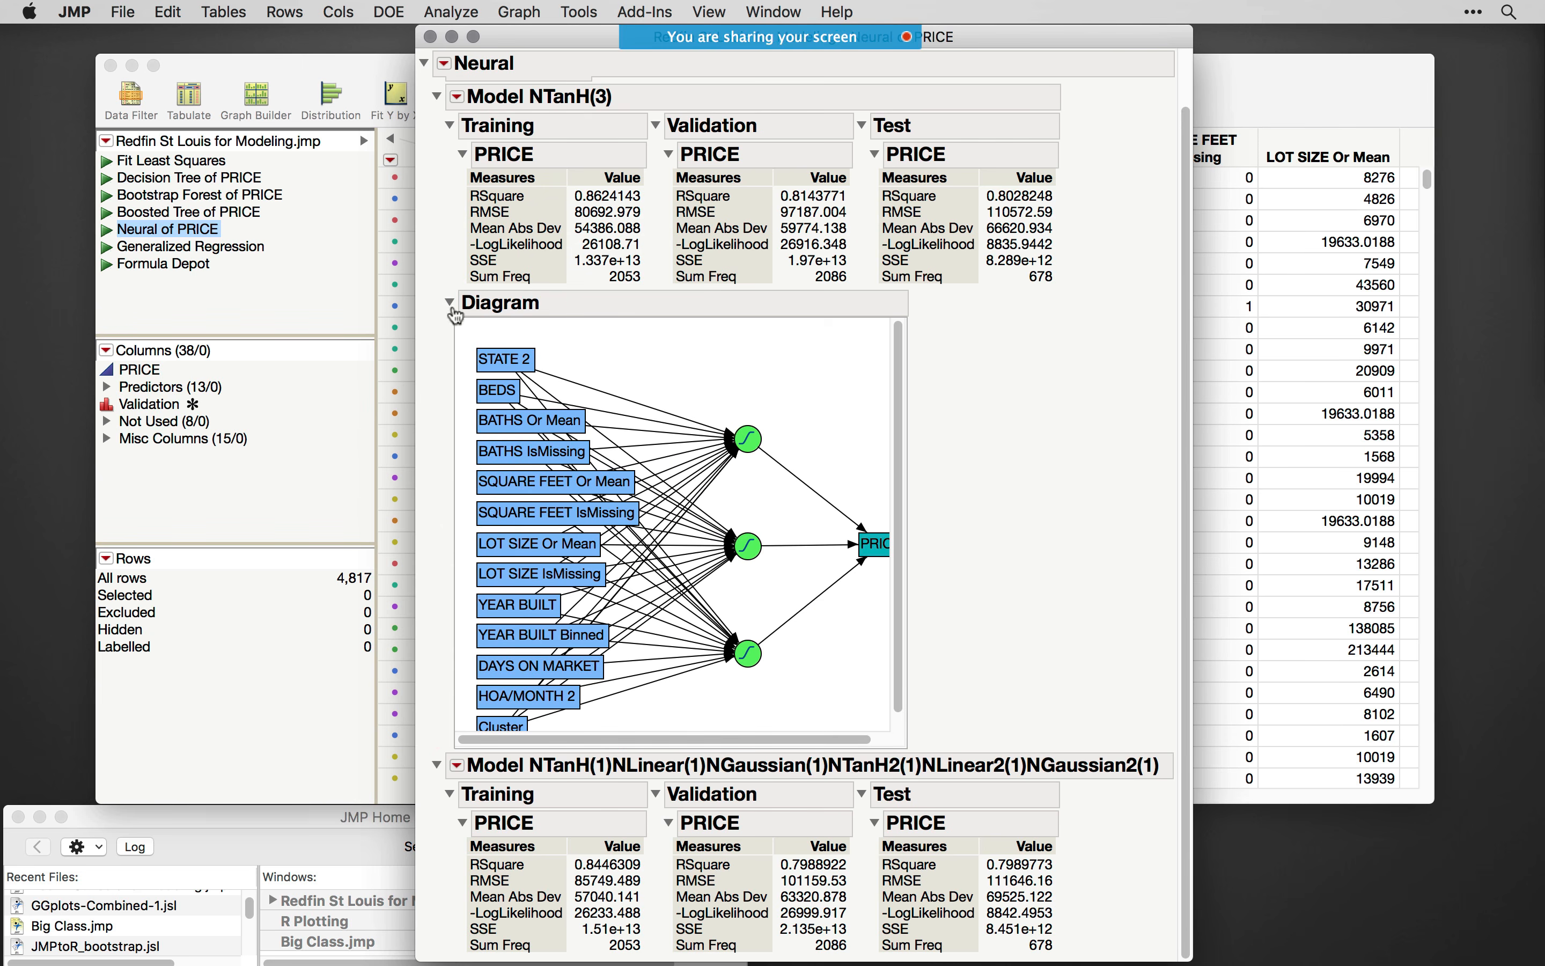
{"action": "left_click", "coordinate": [449, 302]}
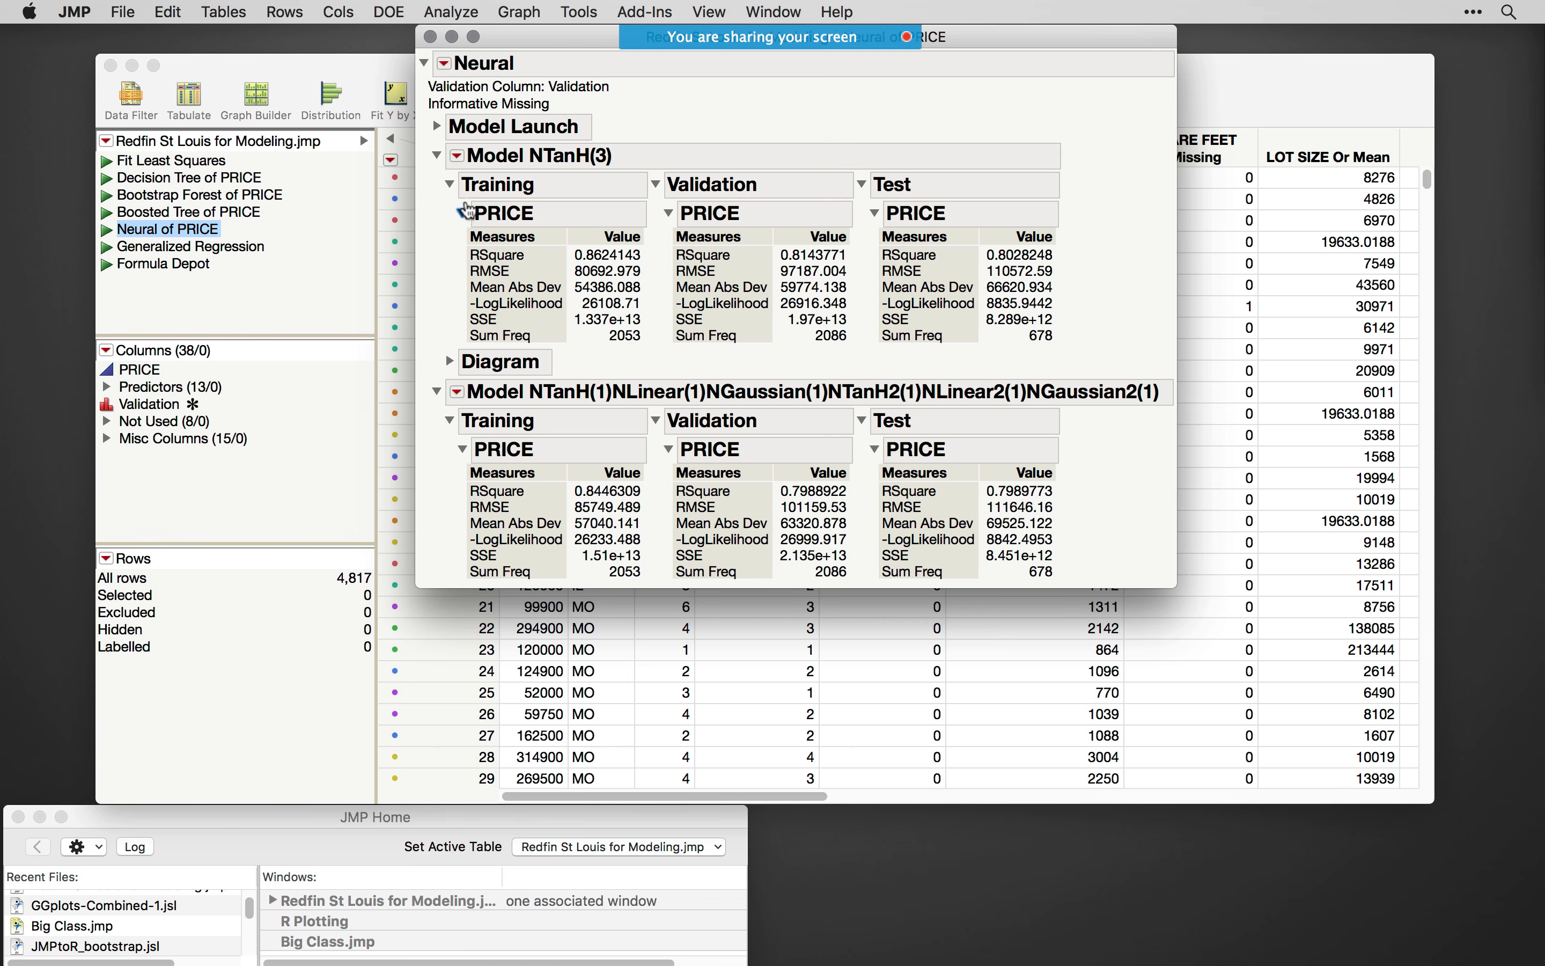
- Show the second neural model's network diagram, then collapse the diagram and that model's whole section
{"action": "left_click", "coordinate": [457, 391]}
{"action": "left_click", "coordinate": [500, 406]}
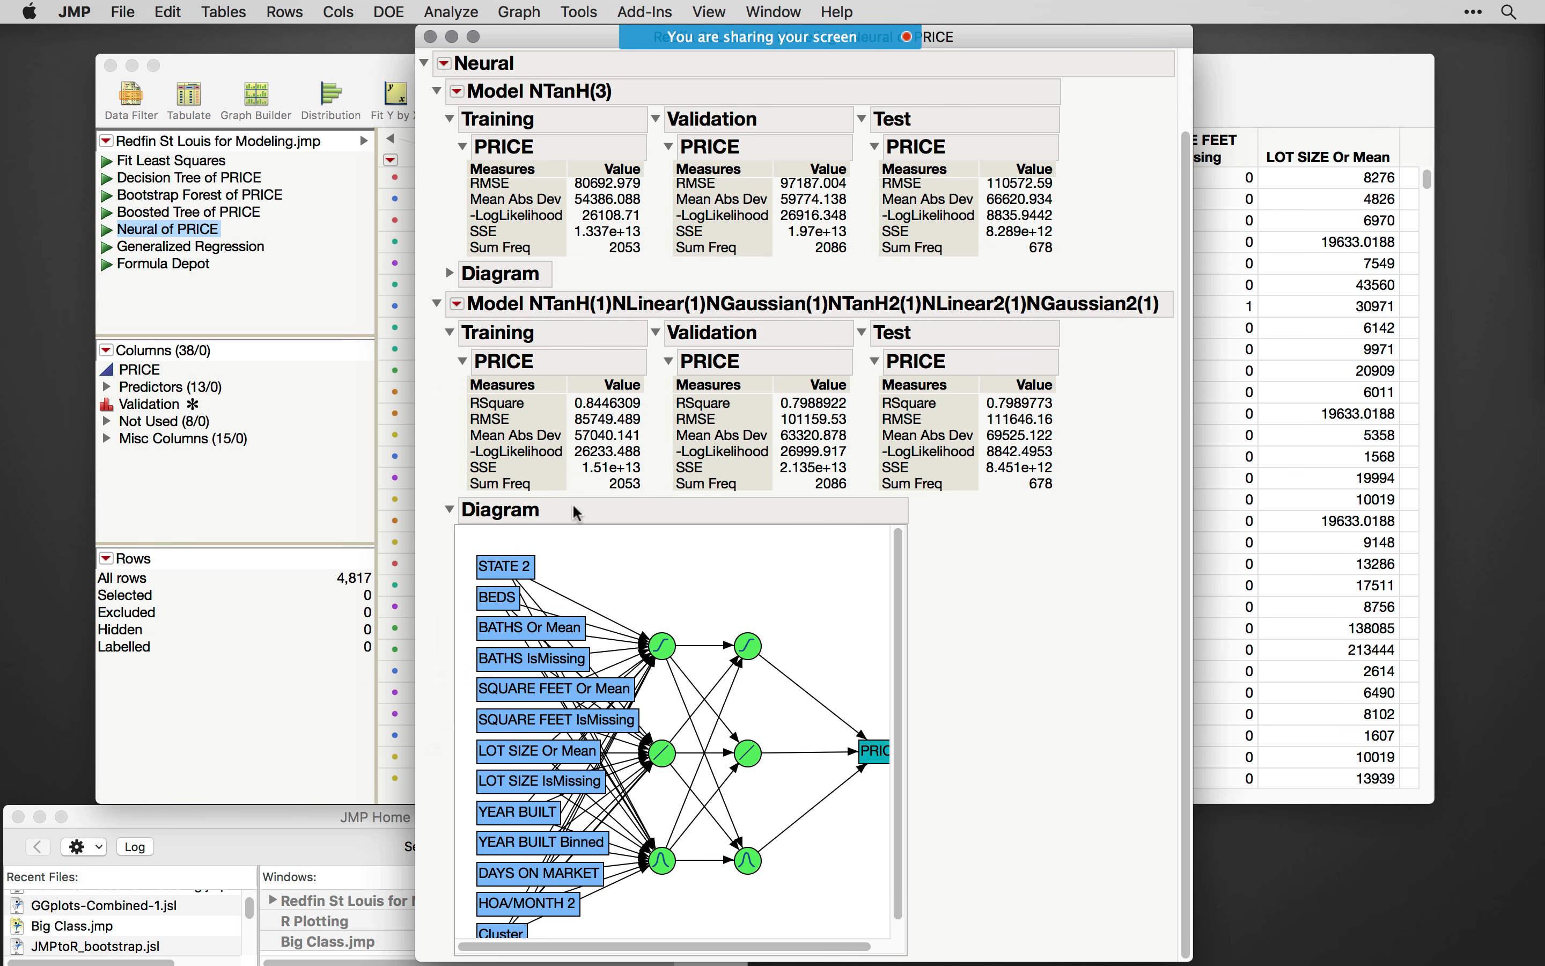
{"action": "left_click", "coordinate": [450, 509]}
{"action": "left_click", "coordinate": [437, 391]}
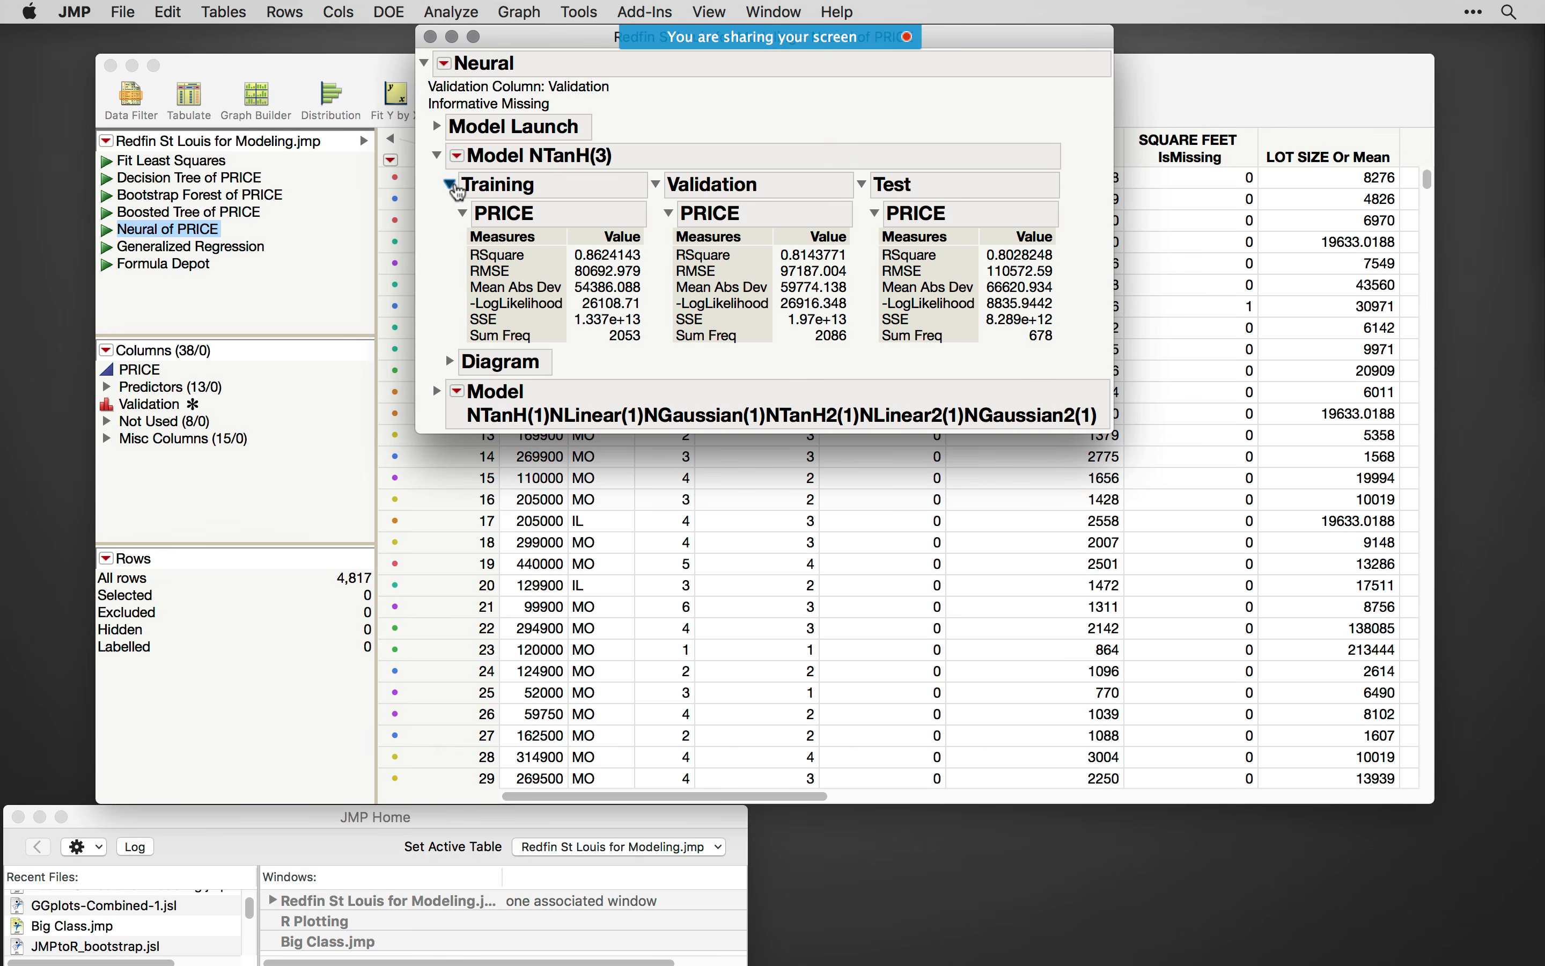
- Publish the NTanH(3) model's prediction formula to the Formula Depot and reposition the depot report
{"action": "left_click", "coordinate": [461, 156]}
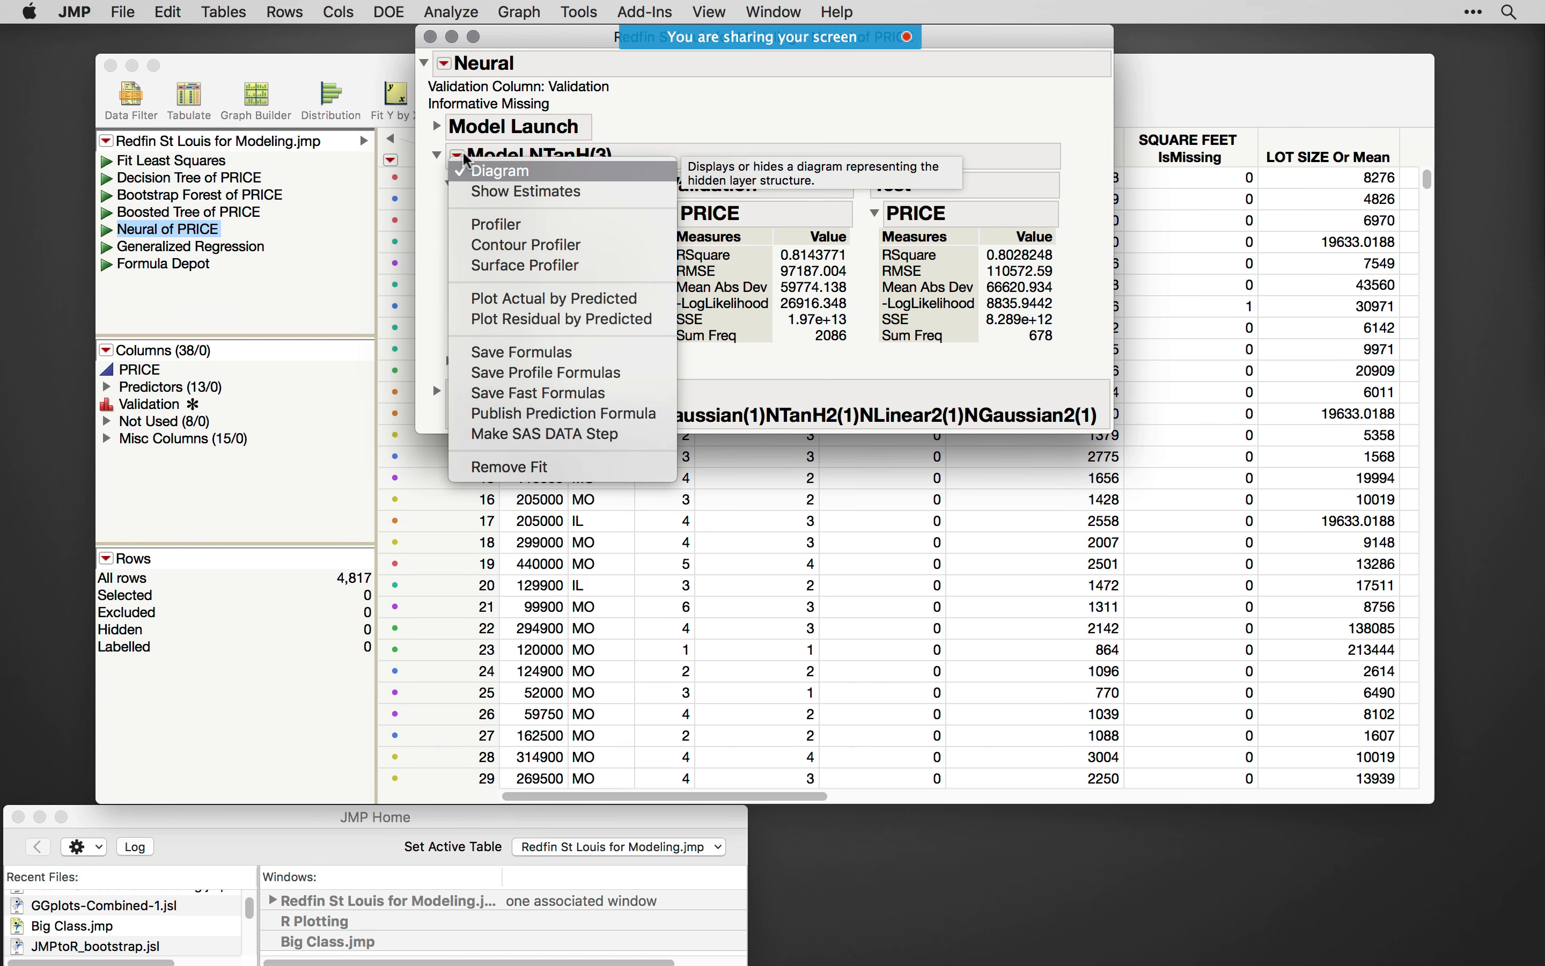
{"action": "left_click", "coordinate": [577, 413]}
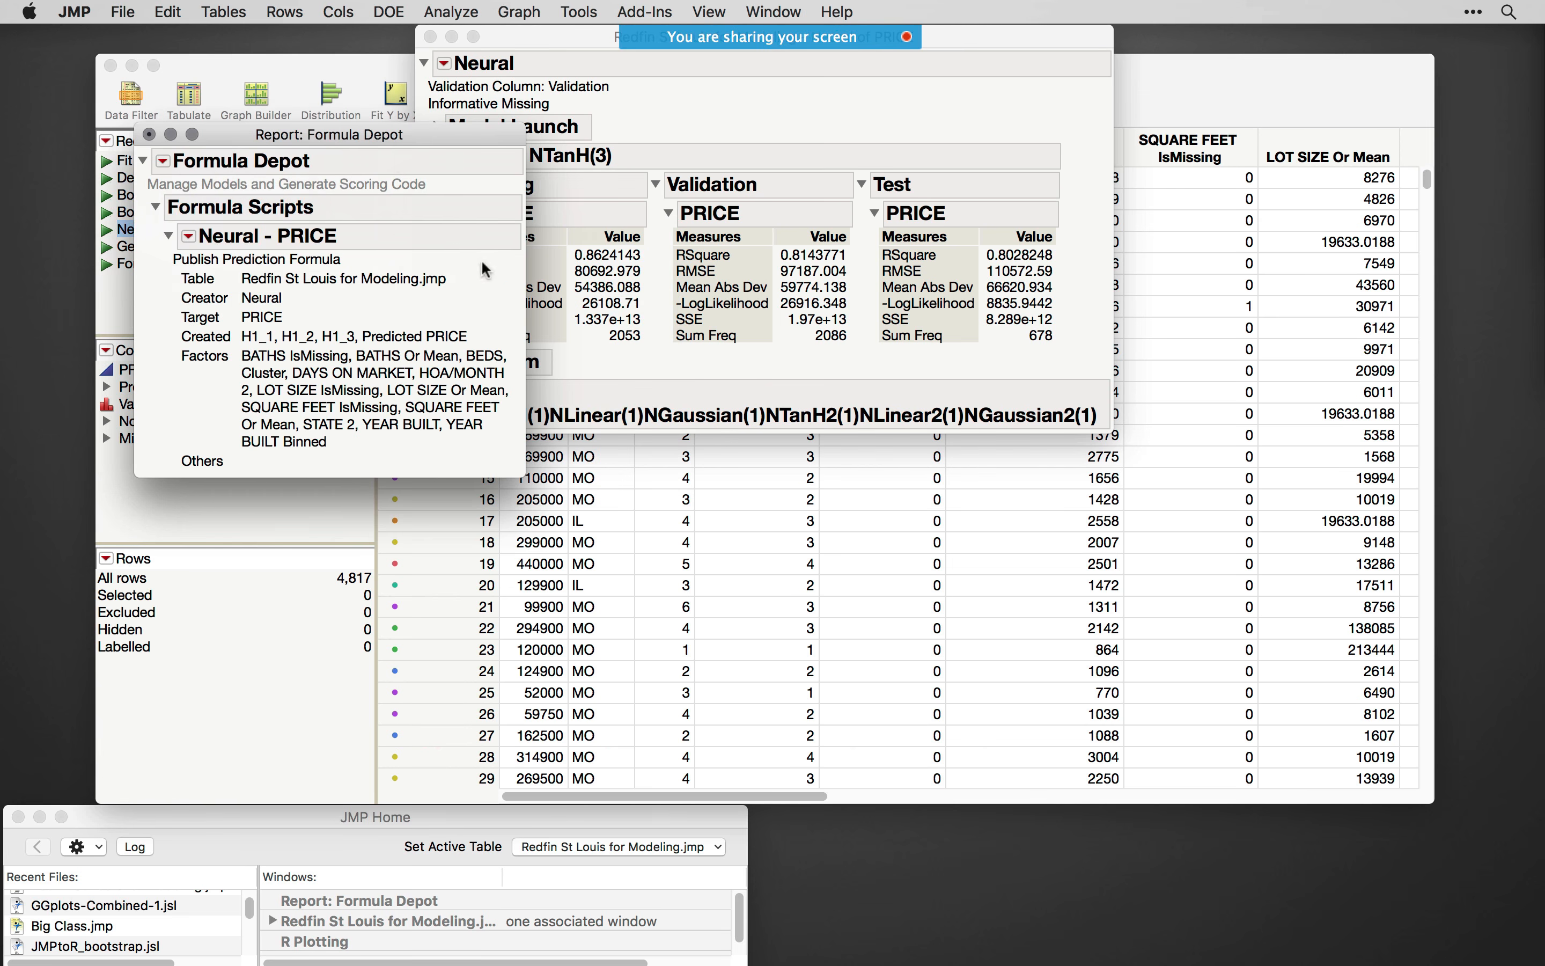
{"action": "left_click_drag", "start_coordinate": [378, 141], "coordinate": [486, 212]}
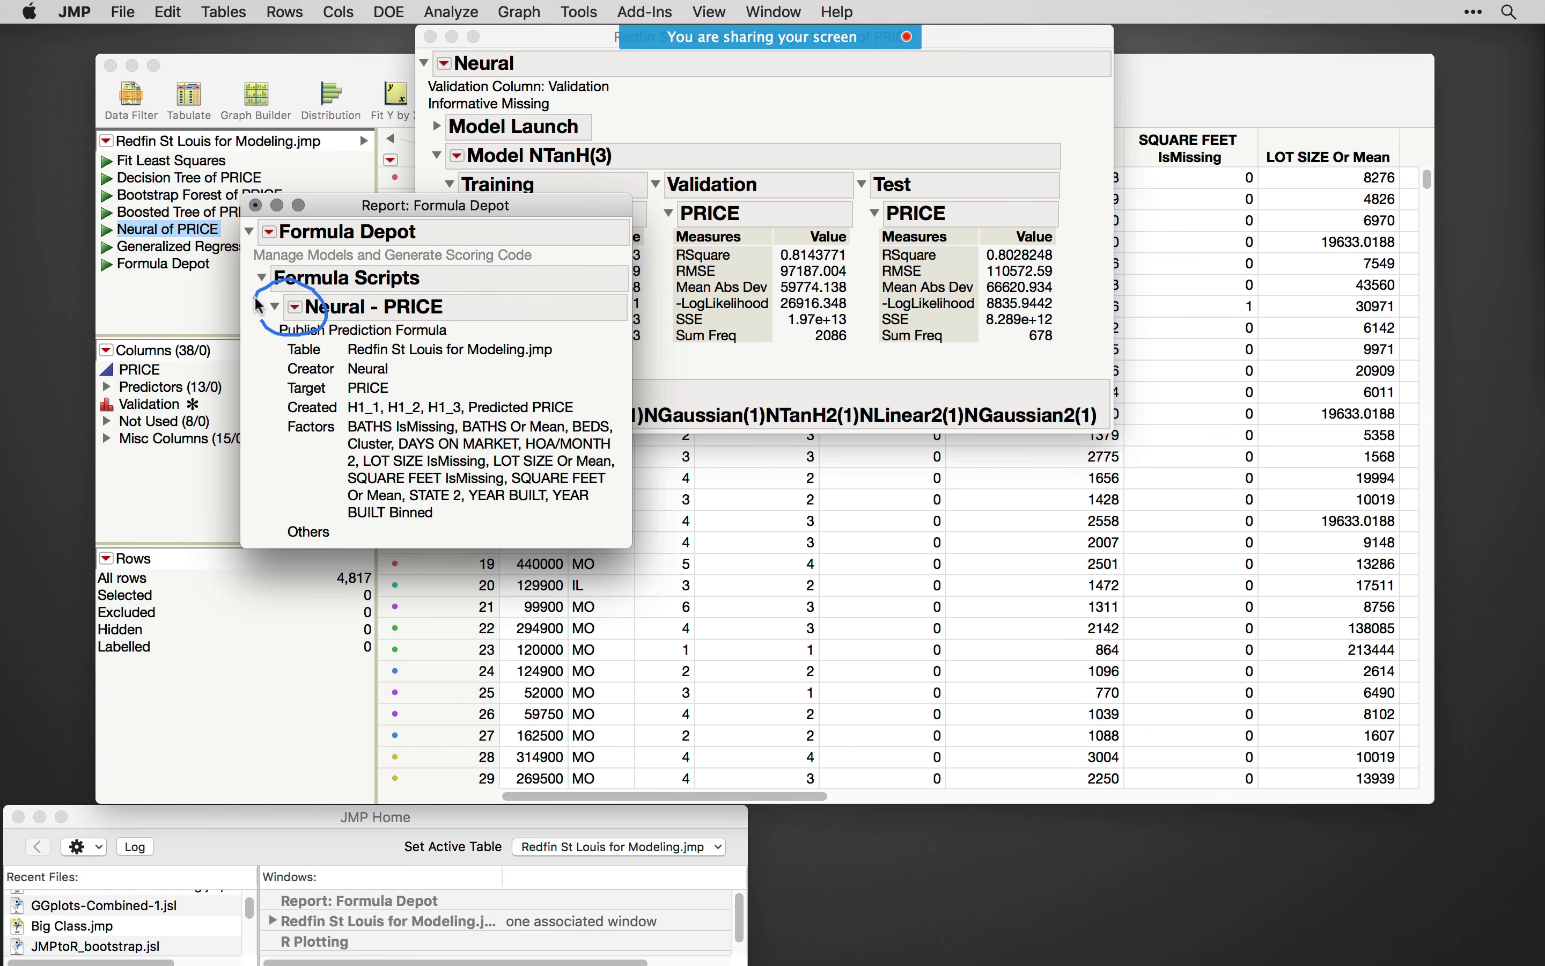
- Generate Python code for the Neural - PRICE formula and move the code window beside the Formula Depot report
{"action": "left_click", "coordinate": [295, 308]}
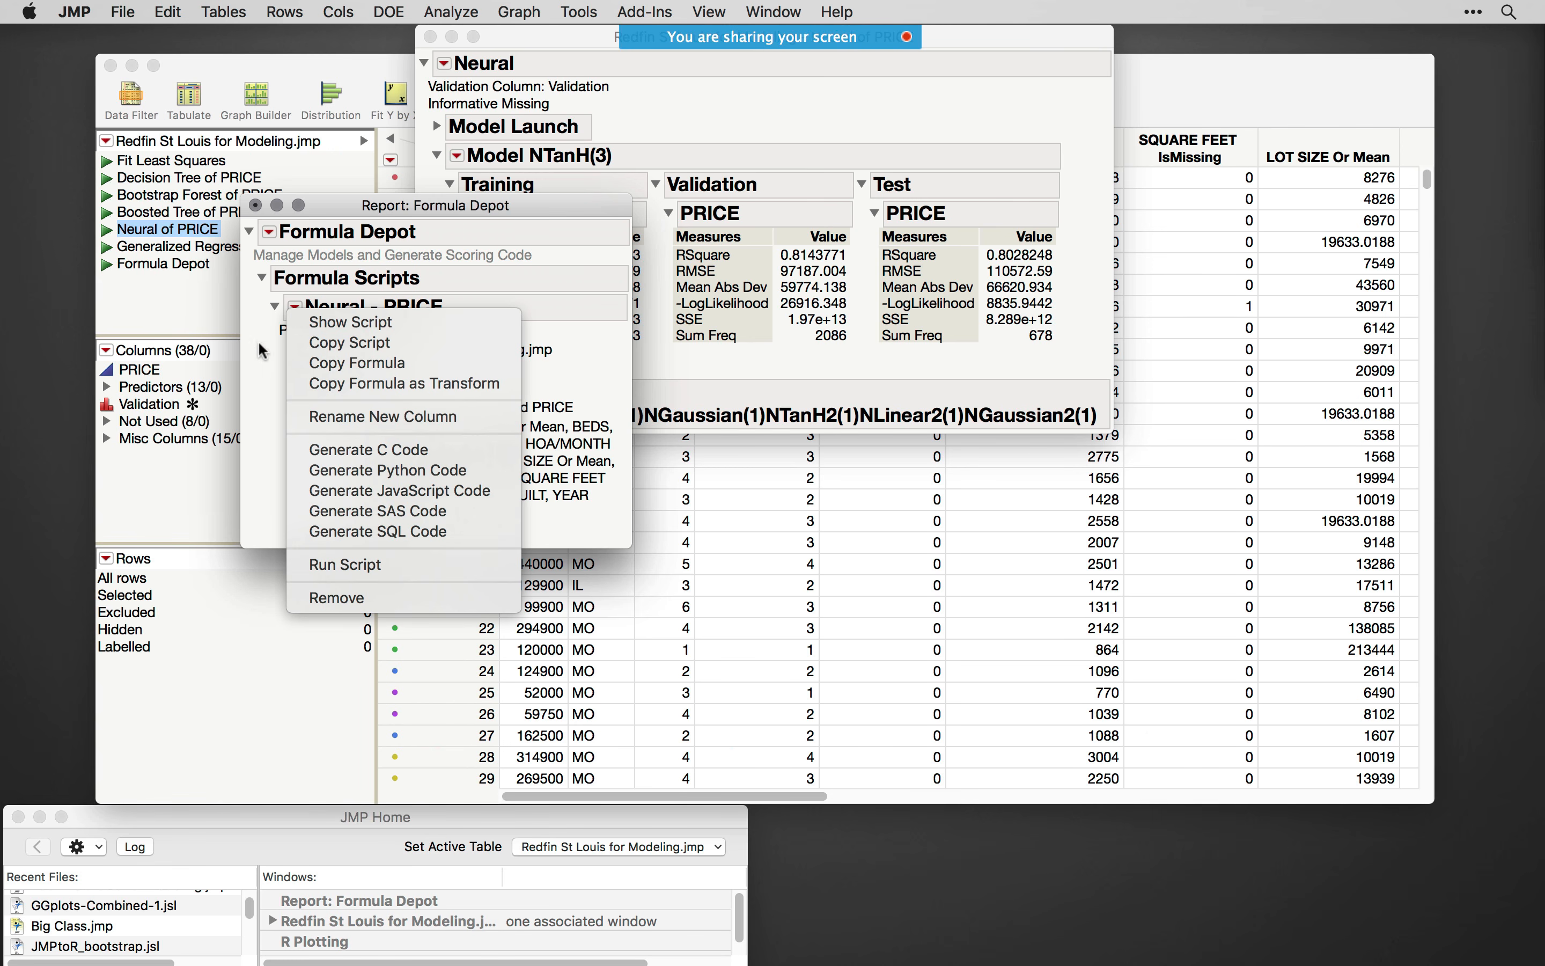
{"action": "left_click", "coordinate": [258, 348]}
{"action": "left_click", "coordinate": [296, 308]}
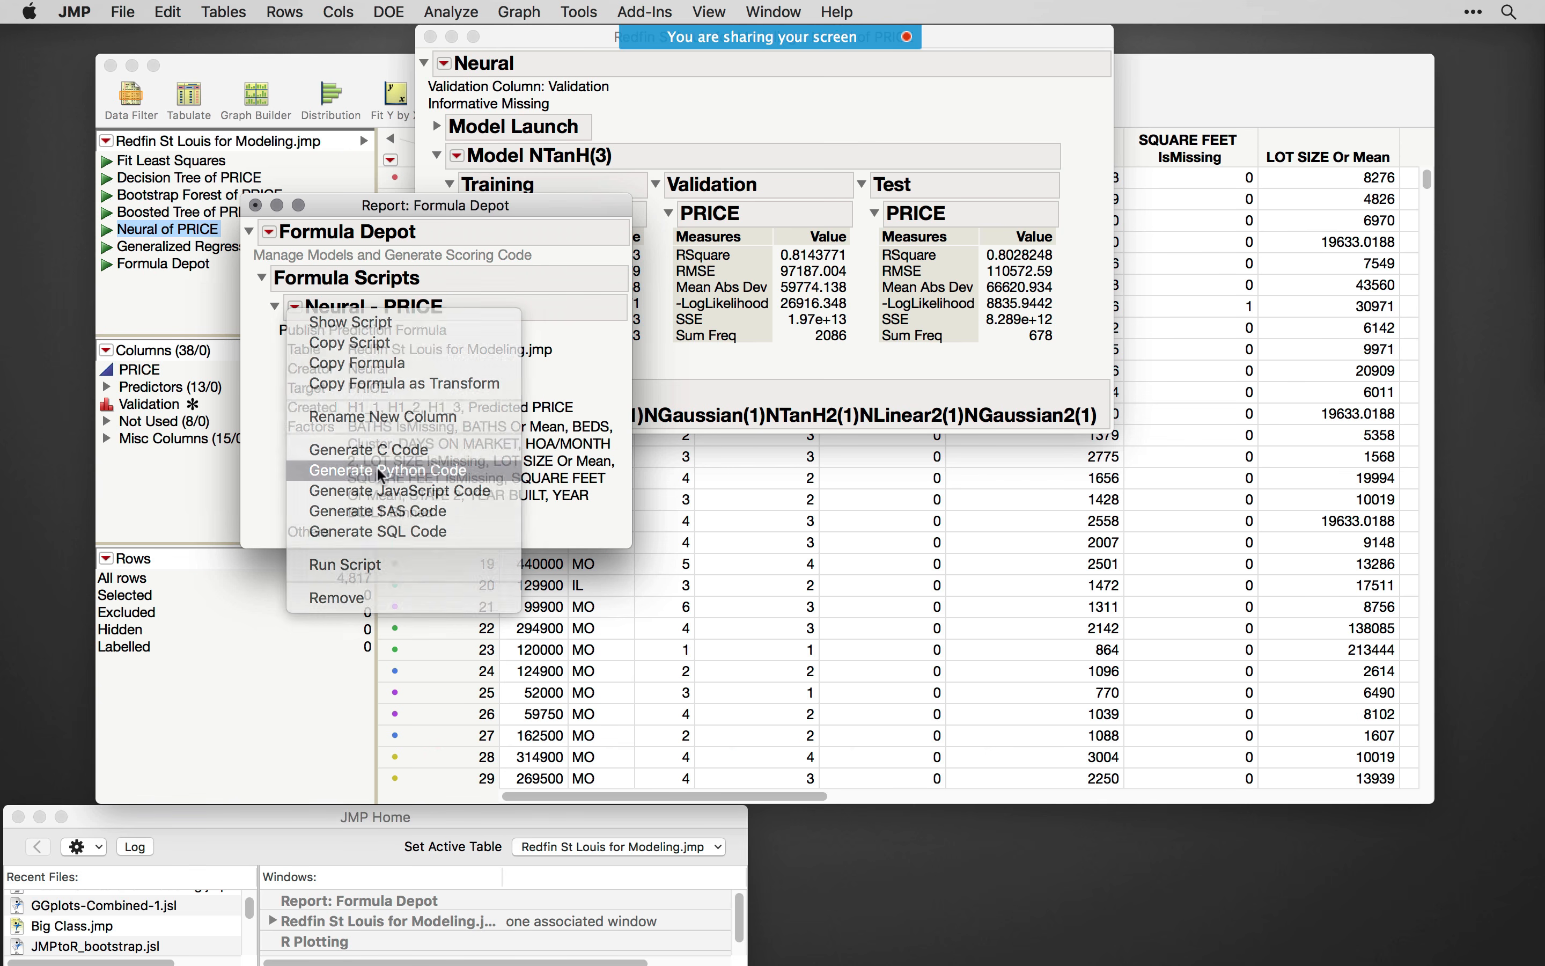
{"action": "left_click", "coordinate": [379, 470]}
{"action": "left_click_drag", "start_coordinate": [720, 150], "coordinate": [1106, 86]}
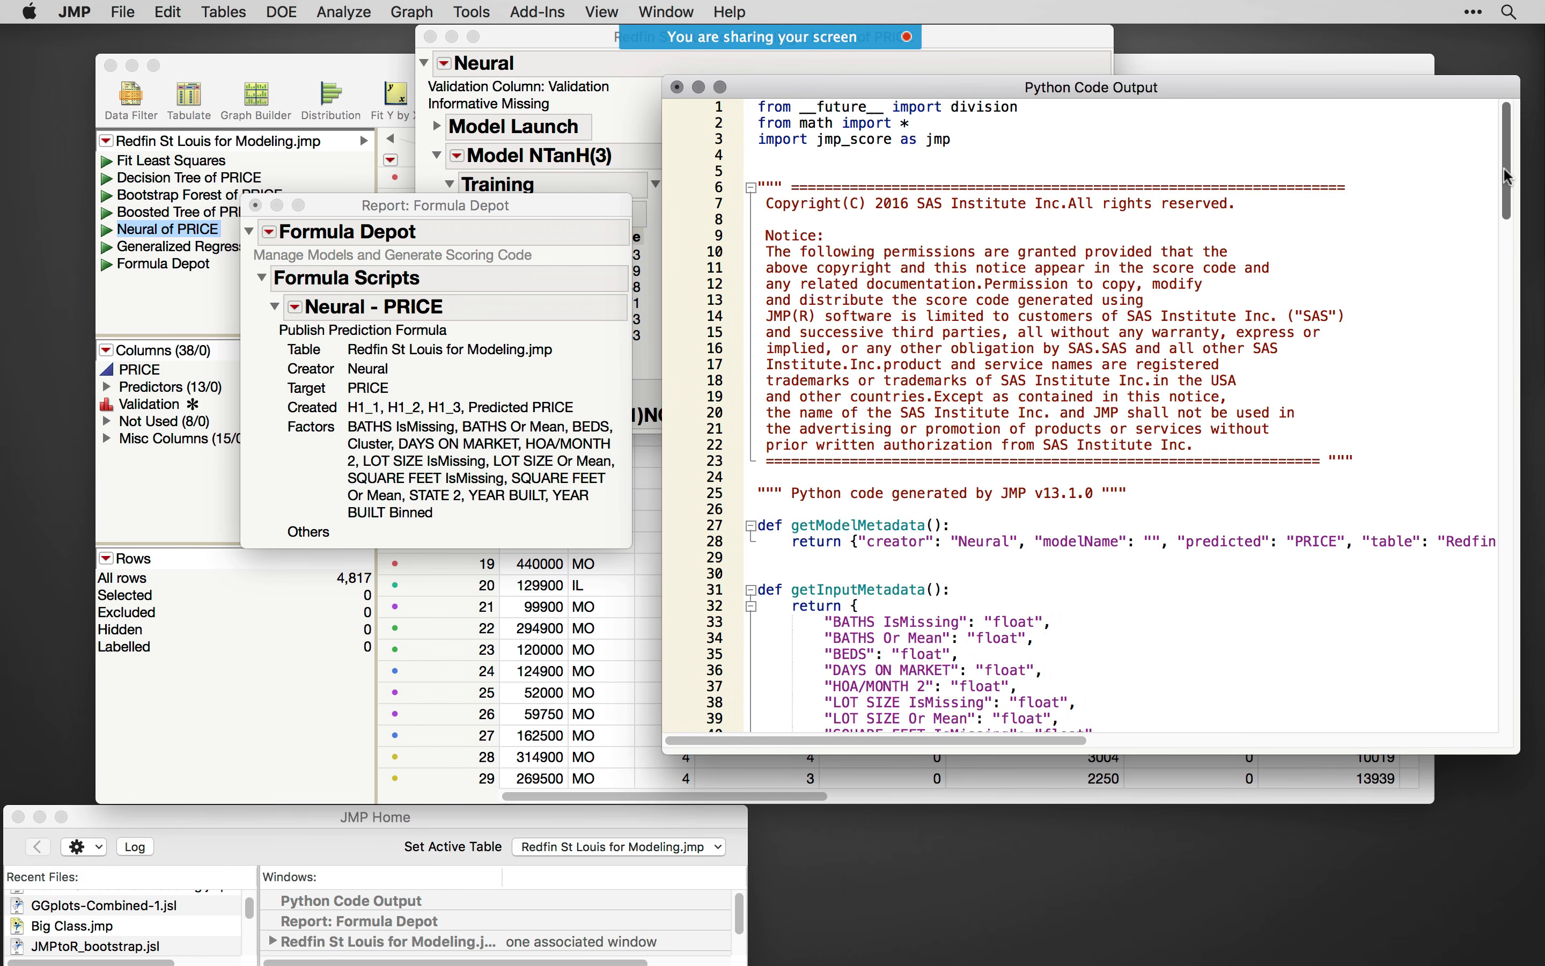
- Examine the generated Python code, highlighting the getInputMetadata entries and the final line returning Predicted PRICE
{"action": "left_click_drag", "start_coordinate": [1505, 174], "coordinate": [1504, 200]}
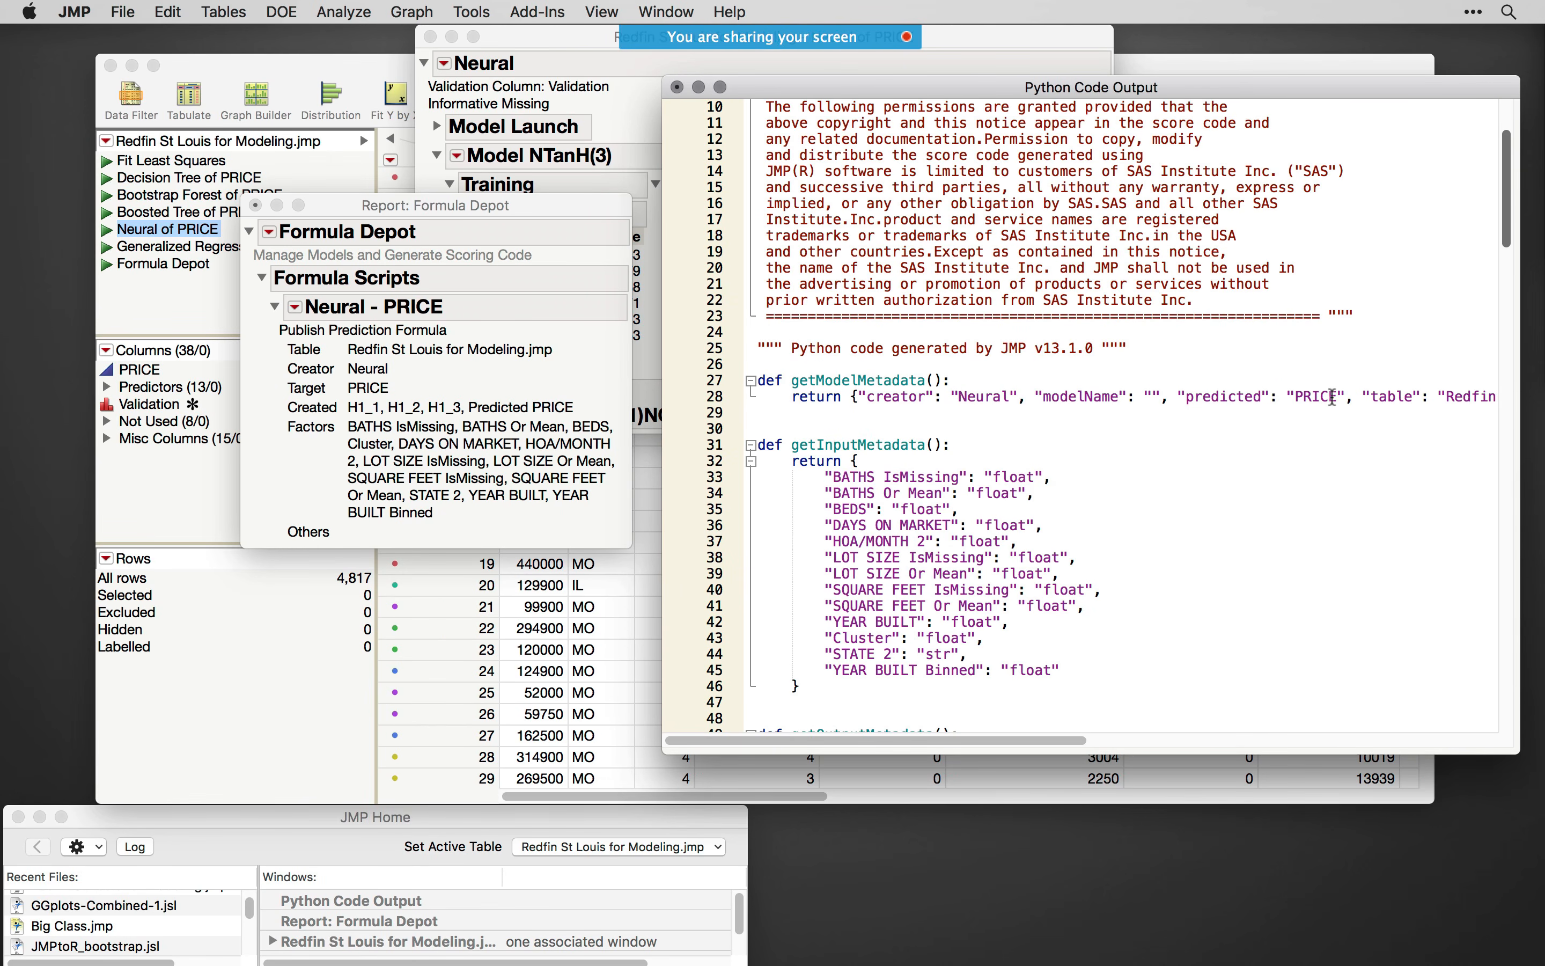
{"action": "left_click_drag", "start_coordinate": [1095, 668], "coordinate": [774, 478]}
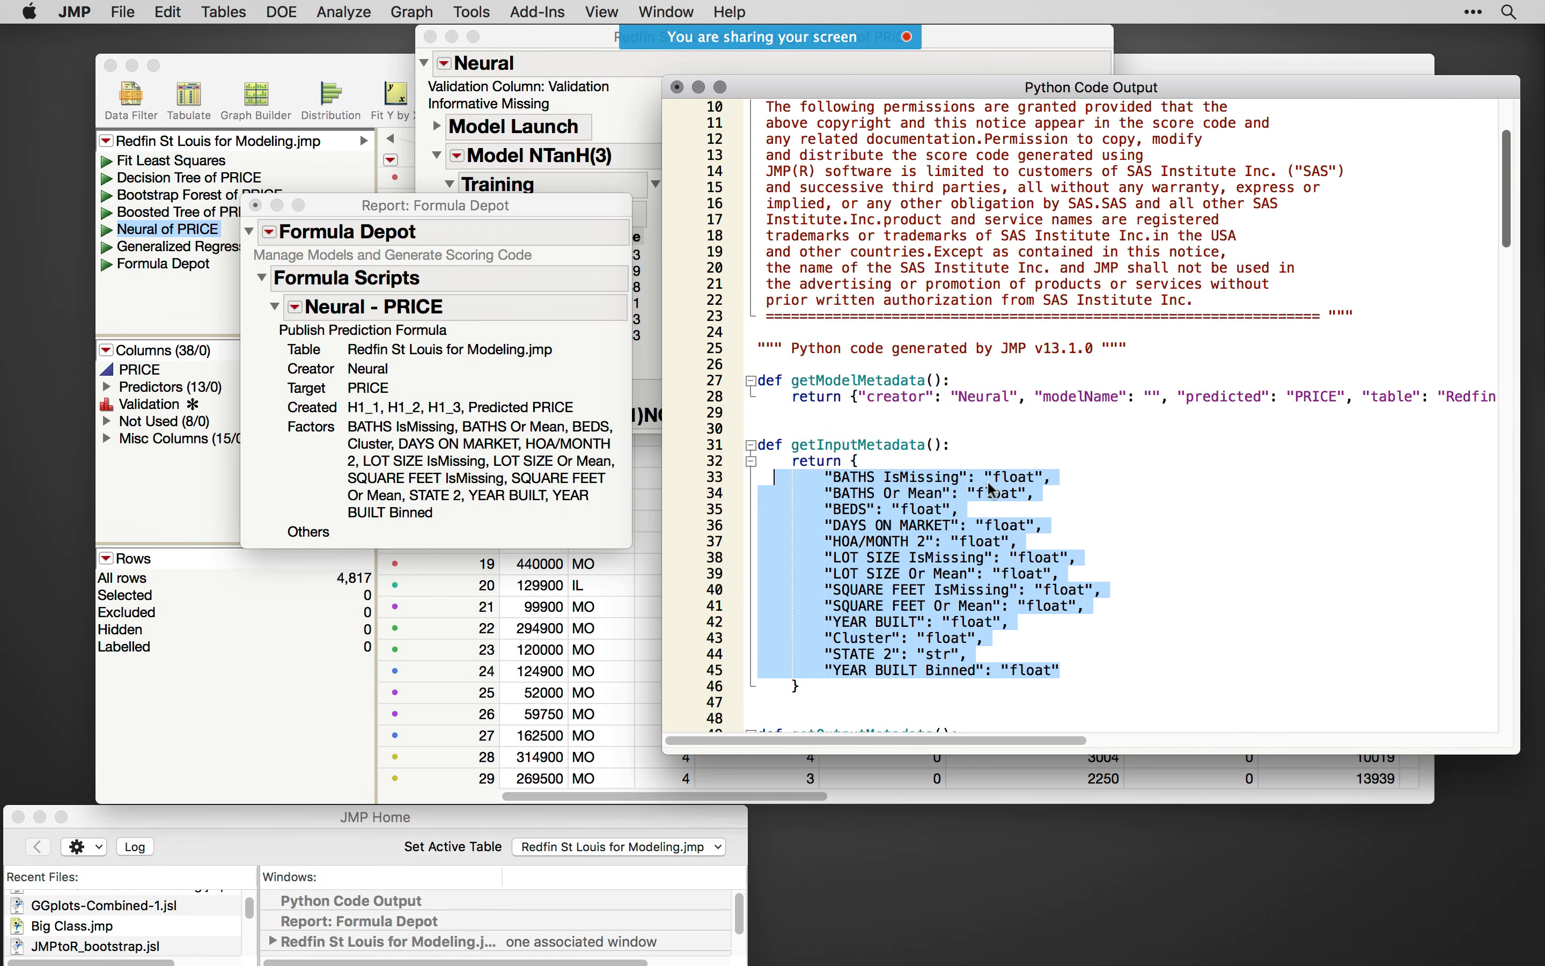
{"action": "left_click_drag", "start_coordinate": [1507, 211], "coordinate": [1507, 322]}
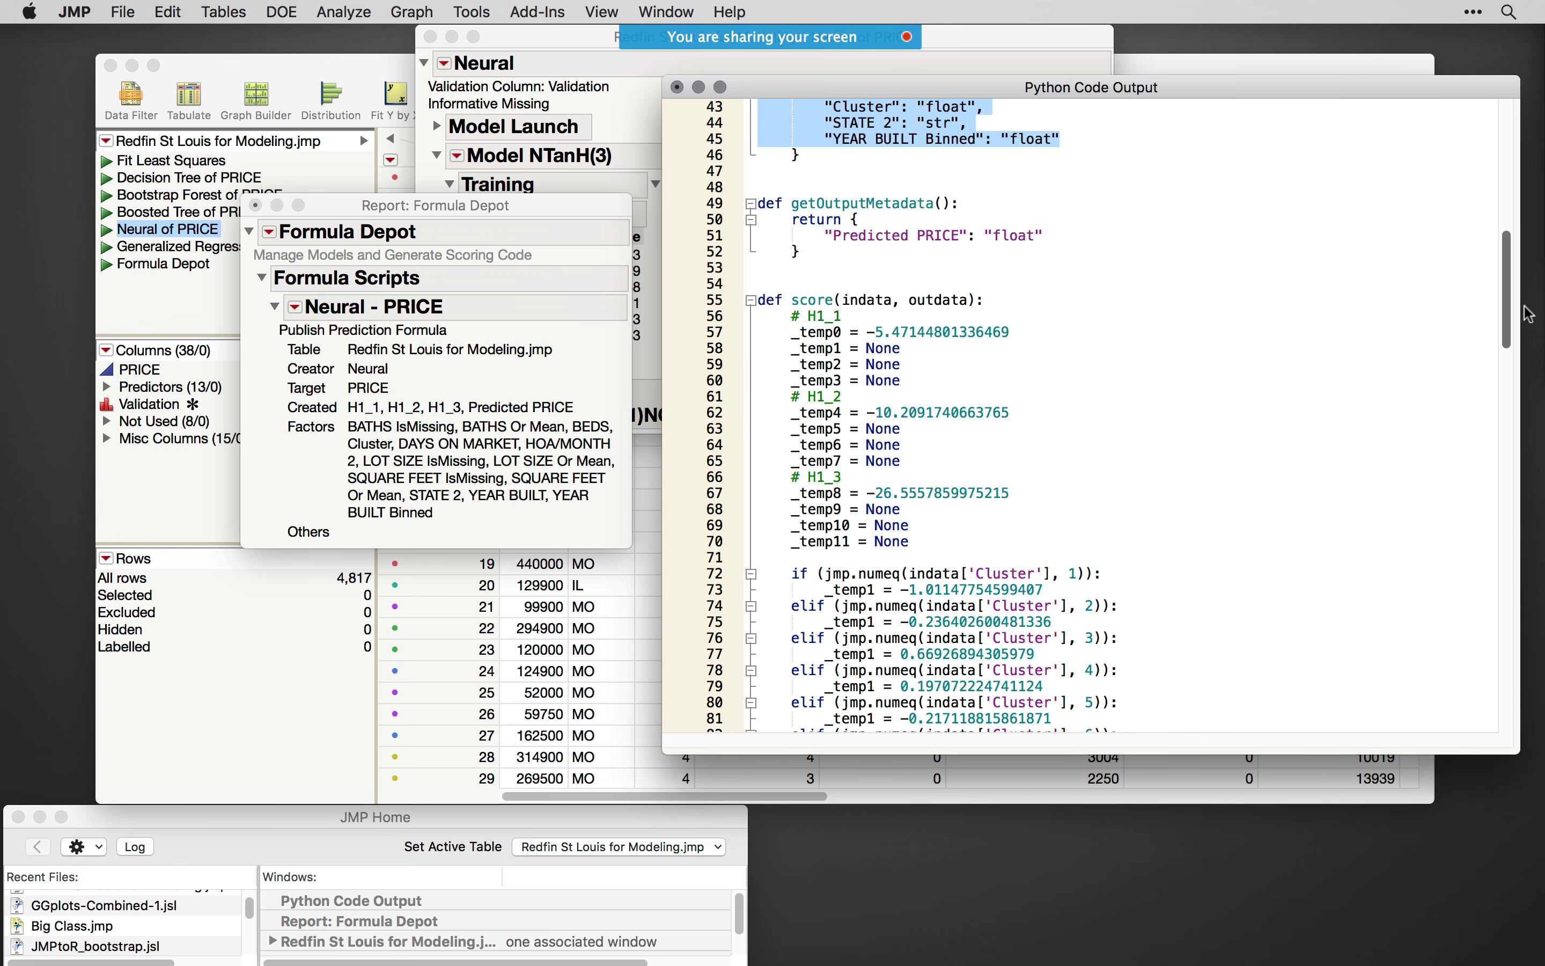
{"action": "left_click_drag", "start_coordinate": [1505, 312], "coordinate": [1482, 423]}
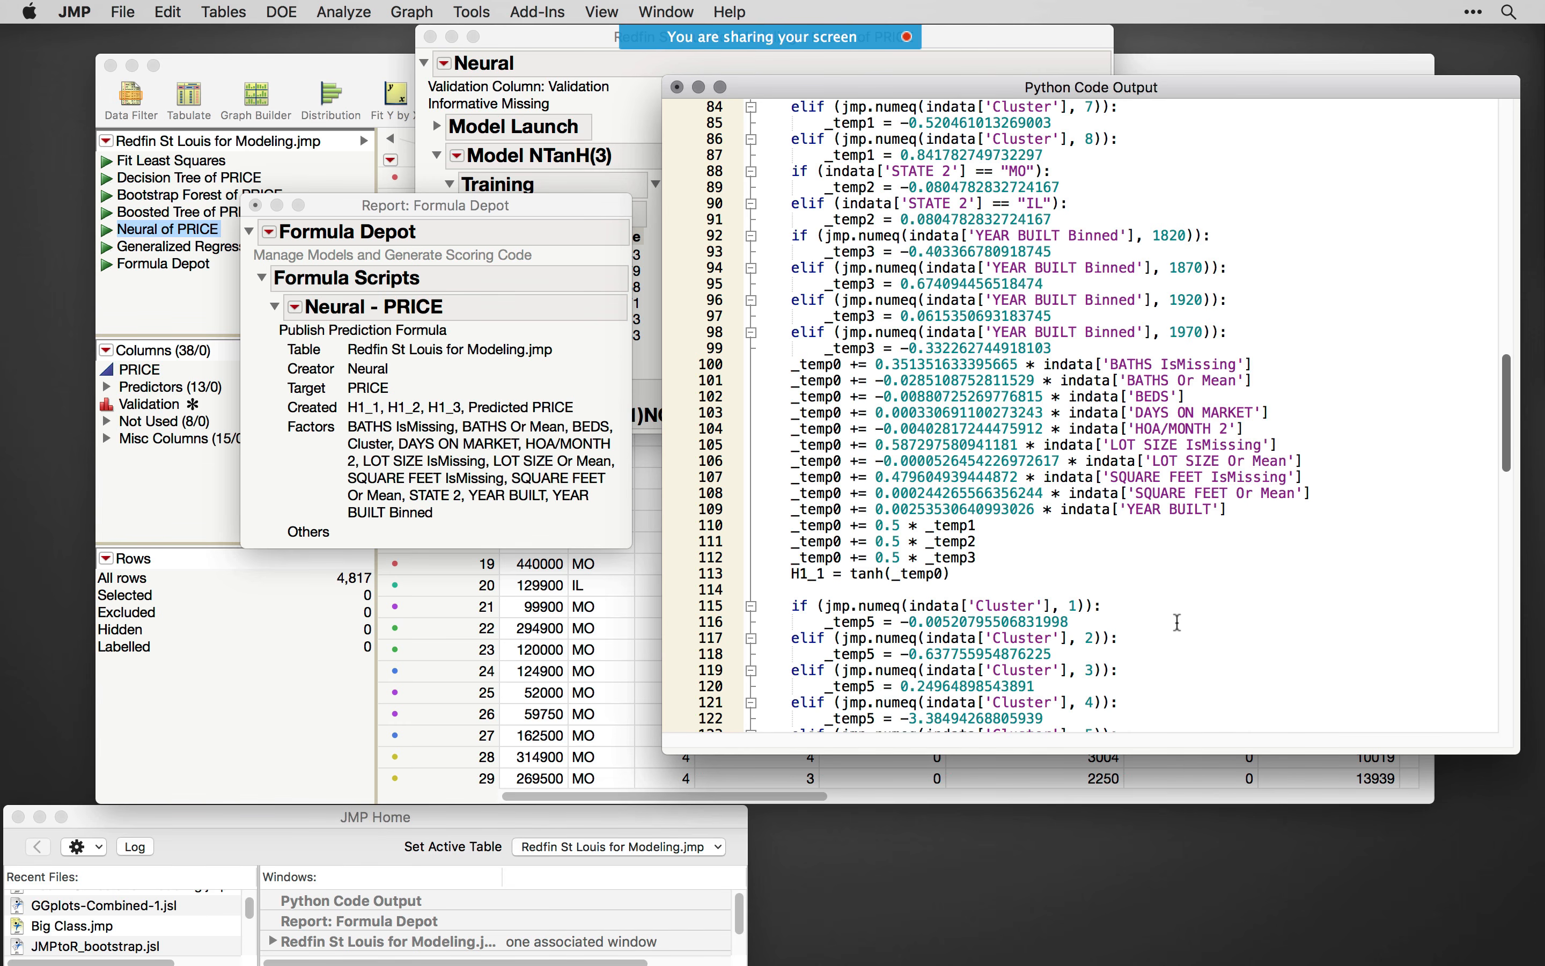
{"action": "left_click_drag", "start_coordinate": [1508, 415], "coordinate": [1532, 708]}
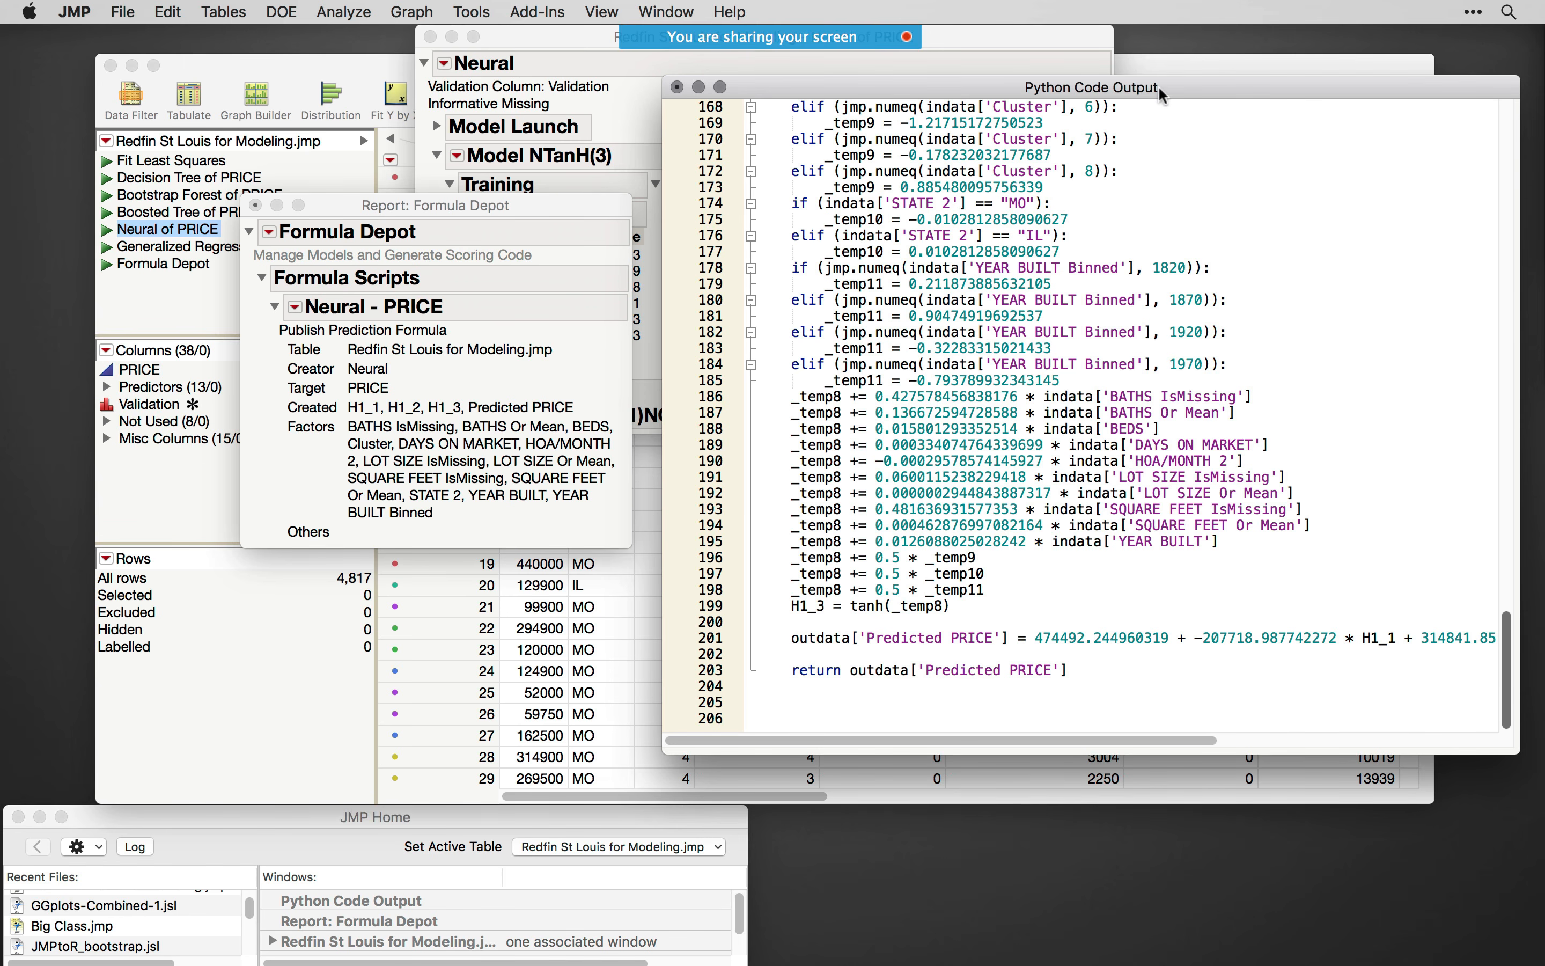
{"action": "left_click_drag", "start_coordinate": [1159, 96], "coordinate": [1132, 129]}
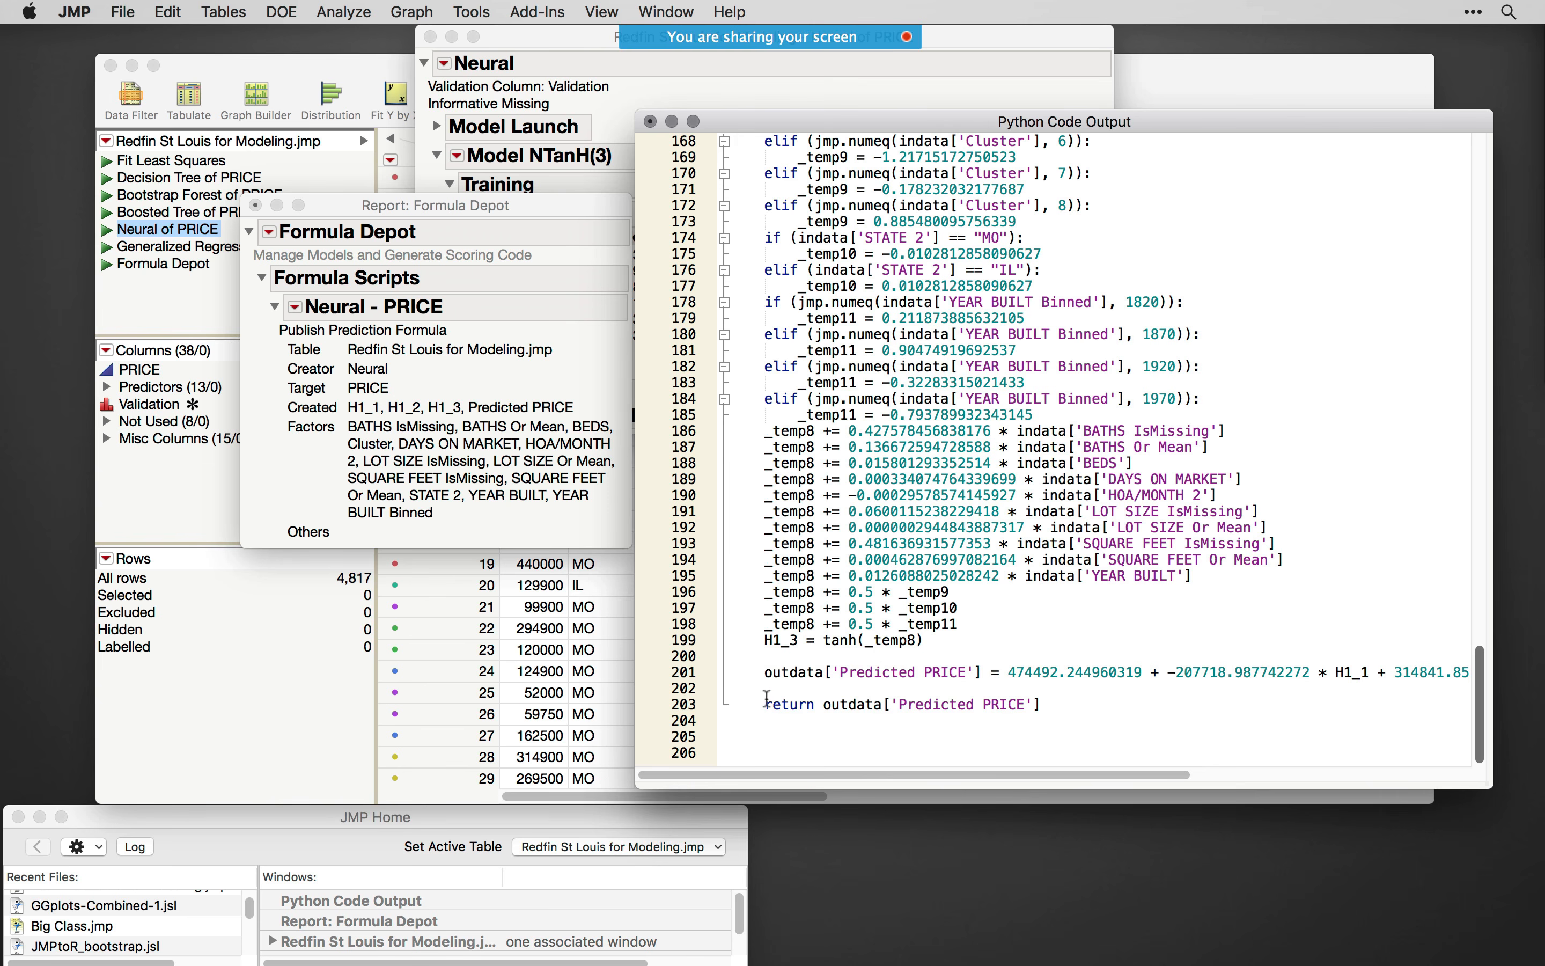
{"action": "left_click_drag", "start_coordinate": [760, 704], "coordinate": [1036, 705]}
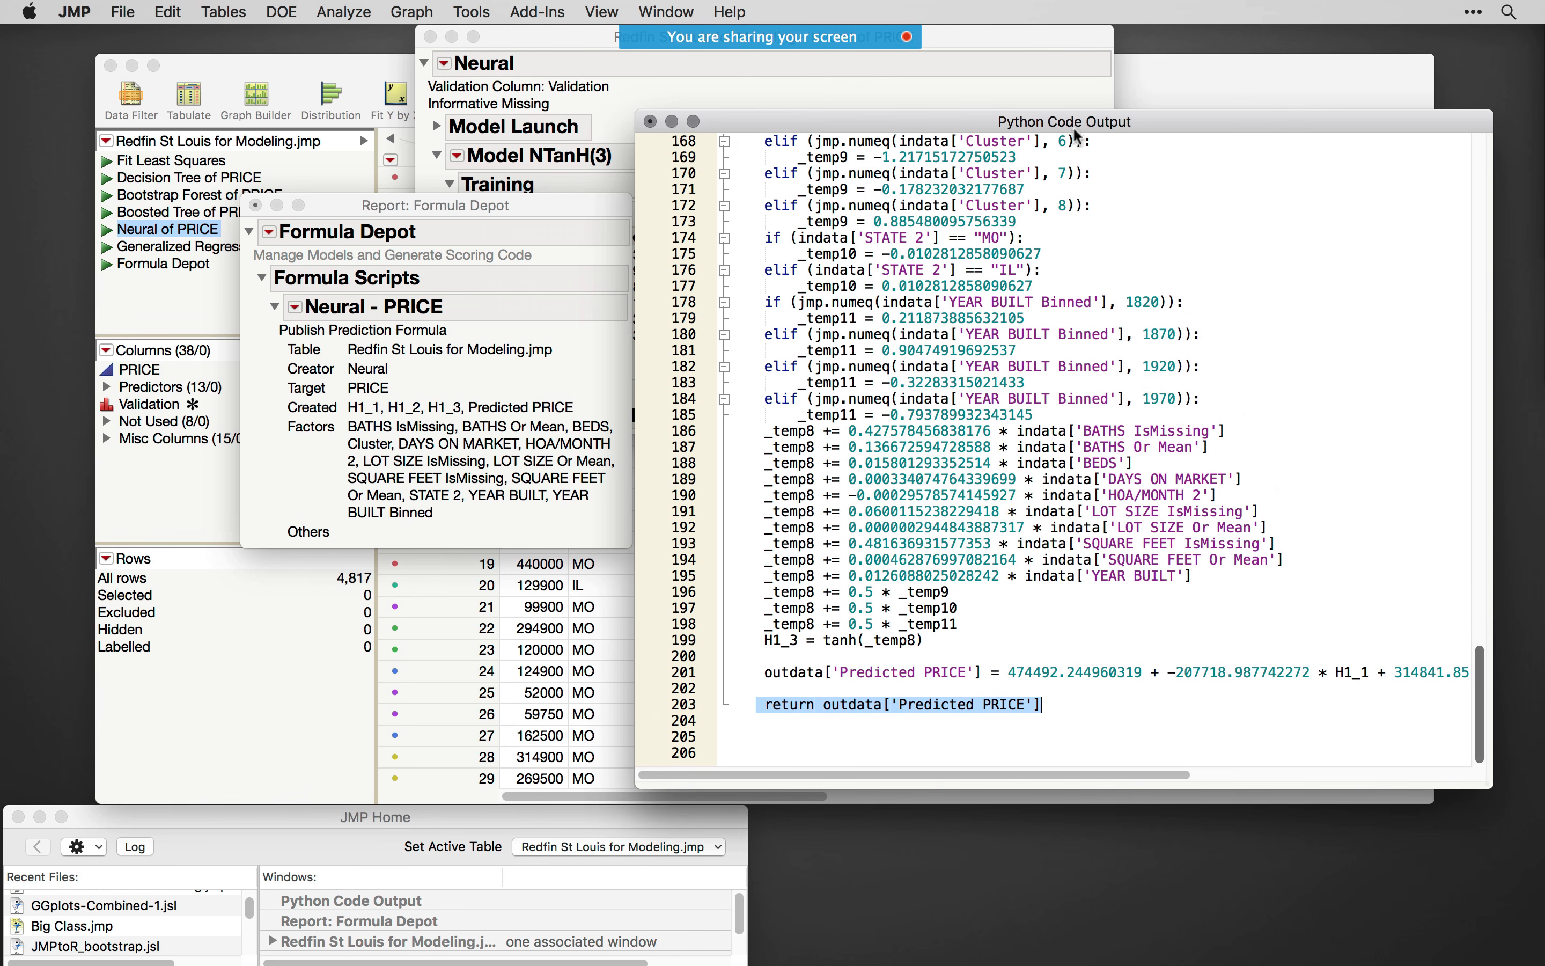
- Move the Python code aside, load stlouishousing.web.s3-website-us-east-1.amazonaws.com in Chrome to view the Price Predictor, then minimize the browser
{"action": "left_click_drag", "start_coordinate": [1077, 127], "coordinate": [1057, 329]}
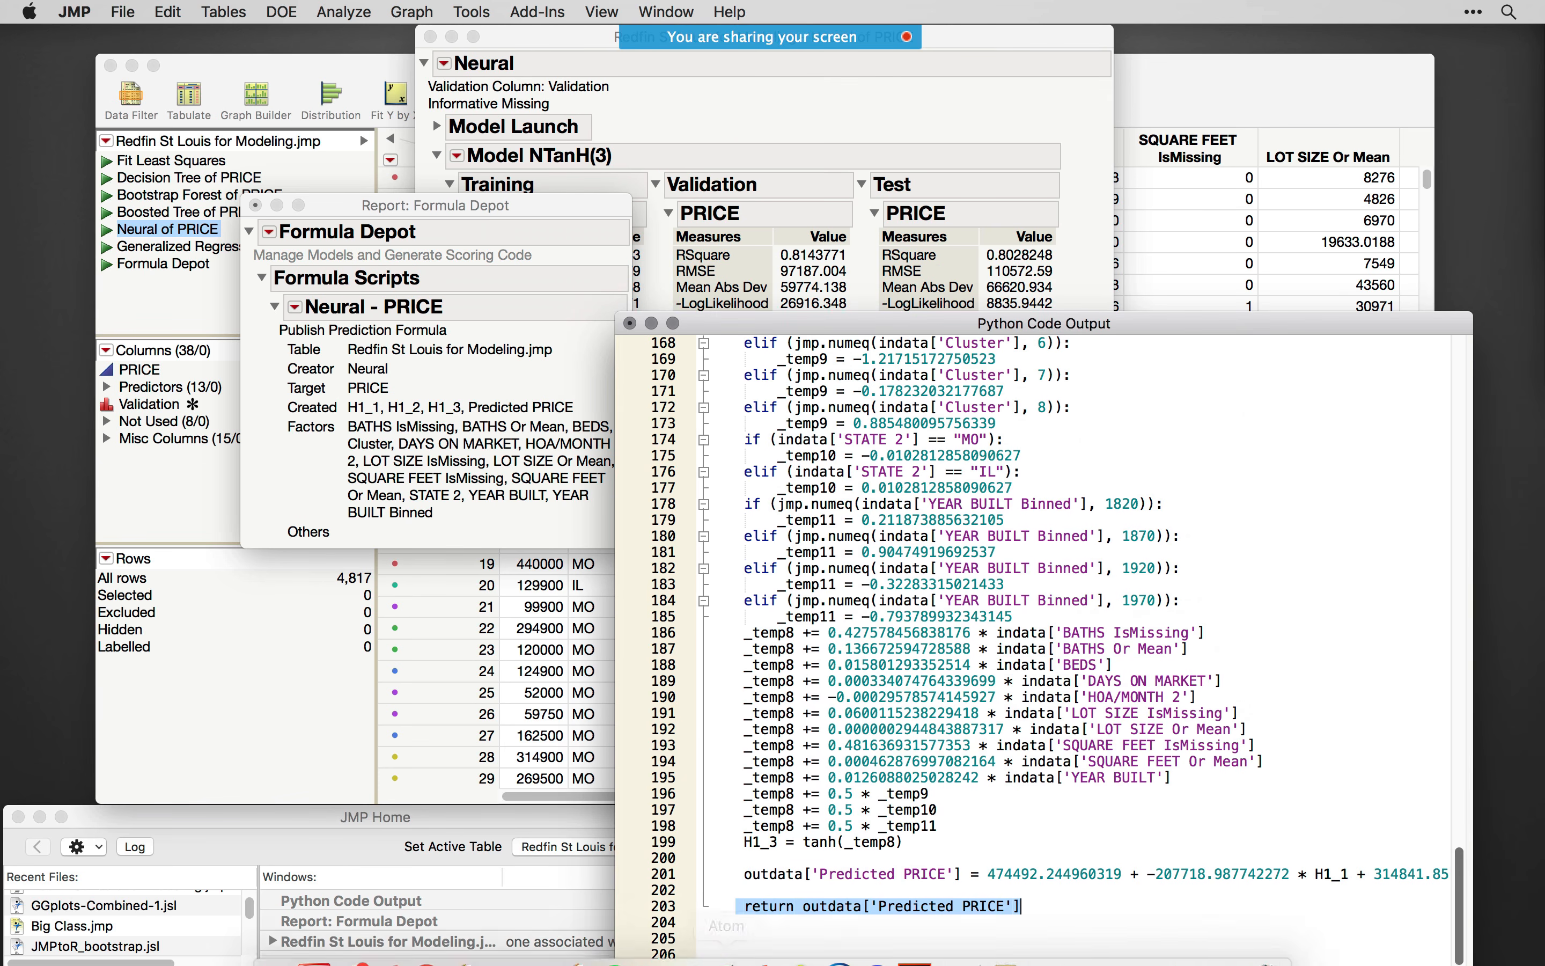
{"action": "left_click", "coordinate": [433, 941]}
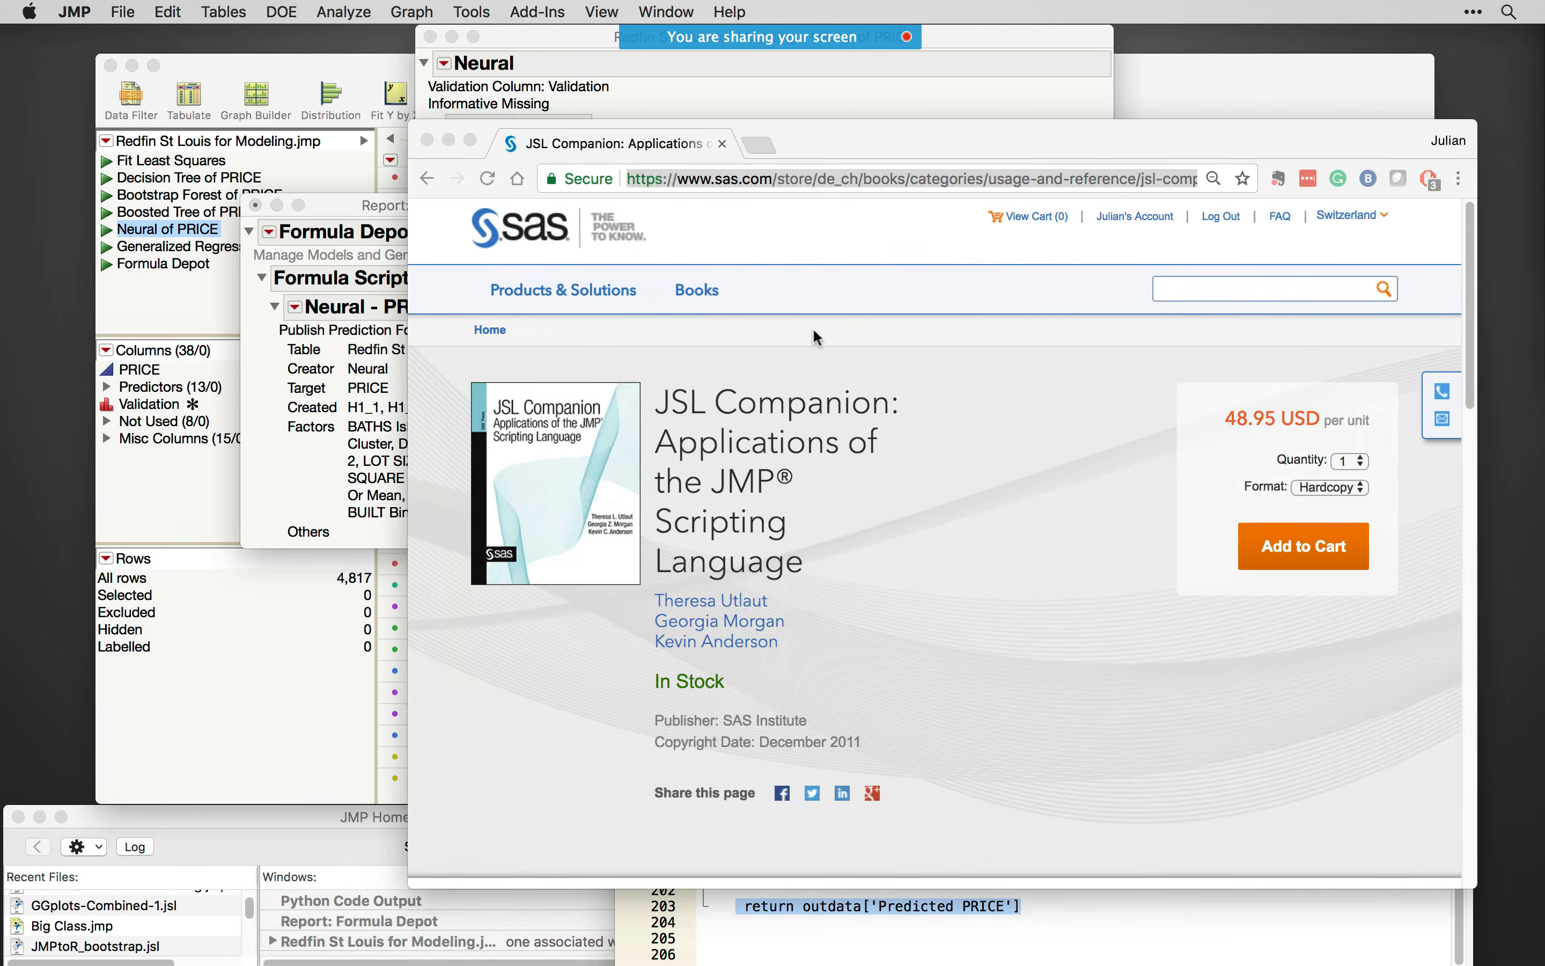
{"action": "type", "text": "http://stlouishousing.web.s3-website-us-east-1.amazonaws.com"}
{"action": "key", "text": "Return"}
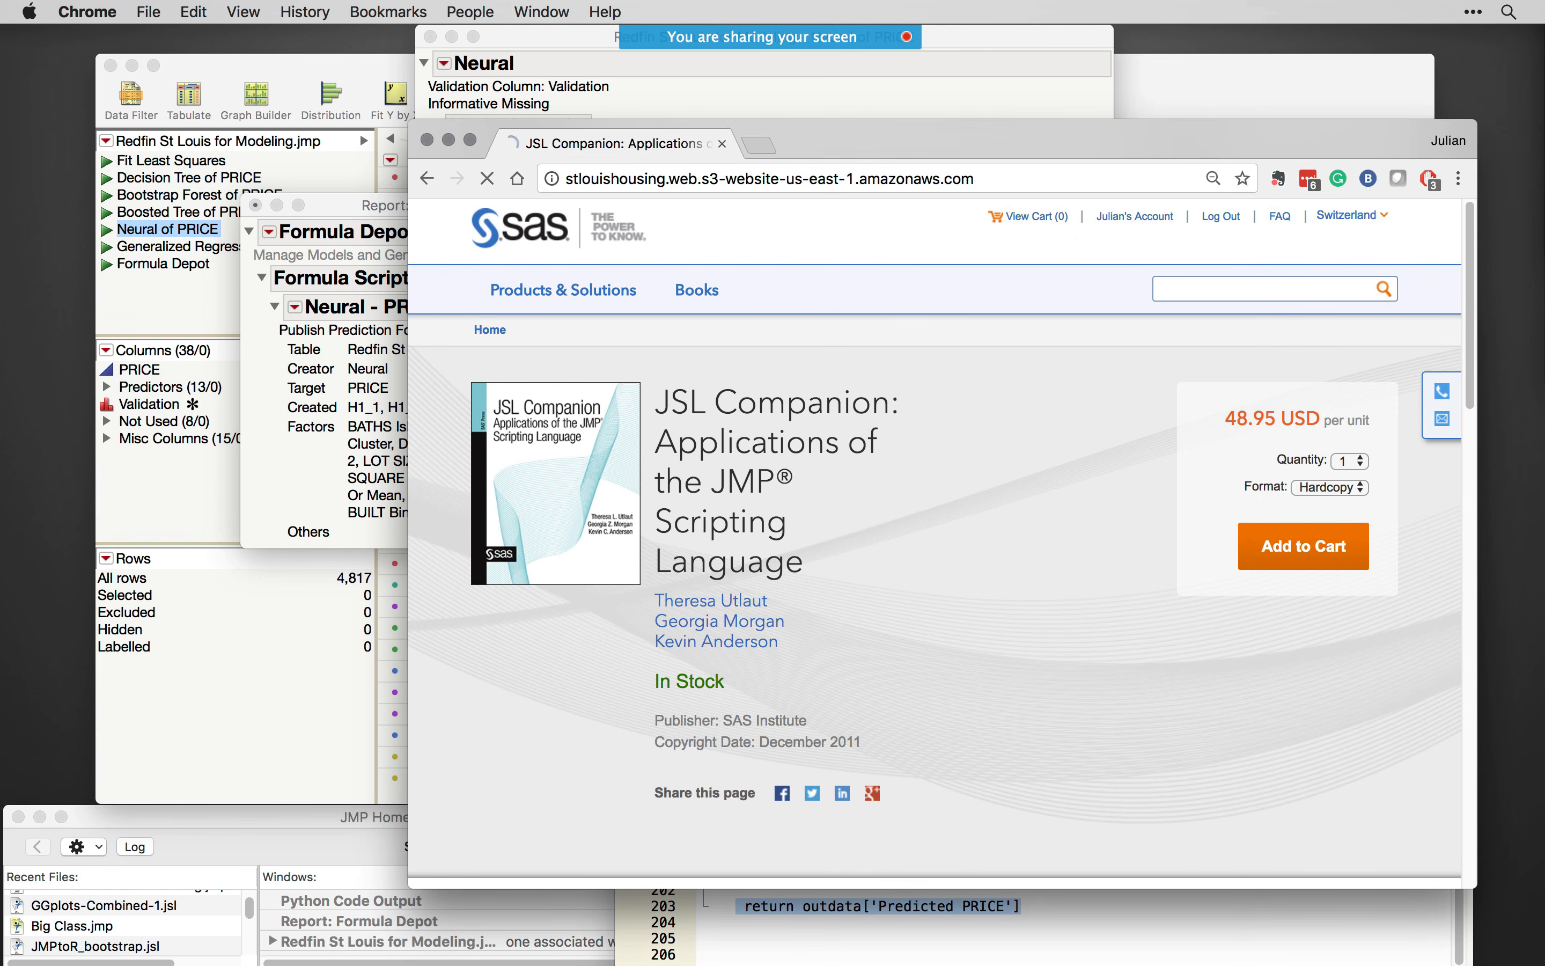
{"action": "left_click_drag", "start_coordinate": [886, 133], "coordinate": [764, 131]}
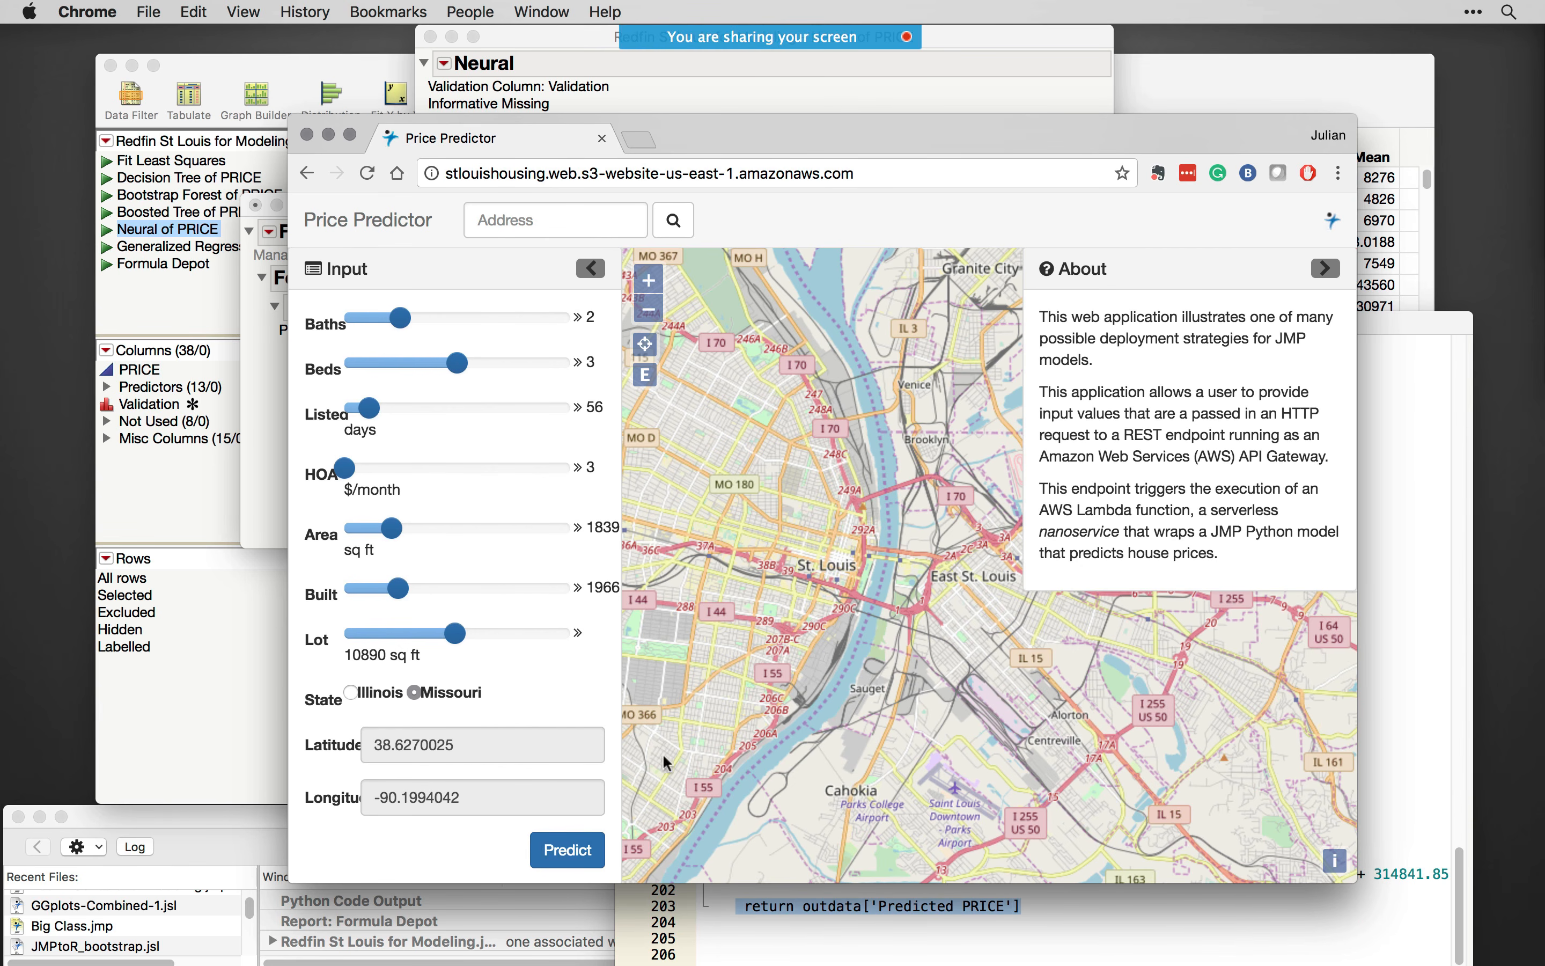
{"action": "left_click", "coordinate": [328, 134]}
- Close the Python code output without saving and generate SAS code for the Neural - PRICE formula
{"action": "left_click_drag", "start_coordinate": [981, 329], "coordinate": [994, 271]}
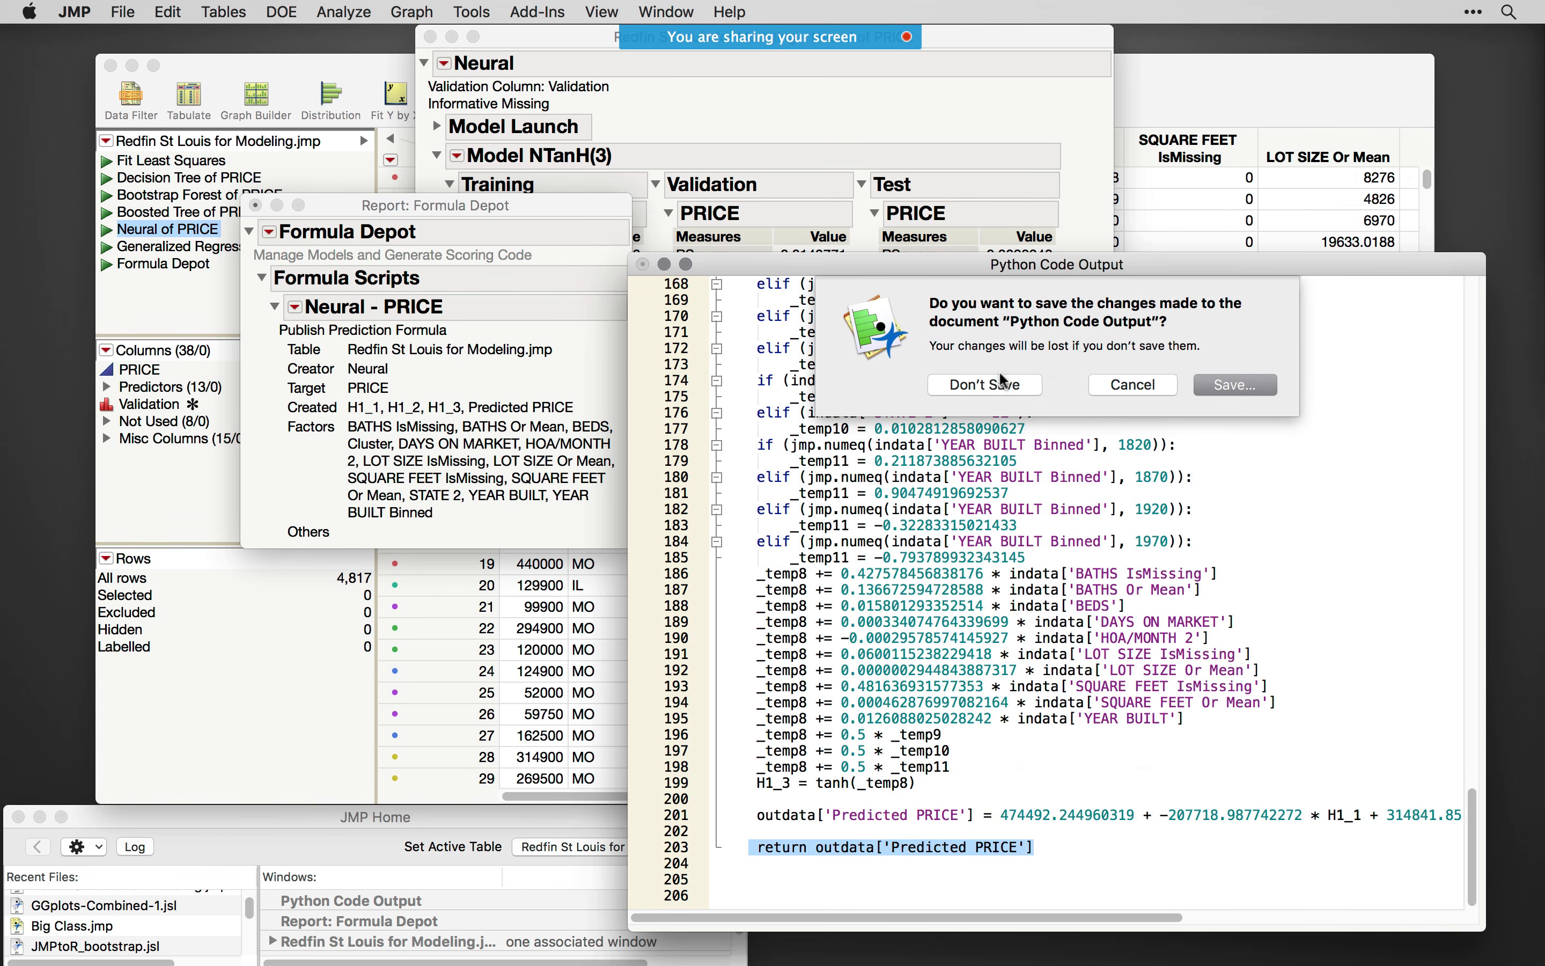
{"action": "left_click", "coordinate": [999, 383]}
{"action": "left_click", "coordinate": [295, 308]}
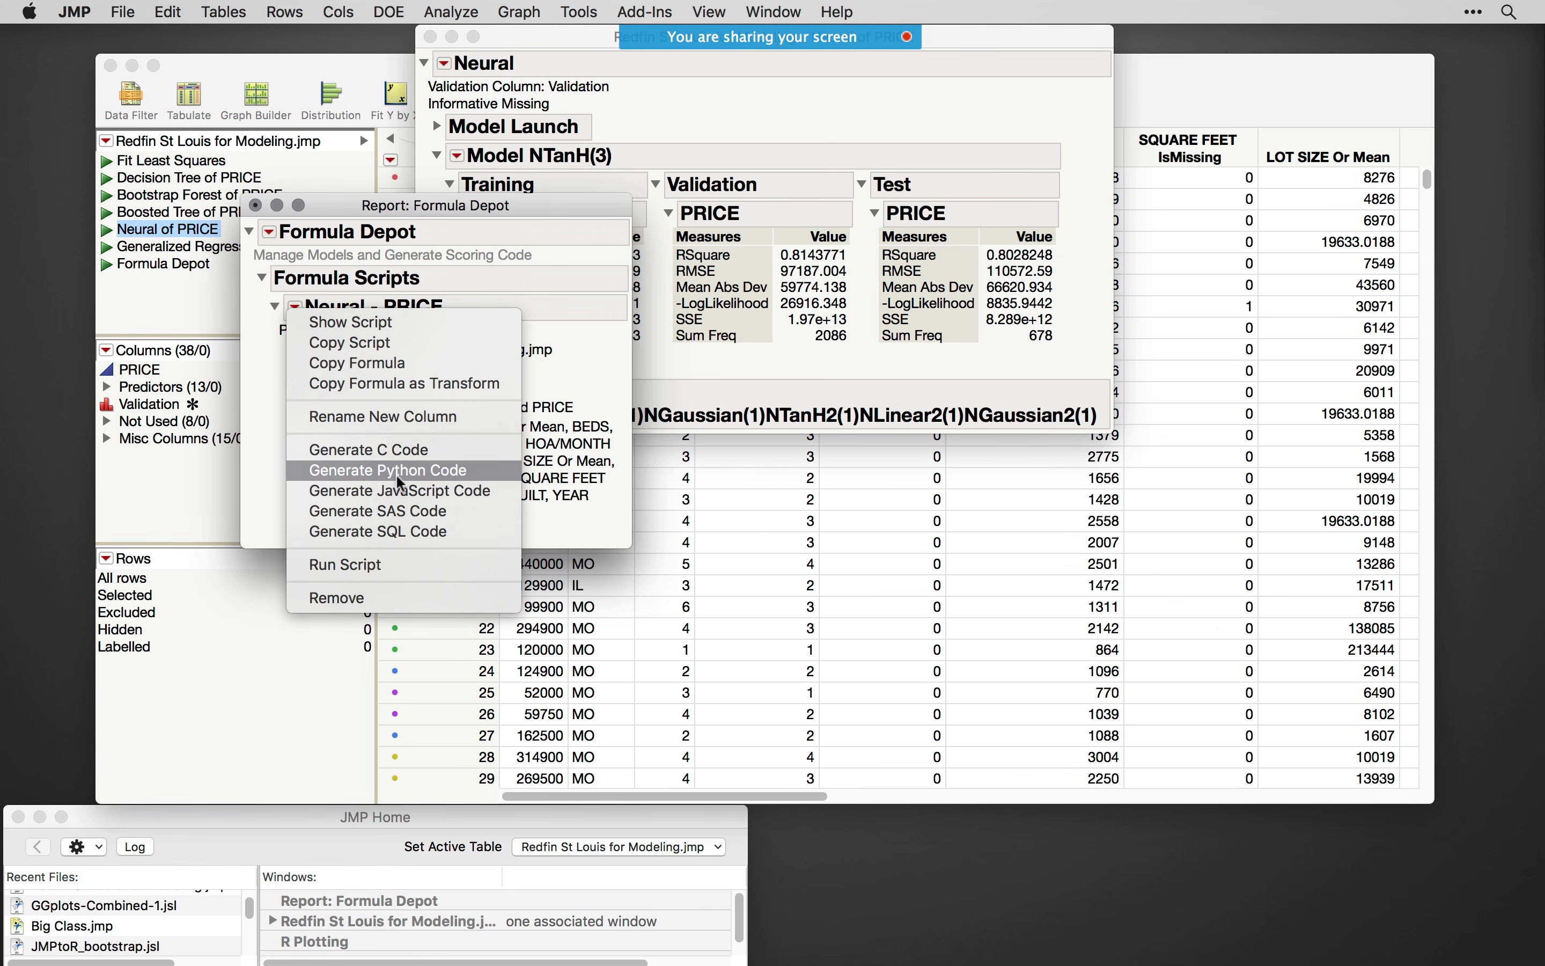
{"action": "left_click", "coordinate": [420, 514]}
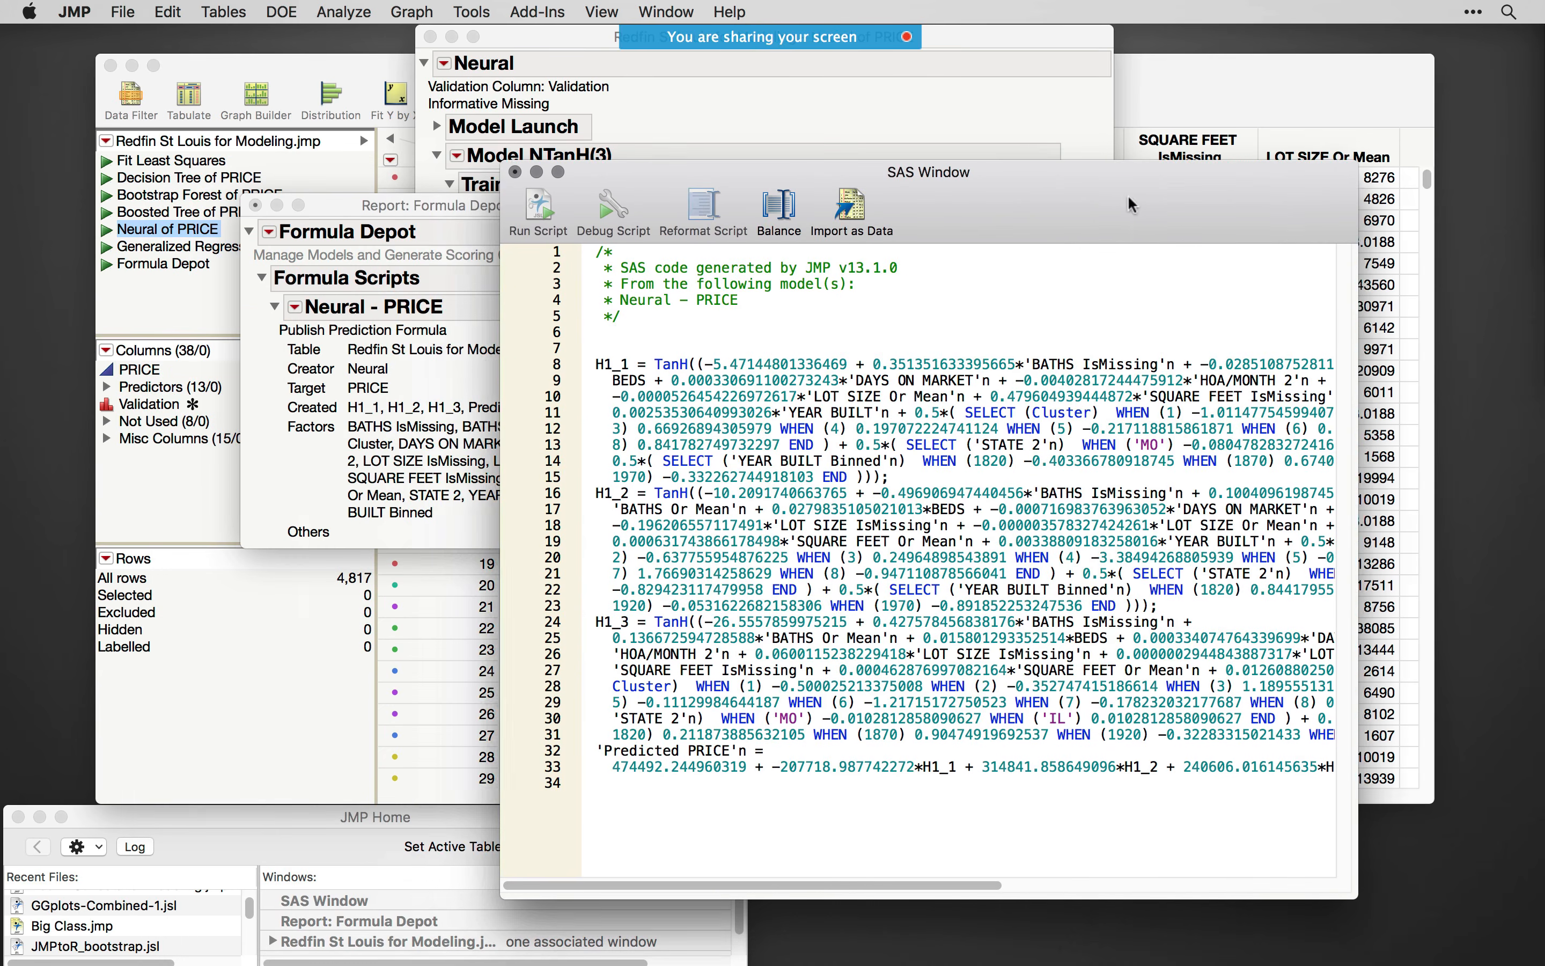
{"action": "left_click_drag", "start_coordinate": [1130, 205], "coordinate": [1139, 205]}
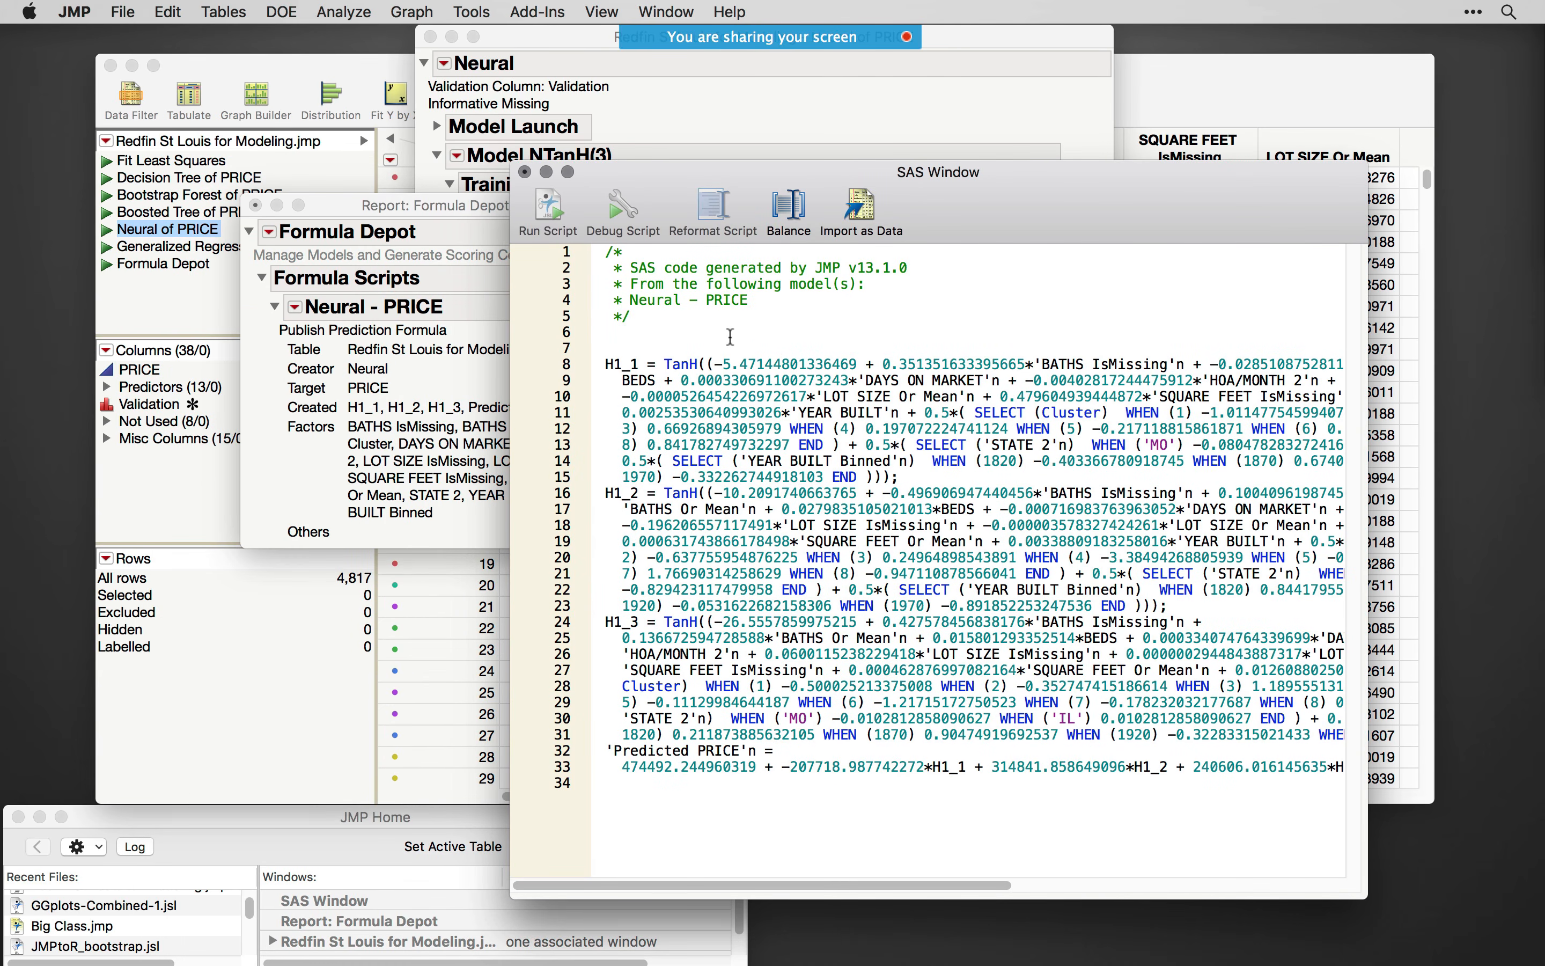
- Highlight the generated SAS formulas from H1_1 through Predicted PRICE and close the SAS window without saving
{"action": "left_click_drag", "start_coordinate": [1015, 830], "coordinate": [632, 364]}
{"action": "key", "text": "super+w"}
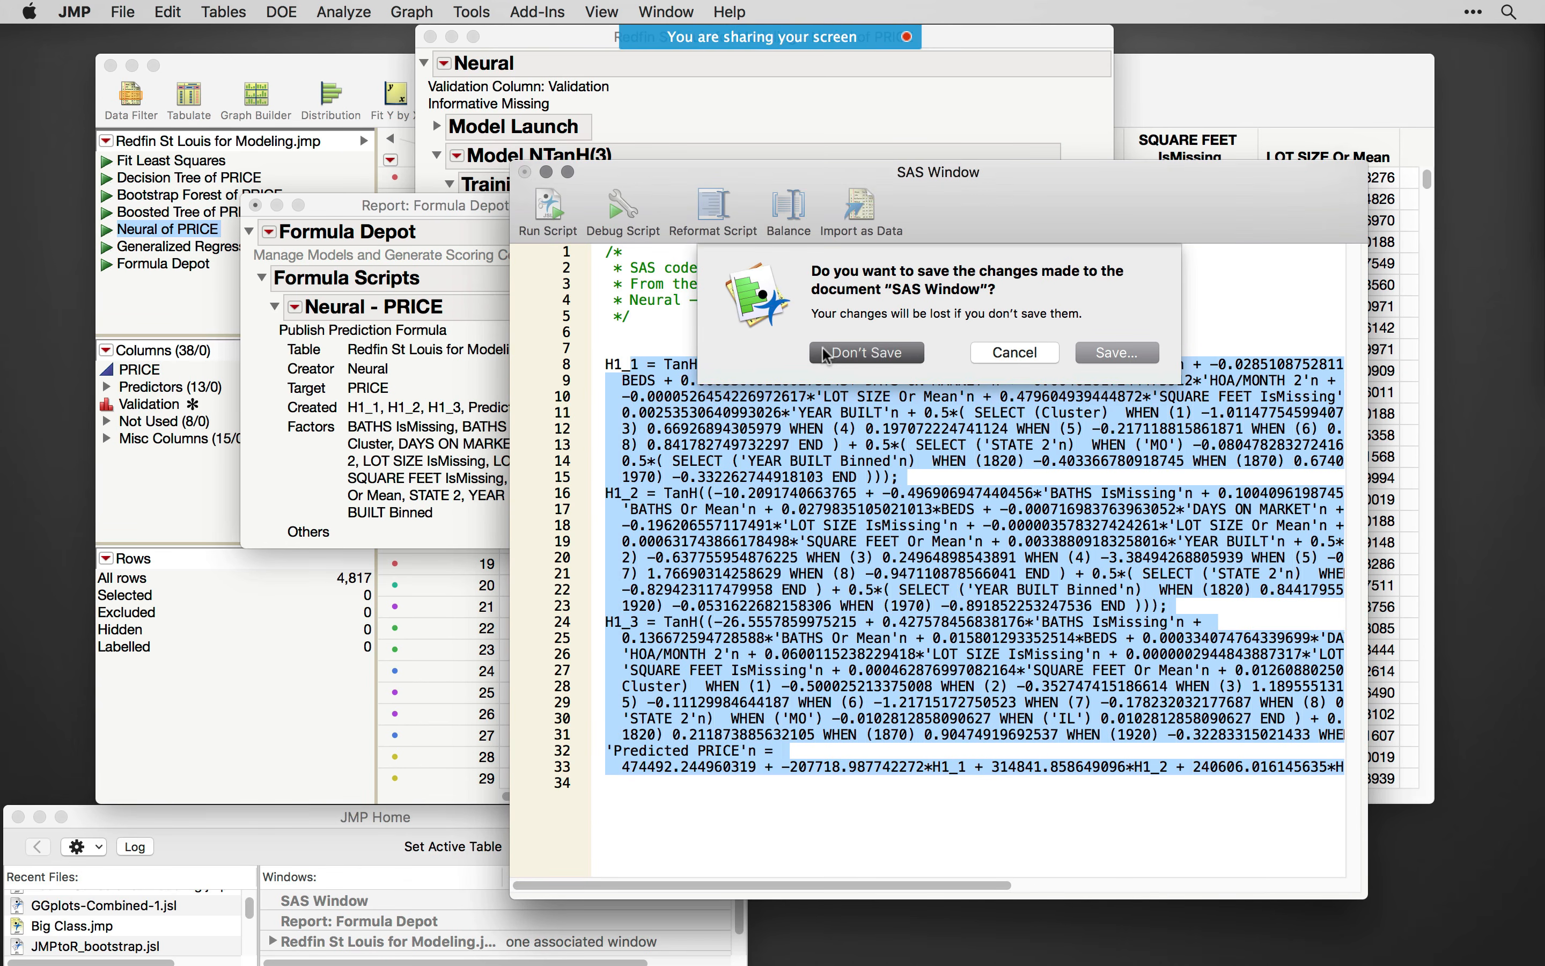
{"action": "left_click", "coordinate": [866, 358]}
- Generate JavaScript code for the Neural - PRICE formula and reposition its code window
{"action": "left_click", "coordinate": [294, 306]}
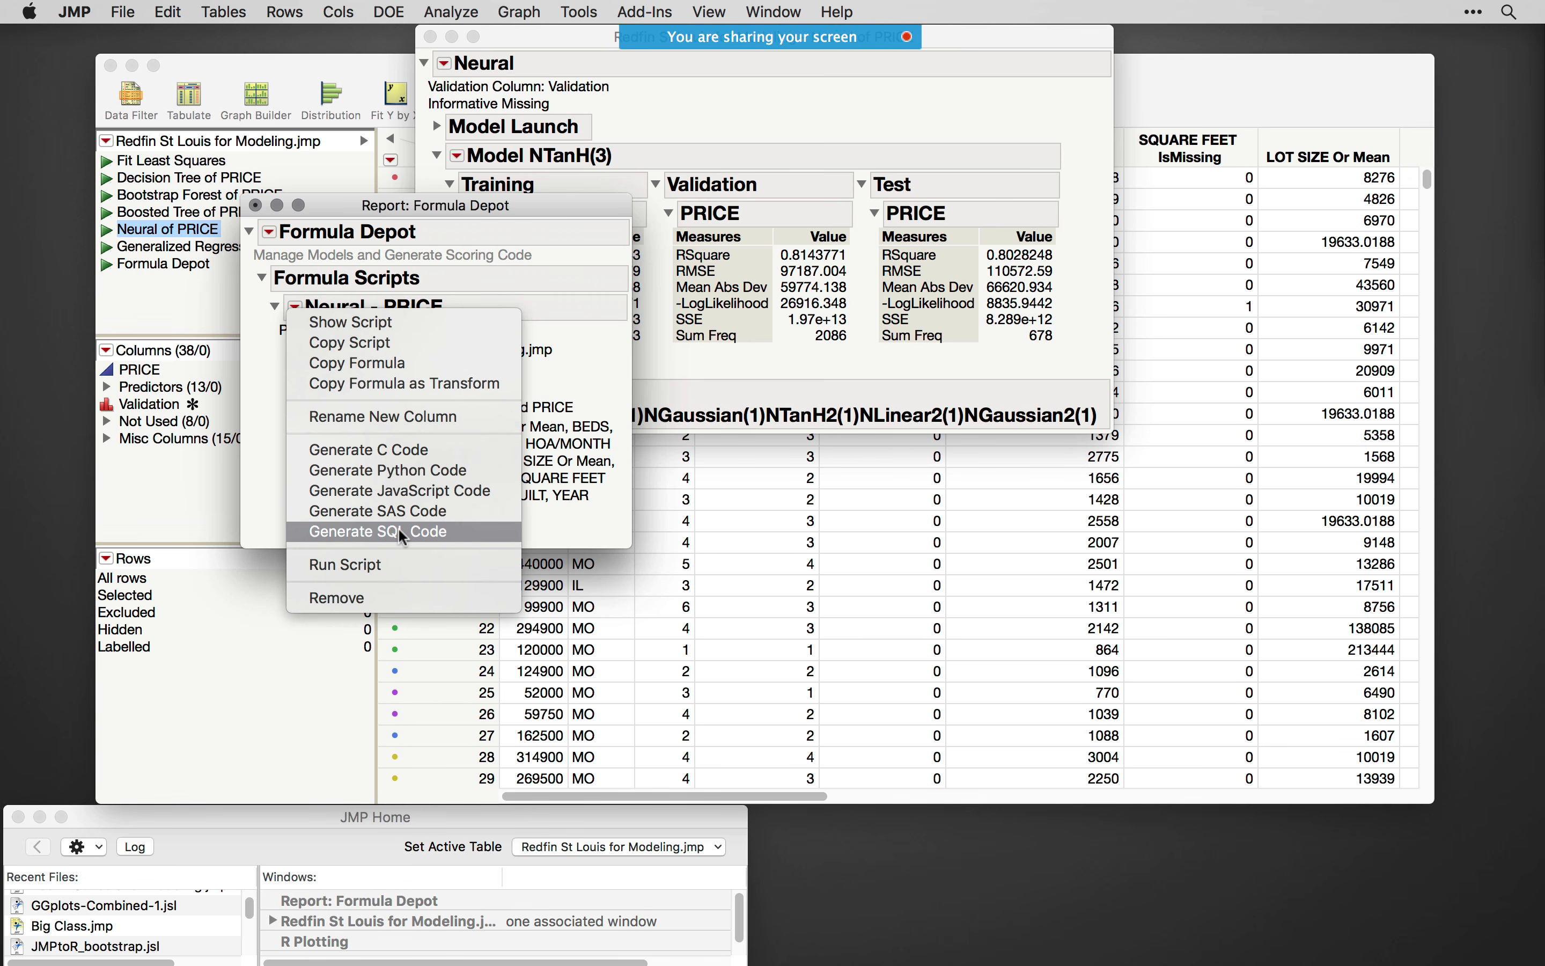
{"action": "left_click", "coordinate": [411, 490]}
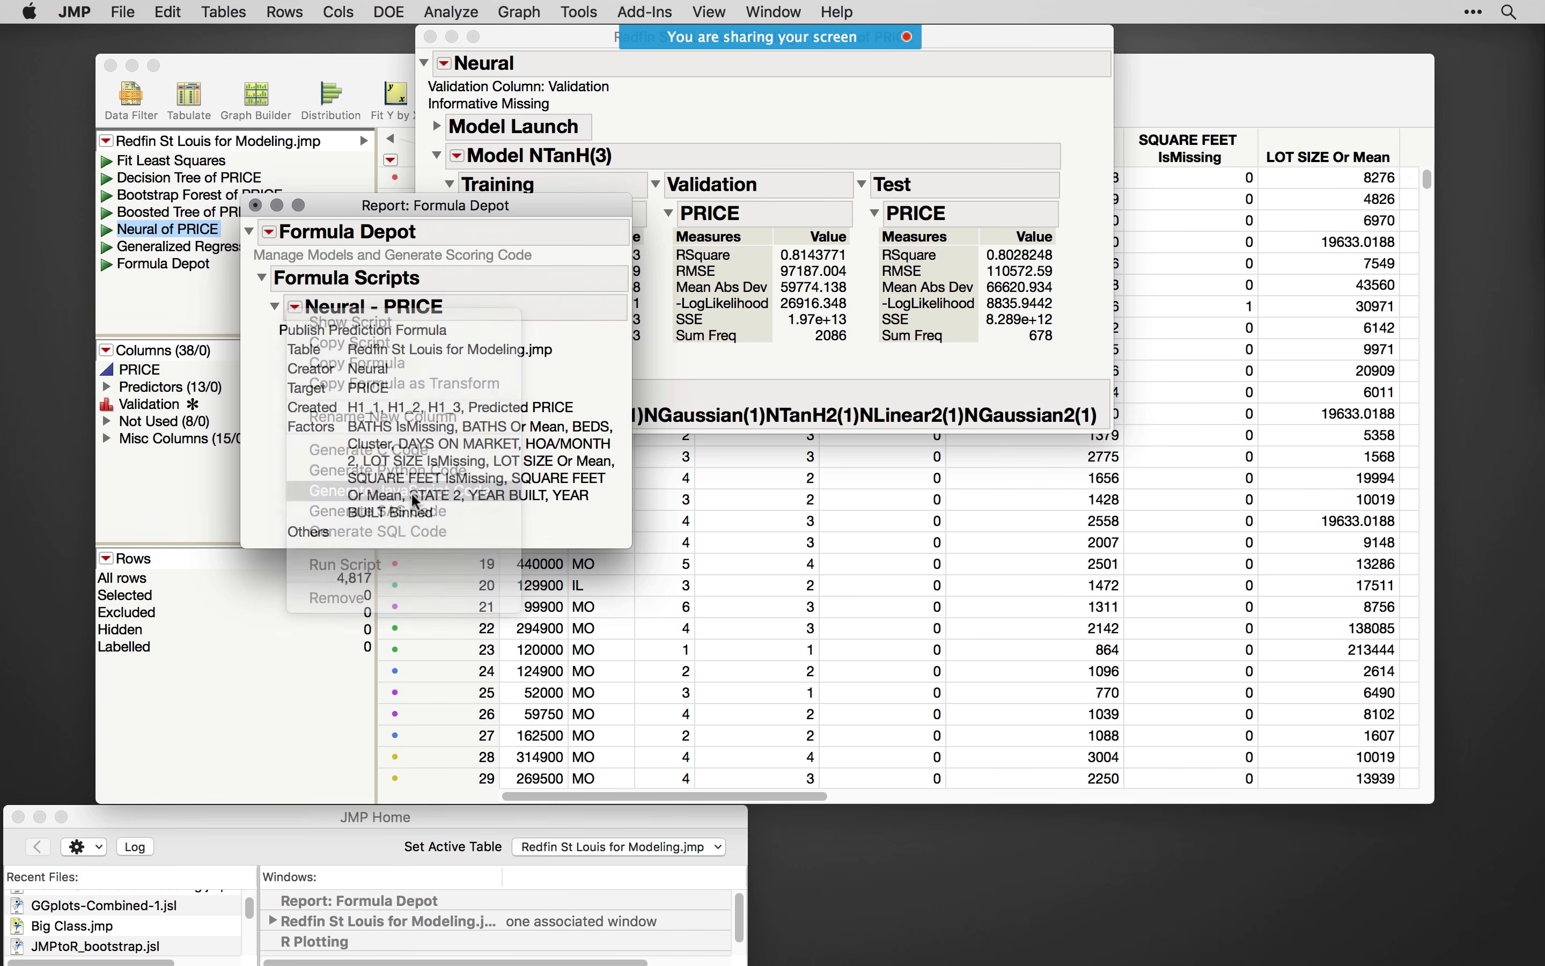
{"action": "left_click_drag", "start_coordinate": [869, 154], "coordinate": [1022, 144]}
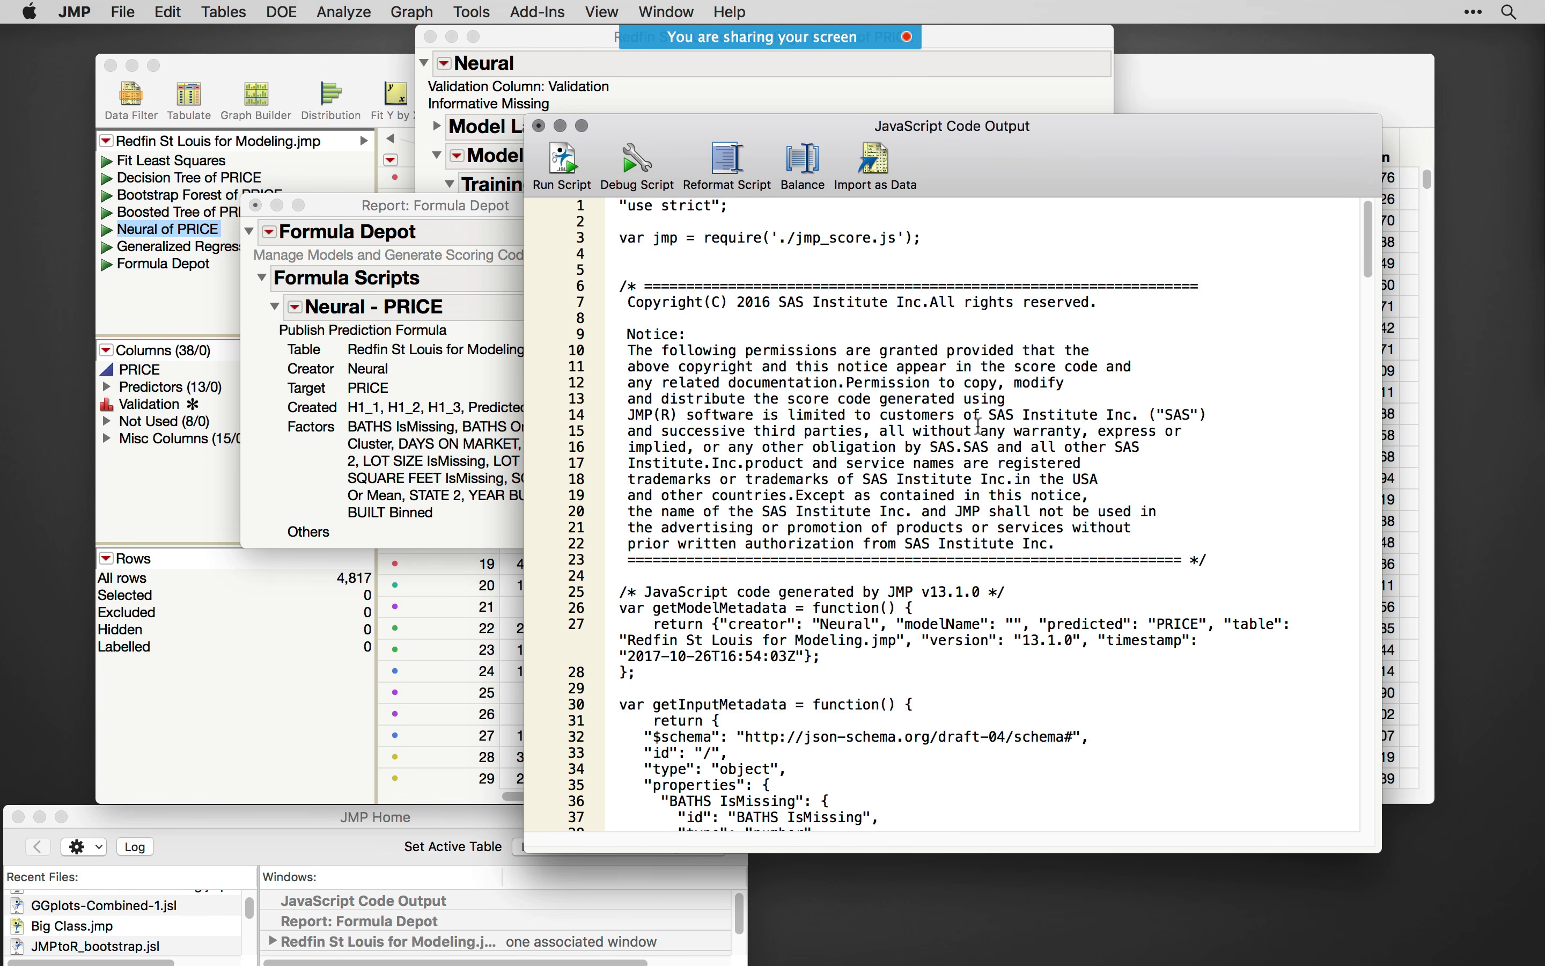
- Look through the generated JavaScript code down to the Cluster and YEAR BUILT Binned conditions and close its window without saving
{"action": "scroll", "coordinate": [977, 425], "scroll_direction": "down", "scroll_amount": 5}
{"action": "left_click_drag", "start_coordinate": [1368, 281], "coordinate": [1385, 533]}
{"action": "left_click", "coordinate": [538, 125]}
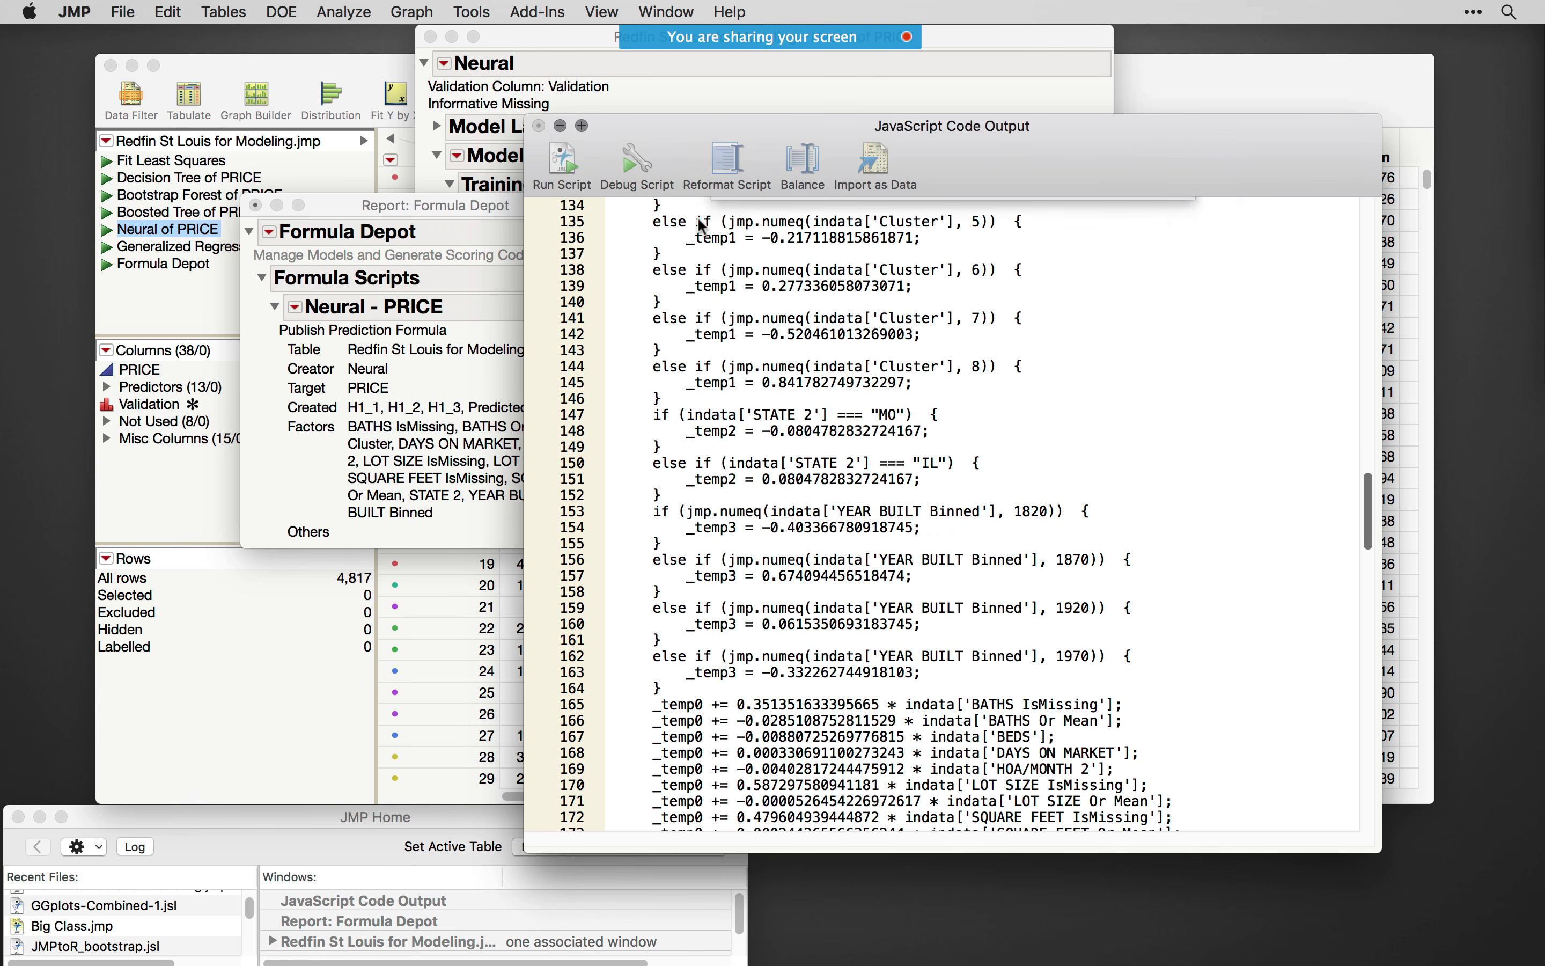
{"action": "left_click", "coordinate": [875, 306]}
- Generate C code for the Neural - PRICE formula, reposition its window and bring the metadata functions into view
{"action": "left_click", "coordinate": [298, 311]}
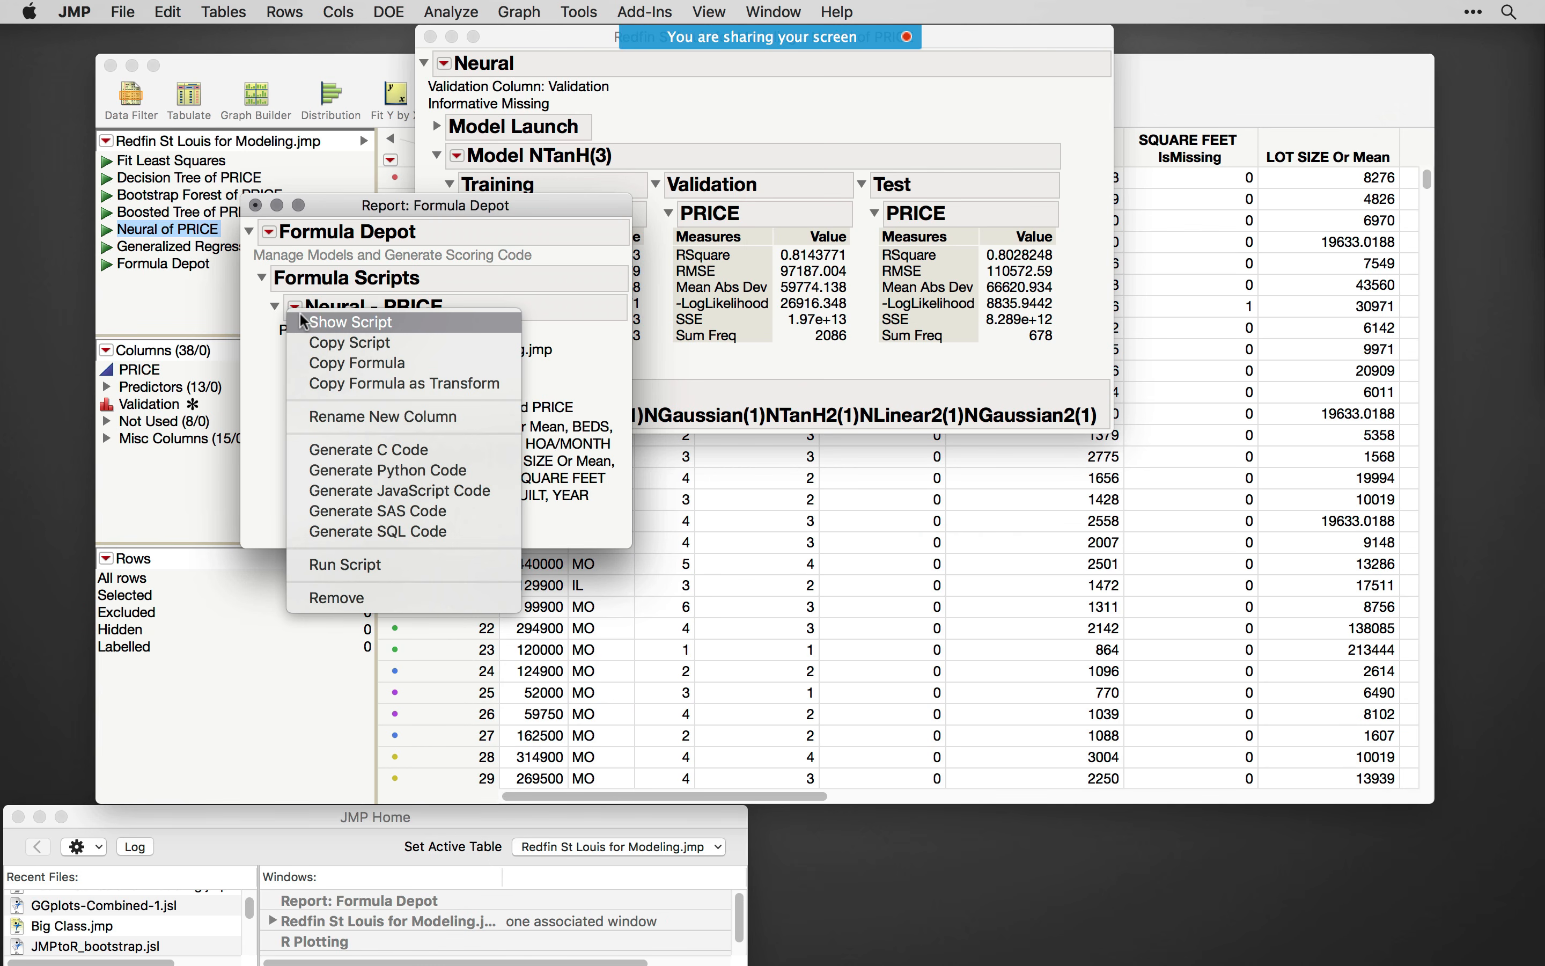
{"action": "left_click", "coordinate": [387, 450]}
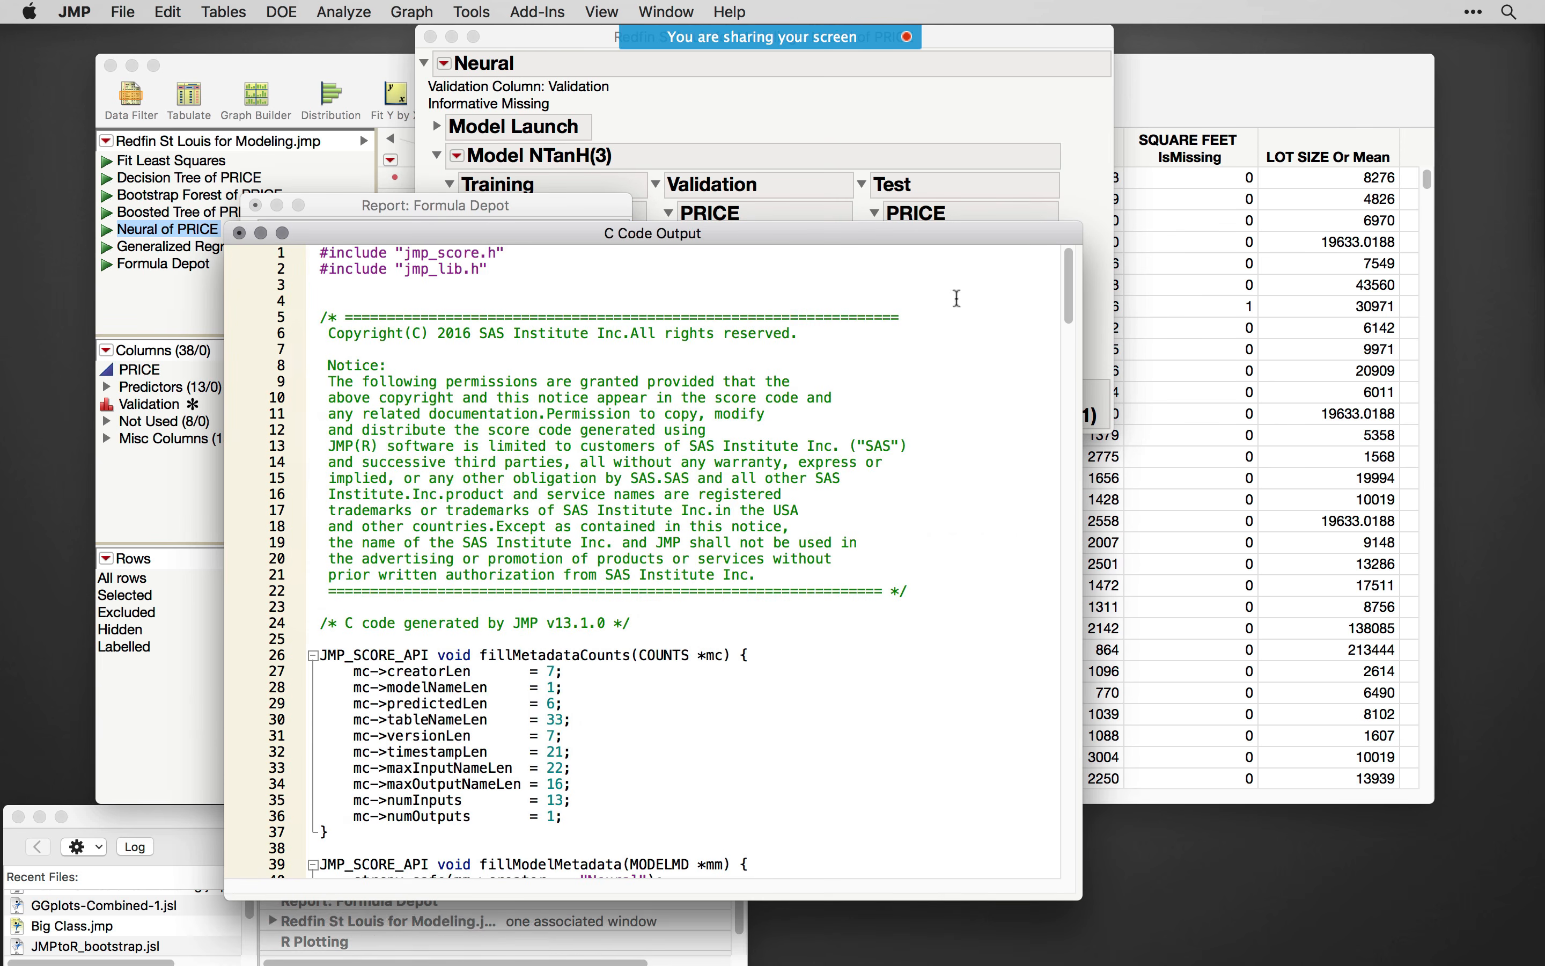
{"action": "left_click_drag", "start_coordinate": [787, 245], "coordinate": [994, 161]}
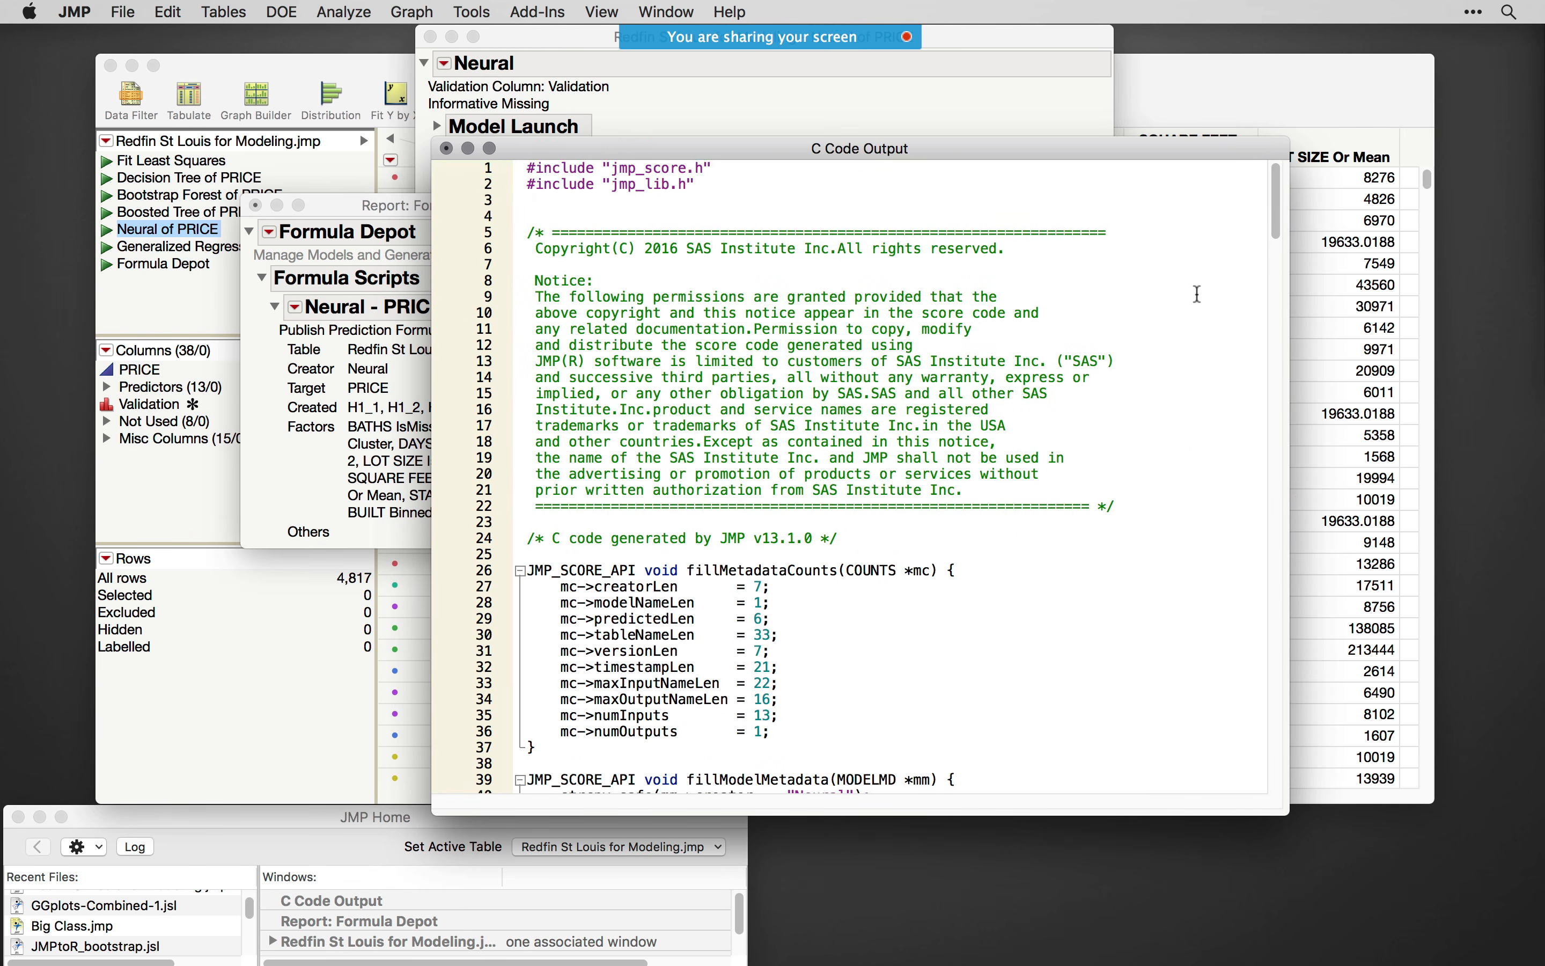
{"action": "left_click_drag", "start_coordinate": [1272, 227], "coordinate": [1282, 265]}
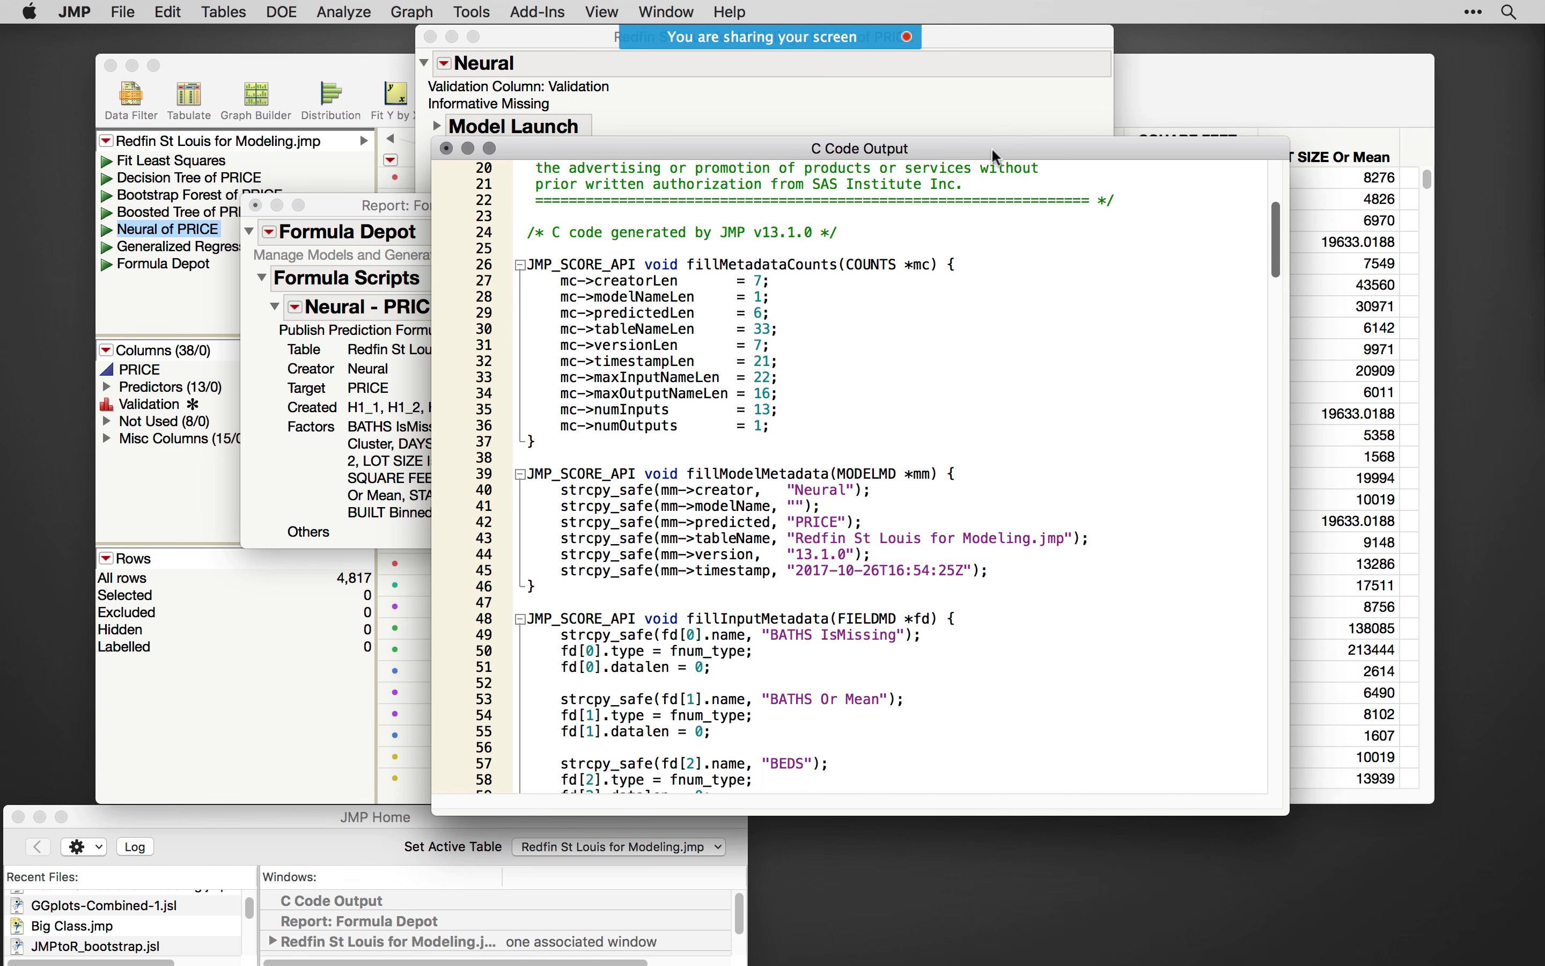
{"action": "left_click_drag", "start_coordinate": [991, 147], "coordinate": [1034, 175]}
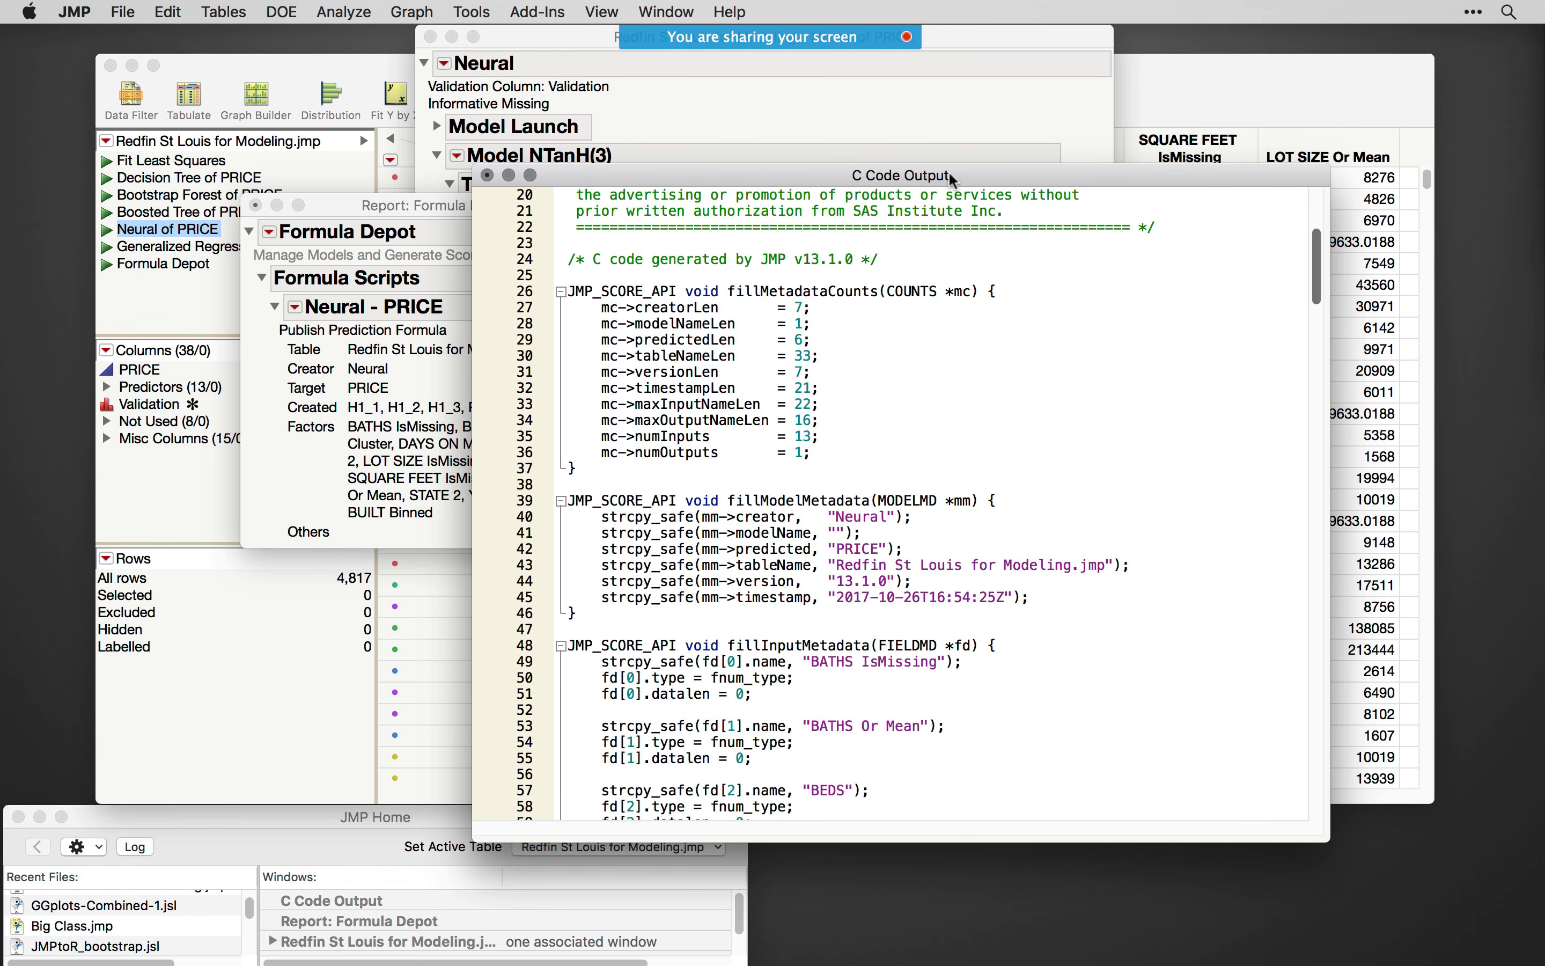
{"action": "left_click_drag", "start_coordinate": [949, 176], "coordinate": [953, 175]}
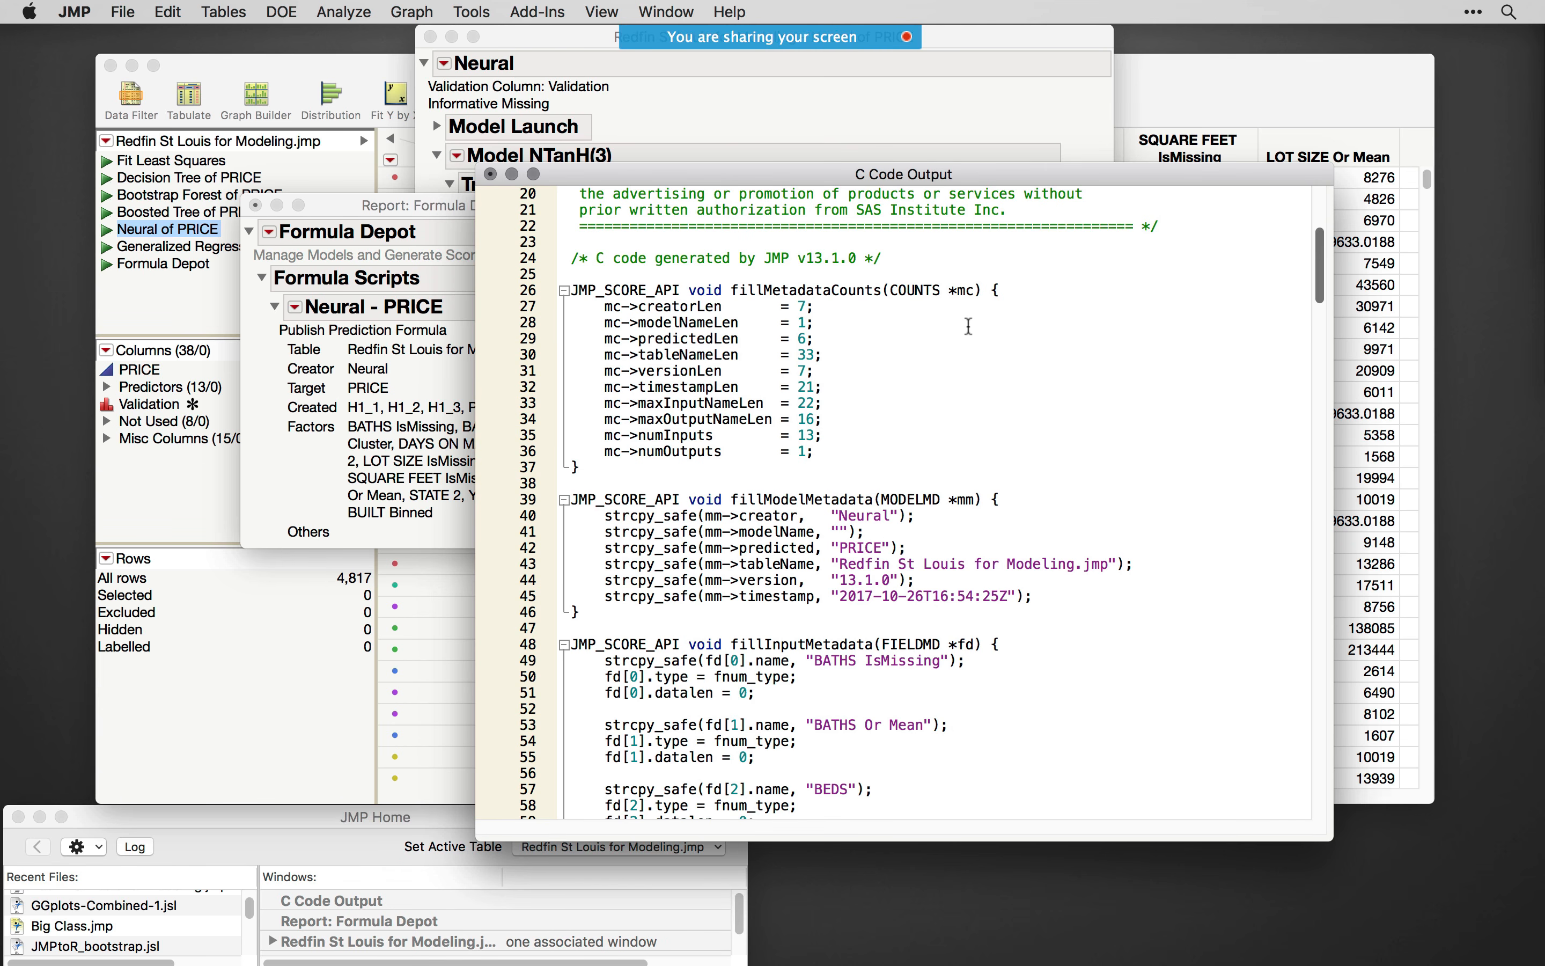
{"action": "left_click_drag", "start_coordinate": [628, 173], "coordinate": [656, 215]}
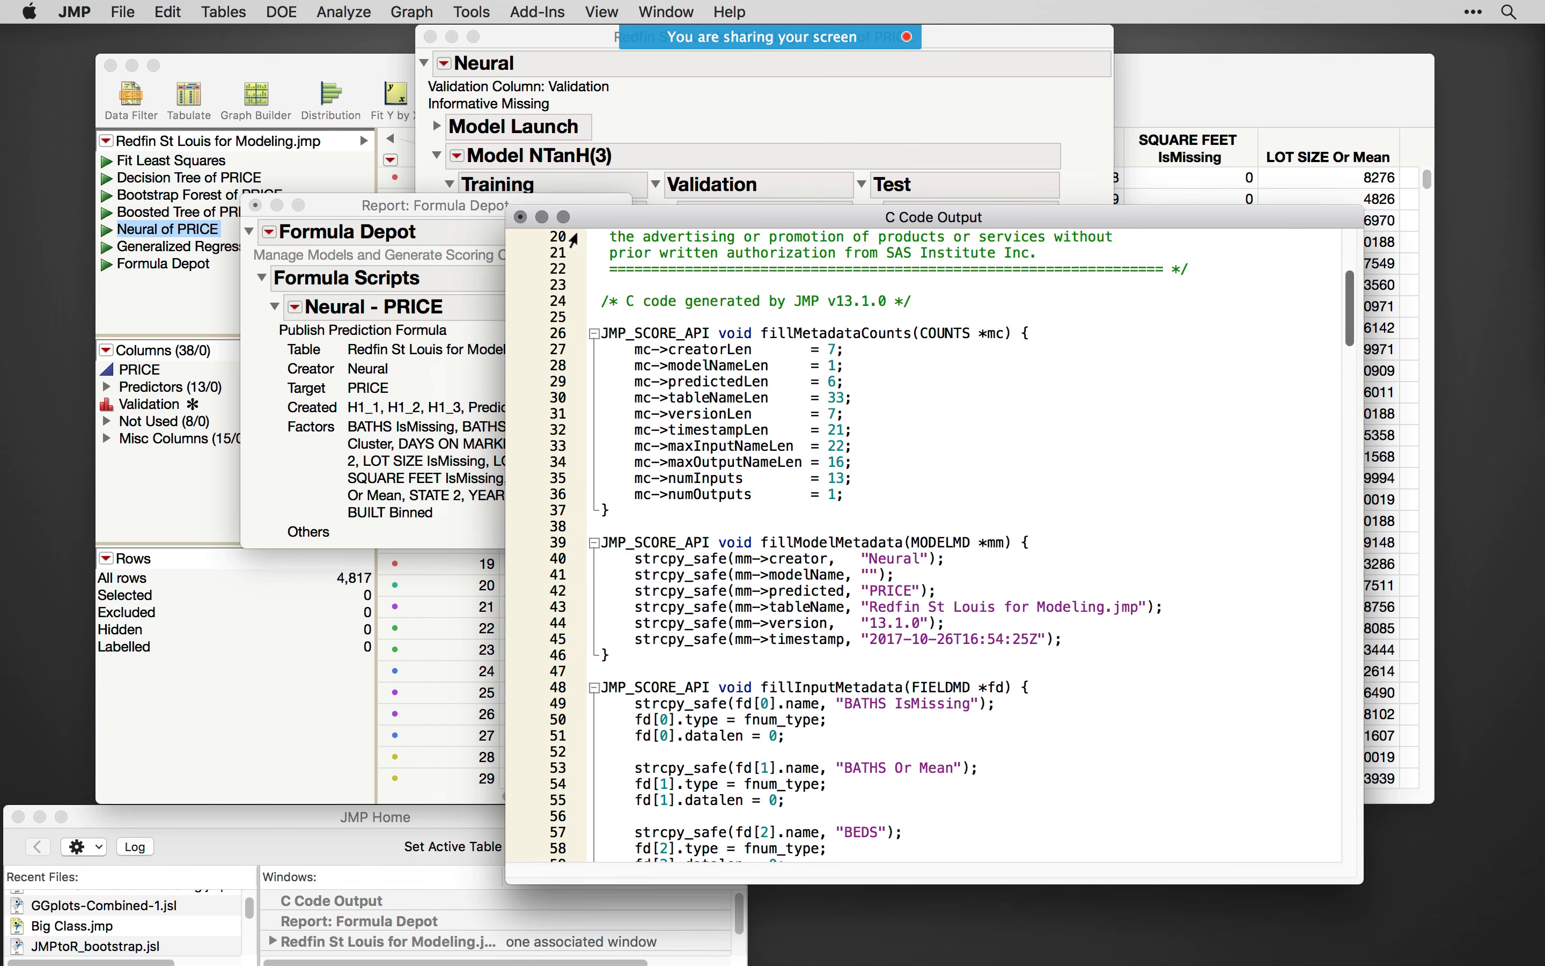
- Close the C code output and the Formula Depot report without saving either one
{"action": "left_click", "coordinate": [520, 217]}
{"action": "left_click", "coordinate": [891, 336]}
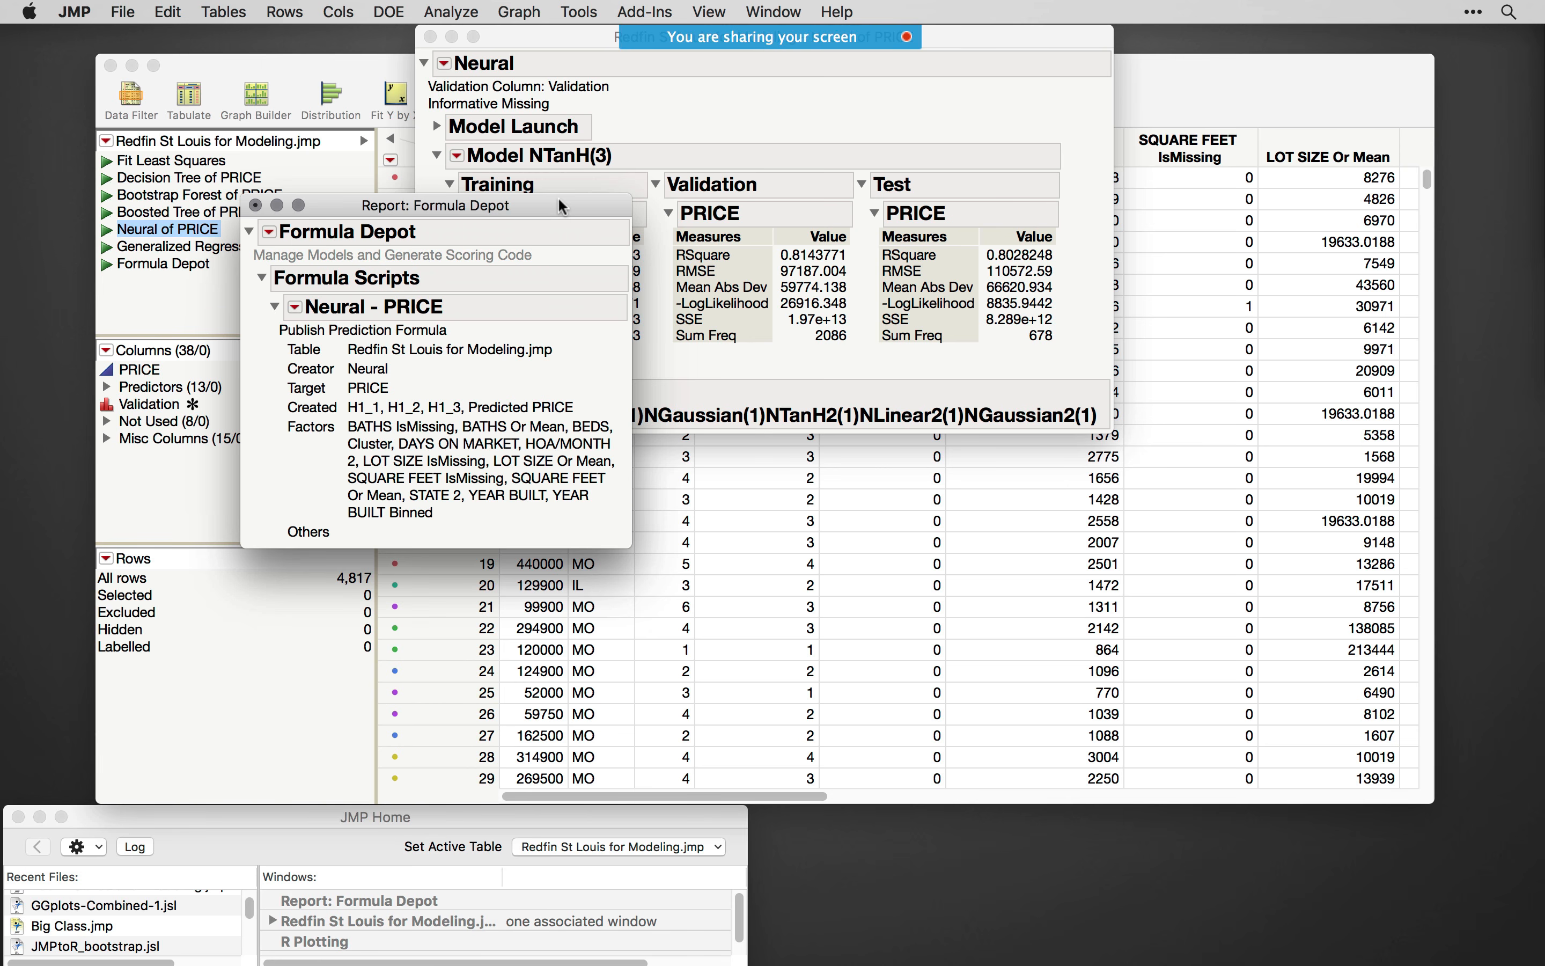
{"action": "left_click", "coordinate": [295, 307]}
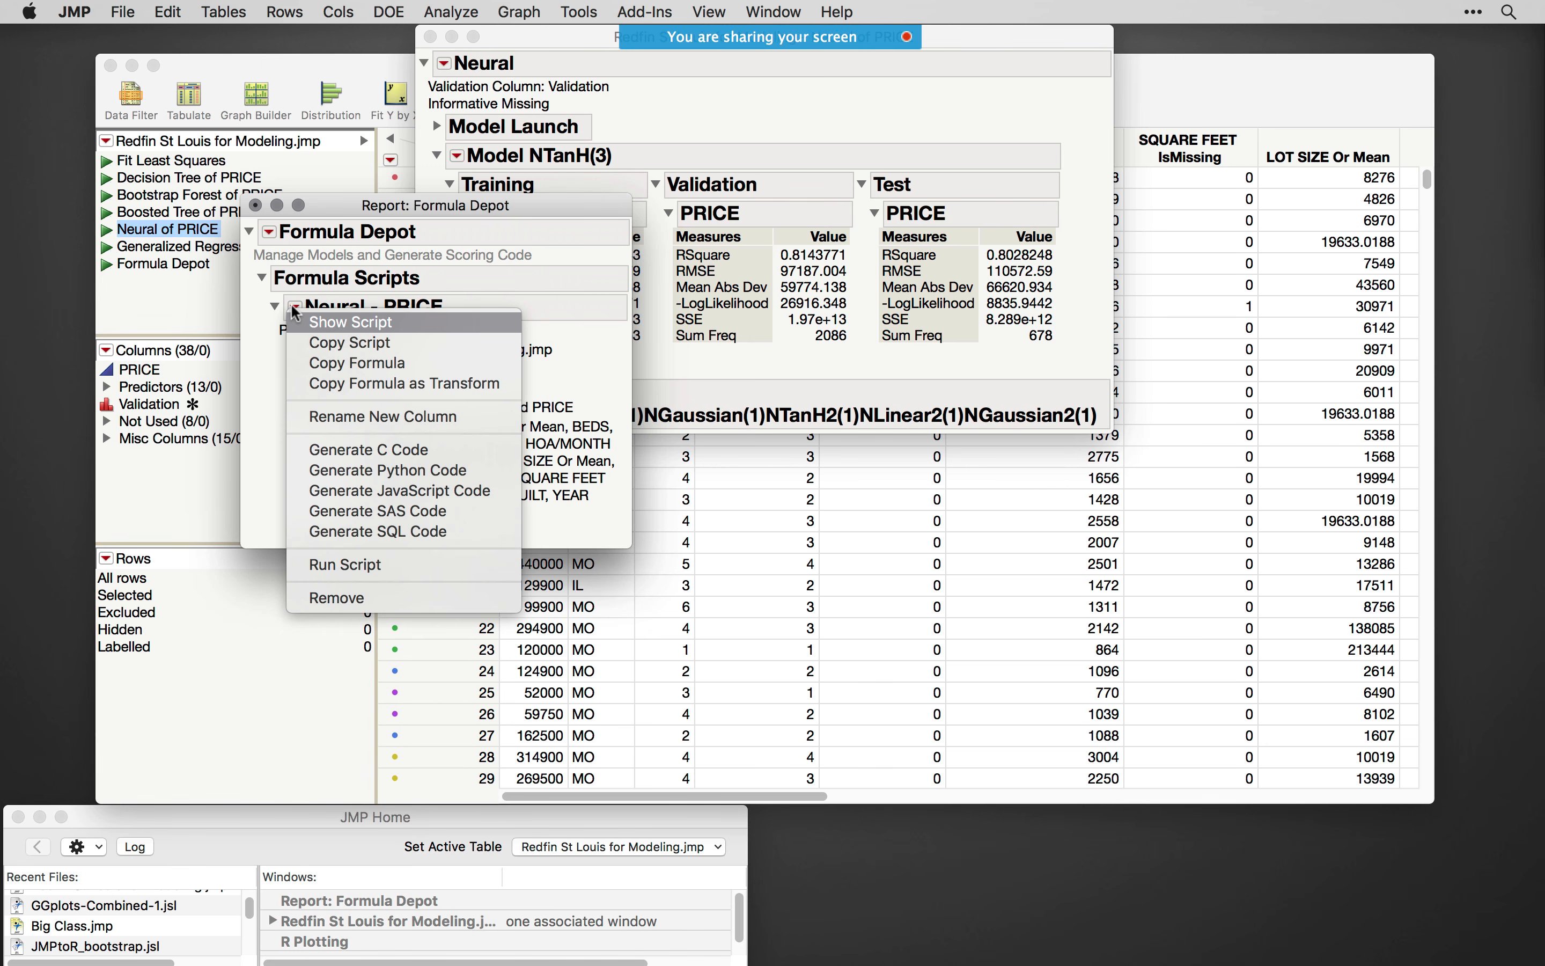
{"action": "left_click", "coordinate": [249, 451]}
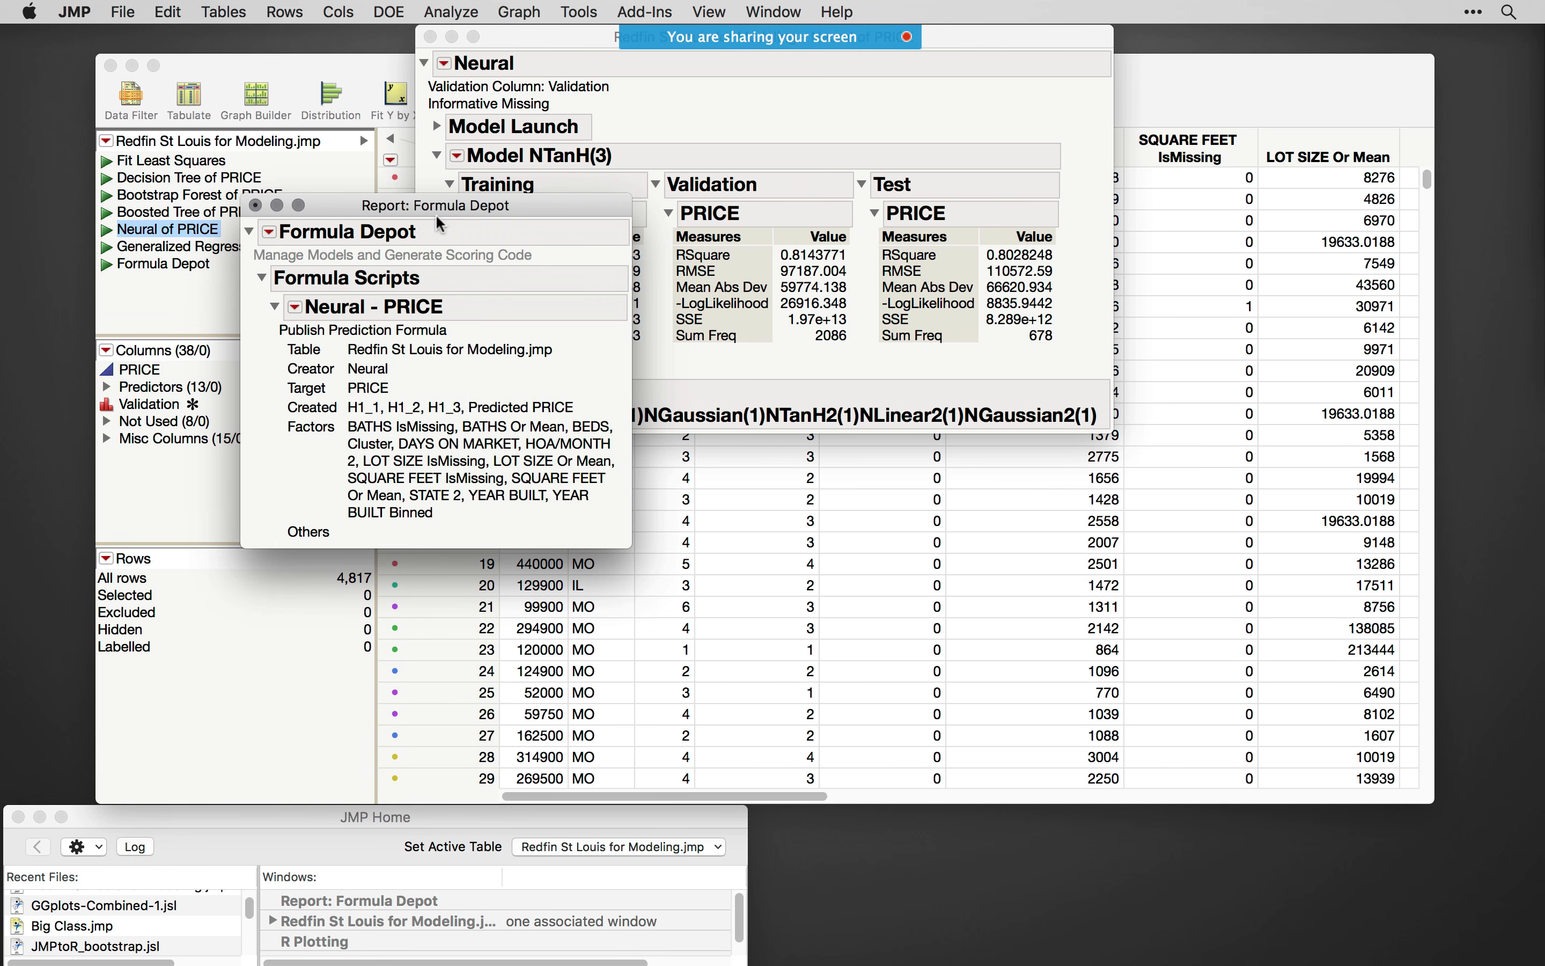
{"action": "left_click_drag", "start_coordinate": [440, 206], "coordinate": [550, 278]}
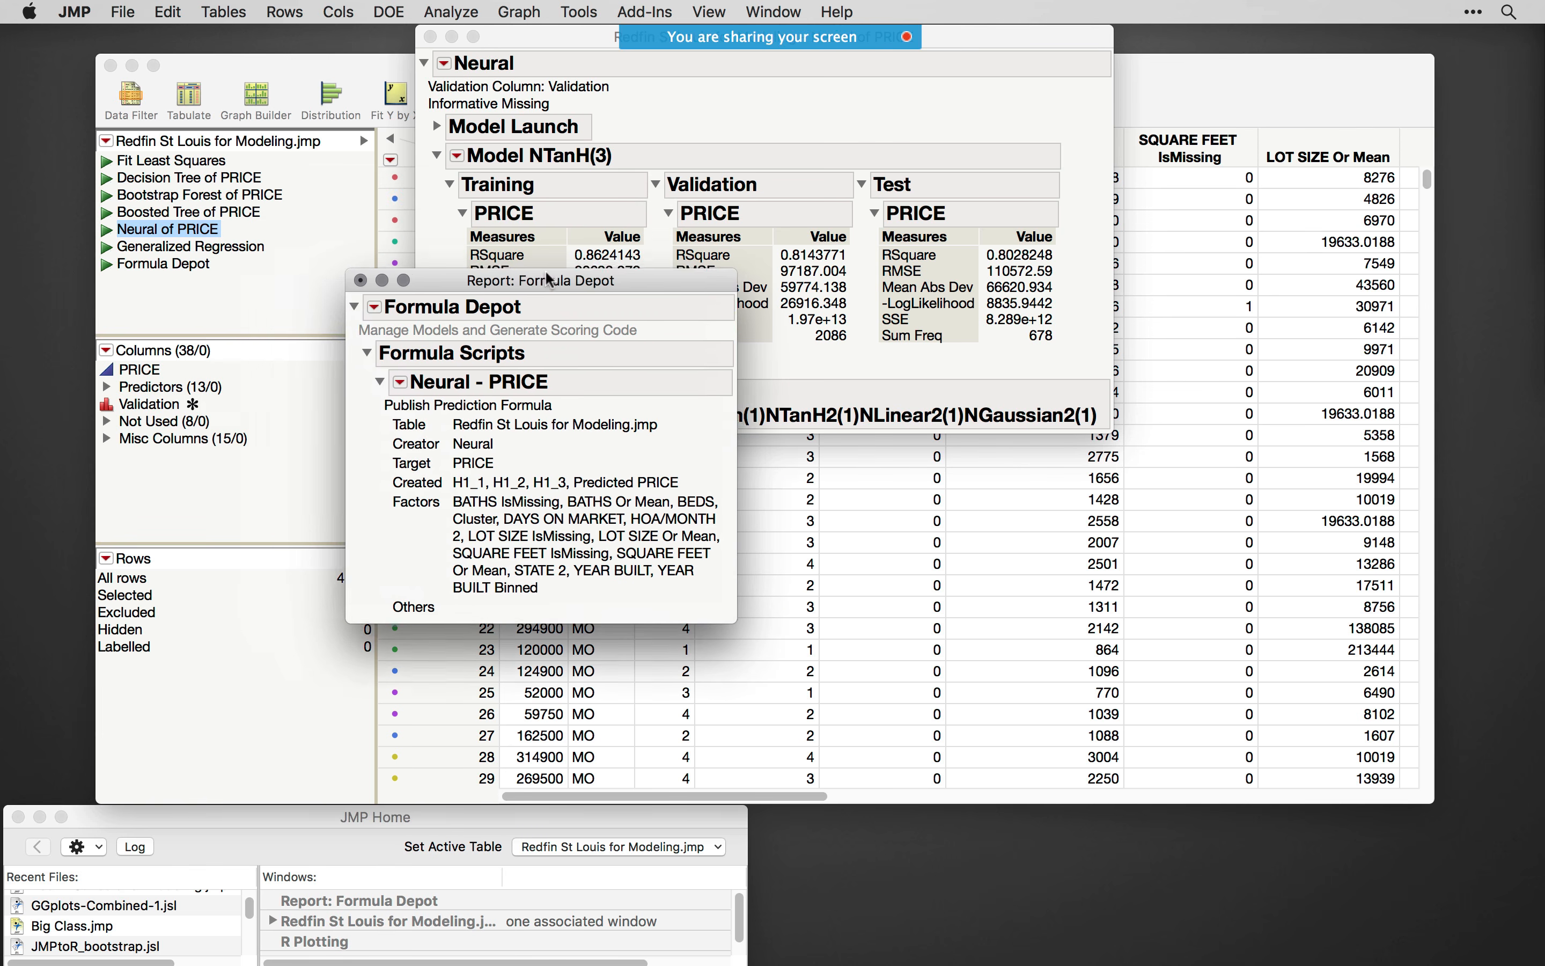
{"action": "left_click", "coordinate": [366, 279]}
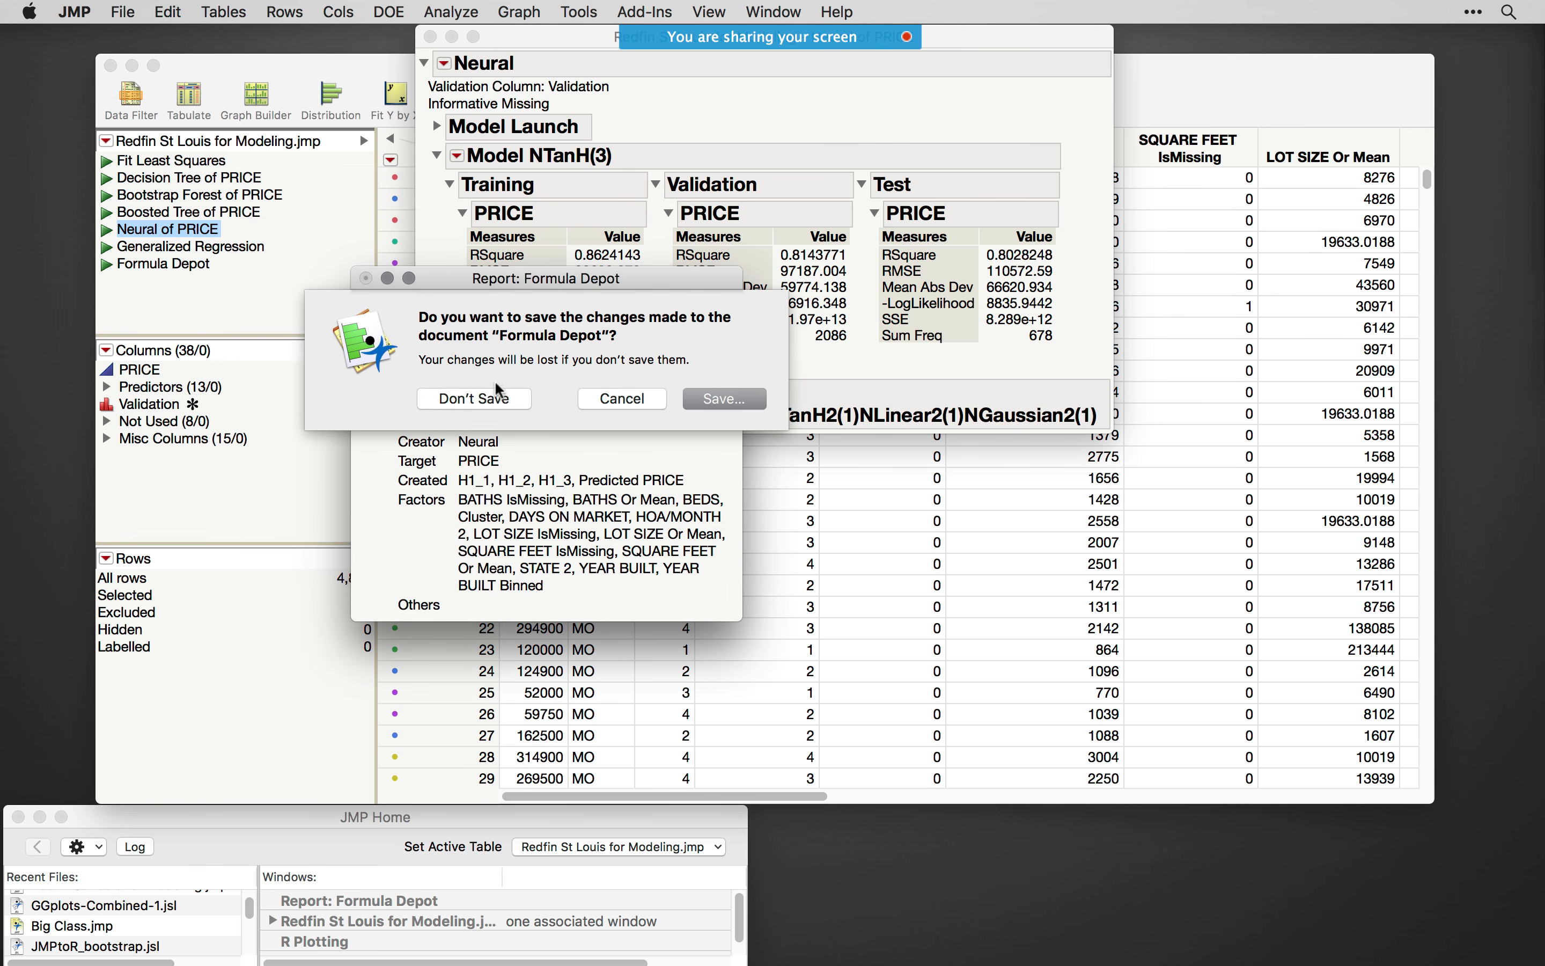
{"action": "left_click", "coordinate": [498, 392]}
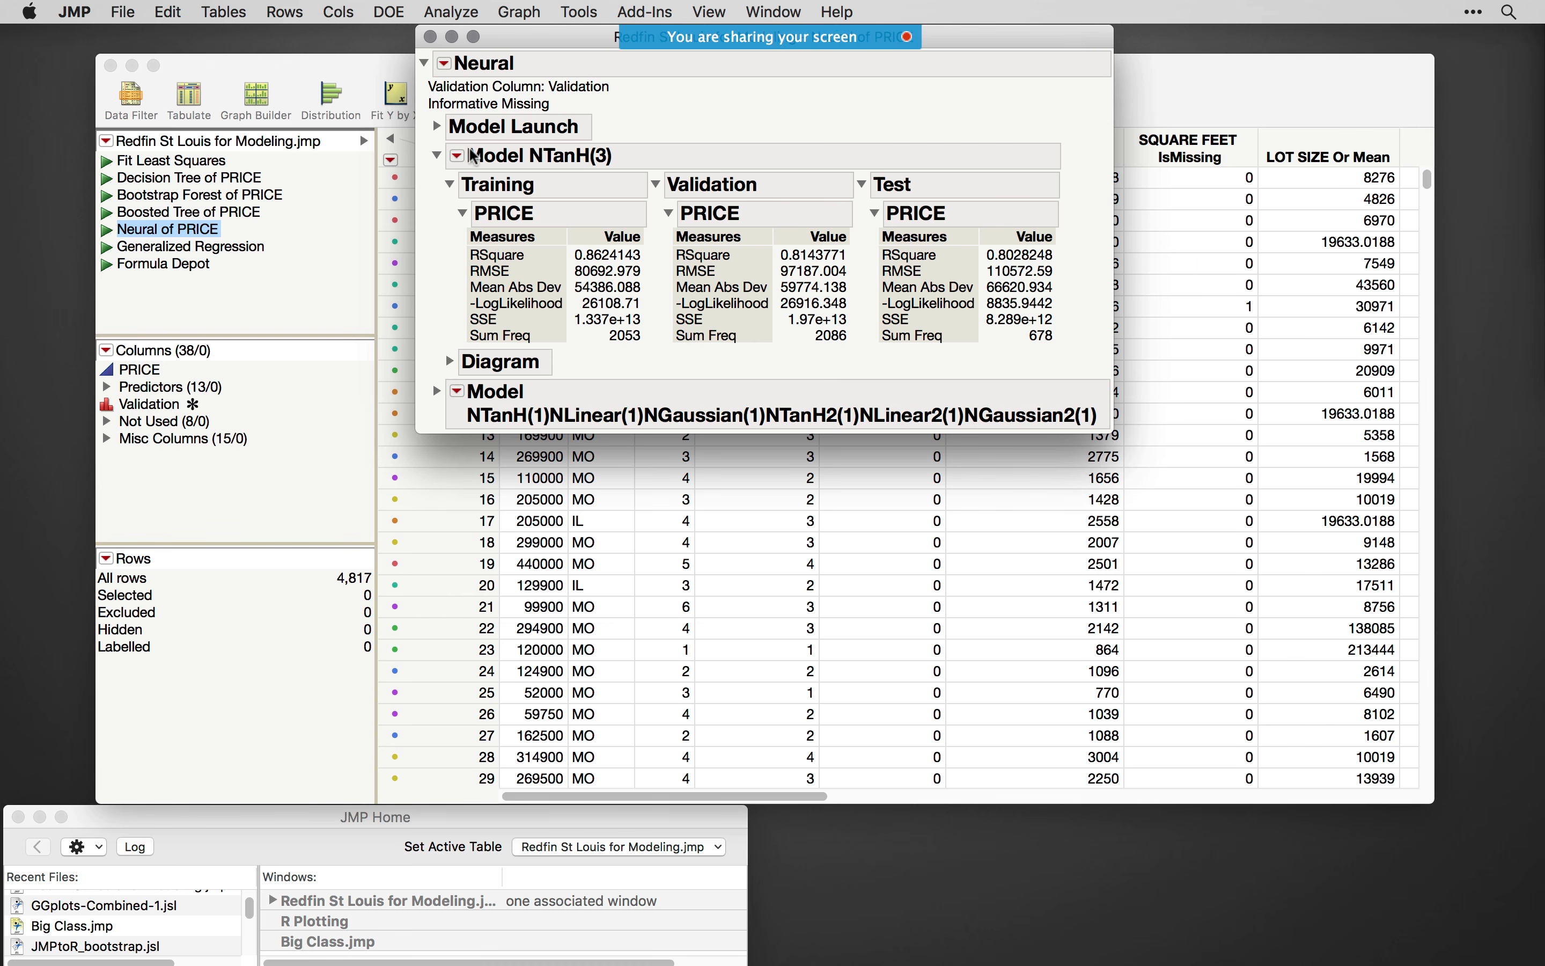
- Review the Make SAS DATA Step option for Model NTanH(3) without running it and minimize the Neural report
{"action": "left_click", "coordinate": [458, 157]}
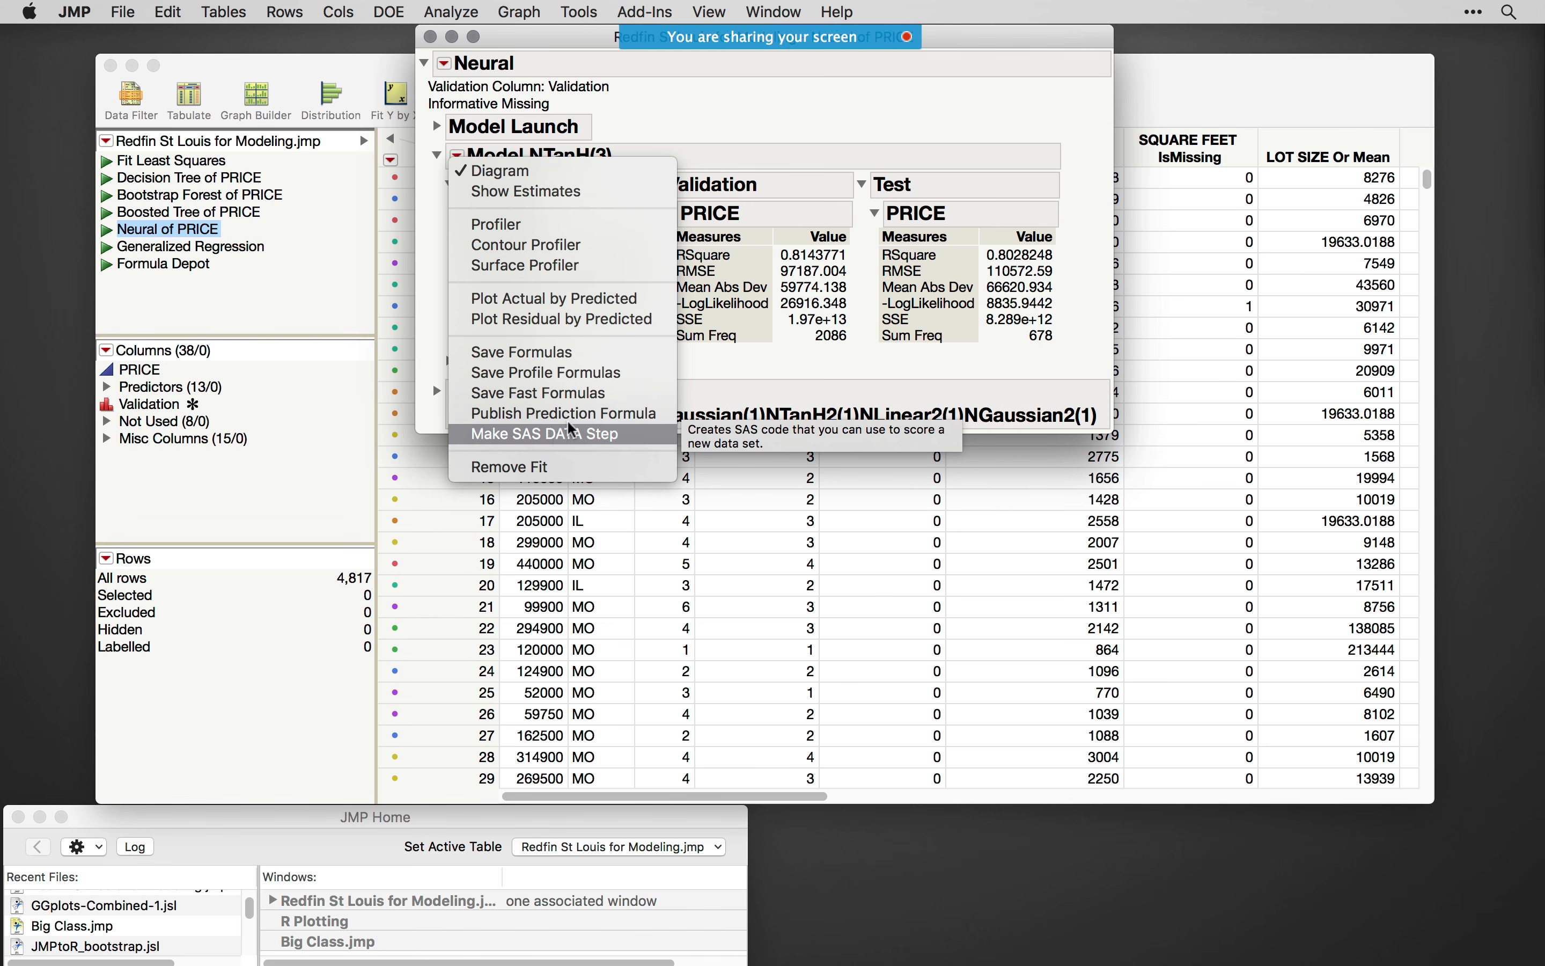
{"action": "left_click", "coordinate": [904, 301]}
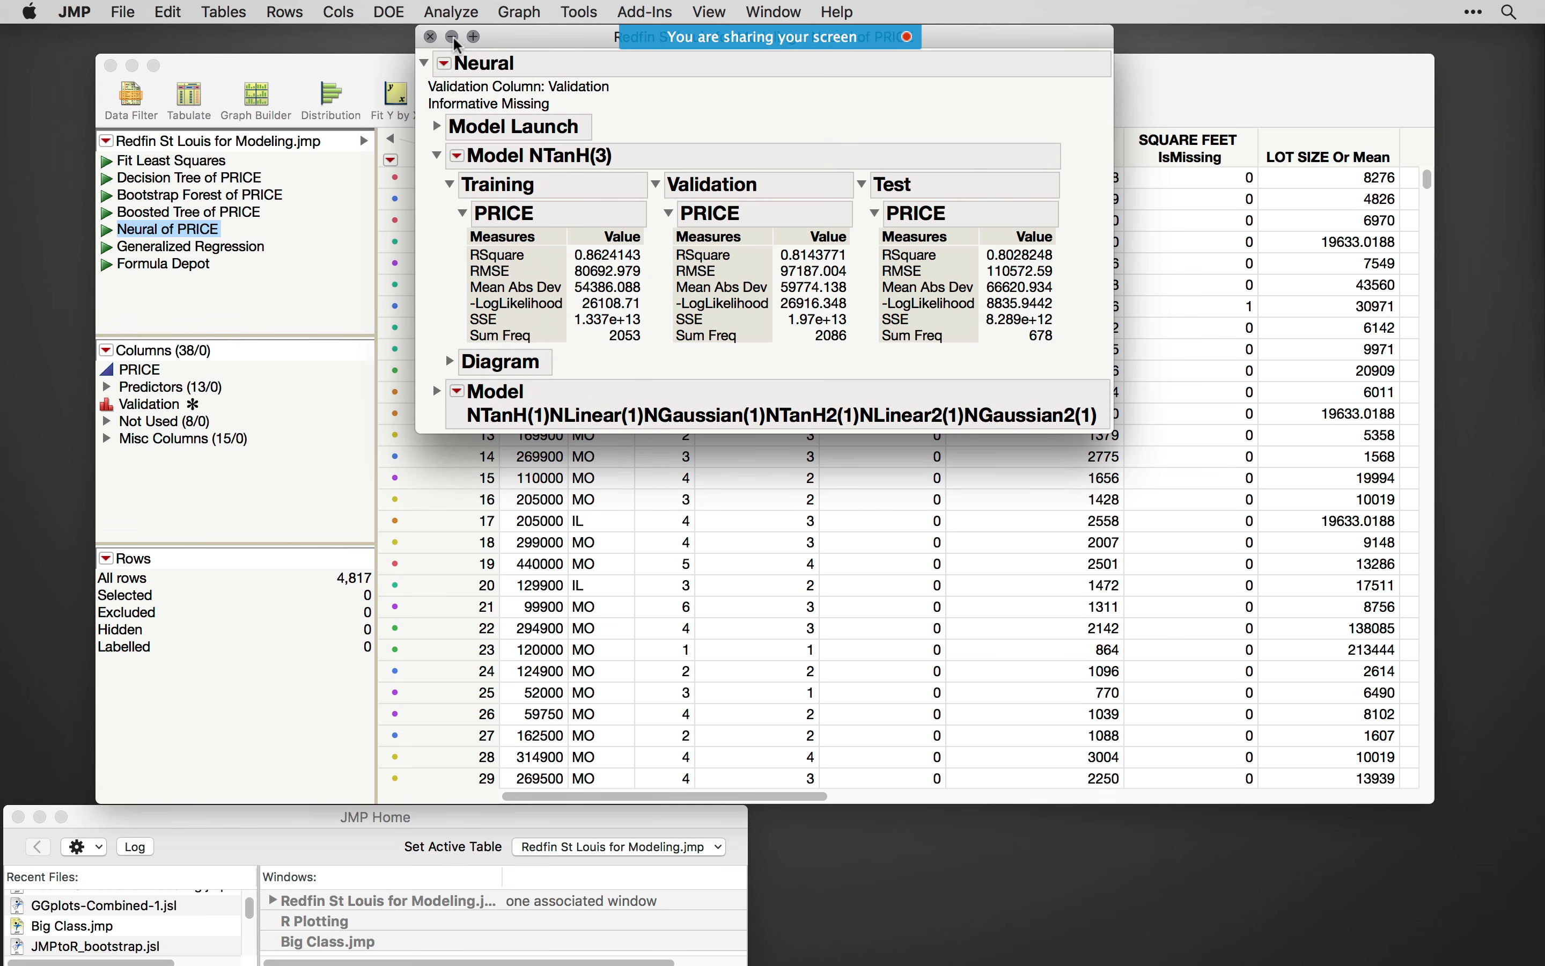
{"action": "left_click", "coordinate": [451, 37]}
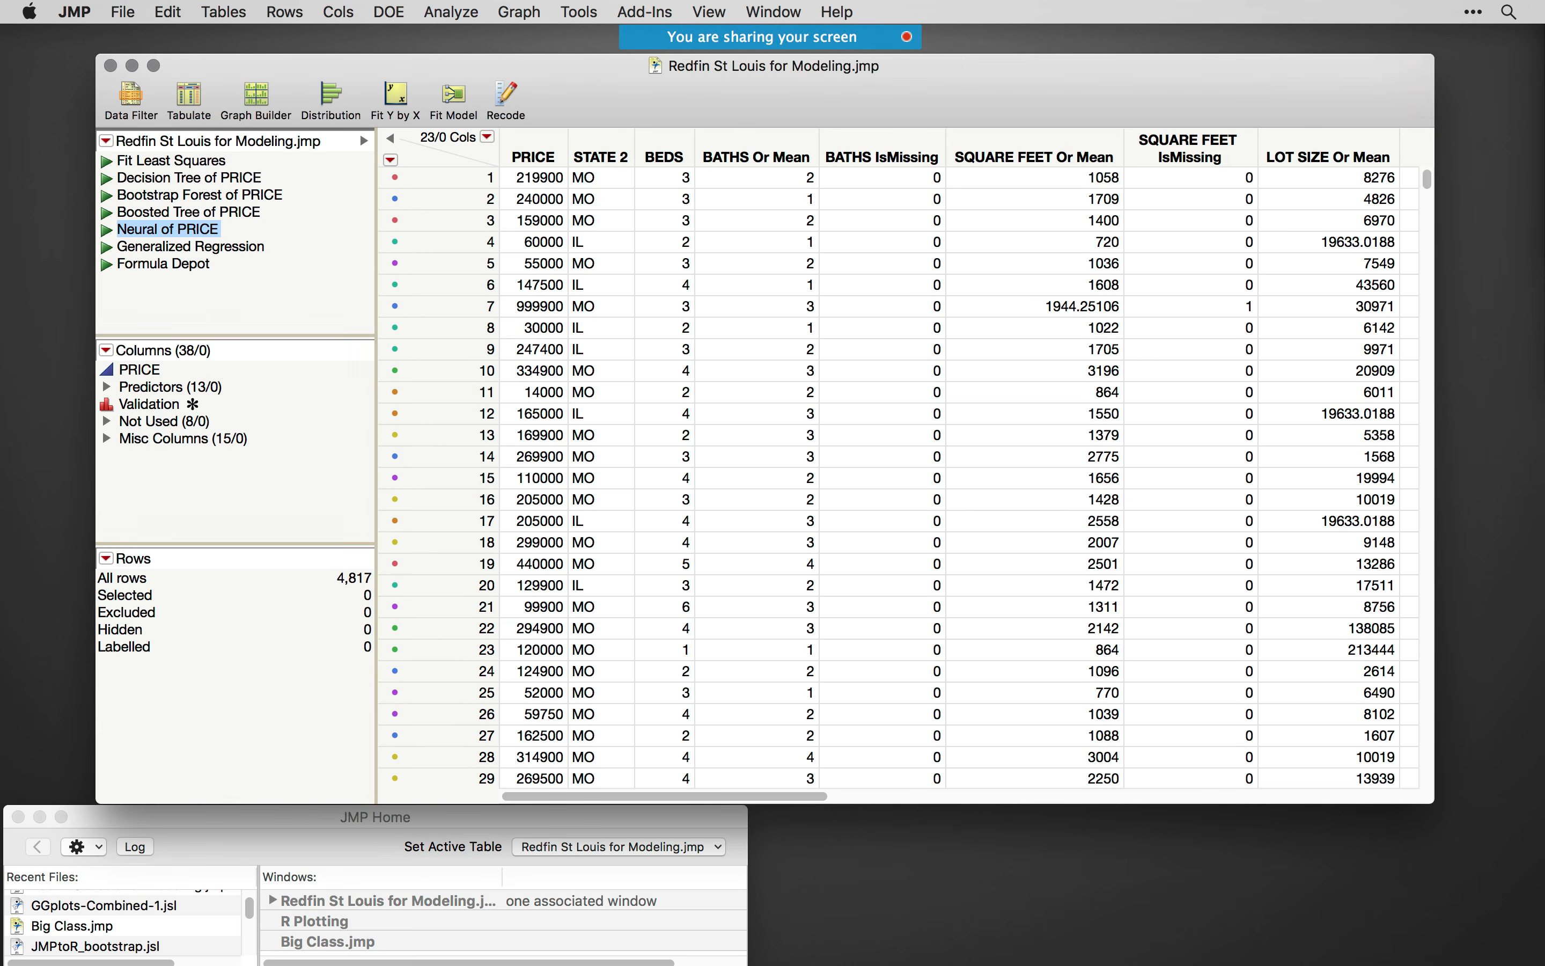
- Switch to the PowerPoint slide show on methods of integration and extensibility and enlarge it to fill the screen
{"action": "key", "text": "super+Tab"}
{"action": "left_click_drag", "start_coordinate": [619, 326], "coordinate": [492, 102]}
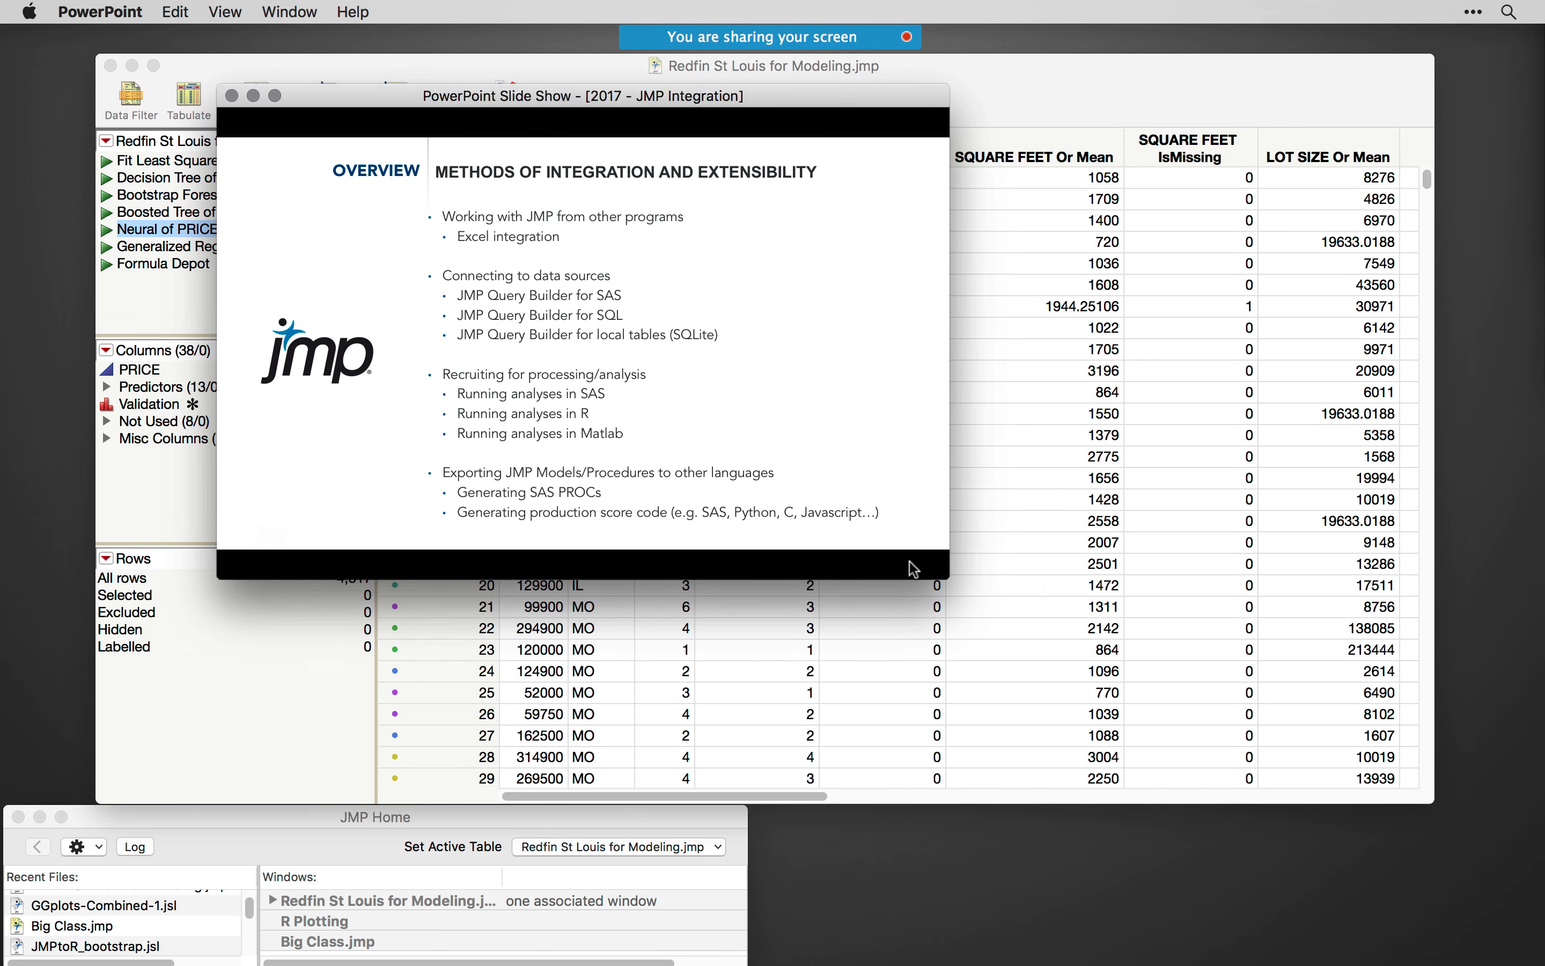
{"action": "double_click", "coordinate": [528, 100]}
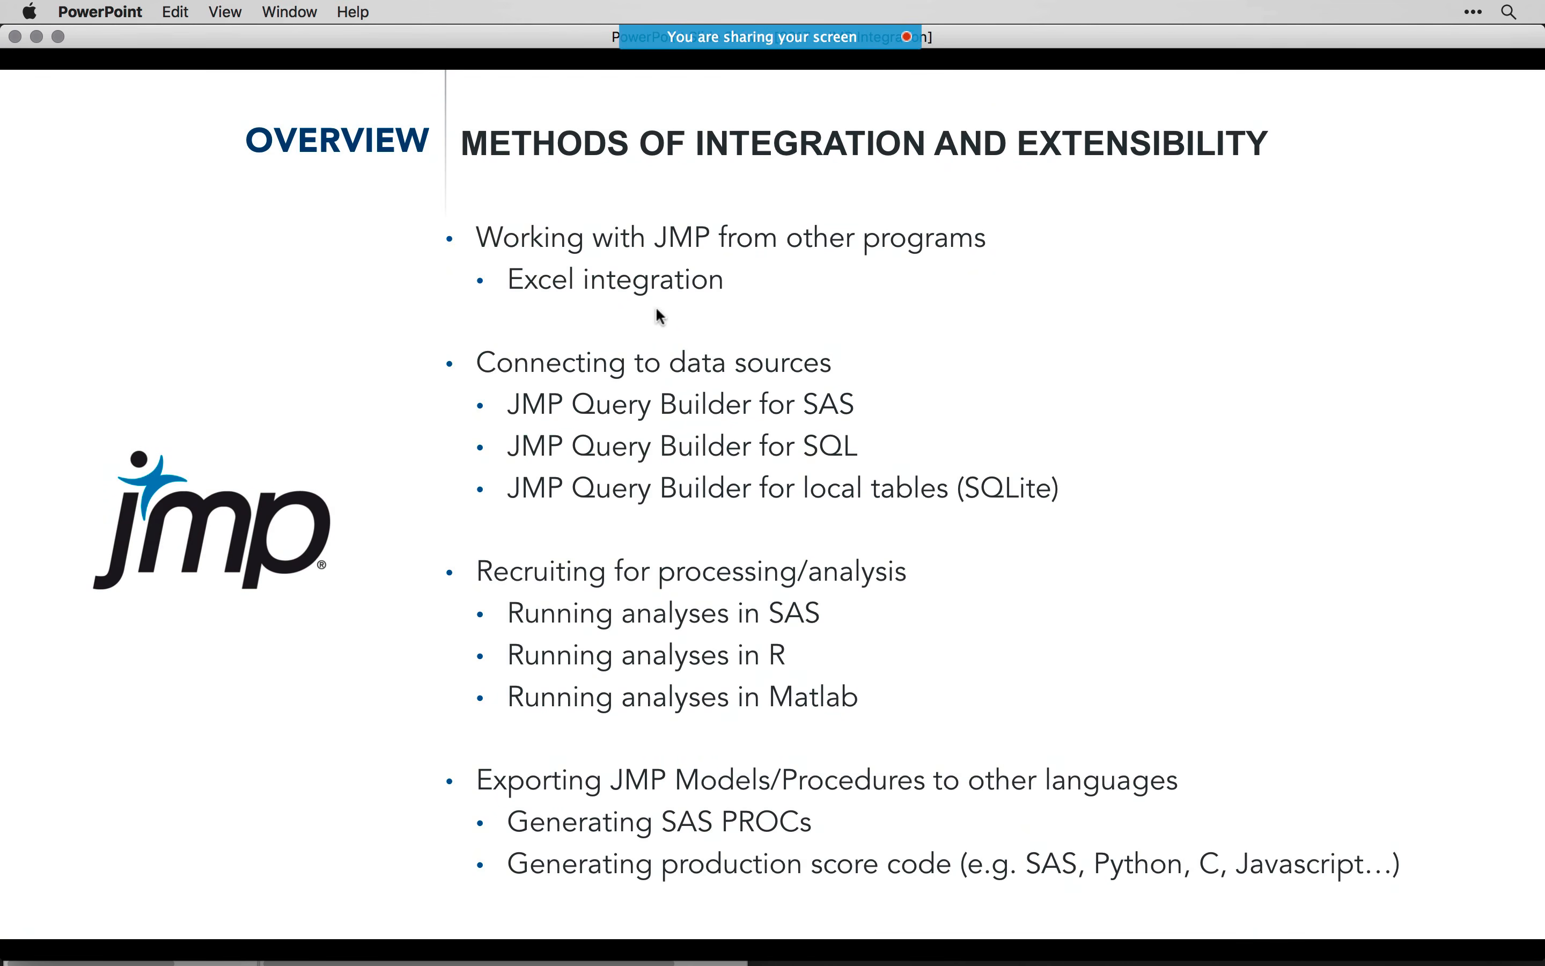